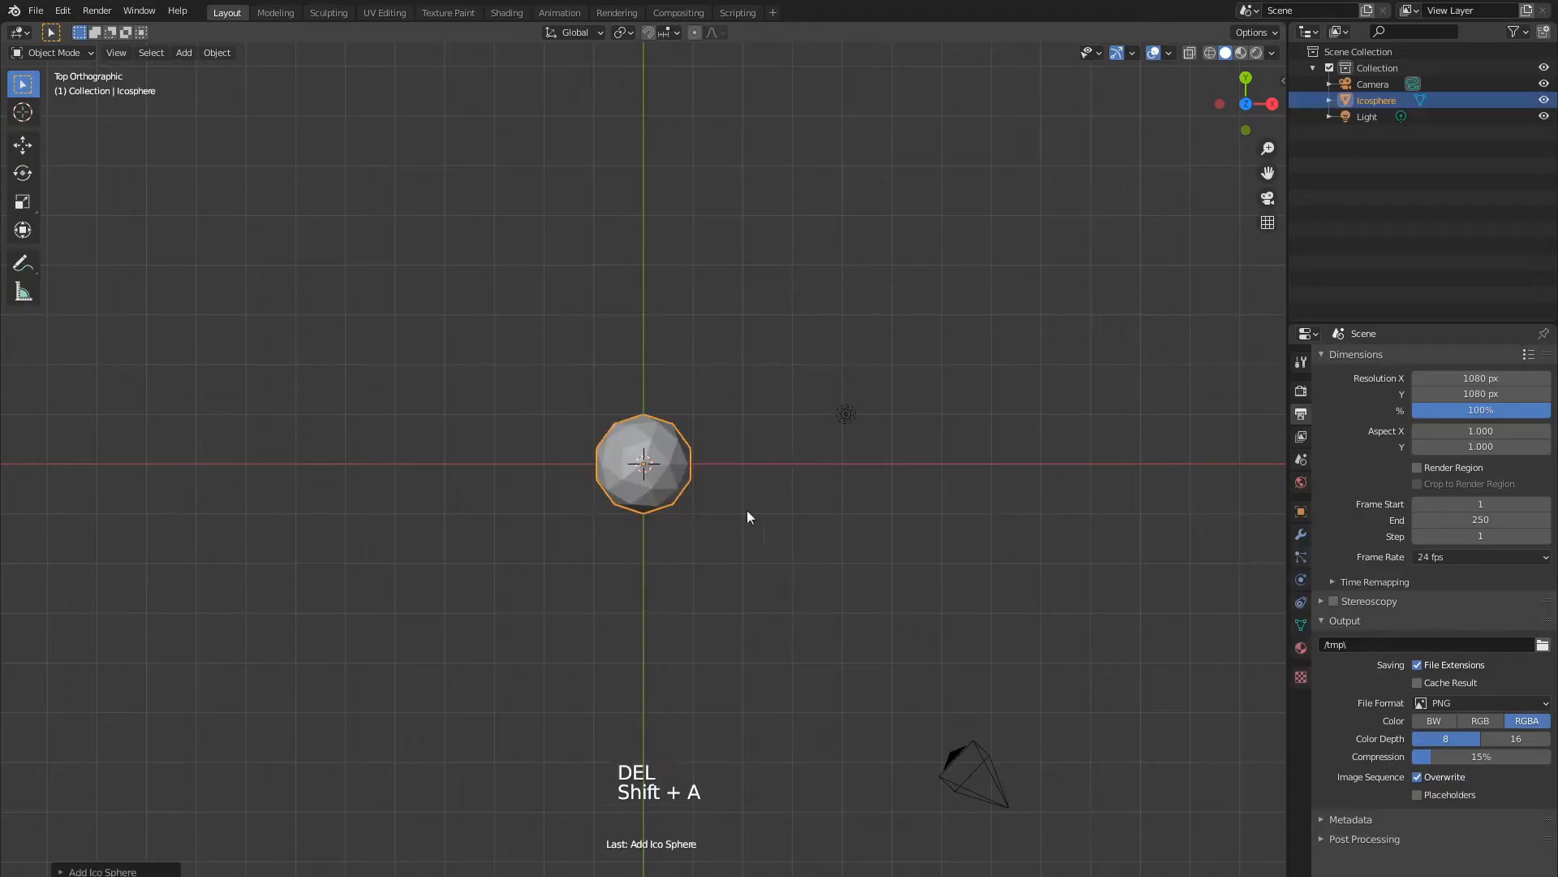
# Increase the new icosphere's subdivision level and open its mesh for editing.
pyautogui.click(264, 712)
pyautogui.scroll(8, 639, 468)
pyautogui.press('Tab')
pyautogui.moveTo(636, 504); pyautogui.dragTo(652, 305, button='middle')
pyautogui.scroll(-3, 641, 455)
pyautogui.scroll(2, 653, 304)
pyautogui.scroll(-2, 653, 305)
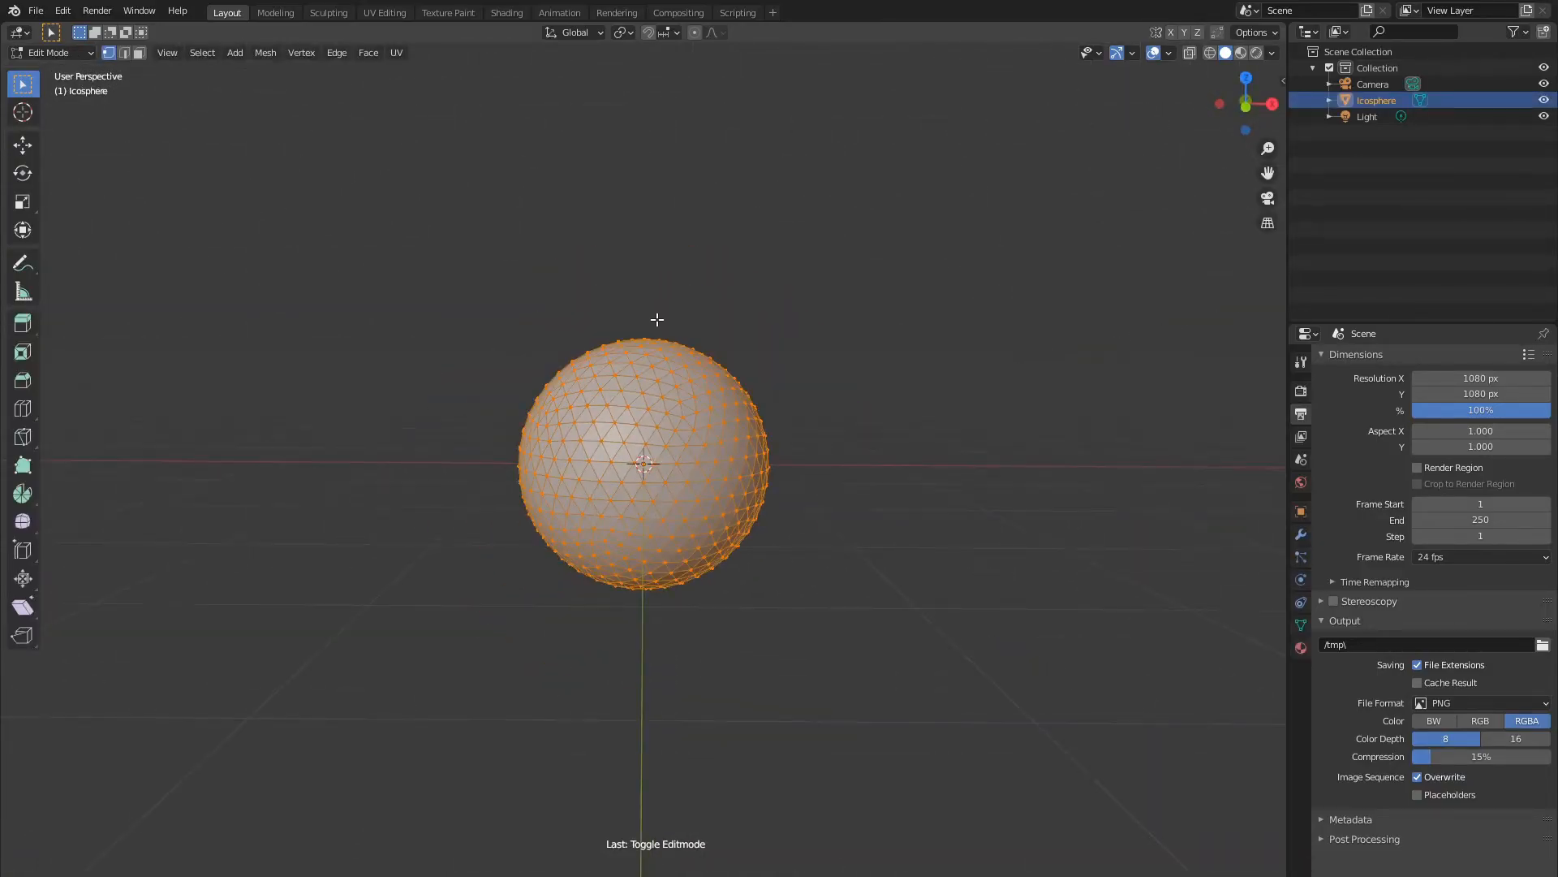
# Subdivide the whole icosphere mesh with one cut and a smoothness of 1.
pyautogui.press('w')
pyautogui.scroll(1, 1019, 435)
pyautogui.press('F3')
pyautogui.write('subd')
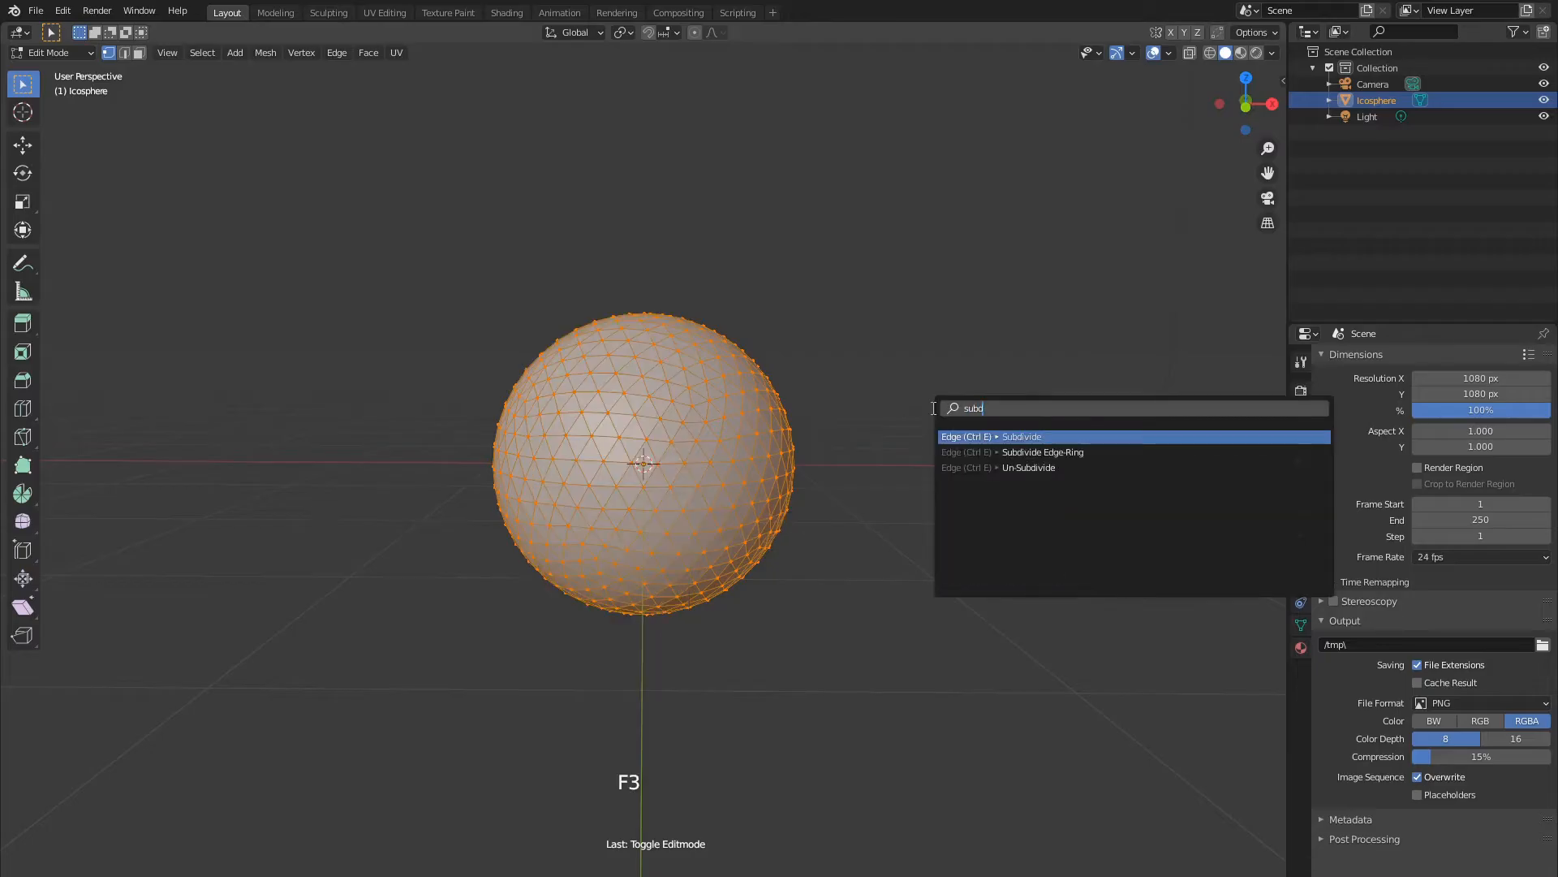
pyautogui.click(1025, 436)
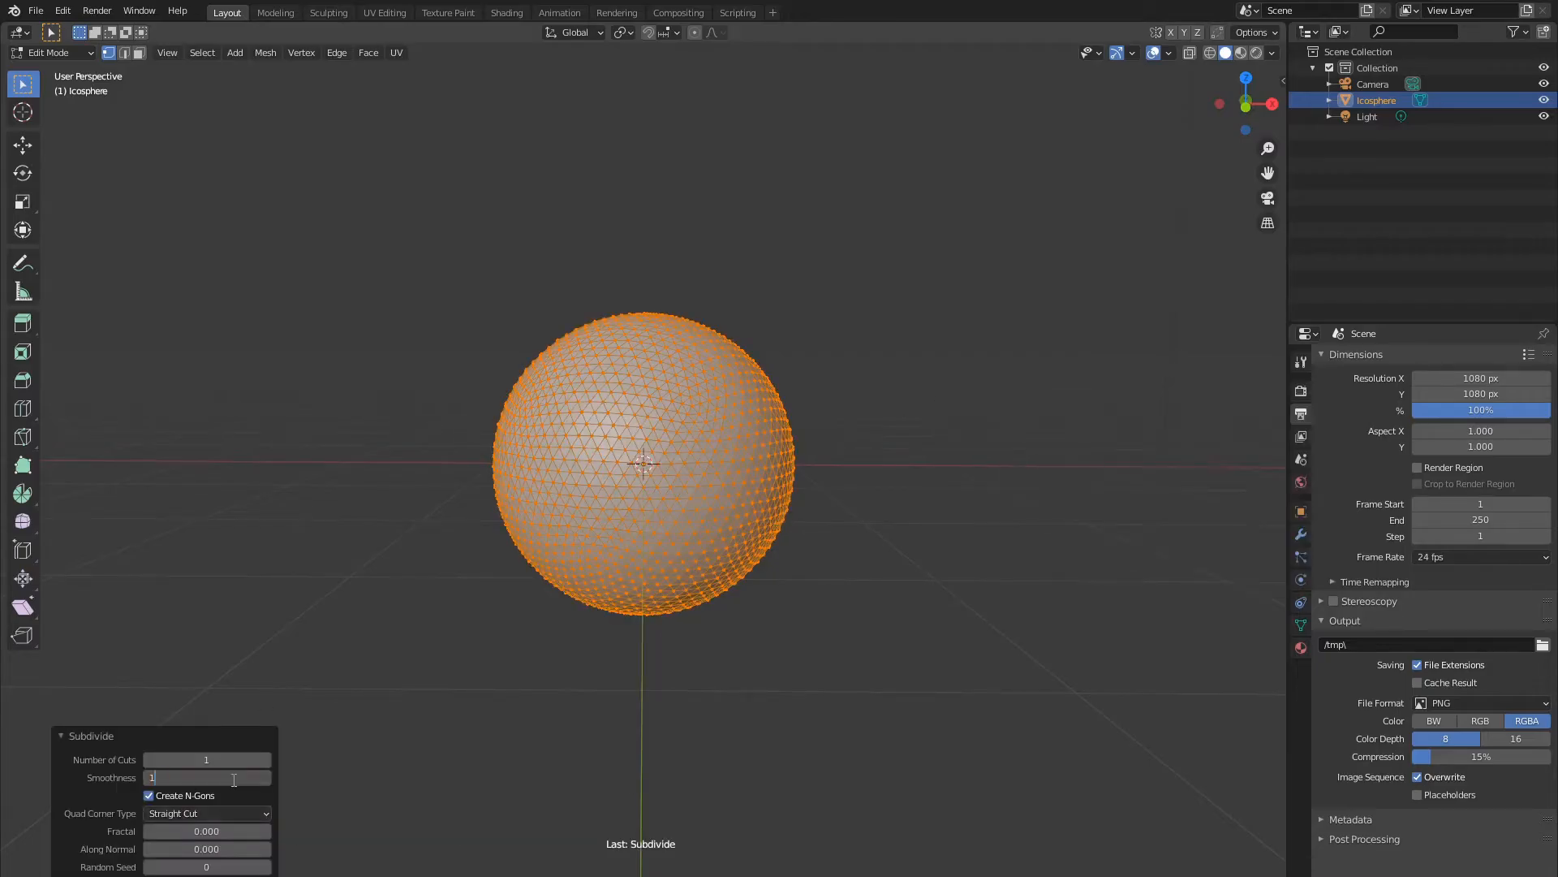
pyautogui.press('Return')
# Shade all of the icosphere's faces smooth and return to Object Mode in top view.
pyautogui.scroll(4, 673, 584)
pyautogui.press('Tab')
pyautogui.press('Tab')
pyautogui.scroll(-2, 715, 510)
pyautogui.click(368, 52)
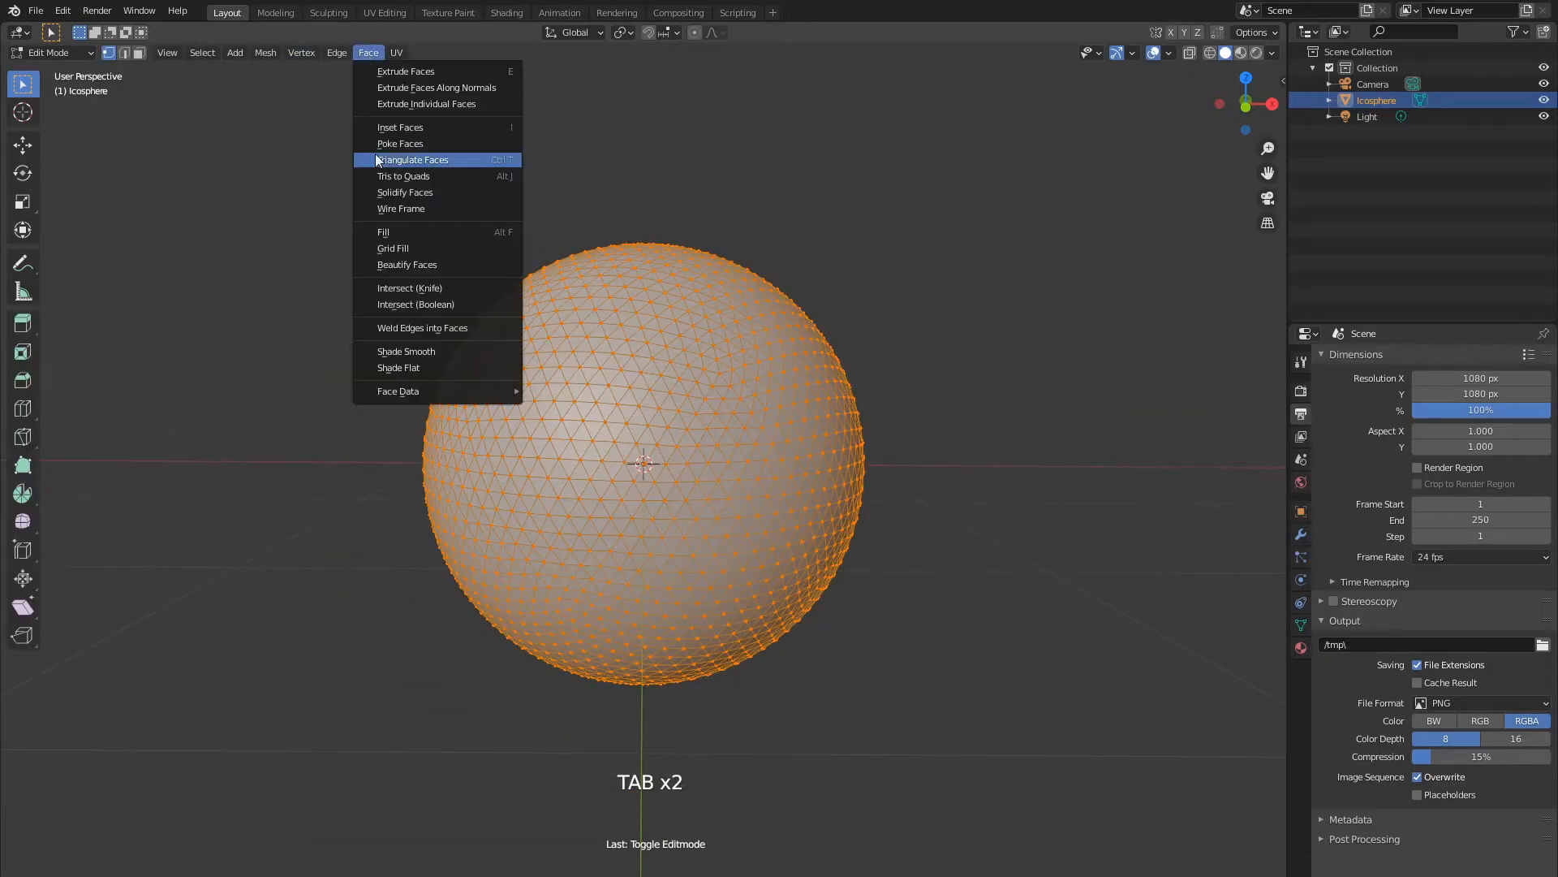
pyautogui.click(390, 352)
pyautogui.press('Tab')
pyautogui.press('KP_1')
pyautogui.press('KP_7')
pyautogui.scroll(-10, 754, 344)
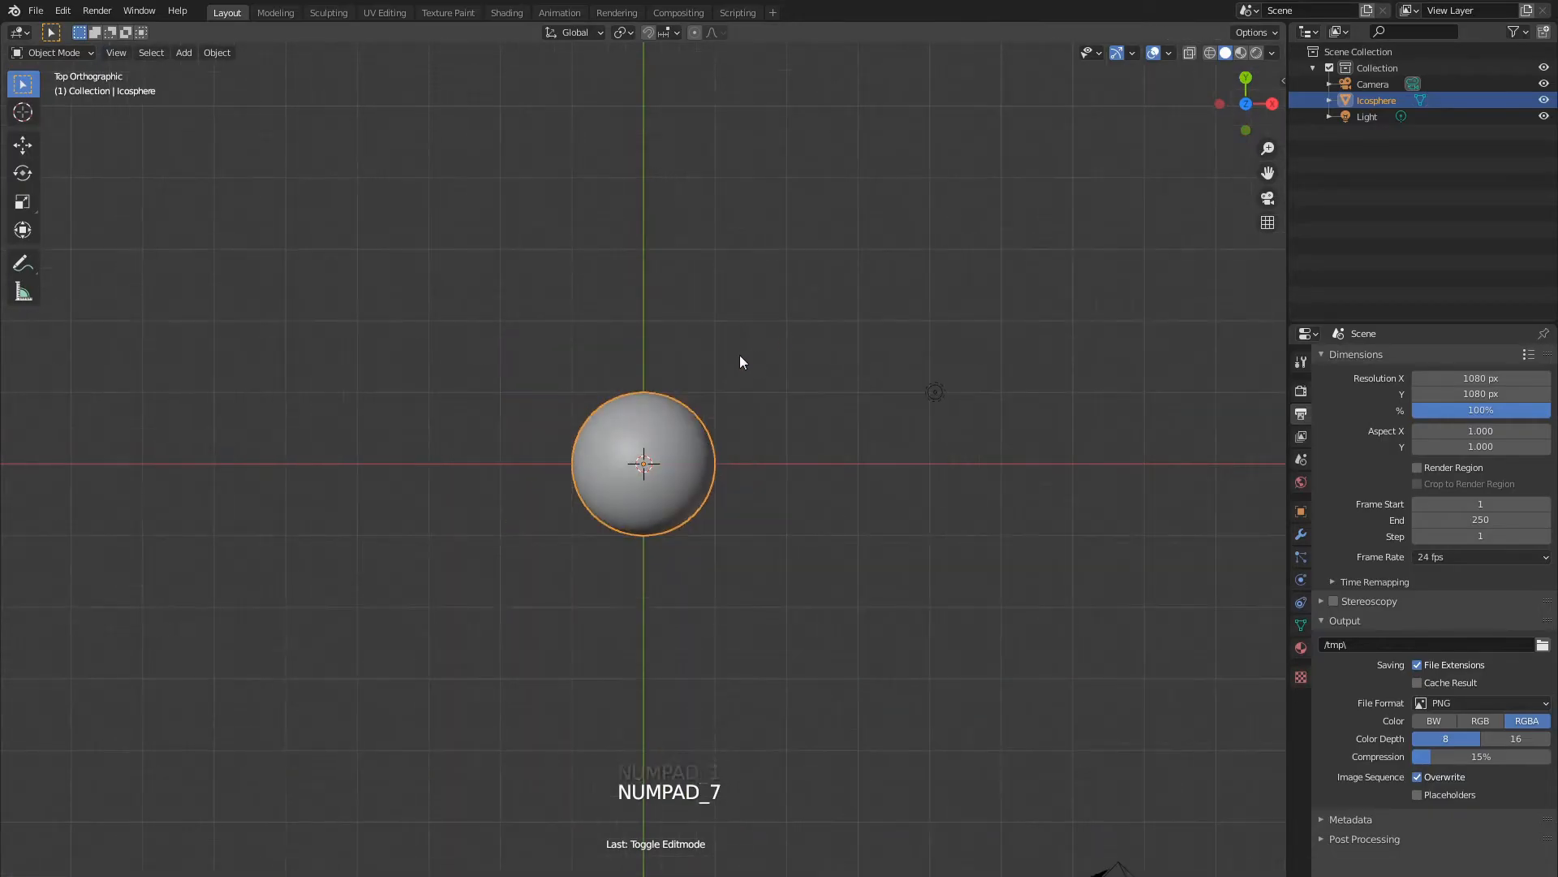
# Select the camera, look through it, and split the viewport into two side-by-side 3D views.
pyautogui.click(840, 637)
pyautogui.press('KP_0')
pyautogui.moveTo(4, 49); pyautogui.dragTo(681, 244)
# Clear the camera's rotation and move it about 8 m along negative X, close to the Y axis.
pyautogui.press('KP_7')
pyautogui.hotkey('alt', 'r')
pyautogui.press('g')
pyautogui.click(378, 623)
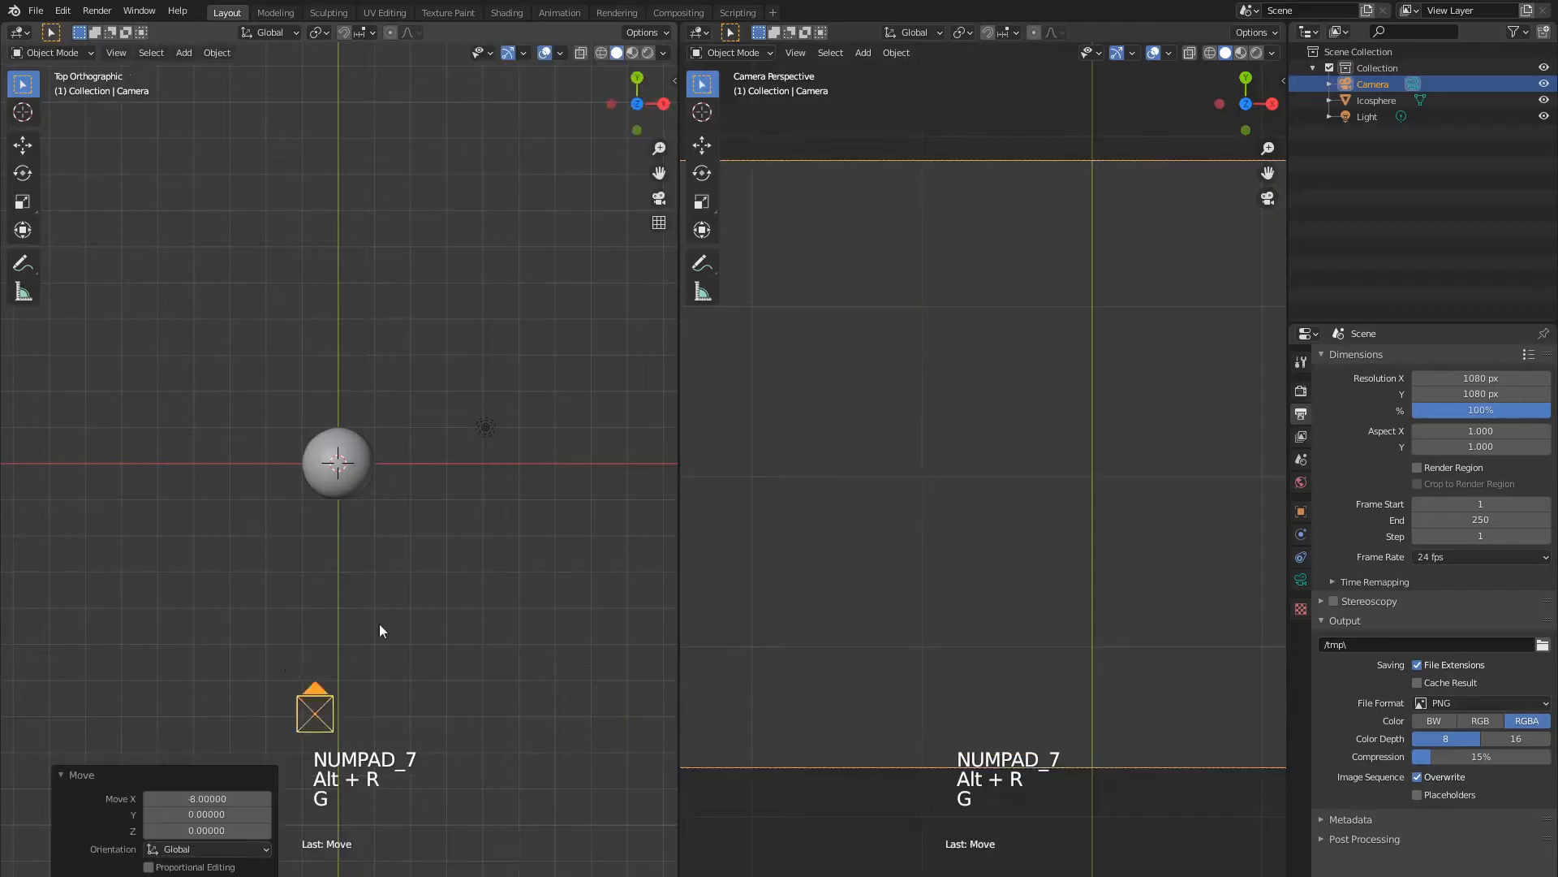
# Rotate the camera in side view to face the sphere horizontally, lower it about 5 m, and centre the sphere in its frame.
pyautogui.press('KP_1')
pyautogui.press('KP_3')
pyautogui.press('r')
pyautogui.click(299, 464)
pyautogui.press('g')
pyautogui.click(285, 509)
pyautogui.press('g')
pyautogui.press('g')
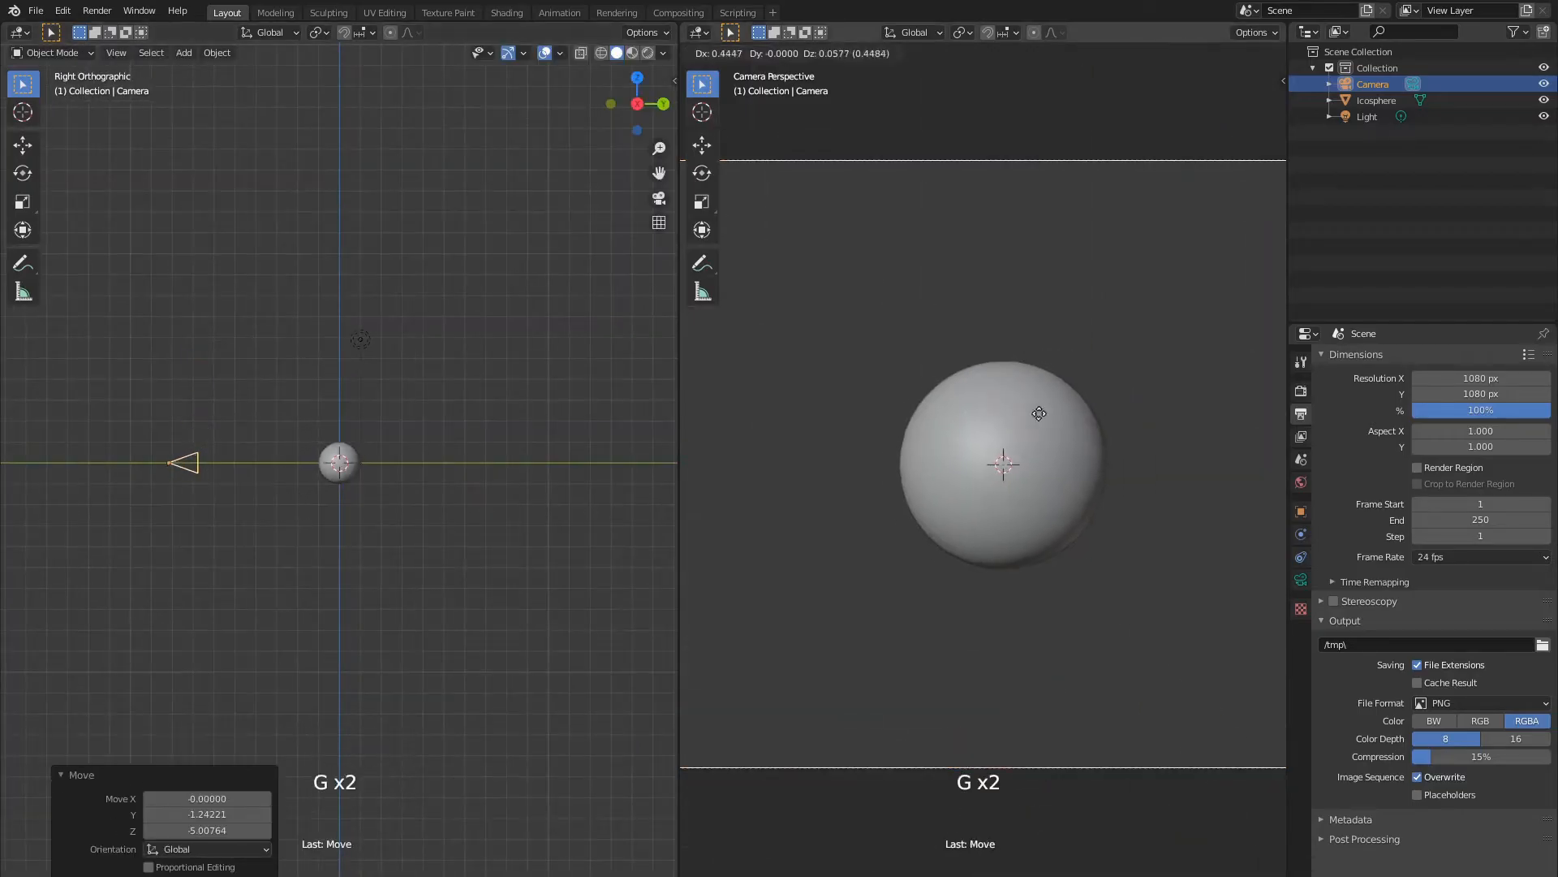
pyautogui.click(1217, 568)
# Set the camera's focal length to 120 mm and recentre the sphere in the camera frame.
pyautogui.click(1301, 579)
pyautogui.click(1469, 433)
pyautogui.write('120')
pyautogui.press('Return')
pyautogui.press('g')
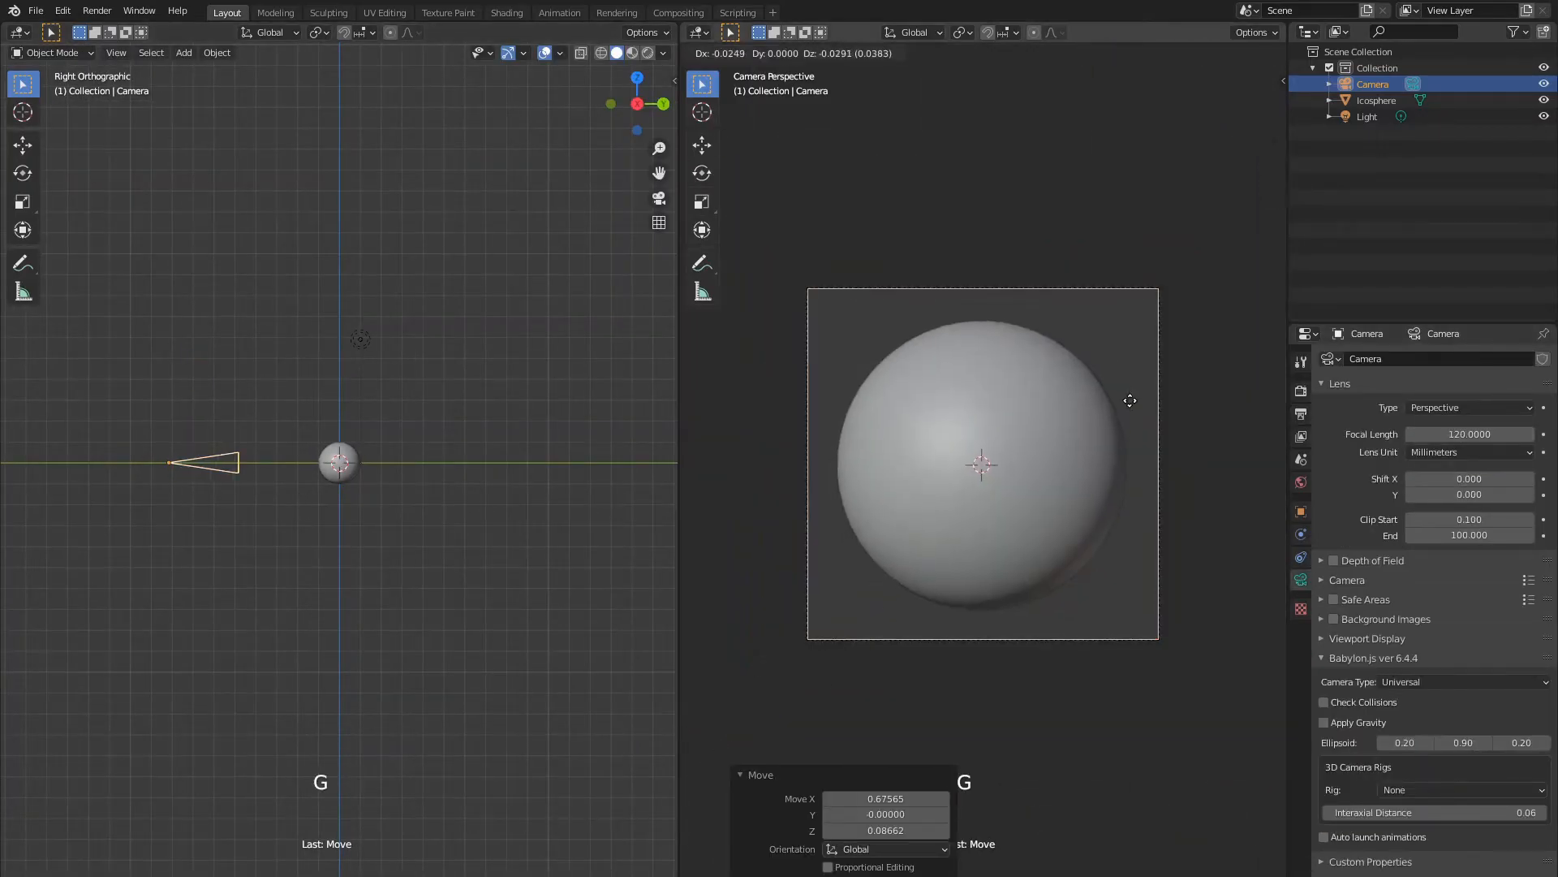
pyautogui.click(1127, 400)
# Change the light to a Sun and switch the camera view to Rendered shading.
pyautogui.click(354, 376)
pyautogui.press('KP_7')
pyautogui.click(1405, 427)
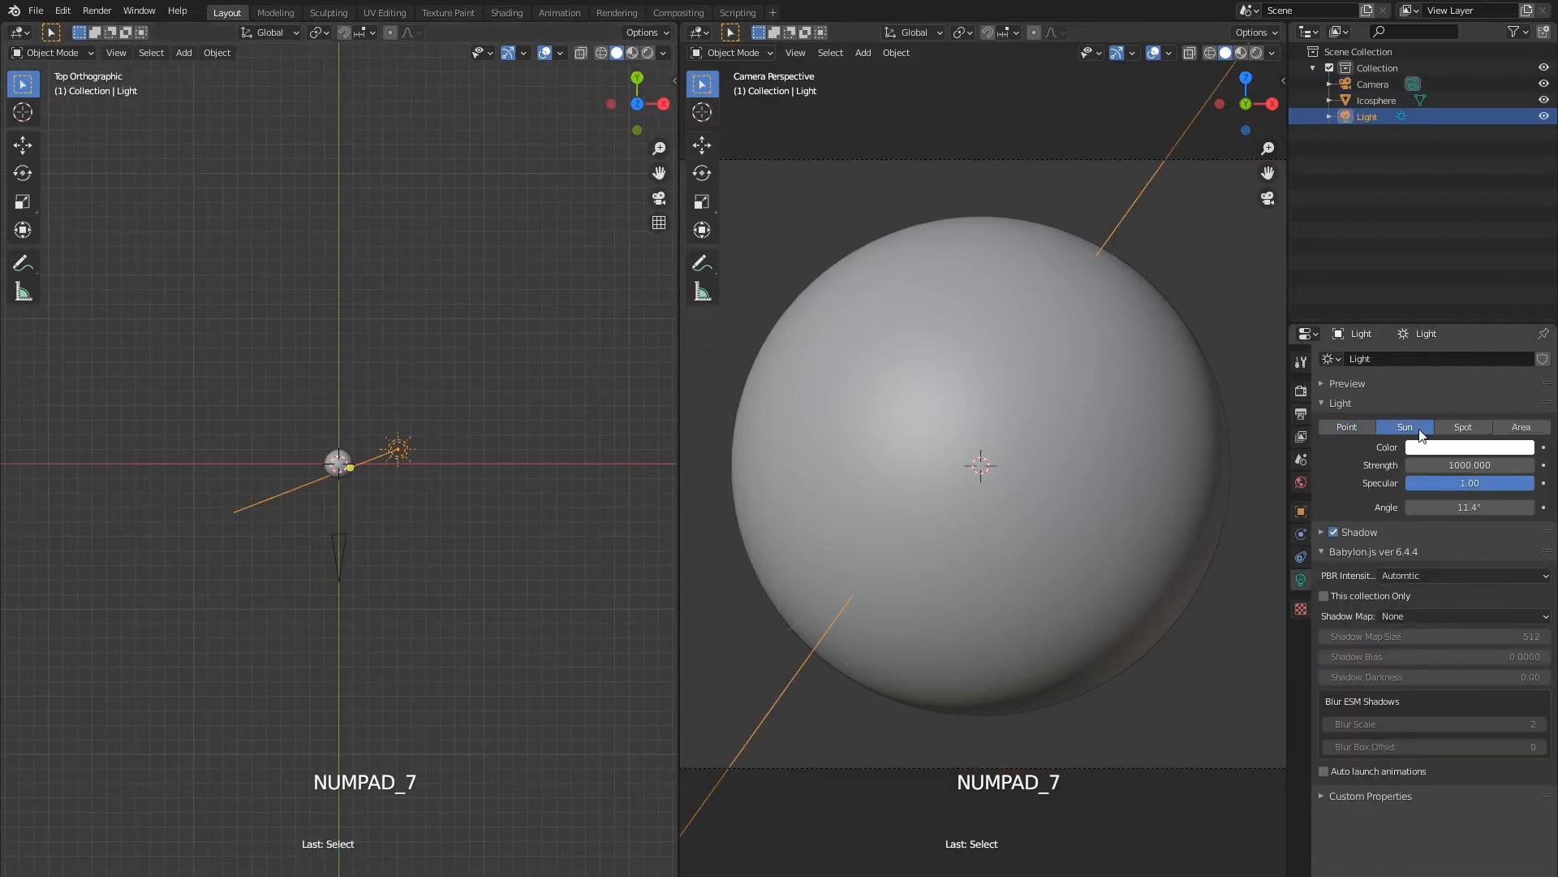
pyautogui.press('z')
pyautogui.click(1076, 308)
# Set the sun light's strength to 4.
pyautogui.click(1462, 465)
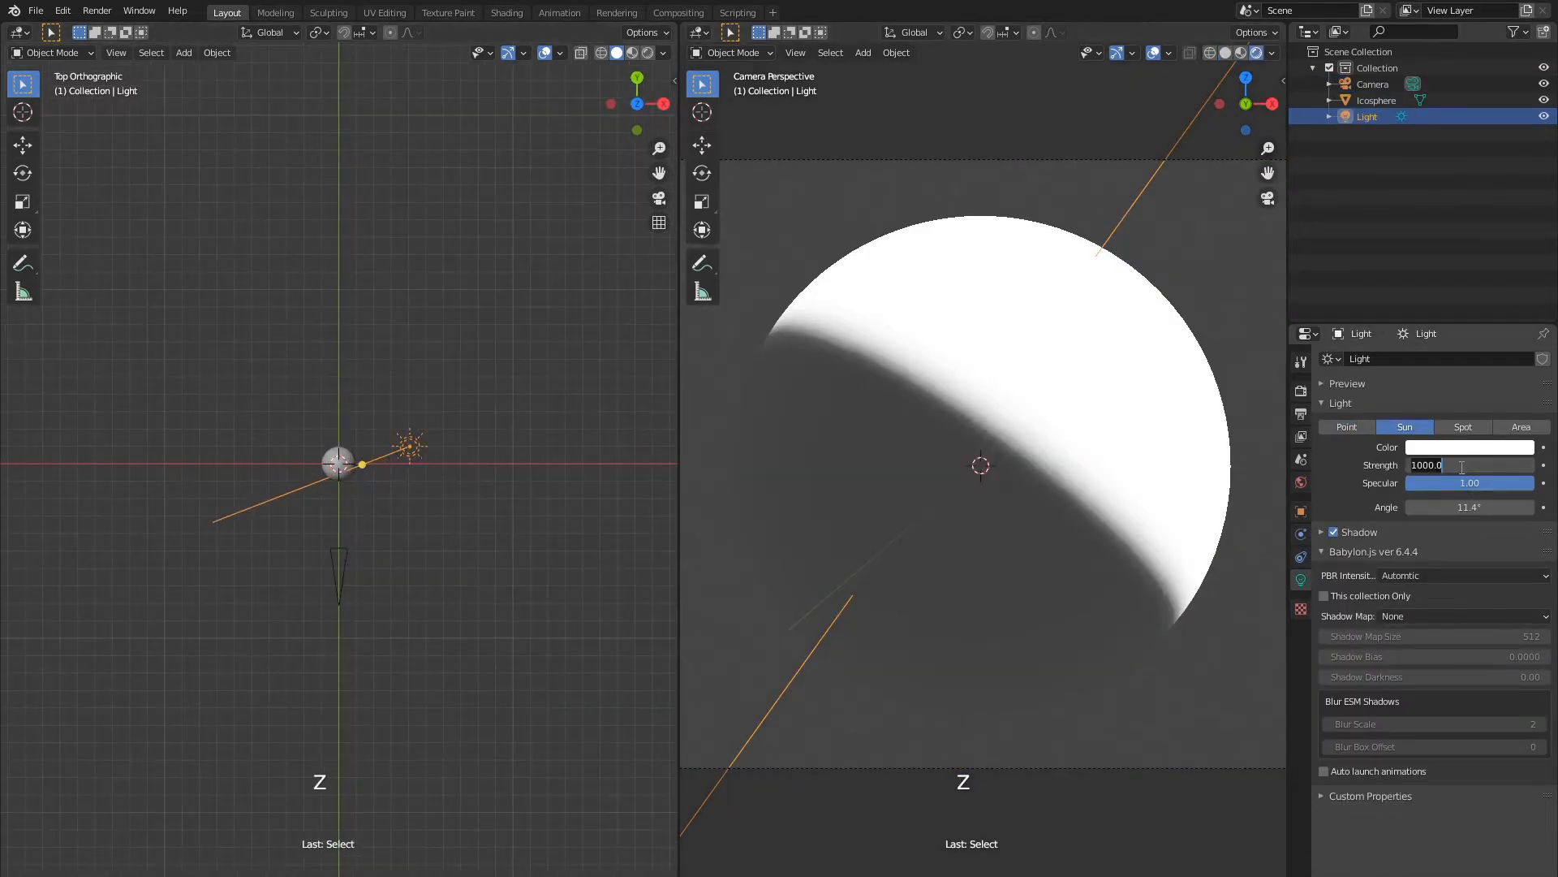
pyautogui.write('4000')
pyautogui.press('Return')
pyautogui.press('KP_0')
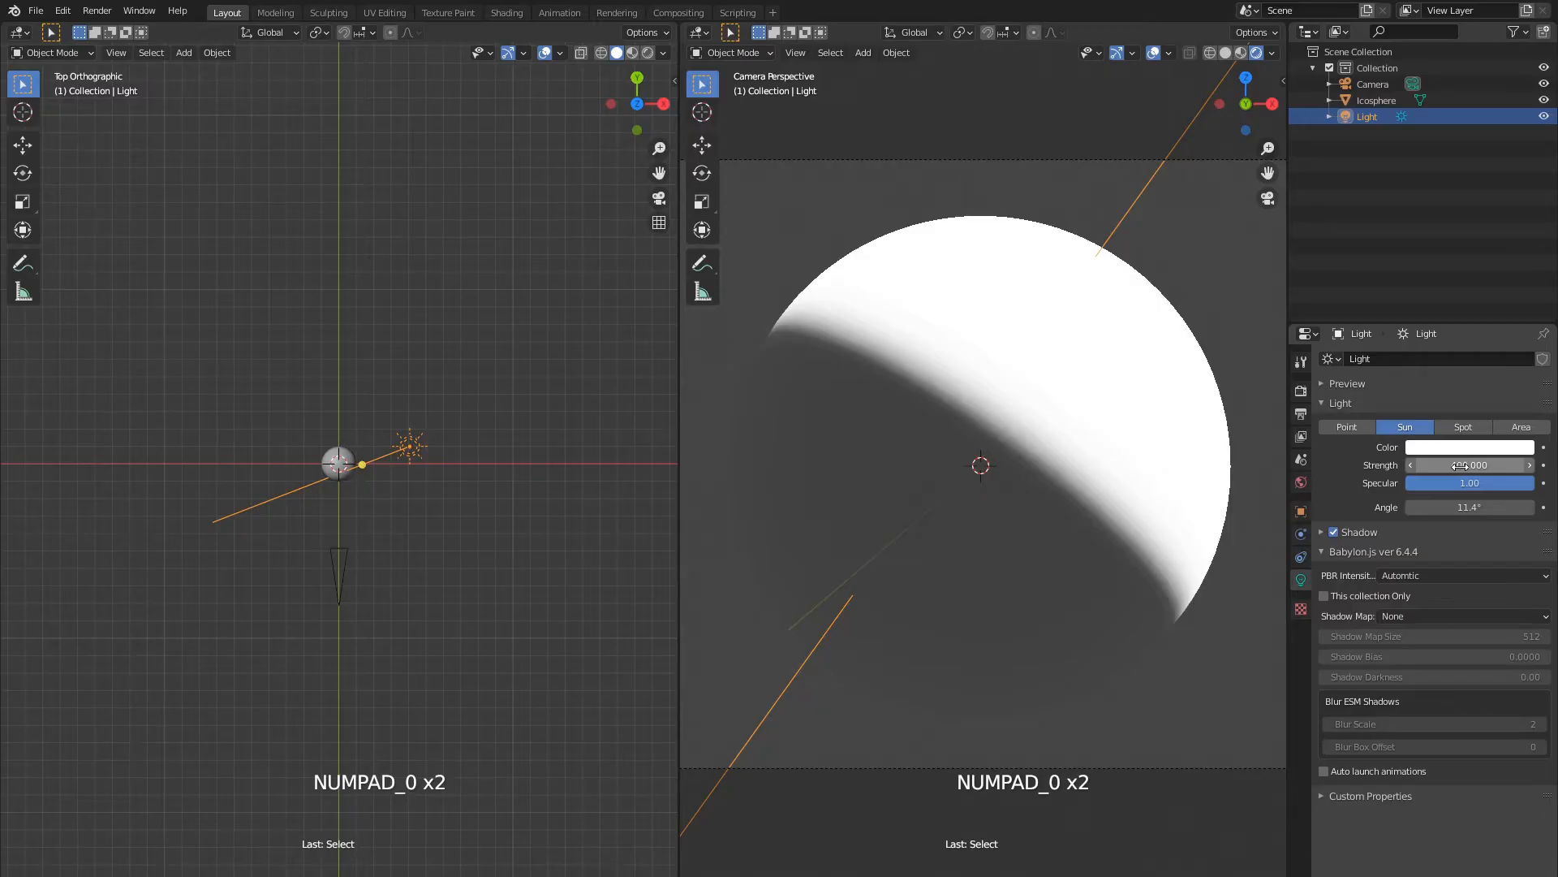
pyautogui.click(1485, 465)
pyautogui.write('4')
pyautogui.press('Return')
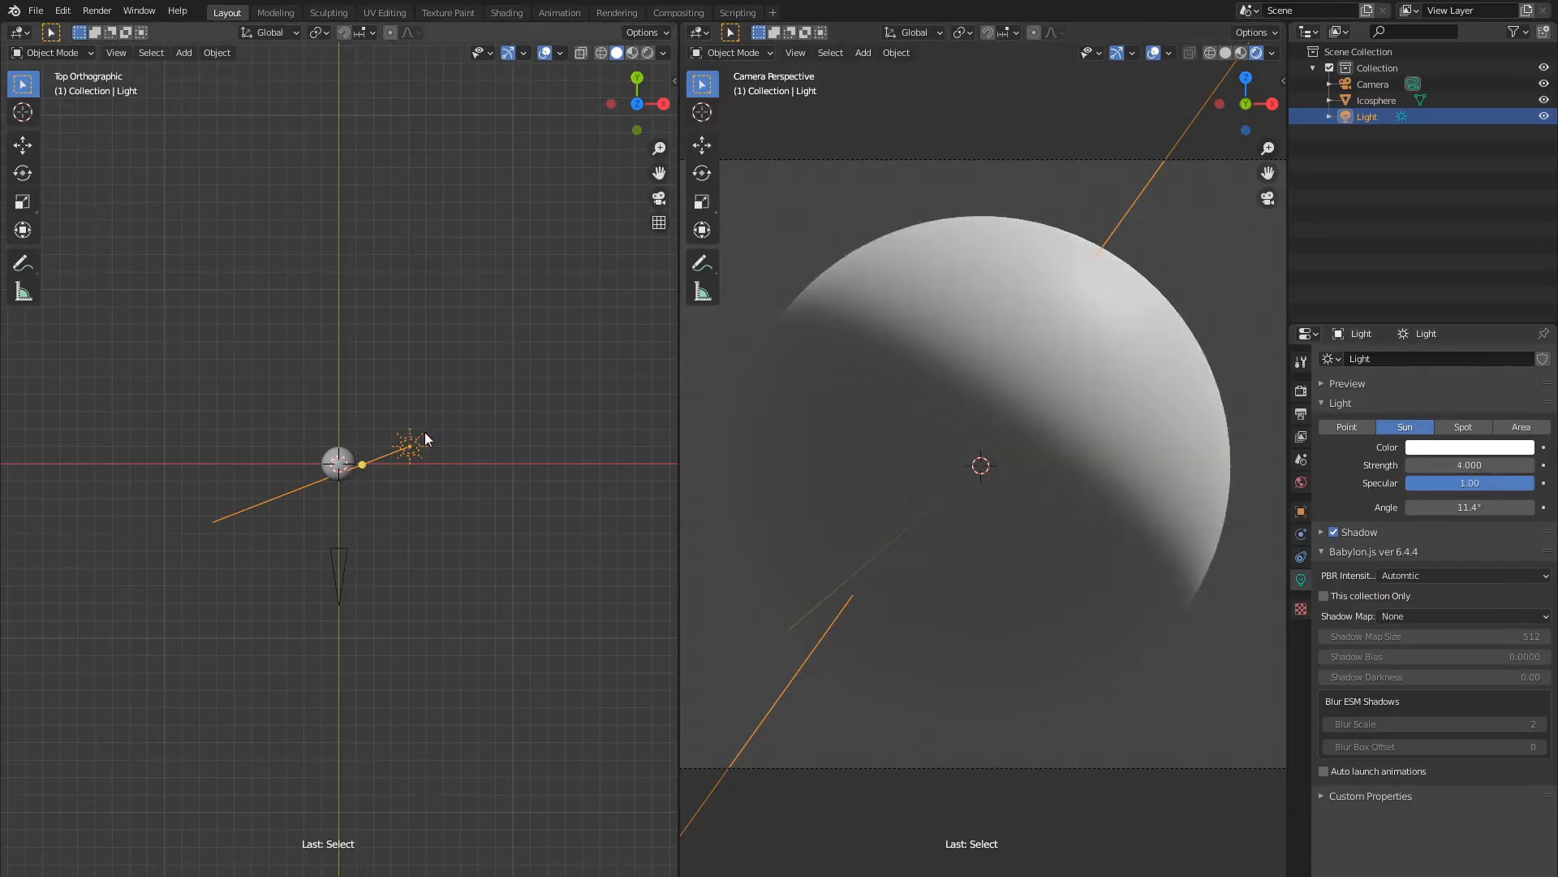
# Rotate the sun light in top view and move it about 8.7 m along negative X, across to the sphere's other side.
pyautogui.press('r')
pyautogui.click(479, 432)
pyautogui.press('g')
pyautogui.click(333, 438)
# Tilt the sun light in front view until its beam is nearly horizontal, and reposition it beside the sphere.
pyautogui.press('KP_1')
pyautogui.press('r')
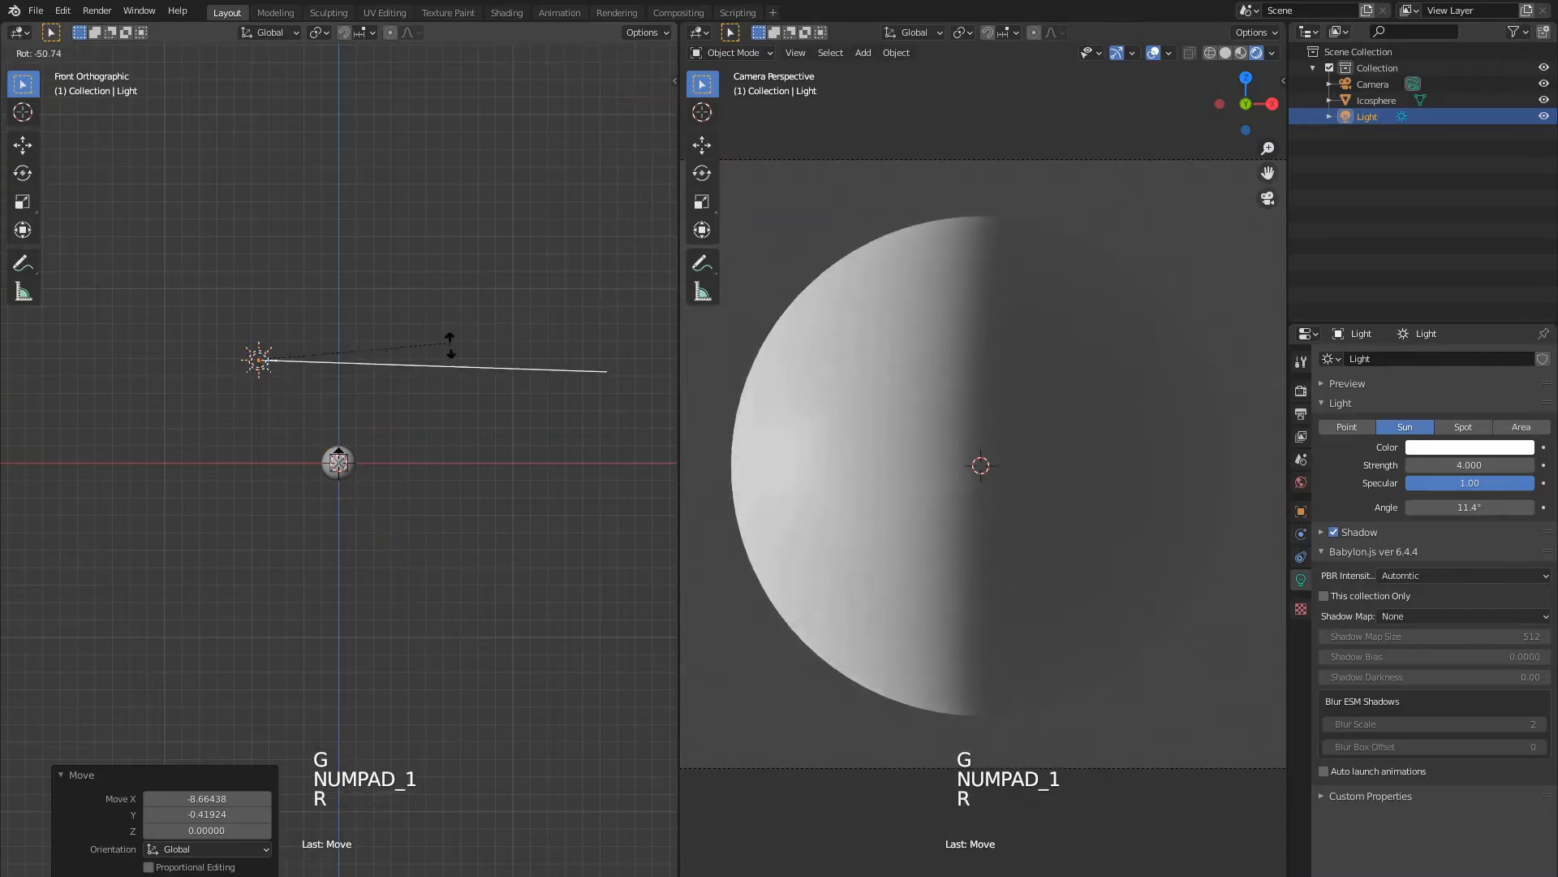
pyautogui.click(450, 349)
pyautogui.press('g')
pyautogui.click(408, 389)
# Rotate the sun light about -22° in top view and move it farther out from the sphere.
pyautogui.press('KP_7')
pyautogui.press('r')
pyautogui.click(445, 370)
pyautogui.scroll(-2, 445, 369)
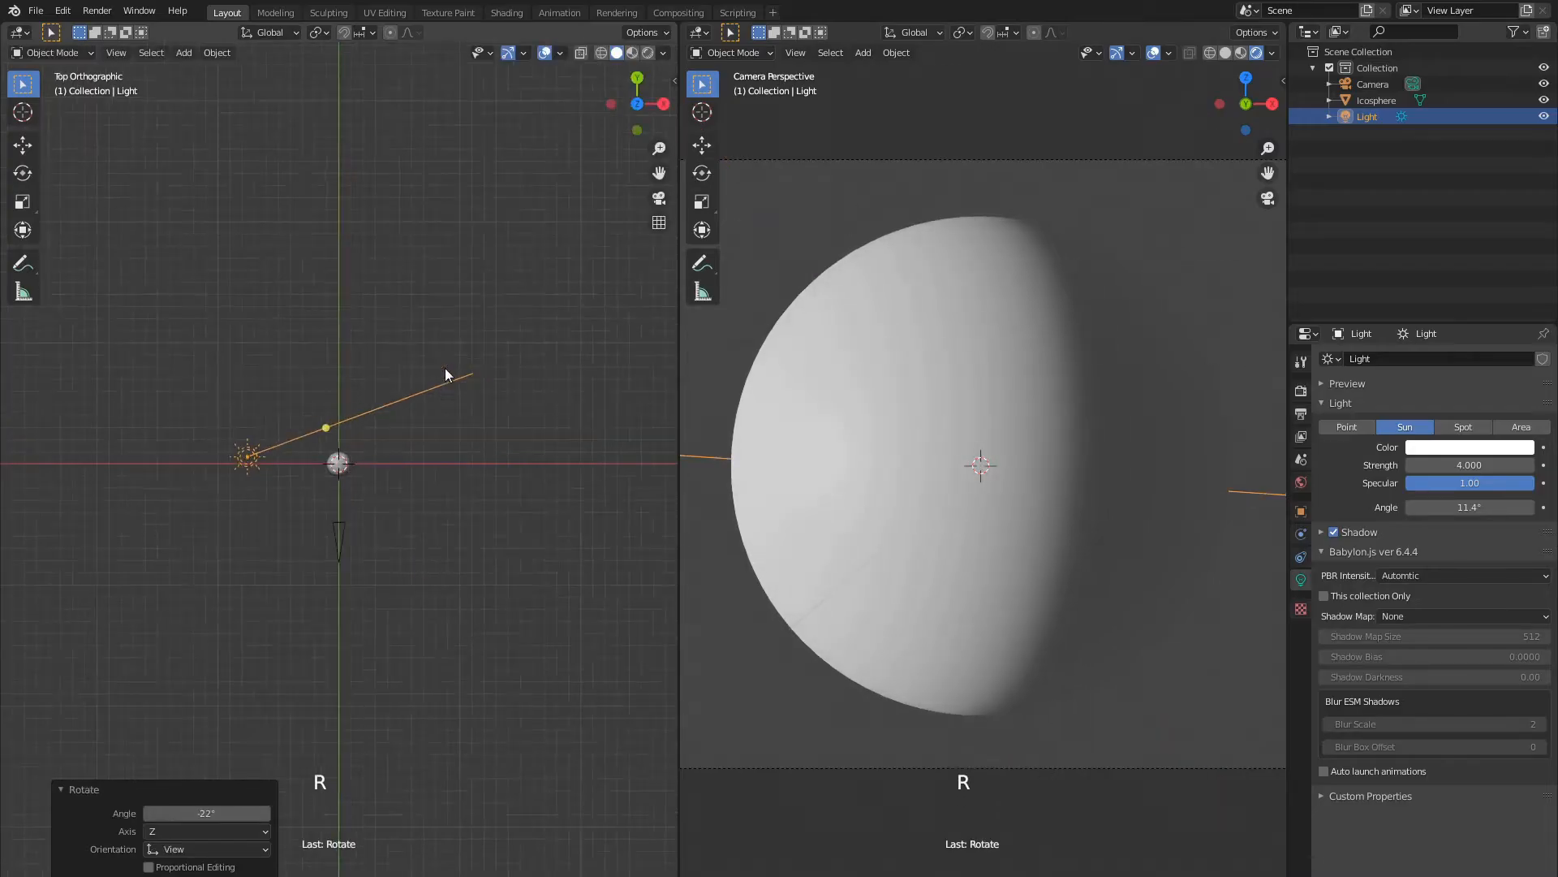
pyautogui.press('g')
pyautogui.click(440, 396)
pyautogui.scroll(4, 352, 419)
# Duplicate the sphere about 0.9 m along X and -1.26 m along Y, and scale the copy to 0.3.
pyautogui.click(345, 452)
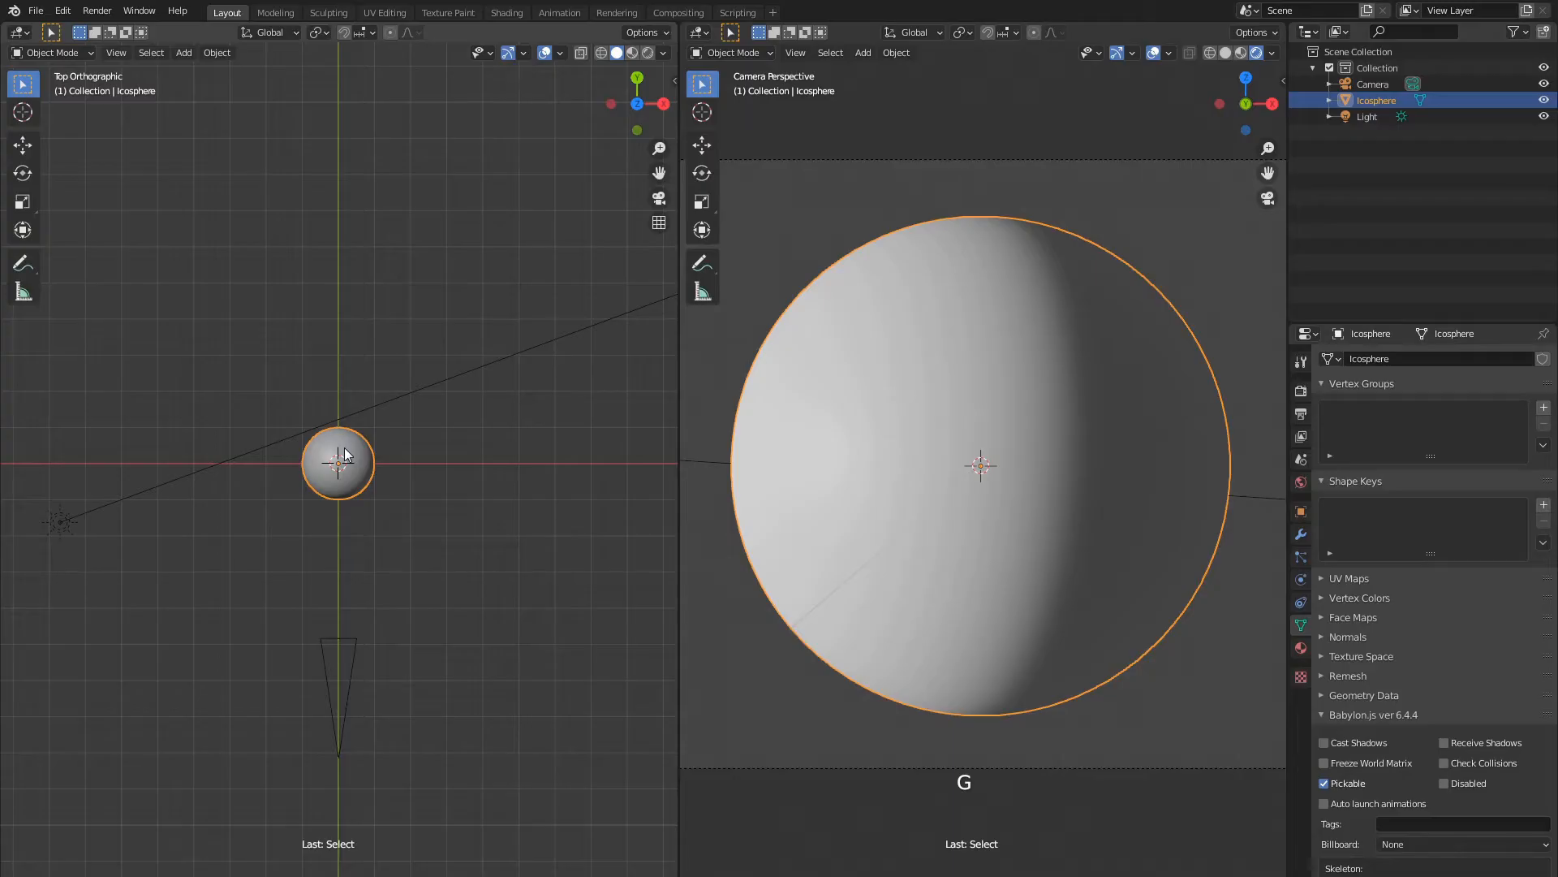
pyautogui.scroll(3, 363, 446)
pyautogui.hotkey('shift', 'd')
pyautogui.click(445, 558)
pyautogui.press('s')
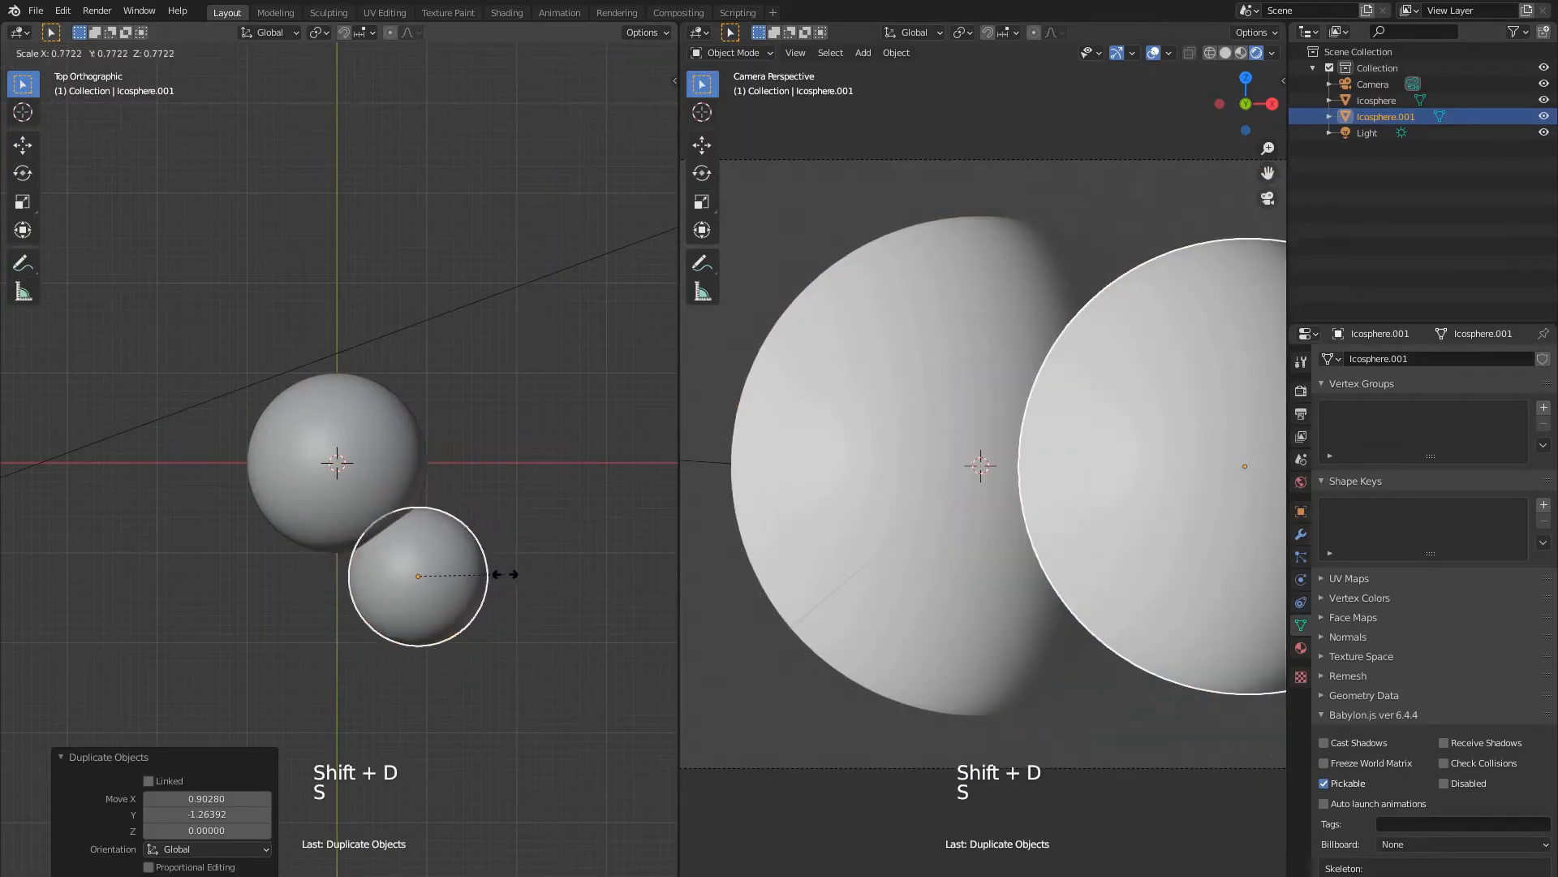
pyautogui.rightClick(504, 574)
pyautogui.write('s0.3')
pyautogui.click(505, 574)
# Move the small sphere about -0.3 m along X and -0.22 m along Y.
pyautogui.scroll(3, 508, 597)
pyautogui.press('g')
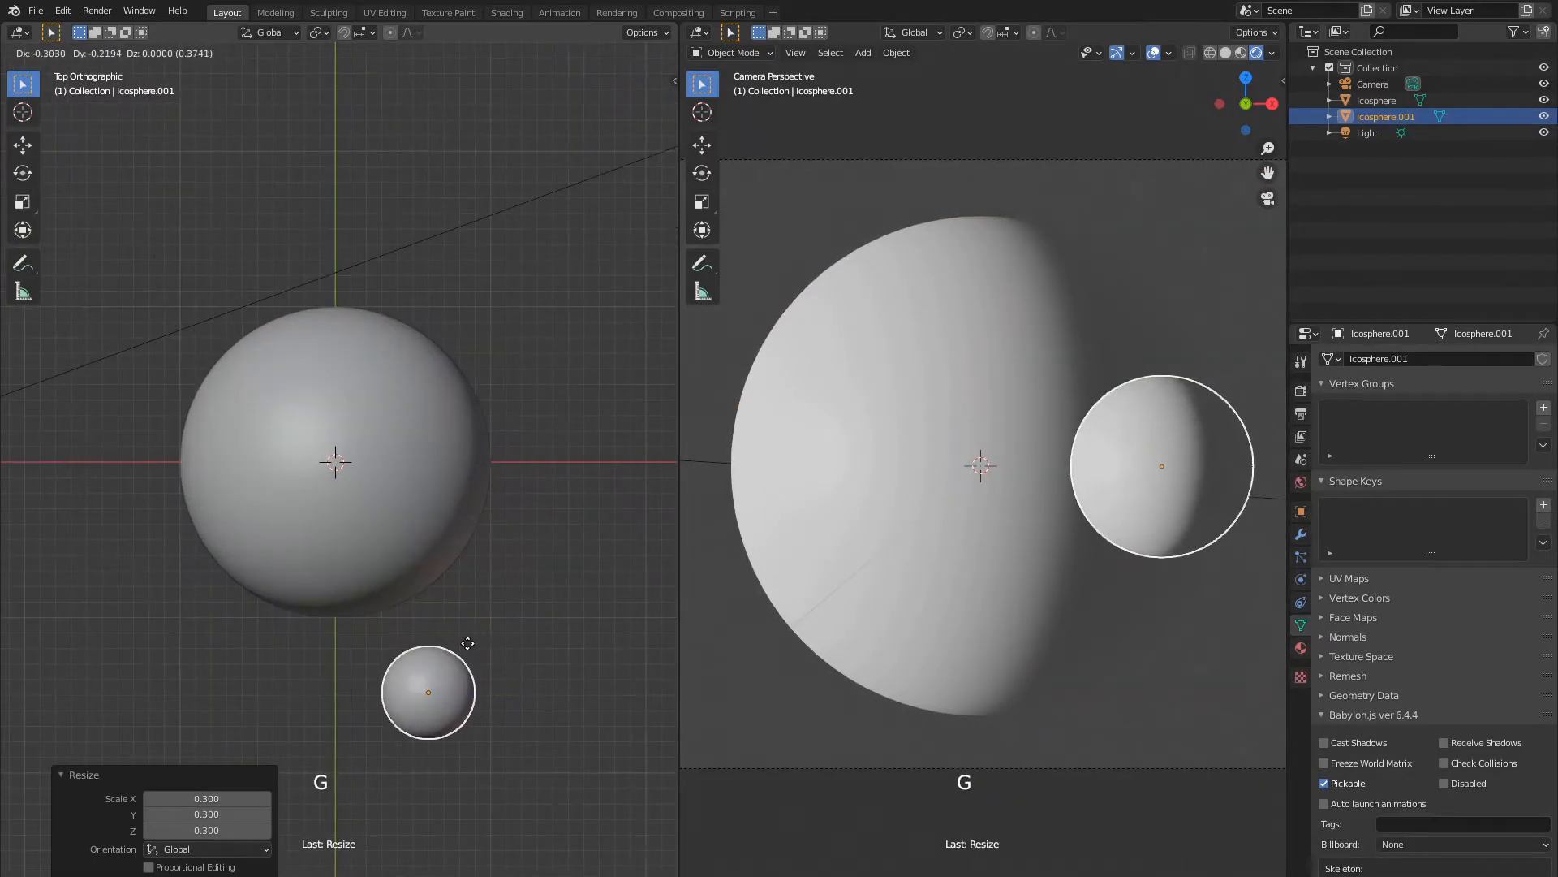
pyautogui.click(467, 643)
pyautogui.scroll(-2, 495, 568)
# Shrink the small sphere's mesh slightly in Edit Mode and move the object about -0.1 m along X and -0.02 m along Z.
pyautogui.press('KP_1')
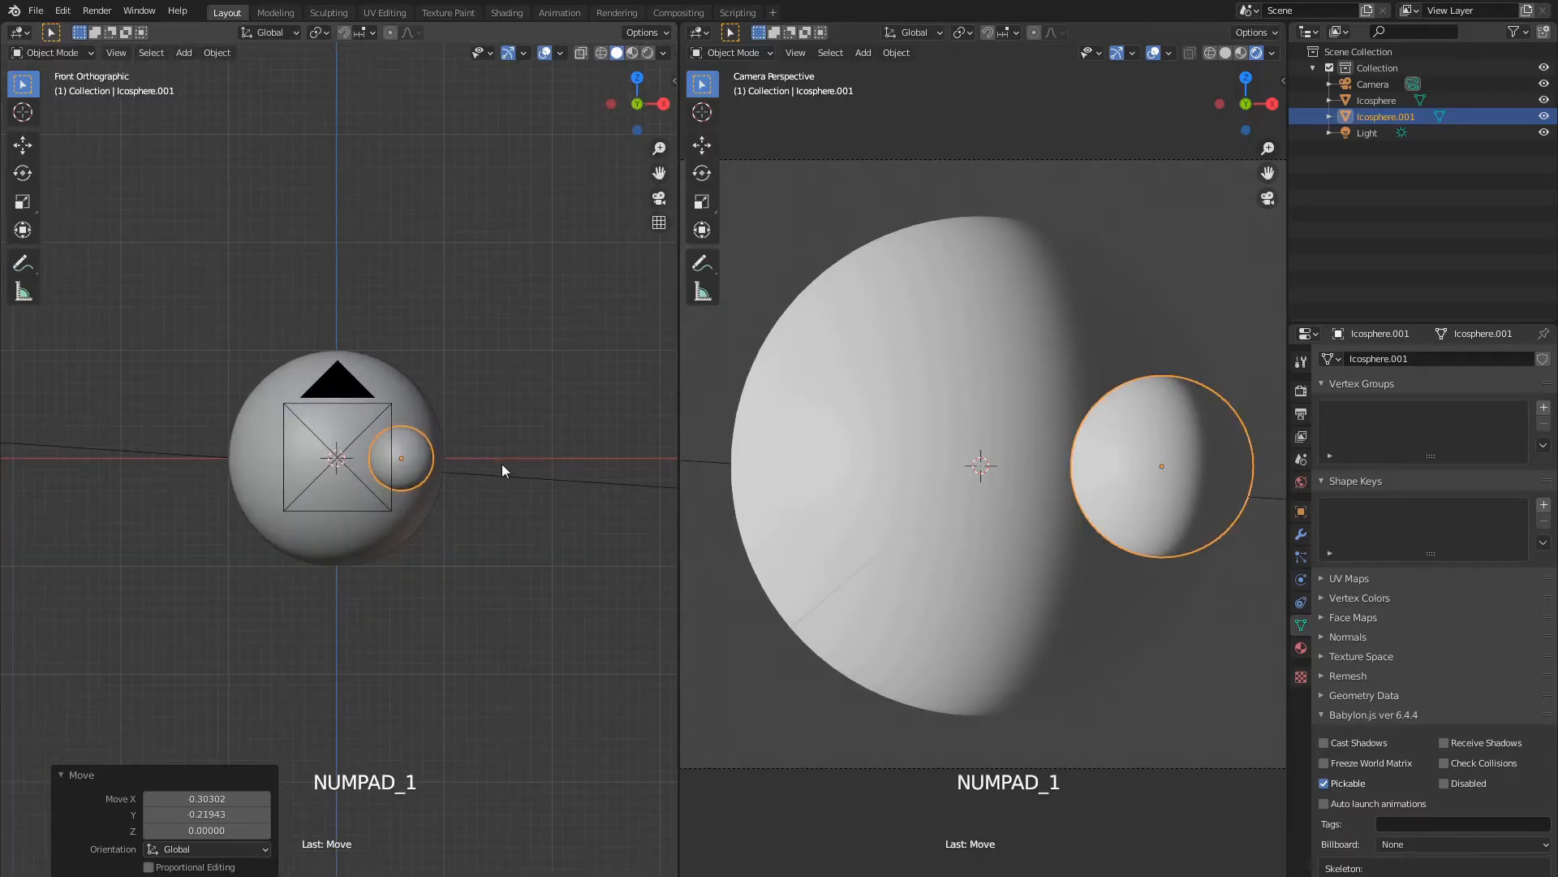
pyautogui.press('Tab')
pyautogui.scroll(3, 501, 465)
pyautogui.press('s')
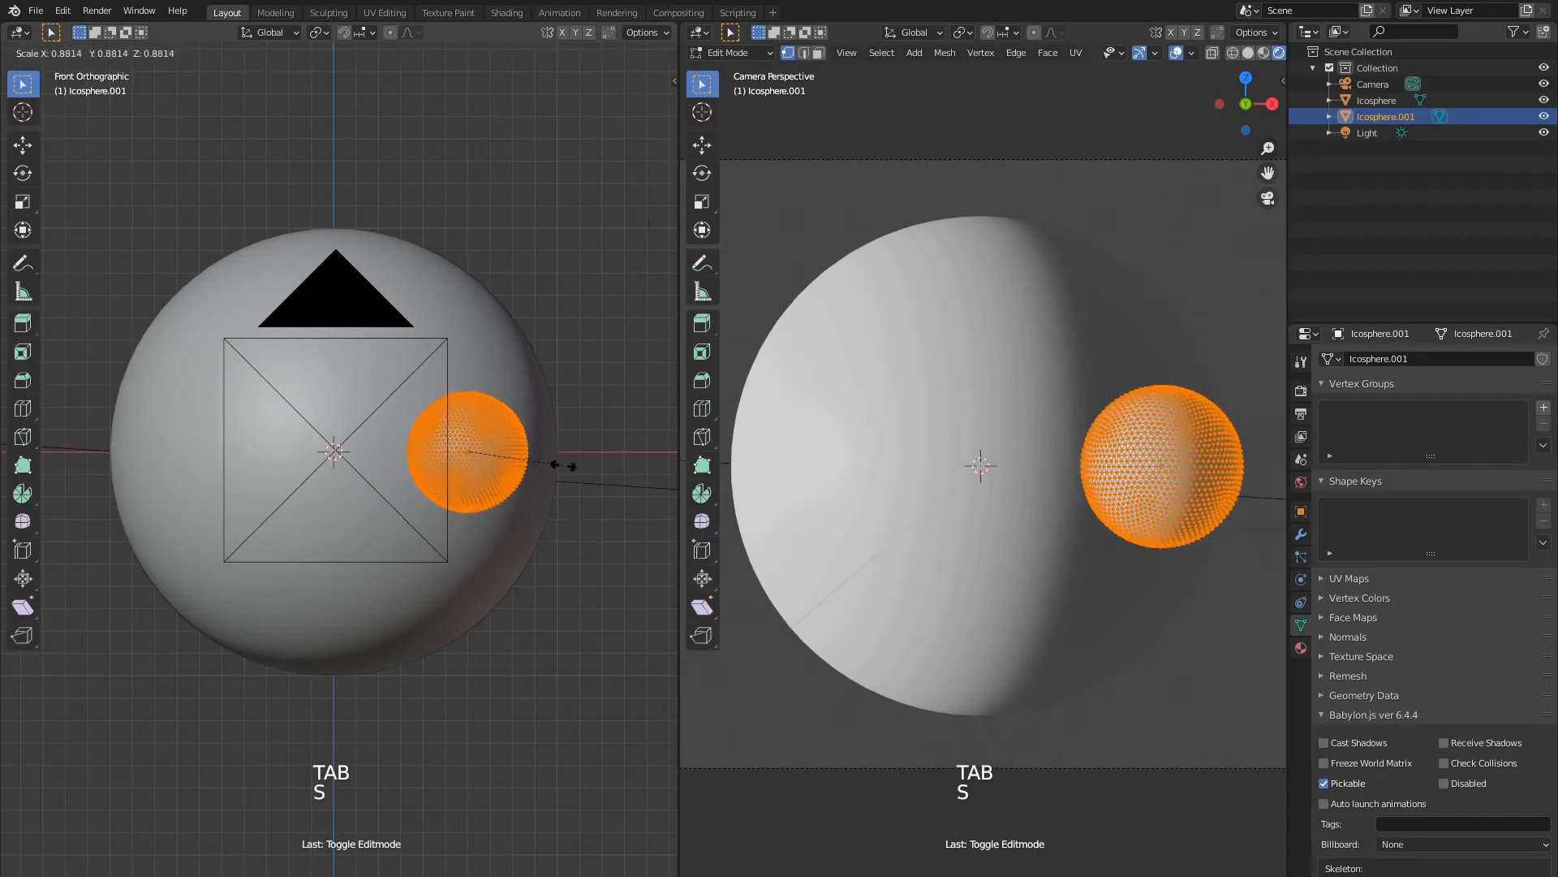
pyautogui.click(562, 465)
pyautogui.press('Tab')
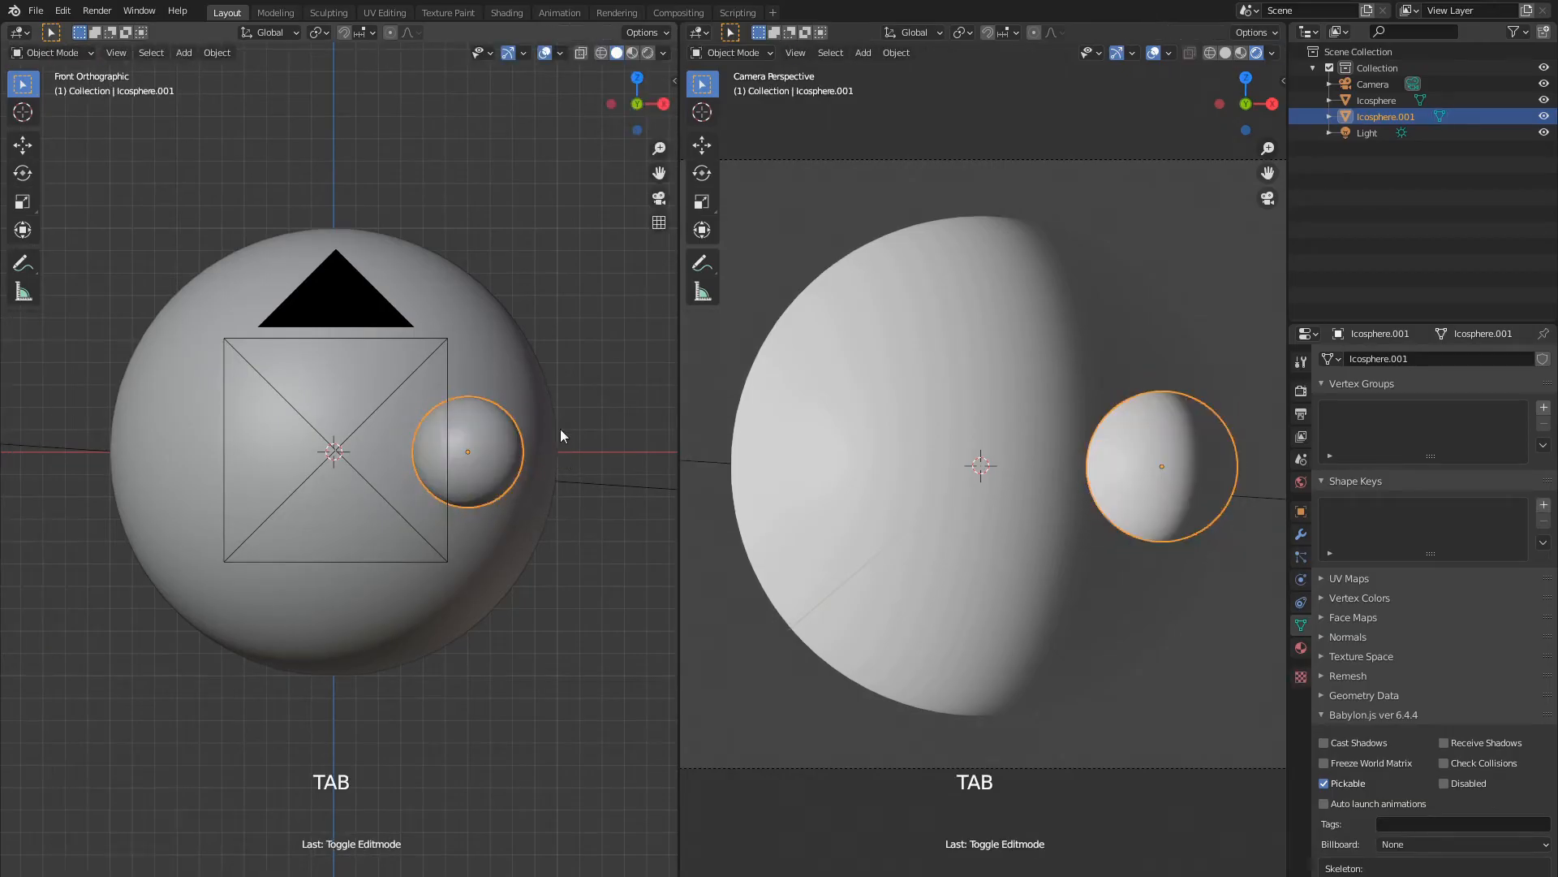
pyautogui.press('g')
pyautogui.click(510, 437)
pyautogui.scroll(-3, 543, 430)
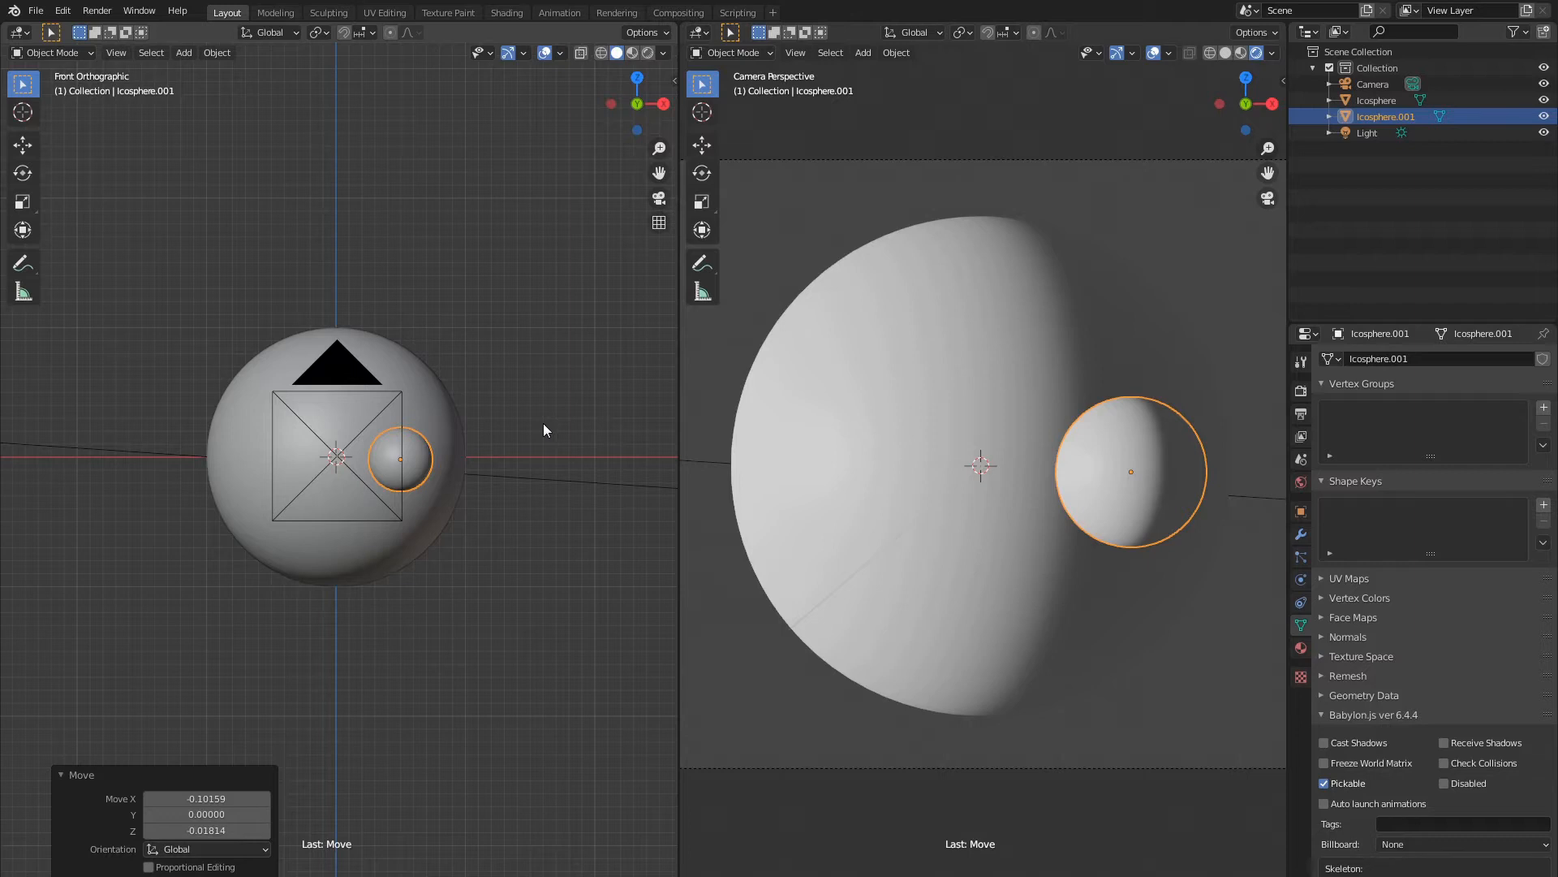
pyautogui.scroll(-2, 543, 430)
pyautogui.press('KP_7')
pyautogui.hotkey('shift', 'a')
pyautogui.press('z')
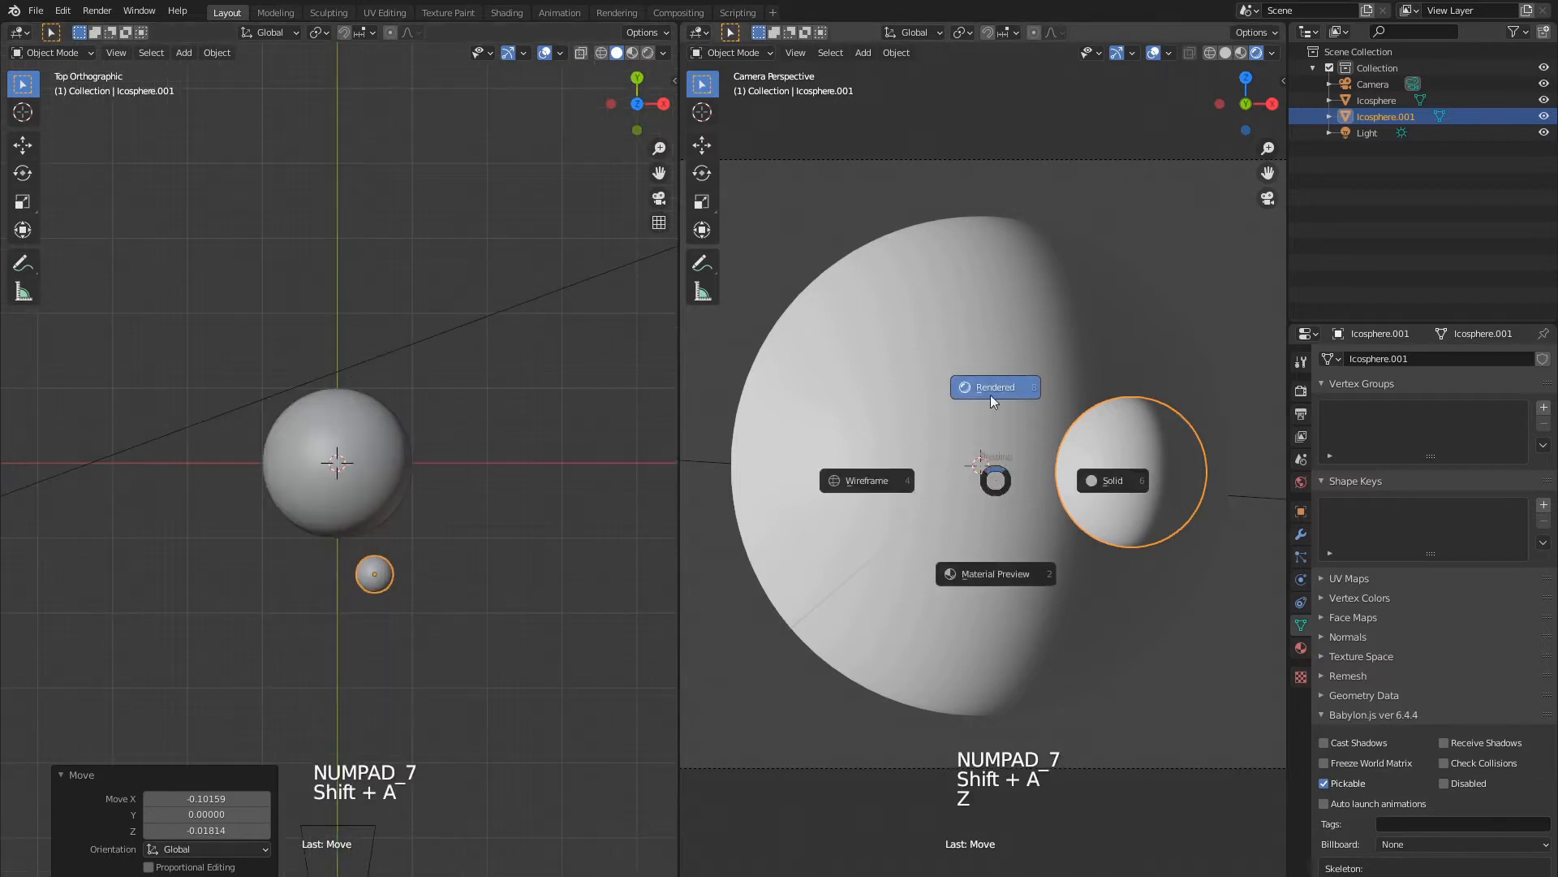
pyautogui.click(1104, 480)
pyautogui.scroll(-3, 982, 454)
pyautogui.scroll(3, 982, 454)
pyautogui.press('z')
pyautogui.click(986, 377)
pyautogui.scroll(-2, 334, 500)
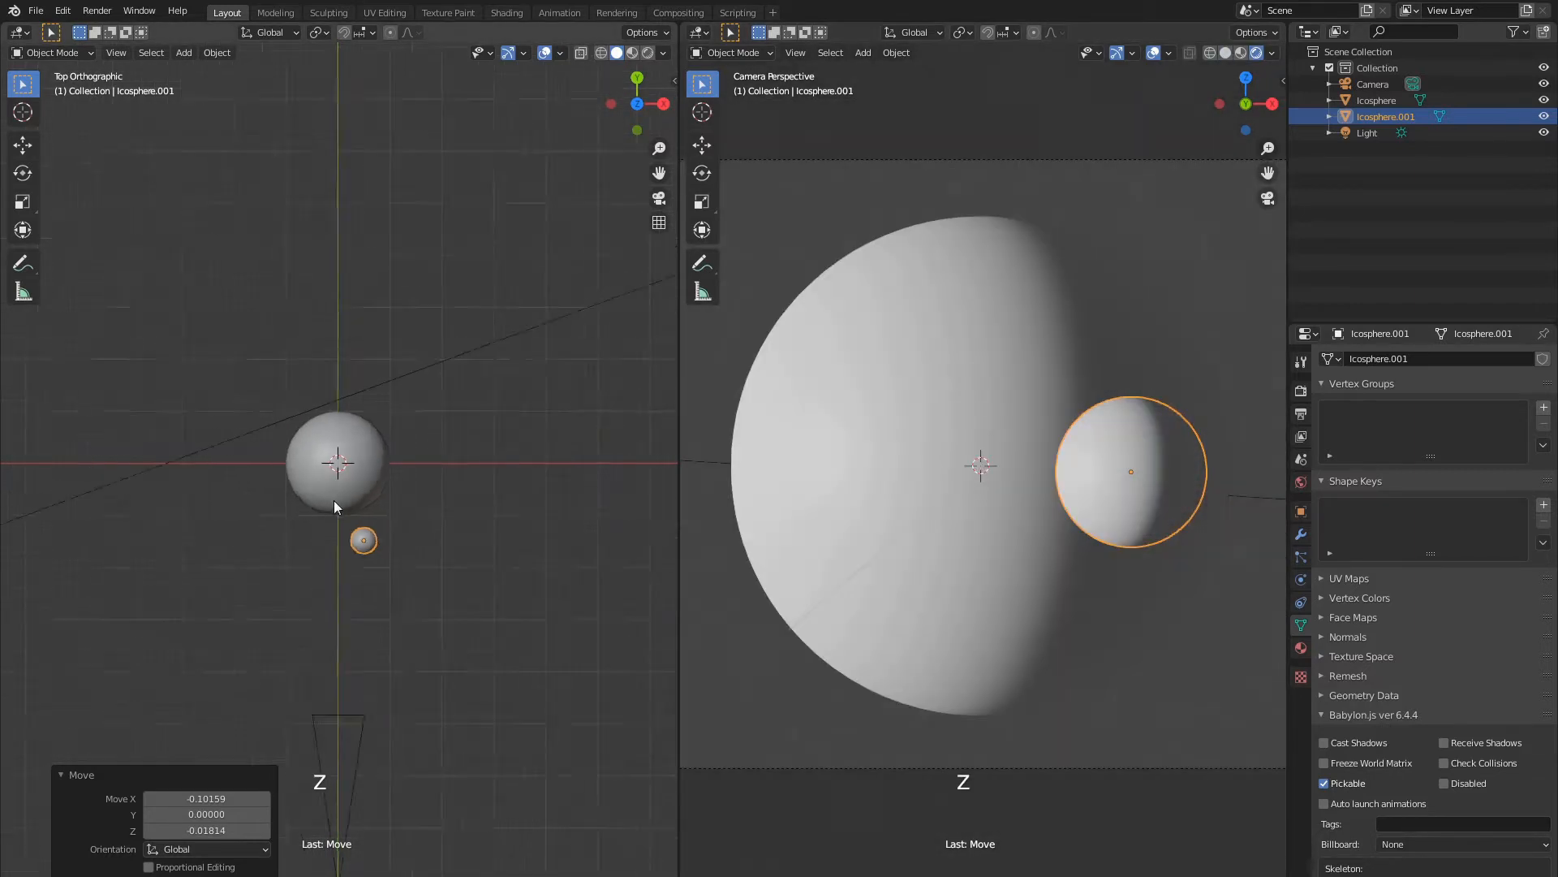
# Snap the 3D cursor to the small sphere and add a Spot light there.
pyautogui.scroll(3, 334, 503)
pyautogui.hotkey('shift', 's')
pyautogui.click(352, 558)
pyautogui.hotkey('shift', 'a')
pyautogui.moveTo(324, 719)
pyautogui.click(412, 756)
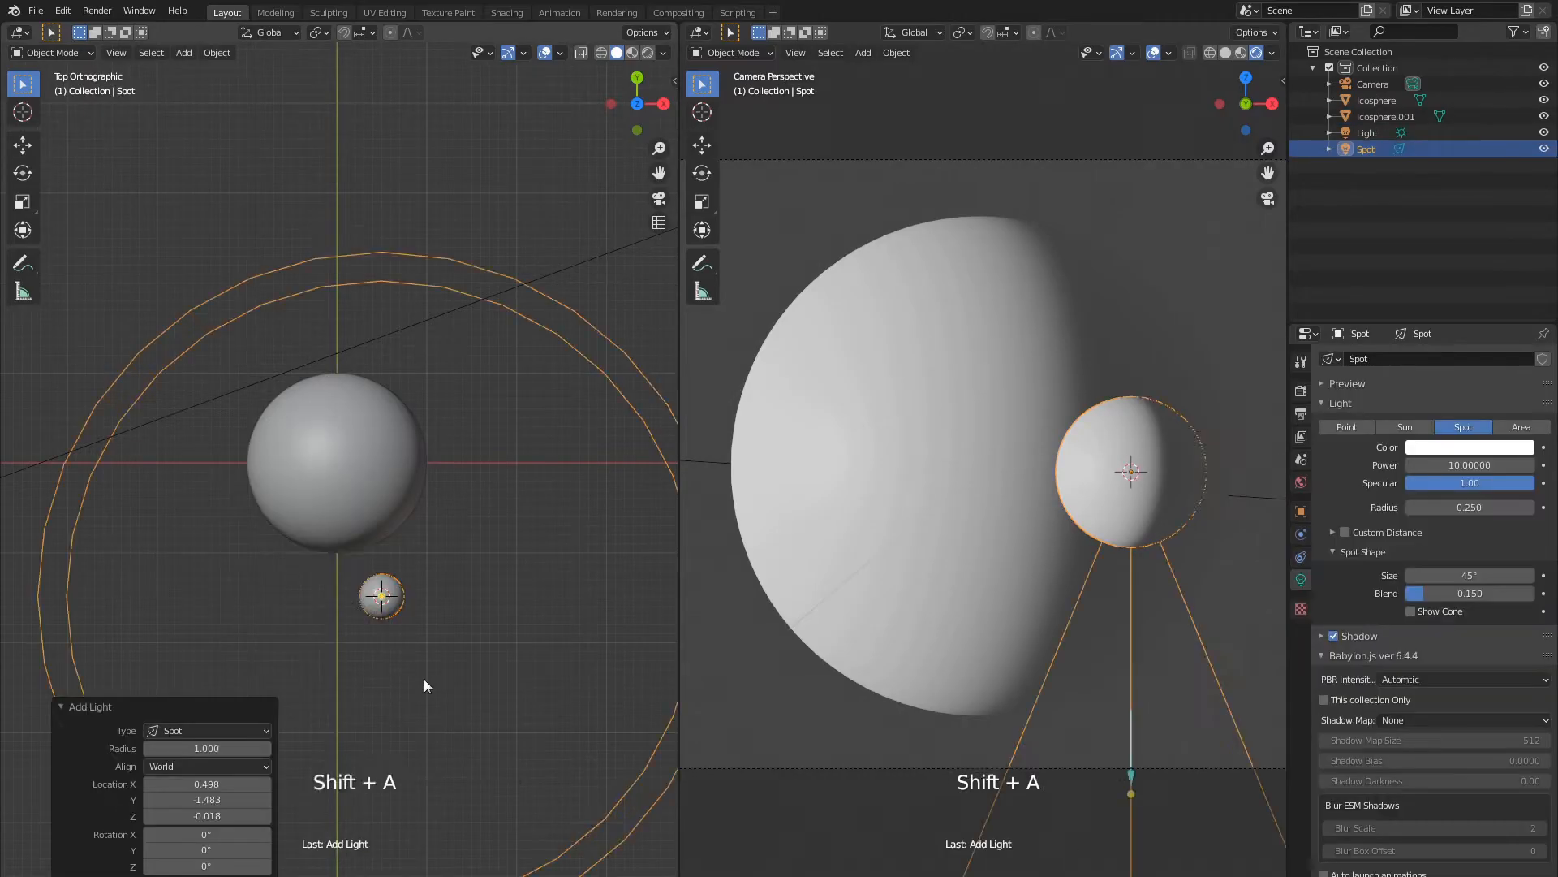
# Place the spot light between the two spheres and rotate it about 106° to aim at the large sphere.
pyautogui.press('g')
pyautogui.click(406, 648)
pyautogui.moveTo(406, 647); pyautogui.dragTo(455, 568, button='middle')
pyautogui.press('r')
pyautogui.click(349, 562)
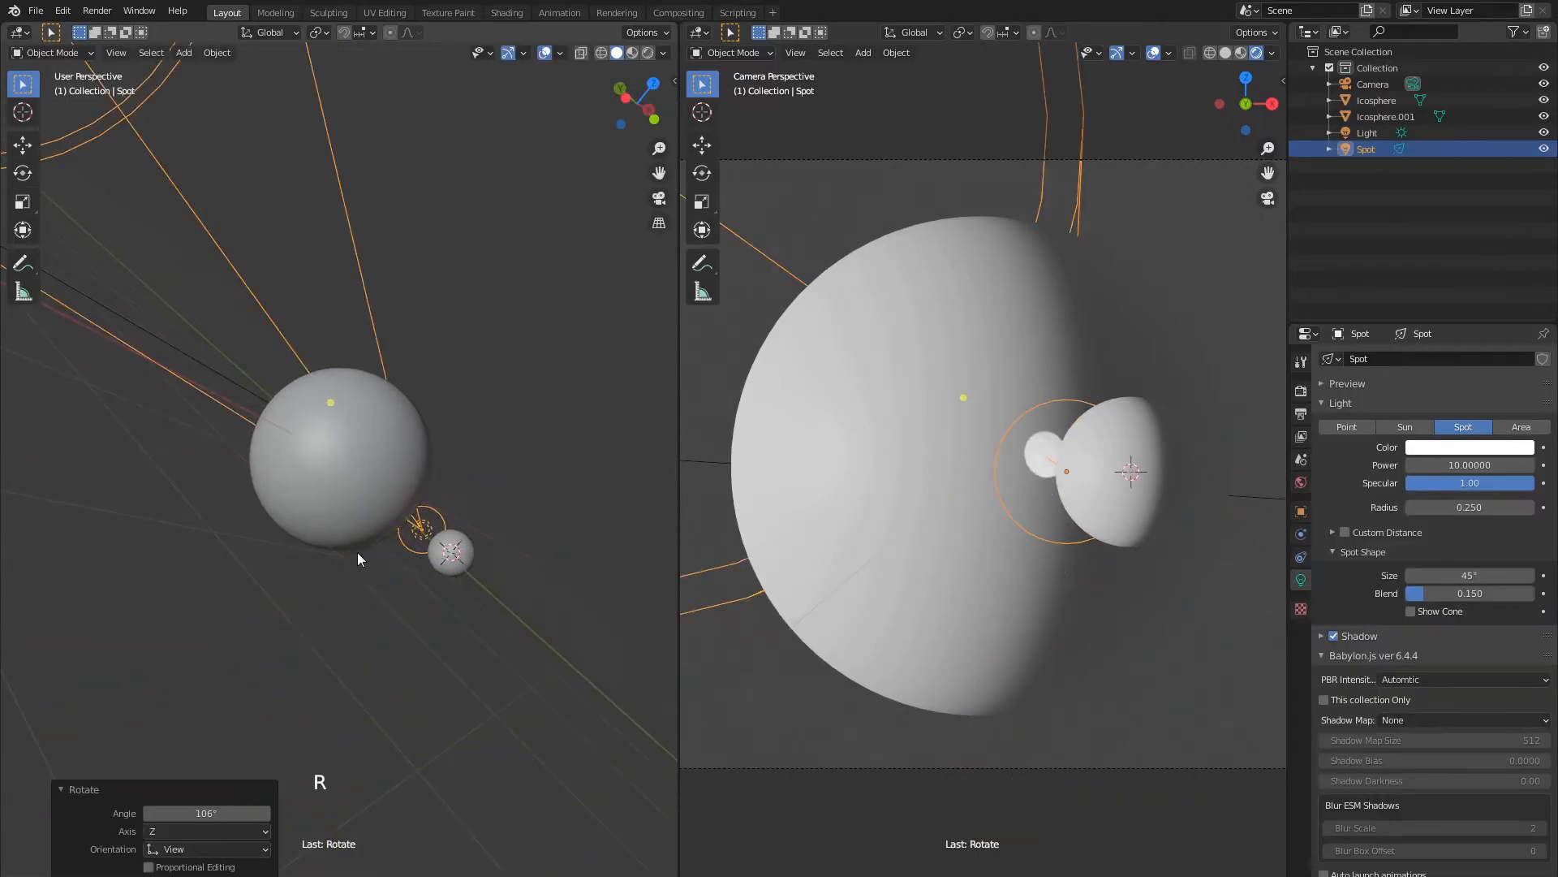
pyautogui.scroll(4, 351, 415)
pyautogui.press('g')
pyautogui.click(568, 560)
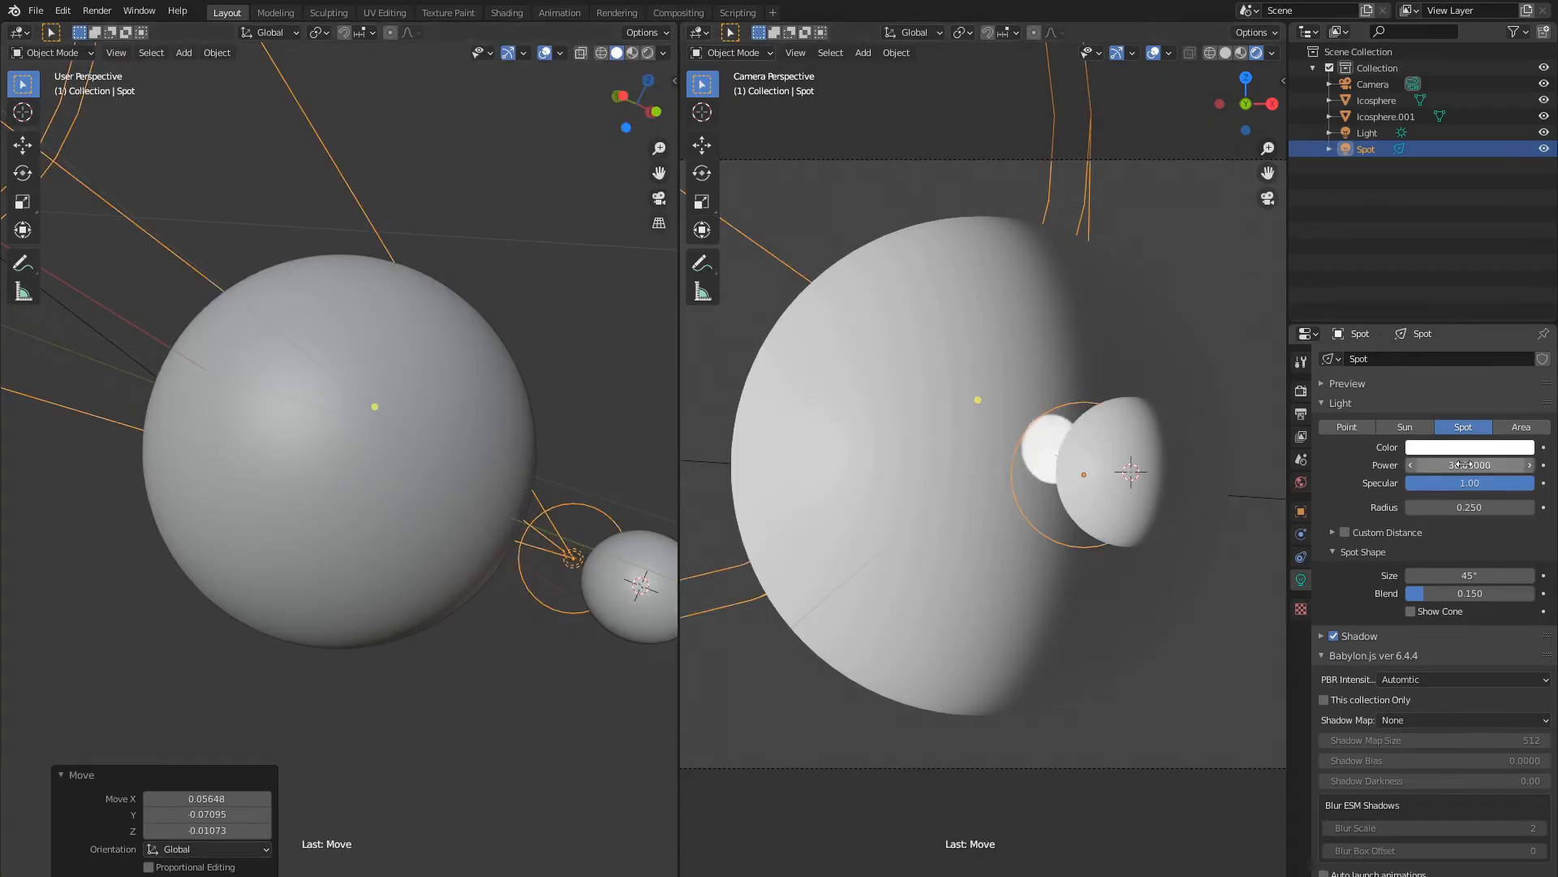
# Set the spot light's power to 36, radius to 2, spot size to 64° and blend to 1.
pyautogui.moveTo(1466, 507); pyautogui.dragTo(1468, 508)
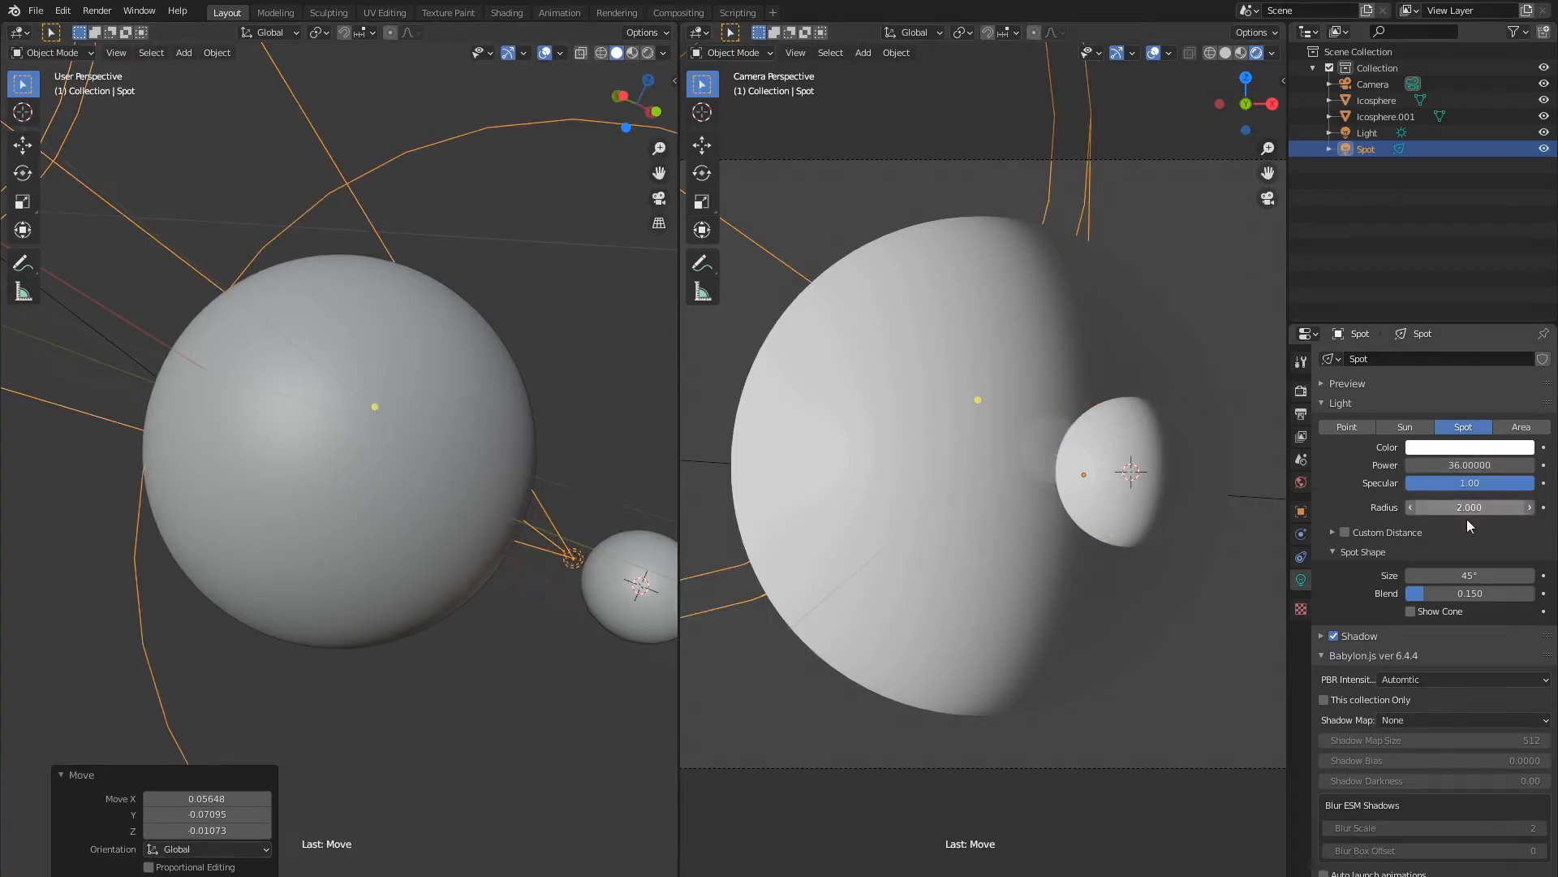
pyautogui.click(1470, 579)
pyautogui.write('64')
pyautogui.press('Return')
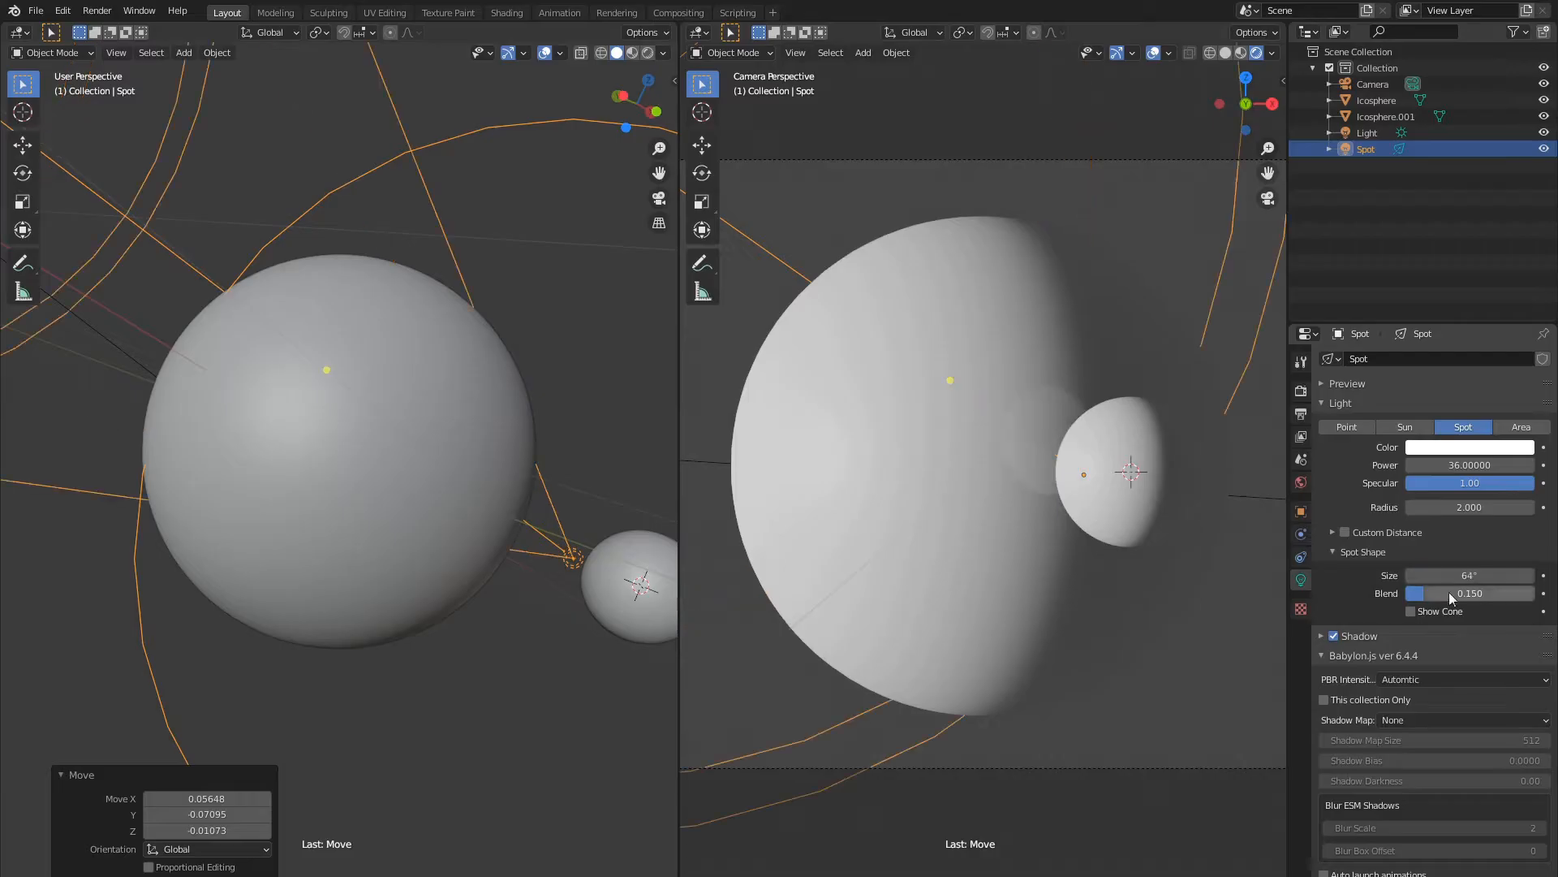
pyautogui.moveTo(1450, 593); pyautogui.dragTo(1552, 593)
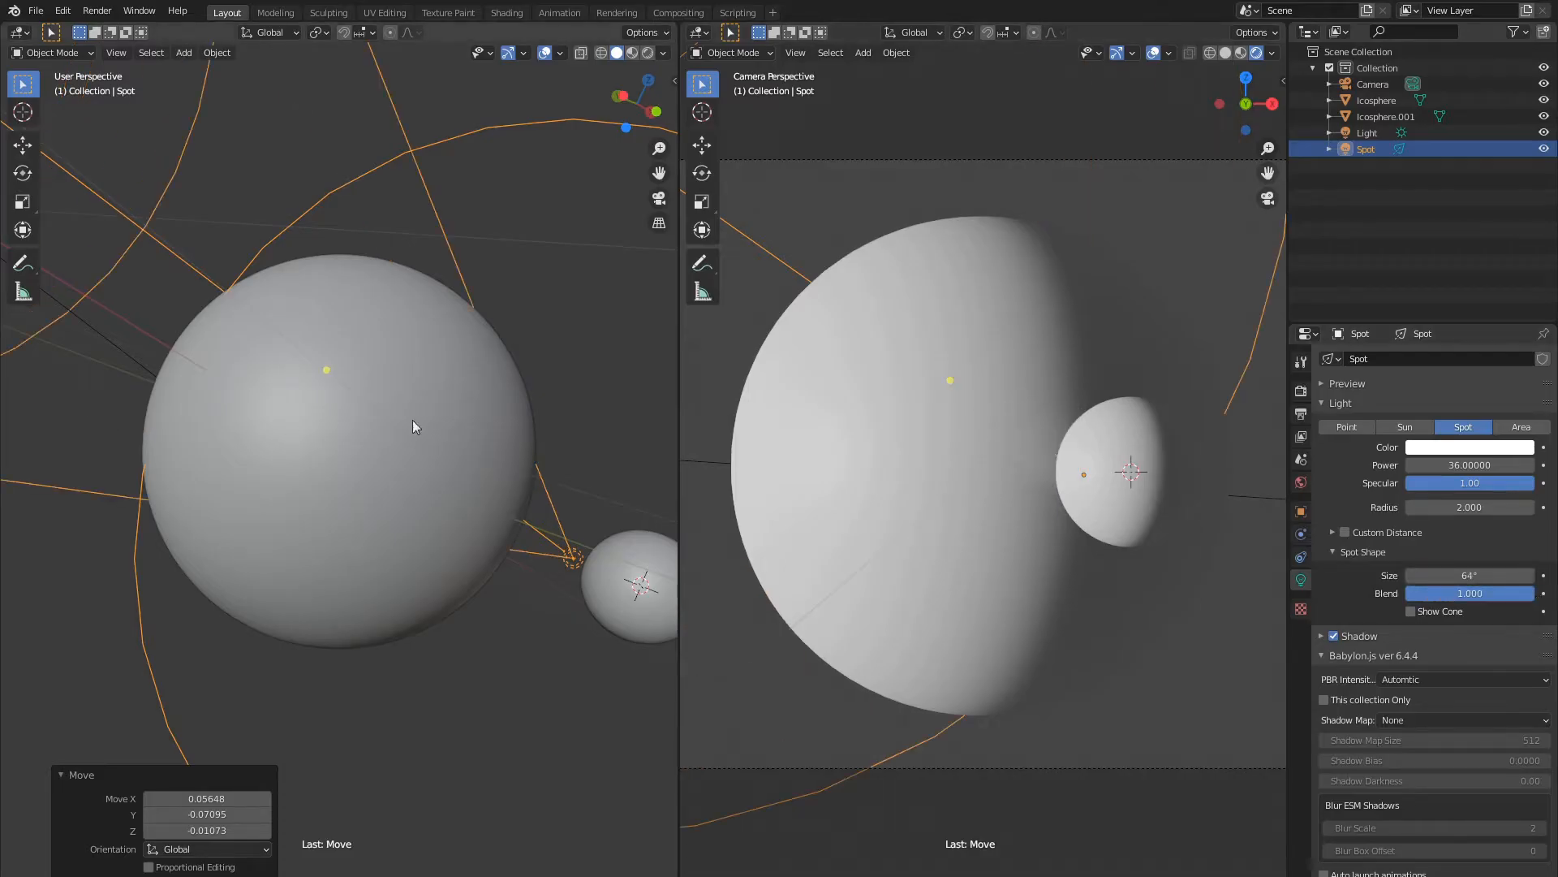
# Rotate the spot light about -31.5° in top view and move it about 0.14 m along X and -0.14 m along Z.
pyautogui.press('KP_7')
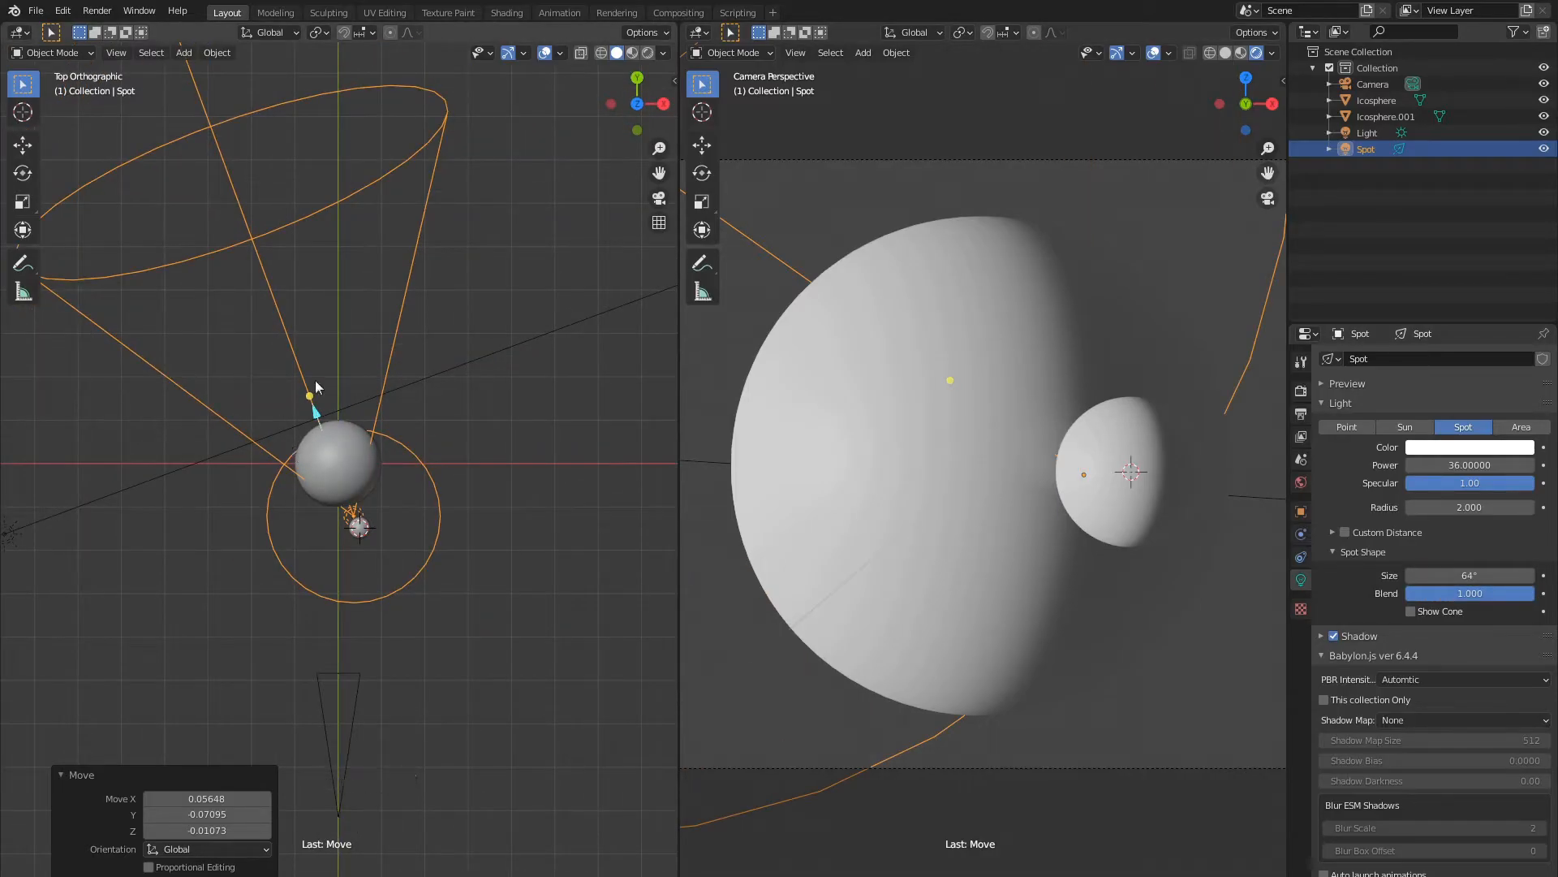
pyautogui.press('r')
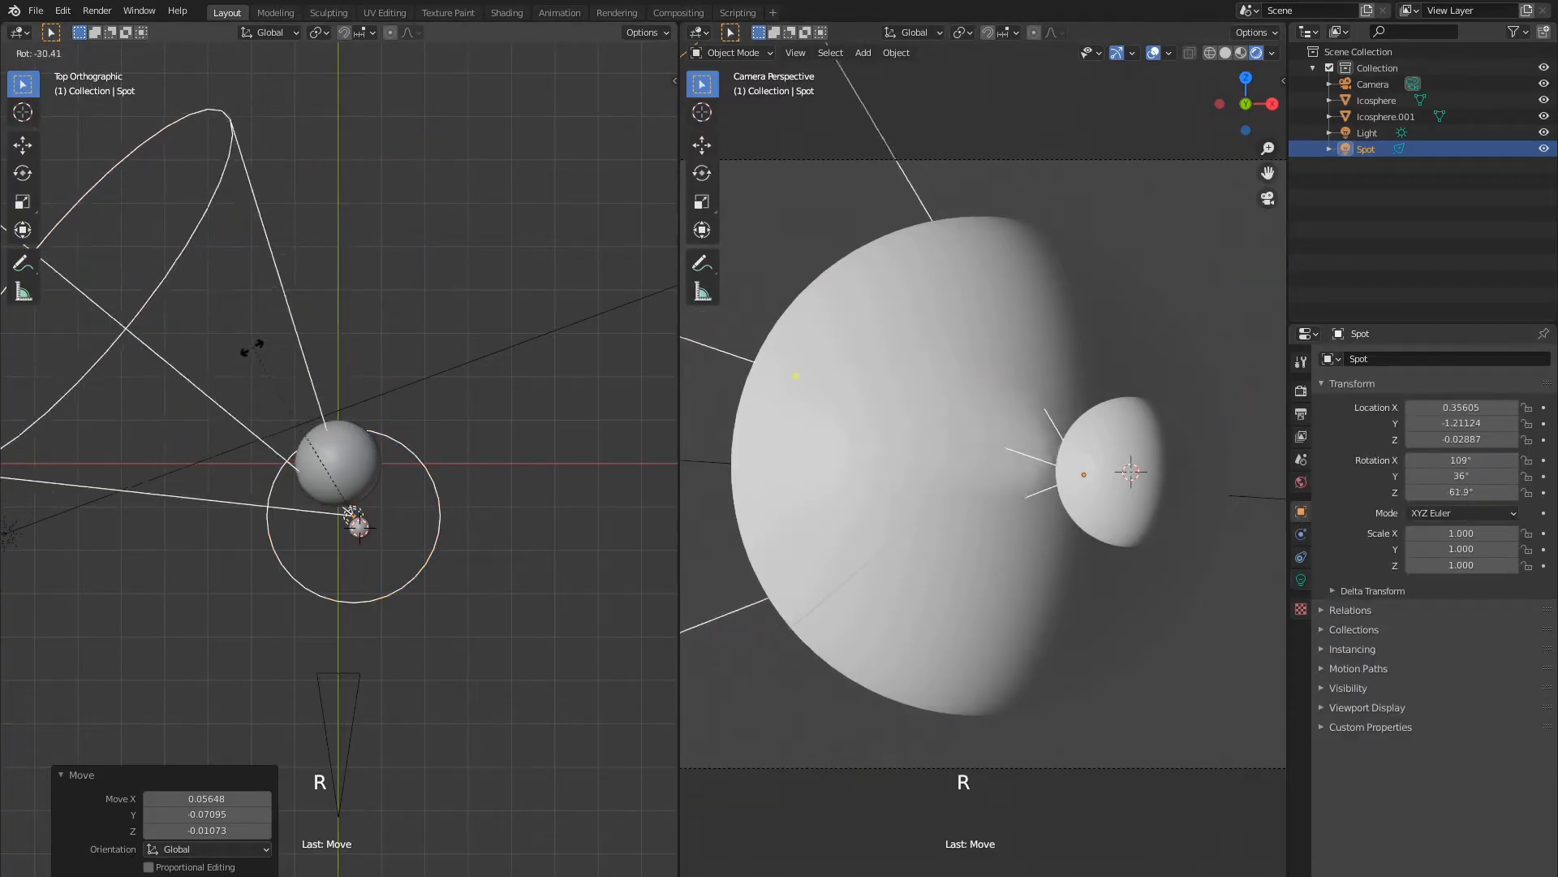
pyautogui.click(271, 393)
pyautogui.scroll(5, 271, 393)
pyautogui.press('KP_1')
pyautogui.press('g')
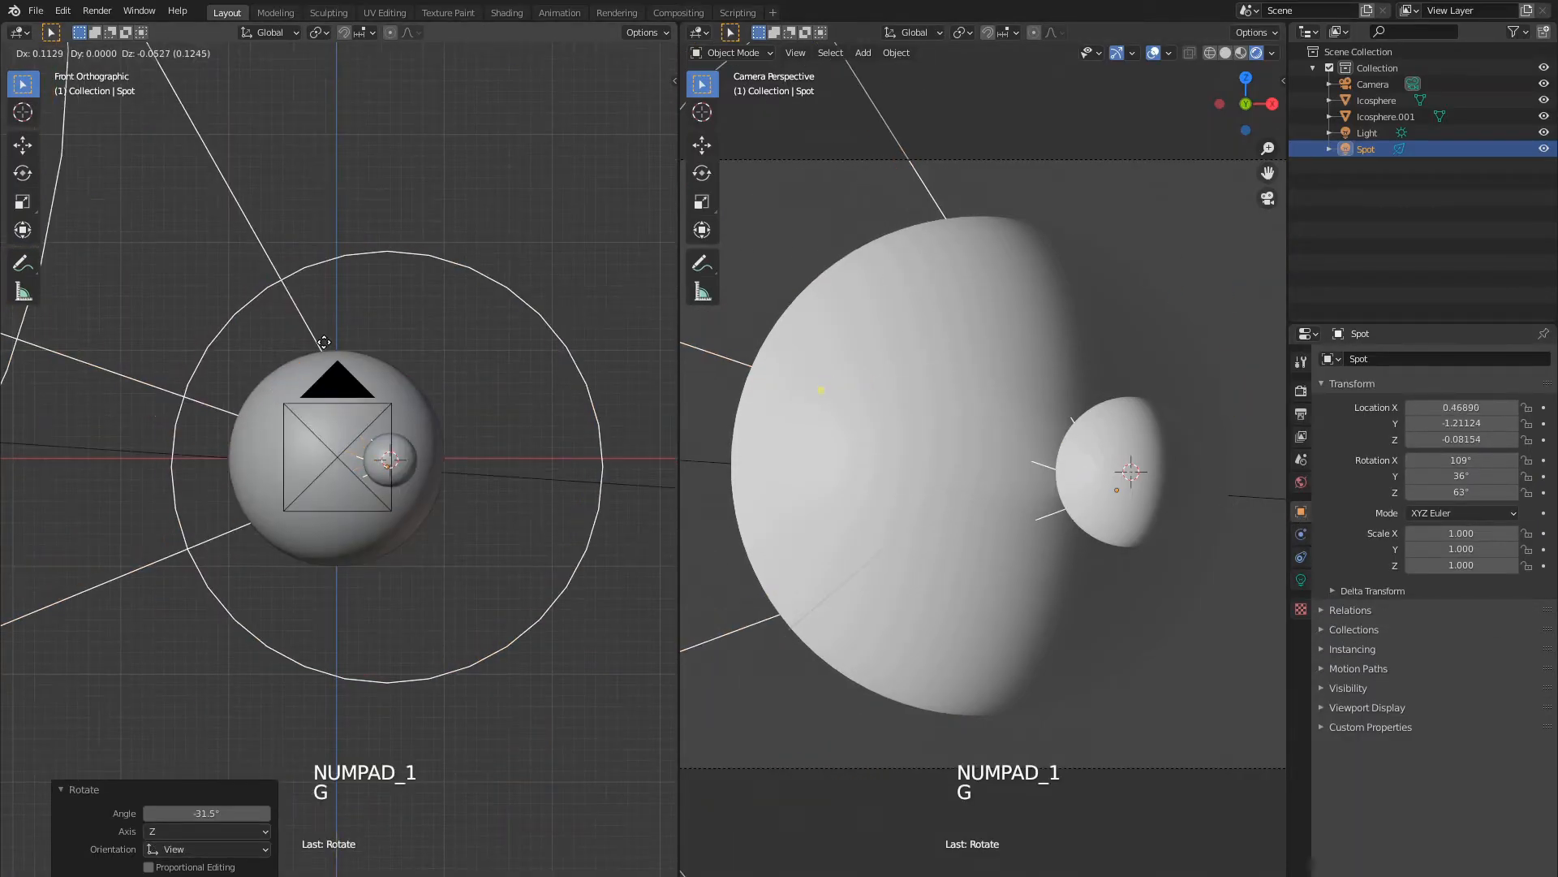
pyautogui.click(325, 345)
# Rotate the spot light freely toward the large sphere and raise it about 0.14 m to the small sphere's level.
pyautogui.moveTo(326, 349); pyautogui.dragTo(322, 403, button='middle')
pyautogui.press('KP_7')
pyautogui.press('KP_1')
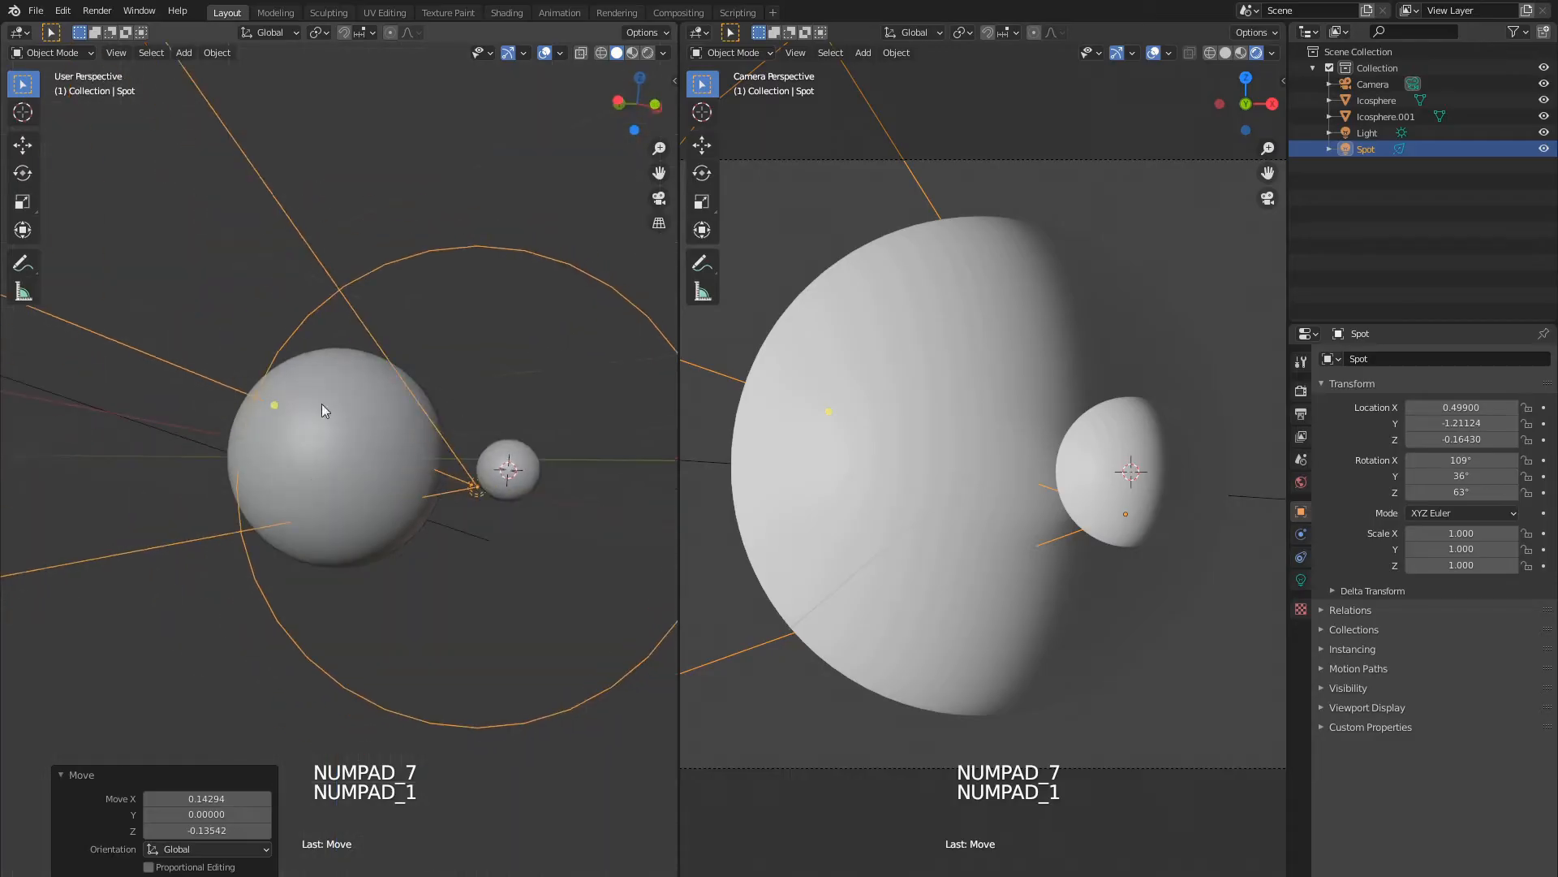
pyautogui.press('r')
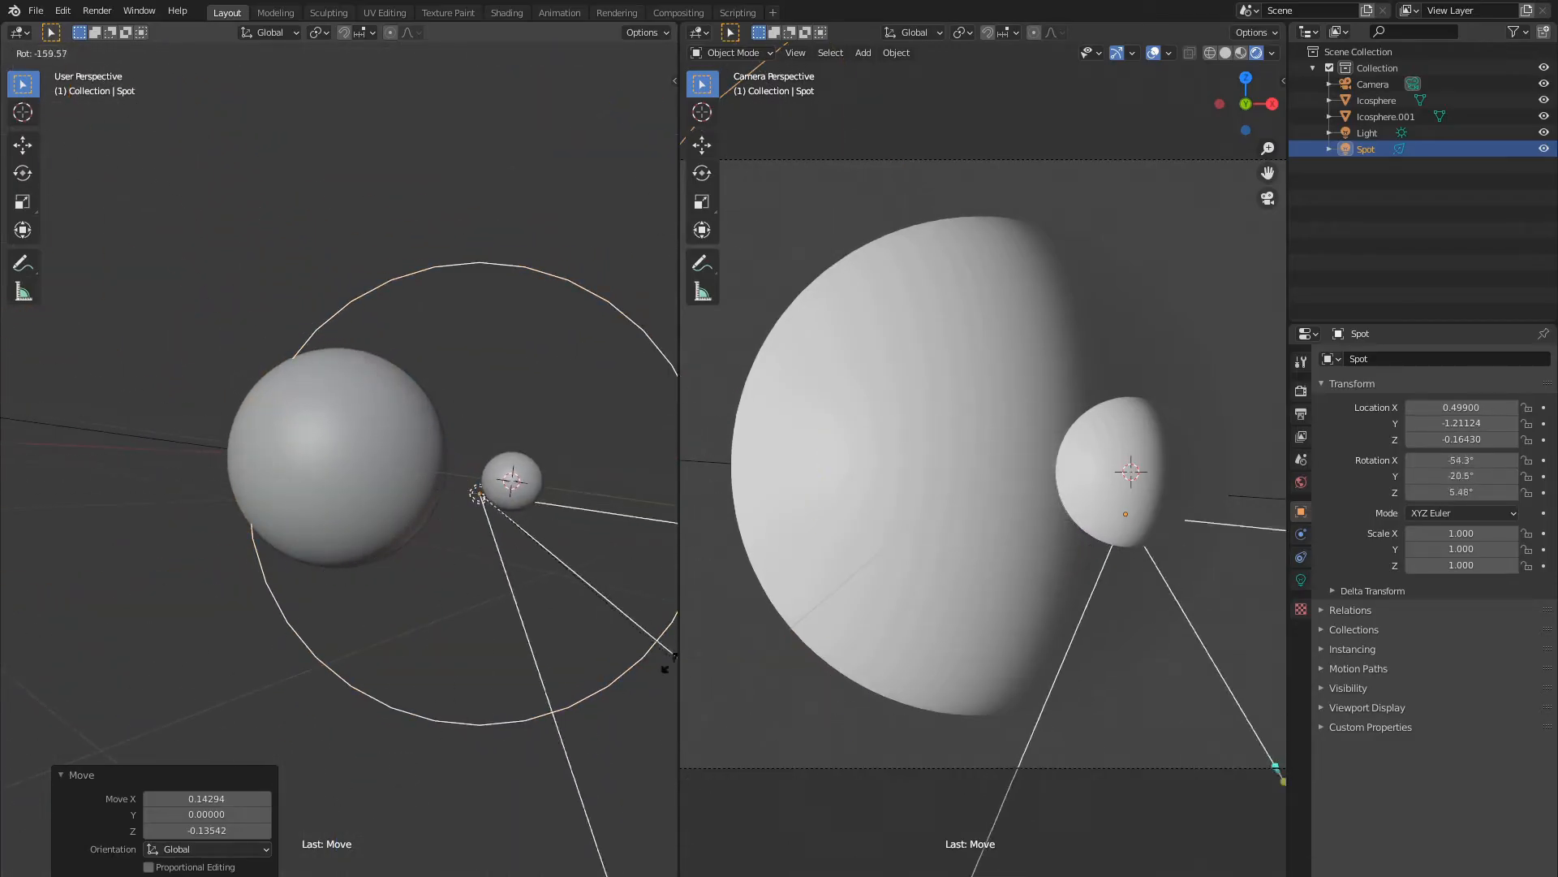
pyautogui.click(670, 661)
pyautogui.press('g')
pyautogui.press('KP_7')
pyautogui.click(401, 584)
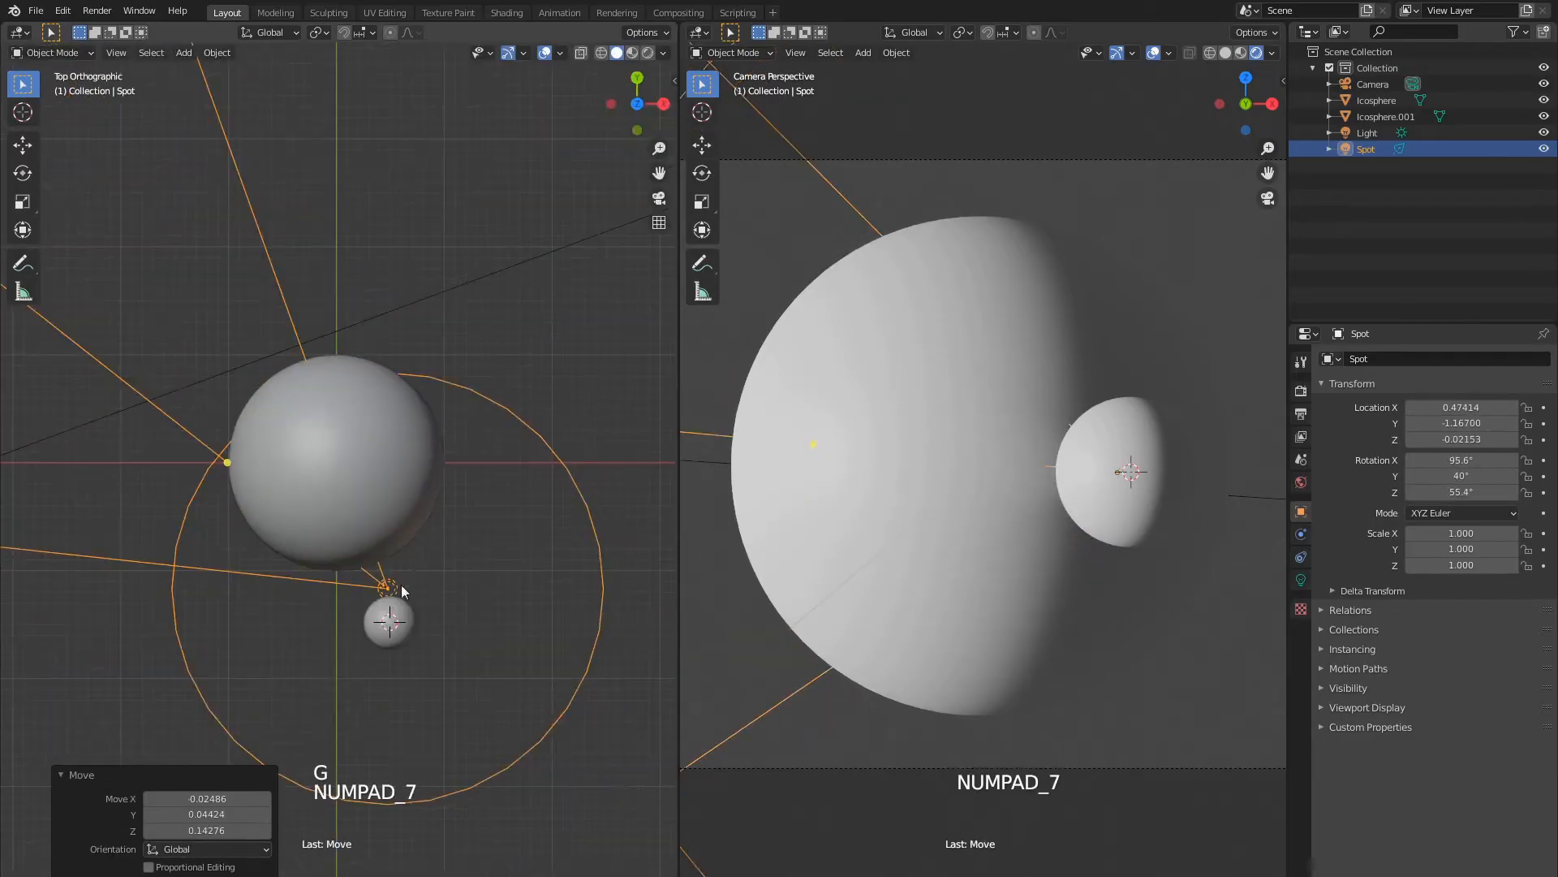
# Rotate the sun light slightly in top view to shift the lit side of both spheres.
pyautogui.scroll(-6, 392, 621)
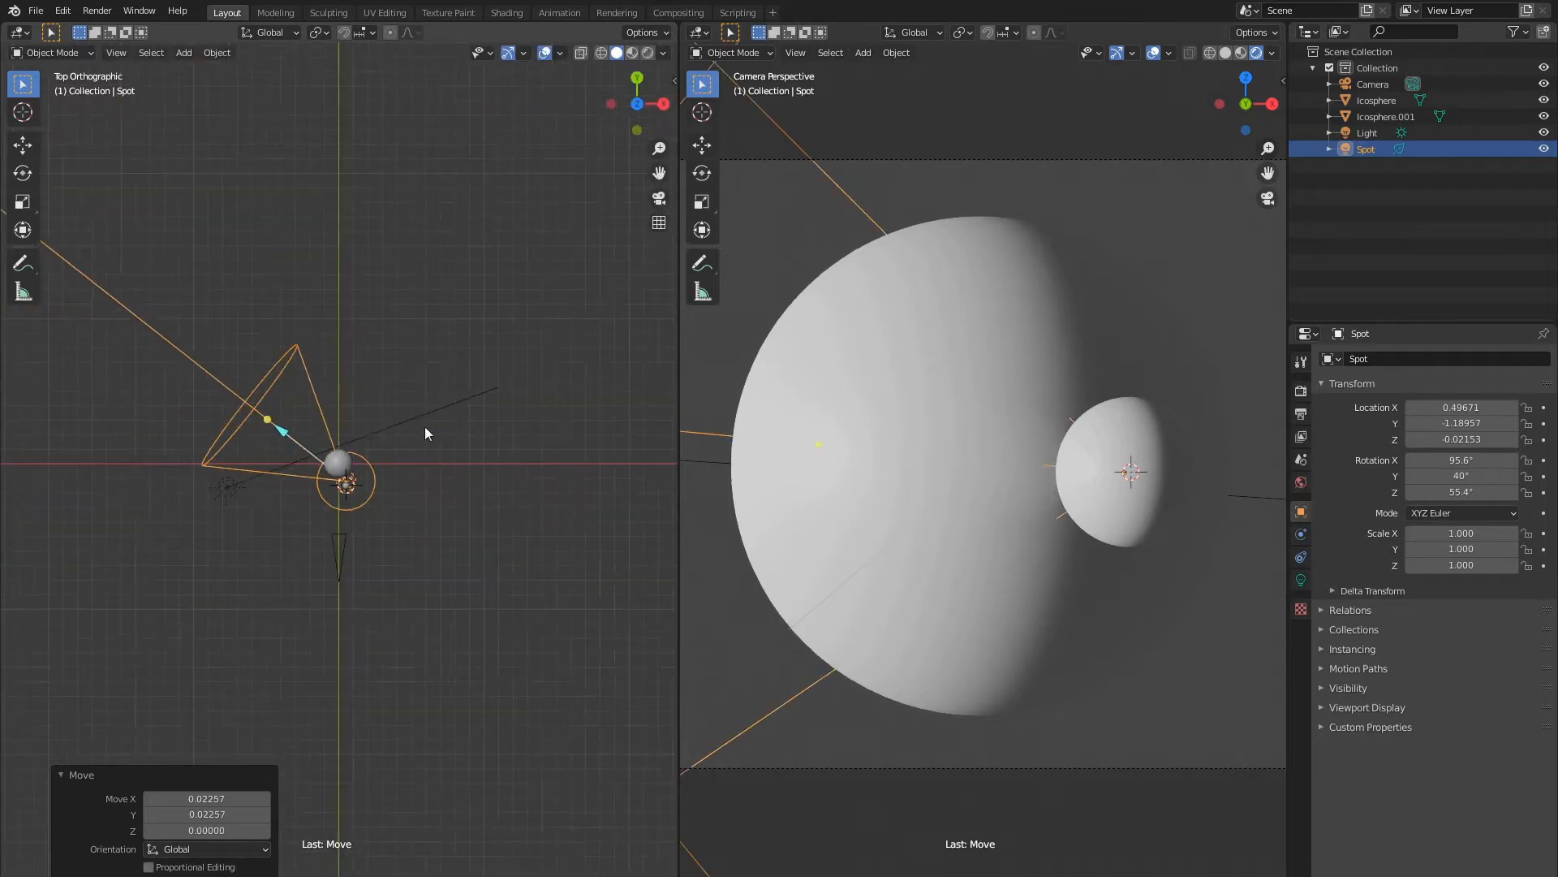
pyautogui.click(226, 487)
pyautogui.press('r')
pyautogui.click(500, 430)
# Rotate the spot light about its local axes with the Rotate tool, finishing with about 2.77° around Y.
pyautogui.scroll(7, 337, 466)
pyautogui.click(329, 524)
pyautogui.moveTo(329, 524); pyautogui.dragTo(398, 357, button='middle')
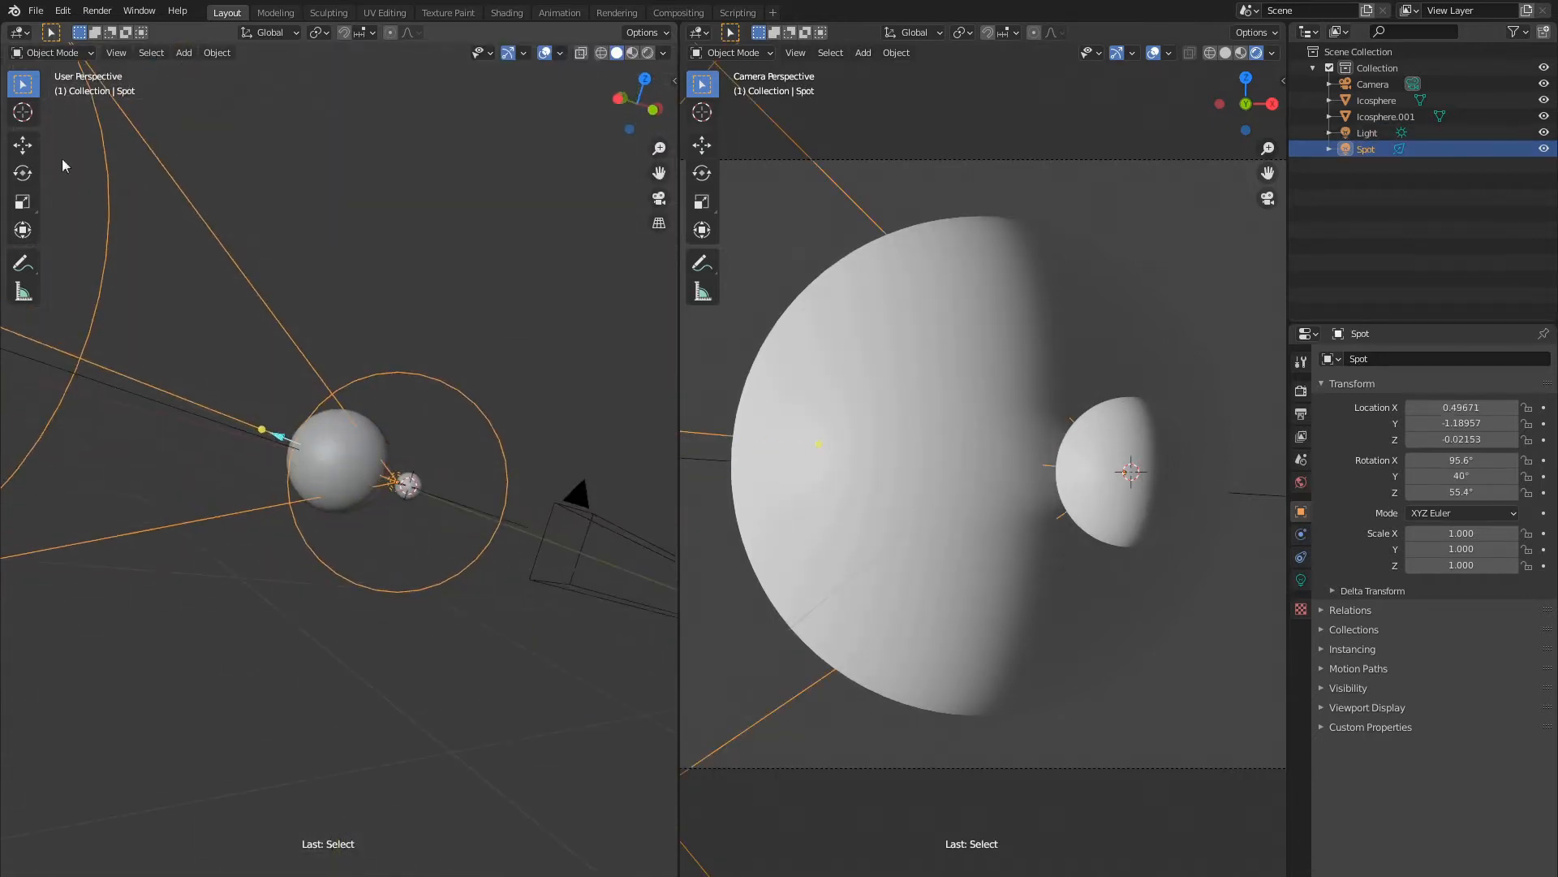
pyautogui.click(24, 172)
pyautogui.scroll(2, 294, 383)
pyautogui.click(380, 34)
pyautogui.click(388, 101)
pyautogui.moveTo(441, 485); pyautogui.dragTo(482, 452)
pyautogui.moveTo(473, 461); pyautogui.dragTo(451, 480, button='middle')
pyautogui.moveTo(449, 477); pyautogui.dragTo(450, 480)
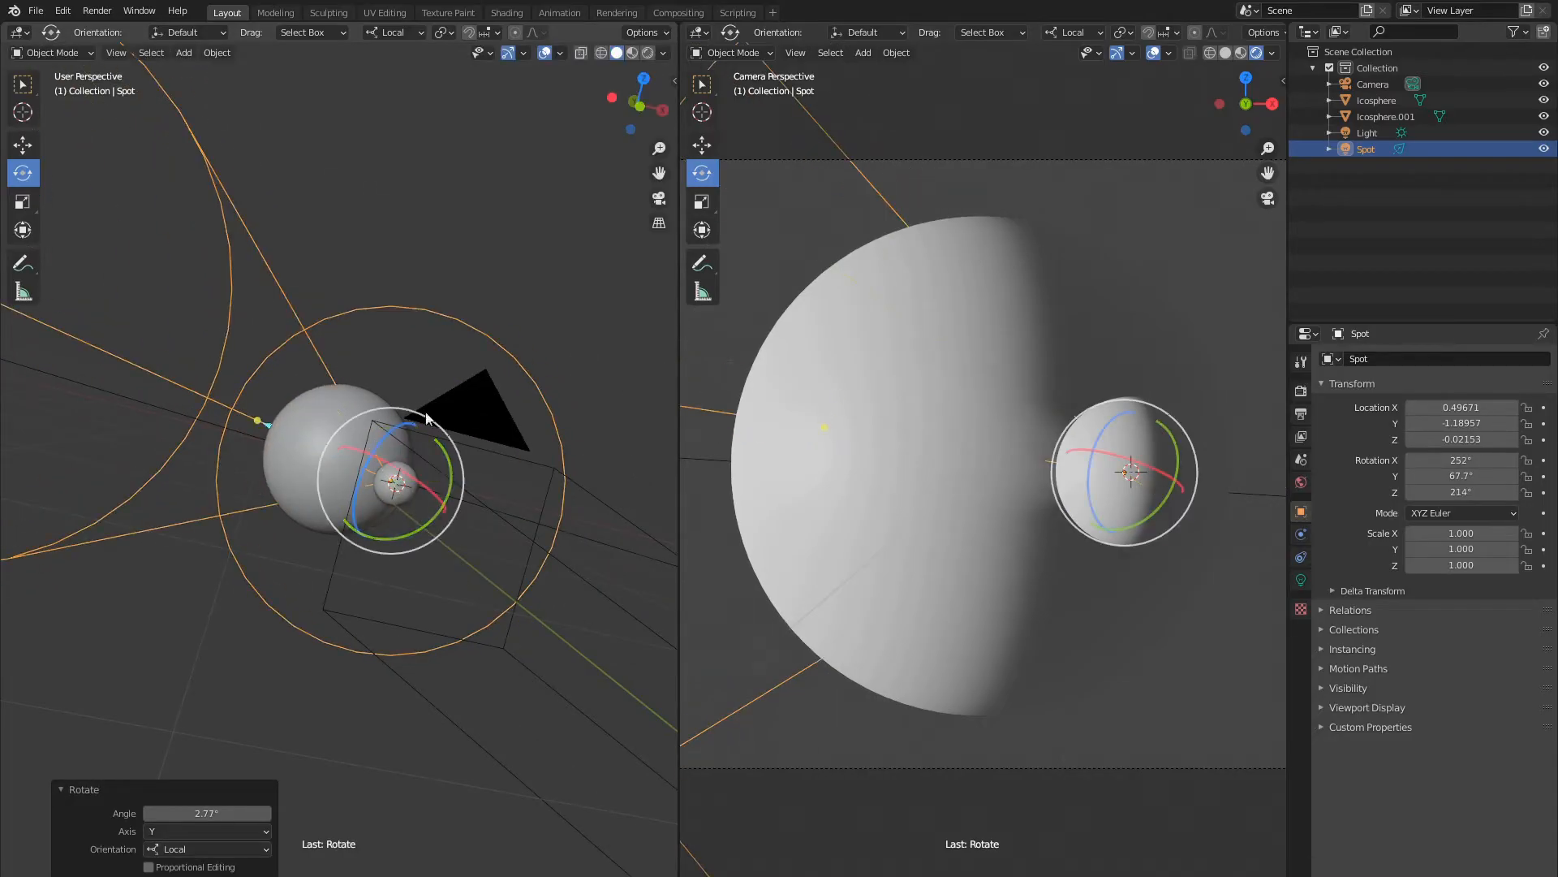
# Move the spot light about -0.195 m along X and -0.043 m along Y in top view, and check its shadow settings.
pyautogui.press('KP_7')
pyautogui.press('g')
pyautogui.click(452, 554)
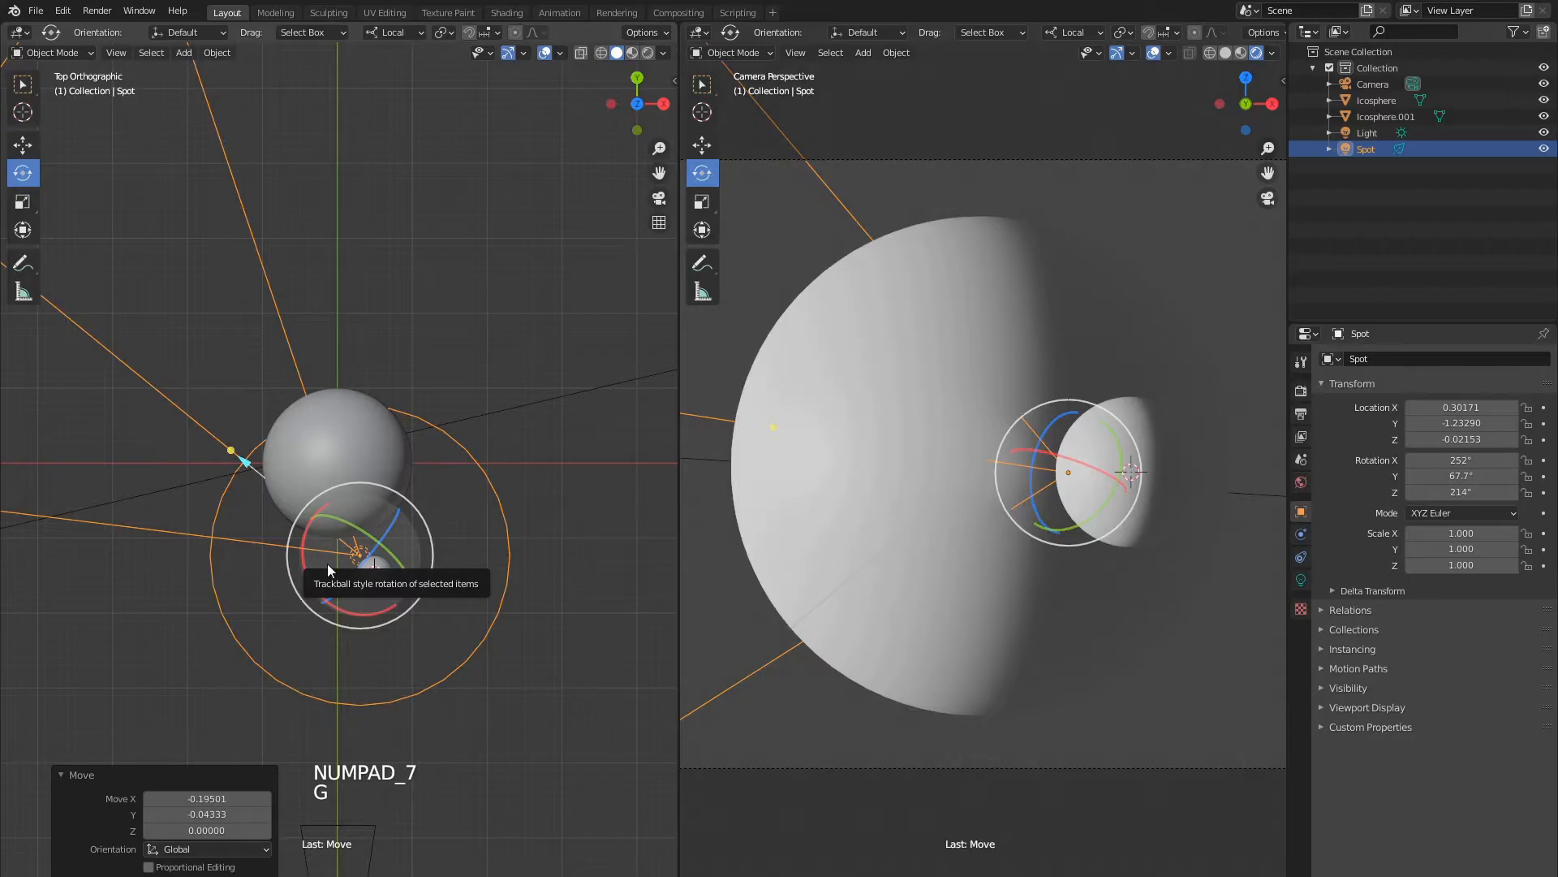
pyautogui.click(1301, 579)
pyautogui.click(1321, 636)
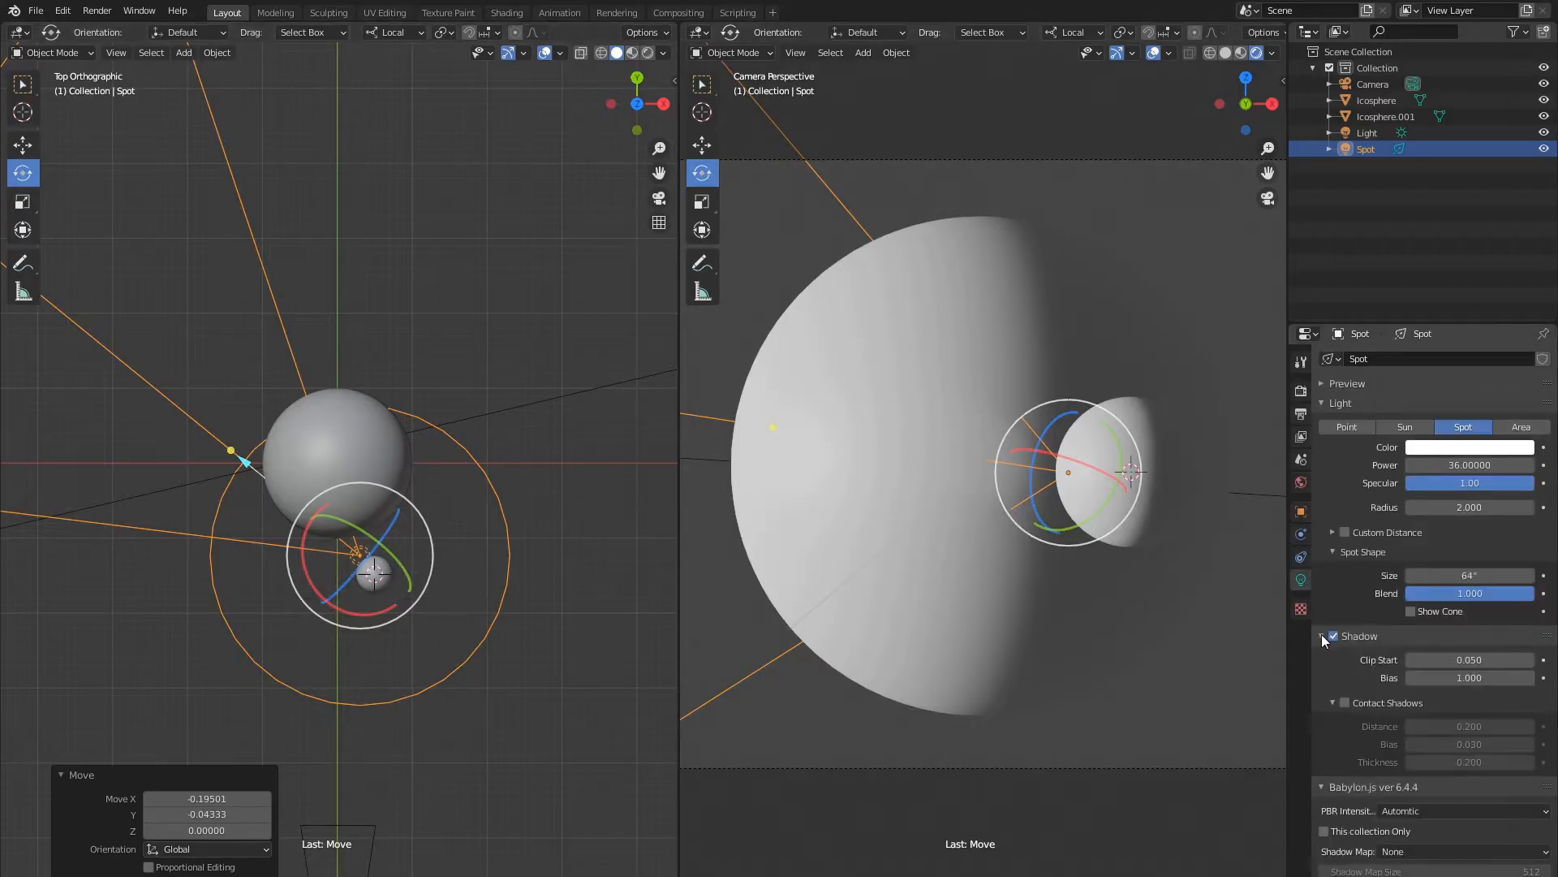
pyautogui.click(1321, 635)
# Move the spot light about 0.33 m along X and 0.03 m along Y in top view, and lower it about 0.065 m.
pyautogui.press('KP_7')
pyautogui.press('g')
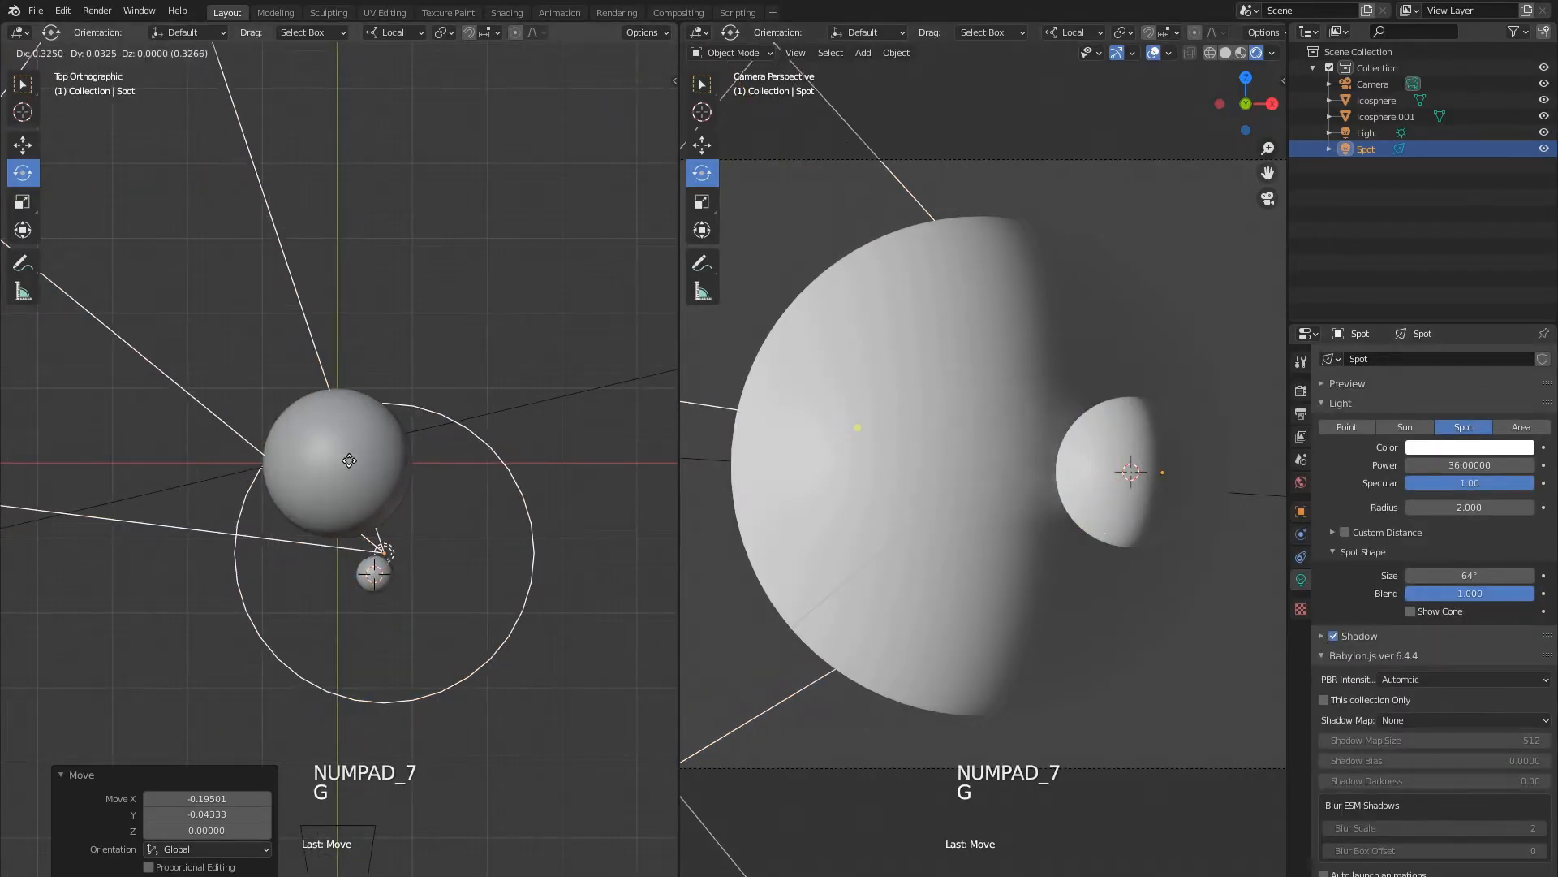
pyautogui.click(349, 460)
pyautogui.moveTo(431, 443); pyautogui.dragTo(488, 272, button='middle')
pyautogui.scroll(4, 501, 373)
pyautogui.press('g')
pyautogui.click(504, 394)
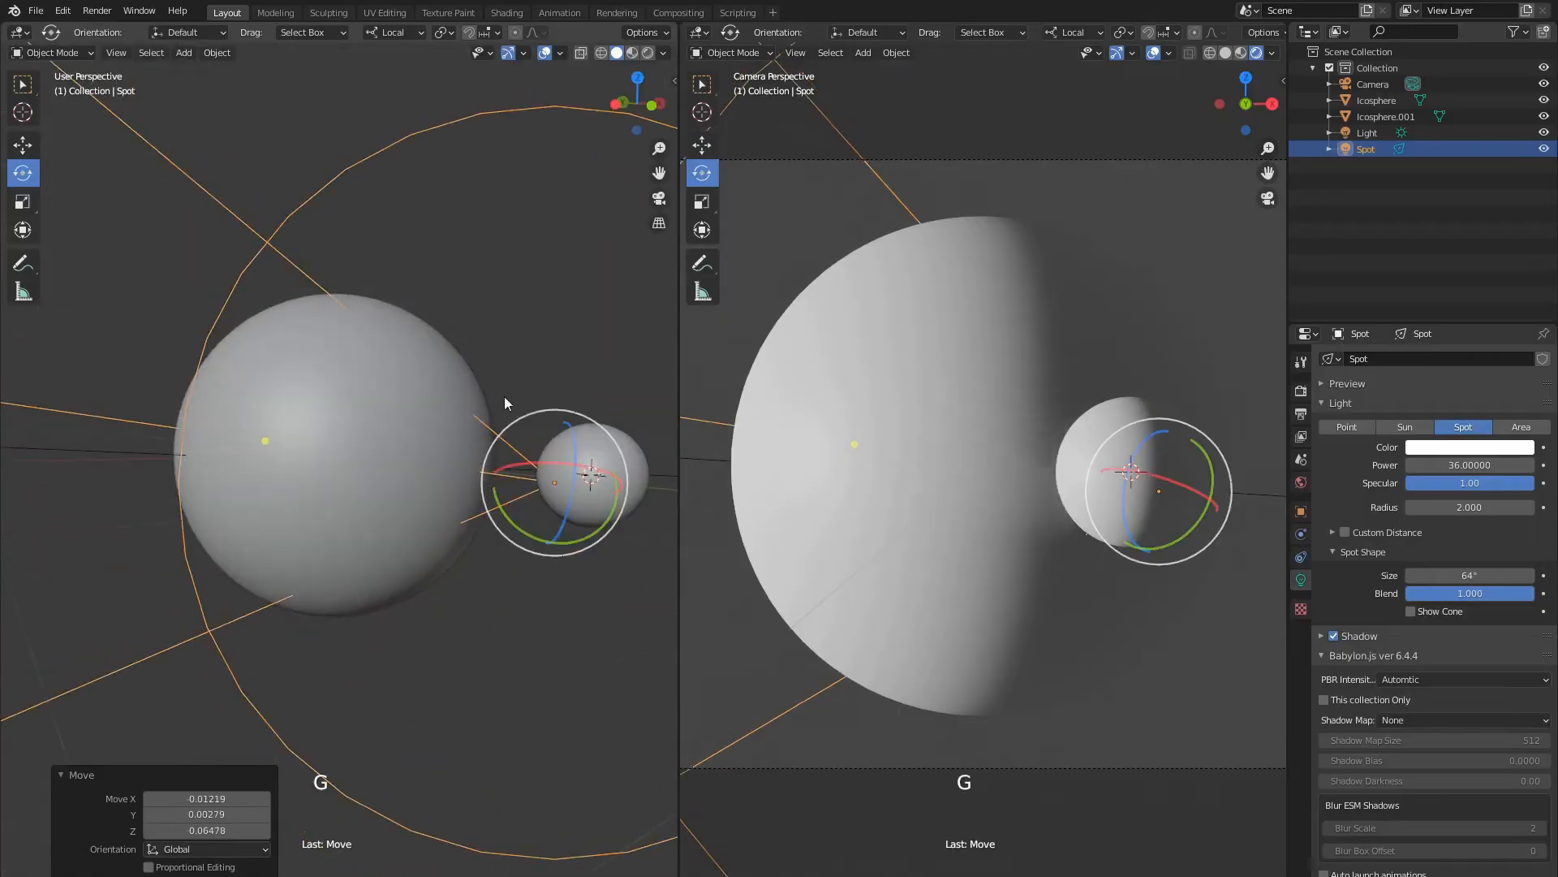
# Duplicate the spot light about 1.44 m along X and -0.38 m along Y, and set the copy's power to 28.8.
pyautogui.scroll(-3, 557, 387)
pyautogui.press('KP_7')
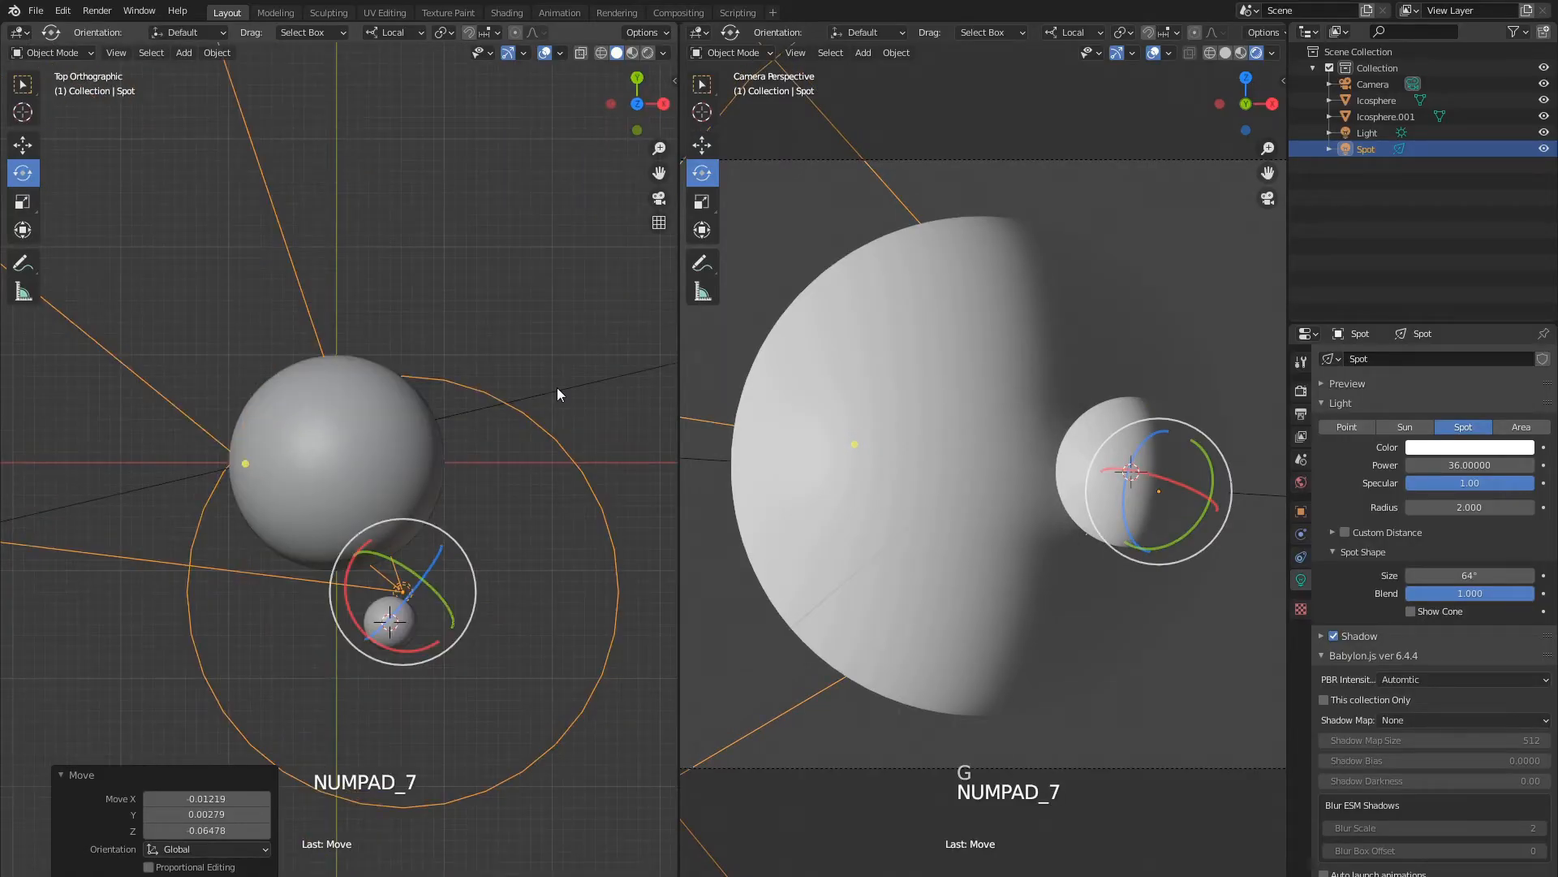
pyautogui.hotkey('shift', 'd')
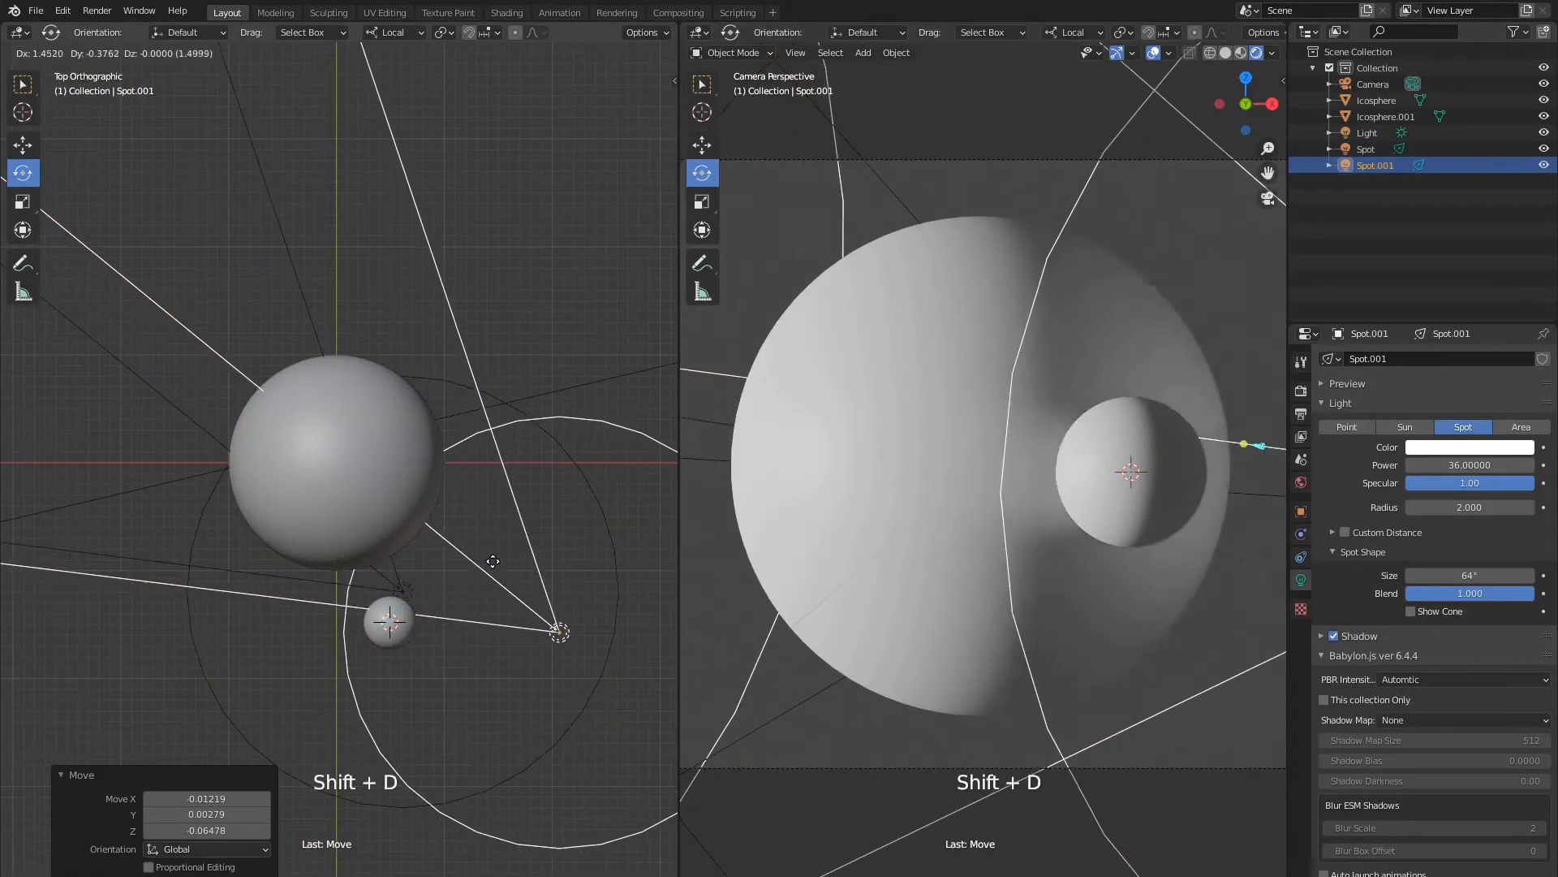
pyautogui.click(491, 561)
pyautogui.moveTo(1469, 465); pyautogui.dragTo(1455, 465)
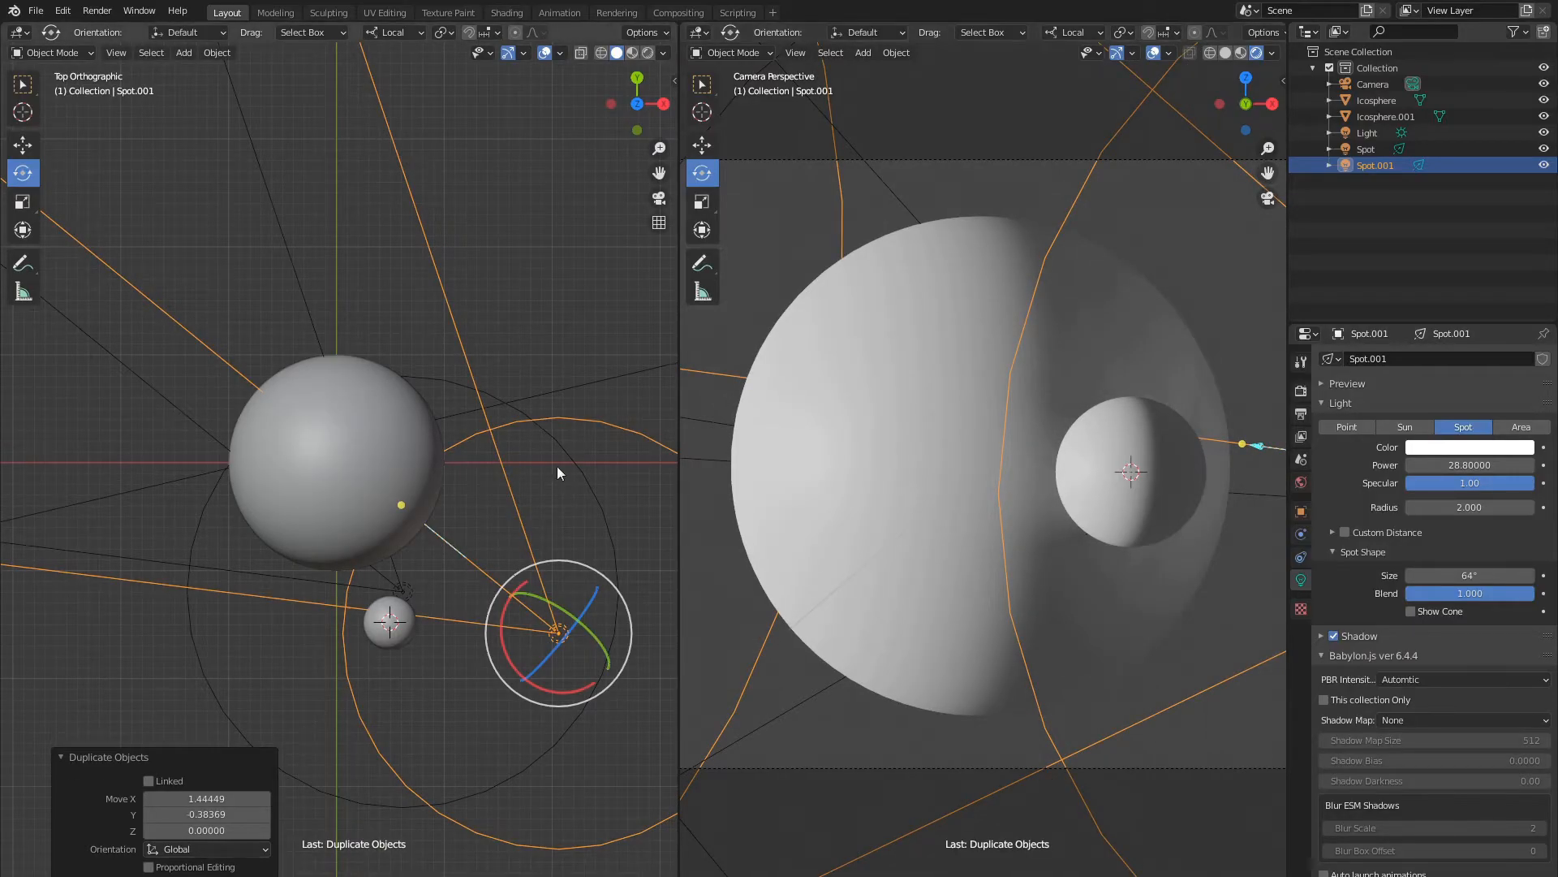
# Lower the duplicated spot light about 0.085 m and move it about 0.23 m along Y in top view.
pyautogui.moveTo(443, 475); pyautogui.dragTo(490, 369, button='middle')
pyautogui.press('g')
pyautogui.click(489, 380)
pyautogui.scroll(-3, 489, 380)
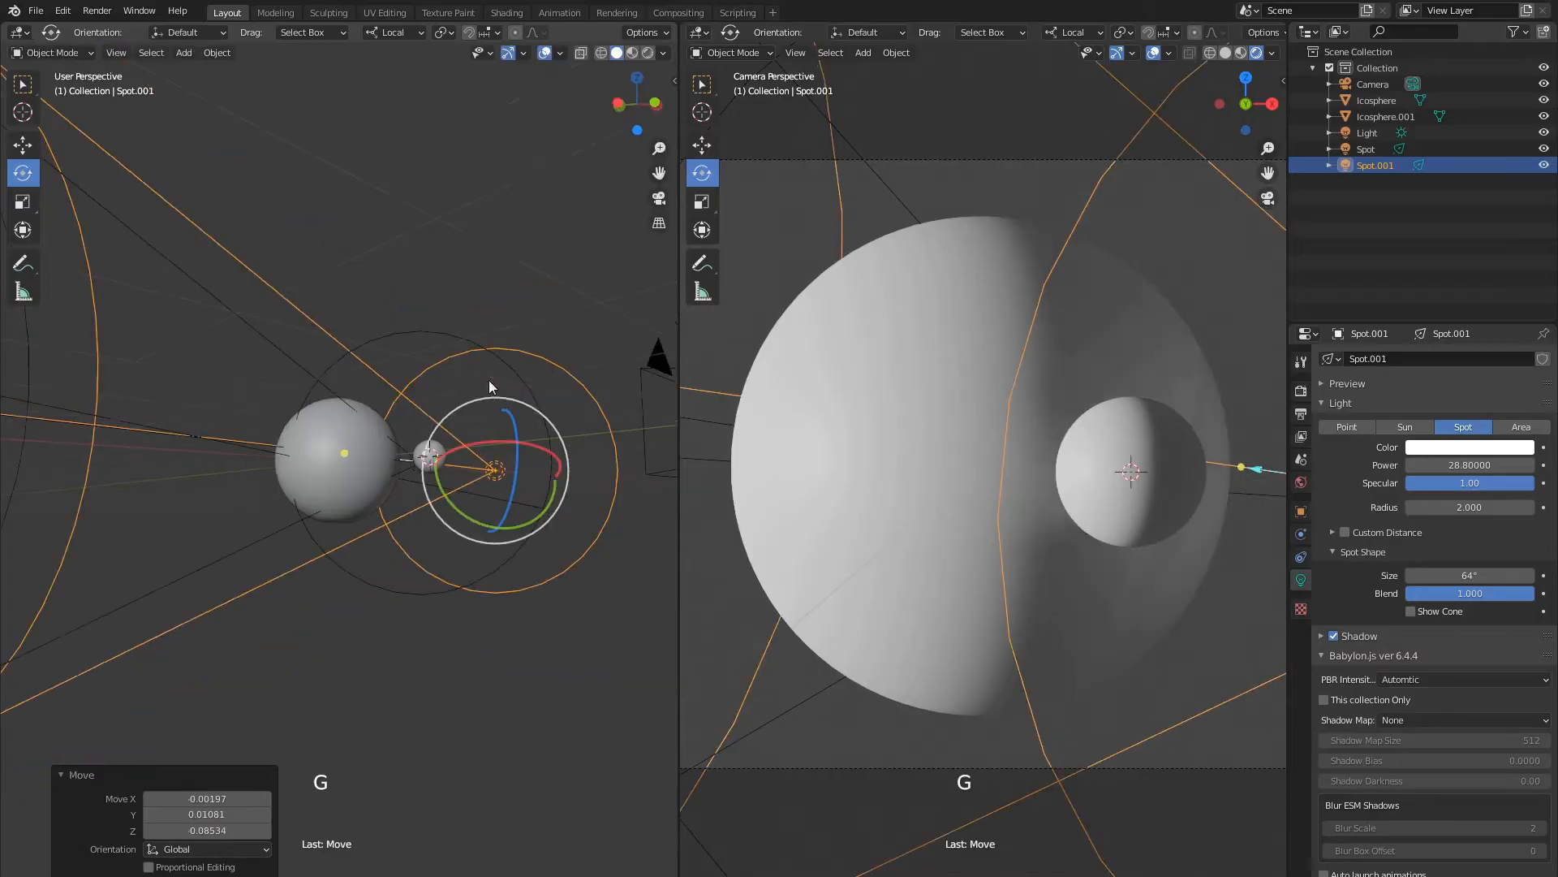
pyautogui.press('KP_7')
pyautogui.press('g')
pyautogui.click(495, 437)
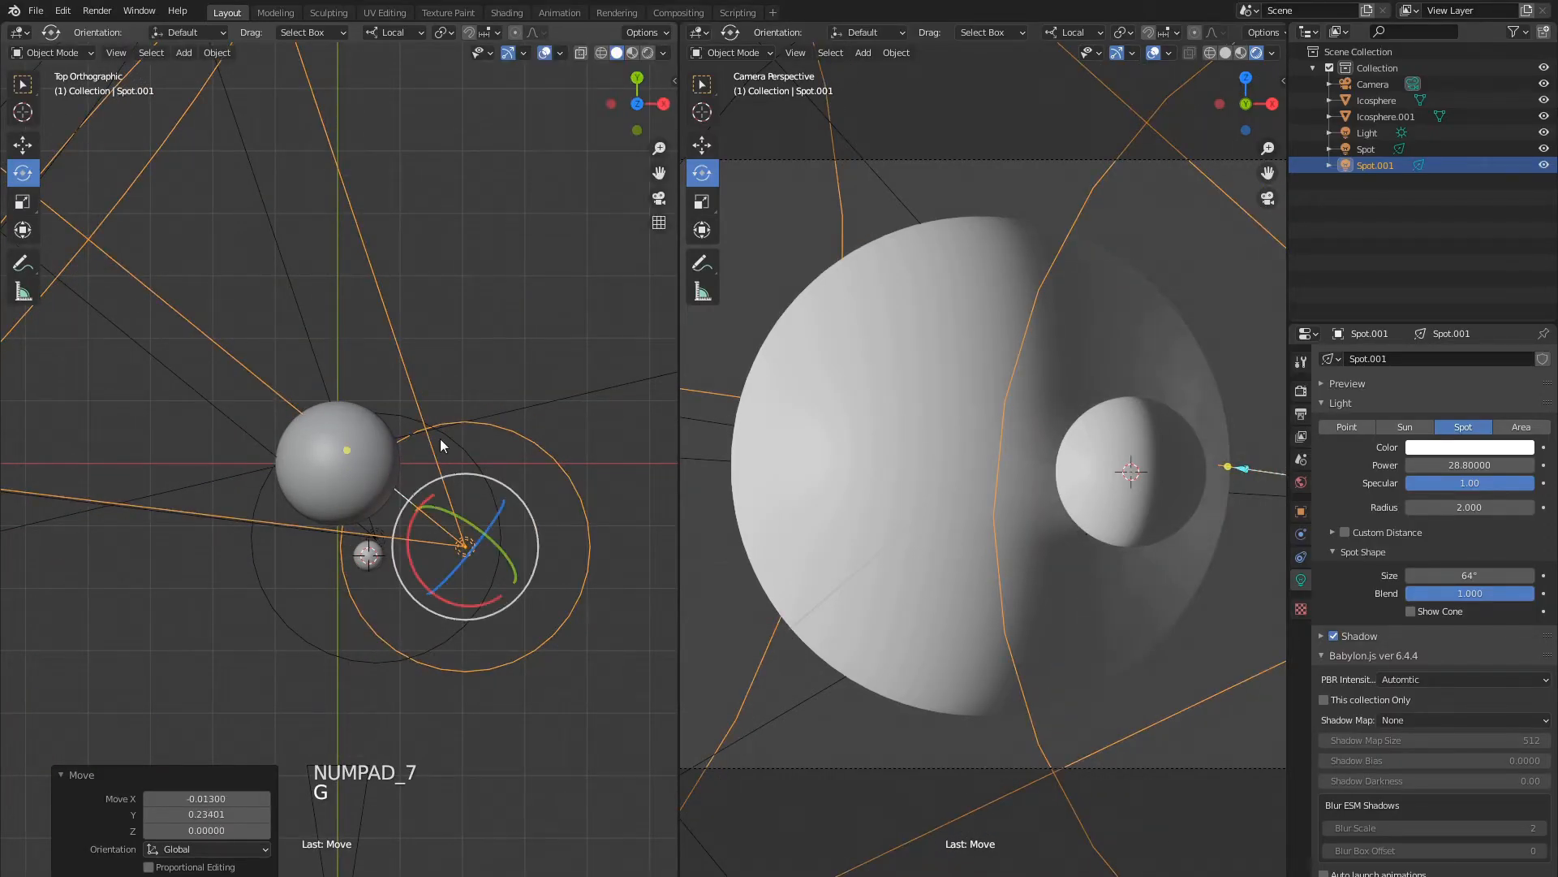
# Set both the cube size and the cascade size of the Eevee shadows to 2048 px.
pyautogui.click(1301, 391)
pyautogui.click(1349, 644)
pyautogui.click(1445, 668)
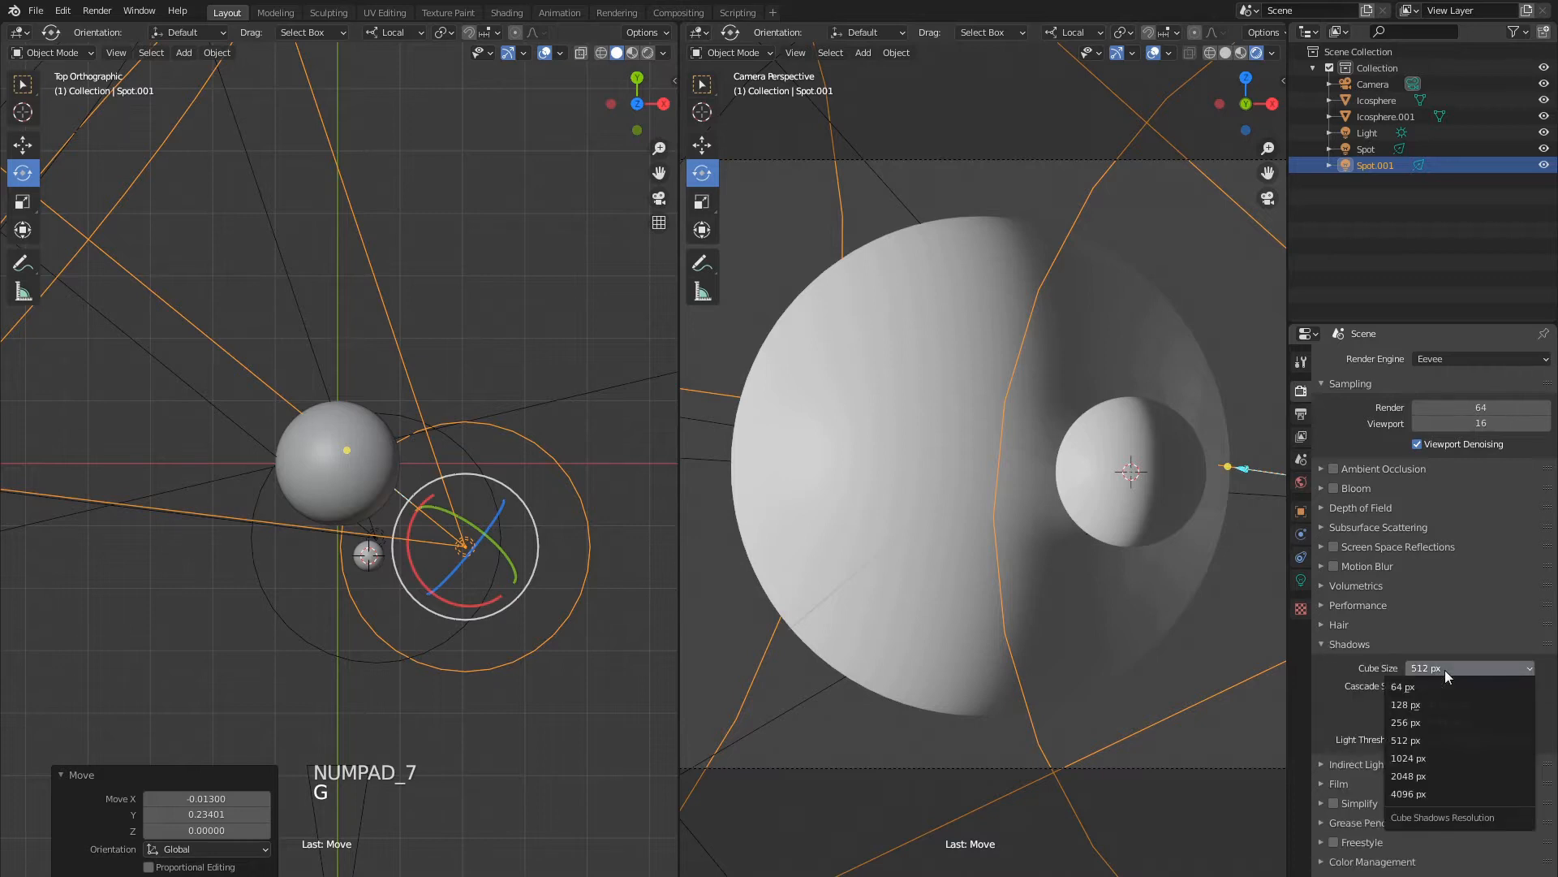
pyautogui.click(1443, 775)
pyautogui.click(1448, 686)
pyautogui.click(1461, 794)
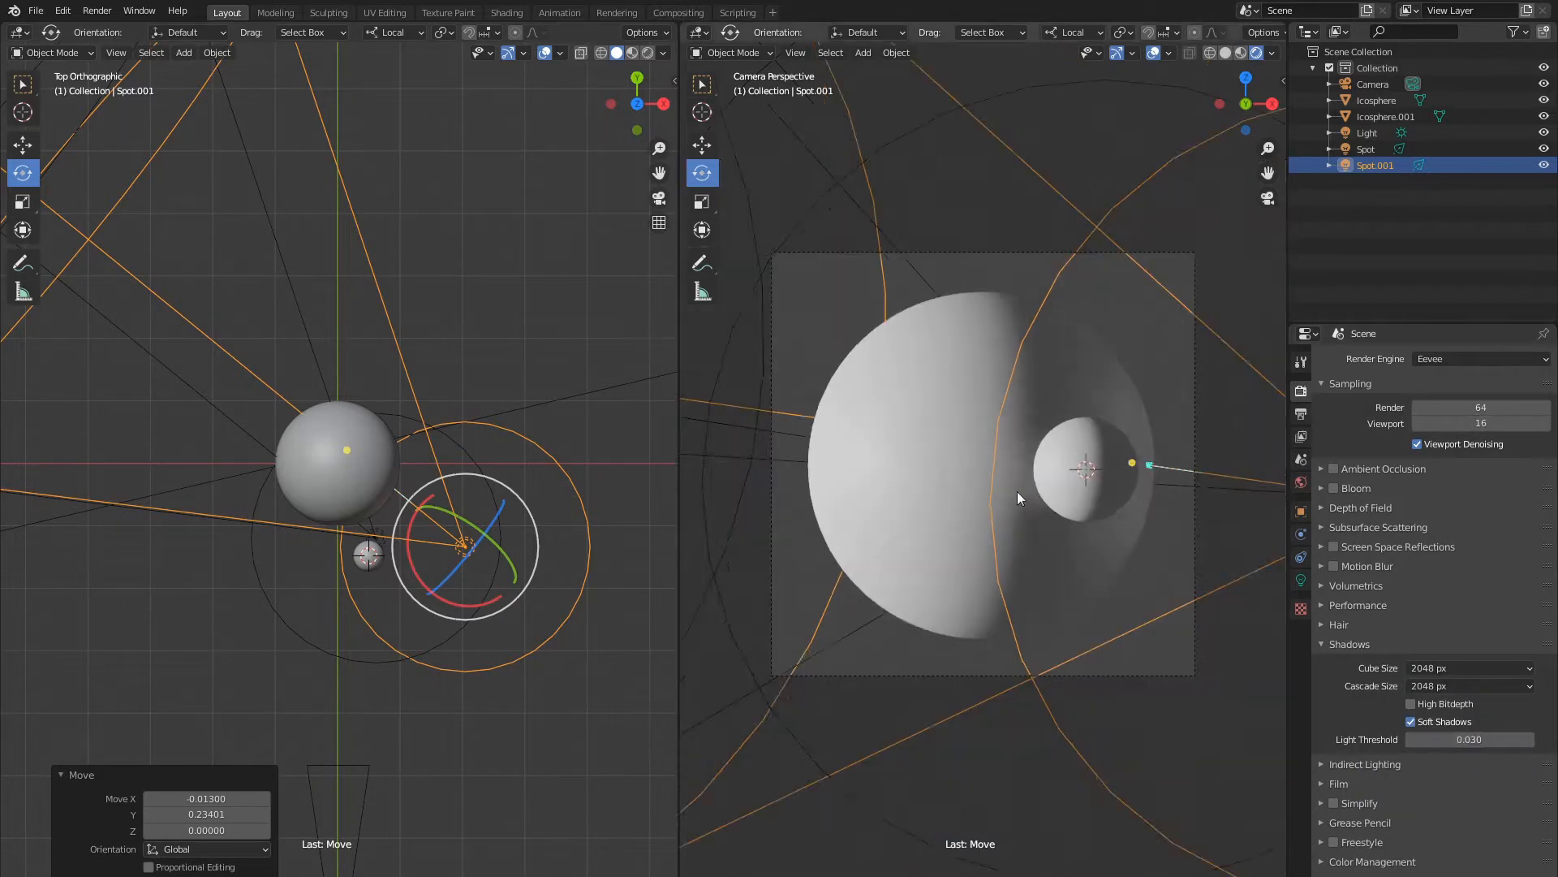
# Set the viewport samples to 64 and inspect the lighting on the spheres from other angles with overlays hidden, ending in camera view.
pyautogui.press('a')
pyautogui.press('a')
pyautogui.press('a')
pyautogui.moveTo(1036, 411); pyautogui.dragTo(1301, 418, button='middle')
pyautogui.scroll(4, 990, 448)
pyautogui.click(972, 596)
pyautogui.press('a')
pyautogui.press('a')
pyautogui.press('a')
pyautogui.scroll(-4, 1078, 543)
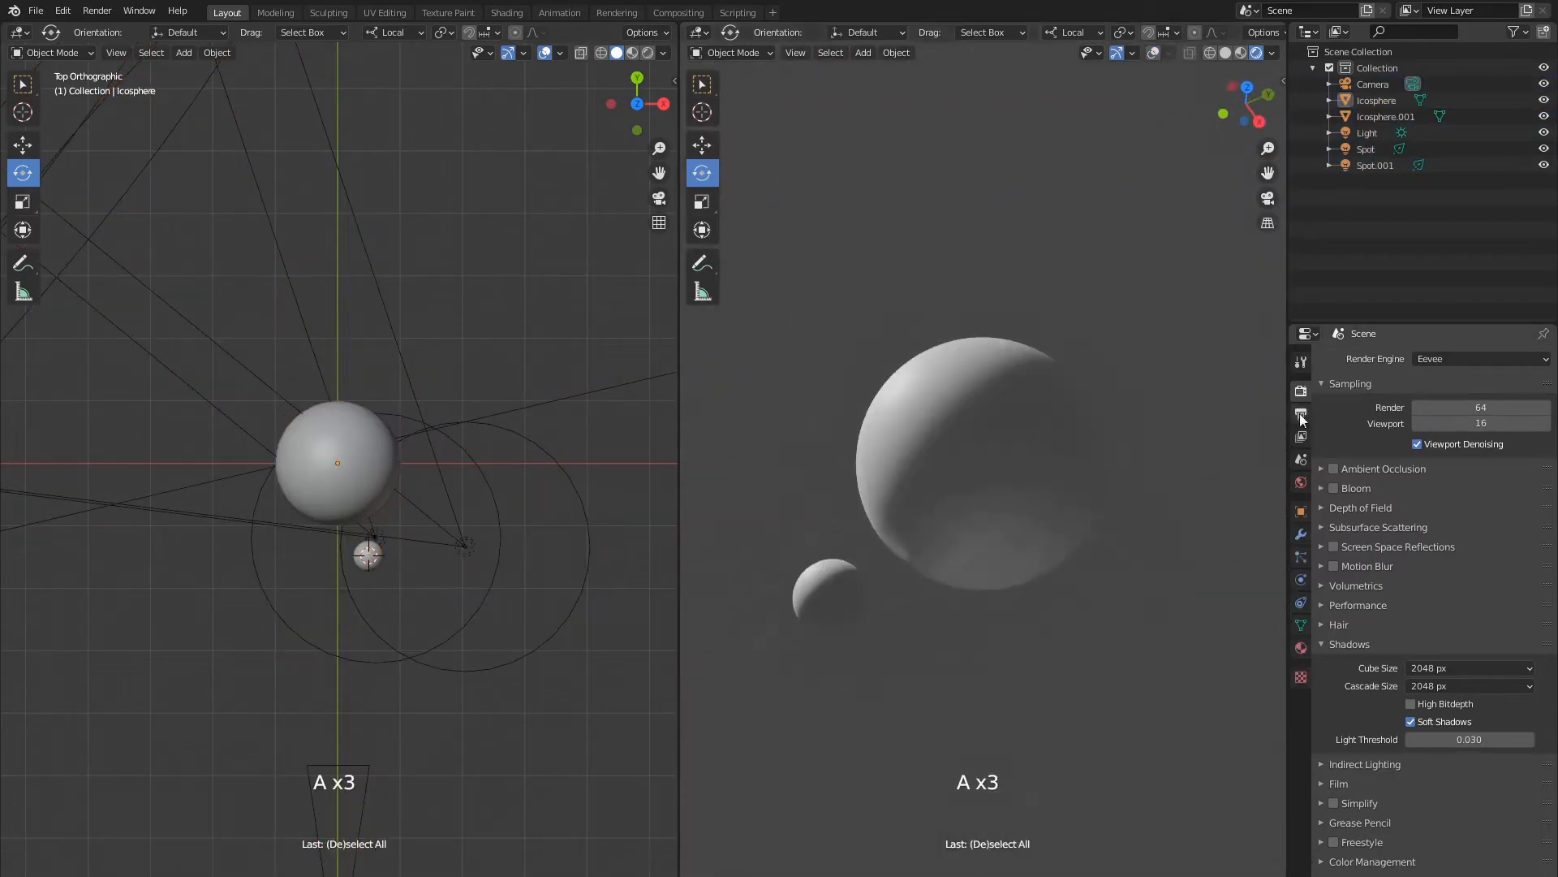
pyautogui.moveTo(1015, 455); pyautogui.dragTo(970, 484, button='middle')
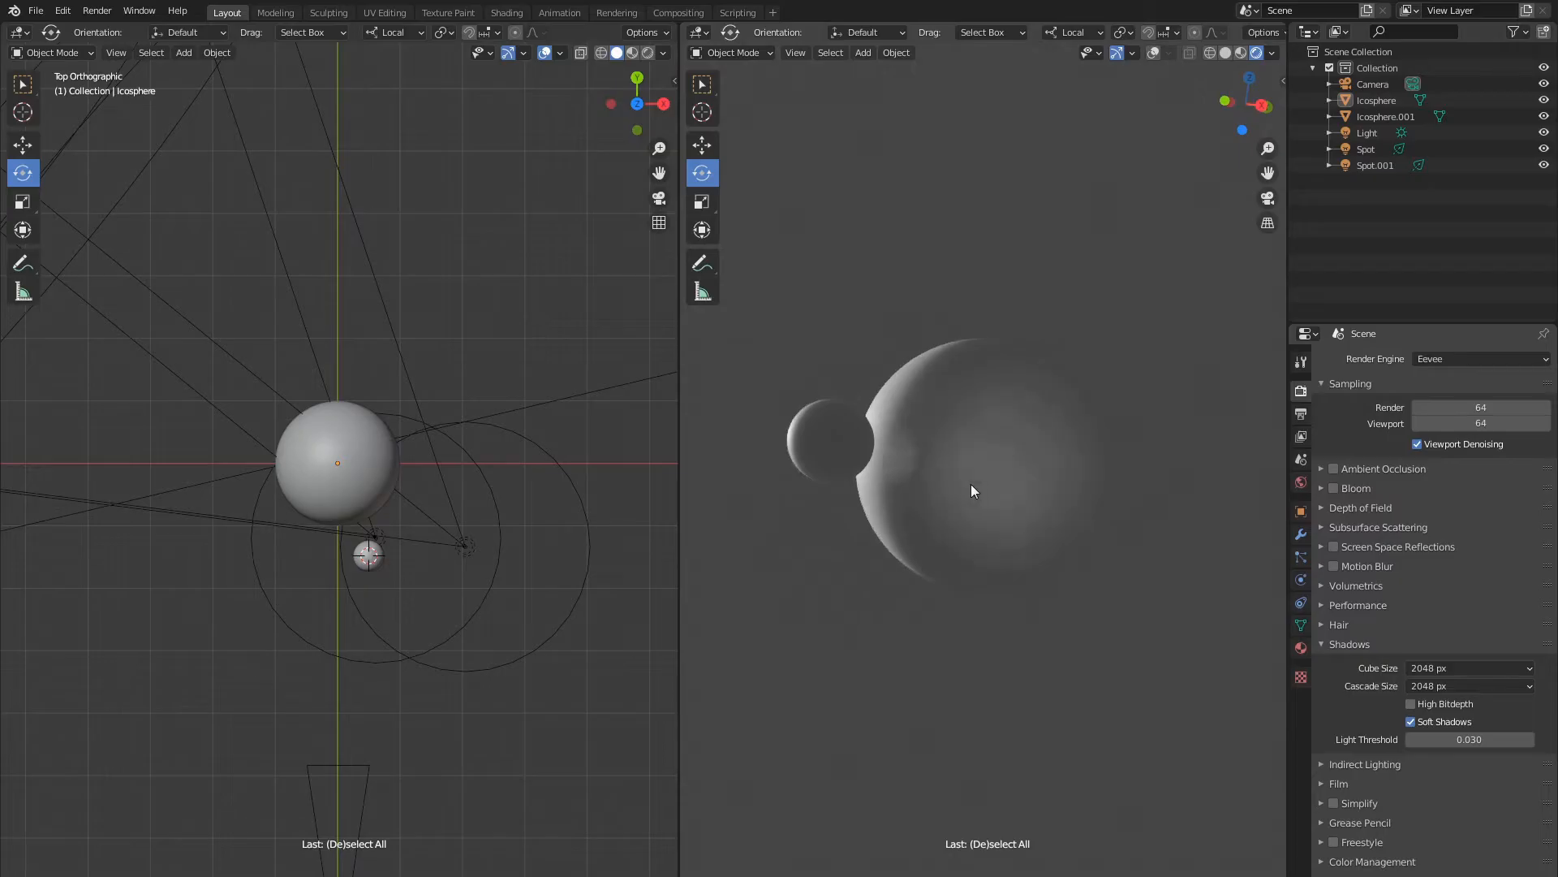
pyautogui.press('KP_0')
# Show the world nodes in a Shader Editor in place of the top view and set the Background to black with strength 0.
pyautogui.click(18, 32)
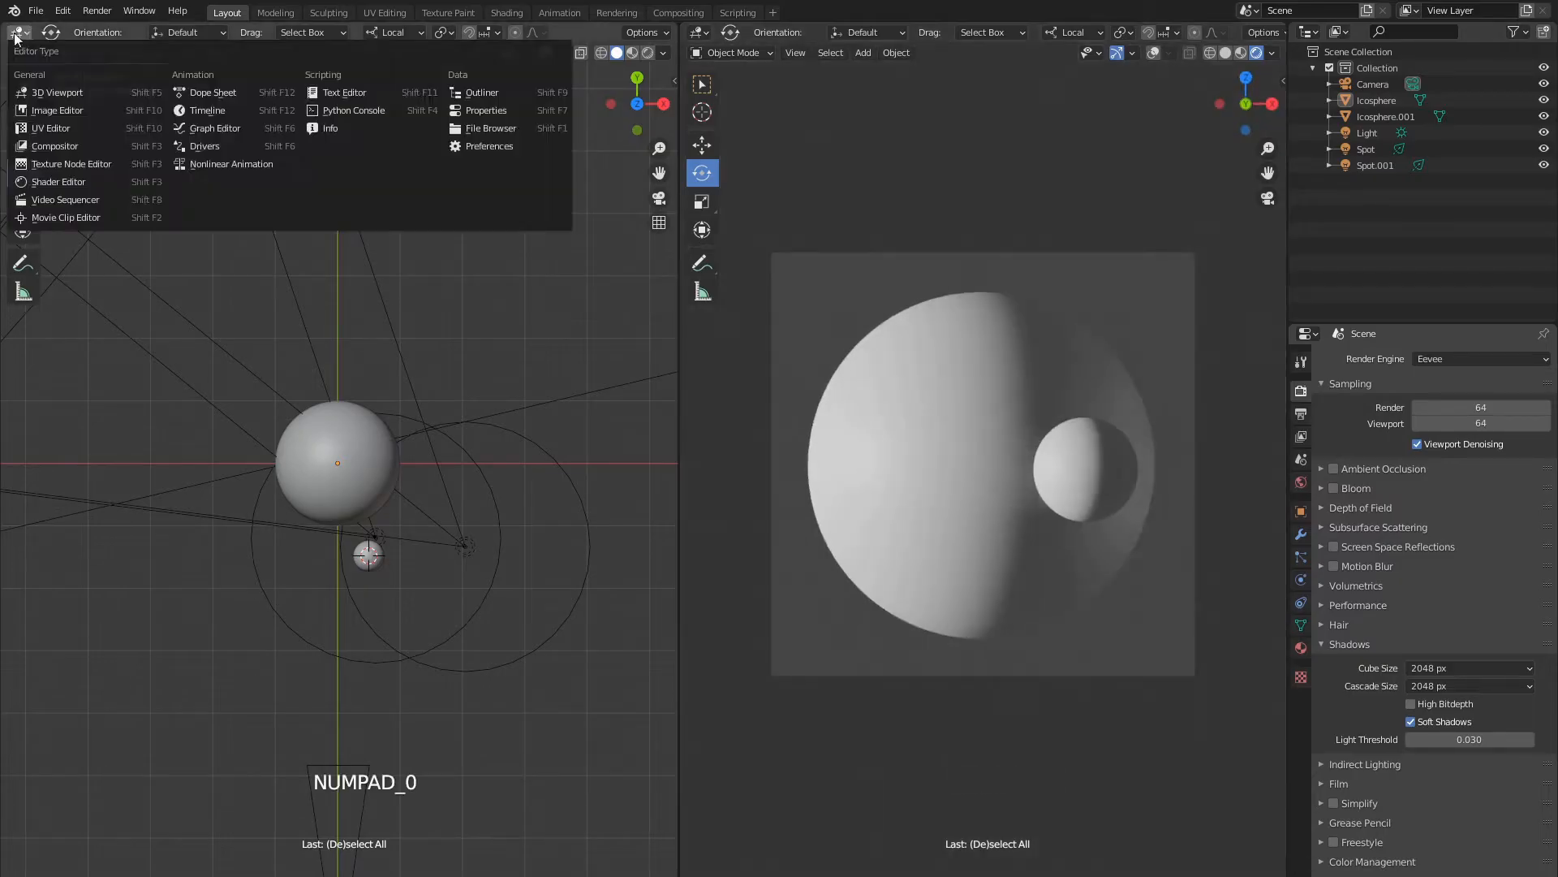
pyautogui.click(73, 182)
pyautogui.press('n')
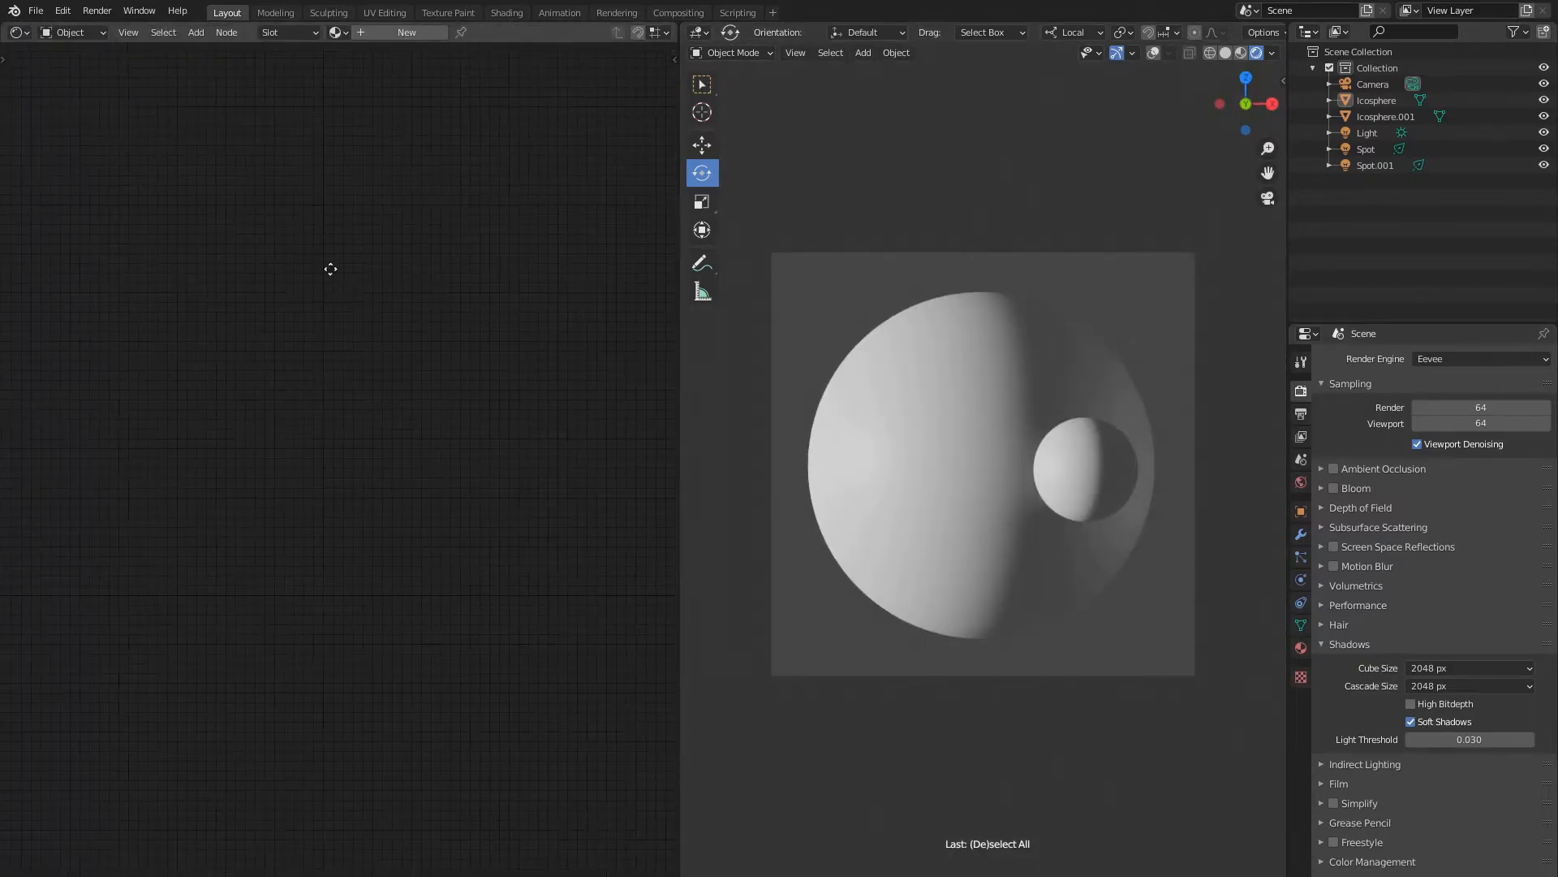
pyautogui.click(82, 68)
pyautogui.press('Home')
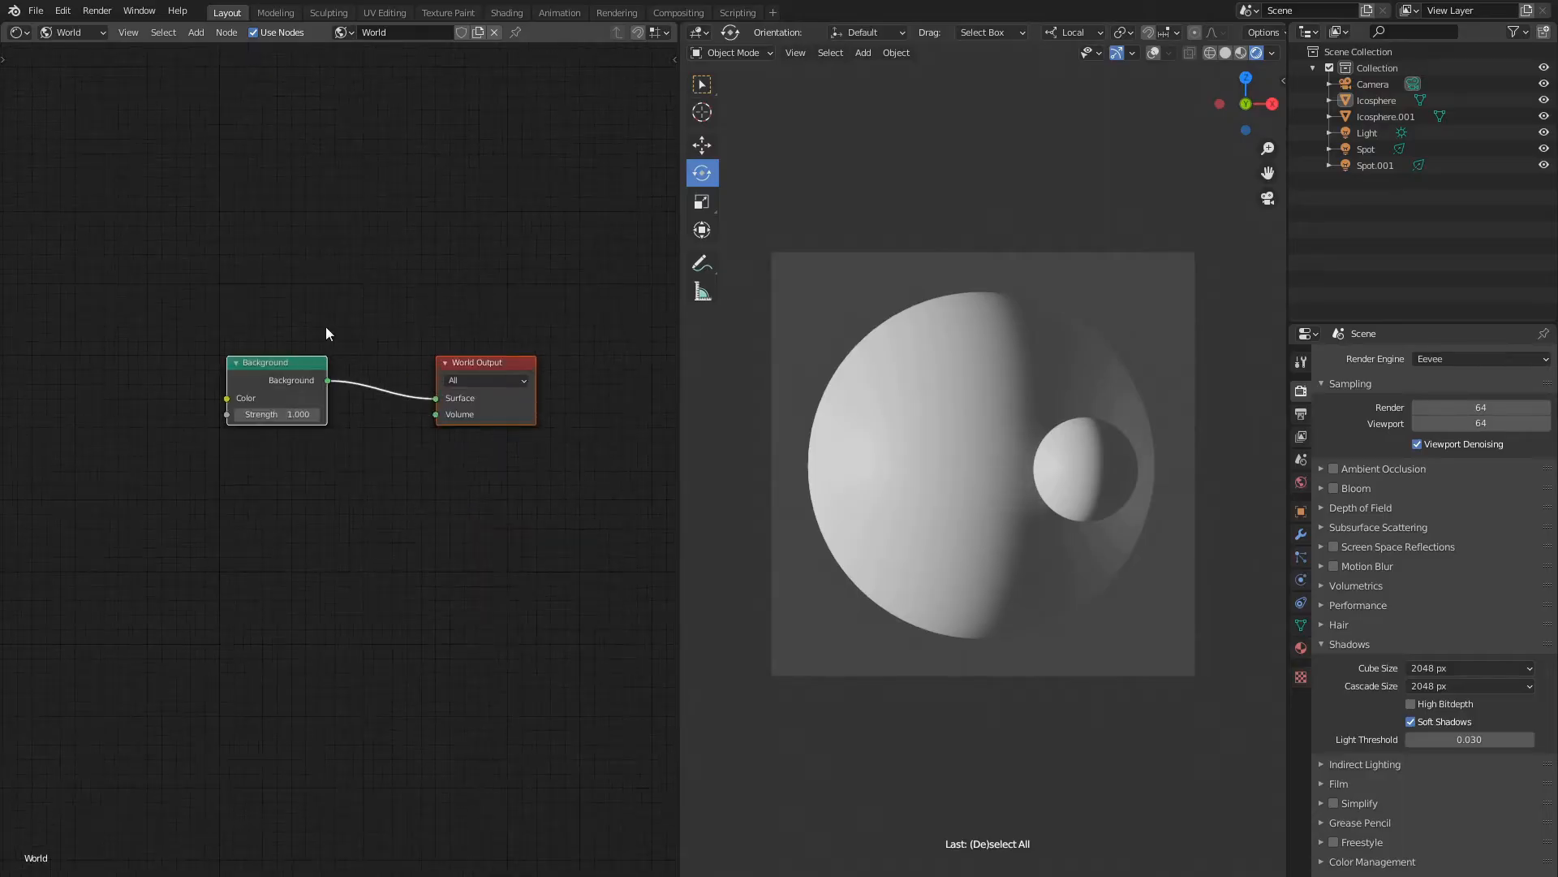
pyautogui.click(291, 397)
pyautogui.moveTo(403, 277); pyautogui.dragTo(402, 299)
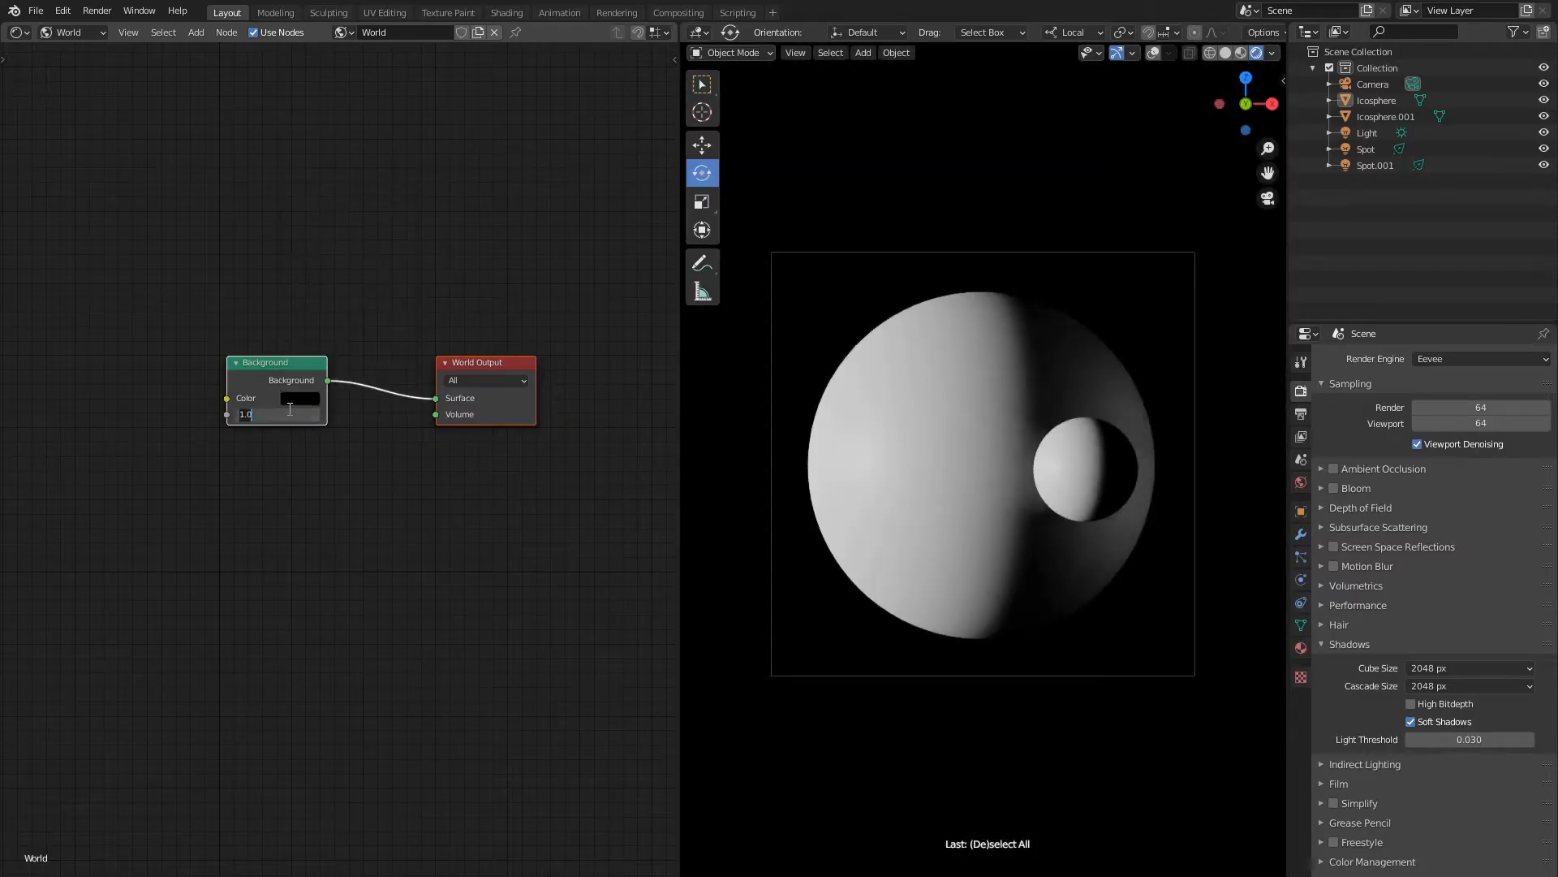
# Add a Volume Scatter node below the Background node.
pyautogui.hotkey('shift', 'a')
pyautogui.moveTo(240, 508)
pyautogui.moveTo(235, 466)
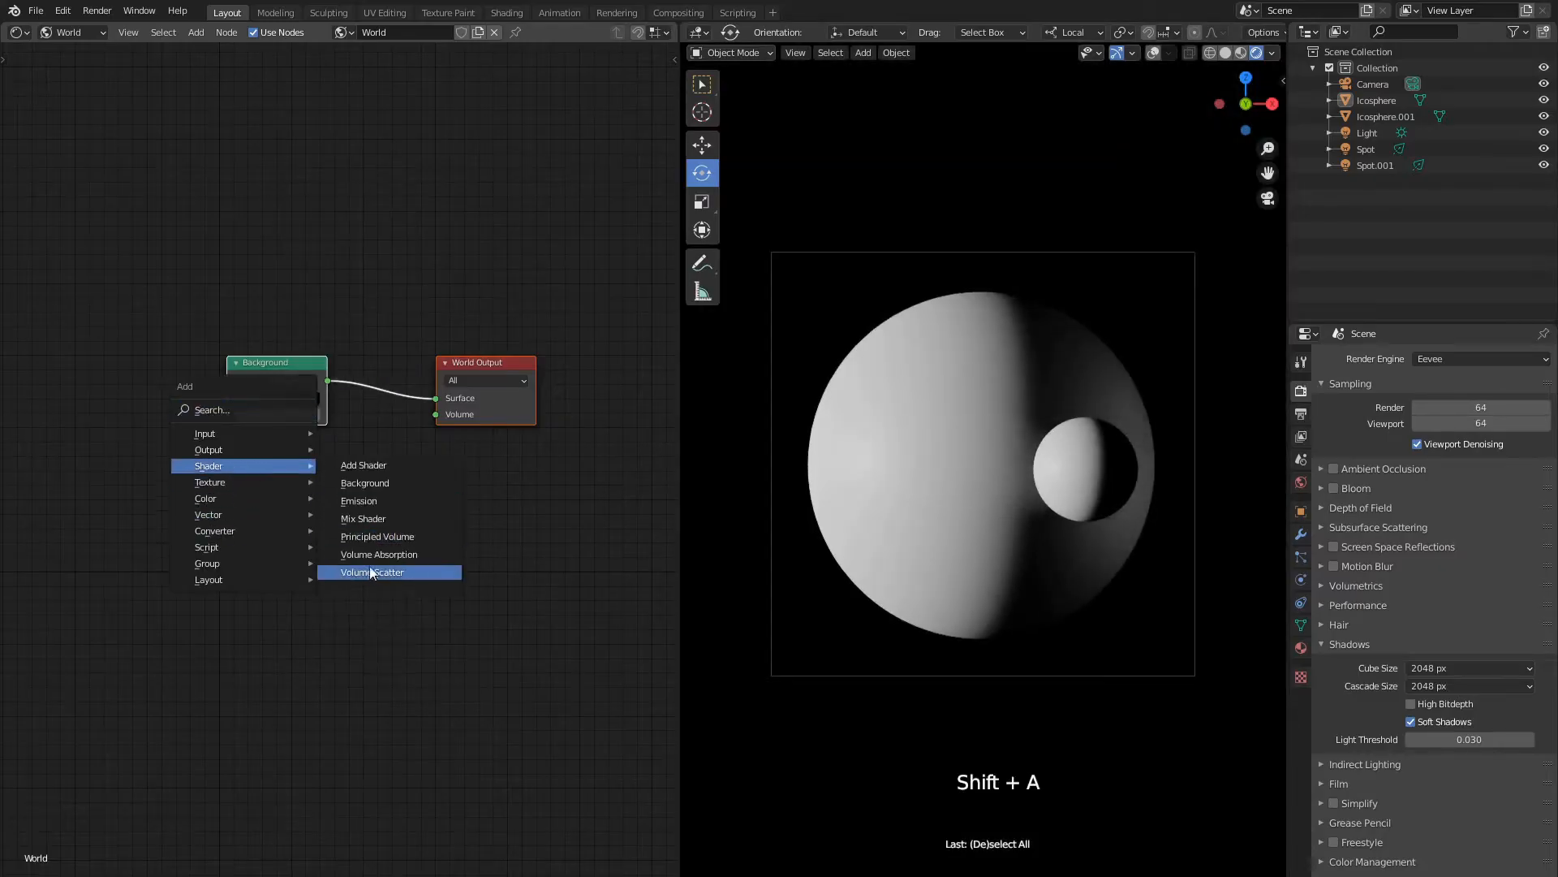
pyautogui.click(369, 568)
pyautogui.click(232, 482)
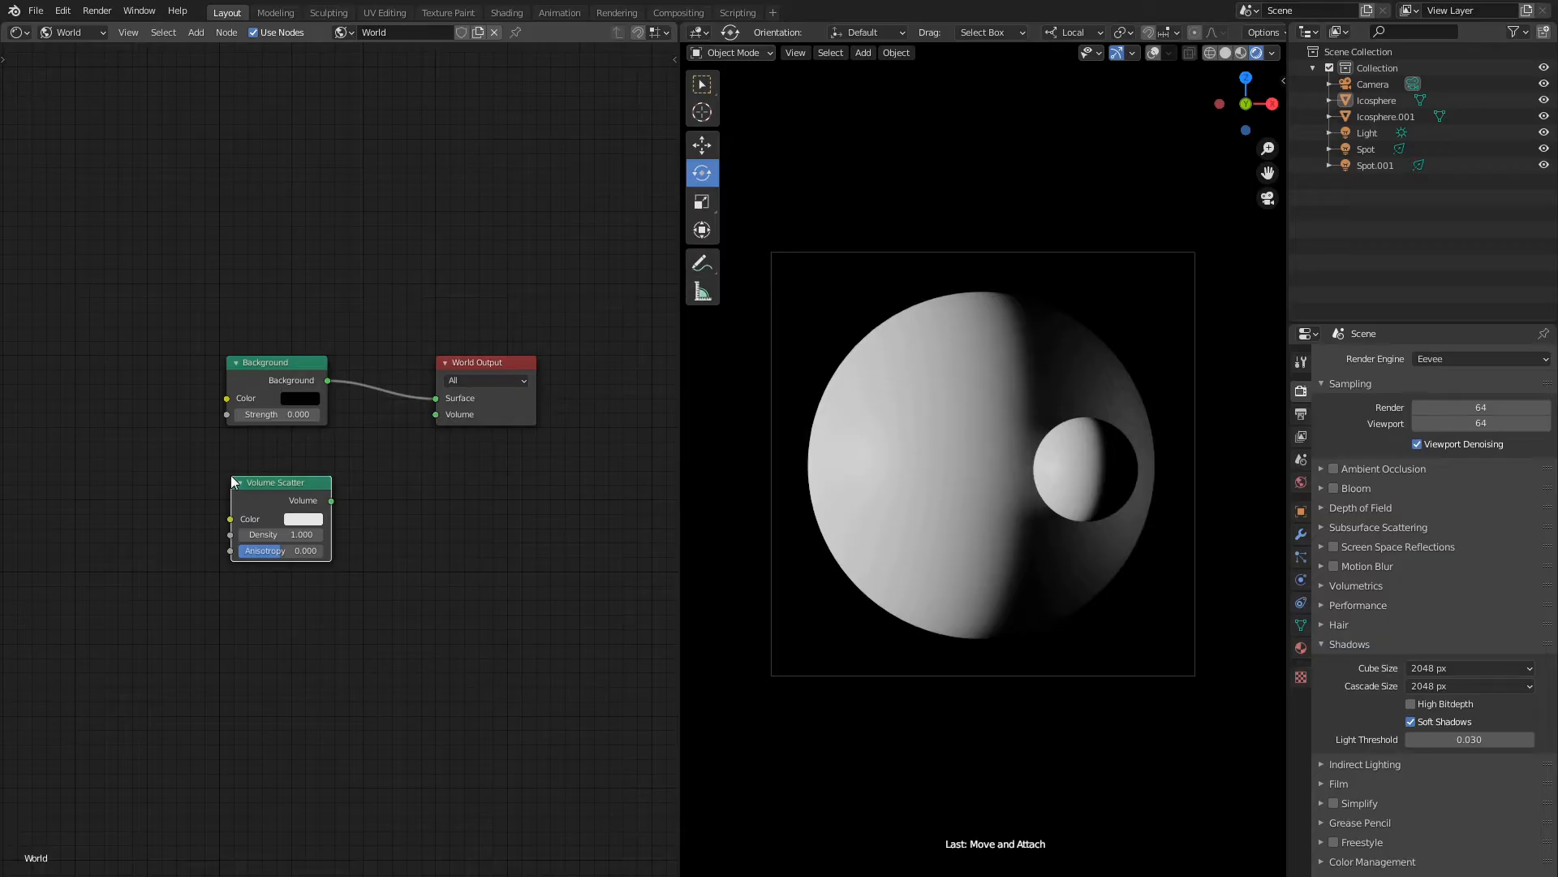
# Set the Volume Scatter colour to hex 111111.
pyautogui.click(306, 519)
pyautogui.click(387, 434)
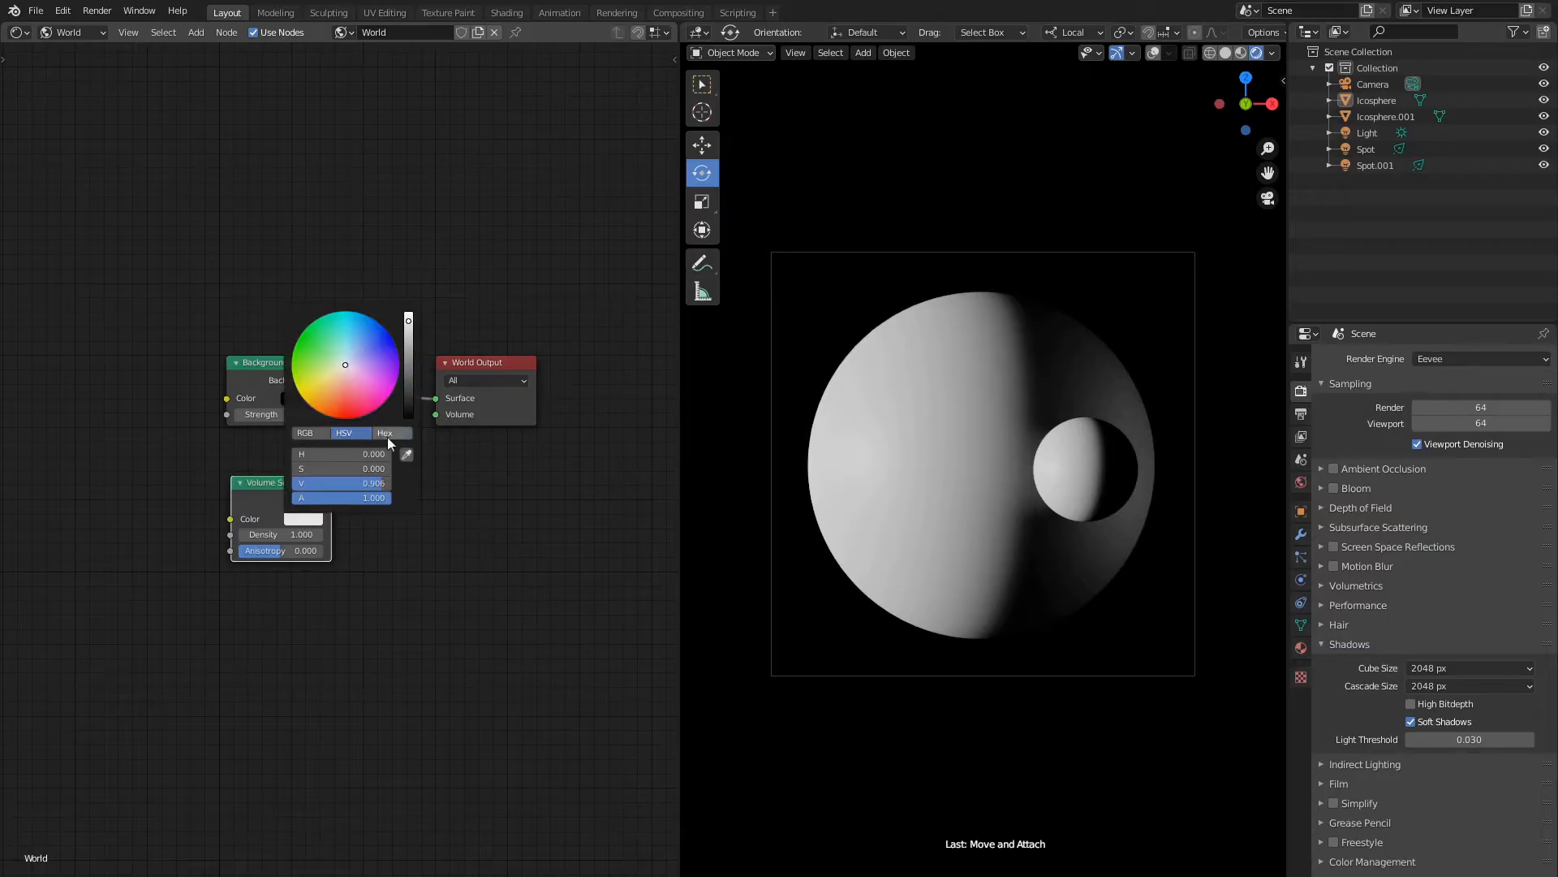
pyautogui.click(356, 453)
pyautogui.write('111111')
pyautogui.press('Return')
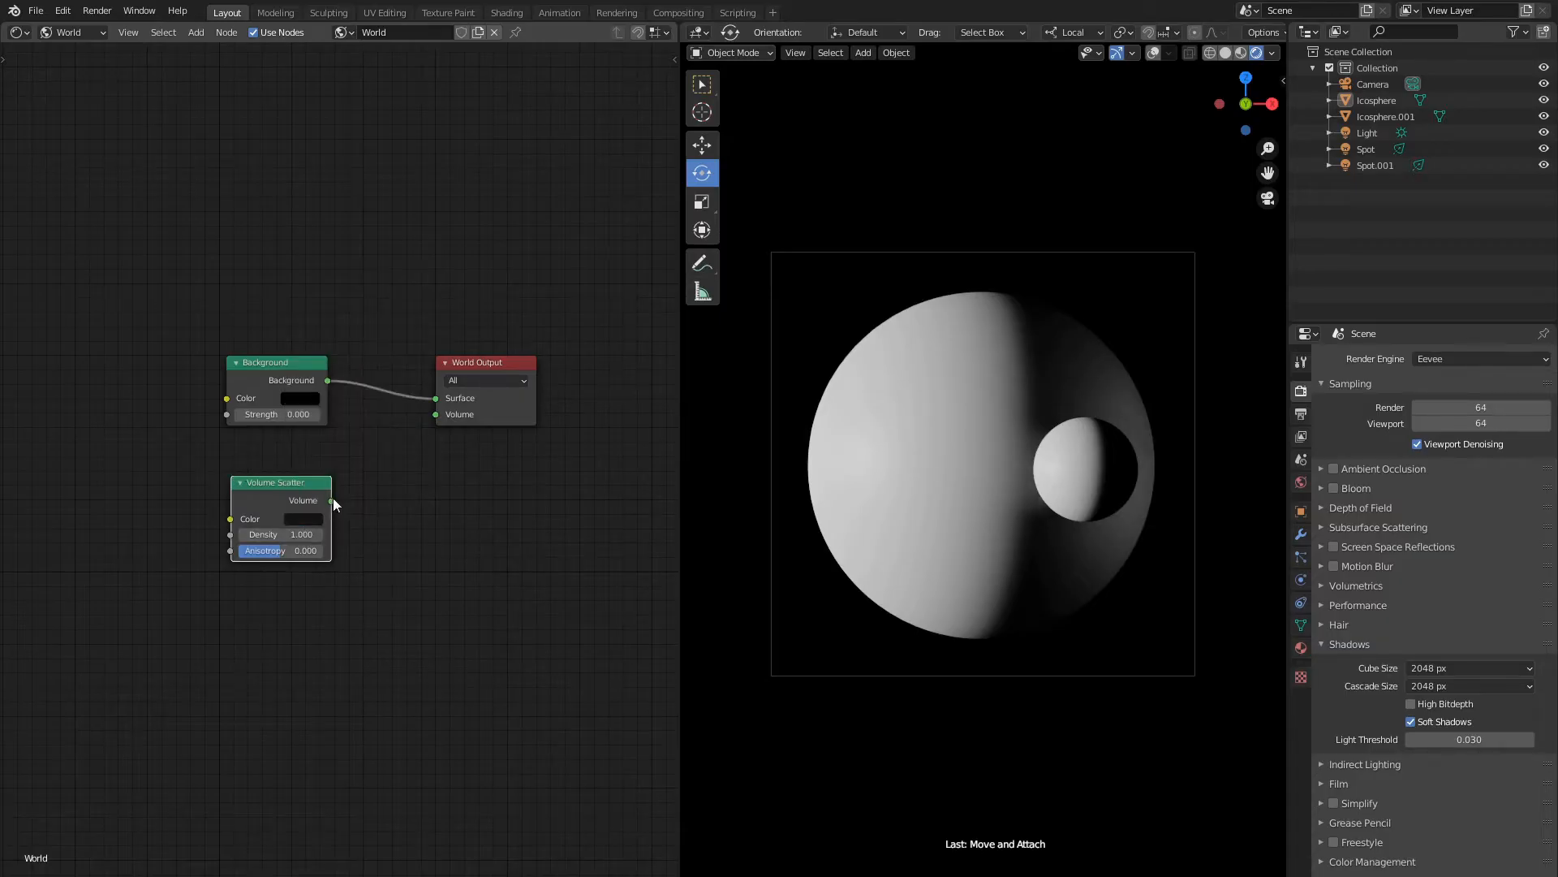
# Connect the Volume Scatter to the World Output's Volume input and set its density to 0.4 and anisotropy to 0.95.
pyautogui.moveTo(331, 501); pyautogui.dragTo(436, 415)
pyautogui.press('Return')
pyautogui.click(303, 549)
pyautogui.write('0')
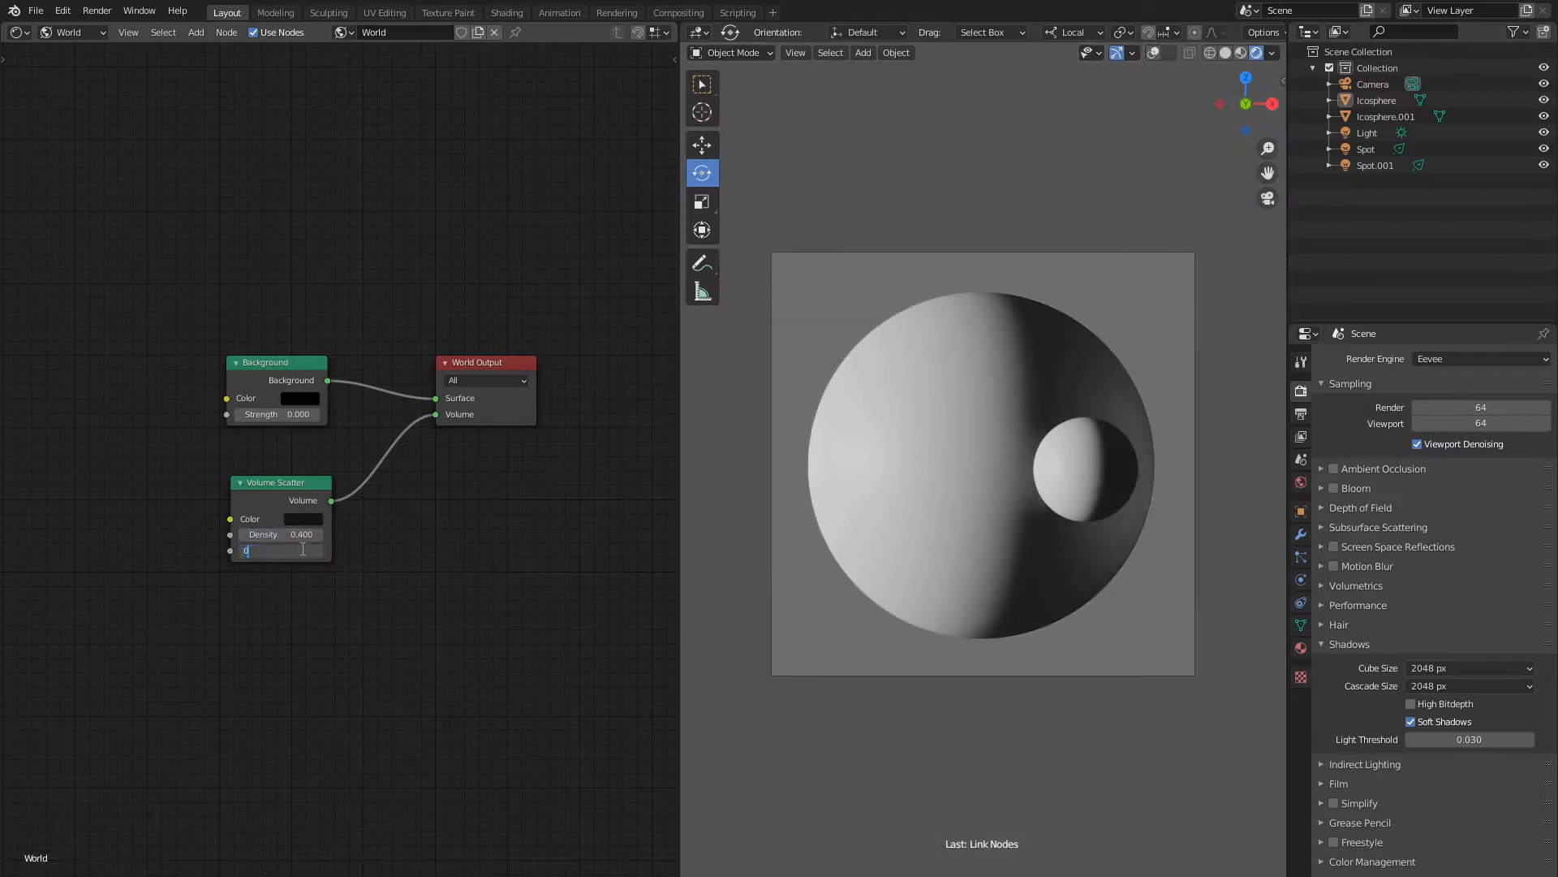
pyautogui.write('.95')
pyautogui.press('Return')
# Set the Eevee volumetrics end distance to 10000 and the tile size to 16 px.
pyautogui.click(1321, 585)
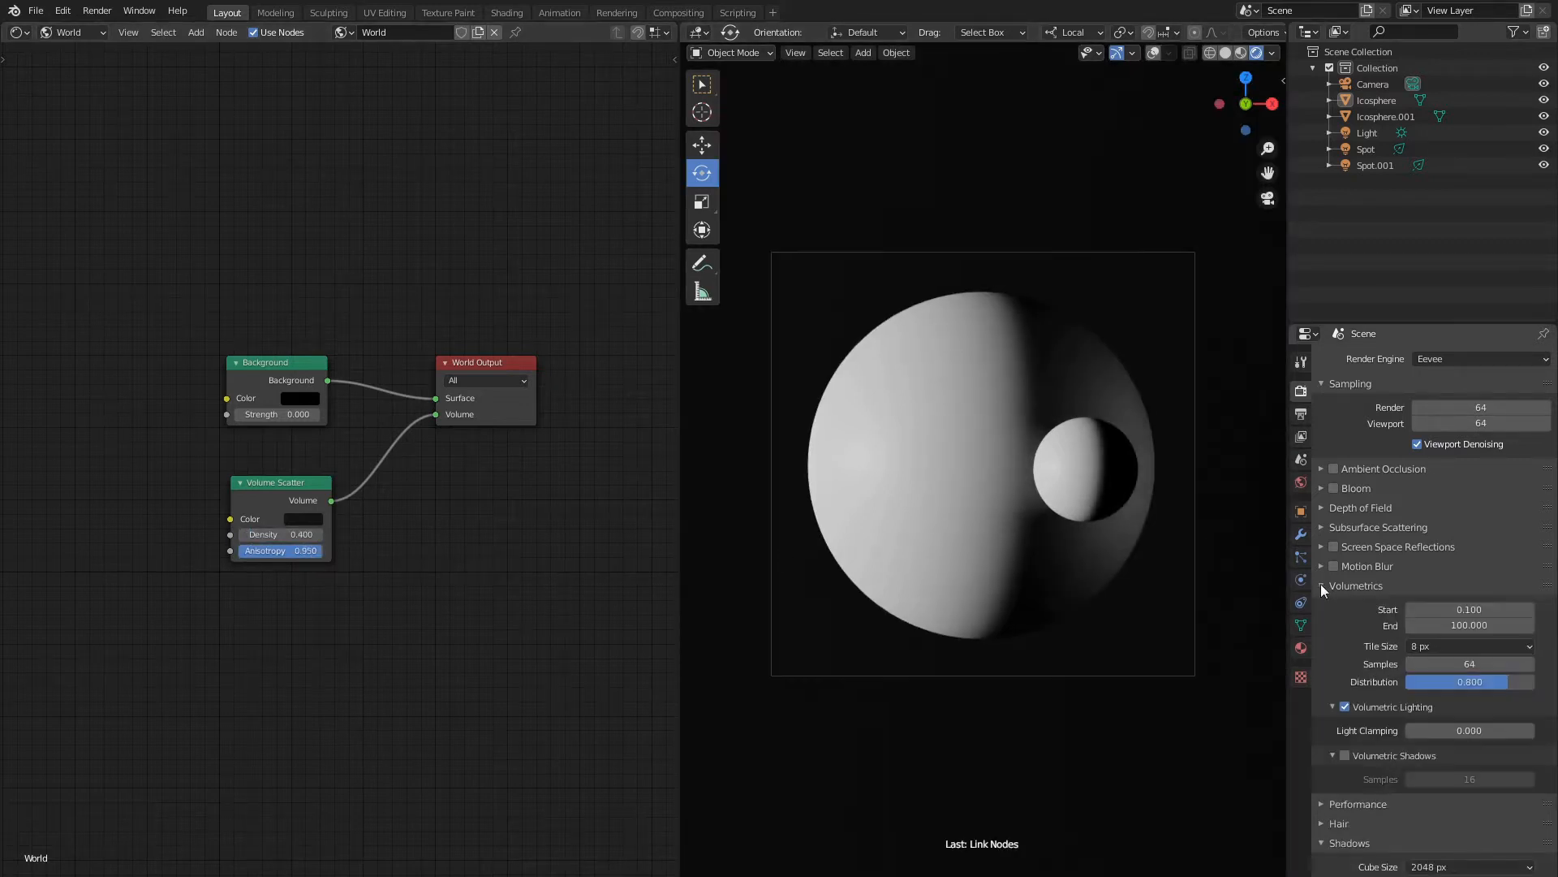
pyautogui.click(1487, 622)
pyautogui.write('10000')
pyautogui.press('Return')
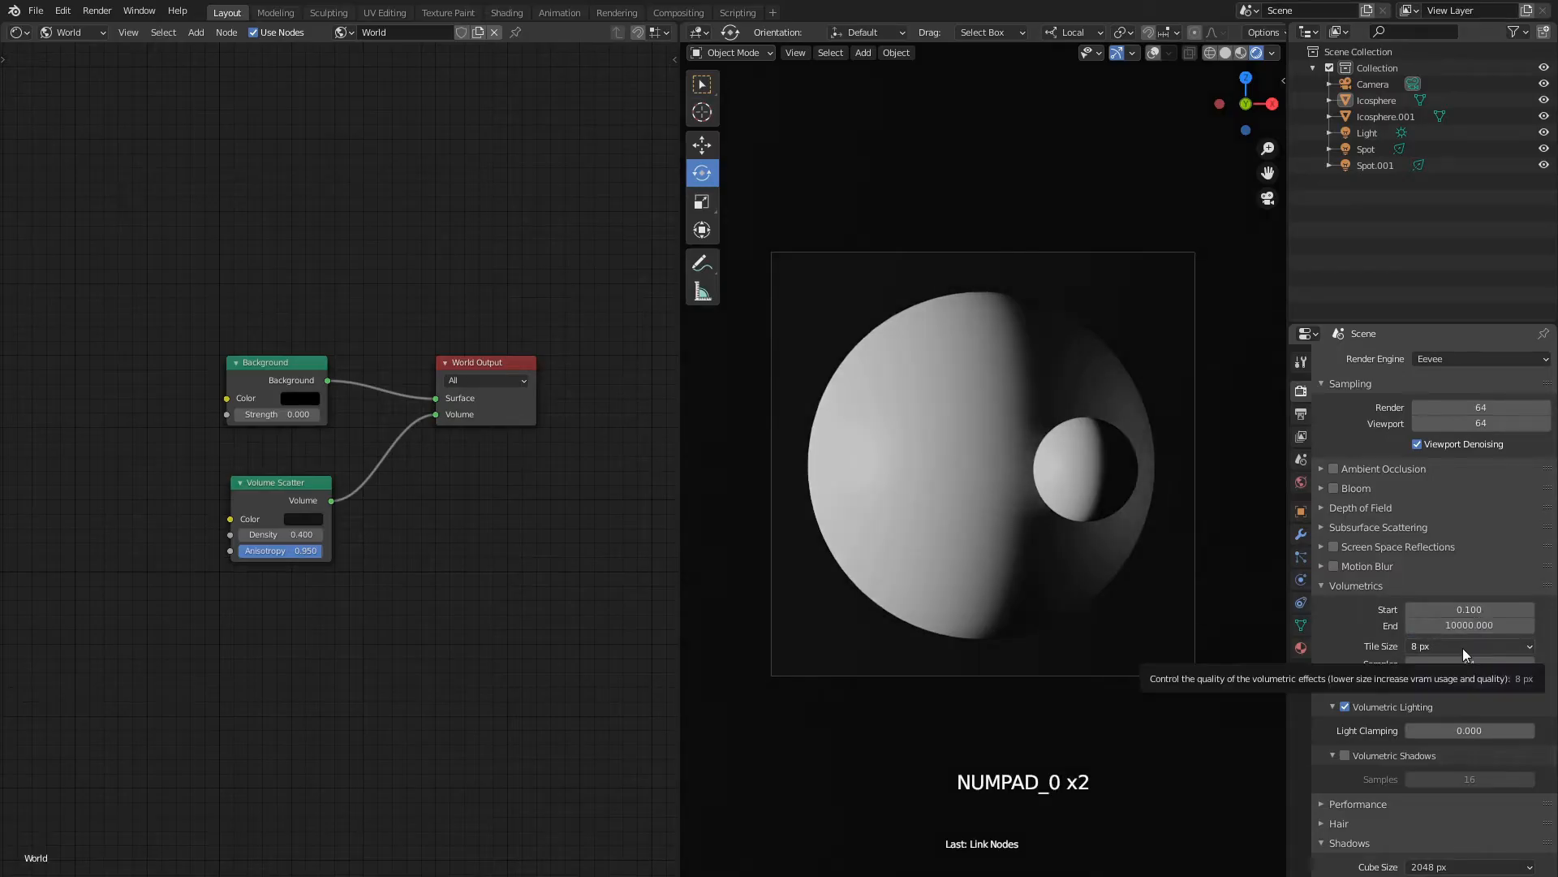
pyautogui.click(1462, 647)
pyautogui.click(1444, 714)
# Enable volumetric shadows and reduce their sample count.
pyautogui.scroll(-2, 1473, 695)
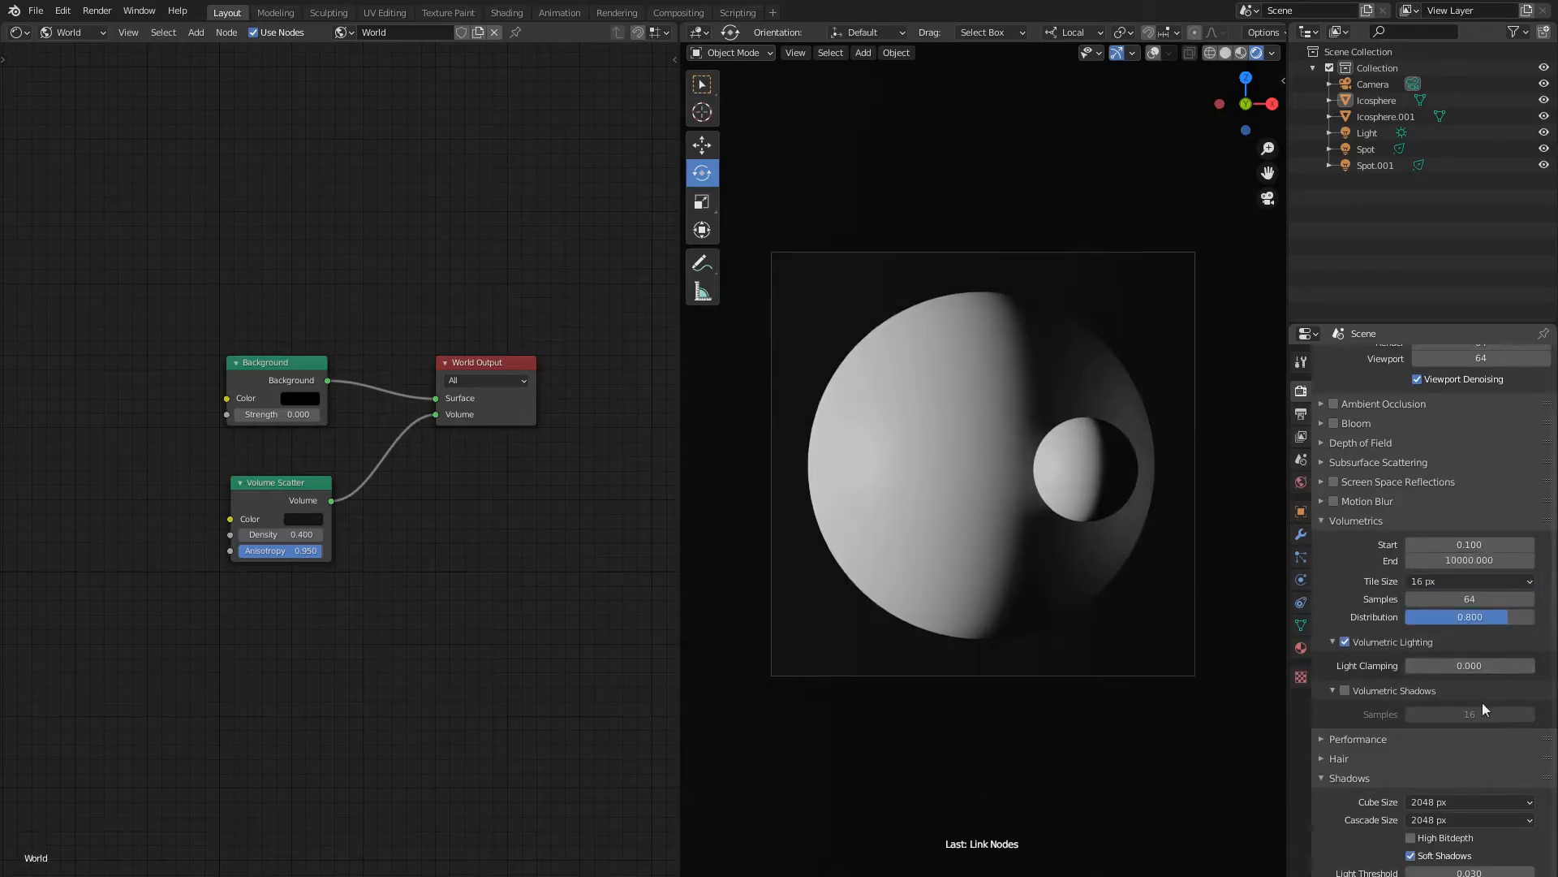
pyautogui.click(1345, 690)
pyautogui.click(1463, 714)
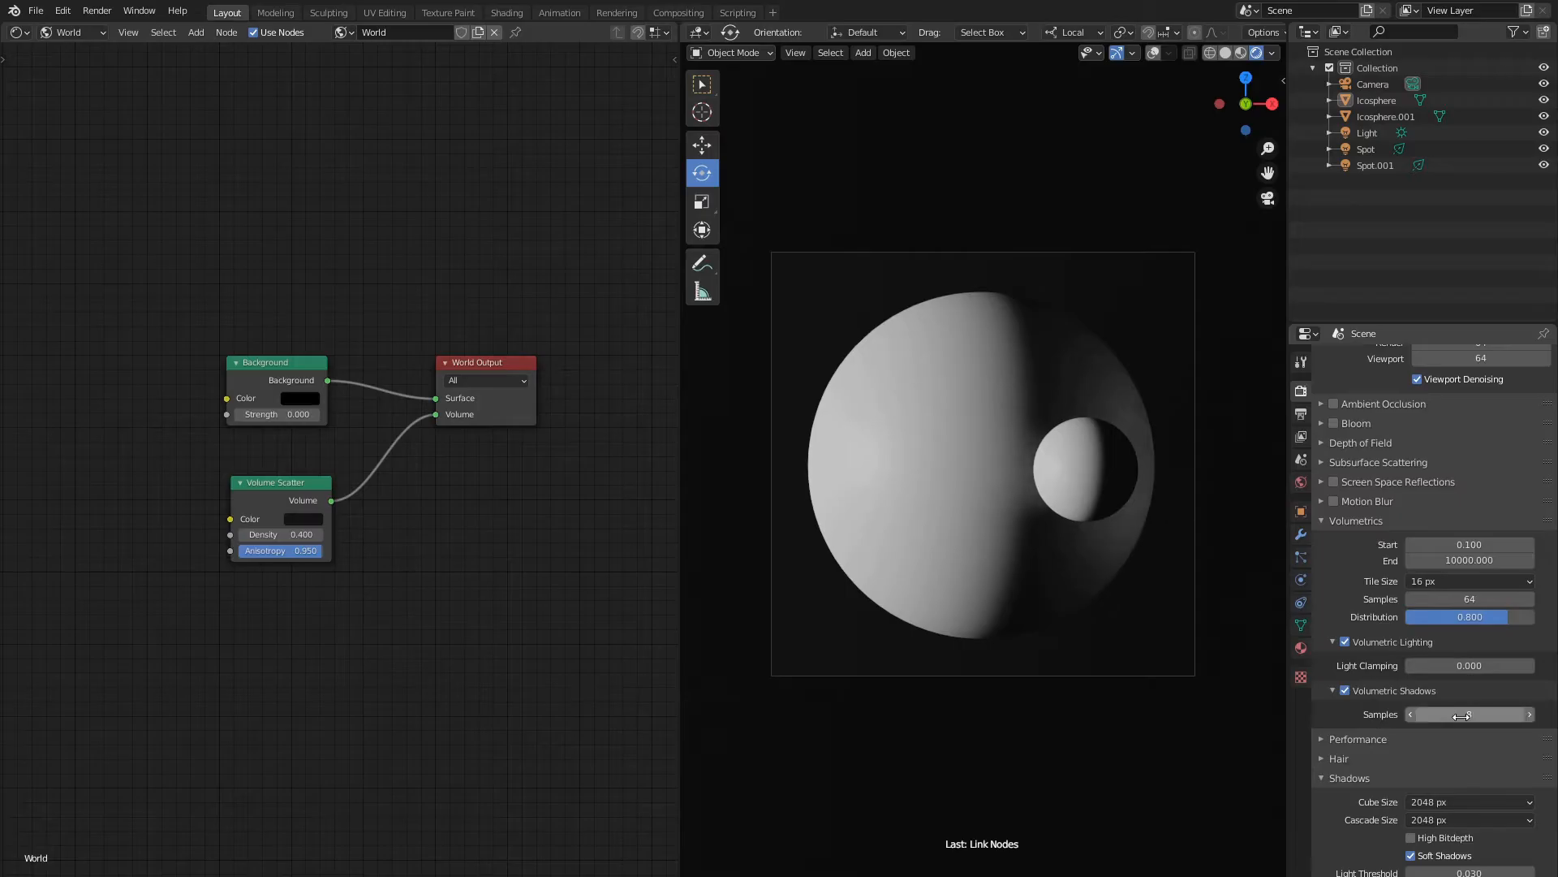
pyautogui.scroll(-2, 1492, 645)
pyautogui.click(1323, 473)
# Enable Bloom and set its threshold to 0.5 and radius to 6.
pyautogui.click(1333, 488)
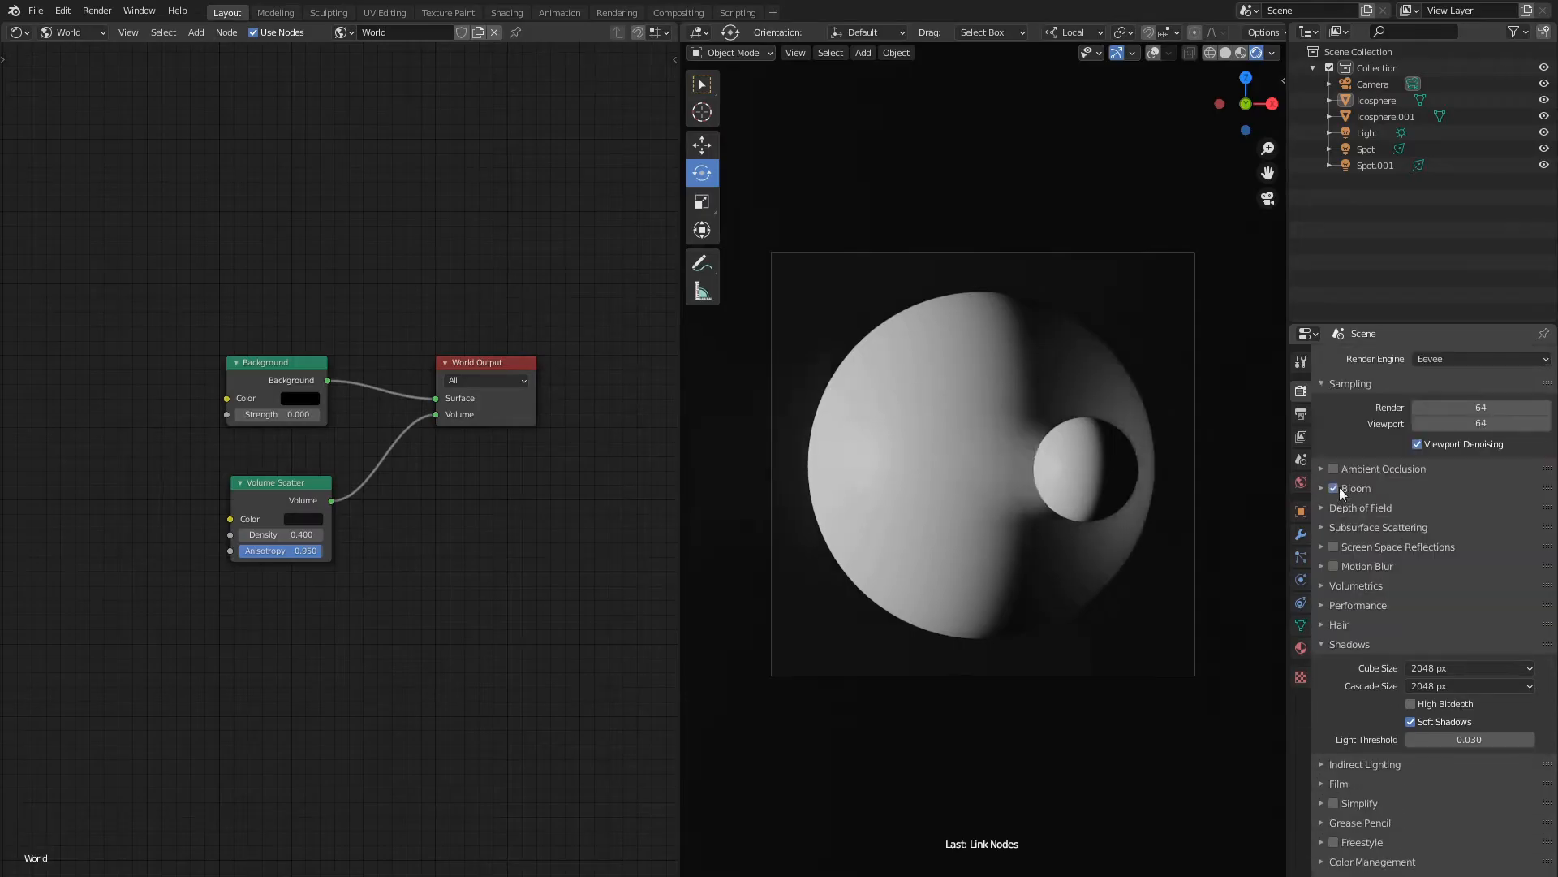
pyautogui.click(1322, 488)
pyautogui.click(1449, 509)
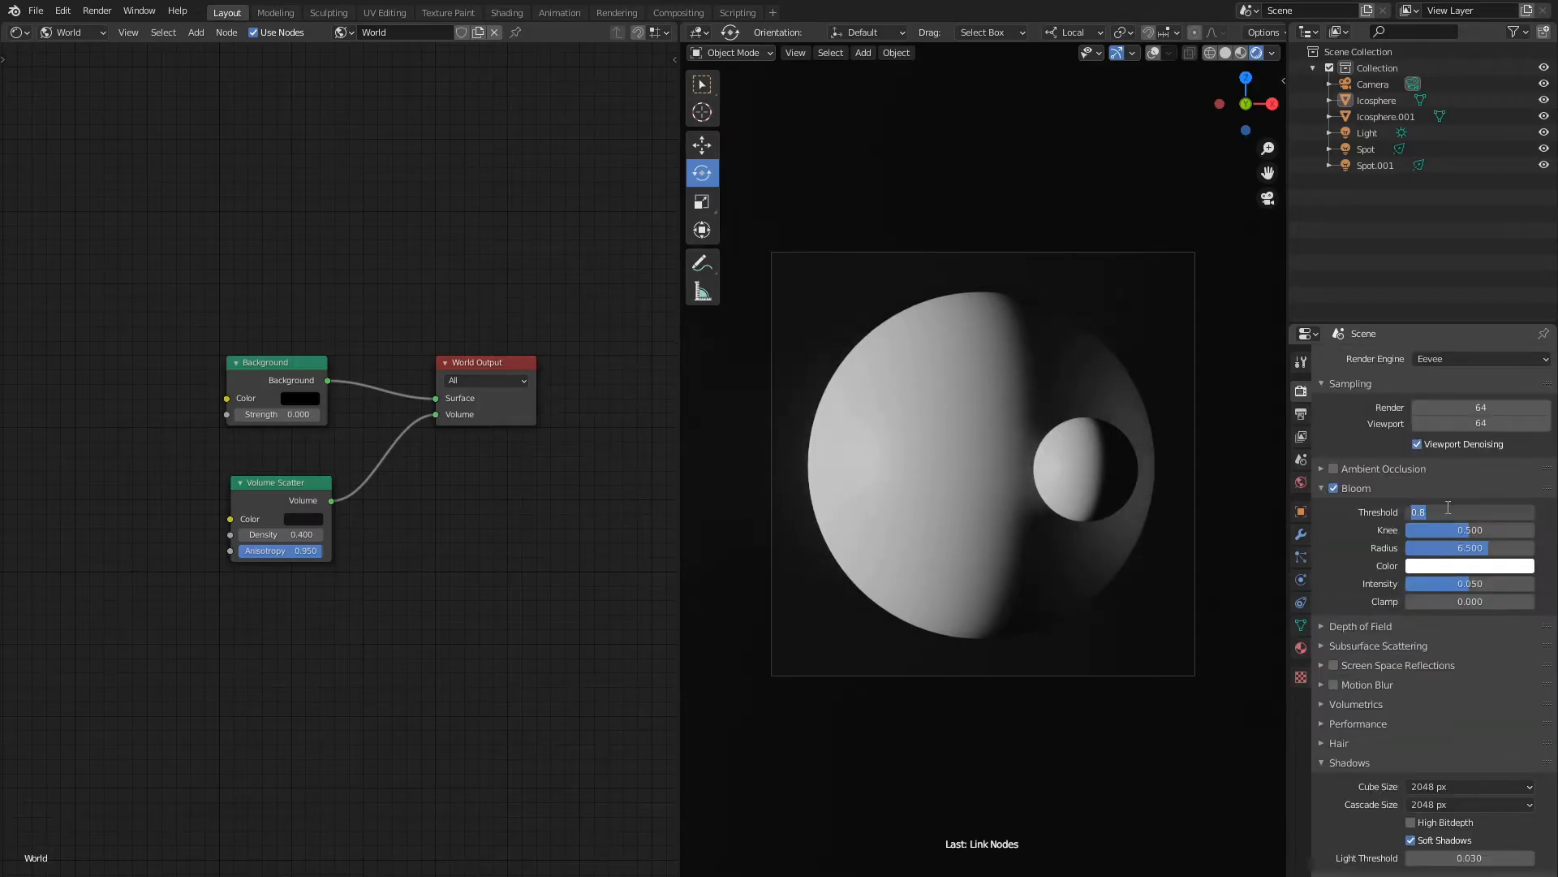
pyautogui.write('.5')
pyautogui.press('Return')
pyautogui.click(1464, 548)
pyautogui.write('6')
pyautogui.press('Return')
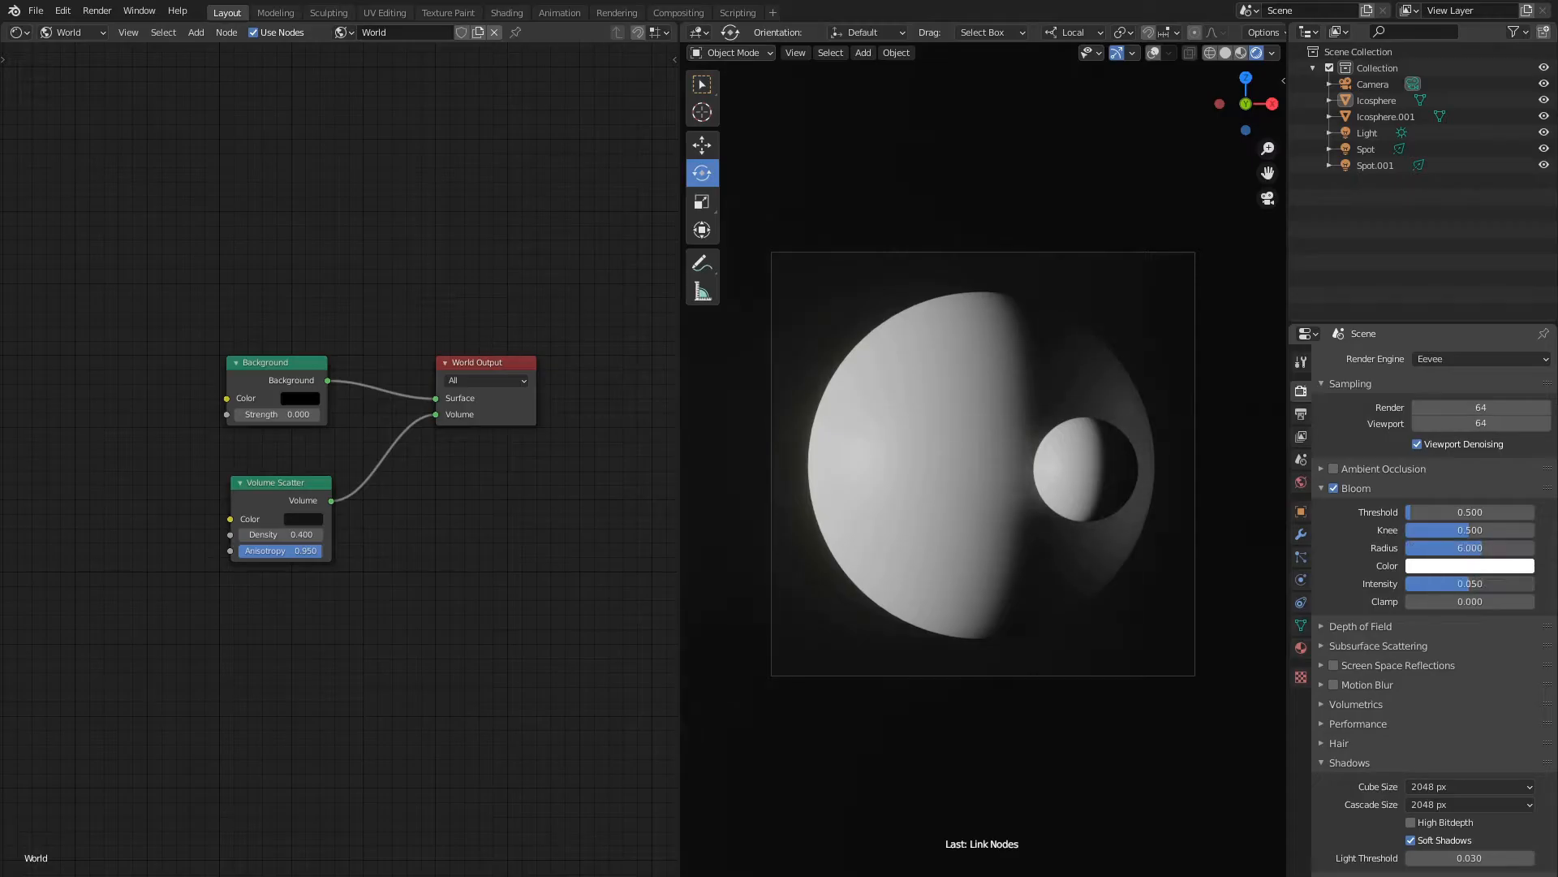
# Set the Bloom intensity to 0.2 and switch the Bloom effect off.
pyautogui.click(1475, 582)
pyautogui.write('.2')
pyautogui.press('Return')
pyautogui.scroll(-1, 1374, 552)
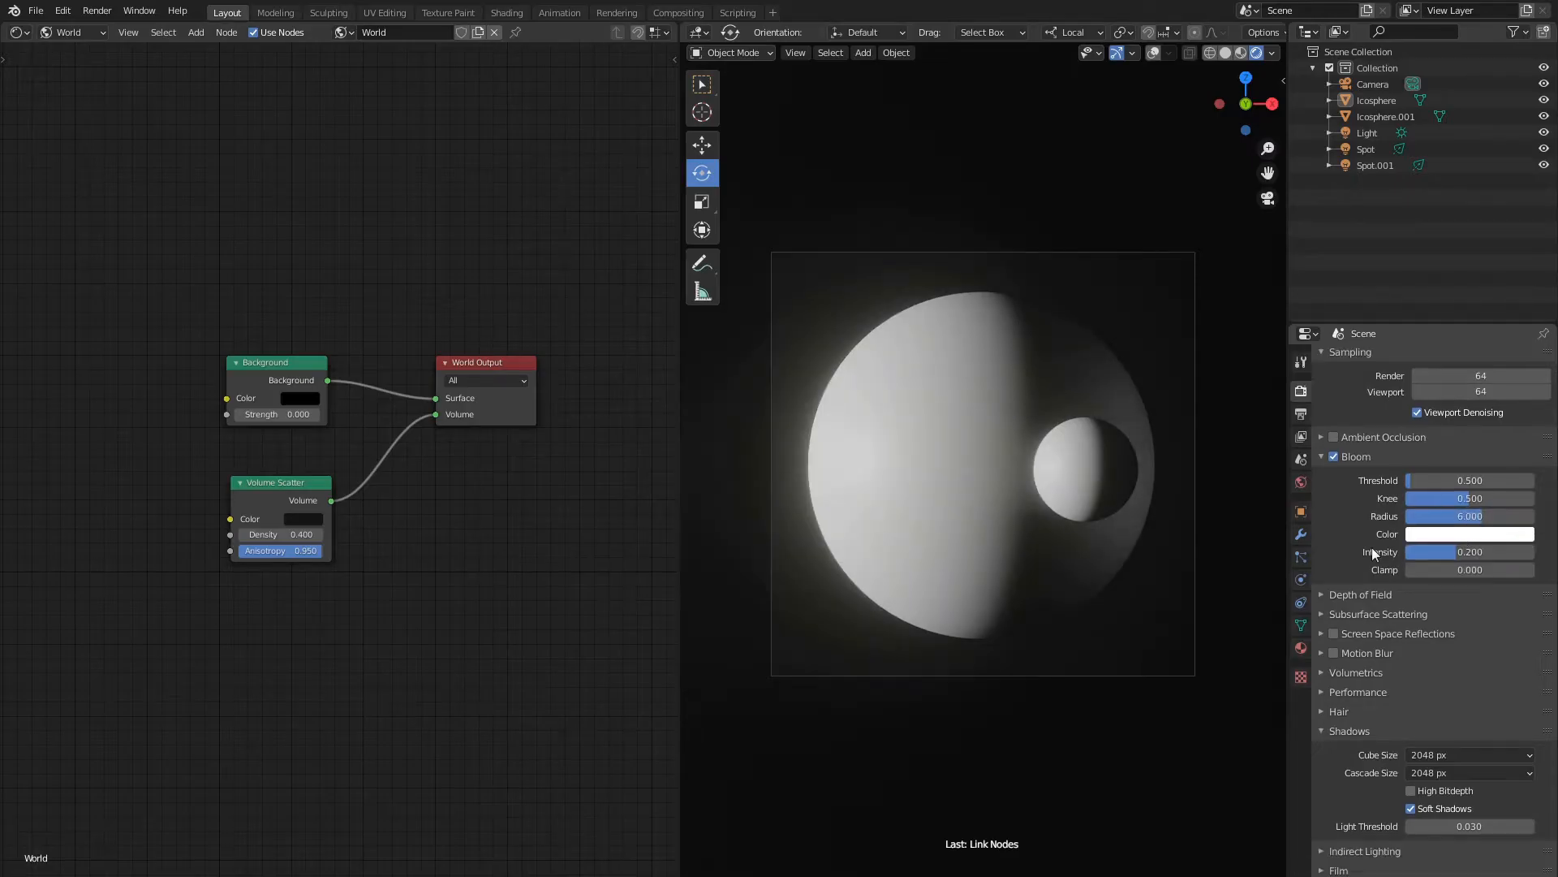
pyautogui.click(1333, 456)
# Switch the Shader Editor to object materials and give the large sphere a new material named Moon.
pyautogui.click(71, 32)
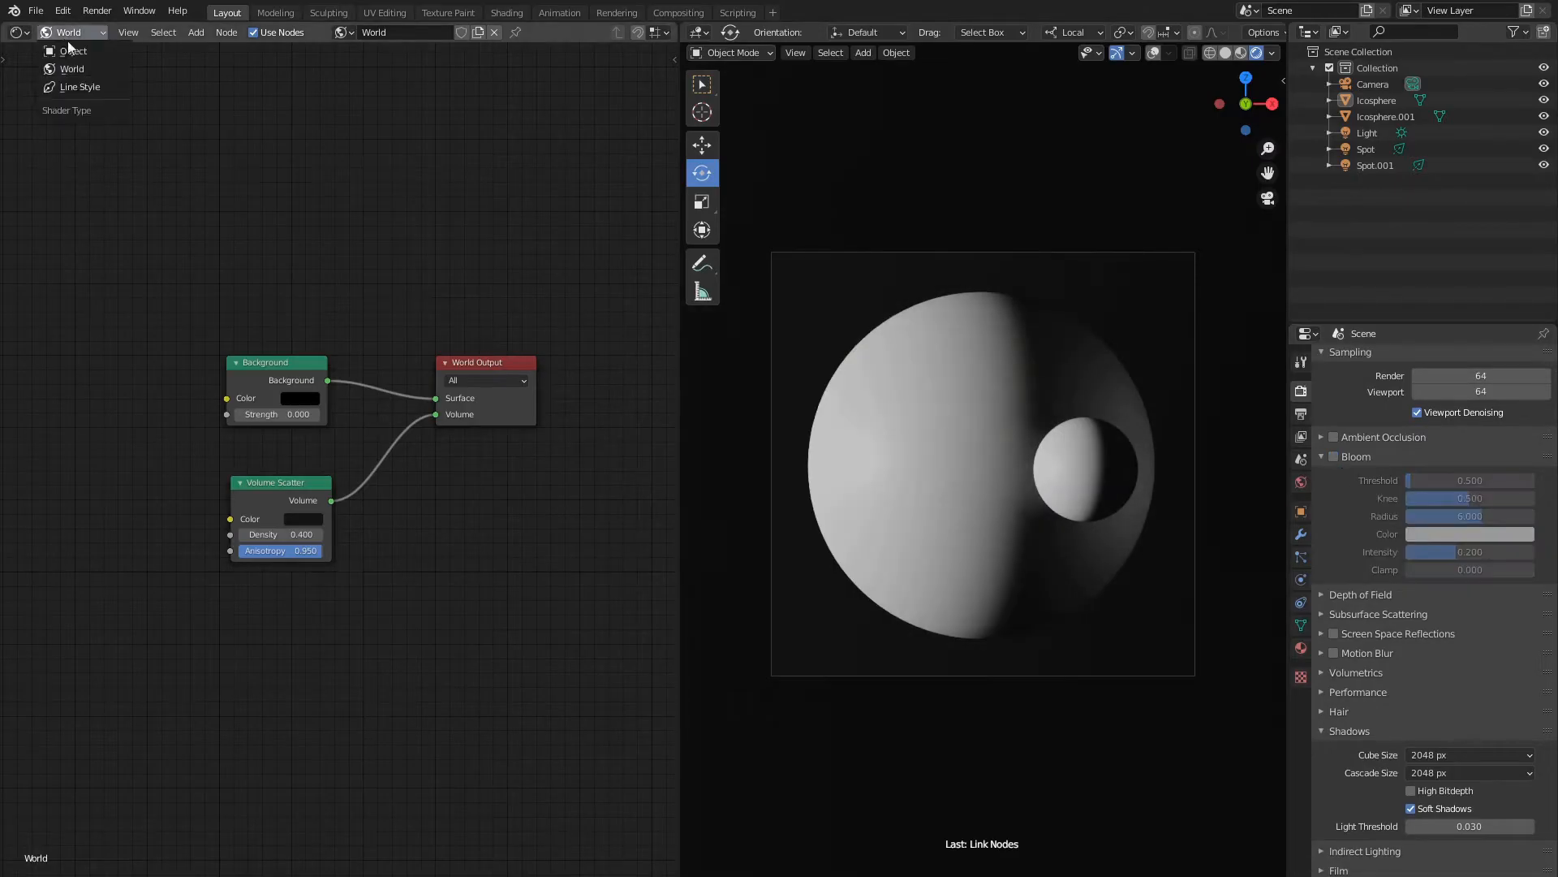
pyautogui.click(60, 65)
pyautogui.click(909, 440)
pyautogui.click(1301, 648)
pyautogui.click(1420, 425)
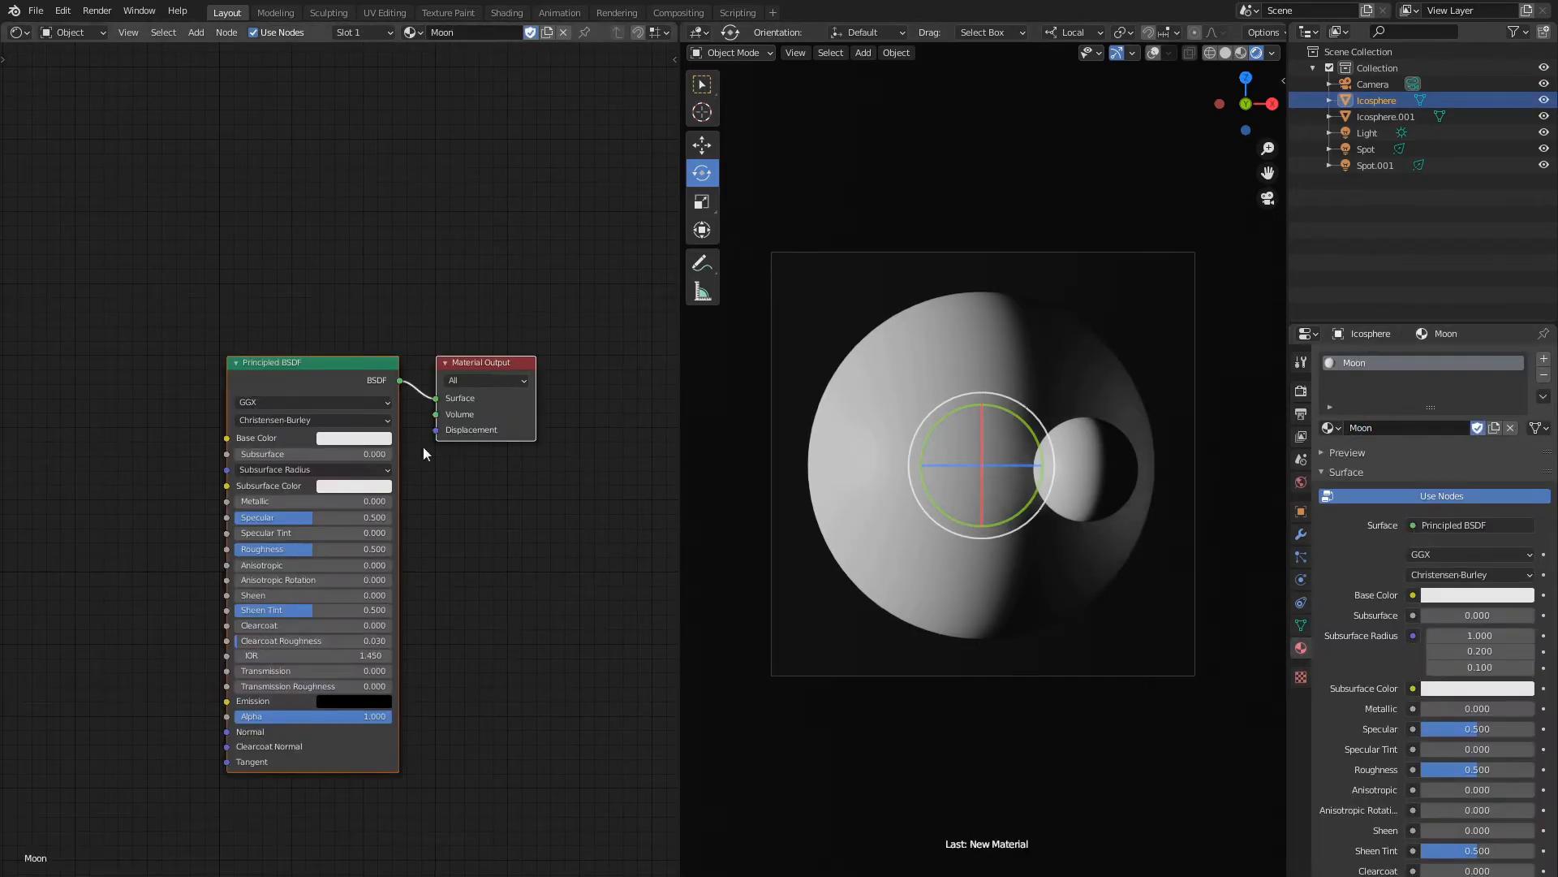
# Add a Voronoi Texture node to the Moon material, well ahead of the Principled BSDF.
pyautogui.moveTo(422, 447); pyautogui.dragTo(475, 446, button='middle')
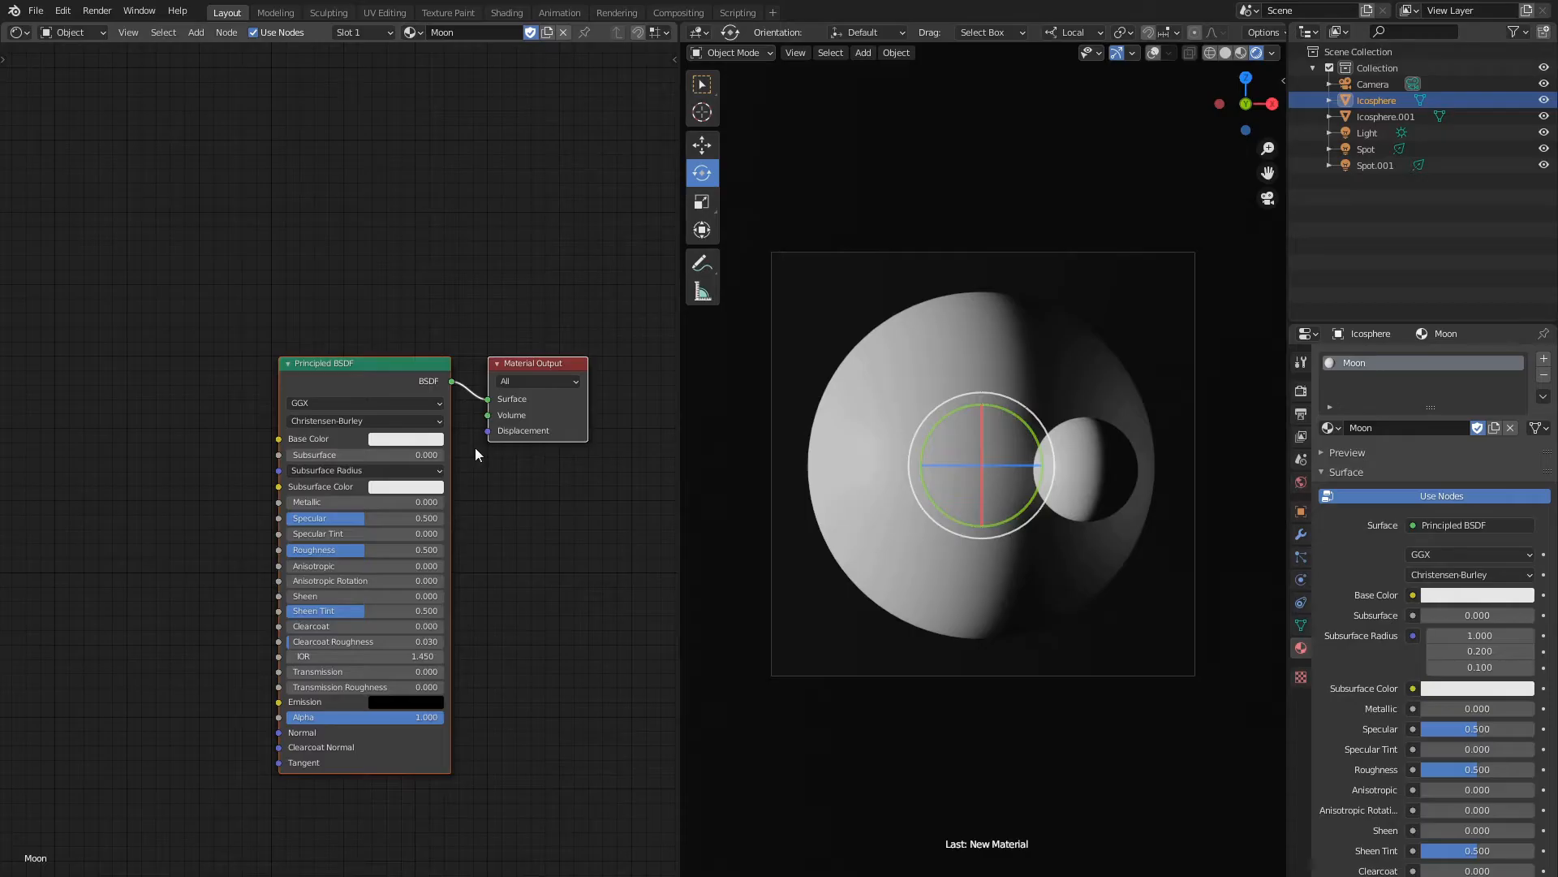
pyautogui.scroll(-6, 340, 461)
pyautogui.moveTo(177, 465); pyautogui.dragTo(334, 446, button='middle')
pyautogui.scroll(2, 922, 466)
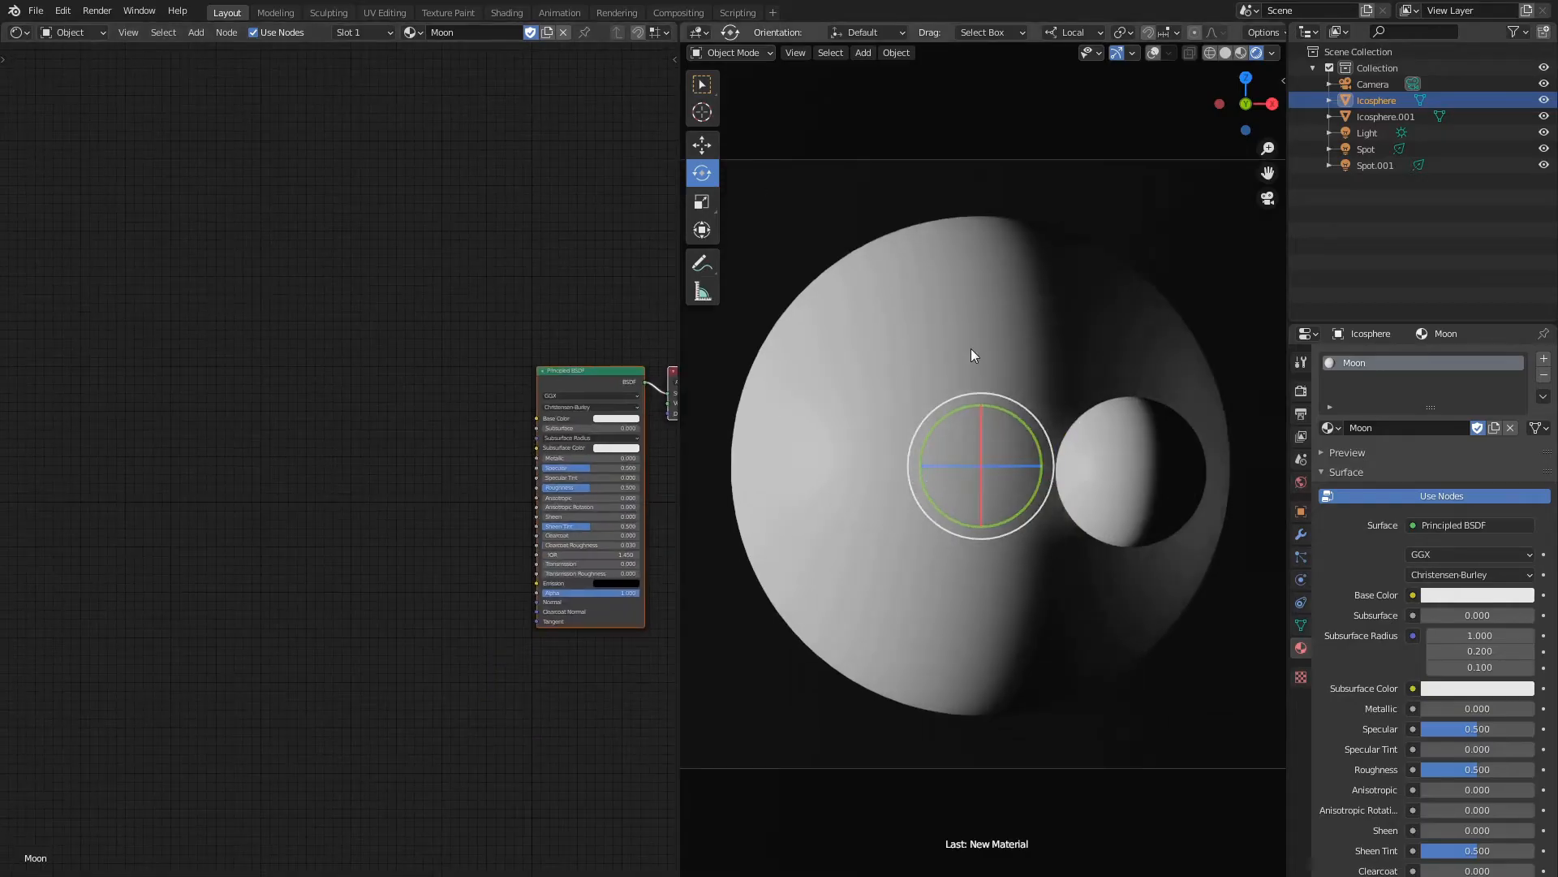
pyautogui.press('a')
pyautogui.press('a')
pyautogui.press('a')
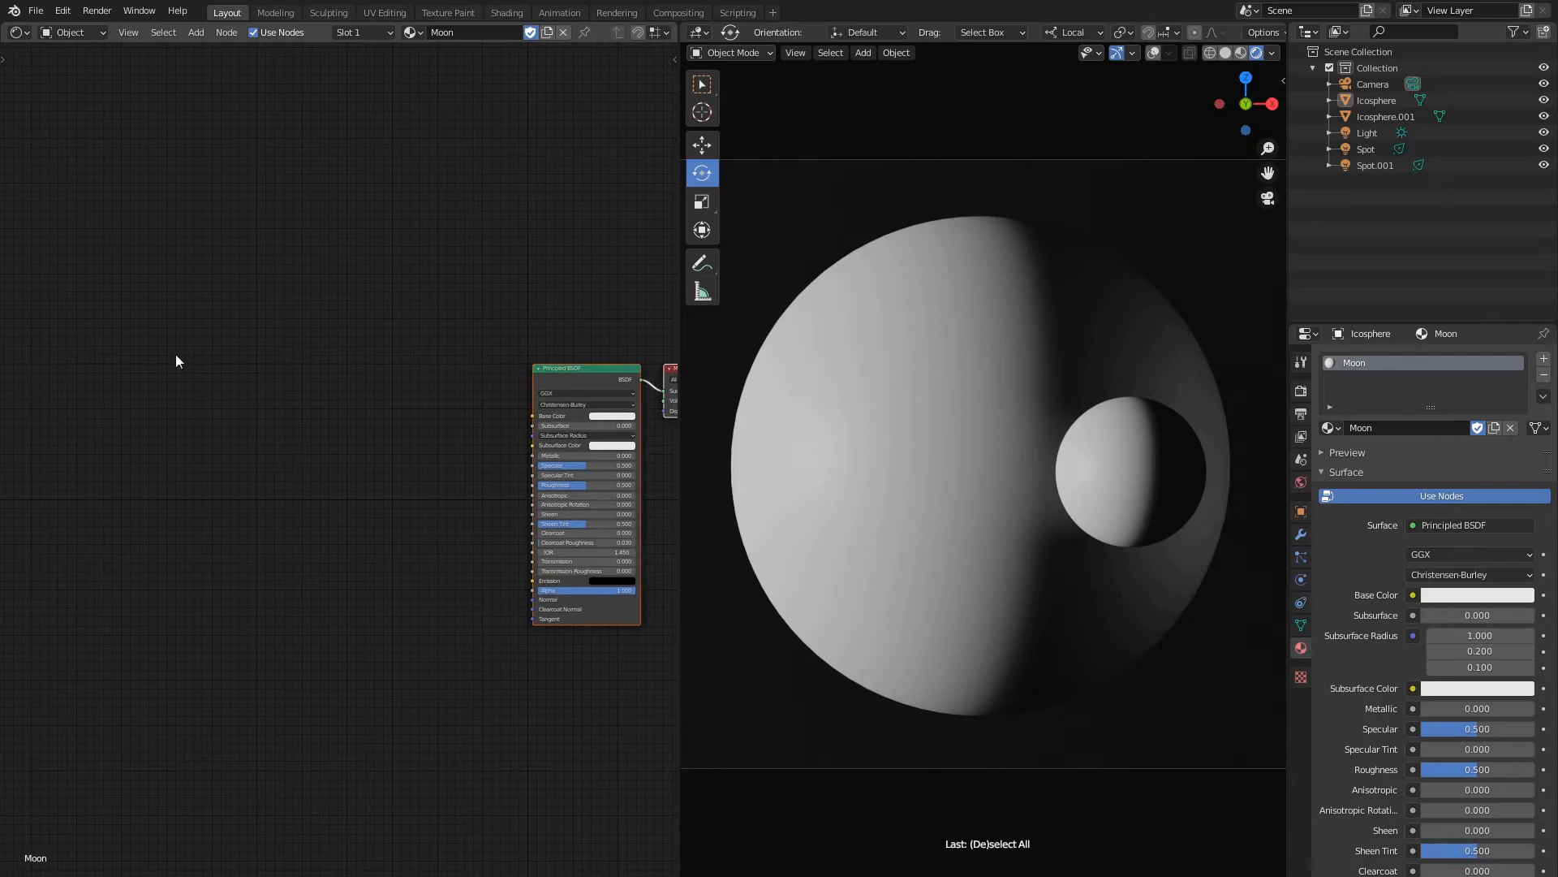
pyautogui.hotkey('shift', 'a')
pyautogui.moveTo(169, 367)
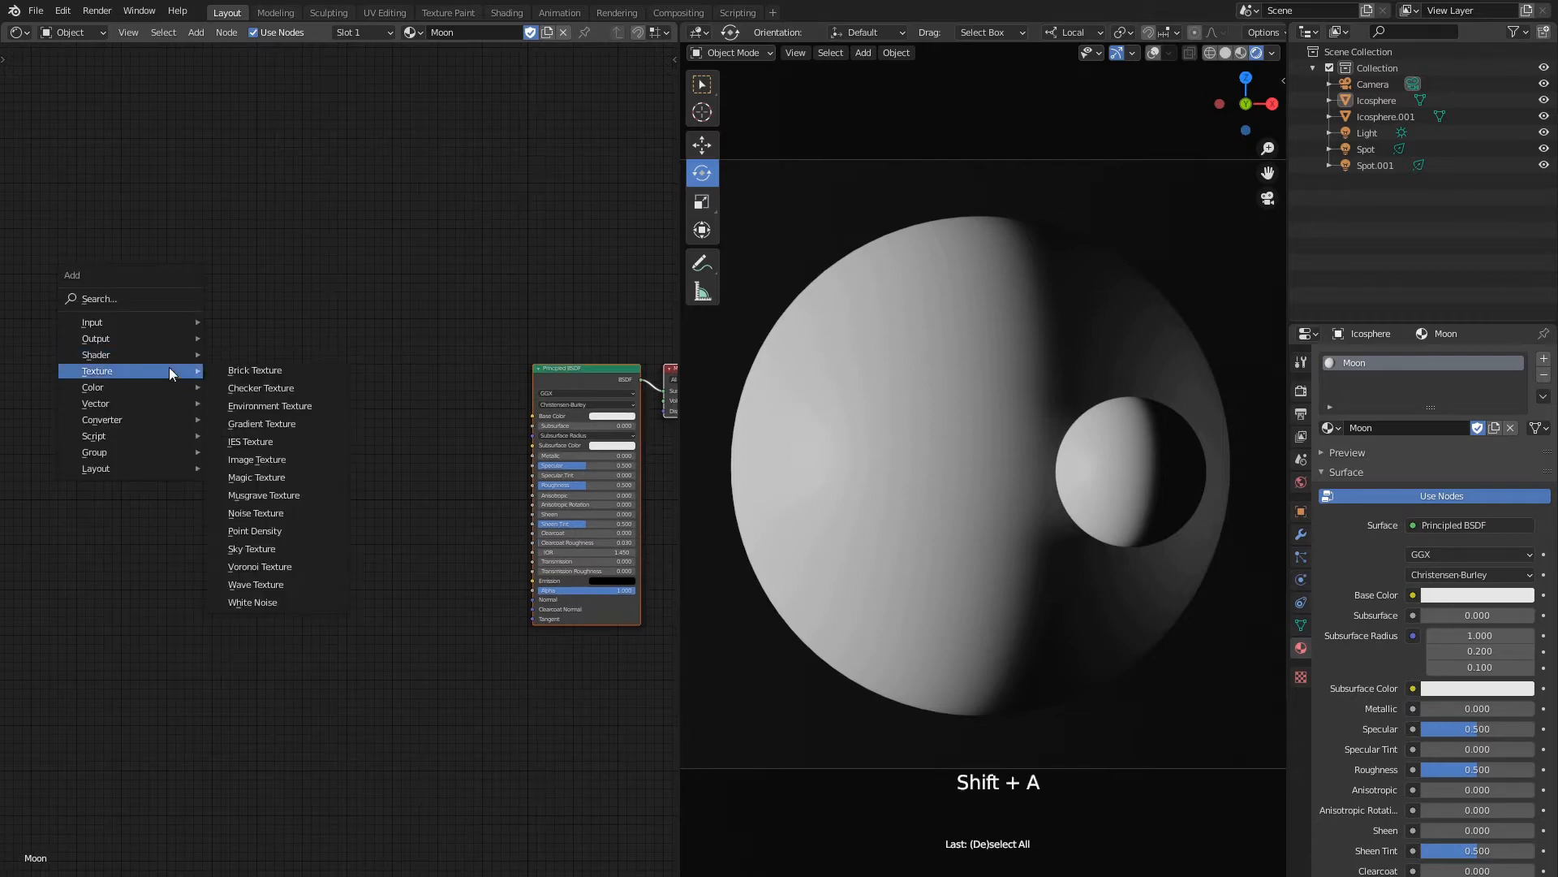
pyautogui.click(274, 562)
pyautogui.click(162, 440)
# Add a ColorRamp node, feed it the Voronoi Distance output, and link its Color to the Principled BSDF's Base Color.
pyautogui.scroll(2, 162, 441)
pyautogui.hotkey('shift', 'a')
pyautogui.moveTo(235, 420)
pyautogui.click(301, 431)
pyautogui.click(286, 375)
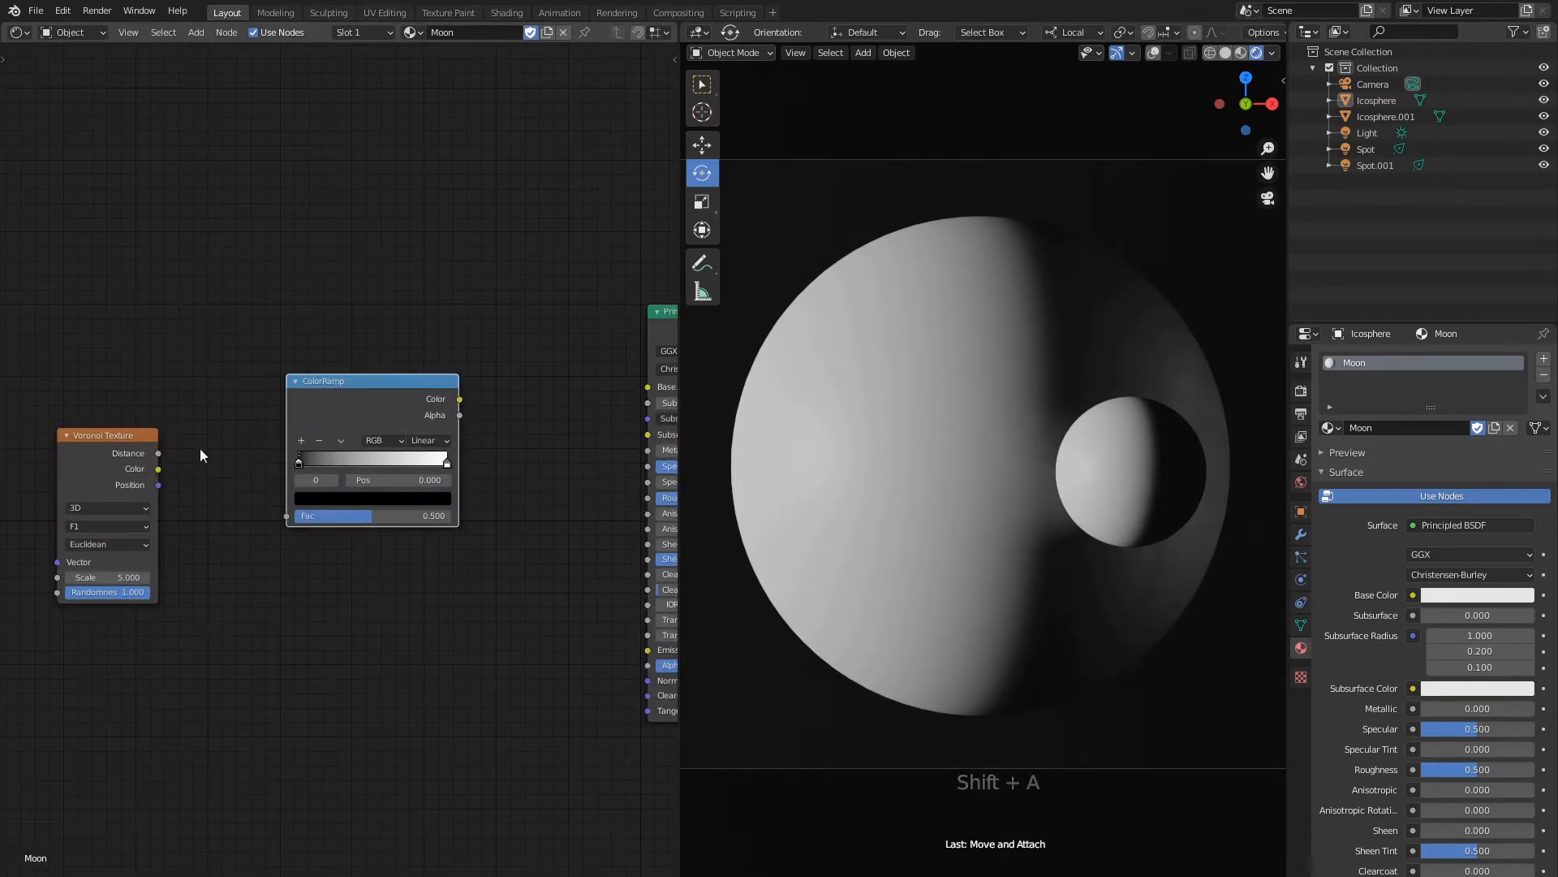
pyautogui.moveTo(159, 453); pyautogui.dragTo(287, 517)
pyautogui.moveTo(409, 549); pyautogui.dragTo(289, 560, button='middle')
pyautogui.moveTo(340, 409); pyautogui.dragTo(528, 397)
# Bring the ColorRamp stops close together, with the white stop at about 0.295, and set the Voronoi scale to 8.7.
pyautogui.moveTo(280, 560); pyautogui.dragTo(397, 556, button='middle')
pyautogui.moveTo(299, 470); pyautogui.dragTo(338, 470)
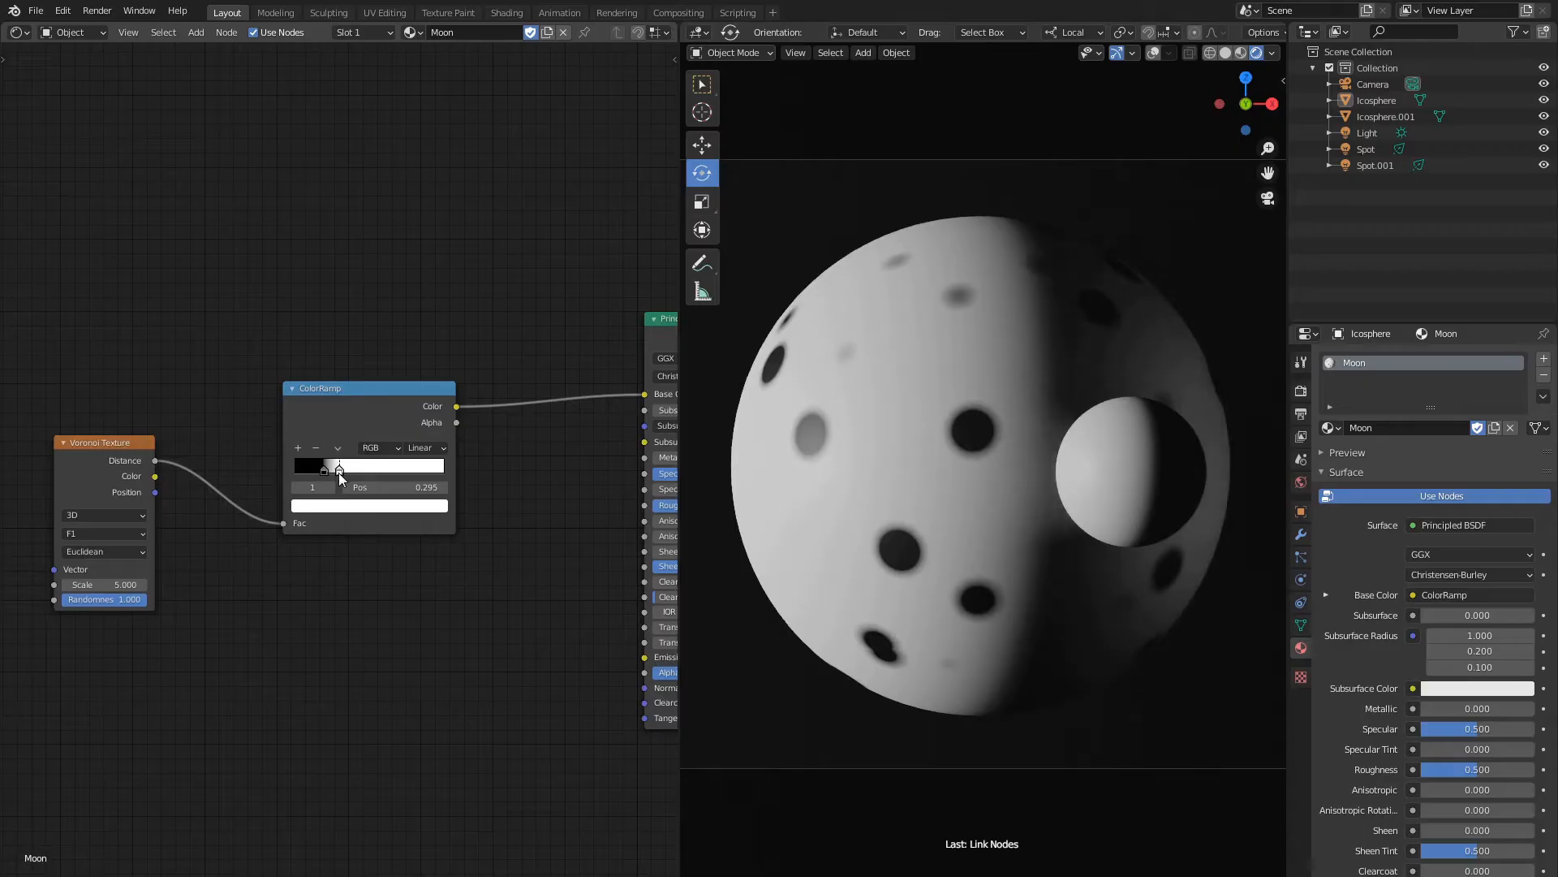
pyautogui.moveTo(281, 595); pyautogui.dragTo(439, 587, button='middle')
pyautogui.moveTo(271, 577); pyautogui.dragTo(301, 577)
pyautogui.moveTo(484, 463); pyautogui.dragTo(483, 465)
# Move the Voronoi Texture node to make room and add a Texture Coordinate node before it.
pyautogui.scroll(-5, 197, 627)
pyautogui.moveTo(197, 628); pyautogui.dragTo(362, 572, button='middle')
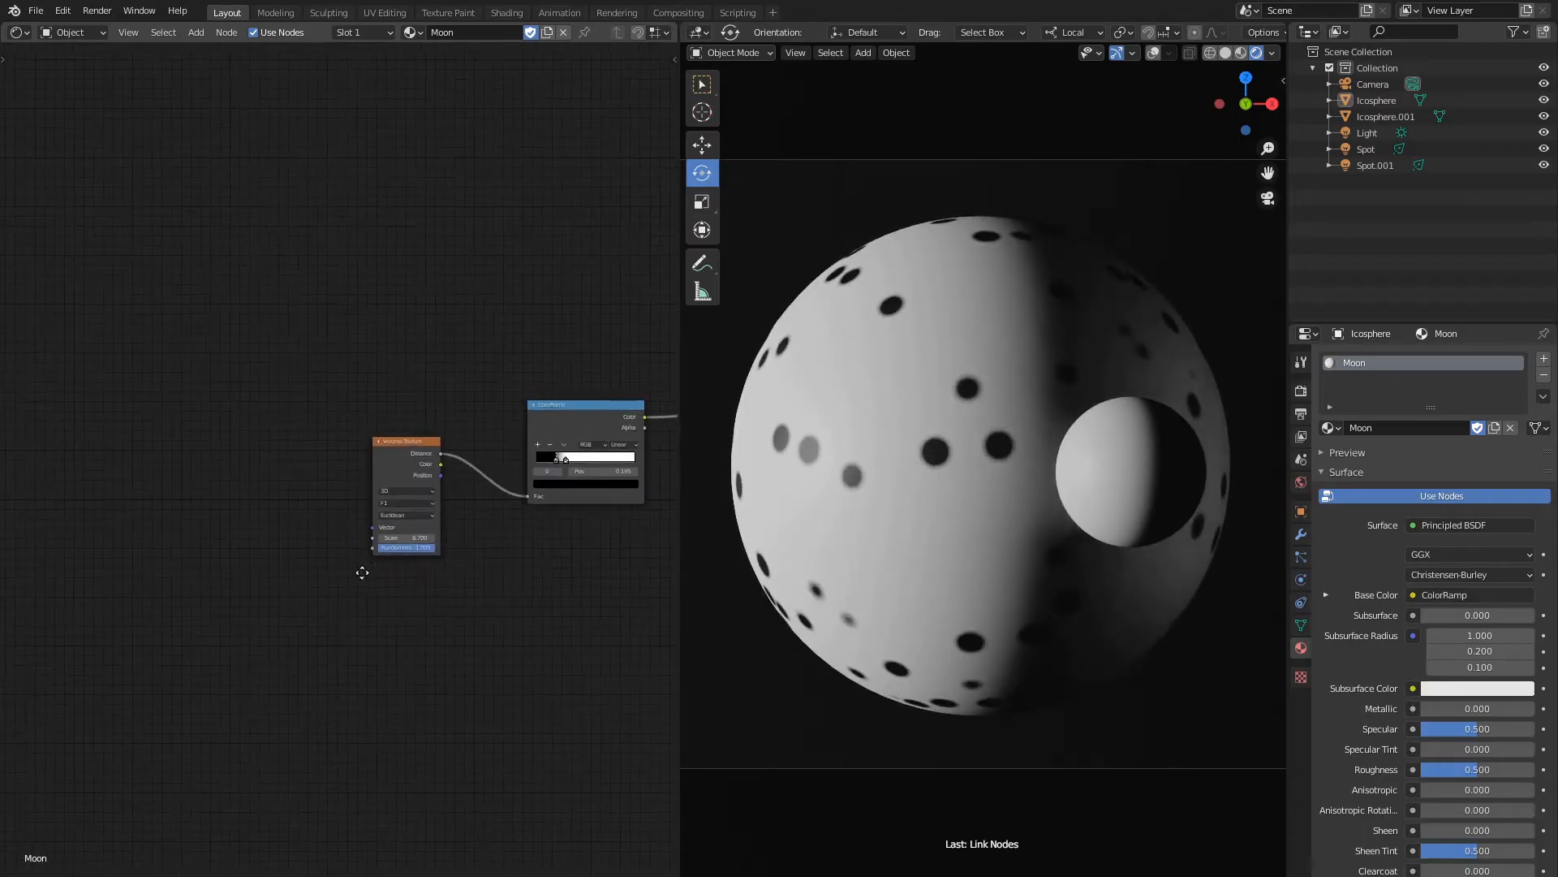
pyautogui.click(393, 471)
pyautogui.press('g')
pyautogui.click(359, 464)
pyautogui.moveTo(220, 444); pyautogui.dragTo(327, 445, button='middle')
pyautogui.moveTo(207, 365); pyautogui.dragTo(321, 369, button='middle')
pyautogui.hotkey('shift', 'a')
pyautogui.moveTo(276, 278)
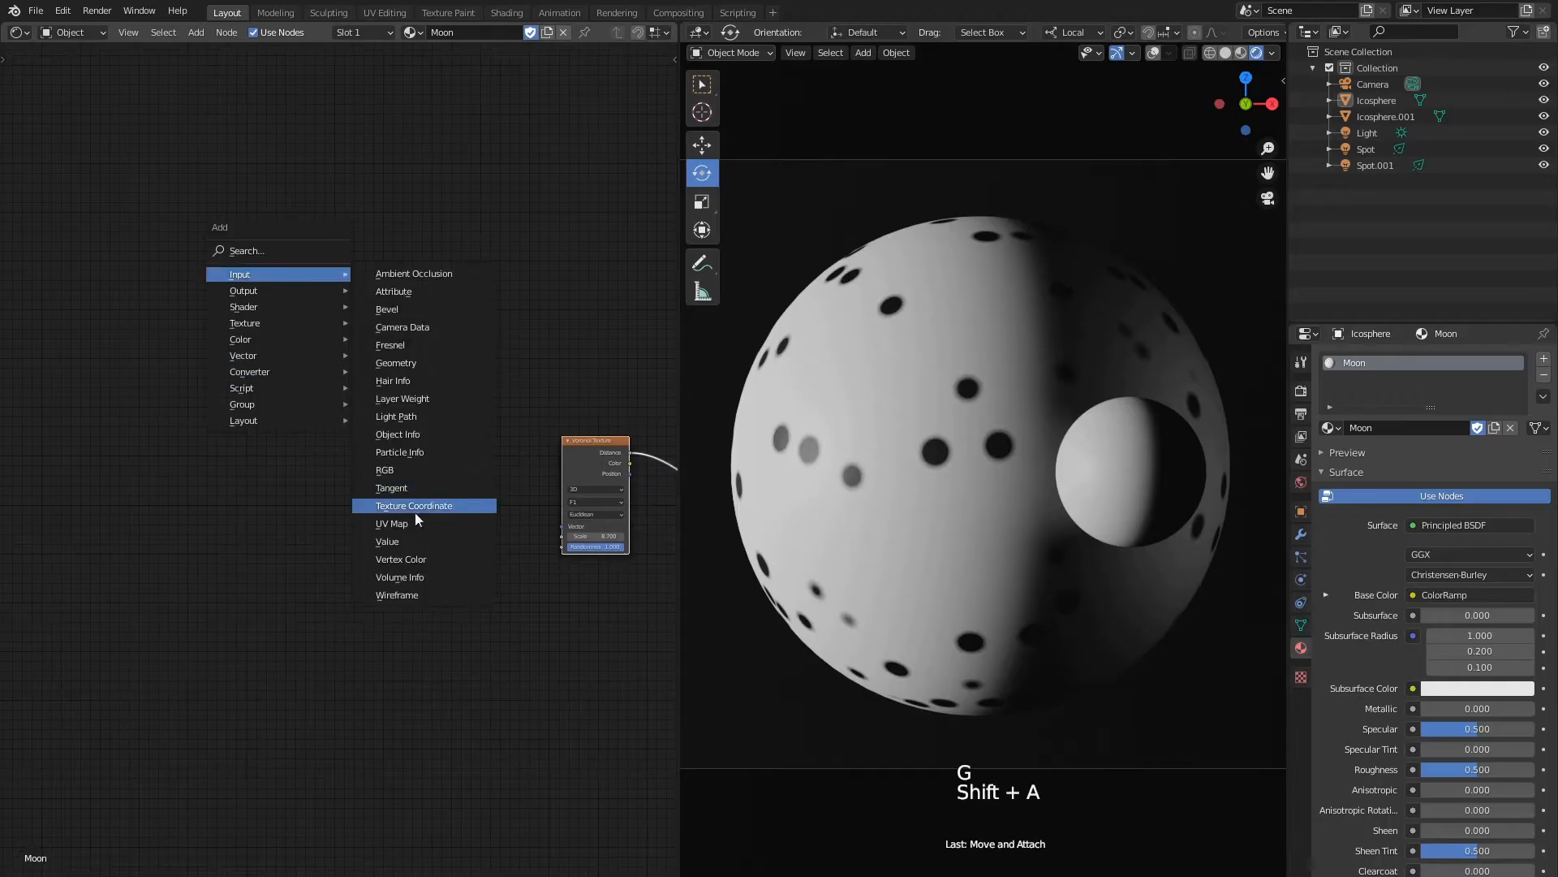
pyautogui.click(414, 505)
pyautogui.click(250, 348)
# Add a Mapping node of type Texture and link the Texture Coordinate's Object output to its Vector input.
pyautogui.scroll(3, 234, 237)
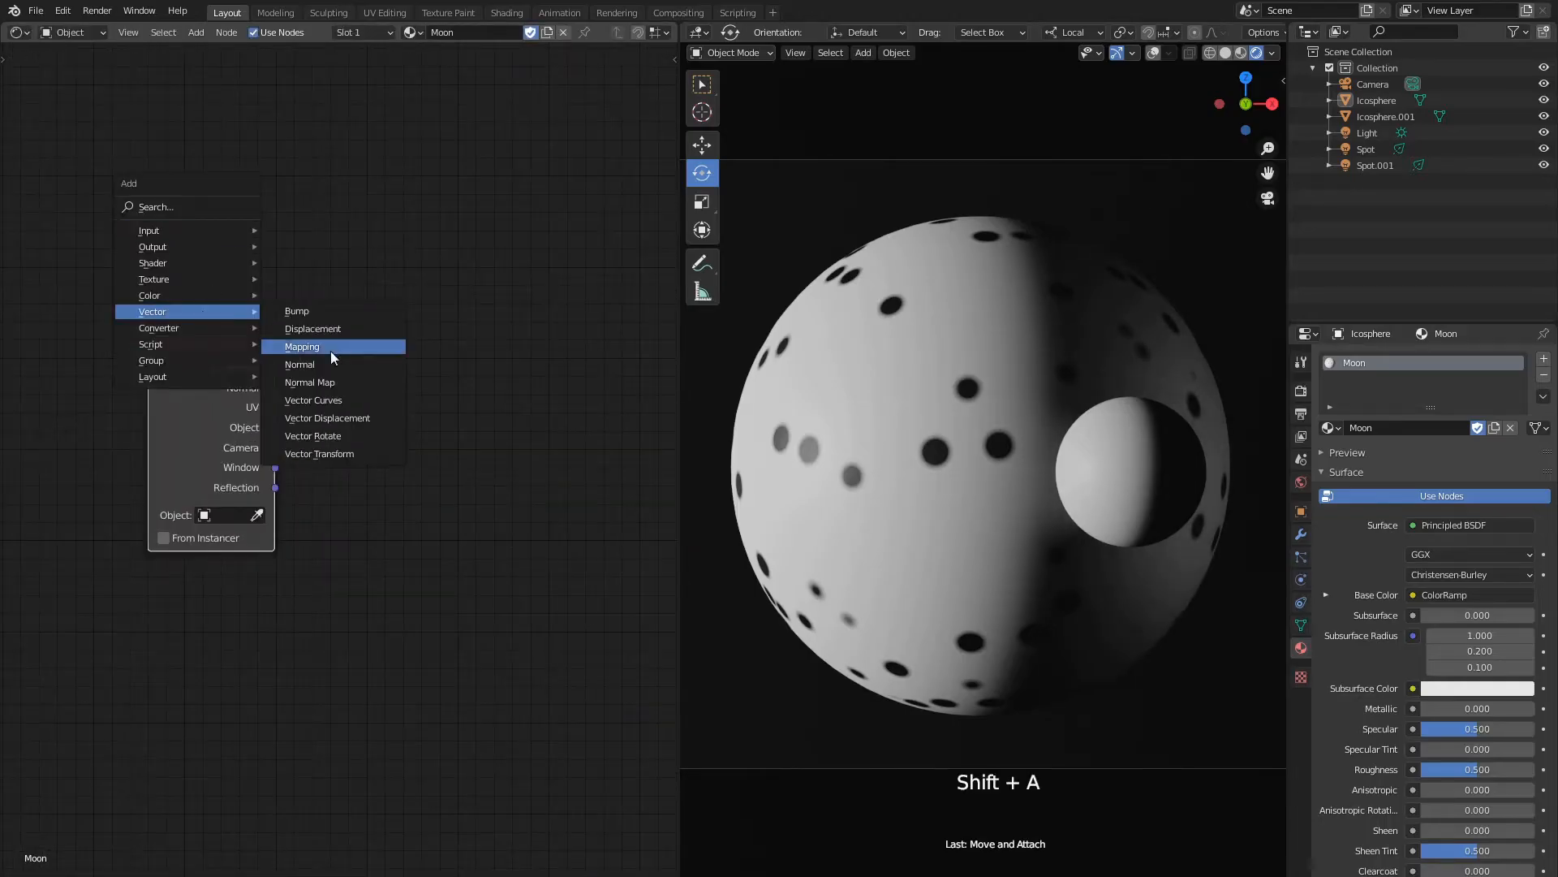
pyautogui.click(302, 346)
pyautogui.click(417, 422)
pyautogui.click(422, 475)
pyautogui.moveTo(275, 427); pyautogui.dragTo(345, 471)
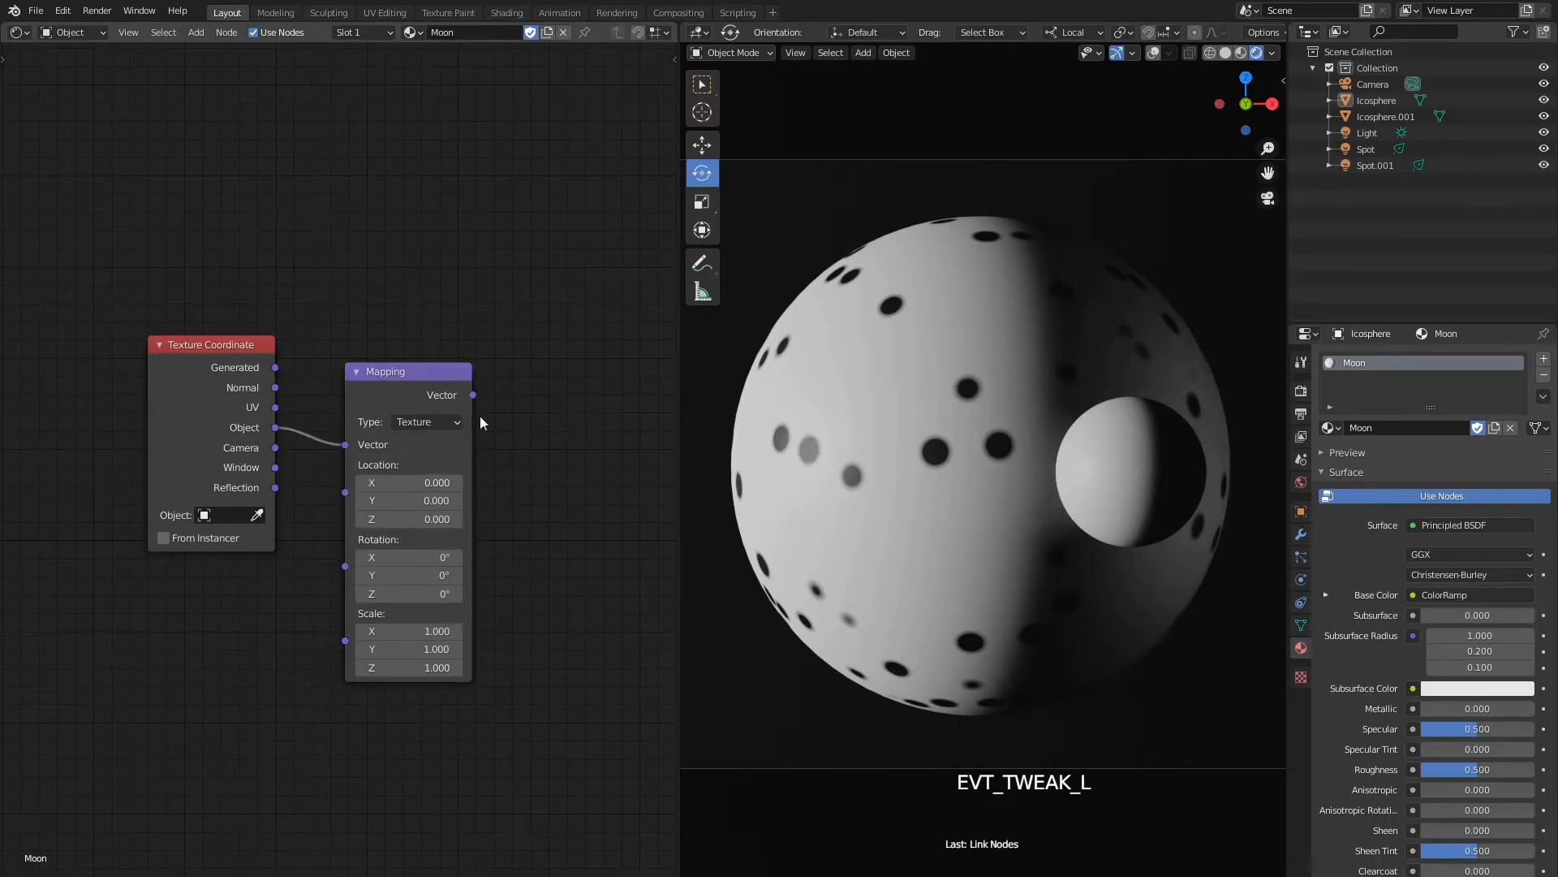
# Add a Noise Texture node, arrange it after the coordinate nodes, and link the Mapping's Vector output to its Vector input.
pyautogui.press('Home')
pyautogui.hotkey('shift', 'a')
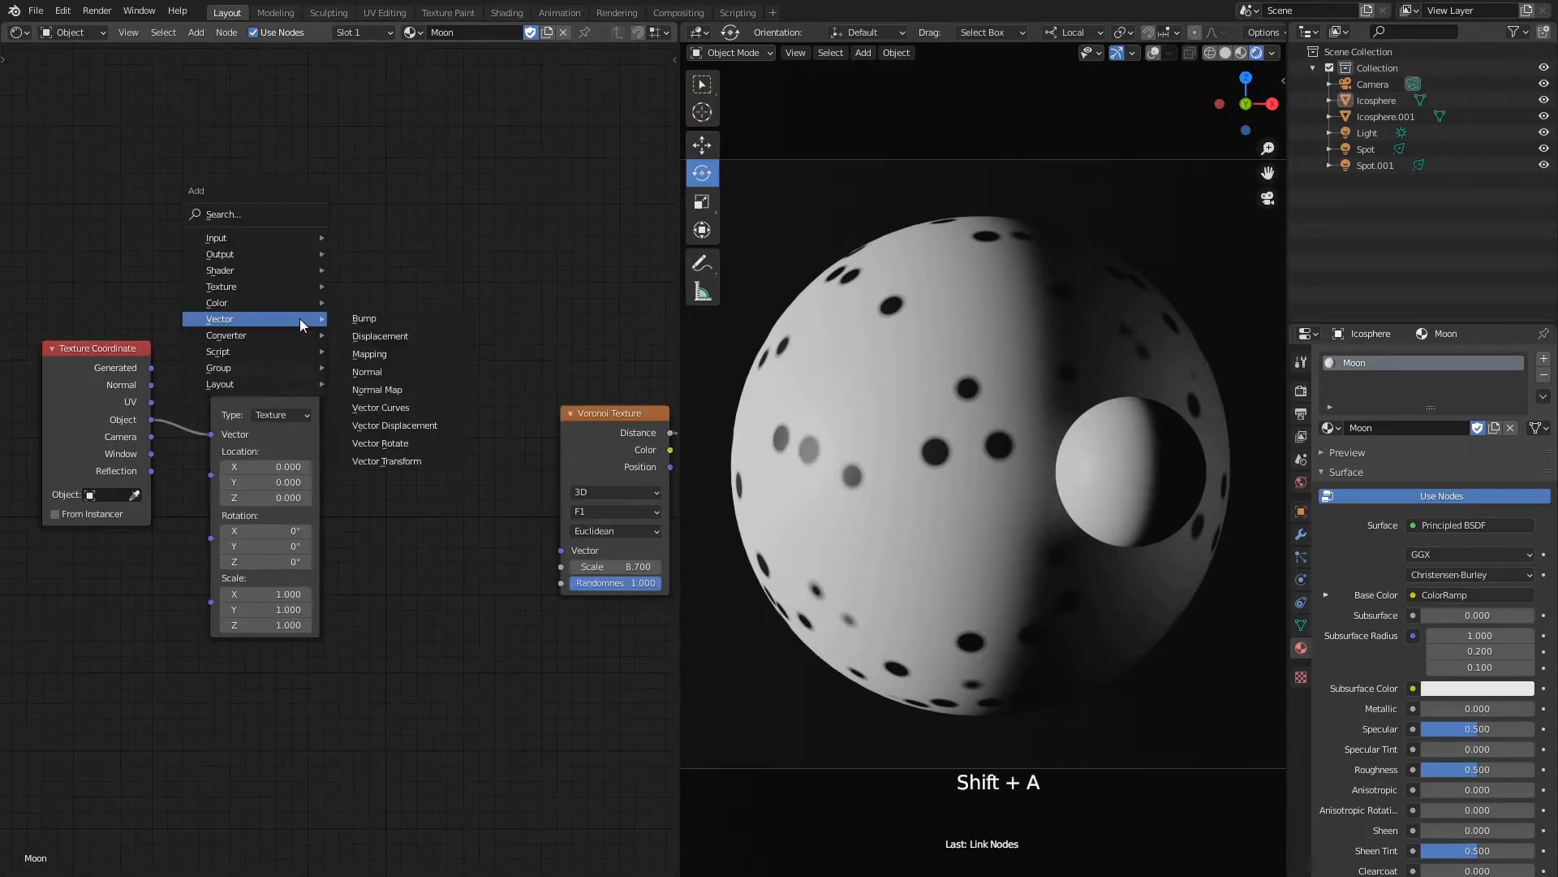
pyautogui.moveTo(309, 286)
pyautogui.click(380, 429)
pyautogui.click(364, 487)
pyautogui.moveTo(363, 487); pyautogui.dragTo(479, 478, button='middle')
pyautogui.moveTo(130, 304); pyautogui.dragTo(504, 527)
pyautogui.press('g')
pyautogui.click(373, 475)
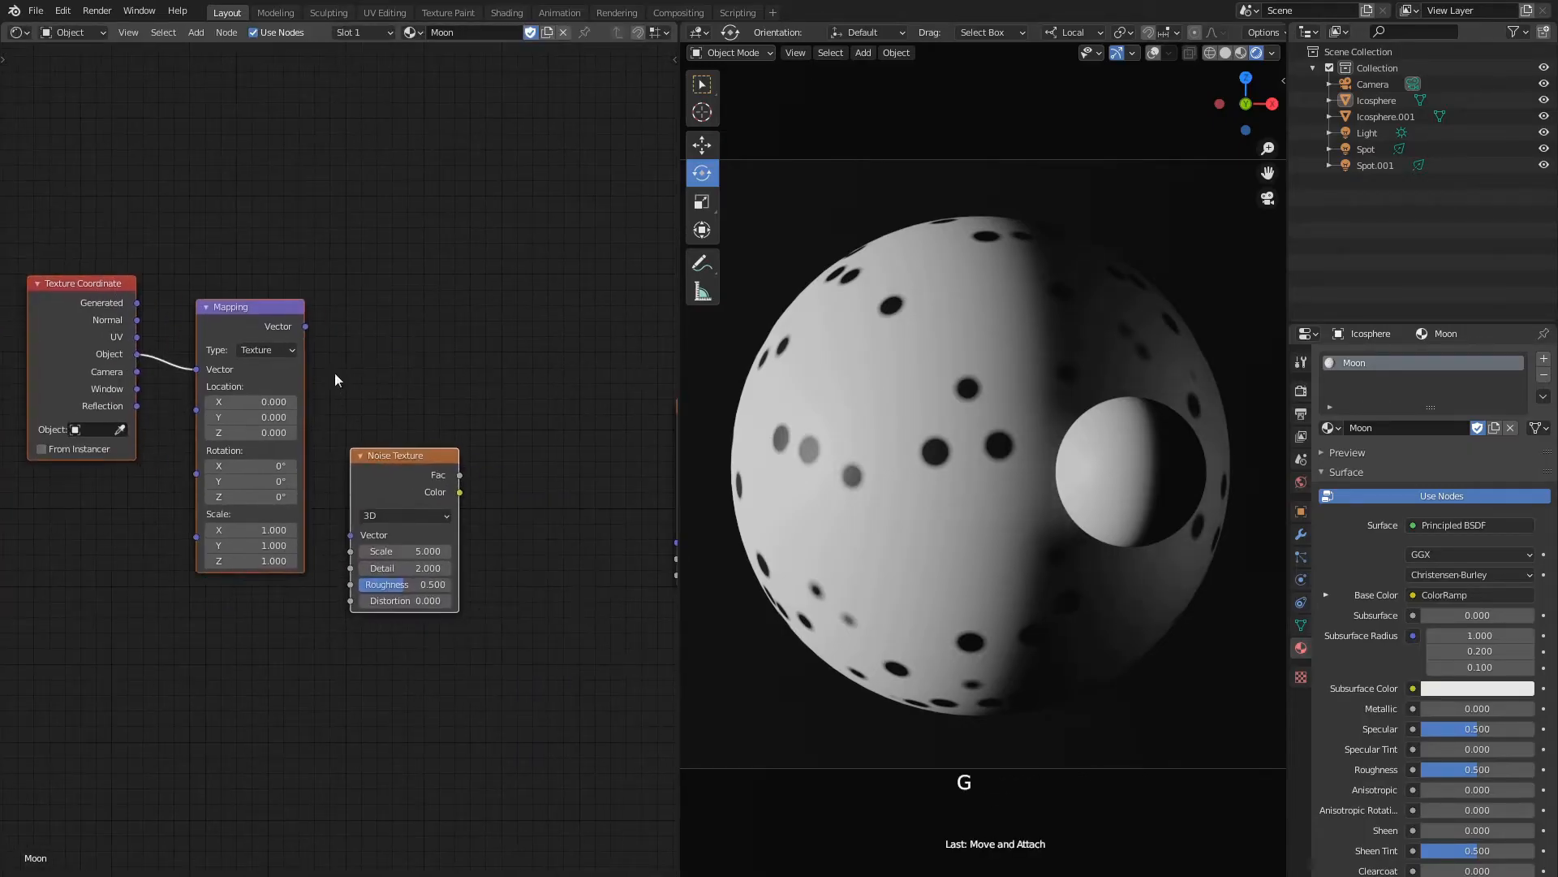
pyautogui.moveTo(305, 326); pyautogui.dragTo(346, 536)
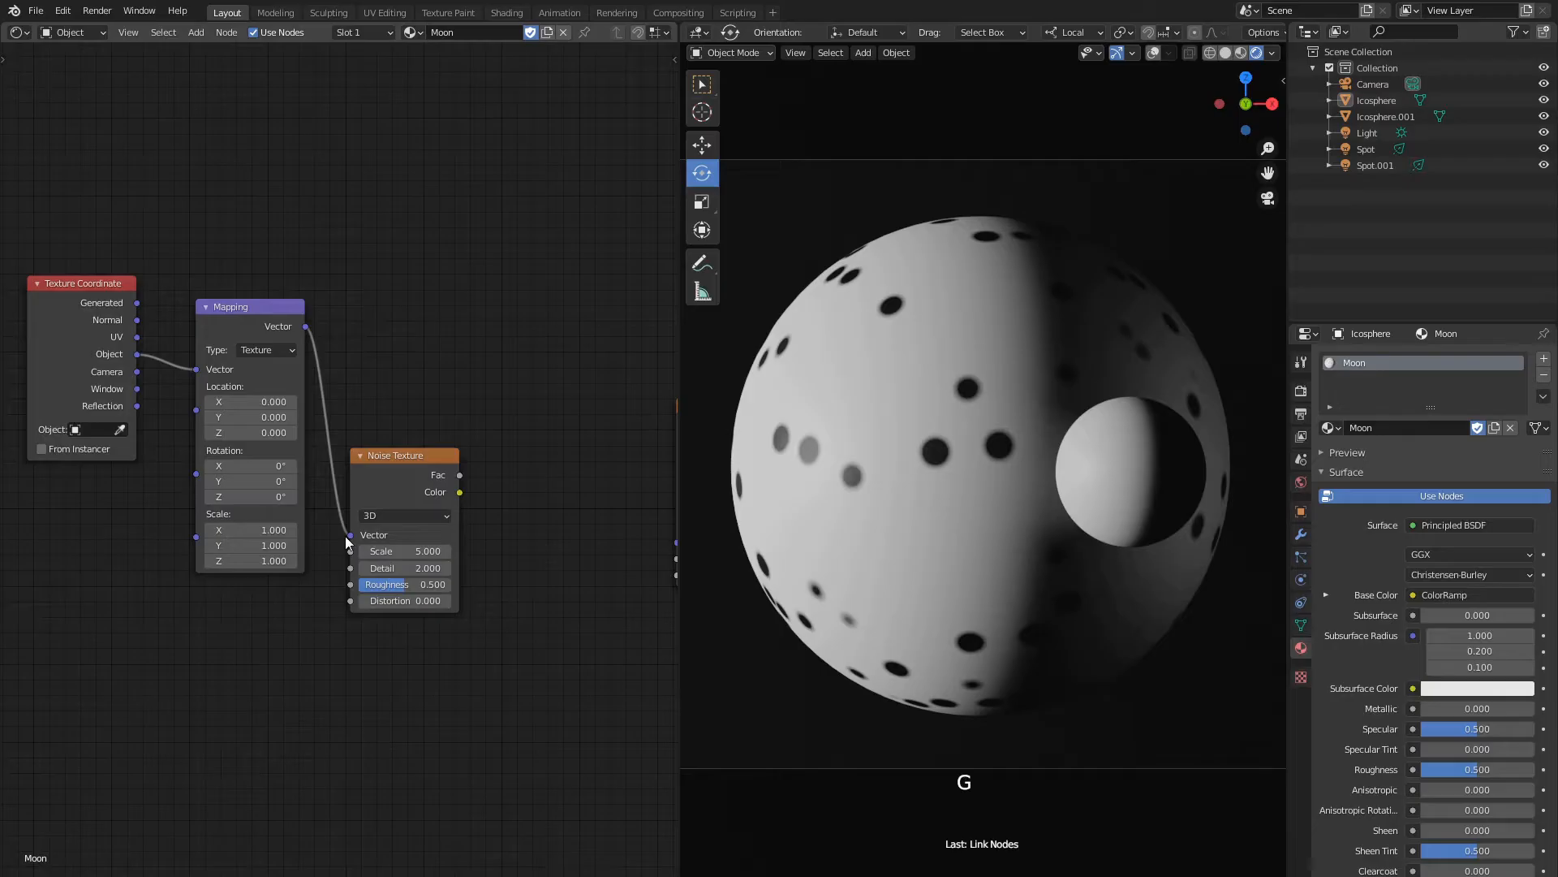
# Set the Noise Texture's scale to 6.8 and its detail to 4.7.
pyautogui.click(406, 551)
pyautogui.write('6.8')
pyautogui.press('Return')
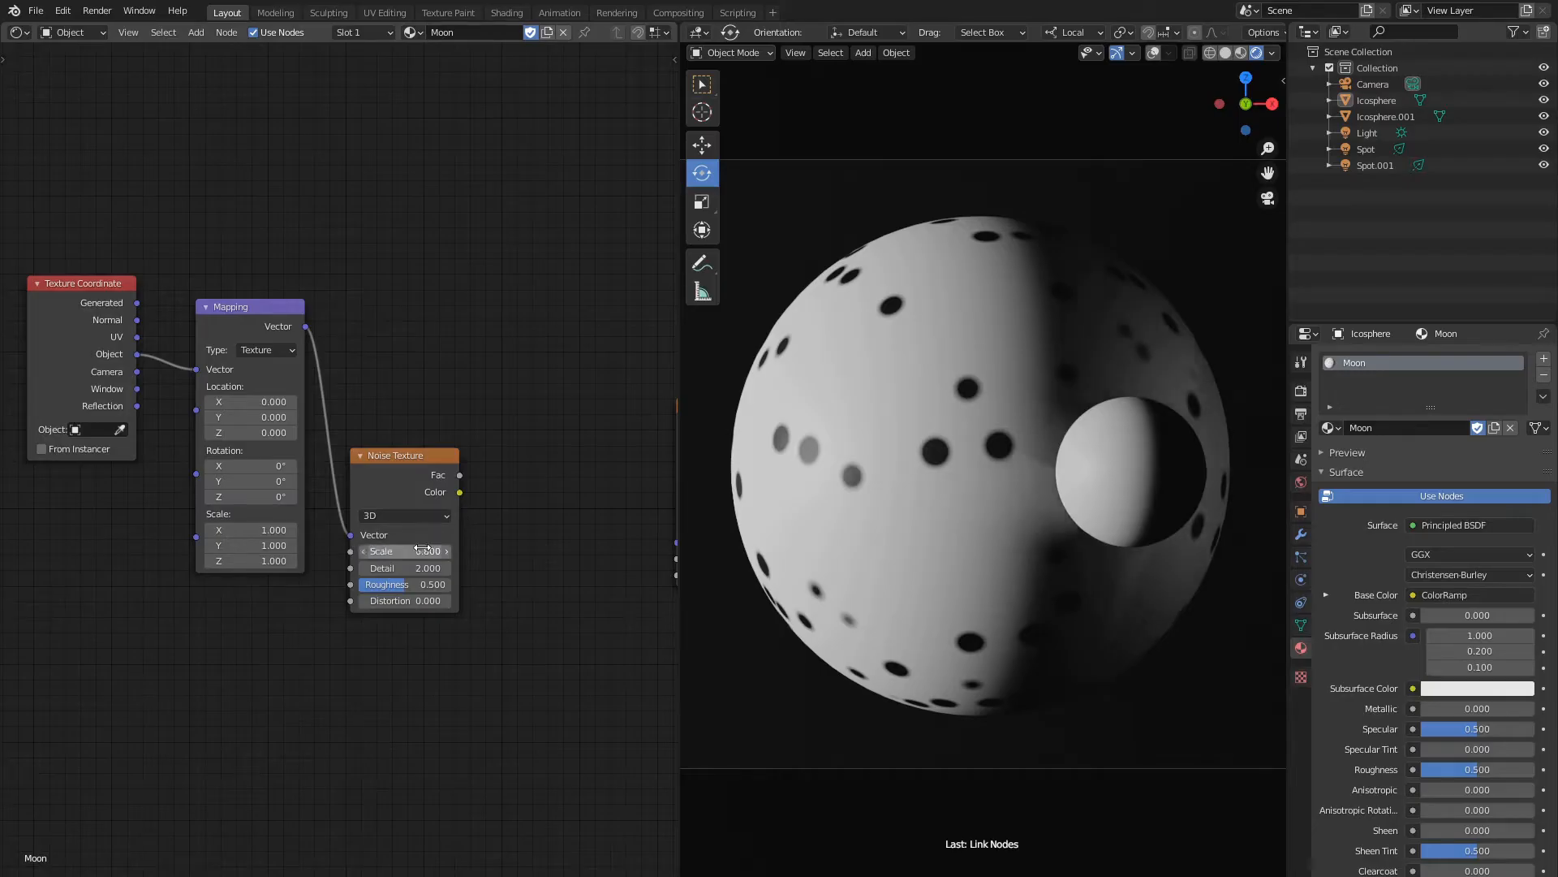
pyautogui.click(432, 565)
pyautogui.write('4.7')
pyautogui.press('Return')
# Add a Mix color node with the Mapping's Vector in Color1 and the Noise Texture's Color in Color2.
pyautogui.moveTo(360, 284); pyautogui.dragTo(314, 296, button='middle')
pyautogui.hotkey('shift', 'a')
pyautogui.moveTo(314, 296)
pyautogui.click(397, 402)
pyautogui.click(393, 272)
pyautogui.moveTo(259, 342); pyautogui.dragTo(387, 377)
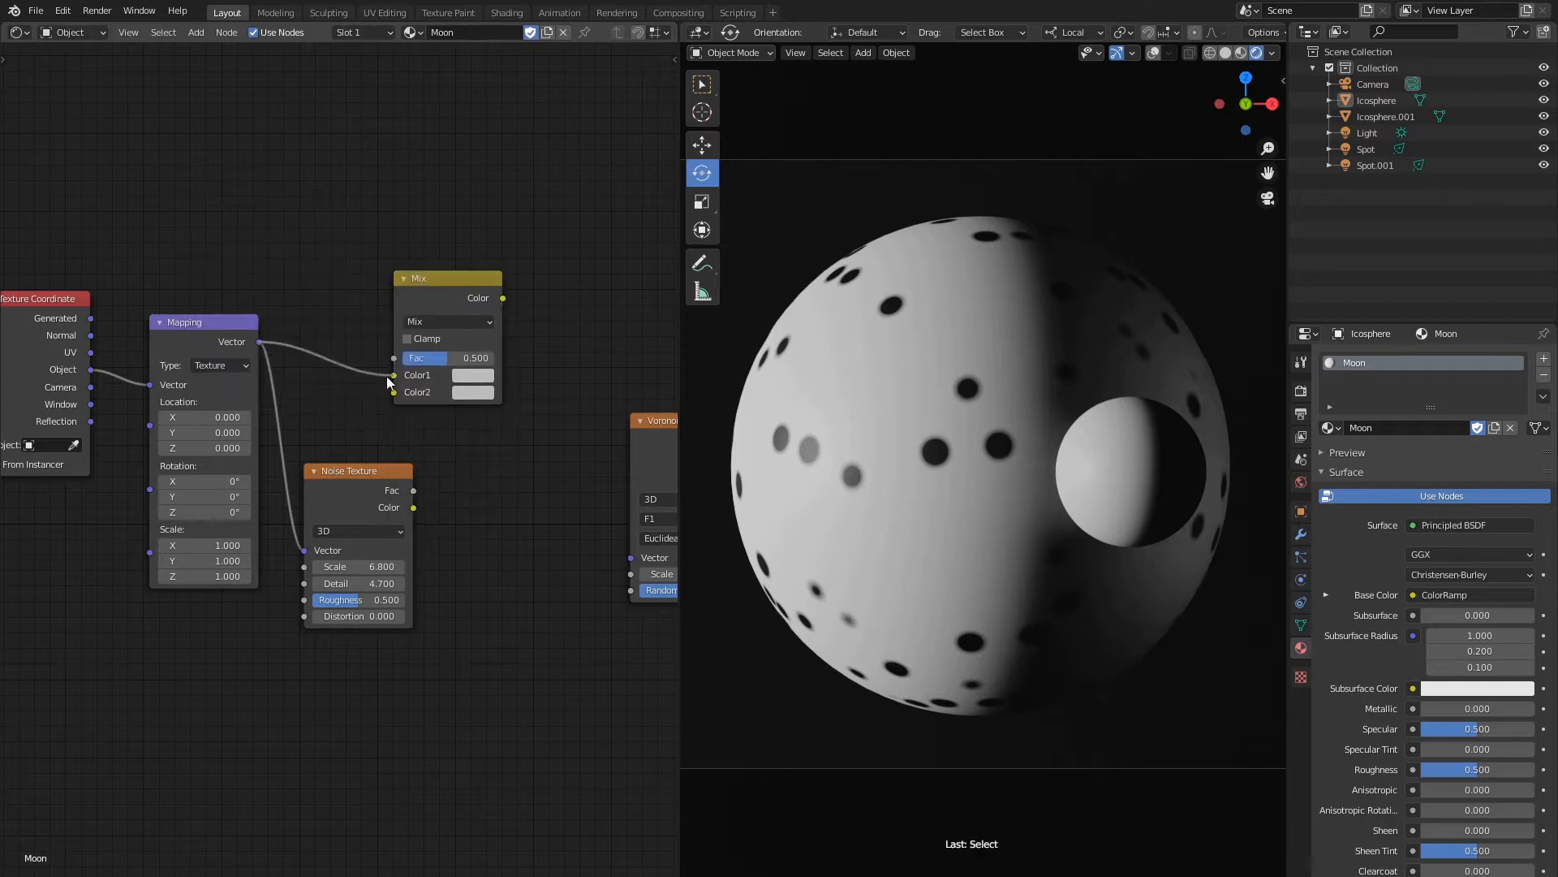
pyautogui.press('g')
pyautogui.click(437, 380)
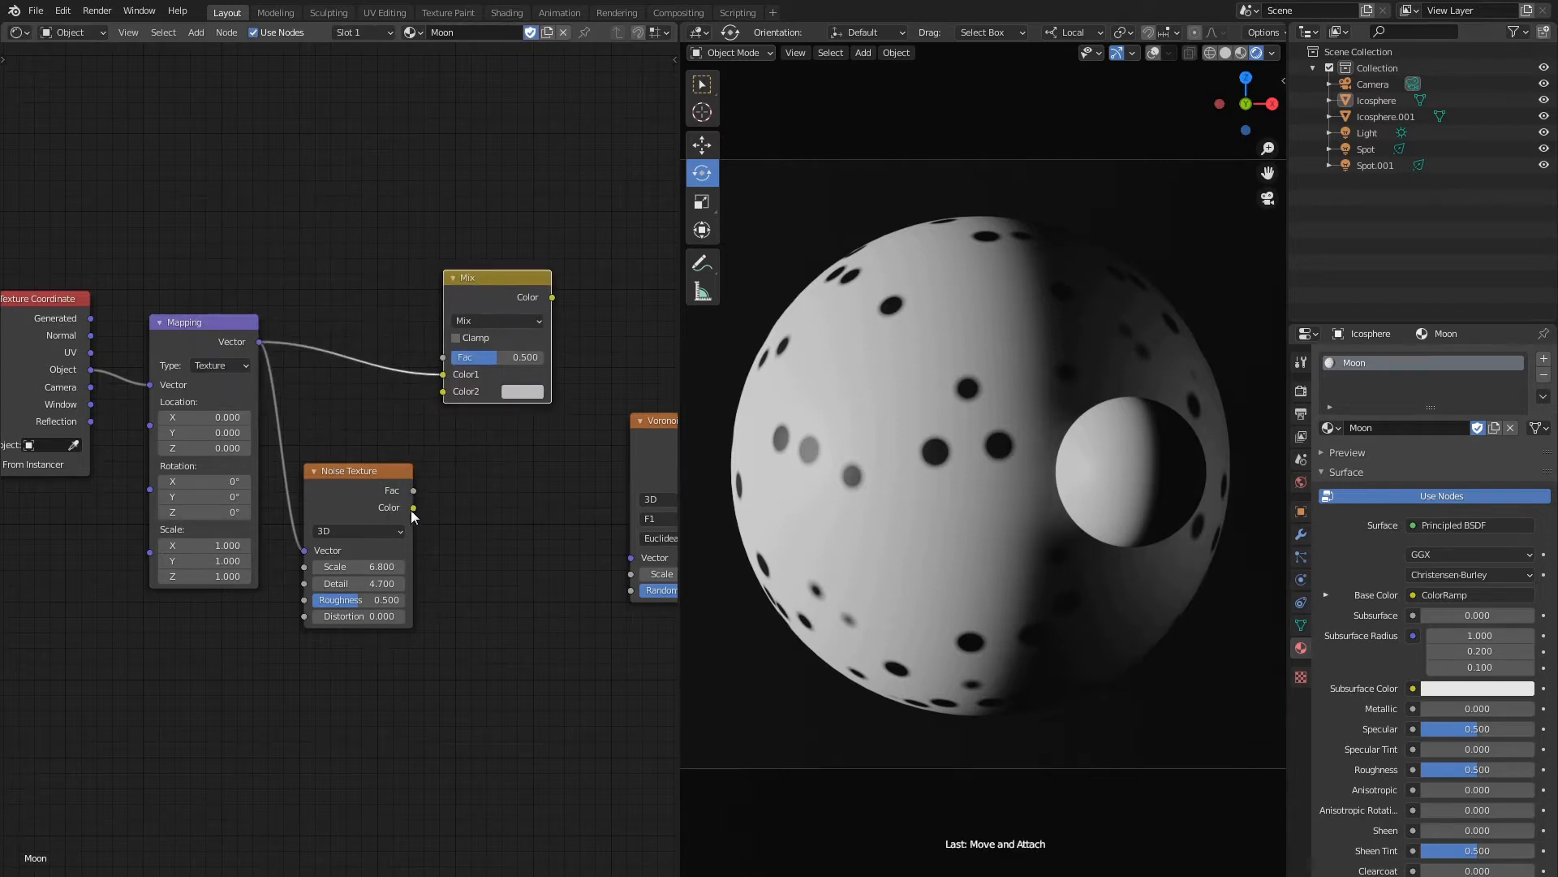
pyautogui.moveTo(412, 509); pyautogui.dragTo(443, 392)
# Reposition the coordinate and noise nodes and link the Mix node's Color output to the Voronoi Texture's Vector.
pyautogui.scroll(-9, 430, 414)
pyautogui.keyDown('shift'); pyautogui.click(280, 410); pyautogui.keyUp('shift')
pyautogui.keyDown('shift'); pyautogui.click(207, 442); pyautogui.keyUp('shift')
pyautogui.press('g')
pyautogui.click(454, 422)
pyautogui.scroll(7, 455, 406)
pyautogui.moveTo(401, 335); pyautogui.dragTo(575, 543)
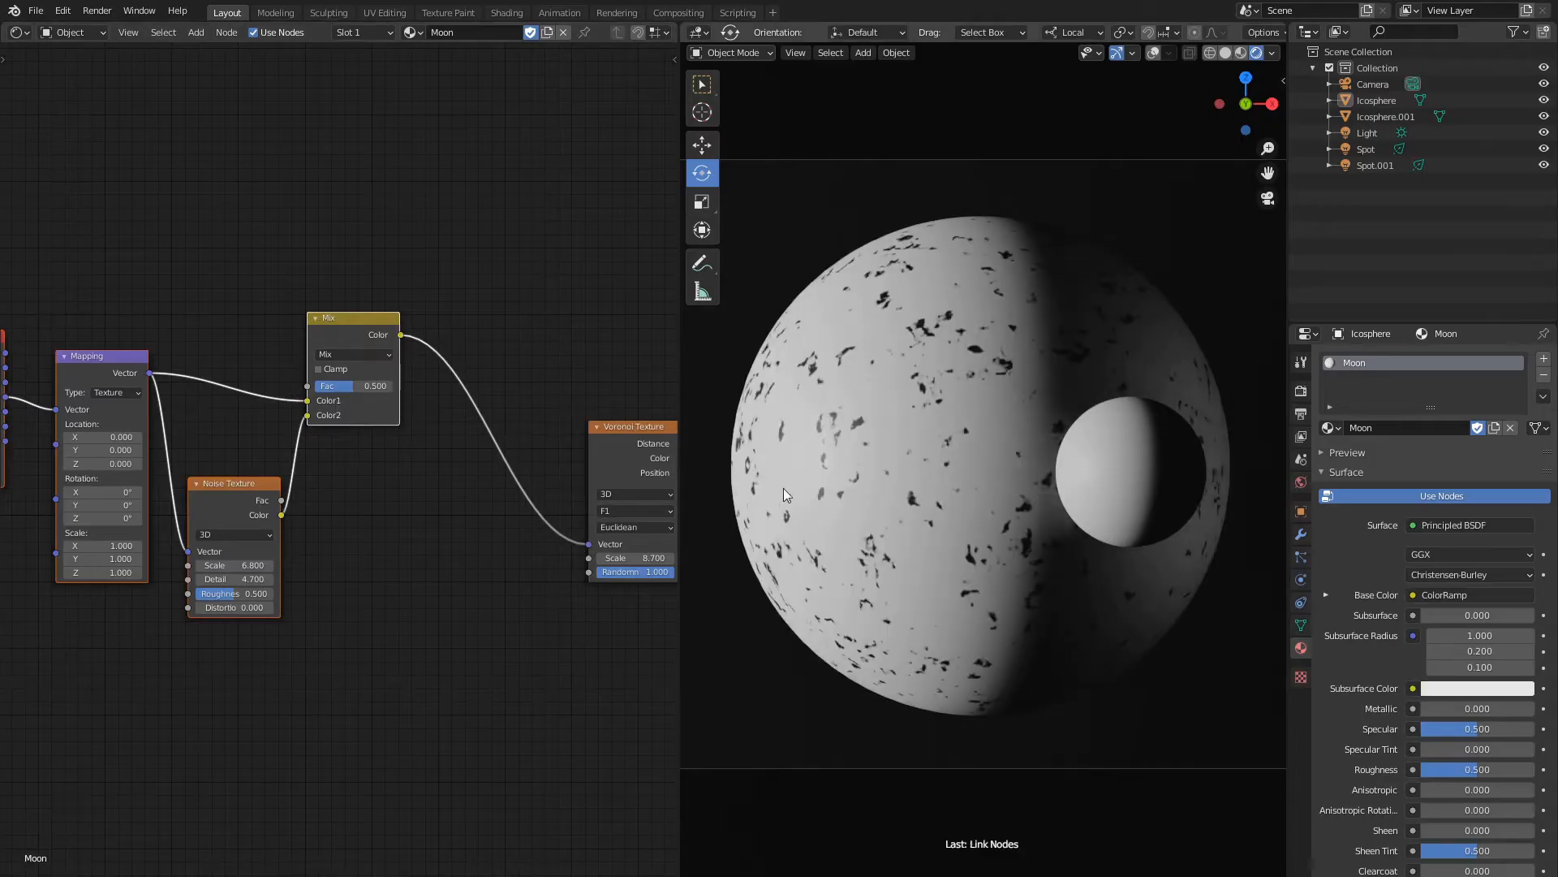
# Set the Mix node's factor to 0.05 and the Noise Texture's distortion to 2.49.
pyautogui.scroll(2, 783, 489)
pyautogui.scroll(2, 337, 446)
pyautogui.moveTo(358, 370); pyautogui.dragTo(353, 365)
pyautogui.scroll(8, 959, 485)
pyautogui.moveTo(341, 612); pyautogui.dragTo(392, 547, button='middle')
pyautogui.moveTo(258, 581); pyautogui.dragTo(308, 581)
pyautogui.write('2.4')
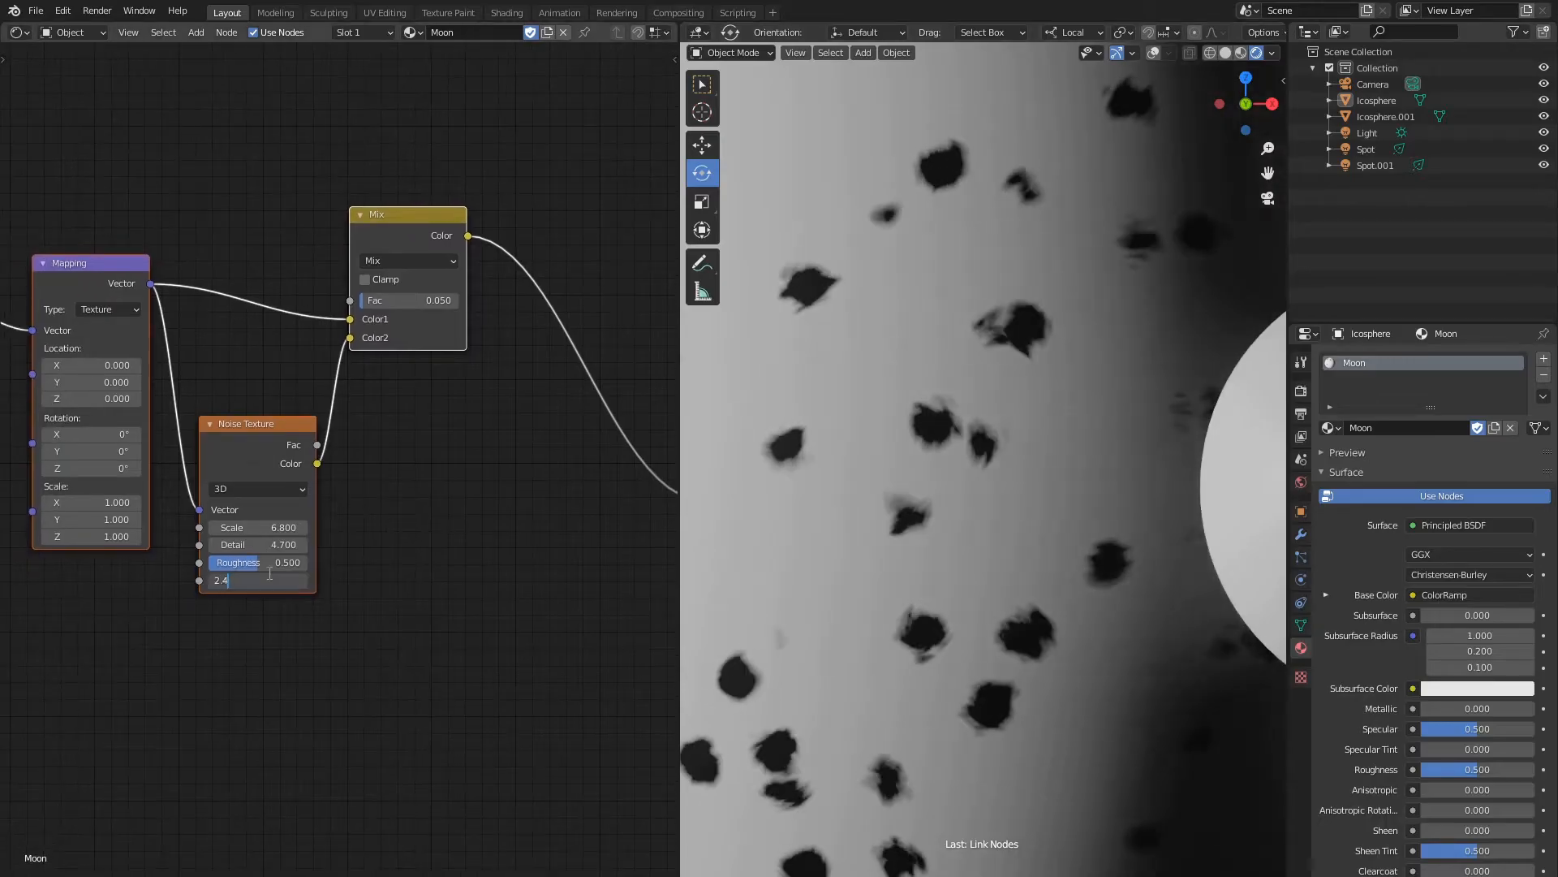
pyautogui.write('9')
pyautogui.press('Return')
# Duplicate the Mix node with its input links below the original and shift the Noise Texture clear of the copy.
pyautogui.scroll(-3, 435, 466)
pyautogui.scroll(-4, 747, 430)
pyautogui.click(390, 268)
pyautogui.press('g')
pyautogui.click(401, 229)
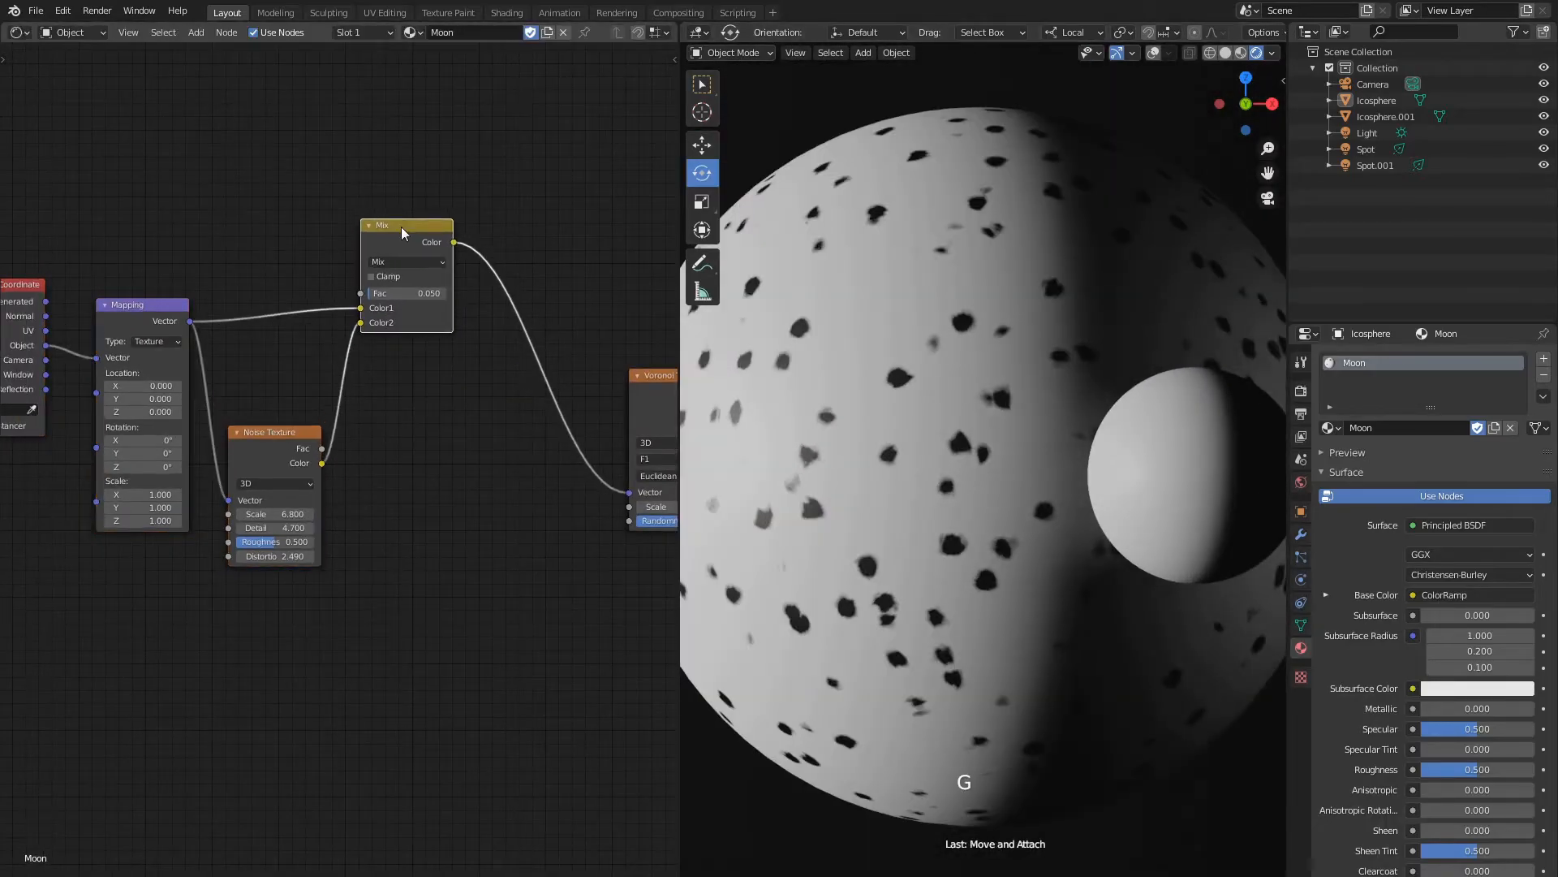
pyautogui.hotkey('shift', 'd')
pyautogui.click(415, 368)
pyautogui.click(288, 432)
pyautogui.press('g')
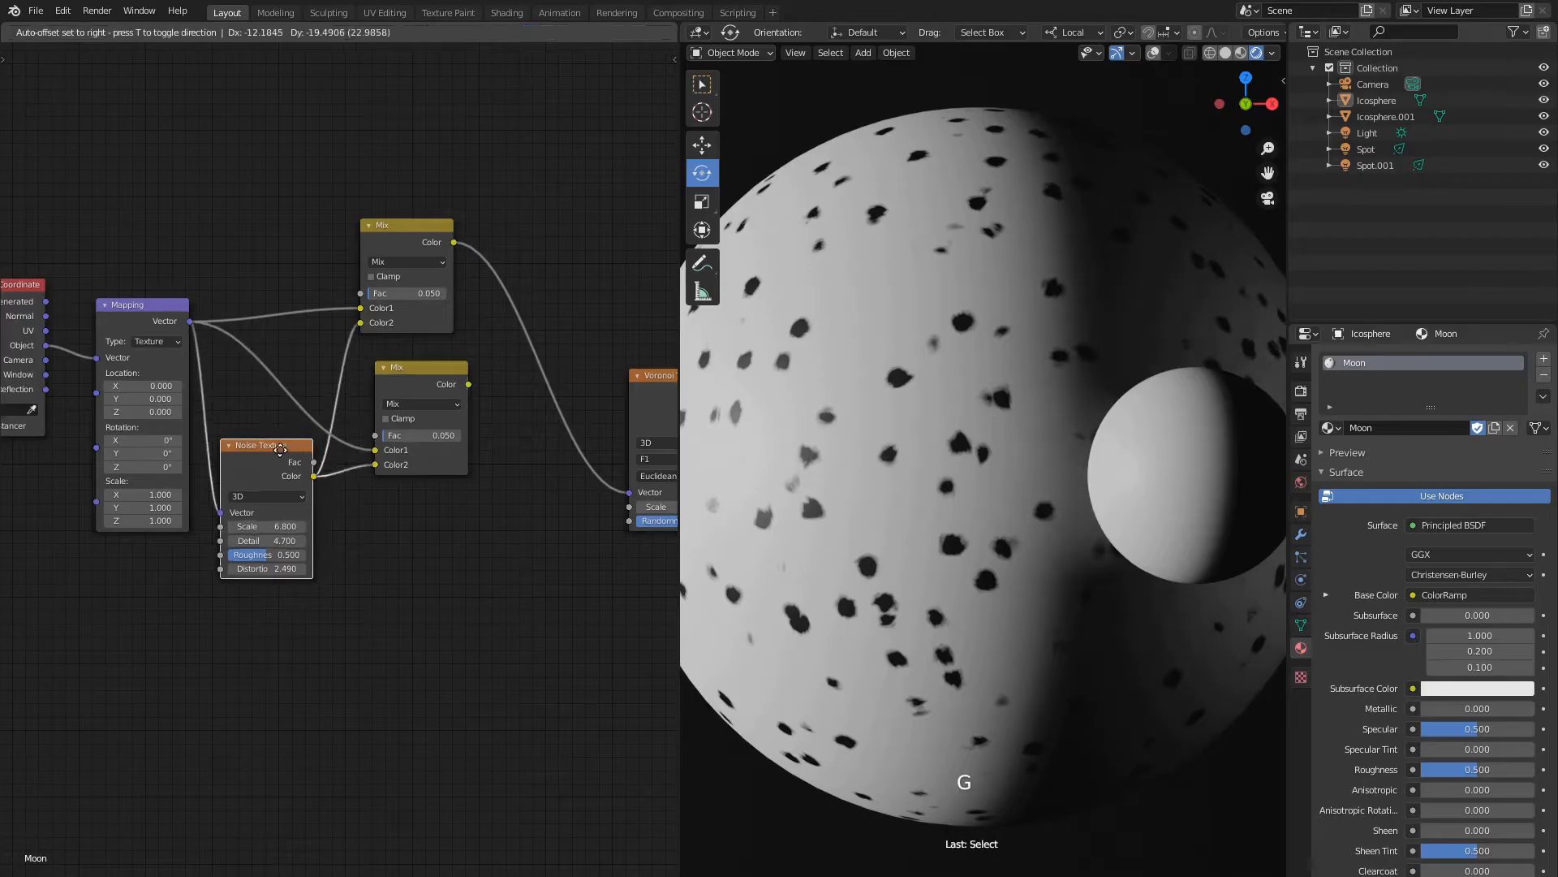
pyautogui.click(276, 452)
# Set the second Mix node's factor to 0.025 and link its Color output to the Voronoi Texture's Vector.
pyautogui.write('0.025')
pyautogui.press('Return')
pyautogui.scroll(-2, 470, 415)
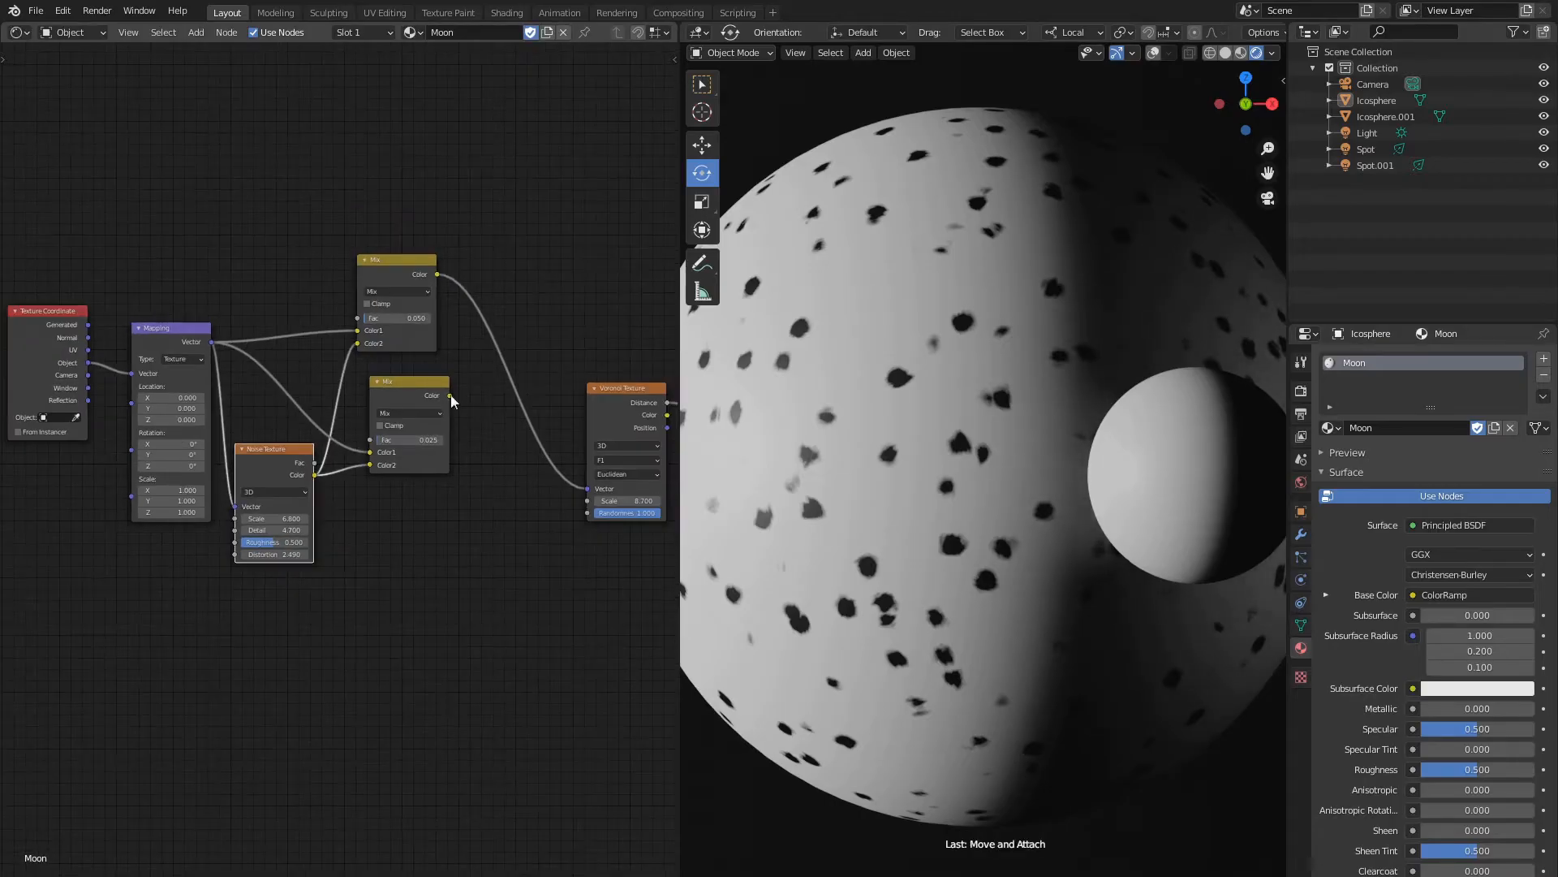
pyautogui.moveTo(451, 396); pyautogui.dragTo(586, 487)
# Rearrange the Texture Coordinate, Mapping and Noise Texture nodes into a compact group beside the two Mix nodes.
pyautogui.scroll(-6, 454, 479)
pyautogui.moveTo(356, 471); pyautogui.dragTo(450, 470, button='middle')
pyautogui.click(408, 453)
pyautogui.press('g')
pyautogui.scroll(4, 410, 422)
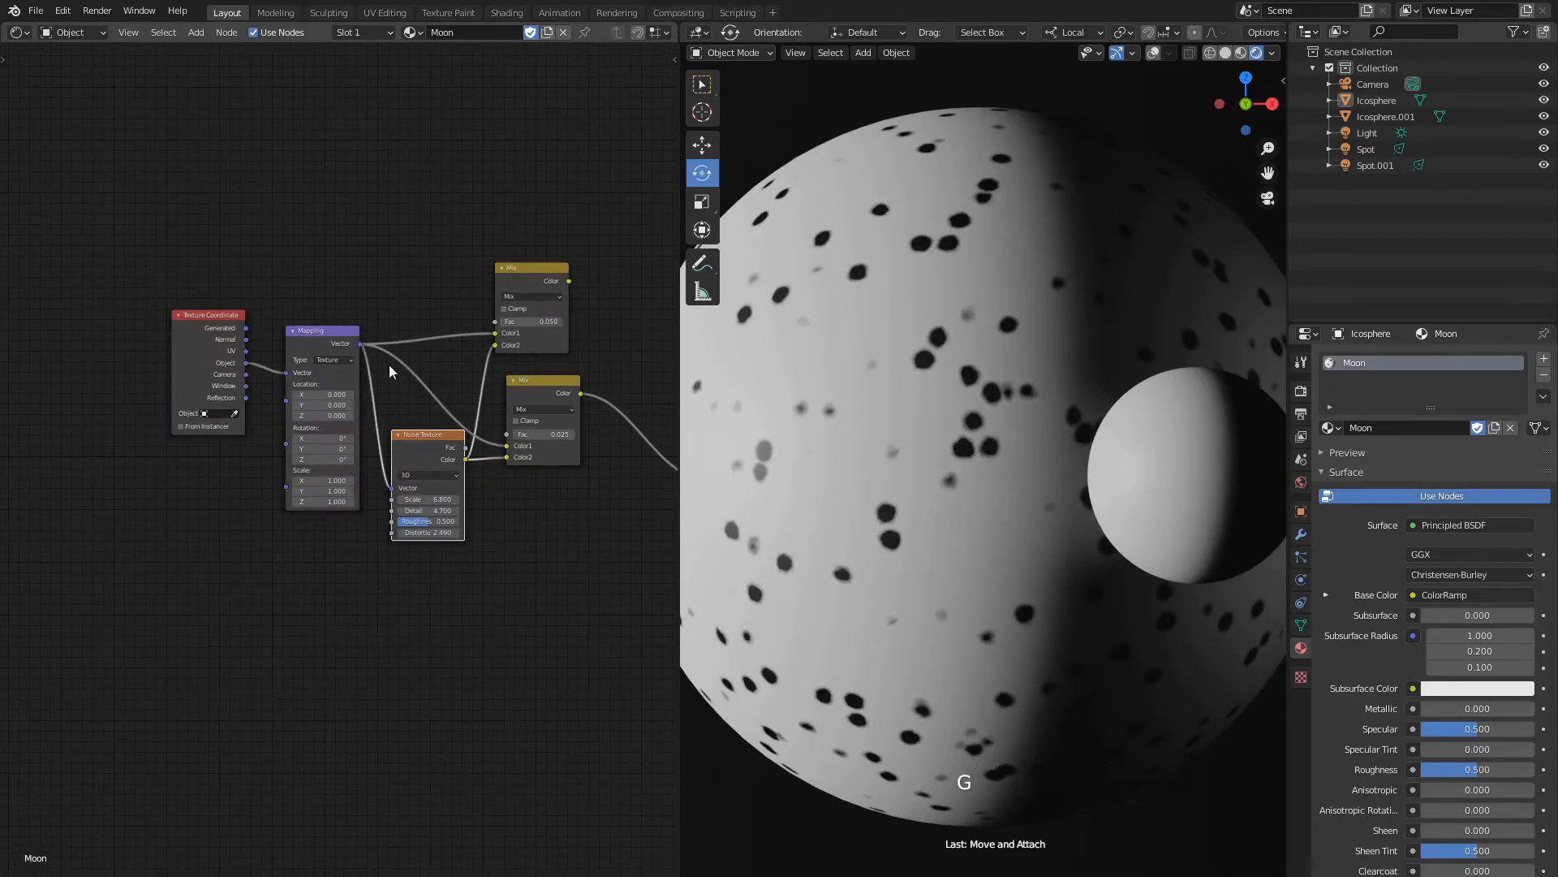
pyautogui.click(241, 313)
pyautogui.press('g')
pyautogui.scroll(-4, 272, 285)
pyautogui.click(310, 368)
pyautogui.keyDown('shift'); pyautogui.click(260, 344); pyautogui.keyUp('shift')
pyautogui.keyDown('shift'); pyautogui.click(402, 448); pyautogui.keyUp('shift')
pyautogui.press('g')
pyautogui.click(363, 434)
# Add a Frame and move the Texture Coordinate, Mapping, Noise Texture and both Mix nodes into it.
pyautogui.hotkey('shift', 'a')
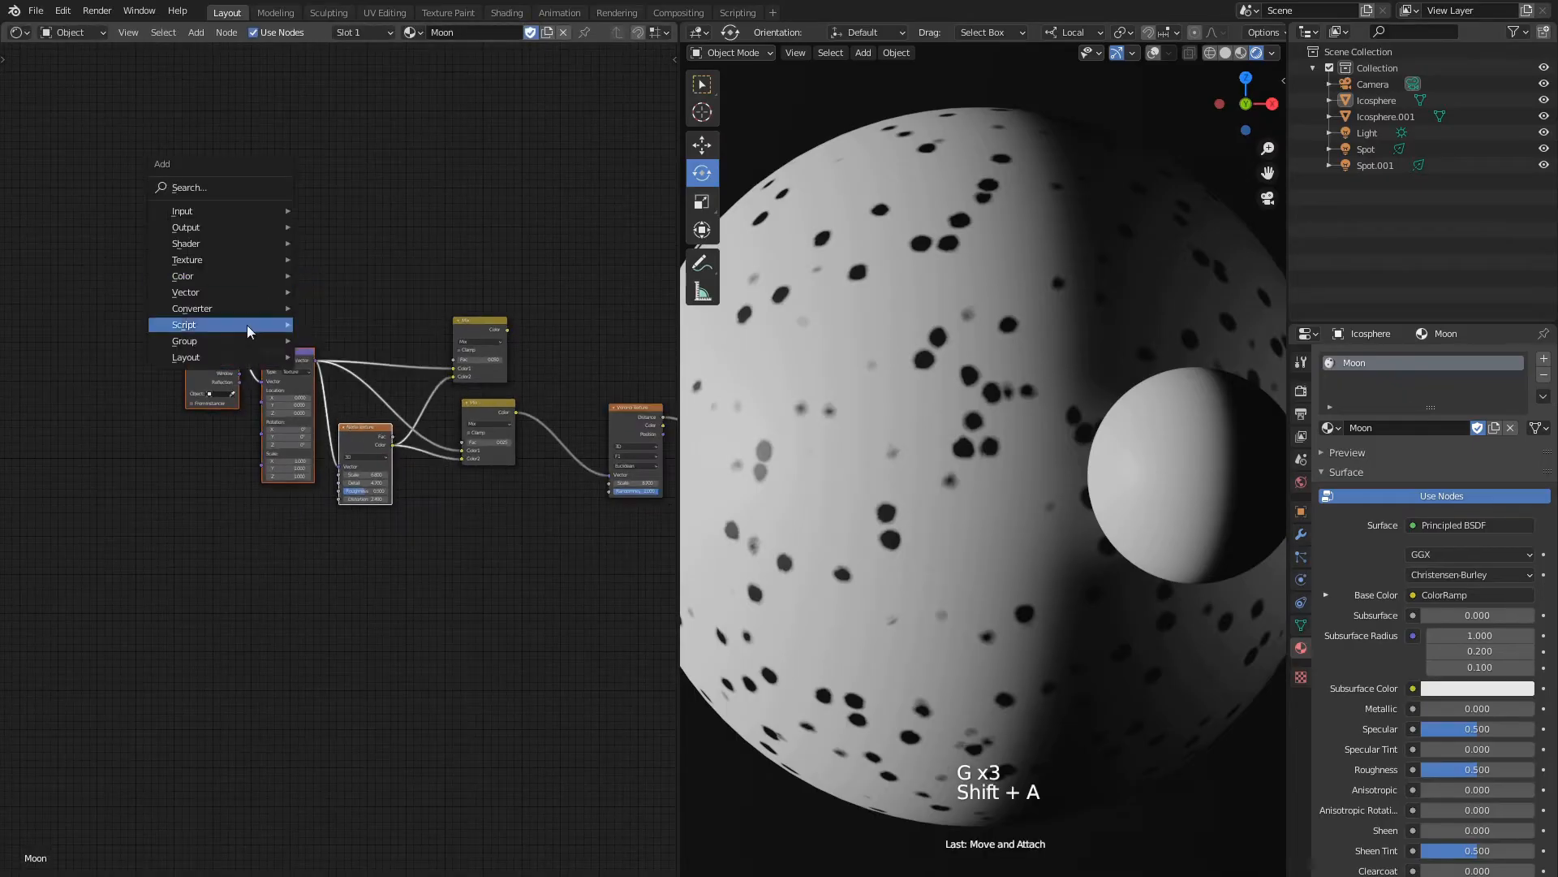
pyautogui.click(325, 358)
pyautogui.click(188, 219)
pyautogui.click(214, 326)
pyautogui.keyDown('shift'); pyautogui.click(359, 435); pyautogui.keyUp('shift')
pyautogui.keyDown('shift'); pyautogui.click(482, 410); pyautogui.keyUp('shift')
pyautogui.keyDown('shift'); pyautogui.click(476, 328); pyautogui.keyUp('shift')
pyautogui.press('g')
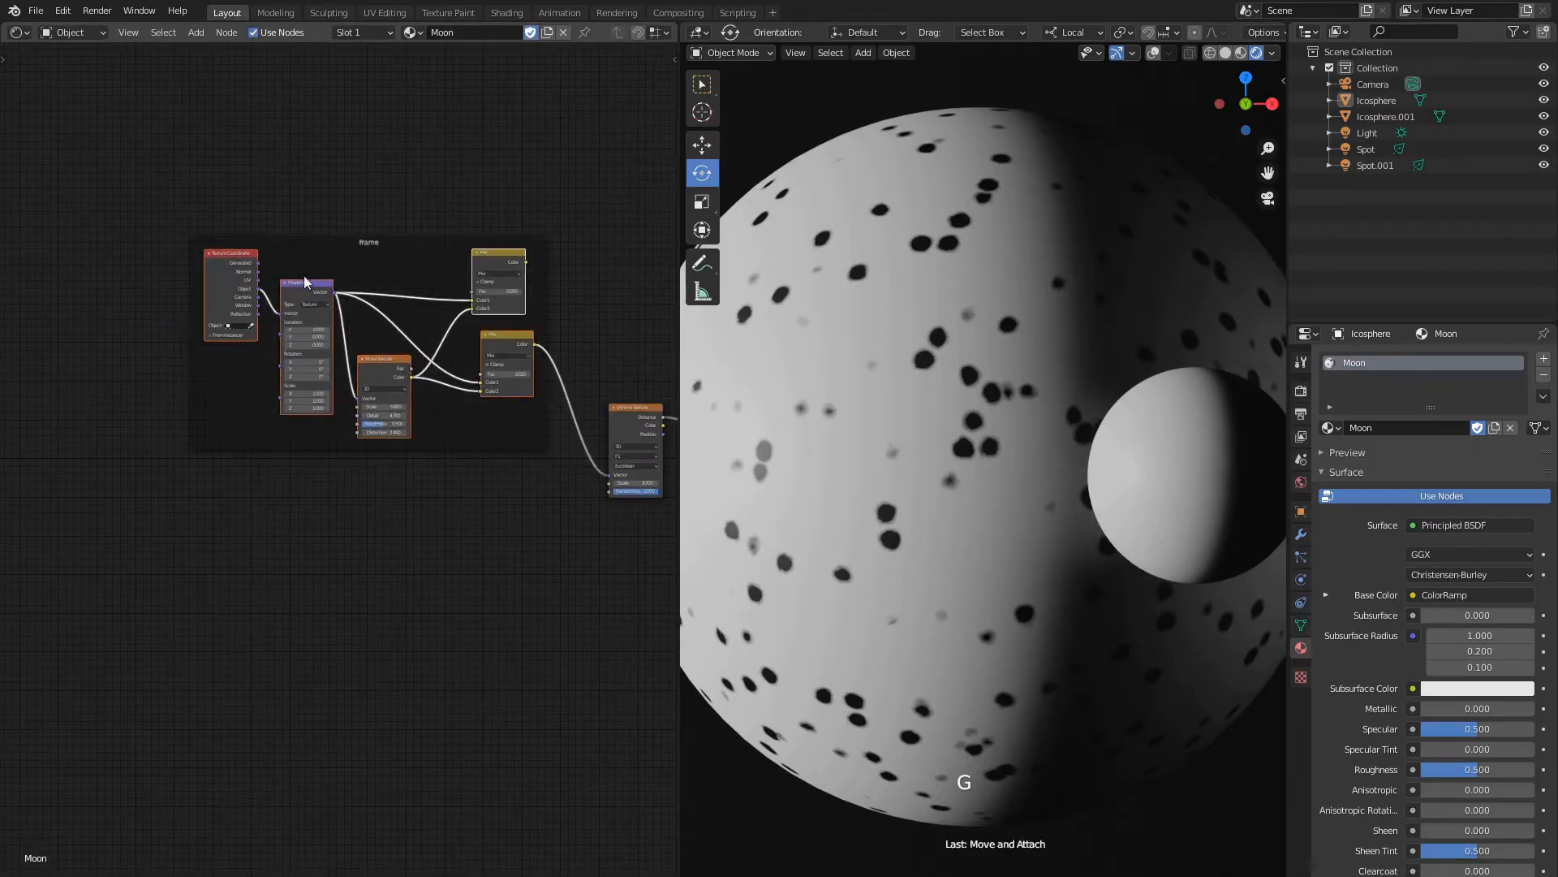
# Label the new frame "UV Noise" and save the file.
pyautogui.click(347, 242)
pyautogui.press('g')
pyautogui.scroll(5, 338, 318)
pyautogui.click(674, 60)
pyautogui.click(599, 94)
pyautogui.write('UV Noise')
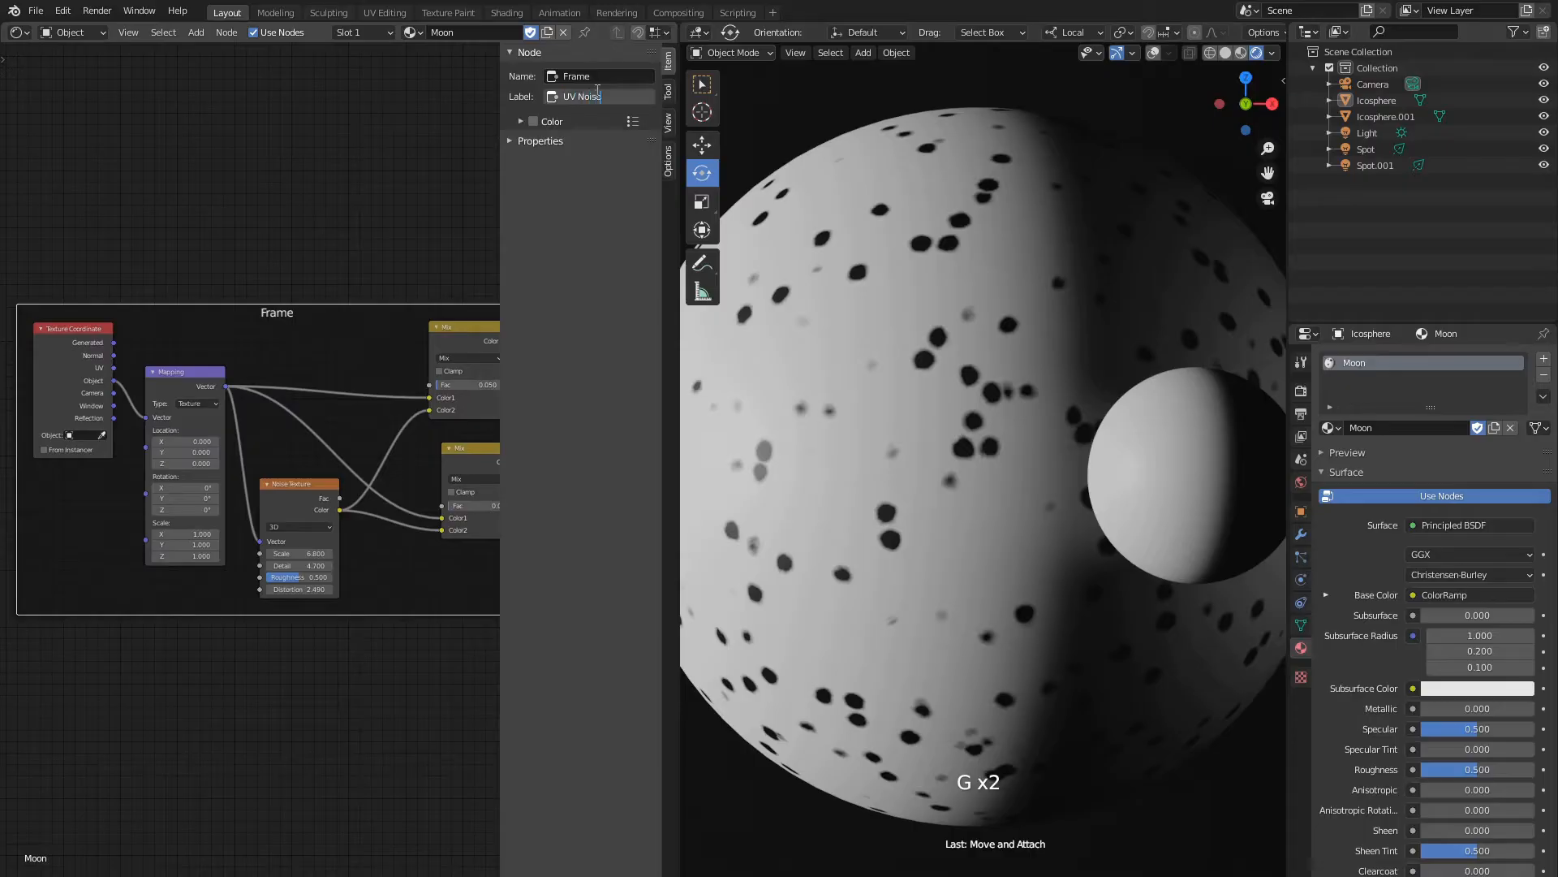
pyautogui.press('Return')
pyautogui.moveTo(500, 233); pyautogui.dragTo(667, 243)
pyautogui.scroll(-4, 450, 326)
pyautogui.moveTo(449, 326); pyautogui.dragTo(1, 344, button='middle')
pyautogui.hotkey('ctrl', 's')
# Move the ColorRamp, Principled BSDF and Material Output nodes farther away from the Voronoi Texture.
pyautogui.click(323, 367)
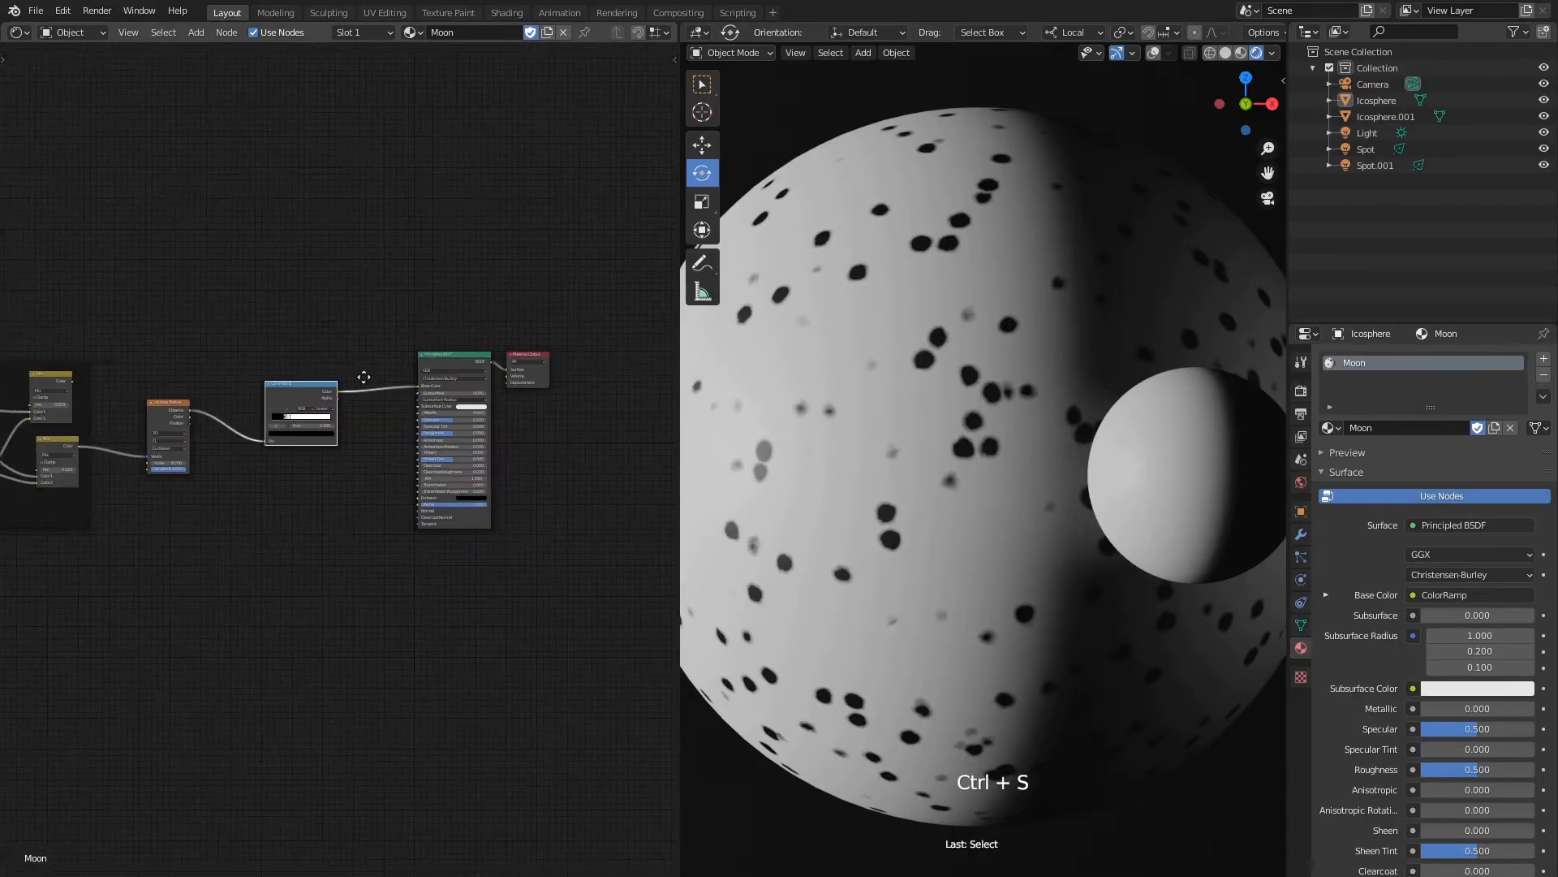
pyautogui.press('g')
pyautogui.click(417, 317)
pyautogui.keyDown('shift'); pyautogui.click(451, 331); pyautogui.keyUp('shift')
pyautogui.keyDown('shift'); pyautogui.click(562, 327); pyautogui.keyUp('shift')
pyautogui.press('g')
pyautogui.click(461, 325)
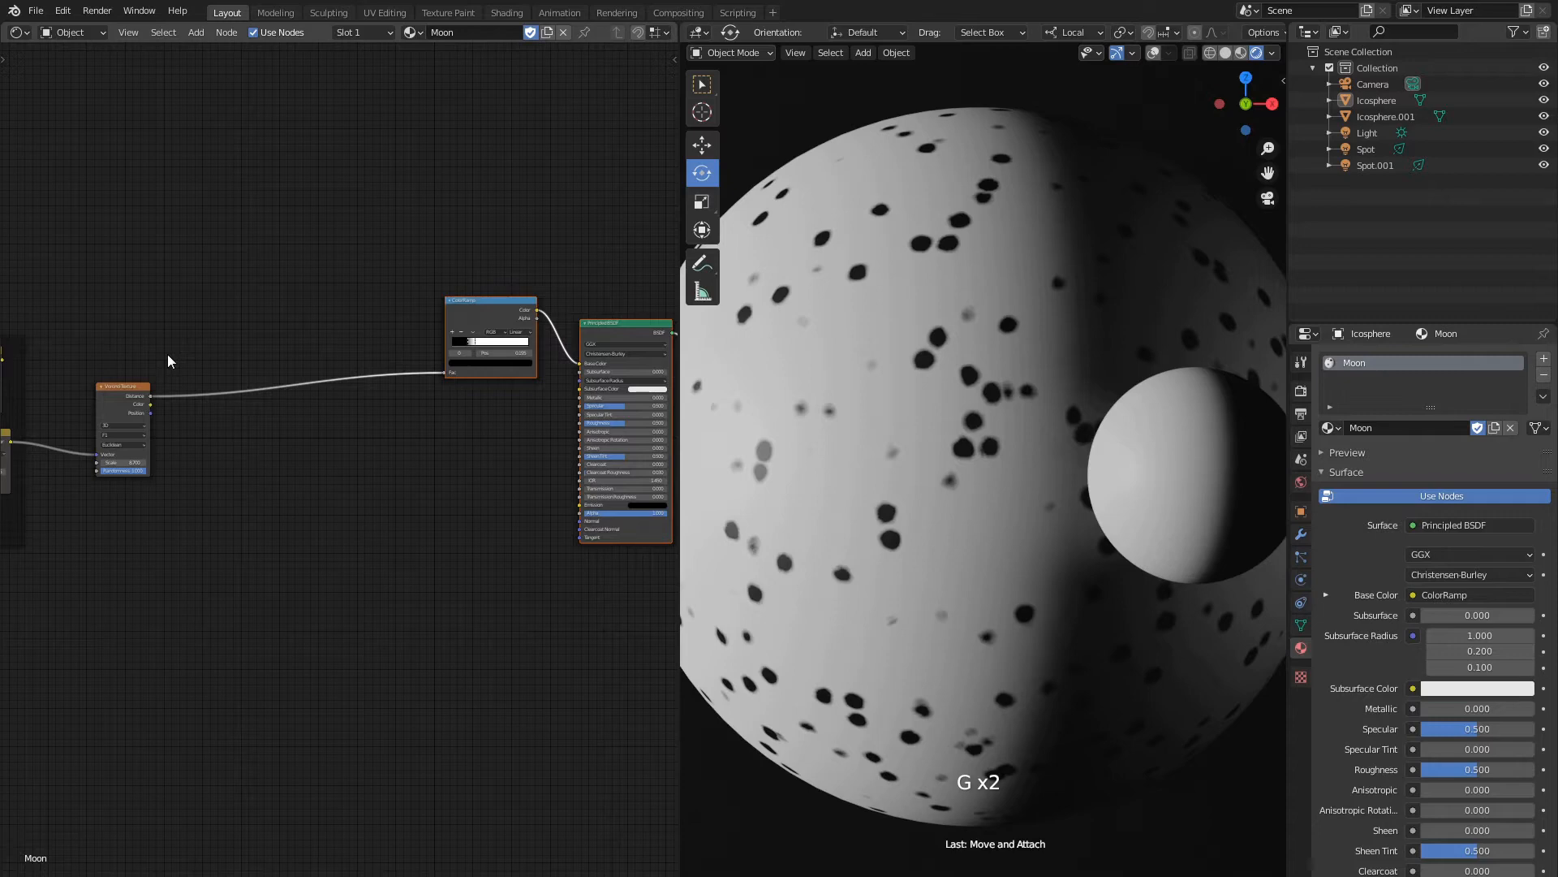
# Insert a Math node set to Multiply between the Voronoi Texture and ColorRamp, with the Voronoi Distance feeding both of its values.
pyautogui.scroll(3, 121, 328)
pyautogui.hotkey('shift', 'a')
pyautogui.moveTo(163, 241)
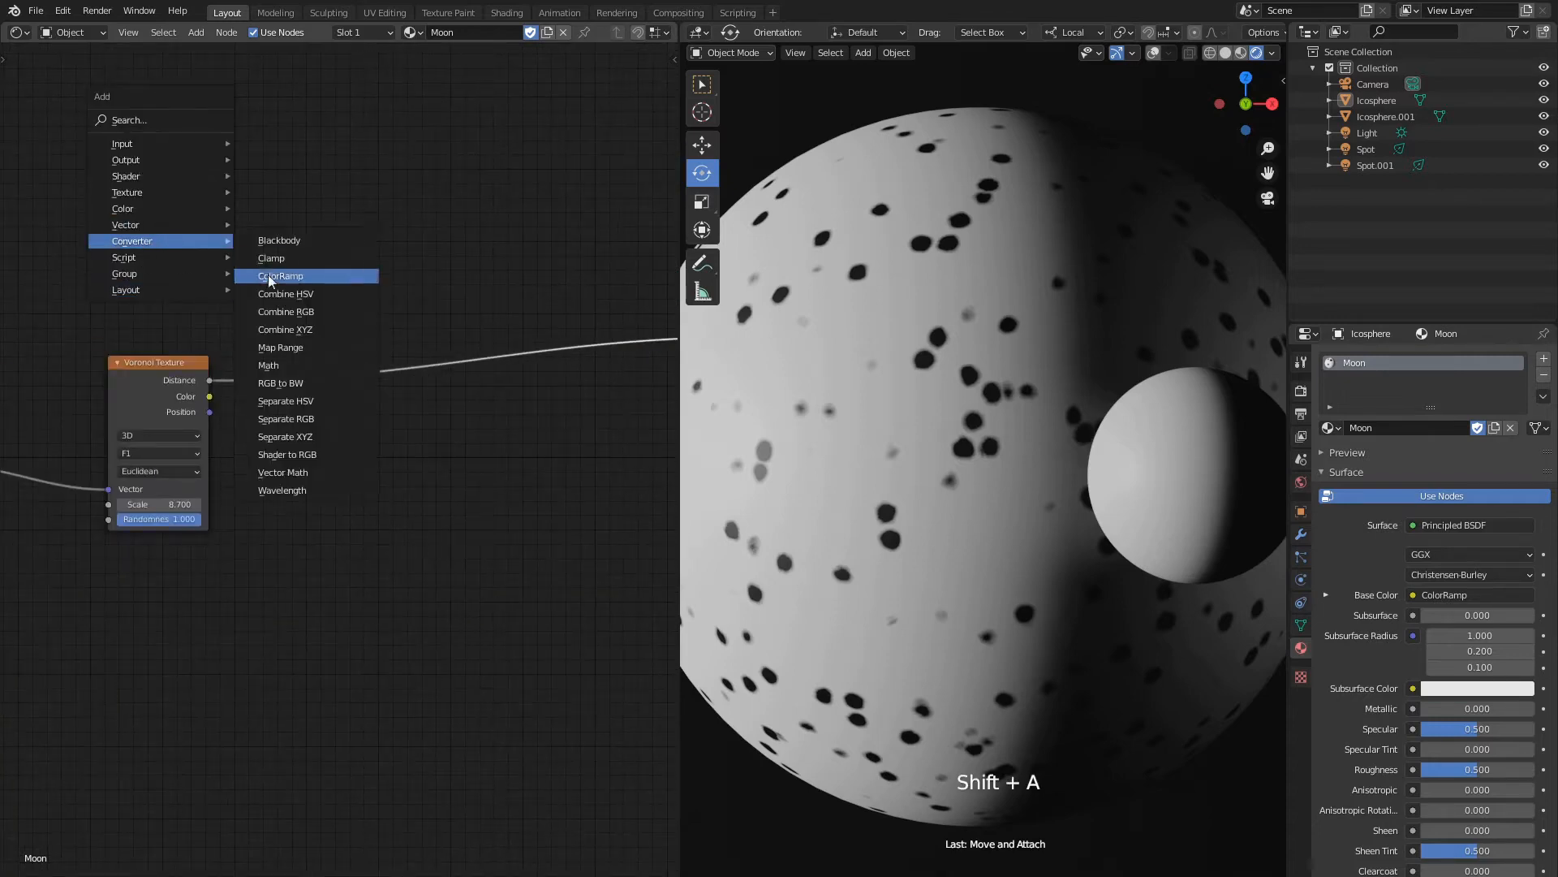
pyautogui.click(268, 365)
pyautogui.click(344, 362)
pyautogui.click(344, 363)
pyautogui.click(373, 442)
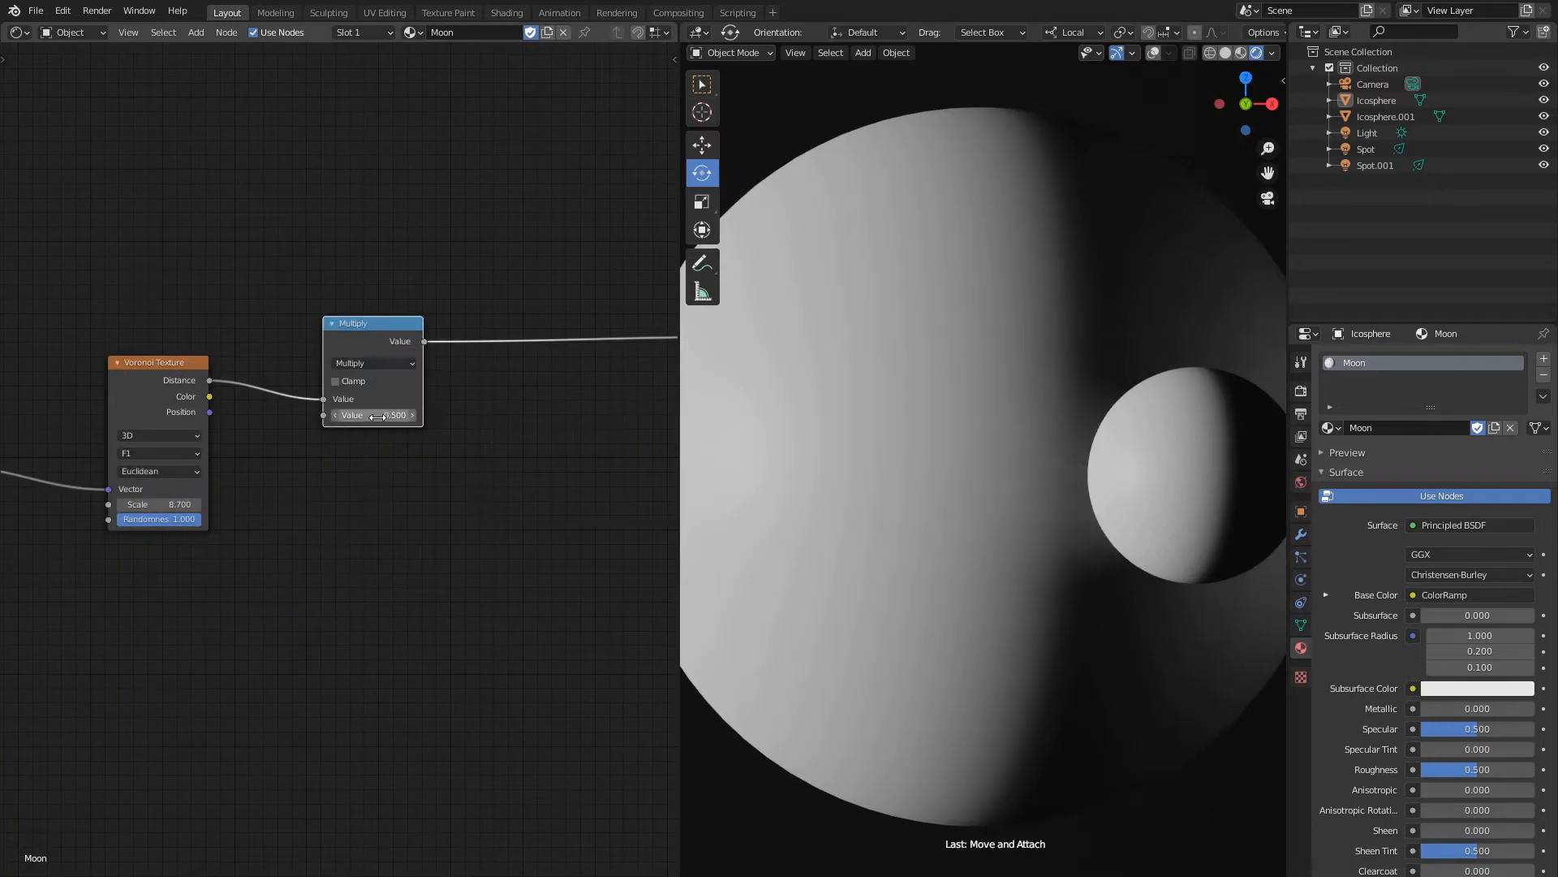
pyautogui.moveTo(213, 382); pyautogui.dragTo(322, 415)
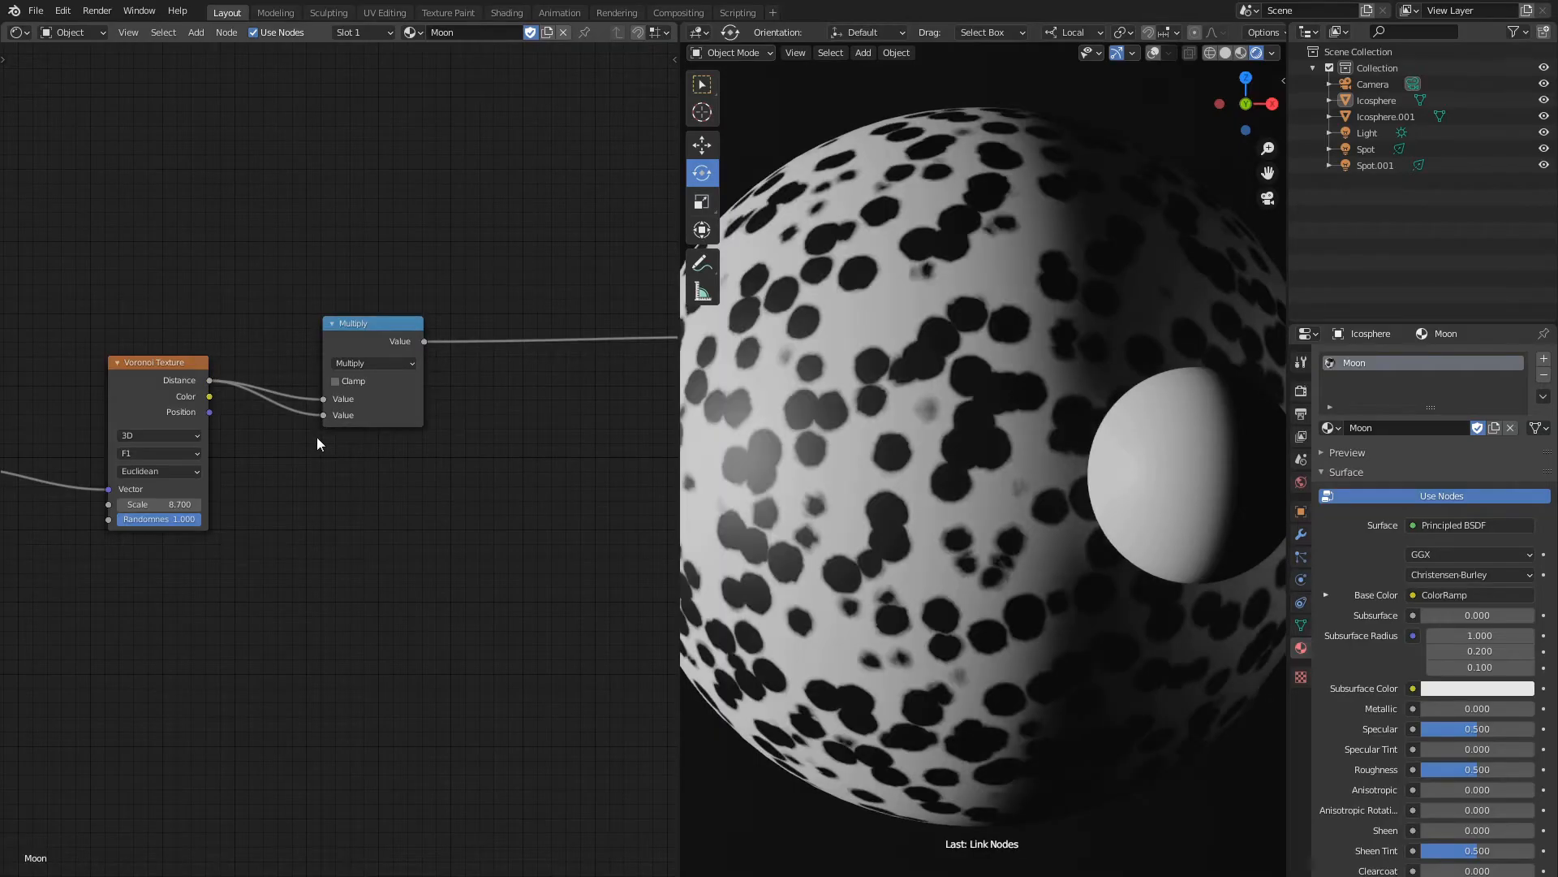
pyautogui.moveTo(466, 423)
pyautogui.mouseDown(button='middle')
pyautogui.moveTo(263, 439)
pyautogui.moveTo(459, 426)
pyautogui.mouseUp(button='middle')
pyautogui.moveTo(315, 417)
pyautogui.mouseDown()
pyautogui.moveTo(260, 402)
pyautogui.moveTo(331, 420)
pyautogui.mouseUp()
pyautogui.moveTo(329, 420); pyautogui.dragTo(416, 413, button='middle')
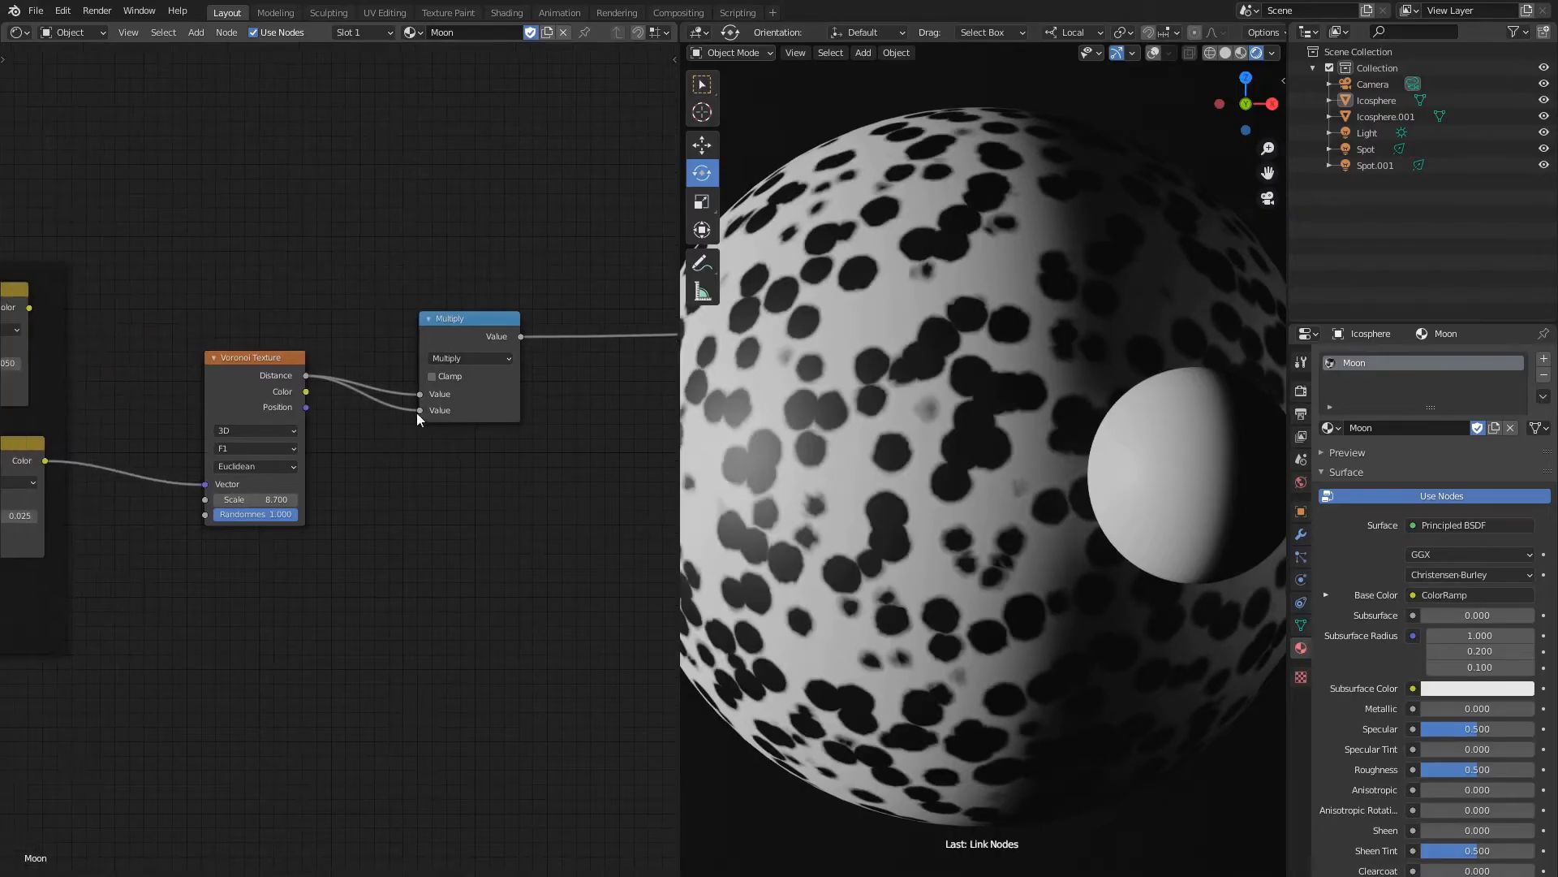
pyautogui.moveTo(418, 410)
pyautogui.mouseDown()
pyautogui.moveTo(370, 394)
pyautogui.moveTo(423, 411)
pyautogui.mouseUp()
# Reposition the Voronoi Texture and Multiply nodes so they sit closer together beside the UV Noise frame.
pyautogui.scroll(-4, 324, 485)
pyautogui.moveTo(323, 485); pyautogui.dragTo(353, 457, button='middle')
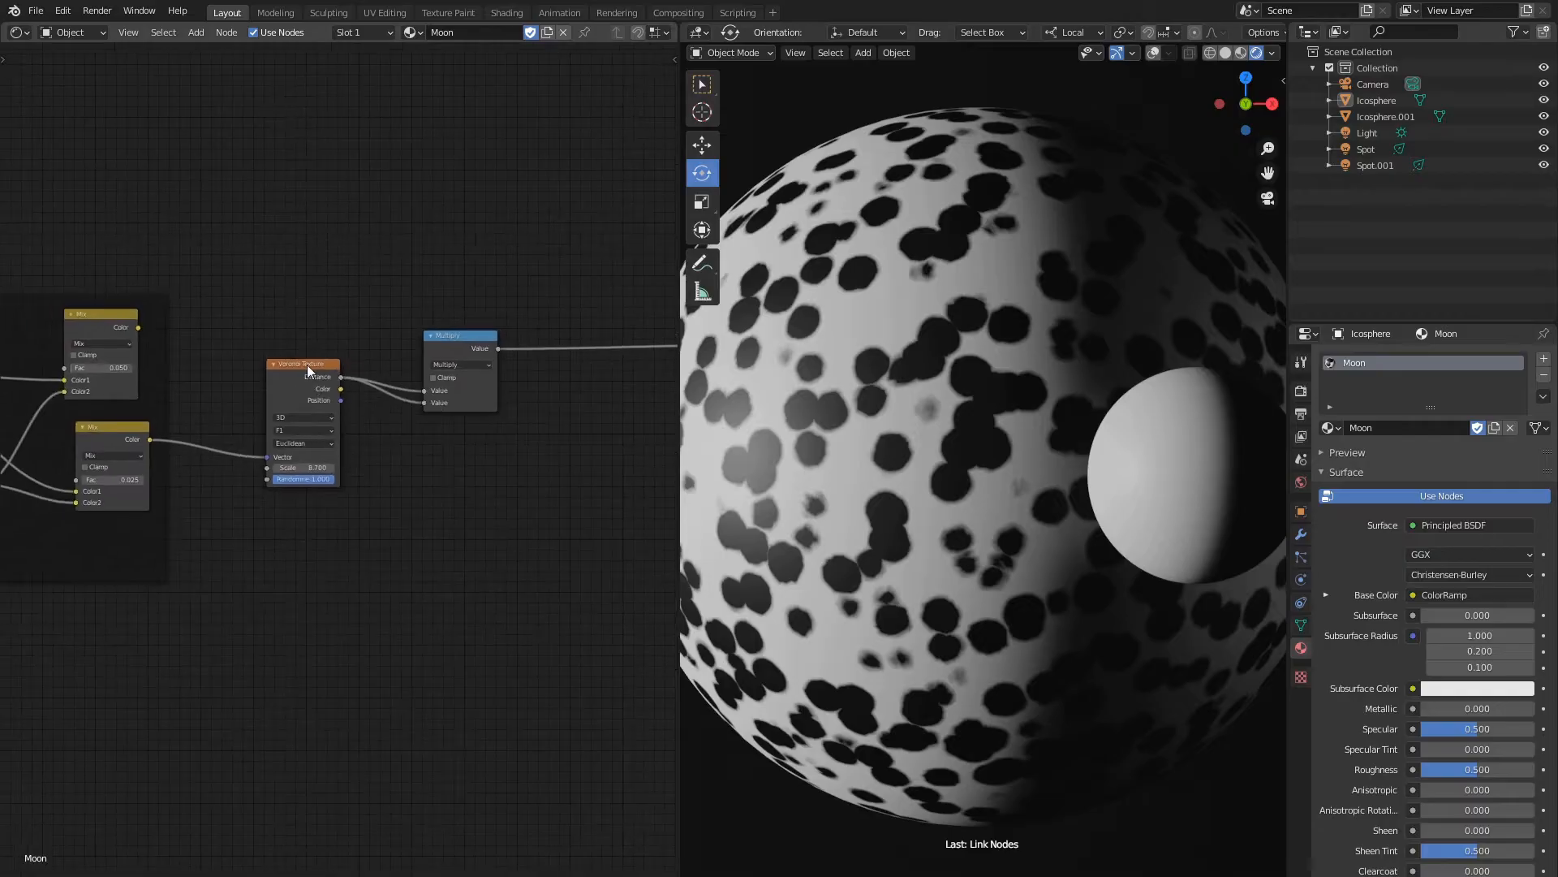
pyautogui.click(307, 364)
pyautogui.press('g')
pyautogui.click(328, 323)
pyautogui.click(441, 337)
pyautogui.press('g')
pyautogui.click(448, 332)
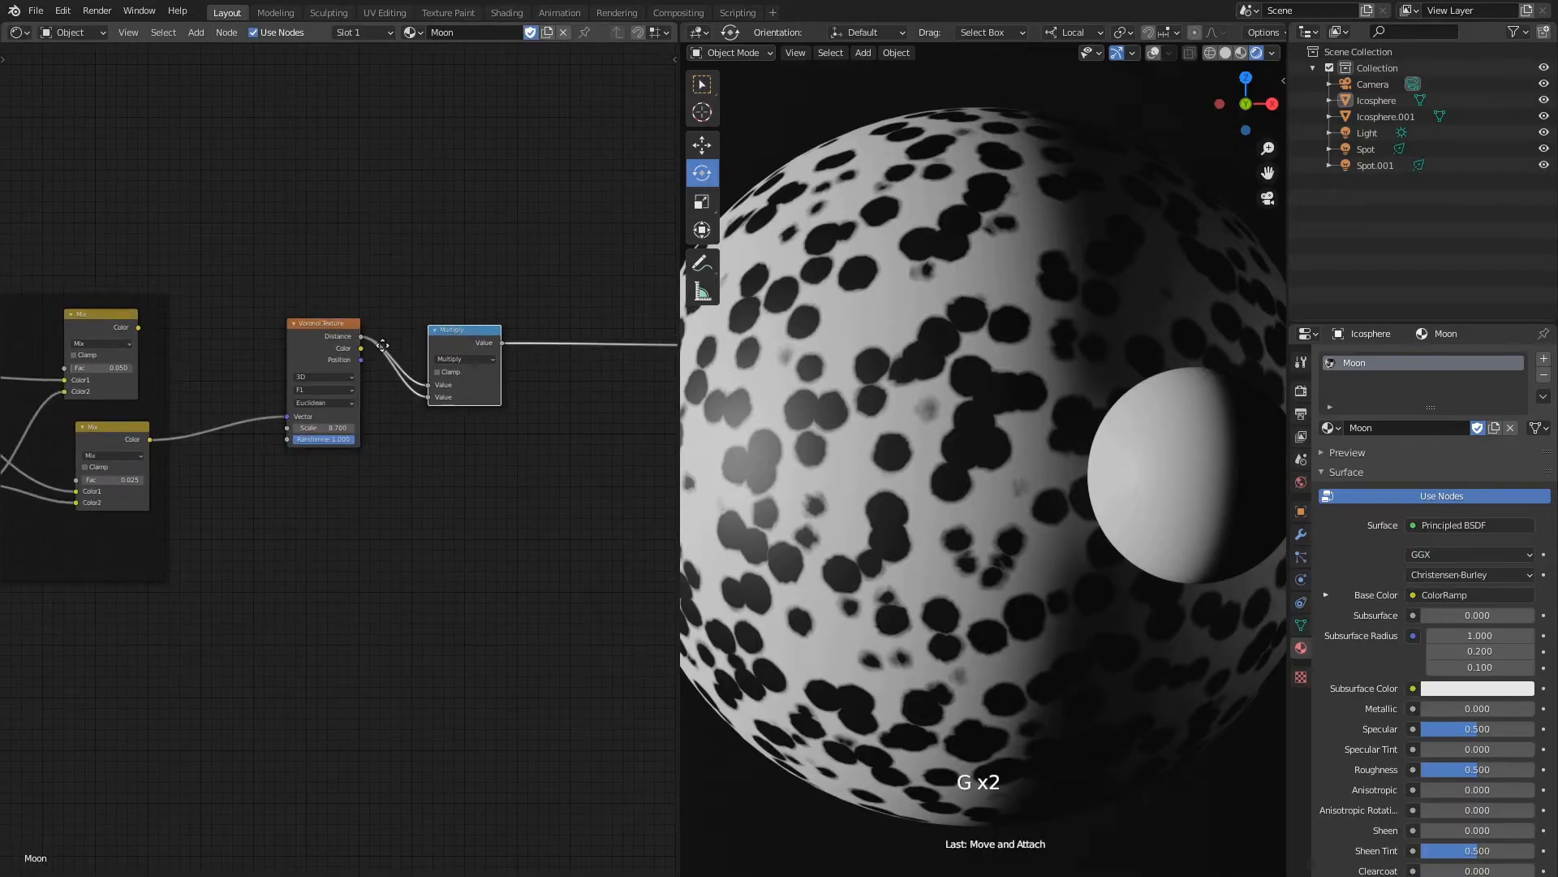
# Set the Voronoi Texture's scale to 2.
pyautogui.scroll(1, 336, 349)
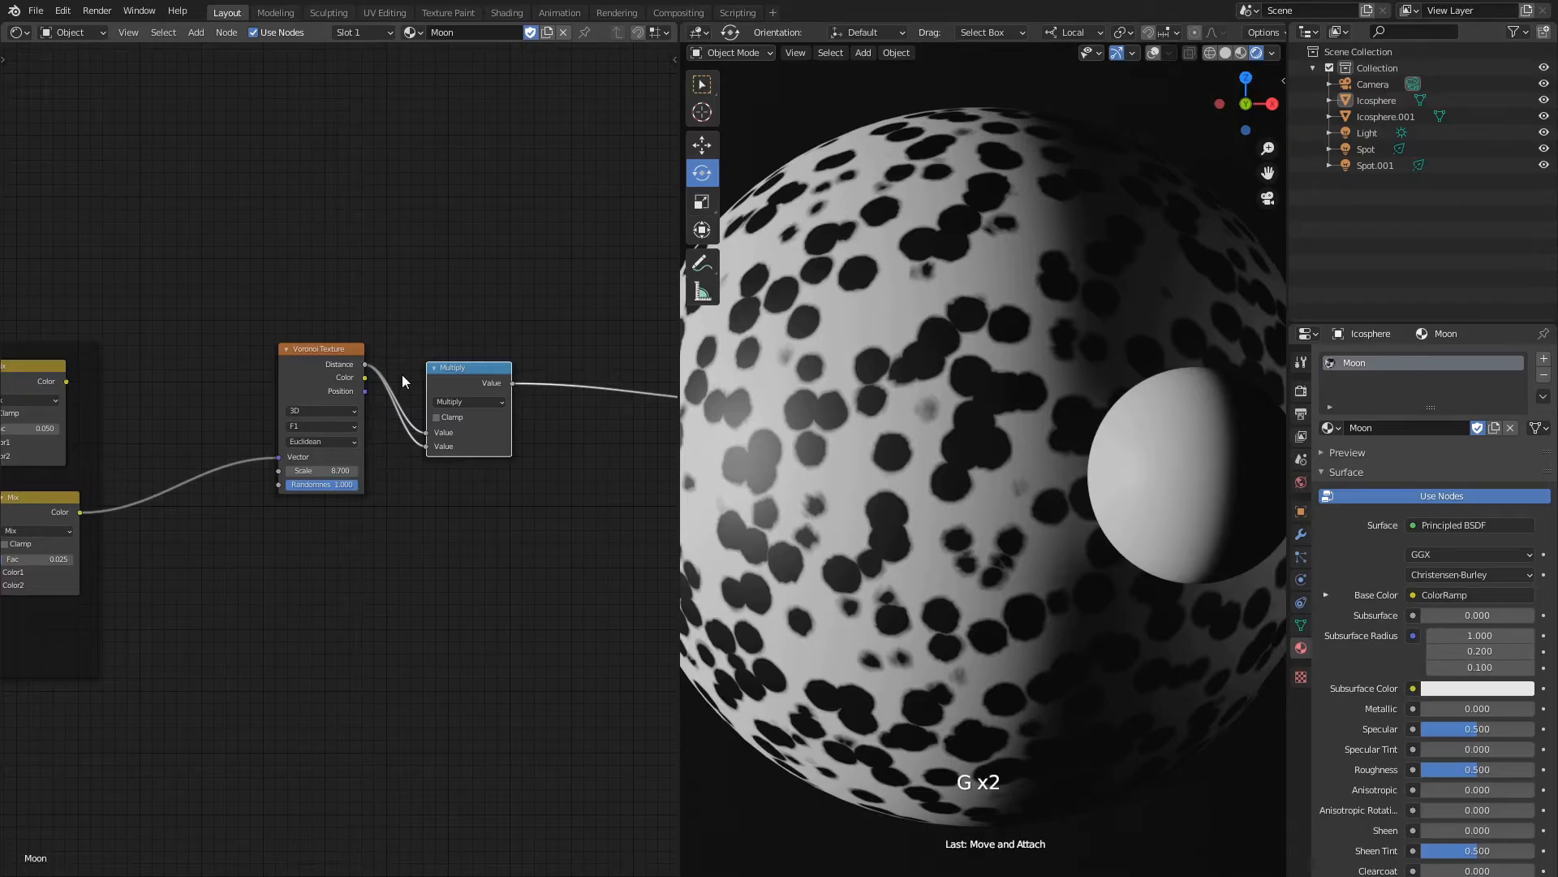
pyautogui.doubleClick(322, 469)
pyautogui.write('2')
pyautogui.press('Return')
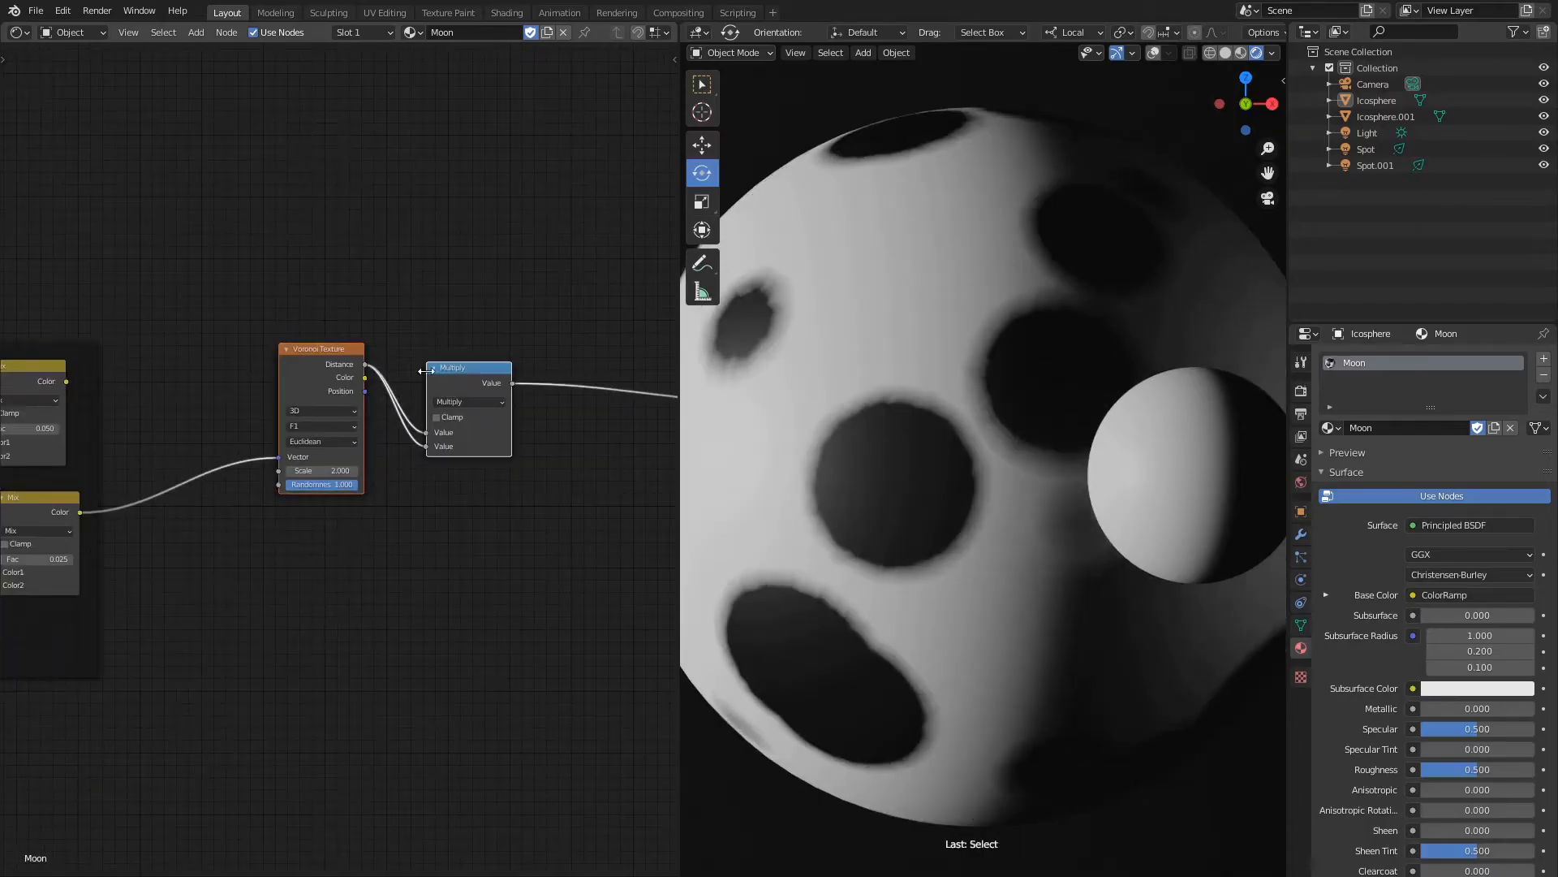
# Duplicate the Voronoi Texture and Multiply pair below the original and set the copy's scale to 5.
pyautogui.hotkey('shift', 'd')
pyautogui.scroll(-1, 192, 556)
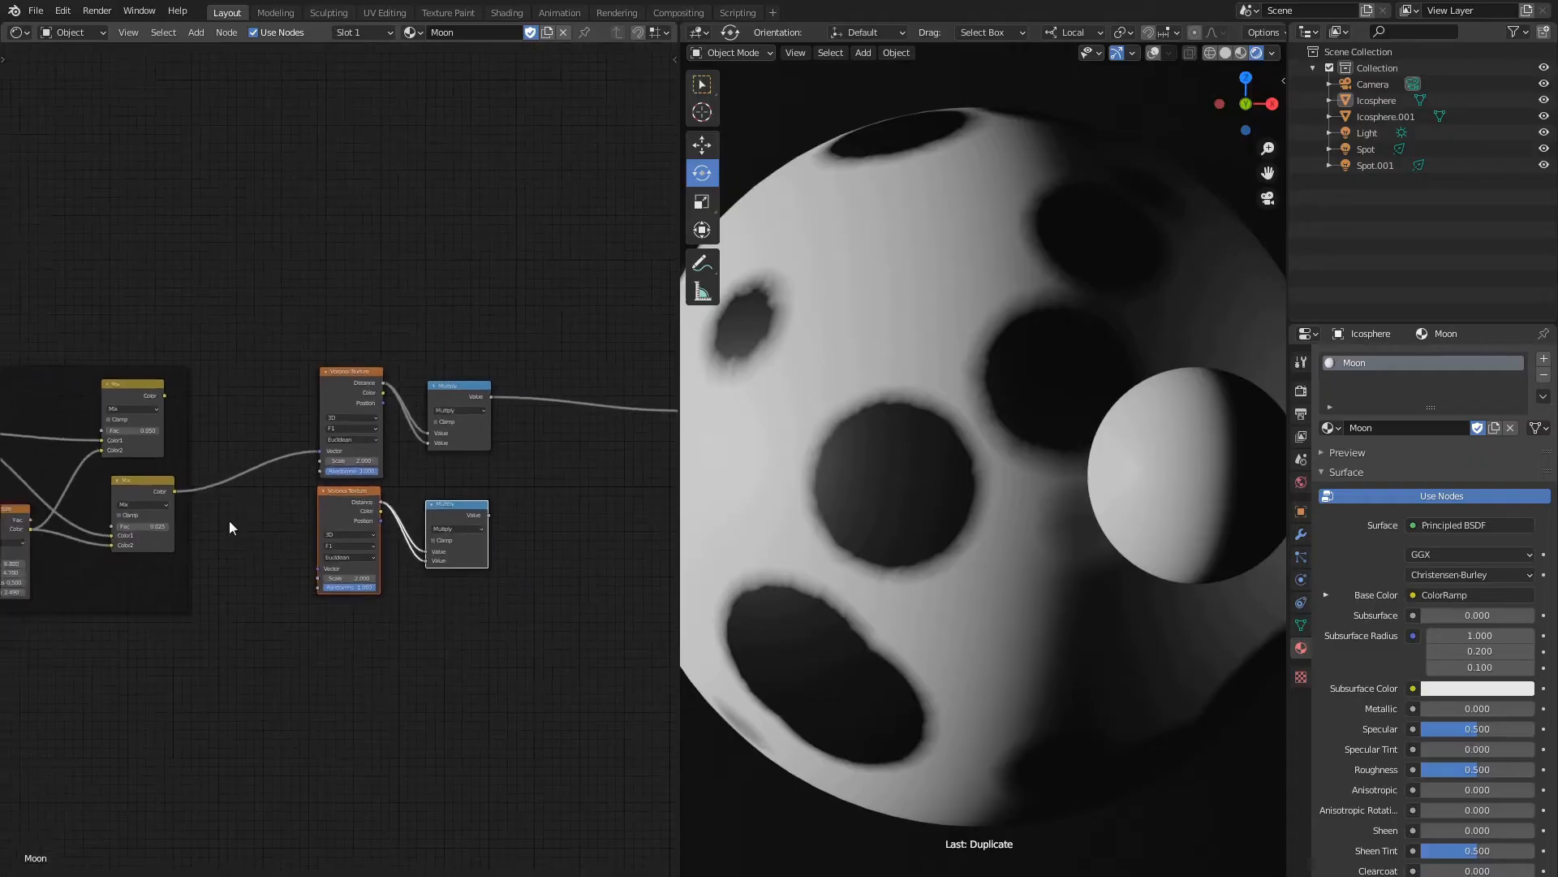
pyautogui.scroll(1, 229, 520)
pyautogui.doubleClick(351, 633)
pyautogui.write('5')
pyautogui.press('Return')
# Duplicate the Voronoi Texture and Multiply pair again as a third row with scale 6.
pyautogui.scroll(-1, 308, 635)
pyautogui.hotkey('shift', 'd')
pyautogui.click(348, 621)
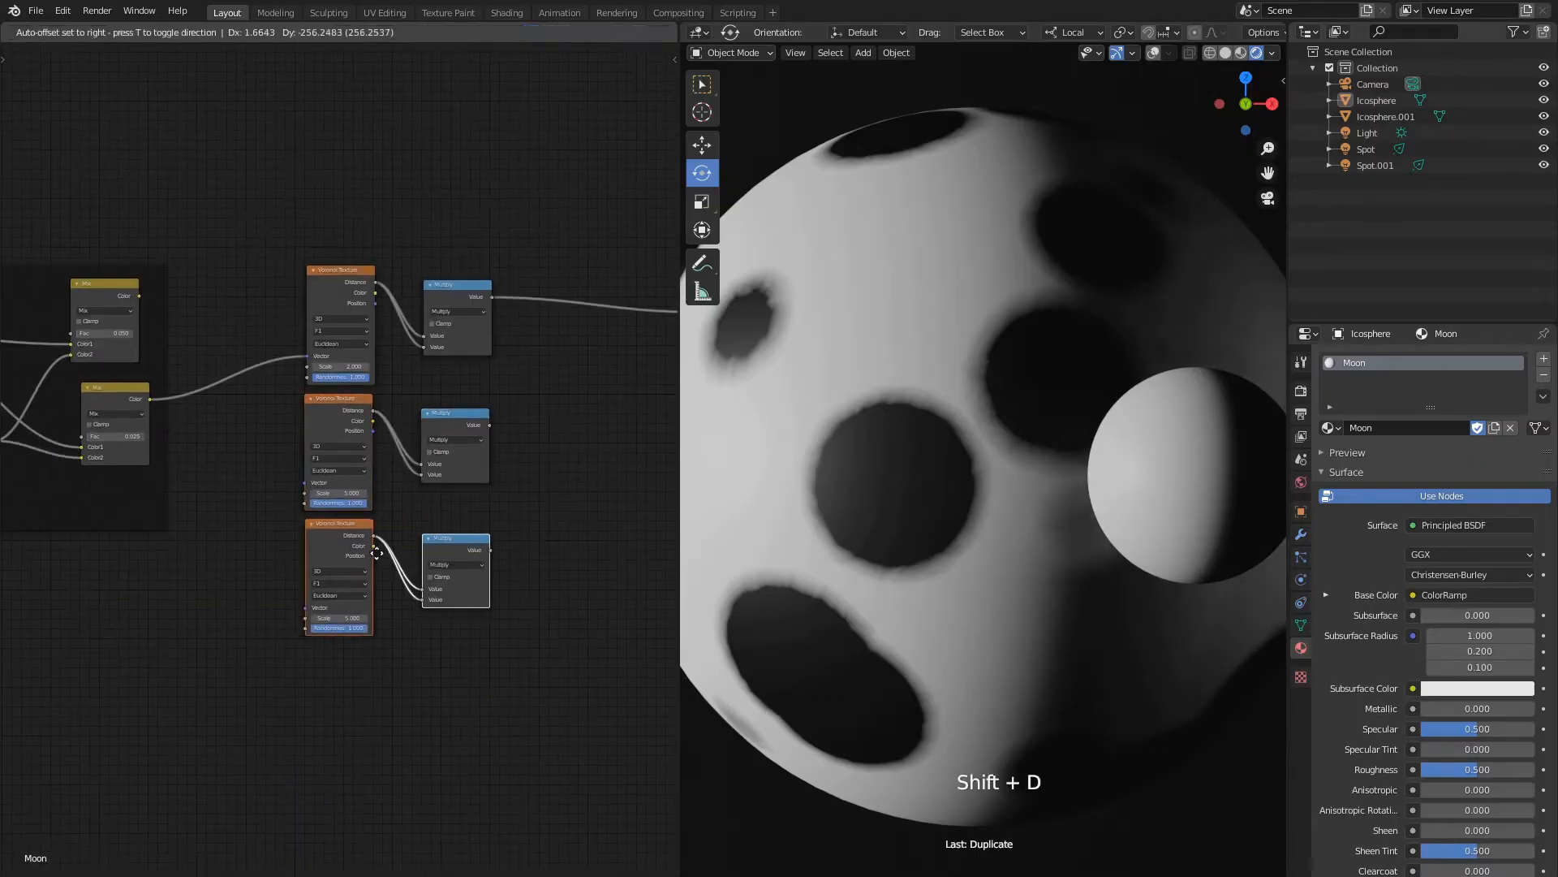
pyautogui.scroll(2, 355, 711)
pyautogui.press('Return')
pyautogui.scroll(-4, 355, 711)
# Add a fourth Voronoi Texture and Multiply pair by duplicating the third, and set its scale to 8.
pyautogui.moveTo(355, 711); pyautogui.dragTo(339, 498, button='middle')
pyautogui.hotkey('shift', 'd')
pyautogui.click(341, 651)
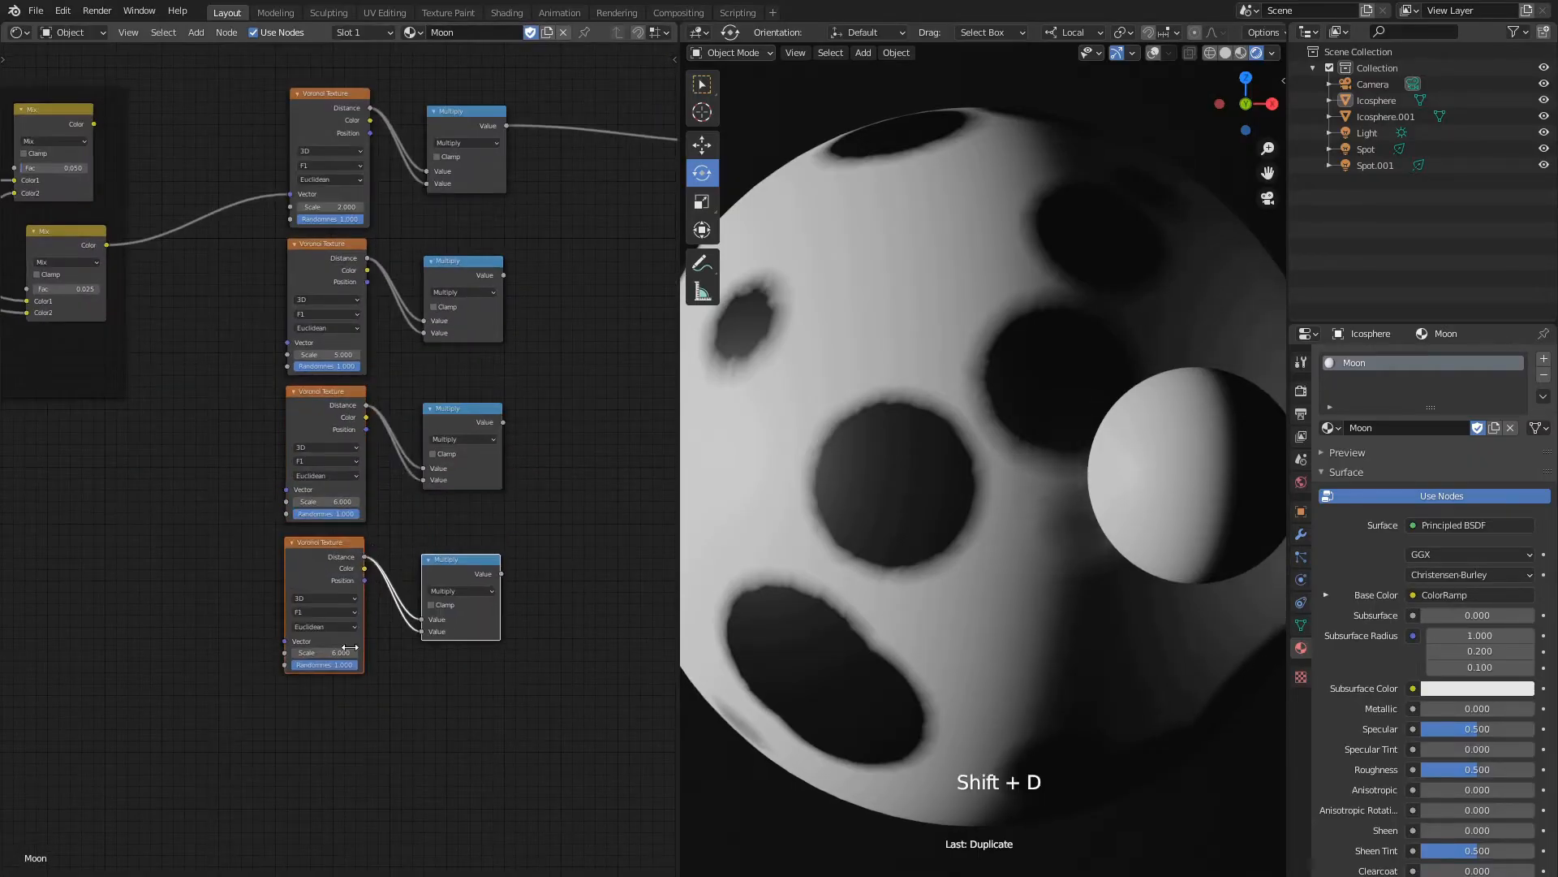
pyautogui.doubleClick(341, 651)
pyautogui.write('8')
pyautogui.press('Return')
# Duplicate the fourth Voronoi Texture below the others and set its scale to 15.
pyautogui.hotkey('shift', 'd')
pyautogui.click(345, 699)
pyautogui.doubleClick(346, 699)
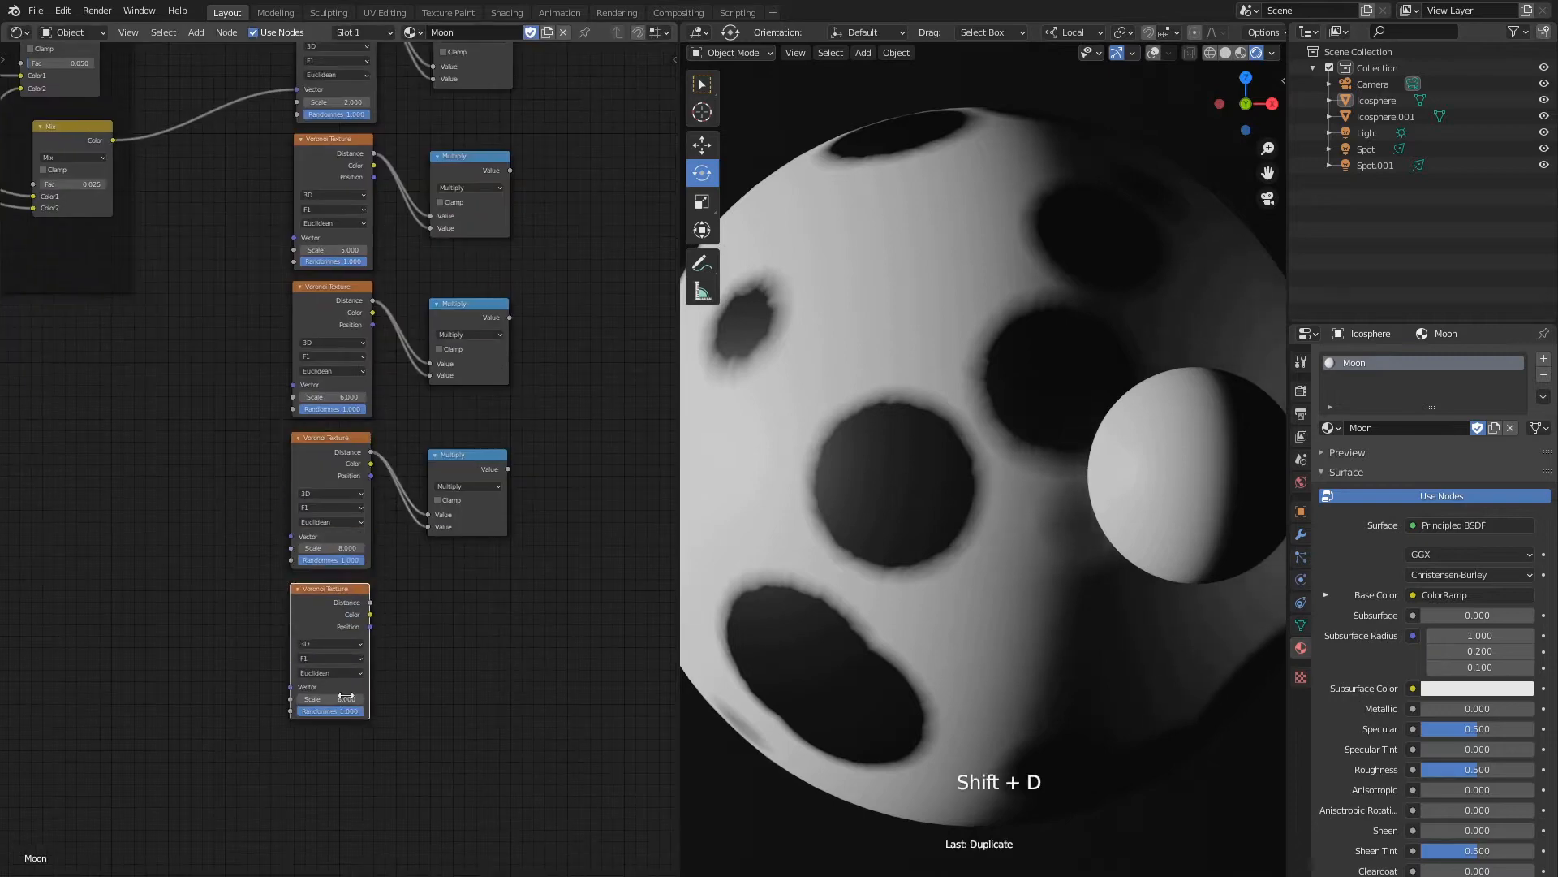
pyautogui.write('15')
pyautogui.press('Return')
# Duplicate a Multiply node beside the fifth Voronoi Texture and feed the Voronoi Distance into both of its values.
pyautogui.click(453, 452)
pyautogui.hotkey('shift', 'd')
pyautogui.click(454, 588)
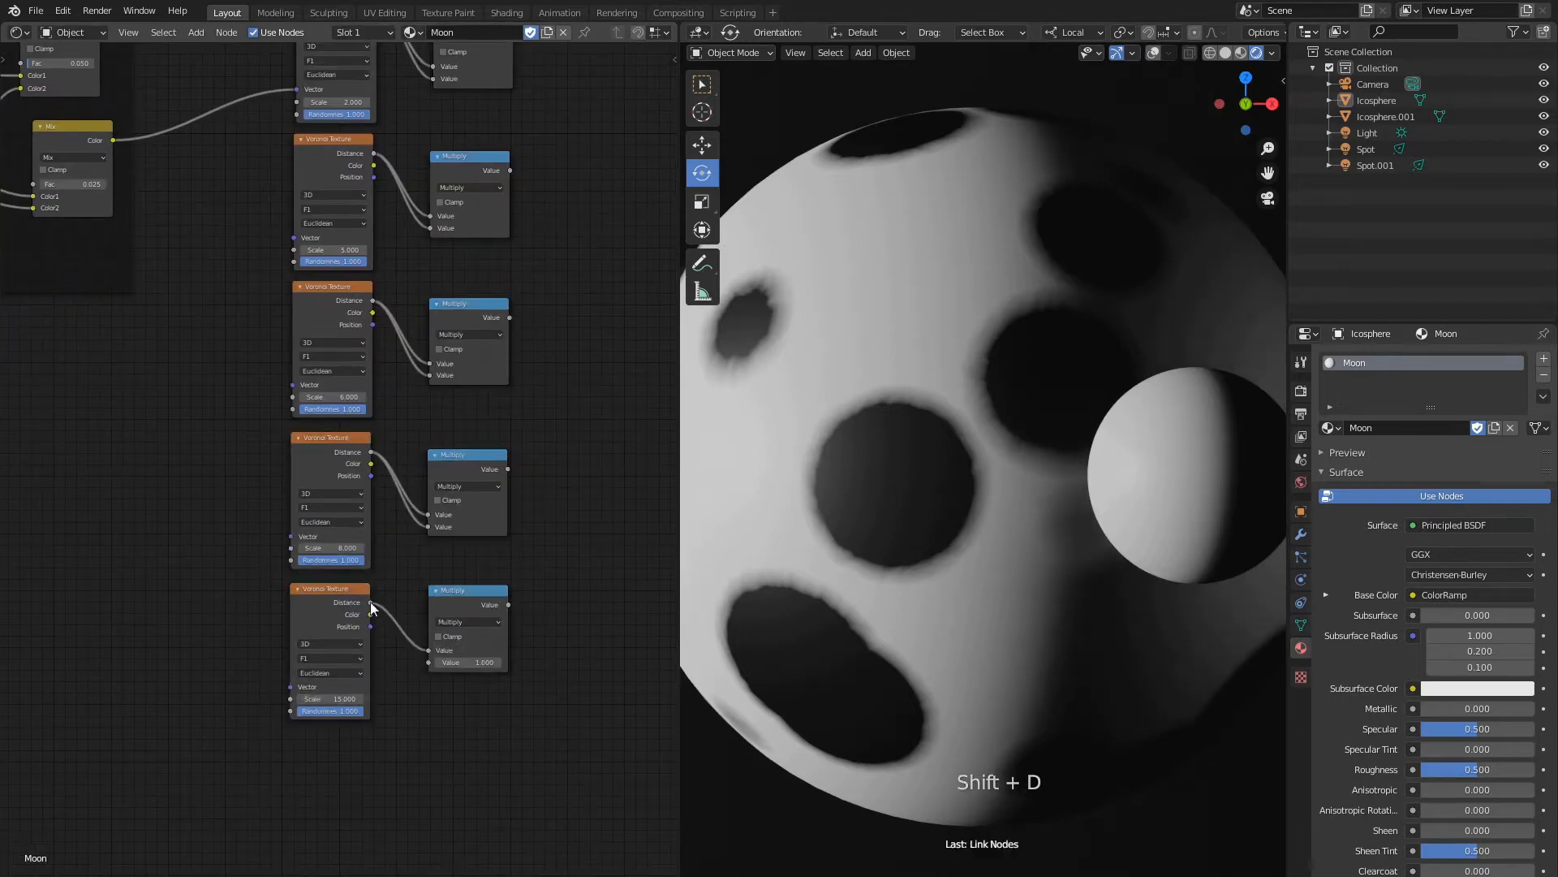
pyautogui.moveTo(371, 603); pyautogui.dragTo(429, 662)
pyautogui.scroll(-5, 404, 560)
pyautogui.moveTo(230, 442); pyautogui.dragTo(241, 453, button='middle')
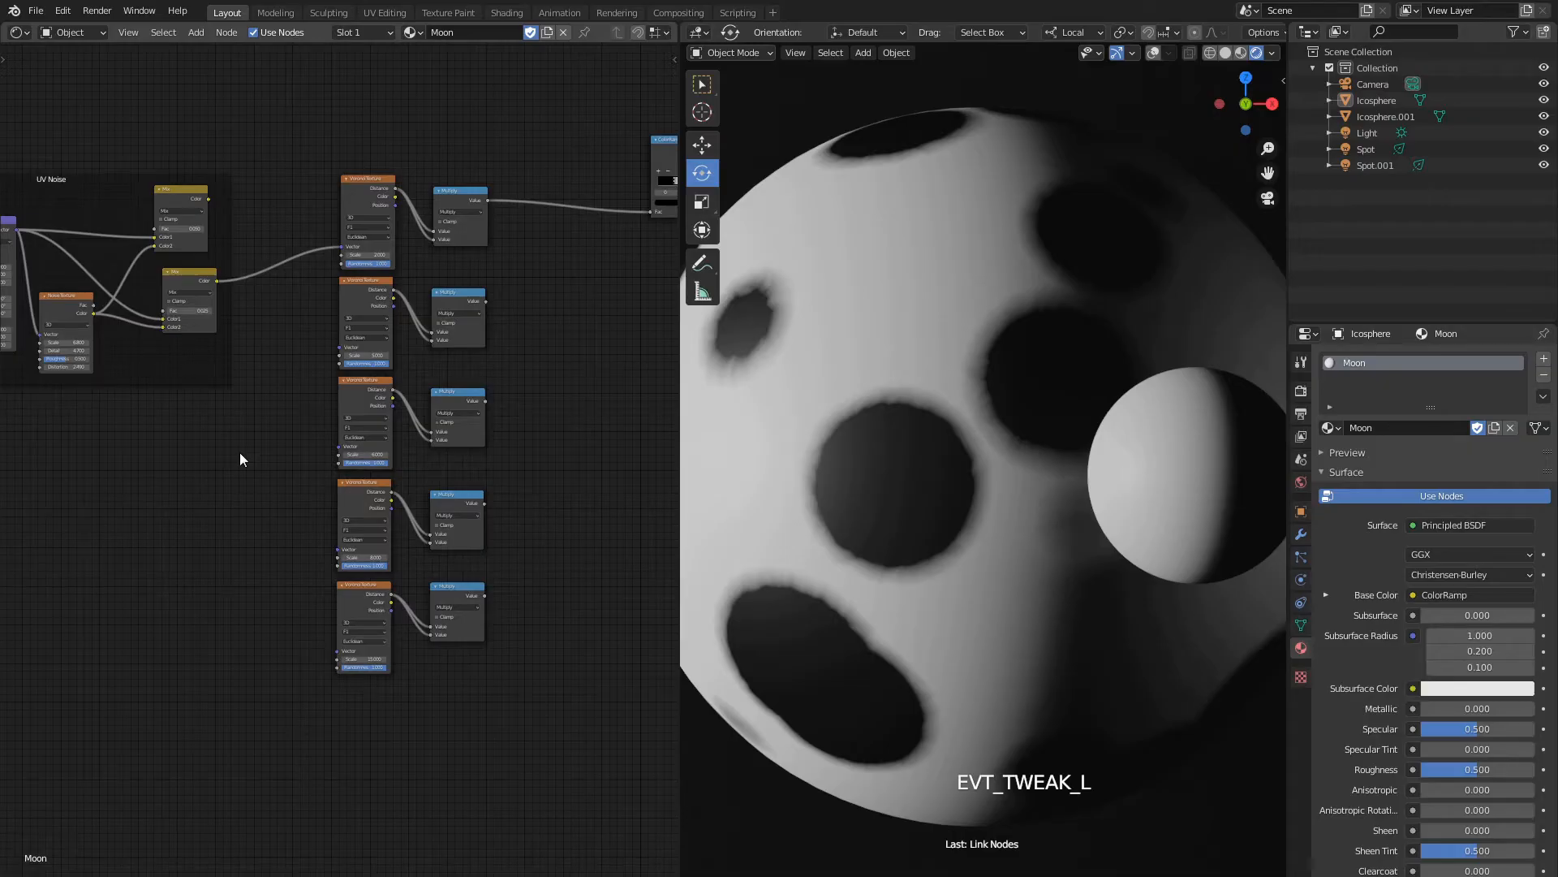
# Select all five Voronoi Texture and Multiply pairs and combine them into one node group.
pyautogui.press('a')
pyautogui.press('a')
pyautogui.press('a')
pyautogui.press('b')
pyautogui.moveTo(320, 132); pyautogui.dragTo(462, 669)
pyautogui.hotkey('ctrl', 'g')
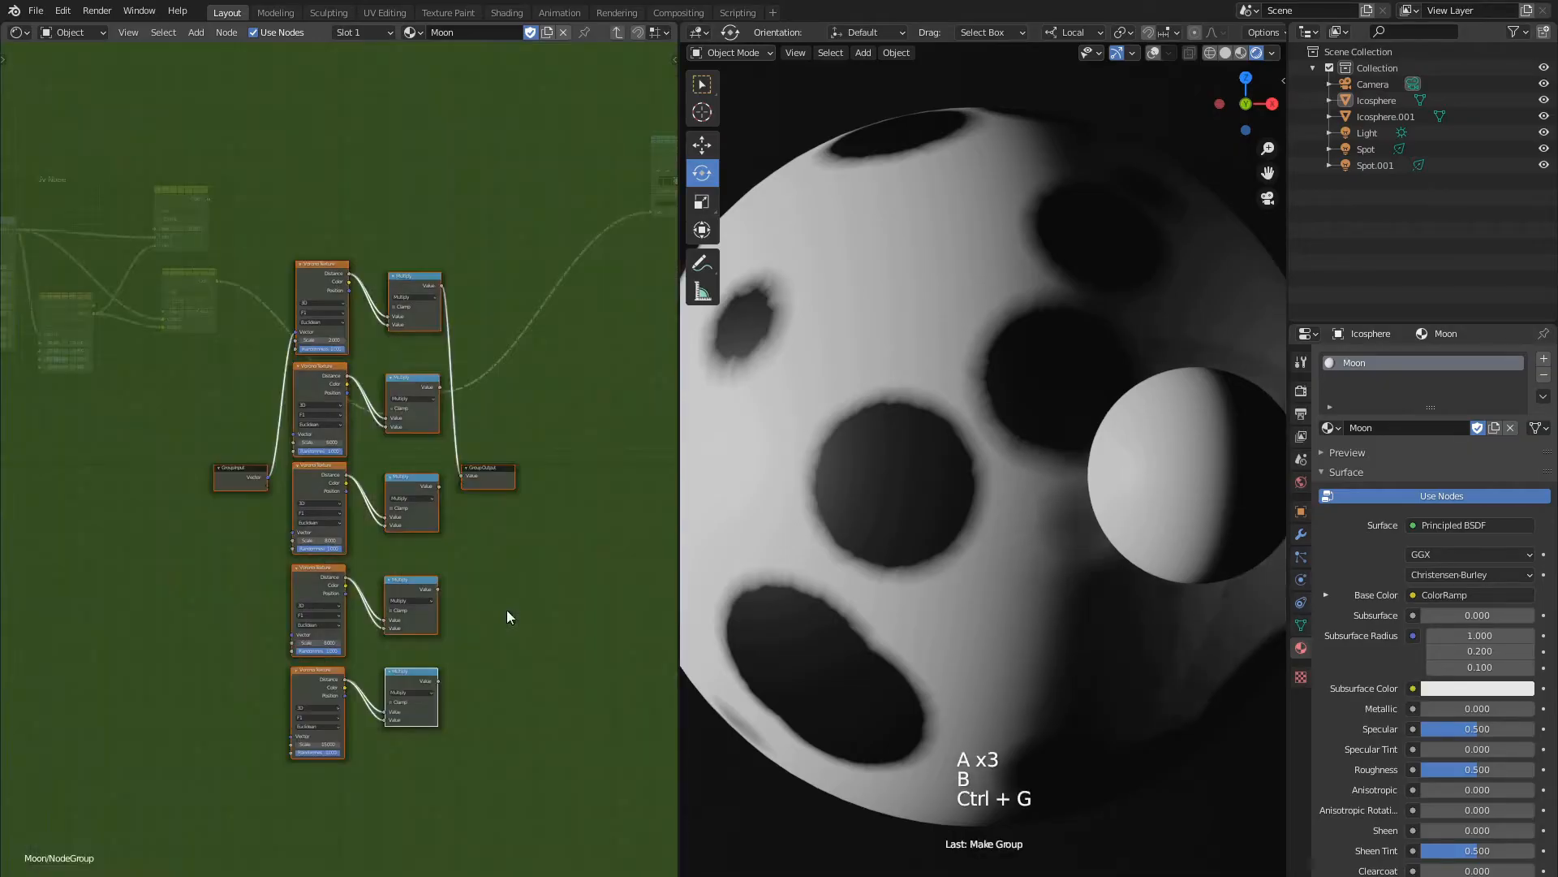
# Move the Group Input farther from the Voronoi Textures and link its Vector to the second Voronoi Texture's Vector.
pyautogui.click(190, 476)
pyautogui.press('g')
pyautogui.click(145, 468)
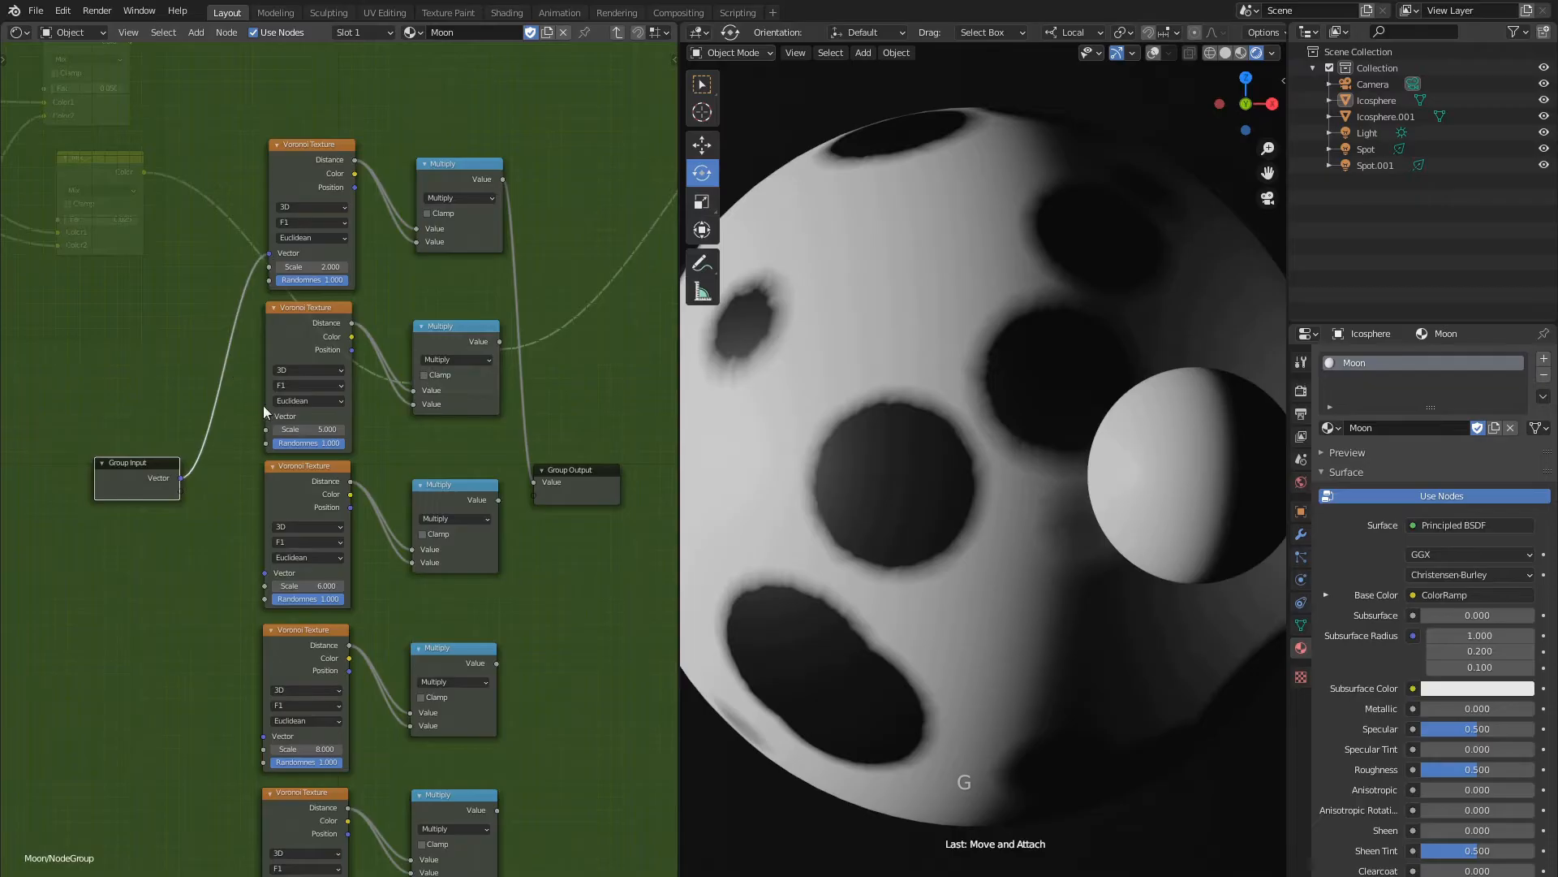
pyautogui.moveTo(264, 415); pyautogui.dragTo(180, 478)
pyautogui.click(159, 474)
pyautogui.press('g')
pyautogui.click(125, 473)
# Show the group's interface settings and rename the Vector input to TexCoords.
pyautogui.click(675, 60)
pyautogui.click(669, 63)
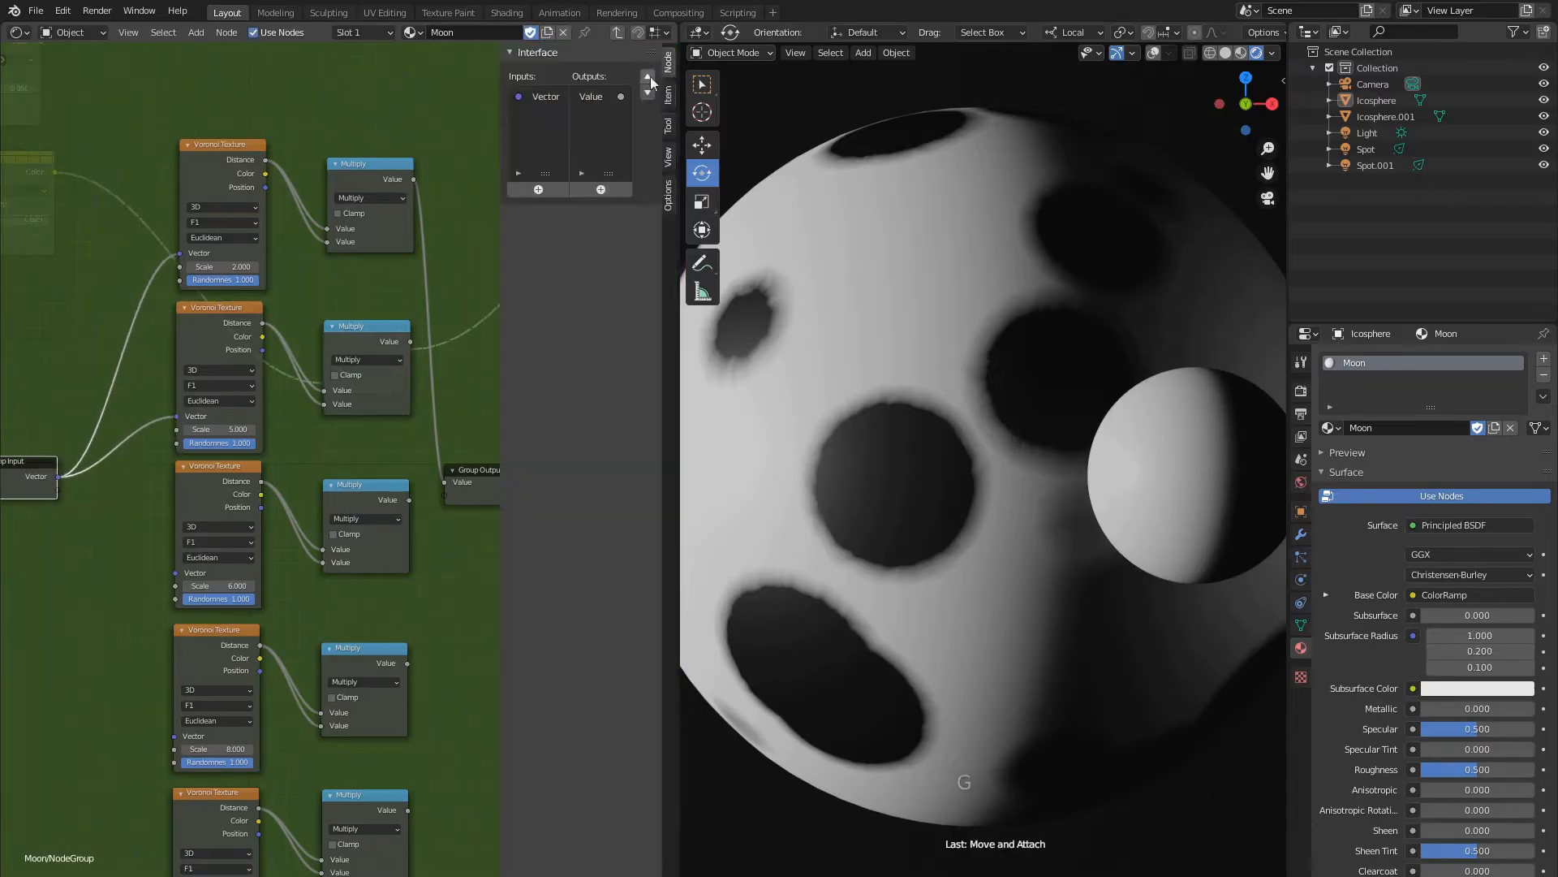
pyautogui.click(543, 96)
pyautogui.press('Return')
pyautogui.scroll(-2, 398, 438)
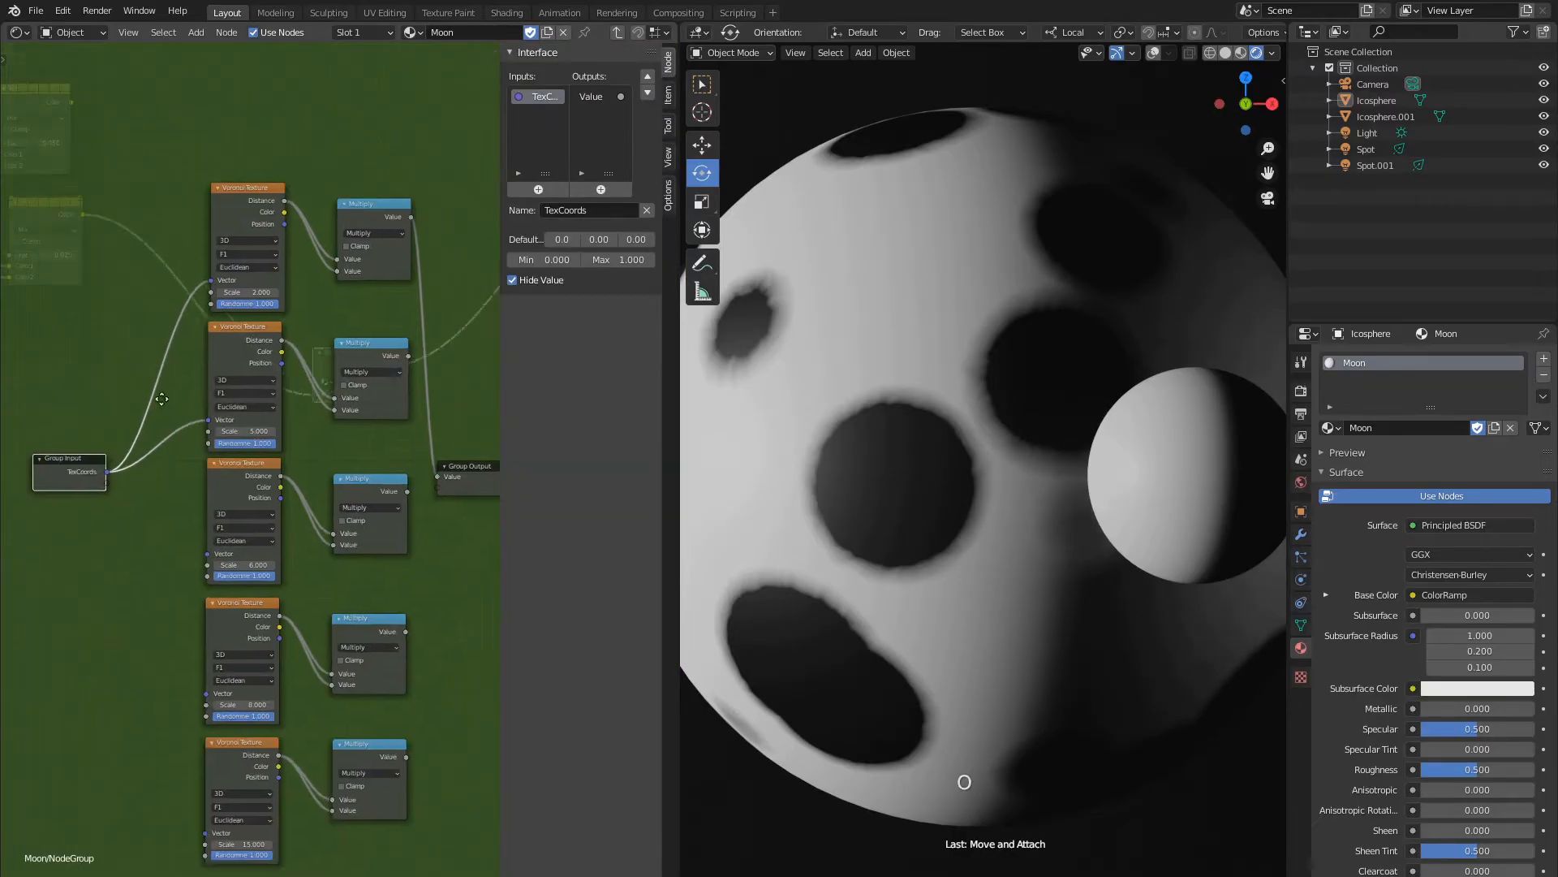
# Expose the first two Voronoi Textures' Scale and the third one's Vector as new group inputs.
pyautogui.moveTo(177, 395); pyautogui.dragTo(208, 372, button='middle')
pyautogui.scroll(3, 208, 372)
pyautogui.moveTo(240, 232); pyautogui.dragTo(109, 473)
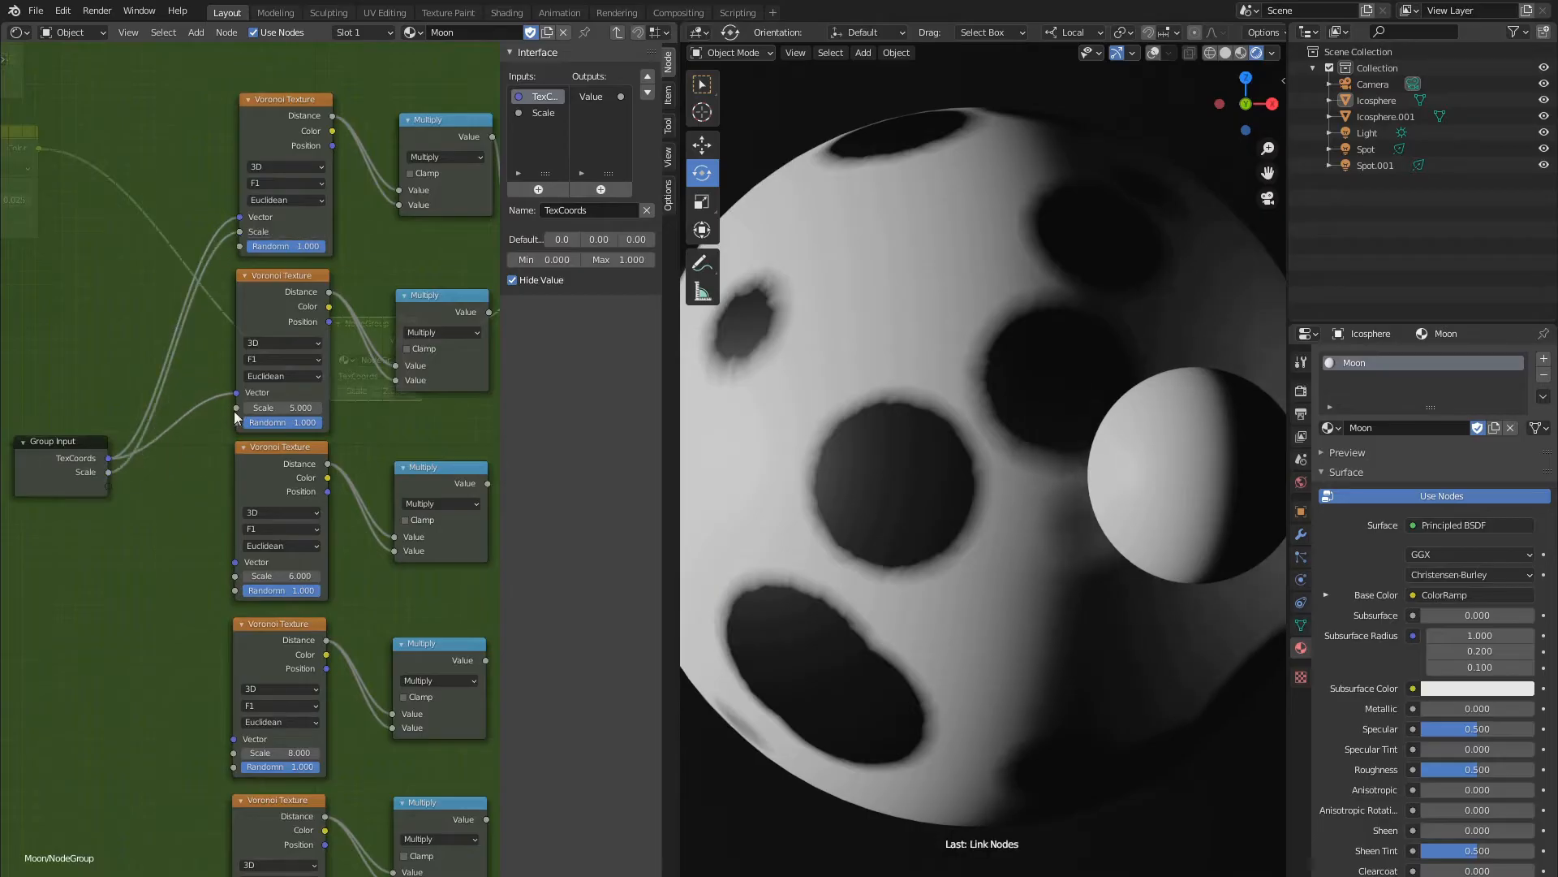
pyautogui.moveTo(236, 408); pyautogui.dragTo(102, 487)
pyautogui.scroll(-1, 157, 505)
pyautogui.moveTo(158, 505); pyautogui.dragTo(195, 444, button='middle')
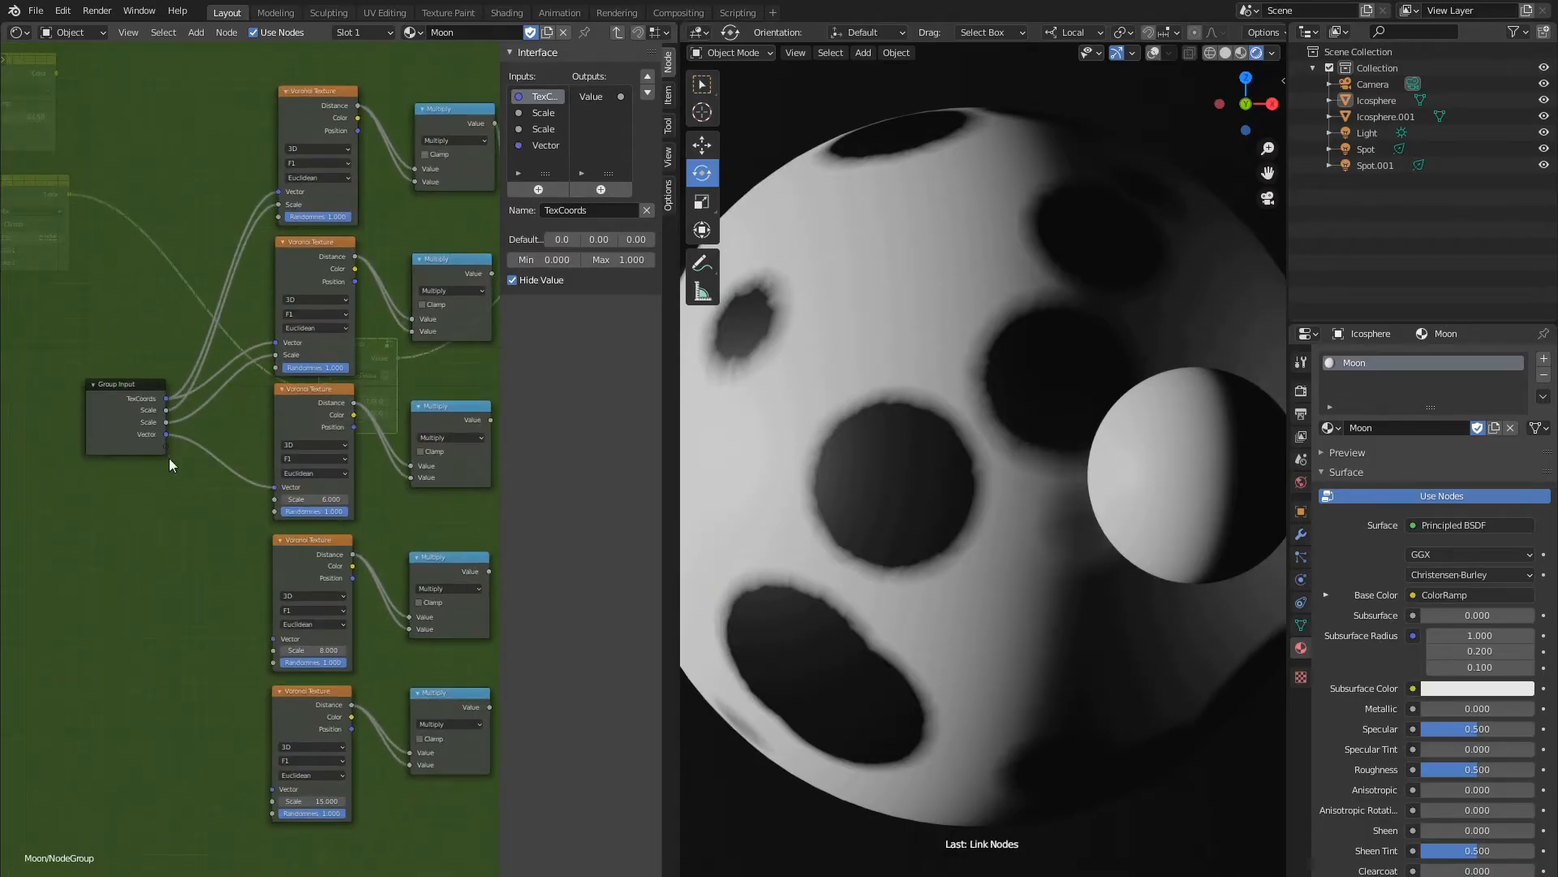
# Rename the new Vector input to TexCoords Soft and move it directly below TexCoords in the input order.
pyautogui.doubleClick(525, 146)
pyautogui.write('TexCoords Soft')
pyautogui.press('Return')
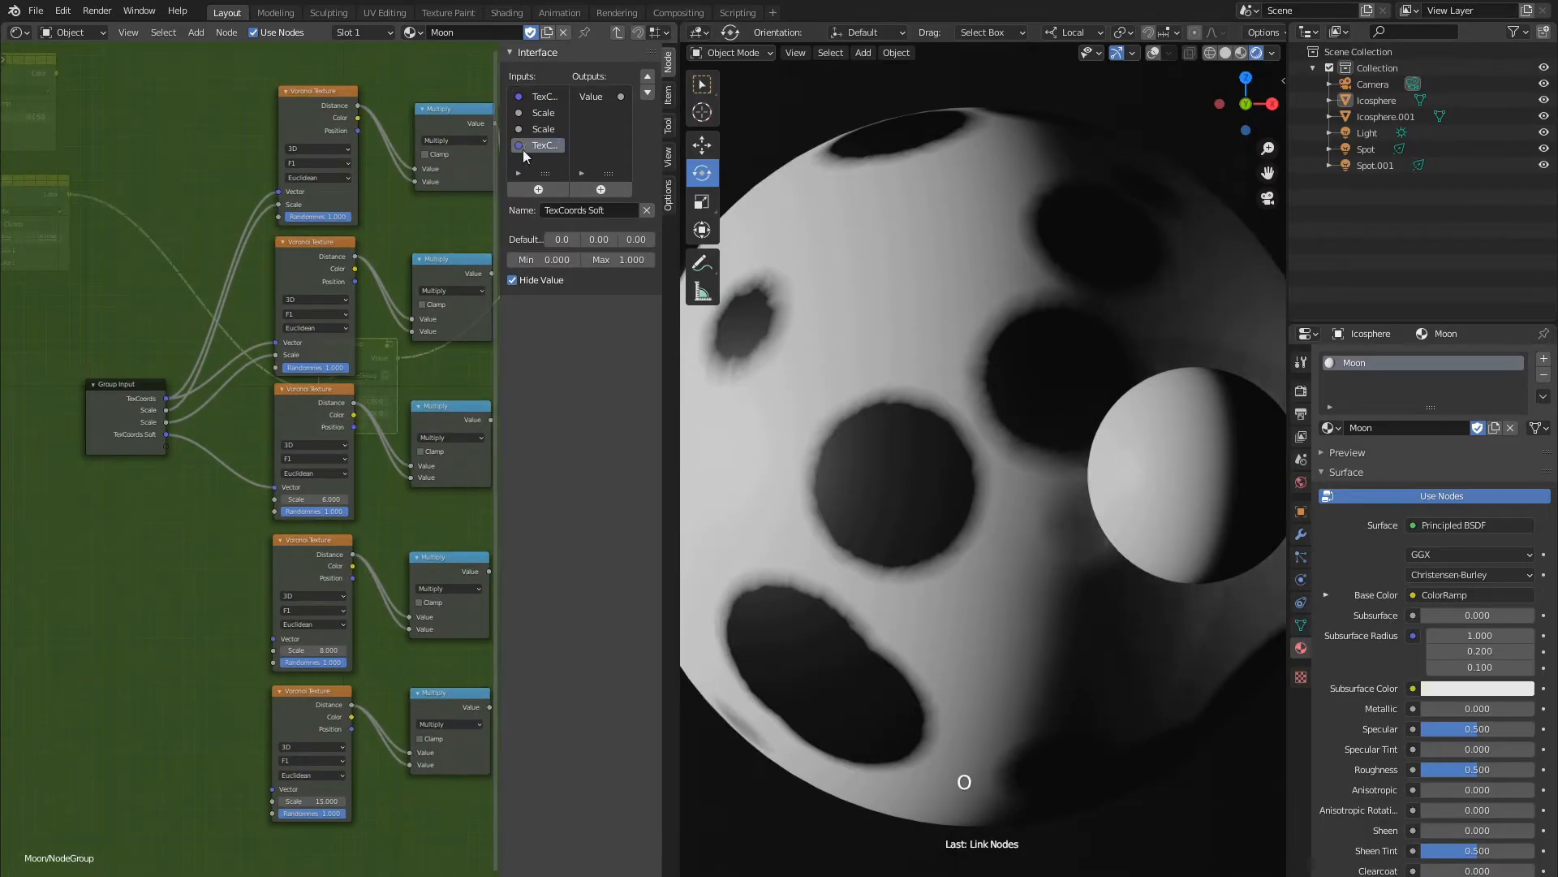
pyautogui.click(647, 77)
pyautogui.click(646, 77)
# Link TexCoords Soft to the Vector inputs of the fourth and fifth Voronoi Textures.
pyautogui.moveTo(163, 411); pyautogui.dragTo(173, 369, button='middle')
pyautogui.moveTo(174, 368); pyautogui.dragTo(284, 596)
pyautogui.moveTo(175, 368); pyautogui.dragTo(282, 747)
pyautogui.moveTo(194, 294); pyautogui.dragTo(272, 465, button='middle')
# Leave the group and connect the upper Mix color to TexCoords and the lower Mix color to TexCoords Soft.
pyautogui.press('Tab')
pyautogui.scroll(-1, 190, 280)
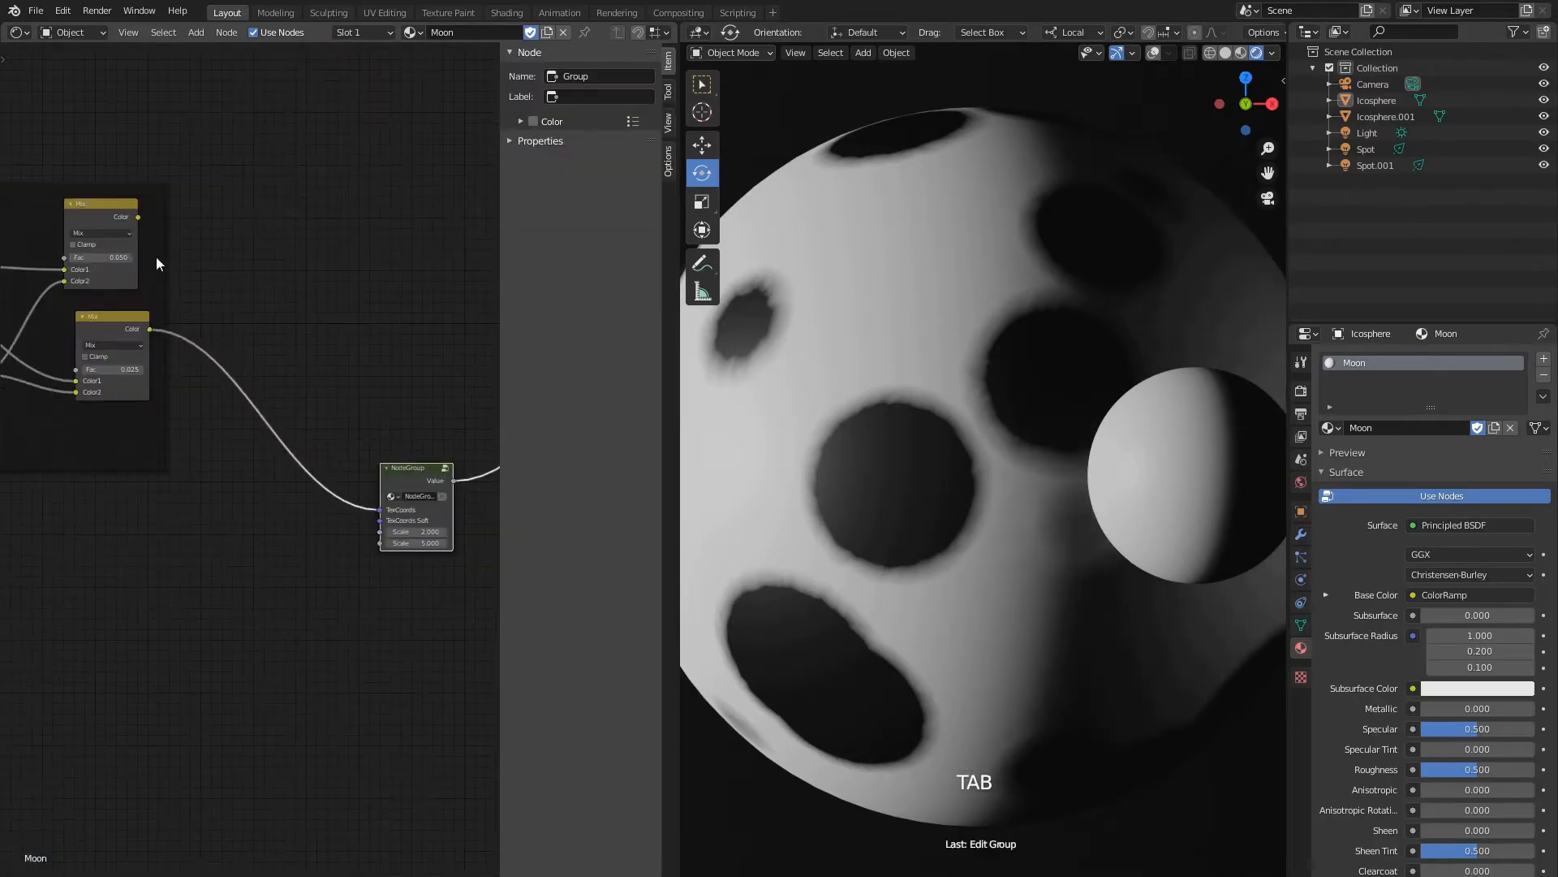
pyautogui.moveTo(138, 216); pyautogui.dragTo(375, 507)
pyautogui.moveTo(288, 485); pyautogui.dragTo(274, 489, button='middle')
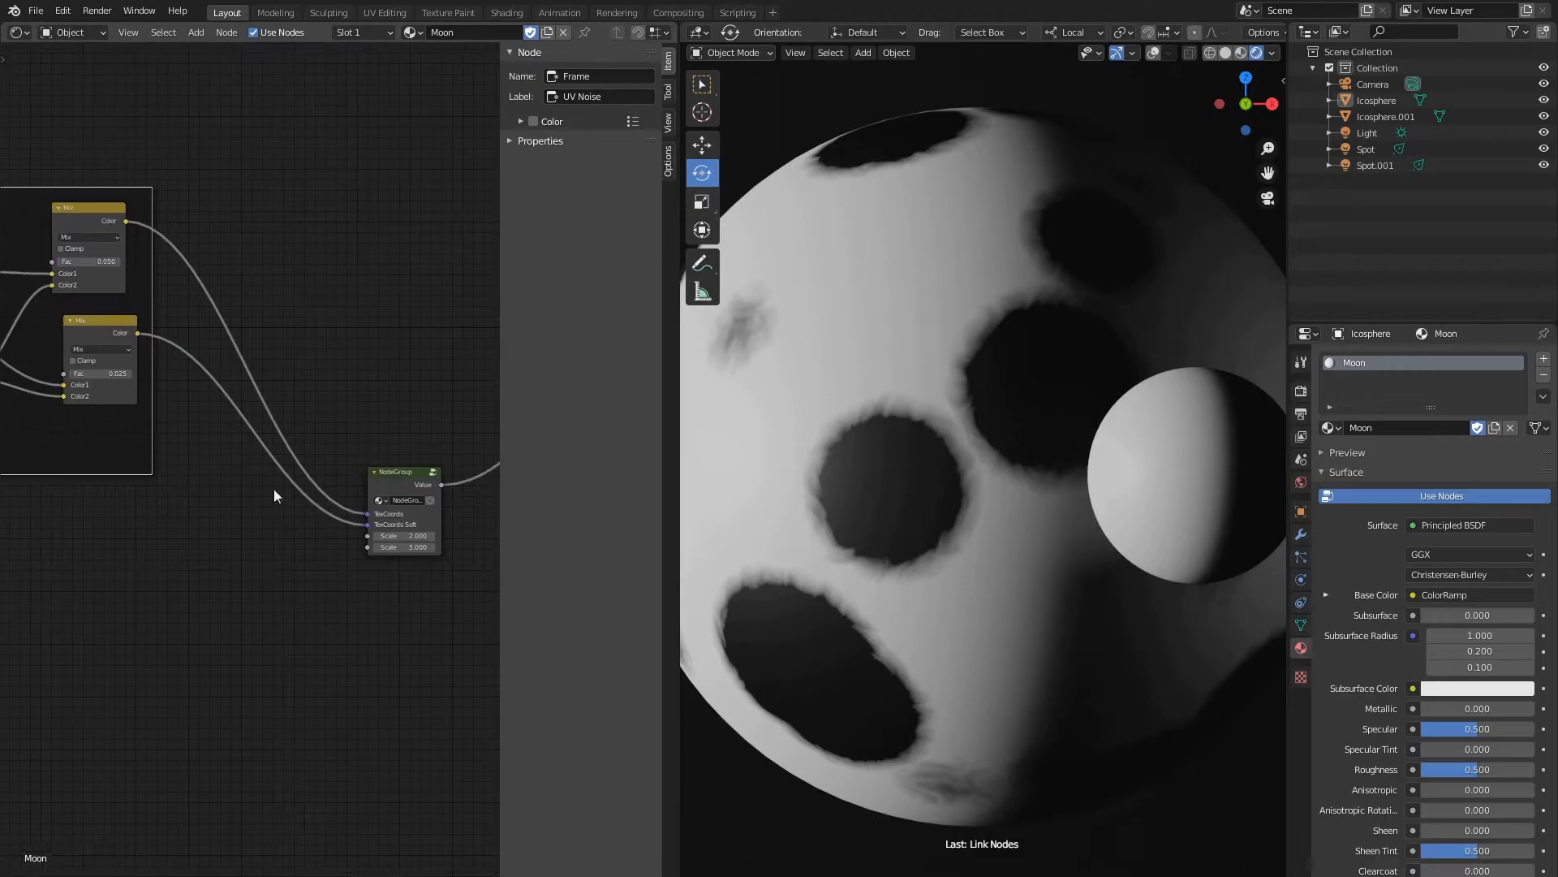
# Enable node snapping and reposition the upper Mix node within the UV Noise frame.
pyautogui.click(638, 34)
pyautogui.click(90, 211)
pyautogui.press('g')
pyautogui.click(110, 236)
pyautogui.scroll(1, 373, 440)
# Reopen the node group and expose the Scale of the third, fourth and fifth Voronoi Textures as group inputs.
pyautogui.moveTo(385, 476); pyautogui.dragTo(276, 435, button='middle')
pyautogui.click(372, 440)
pyautogui.press('Tab')
pyautogui.moveTo(298, 485); pyautogui.dragTo(182, 428)
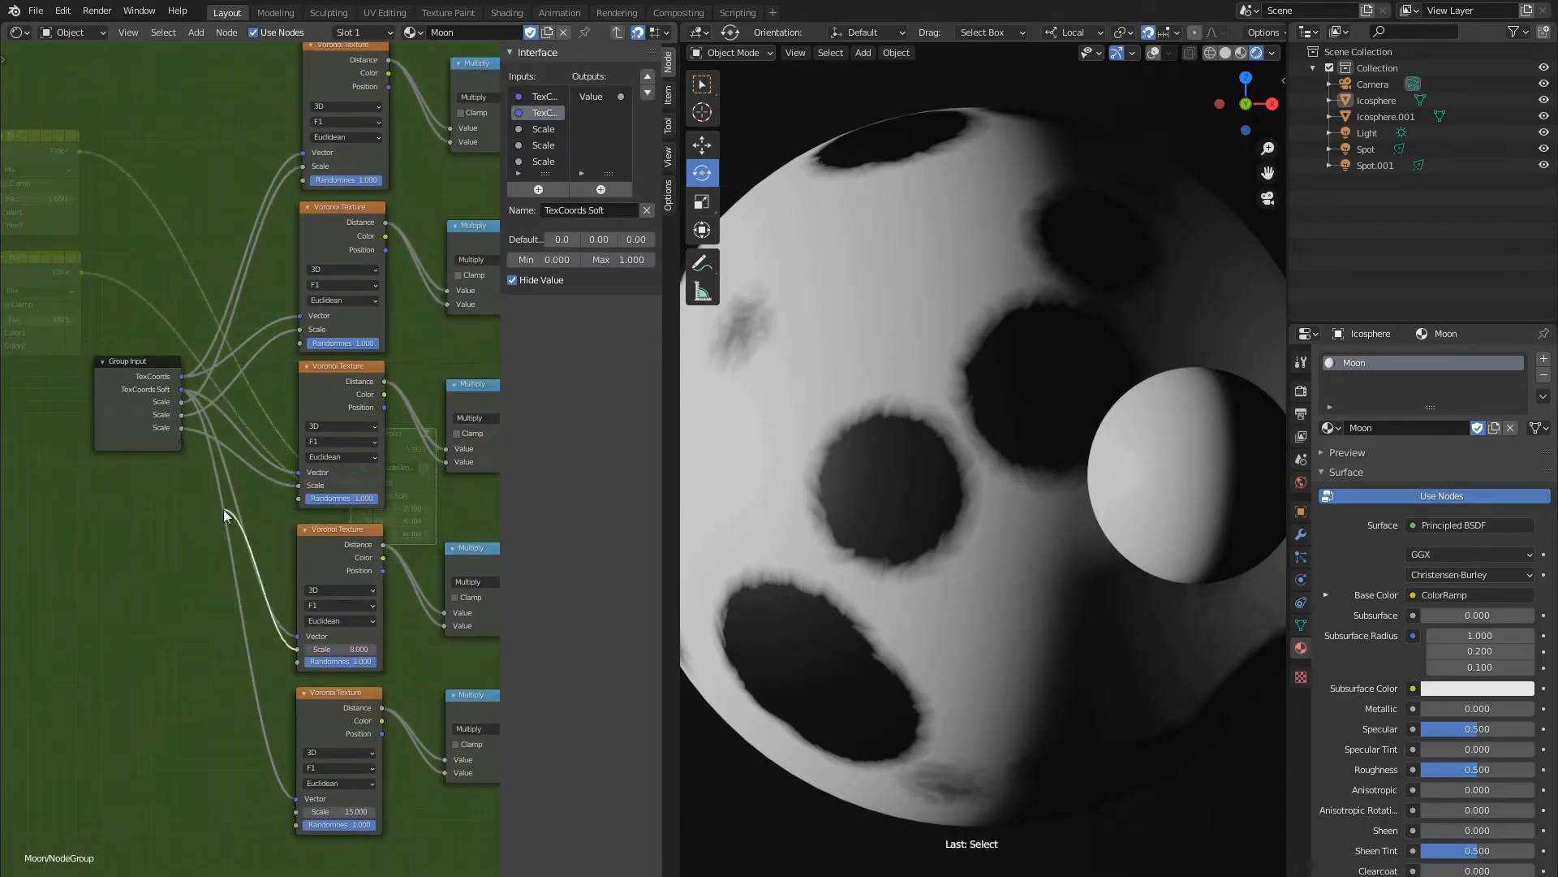
pyautogui.moveTo(222, 509); pyautogui.dragTo(182, 440)
pyautogui.moveTo(297, 812); pyautogui.dragTo(181, 454)
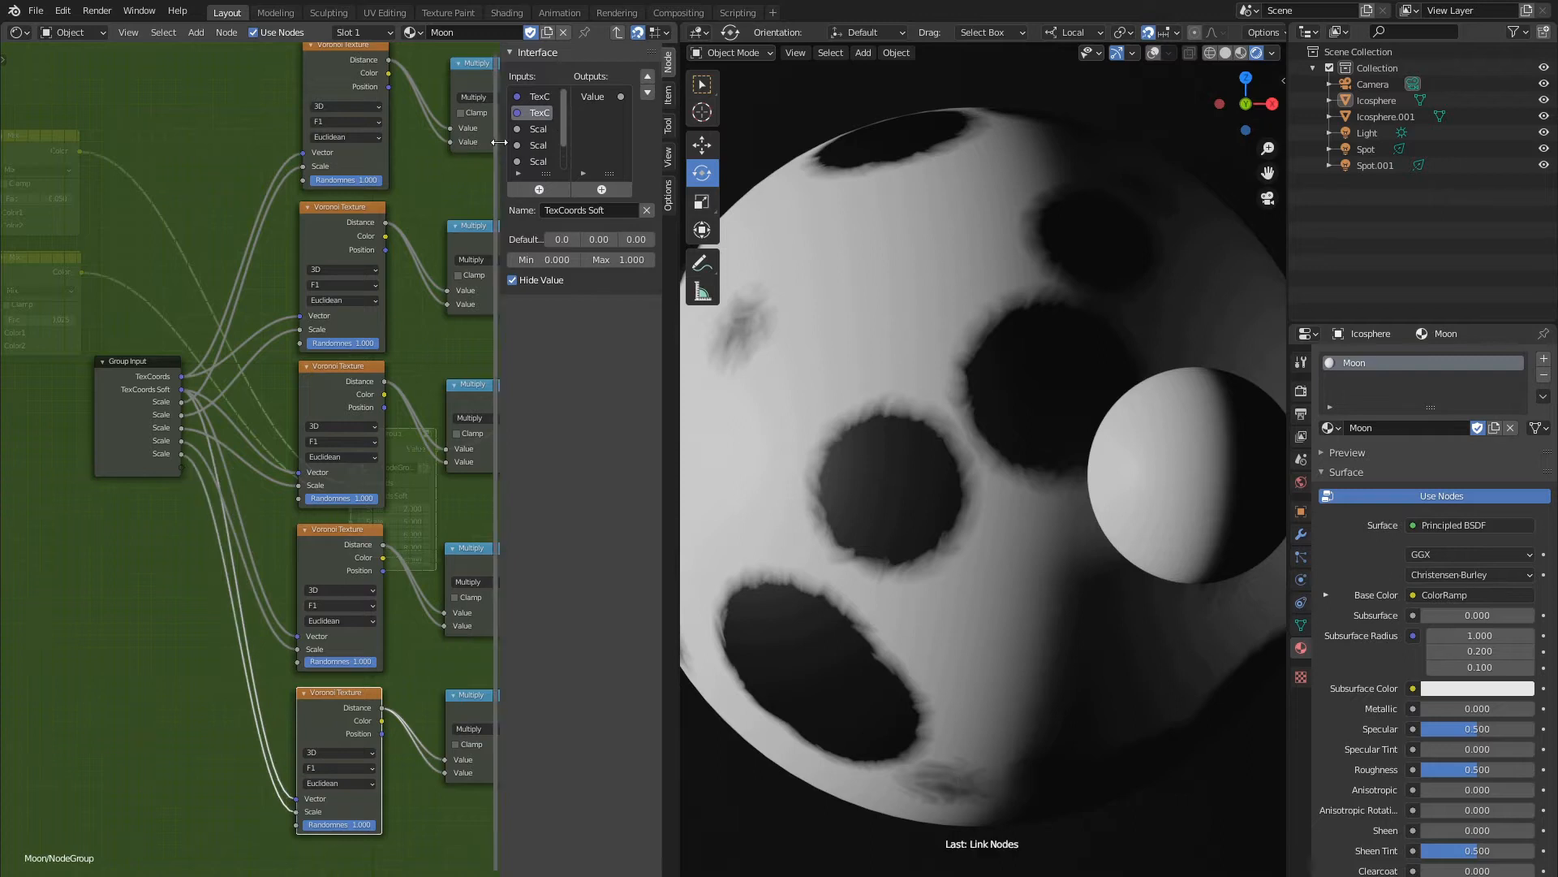
# Rename the first two scale inputs of the group to Scale Big and Scale Big 2.
pyautogui.moveTo(498, 142); pyautogui.dragTo(418, 140)
pyautogui.doubleClick(472, 128)
pyautogui.write('Scale Big')
pyautogui.press('Return')
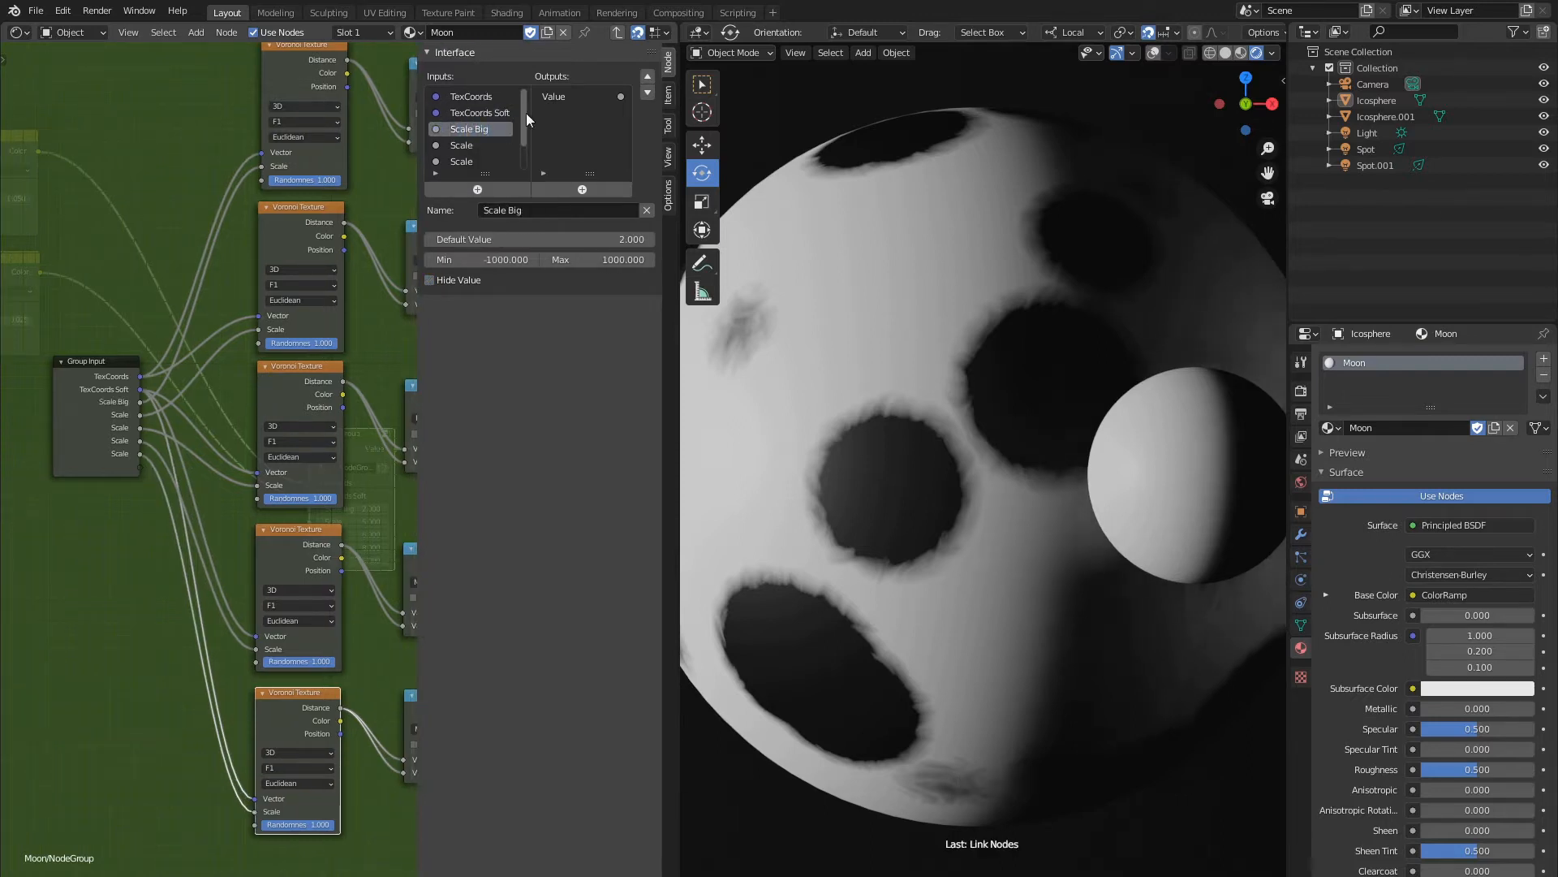
pyautogui.doubleClick(469, 145)
pyautogui.write('Scale Big 2')
pyautogui.press('Return')
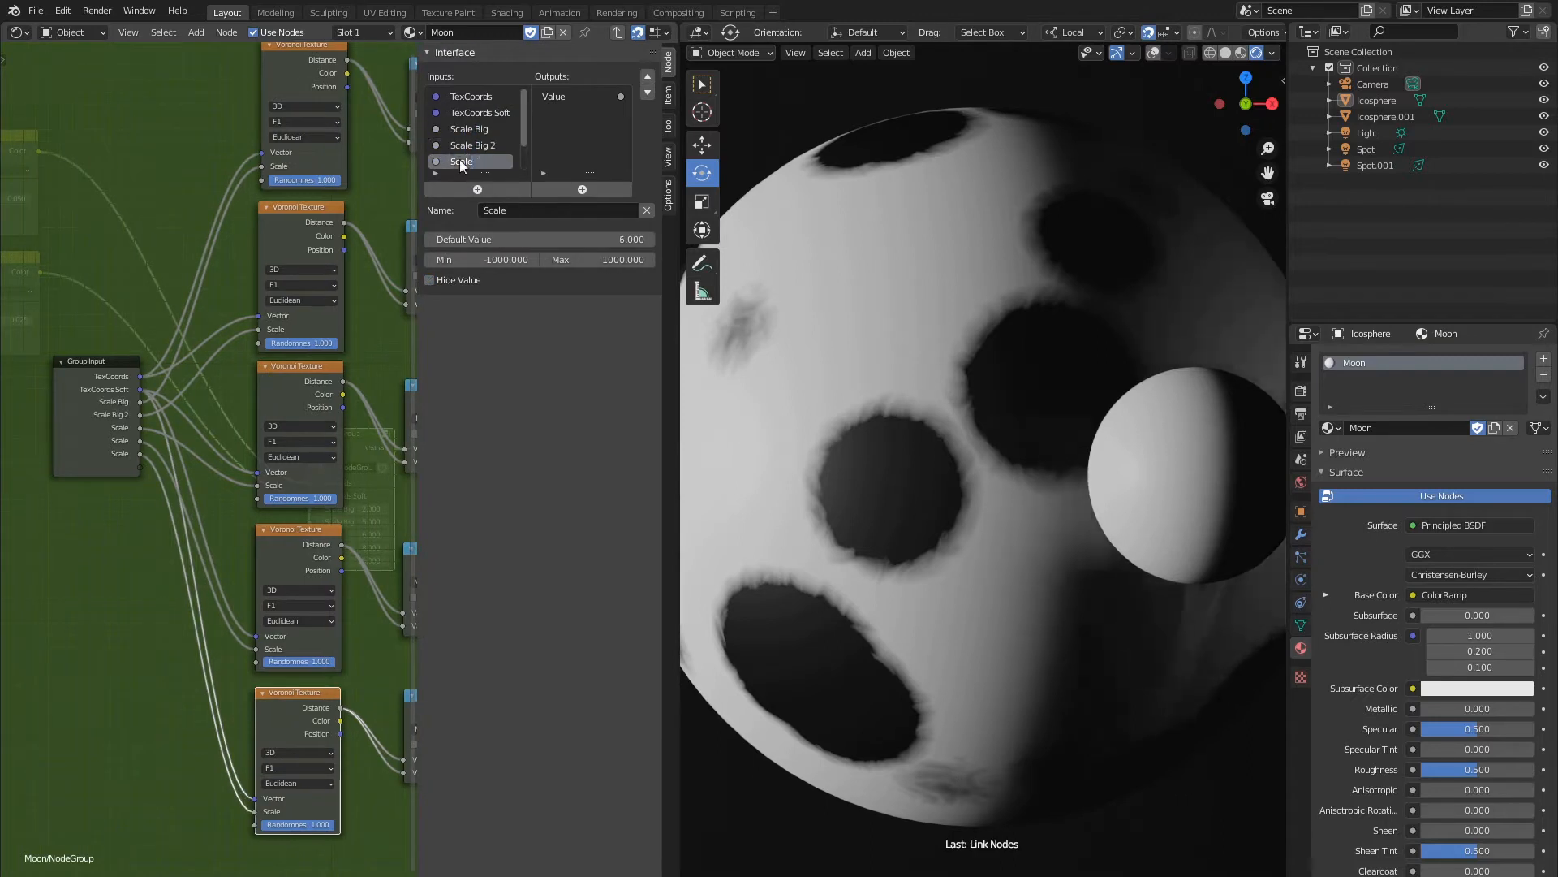
# Rename the remaining three scale inputs to Scale Medium, Scale Medium 2 and Scale Small.
pyautogui.doubleClick(474, 160)
pyautogui.write('Scale Medium')
pyautogui.press('Return')
pyautogui.scroll(-2, 472, 145)
pyautogui.doubleClick(472, 145)
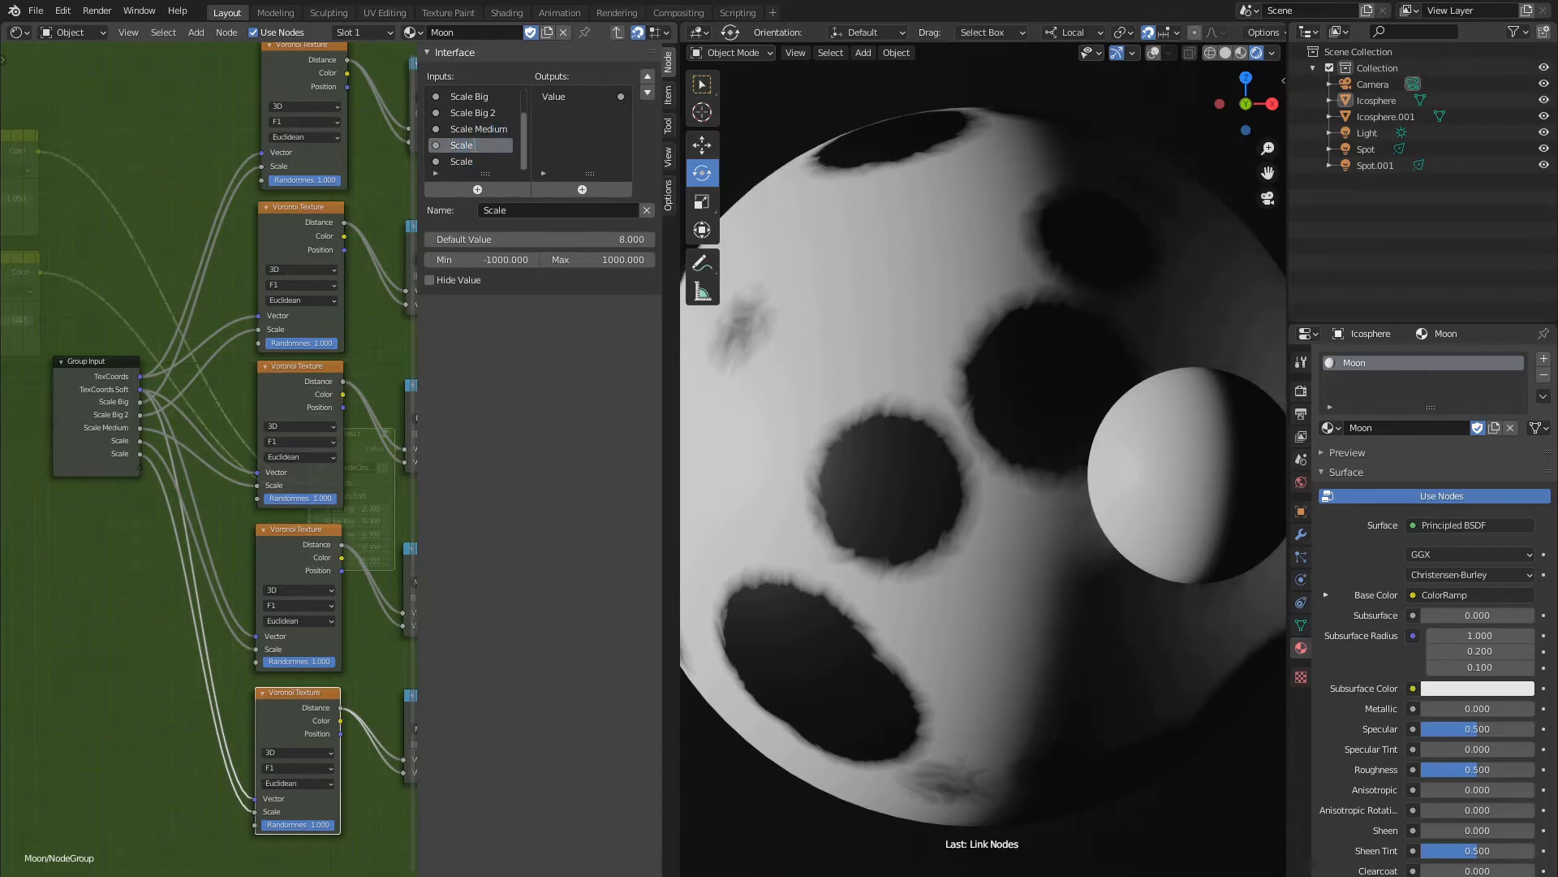
pyautogui.write('Scale Medium 2')
pyautogui.press('Return')
pyautogui.doubleClick(486, 159)
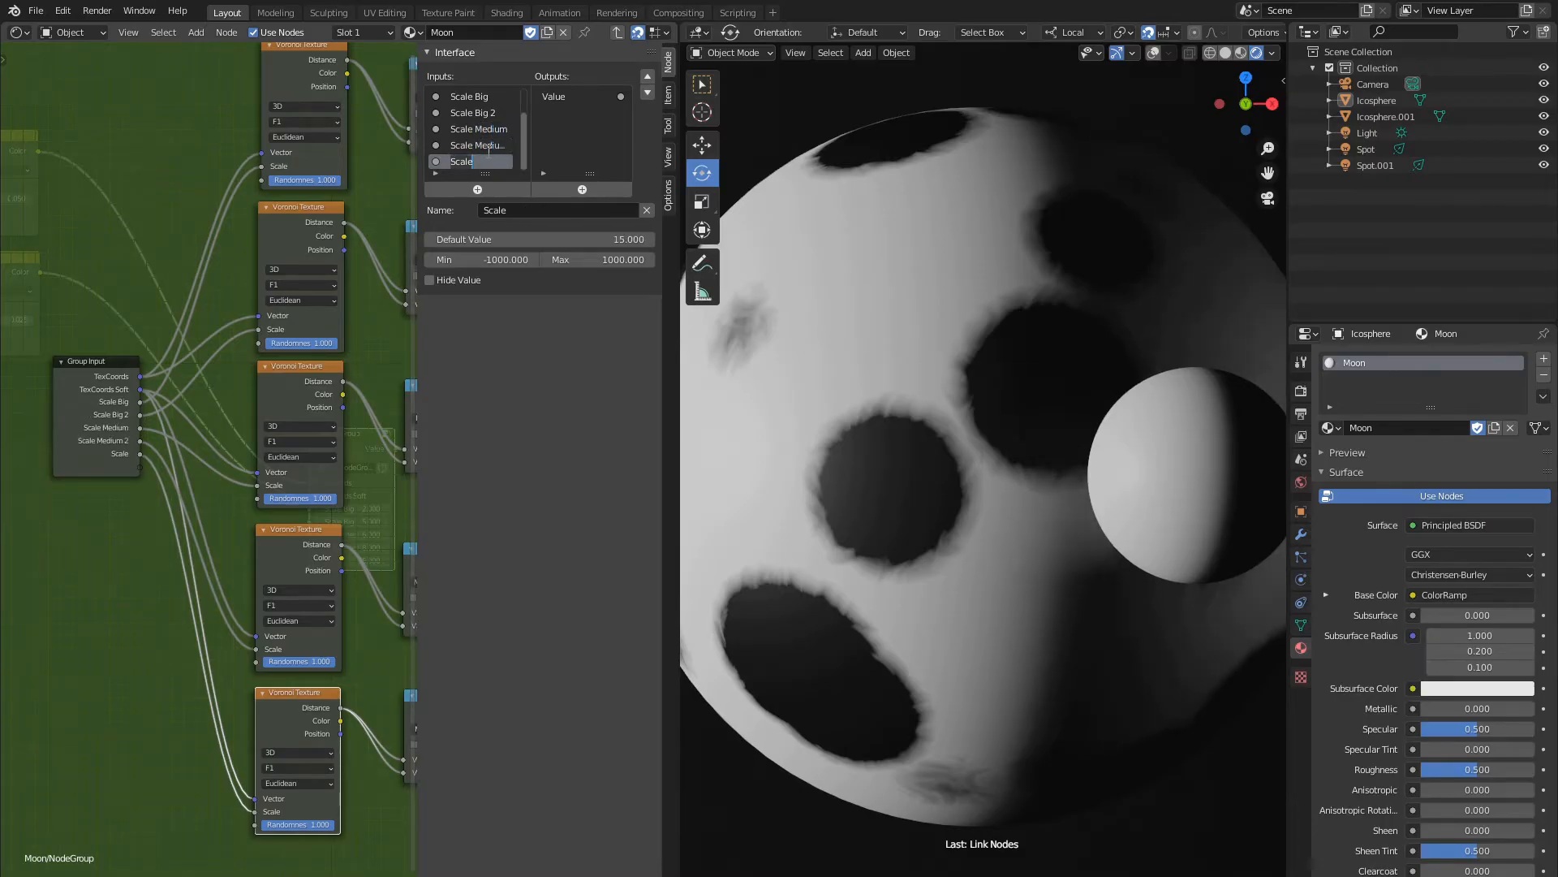
pyautogui.write('Scale Small')
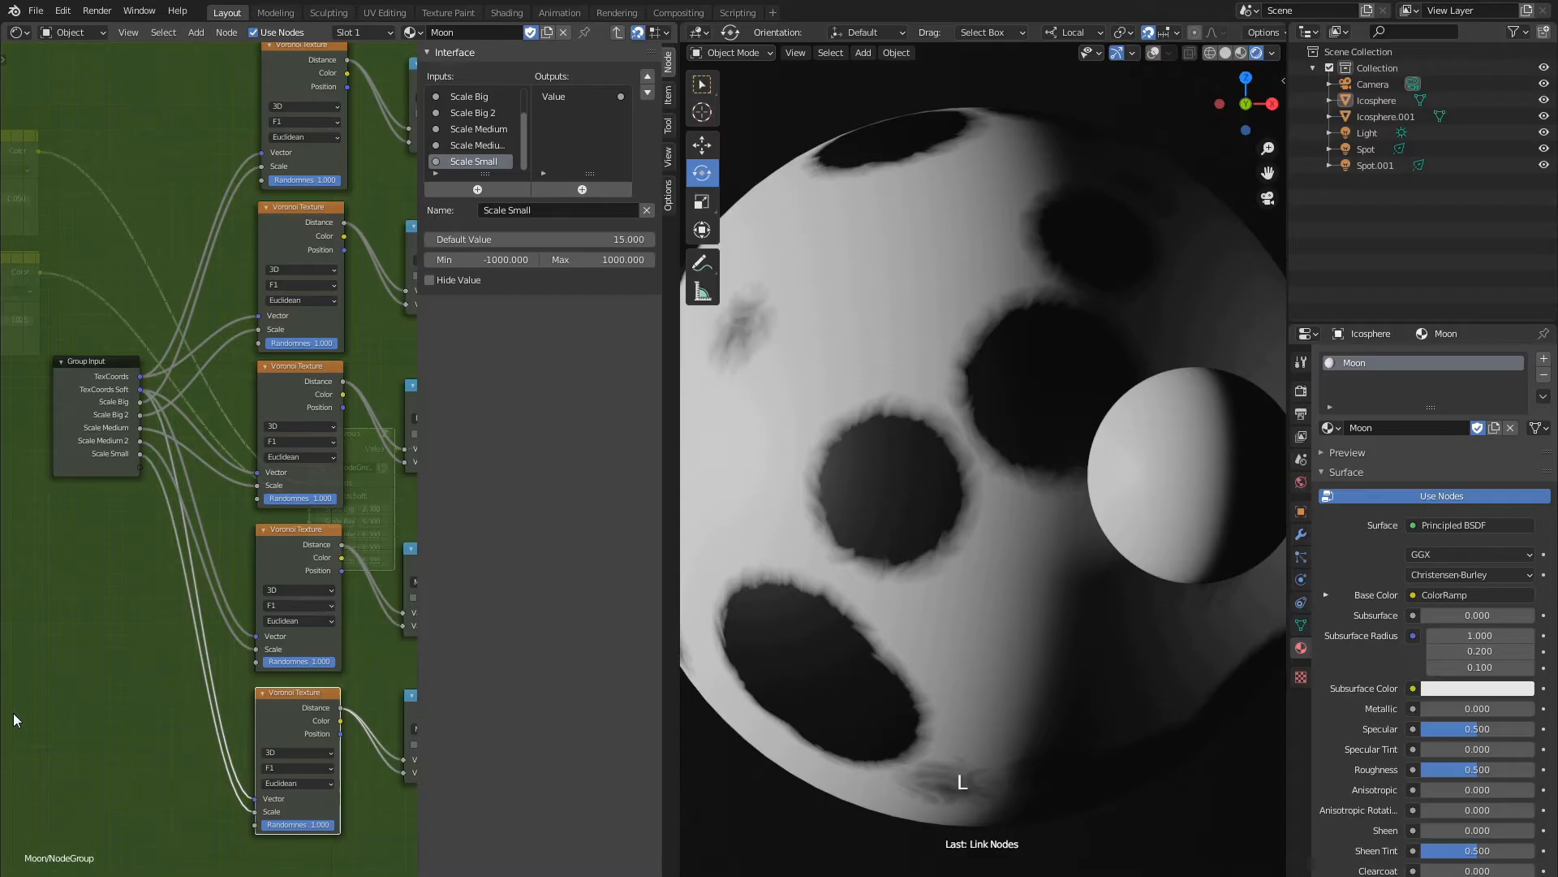
# Move the Group Output node farther away from the Multiply nodes.
pyautogui.moveTo(179, 700); pyautogui.dragTo(86, 650, button='middle')
pyautogui.scroll(-4, 163, 609)
pyautogui.moveTo(417, 377); pyautogui.dragTo(542, 371)
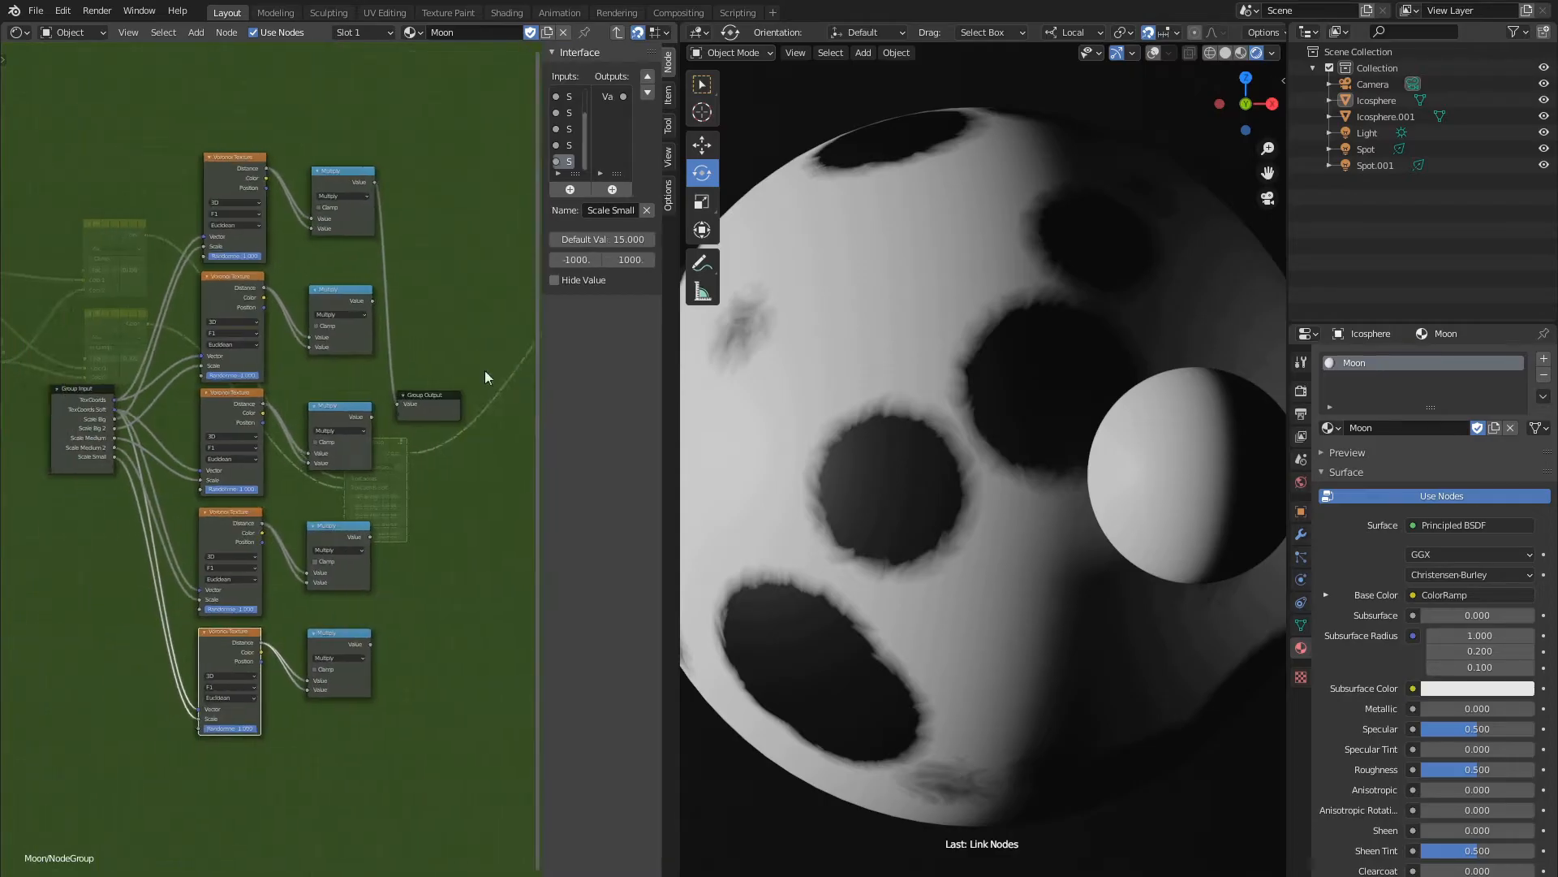
pyautogui.moveTo(485, 371); pyautogui.dragTo(379, 372, button='middle')
pyautogui.scroll(3, 379, 372)
pyautogui.click(294, 408)
pyautogui.press('g')
pyautogui.click(430, 375)
# Connect every Multiply node's value to its own socket on the Group Output.
pyautogui.moveTo(404, 399); pyautogui.dragTo(229, 587)
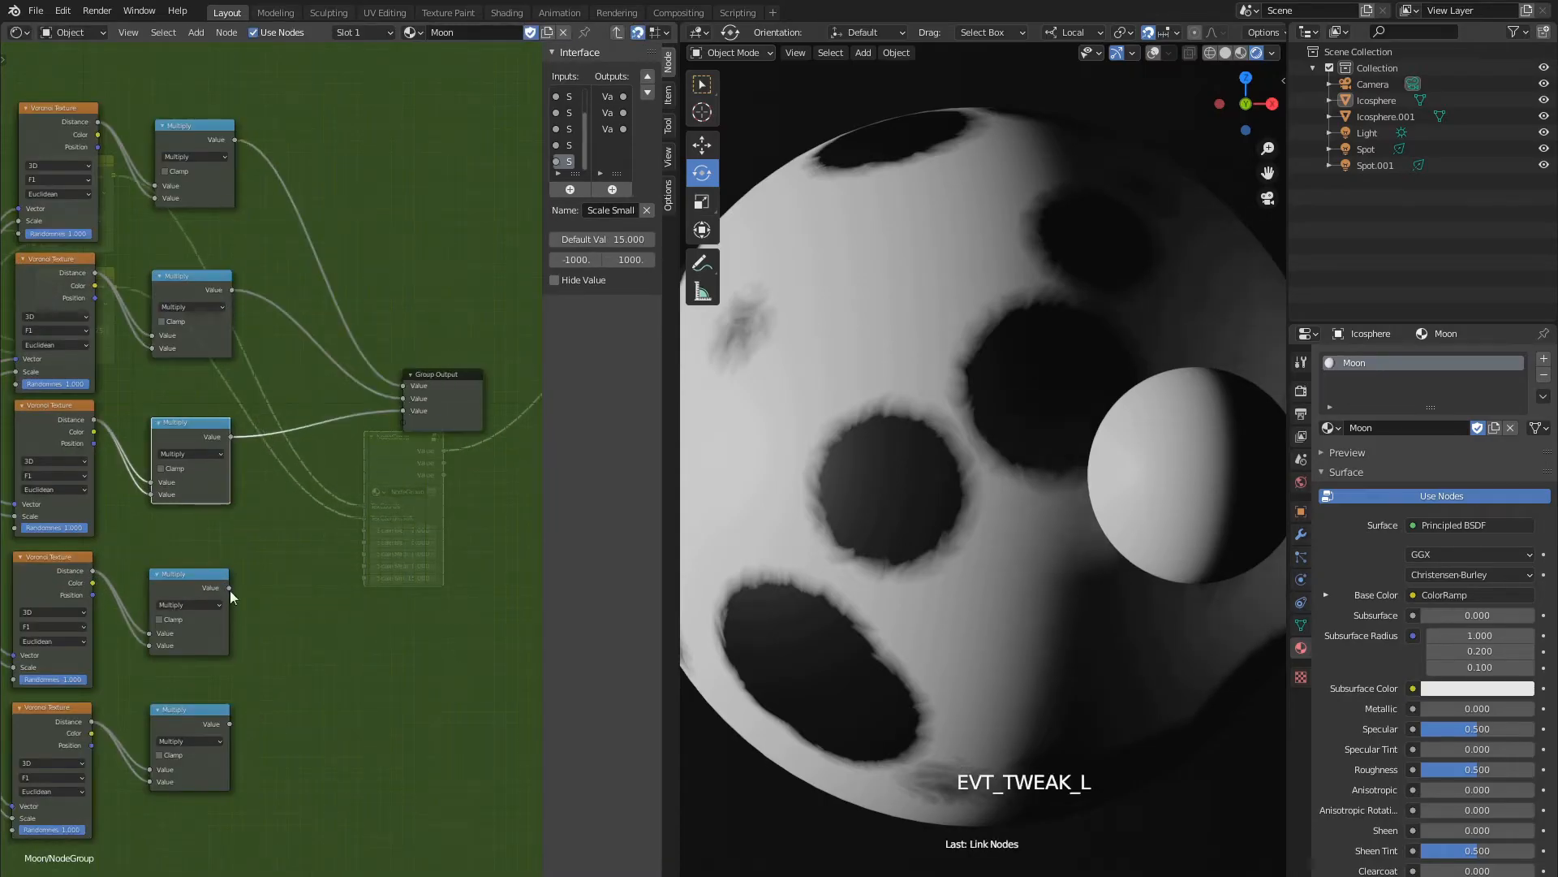
pyautogui.moveTo(229, 724); pyautogui.dragTo(406, 433)
pyautogui.click(452, 382)
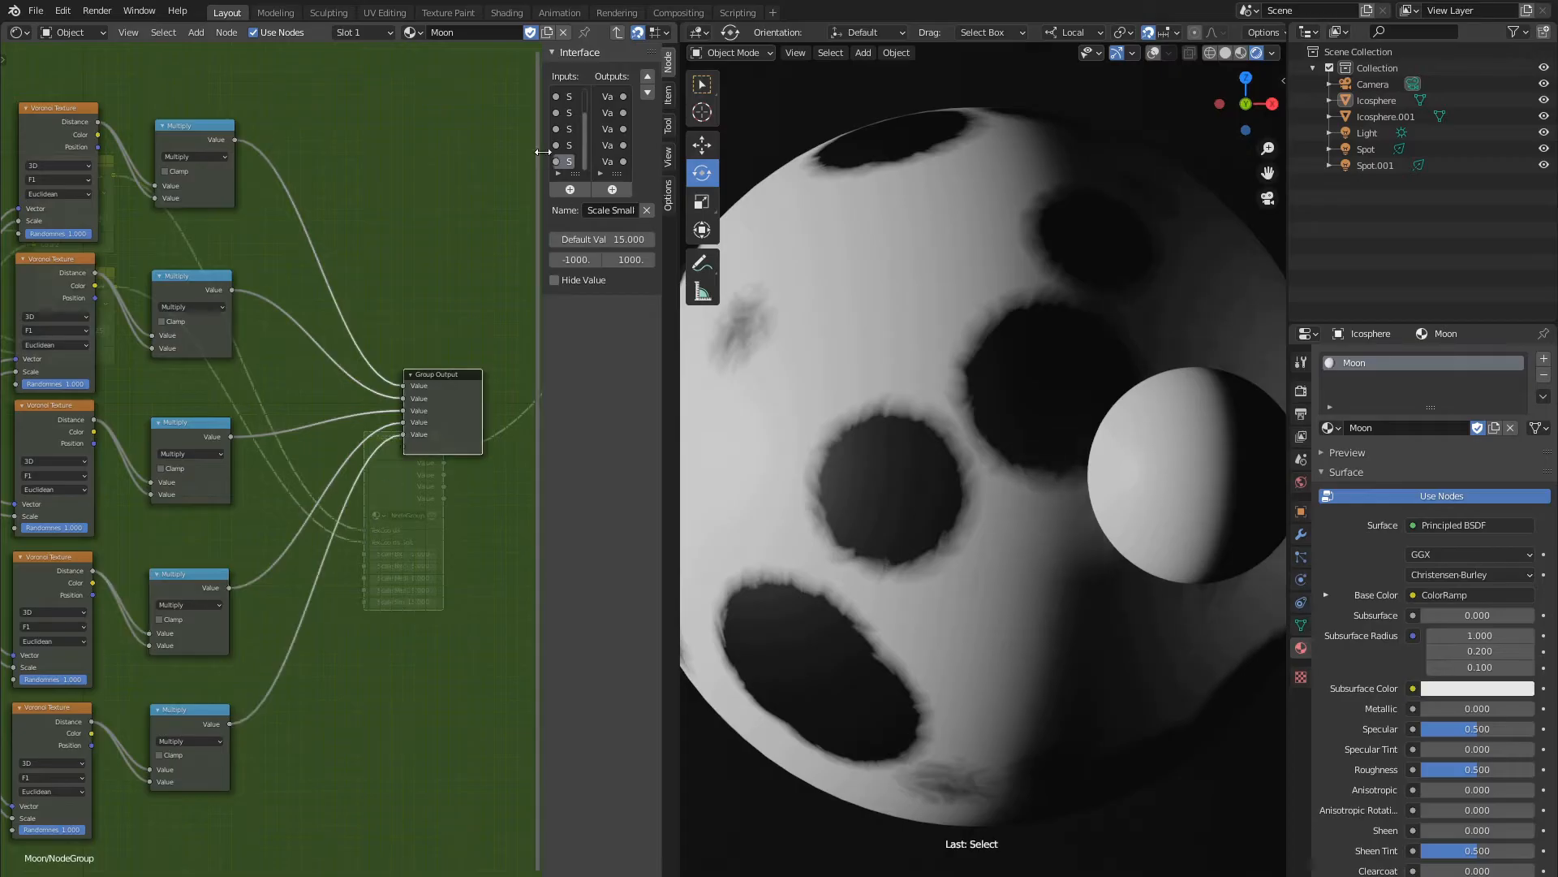
# Rename the first two group outputs to Craters Big and Craters Big 2.
pyautogui.moveTo(542, 325); pyautogui.dragTo(429, 320)
pyautogui.doubleClick(562, 95)
pyautogui.write('Craters B')
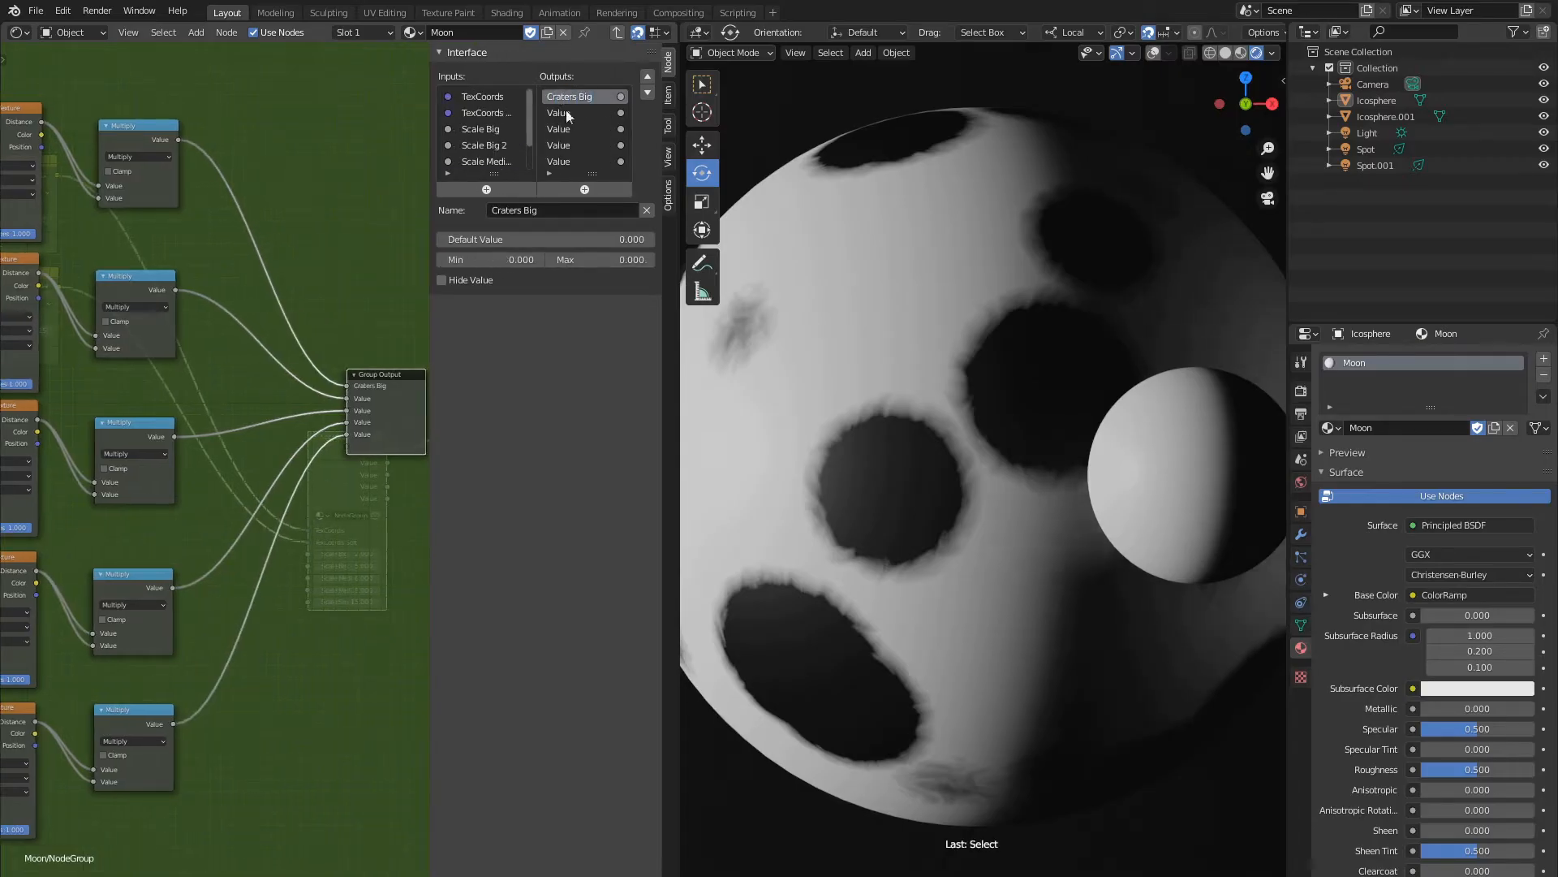
pyautogui.write('ig')
pyautogui.doubleClick(566, 112)
pyautogui.write('Cra')
# Rename the remaining group outputs to Craters Medium, Craters Medium 2 and Craters Small.
pyautogui.doubleClick(558, 128)
pyautogui.write('Cra')
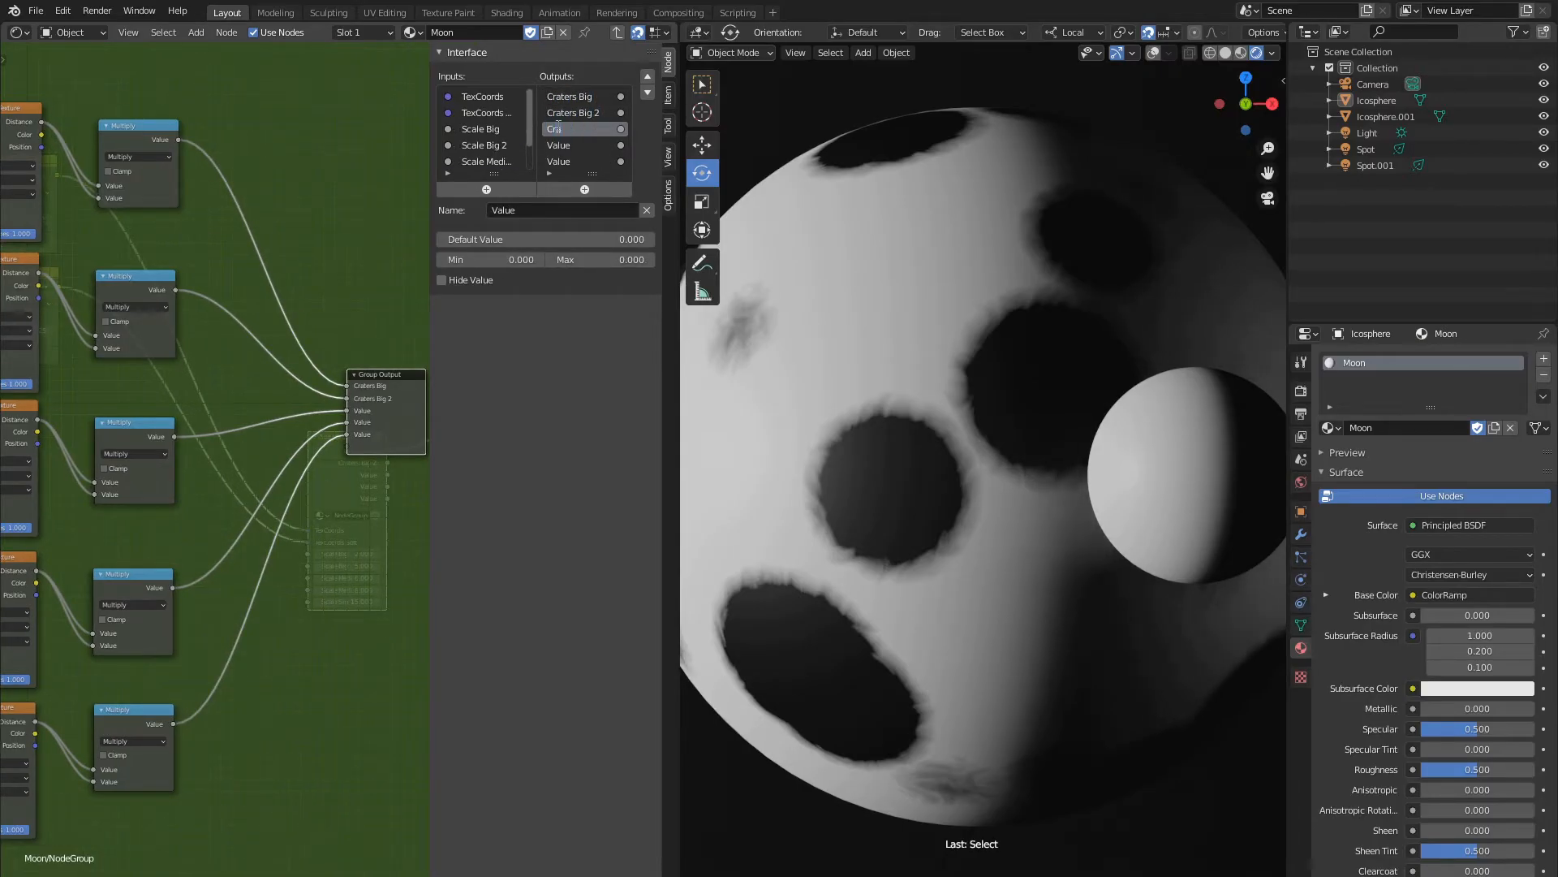
pyautogui.doubleClick(562, 145)
pyautogui.write('Craters Mediu...')
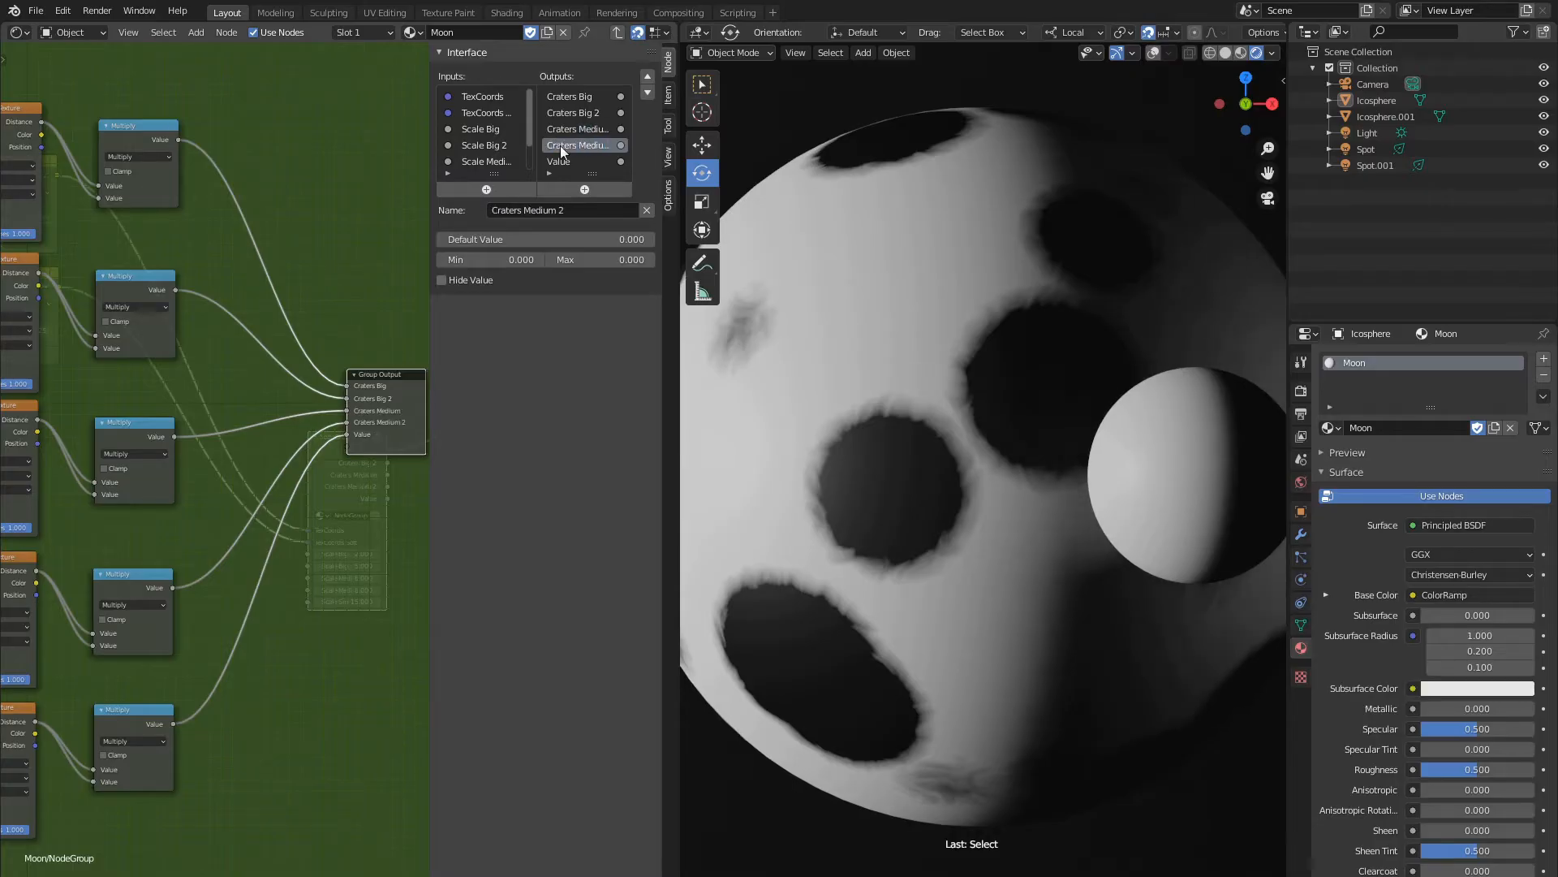
pyautogui.doubleClick(566, 161)
pyautogui.write('Craters Small')
pyautogui.press('Return')
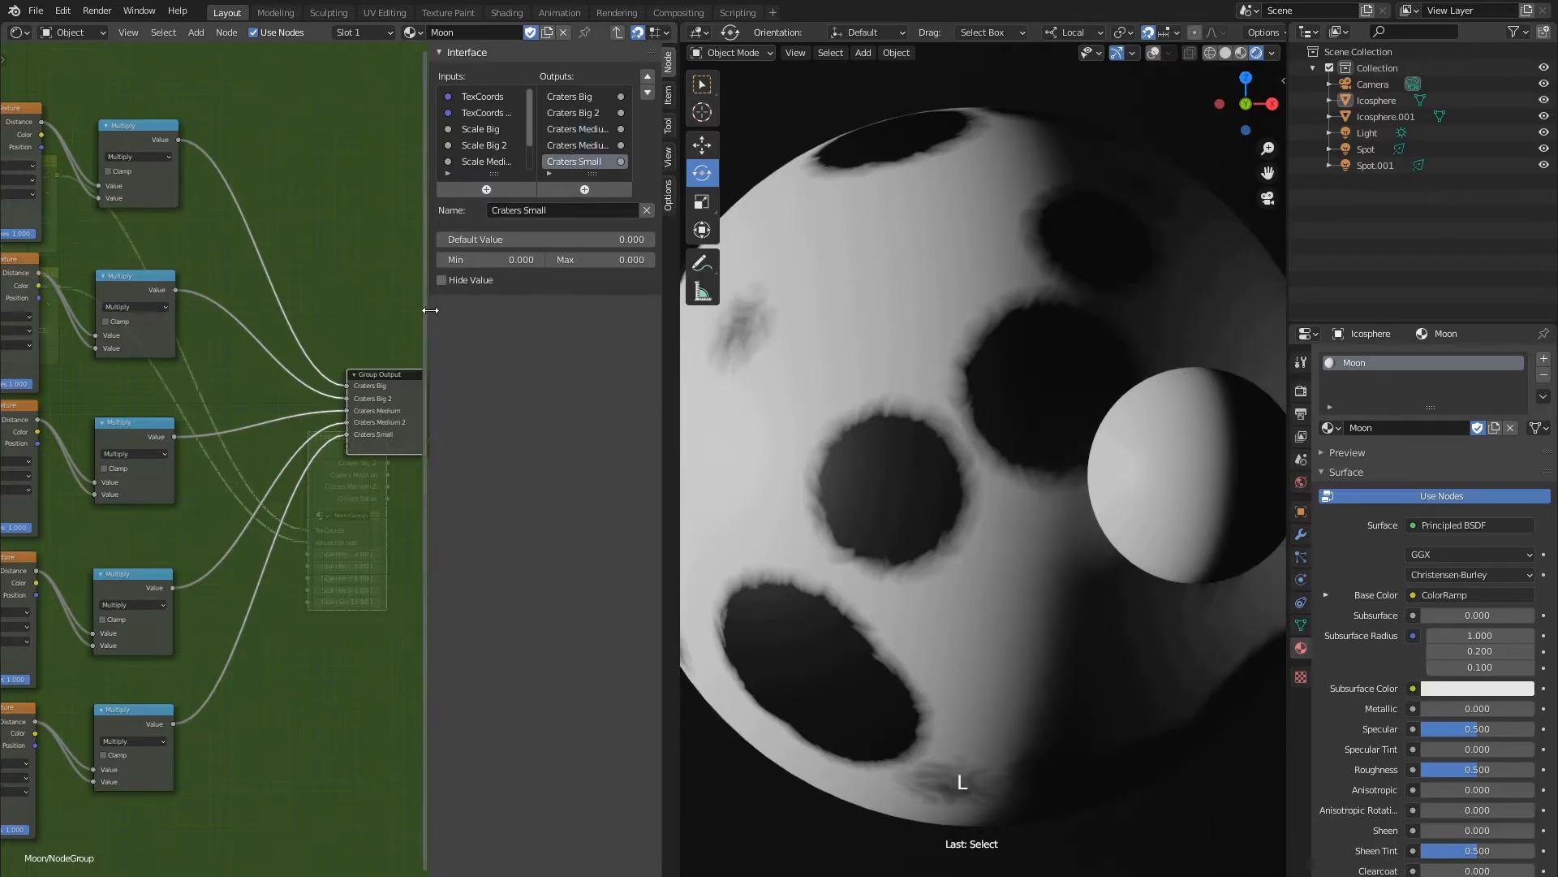
# Leave the group, reposition its node and widen it enough to show the full input names.
pyautogui.moveTo(431, 306); pyautogui.dragTo(571, 317)
pyautogui.press('Tab')
pyautogui.press('g')
pyautogui.click(381, 455)
pyautogui.scroll(2, 386, 451)
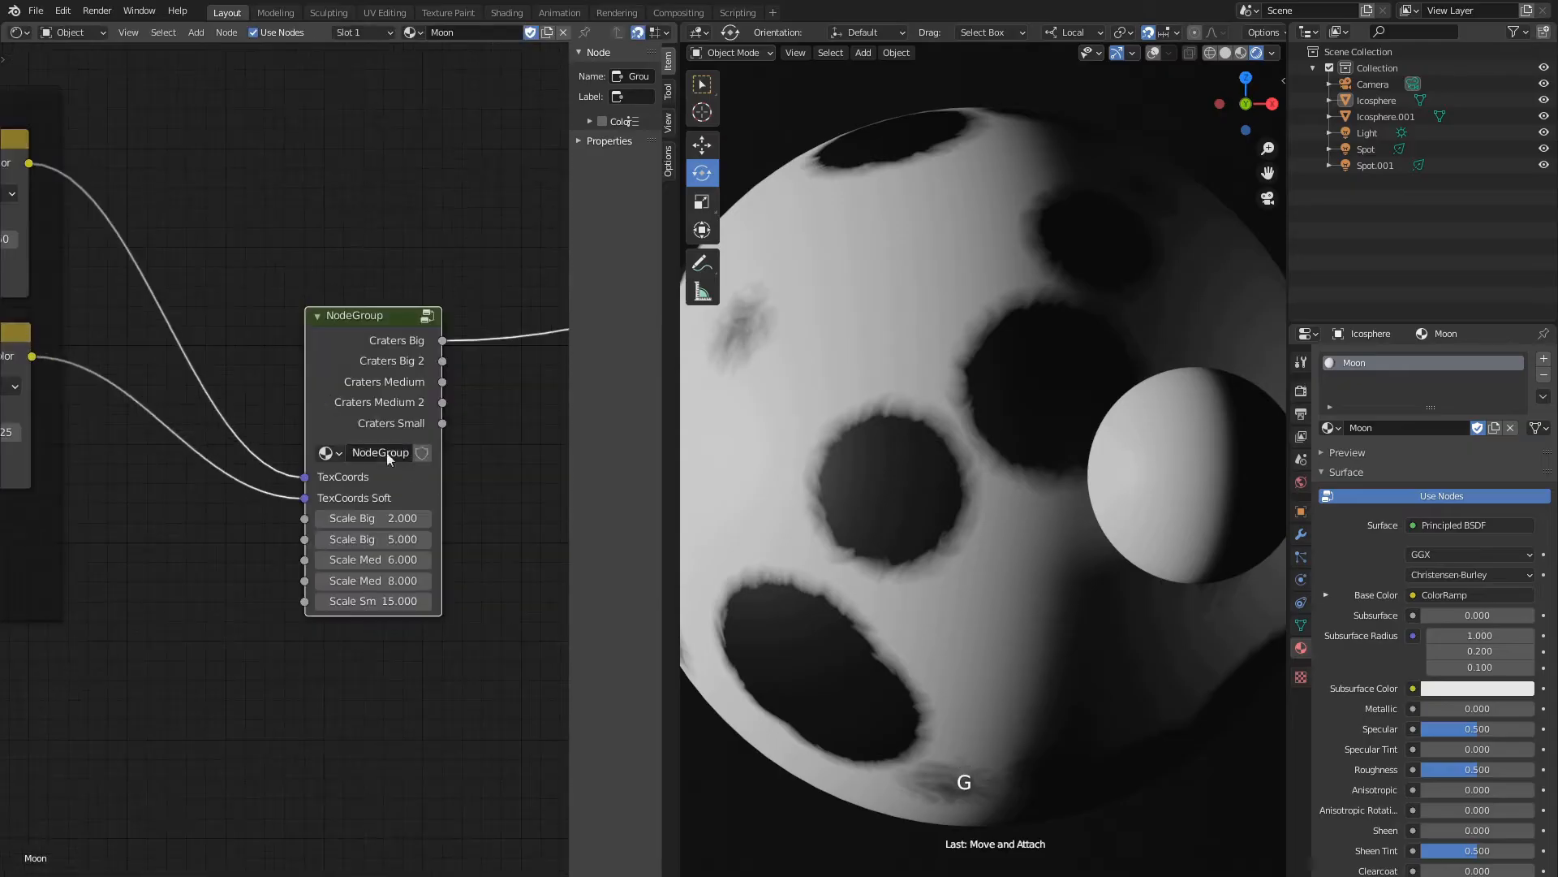
pyautogui.moveTo(440, 460); pyautogui.dragTo(517, 456)
pyautogui.scroll(-2, 474, 414)
pyautogui.moveTo(439, 382); pyautogui.dragTo(377, 423, button='middle')
pyautogui.moveTo(570, 198); pyautogui.dragTo(522, 205)
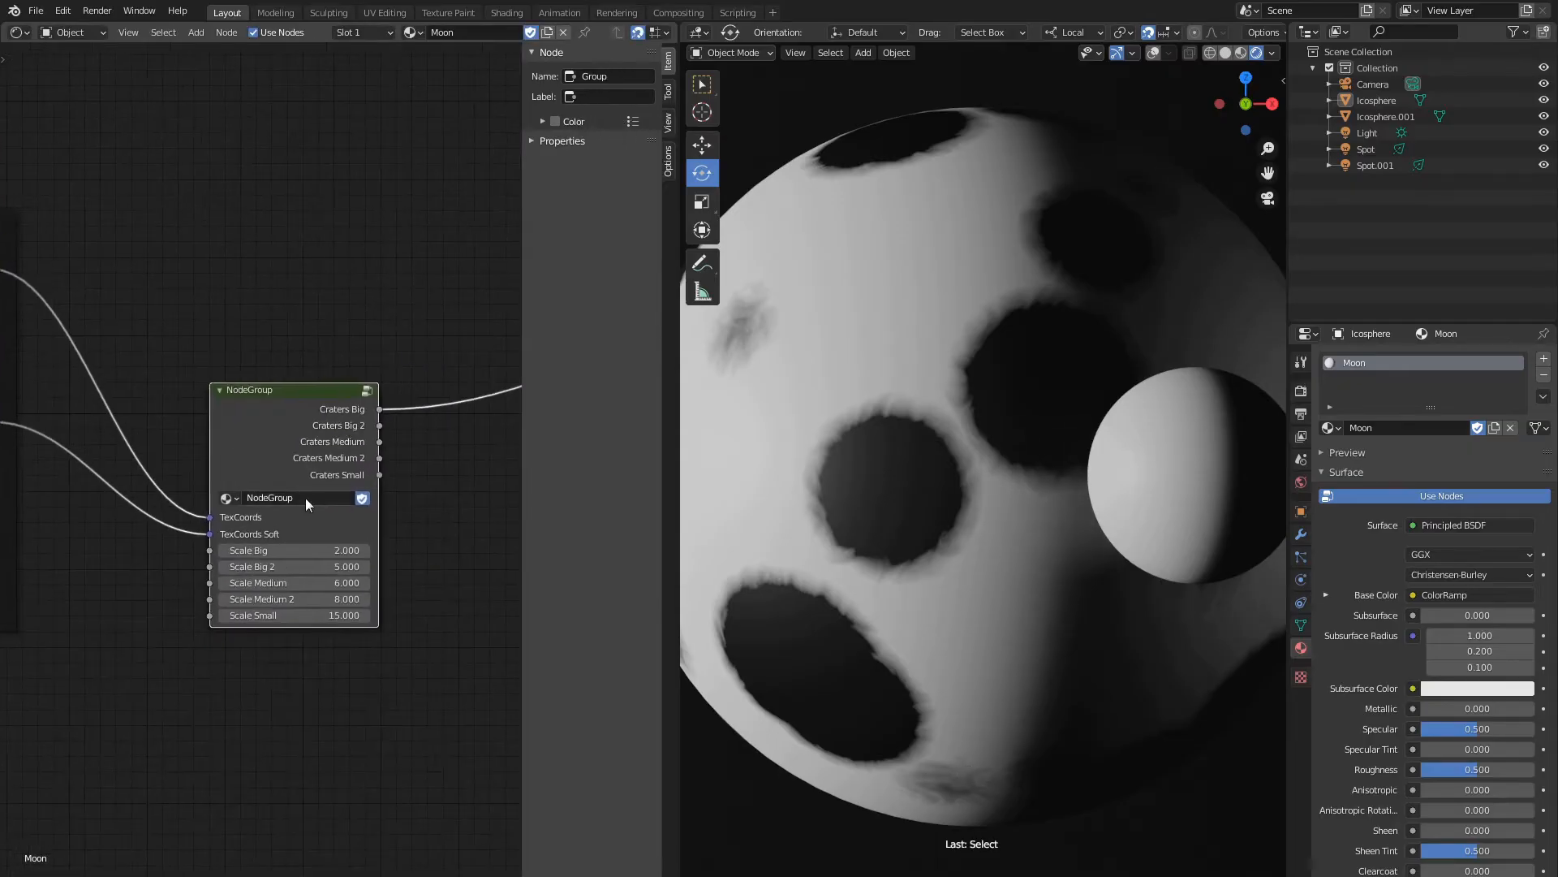
# Rename the node group to Craters_Generator and label its node Craters Generator.
pyautogui.doubleClick(305, 496)
pyautogui.write('Craters_Generator')
pyautogui.press('Return')
pyautogui.click(590, 96)
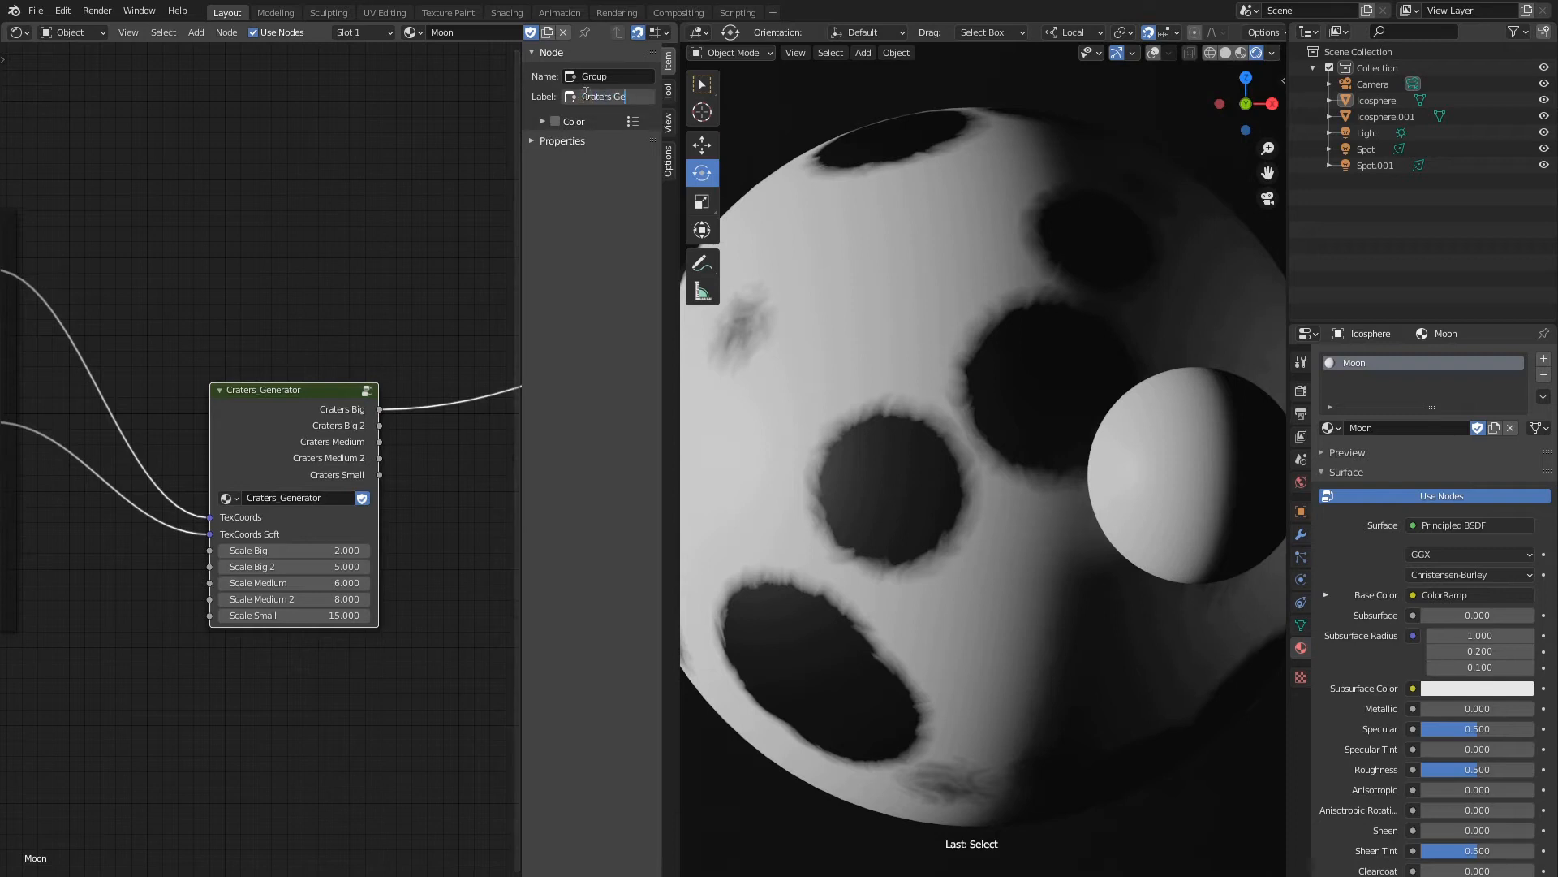
pyautogui.press('Return')
# Reposition the Craters Generator node beside the UV Noise frame and save the file.
pyautogui.scroll(-3, 341, 382)
pyautogui.press('g')
pyautogui.click(284, 327)
pyautogui.hotkey('ctrl', 's')
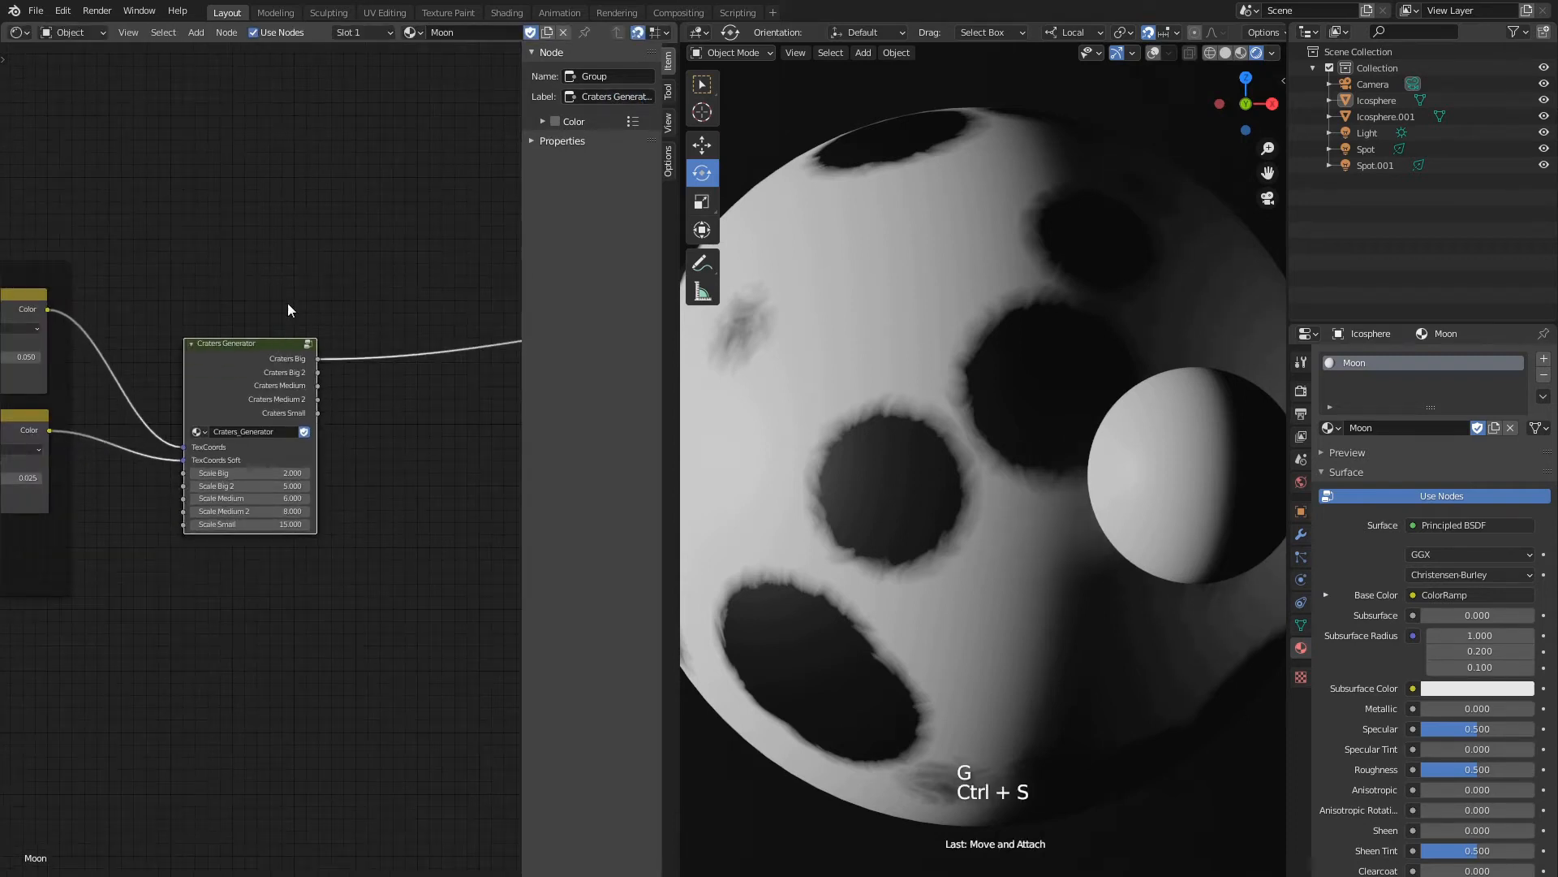
pyautogui.scroll(-3, 280, 382)
pyautogui.moveTo(251, 554); pyautogui.dragTo(223, 483, button='middle')
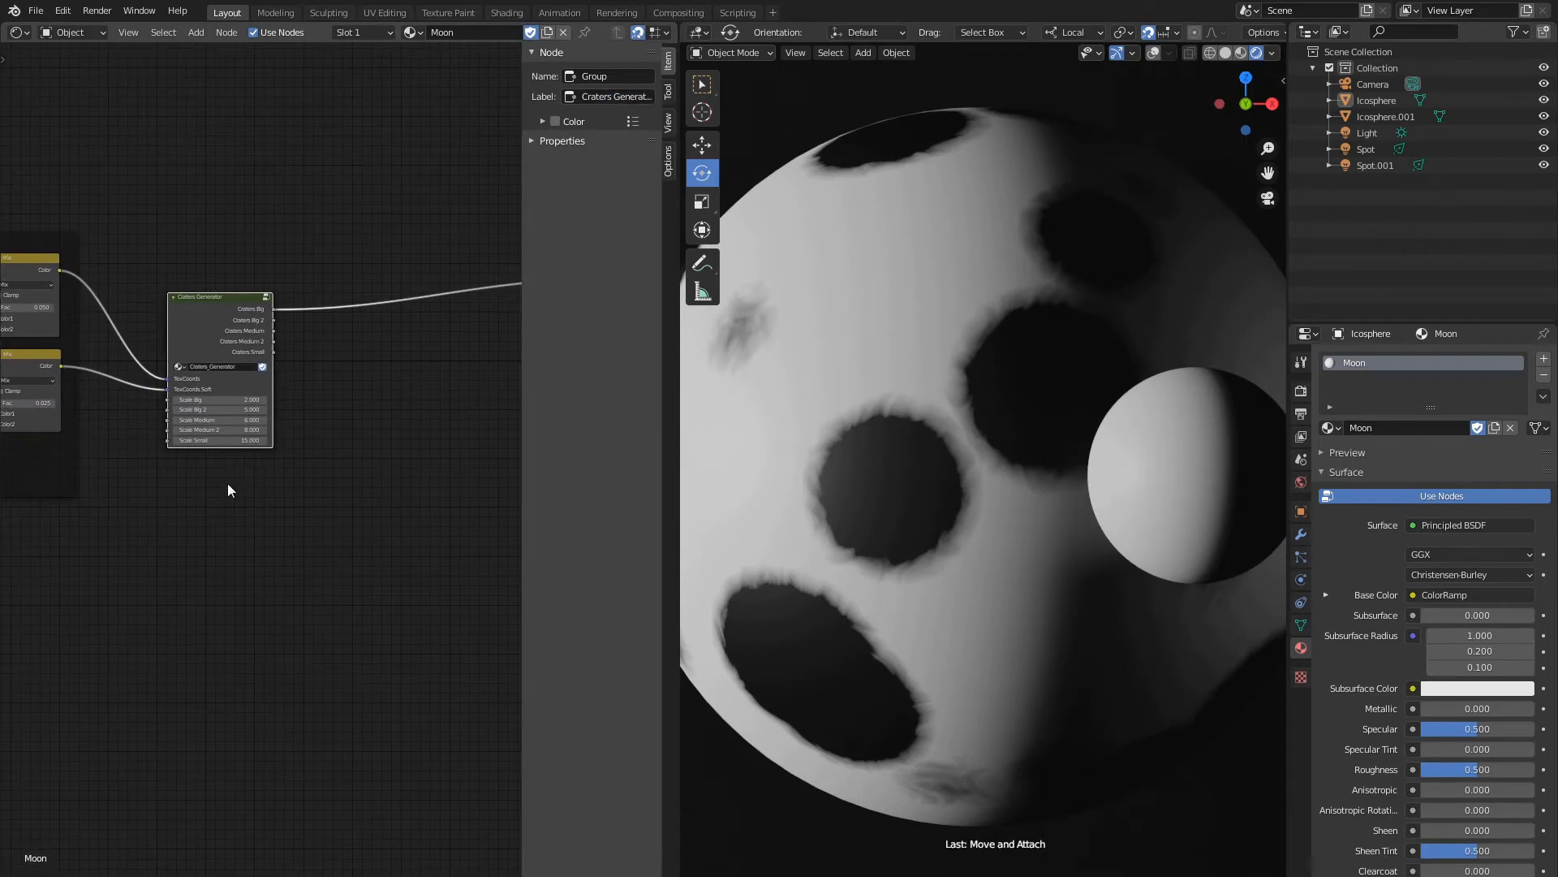
pyautogui.press('Tab')
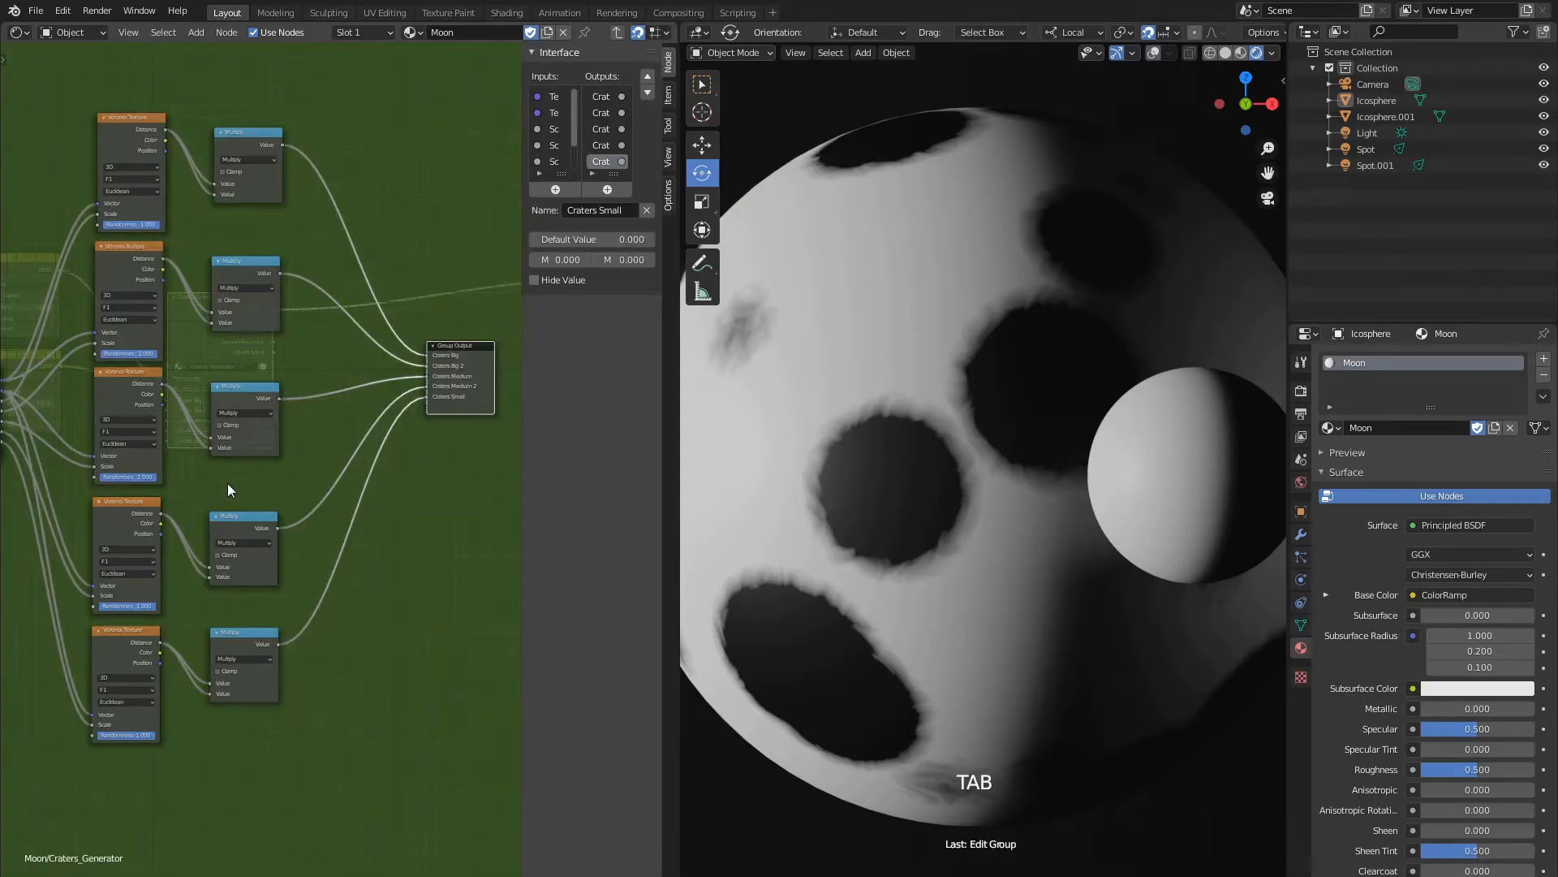
pyautogui.scroll(-4, 228, 484)
pyautogui.press('Tab')
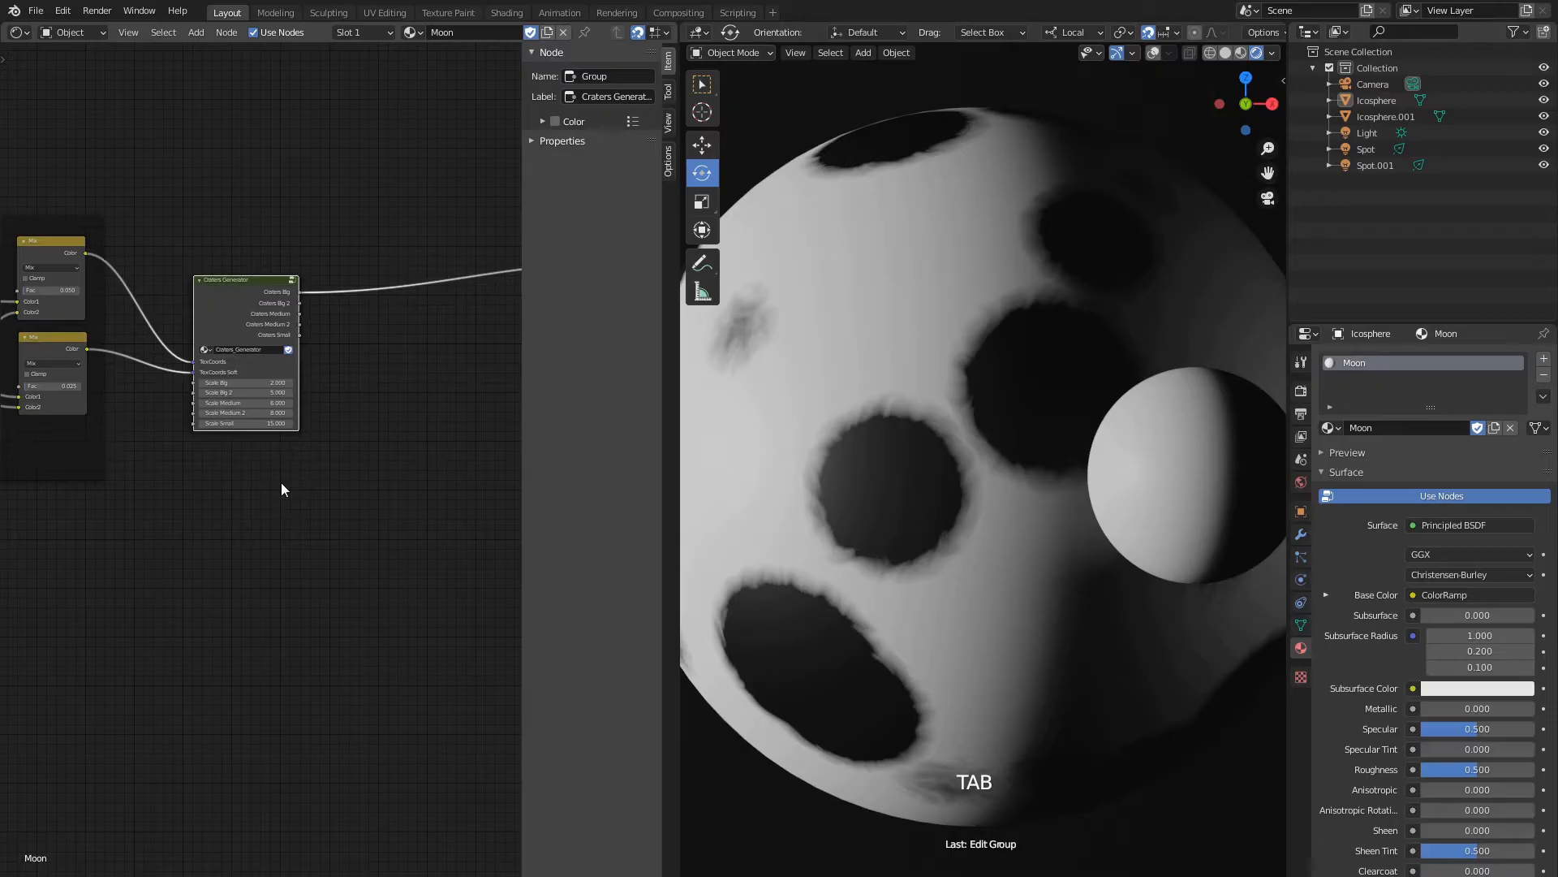
# Add a Noise Texture below the Craters Generator node, feed its Vector from the upper Mix node's Color, and set its scale to 1.8.
pyautogui.hotkey('shift', 'a')
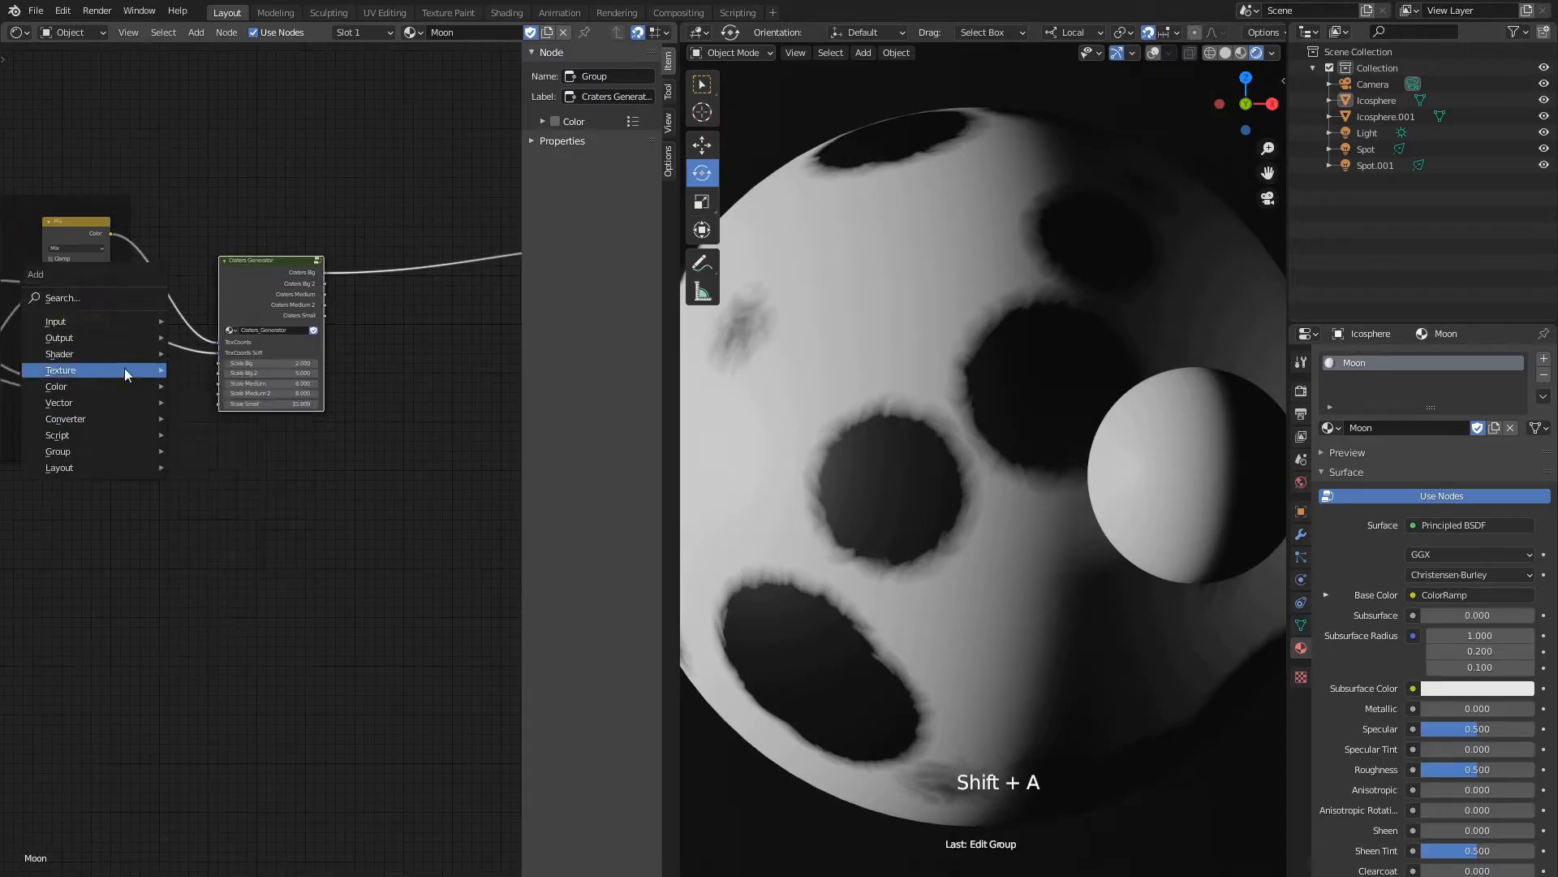
pyautogui.moveTo(124, 369)
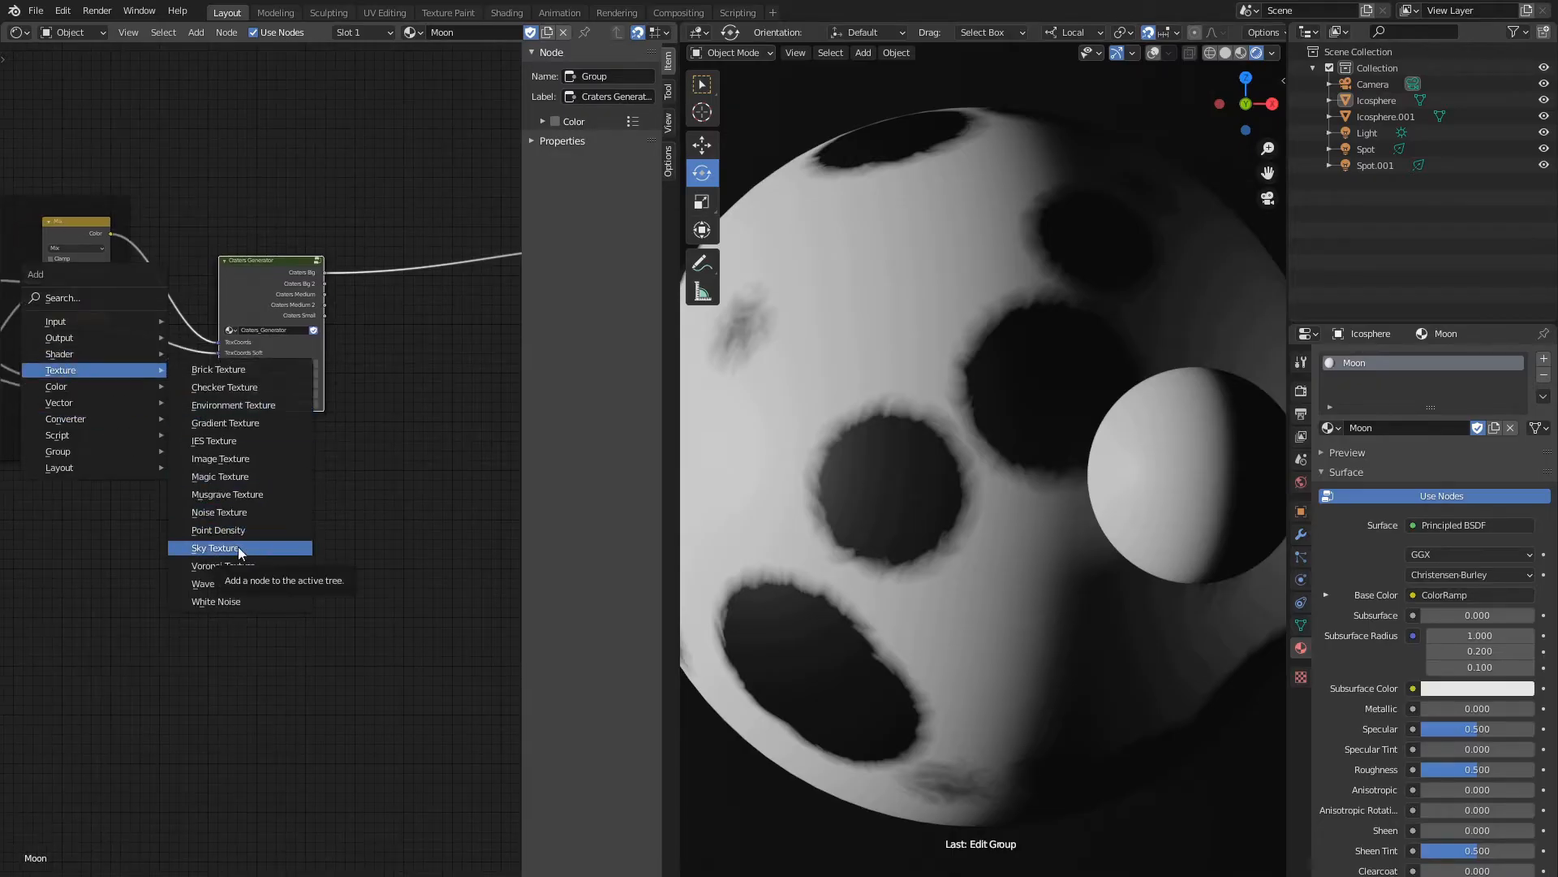
pyautogui.click(237, 514)
pyautogui.click(230, 455)
pyautogui.scroll(5, 247, 438)
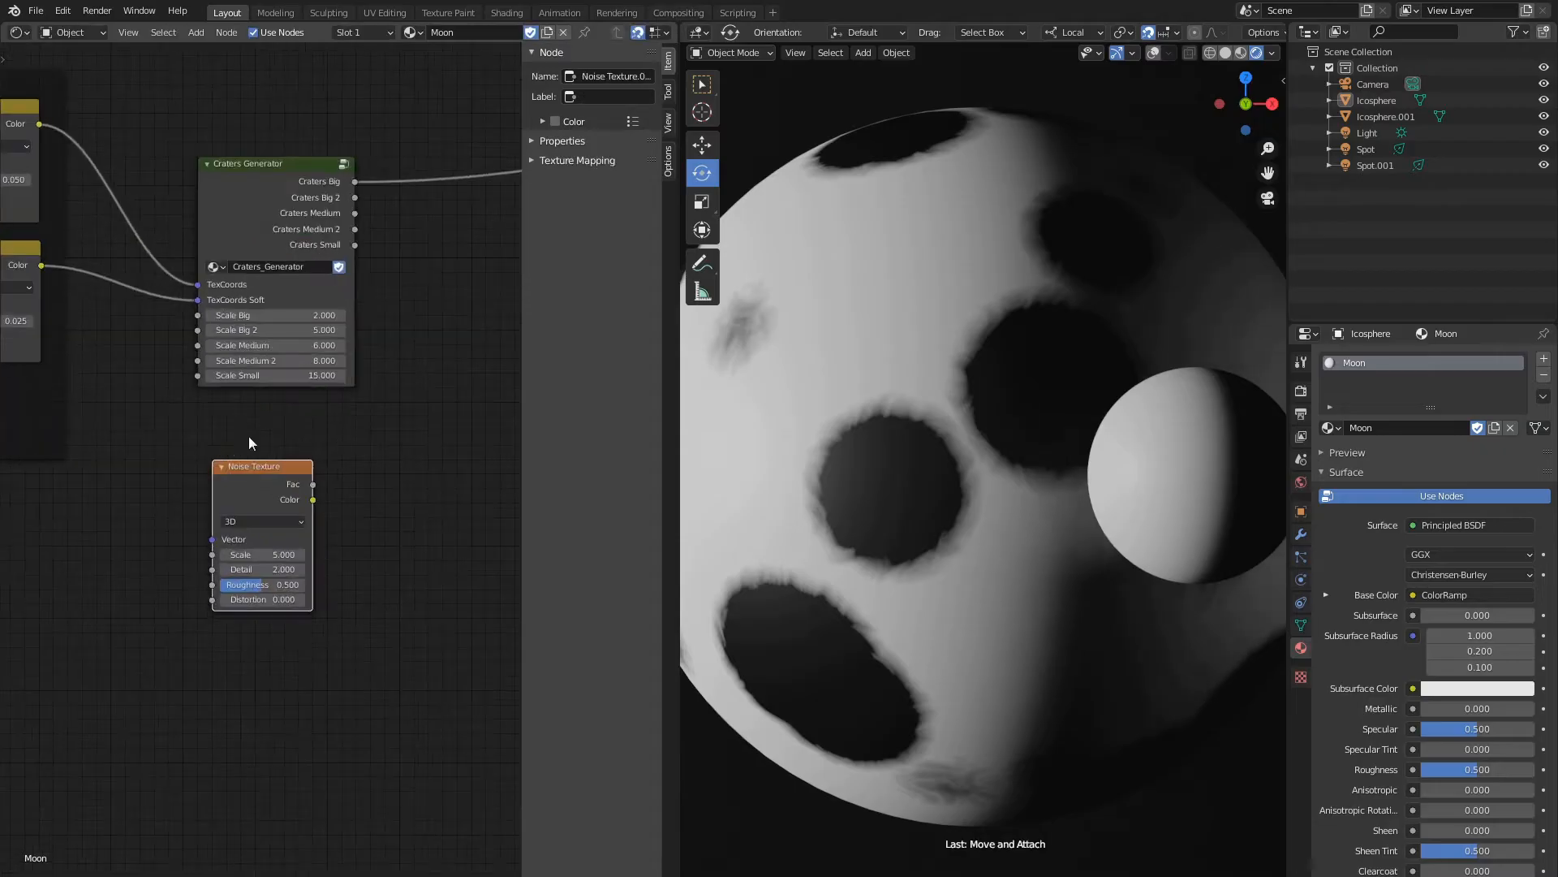
pyautogui.moveTo(248, 435); pyautogui.dragTo(379, 460, button='middle')
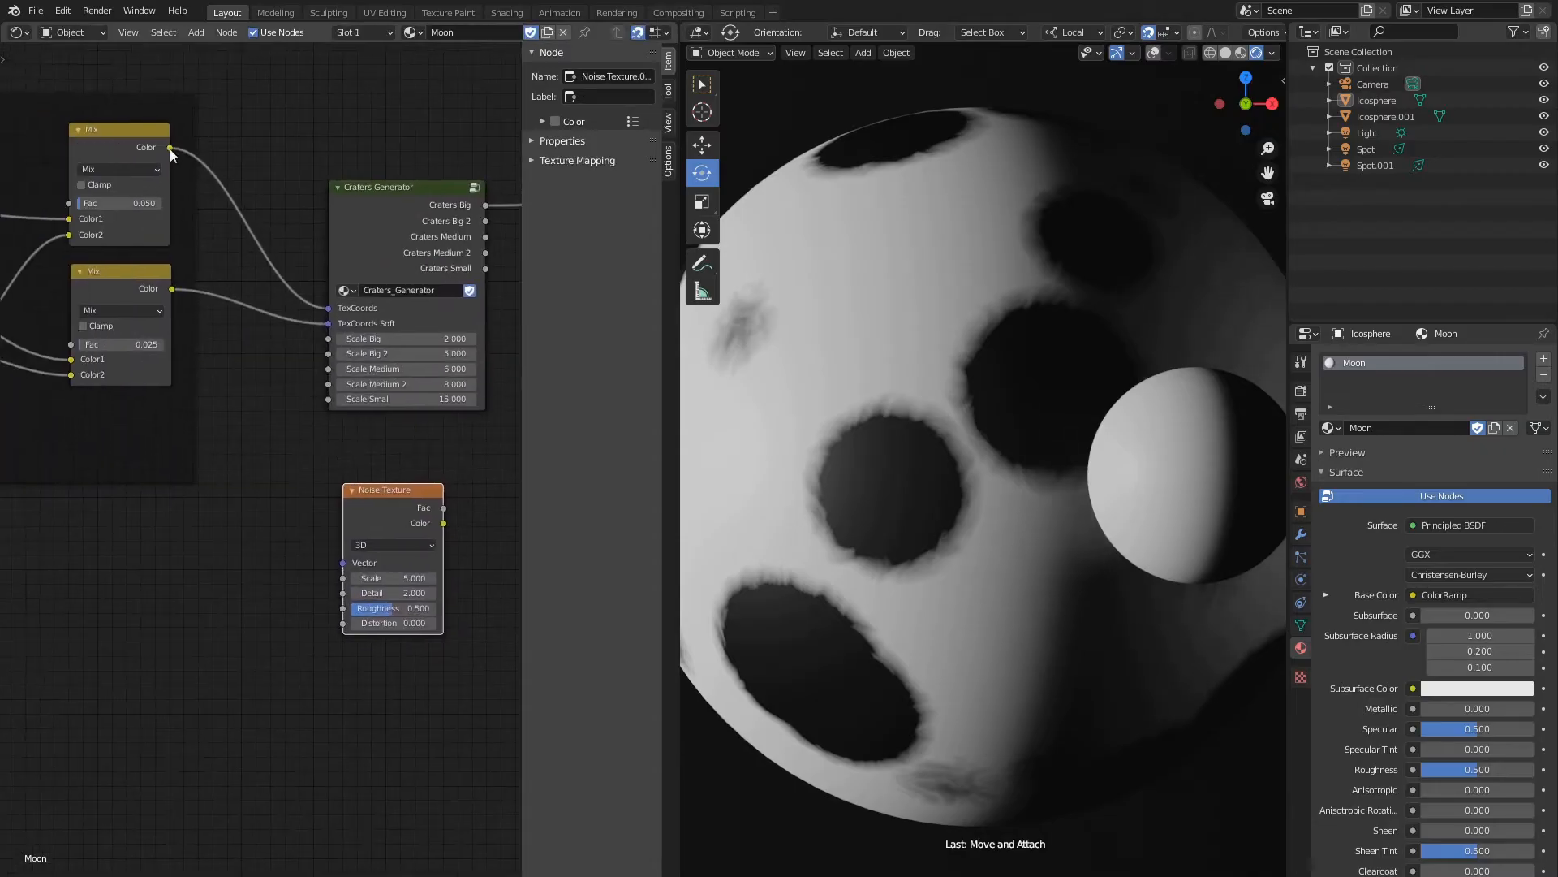
pyautogui.moveTo(169, 148); pyautogui.dragTo(337, 560)
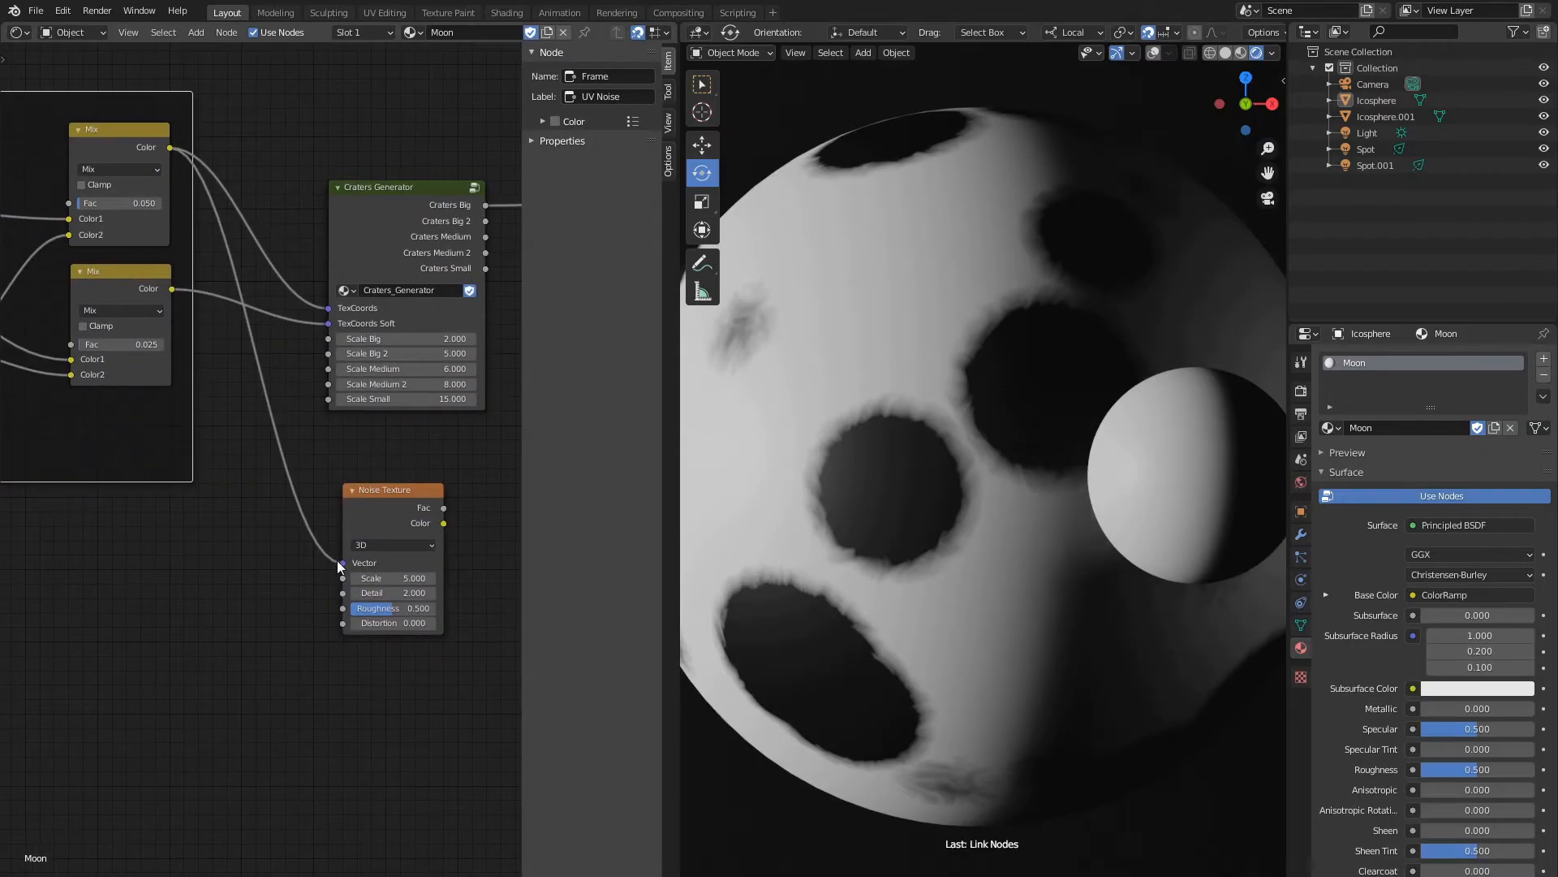
pyautogui.doubleClick(405, 576)
pyautogui.write('6')
pyautogui.press('Return')
# Duplicate the Noise Texture twice in a column below it, setting the copies' scales to 5 and 8.
pyautogui.moveTo(396, 593); pyautogui.dragTo(297, 426, button='middle')
pyautogui.click(300, 357)
pyautogui.hotkey('shift', 'd')
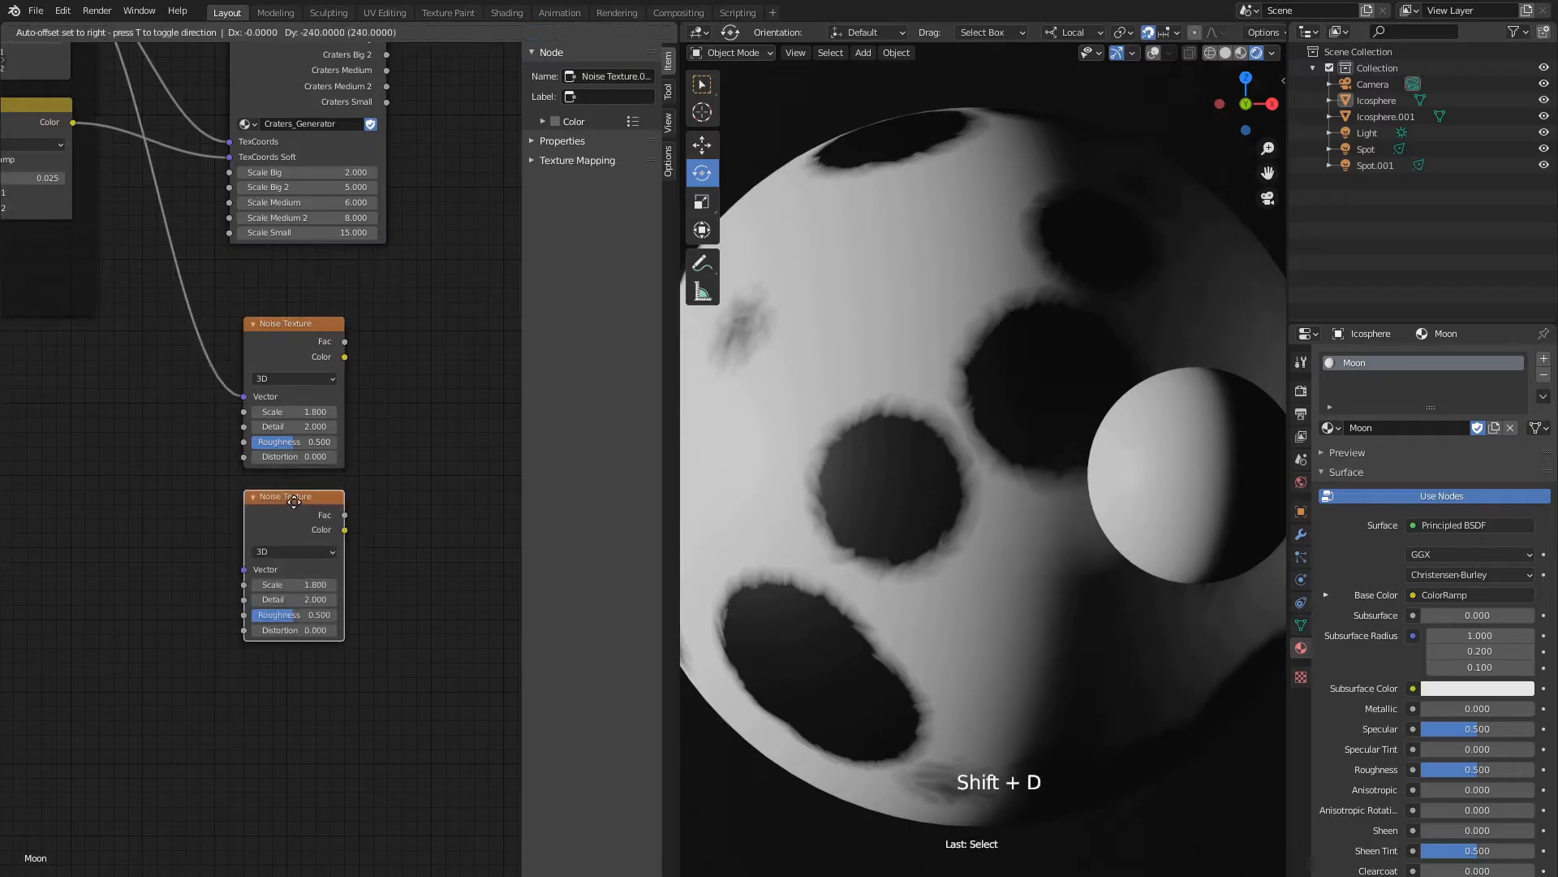
pyautogui.click(299, 529)
pyautogui.doubleClick(298, 584)
pyautogui.write('5')
pyautogui.press('Return')
pyautogui.hotkey('shift', 'd')
pyautogui.click(298, 702)
pyautogui.doubleClick(300, 757)
pyautogui.write('8')
pyautogui.press('Return')
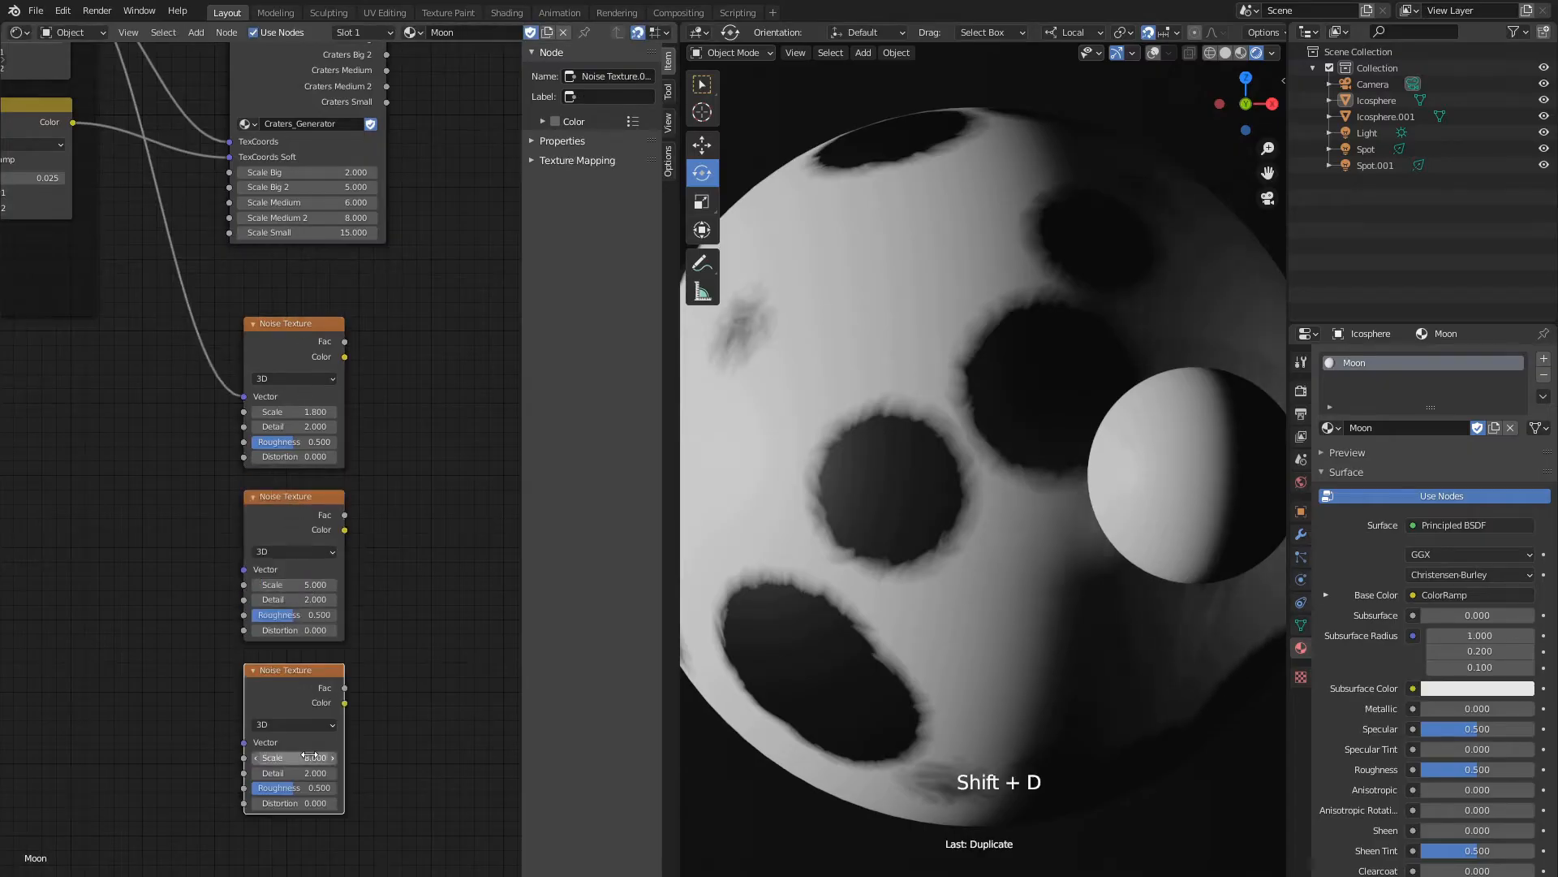
# Group the three Noise Texture nodes, move the Group Input node and rename the group's vector input TexCoords.
pyautogui.scroll(-2, 332, 712)
pyautogui.click(306, 384)
pyautogui.keyDown('shift'); pyautogui.click(327, 568); pyautogui.keyUp('shift')
pyautogui.hotkey('ctrl', 'g')
pyautogui.write('g')
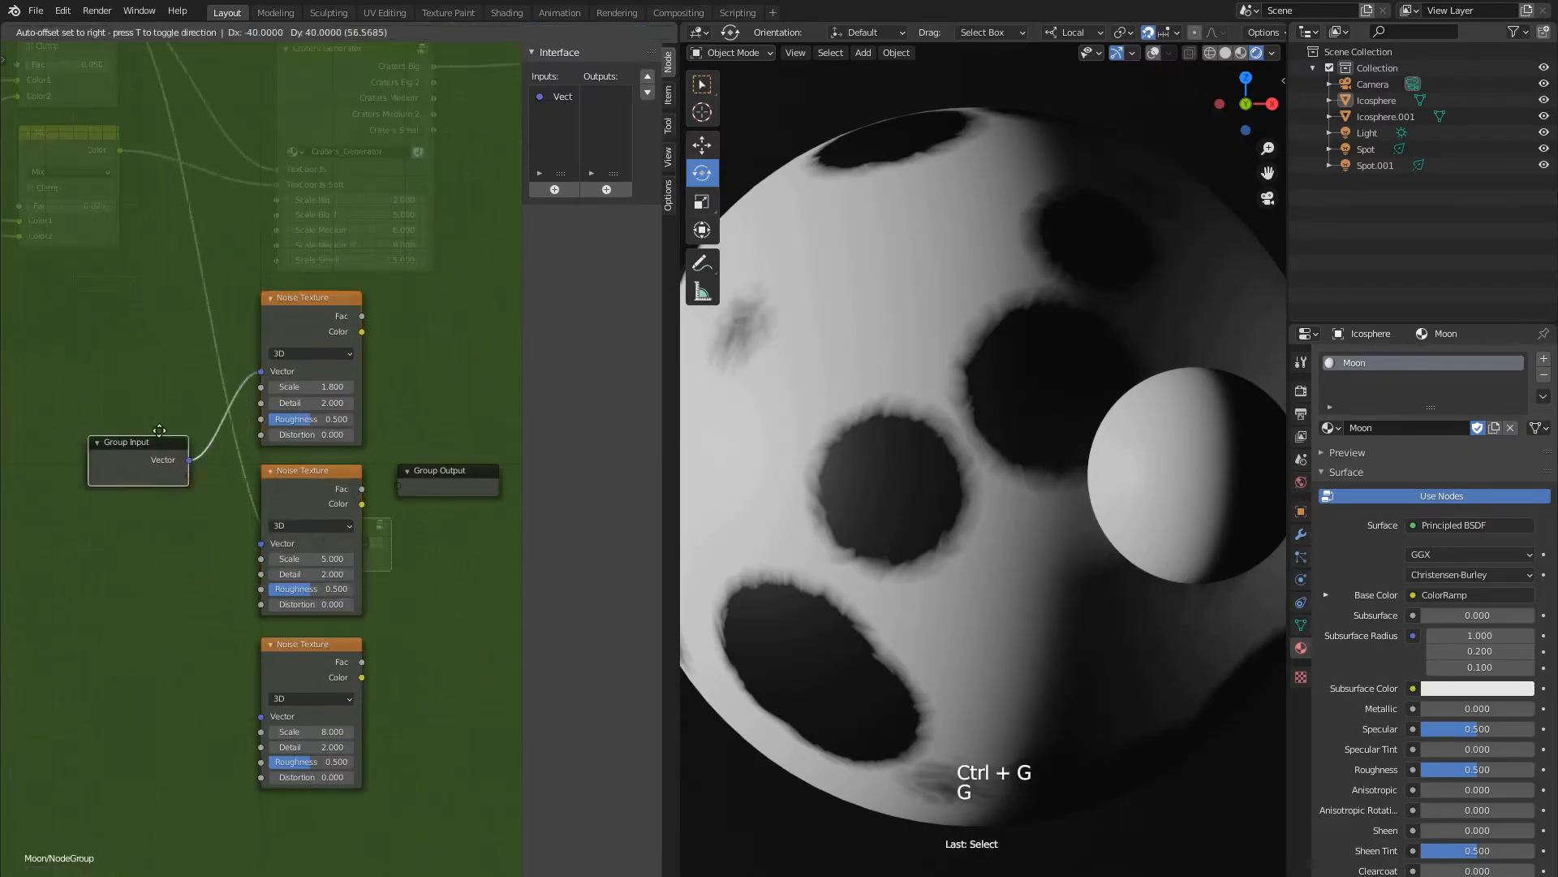
pyautogui.write('TexCoords')
pyautogui.press('Return')
# Link TexCoords to the Noise Textures' Vector inputs and expose each texture's Scale as a separate group input.
pyautogui.moveTo(175, 432); pyautogui.dragTo(261, 716)
pyautogui.moveTo(260, 387); pyautogui.dragTo(175, 447)
pyautogui.moveTo(261, 559); pyautogui.dragTo(174, 463)
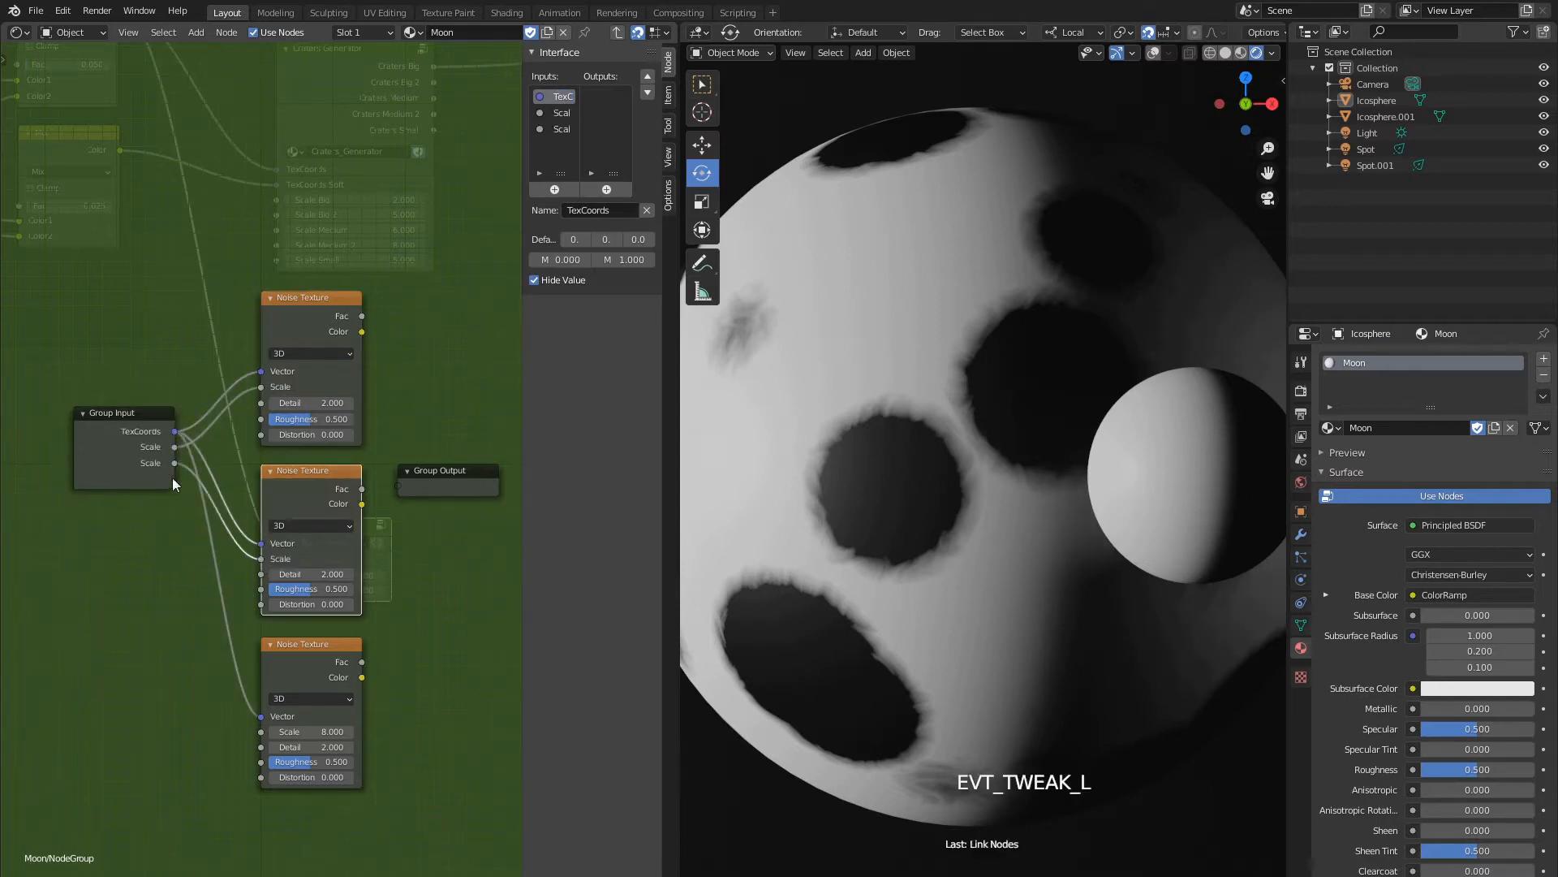
pyautogui.moveTo(260, 731); pyautogui.dragTo(173, 478)
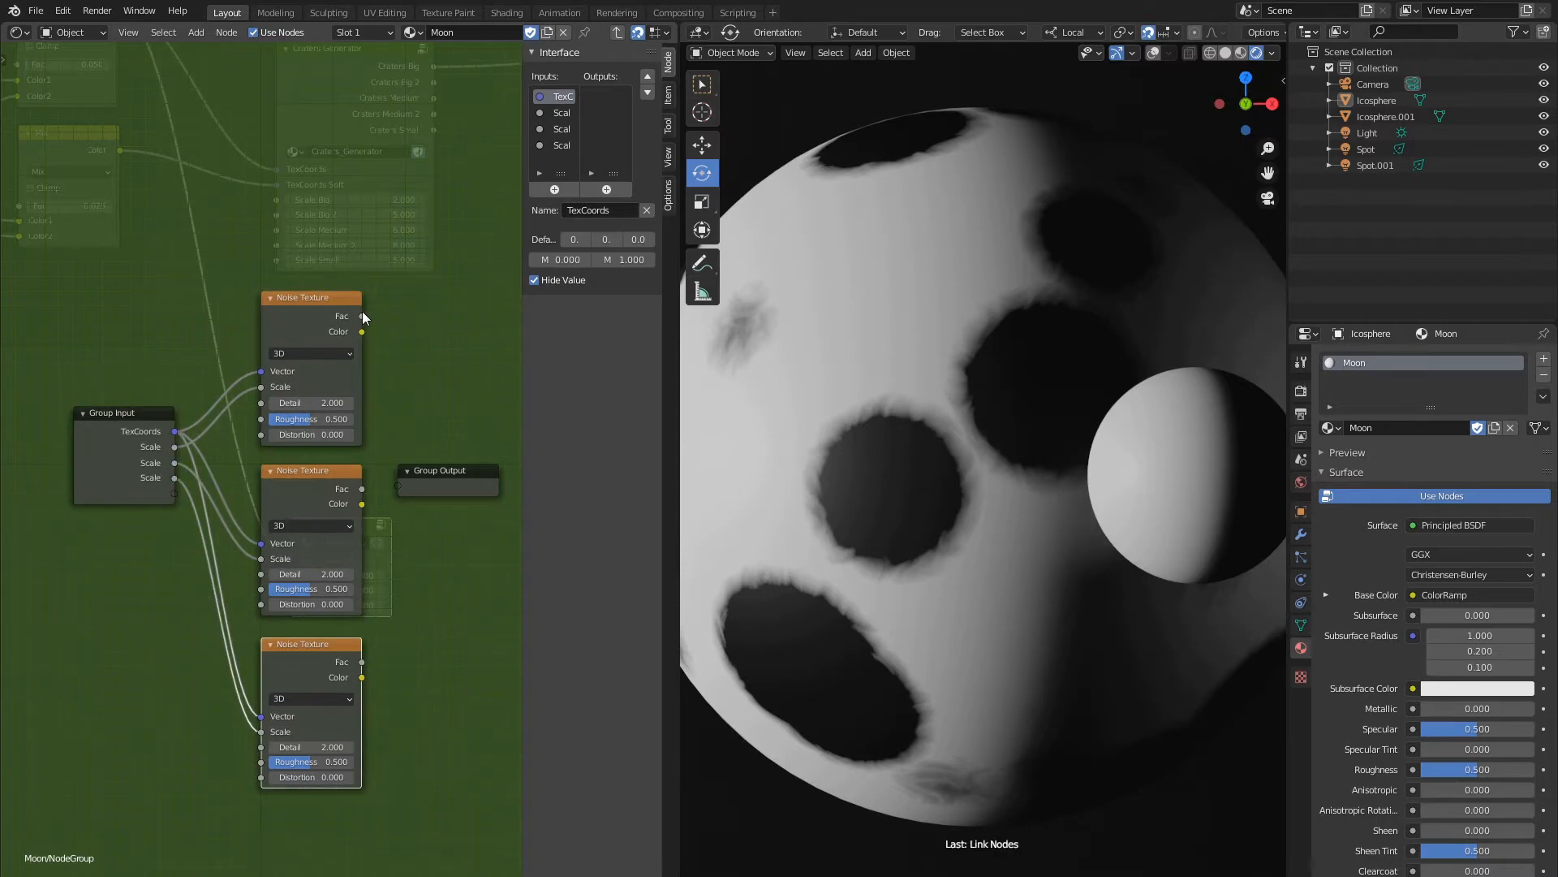
# Connect the Color output of all three Noise Textures to the Group Output and move that node farther from them.
pyautogui.moveTo(361, 333); pyautogui.dragTo(398, 499)
pyautogui.moveTo(361, 677); pyautogui.dragTo(401, 512)
pyautogui.scroll(-2, 344, 447)
pyautogui.press('g')
pyautogui.click(431, 441)
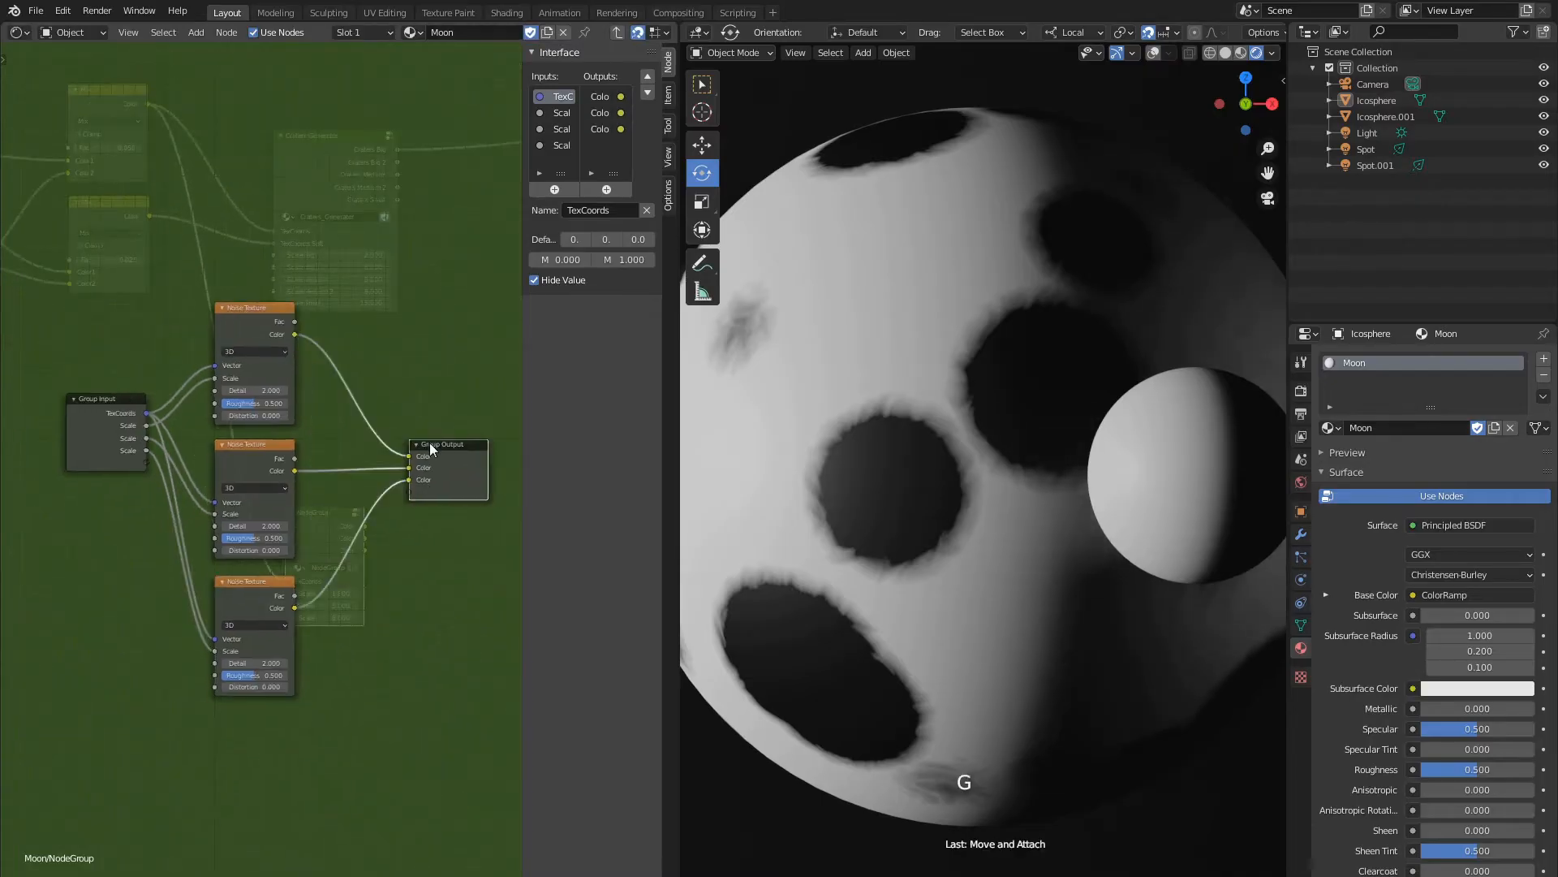
pyautogui.press('g')
pyautogui.click(427, 413)
pyautogui.moveTo(307, 443); pyautogui.dragTo(344, 440, button='middle')
pyautogui.scroll(3, 344, 441)
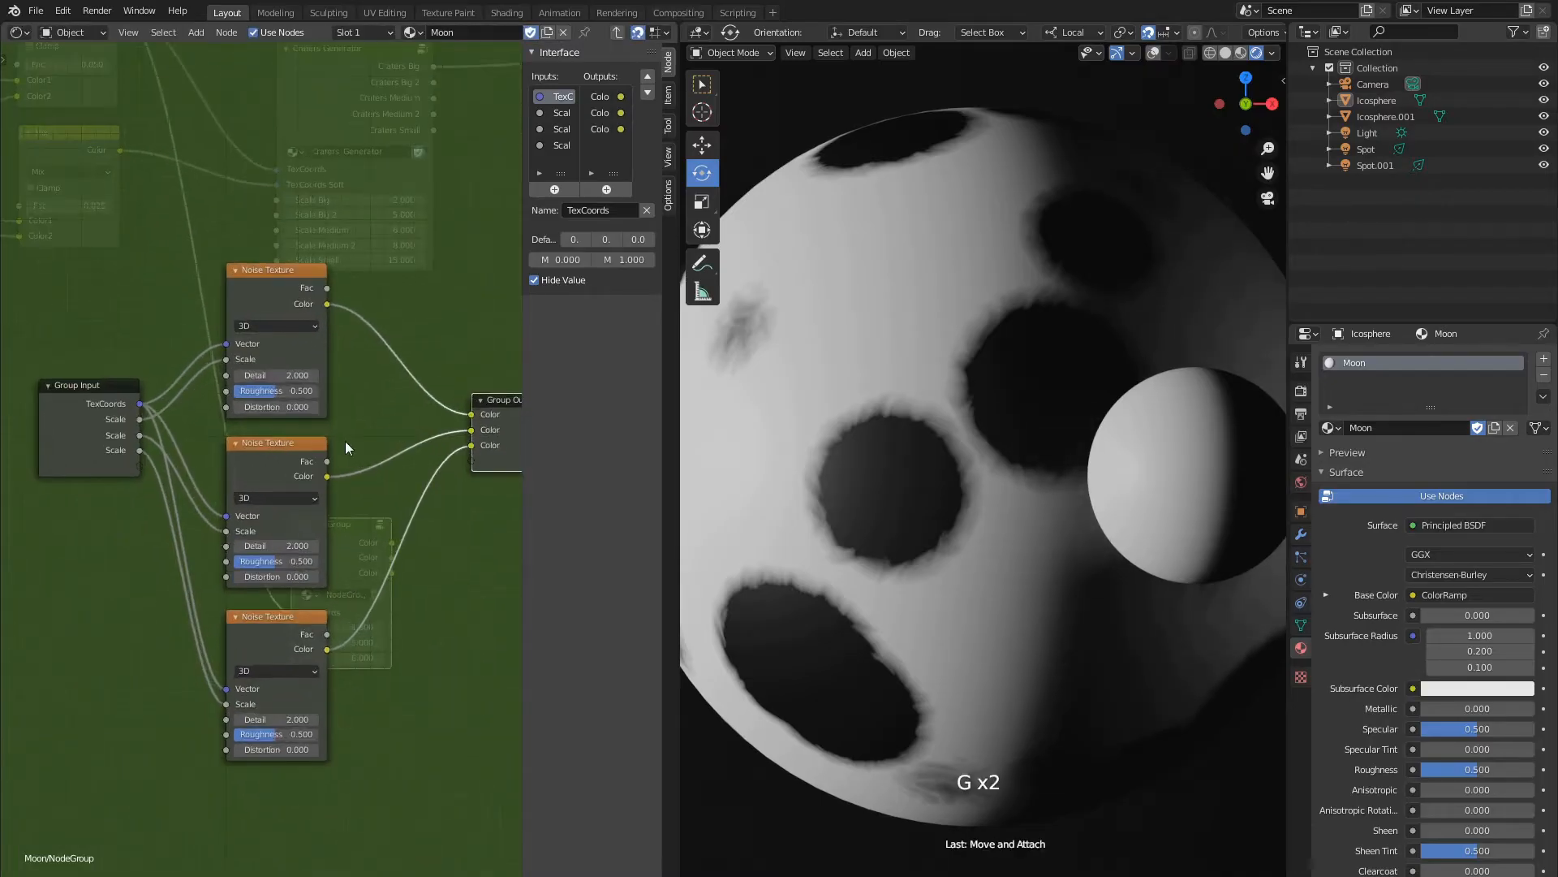
# Set the first Noise Texture to detail 6, roughness 0.5 and distortion 0.3, and the middle one's distortion to 0.5.
pyautogui.click(280, 376)
pyautogui.write('6')
pyautogui.press('Return')
pyautogui.click(276, 393)
pyautogui.write('.5')
pyautogui.press('Return')
pyautogui.click(276, 408)
pyautogui.write('.3')
pyautogui.press('Return')
pyautogui.click(284, 577)
pyautogui.write('.5')
pyautogui.press('Return')
# Set the third Noise Texture to detail 5, roughness 0.6 and distortion 0.3.
pyautogui.moveTo(307, 719); pyautogui.dragTo(297, 635, button='middle')
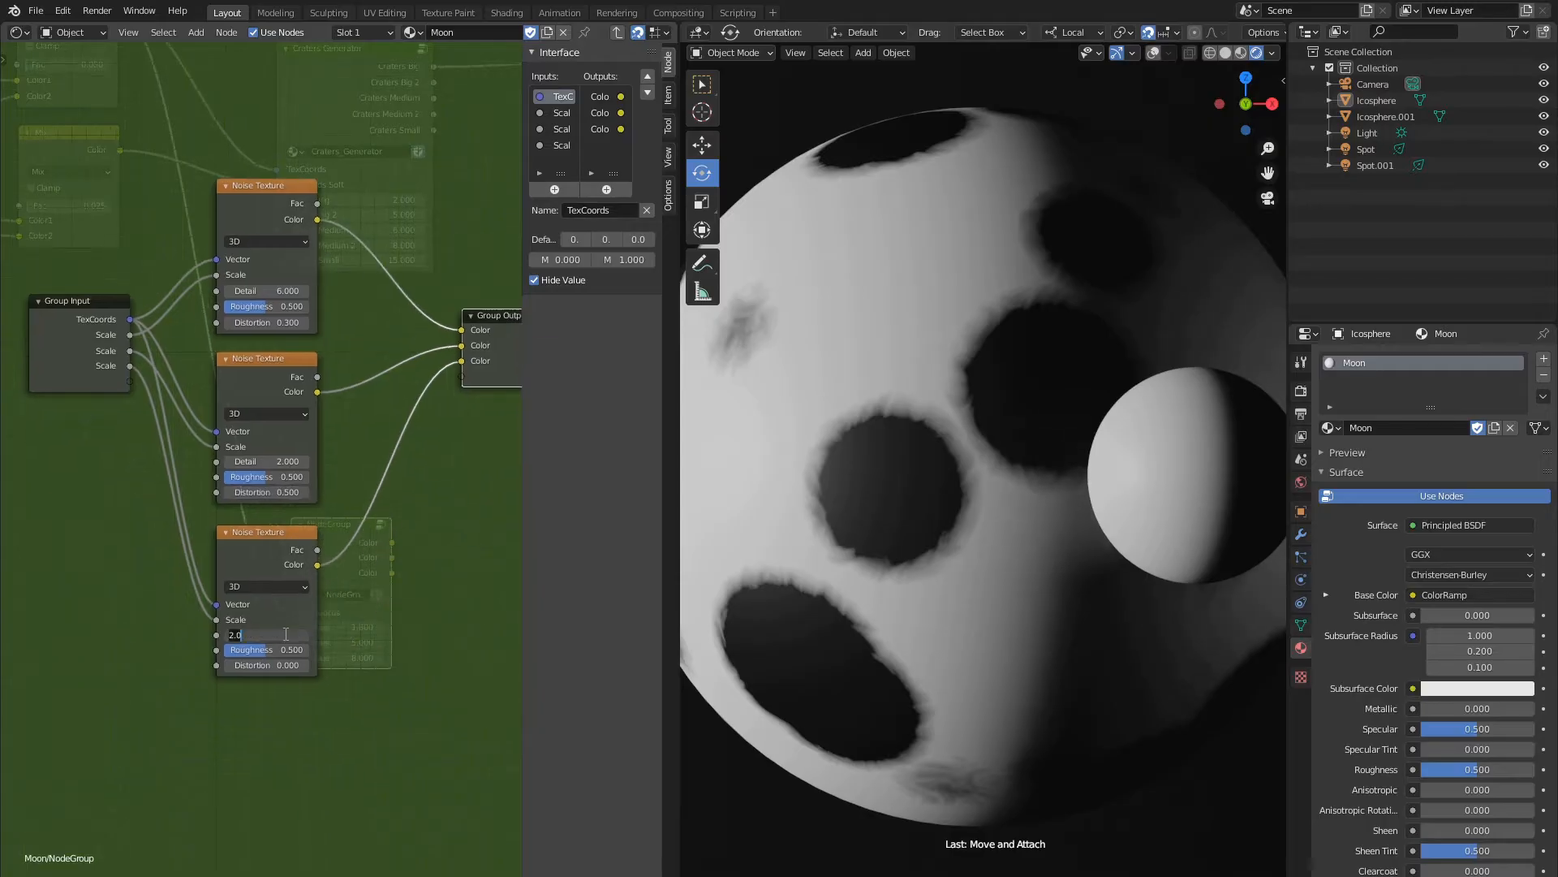
pyautogui.write('5')
pyautogui.press('Return')
pyautogui.click(276, 650)
pyautogui.write('.6')
pyautogui.press('Return')
pyautogui.click(276, 665)
pyautogui.write('.3')
pyautogui.press('Return')
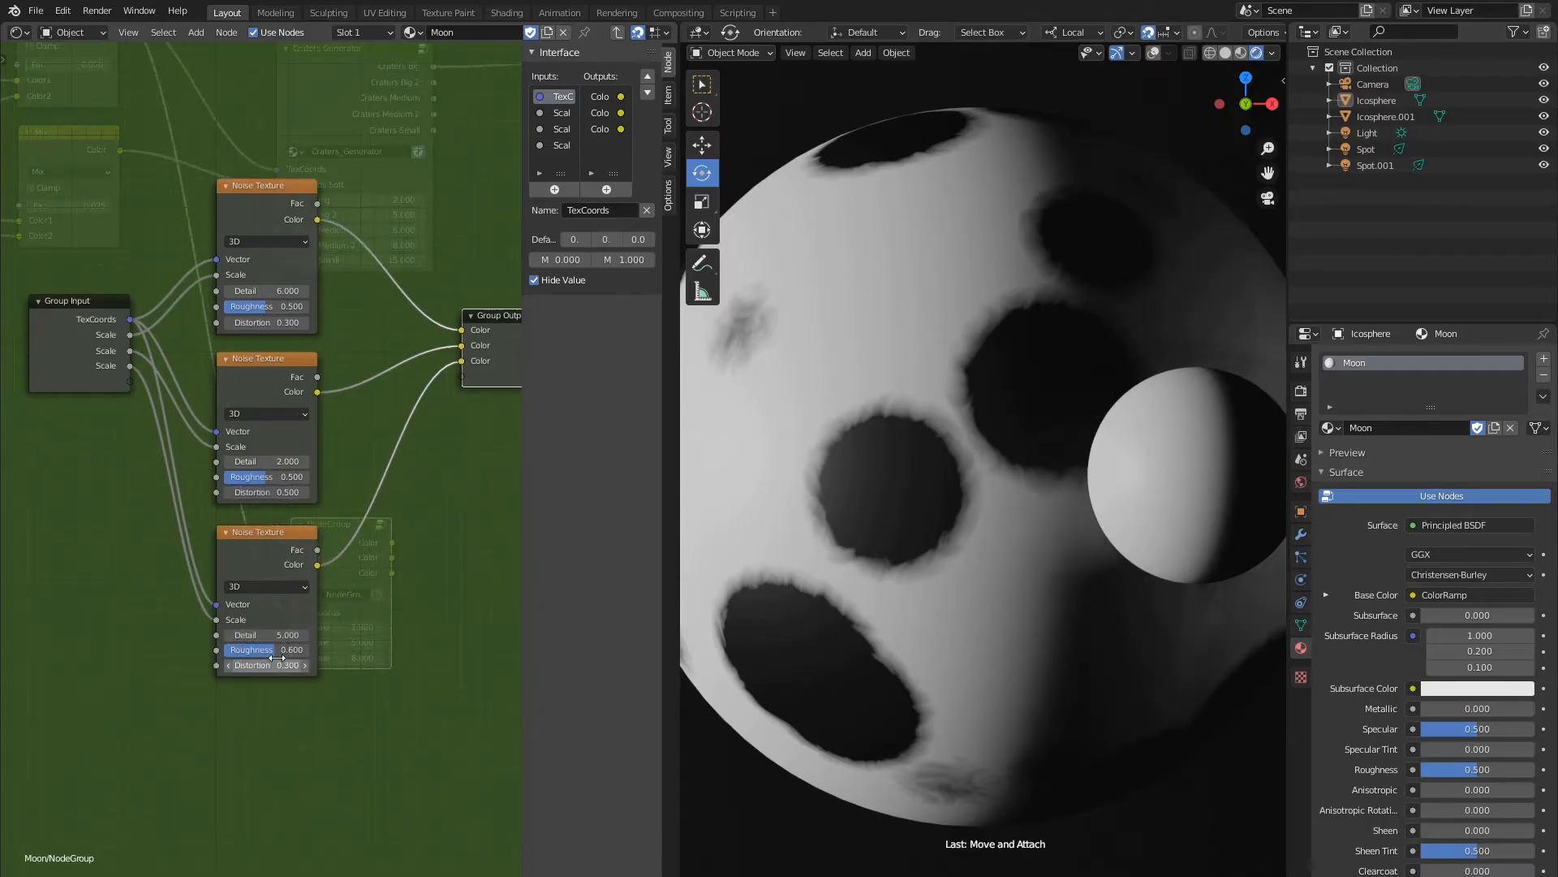
# Rename the first two group outputs to Clouds Big and Clouds Medium.
pyautogui.moveTo(277, 658); pyautogui.dragTo(220, 695, button='middle')
pyautogui.moveTo(521, 116); pyautogui.dragTo(476, 119)
pyautogui.doubleClick(578, 96)
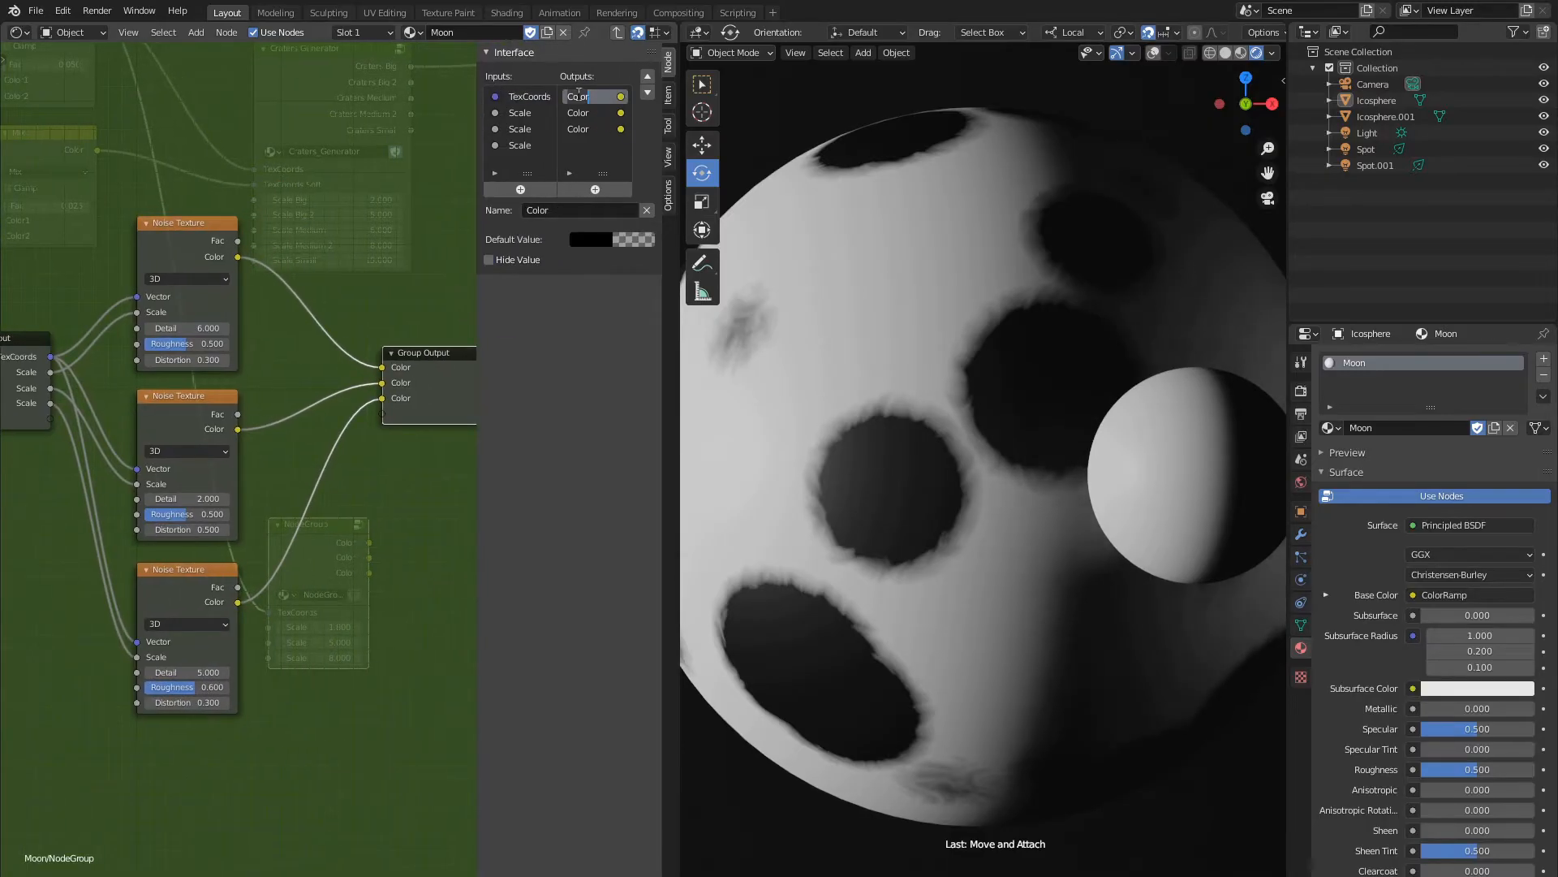
pyautogui.doubleClick(578, 114)
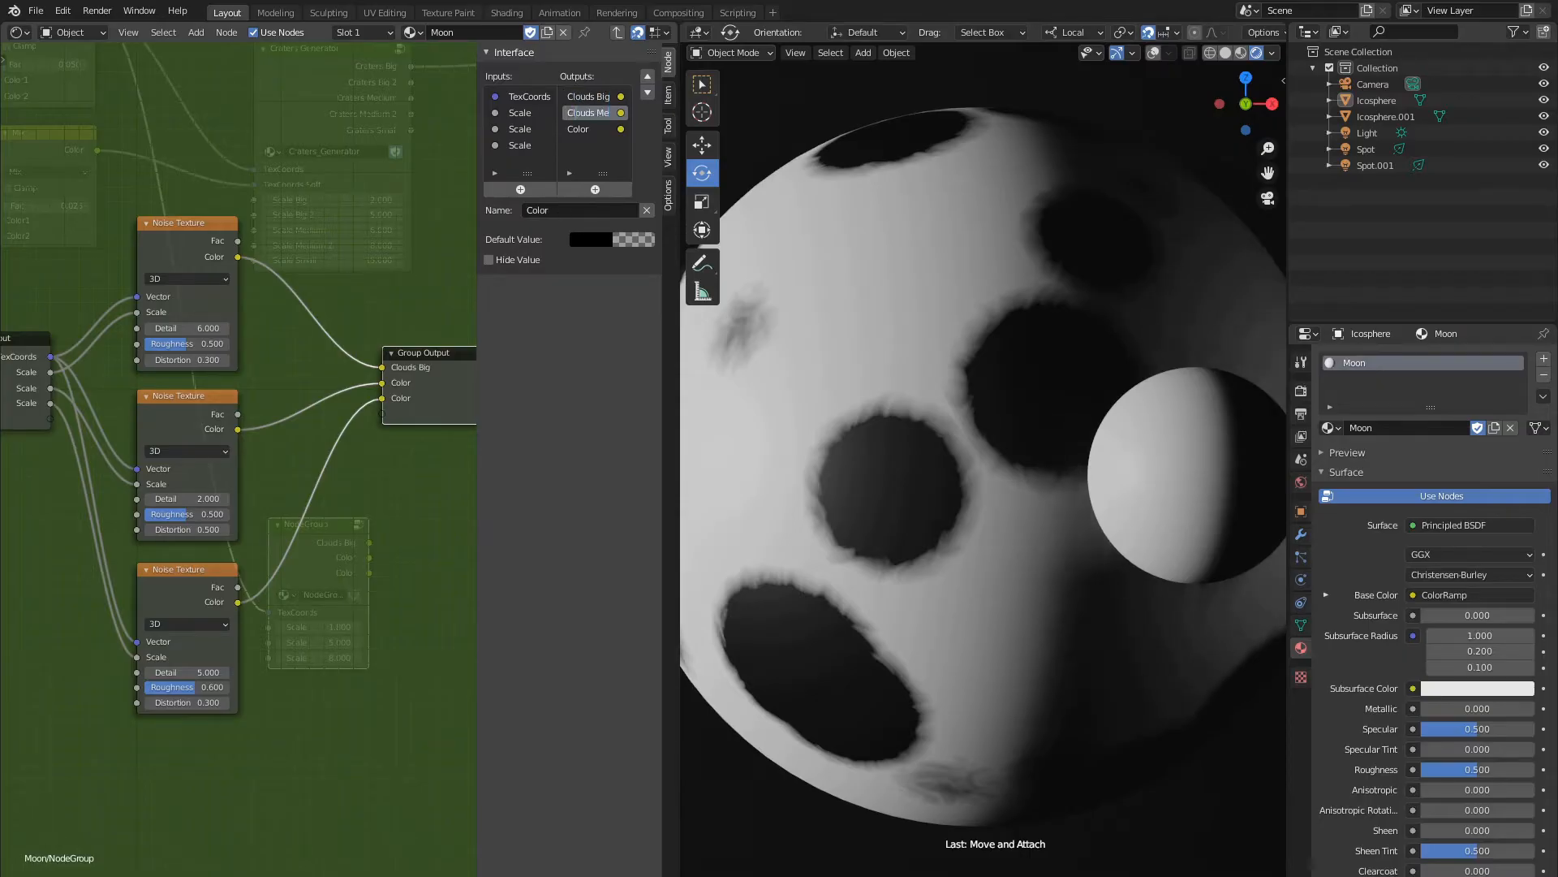
pyautogui.write('Clouds Medium')
pyautogui.press('Return')
# Rename the third group output to Clouds Distorted.
pyautogui.click(575, 128)
pyautogui.moveTo(476, 129); pyautogui.dragTo(408, 132)
pyautogui.moveTo(370, 155); pyautogui.dragTo(311, 153, button='middle')
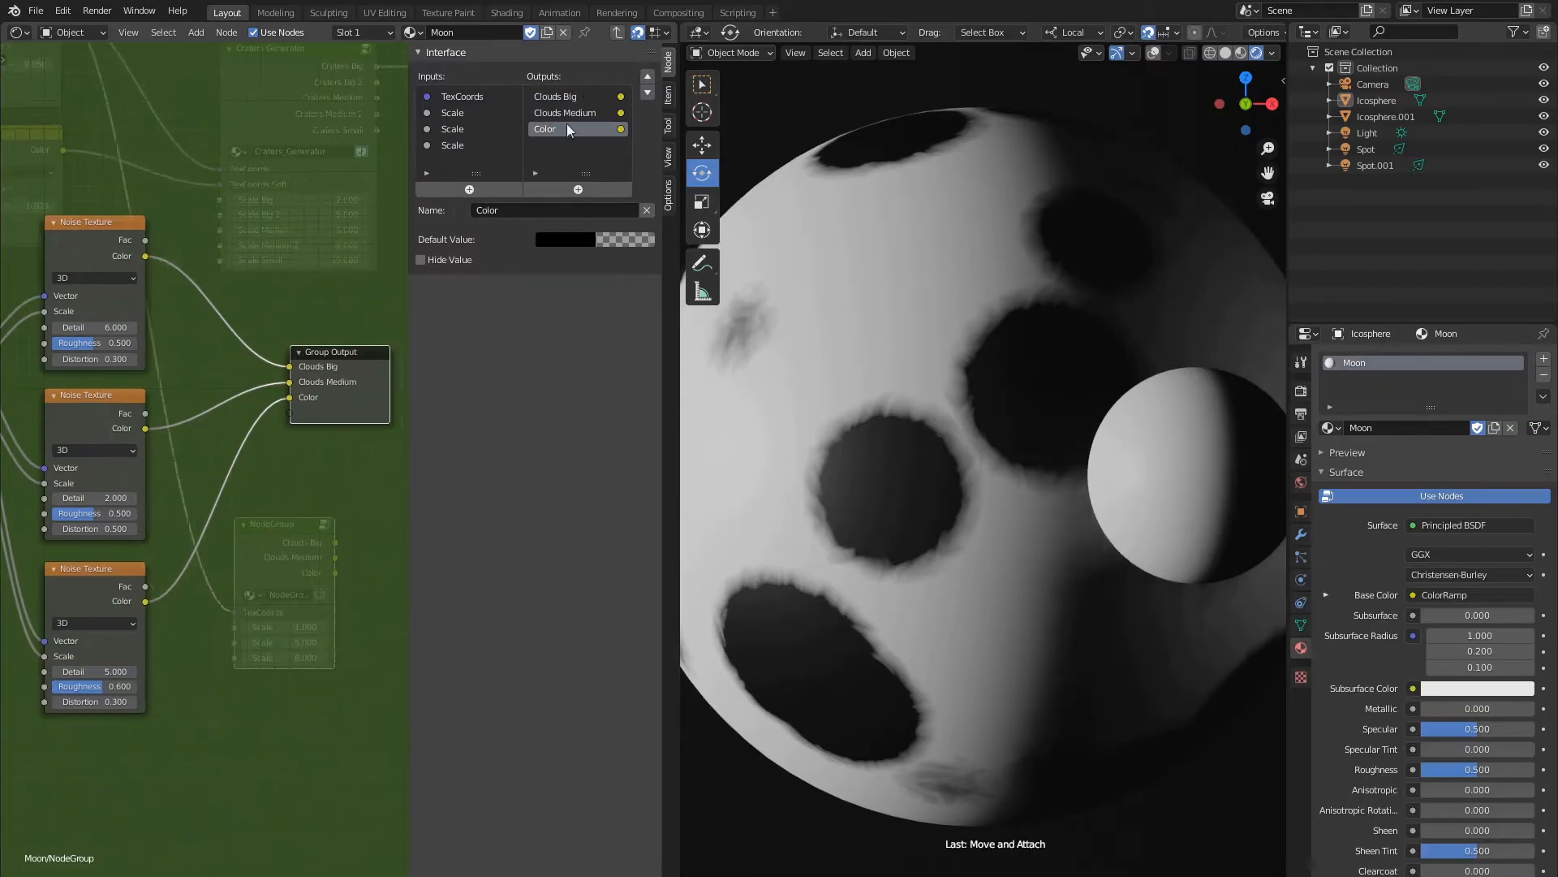
pyautogui.doubleClick(557, 129)
pyautogui.write('Clo')
pyautogui.write('ds Distorte')
pyautogui.press('Return')
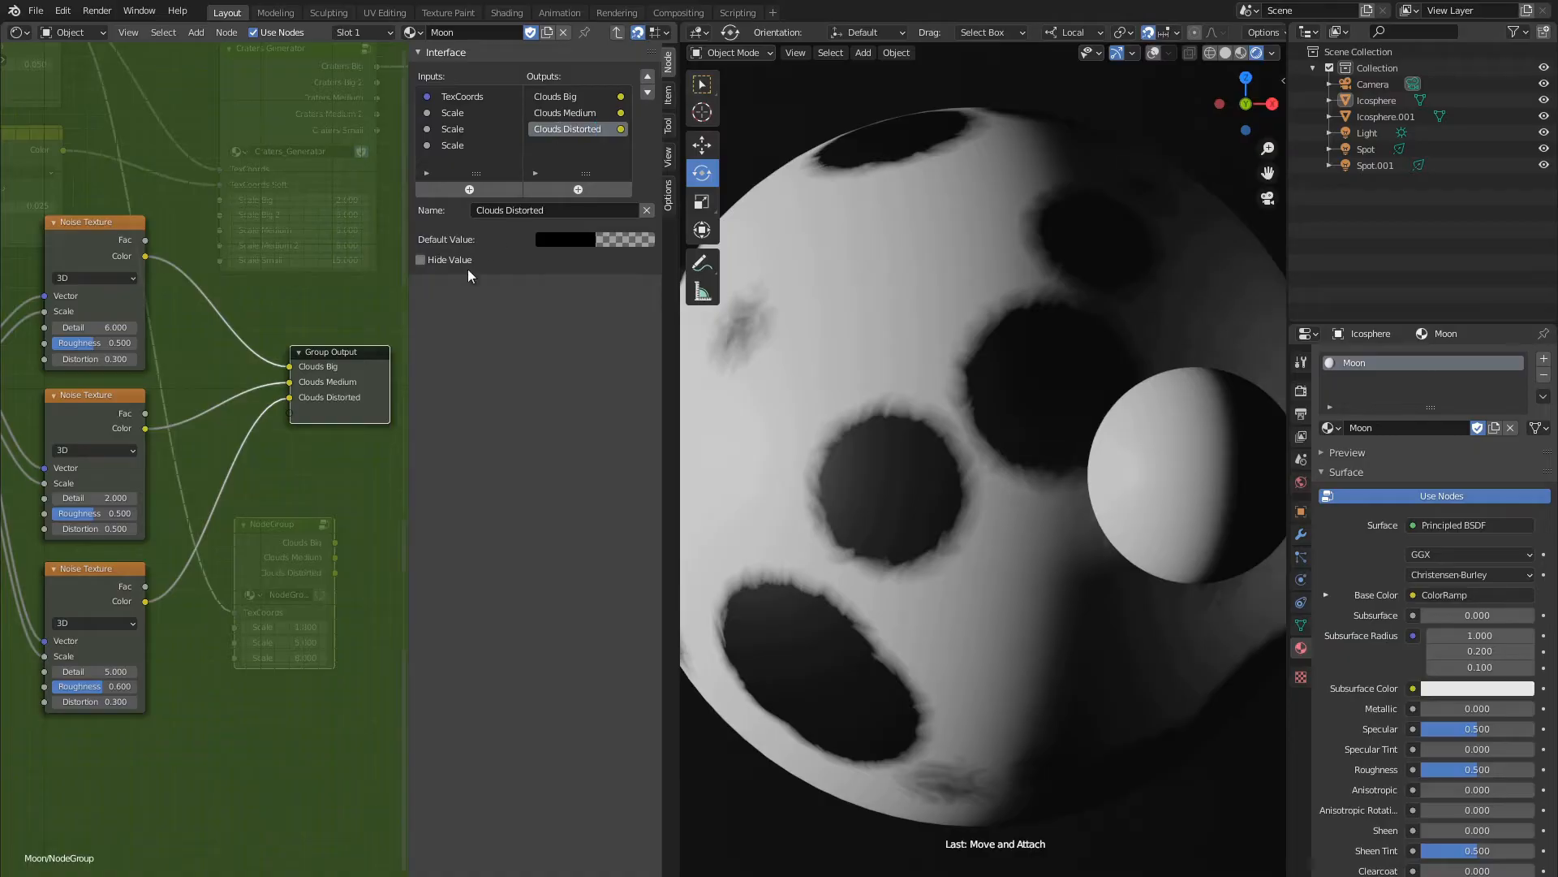
# Rename the three scale inputs of the group to Scale Big, Scale Medium and Scale Distorted.
pyautogui.moveTo(407, 310); pyautogui.dragTo(552, 314)
pyautogui.moveTo(146, 328); pyautogui.dragTo(327, 329, button='middle')
pyautogui.click(174, 341)
pyautogui.moveTo(551, 274); pyautogui.dragTo(454, 273)
pyautogui.doubleClick(507, 113)
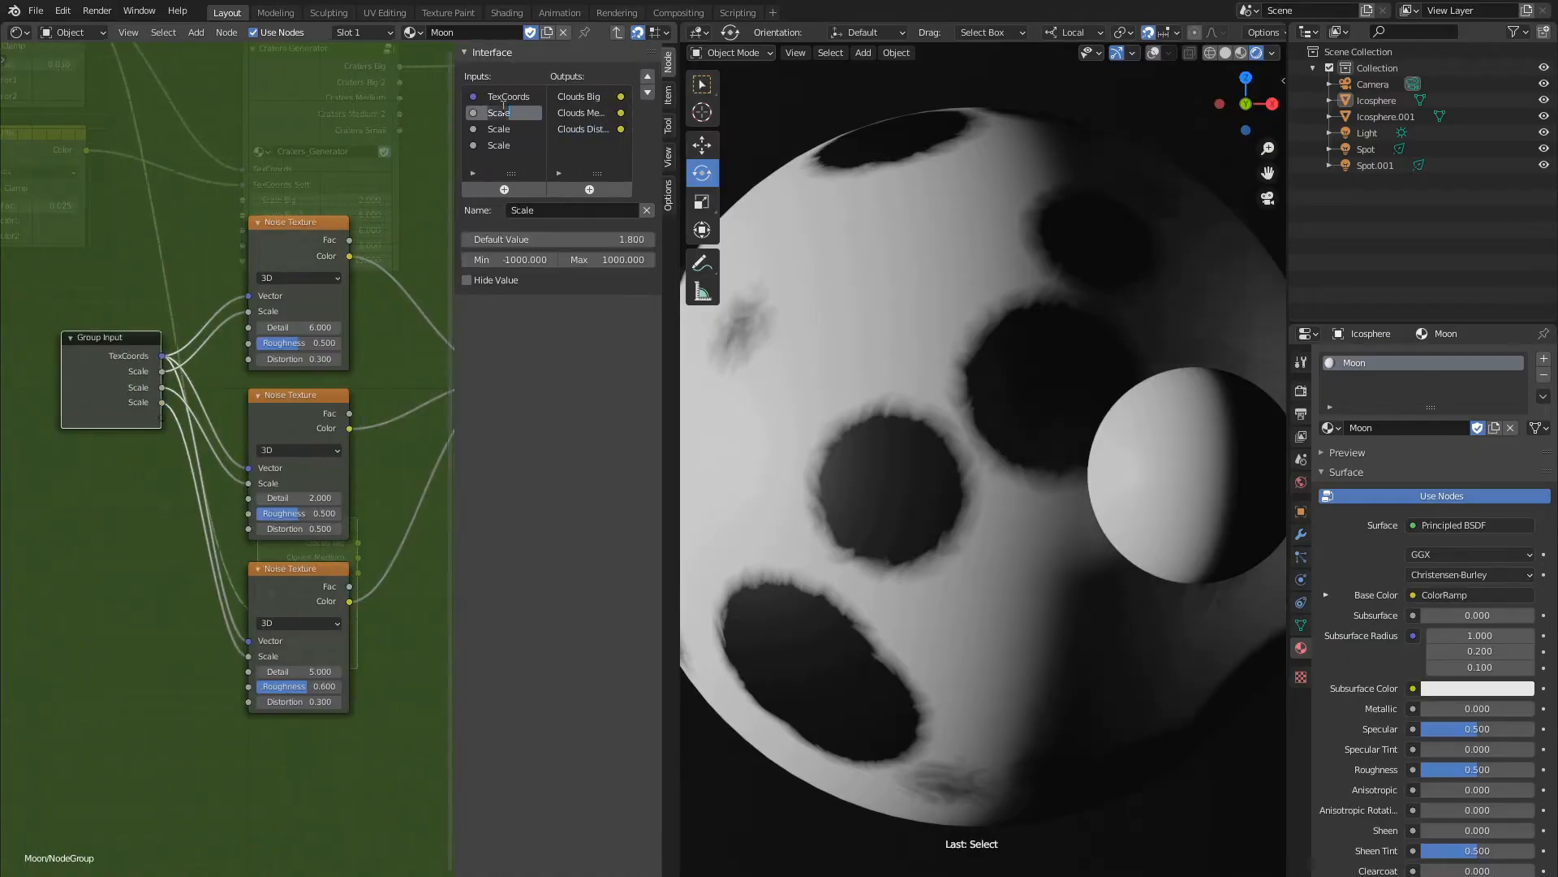
pyautogui.write('Scale Big')
pyautogui.press('Return')
pyautogui.doubleClick(504, 128)
pyautogui.write('Scale Medium')
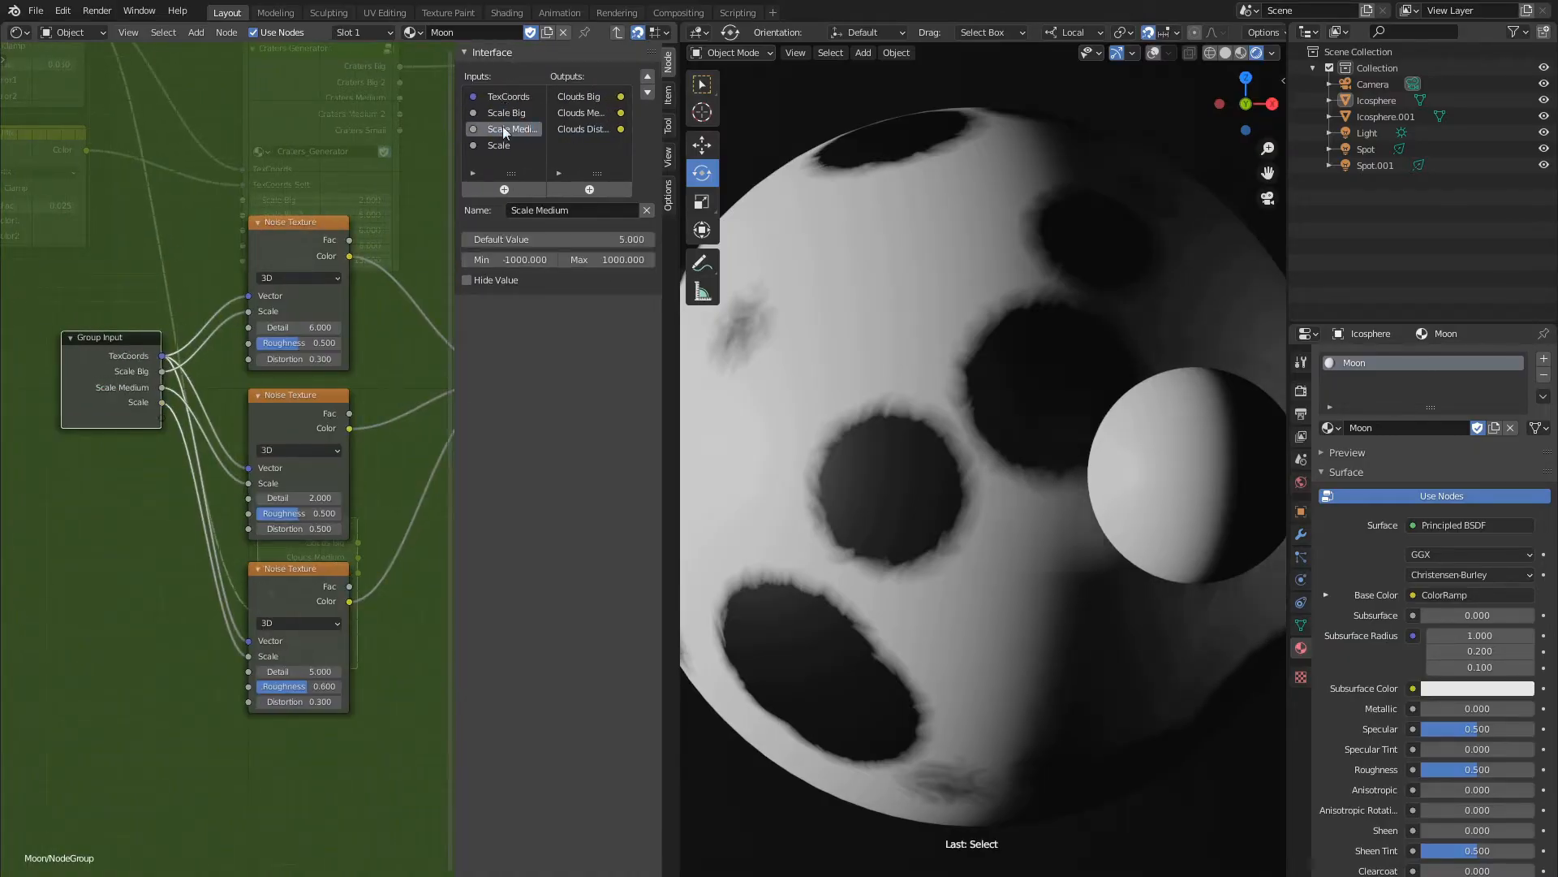
pyautogui.press('Return')
pyautogui.doubleClick(500, 143)
pyautogui.write('Scale Distorted')
pyautogui.press('Return')
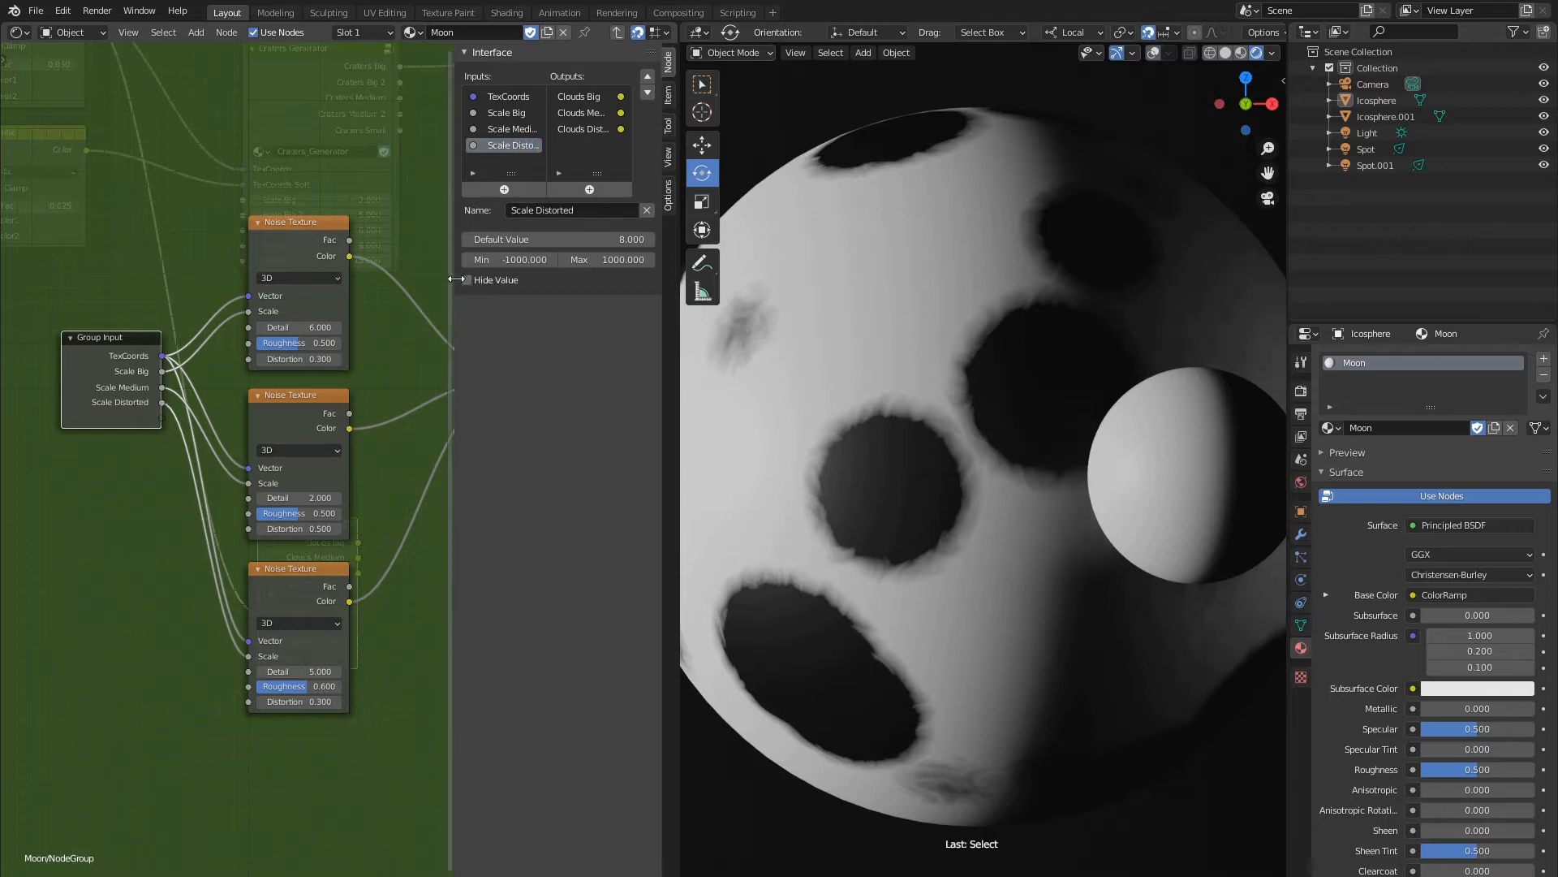
# Reposition the Group Input node and leave the group.
pyautogui.moveTo(453, 263); pyautogui.dragTo(661, 268)
pyautogui.moveTo(439, 286); pyautogui.dragTo(357, 302, button='middle')
pyautogui.scroll(-2, 349, 305)
pyautogui.press('g')
pyautogui.click(207, 368)
pyautogui.press('Tab')
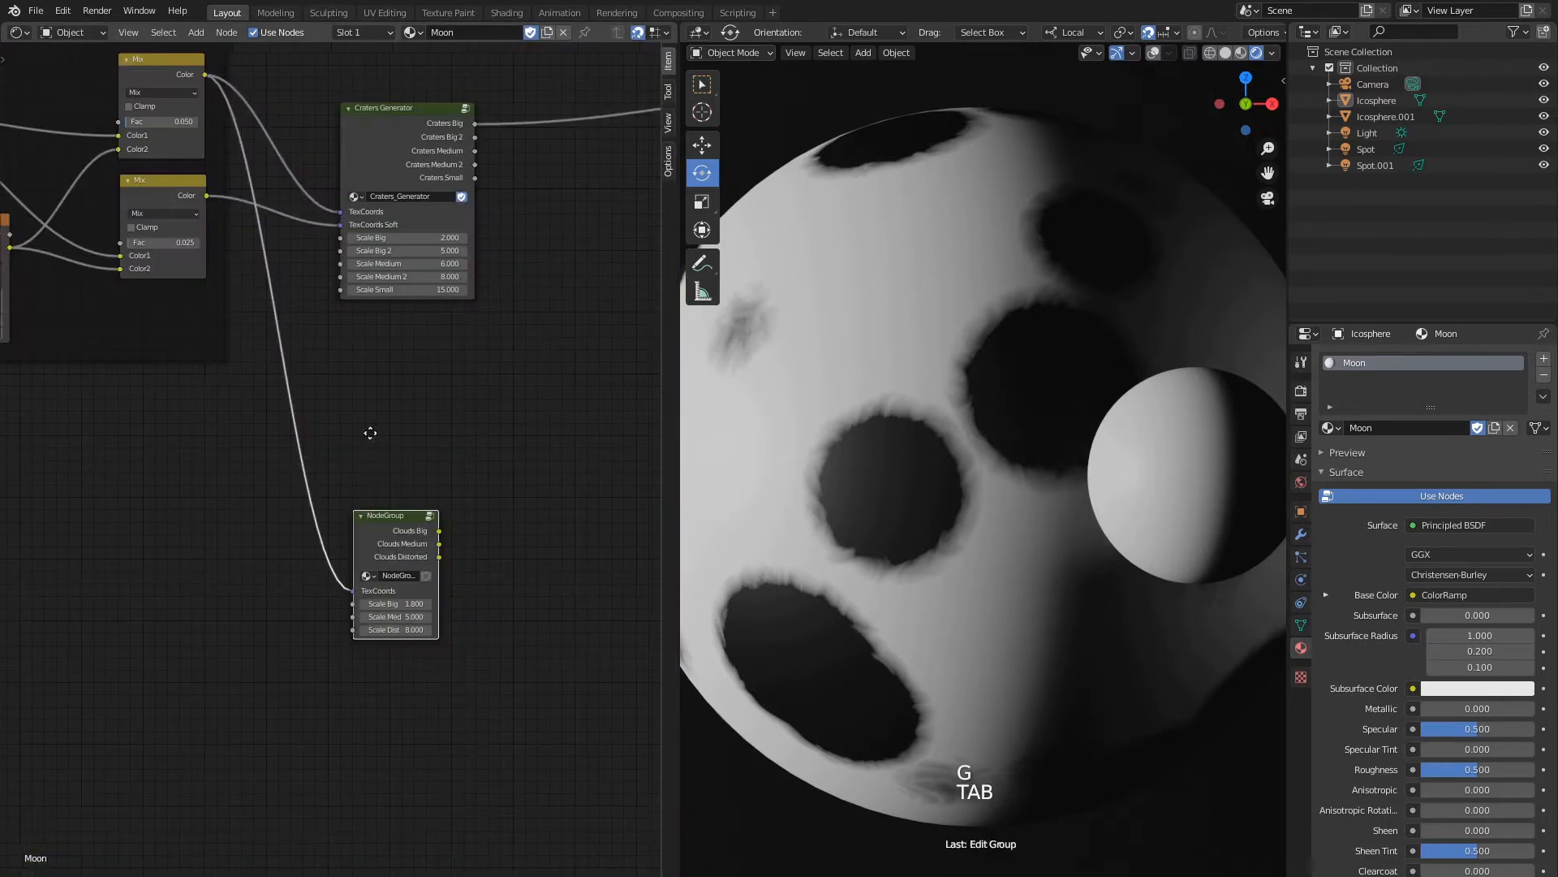
# Move the new group node up beneath the Craters Generator and widen it enough to show the full input names.
pyautogui.moveTo(368, 431); pyautogui.dragTo(363, 460, button='middle')
pyautogui.click(382, 539)
pyautogui.press('g')
pyautogui.click(381, 379)
pyautogui.scroll(3, 497, 446)
pyautogui.moveTo(498, 446); pyautogui.dragTo(545, 443)
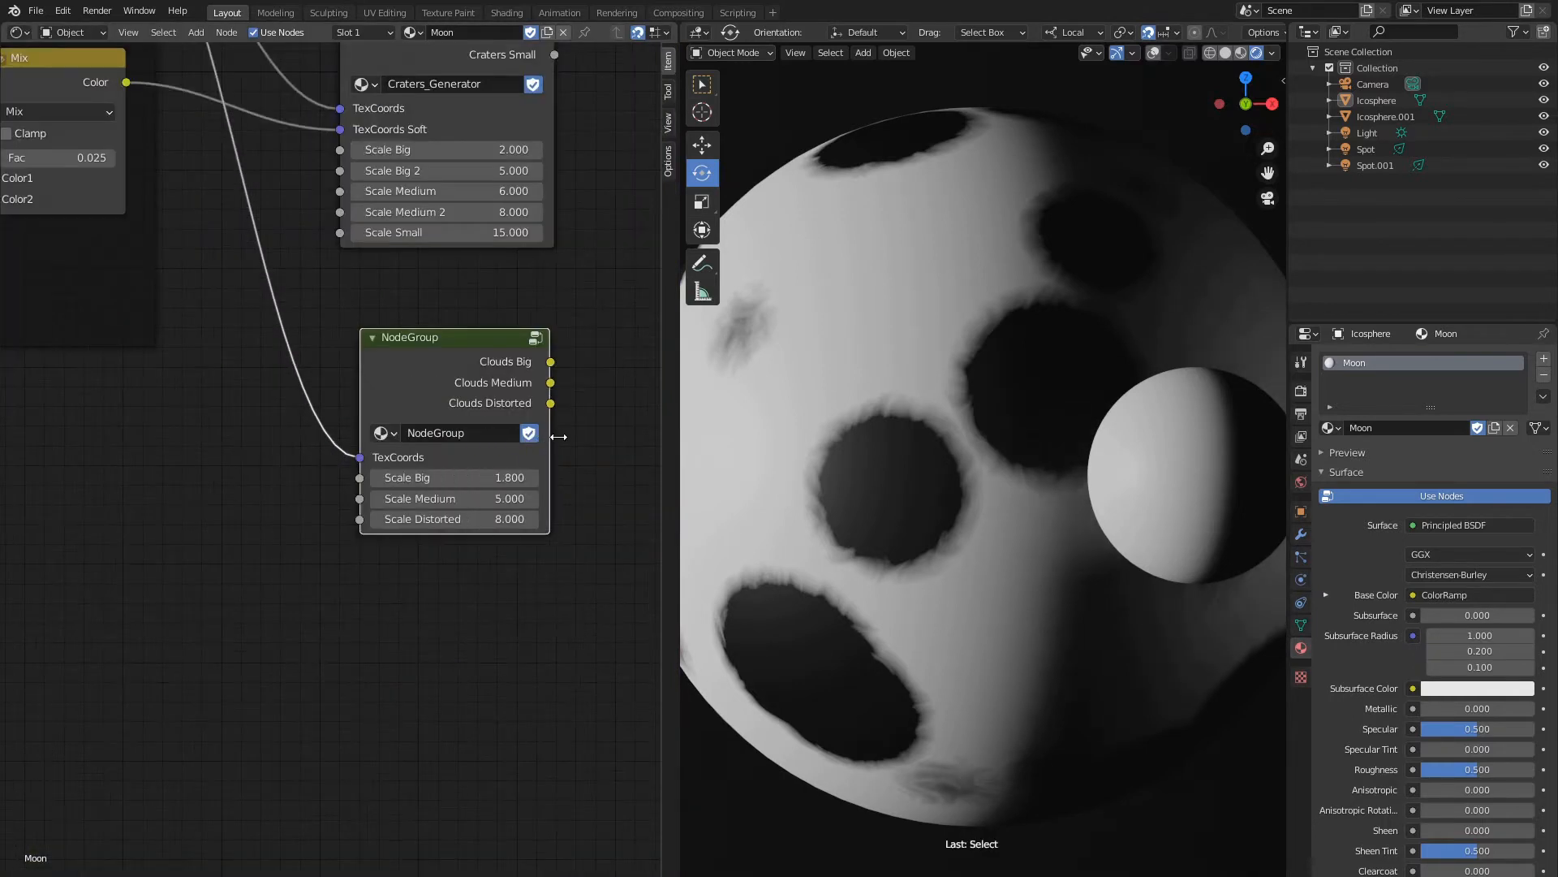
# Rename the new node group to Clouds_Generator and label its node Clouds Generator.
pyautogui.doubleClick(474, 435)
pyautogui.write('Clouds_Generator')
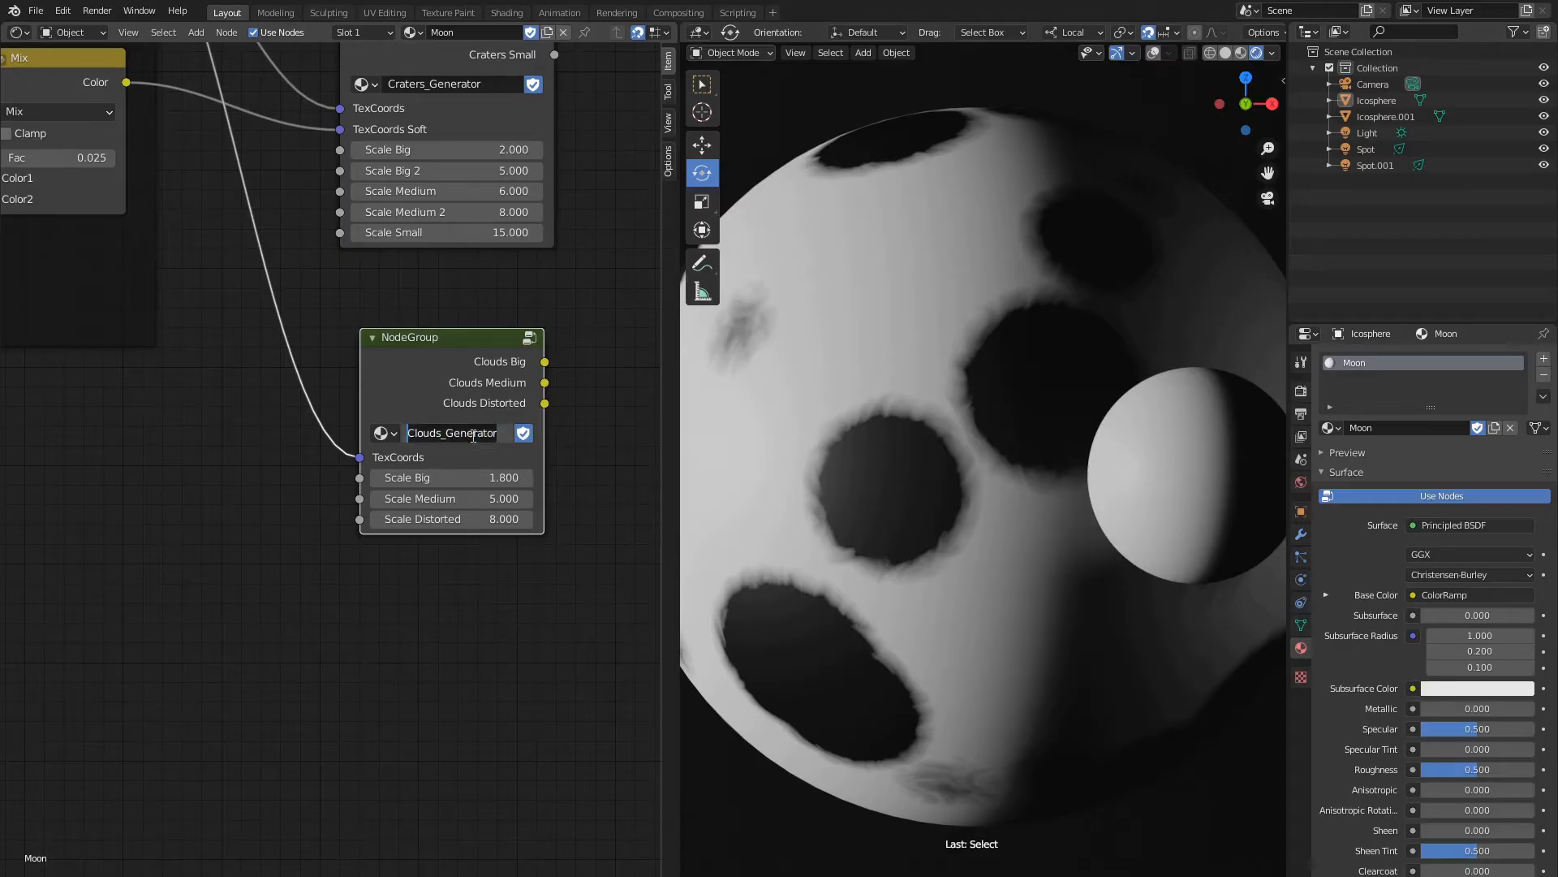
pyautogui.press('Return')
pyautogui.press('n')
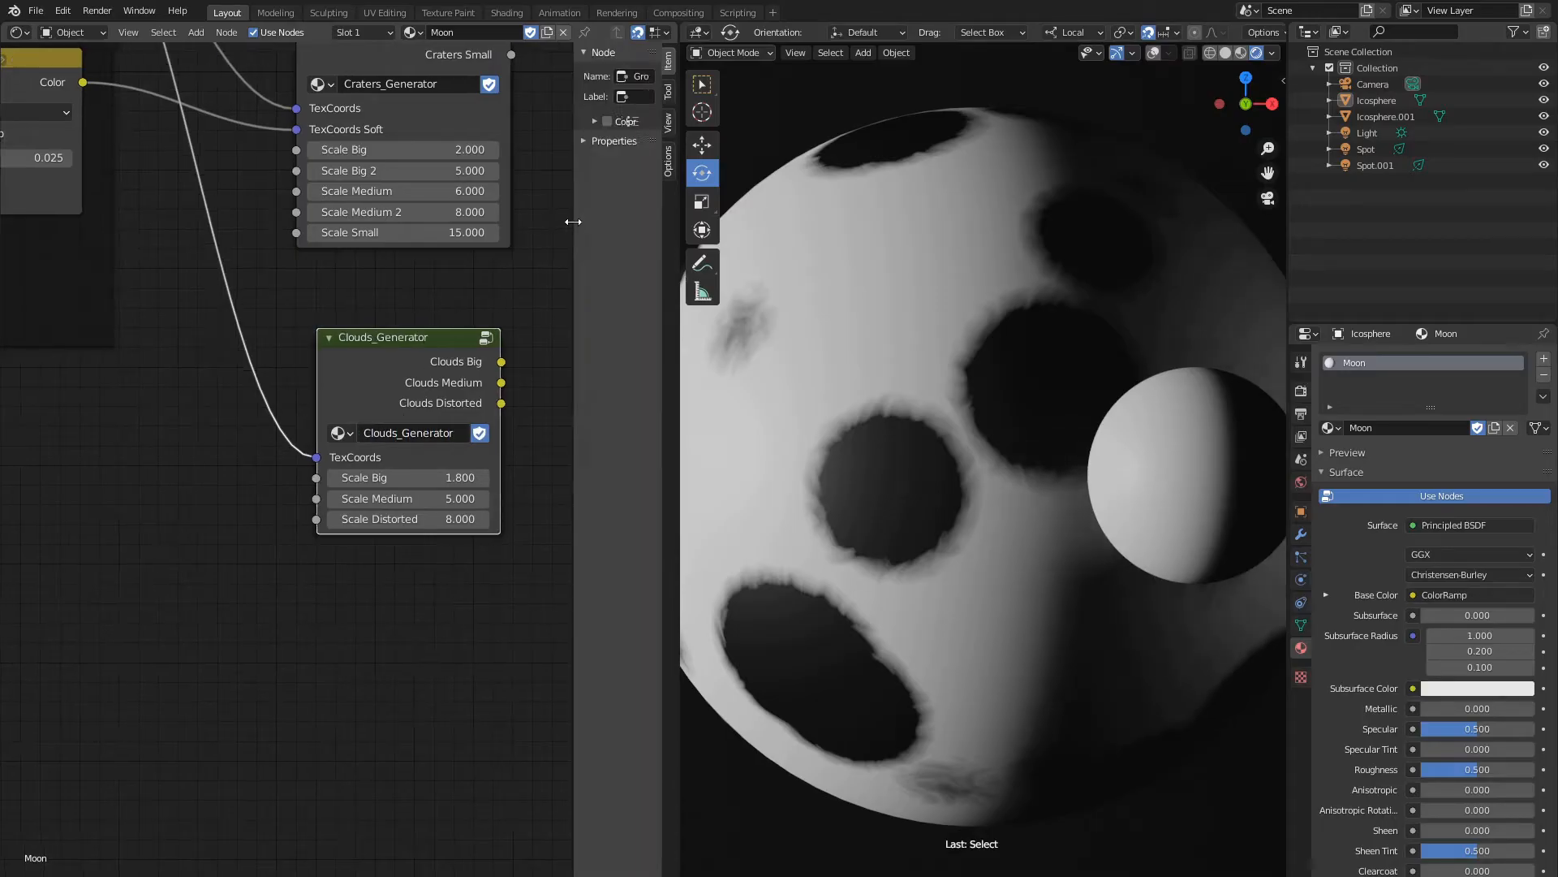
pyautogui.click(572, 99)
pyautogui.write('Clouds_Generator')
pyautogui.press('BackSpace')
pyautogui.press('Return')
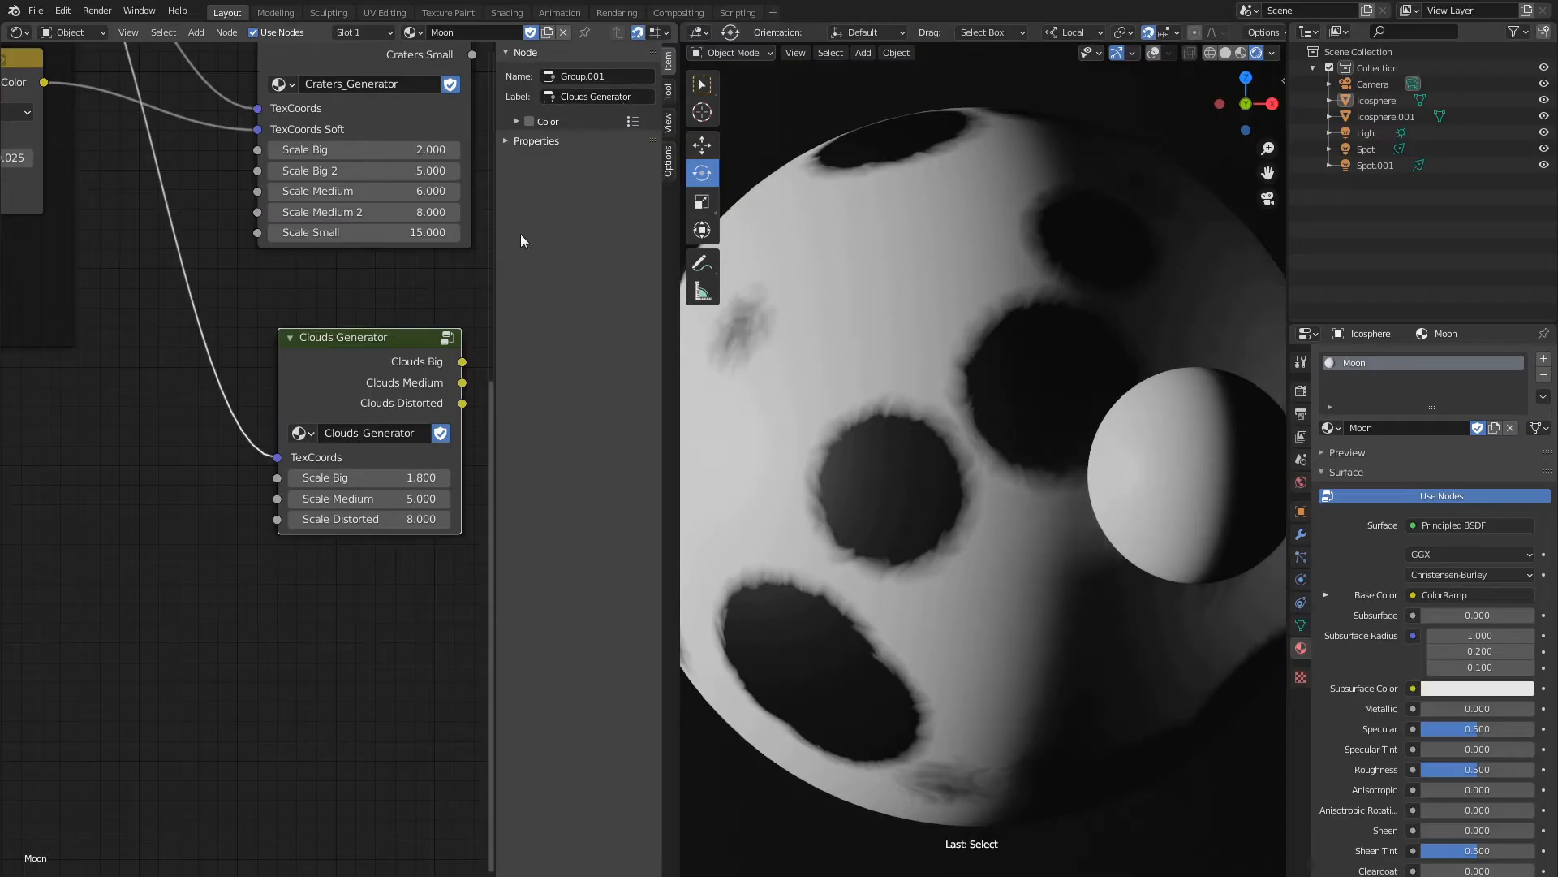
pyautogui.press('n')
# Move the ColorRamp, Principled BSDF and Material Output farther from the generator groups, leaving a gap between the ColorRamp and the shader.
pyautogui.scroll(-10, 625, 267)
pyautogui.moveTo(625, 267); pyautogui.dragTo(147, 412, button='middle')
pyautogui.click(392, 348)
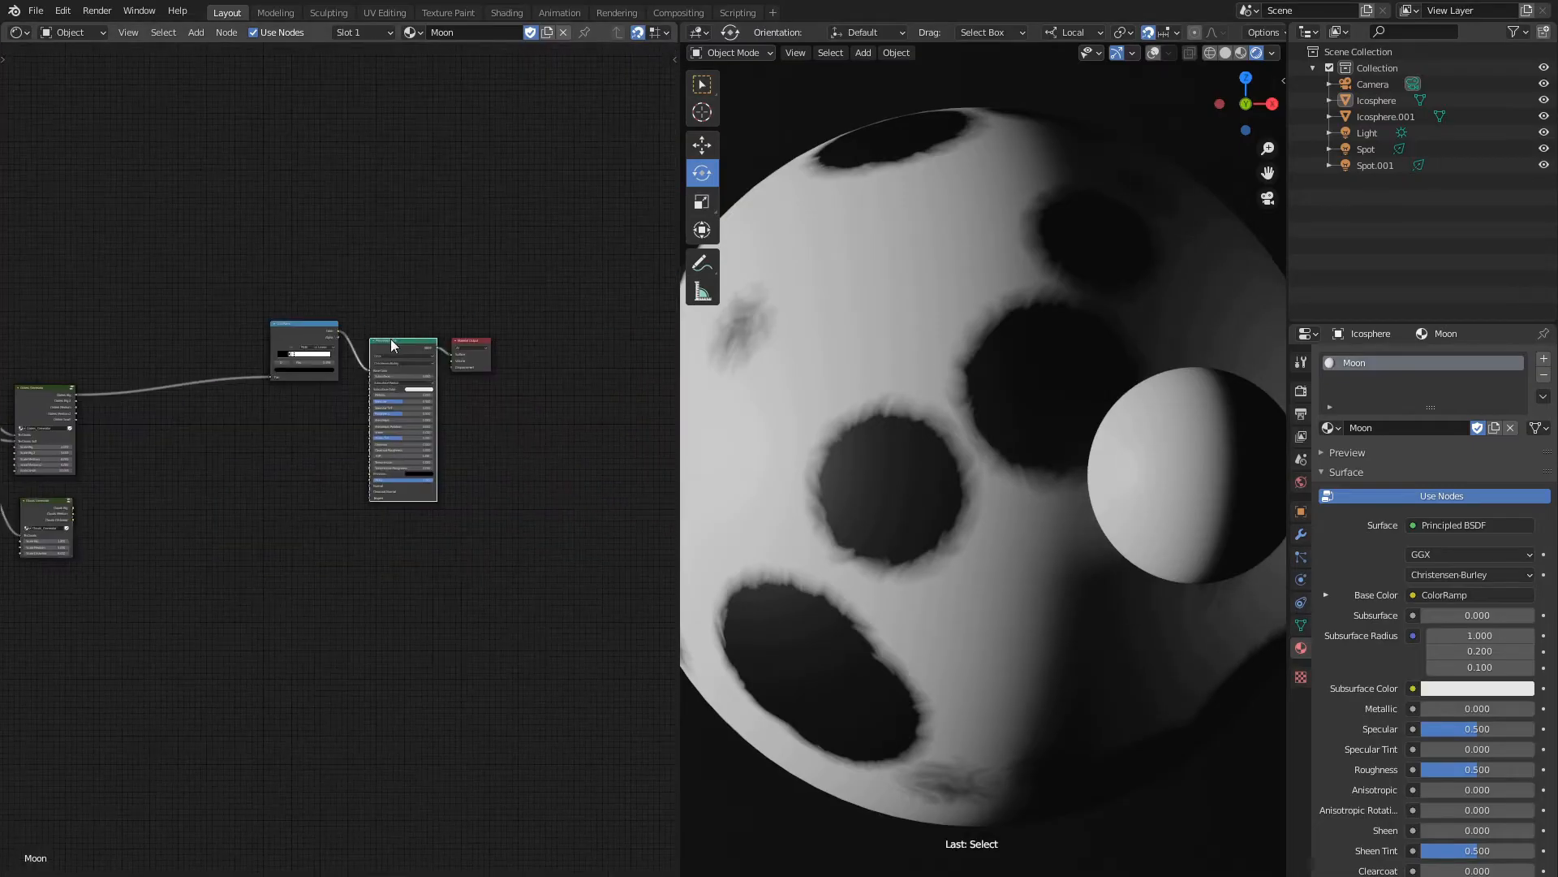
pyautogui.keyDown('shift'); pyautogui.click(307, 325); pyautogui.keyUp('shift')
pyautogui.keyDown('shift'); pyautogui.click(463, 350); pyautogui.keyUp('shift')
pyautogui.press('g')
pyautogui.click(598, 361)
pyautogui.click(421, 342)
pyautogui.press('g')
pyautogui.click(314, 324)
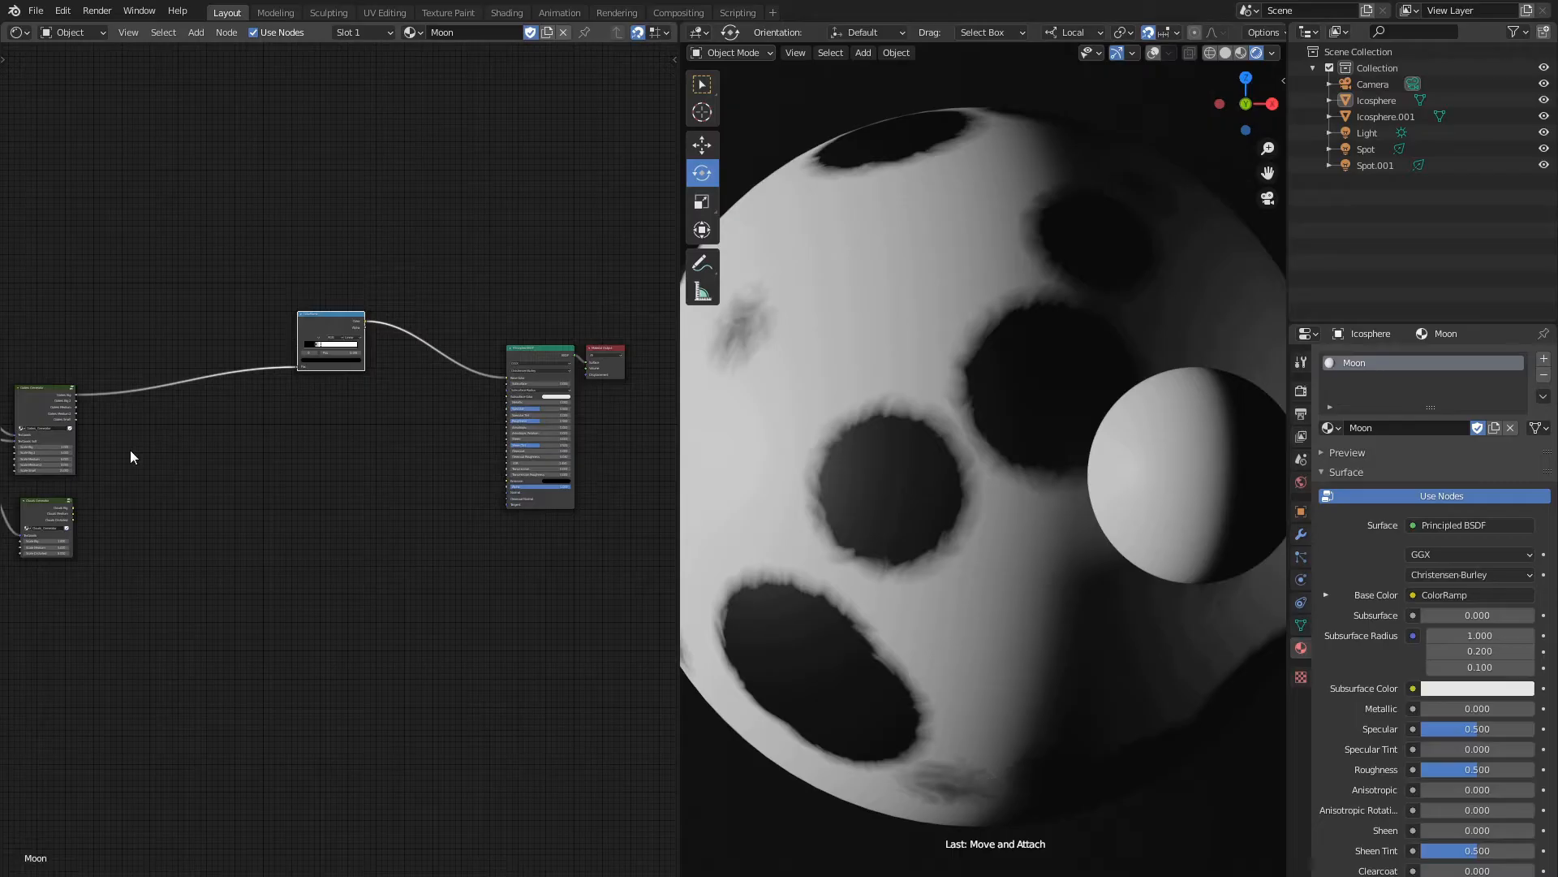
# Add a Bump node beside the Principled BSDF and connect its Normal output to the shader's Normal input.
pyautogui.moveTo(130, 449); pyautogui.dragTo(98, 445, button='middle')
pyautogui.hotkey('shift', 'a')
pyautogui.moveTo(304, 426)
pyautogui.moveTo(305, 459)
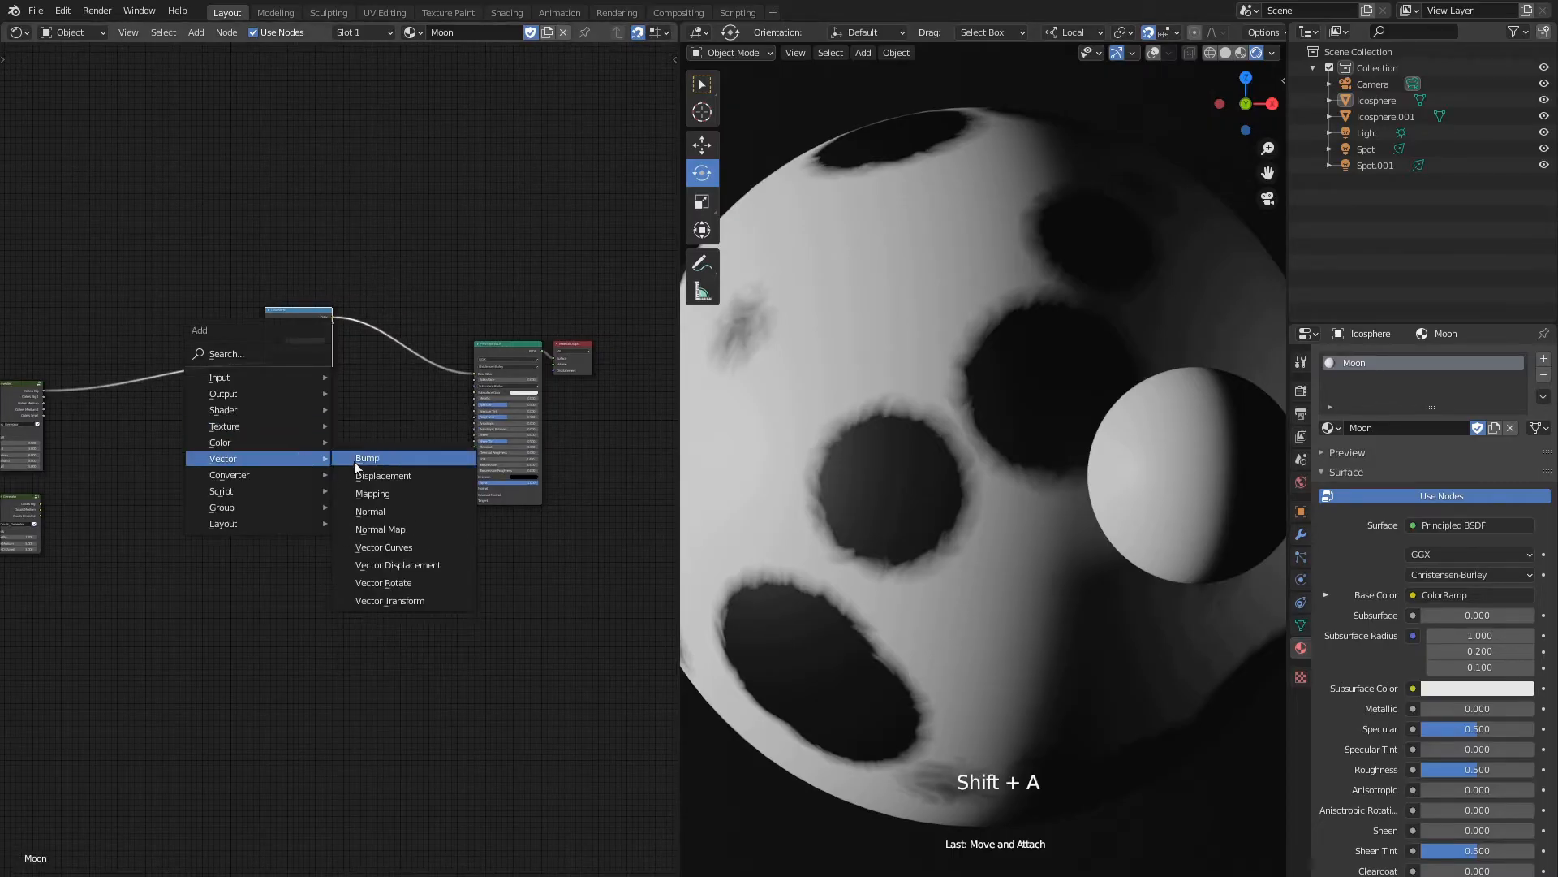
pyautogui.click(356, 461)
pyautogui.click(394, 463)
pyautogui.scroll(12, 438, 448)
pyautogui.moveTo(463, 432); pyautogui.dragTo(378, 390, button='middle')
pyautogui.press('g')
pyautogui.click(407, 503)
pyautogui.moveTo(431, 517); pyautogui.dragTo(511, 490)
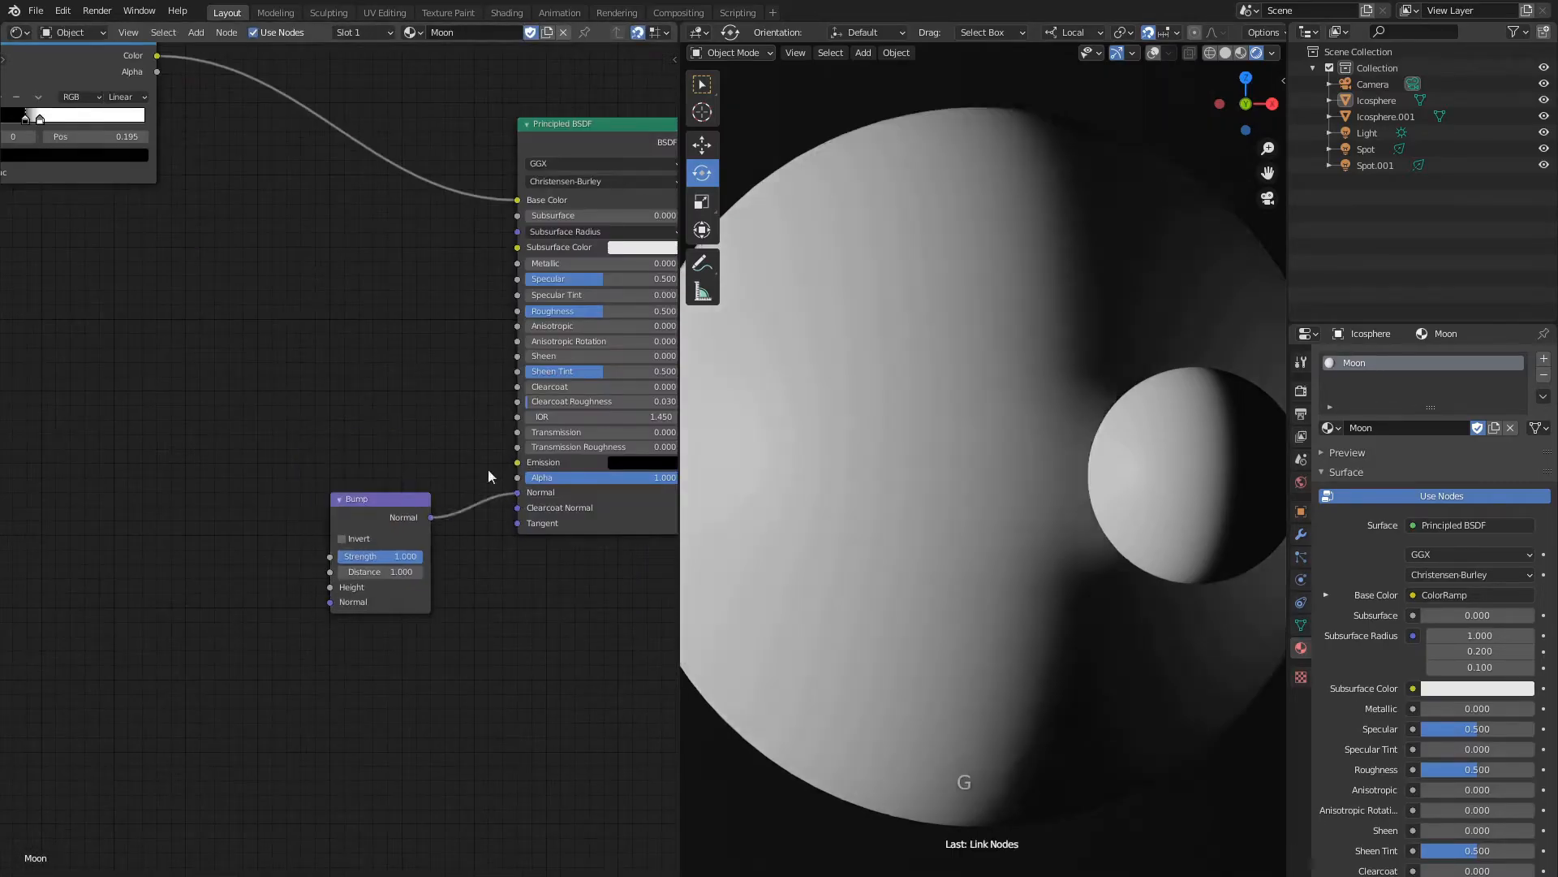
# Connect the ColorRamp's Color output to the Bump node's Height input.
pyautogui.scroll(-3, 389, 426)
pyautogui.scroll(2, 389, 430)
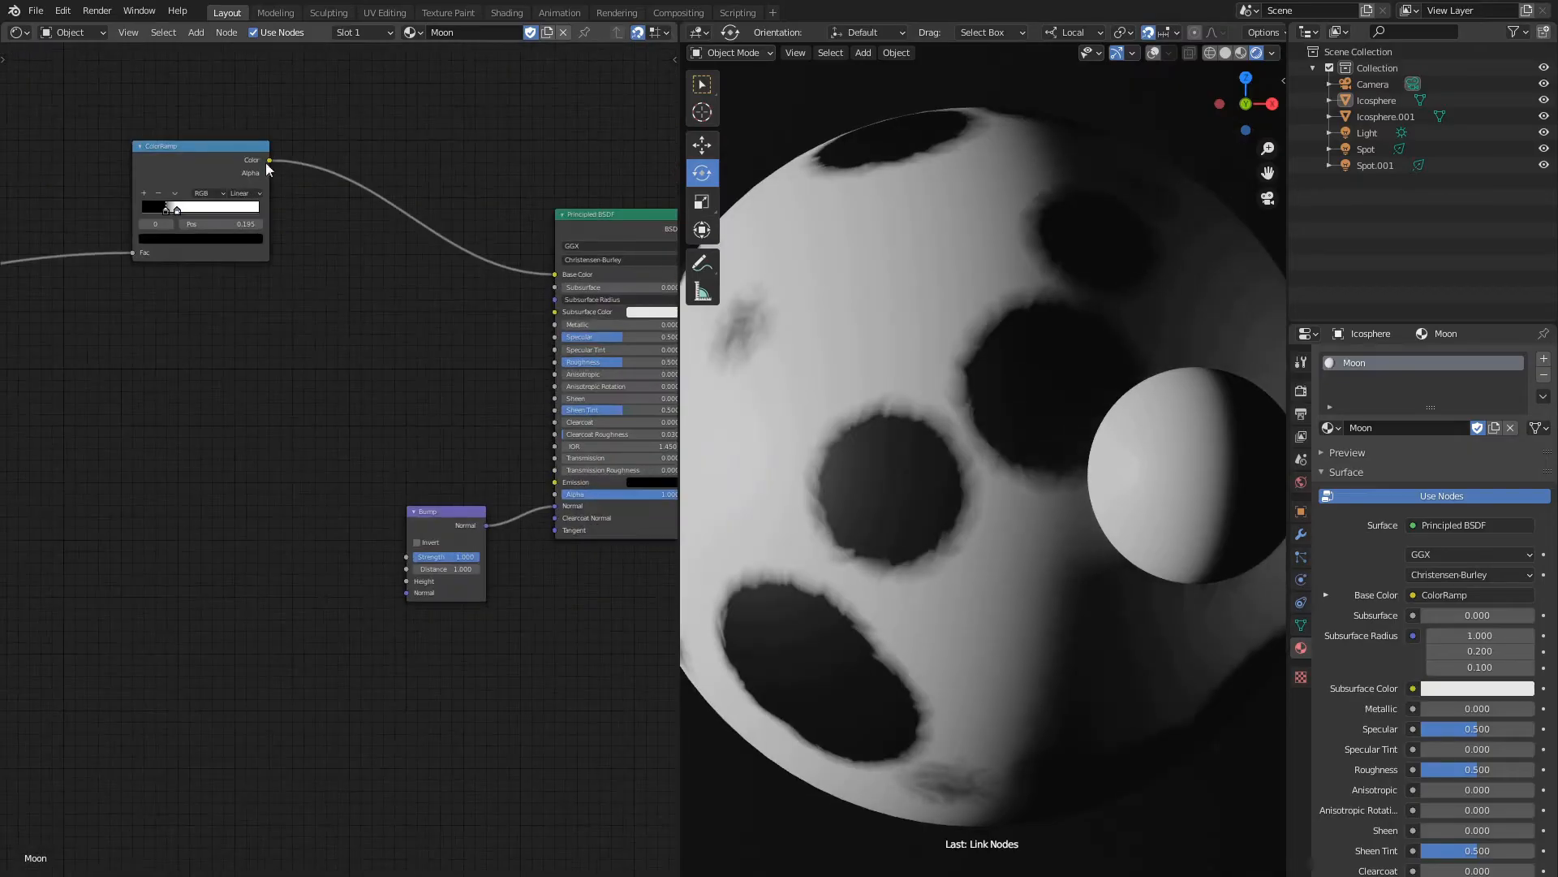
pyautogui.moveTo(269, 160); pyautogui.dragTo(406, 580)
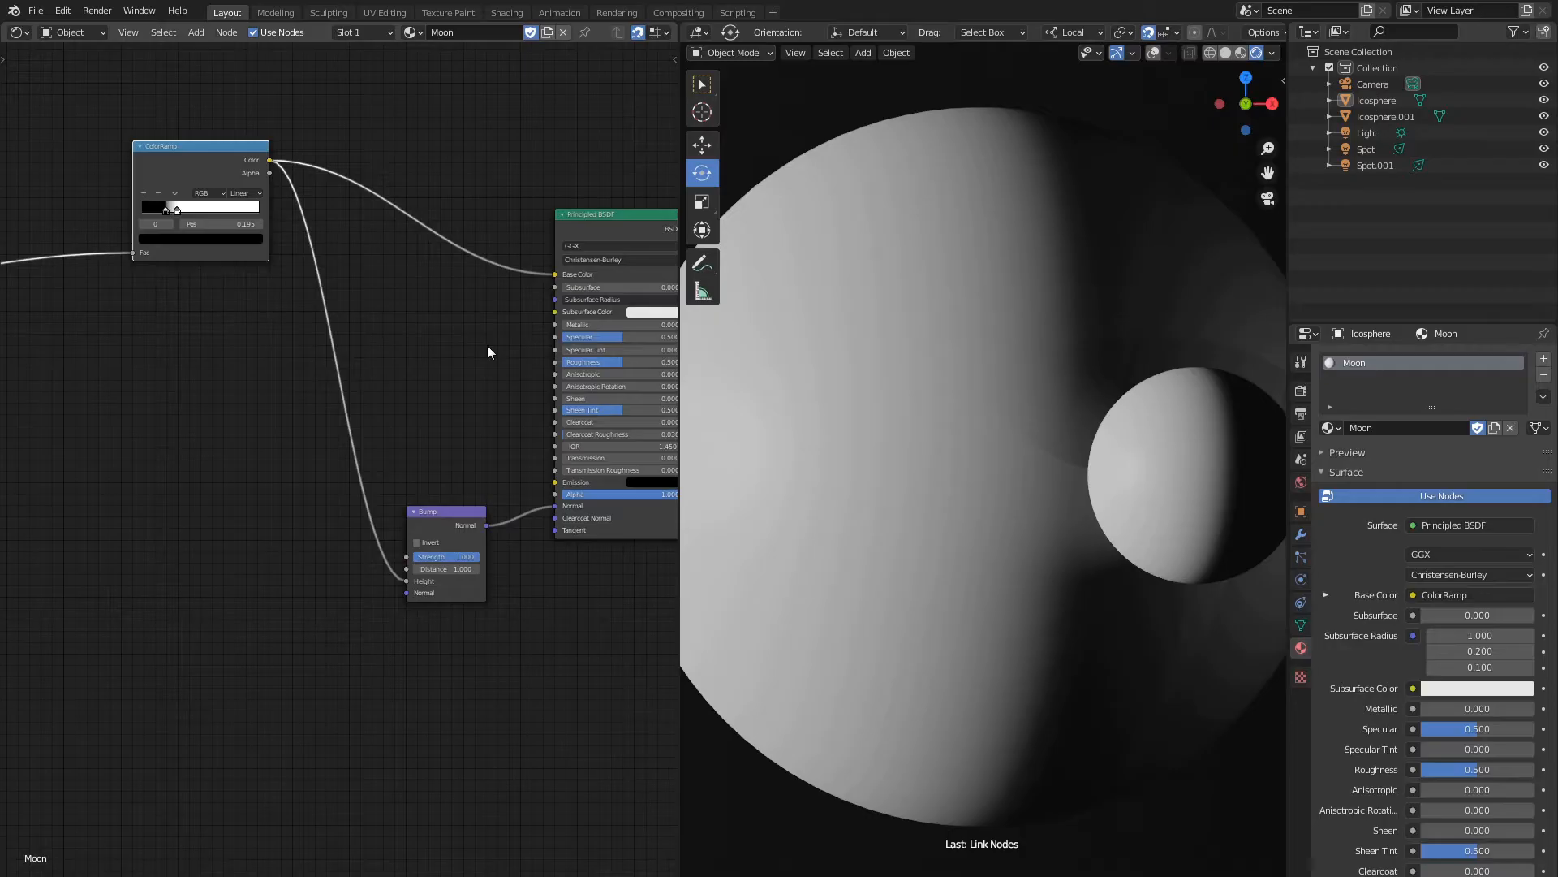
# Detach the ColorRamp from the Principled BSDF's Base Color and set the Bump node's Strength to 0.5.
pyautogui.moveTo(555, 274); pyautogui.dragTo(528, 326)
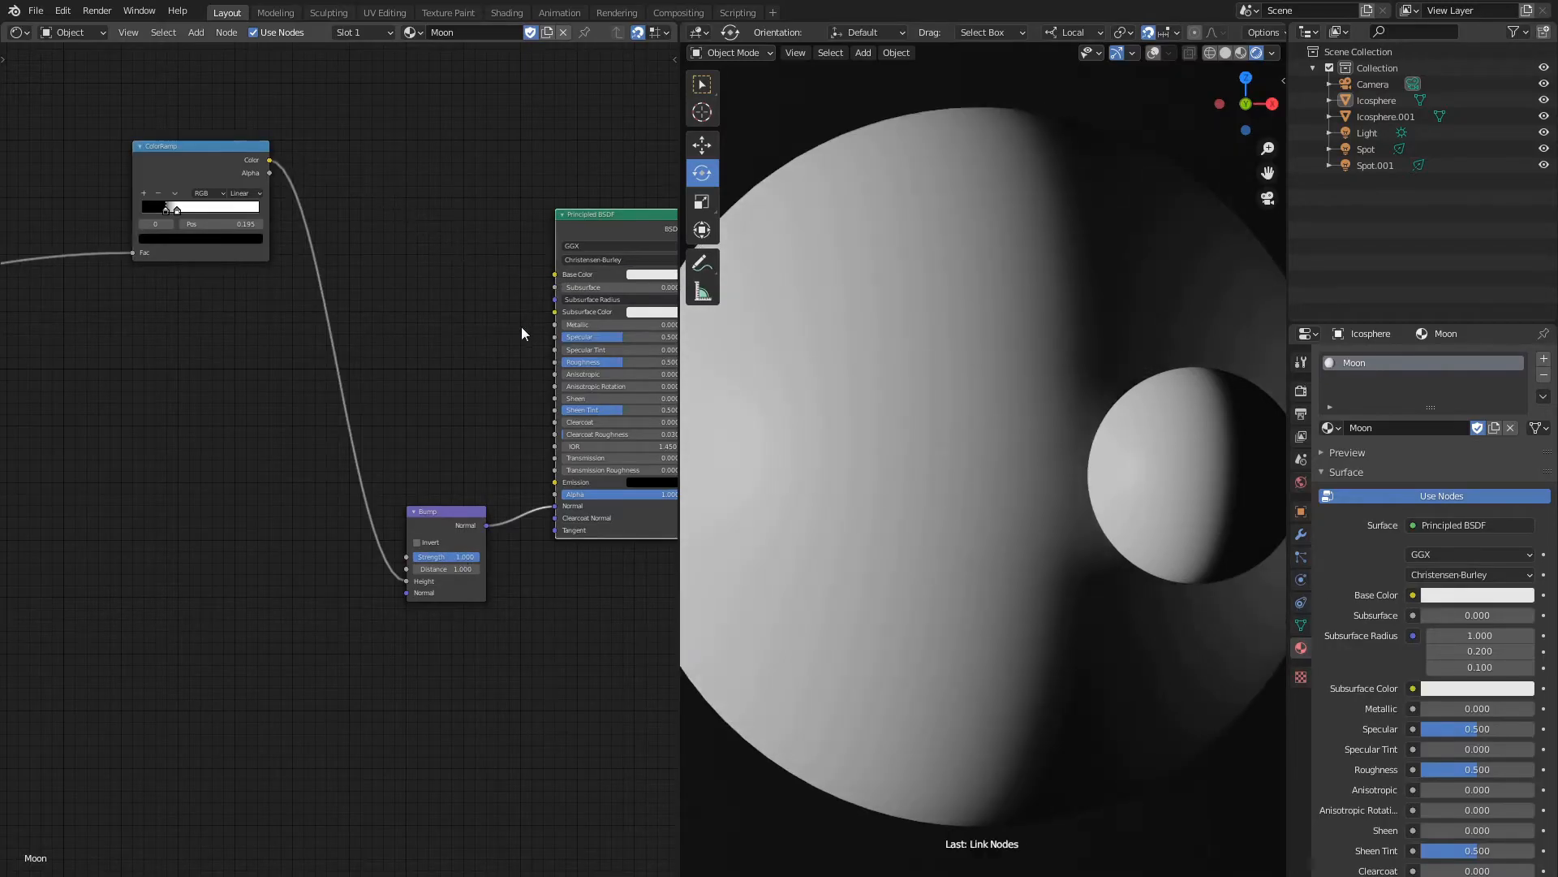
pyautogui.doubleClick(461, 557)
pyautogui.write('0.5')
pyautogui.press('Return')
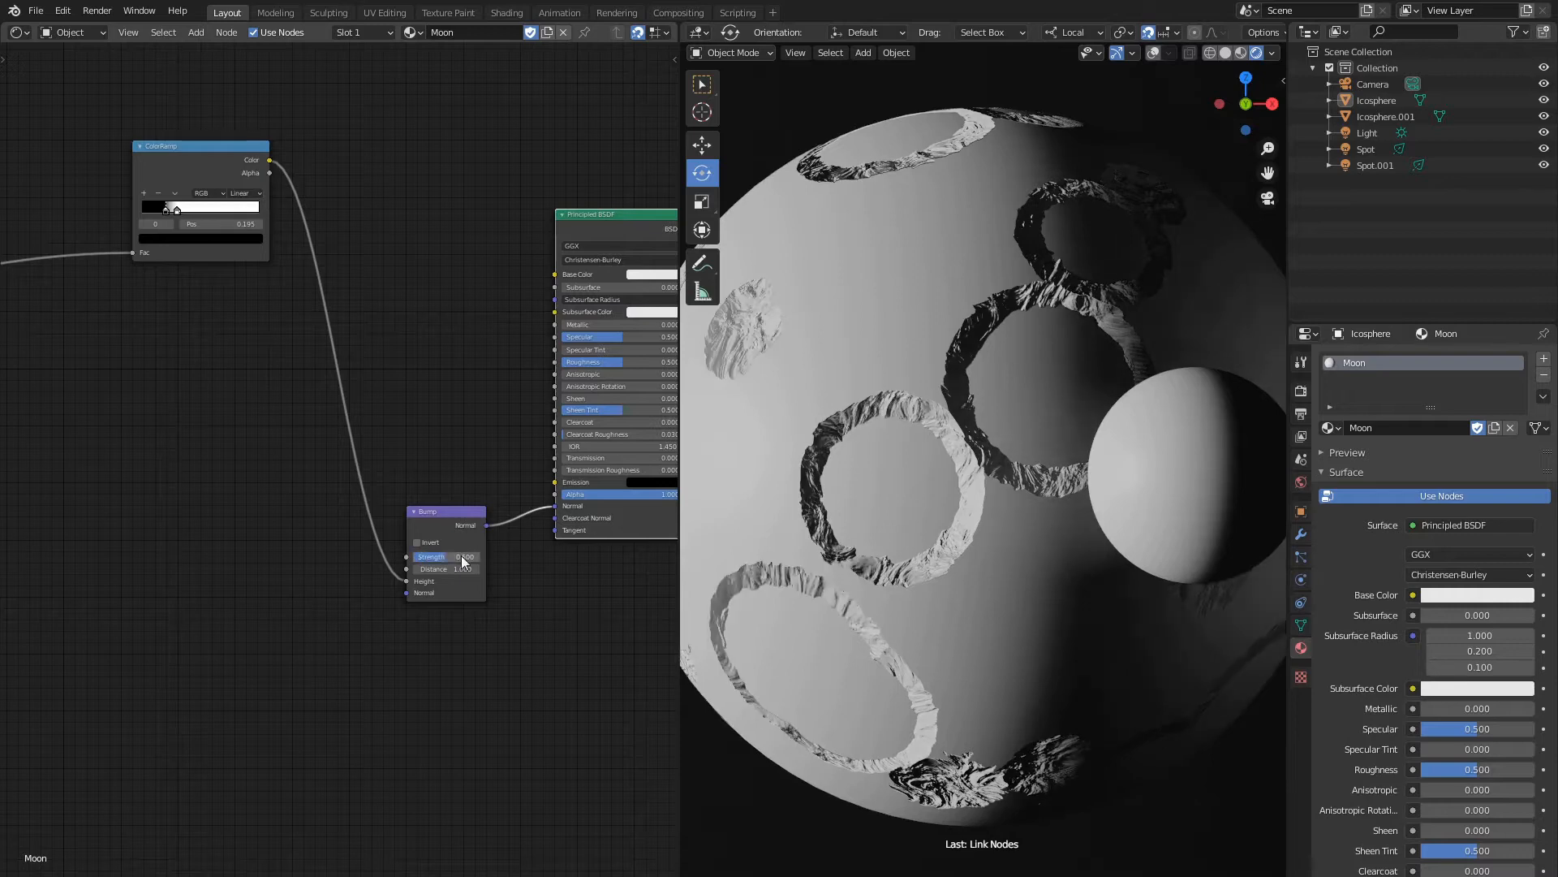
pyautogui.scroll(1, 465, 560)
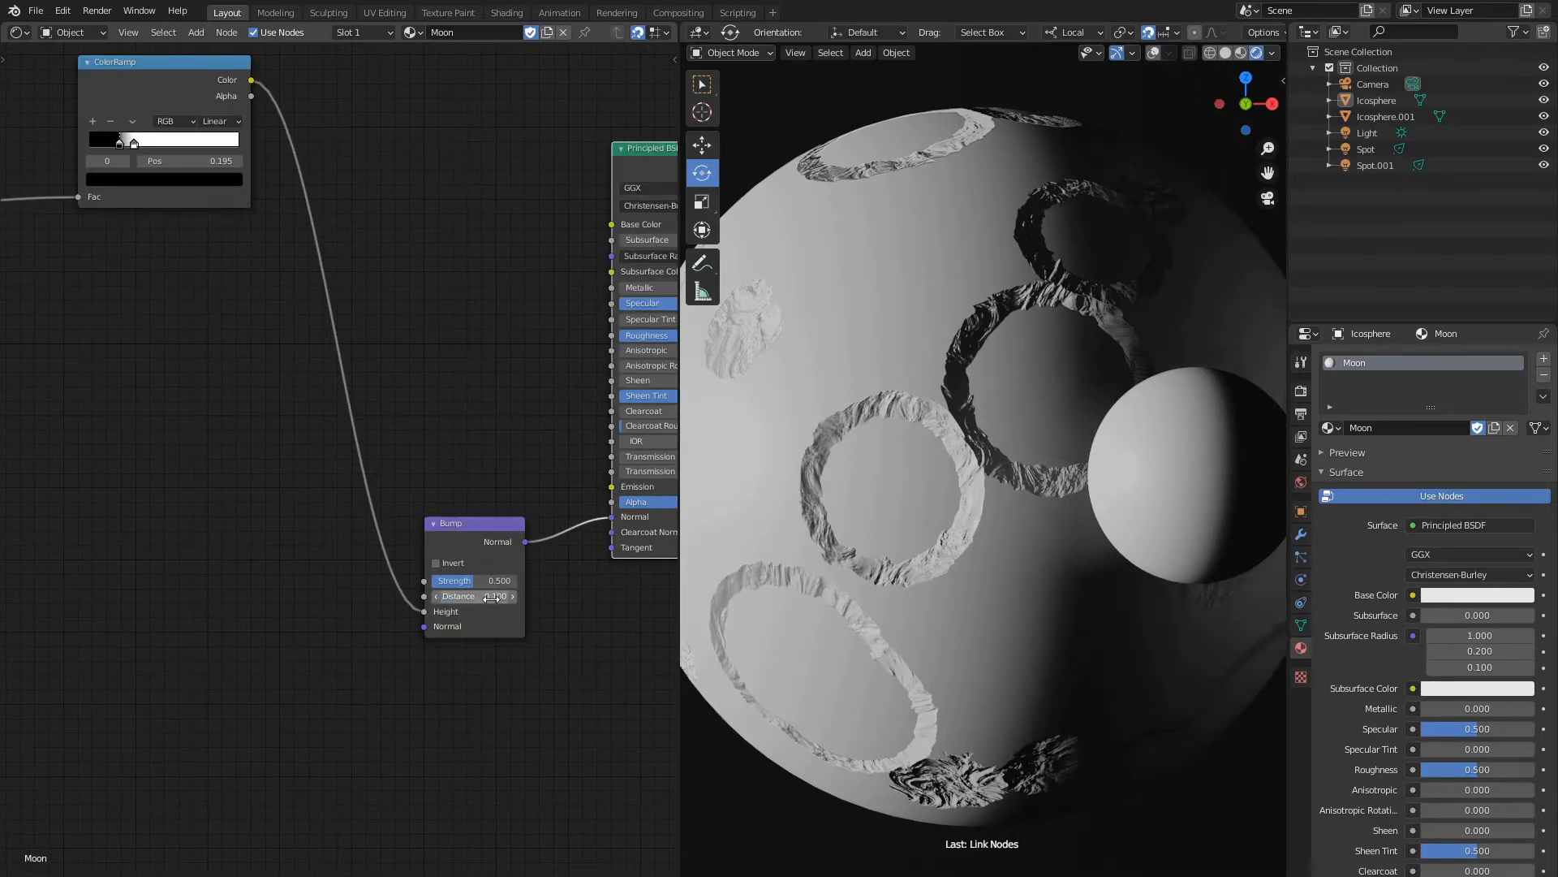
# Save the file and move the ColorRamp closer to the Craters Generator and Clouds Generator nodes.
pyautogui.moveTo(472, 362); pyautogui.dragTo(487, 391, button='middle')
pyautogui.scroll(-8, 487, 390)
pyautogui.moveTo(245, 377); pyautogui.dragTo(537, 412, button='middle')
pyautogui.scroll(2, 340, 425)
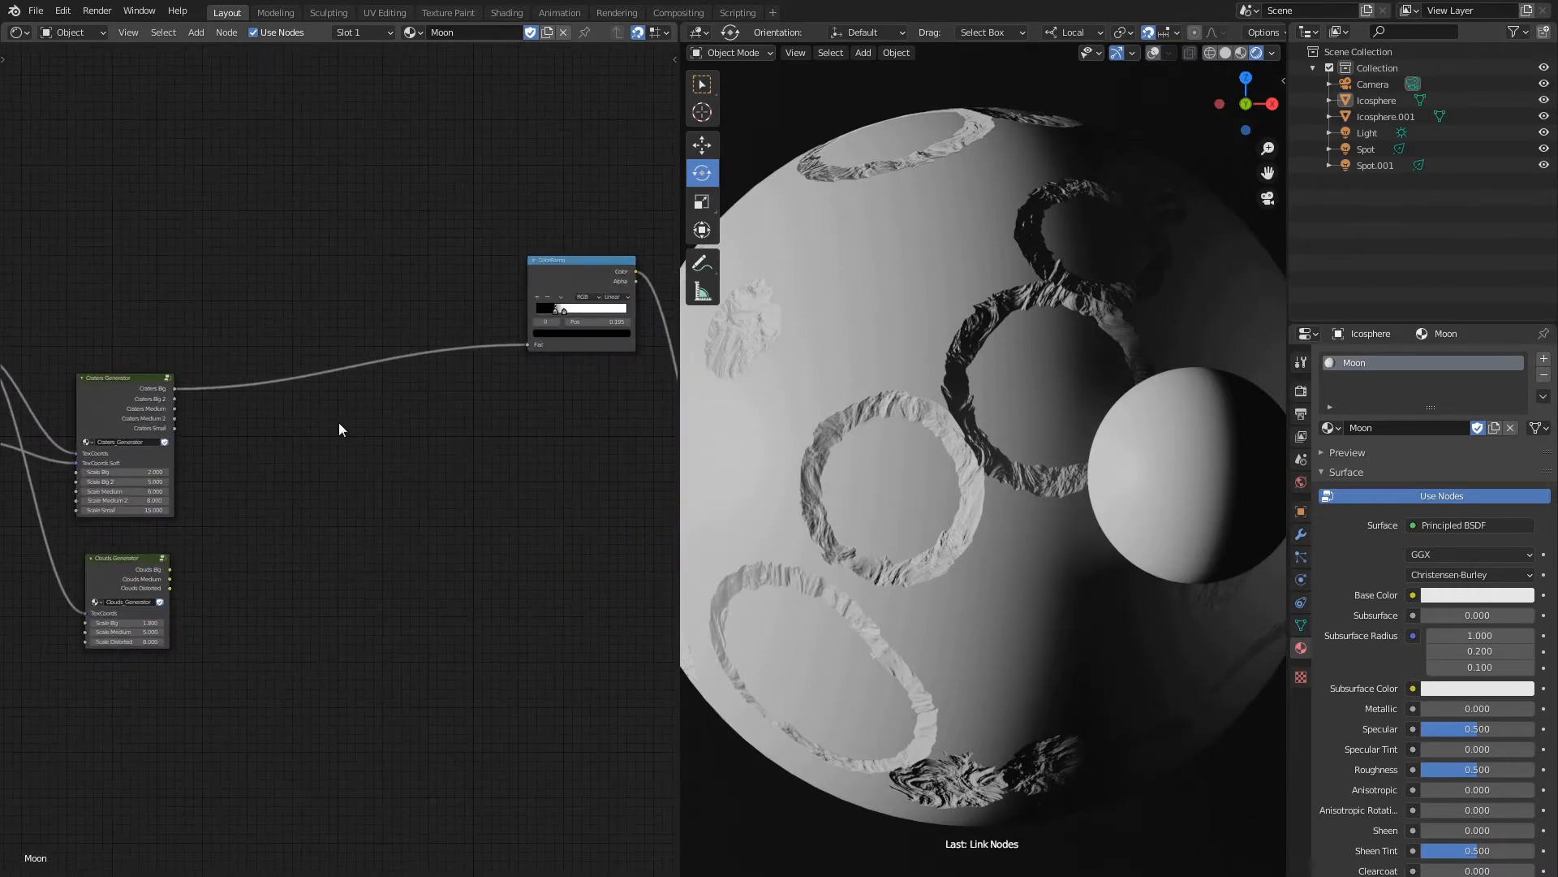
pyautogui.hotkey('ctrl', 's')
pyautogui.moveTo(315, 428); pyautogui.dragTo(347, 453, button='middle')
pyautogui.click(586, 300)
pyautogui.press('g')
pyautogui.click(387, 428)
pyautogui.moveTo(355, 369); pyautogui.dragTo(392, 355, button='middle')
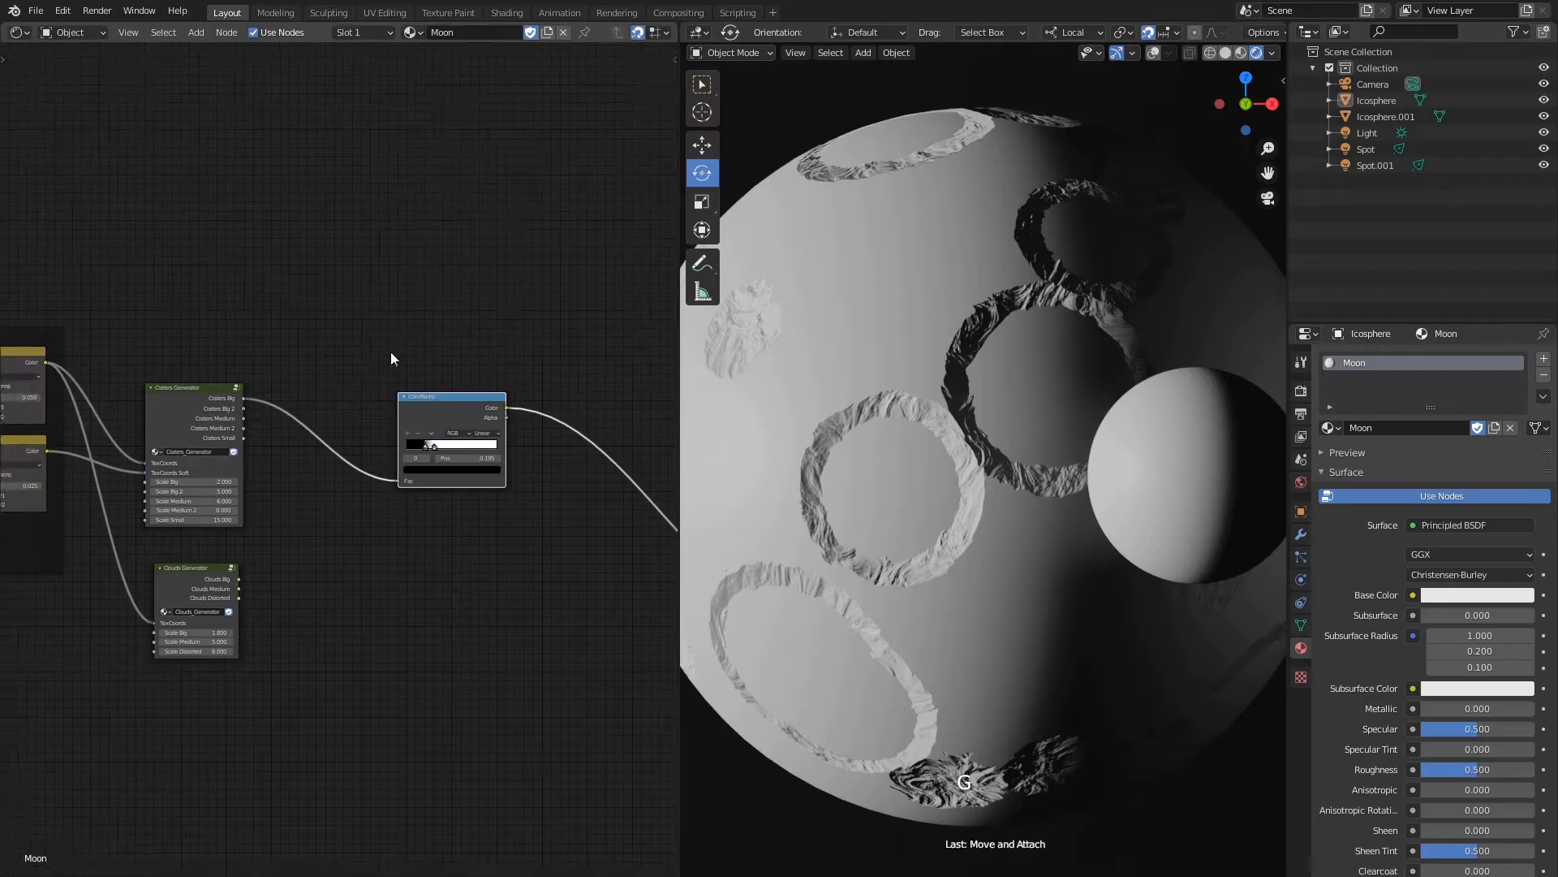
pyautogui.scroll(2, 391, 353)
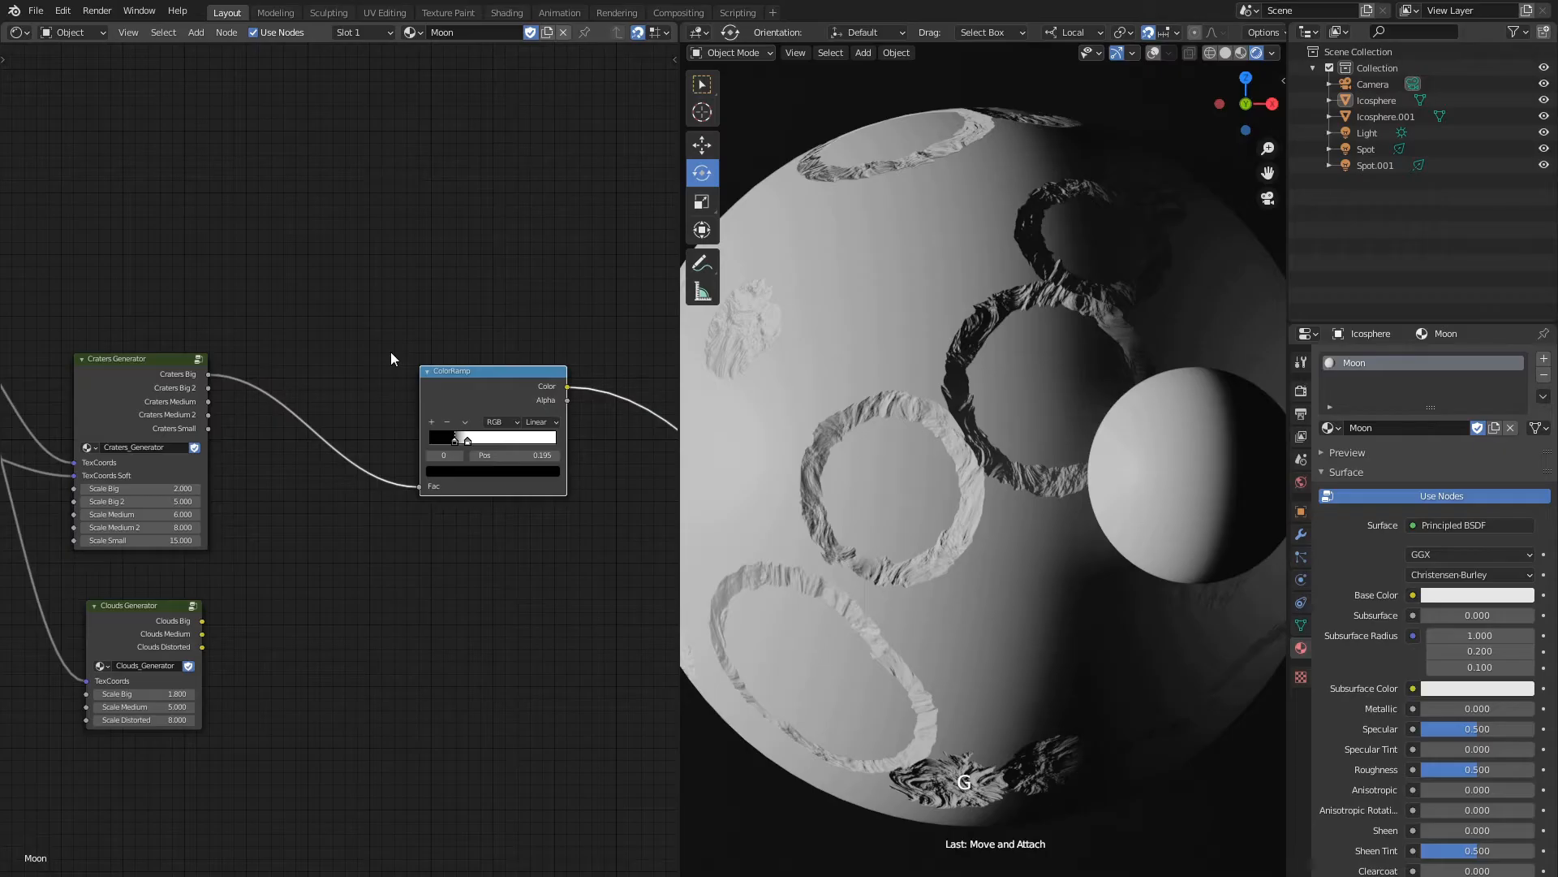
# Put the ColorRamp into a new node group and move the Group Output farther away from it.
pyautogui.press('Tab')
pyautogui.moveTo(391, 353); pyautogui.dragTo(337, 337, button='middle')
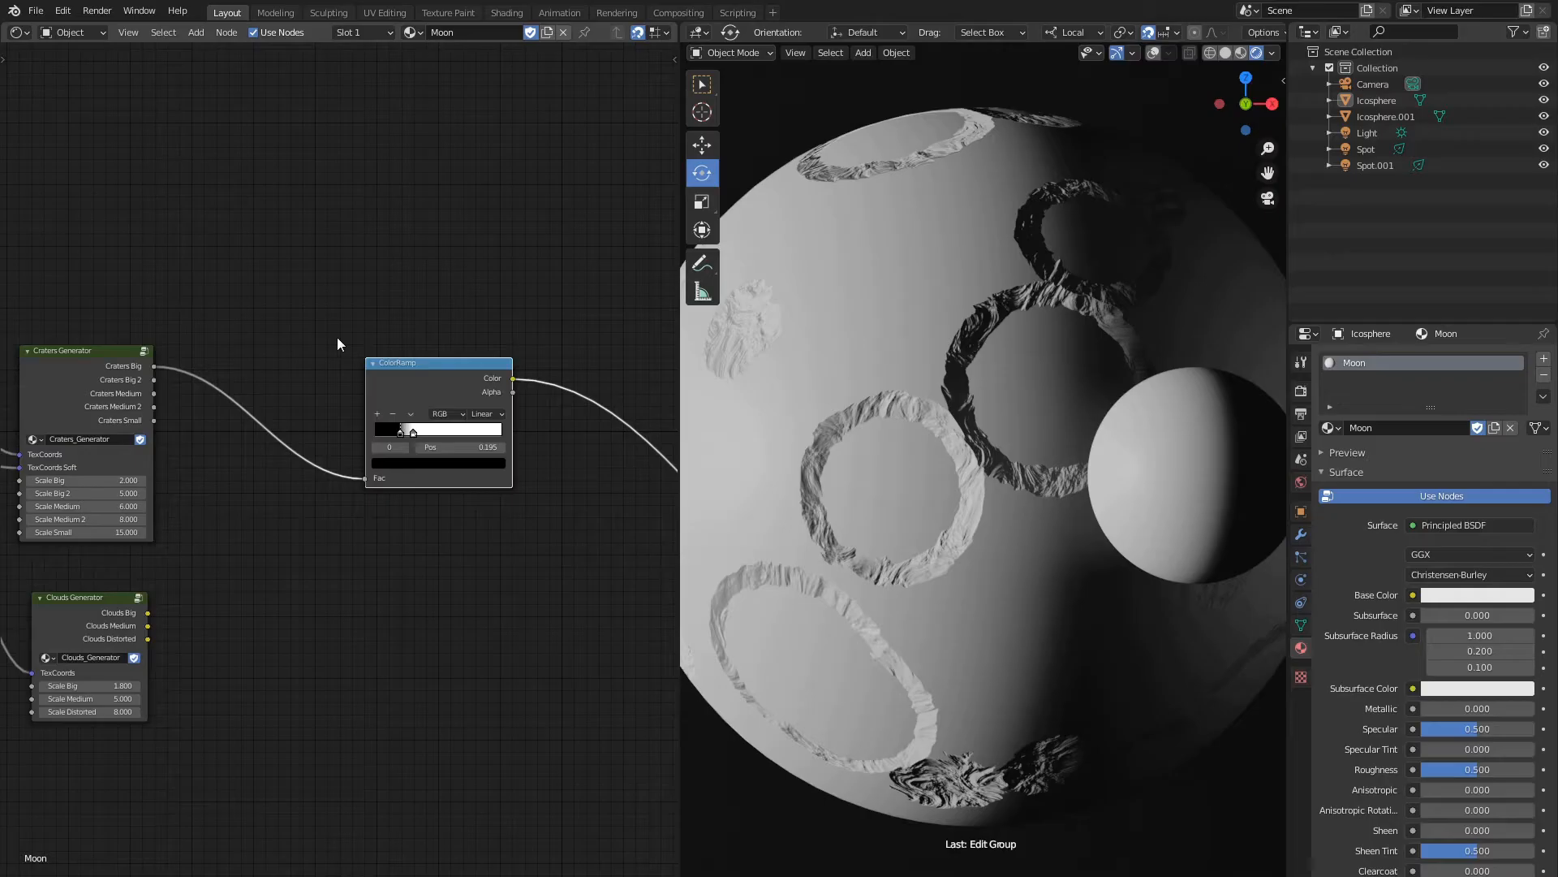
pyautogui.moveTo(406, 362); pyautogui.dragTo(391, 358, button='middle')
pyautogui.click(391, 362)
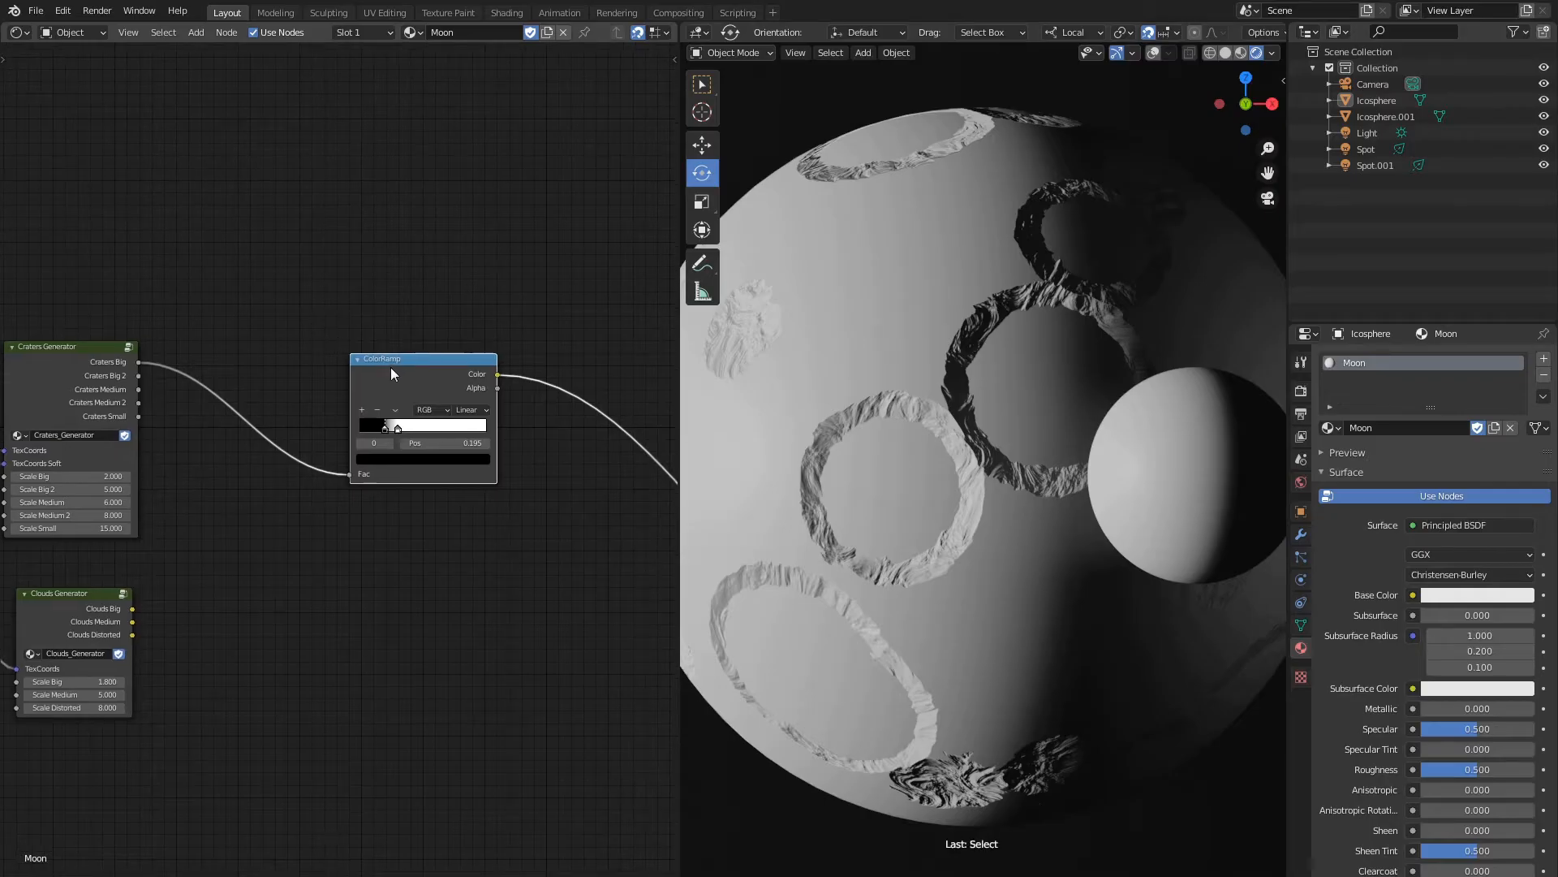
pyautogui.hotkey('ctrl', 'g')
pyautogui.press('g')
pyautogui.click(524, 401)
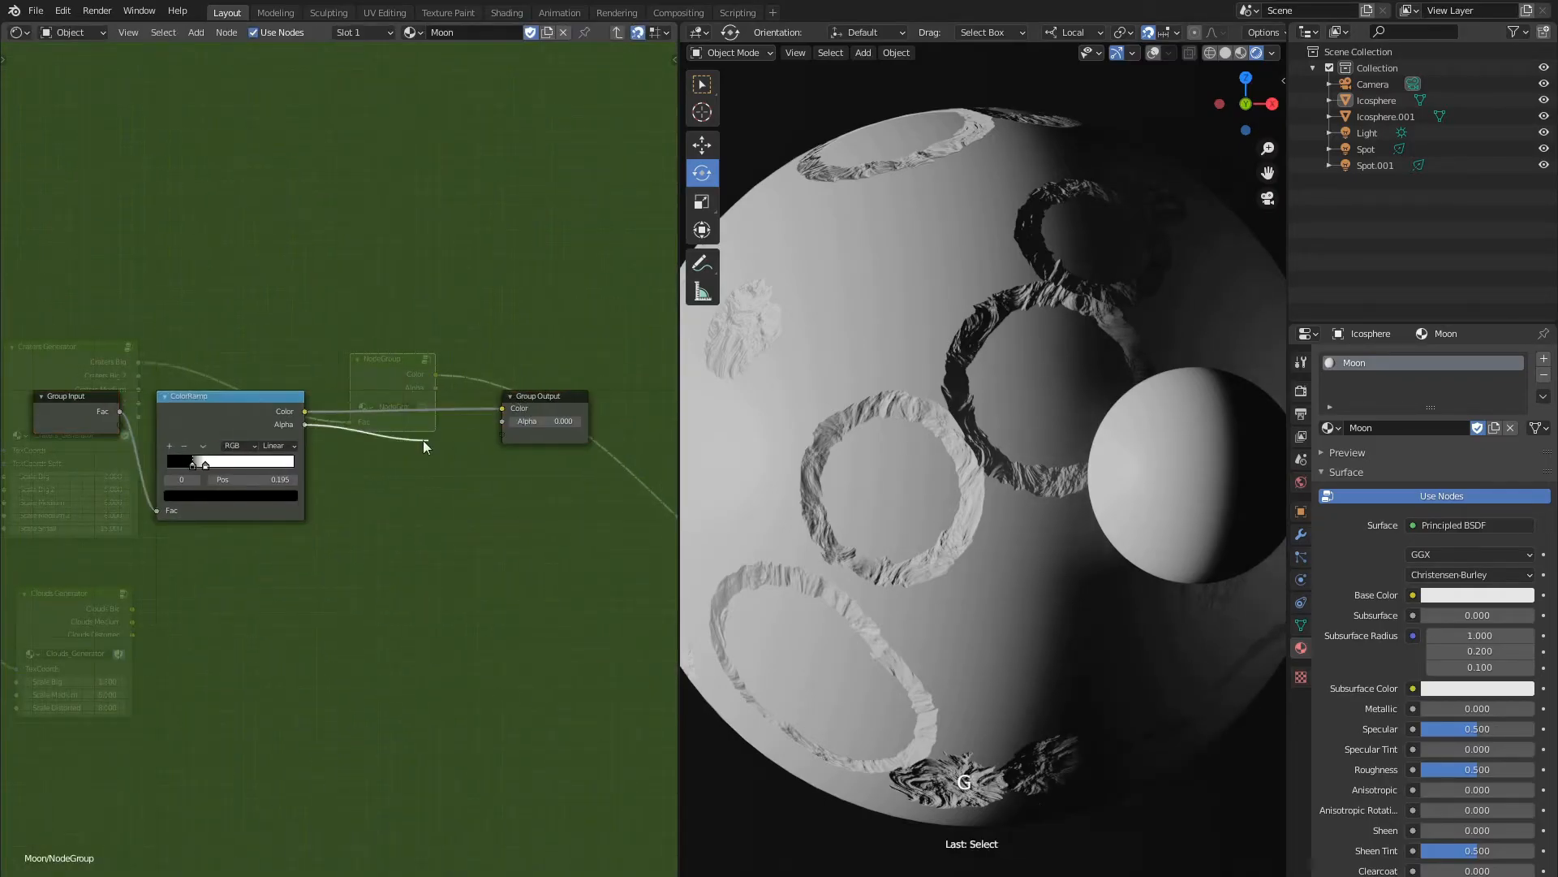
# Rename the new group's Alpha output to Height and hide the interface settings again.
pyautogui.press('n')
pyautogui.click(595, 112)
pyautogui.click(583, 211)
pyautogui.write('Height')
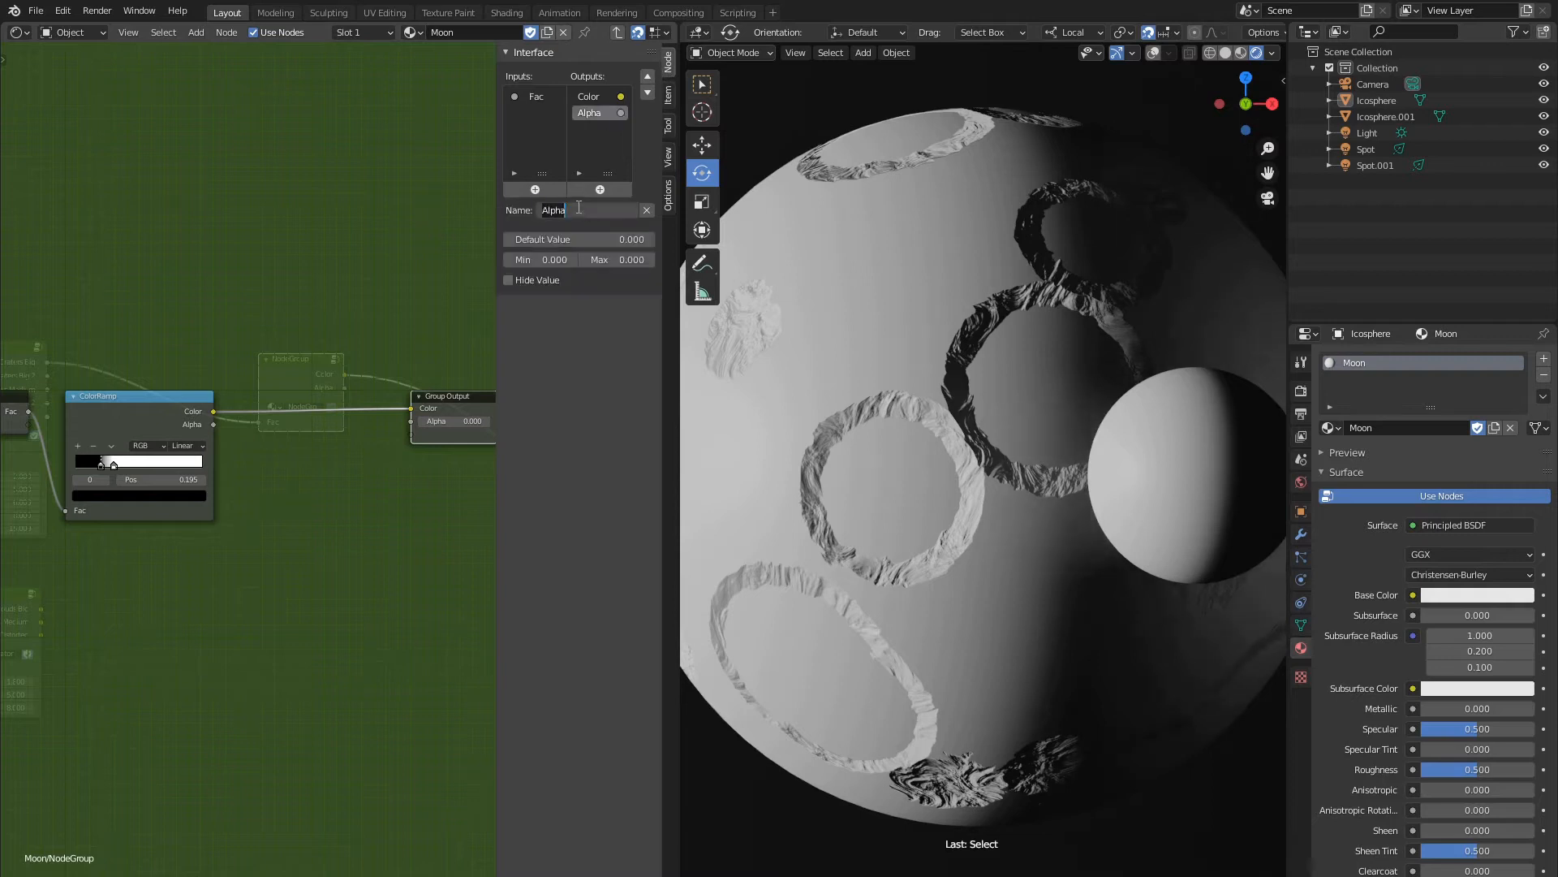
pyautogui.press('Return')
pyautogui.moveTo(495, 226); pyautogui.dragTo(682, 225)
pyautogui.scroll(-3, 605, 379)
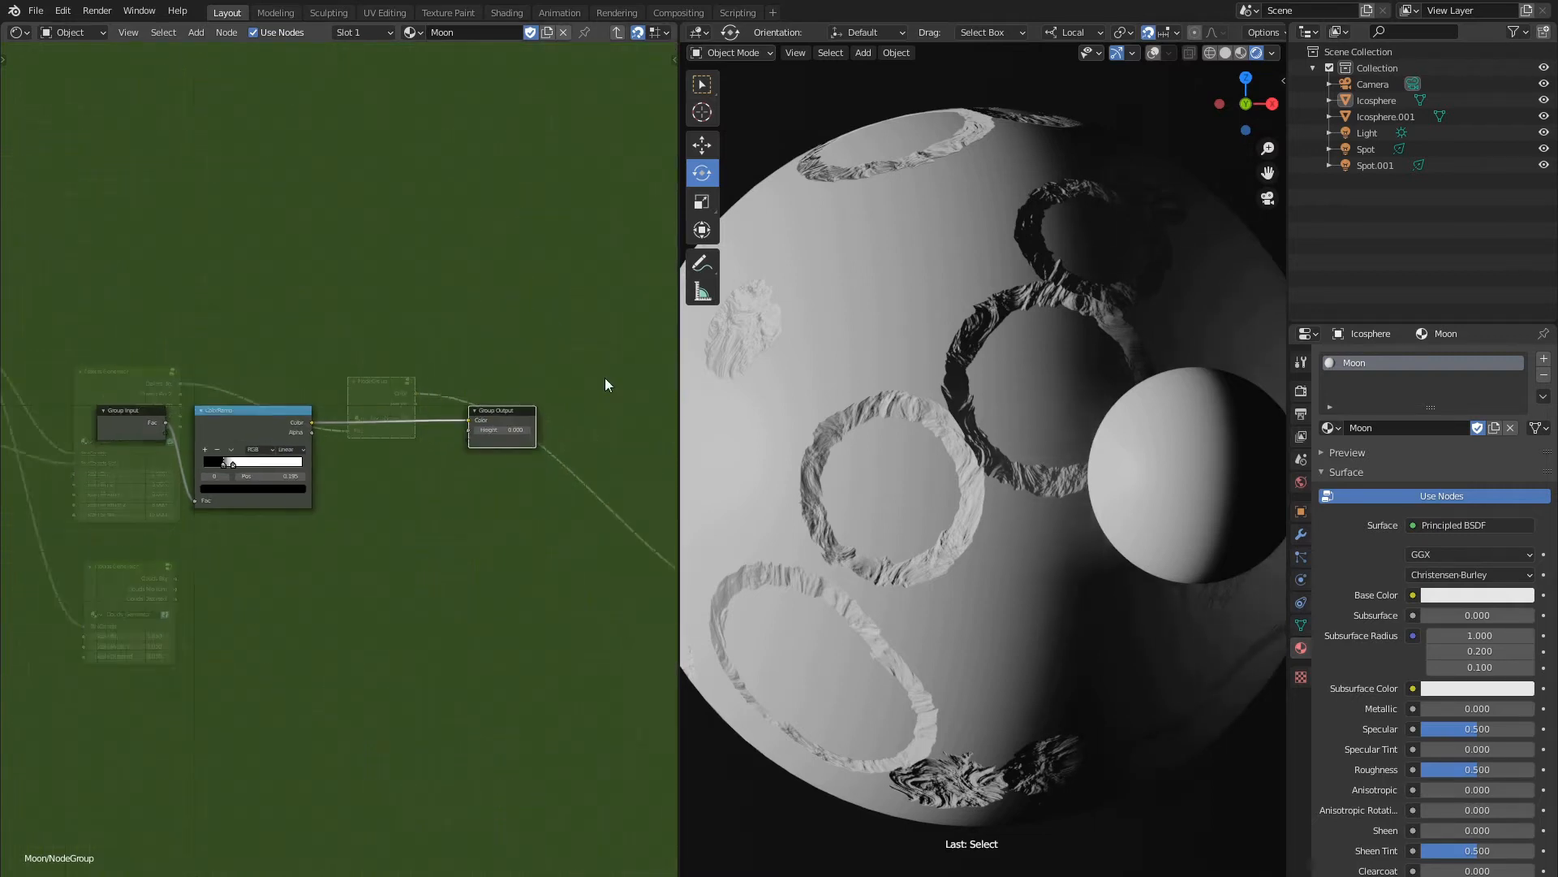
# Widen the node editor and the 3D viewport area by shrinking the outliner and properties area.
pyautogui.moveTo(679, 377); pyautogui.dragTo(825, 376)
pyautogui.scroll(-4, 1063, 429)
pyautogui.scroll(1, 1065, 430)
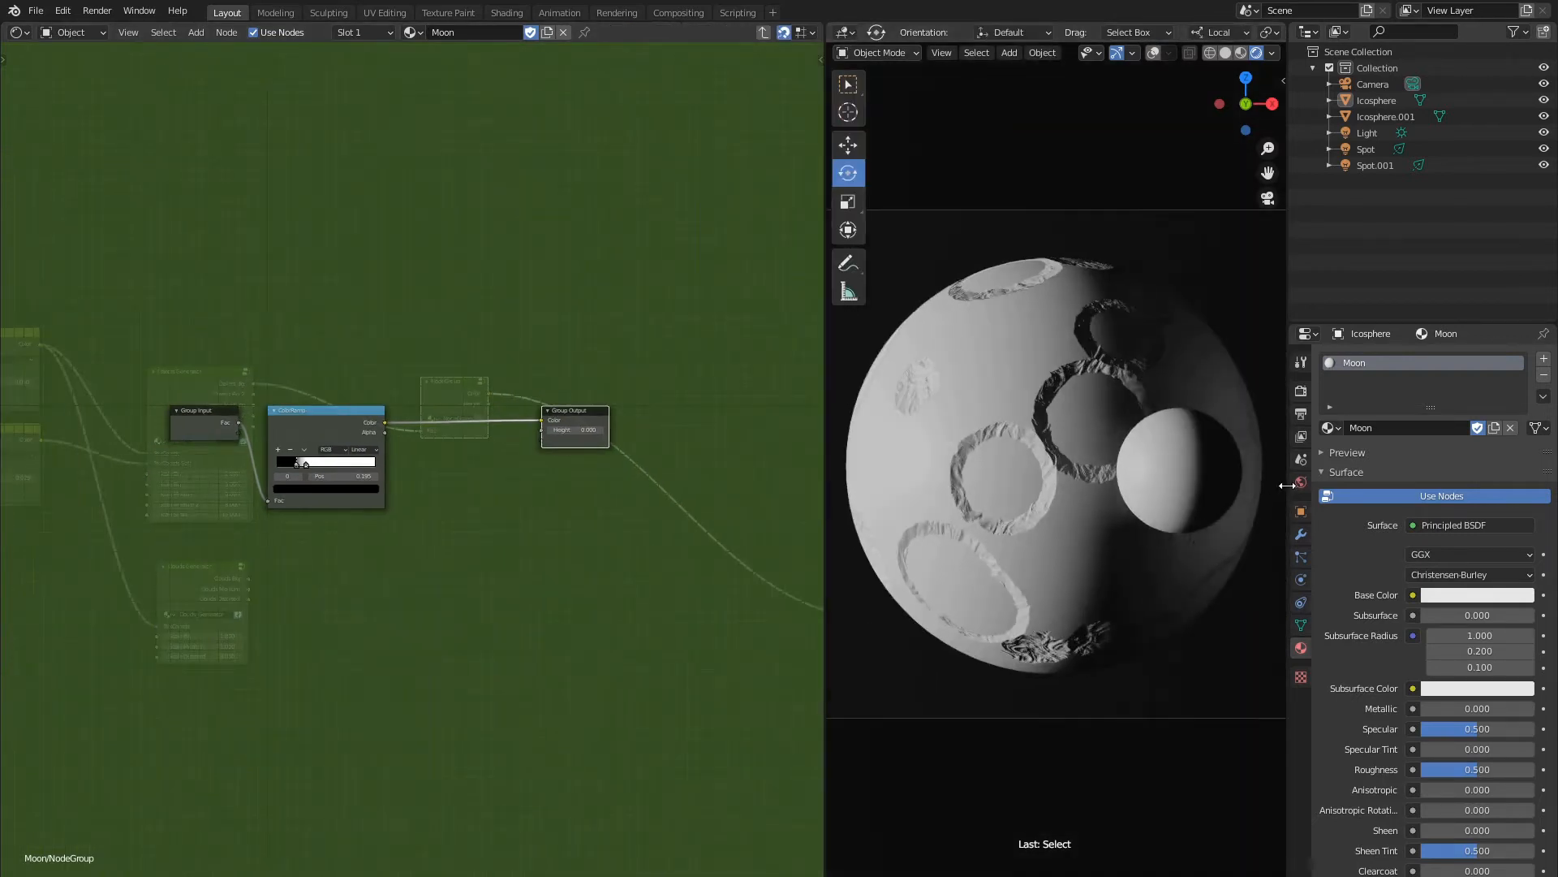
pyautogui.moveTo(1287, 484); pyautogui.dragTo(1457, 485)
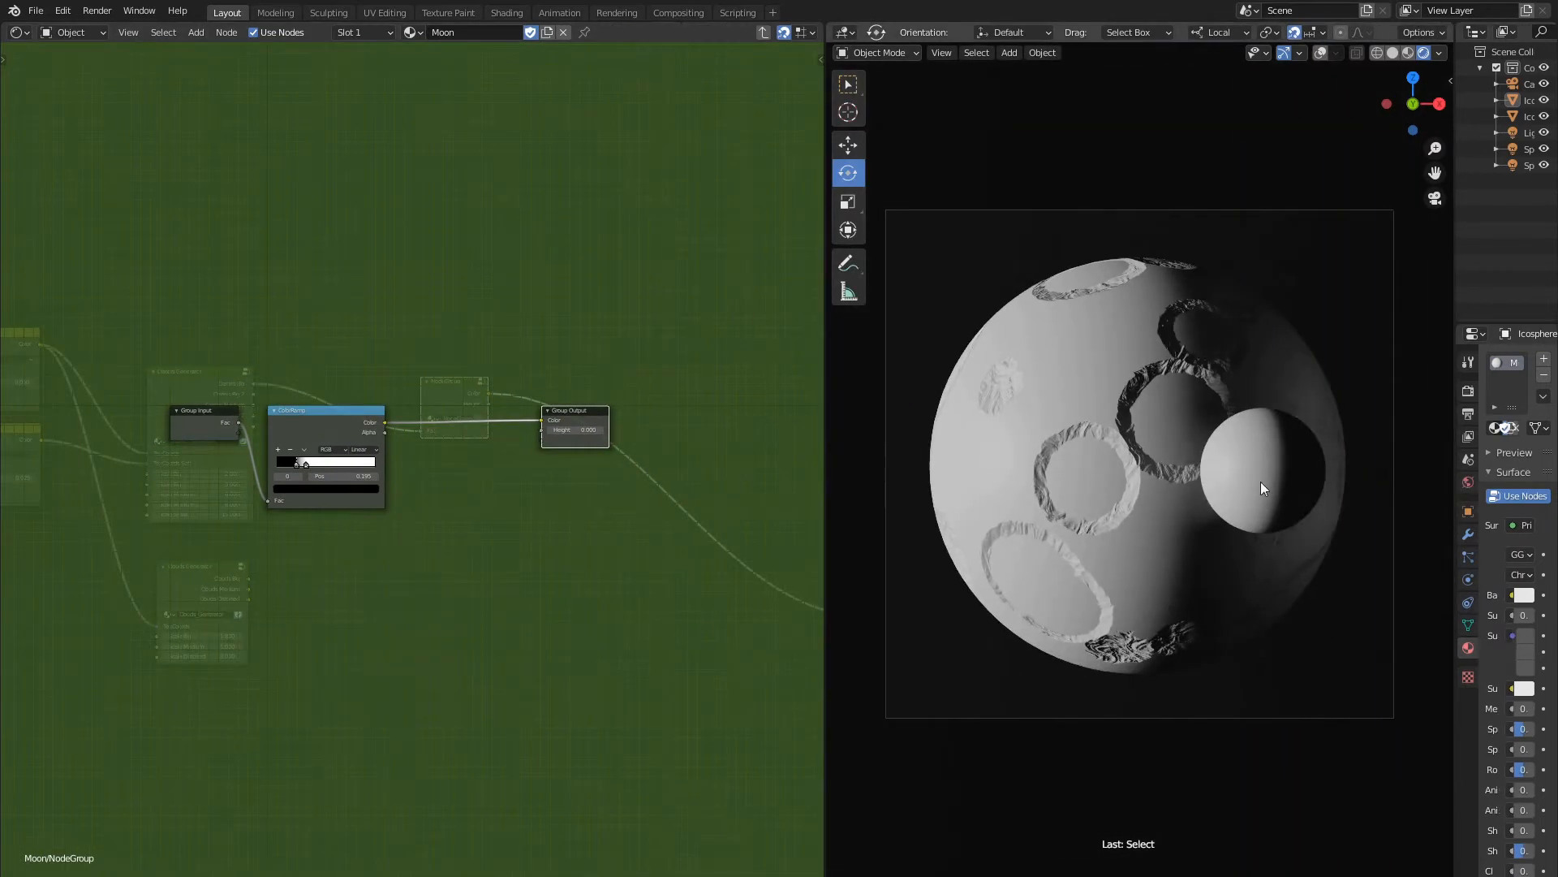
pyautogui.moveTo(826, 511); pyautogui.dragTo(882, 511)
pyautogui.moveTo(347, 552); pyautogui.dragTo(437, 552, button='middle')
pyautogui.scroll(5, 361, 453)
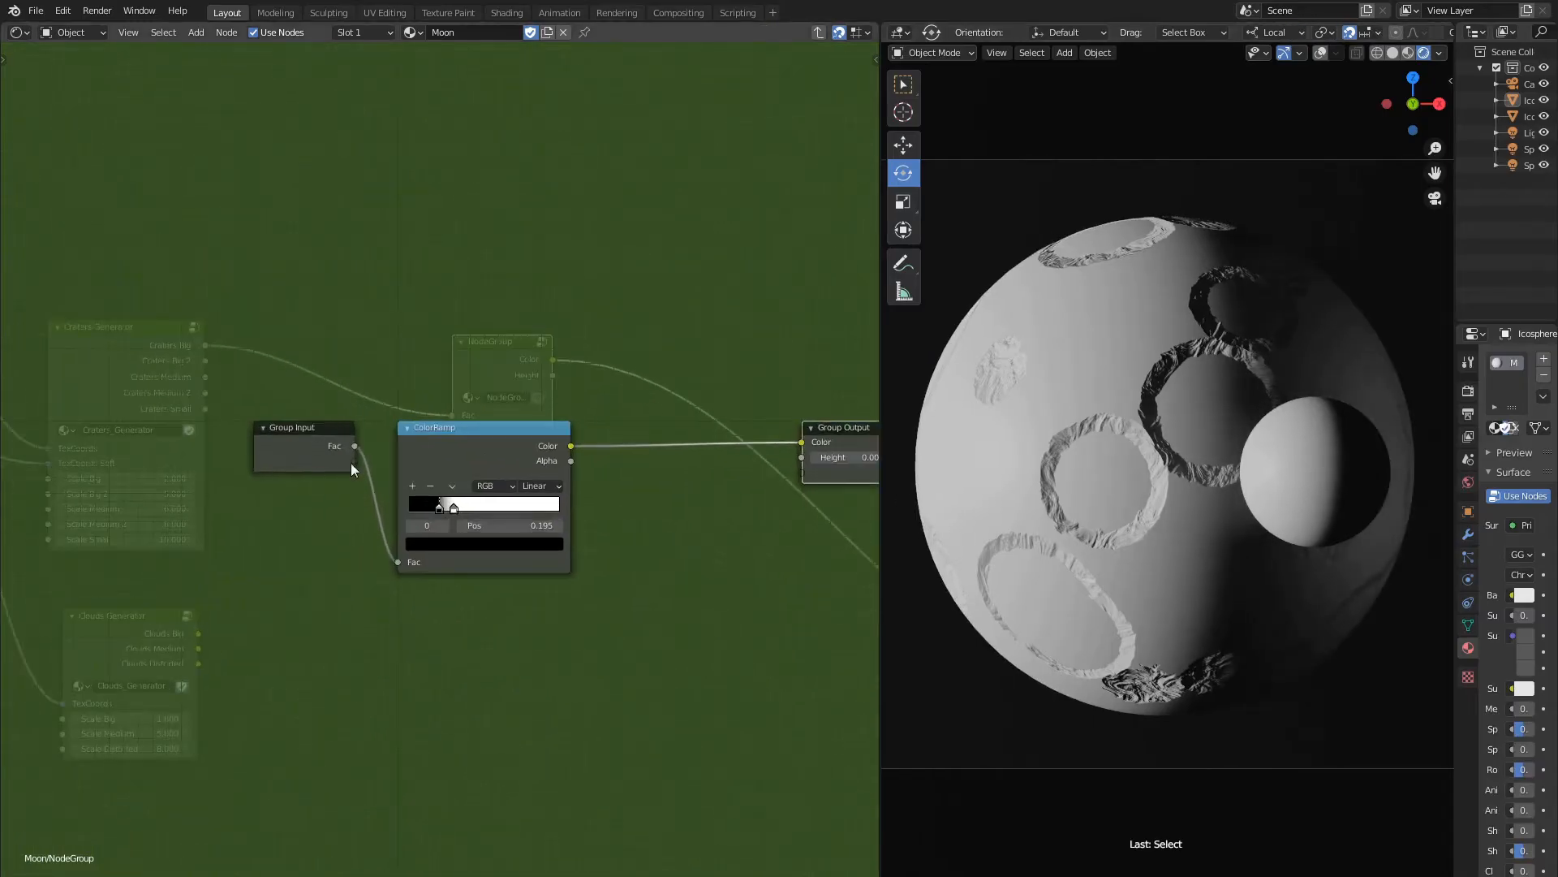
# Move the Group Input node farther away from the ColorRamp inside the group.
pyautogui.click(350, 461)
pyautogui.press('g')
pyautogui.click(288, 482)
pyautogui.scroll(-3, 297, 430)
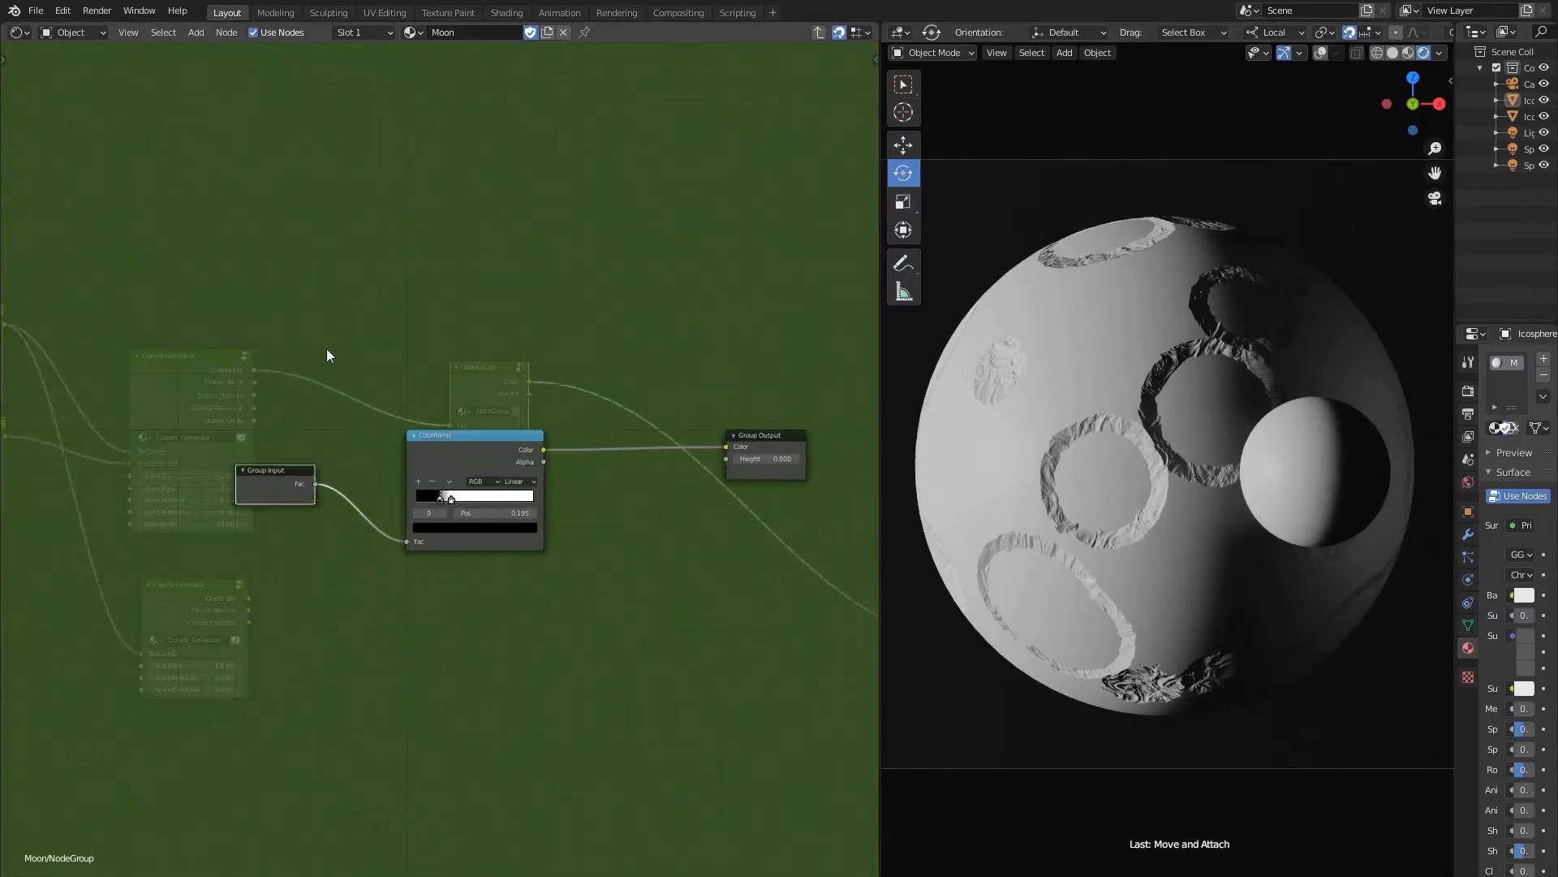
# Add a MixRGB node above the ColorRamp and link its Color1 to a new socket on the Group Input.
pyautogui.hotkey('shift', 'a')
pyautogui.moveTo(319, 336)
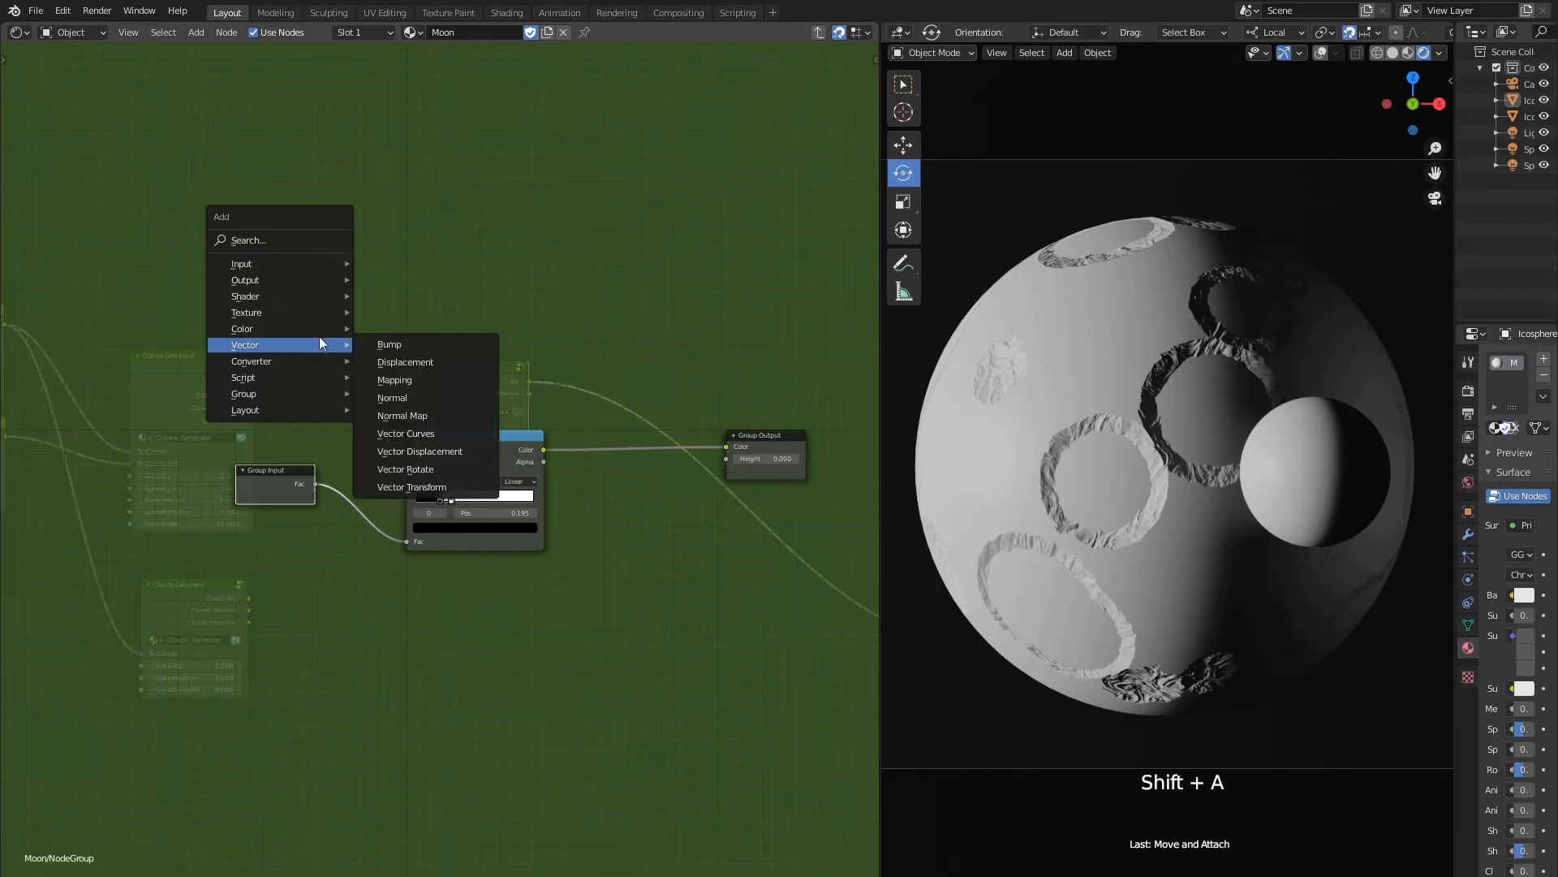
pyautogui.click(408, 406)
pyautogui.moveTo(520, 369); pyautogui.dragTo(315, 496)
pyautogui.click(286, 498)
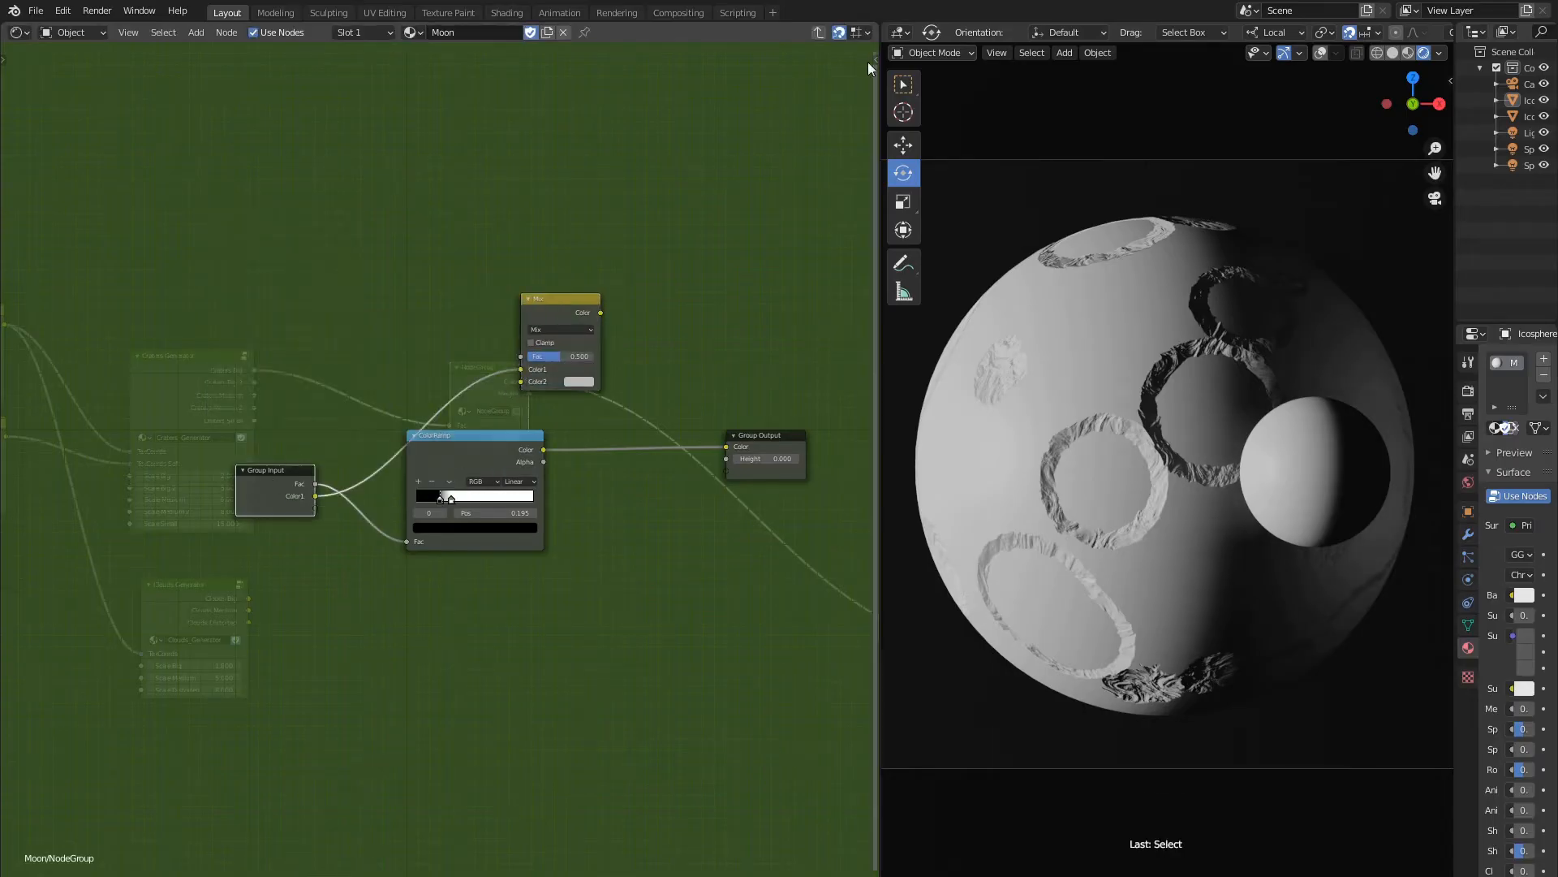
# Rename the group's Color1 input to Color and make it the first input.
pyautogui.click(875, 60)
pyautogui.click(746, 113)
pyautogui.click(848, 76)
pyautogui.click(791, 210)
pyautogui.press('End')
pyautogui.press('BackSpace')
pyautogui.press('Return')
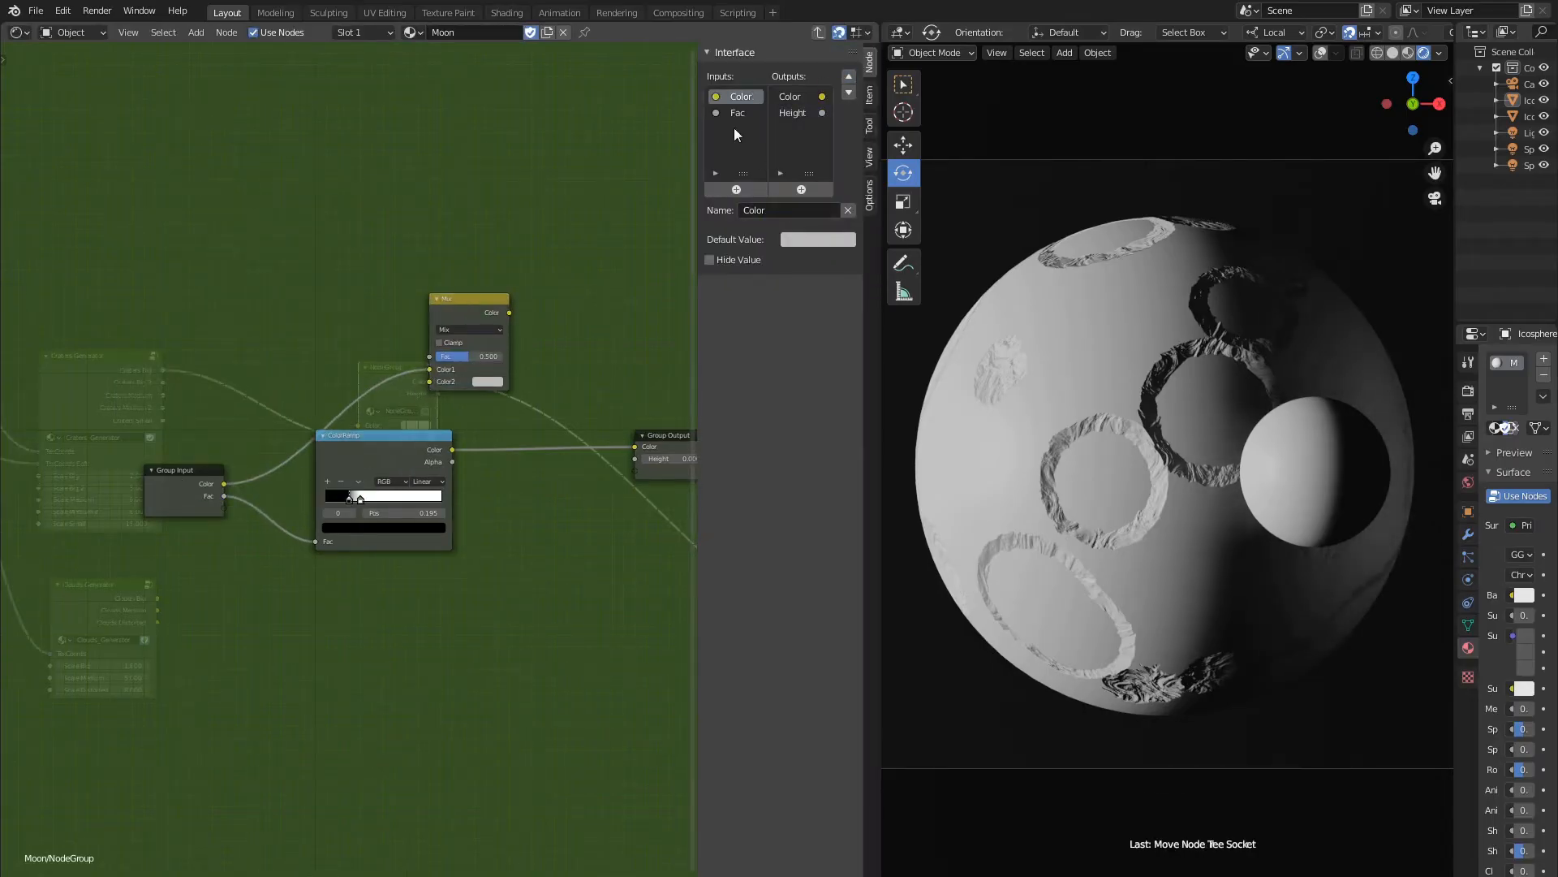
# Rename the group's Fac input to Color Fac and widen the interface settings.
pyautogui.scroll(3, 487, 325)
pyautogui.moveTo(450, 359); pyautogui.dragTo(240, 502)
pyautogui.doubleClick(740, 113)
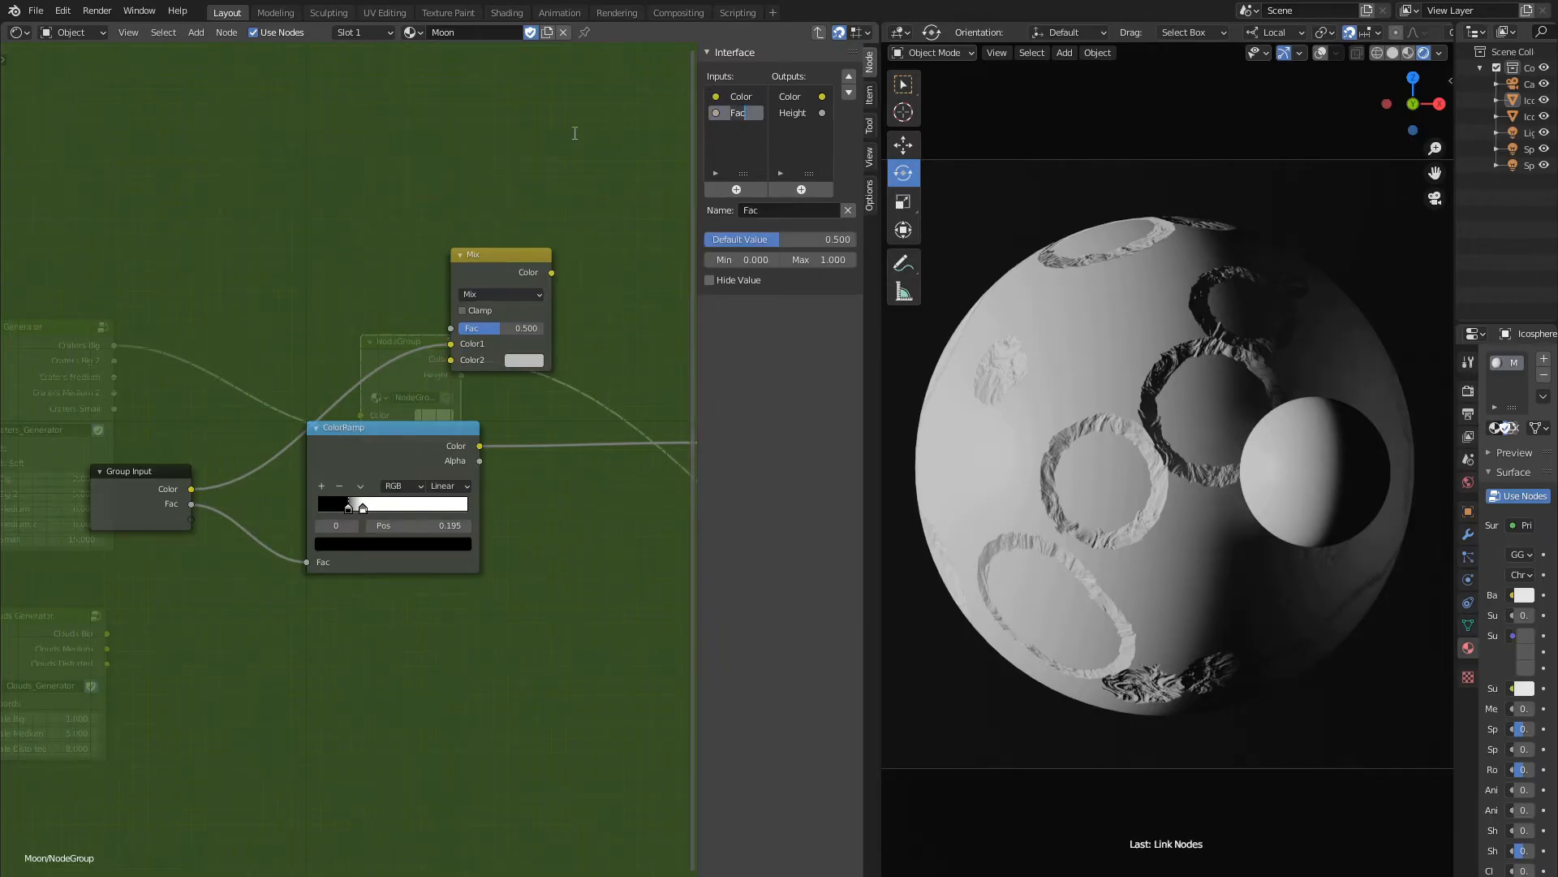
pyautogui.write('Color')
pyautogui.press('Return')
pyautogui.moveTo(697, 163); pyautogui.dragTo(634, 162)
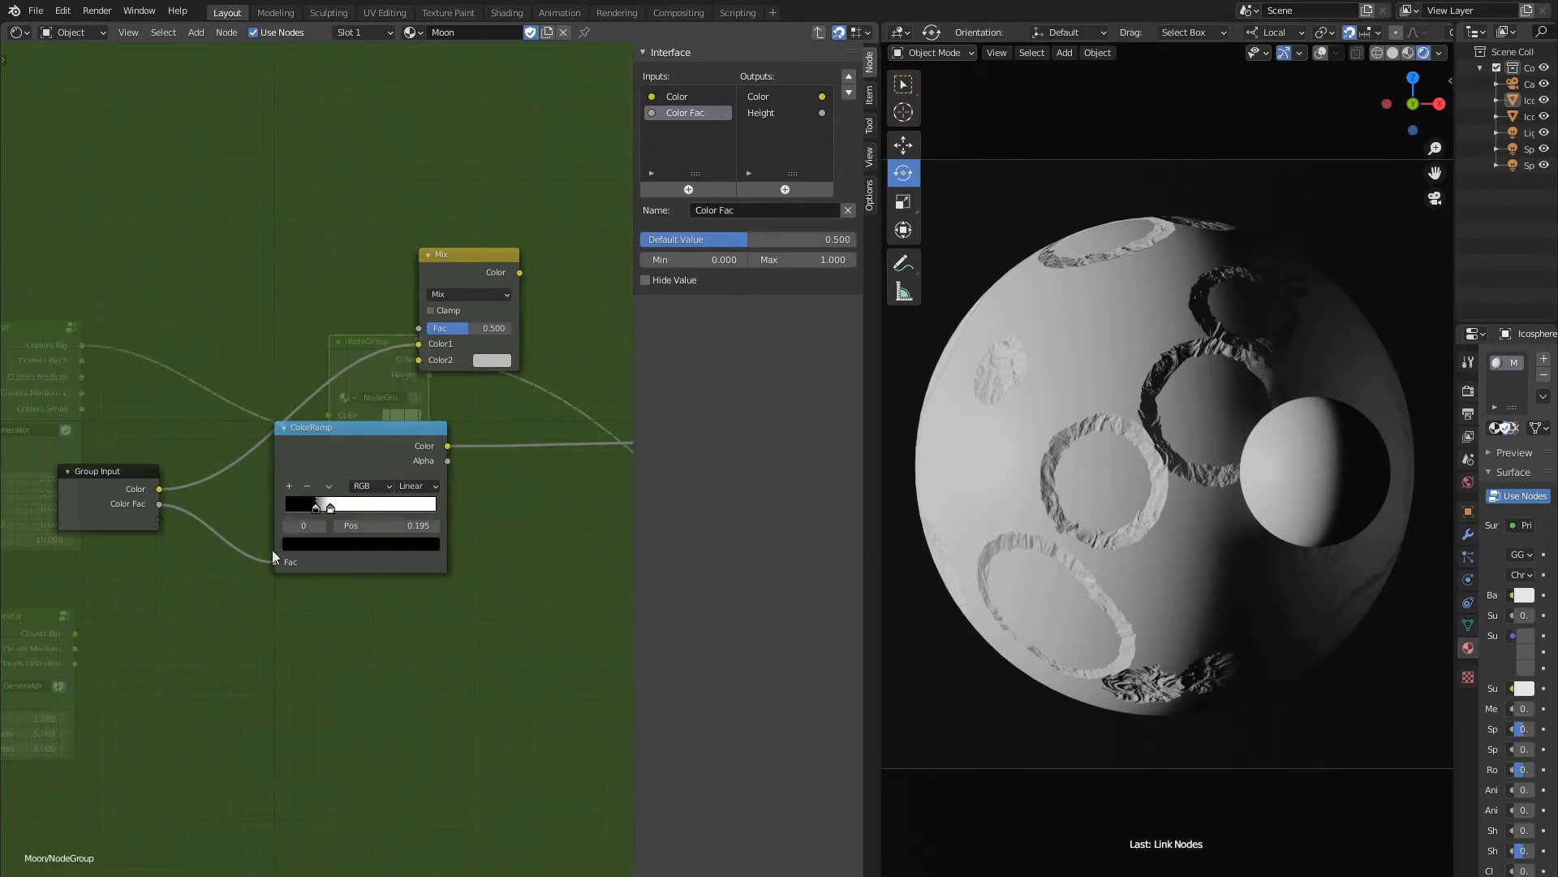
# Create a group input from the ColorRamp's Fac, name it Height Fac, and detach it from the ColorRamp.
pyautogui.moveTo(274, 561); pyautogui.dragTo(159, 519)
pyautogui.doubleClick(676, 130)
pyautogui.write('Height Fac')
pyautogui.press('Return')
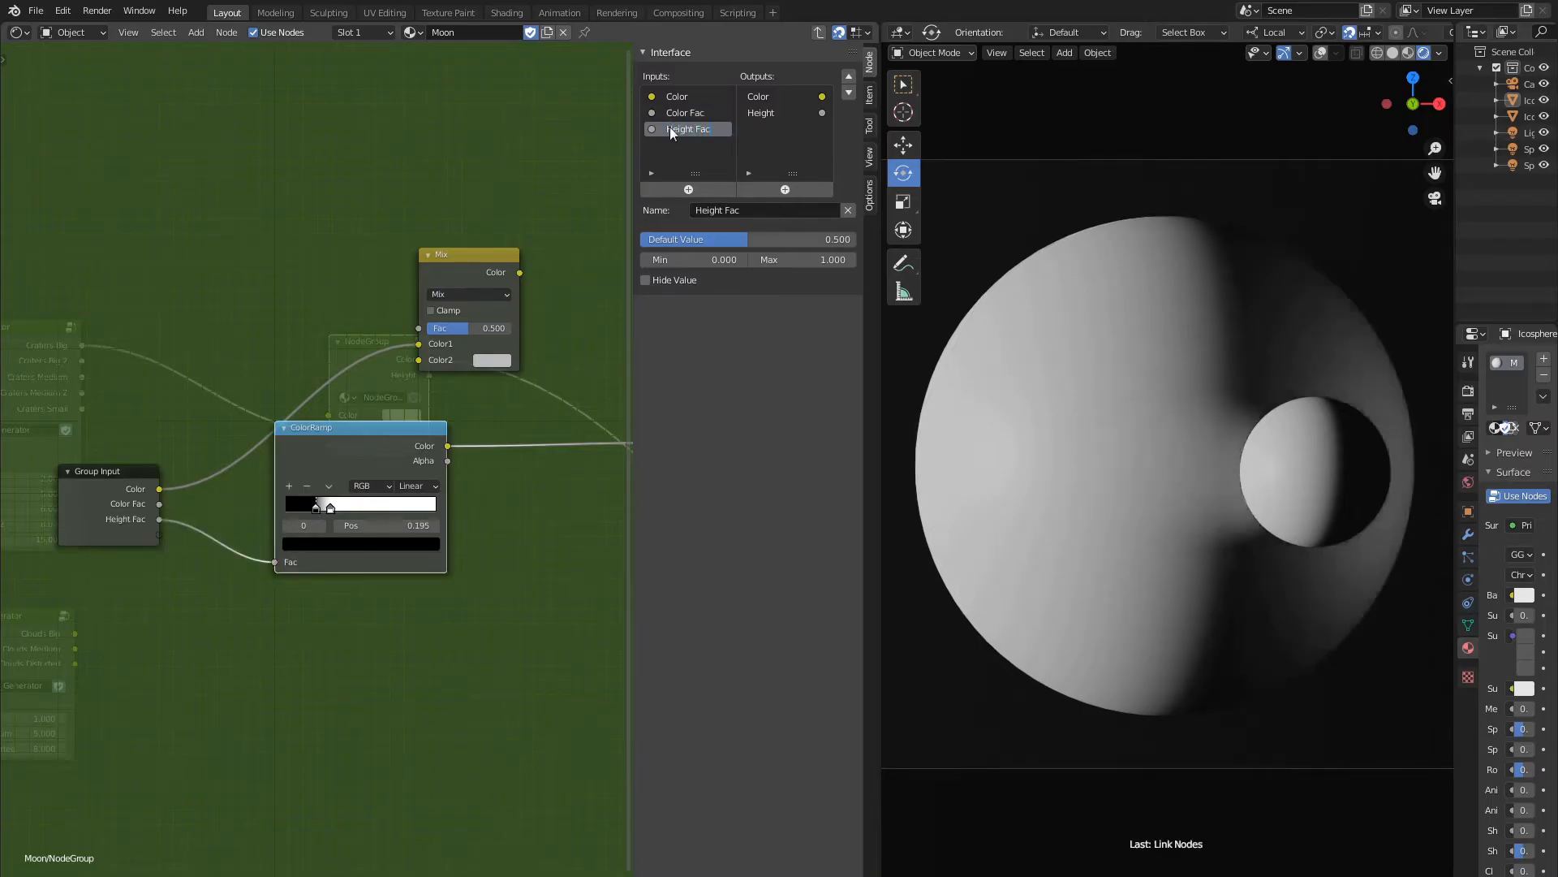
pyautogui.moveTo(275, 561); pyautogui.dragTo(312, 545)
pyautogui.moveTo(633, 404); pyautogui.dragTo(736, 408)
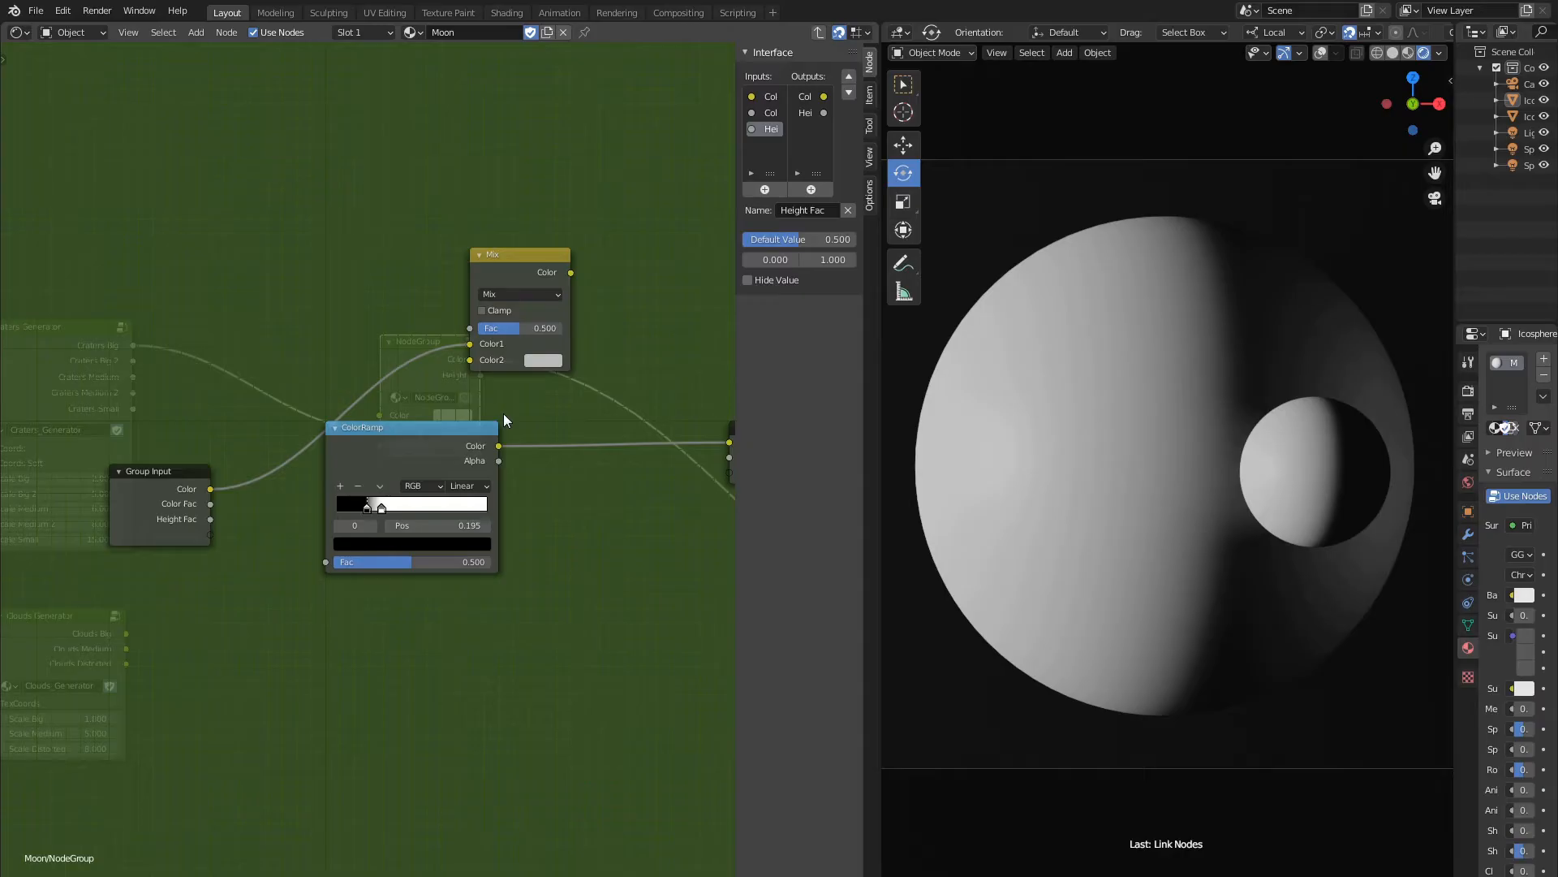
# Rearrange the group's nodes with the Mix node below the ColorRamp, and leave the group.
pyautogui.moveTo(503, 420); pyautogui.dragTo(444, 449, button='middle')
pyautogui.click(458, 281)
pyautogui.press('g')
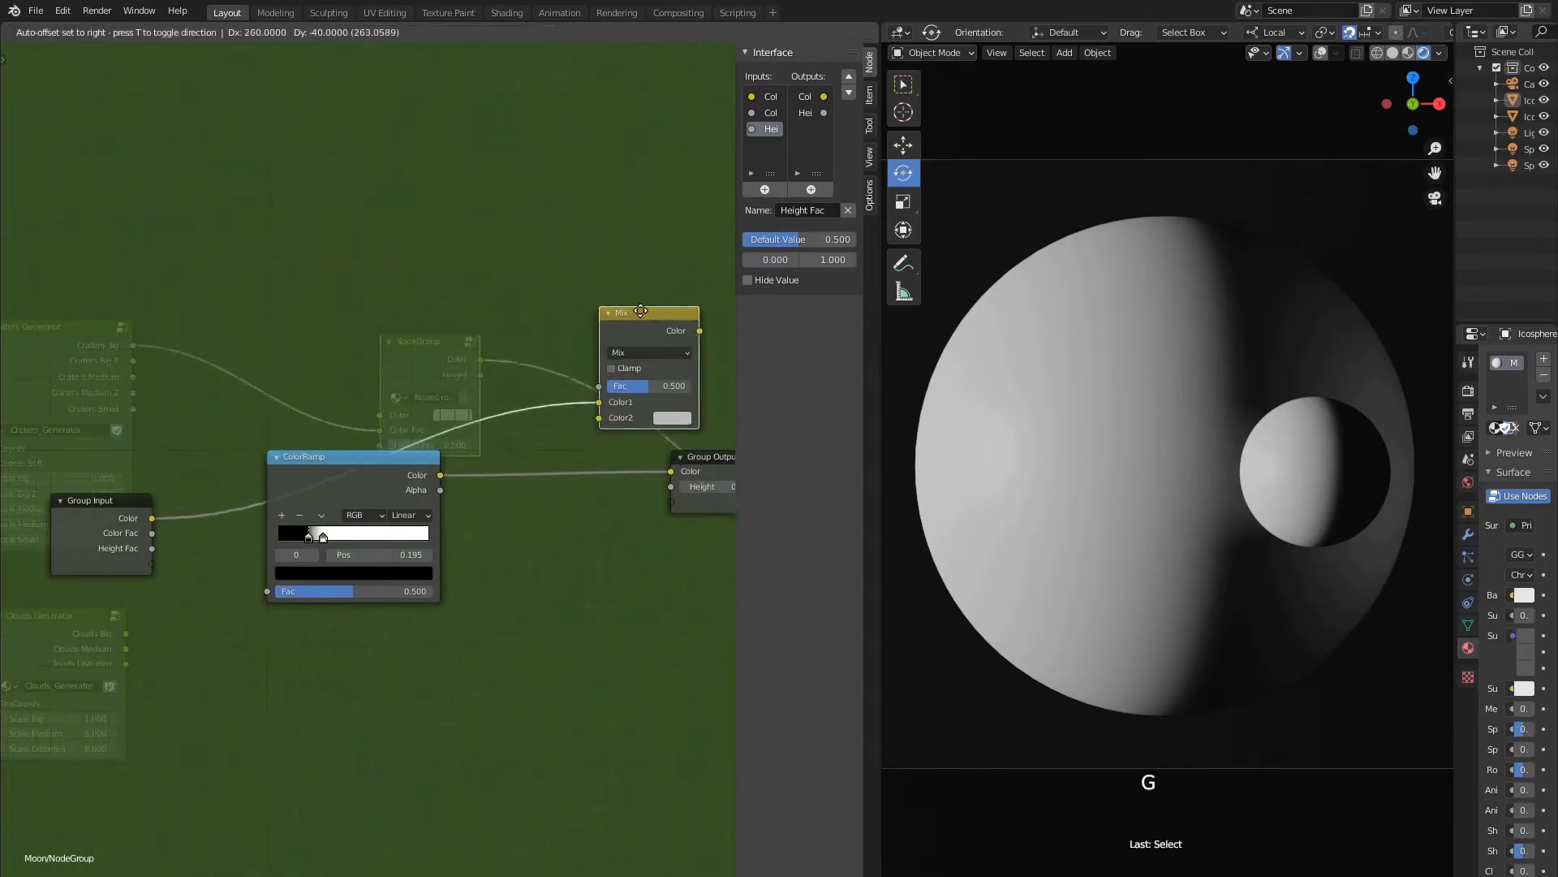
pyautogui.press('g')
pyautogui.click(604, 579)
pyautogui.press('Tab')
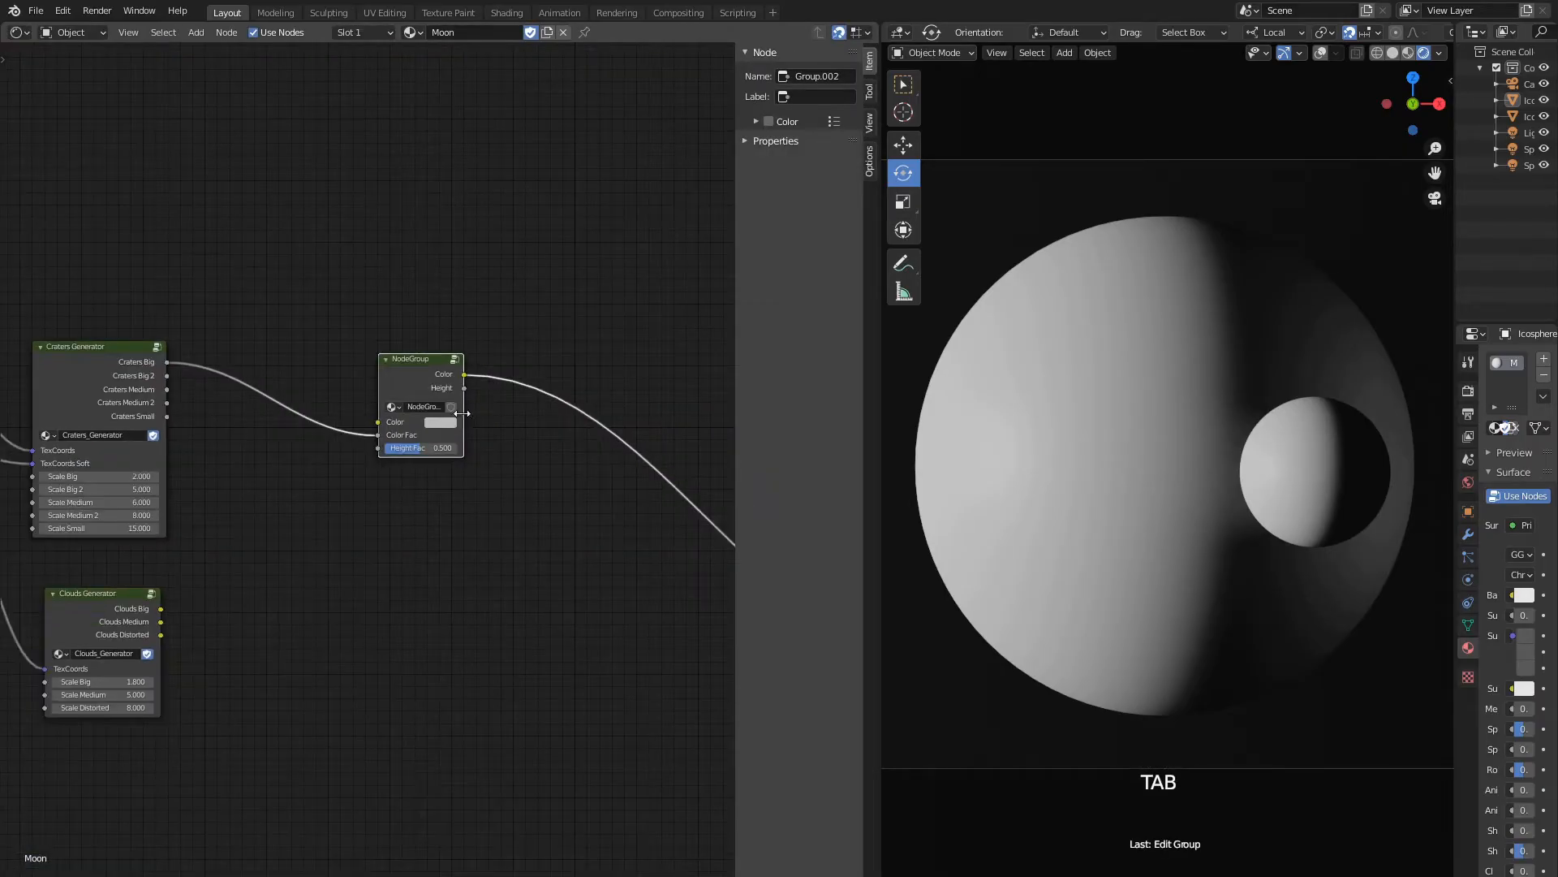
# Widen the new group node and rename its node group to Moon_Seas.
pyautogui.moveTo(463, 413); pyautogui.dragTo(541, 413)
pyautogui.scroll(1, 540, 413)
pyautogui.doubleClick(483, 397)
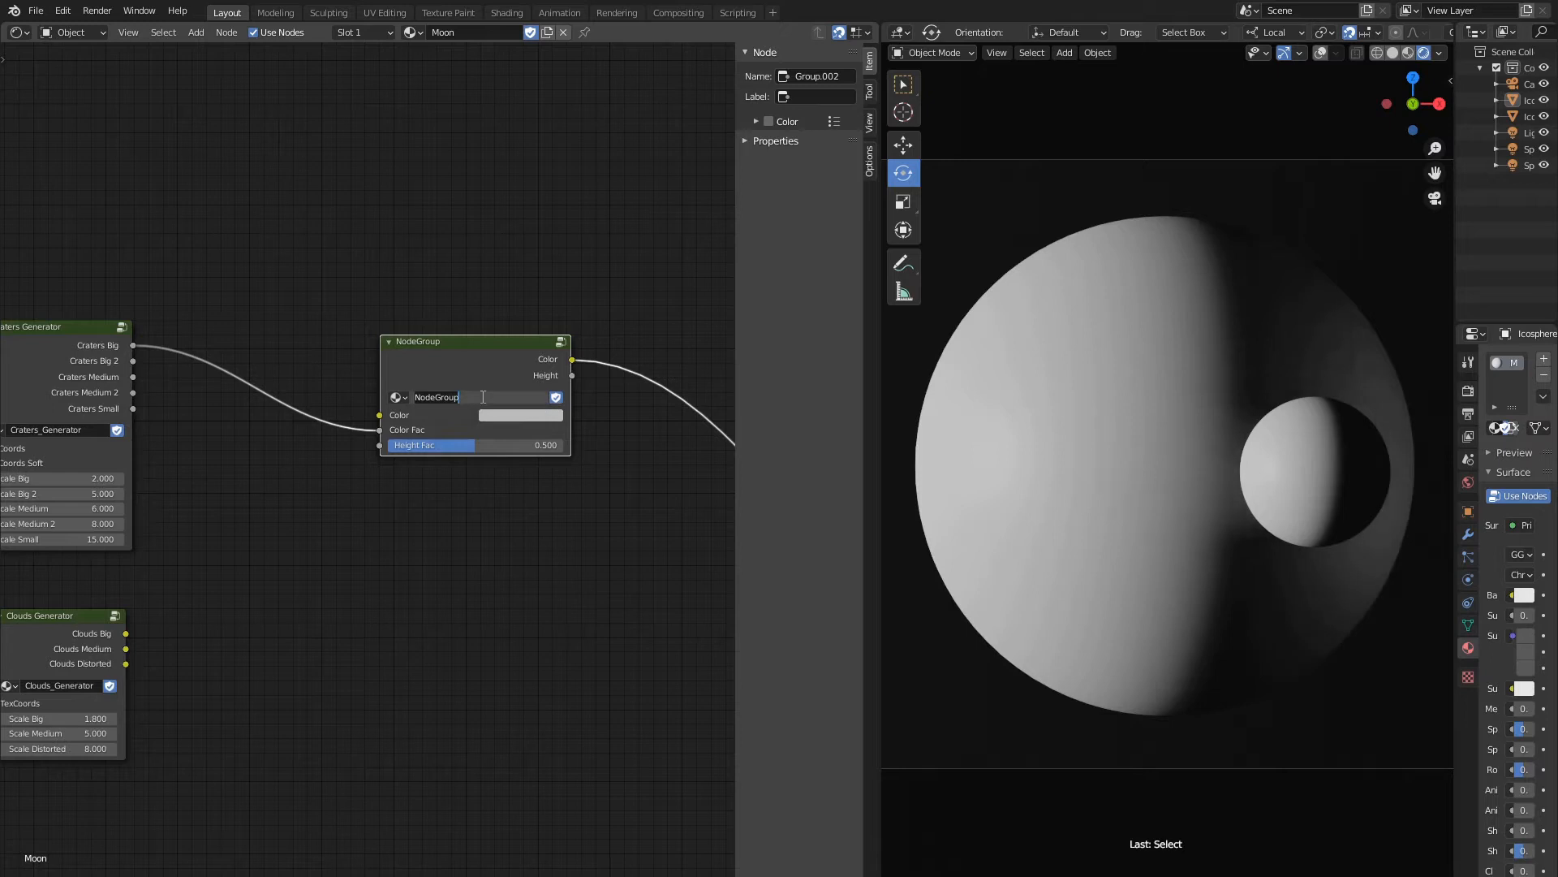
pyautogui.write('Moon_Seas')
pyautogui.press('Return')
pyautogui.scroll(-2, 454, 382)
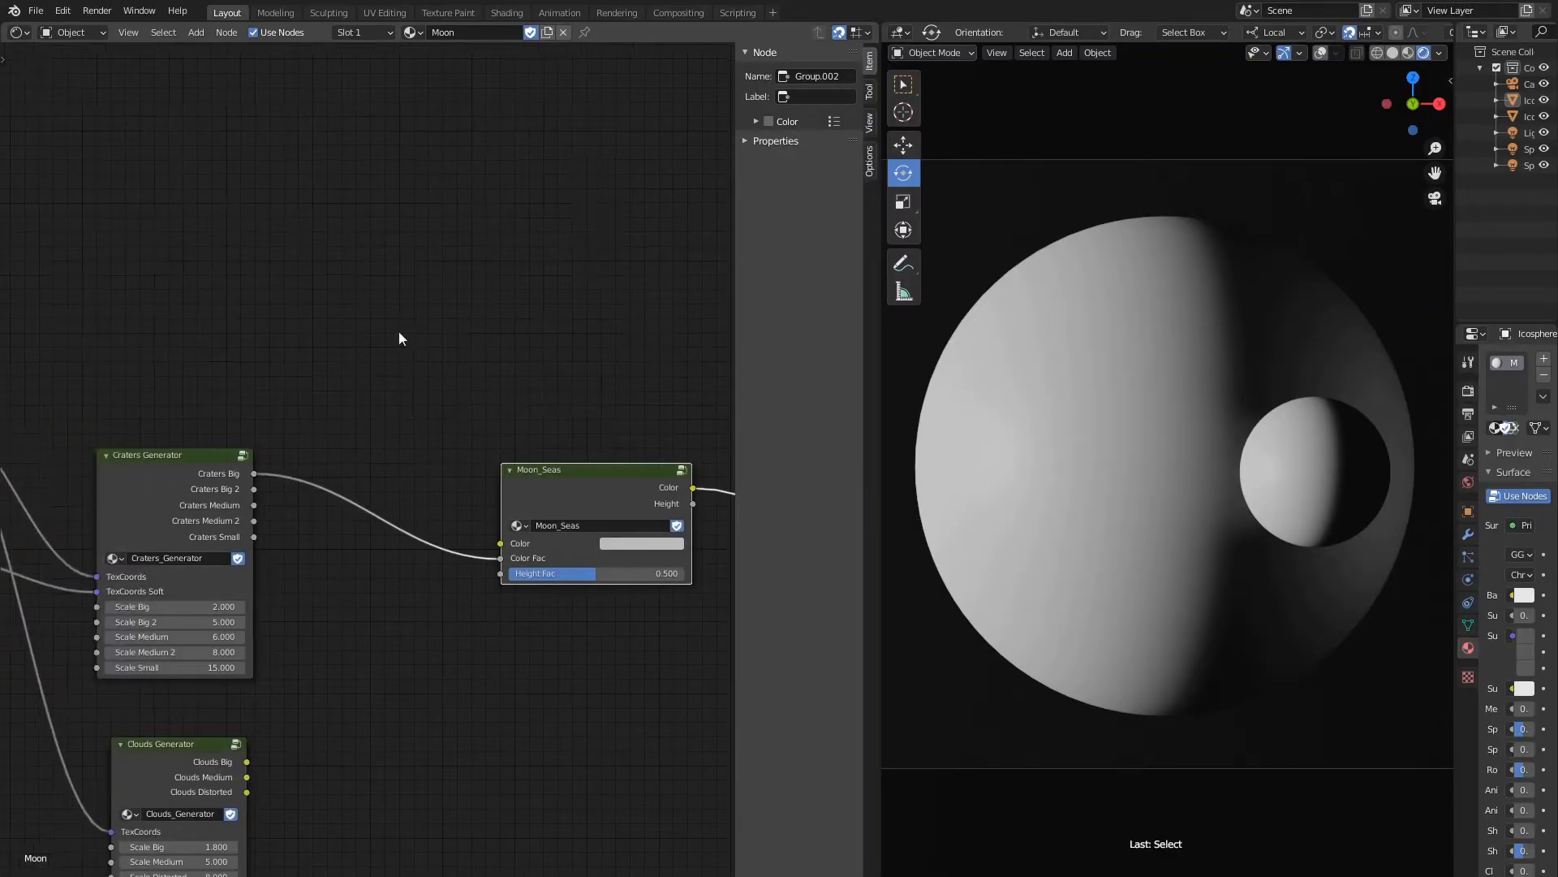
# Add an RGB node above the Craters Generator and connect its Color to the Color input of Moon_Seas.
pyautogui.hotkey('shift', 'a')
pyautogui.moveTo(186, 170)
pyautogui.click(281, 366)
pyautogui.click(200, 248)
pyautogui.click(243, 339)
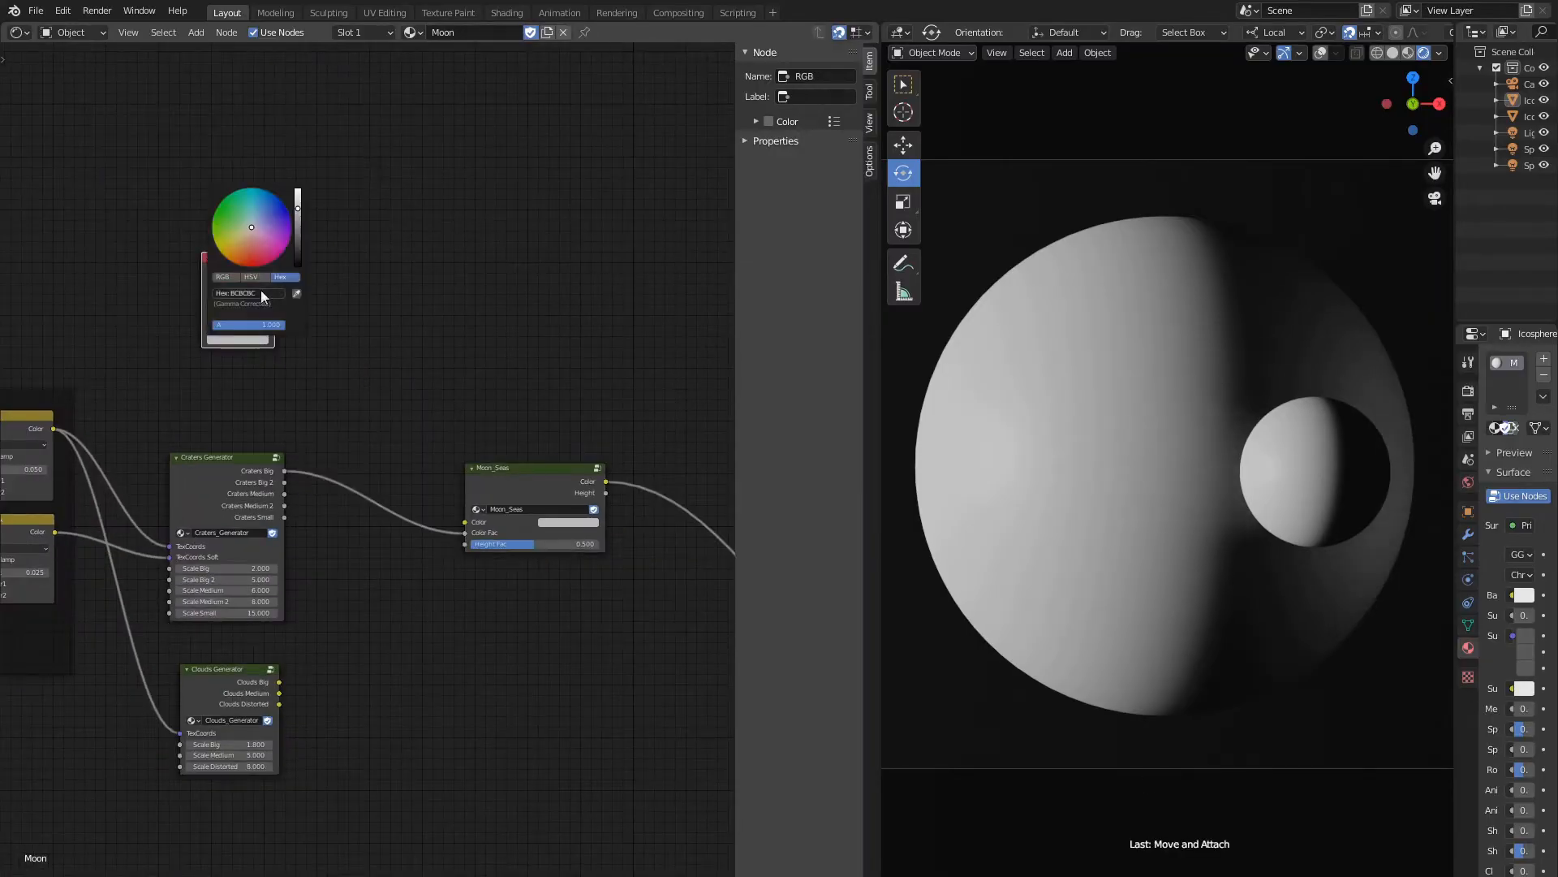
pyautogui.scroll(2, 248, 253)
pyautogui.moveTo(283, 276); pyautogui.dragTo(504, 569)
pyautogui.moveTo(171, 188); pyautogui.dragTo(255, 214, button='middle')
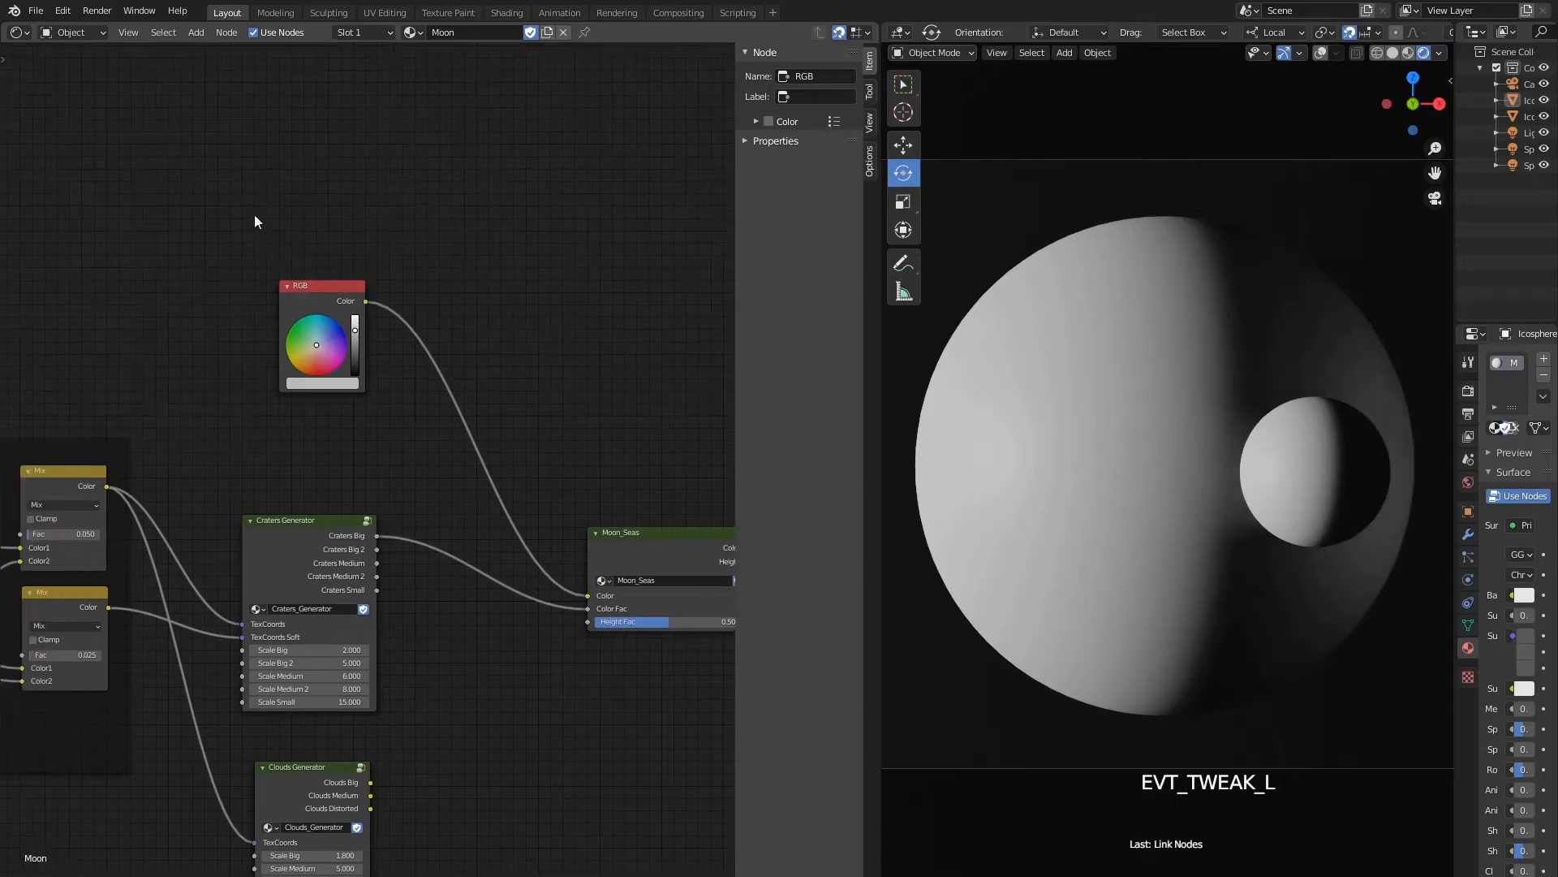
# Add a Frame around the RGB node and label it Base Color.
pyautogui.hotkey('shift', 'a')
pyautogui.moveTo(220, 358)
pyautogui.click(304, 357)
pyautogui.click(242, 233)
pyautogui.click(315, 285)
pyautogui.press('g')
pyautogui.click(291, 260)
pyautogui.click(293, 247)
pyautogui.press('g')
pyautogui.click(293, 259)
pyautogui.click(818, 99)
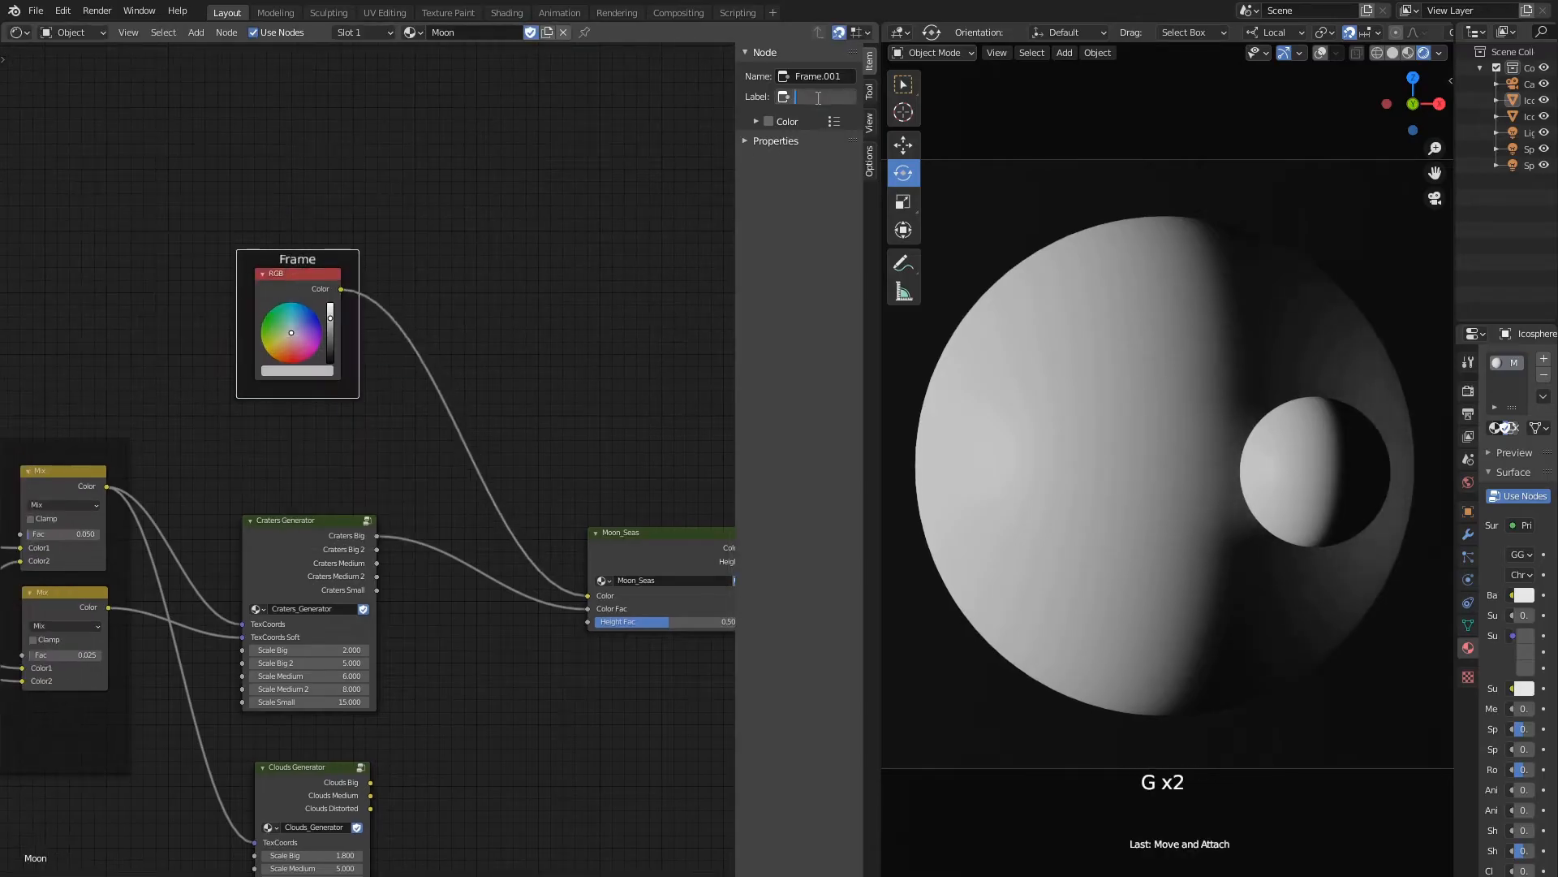
pyautogui.write('Base Color')
pyautogui.press('Return')
# Open the Moon_Seas group for editing and set its ColorRamp's interpolation to B-Spline.
pyautogui.click(633, 531)
pyautogui.moveTo(633, 532); pyautogui.dragTo(459, 426, button='middle')
pyautogui.press('Tab')
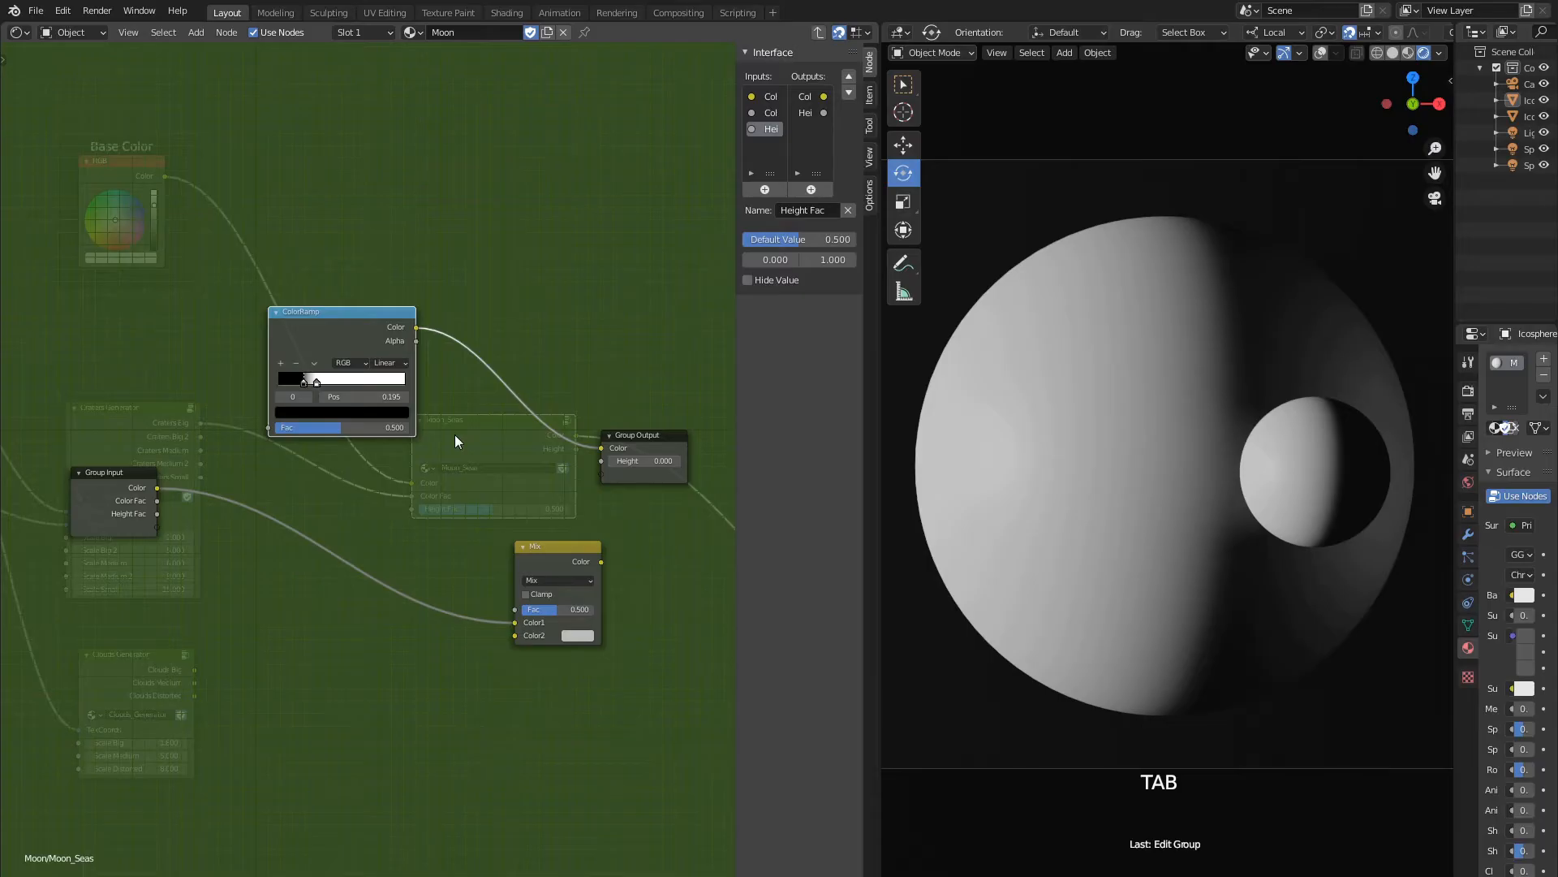
pyautogui.click(390, 363)
pyautogui.click(402, 407)
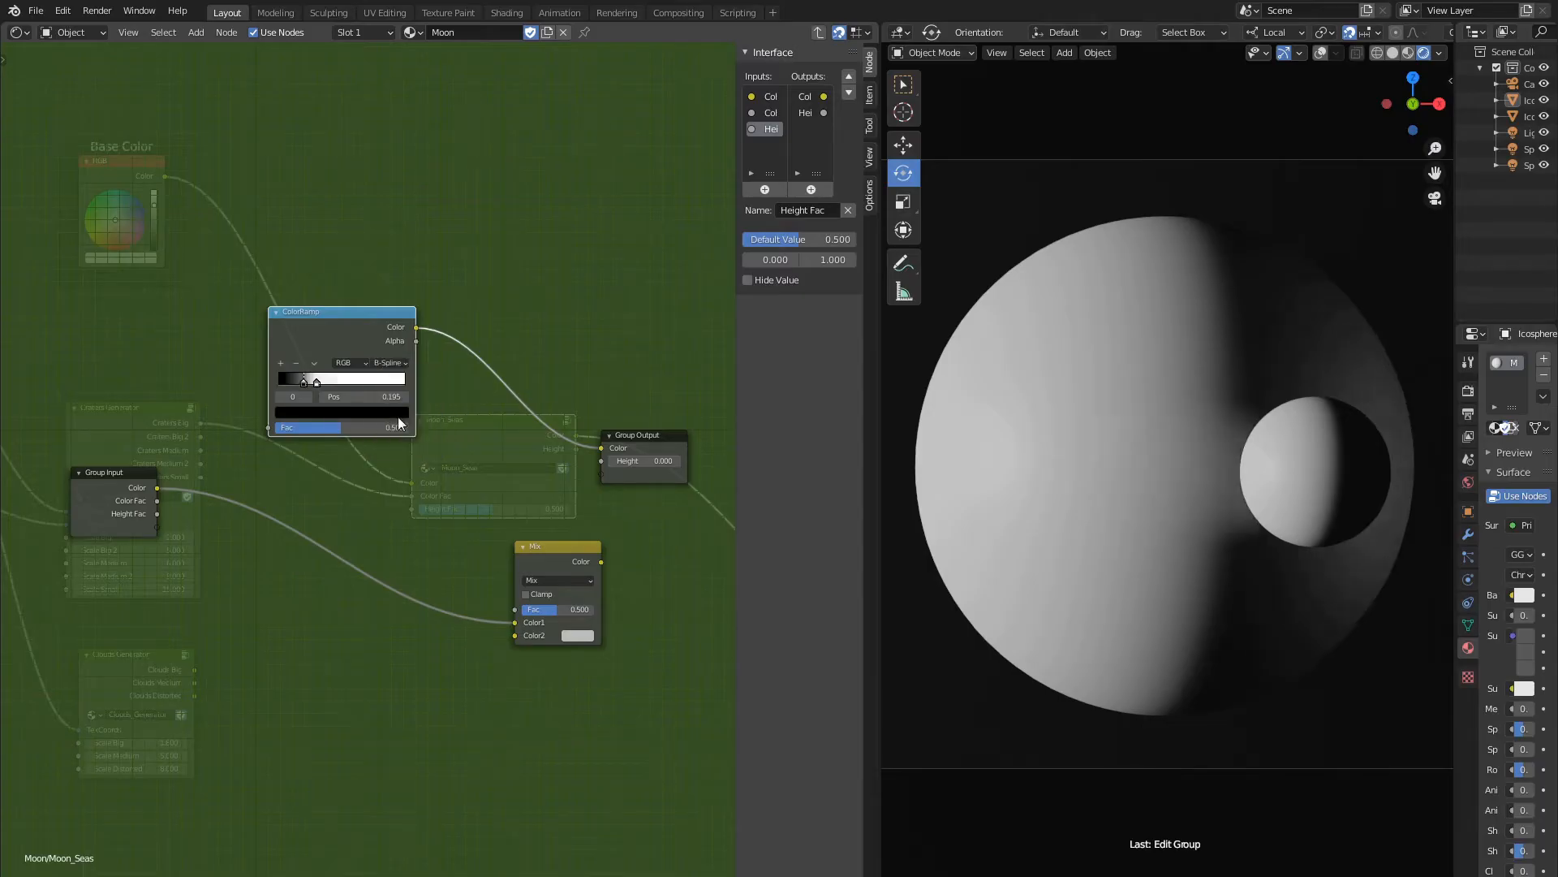
pyautogui.moveTo(382, 476); pyautogui.dragTo(435, 522, button='middle')
pyautogui.scroll(-2, 435, 529)
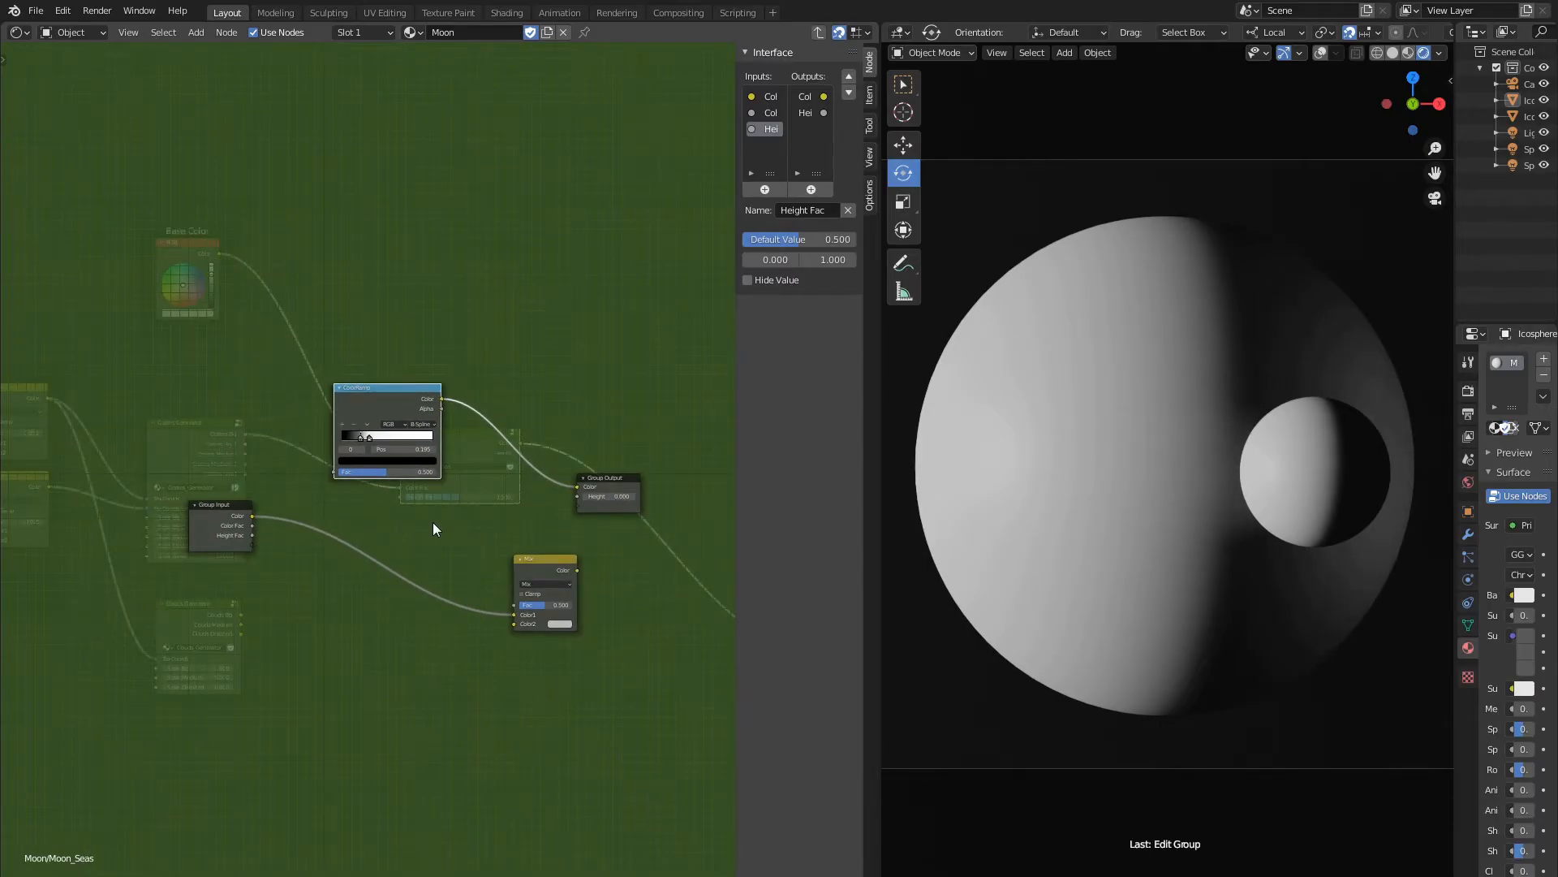
pyautogui.scroll(2, 417, 529)
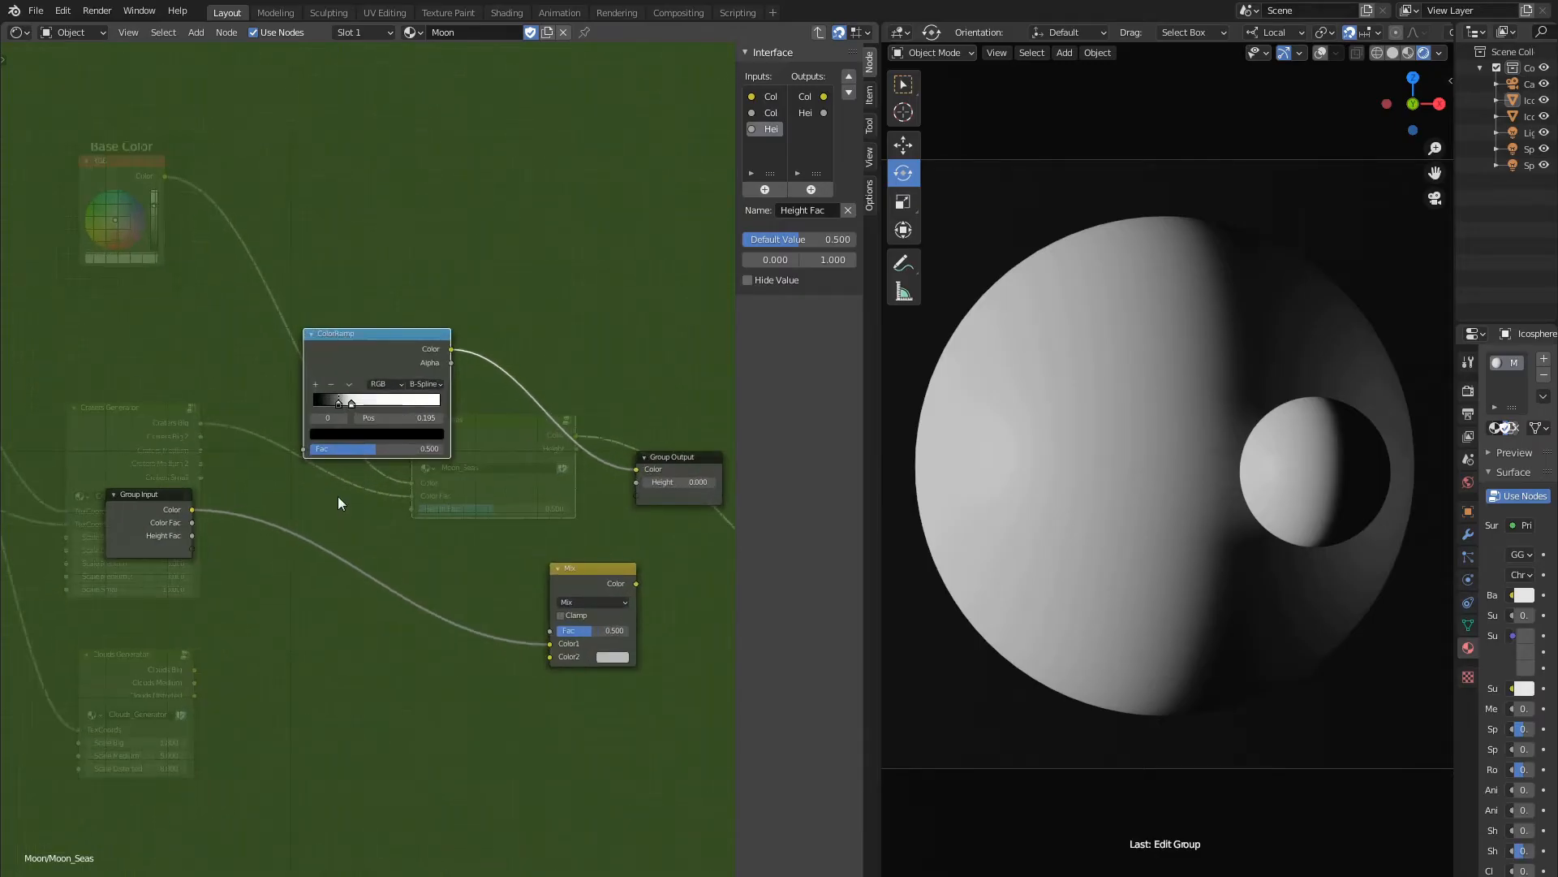
# Create a group input from the Mix node's Color2 and name it Clouds Big.
pyautogui.moveTo(551, 657); pyautogui.dragTo(191, 549)
pyautogui.moveTo(737, 154); pyautogui.dragTo(645, 148)
pyautogui.doubleClick(697, 146)
pyautogui.write('Clouds Big')
pyautogui.press('Return')
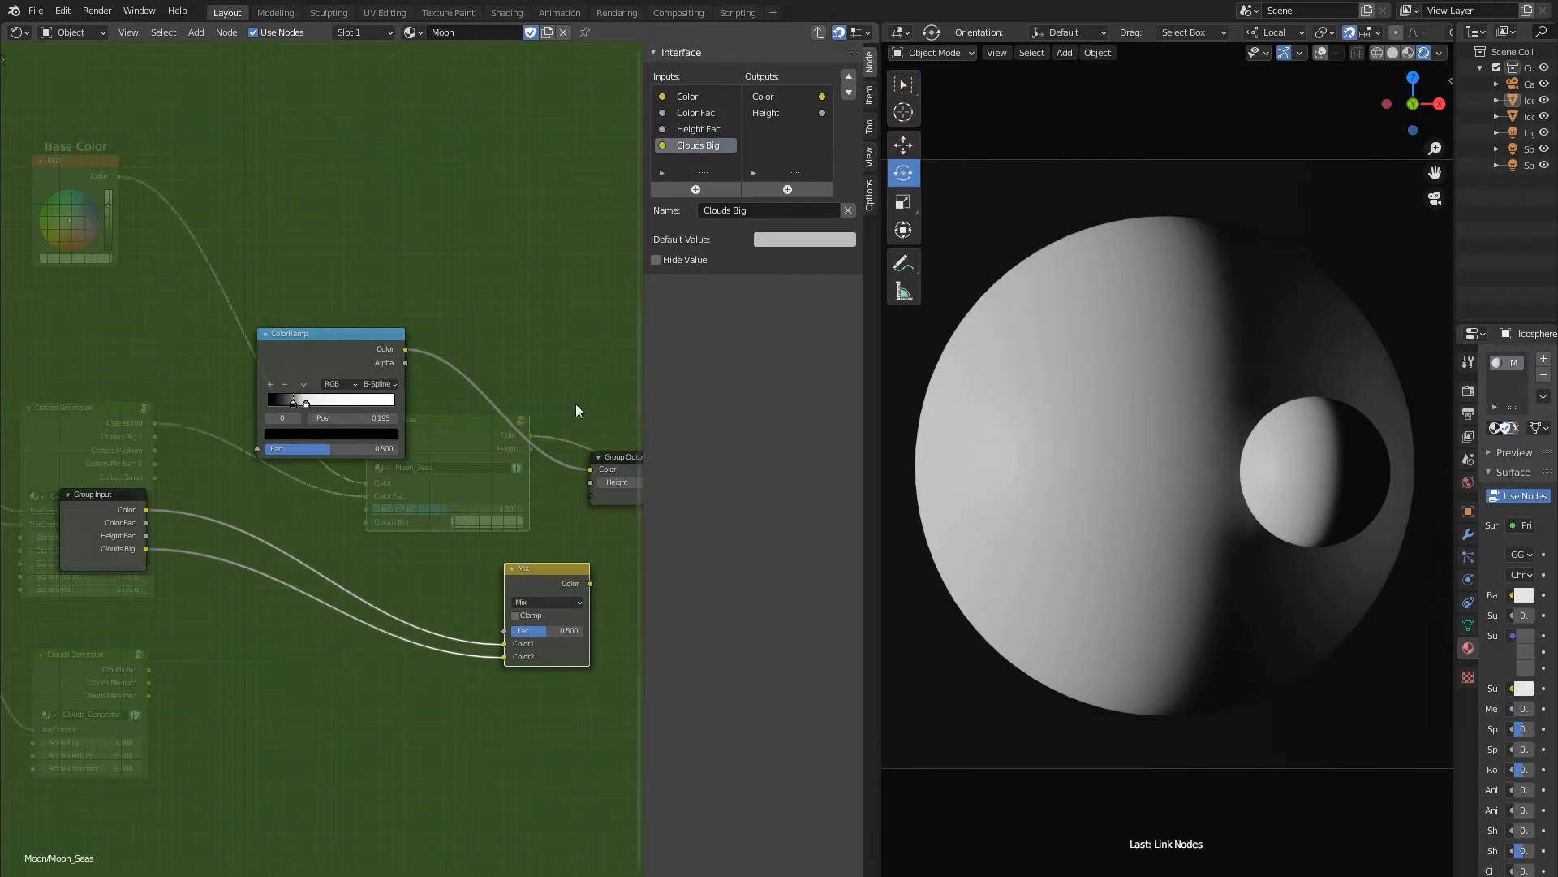
pyautogui.click(320, 333)
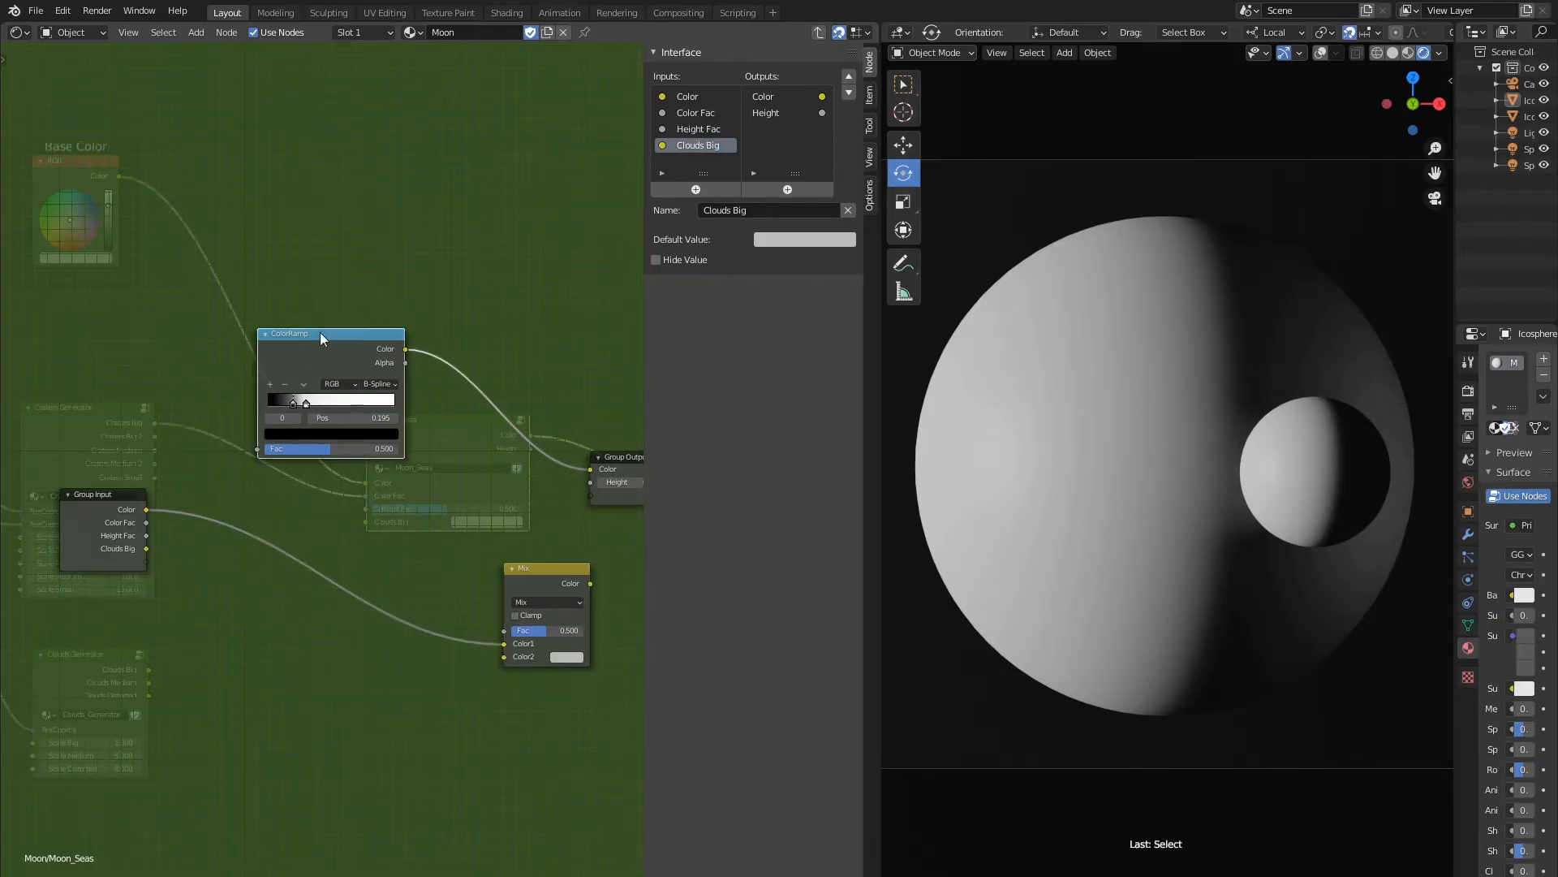
# Connect the Clouds Generator's Clouds Big output to the Clouds Big input of Moon_Seas and reopen the group for editing.
pyautogui.press('Tab')
pyautogui.moveTo(272, 547); pyautogui.dragTo(293, 542, button='middle')
pyautogui.moveTo(198, 637); pyautogui.dragTo(415, 490)
pyautogui.click(480, 388)
pyautogui.press('Tab')
# Duplicate the ColorRamp node and place the copy below the Mix node.
pyautogui.click(329, 308)
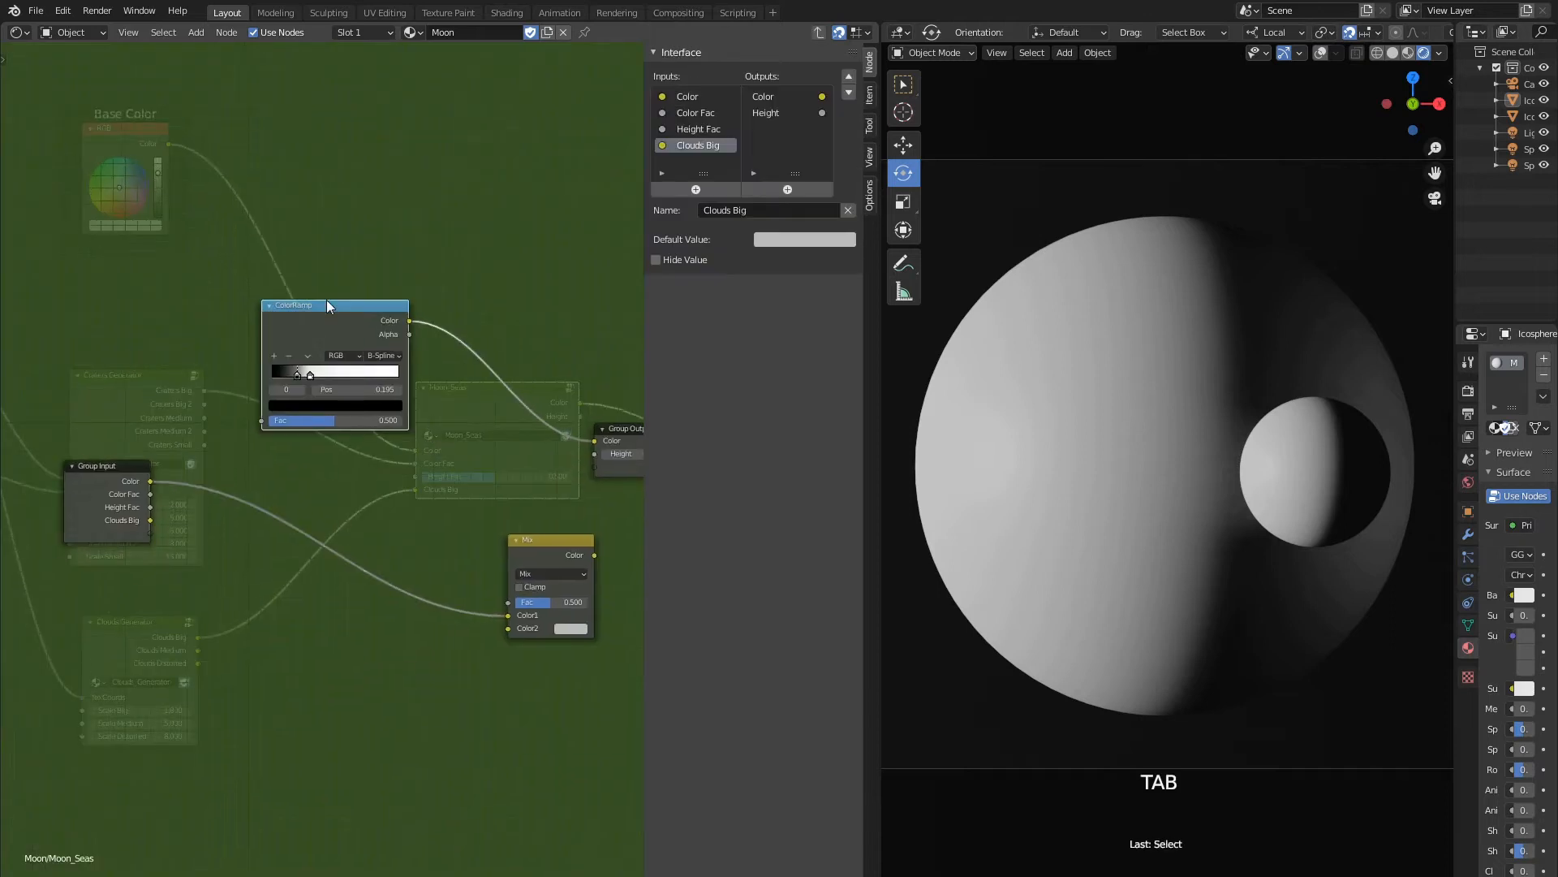
pyautogui.hotkey('shift', 'd')
pyautogui.press('g')
pyautogui.click(209, 539)
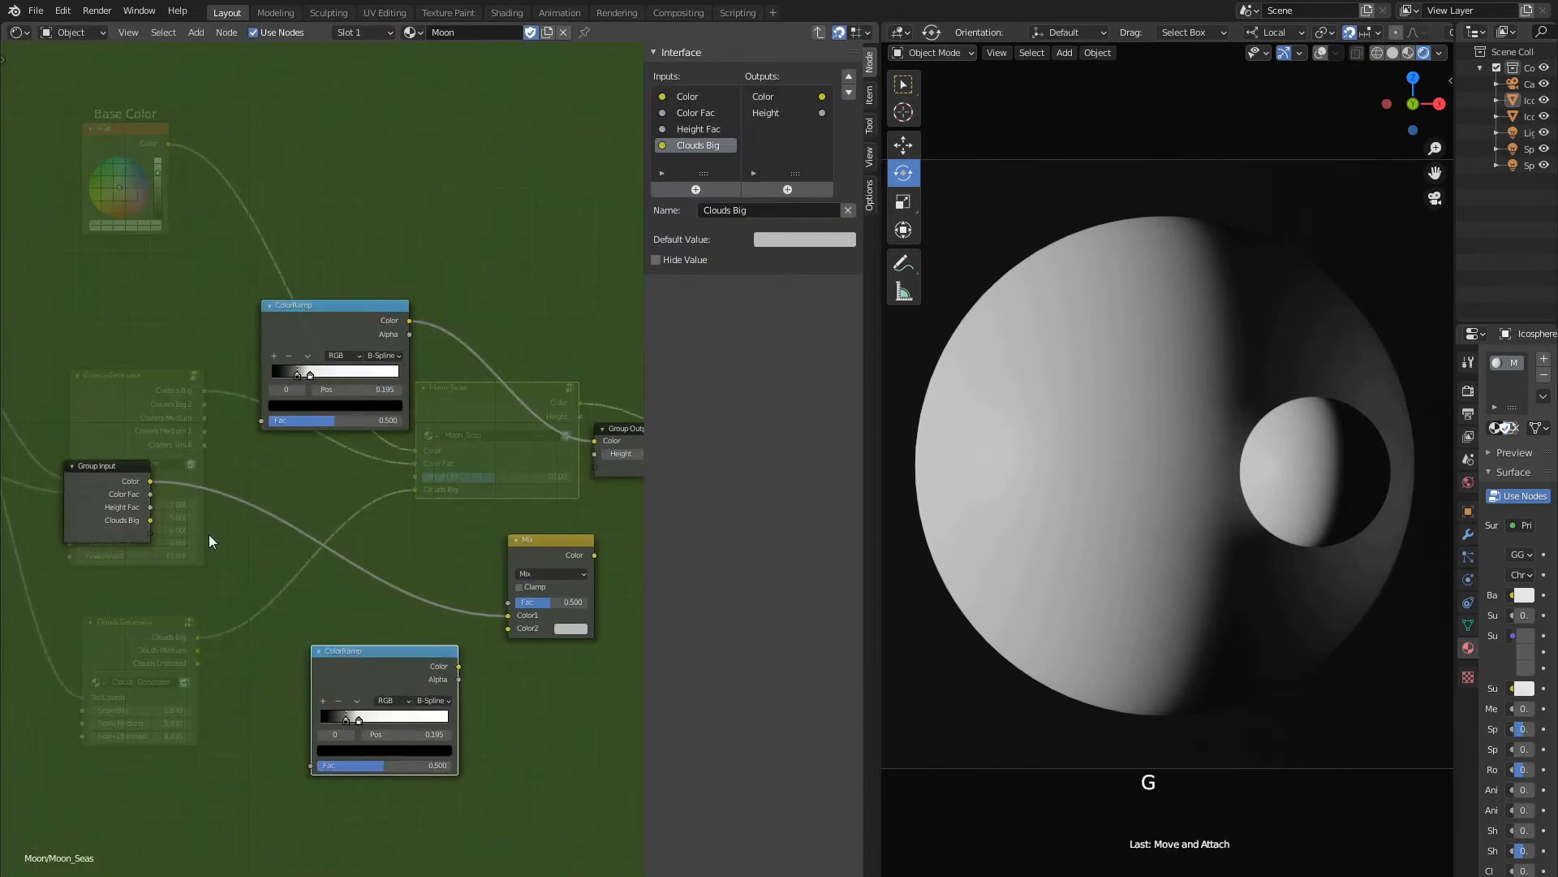
# Add a Separate RGB node fed by the Clouds Big group input and connect its R output to the duplicated ColorRamp's Fac.
pyautogui.hotkey('shift', 'a')
pyautogui.moveTo(185, 488)
pyautogui.click(289, 664)
pyautogui.click(244, 592)
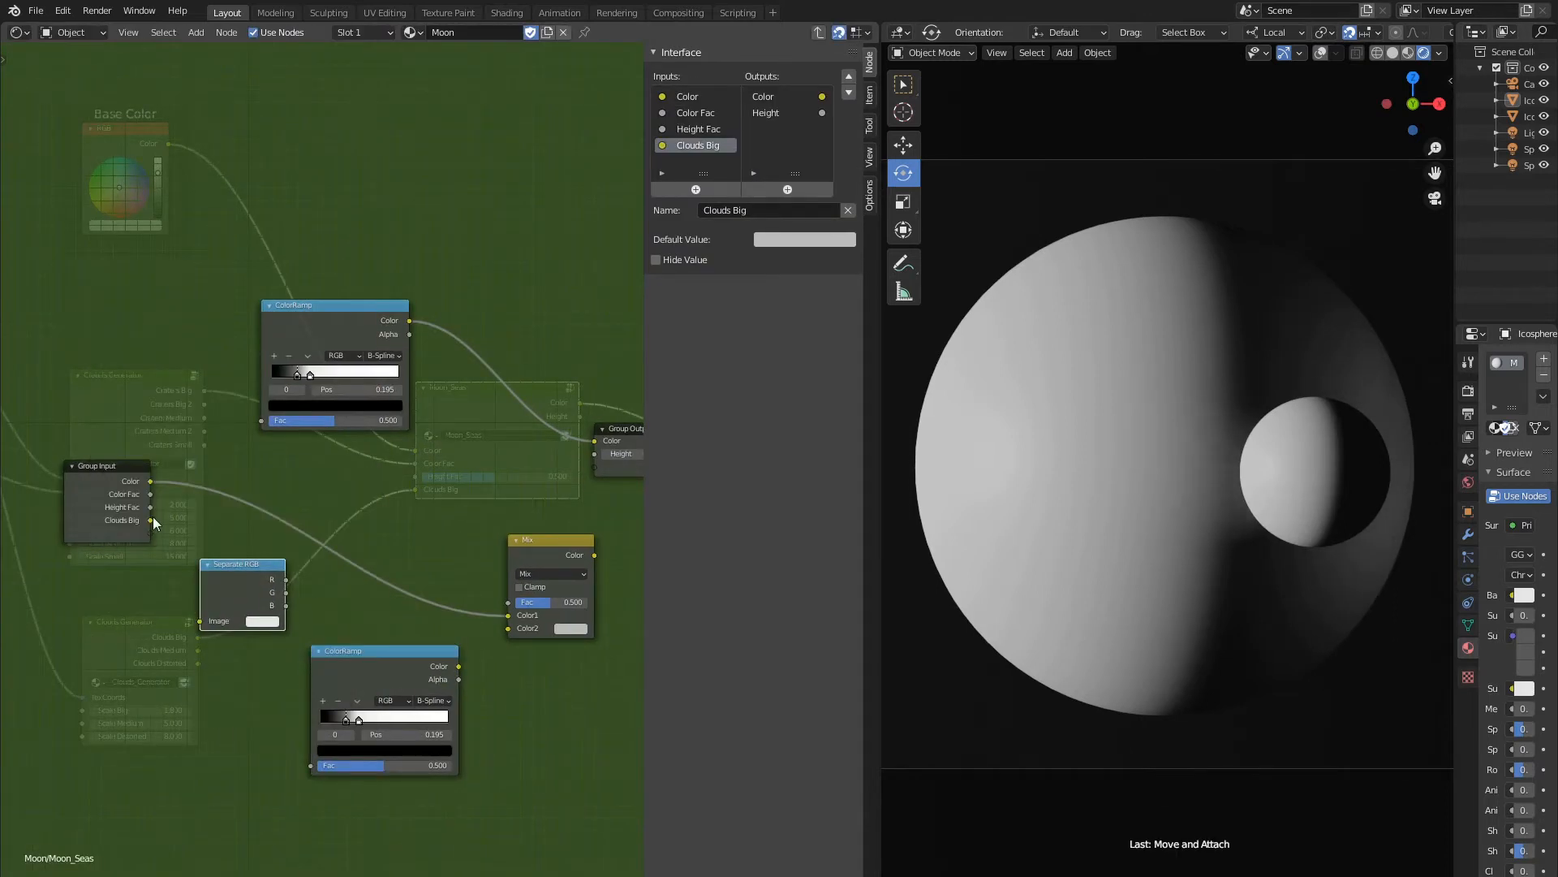
pyautogui.moveTo(151, 520); pyautogui.dragTo(202, 622)
pyautogui.click(325, 653)
pyautogui.press('g')
pyautogui.click(337, 651)
pyautogui.moveTo(286, 579); pyautogui.dragTo(323, 765)
# Delete the Mix node and move the duplicated ColorRamp up beside the Separate RGB node.
pyautogui.moveTo(485, 584); pyautogui.dragTo(369, 573, button='middle')
pyautogui.scroll(1, 369, 573)
pyautogui.moveTo(435, 535); pyautogui.dragTo(448, 521)
pyautogui.press('Delete')
pyautogui.click(270, 645)
pyautogui.press('g')
pyautogui.click(305, 557)
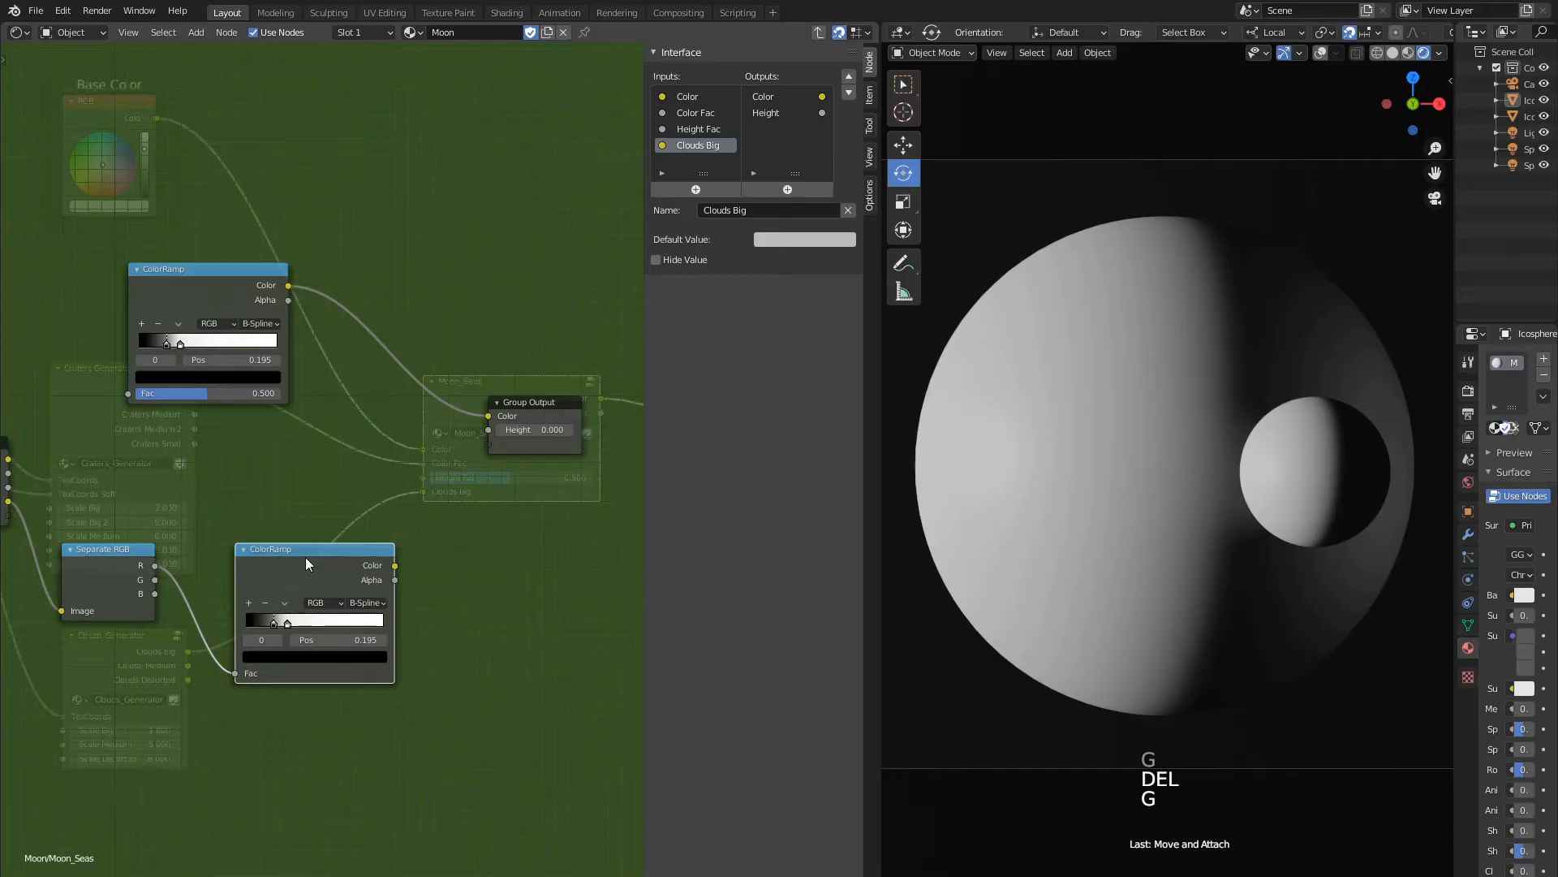
# Set the lower ColorRamp's first stop to position 0.25 and colour FFFFFF.
pyautogui.scroll(1, 321, 618)
pyautogui.click(359, 641)
pyautogui.write('0.25')
pyautogui.press('Return')
pyautogui.click(352, 705)
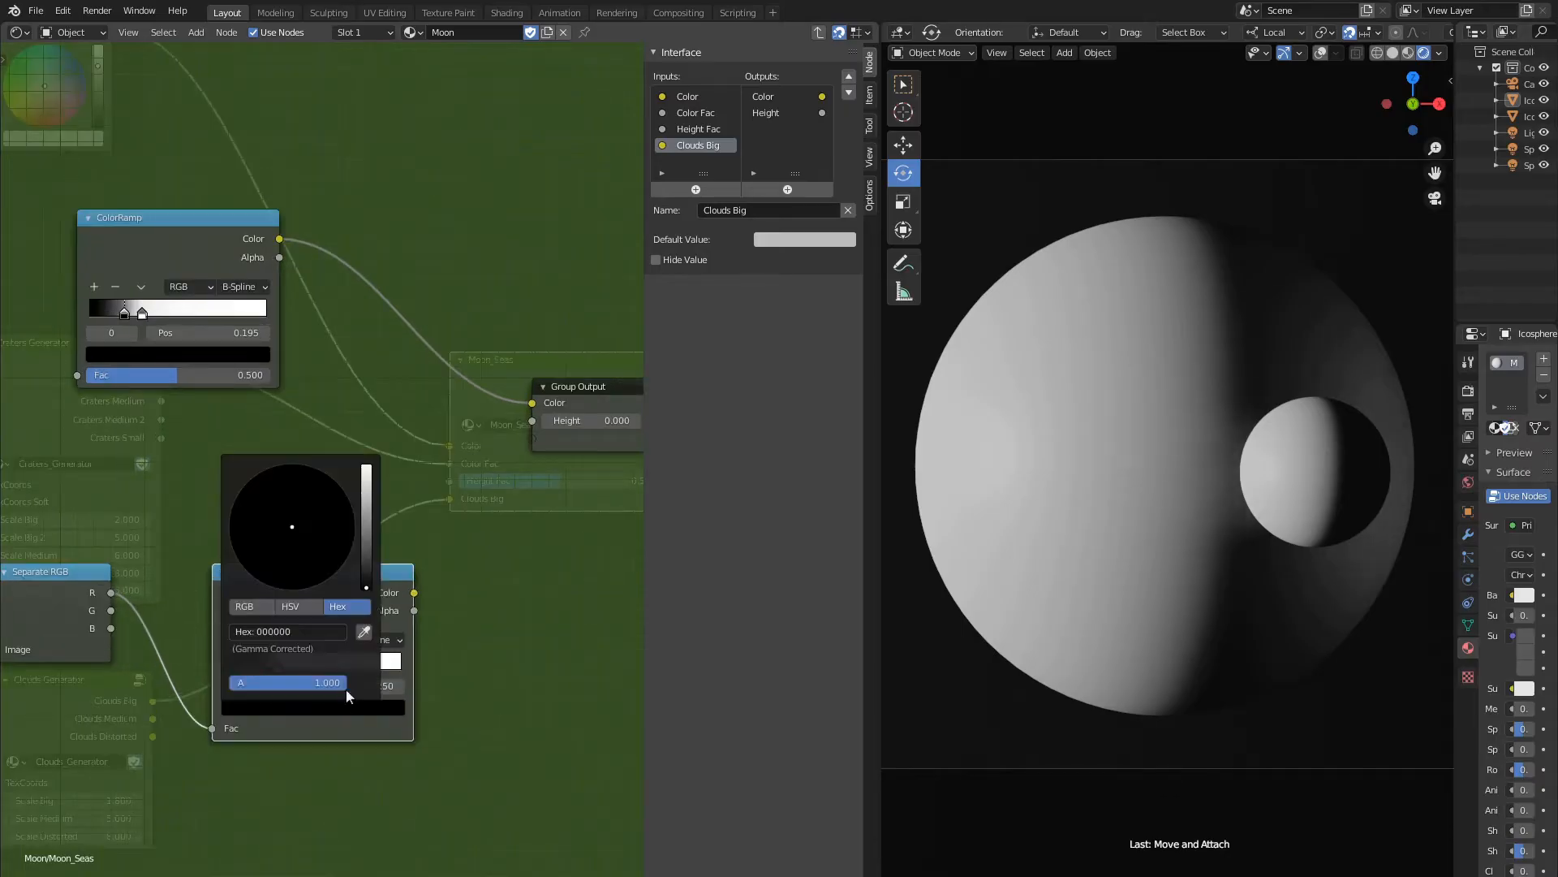
pyautogui.click(333, 632)
pyautogui.write('ffffff')
pyautogui.press('Return')
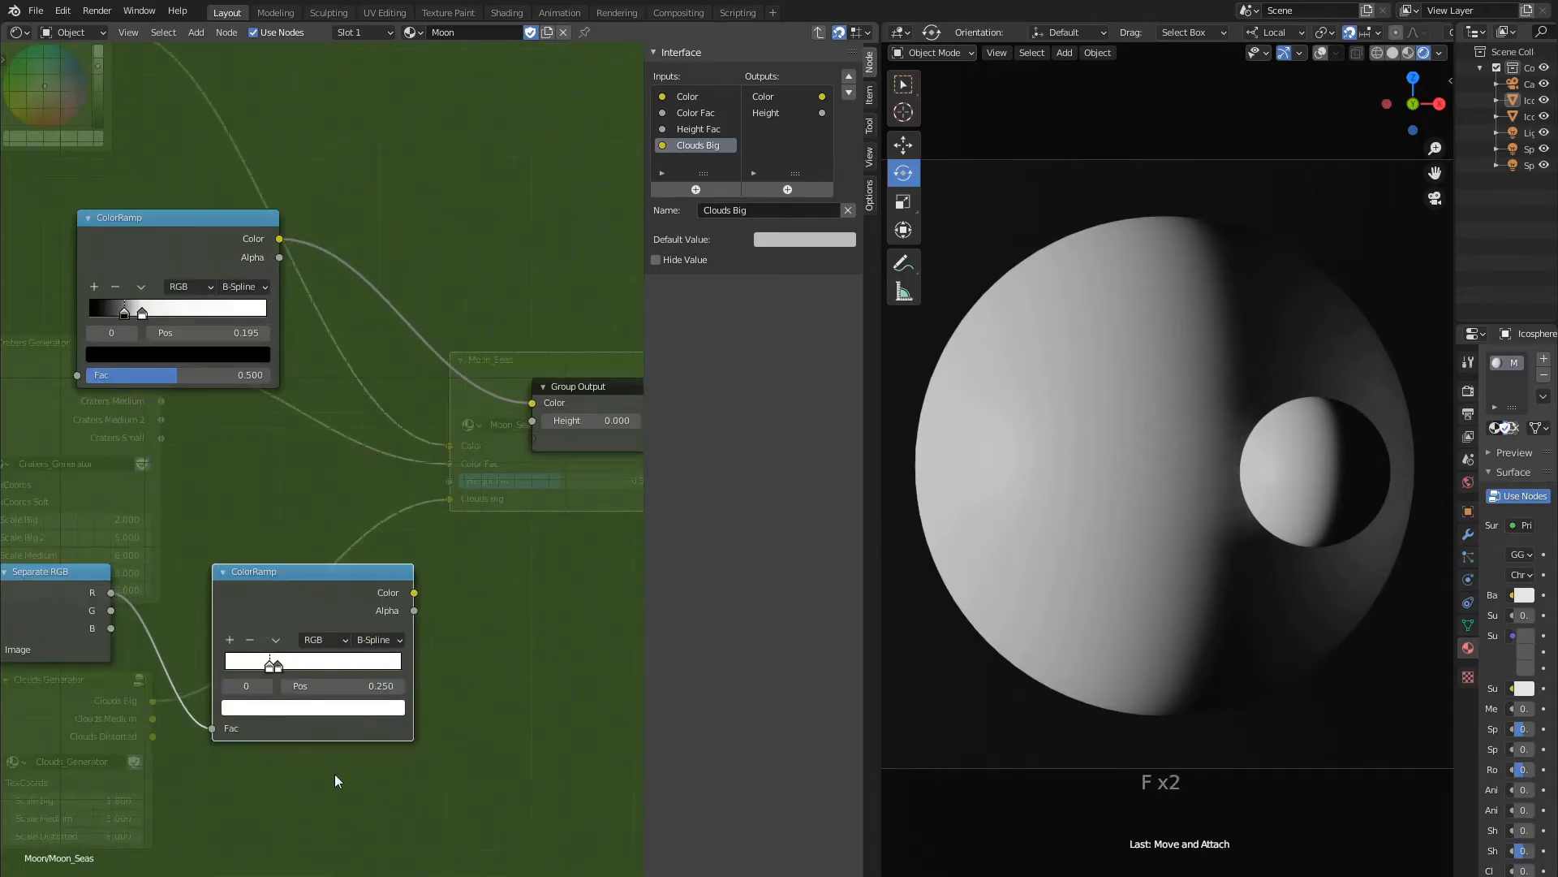
# Set the lower ColorRamp's second stop to position 0.309 and hex colour 000.
pyautogui.click(344, 686)
pyautogui.write('0.309')
pyautogui.press('Return')
pyautogui.click(364, 706)
pyautogui.click(330, 632)
pyautogui.write('000')
pyautogui.press('Return')
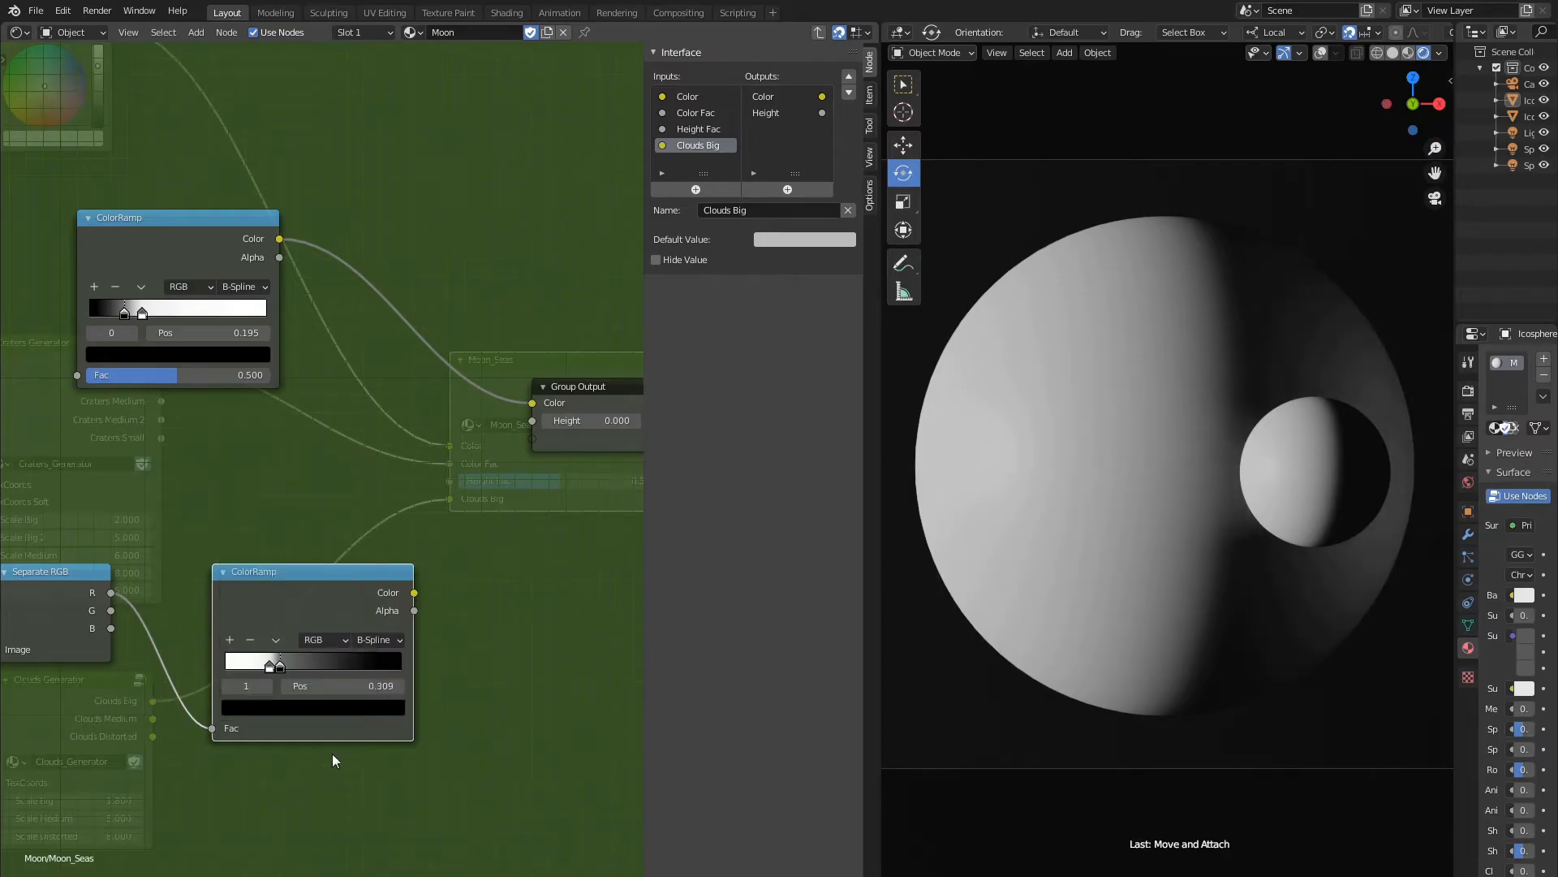
# Add a third stop to the lower ColorRamp at position 0.35 with hex colour 000.
pyautogui.click(231, 641)
pyautogui.click(357, 689)
pyautogui.write('0.35')
pyautogui.press('Return')
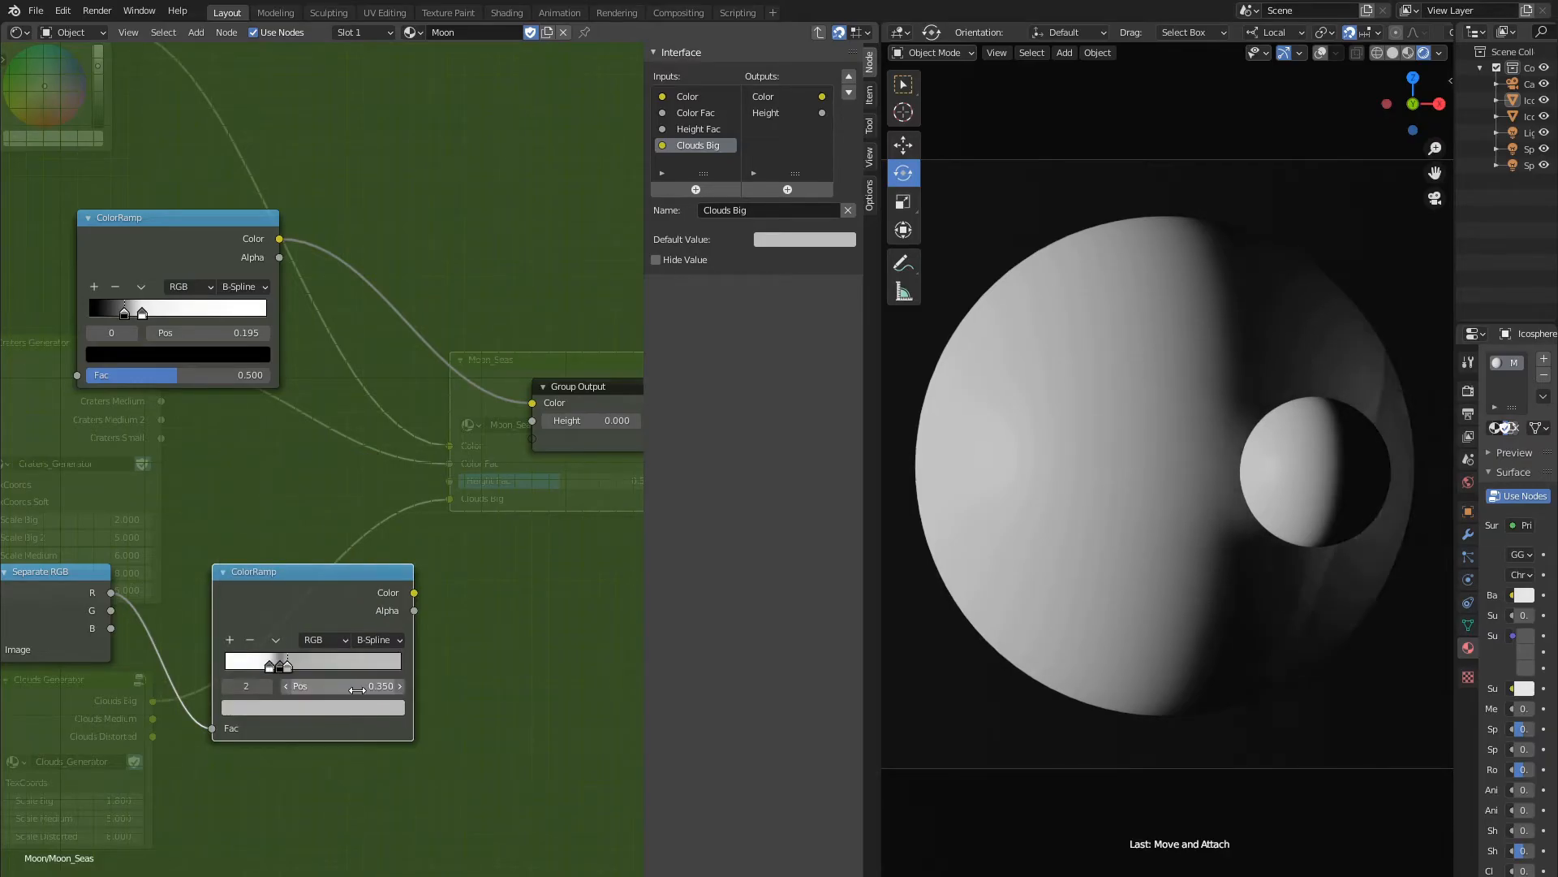
pyautogui.click(361, 706)
pyautogui.click(317, 631)
pyautogui.write('000')
pyautogui.press('Return')
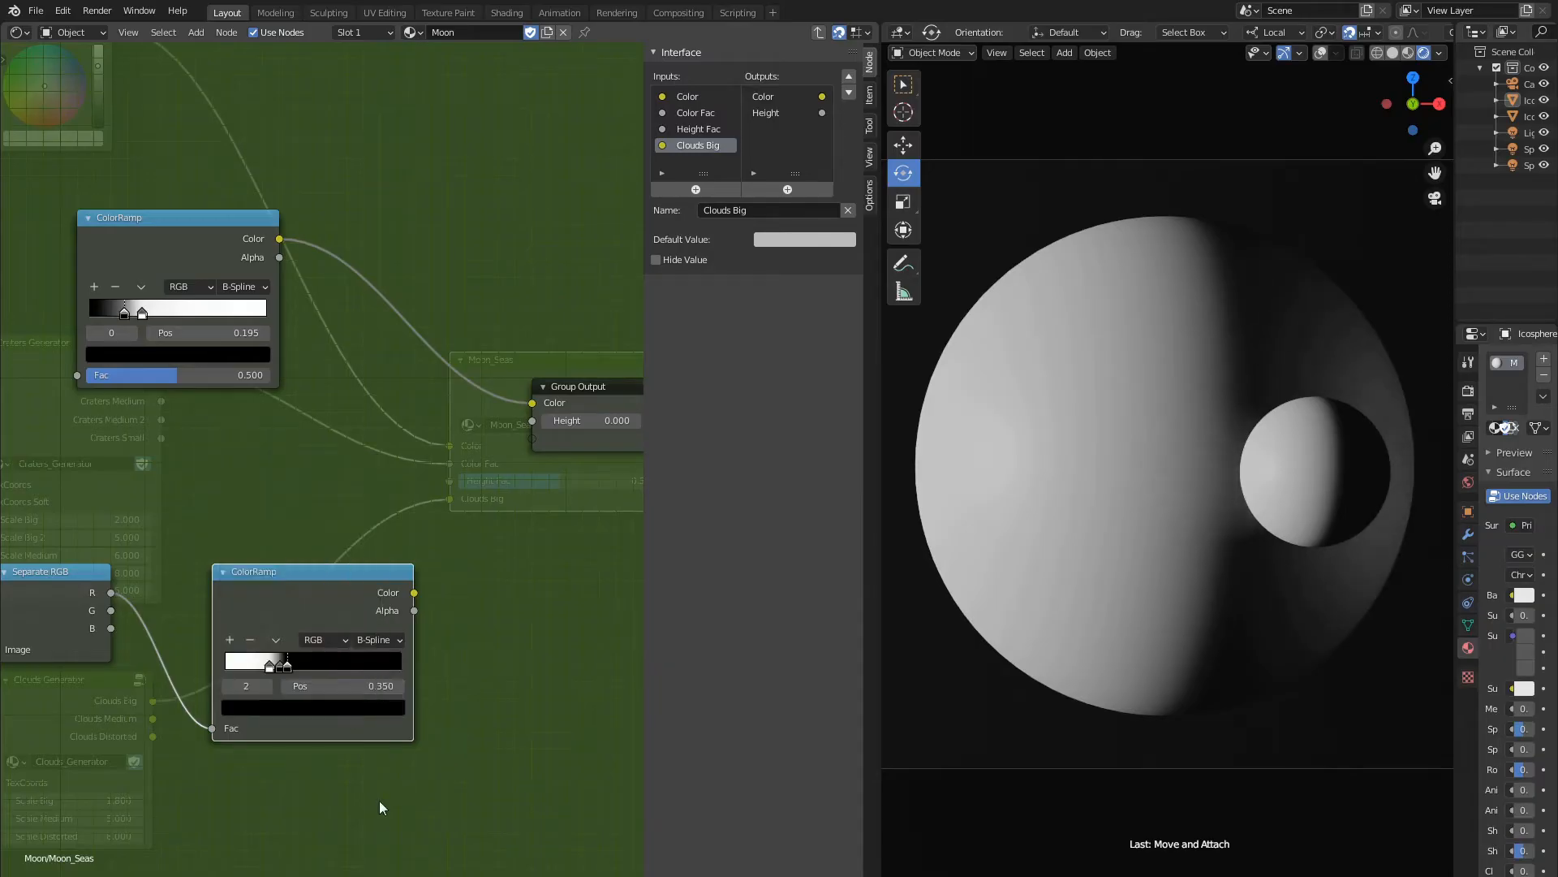
# Add a fourth stop to the lower ColorRamp at position 0.445 with hex colour 000.
pyautogui.click(231, 641)
pyautogui.click(379, 687)
pyautogui.write('0.445')
pyautogui.press('Return')
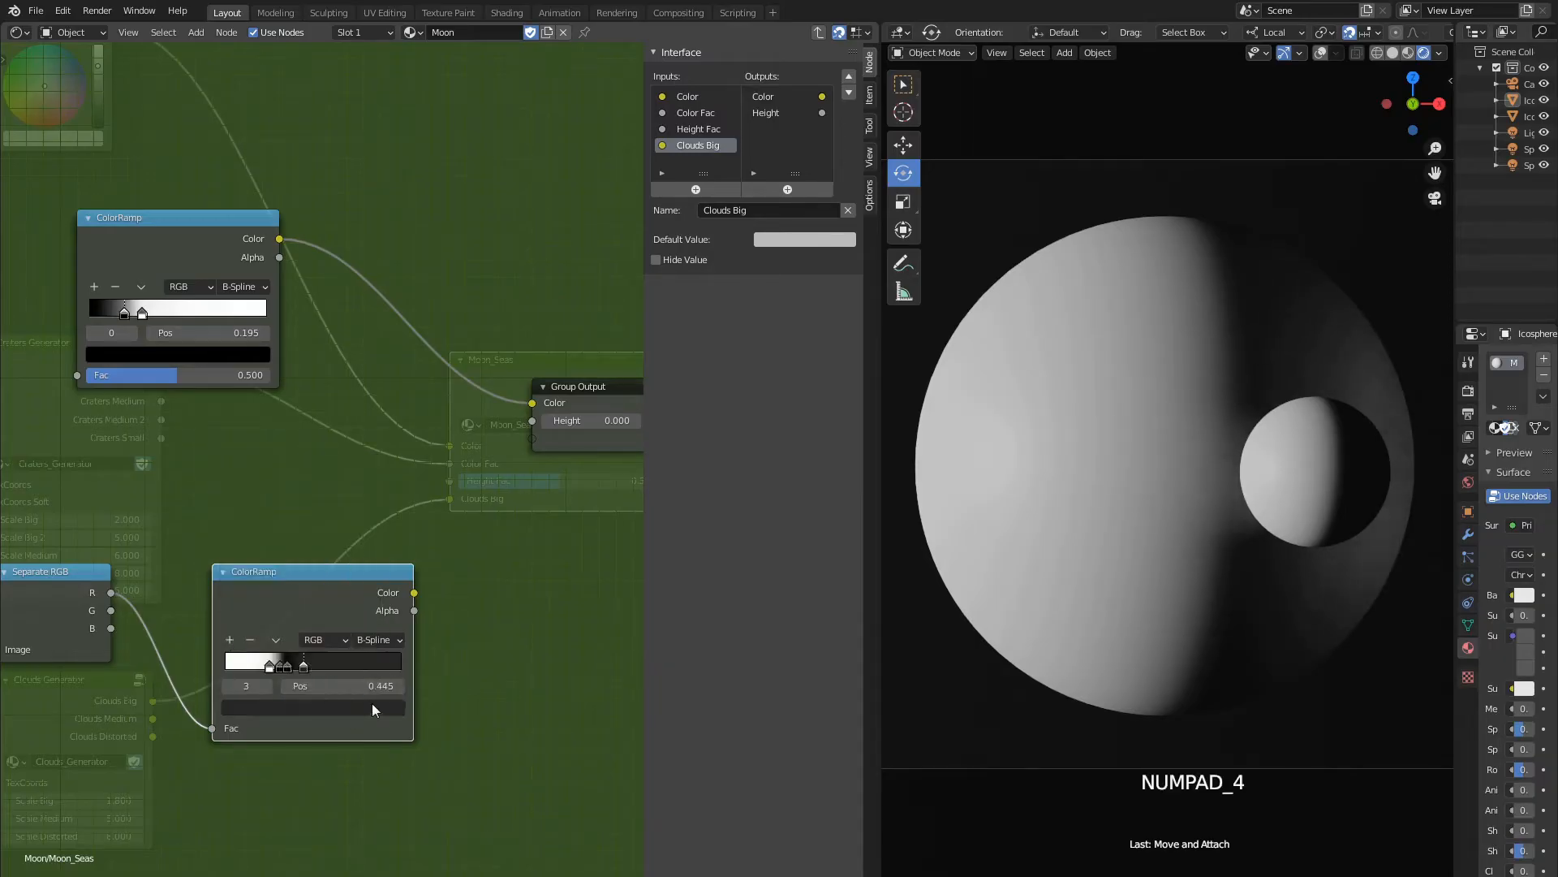
pyautogui.click(373, 704)
pyautogui.click(315, 630)
pyautogui.write('000')
pyautogui.press('Return')
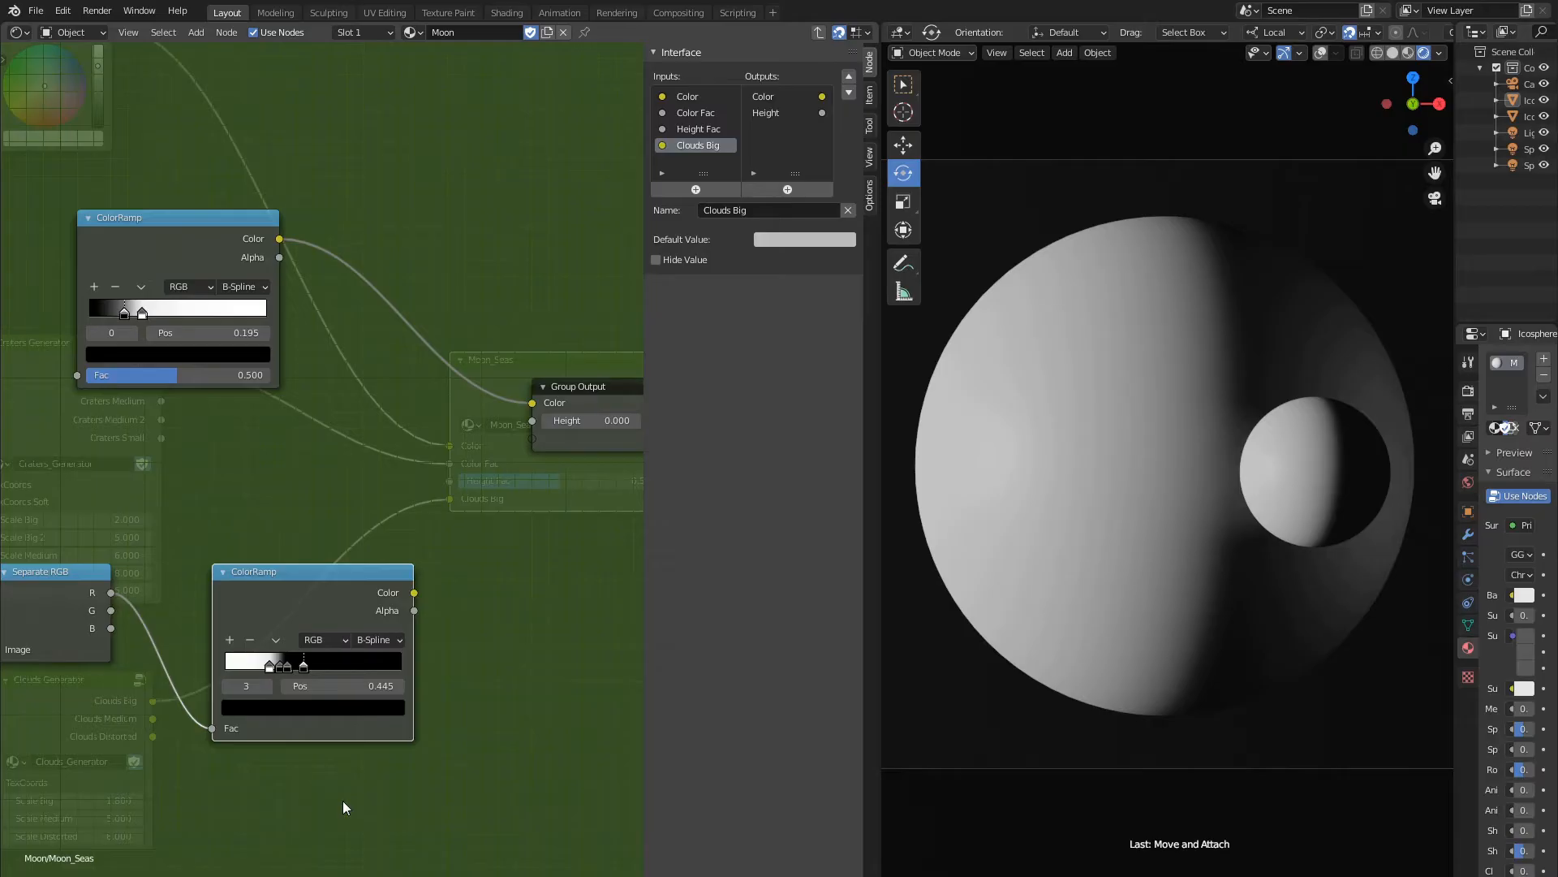
# Add a fifth stop to the lower ColorRamp at position 0.484 with colour B3B3B3.
pyautogui.click(231, 641)
pyautogui.click(380, 687)
pyautogui.write('0.484')
pyautogui.press('Return')
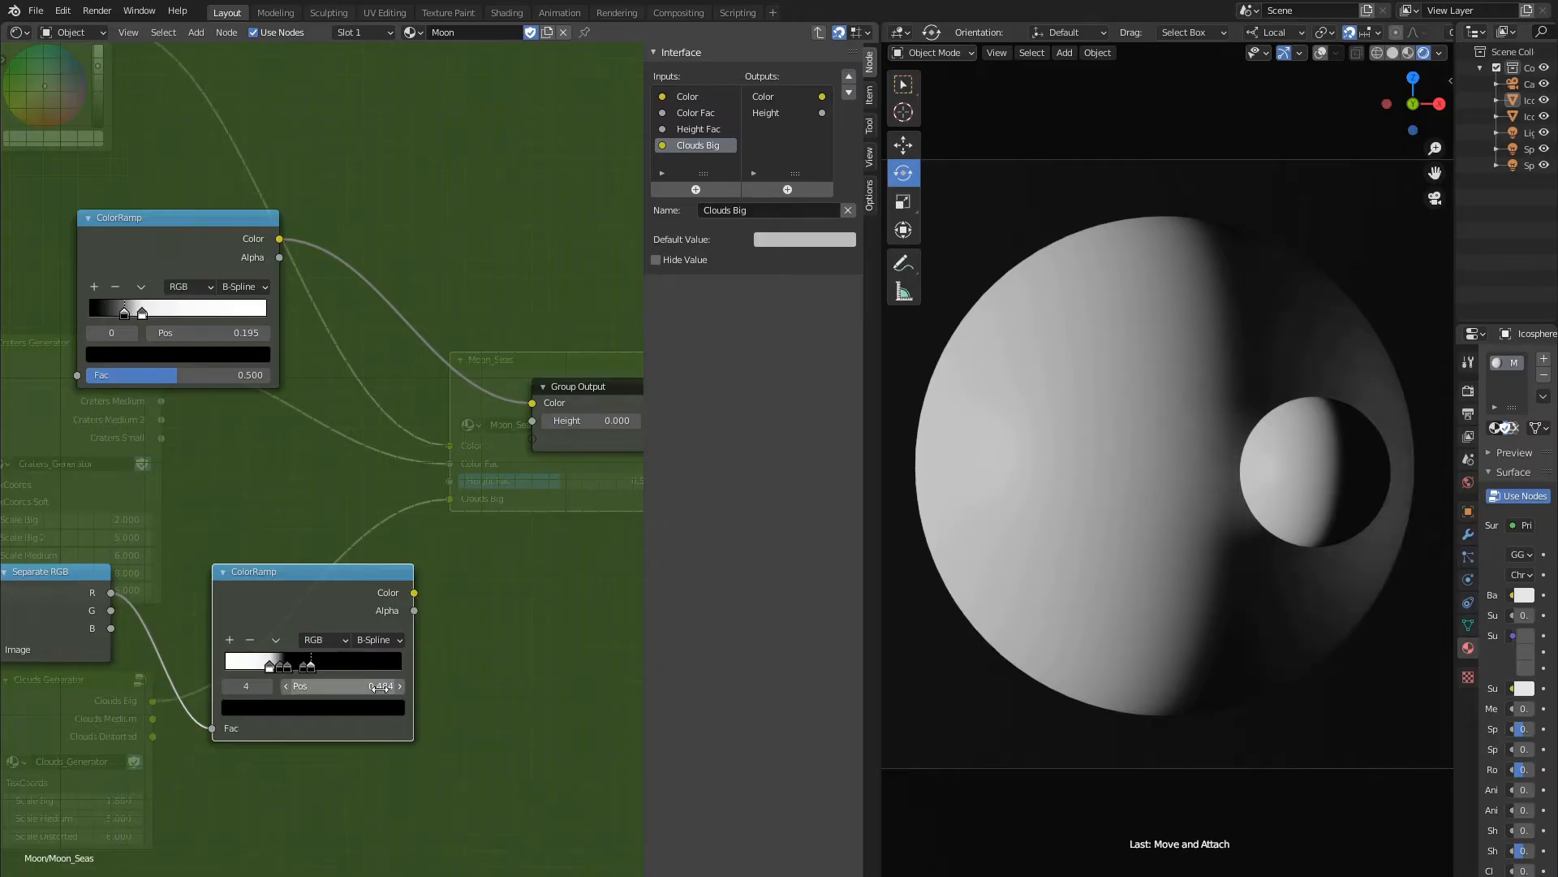
pyautogui.click(366, 705)
pyautogui.click(298, 631)
pyautogui.write('b')
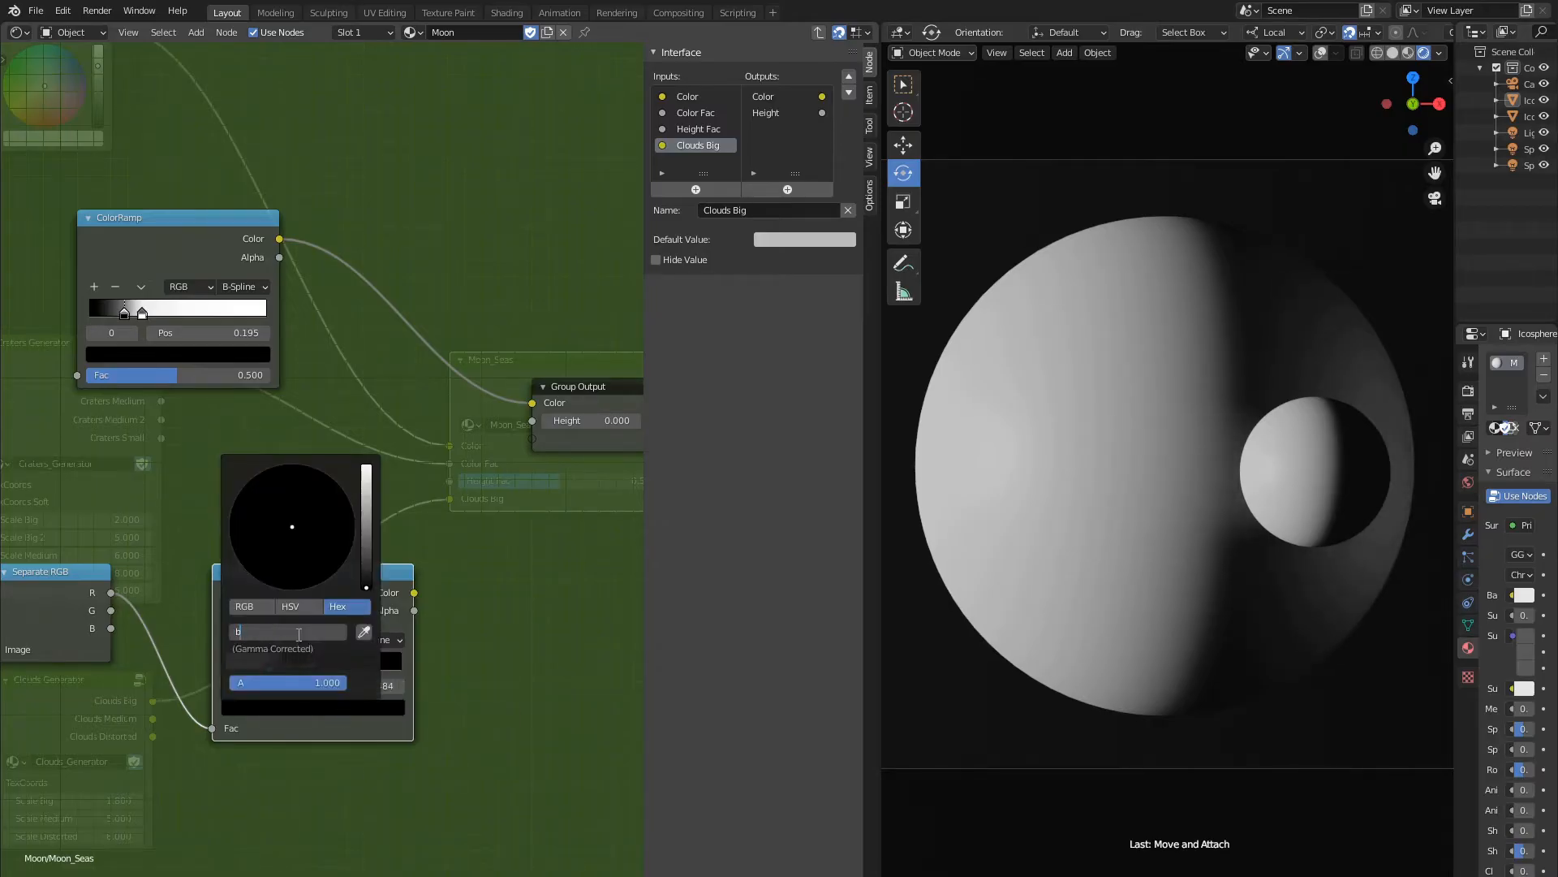
pyautogui.write('3b3b3')
pyautogui.press('Return')
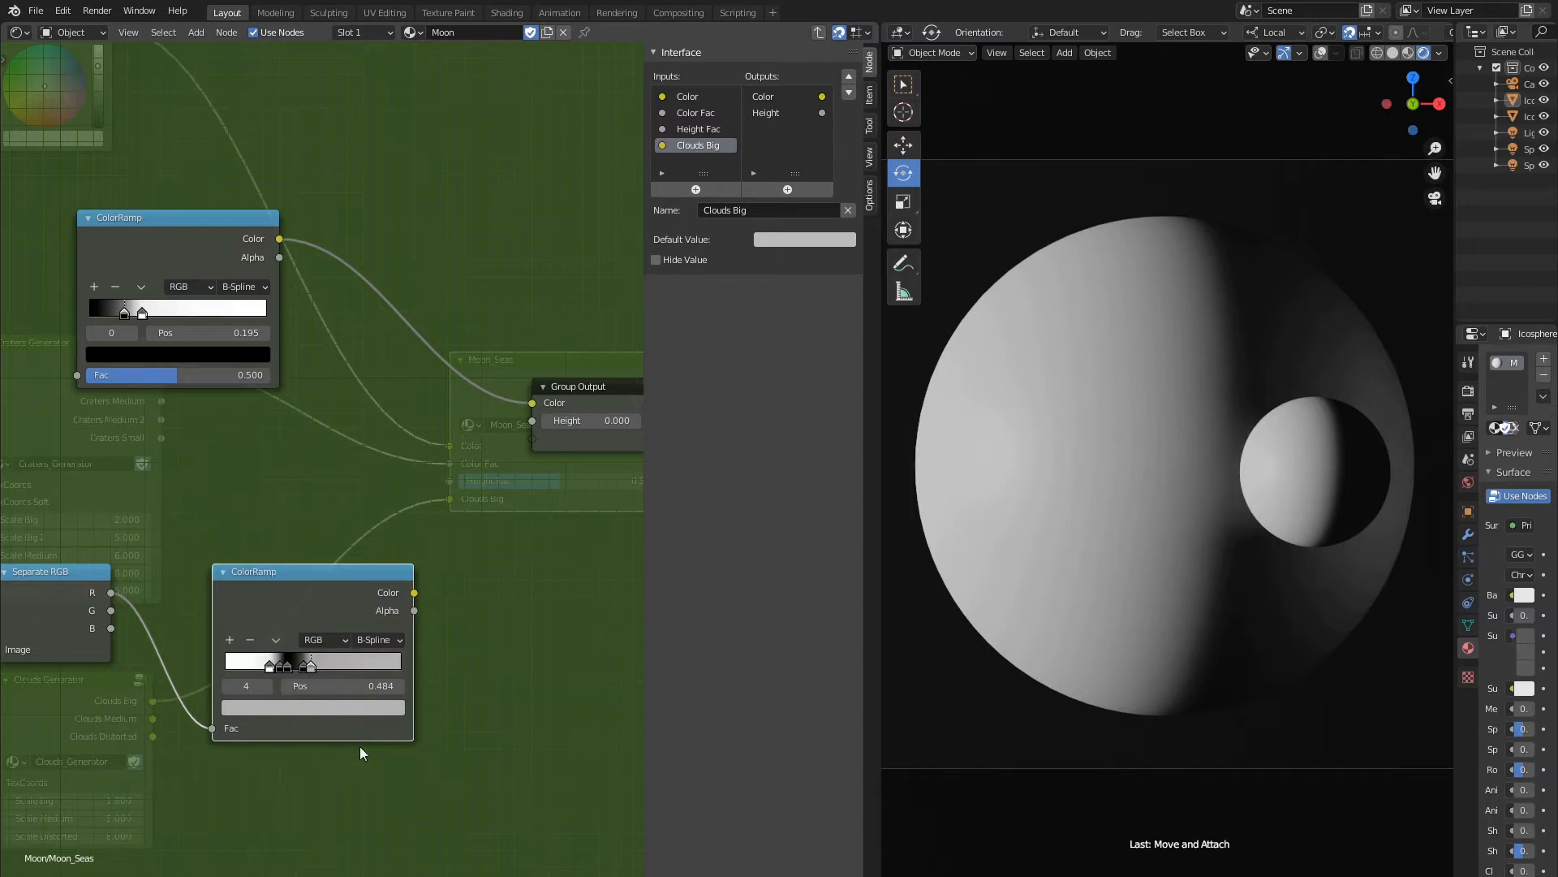
# Add two more stops to the lower ColorRamp at positions 0.674 and 0.719, keeping their light grey colour.
pyautogui.click(231, 640)
pyautogui.click(378, 690)
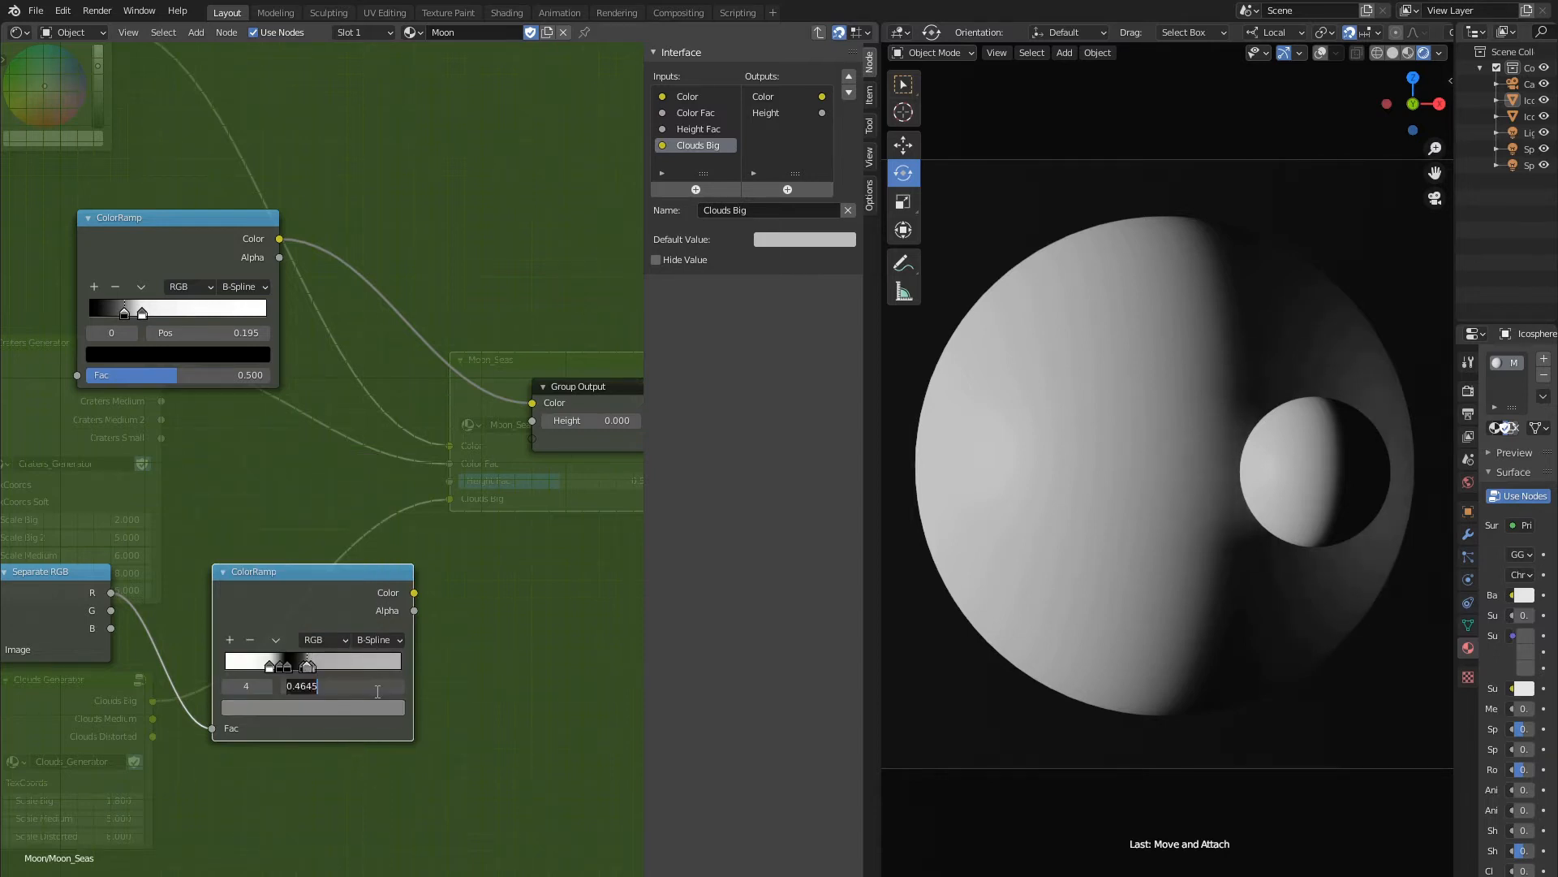
pyautogui.write('0.674')
pyautogui.press('Return')
pyautogui.click(365, 707)
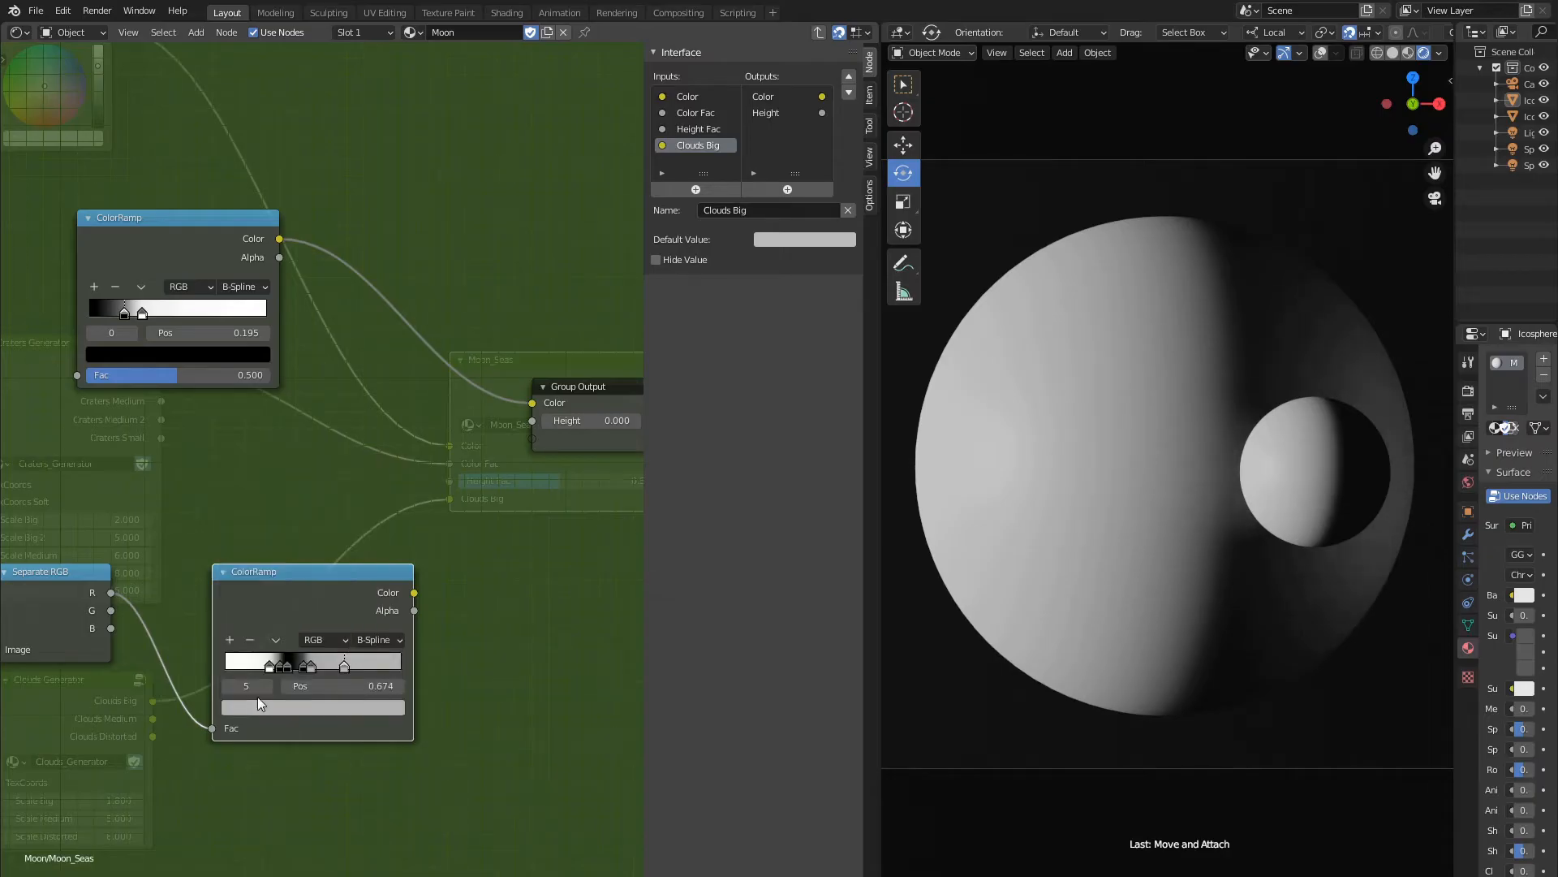
pyautogui.click(230, 640)
pyautogui.click(377, 685)
pyautogui.write('0.719')
pyautogui.press('Return')
pyautogui.click(346, 706)
# Add a final stop to the lower ColorRamp at position 0.891 with colour FFFFFF.
pyautogui.click(230, 641)
pyautogui.click(384, 684)
pyautogui.write('0.791')
pyautogui.press('Return')
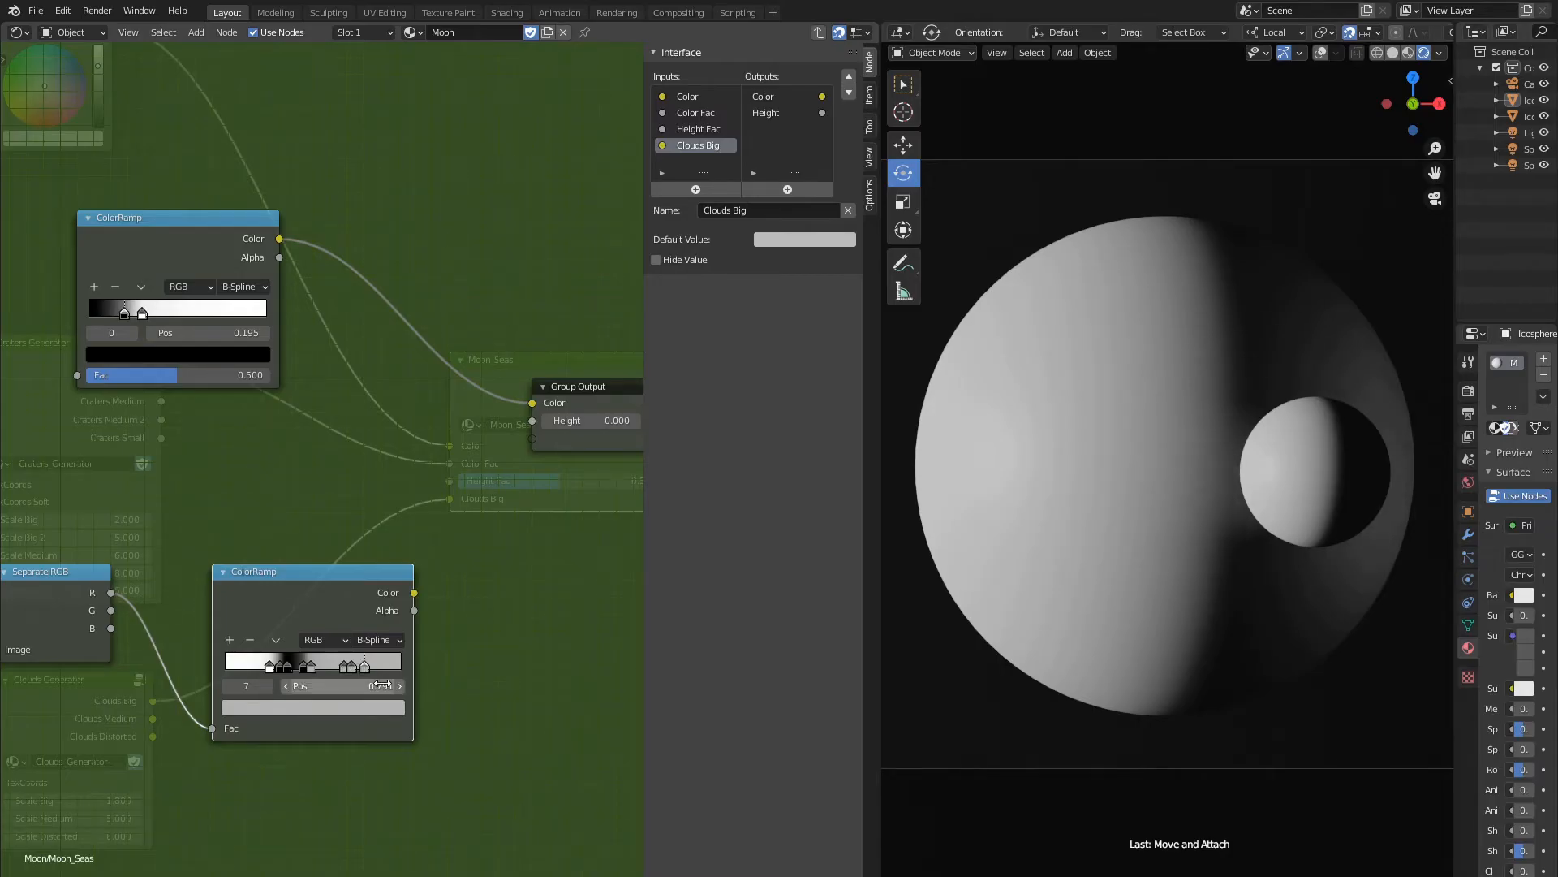
pyautogui.click(381, 684)
pyautogui.write('0.891')
pyautogui.press('Return')
pyautogui.click(322, 707)
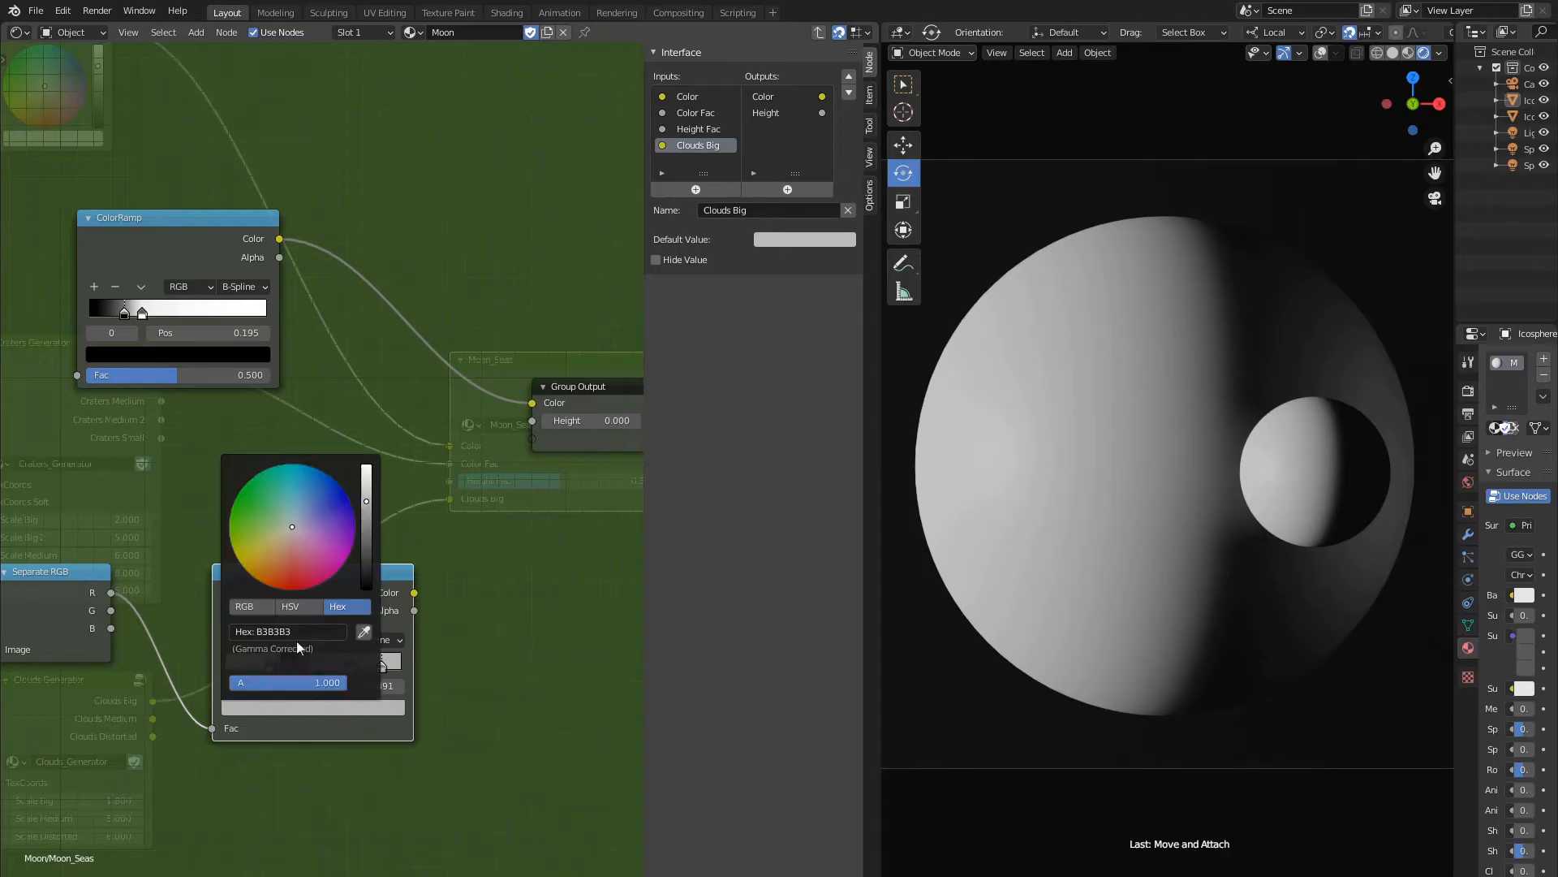
pyautogui.click(305, 633)
pyautogui.write('ffffff')
pyautogui.press('Return')
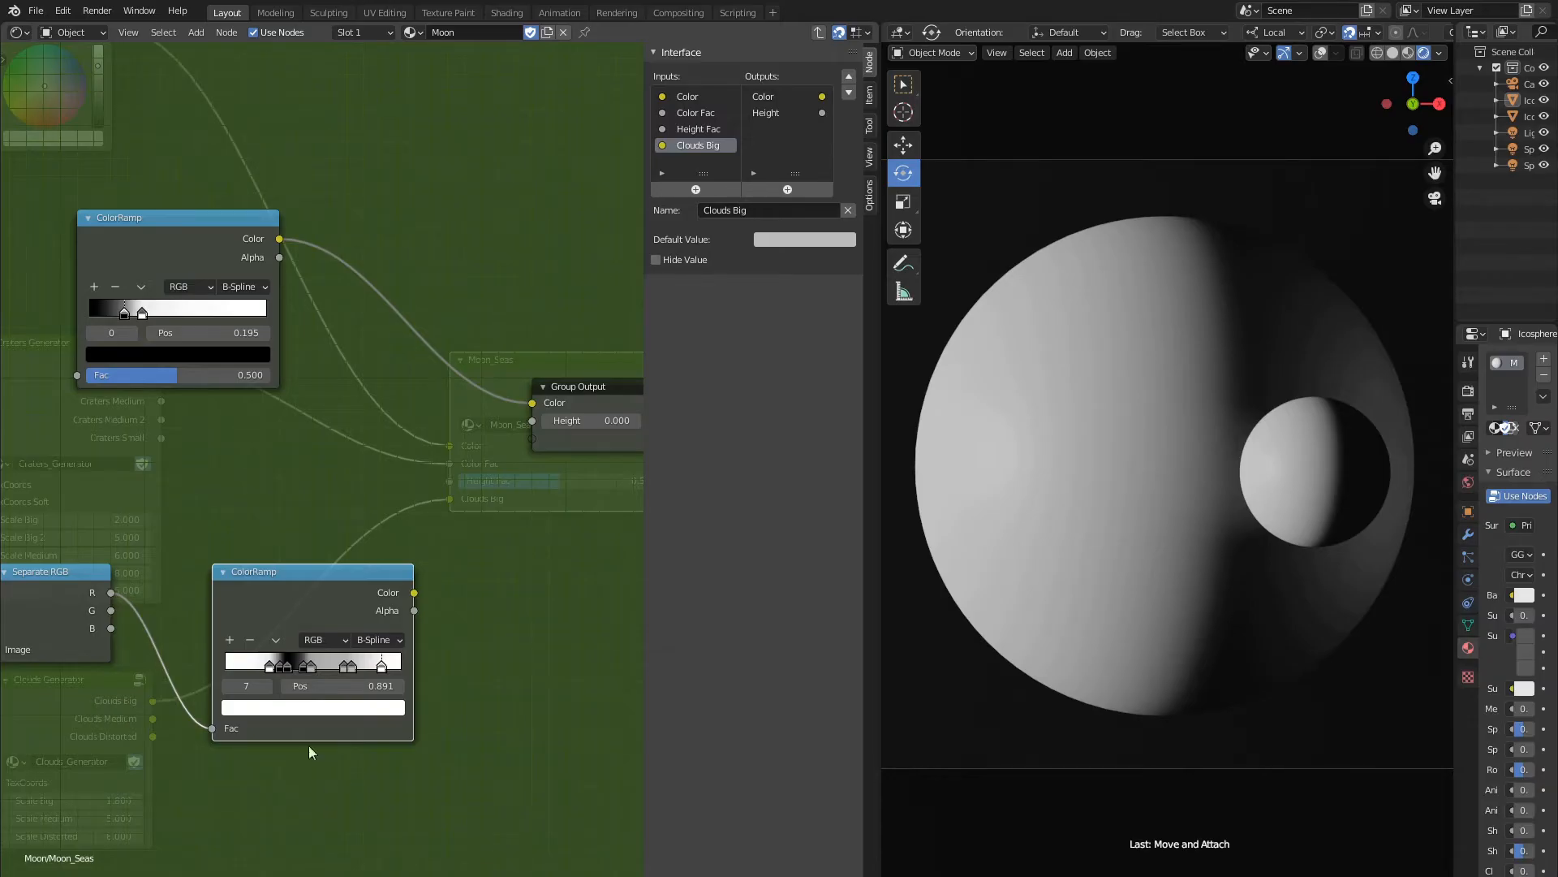
# Move the Group Output aside, connect the lower ColorRamp's Color to its Color input, and leave the group.
pyautogui.moveTo(552, 450); pyautogui.dragTo(456, 455, button='middle')
pyautogui.scroll(-2, 456, 455)
pyautogui.click(495, 412)
pyautogui.press('g')
pyautogui.click(597, 411)
pyautogui.moveTo(336, 574); pyautogui.dragTo(536, 413)
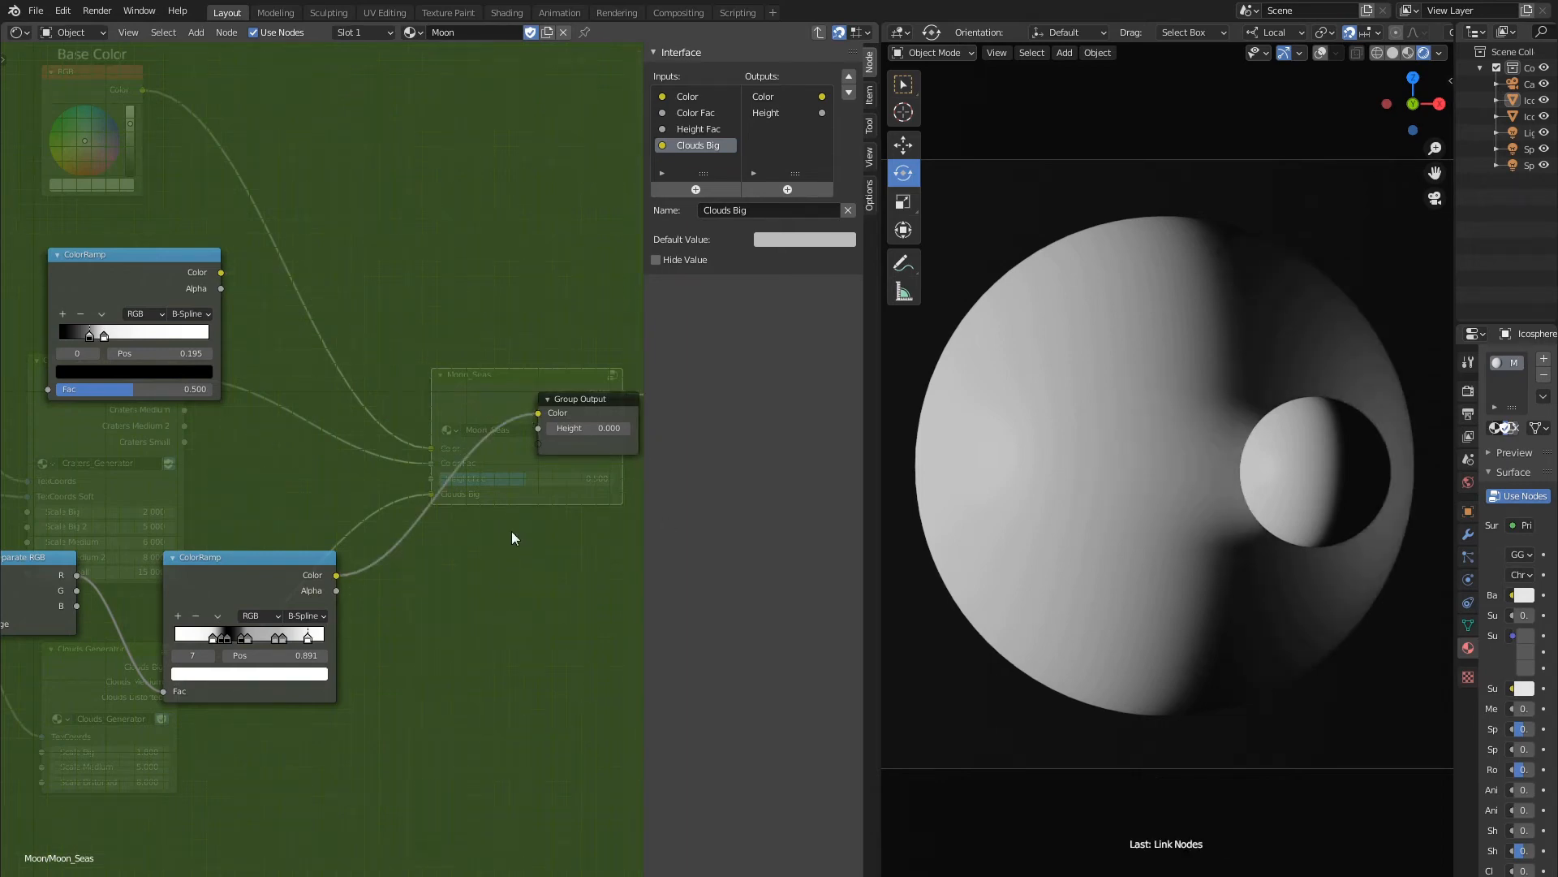
pyautogui.press('Tab')
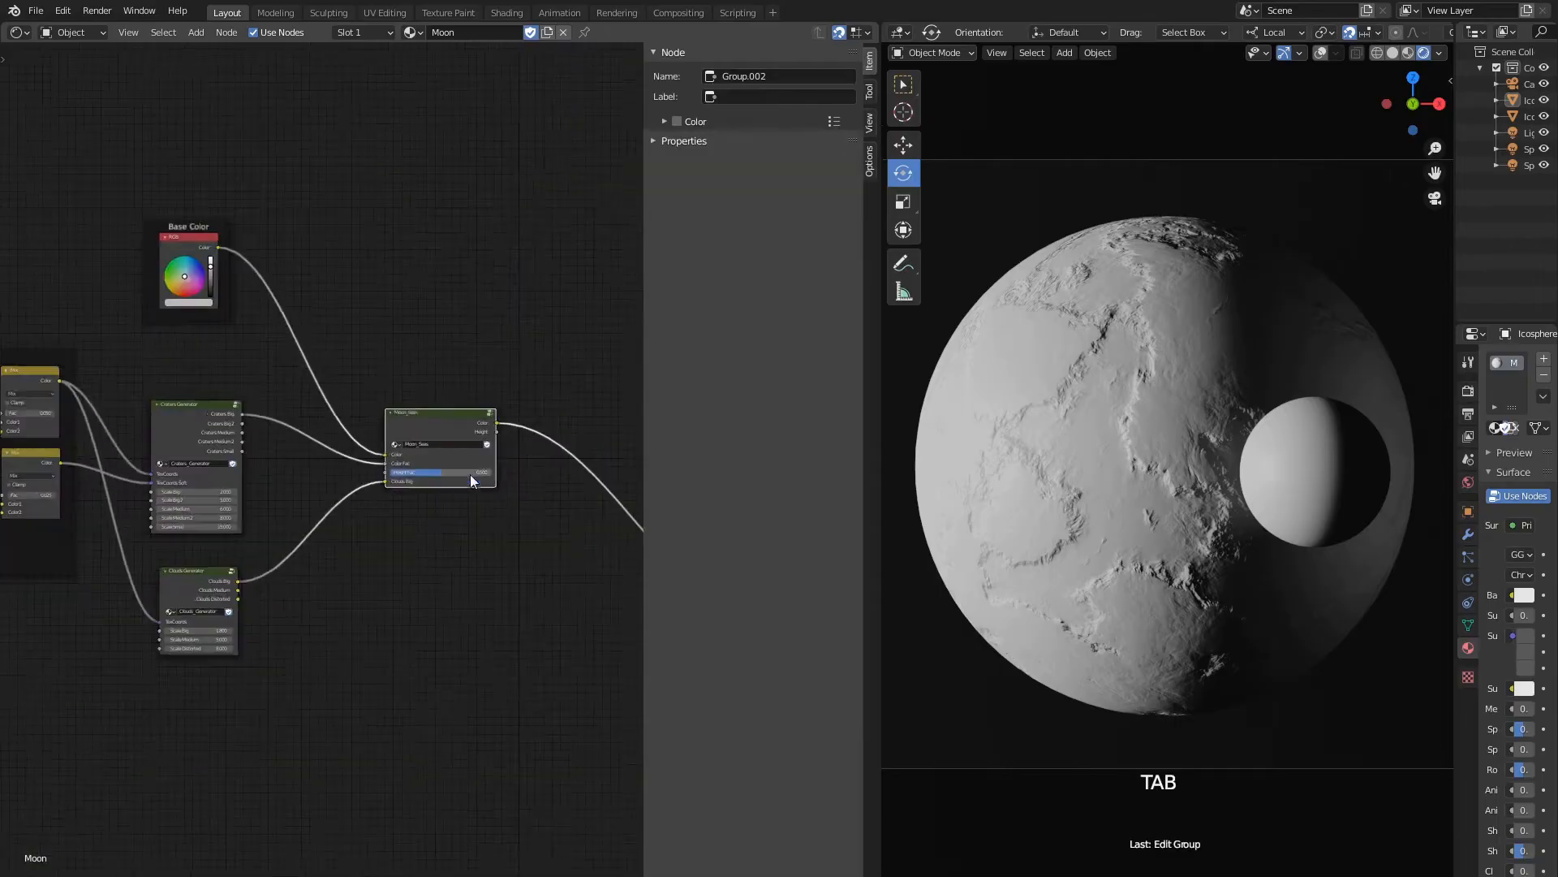
# Connect Moon_Seas' Color output to the Principled BSDF's Base Color and its Height output to the Bump node's Height.
pyautogui.moveTo(469, 479); pyautogui.dragTo(243, 490, button='middle')
pyautogui.moveTo(464, 592); pyautogui.dragTo(580, 349)
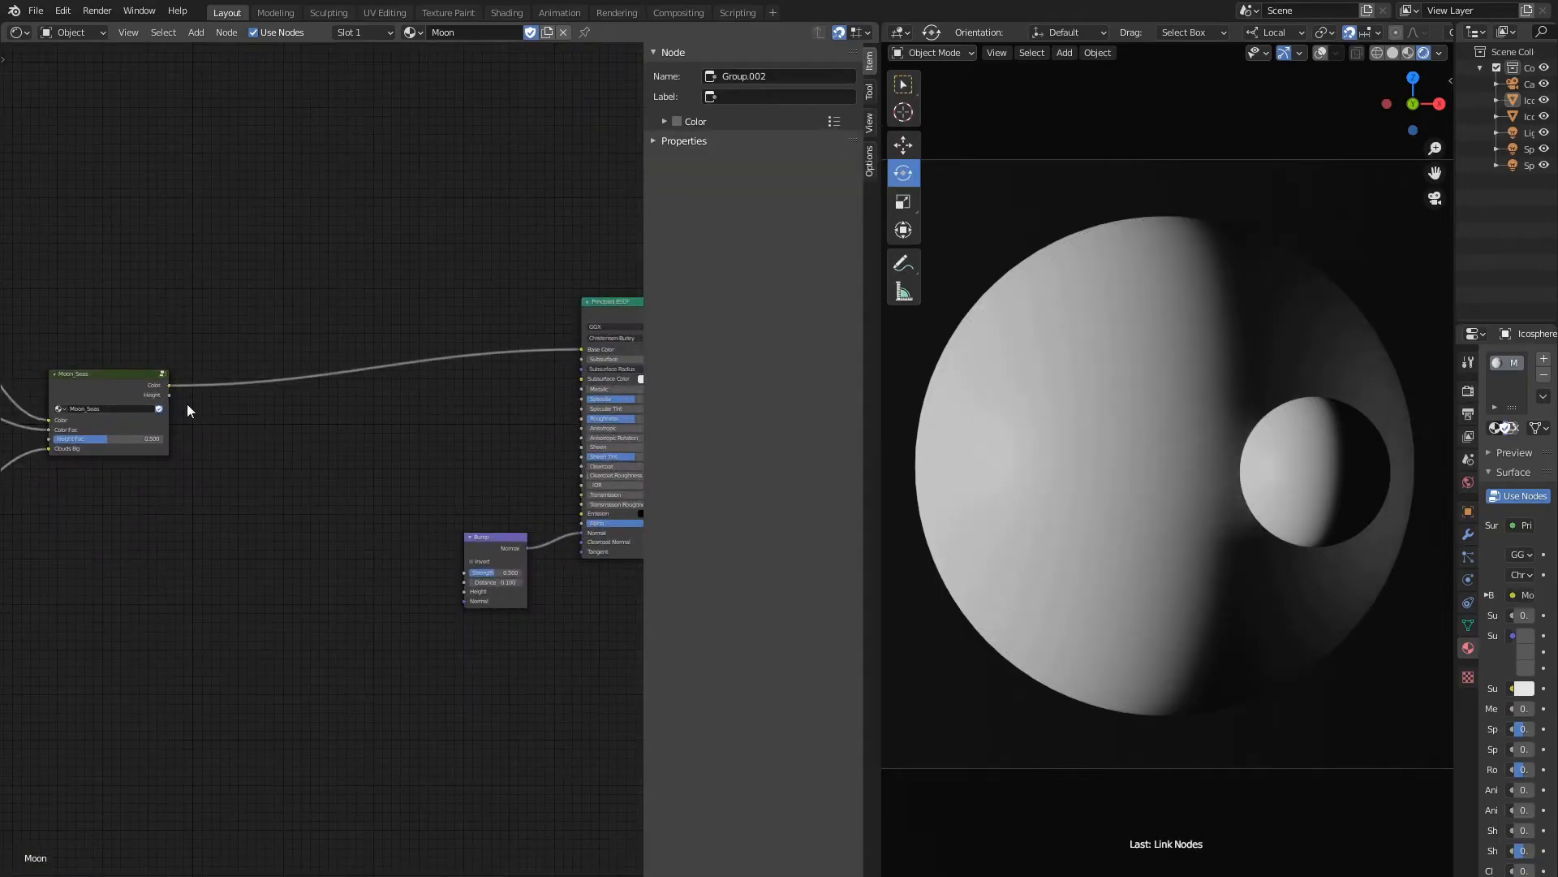
pyautogui.click(162, 395)
pyautogui.moveTo(169, 395); pyautogui.dragTo(464, 591)
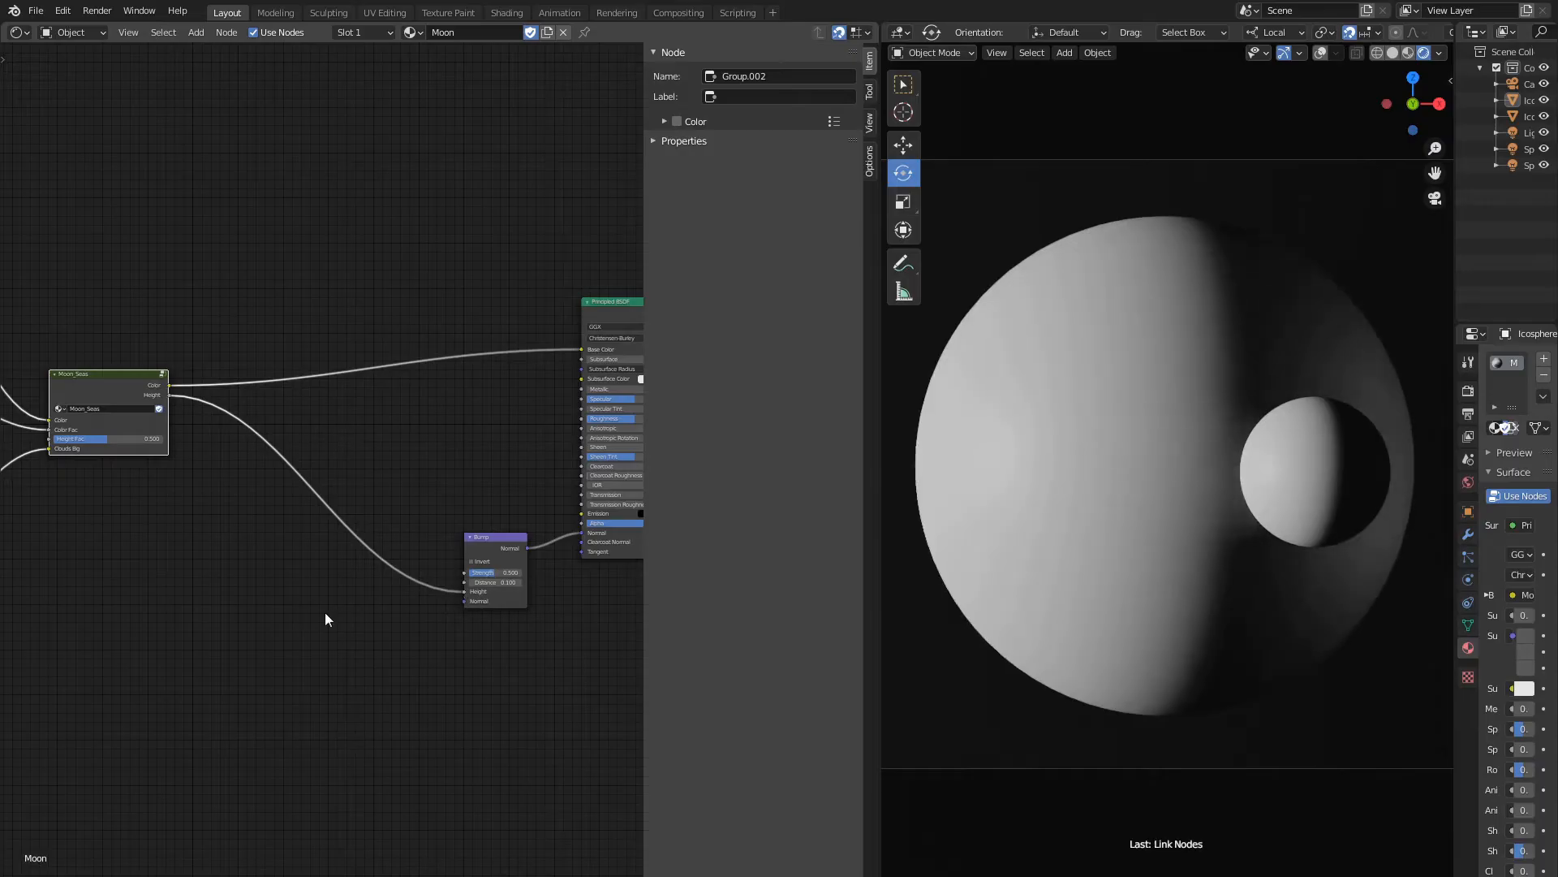
# Inside Moon_Seas, shift the upper ColorRamp sideways and create a group input from its Fac.
pyautogui.press('KP_Decimal')
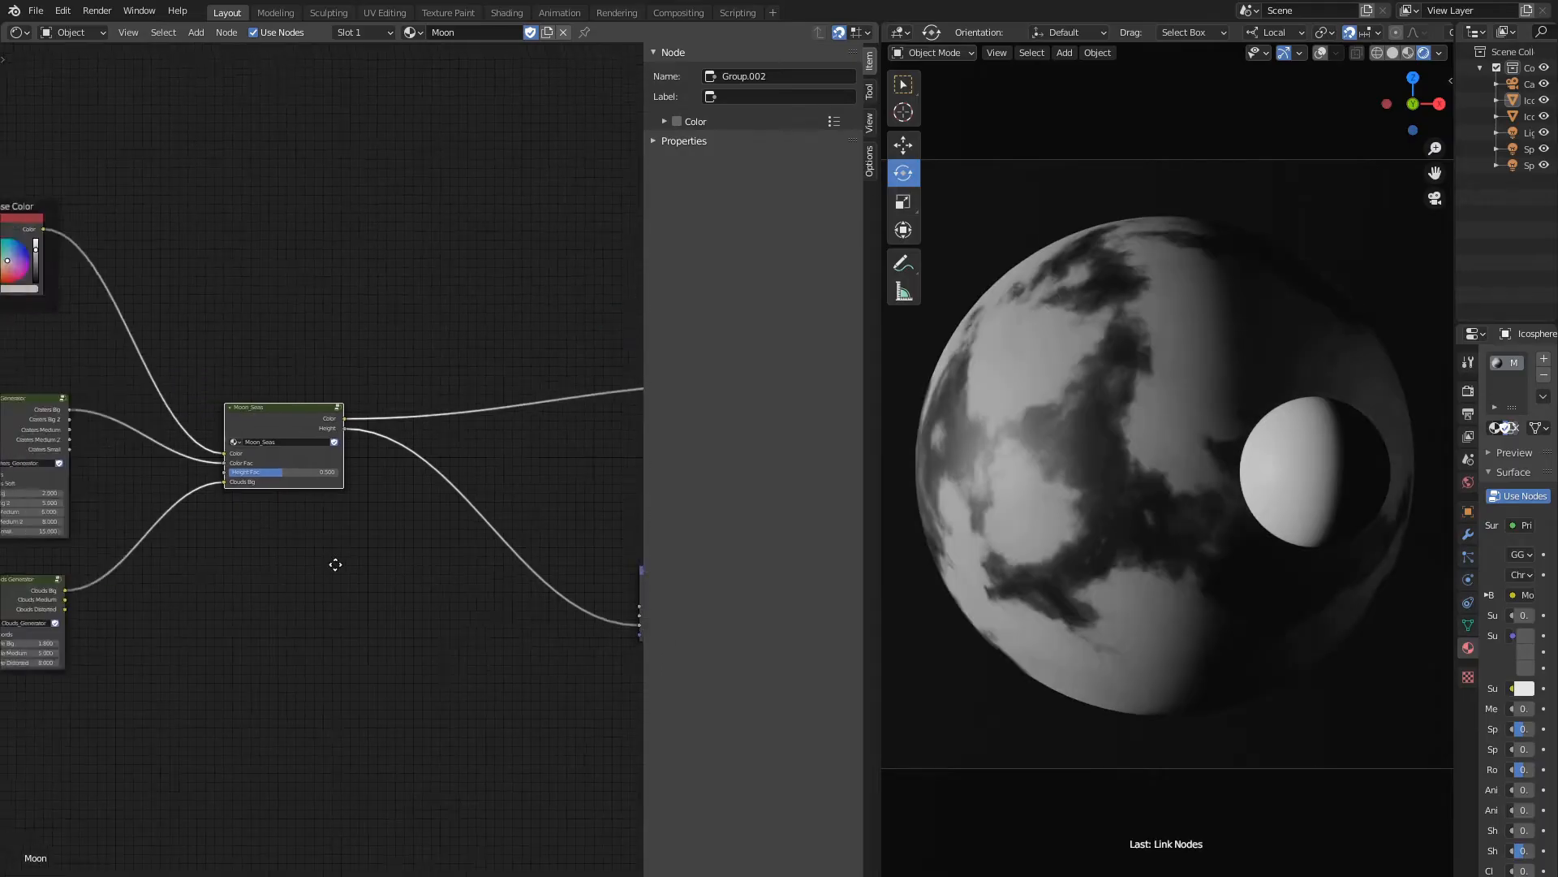
pyautogui.press('Tab')
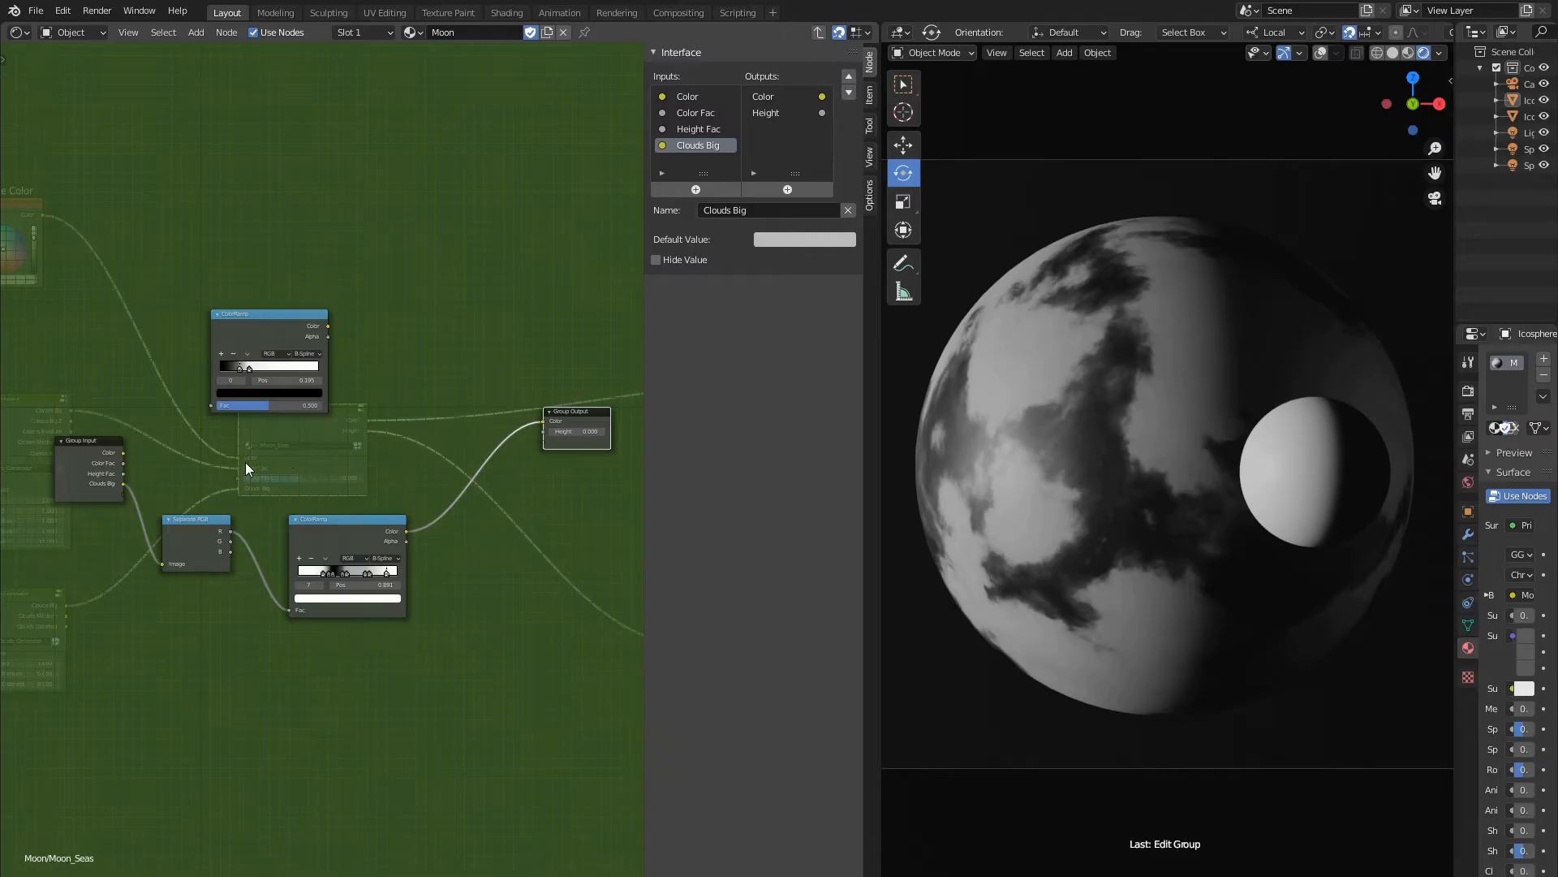
pyautogui.scroll(3, 258, 324)
pyautogui.click(259, 319)
pyautogui.press('g')
pyautogui.click(369, 320)
pyautogui.moveTo(309, 432); pyautogui.dragTo(81, 558)
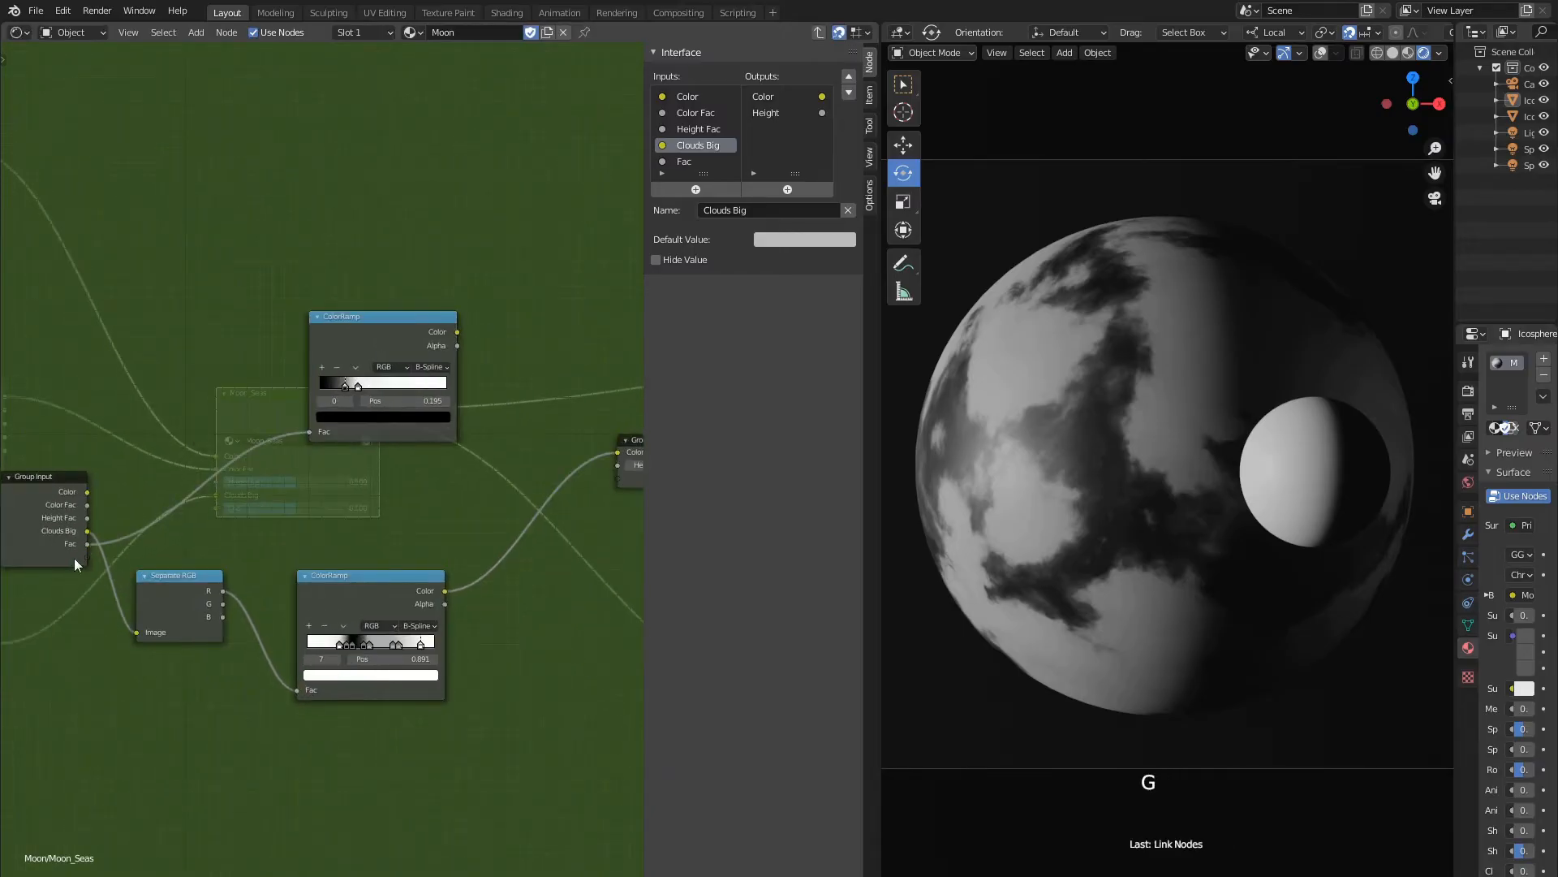
# Rename the new Fac group input to Craters and place it above Clouds Big.
pyautogui.click(686, 162)
pyautogui.write('Craters')
pyautogui.press('Return')
pyautogui.click(849, 78)
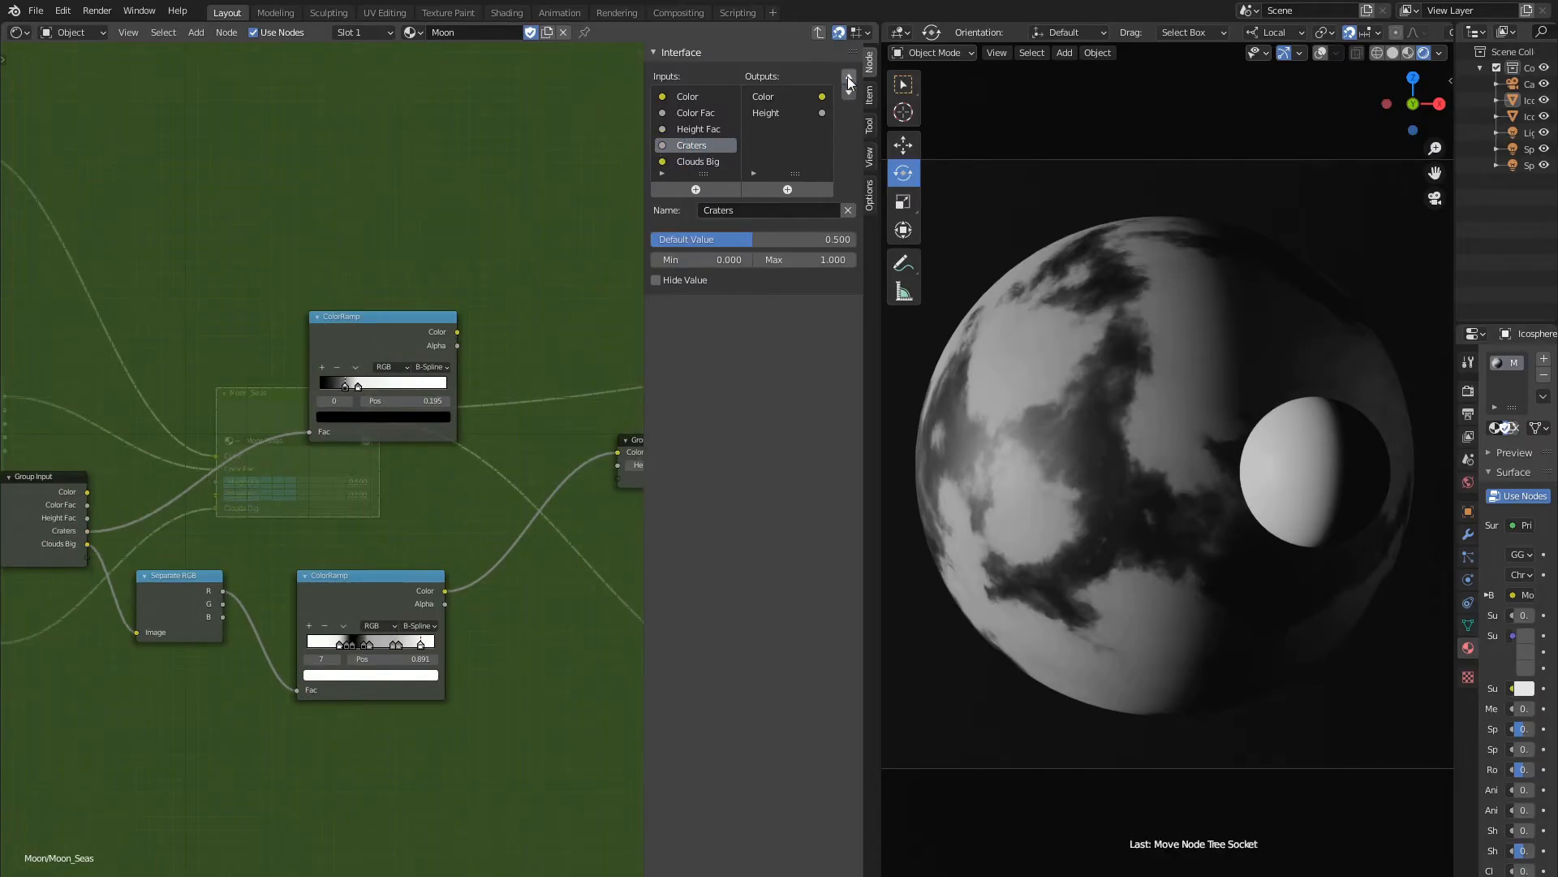
# Outside the group, reroute the Craters Big link from Moon_Seas' Color Fac input to its Craters input.
pyautogui.press('Tab')
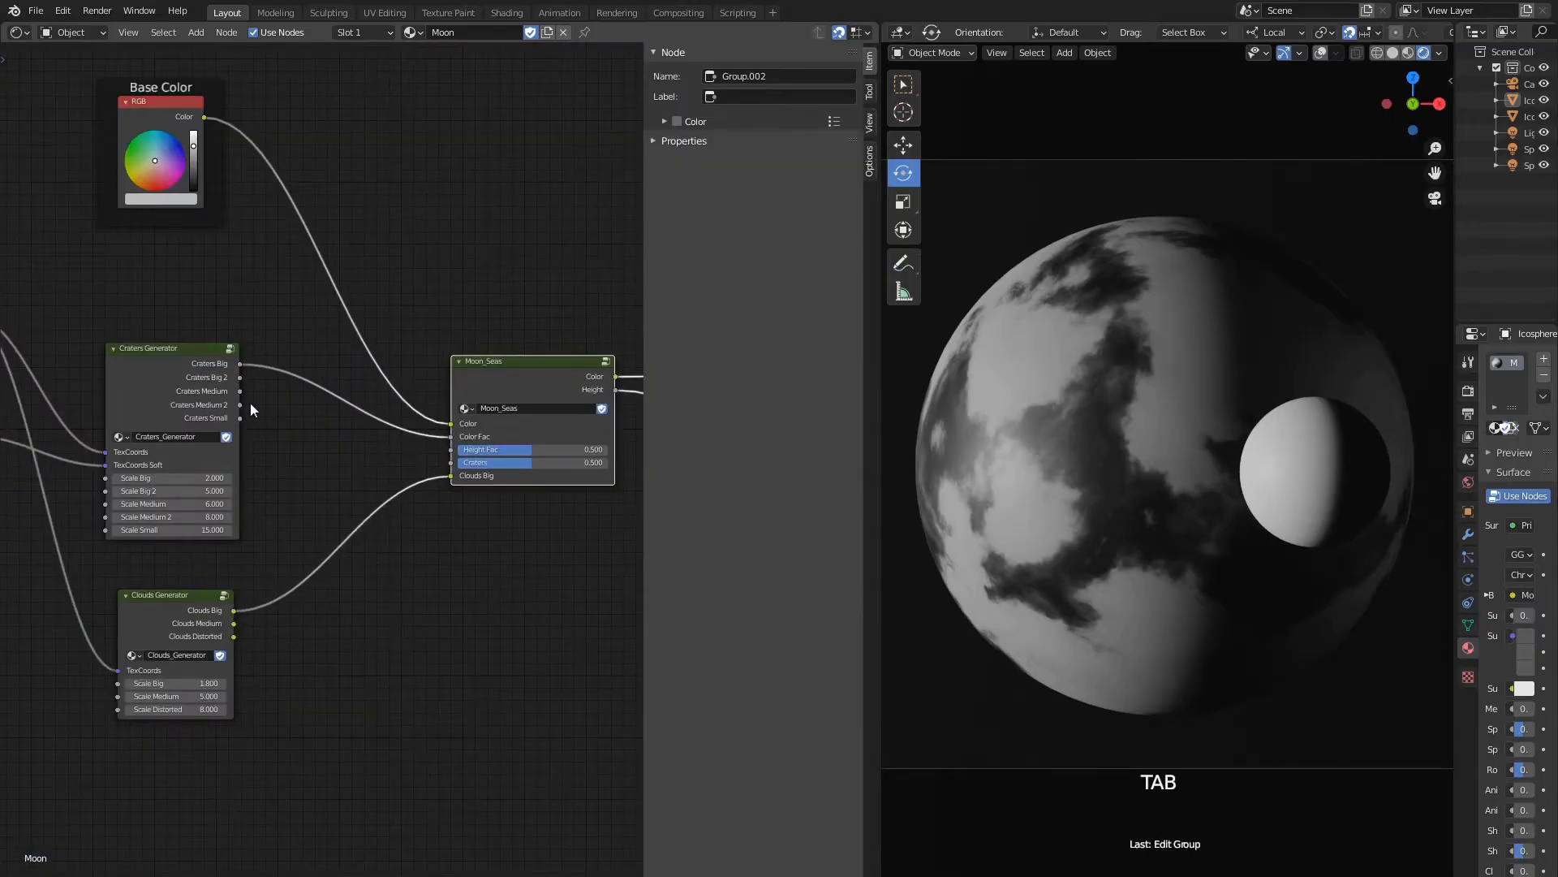
pyautogui.press('Tab')
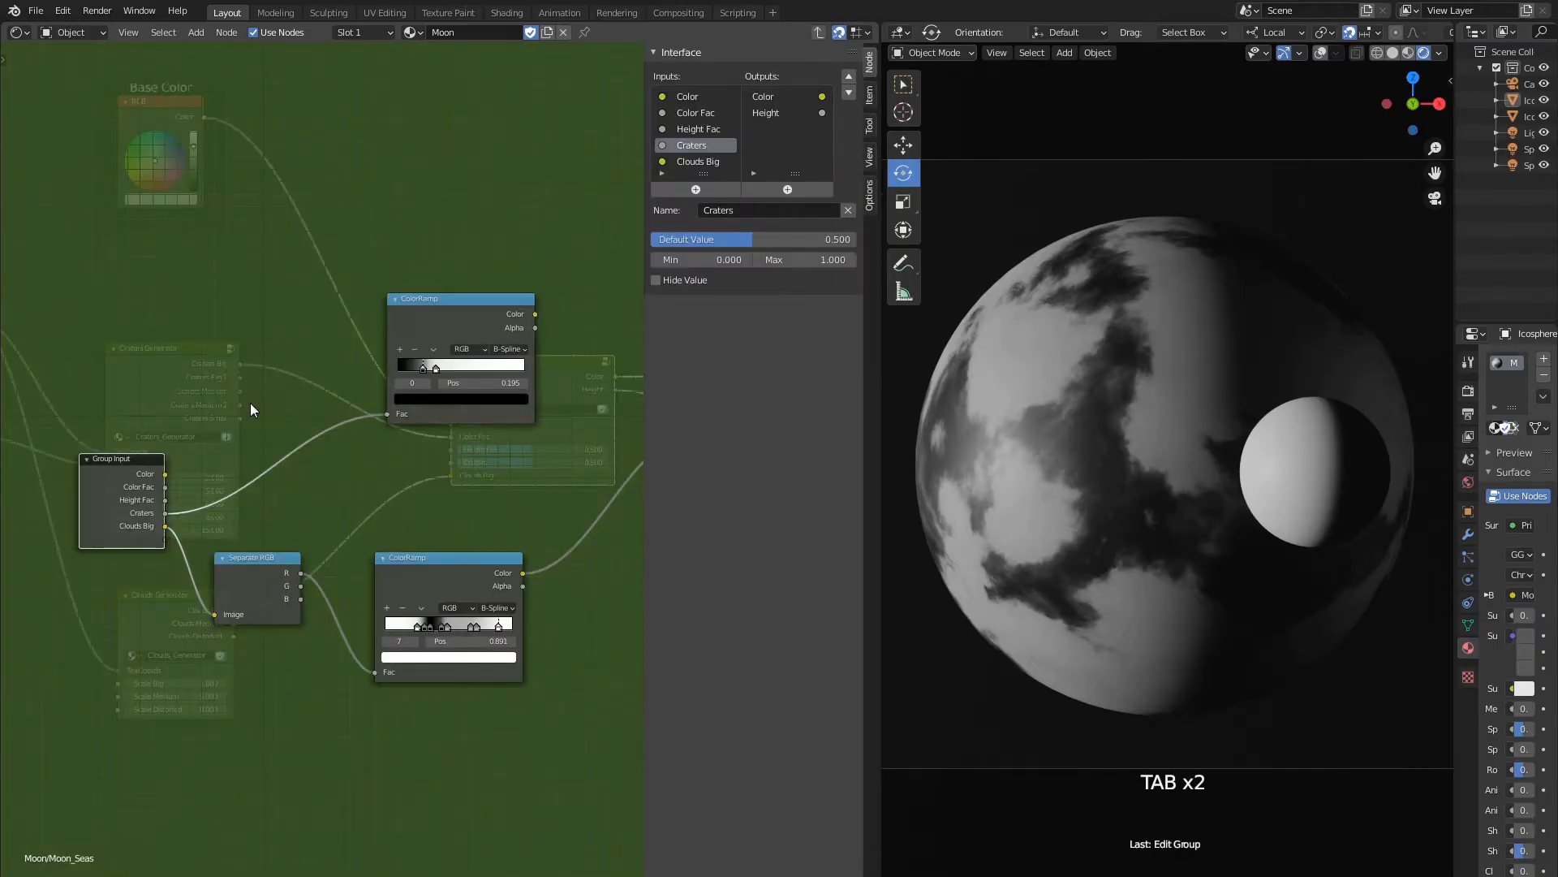
pyautogui.press('Tab')
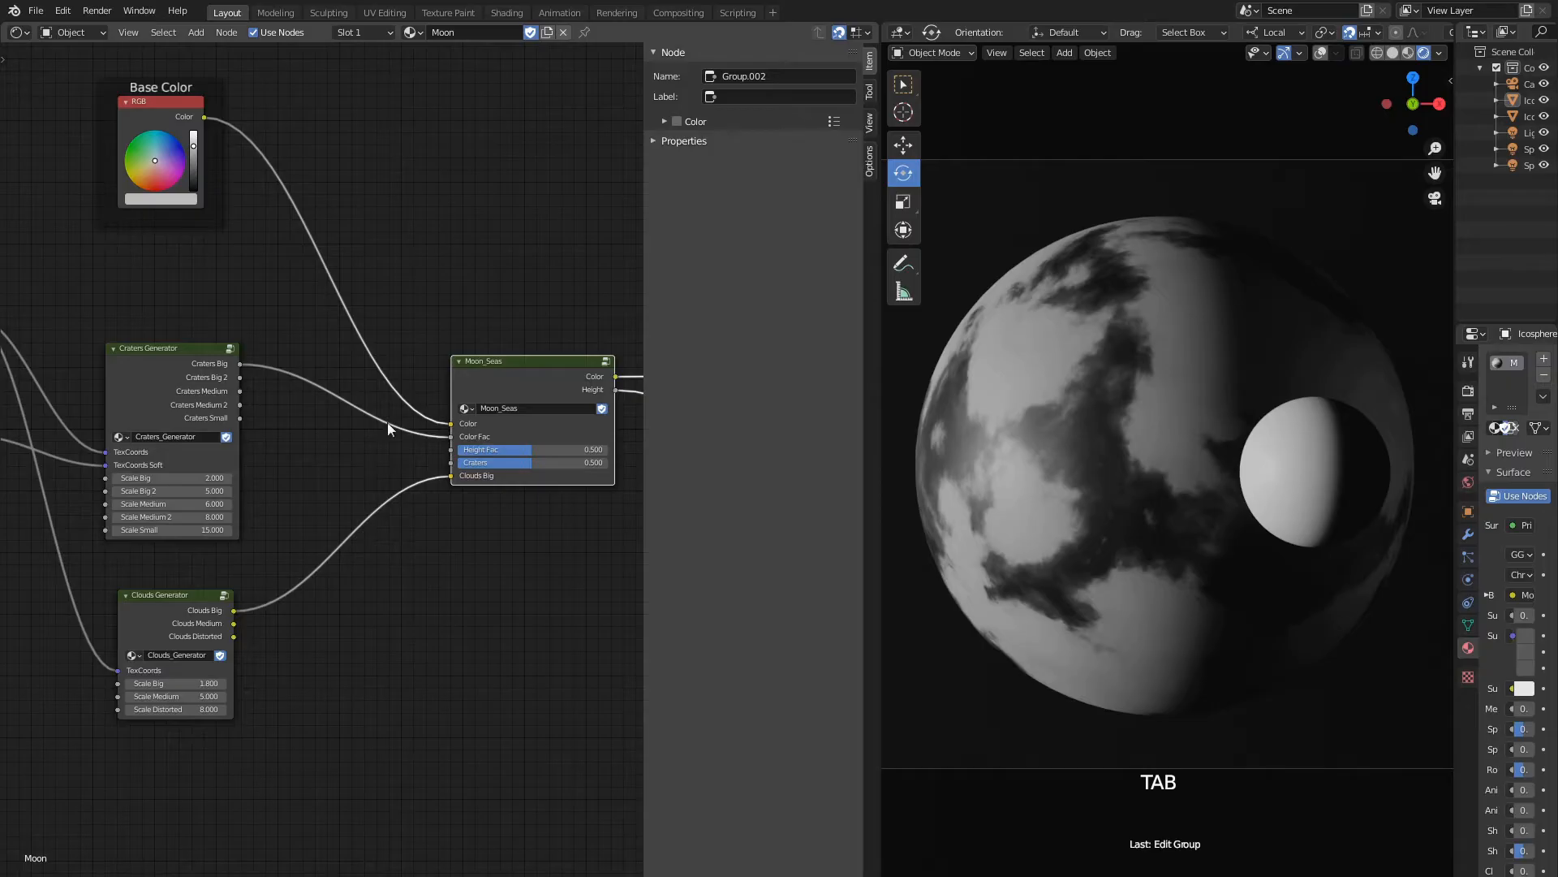
pyautogui.moveTo(451, 435); pyautogui.dragTo(451, 462)
pyautogui.moveTo(466, 505); pyautogui.dragTo(407, 515, button='middle')
# Reopen Moon_Seas for editing and add a Frame around the lower ColorRamp.
pyautogui.click(439, 399)
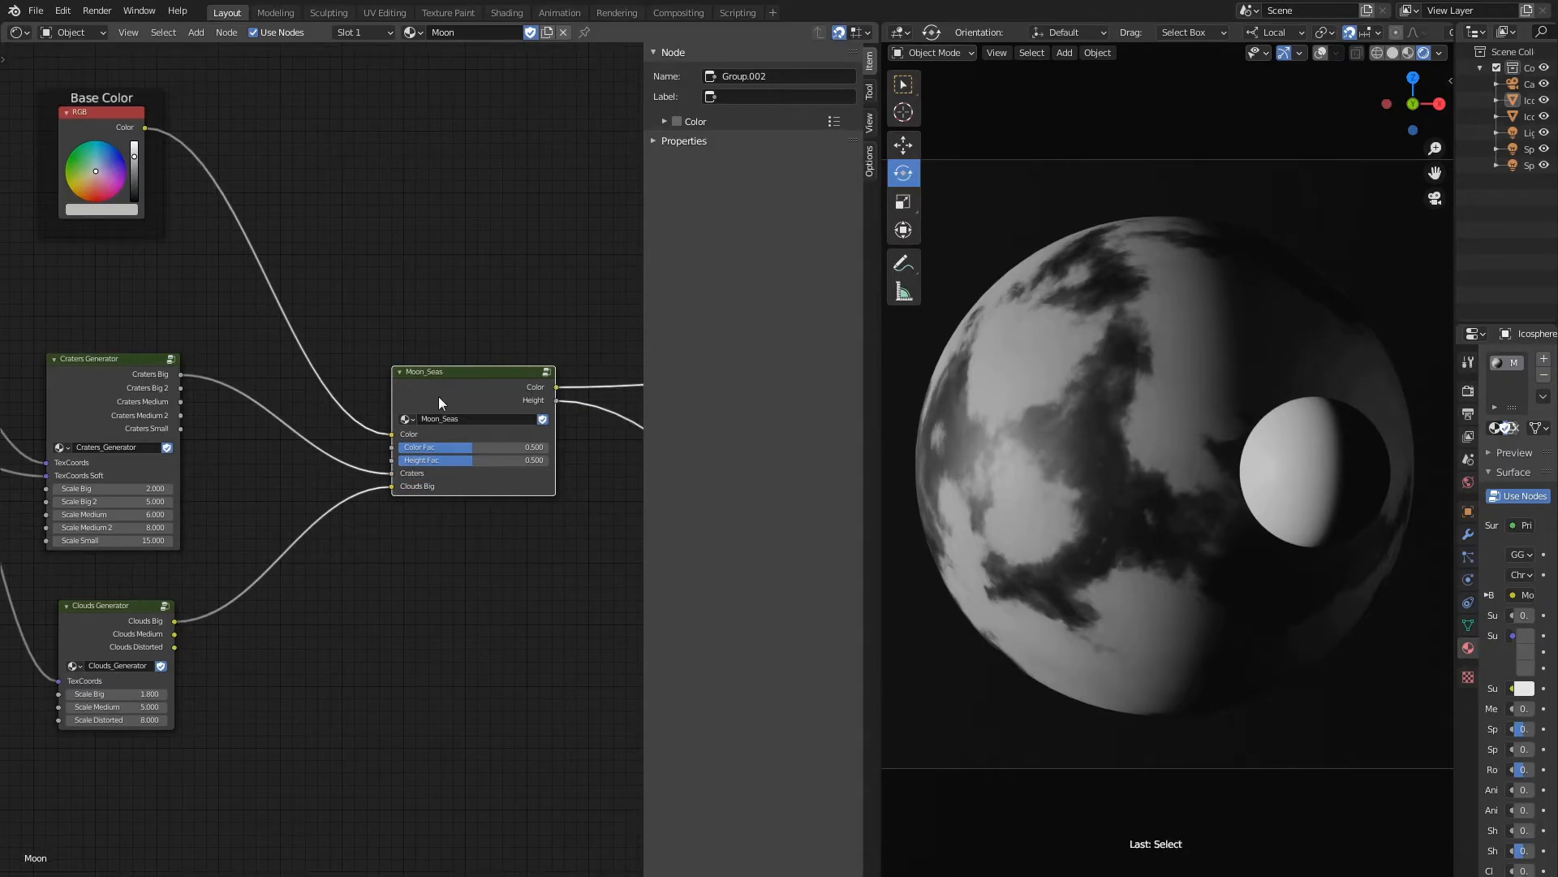
pyautogui.press('Tab')
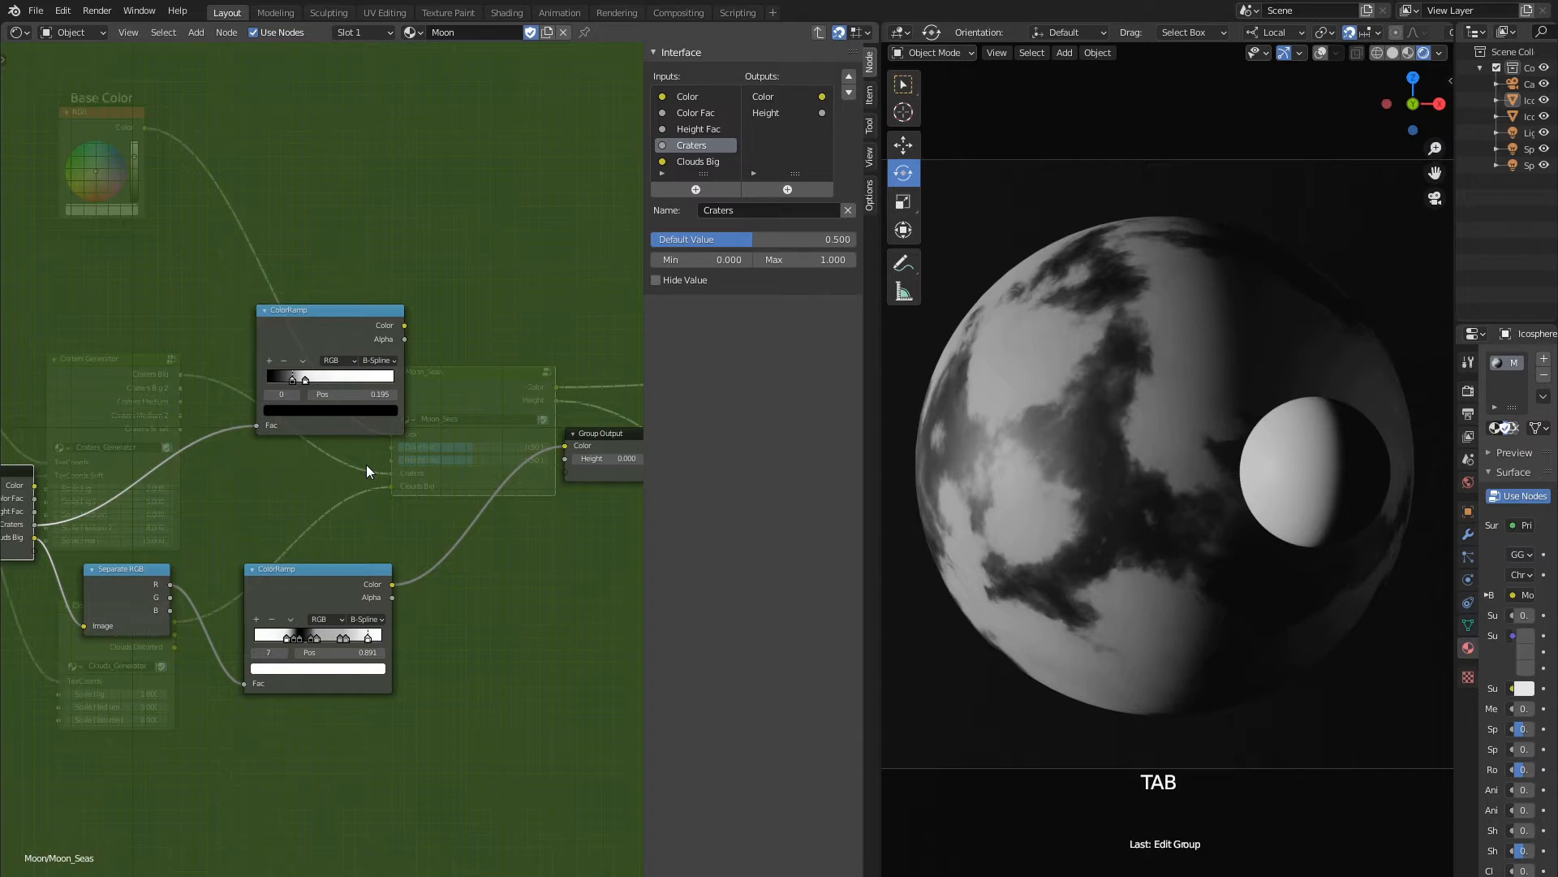
pyautogui.scroll(1, 367, 464)
pyautogui.moveTo(366, 464); pyautogui.dragTo(451, 484, button='middle')
pyautogui.hotkey('shift', 'a')
pyautogui.moveTo(337, 562)
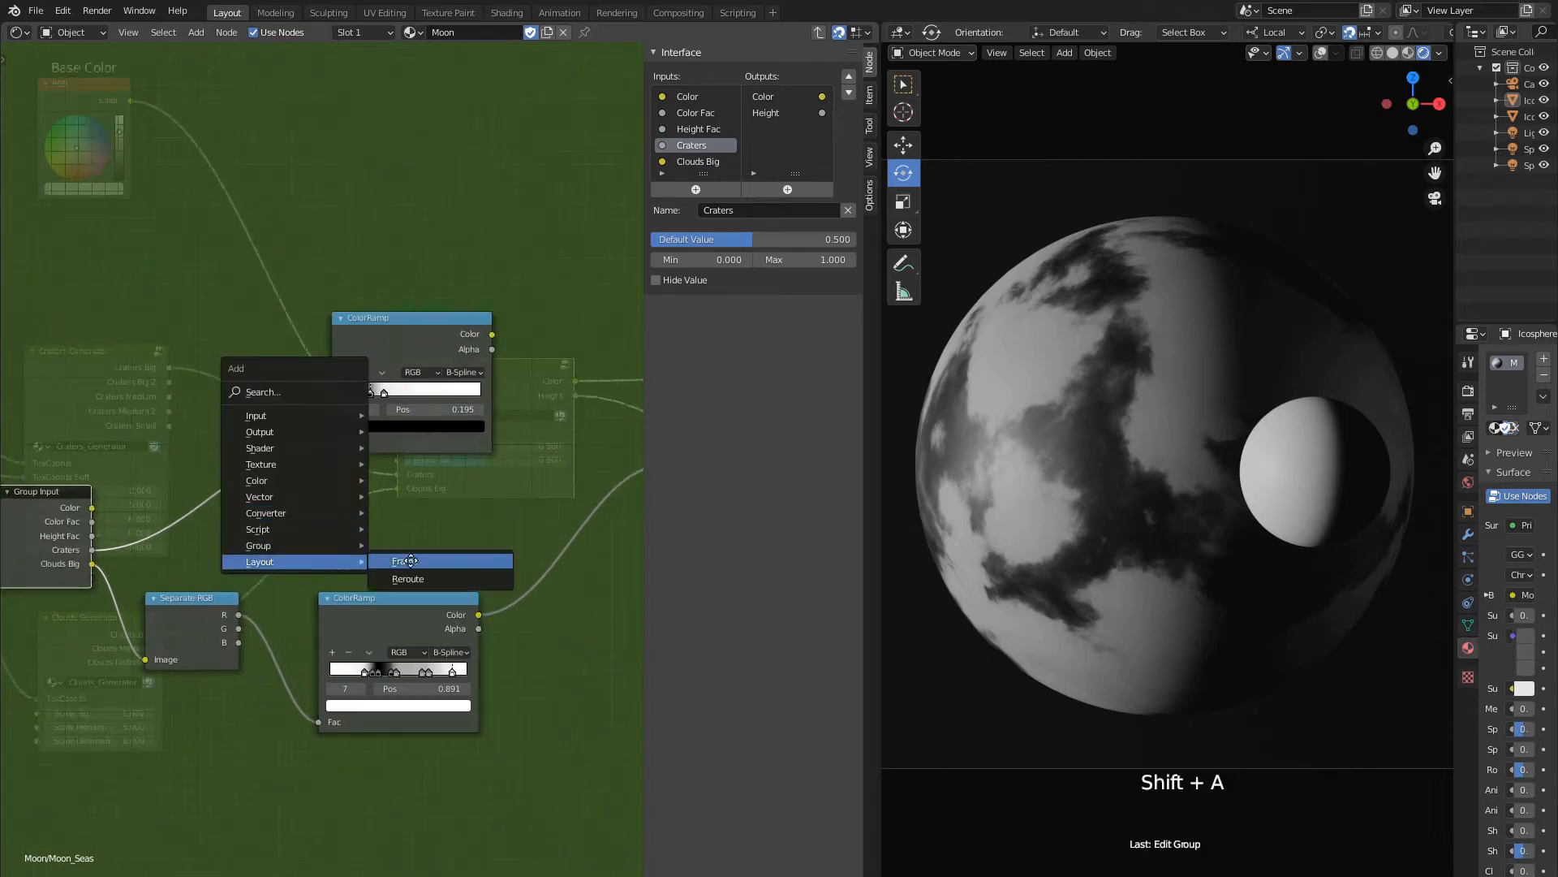
pyautogui.click(411, 561)
pyautogui.click(316, 534)
pyautogui.press('g')
pyautogui.click(372, 552)
pyautogui.press('g')
# Label the lower ColorRamp's frame Seas.
pyautogui.click(870, 95)
pyautogui.click(772, 92)
pyautogui.write('S')
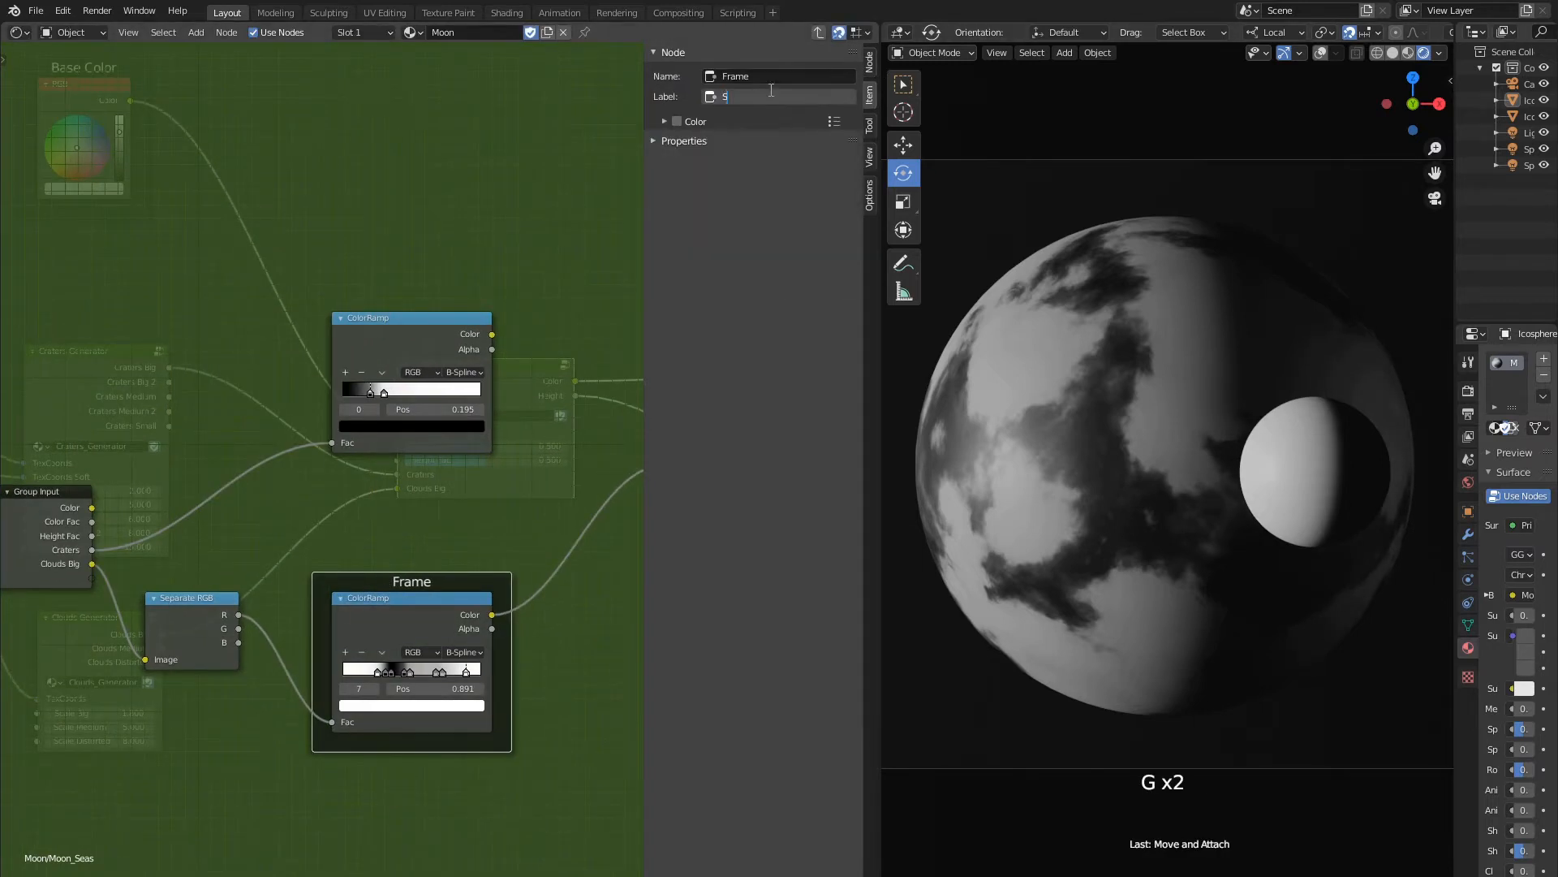
pyautogui.write('eas')
pyautogui.press('Return')
# Add a Frame around the upper ColorRamp in the Moon_Seas group.
pyautogui.scroll(-2, 274, 439)
pyautogui.hotkey('shift', 'a')
pyautogui.click(310, 236)
pyautogui.click(322, 265)
pyautogui.click(356, 341)
pyautogui.press('g')
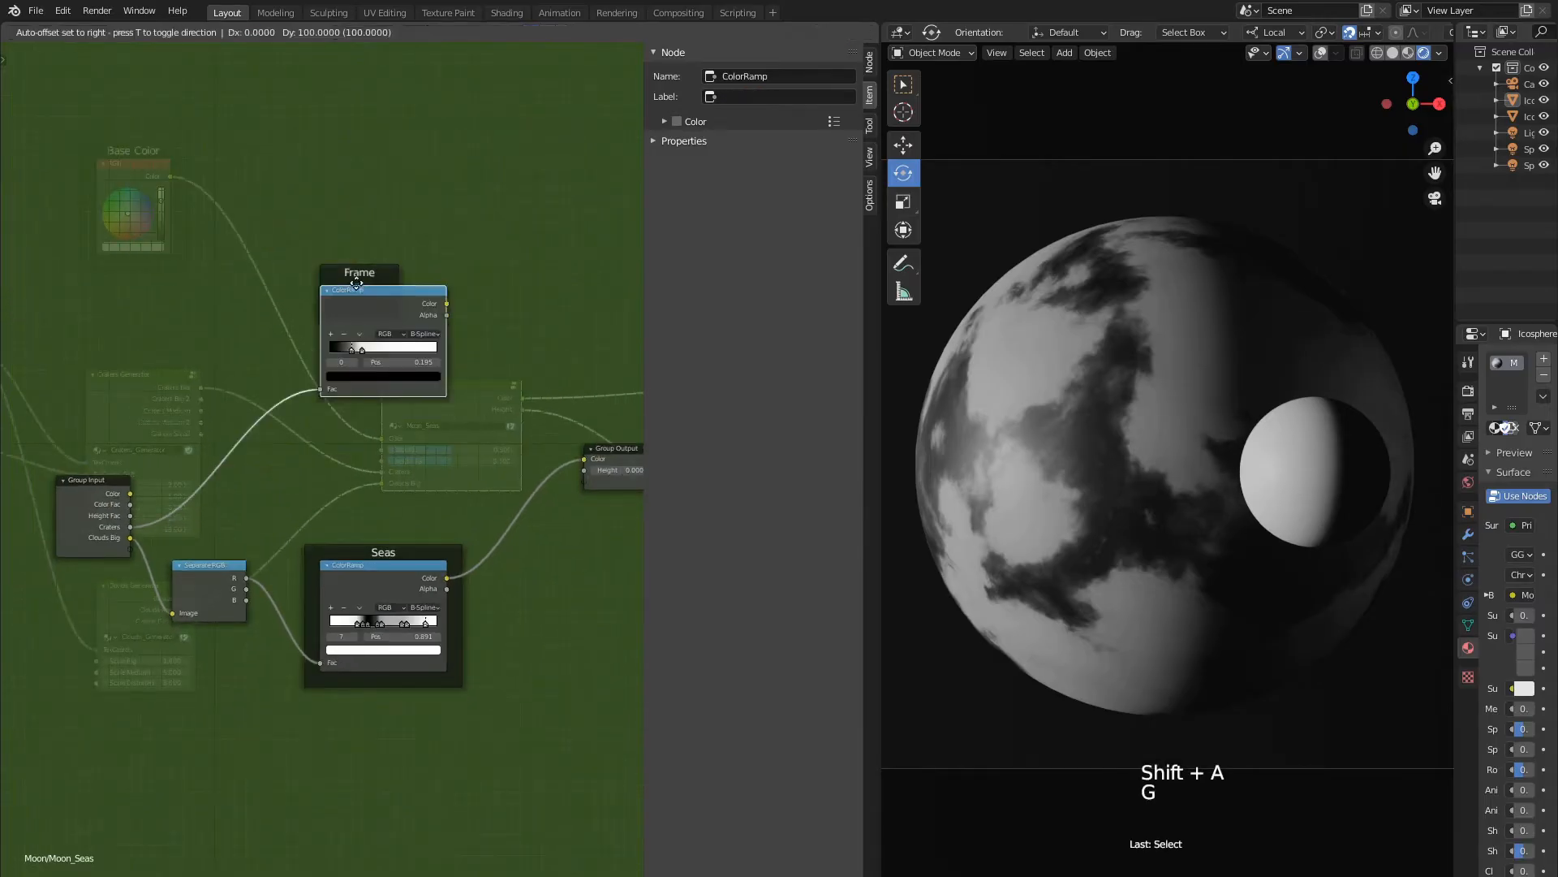
pyautogui.click(357, 283)
pyautogui.click(363, 277)
pyautogui.press('g')
pyautogui.click(376, 317)
# Label the upper ColorRamp's new frame Craters.
pyautogui.click(745, 99)
pyautogui.write('Craters')
pyautogui.press('Return')
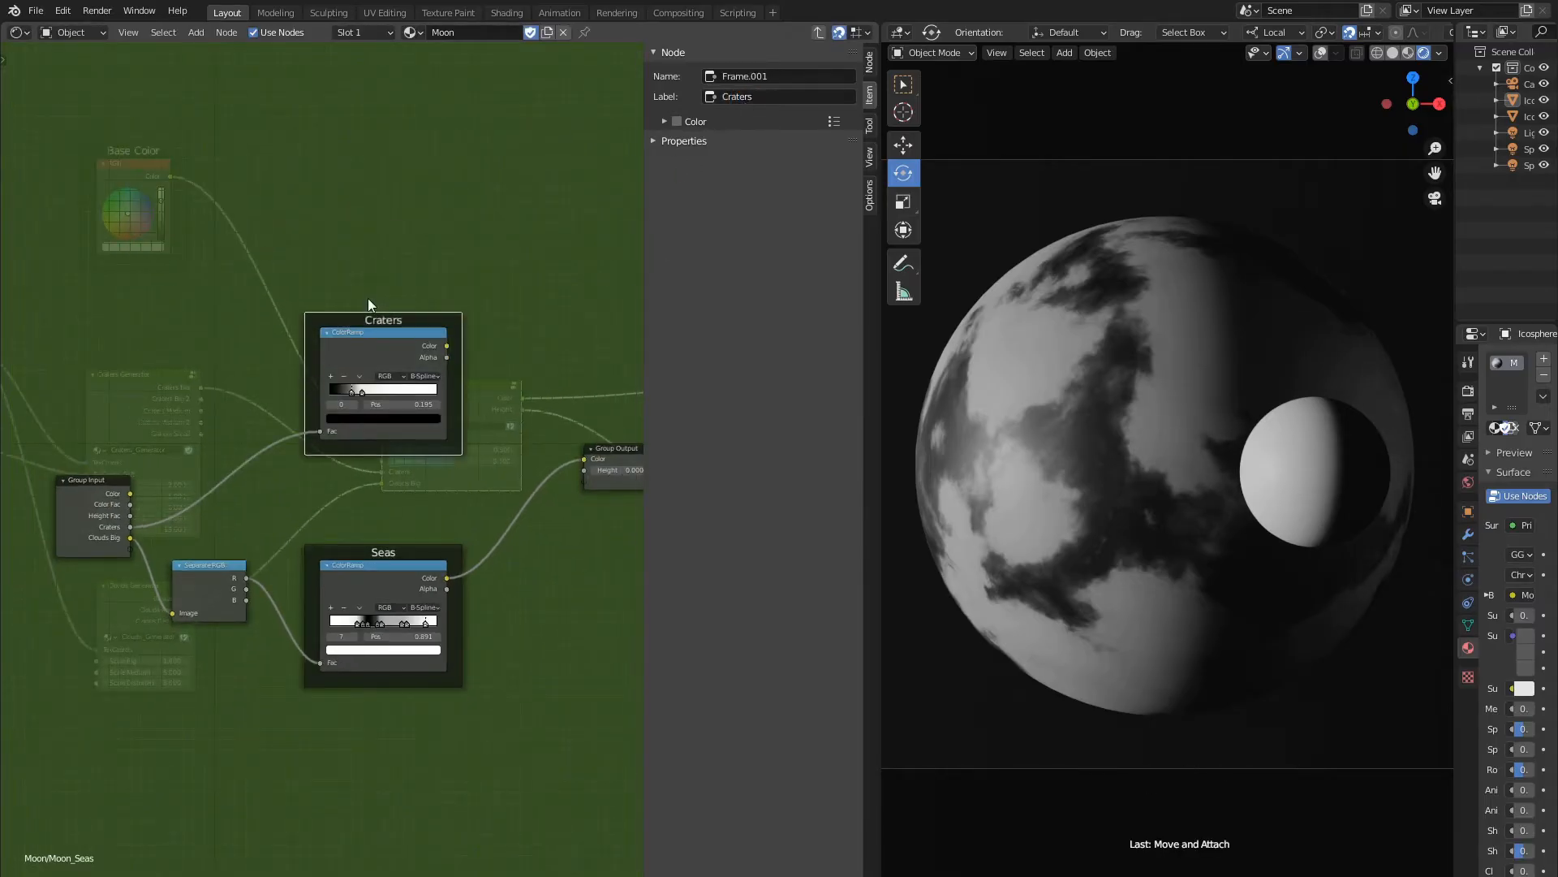
# Add a MixRGB node inside the Craters frame and link the Craters ColorRamp's Color to its Color1.
pyautogui.moveTo(368, 299); pyautogui.dragTo(351, 315, button='middle')
pyautogui.hotkey('shift', 'a')
pyautogui.moveTo(370, 235)
pyautogui.click(431, 326)
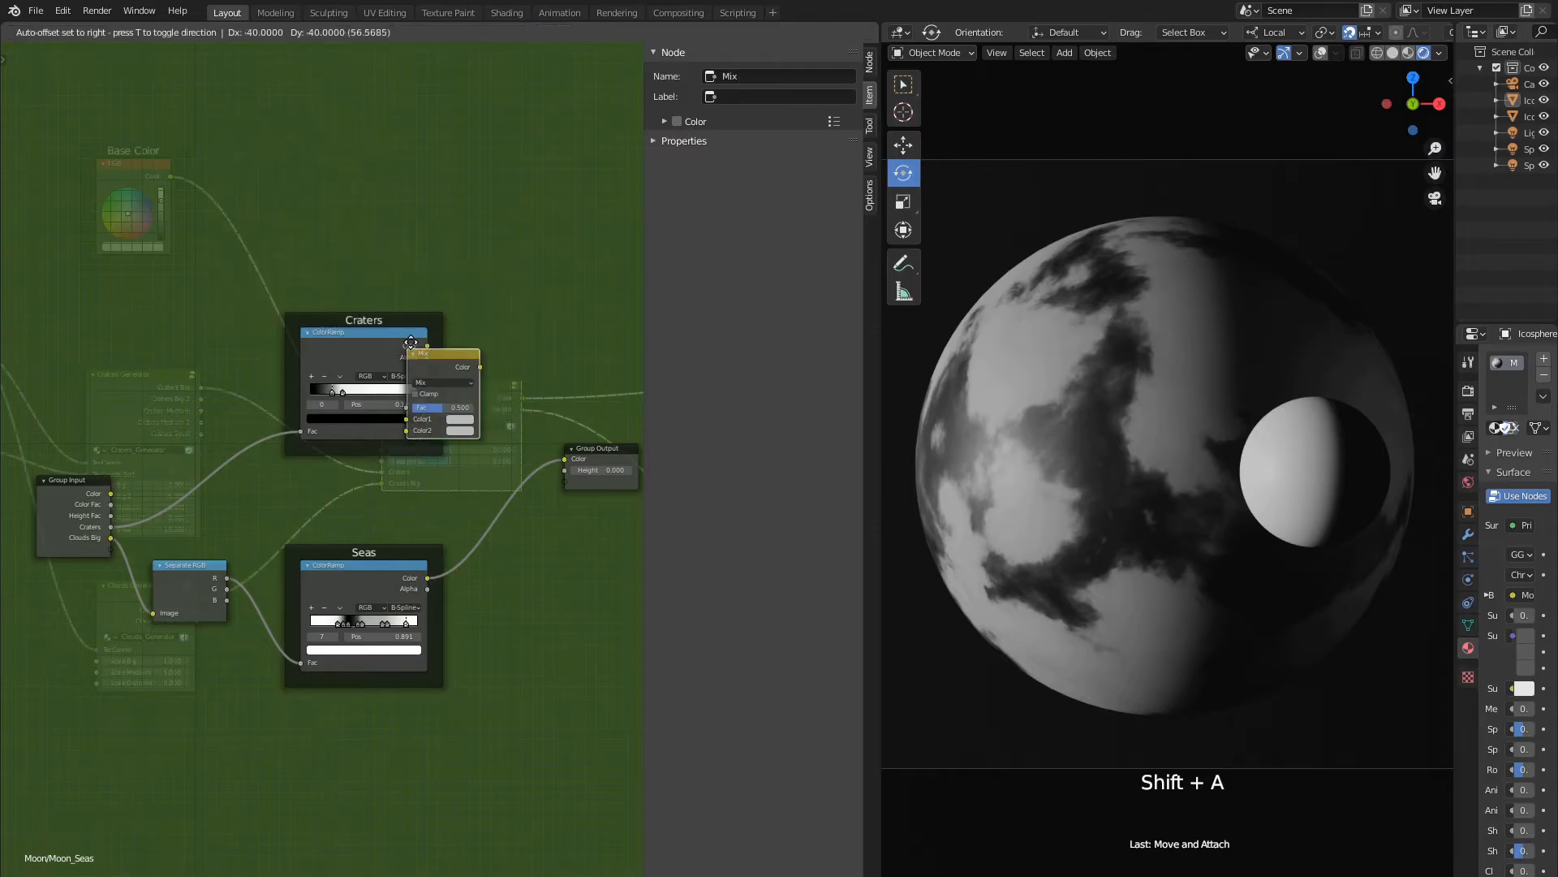
pyautogui.click(409, 350)
pyautogui.press('g')
pyautogui.click(471, 351)
pyautogui.moveTo(429, 346); pyautogui.dragTo(470, 419)
pyautogui.moveTo(412, 523); pyautogui.dragTo(398, 515, button='middle')
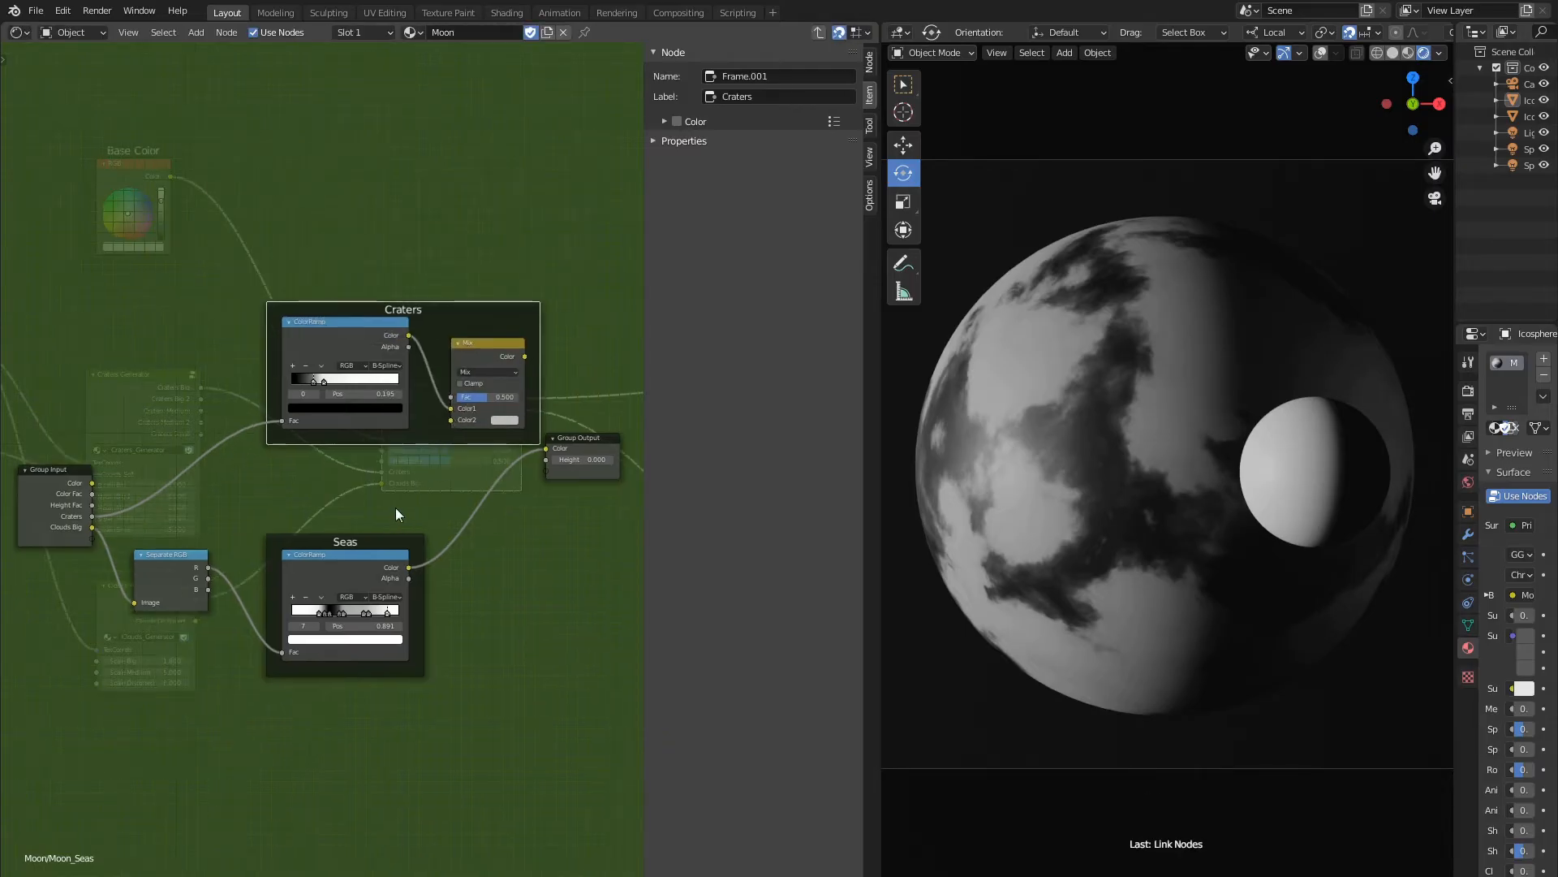
# Move the Group Output farther from the Craters frame and link the Mix node's Color to its Color input.
pyautogui.moveTo(499, 400); pyautogui.dragTo(250, 401, button='middle')
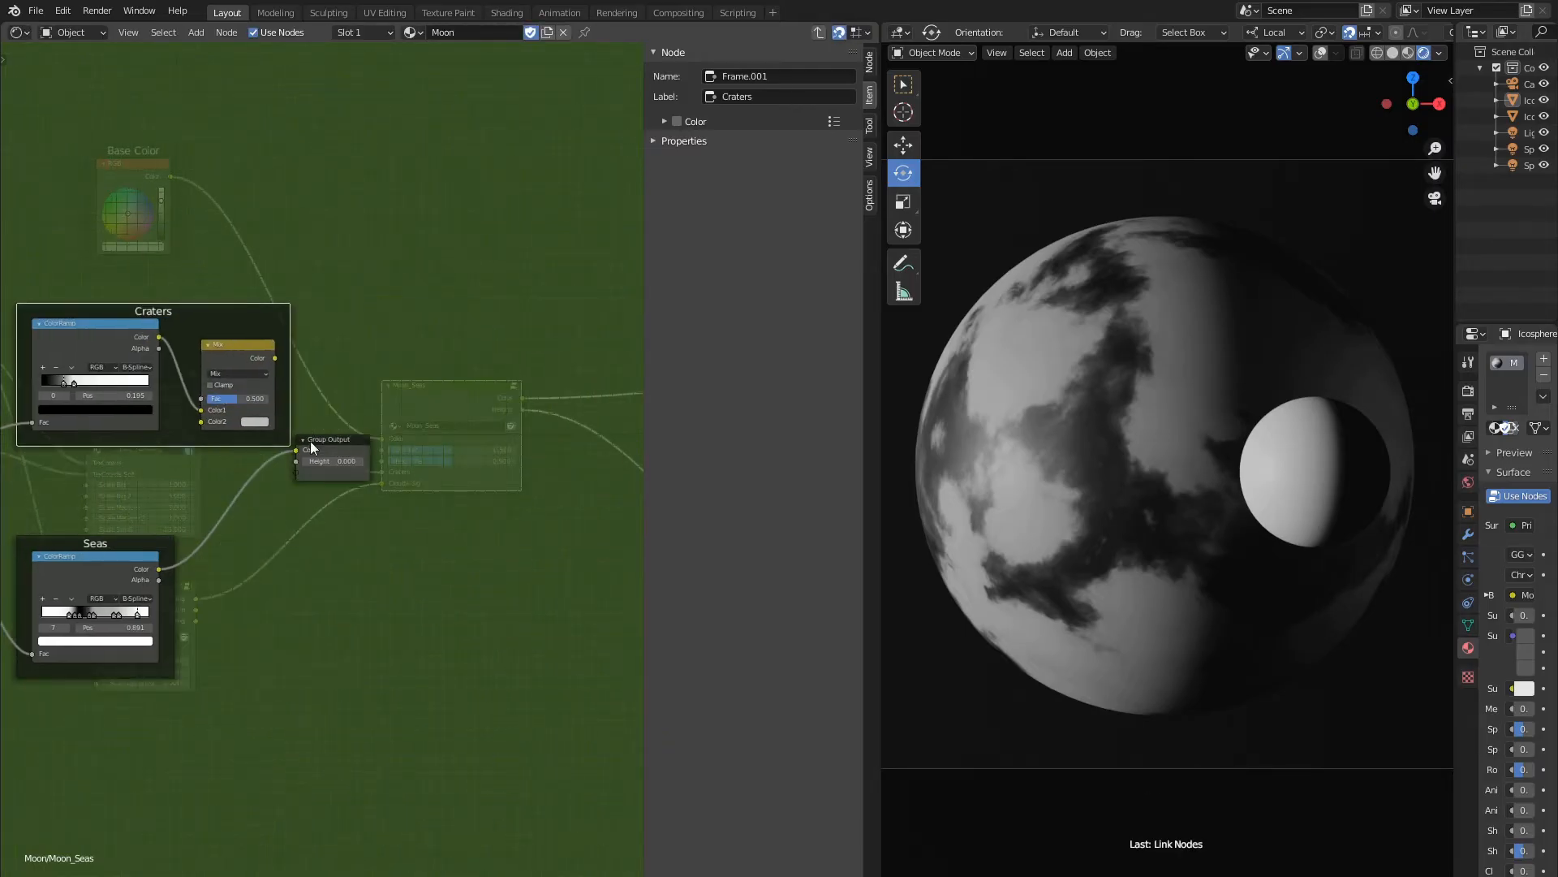
pyautogui.click(310, 441)
pyautogui.press('g')
pyautogui.click(470, 431)
pyautogui.scroll(3, 329, 371)
pyautogui.moveTo(262, 330); pyautogui.dragTo(503, 440)
# Link the Seas ColorRamp's Color to the Mix node's Color2 and configure the node as a clamped Darken with Fac 1.
pyautogui.moveTo(120, 599); pyautogui.dragTo(284, 601, button='middle')
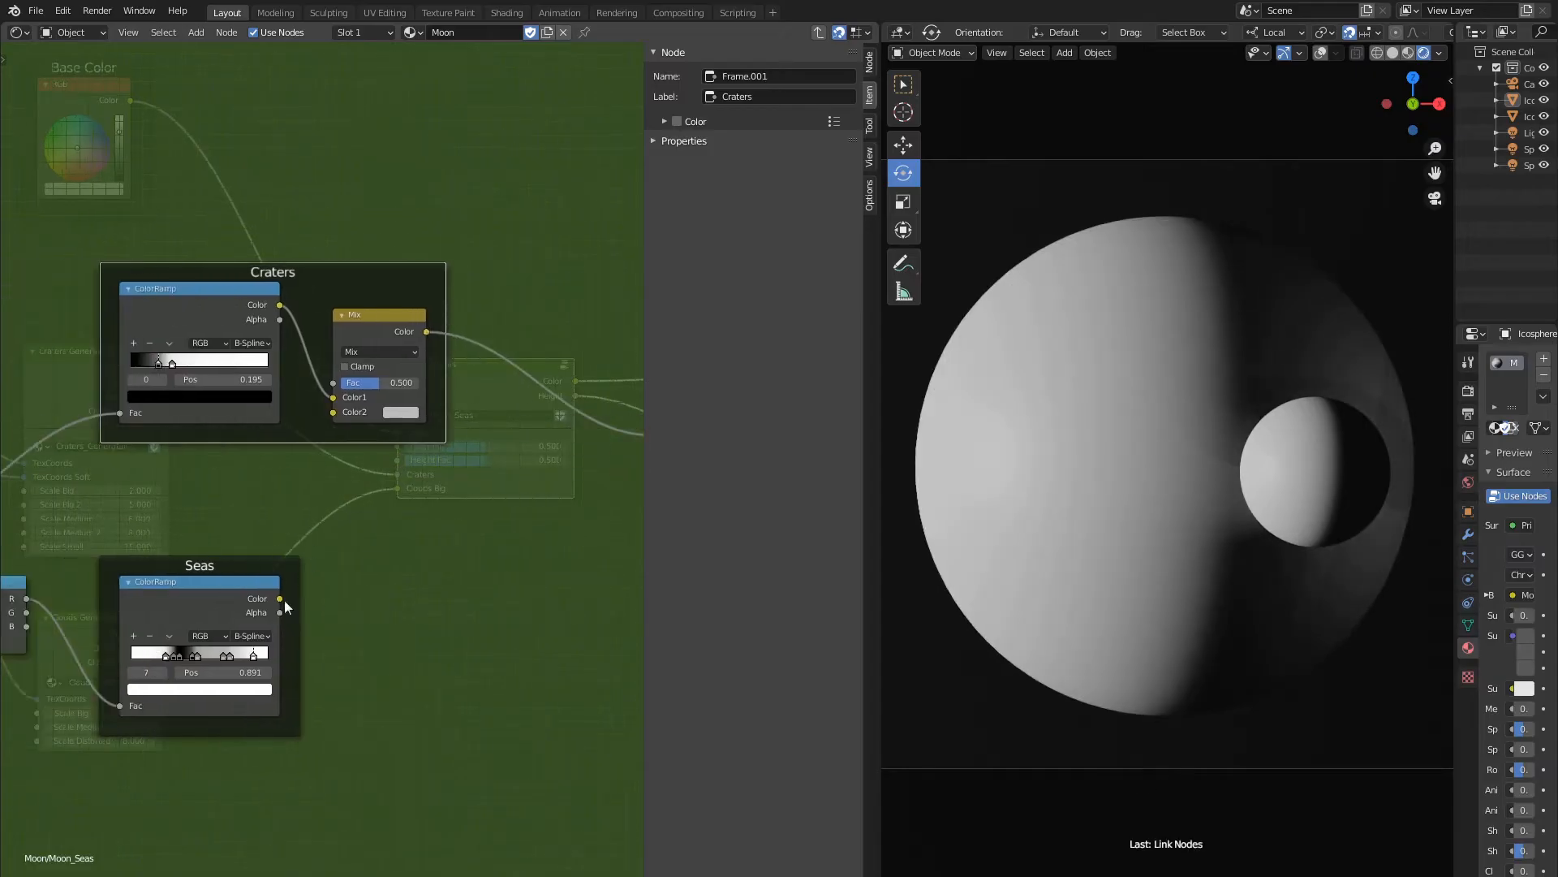
pyautogui.moveTo(280, 599); pyautogui.dragTo(333, 411)
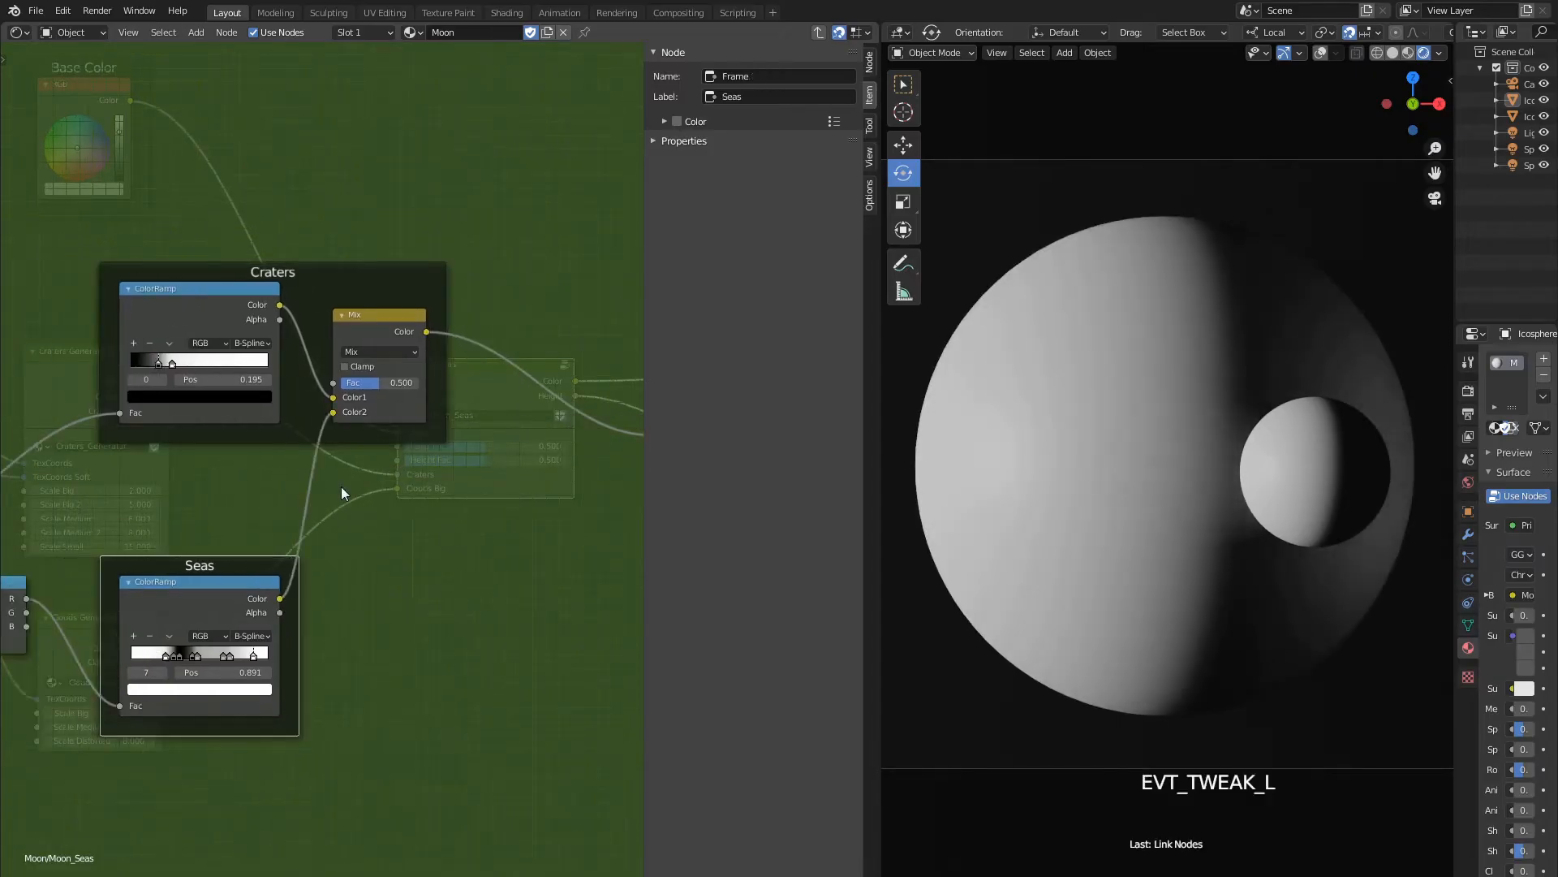
pyautogui.click(397, 352)
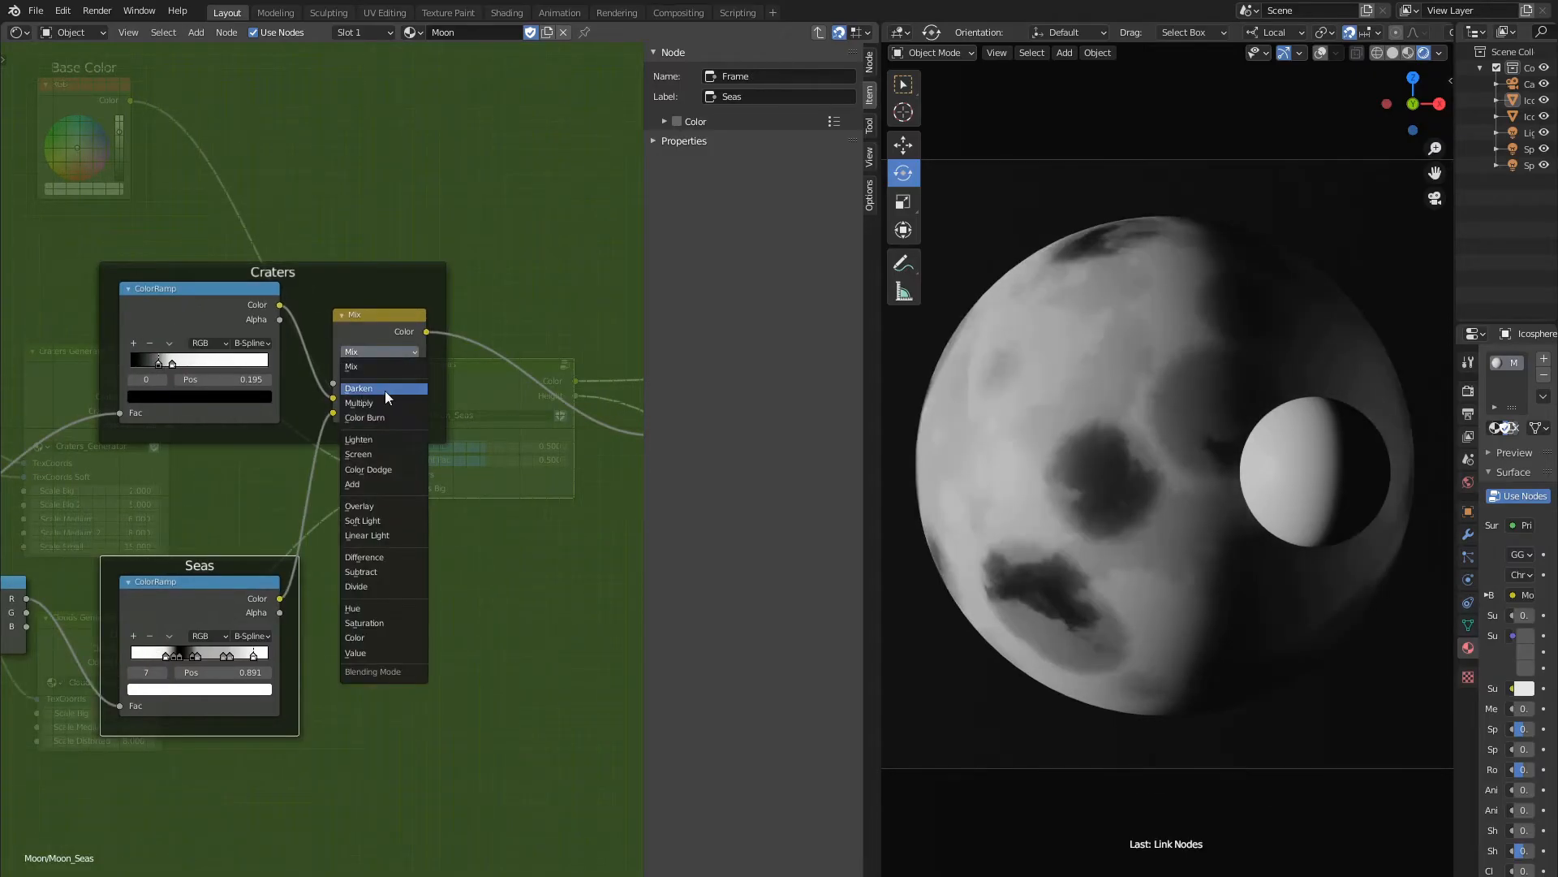
pyautogui.click(384, 392)
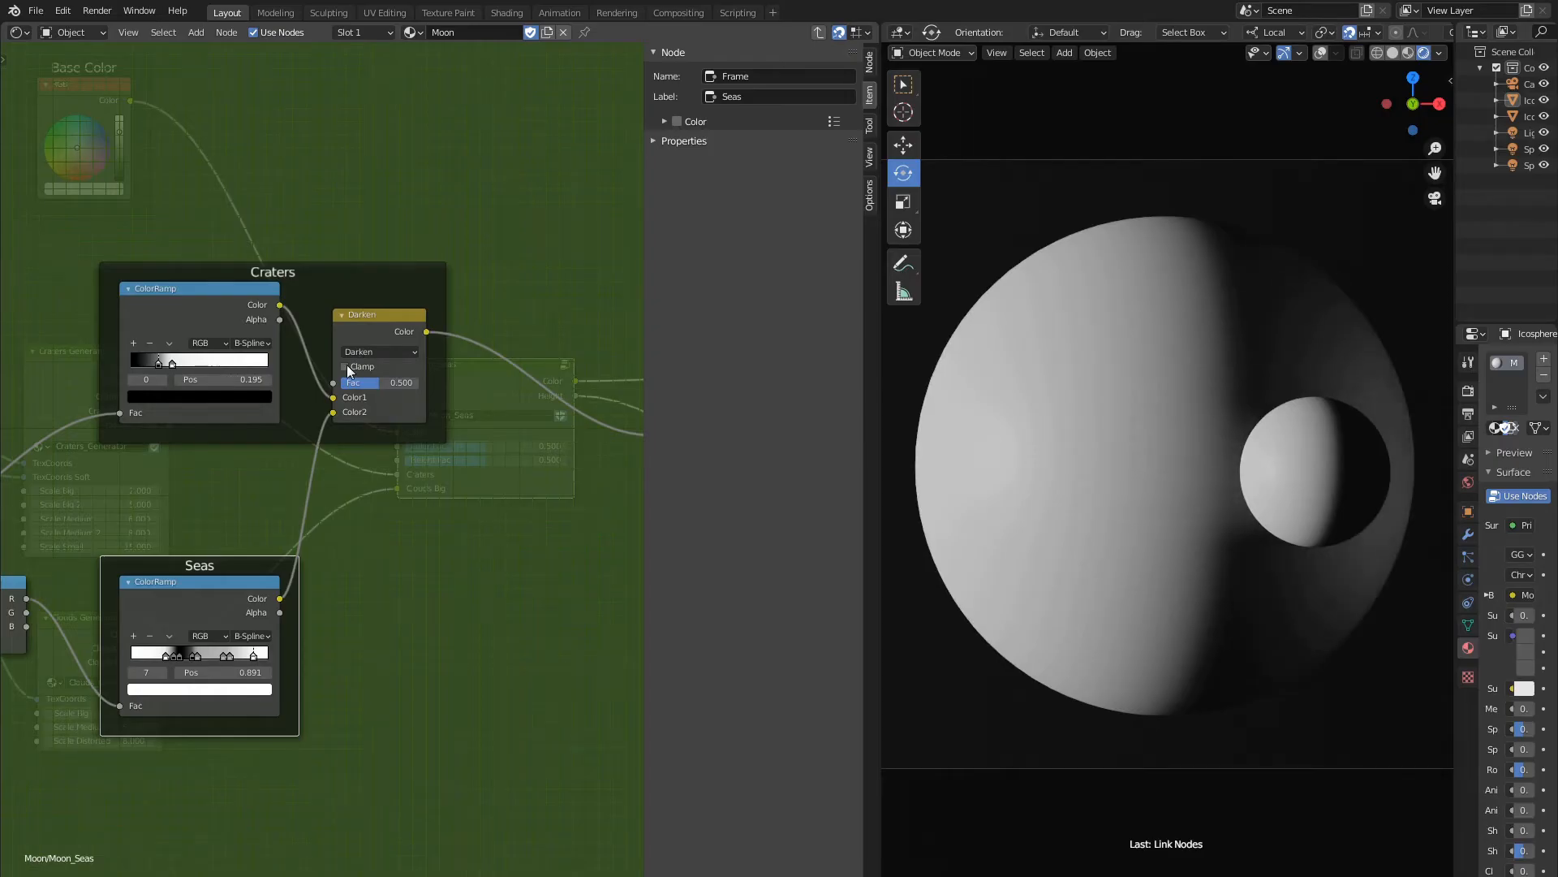
pyautogui.click(346, 367)
pyautogui.click(386, 382)
pyautogui.write('1')
pyautogui.press('Return')
# Set the Craters ColorRamp's first stop to position 0.086 and hex color 3A3A3A.
pyautogui.moveTo(255, 442); pyautogui.dragTo(393, 474, button='middle')
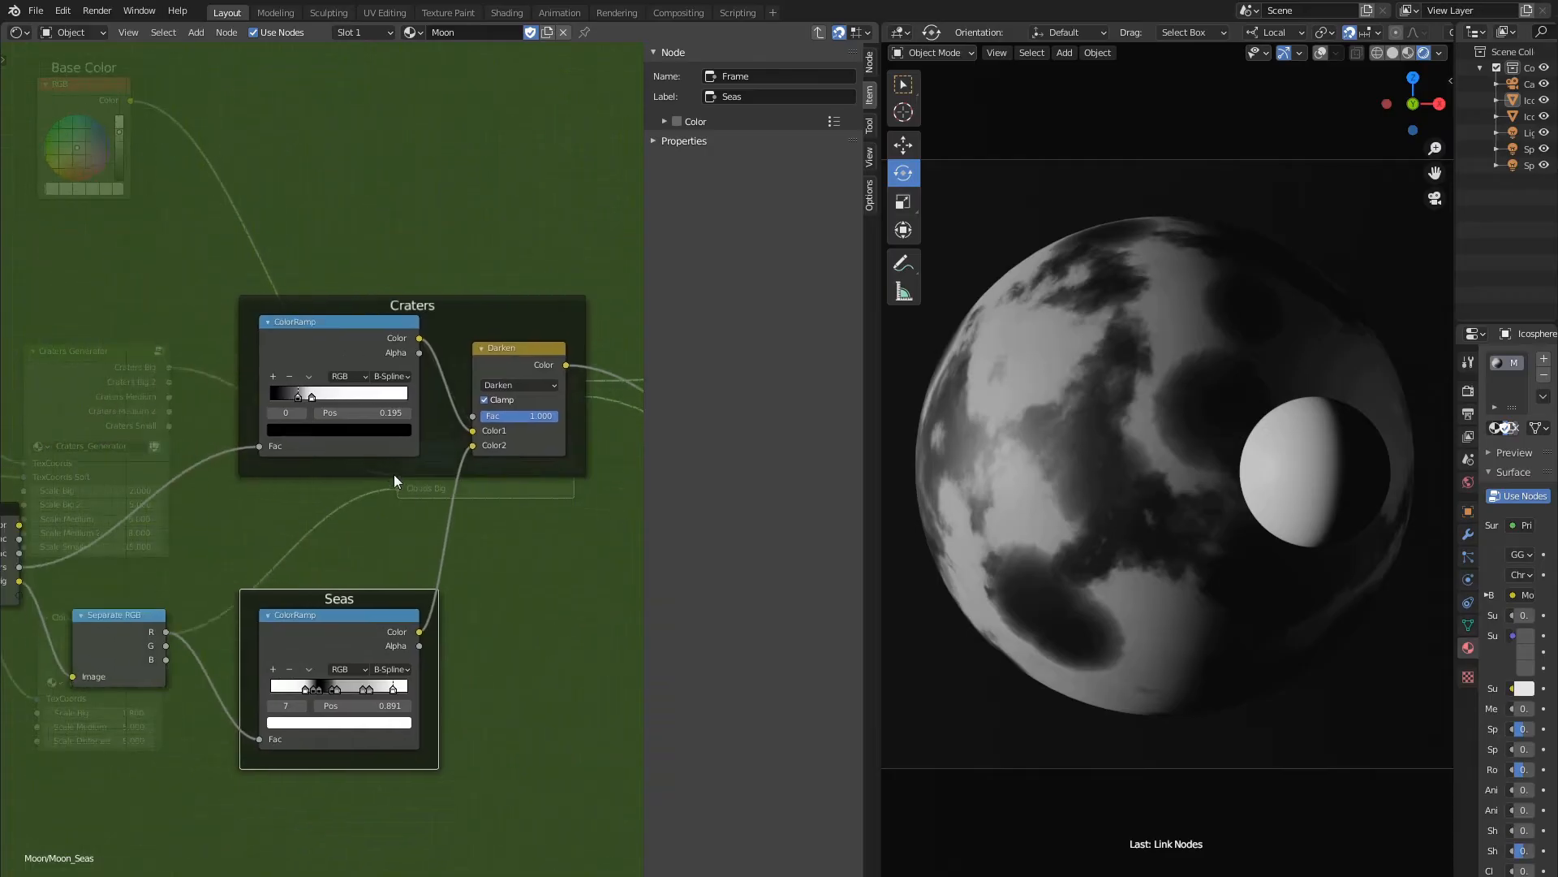
pyautogui.scroll(-1, 393, 474)
pyautogui.scroll(5, 358, 494)
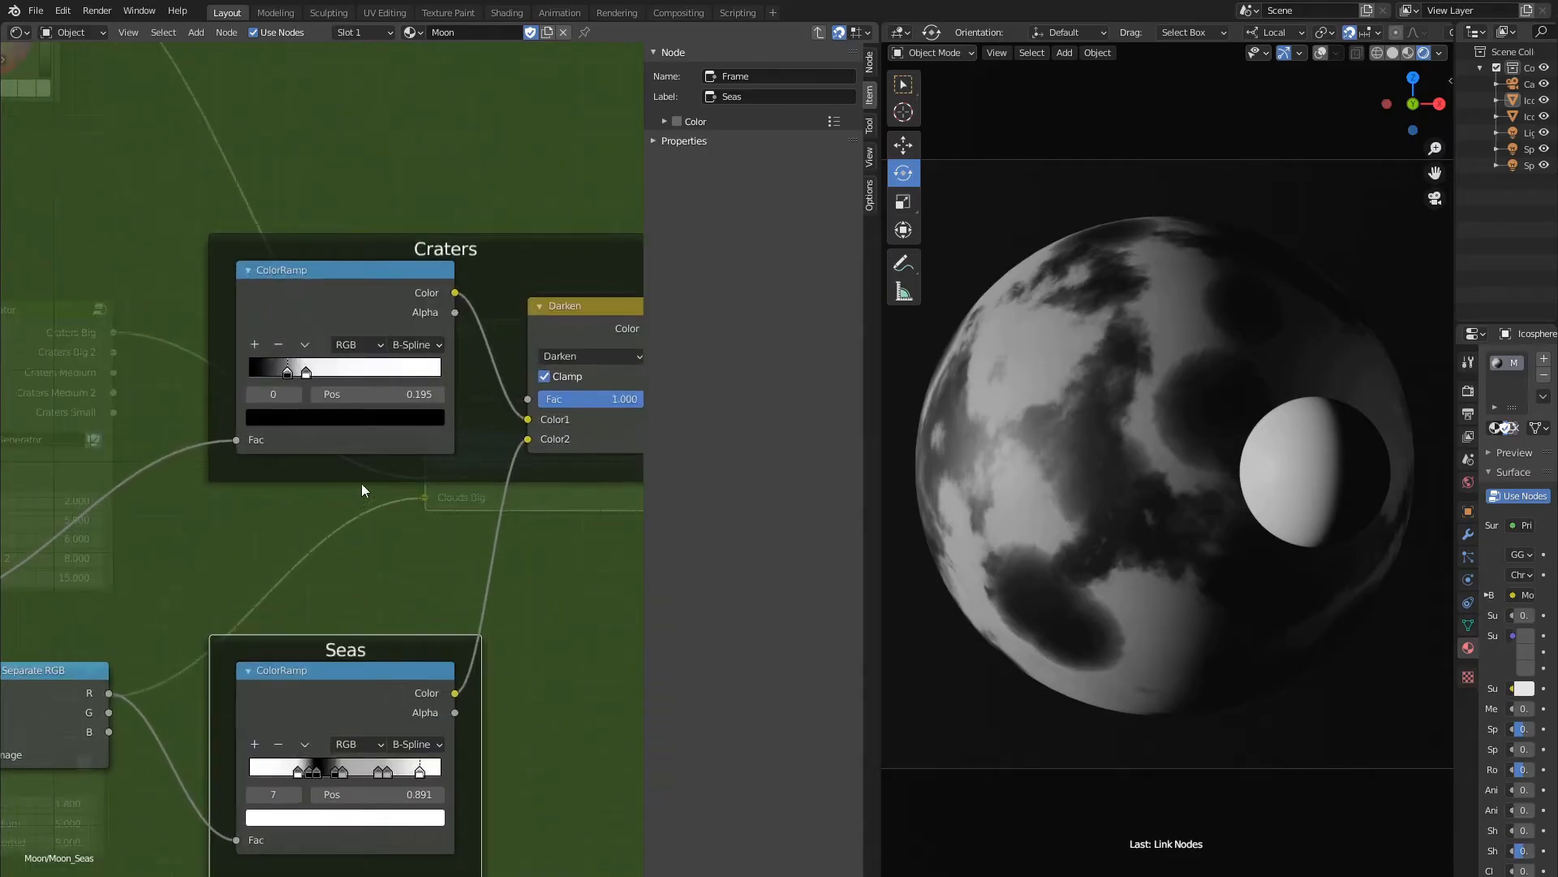
pyautogui.moveTo(369, 394); pyautogui.dragTo(348, 417)
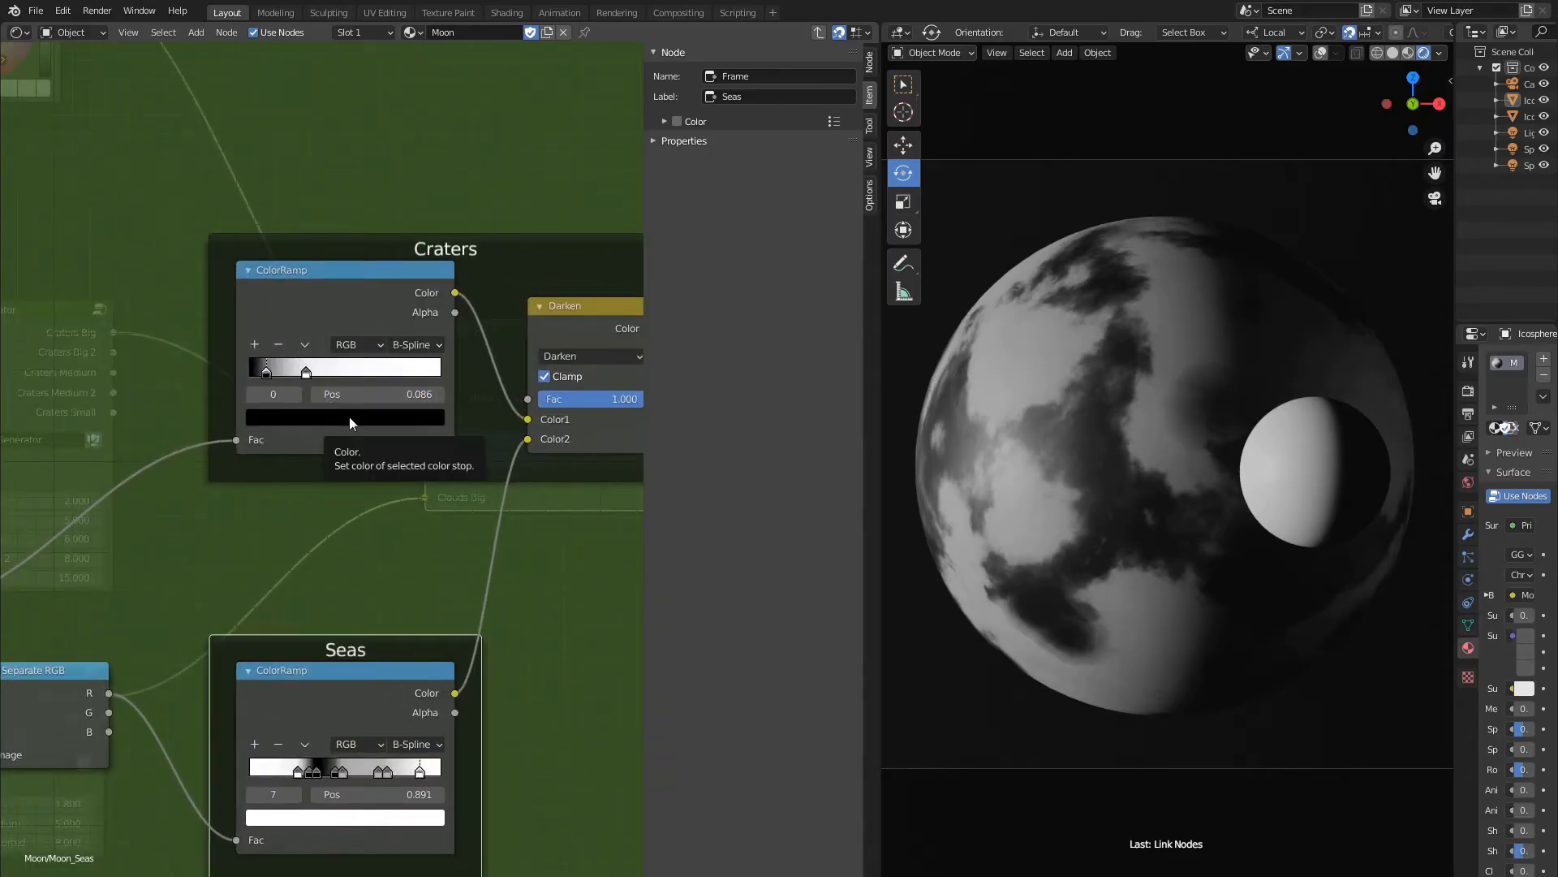
pyautogui.click(349, 416)
pyautogui.click(323, 335)
pyautogui.write('3a3a3a')
pyautogui.press('Return')
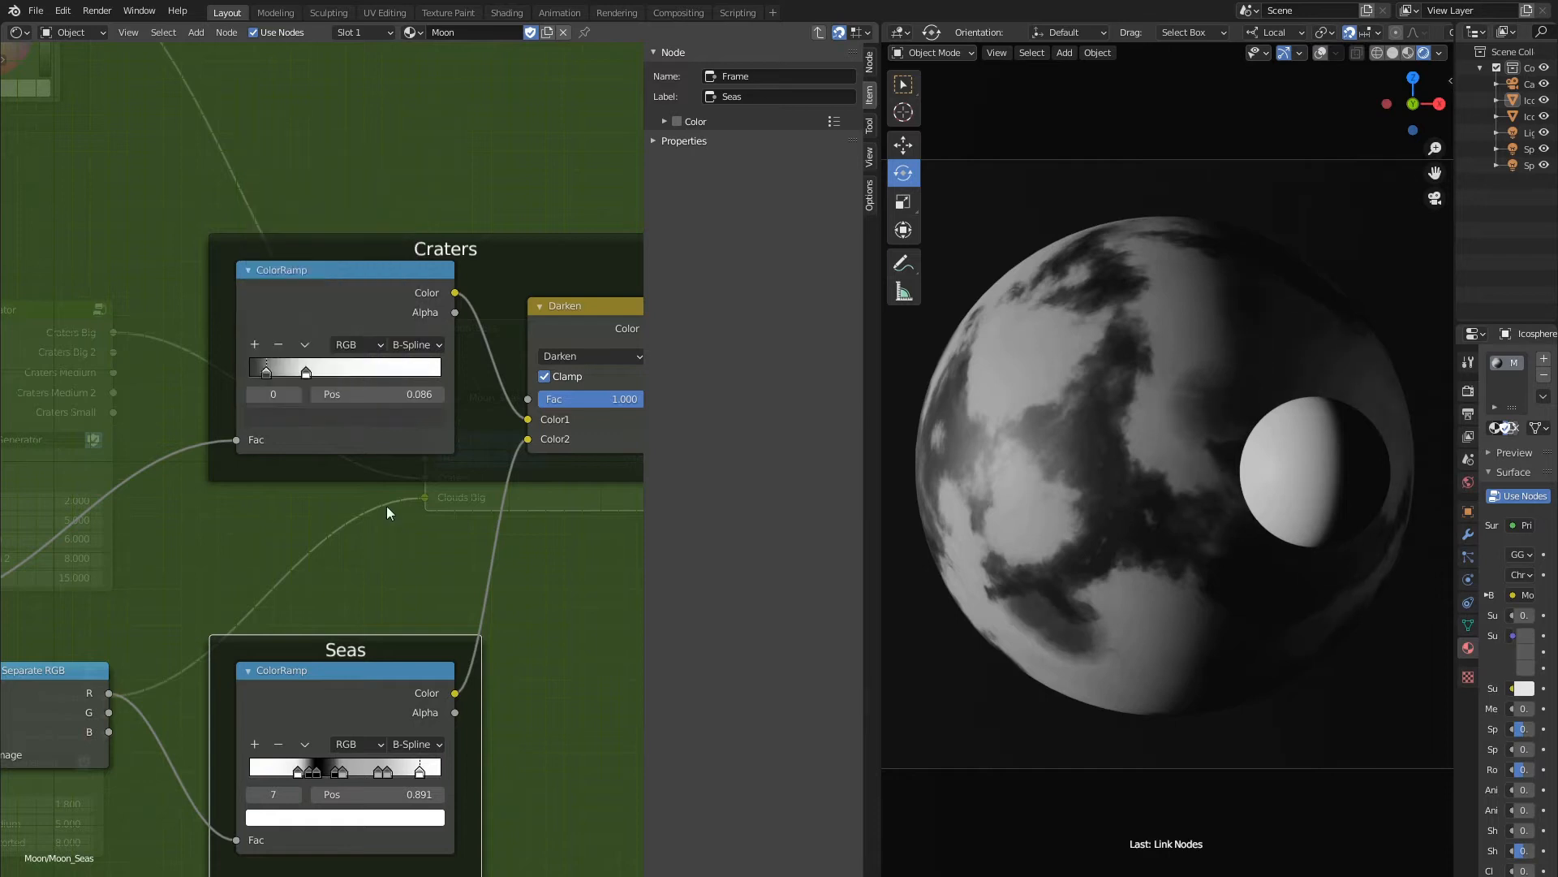
# Set the Craters ColorRamp's second stop to position 0.107 and check its color.
pyautogui.click(306, 372)
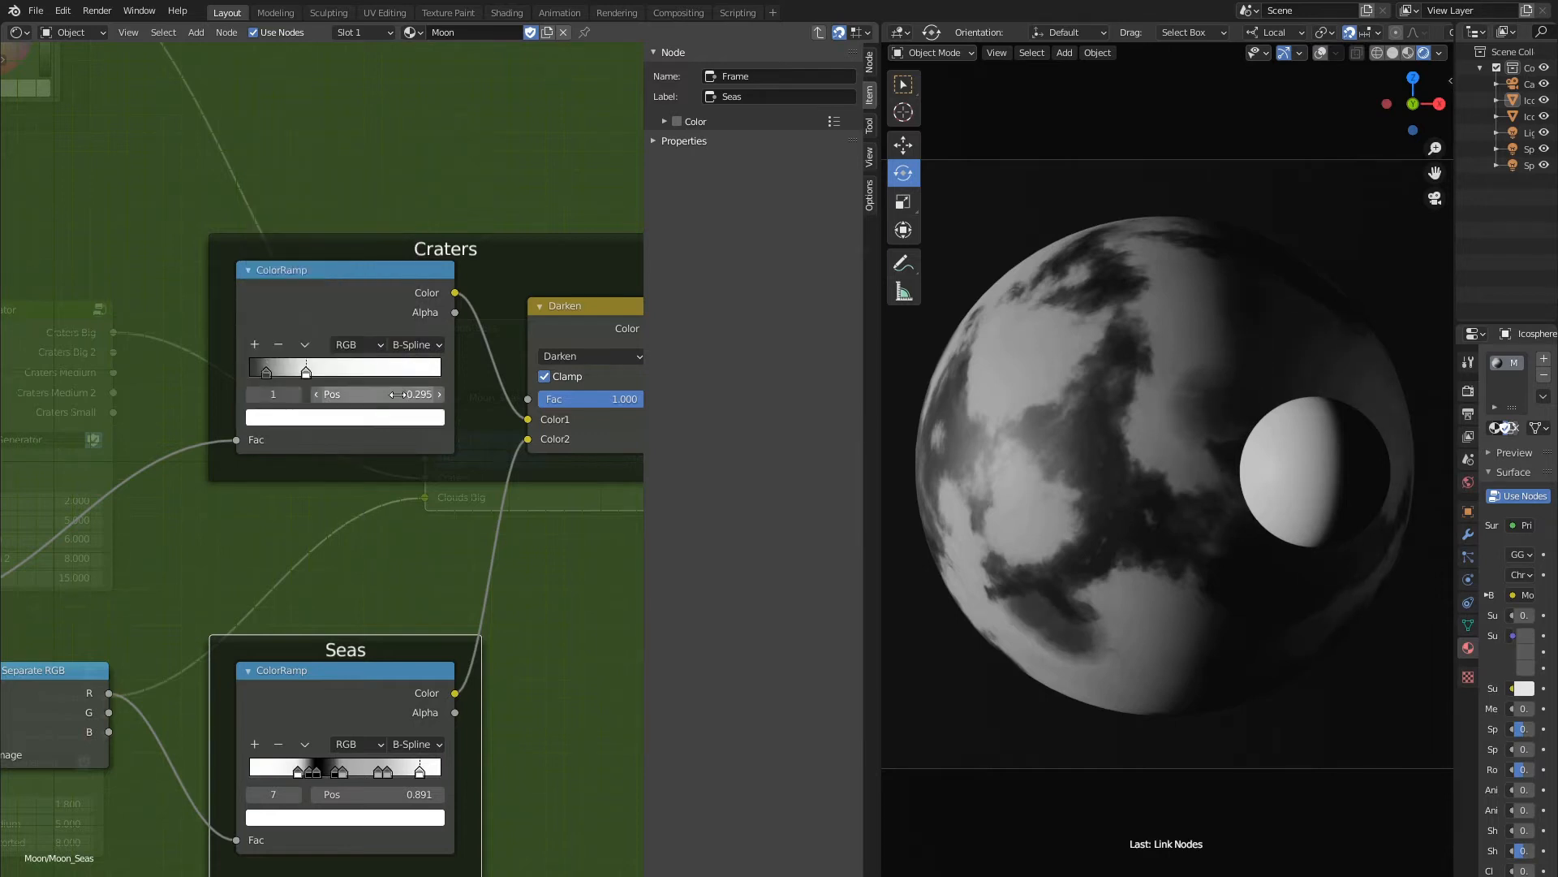
pyautogui.click(397, 395)
pyautogui.write('0.107')
pyautogui.press('Return')
pyautogui.click(368, 418)
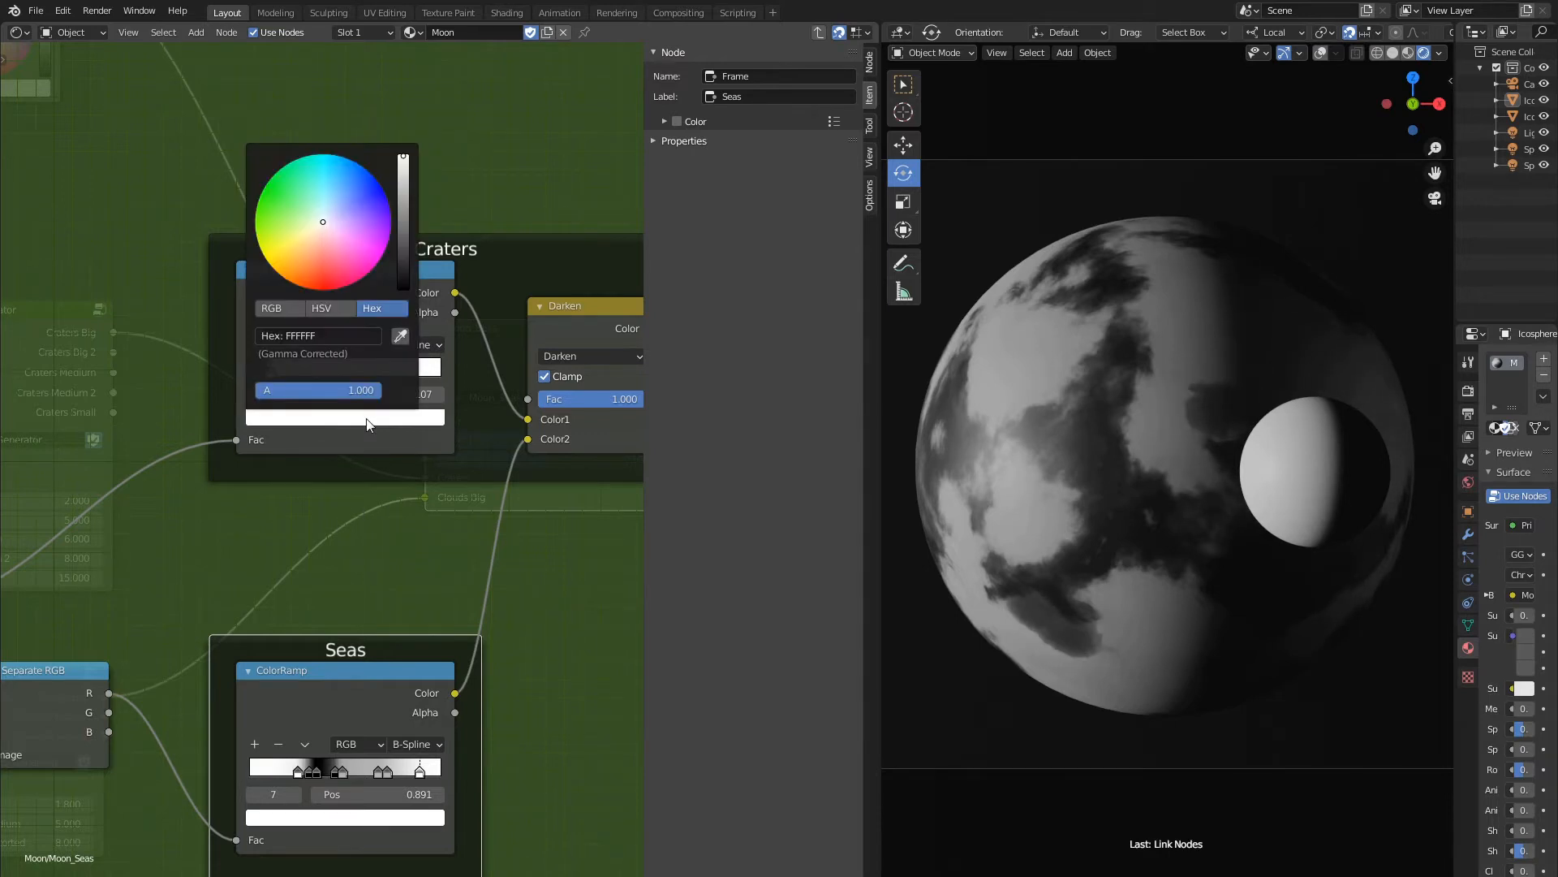
# Swap the Darken node's inputs so Seas feeds Color1 and Craters feeds Color2.
pyautogui.scroll(-3, 322, 510)
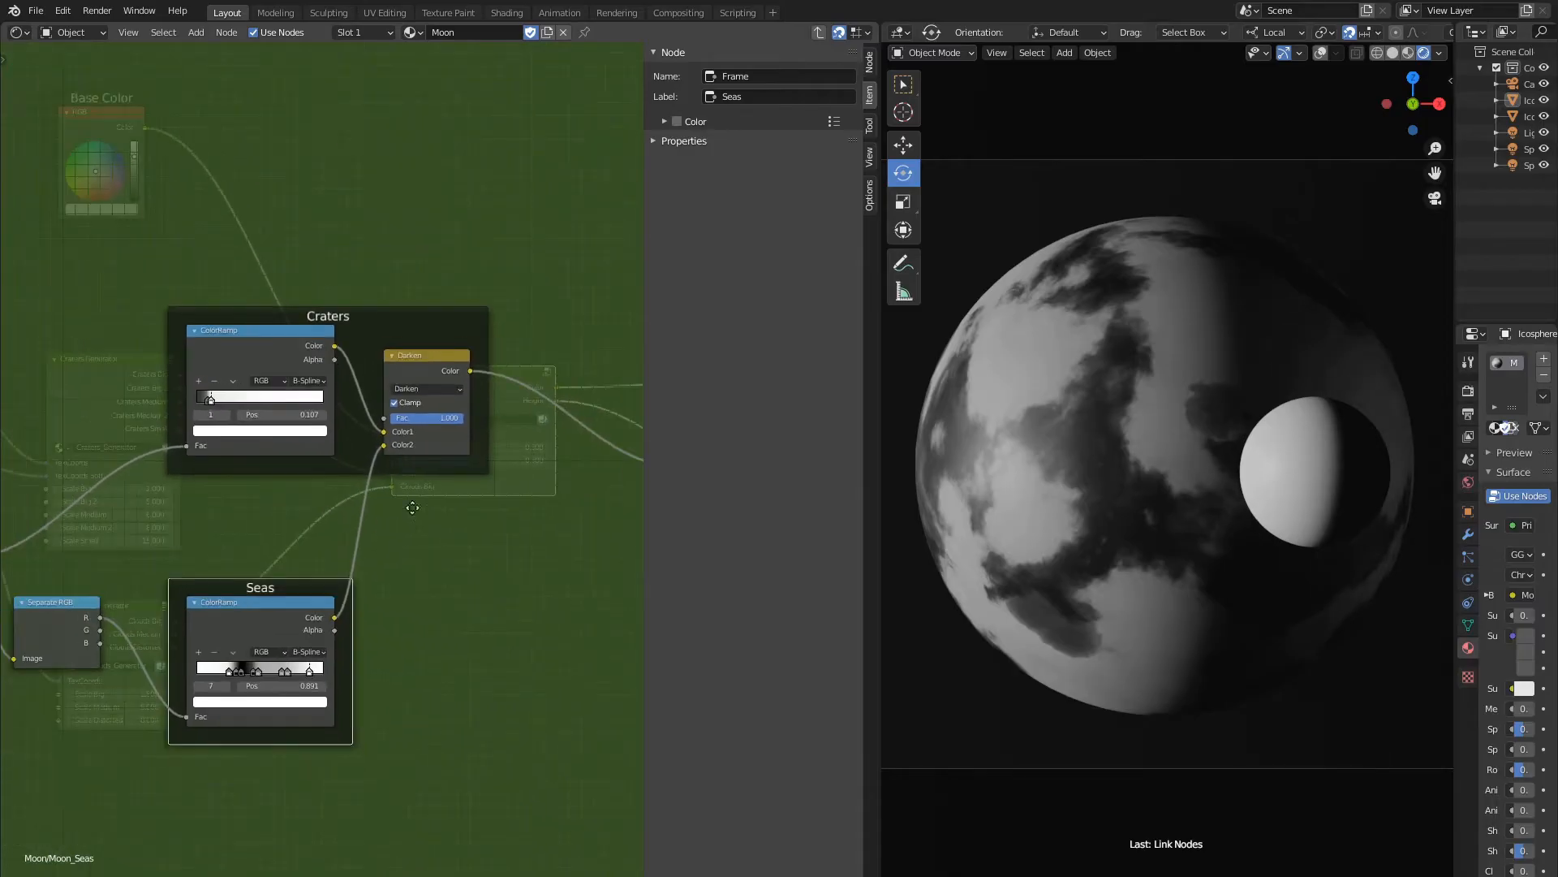
pyautogui.scroll(2, 413, 508)
pyautogui.click(330, 487)
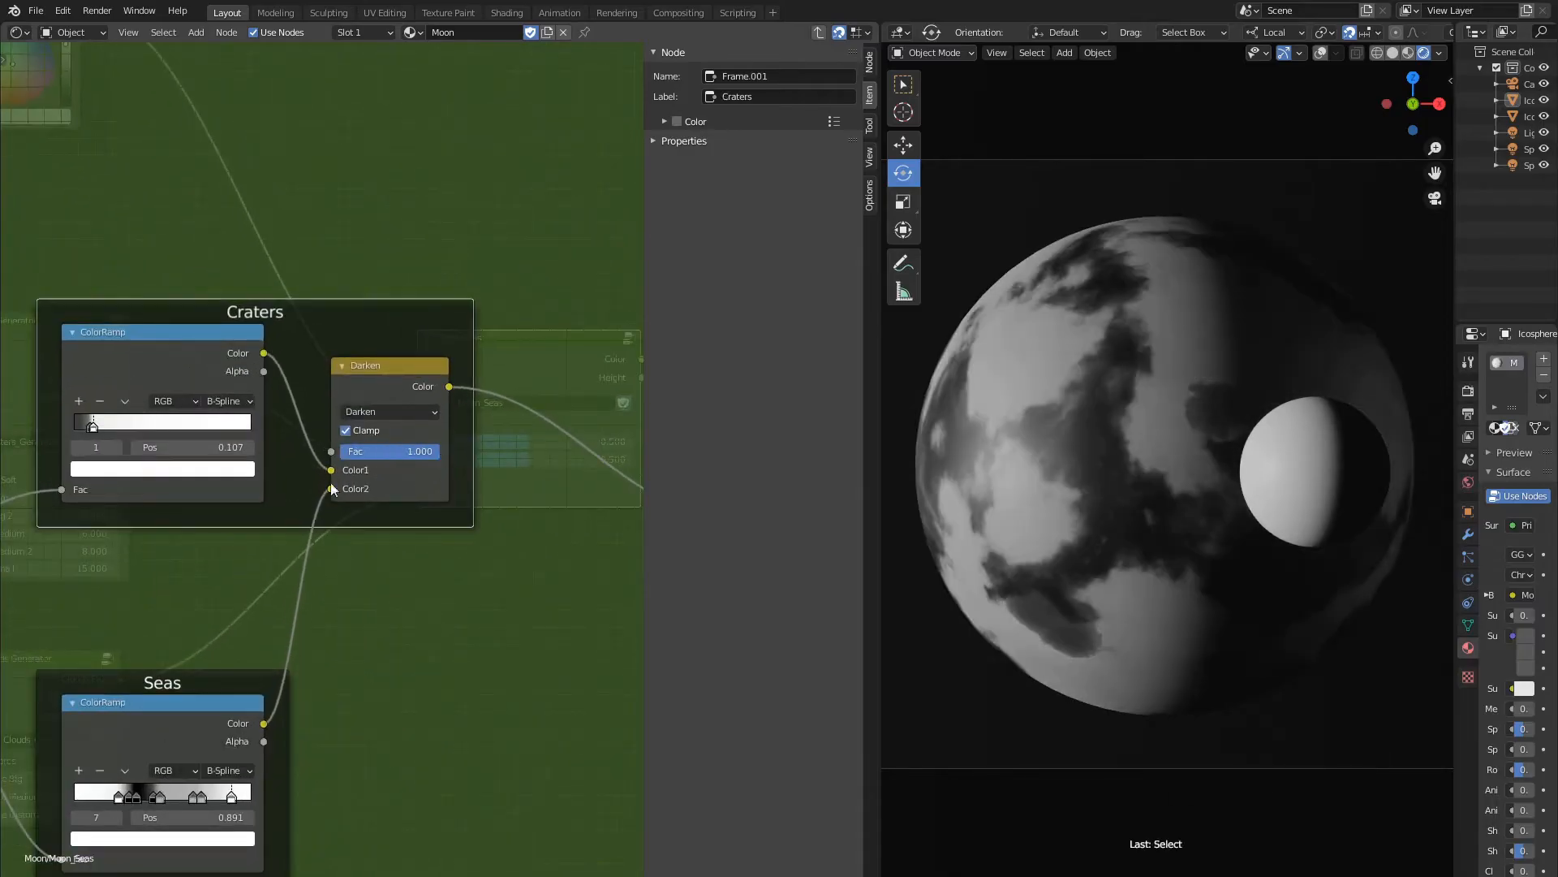
pyautogui.moveTo(330, 488); pyautogui.dragTo(431, 461)
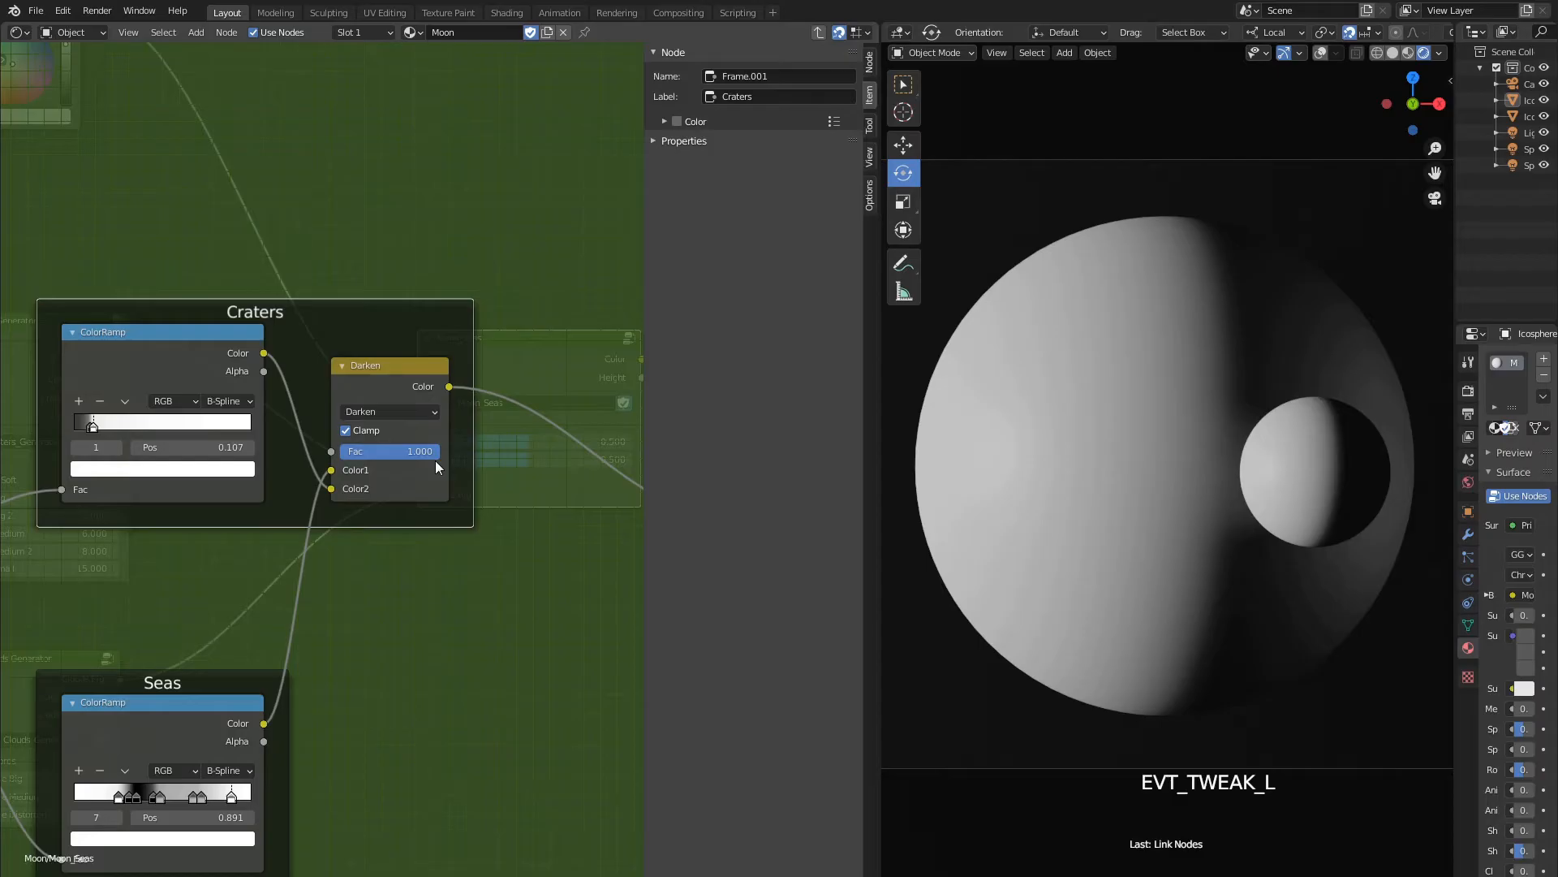
pyautogui.moveTo(476, 556); pyautogui.dragTo(367, 544, button='middle')
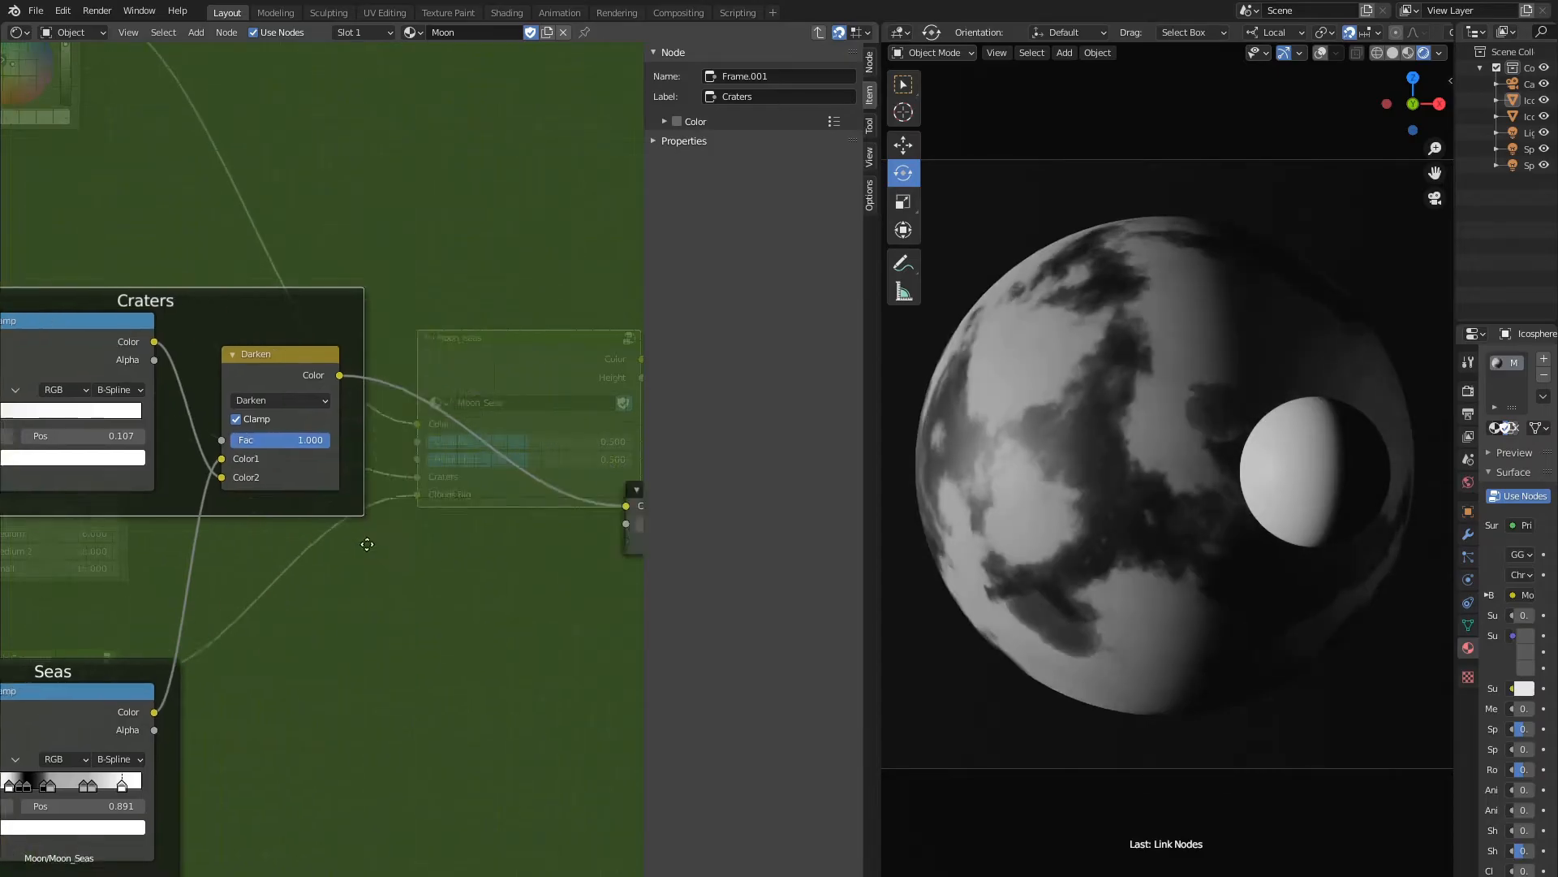
# Duplicate the Group Input node and place the copy above the Craters frame.
pyautogui.scroll(-2, 339, 545)
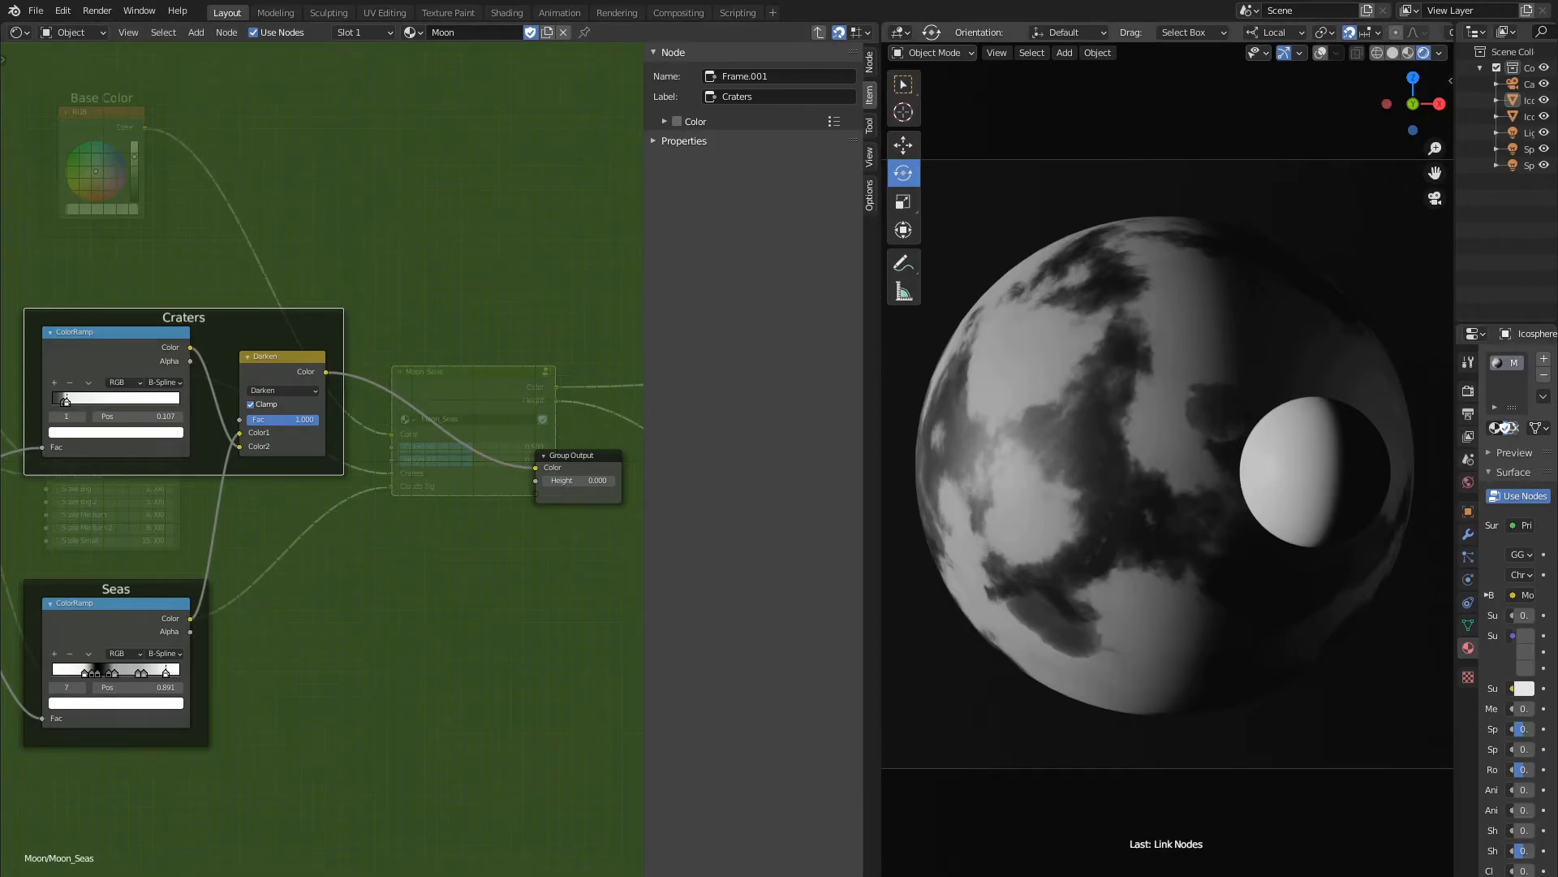
pyautogui.moveTo(501, 393); pyautogui.dragTo(336, 441, button='middle')
pyautogui.scroll(-1, 338, 443)
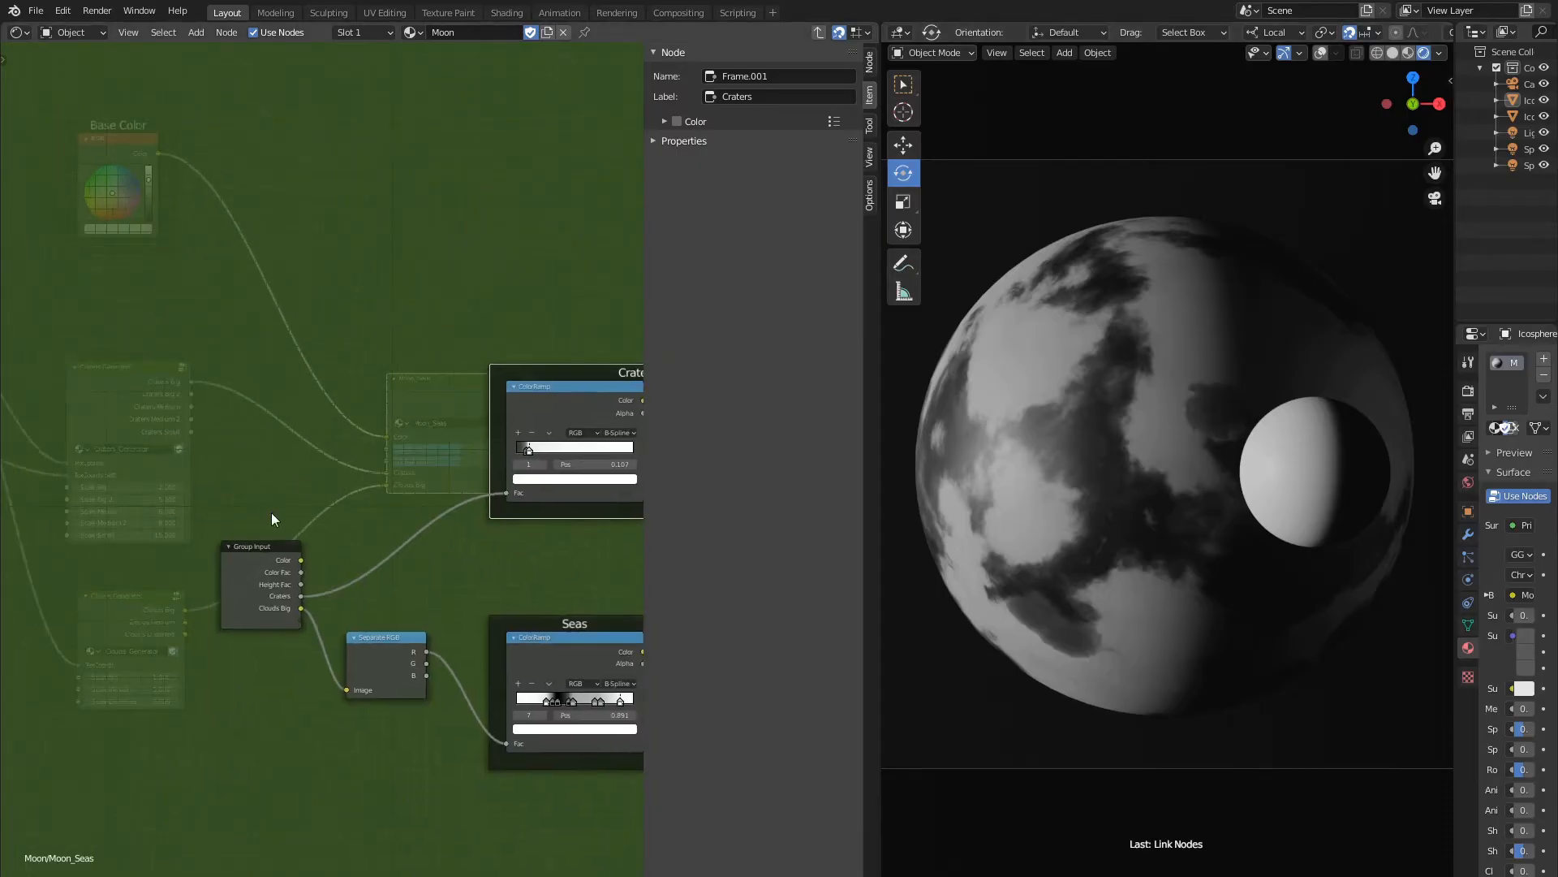
pyautogui.click(254, 546)
pyautogui.hotkey('shift', 'd')
pyautogui.click(481, 217)
pyautogui.moveTo(560, 254); pyautogui.dragTo(130, 395, button='middle')
pyautogui.scroll(-3, 177, 409)
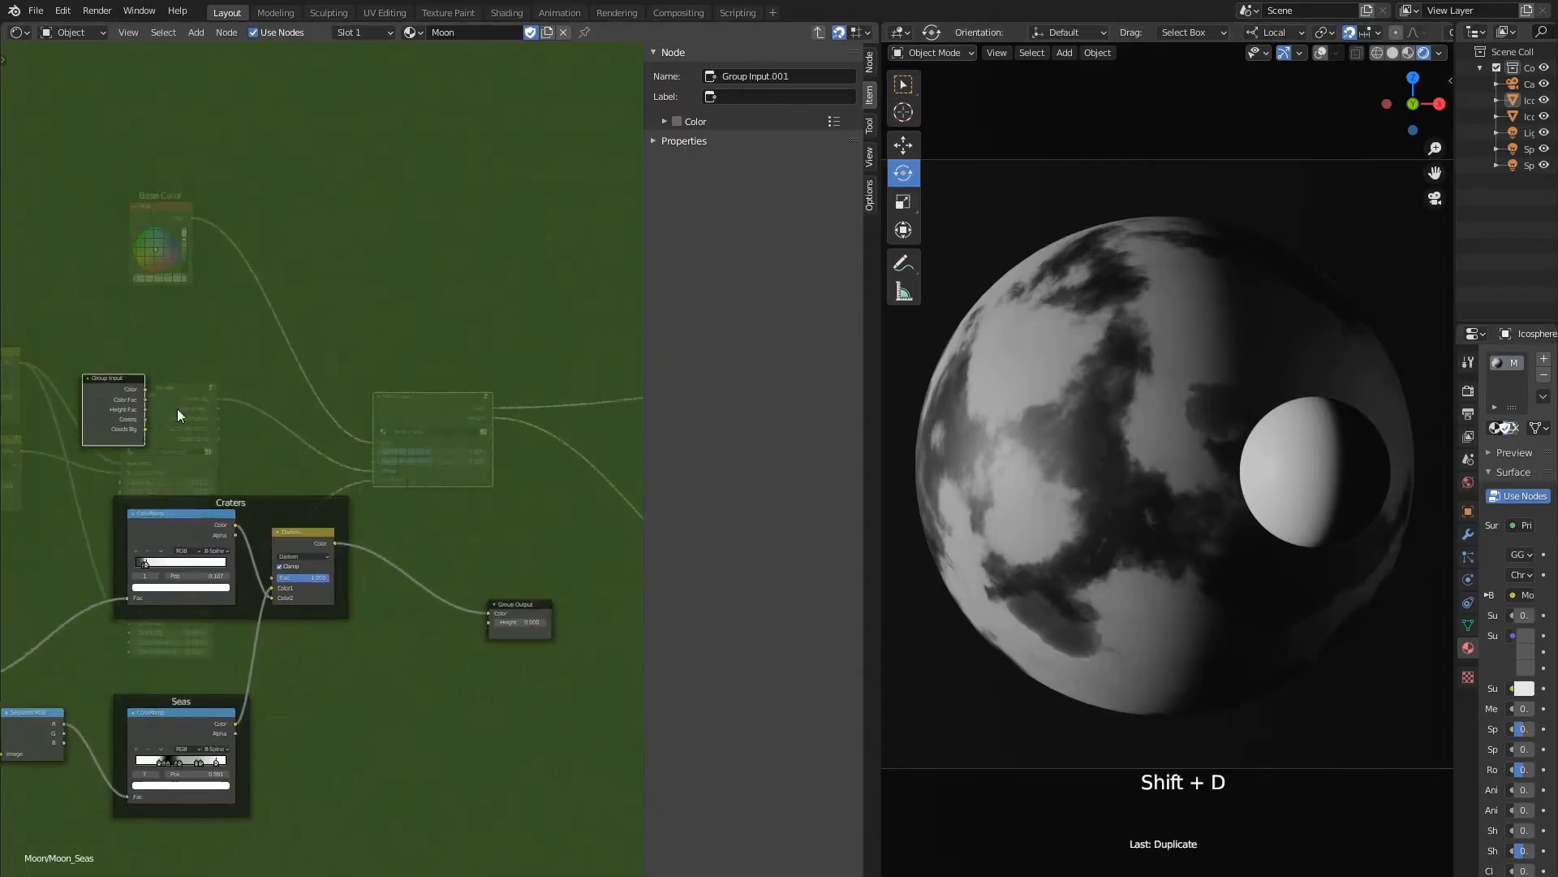
pyautogui.scroll(3, 154, 398)
pyautogui.press('g')
pyautogui.click(233, 387)
# Add another MixRGB node and link its Color1 to a new socket on the duplicated Group Input.
pyautogui.hotkey('shift', 'a')
pyautogui.moveTo(358, 269)
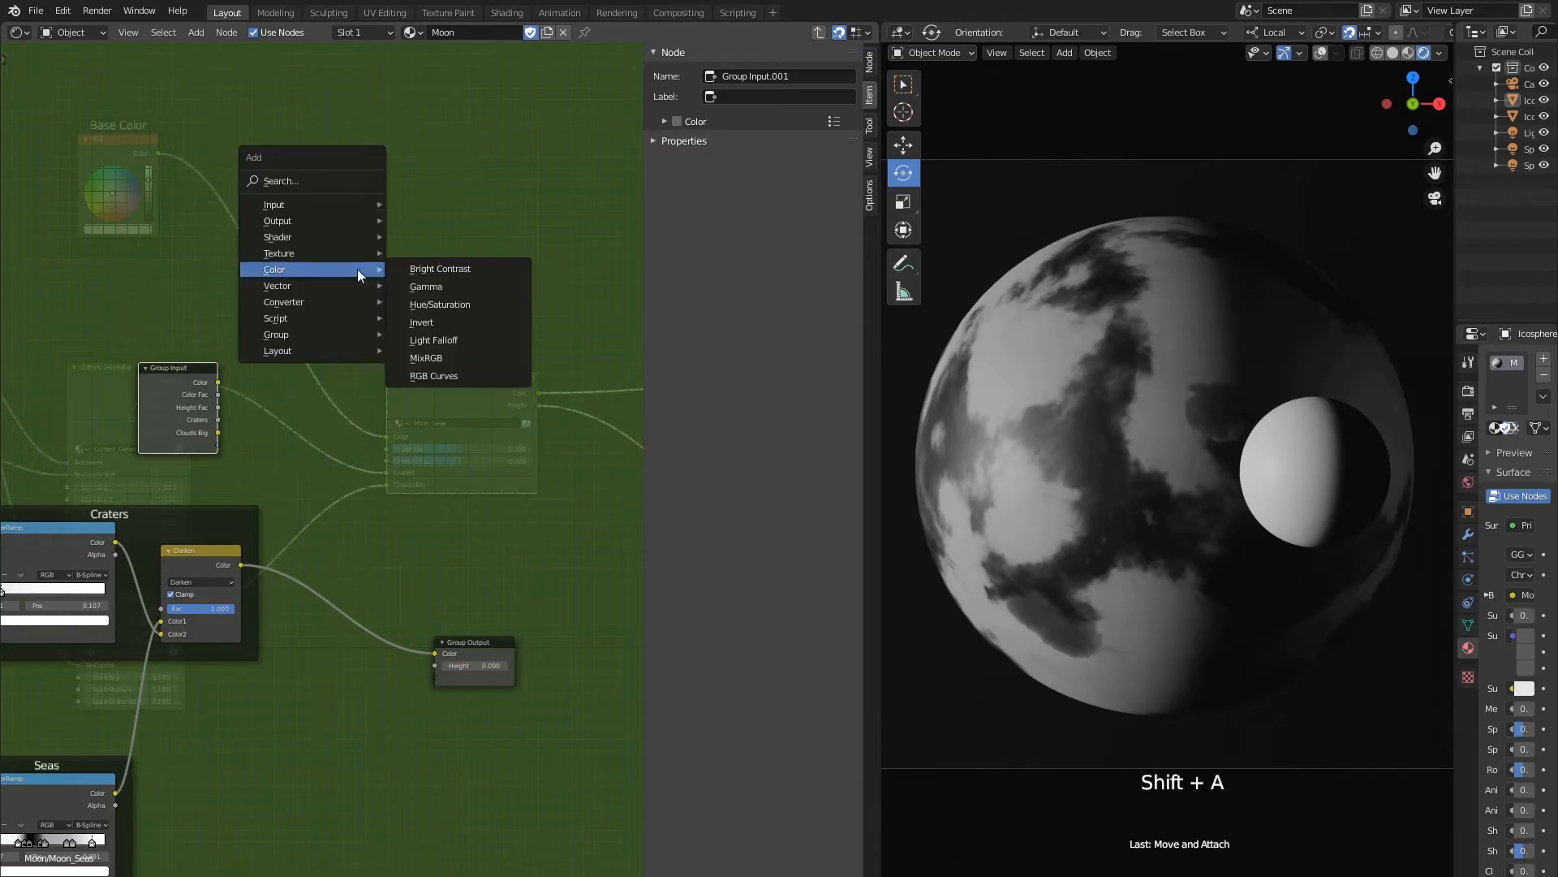
pyautogui.click(435, 354)
pyautogui.click(492, 287)
pyautogui.moveTo(492, 370); pyautogui.dragTo(219, 445)
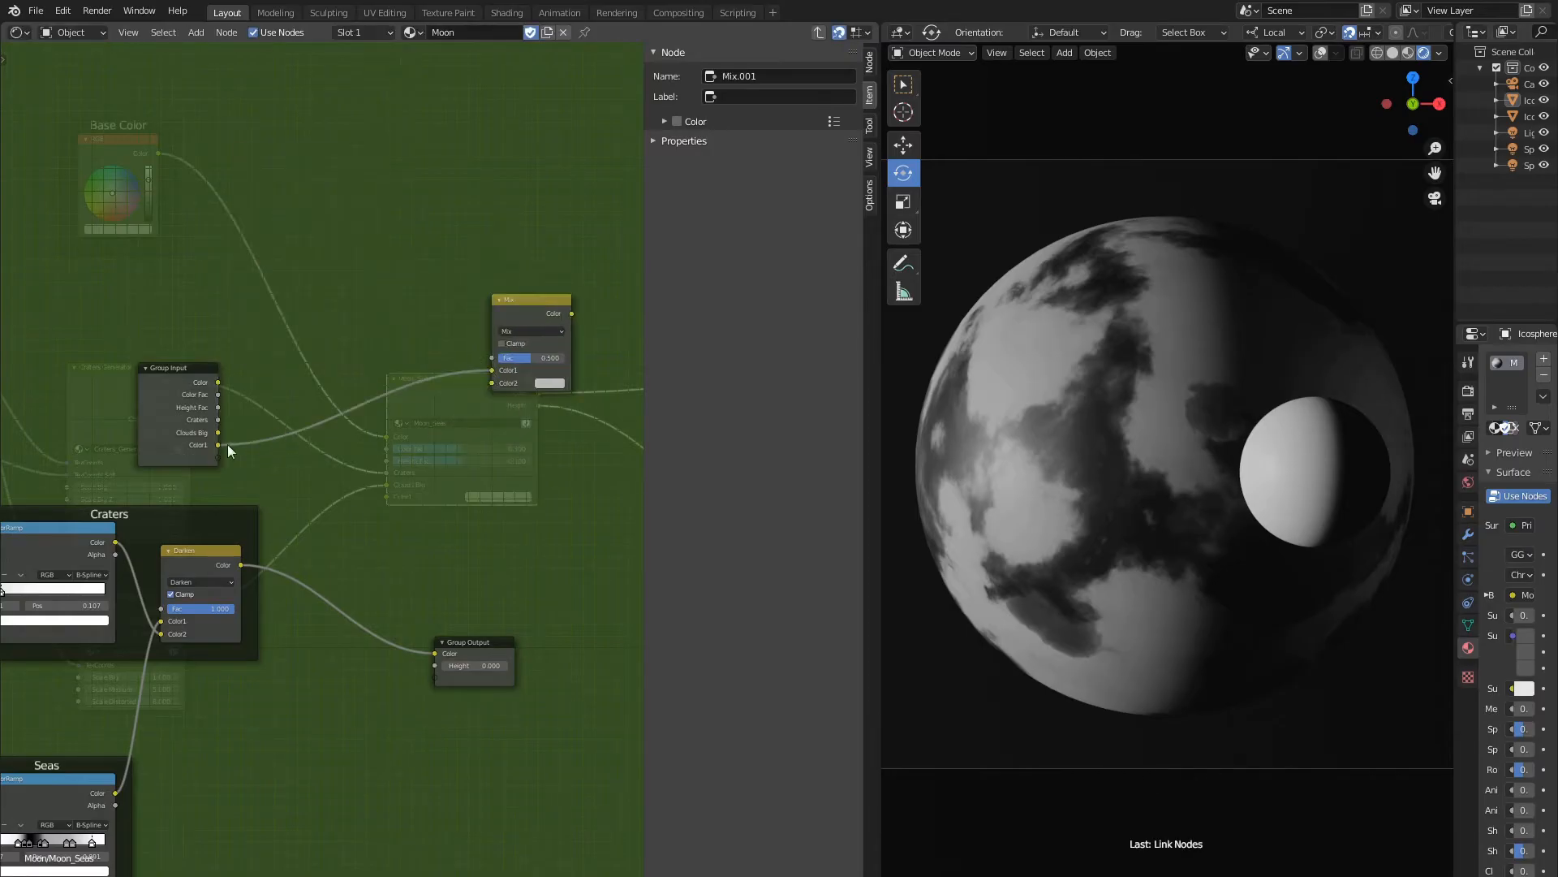
# Rename the new Color1 group input to Clouds Medium.
pyautogui.click(154, 411)
pyautogui.click(870, 62)
pyautogui.doubleClick(692, 161)
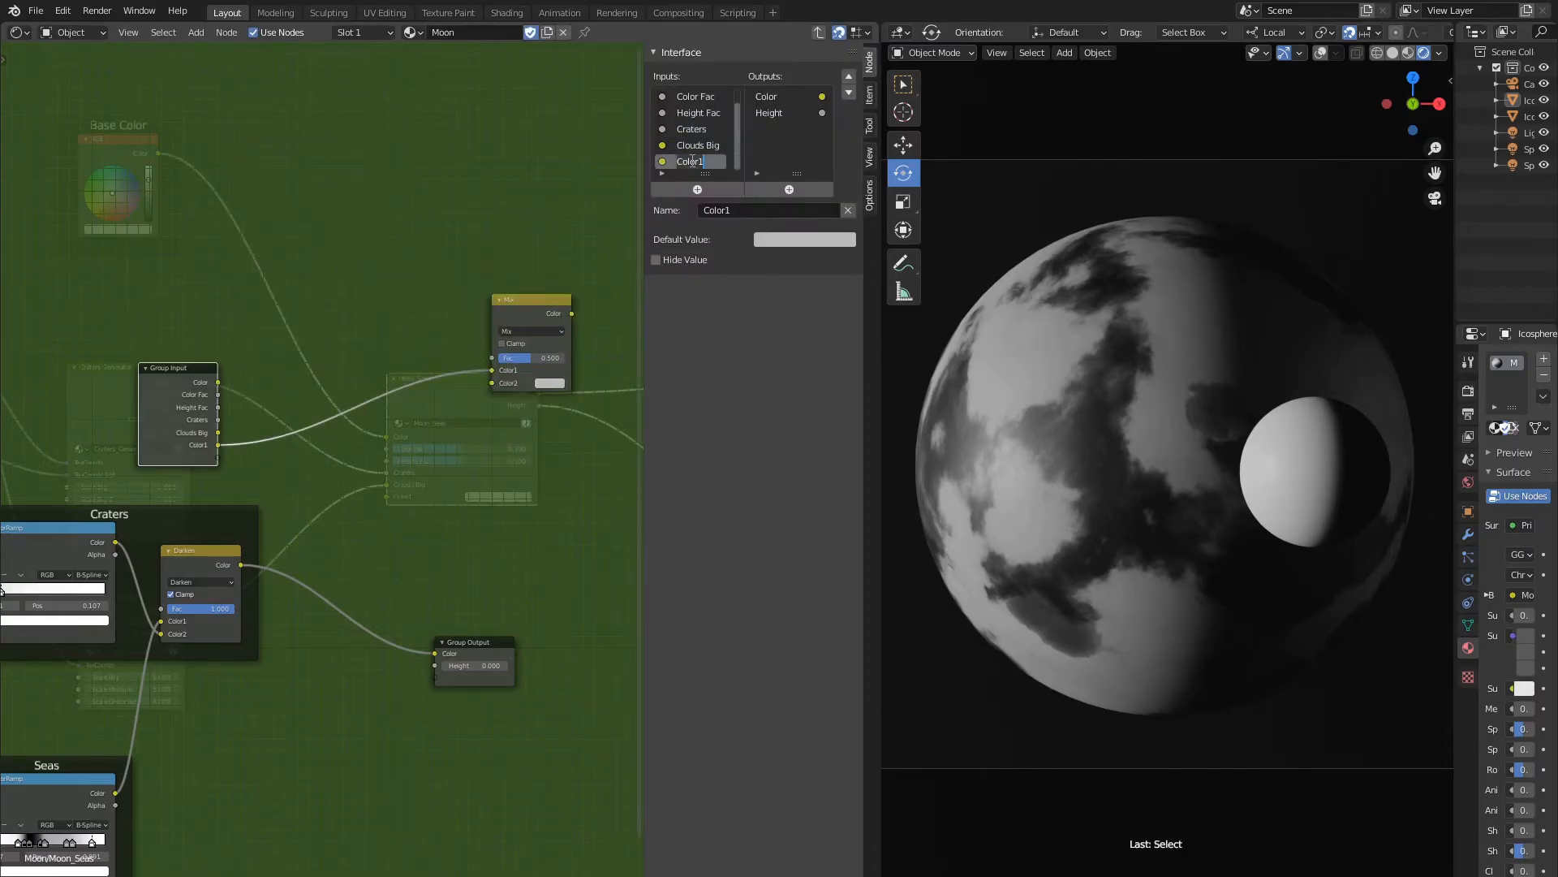
pyautogui.write('Clouds Medium')
pyautogui.press('Return')
# Outside the group, link the Clouds Generator's Clouds Medium output to Moon_Seas' Clouds Medium input and reopen the group.
pyautogui.press('Tab')
pyautogui.scroll(-2, 227, 378)
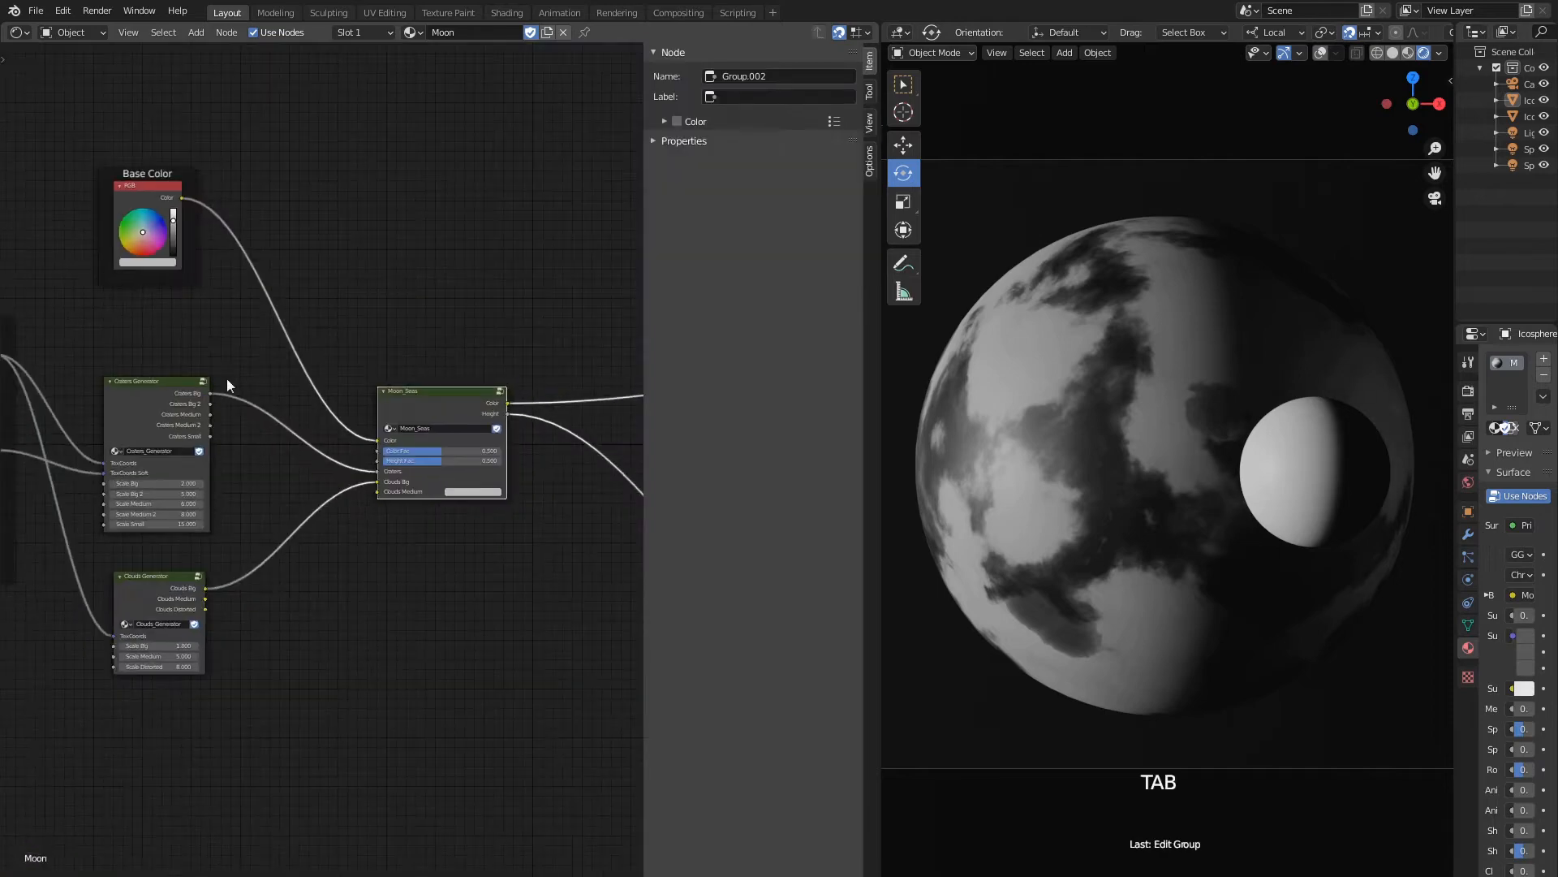
pyautogui.scroll(4, 227, 379)
pyautogui.moveTo(161, 649); pyautogui.dragTo(403, 503)
pyautogui.click(483, 366)
pyautogui.press('Tab')
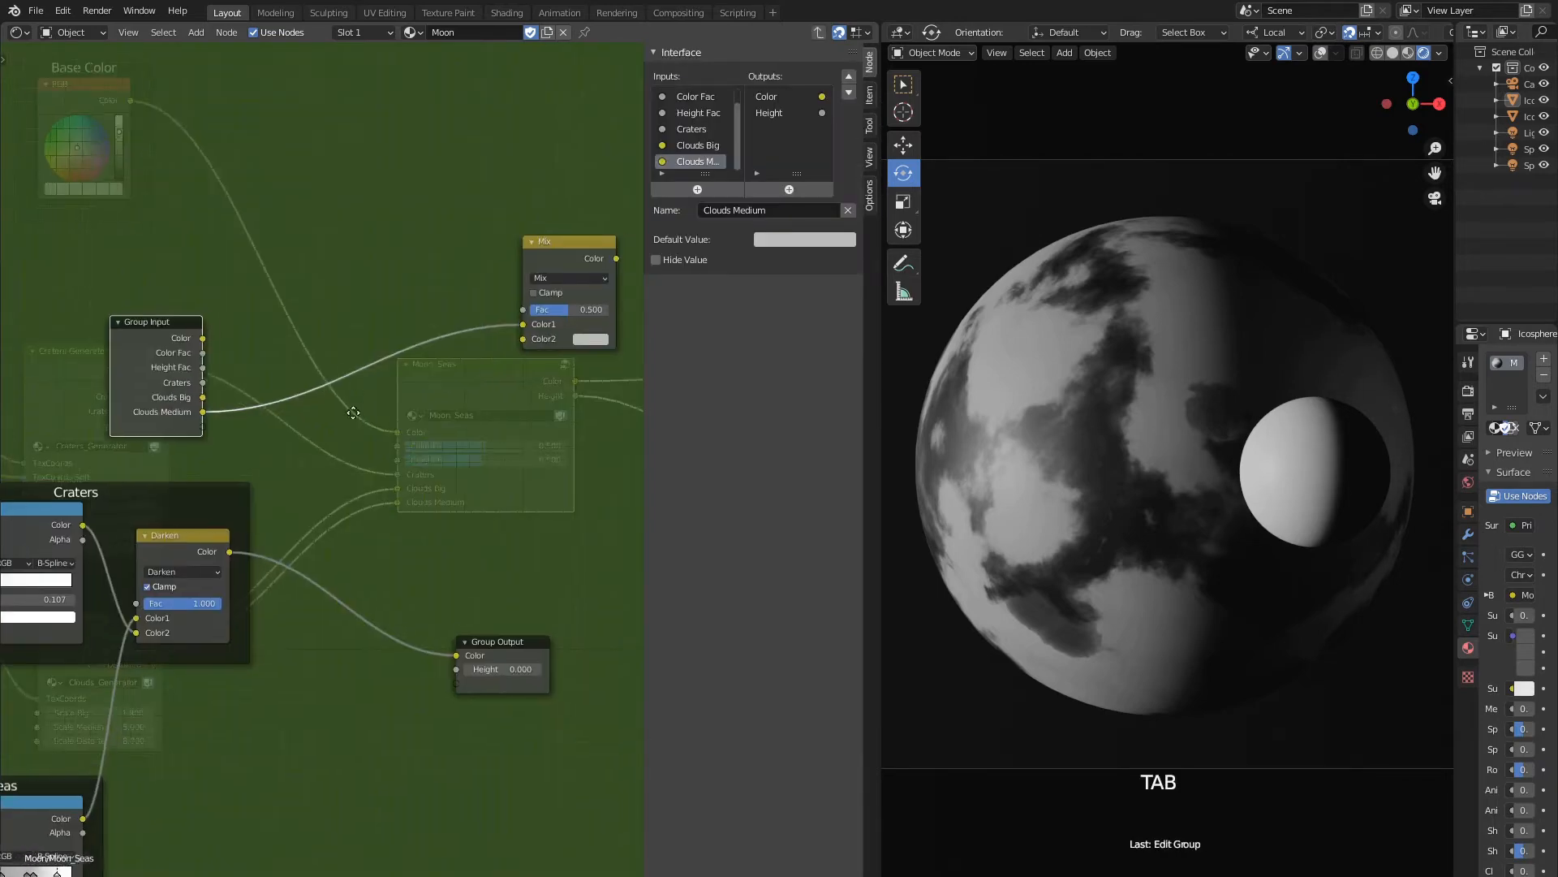
# Move the new Mix node farther from the duplicated Group Input to make room between them.
pyautogui.scroll(-4, 479, 365)
pyautogui.moveTo(479, 357); pyautogui.dragTo(354, 397, button='middle')
pyautogui.click(401, 318)
pyautogui.press('g')
pyautogui.click(529, 388)
pyautogui.scroll(1, 187, 317)
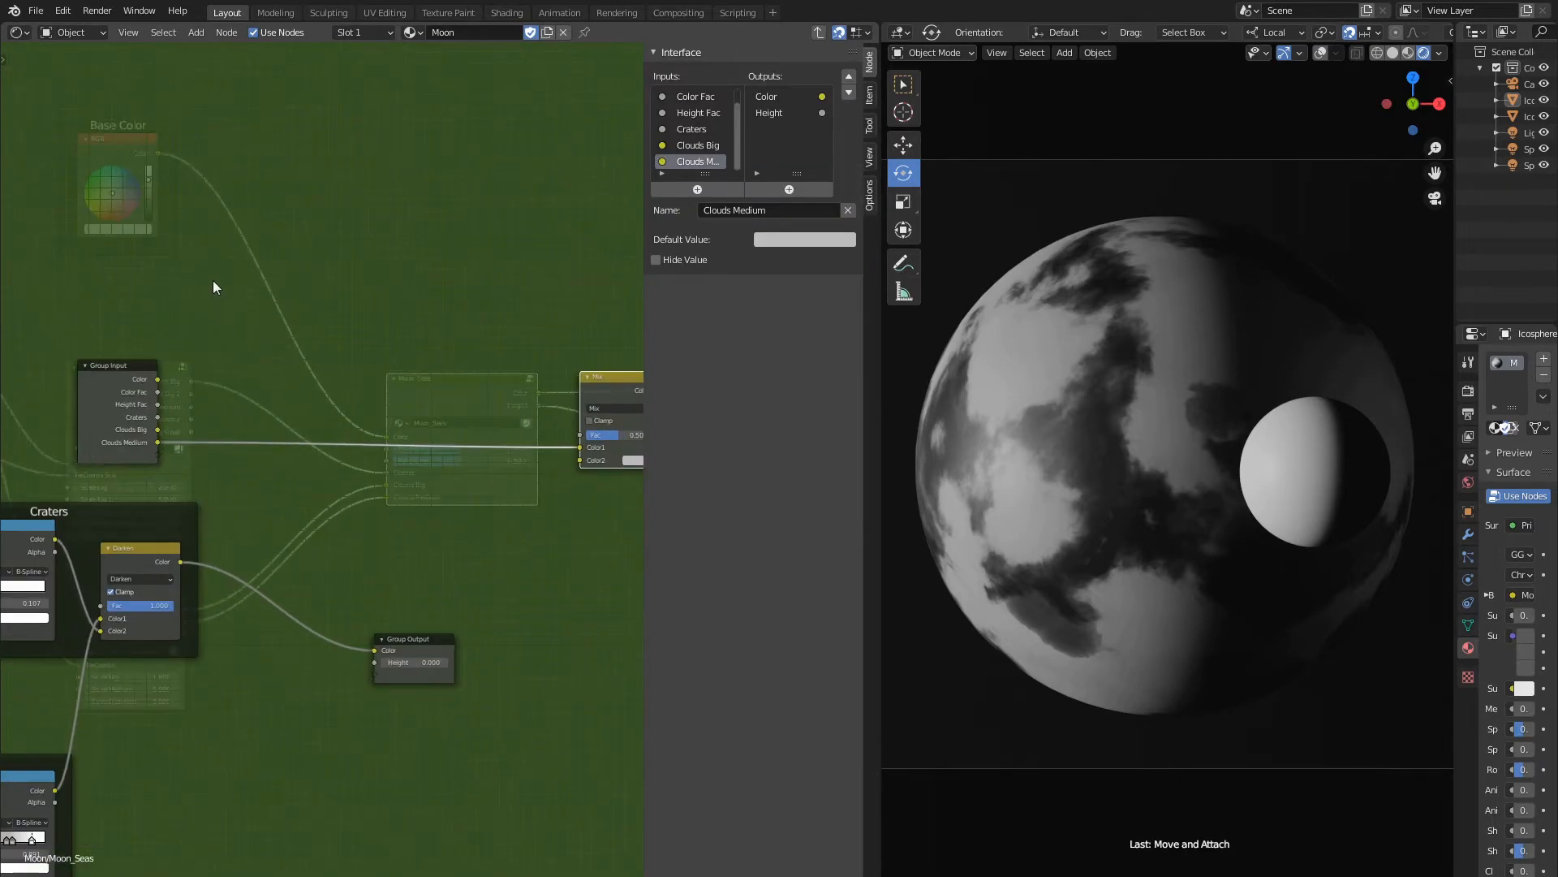
# Add a Separate RGB node beside the duplicated Group Input and link Clouds Medium to its Image input.
pyautogui.hotkey('shift', 'a')
pyautogui.moveTo(212, 313)
pyautogui.click(302, 491)
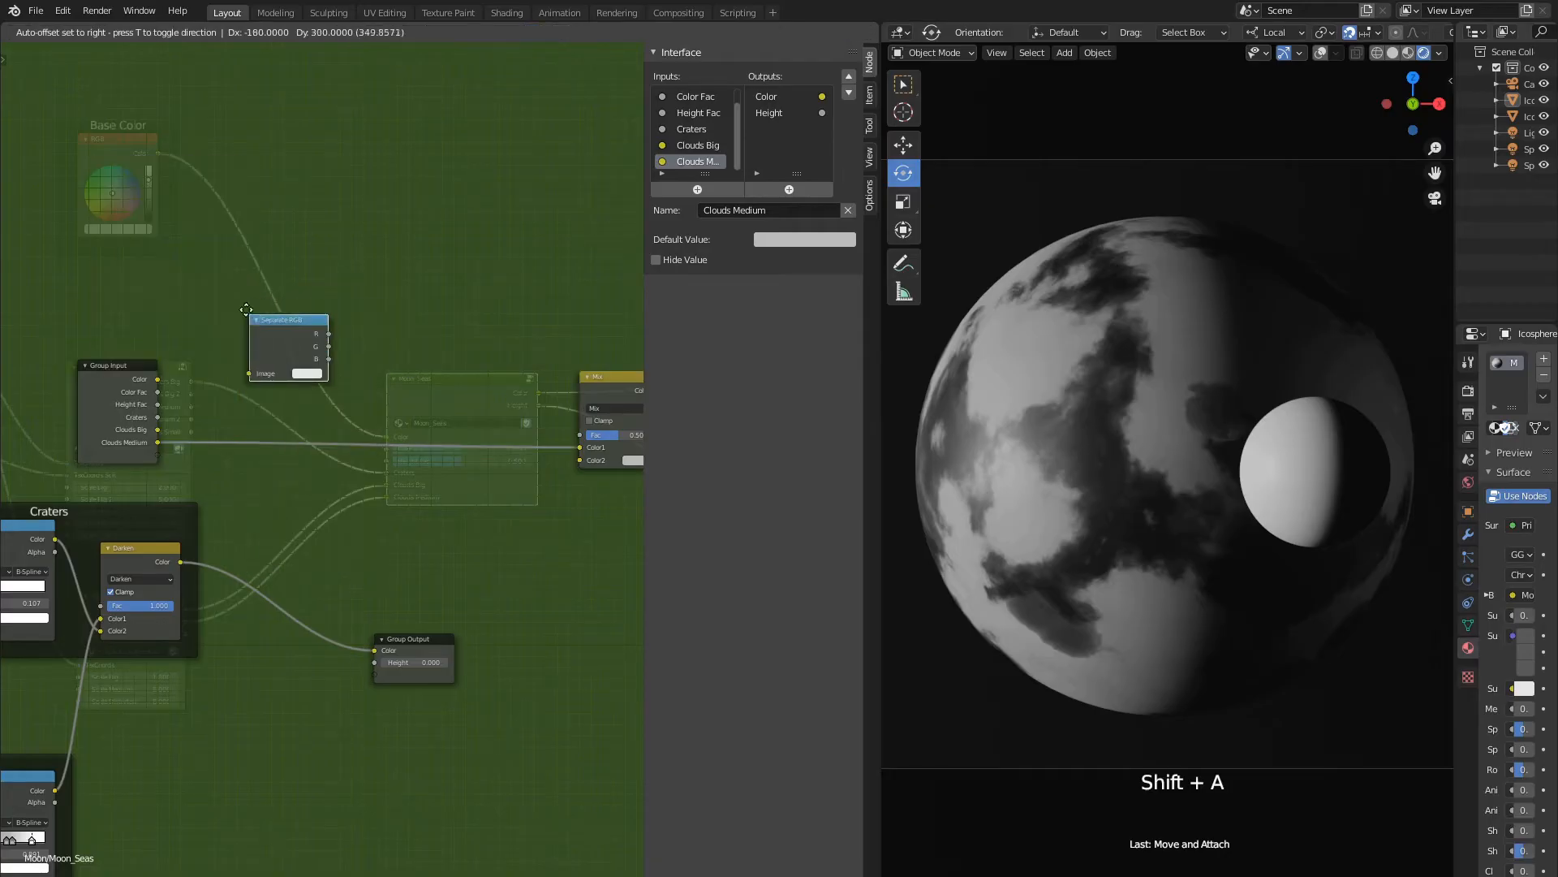
pyautogui.click(237, 326)
pyautogui.moveTo(158, 442); pyautogui.dragTo(237, 385)
# Reposition the new Separate RGB node close to the Group Input and adjust the Mix node's placement.
pyautogui.click(274, 330)
pyautogui.press('g')
pyautogui.click(239, 330)
pyautogui.moveTo(485, 423); pyautogui.dragTo(408, 385, button='middle')
pyautogui.click(546, 335)
pyautogui.press('g')
pyautogui.click(465, 365)
# Insert a ColorRamp between the Separate RGB's R output and the Mix node's Fac, and disconnect Clouds Medium from Color1.
pyautogui.moveTo(236, 207); pyautogui.dragTo(273, 291, button='middle')
pyautogui.hotkey('shift', 'a')
pyautogui.moveTo(273, 291)
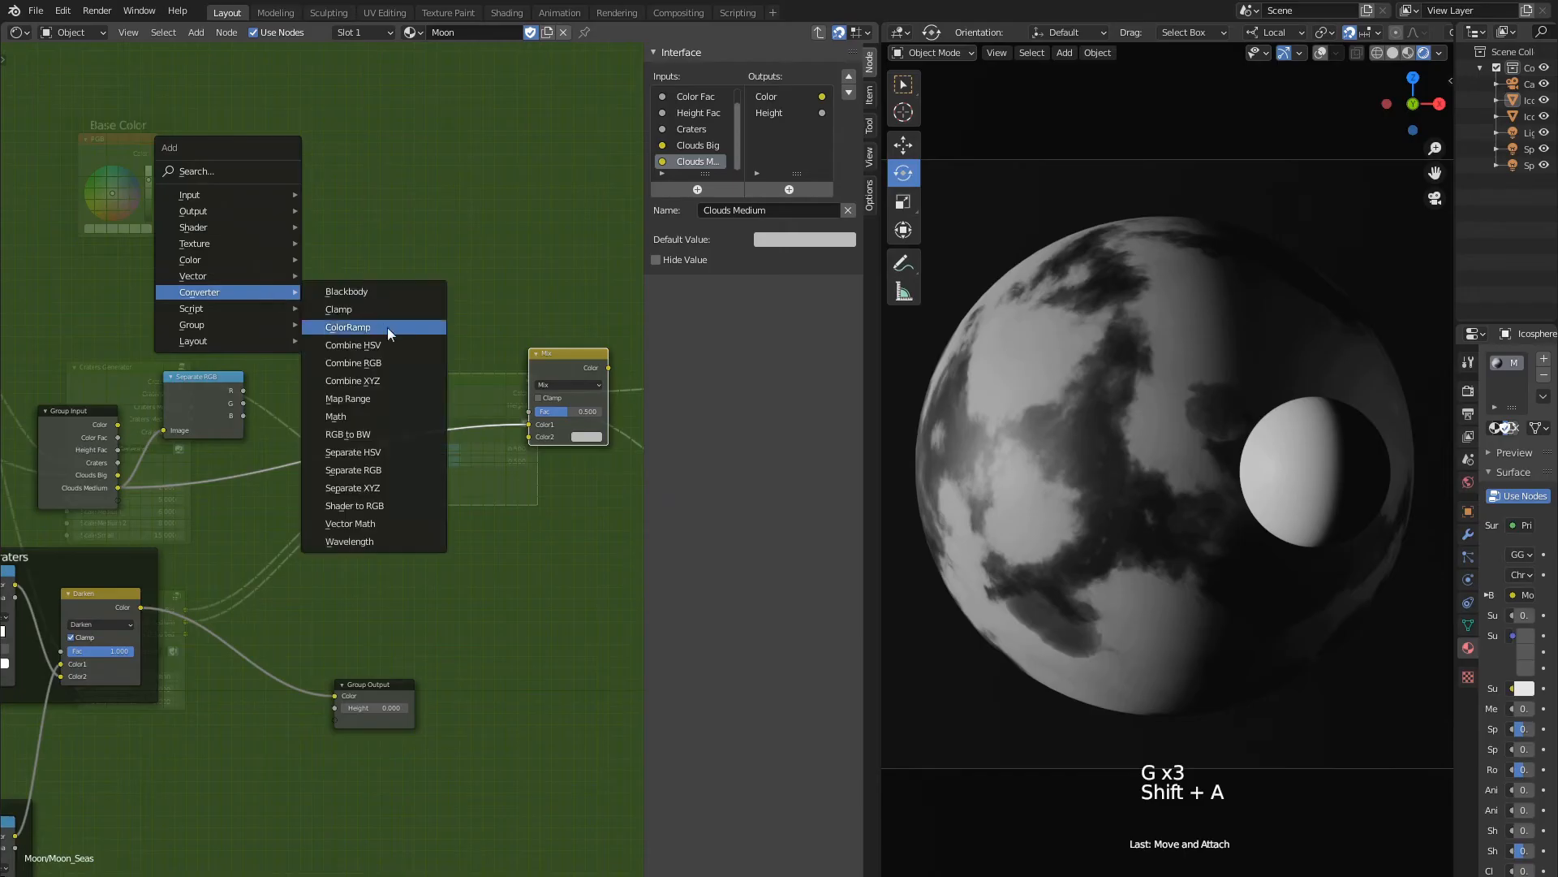
pyautogui.click(387, 328)
pyautogui.click(283, 336)
pyautogui.moveTo(243, 391); pyautogui.dragTo(301, 415)
pyautogui.moveTo(438, 322); pyautogui.dragTo(528, 412)
pyautogui.moveTo(528, 424); pyautogui.dragTo(374, 455)
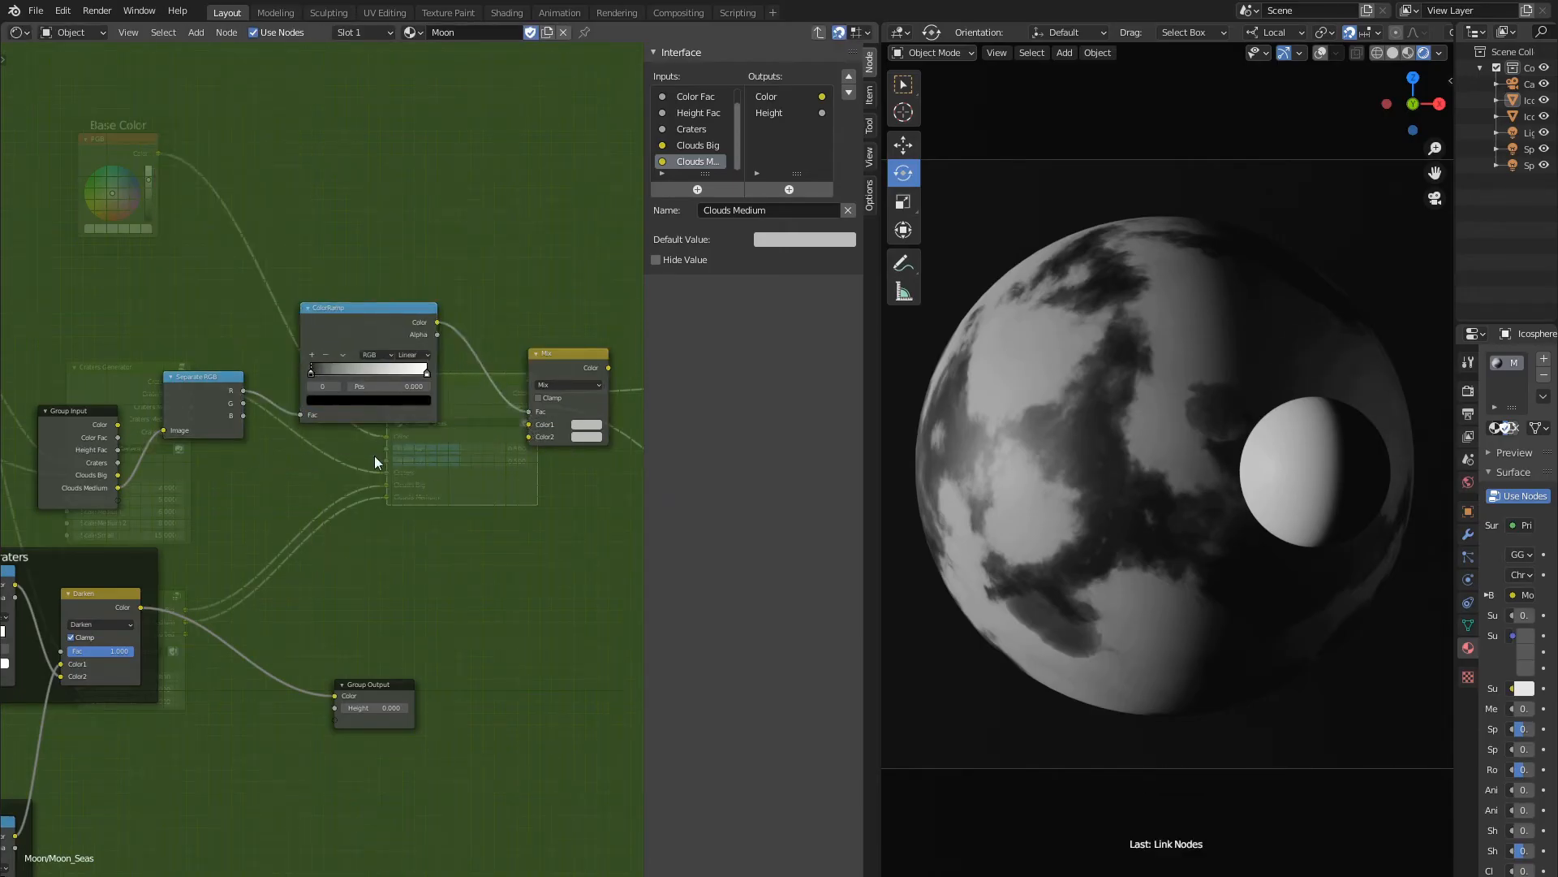
# Move the duplicated Group Input and its Separate RGB node higher above the Craters frame.
pyautogui.click(80, 411)
pyautogui.press('g')
pyautogui.press('g')
pyautogui.click(81, 274)
pyautogui.scroll(1, 265, 510)
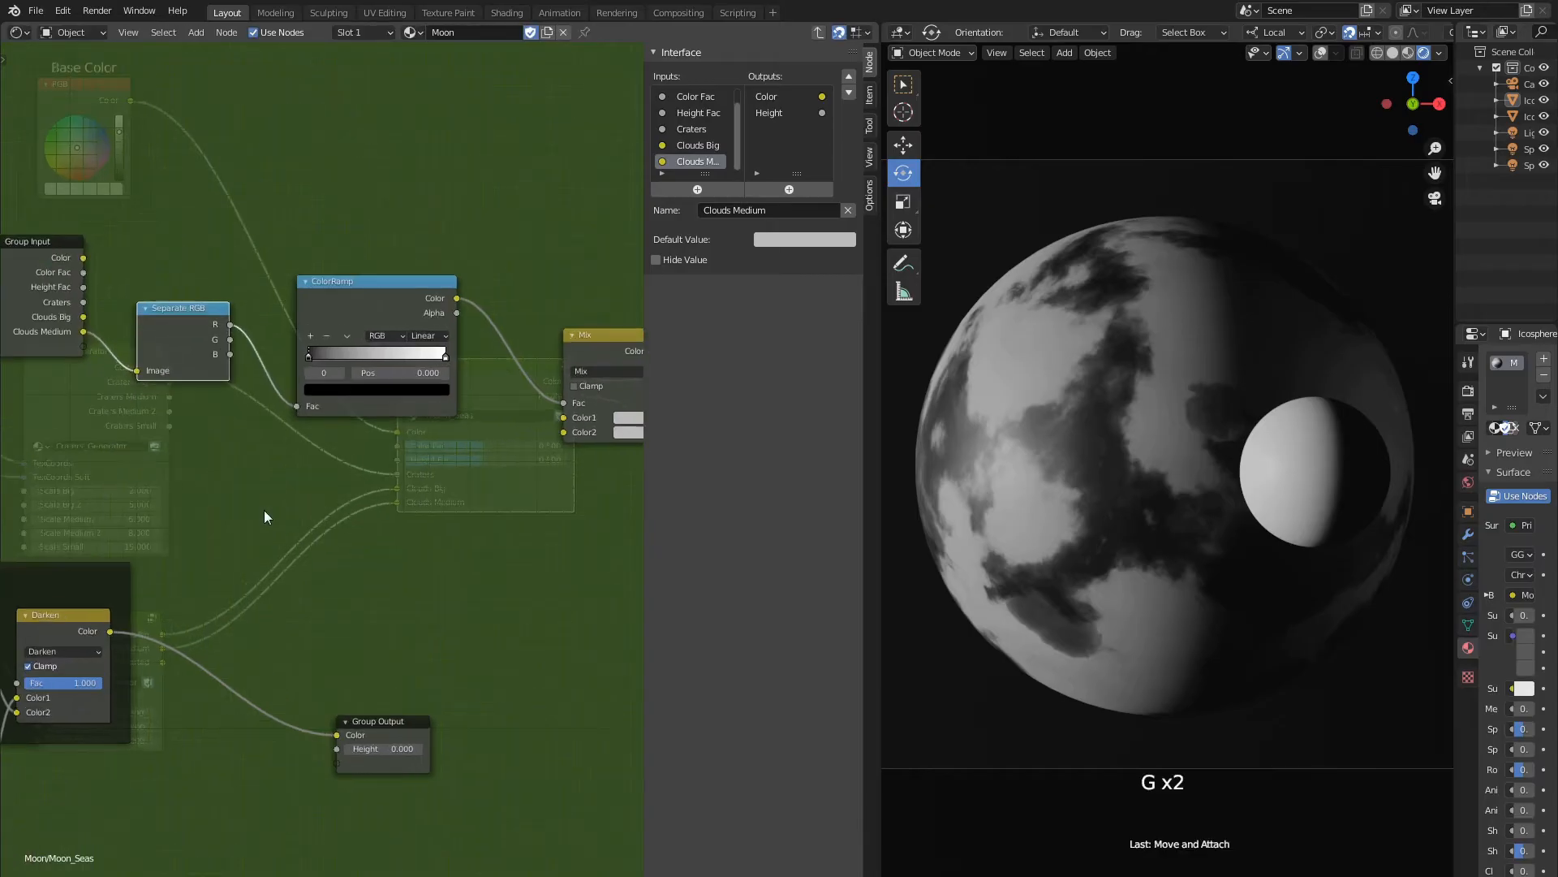
# Set the new ColorRamp's interpolation to B-Spline and its first stop to position 0.414.
pyautogui.click(429, 335)
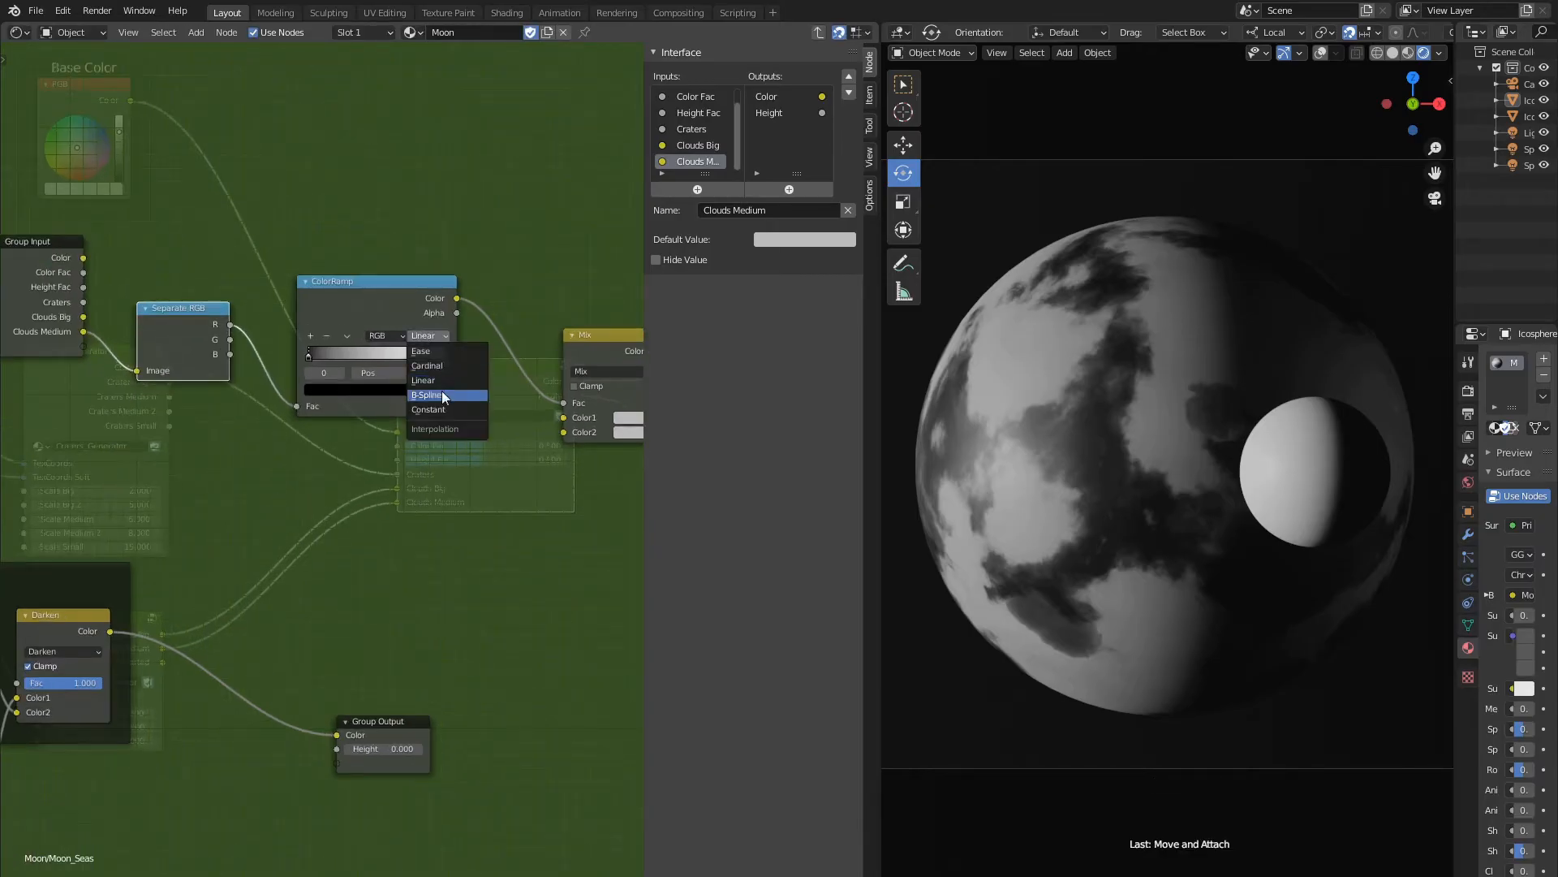
pyautogui.click(442, 387)
pyautogui.moveTo(309, 355); pyautogui.dragTo(370, 486)
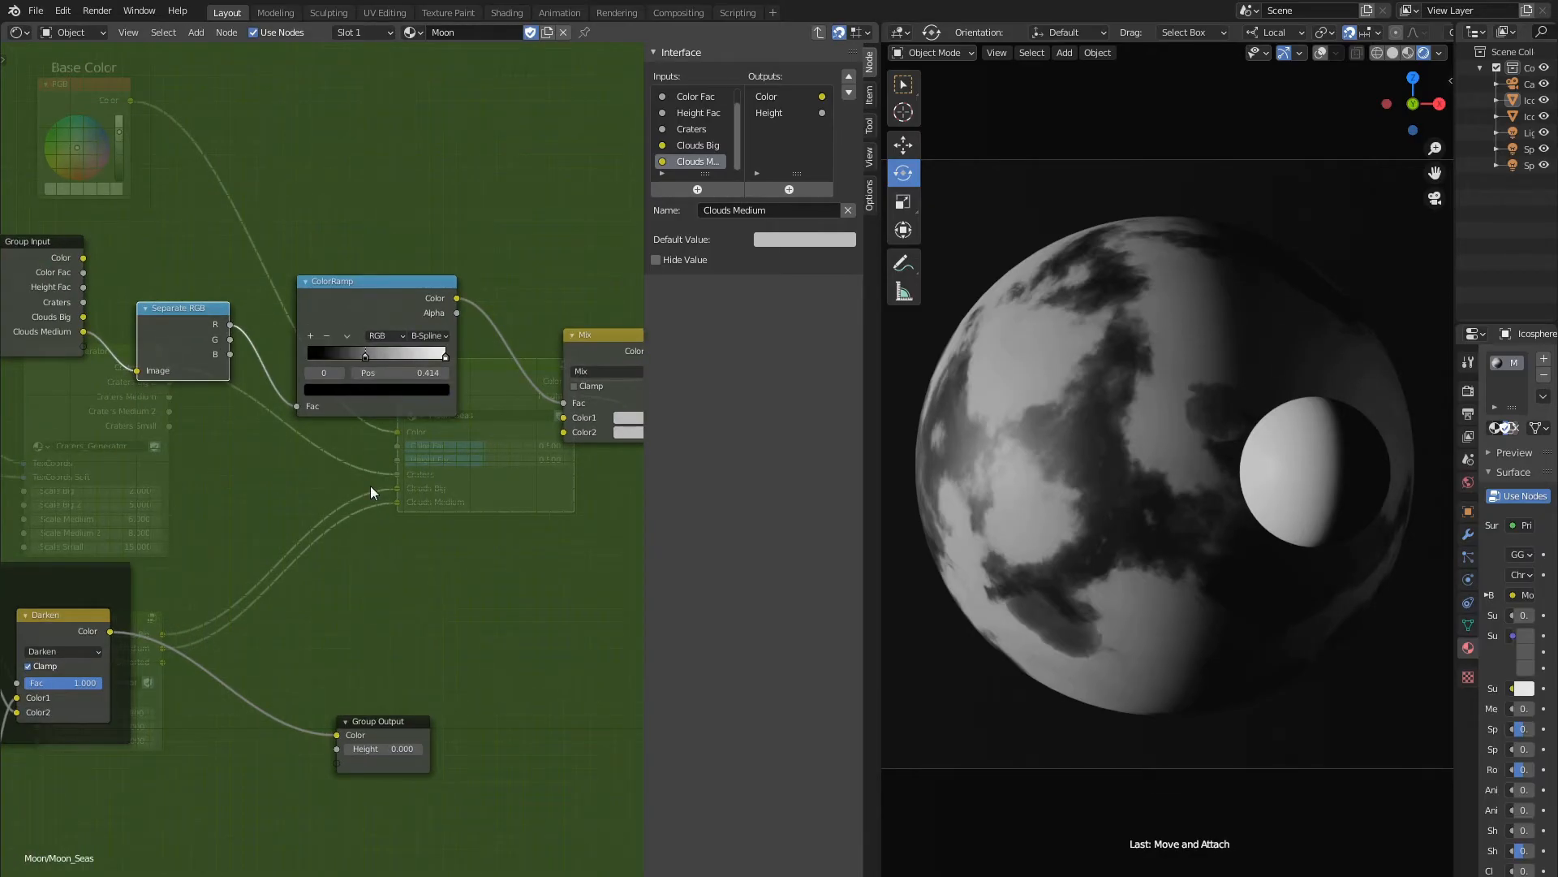
# Set the new ColorRamp's second stop to position 0.582.
pyautogui.click(445, 356)
pyautogui.click(435, 371)
pyautogui.write('0.582')
pyautogui.press('Return')
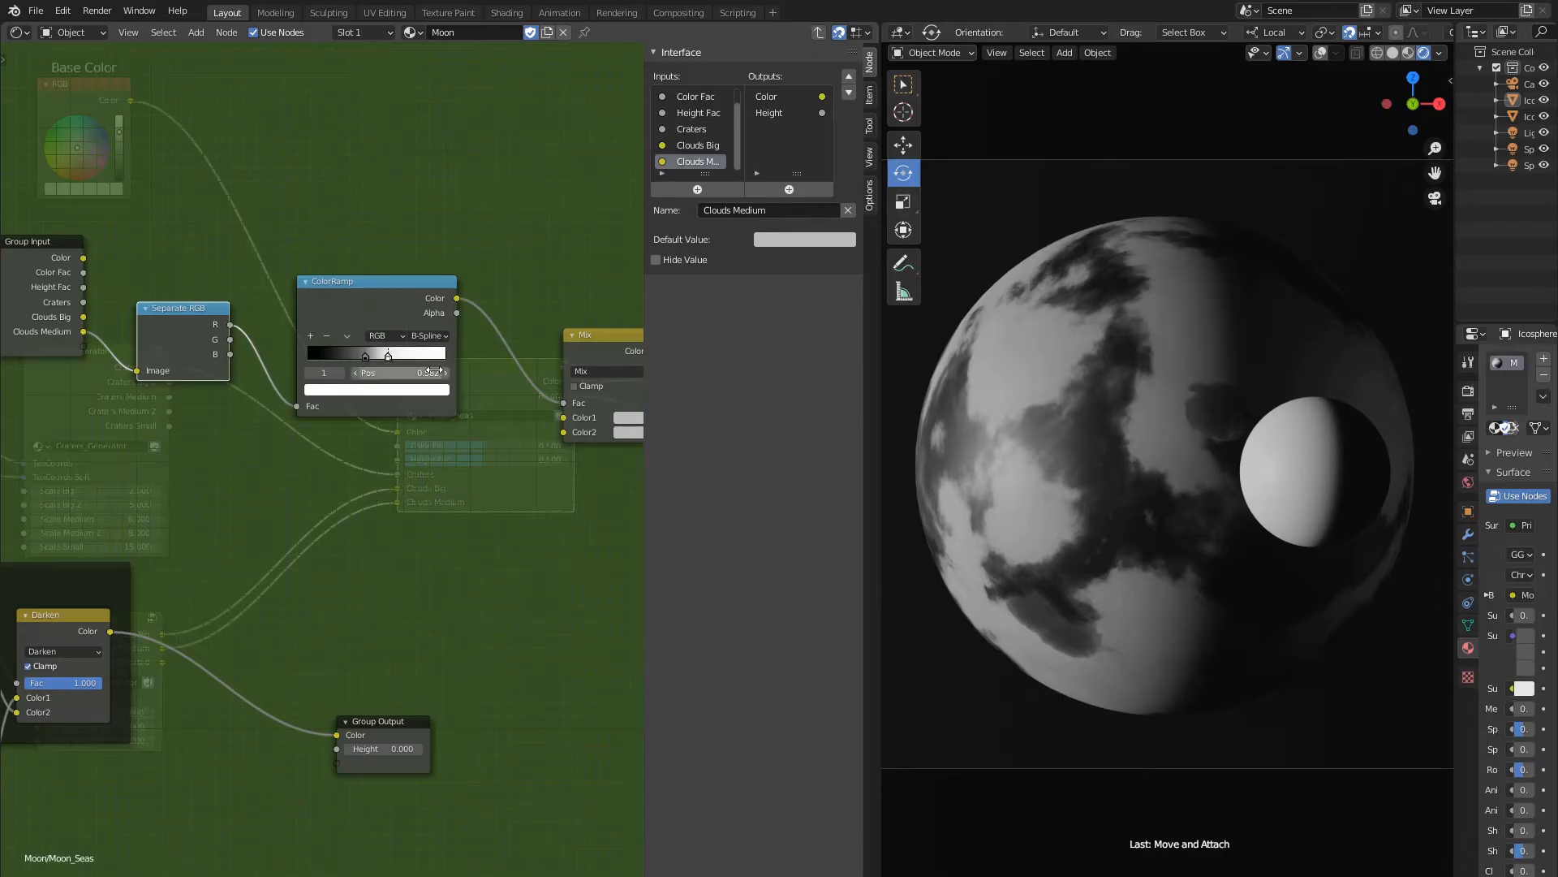
# Duplicate the ColorRamp below the original, feed the Darken node's Color into its Fac, and move the Group Output farther right.
pyautogui.hotkey('shift', 'd')
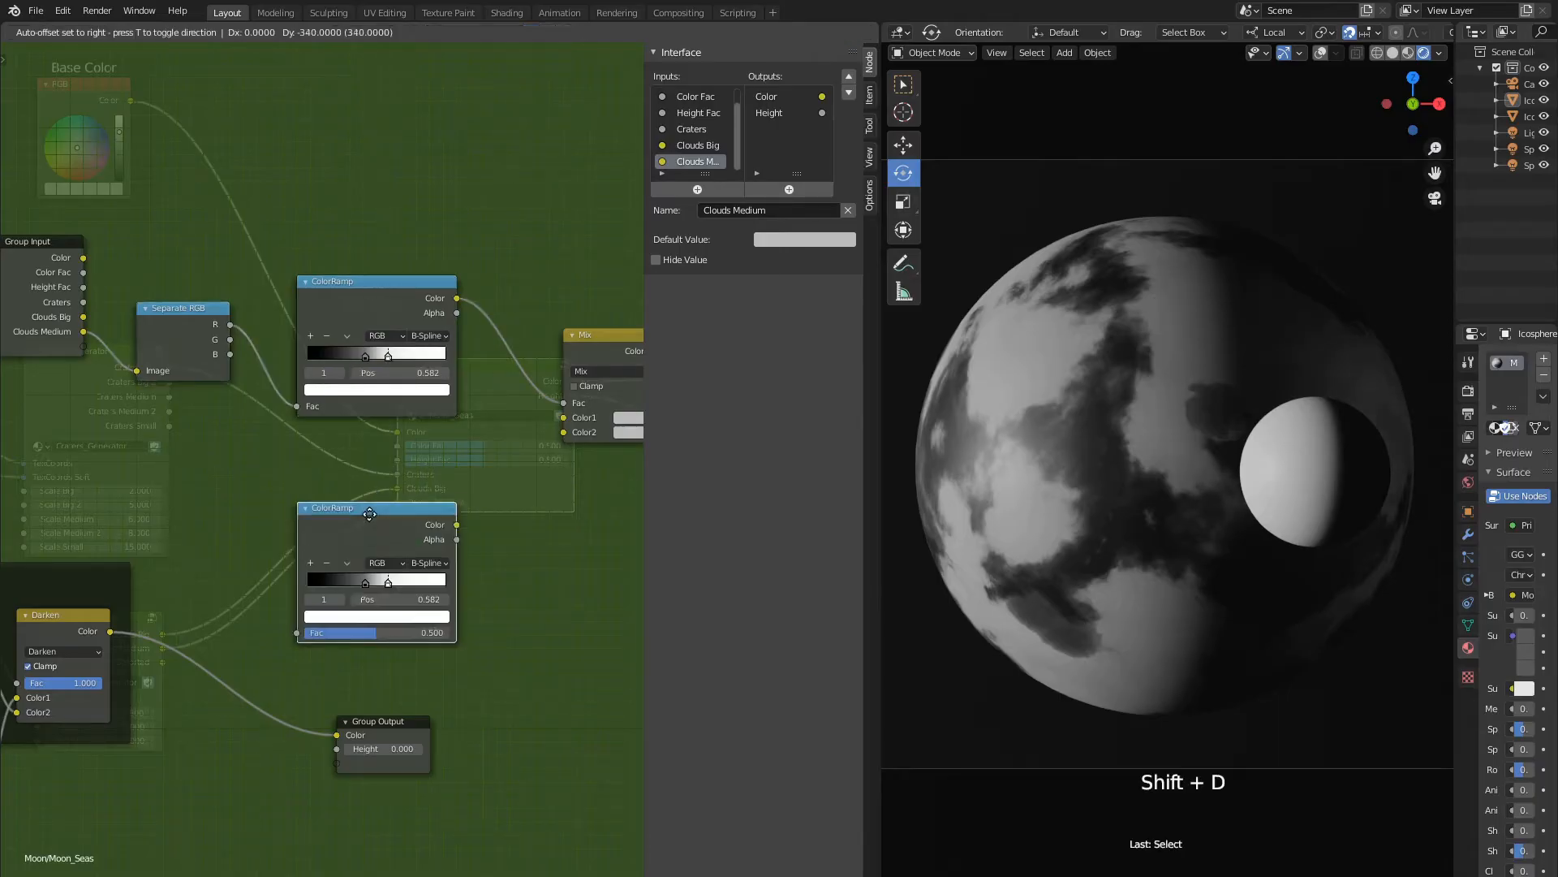
pyautogui.click(239, 492)
pyautogui.moveTo(110, 632); pyautogui.dragTo(297, 566)
pyautogui.scroll(-2, 279, 628)
pyautogui.press('g')
pyautogui.click(565, 511)
pyautogui.scroll(3, 353, 597)
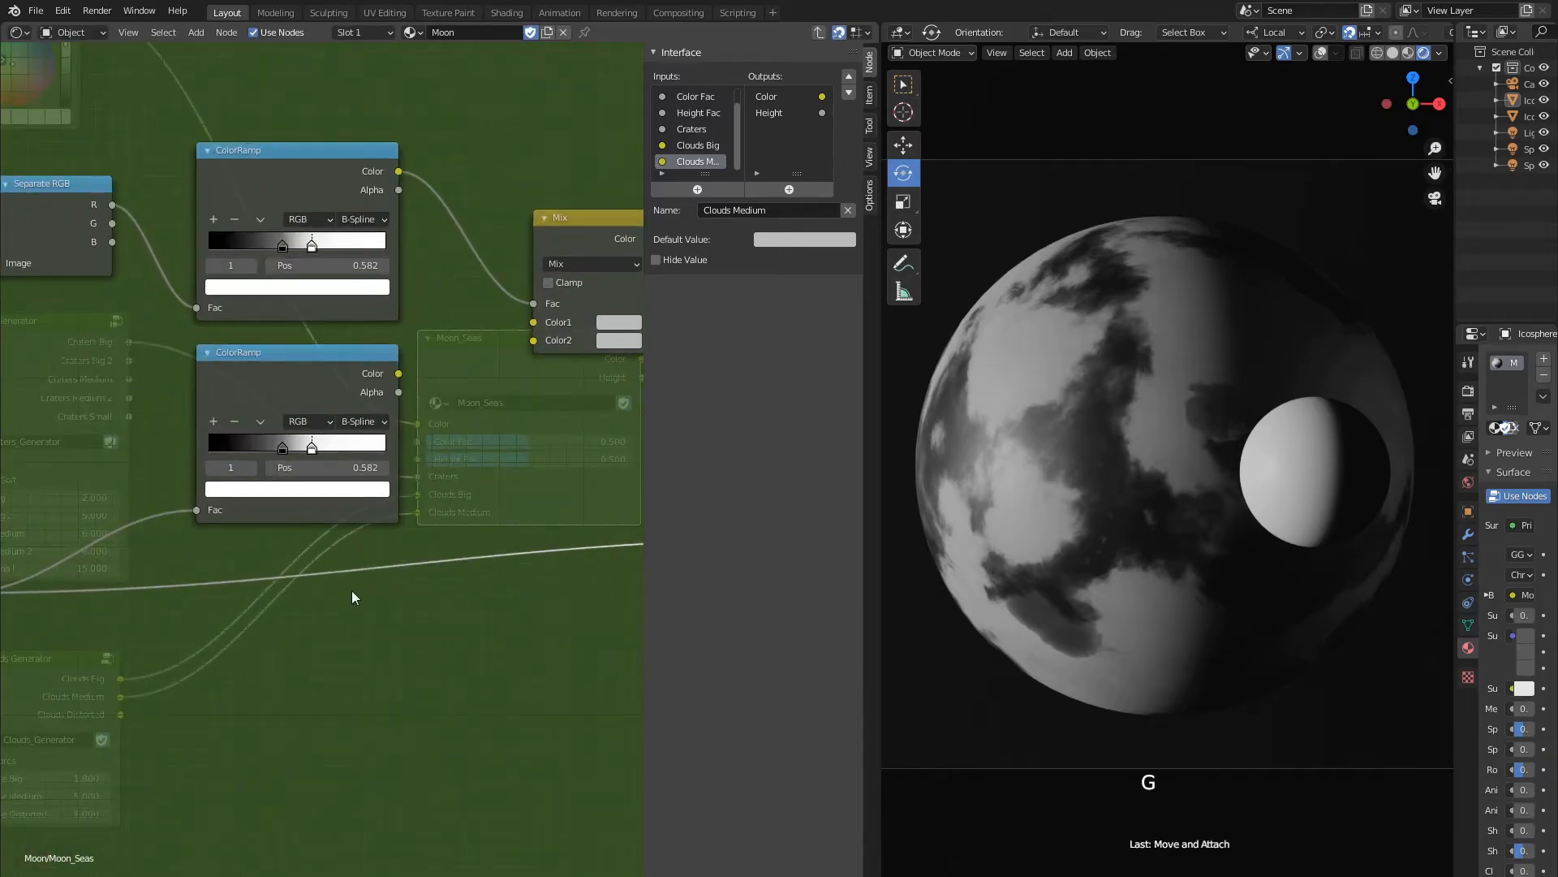
# Set the duplicated ColorRamp's first stop to position 0.127 and its second stop to position 0.255.
pyautogui.click(287, 449)
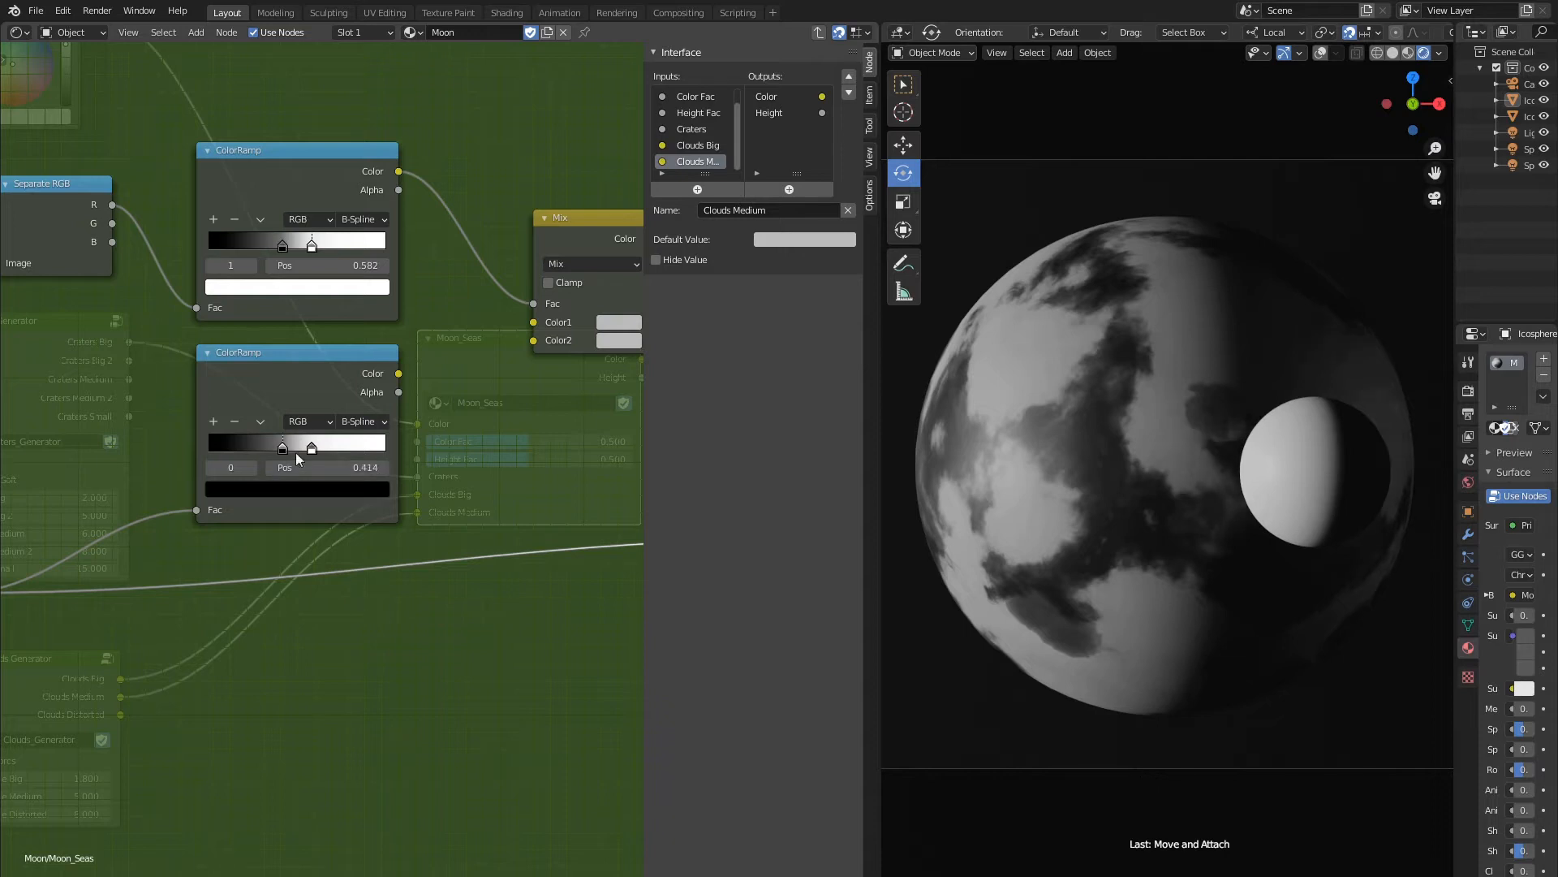
pyautogui.click(344, 465)
pyautogui.write('0.127')
pyautogui.press('Return')
pyautogui.click(313, 448)
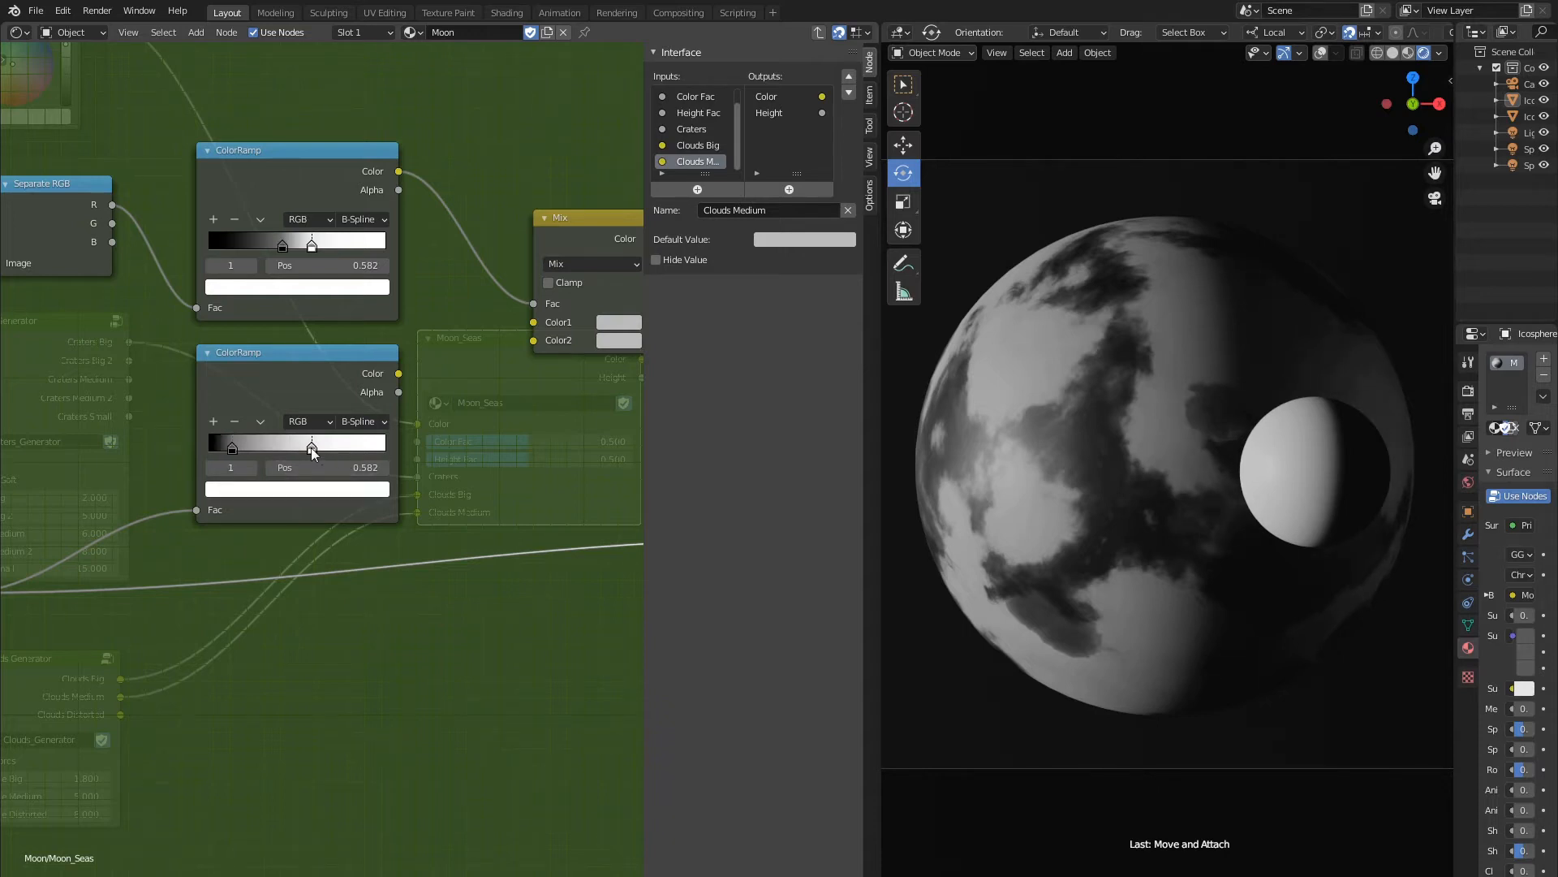
pyautogui.click(349, 468)
pyautogui.write('0.252')
pyautogui.press('BackSpace')
pyautogui.write('5')
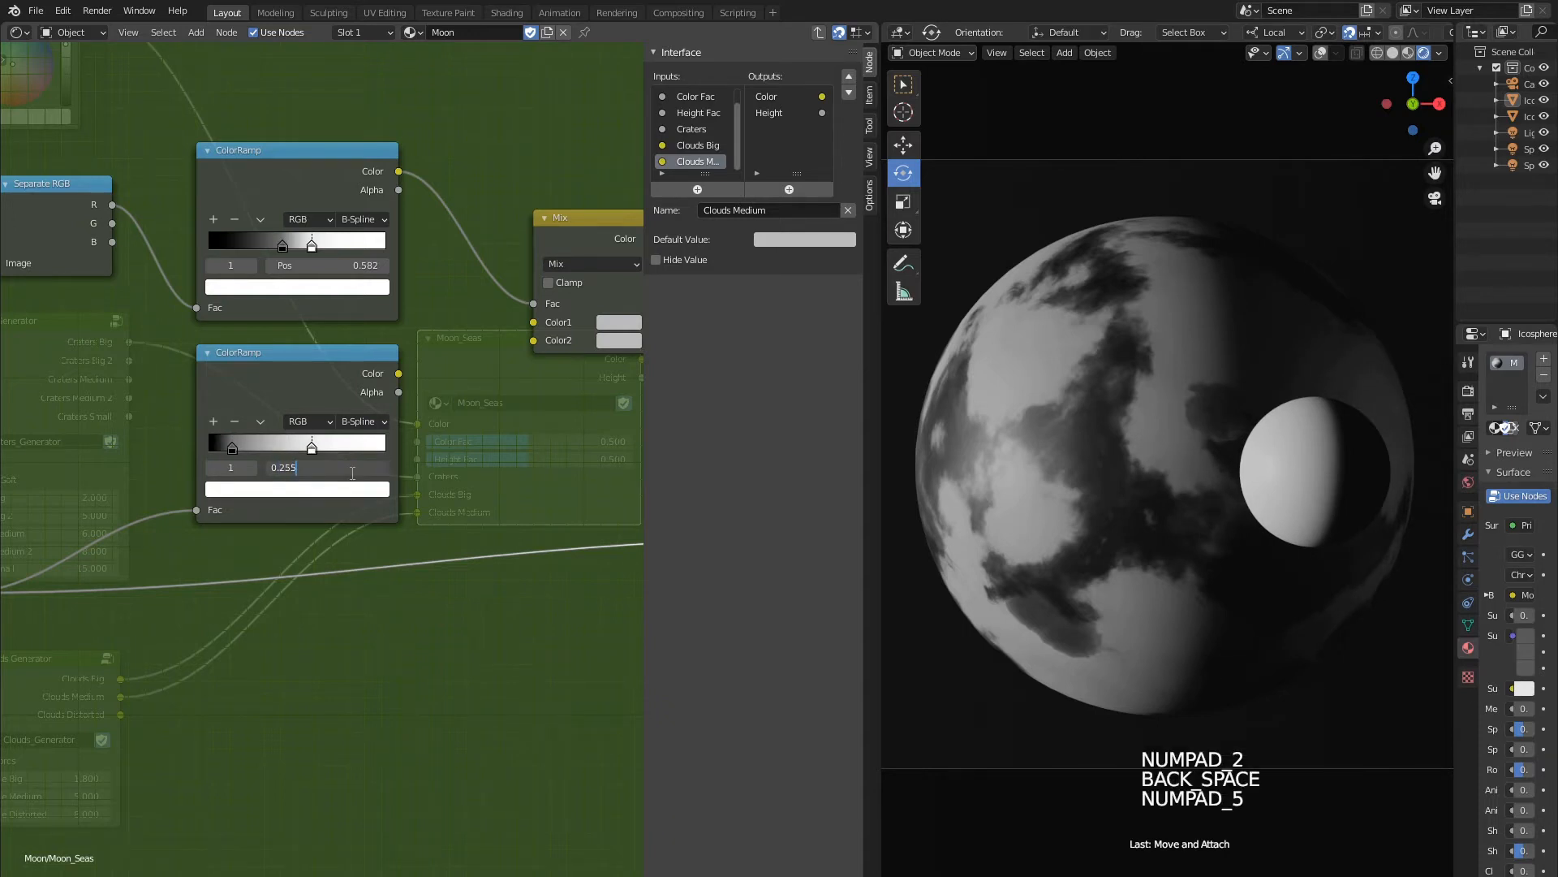
pyautogui.press('Return')
# Add a third stop to the lower ColorRamp at position 0.443 and make it black with a value of 0.
pyautogui.click(216, 424)
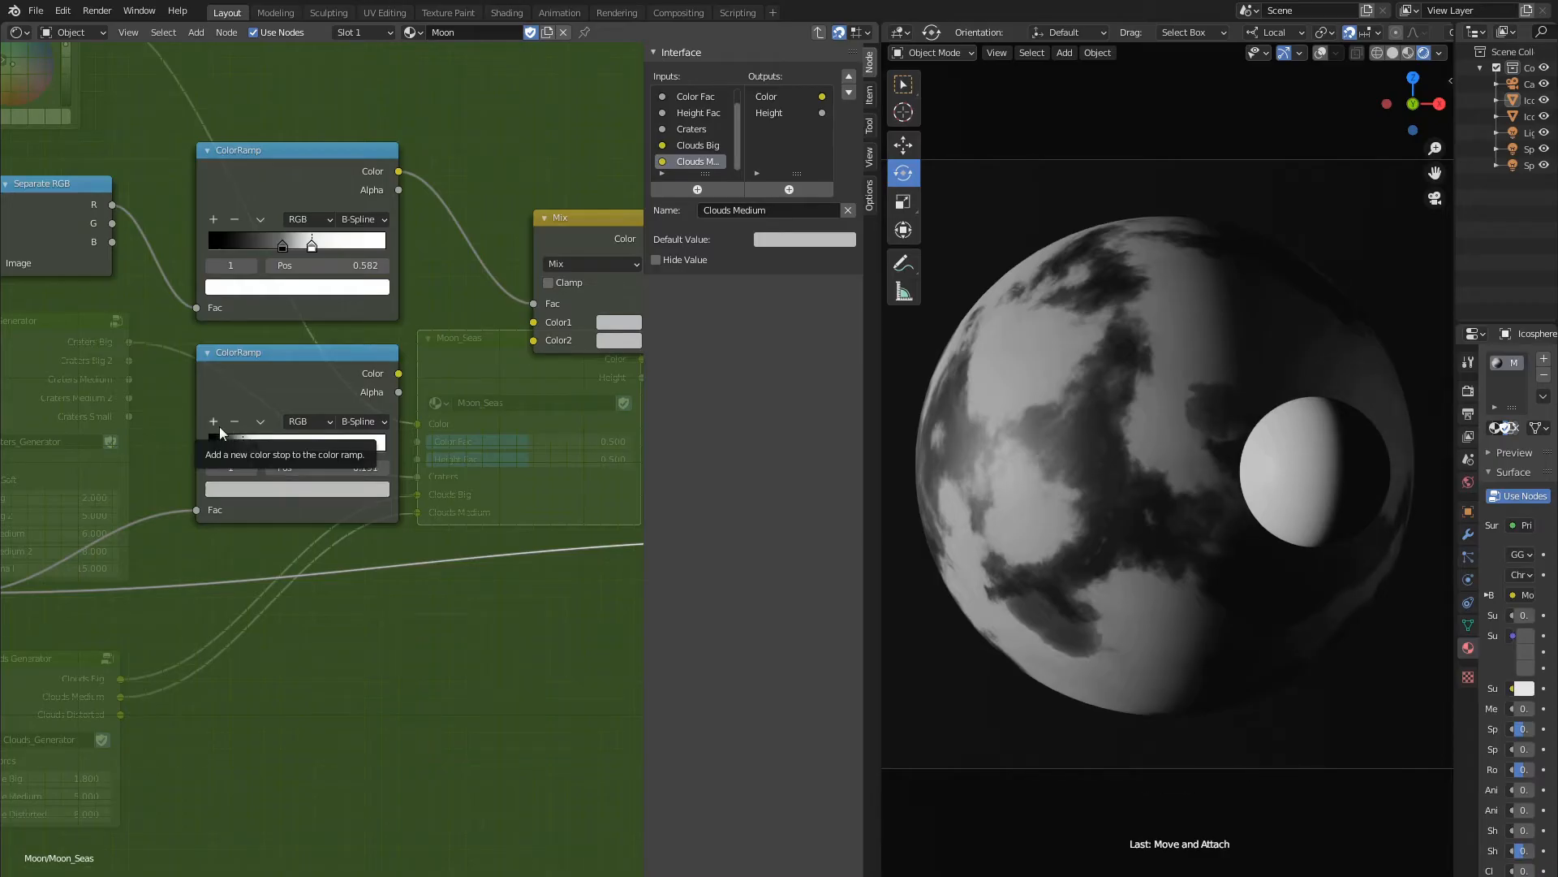
pyautogui.click(336, 470)
pyautogui.write('0.443')
pyautogui.press('Return')
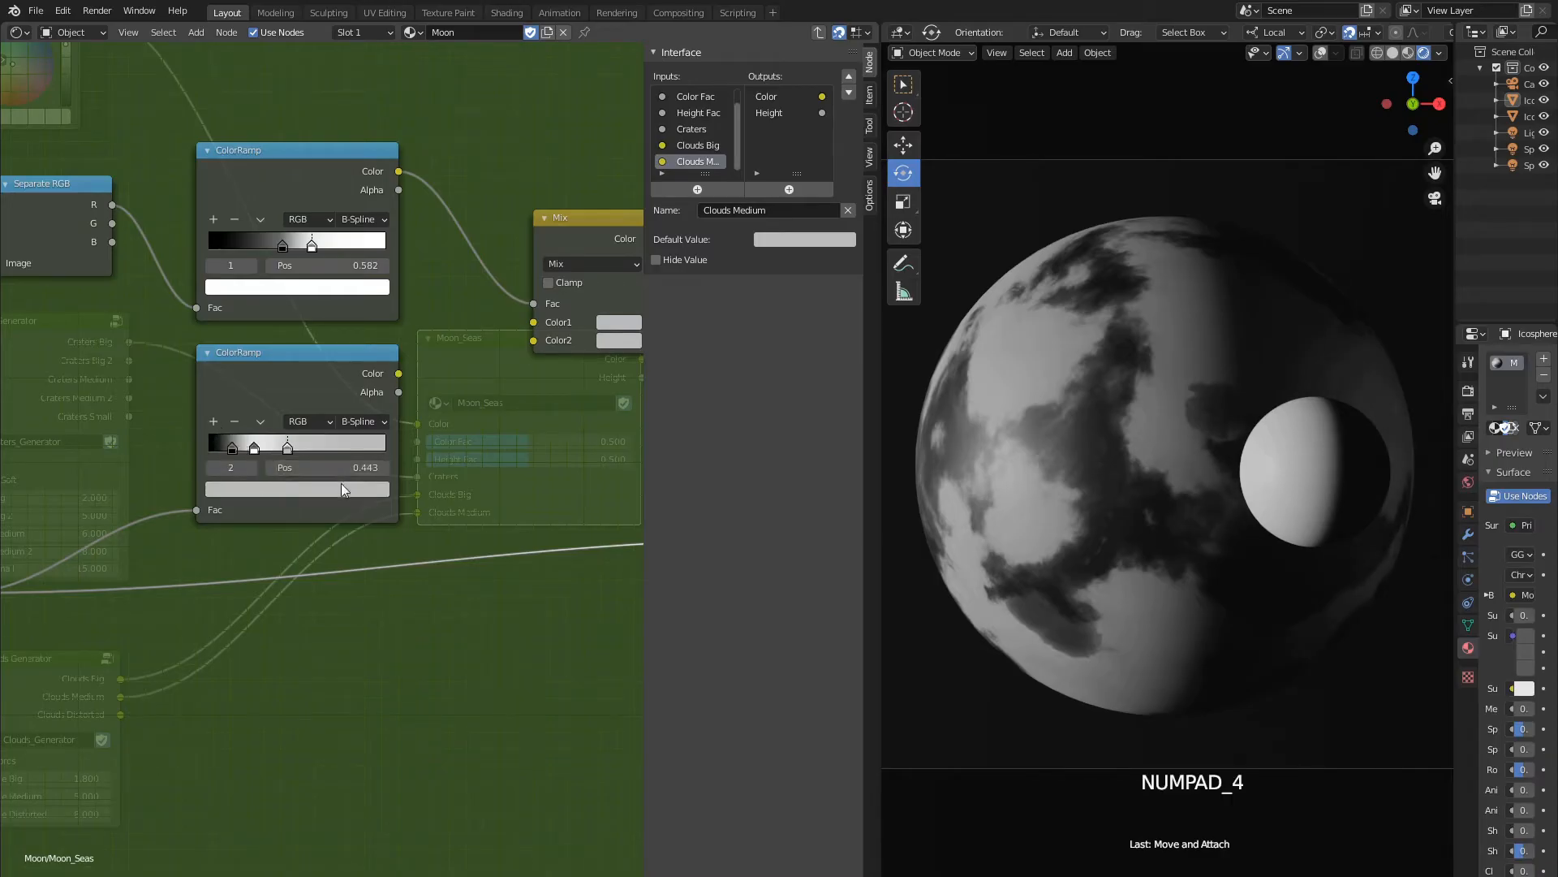
pyautogui.click(341, 487)
pyautogui.click(287, 416)
pyautogui.write('0')
pyautogui.press('Return')
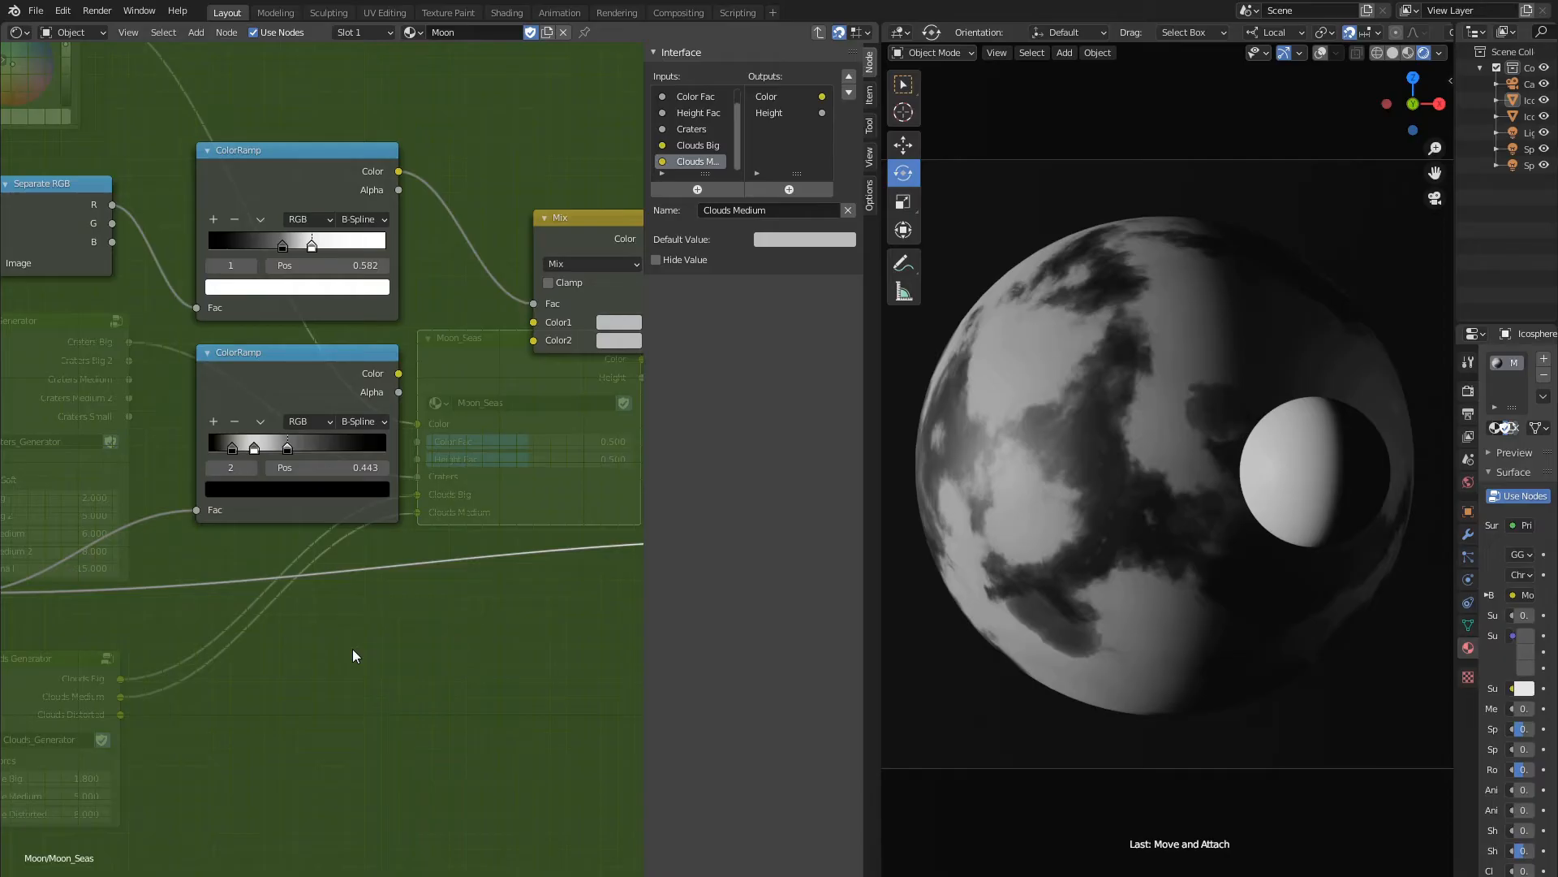
# Connect the lower ColorRamp's Color to the Mix node's Color2 and the Darken node's Color to its Color1.
pyautogui.moveTo(445, 396); pyautogui.dragTo(319, 479, button='middle')
pyautogui.moveTo(272, 457); pyautogui.dragTo(404, 429)
pyautogui.scroll(-5, 332, 459)
pyautogui.moveTo(190, 592); pyautogui.dragTo(283, 602, button='middle')
pyautogui.moveTo(82, 623); pyautogui.dragTo(463, 440)
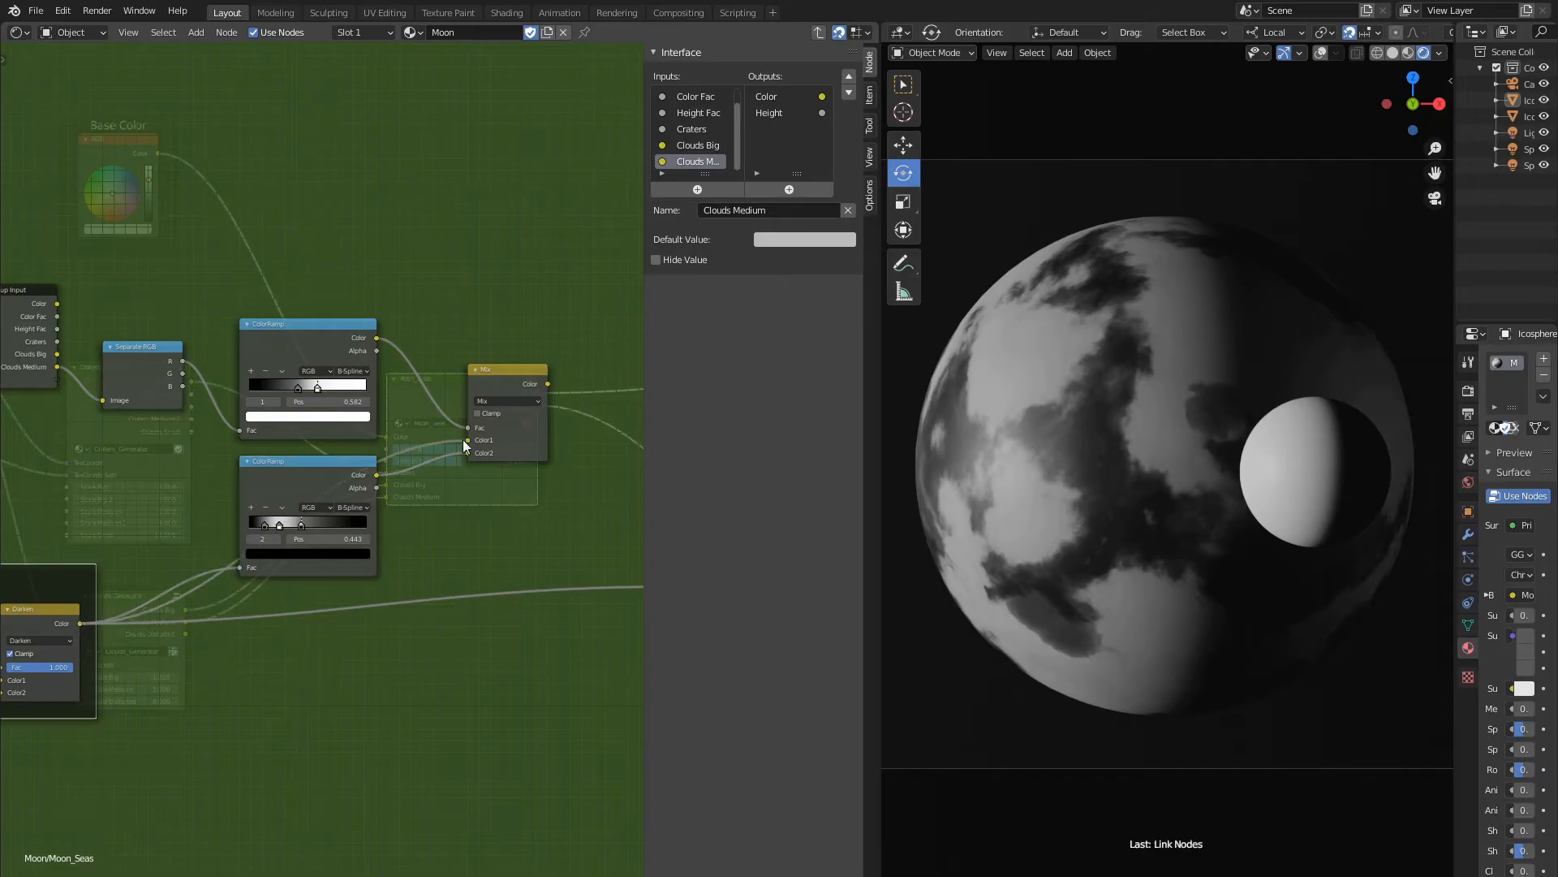
# Set the Mix node's blend mode to Add and enable Clamp.
pyautogui.scroll(2, 440, 508)
pyautogui.click(436, 417)
pyautogui.click(416, 560)
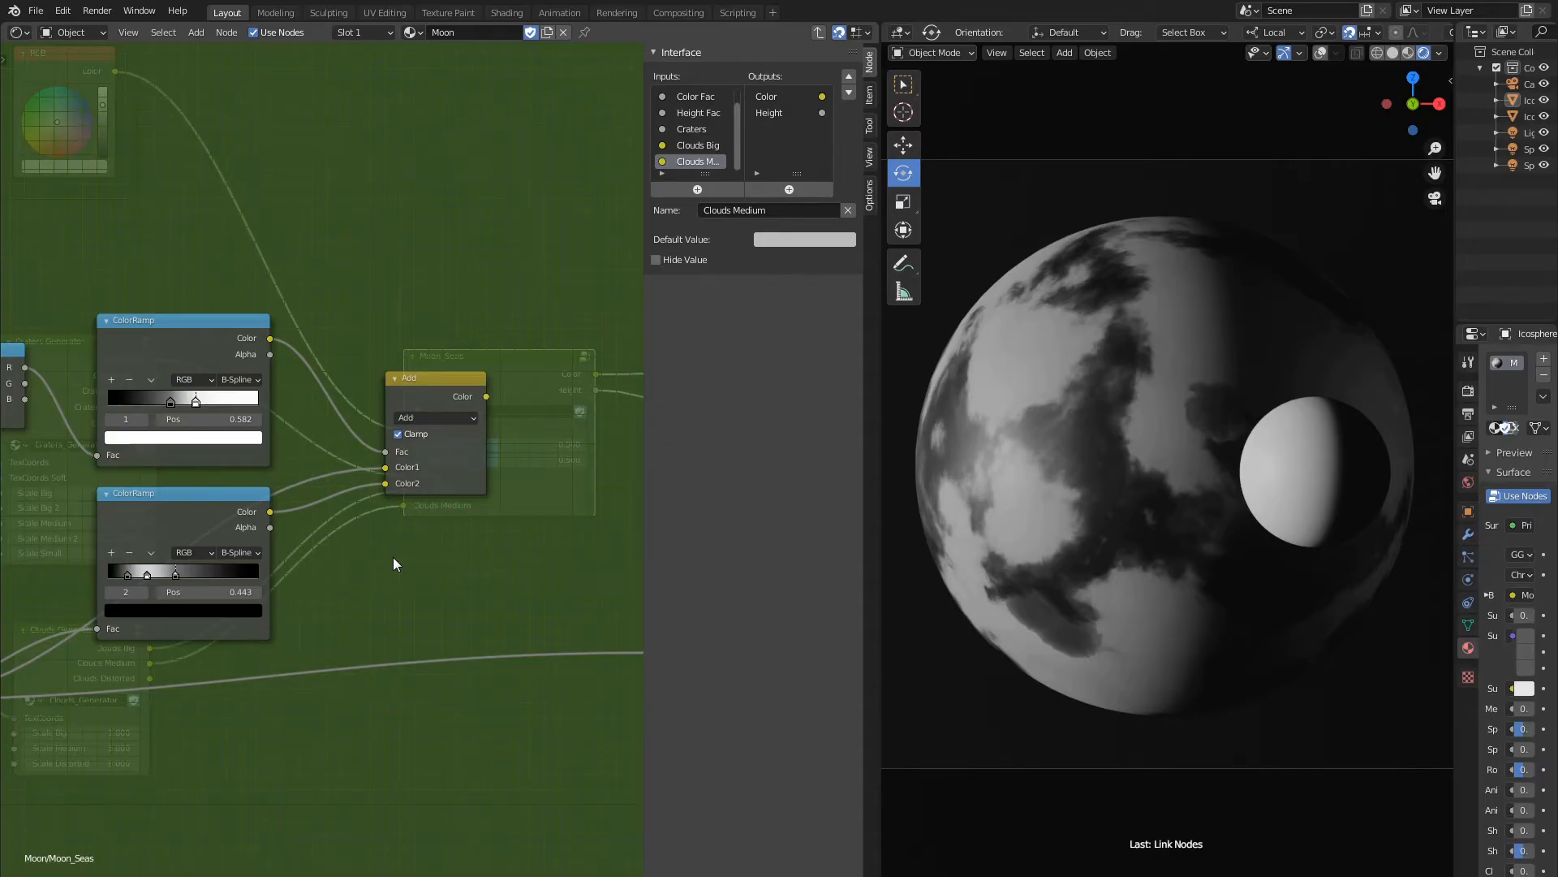
# Move the Separate RGB node feeding the upper ColorRamp slightly higher.
pyautogui.scroll(-3, 352, 529)
pyautogui.click(133, 402)
pyautogui.press('g')
pyautogui.click(133, 342)
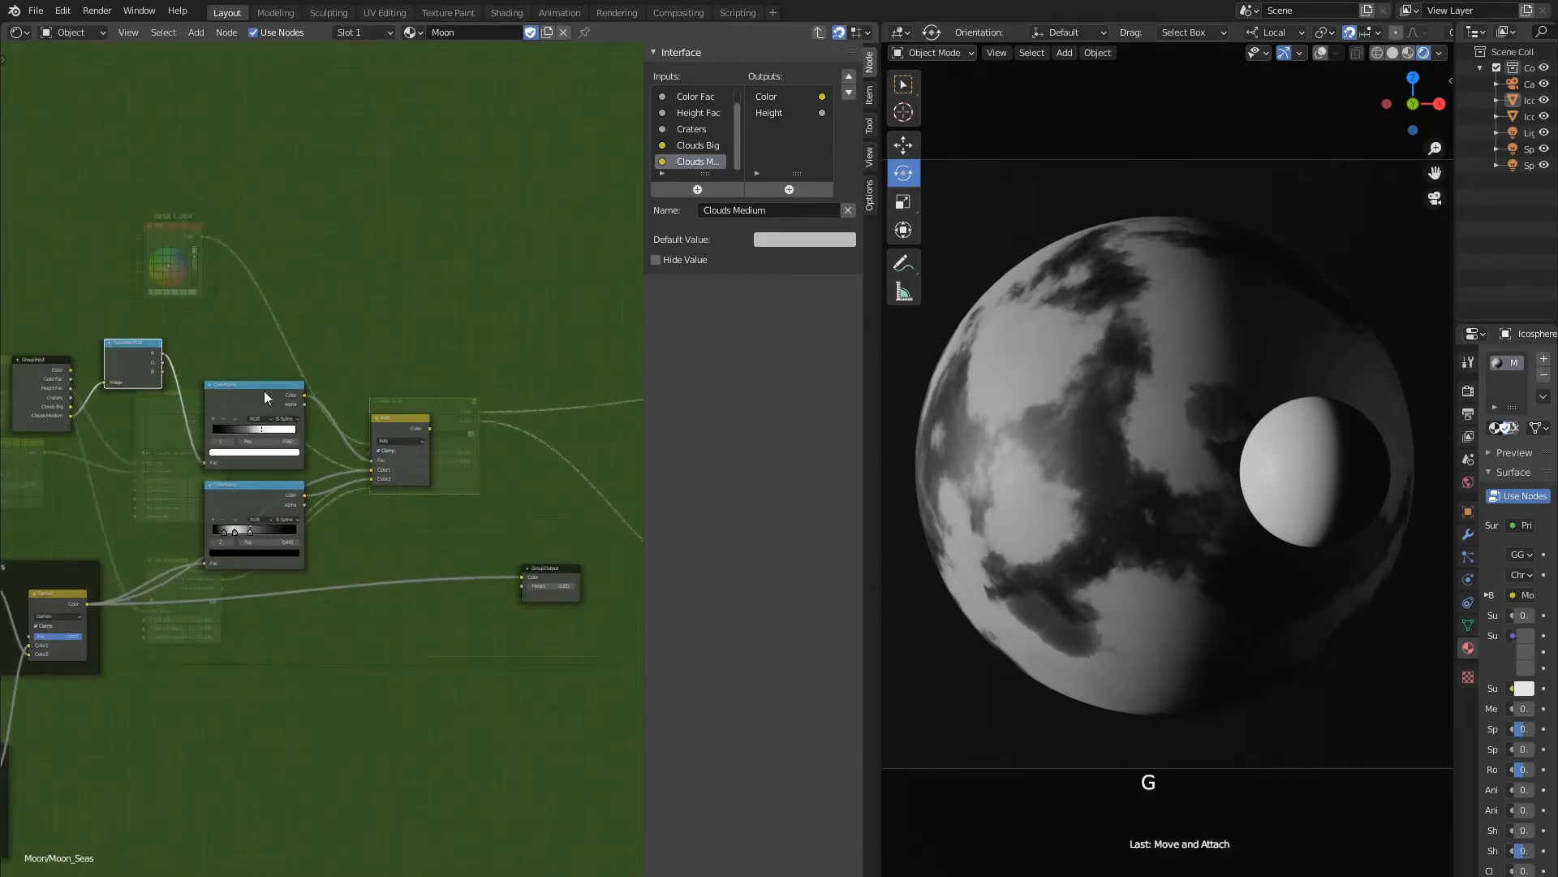
# Add a Frame and place the two ColorRamps and the Add node inside it.
pyautogui.hotkey('shift', 'a')
pyautogui.click(344, 363)
pyautogui.click(268, 289)
pyautogui.click(254, 387)
pyautogui.keyDown('shift'); pyautogui.click(256, 489); pyautogui.keyUp('shift')
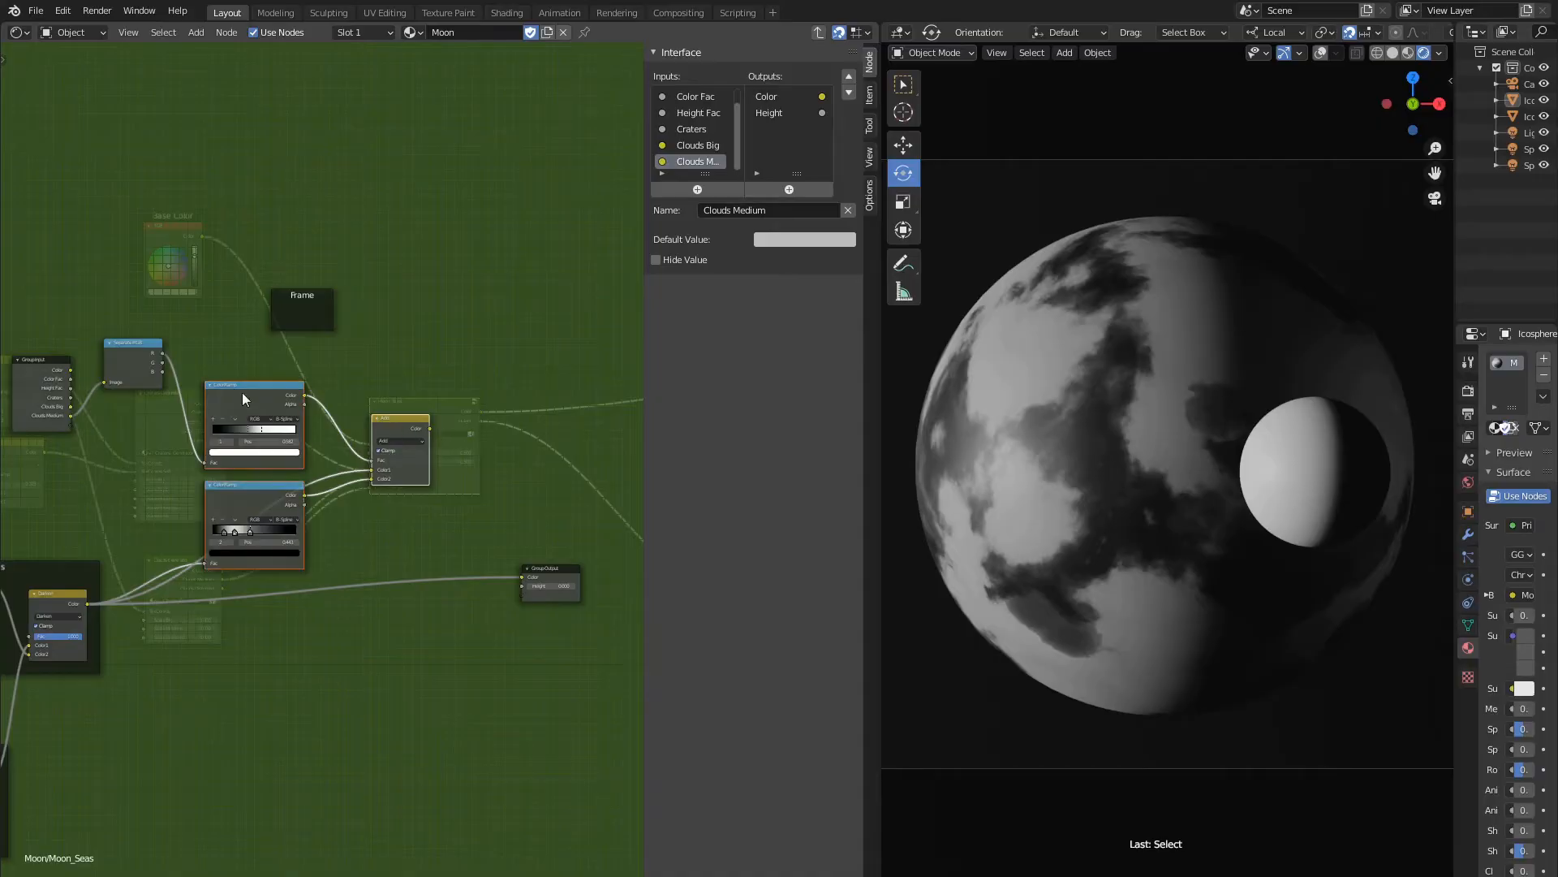
pyautogui.press('g')
pyautogui.click(301, 307)
pyautogui.click(369, 295)
pyautogui.press('g')
pyautogui.click(319, 353)
pyautogui.click(319, 353)
# Label the new frame "Additive Rim".
pyautogui.click(869, 95)
pyautogui.doubleClick(773, 95)
pyautogui.write('Additive Rim')
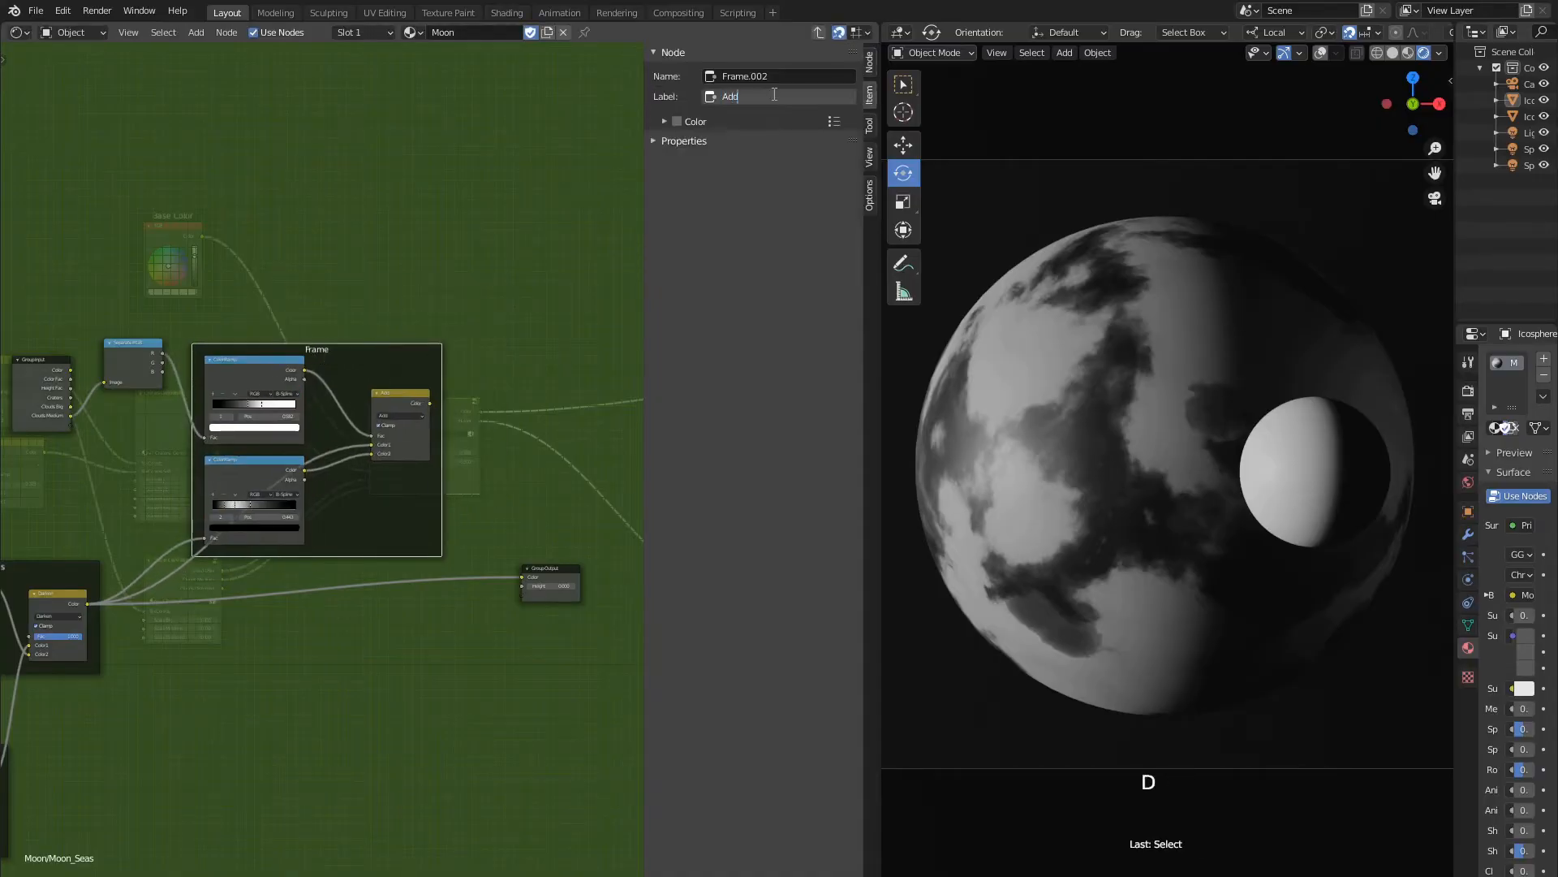
pyautogui.press('Return')
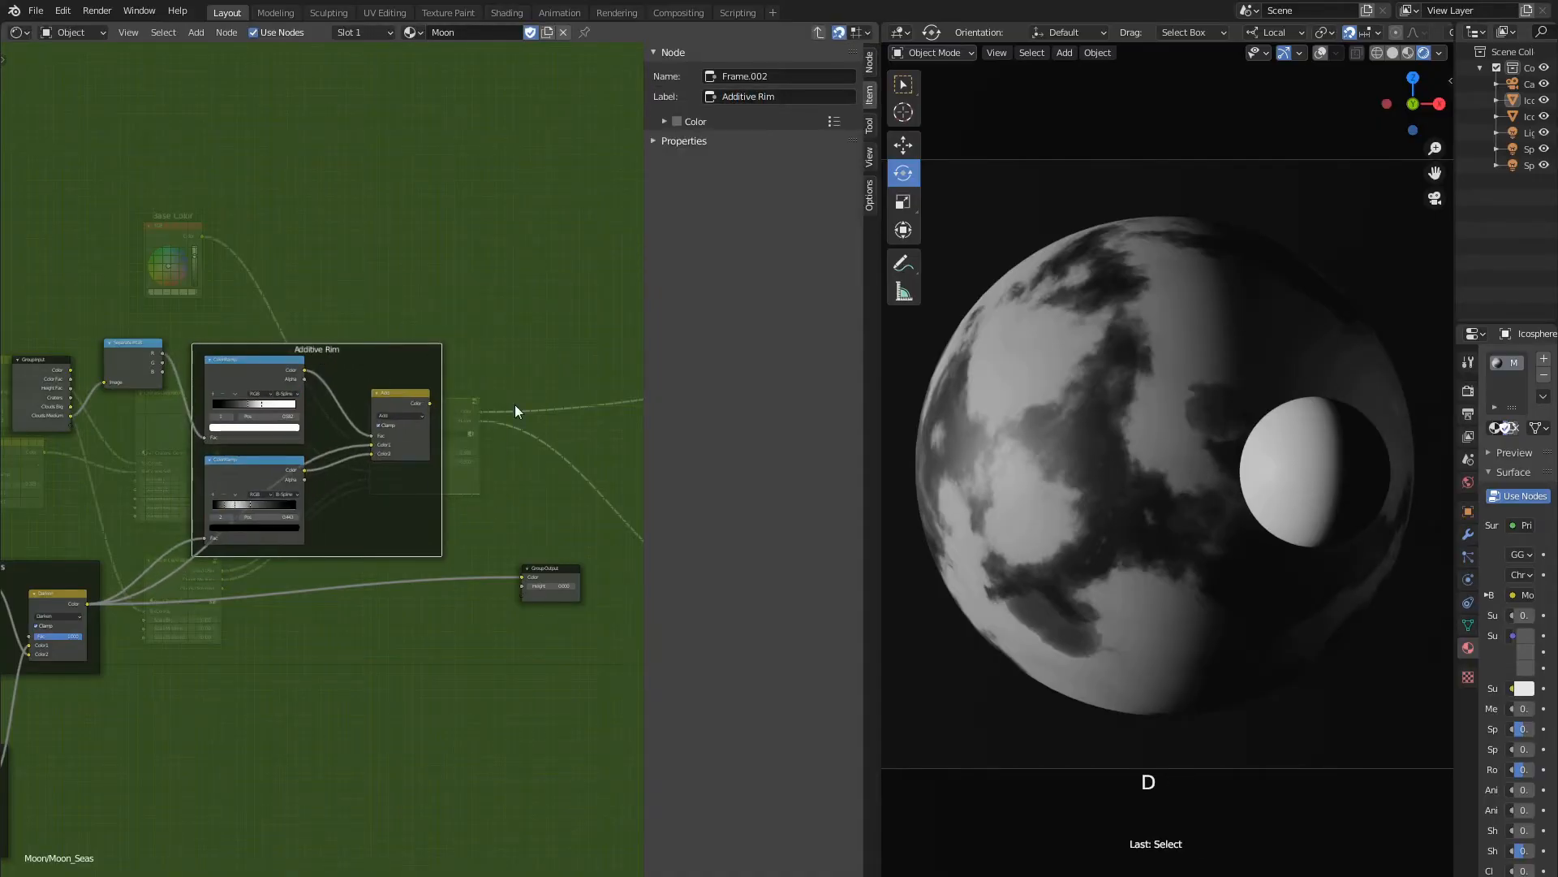
# Move the Group Output up beside the Additive Rim frame and connect the Add node's Color to its Color input.
pyautogui.moveTo(515, 404); pyautogui.dragTo(443, 367, button='middle')
pyautogui.click(474, 531)
pyautogui.press('g')
pyautogui.click(563, 427)
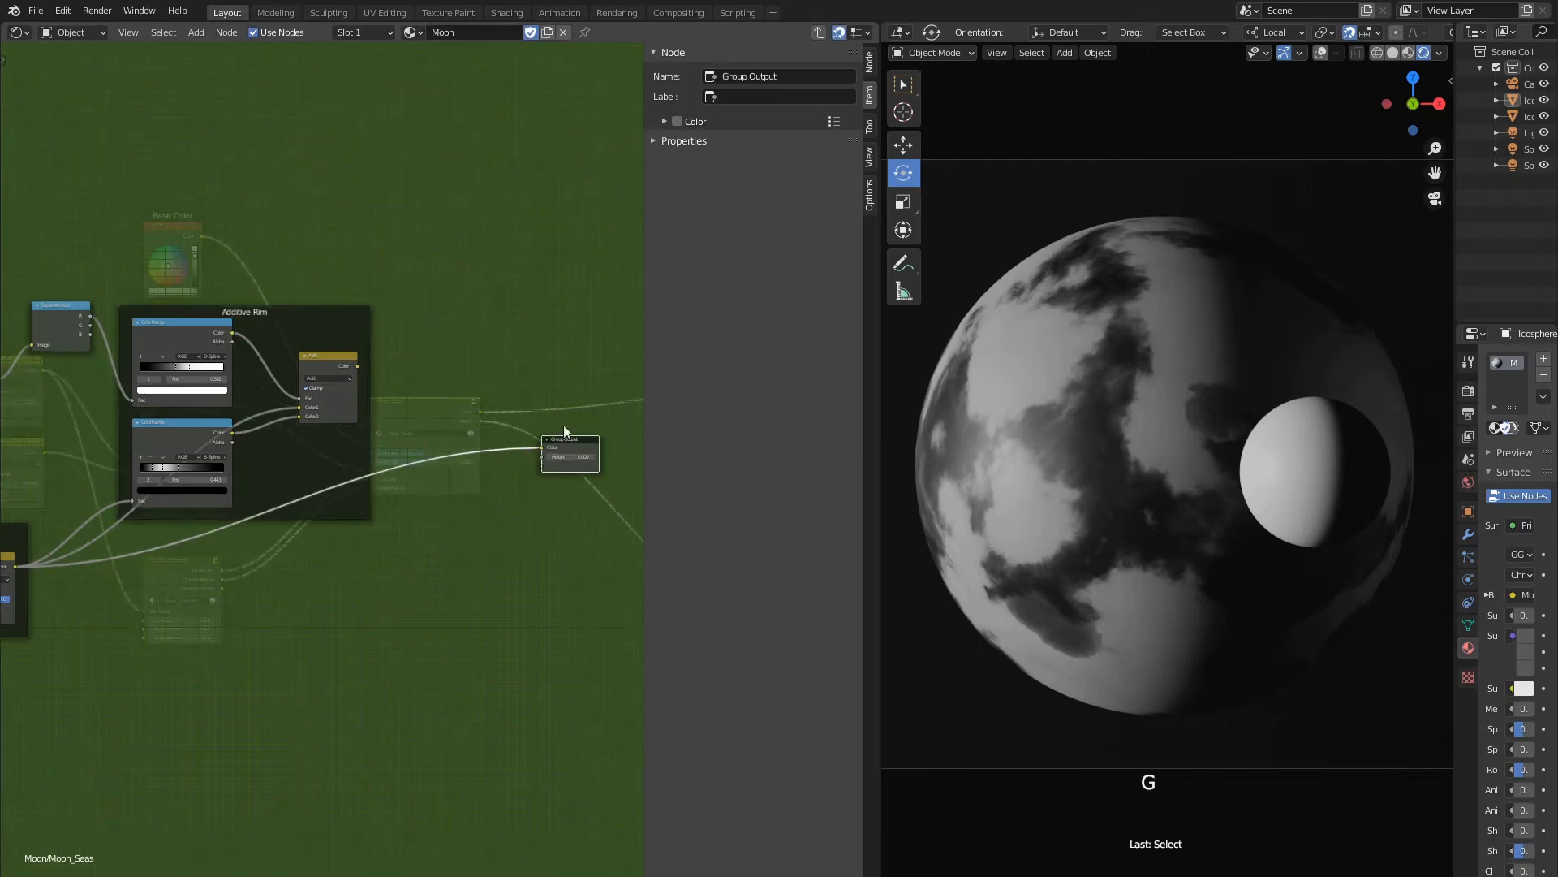
pyautogui.moveTo(358, 366); pyautogui.dragTo(542, 449)
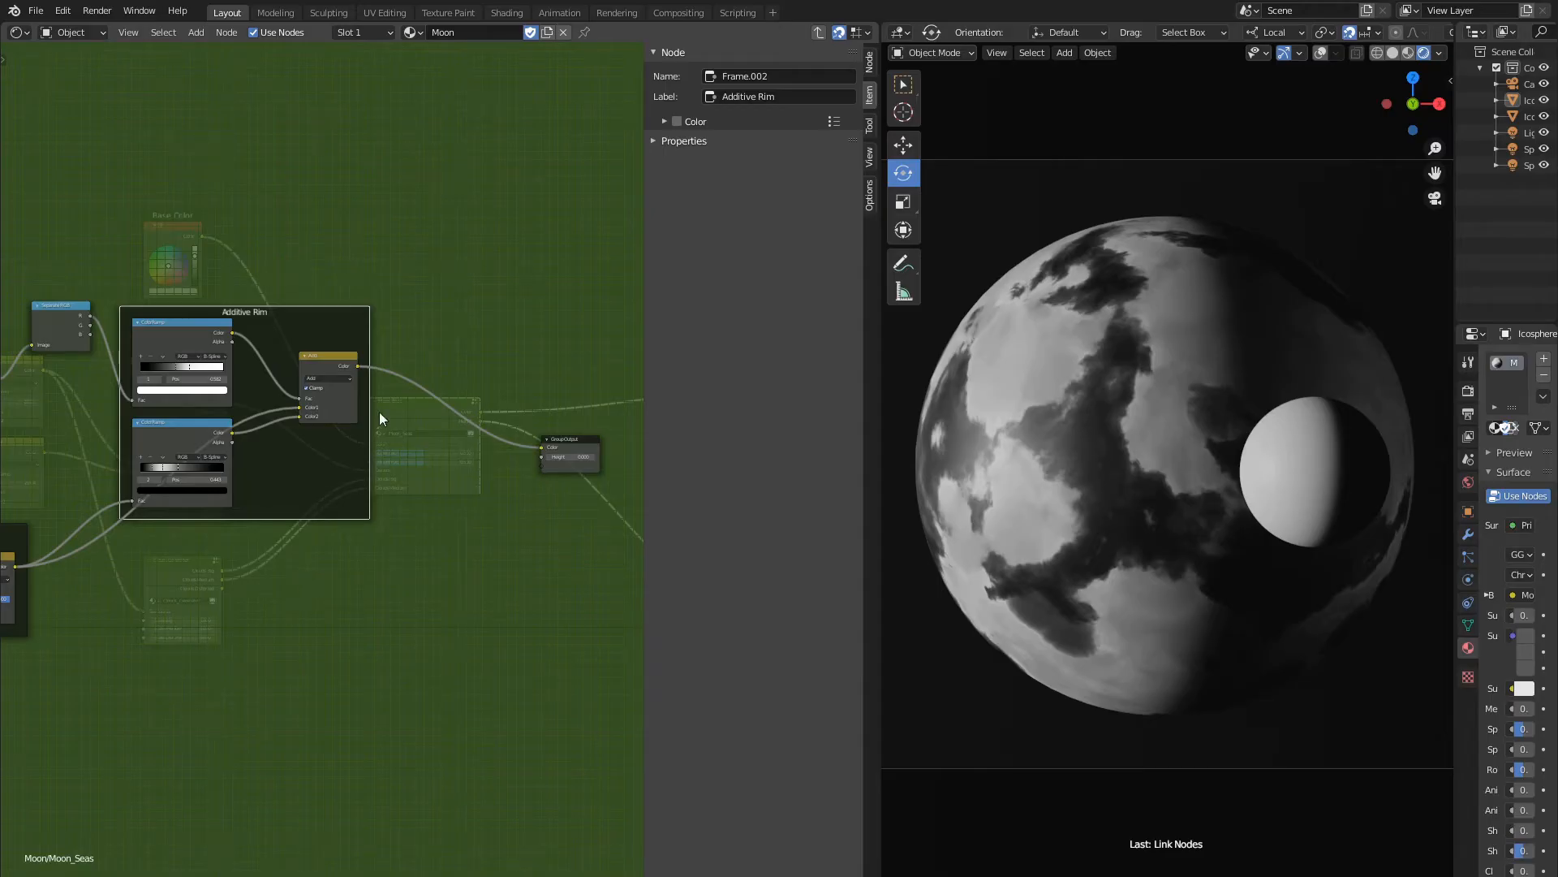
# Copy the Additive Rim frame's upper ColorRamp and paste it outside the frame, above it.
pyautogui.moveTo(375, 417); pyautogui.dragTo(329, 603, button='middle')
pyautogui.hotkey('shift', 'a')
pyautogui.click(138, 508)
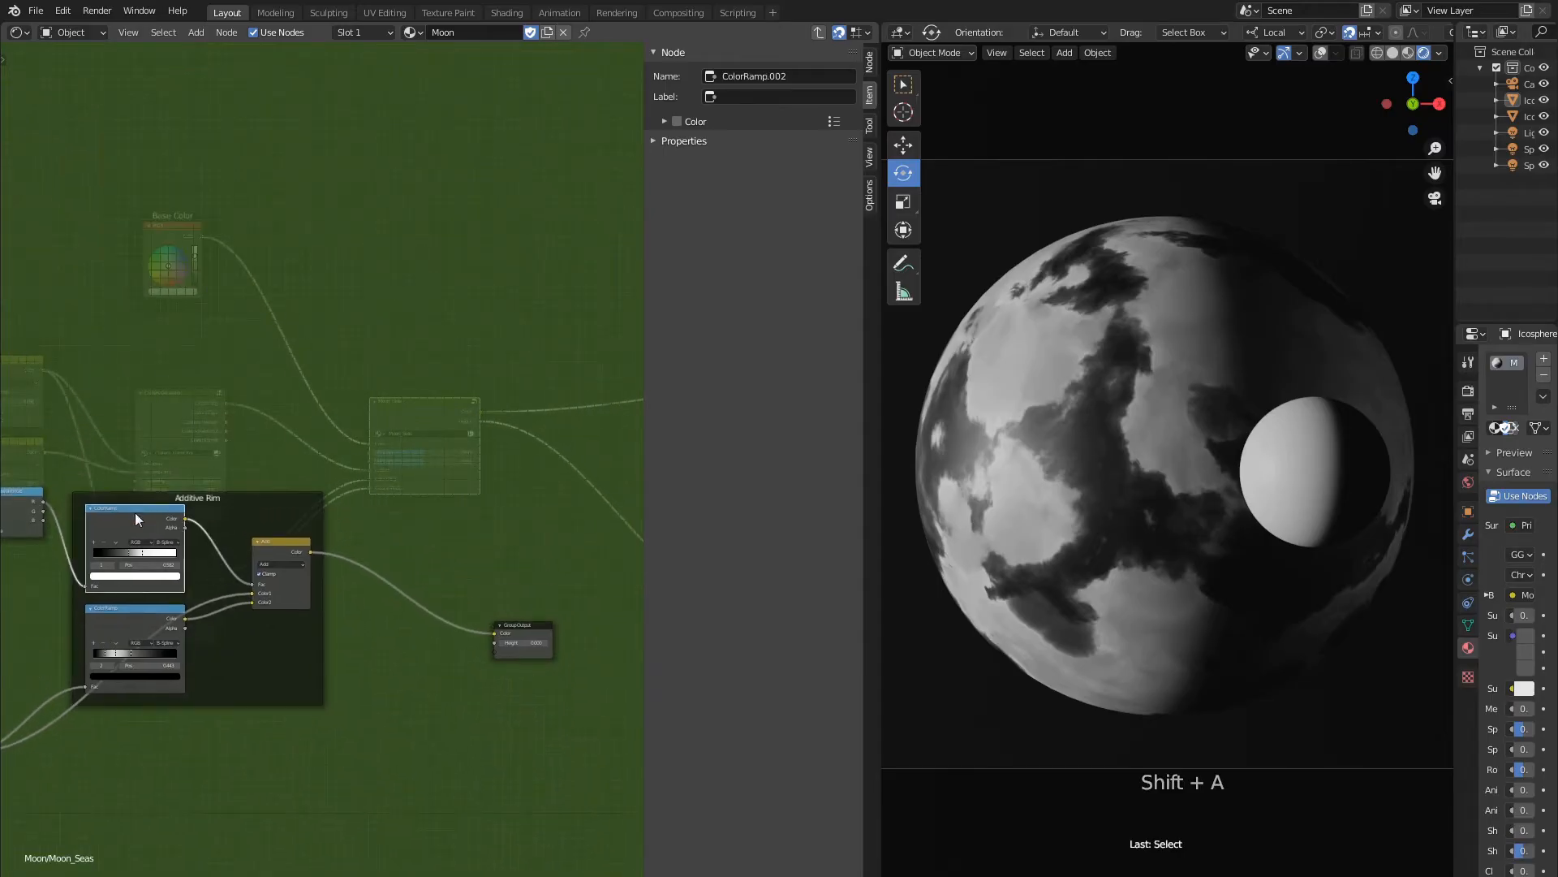
pyautogui.hotkey('shift', 'd')
pyautogui.rightClick(171, 512)
pyautogui.hotkey('ctrl', 'z')
pyautogui.hotkey('ctrl', 'c')
pyautogui.hotkey('ctrl', 'c')
pyautogui.hotkey('ctrl', 'v')
pyautogui.press('g')
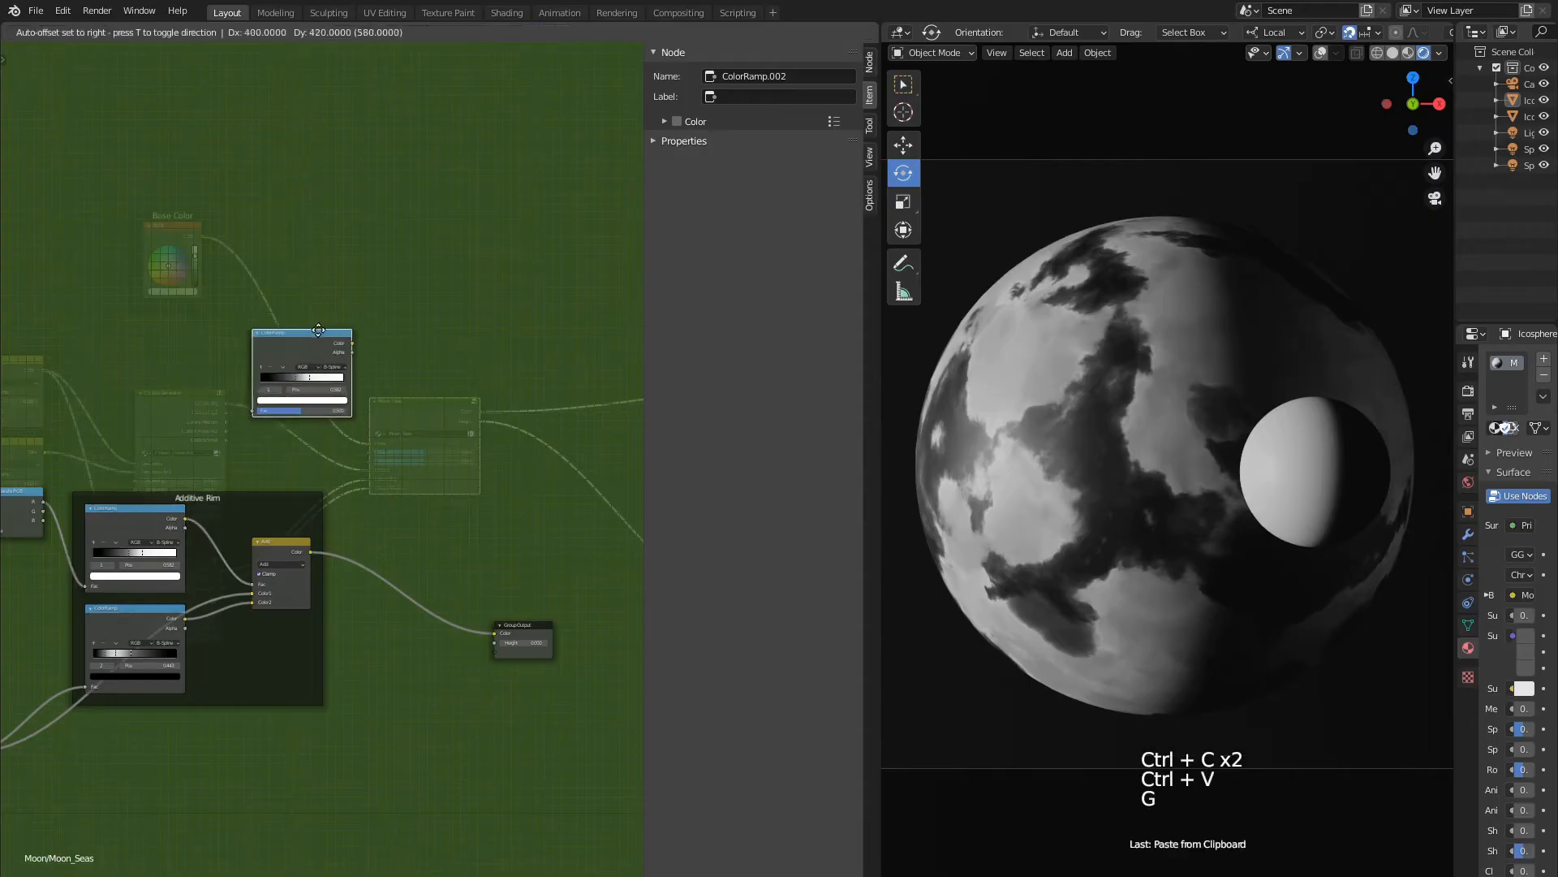
pyautogui.click(328, 230)
# Connect the Separate RGB node's G output to the pasted ColorRamp's Fac.
pyautogui.scroll(2, 279, 278)
pyautogui.moveTo(279, 282); pyautogui.dragTo(407, 316, button='middle')
pyautogui.click(72, 550)
pyautogui.moveTo(72, 551); pyautogui.dragTo(333, 400)
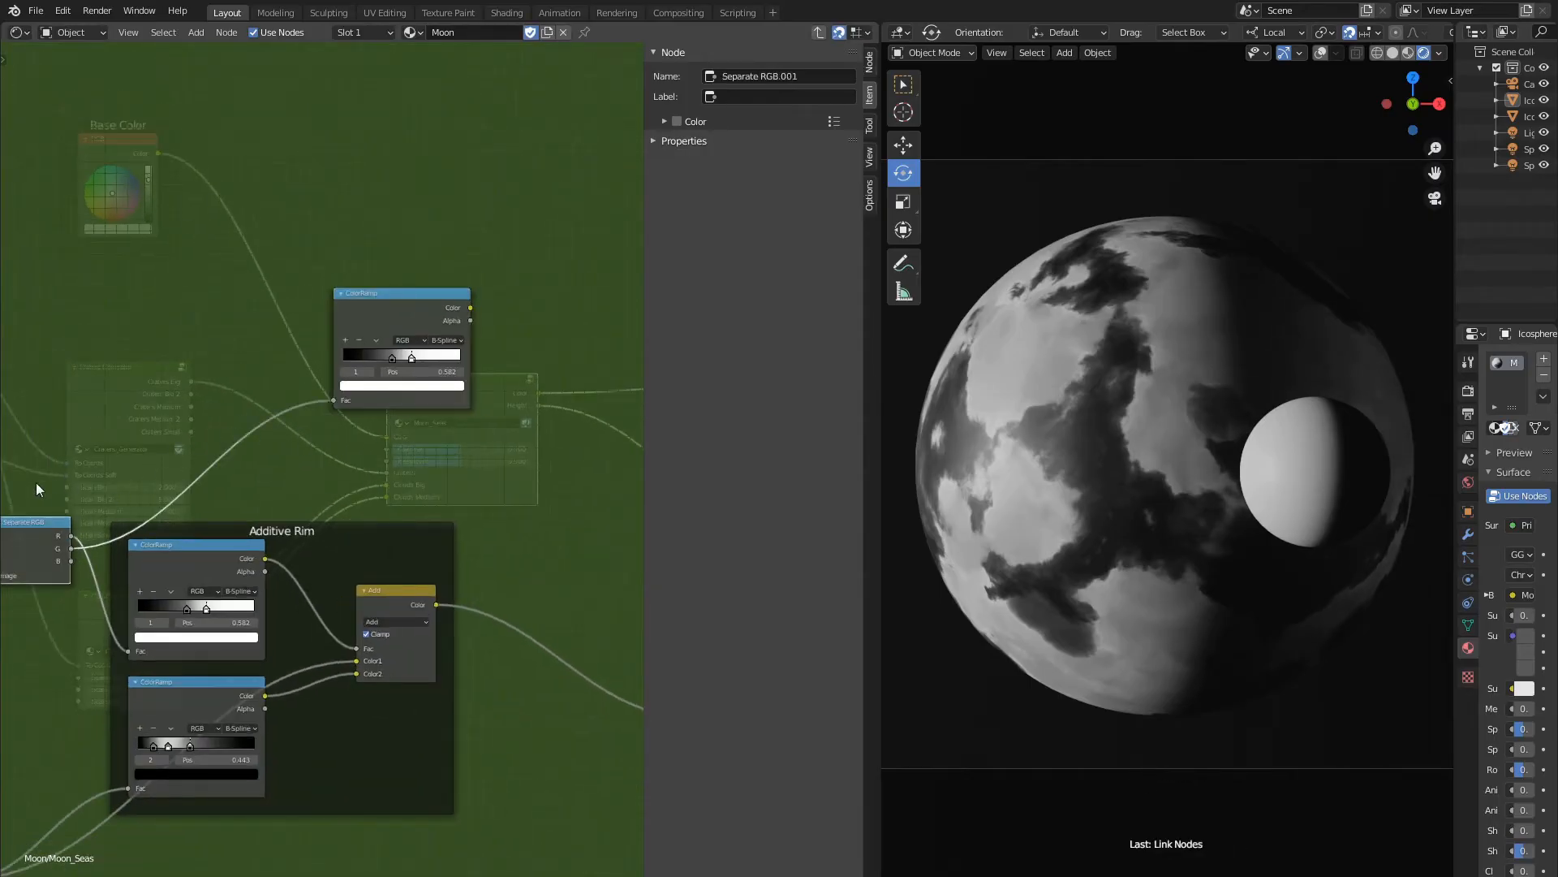
# Move the Group Input and its Separate RGB node higher, above the level of the Additive Rim frame.
pyautogui.moveTo(36, 482); pyautogui.dragTo(251, 475, button='middle')
pyautogui.keyDown('shift'); pyautogui.click(112, 543); pyautogui.keyUp('shift')
pyautogui.keyDown('shift'); pyautogui.click(122, 540); pyautogui.keyUp('shift')
pyautogui.keyDown('shift'); pyautogui.click(128, 537); pyautogui.keyUp('shift')
pyautogui.press('g')
pyautogui.click(119, 470)
pyautogui.moveTo(465, 410); pyautogui.dragTo(238, 443, button='middle')
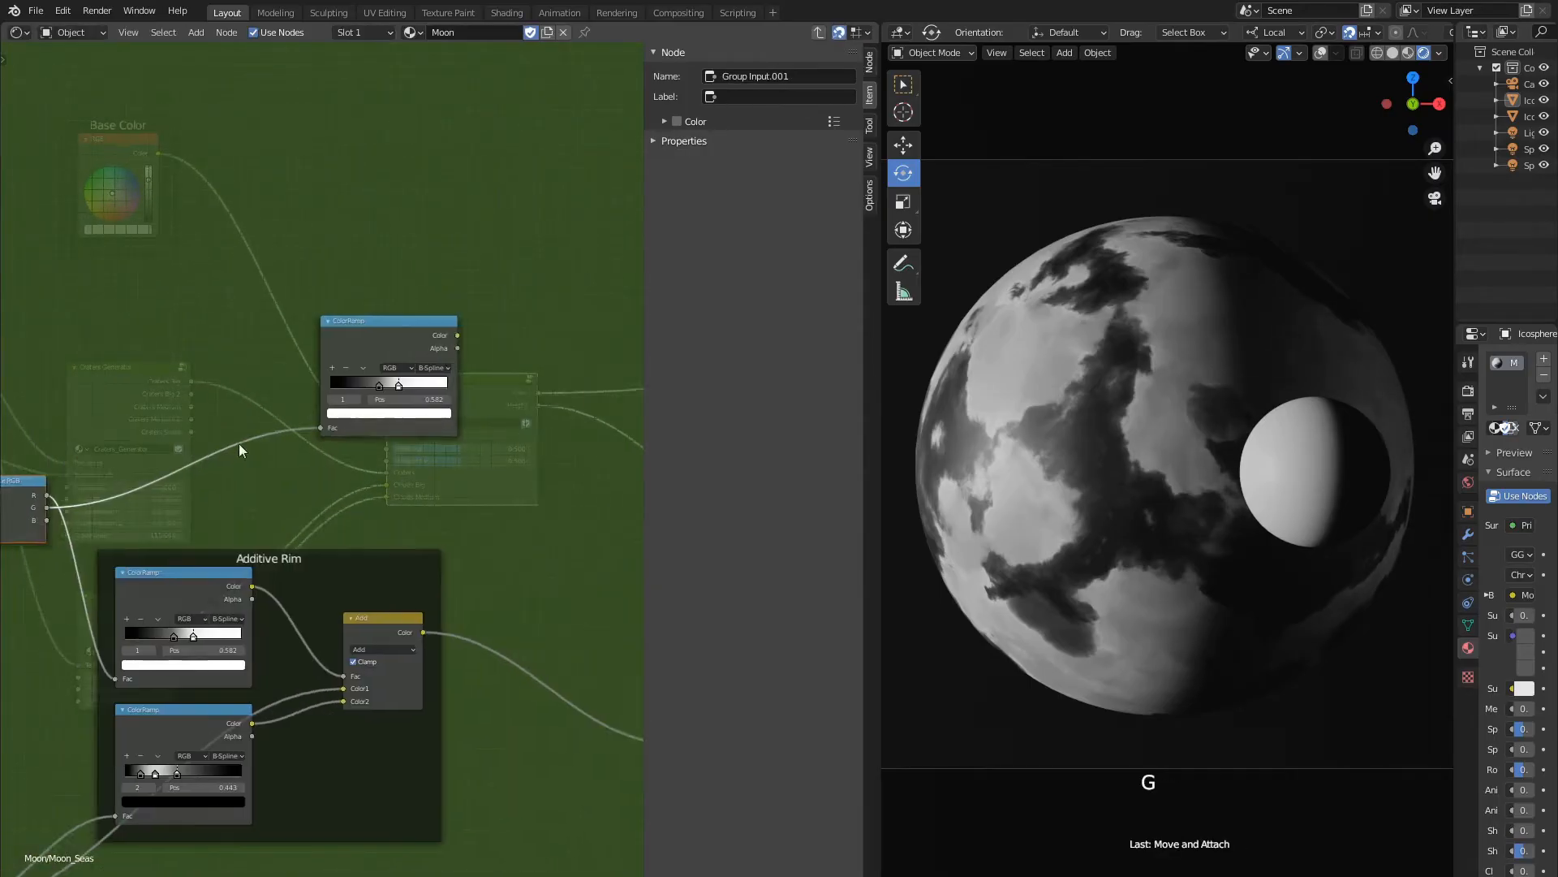
# Set the pasted ColorRamp's first stop to position 0.459.
pyautogui.scroll(2, 296, 425)
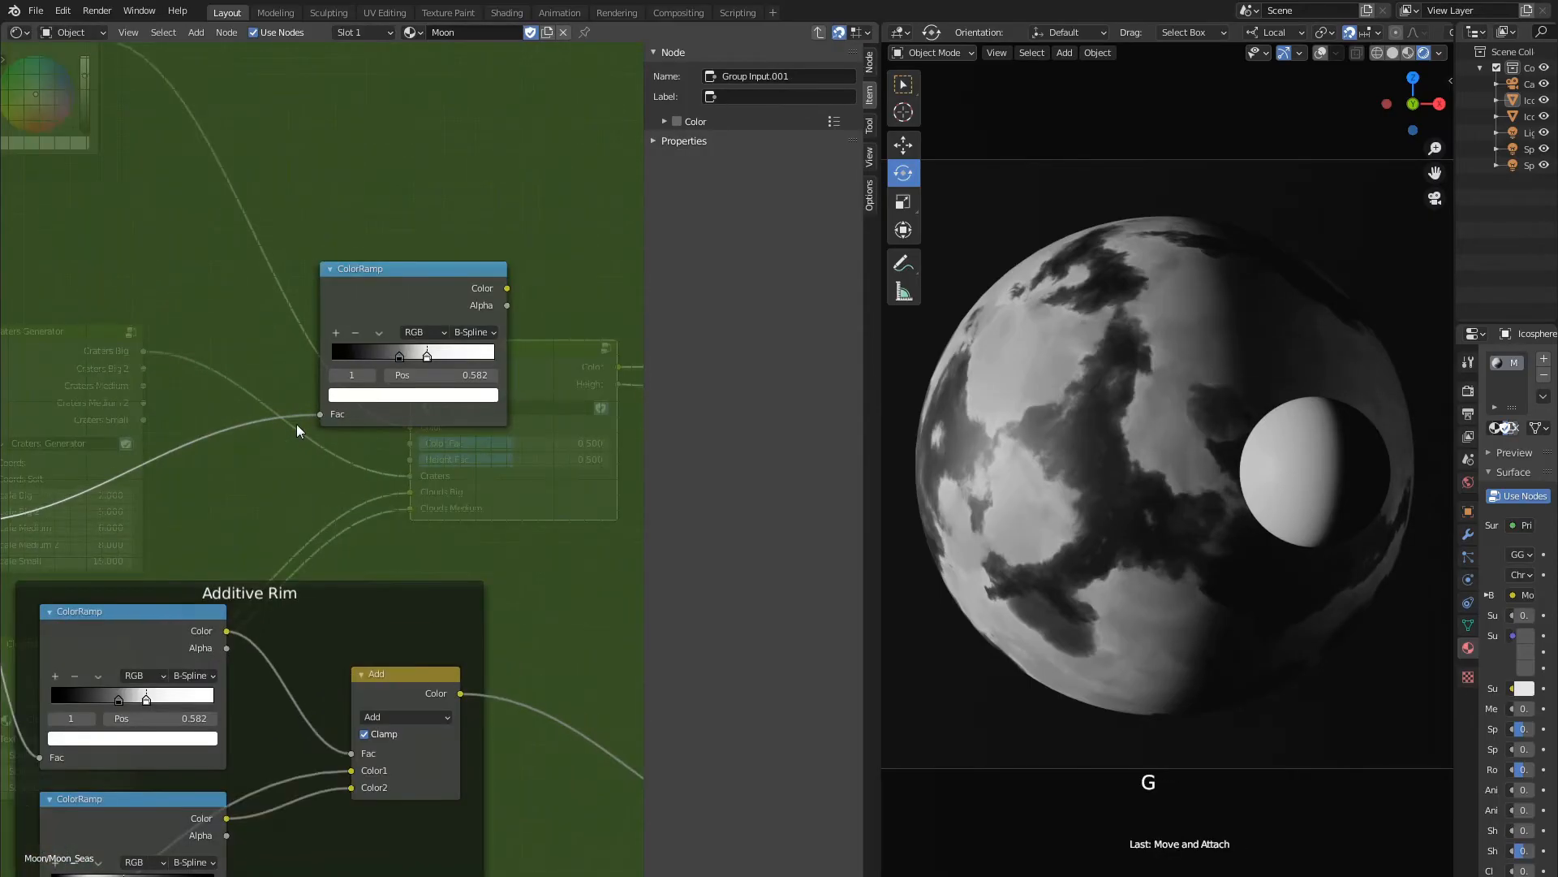
pyautogui.click(400, 357)
pyautogui.doubleClick(469, 379)
pyautogui.write('0.459')
pyautogui.press('Return')
pyautogui.click(438, 395)
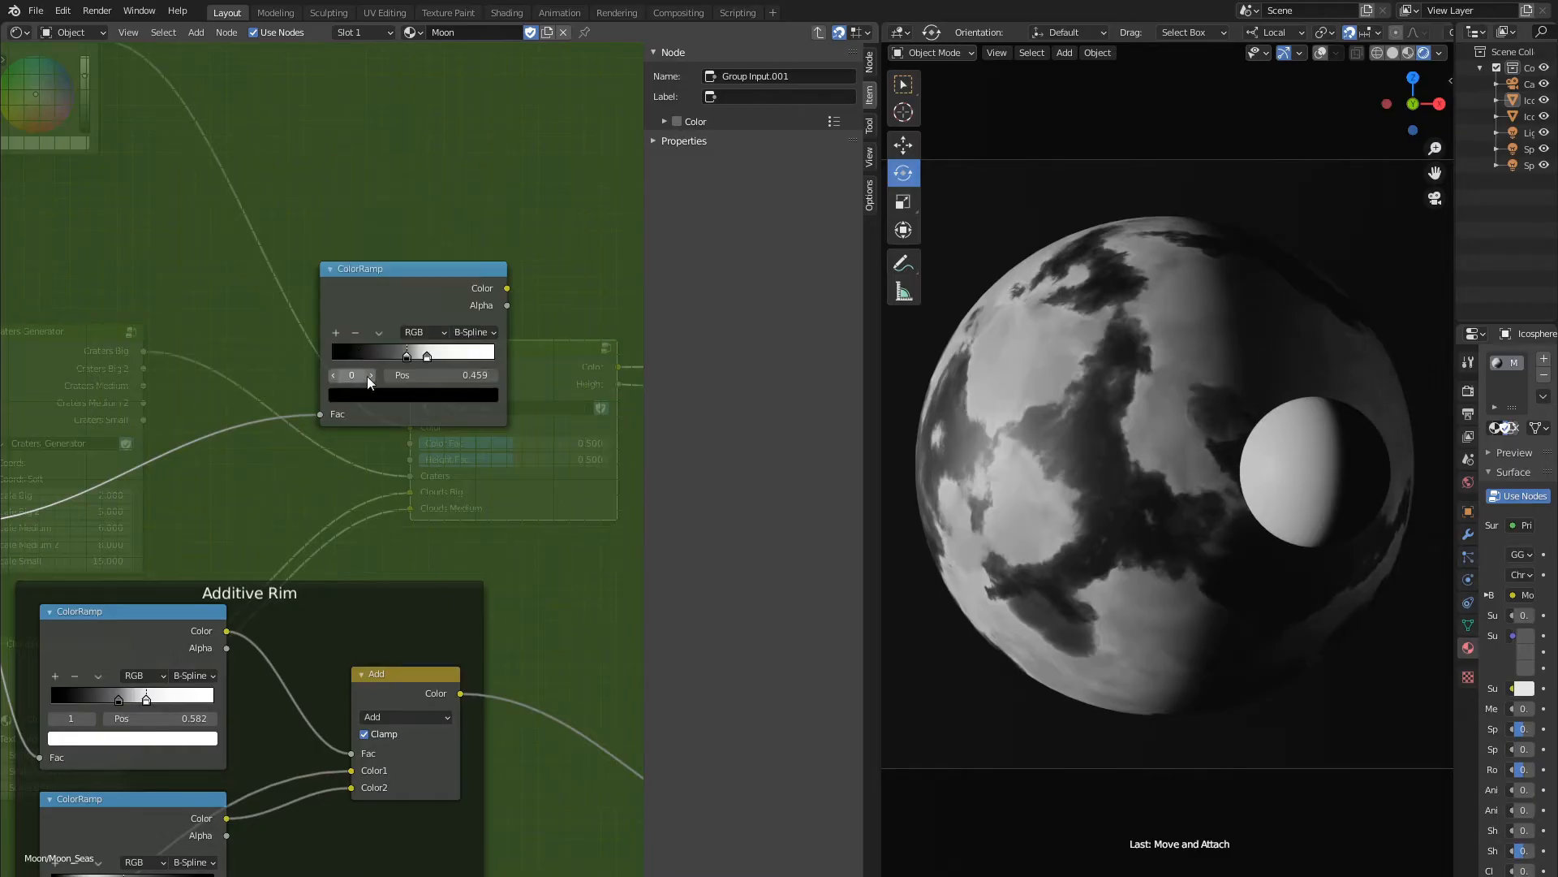
# Give the pasted ColorRamp's second stop the hex color 6D6D6D and set its position to 0.595.
pyautogui.click(369, 375)
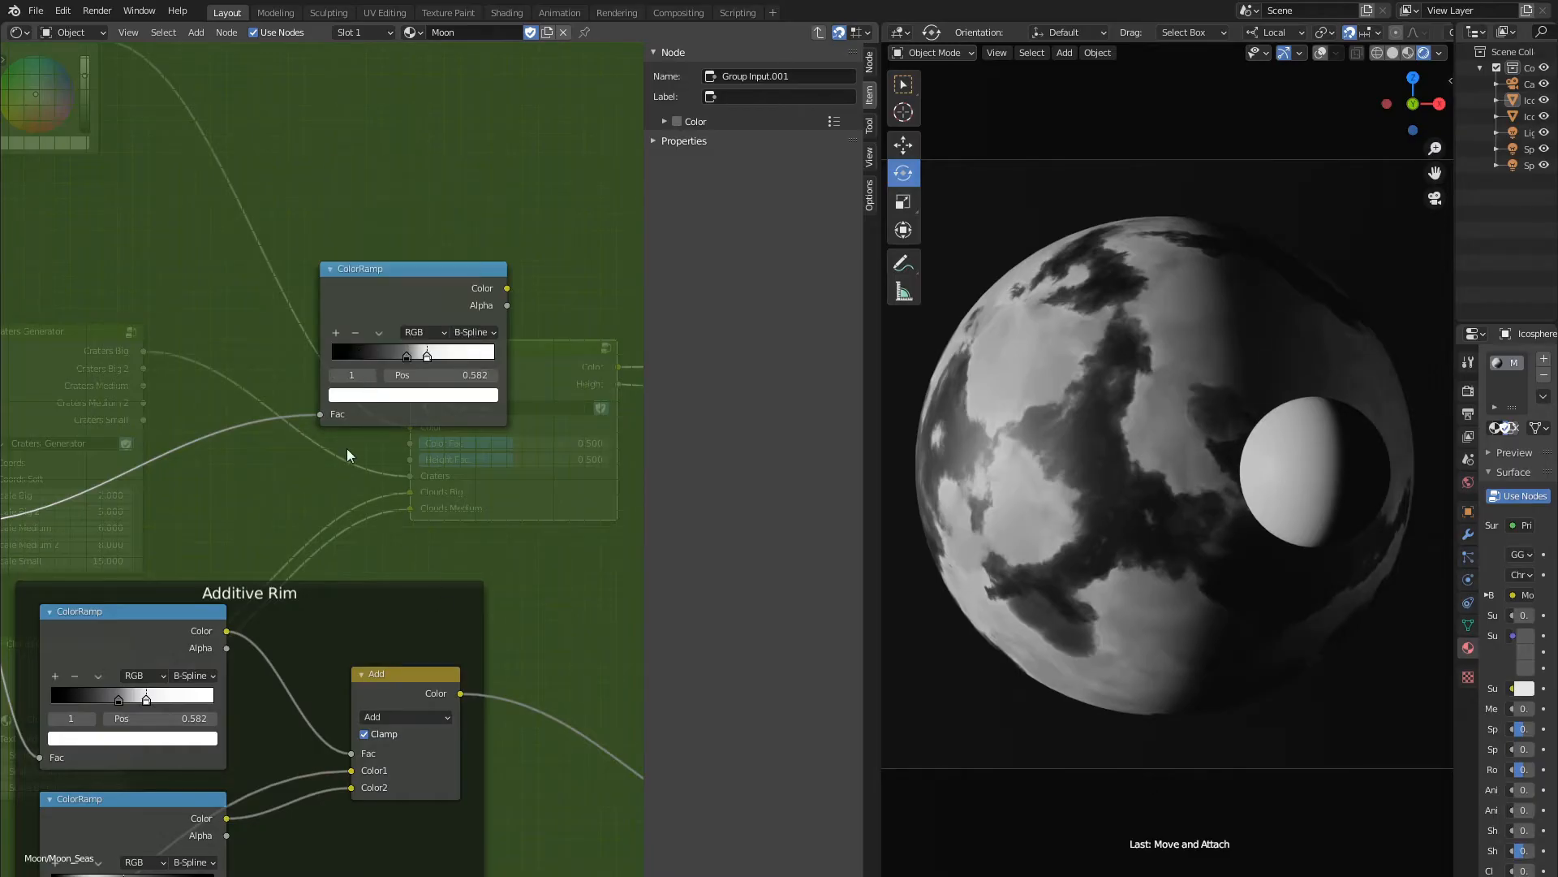
pyautogui.click(415, 396)
pyautogui.click(390, 326)
pyautogui.write('6D6D6D')
pyautogui.press('Return')
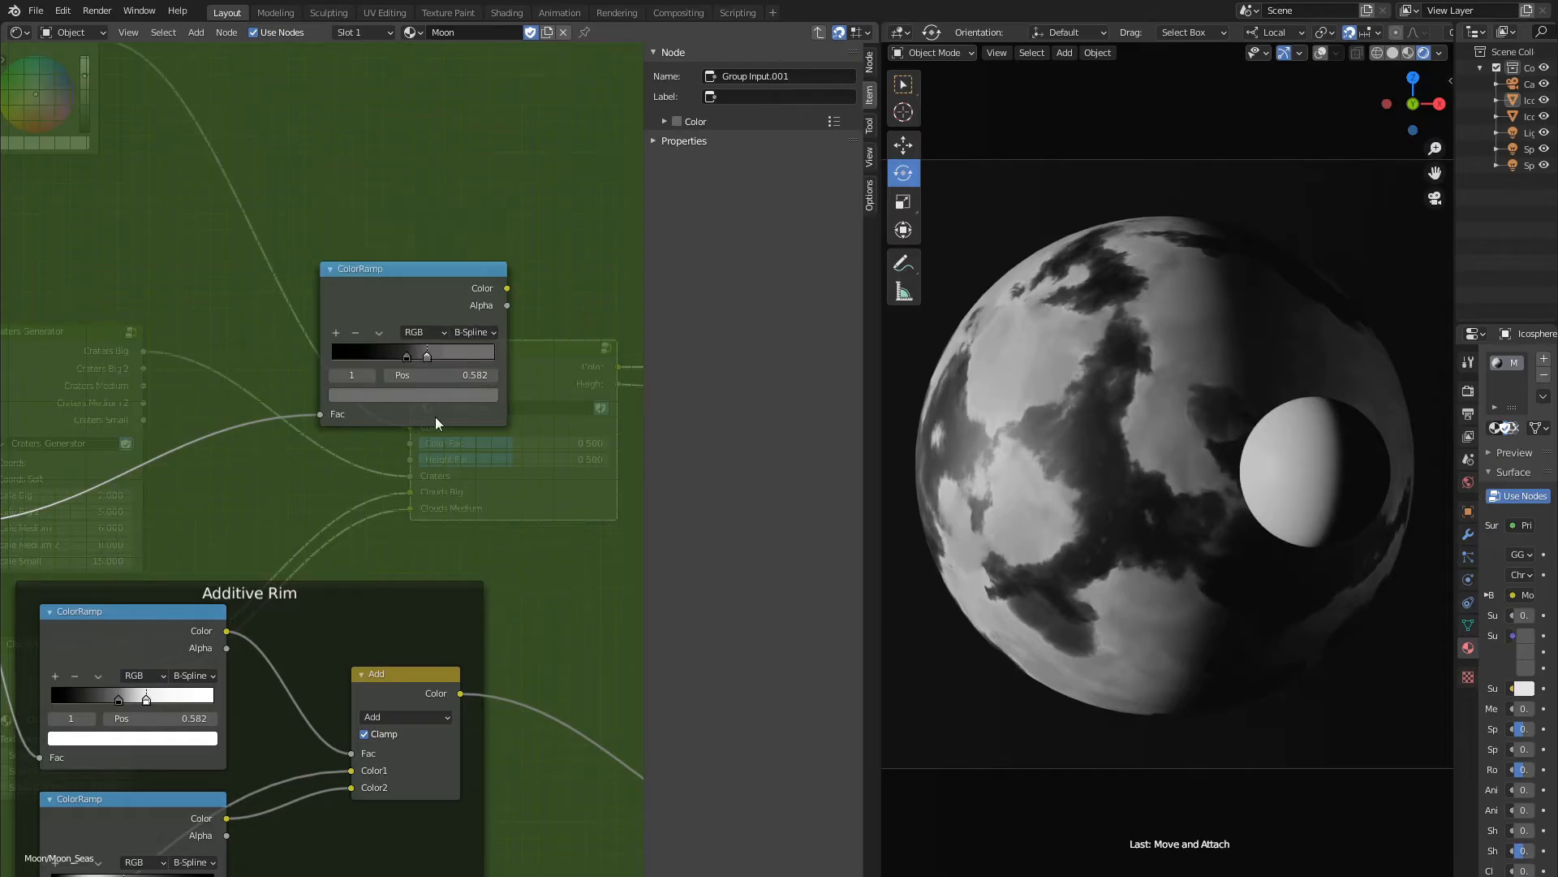
pyautogui.click(475, 375)
pyautogui.write('0.595')
pyautogui.press('Return')
# Add a MixRGB node to the right of the pasted ColorRamp.
pyautogui.scroll(-2, 347, 353)
pyautogui.hotkey('shift', 'a')
pyautogui.click(398, 342)
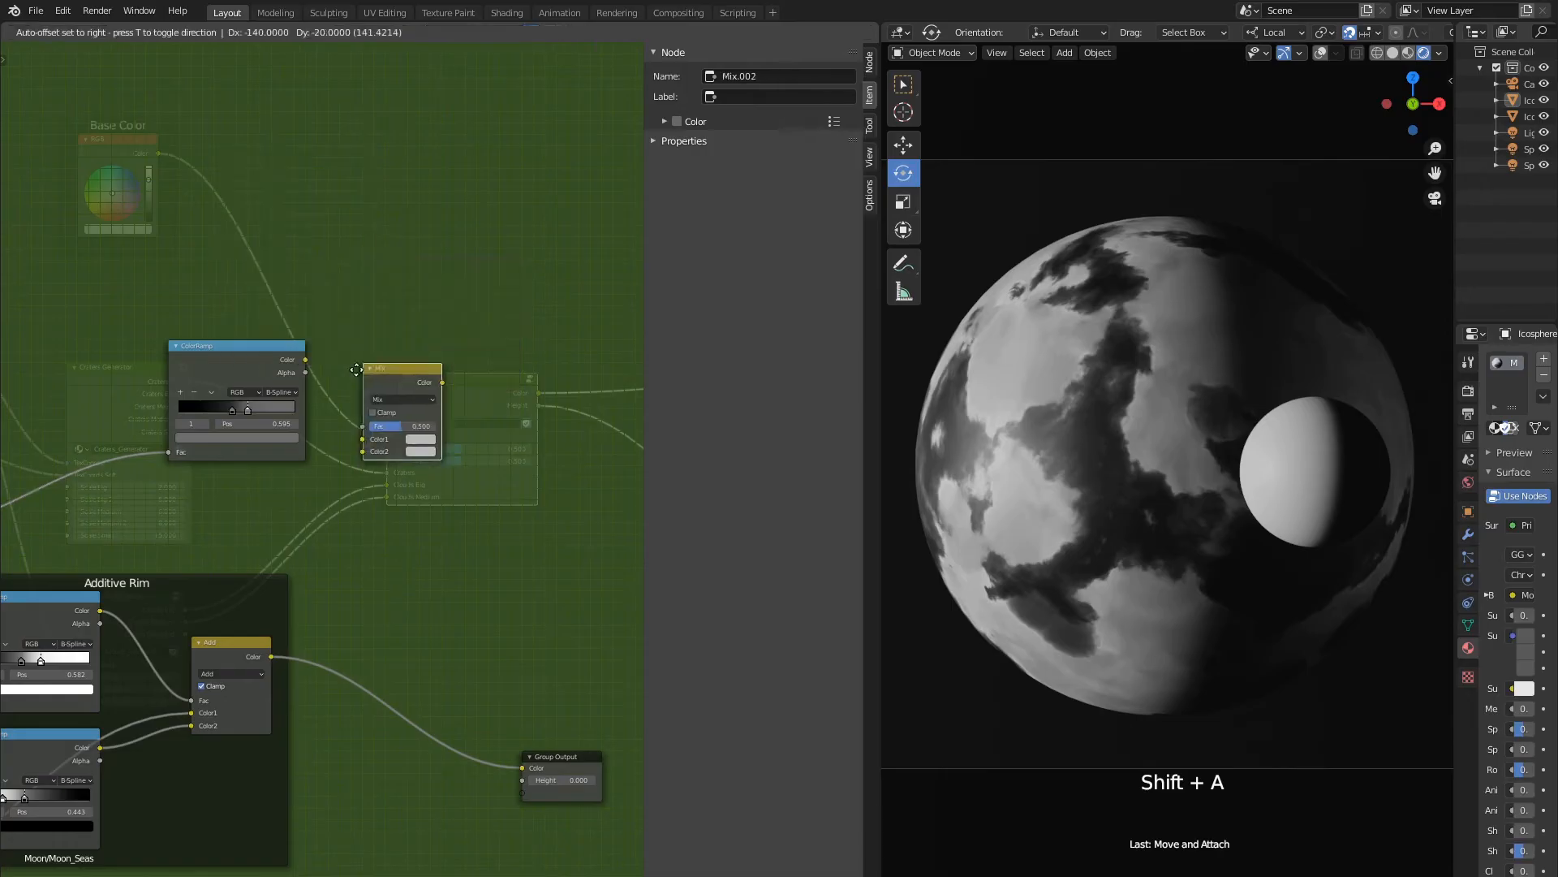
pyautogui.click(347, 367)
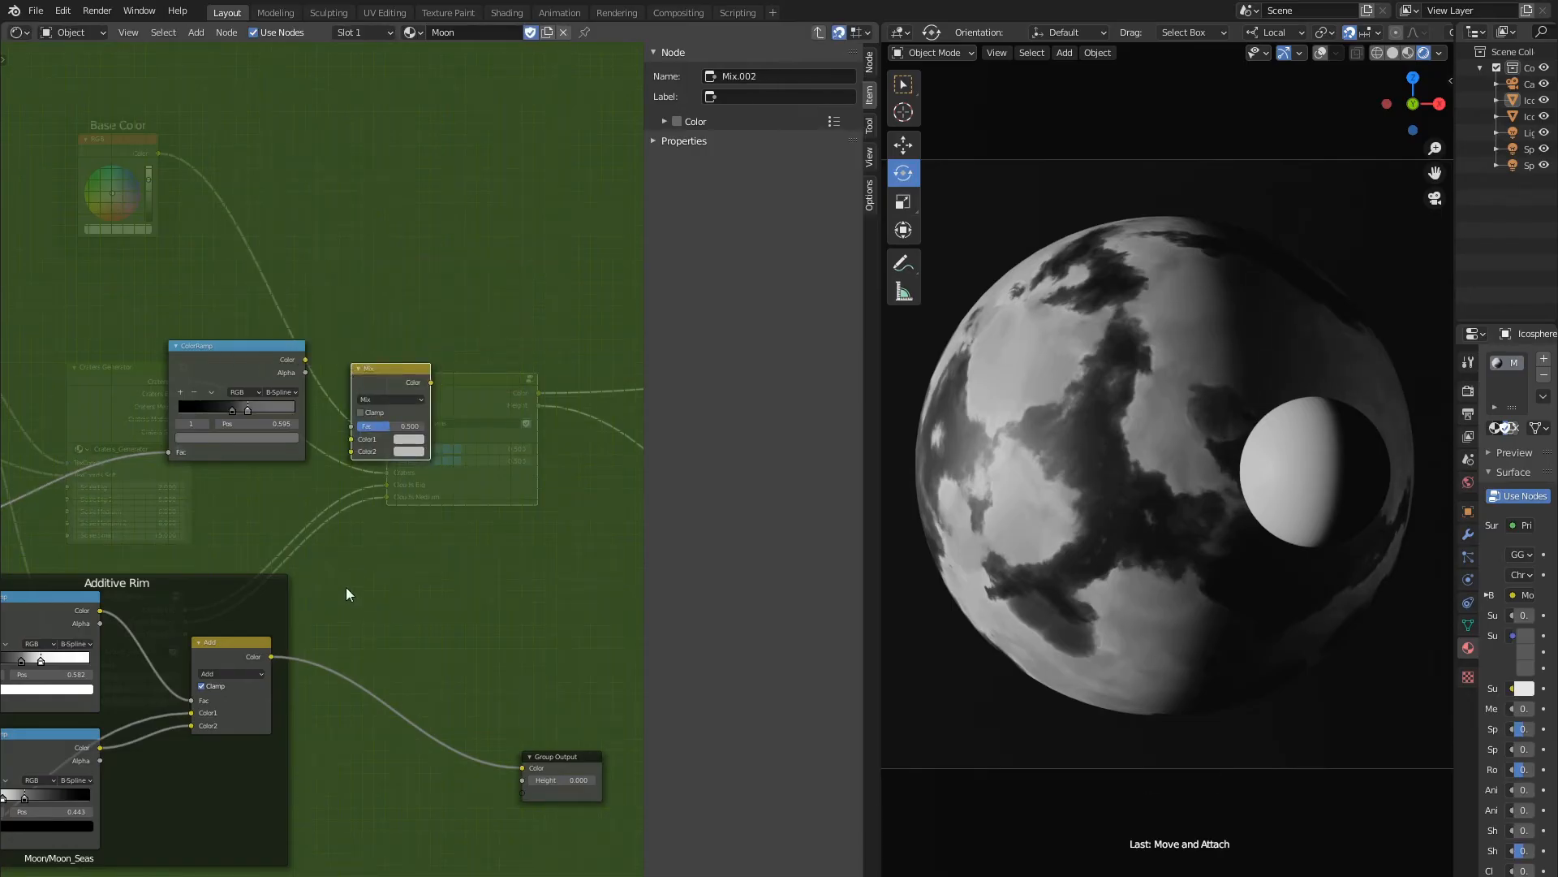
# Connect the Additive Rim result to the new Mix node's Color1 and the ColorRamp's Color to Color2, and set its blend mode to Add.
pyautogui.moveTo(271, 656); pyautogui.dragTo(349, 439)
pyautogui.press('g')
pyautogui.click(417, 505)
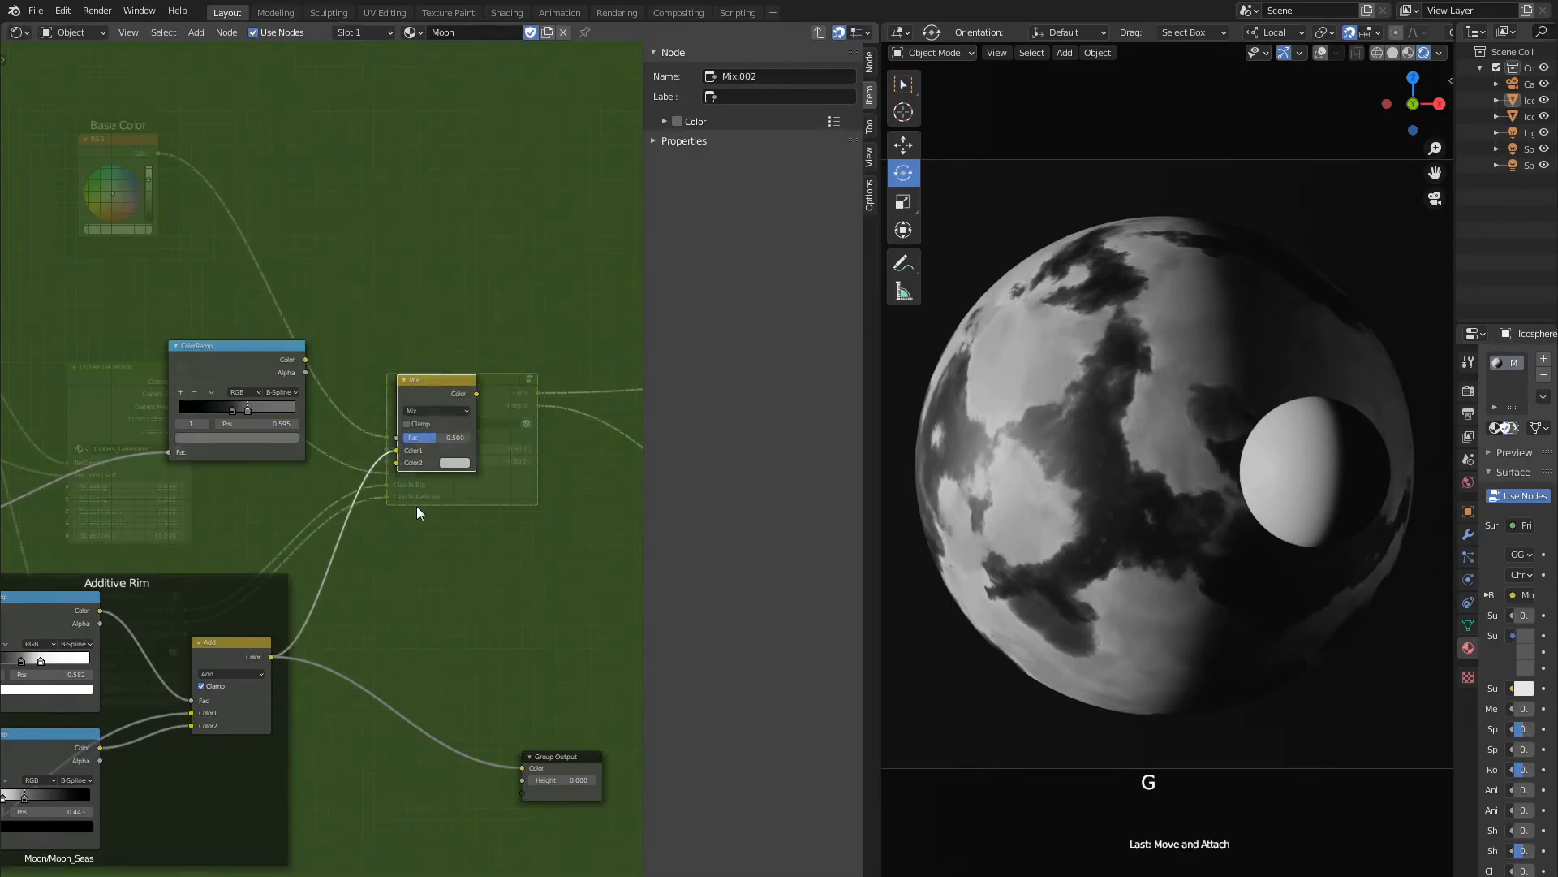
pyautogui.moveTo(306, 359); pyautogui.dragTo(391, 476)
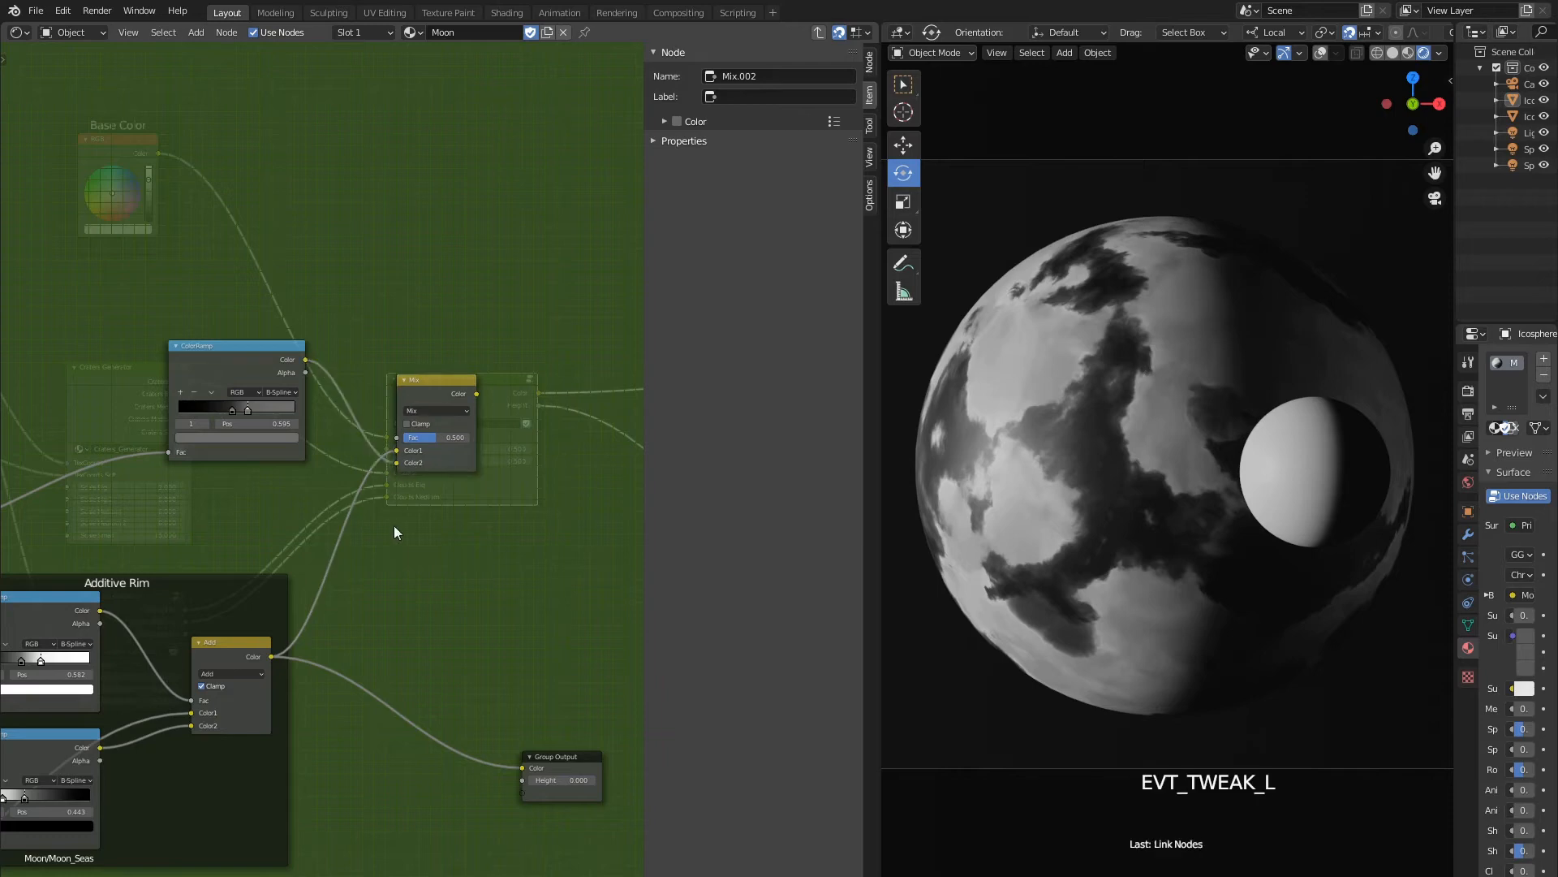
pyautogui.click(437, 411)
pyautogui.click(429, 522)
# Move the Group Output beside the new Add node and connect that node's Color to the output's Color.
pyautogui.moveTo(427, 523); pyautogui.dragTo(171, 433, button='middle')
pyautogui.click(308, 675)
pyautogui.press('g')
pyautogui.click(559, 446)
pyautogui.moveTo(220, 304); pyautogui.dragTo(513, 454)
# Add a Frame and enclose the gray-stop ColorRamp and its Add node in it.
pyautogui.moveTo(233, 421); pyautogui.dragTo(401, 445, button='middle')
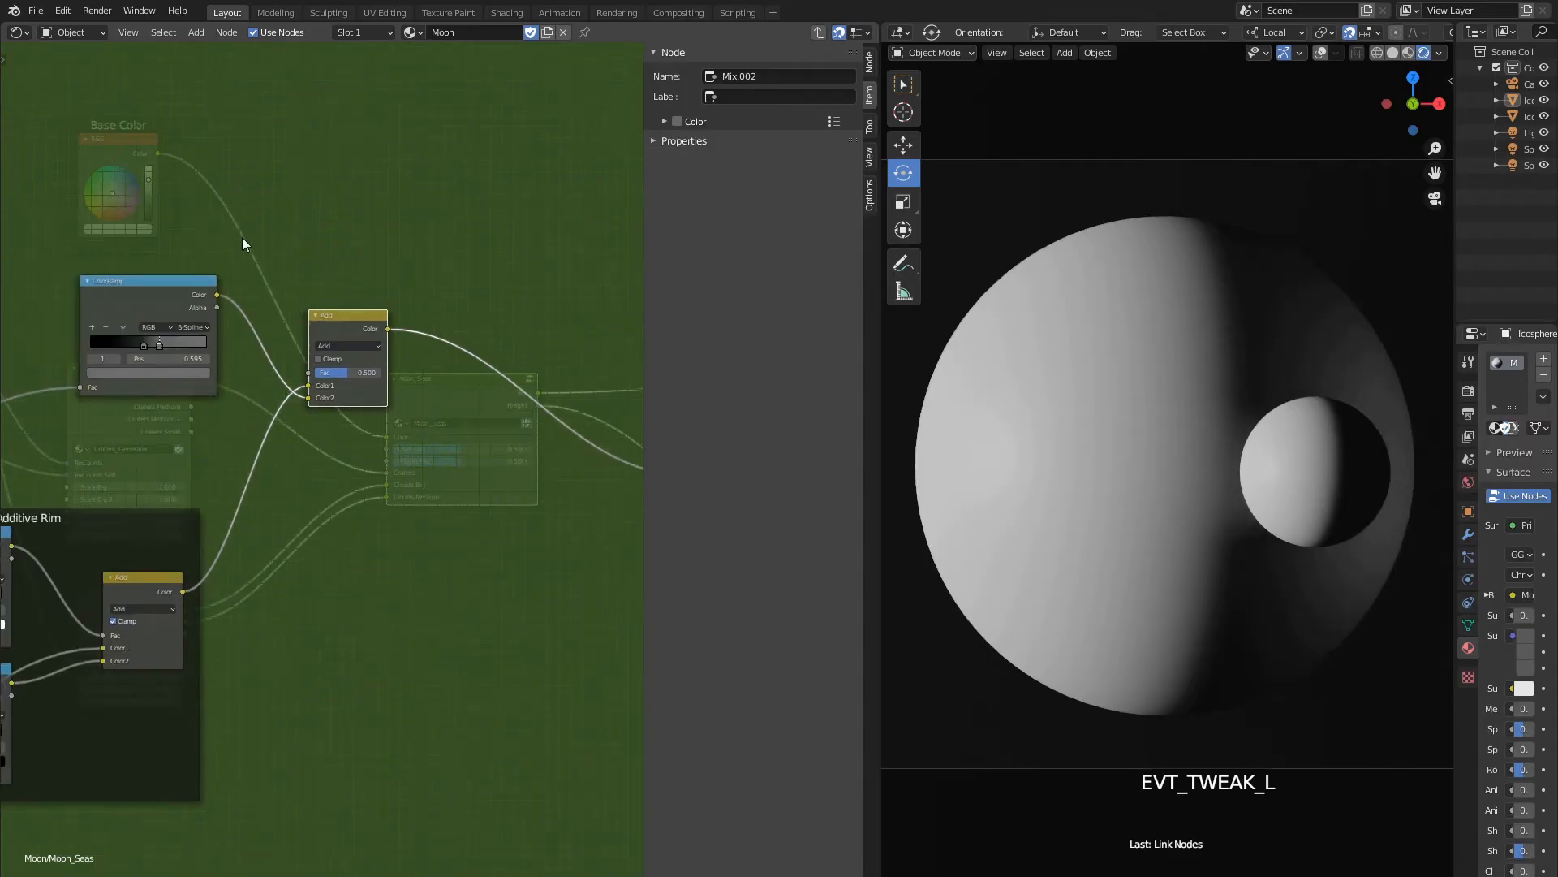
pyautogui.scroll(1, 242, 237)
pyautogui.moveTo(221, 236); pyautogui.dragTo(349, 270, button='middle')
pyautogui.hotkey('shift', 'a')
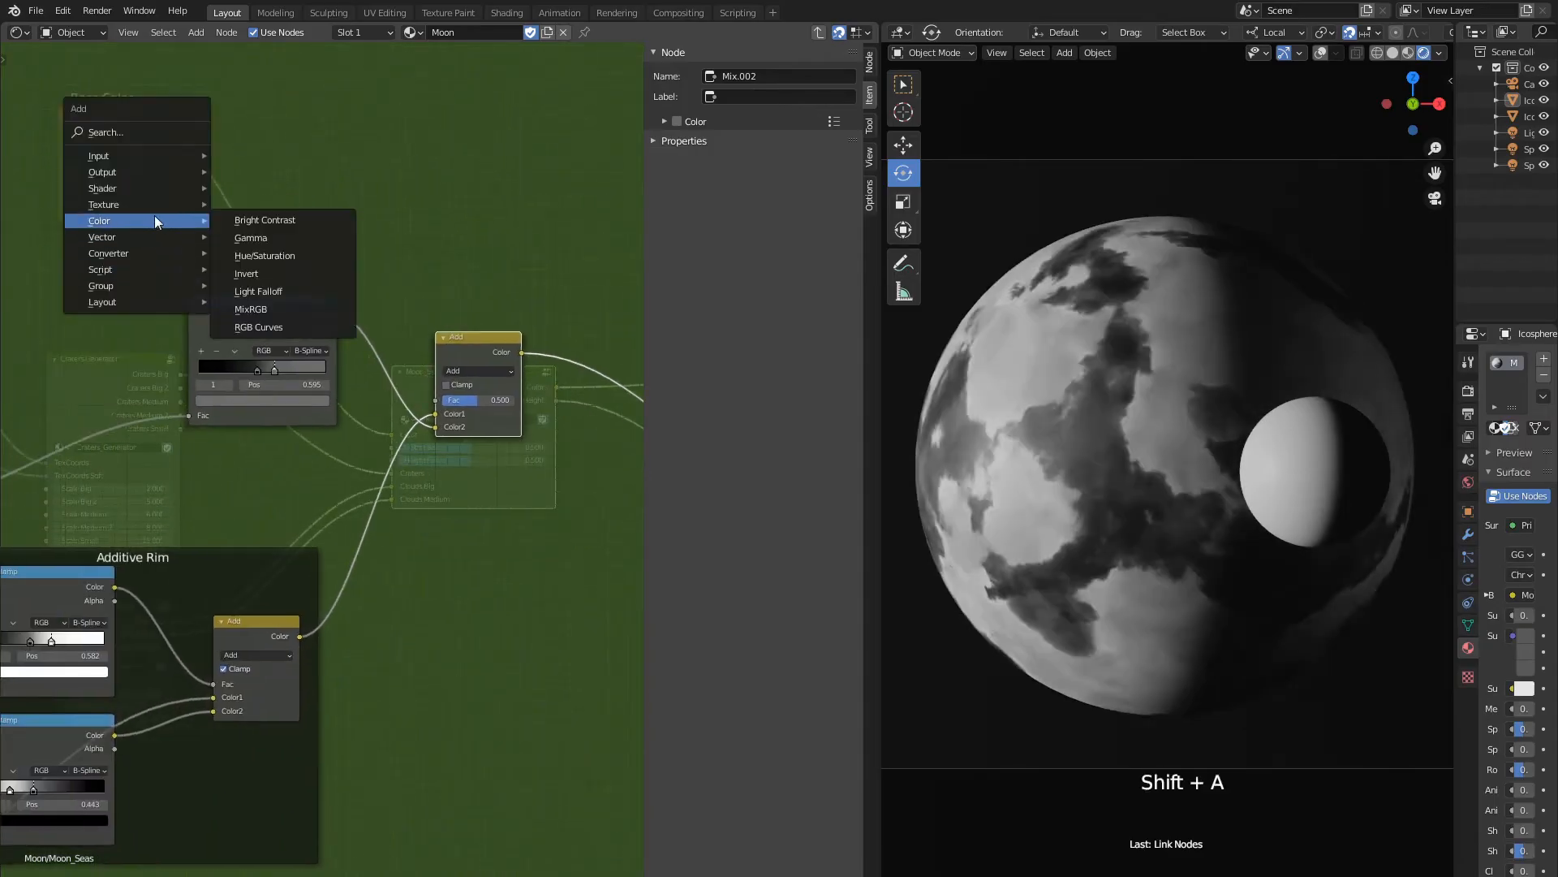
pyautogui.moveTo(180, 302)
pyautogui.click(250, 303)
pyautogui.click(323, 310)
pyautogui.press('g')
pyautogui.click(216, 320)
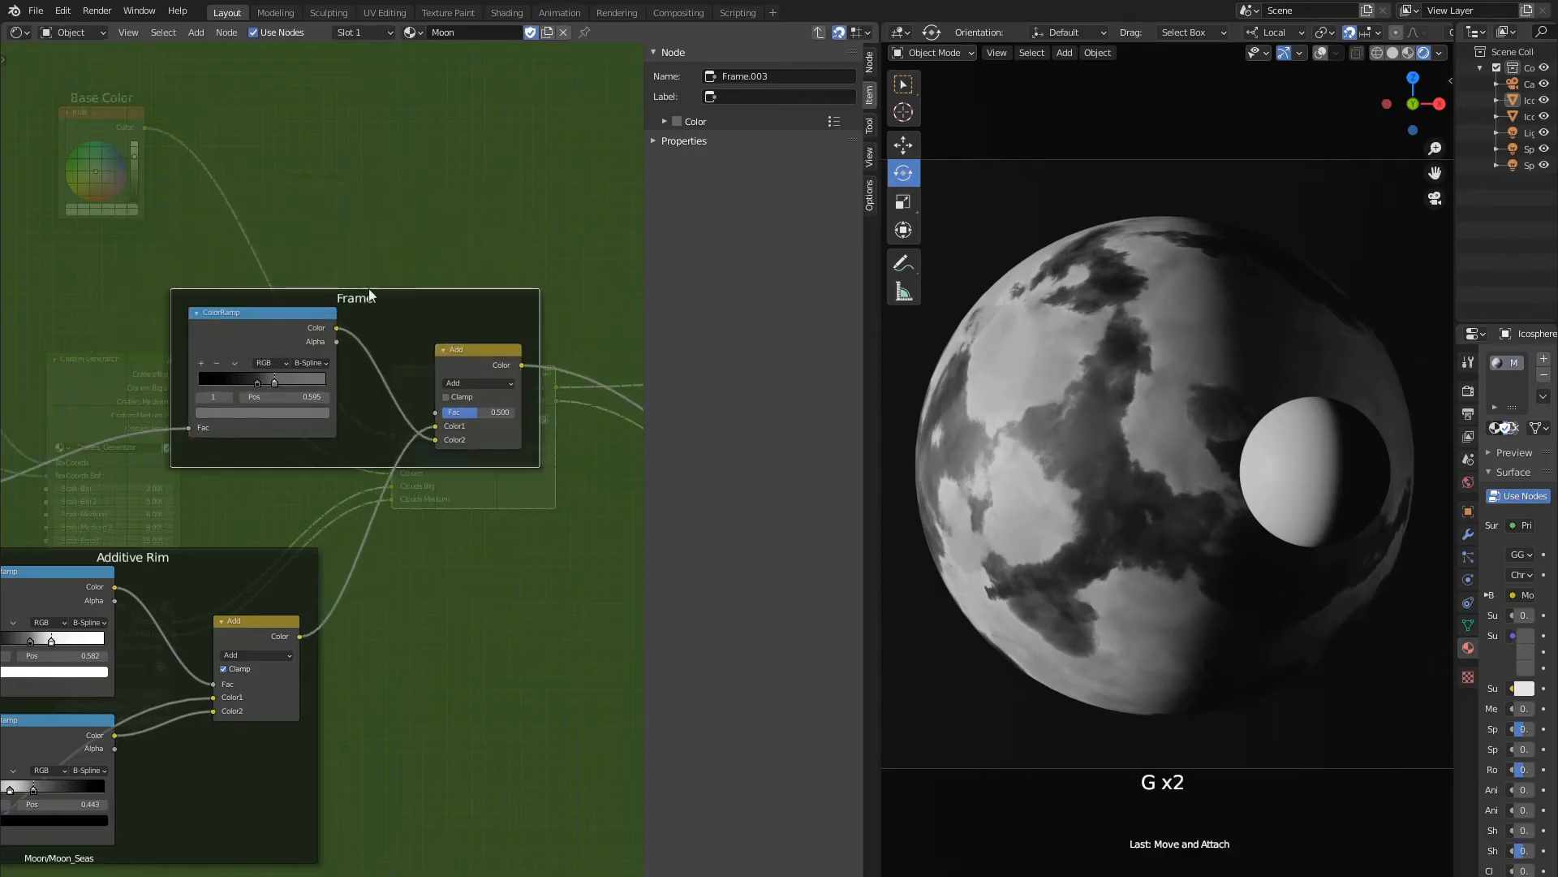
# Label this frame "Additive Noise".
pyautogui.click(762, 96)
pyautogui.write('Additive Noise')
pyautogui.press('Return')
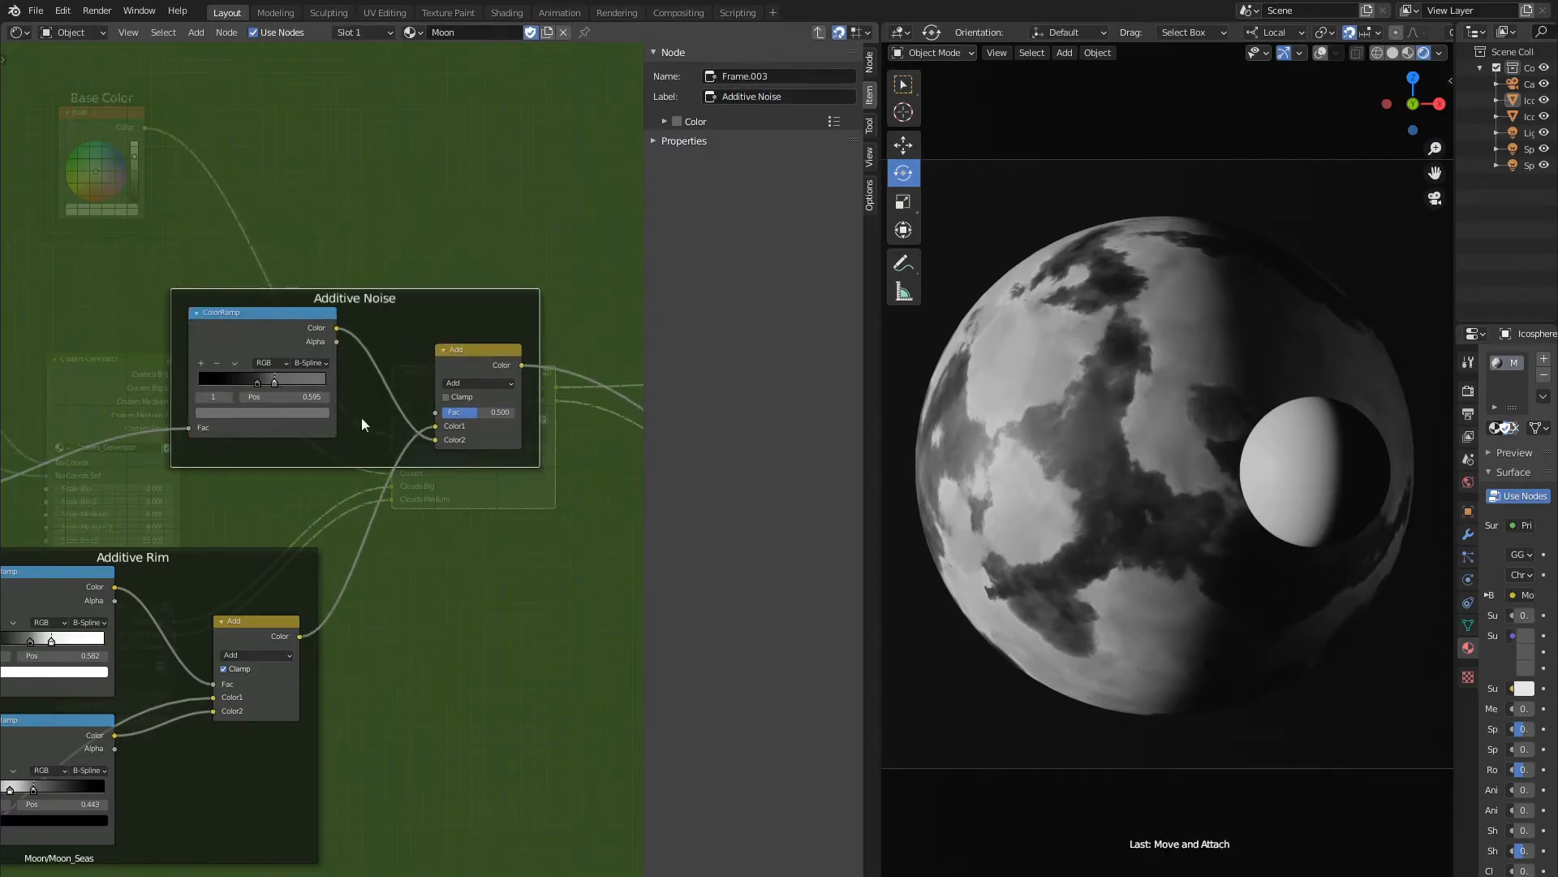
# Move the Additive Noise frame farther right, up and beyond the Additive Rim frame, and save the file.
pyautogui.scroll(-6, 406, 423)
pyautogui.moveTo(412, 426); pyautogui.dragTo(397, 350, button='middle')
pyautogui.click(319, 264)
pyautogui.press('g')
pyautogui.click(412, 261)
pyautogui.scroll(-5, 385, 698)
pyautogui.moveTo(386, 698); pyautogui.dragTo(333, 509, button='middle')
pyautogui.hotkey('ctrl', 's')
pyautogui.scroll(1, 333, 510)
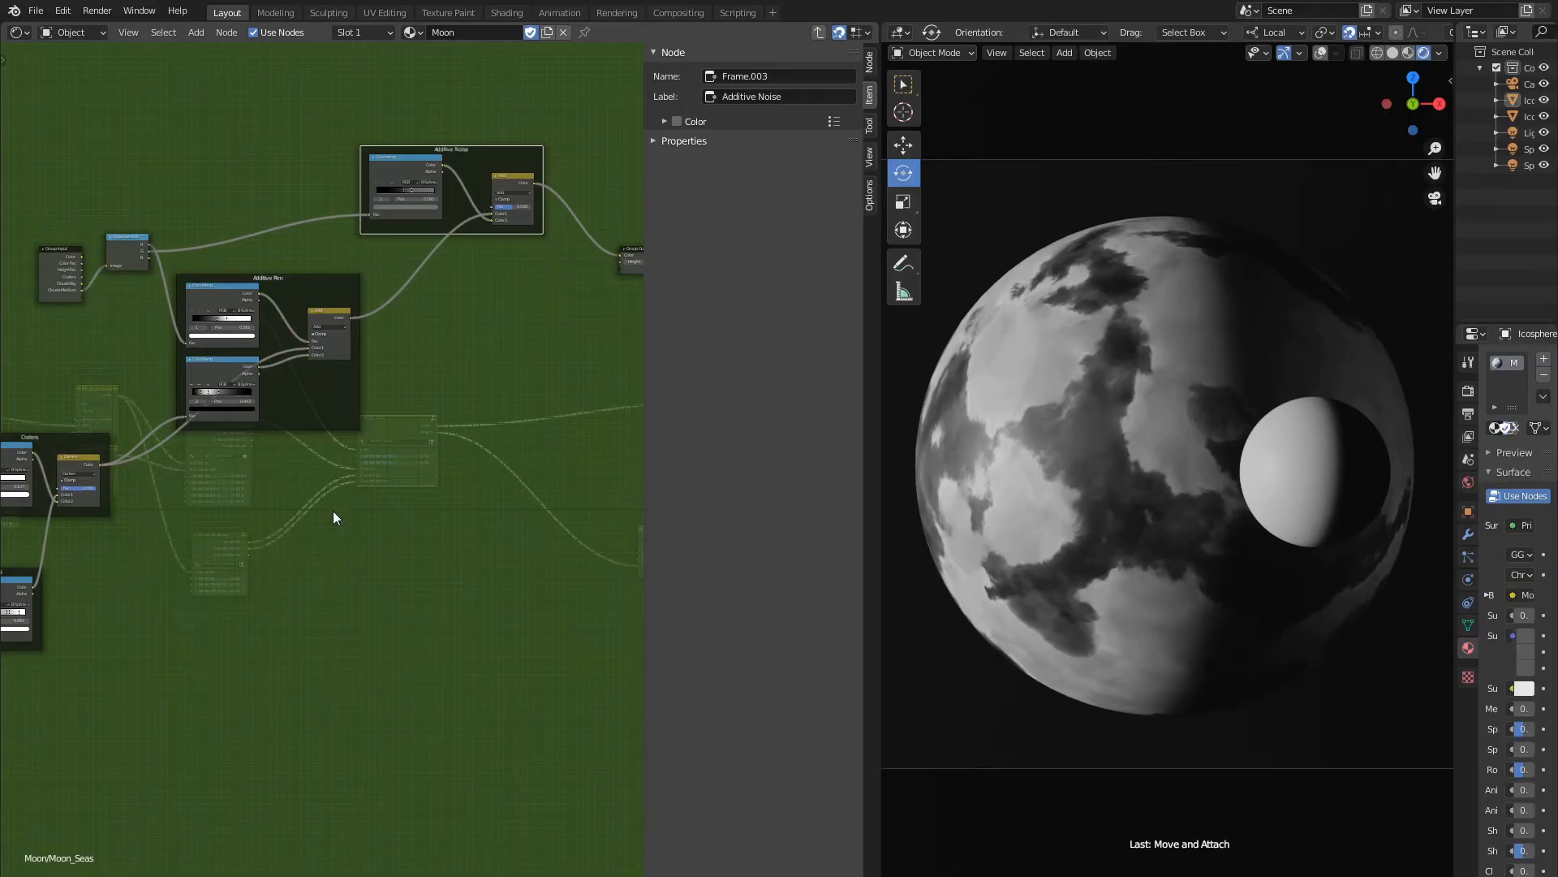
# Copy the Additive Rim frame's upper ColorRamp and paste it below that frame, to the right of the Craters frame.
pyautogui.scroll(5, 225, 465)
pyautogui.moveTo(225, 465); pyautogui.dragTo(417, 531, button='middle')
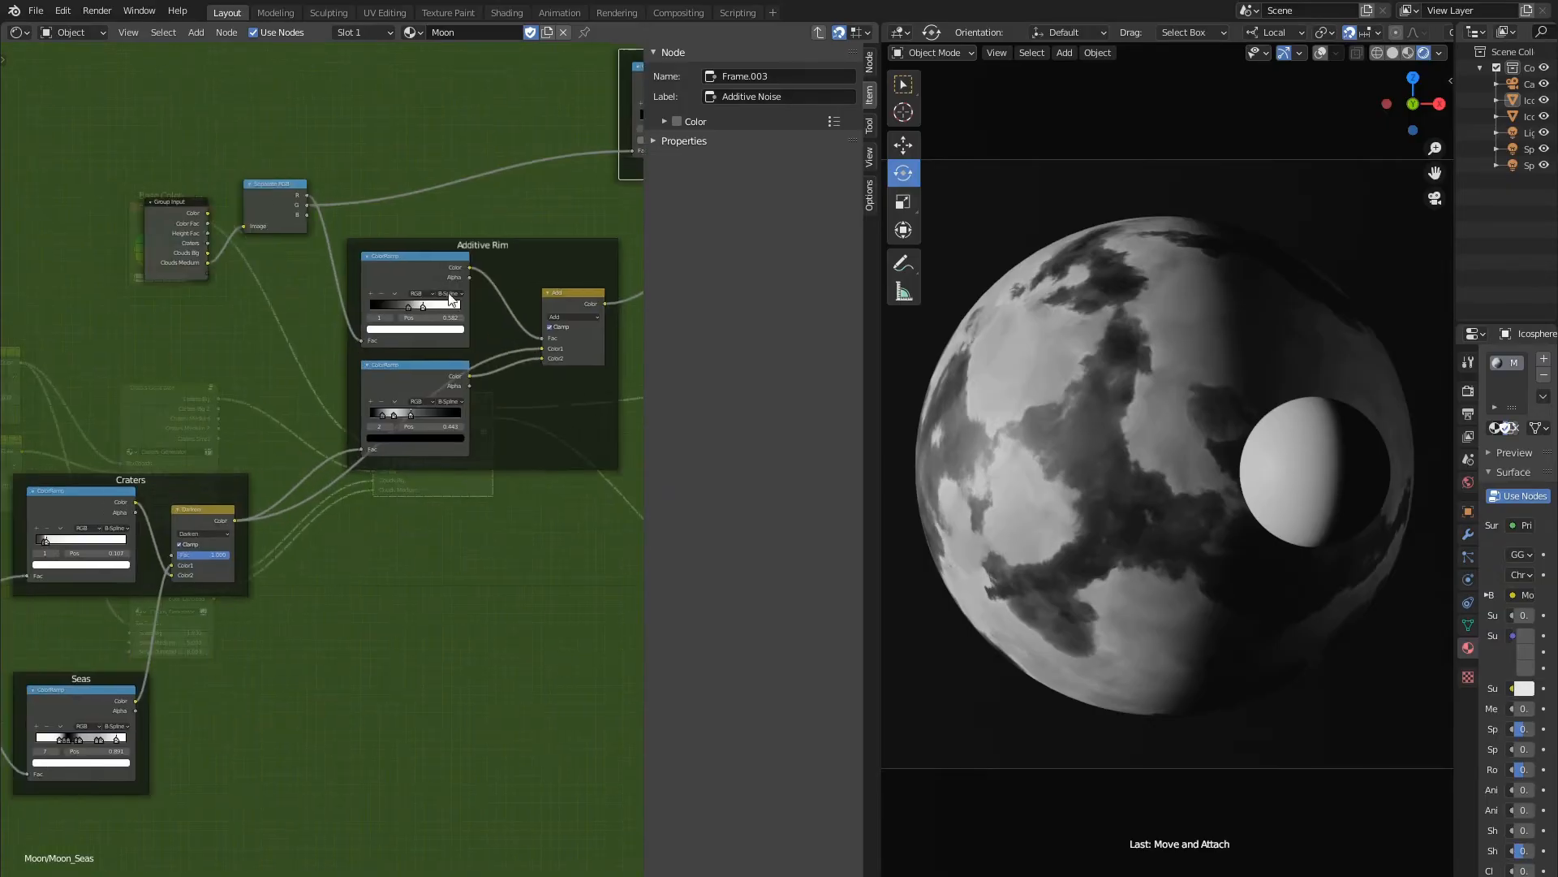
pyautogui.click(438, 284)
pyautogui.hotkey('ctrl', 'c')
pyautogui.moveTo(369, 580); pyautogui.dragTo(362, 500, button='middle')
pyautogui.scroll(3, 361, 500)
pyautogui.hotkey('ctrl', 'v')
pyautogui.press('g')
pyautogui.click(419, 653)
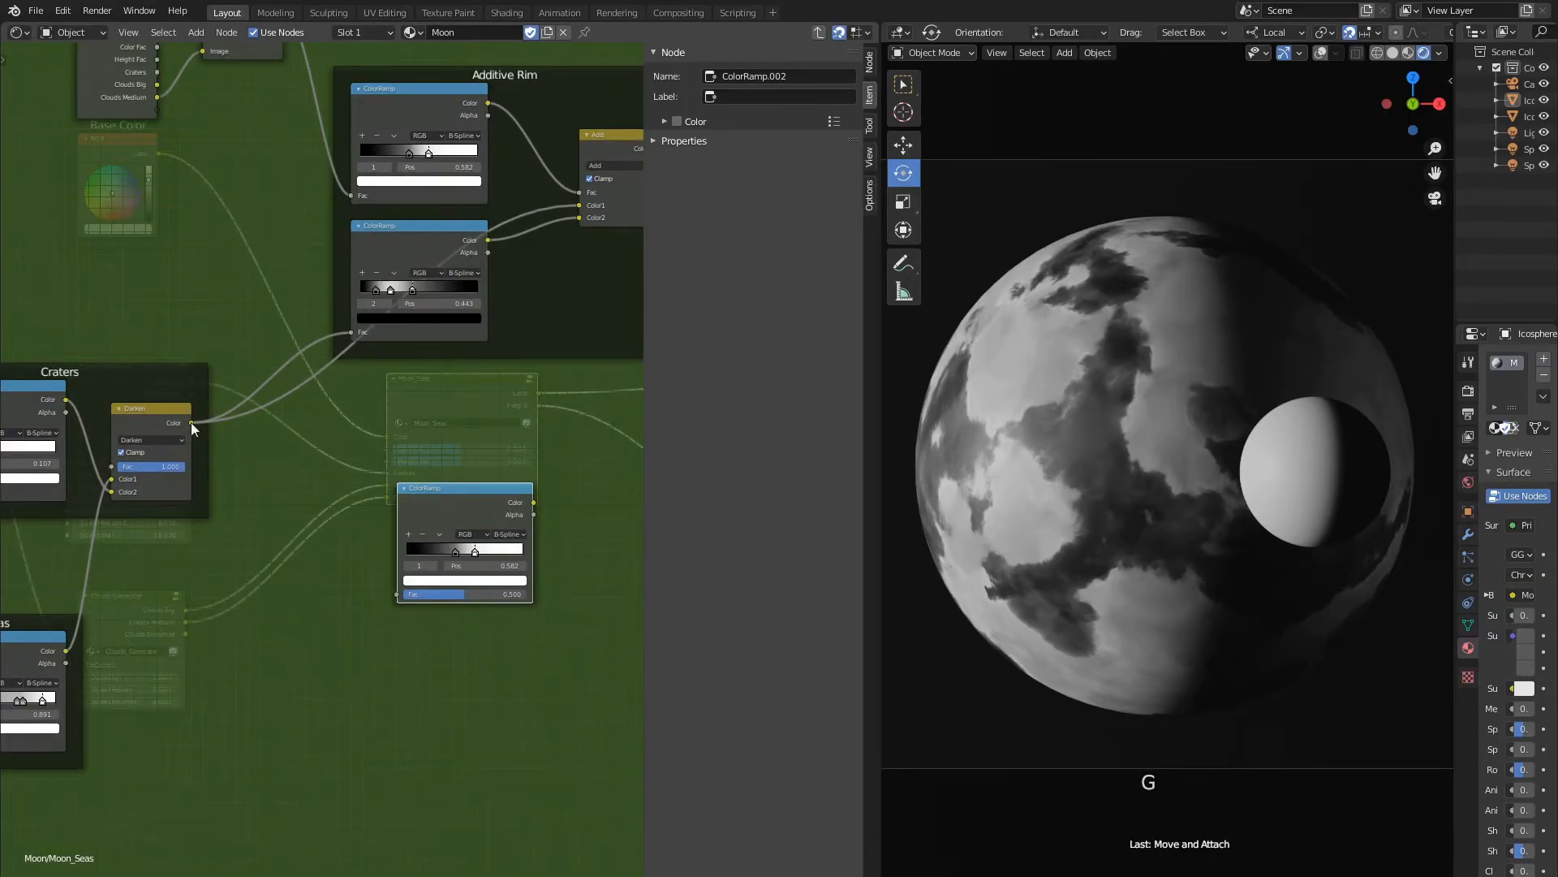
# Link the Craters frame's Darken color output to the Fac input of the pasted ColorRamp.
pyautogui.moveTo(191, 422); pyautogui.dragTo(397, 594)
pyautogui.moveTo(386, 650); pyautogui.dragTo(231, 670, button='middle')
pyautogui.scroll(3, 232, 670)
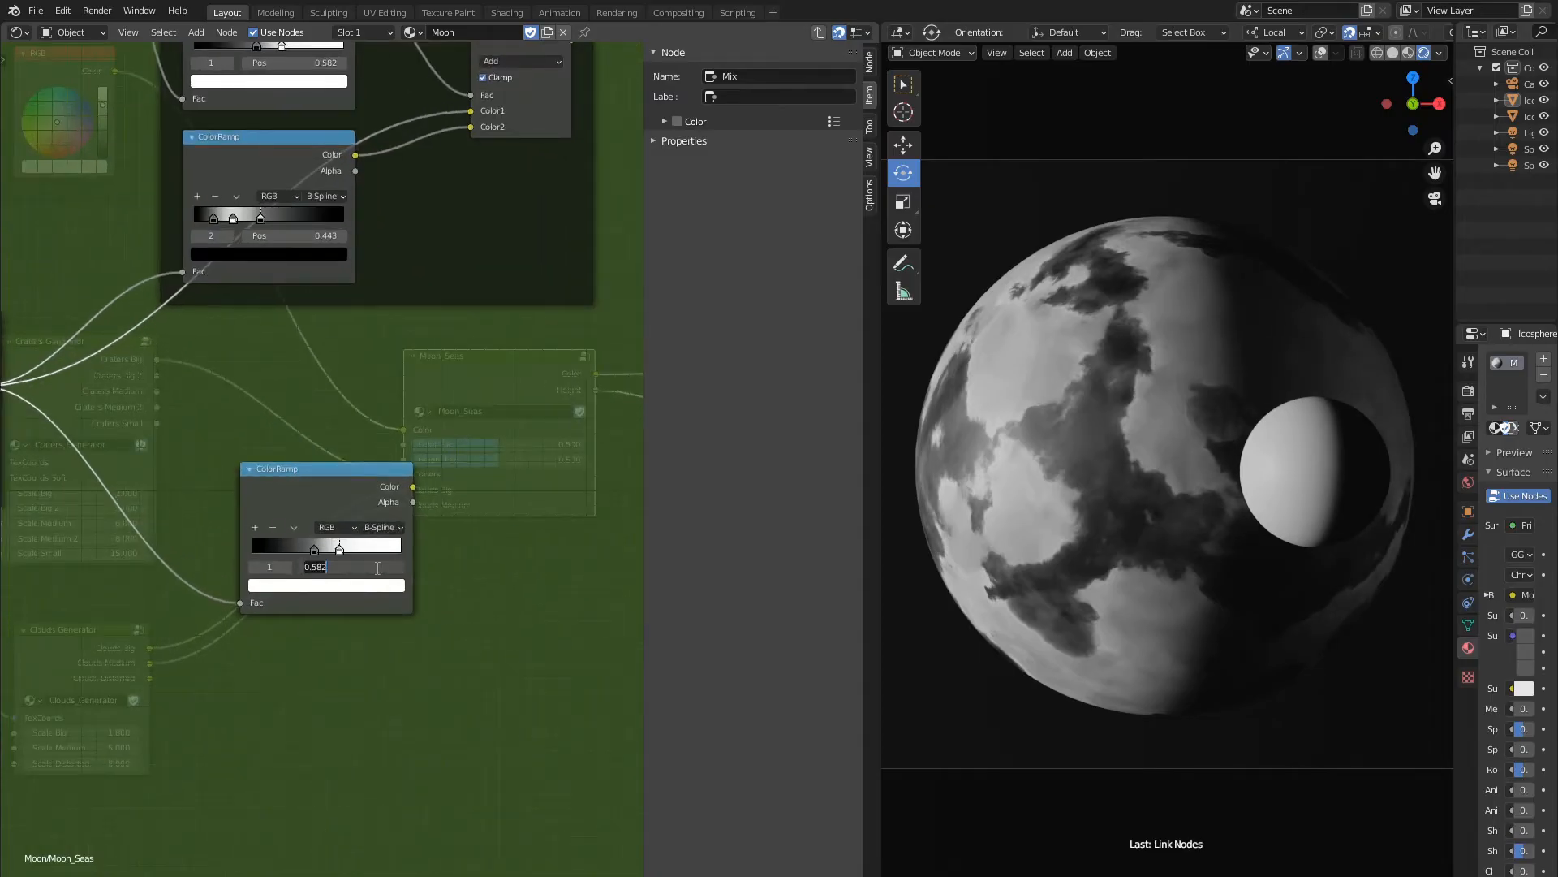
# Move this ramp's white stop near its start, set the black stop's position to 0.227, and use Ease interpolation.
pyautogui.moveTo(376, 567); pyautogui.dragTo(194, 568)
pyautogui.click(314, 550)
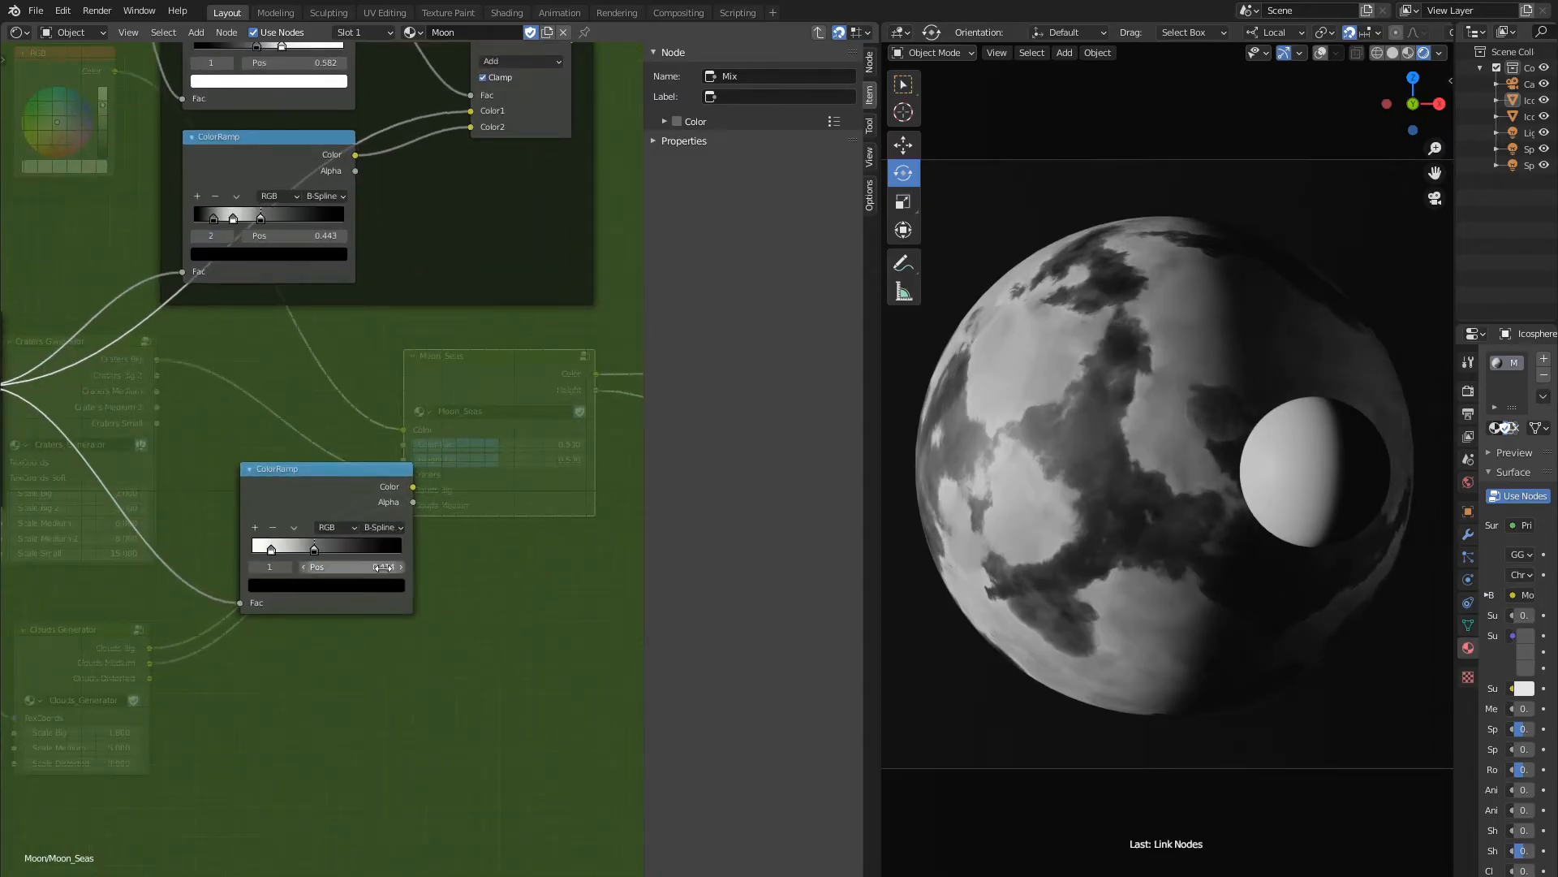
pyautogui.doubleClick(376, 568)
pyautogui.write('0.227')
pyautogui.press('Return')
pyautogui.click(383, 528)
pyautogui.click(386, 570)
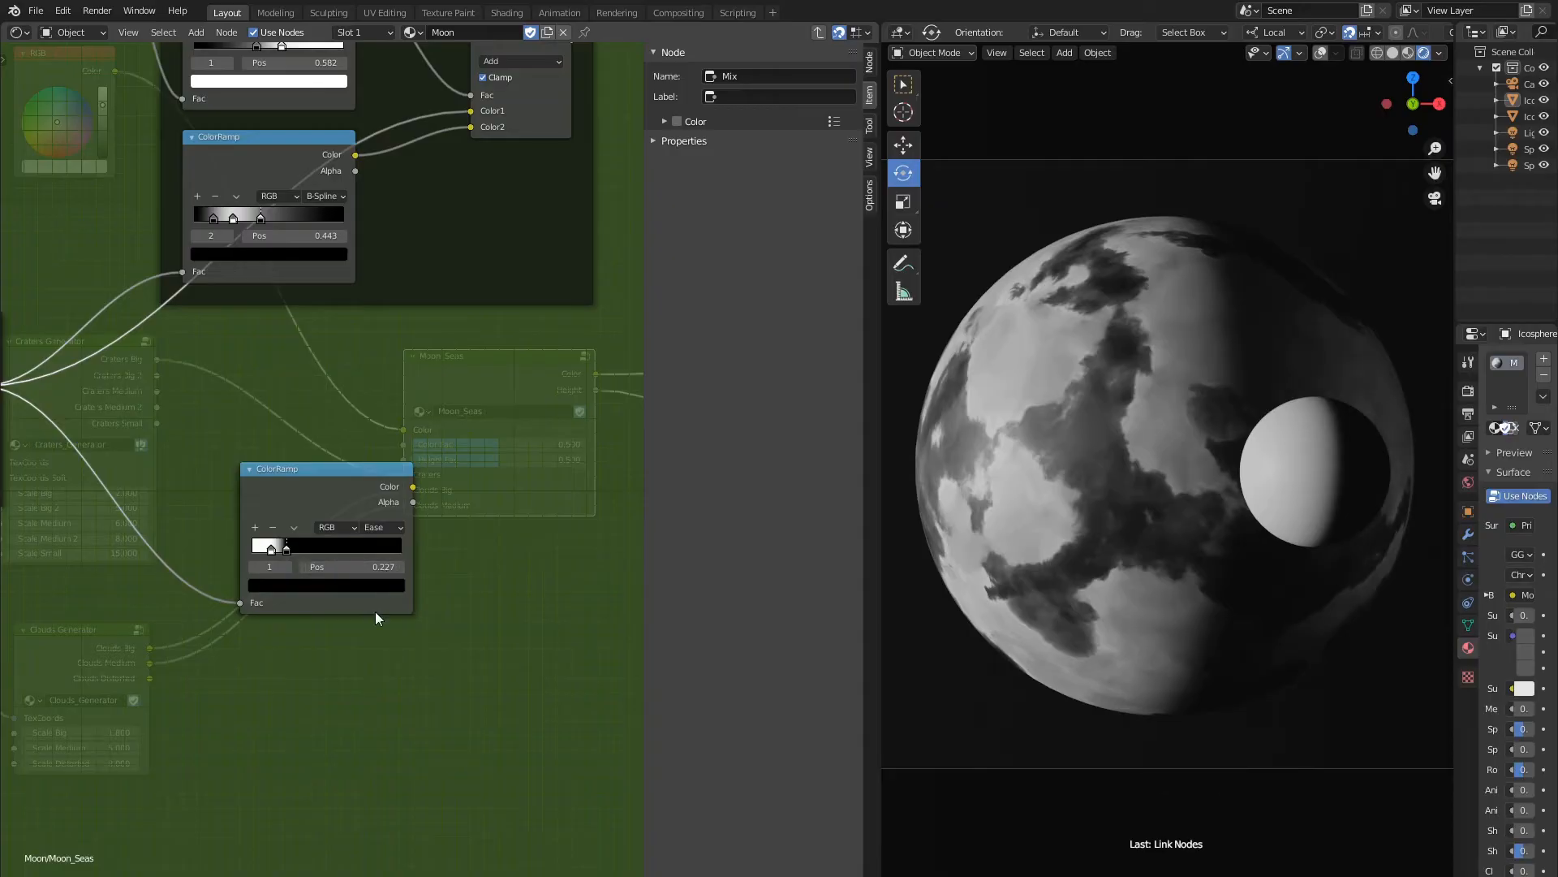
# Add a Frame around the pasted ColorRamp below the Additive Rim frame and enclose the ramp in it.
pyautogui.moveTo(462, 568); pyautogui.dragTo(431, 594, button='middle')
pyautogui.hotkey('shift', 'a')
pyautogui.click(333, 446)
pyautogui.click(180, 444)
pyautogui.click(230, 494)
pyautogui.press('g')
pyautogui.click(217, 486)
pyautogui.click(216, 469)
pyautogui.press('g')
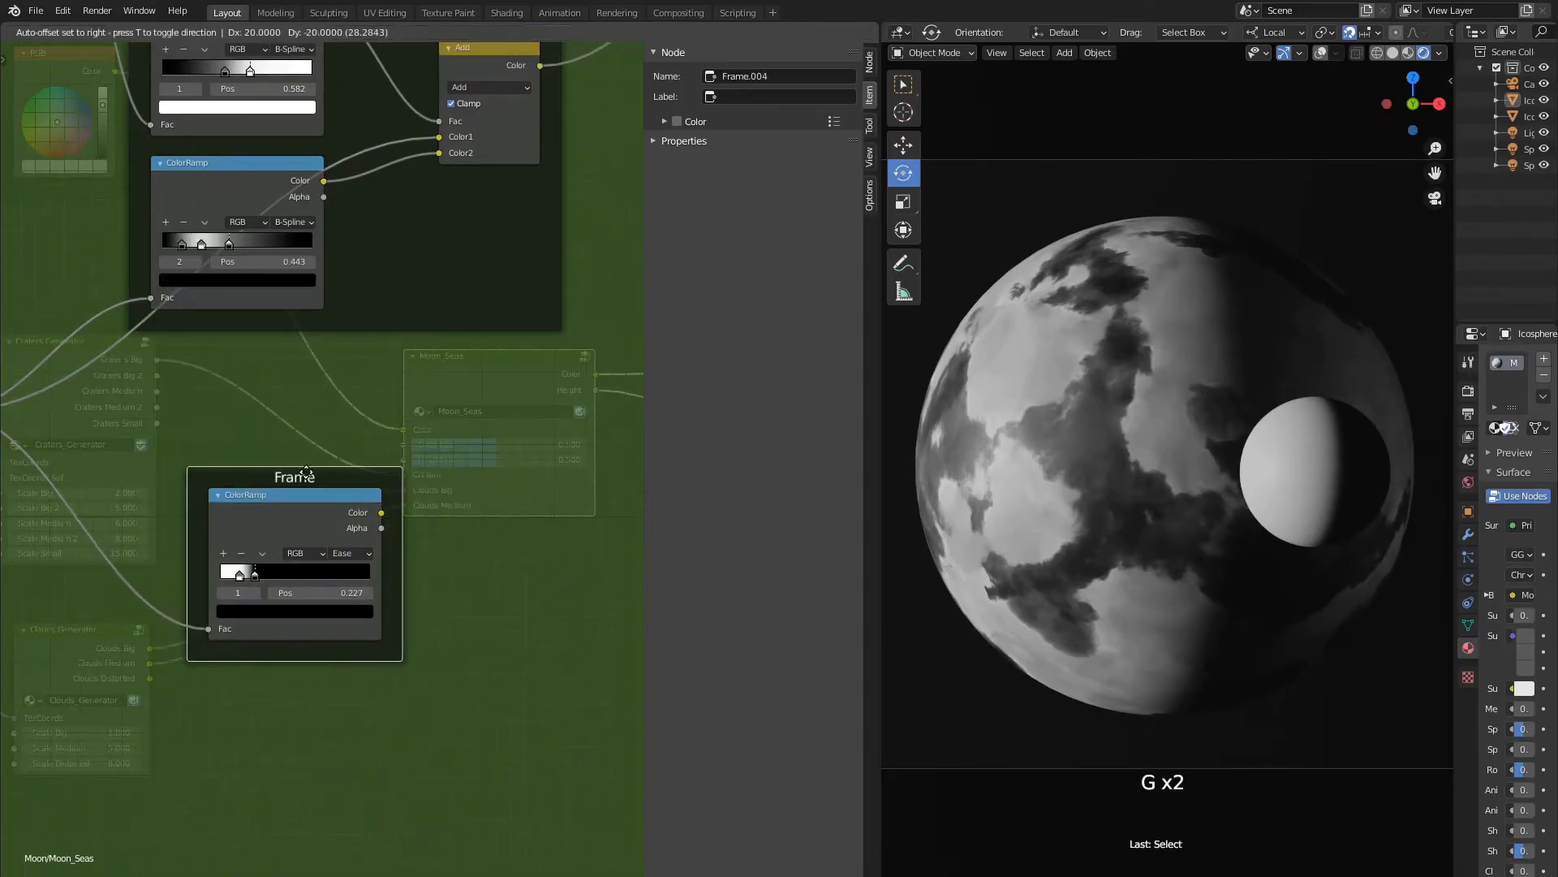
pyautogui.click(227, 479)
# Label this frame "Mask" and move it farther right, below the Additive Rim frame.
pyautogui.click(778, 97)
pyautogui.write('Mask')
pyautogui.press('Return')
pyautogui.scroll(2, 311, 466)
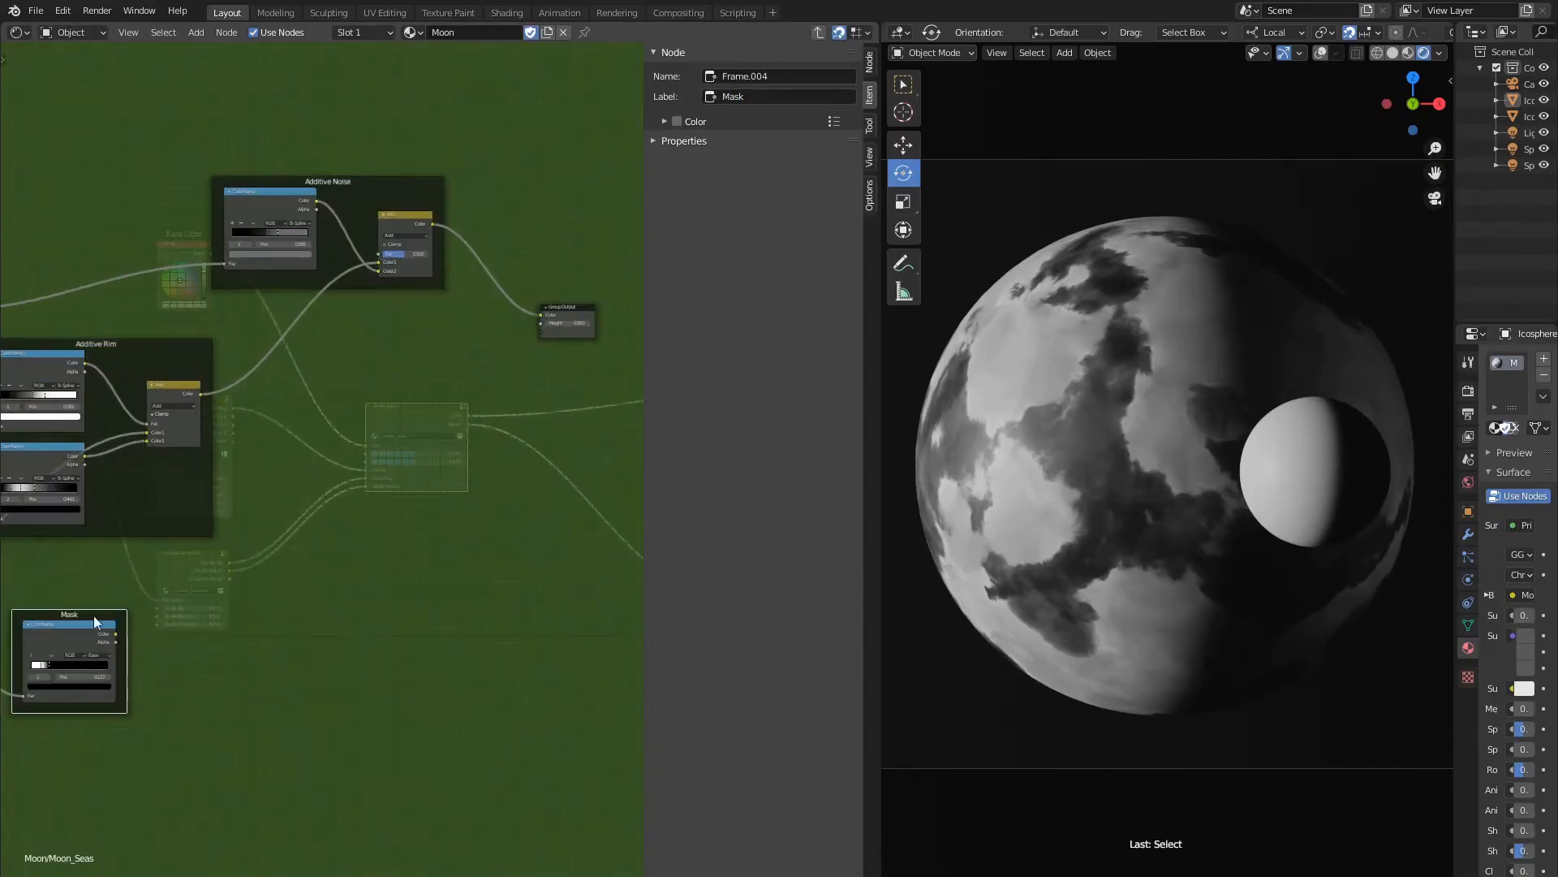
pyautogui.press('g')
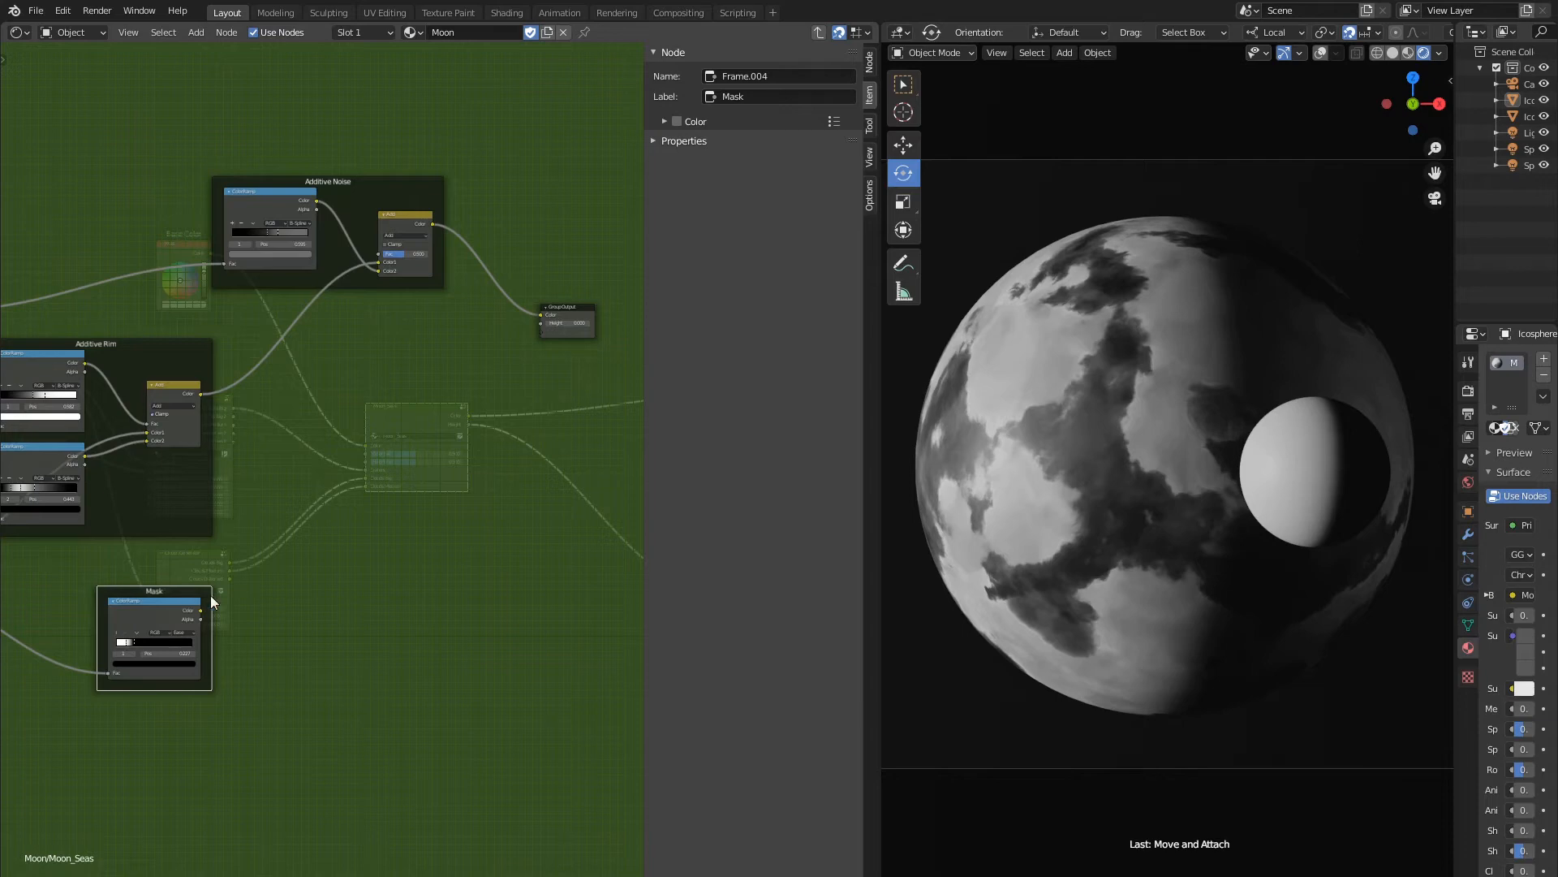
# Link the Mask ramp's color to the Fac of the Additive Noise Add node, and move the Group Output farther right.
pyautogui.moveTo(201, 609)
pyautogui.mouseDown()
pyautogui.moveTo(345, 309)
pyautogui.moveTo(349, 473)
pyautogui.mouseUp()
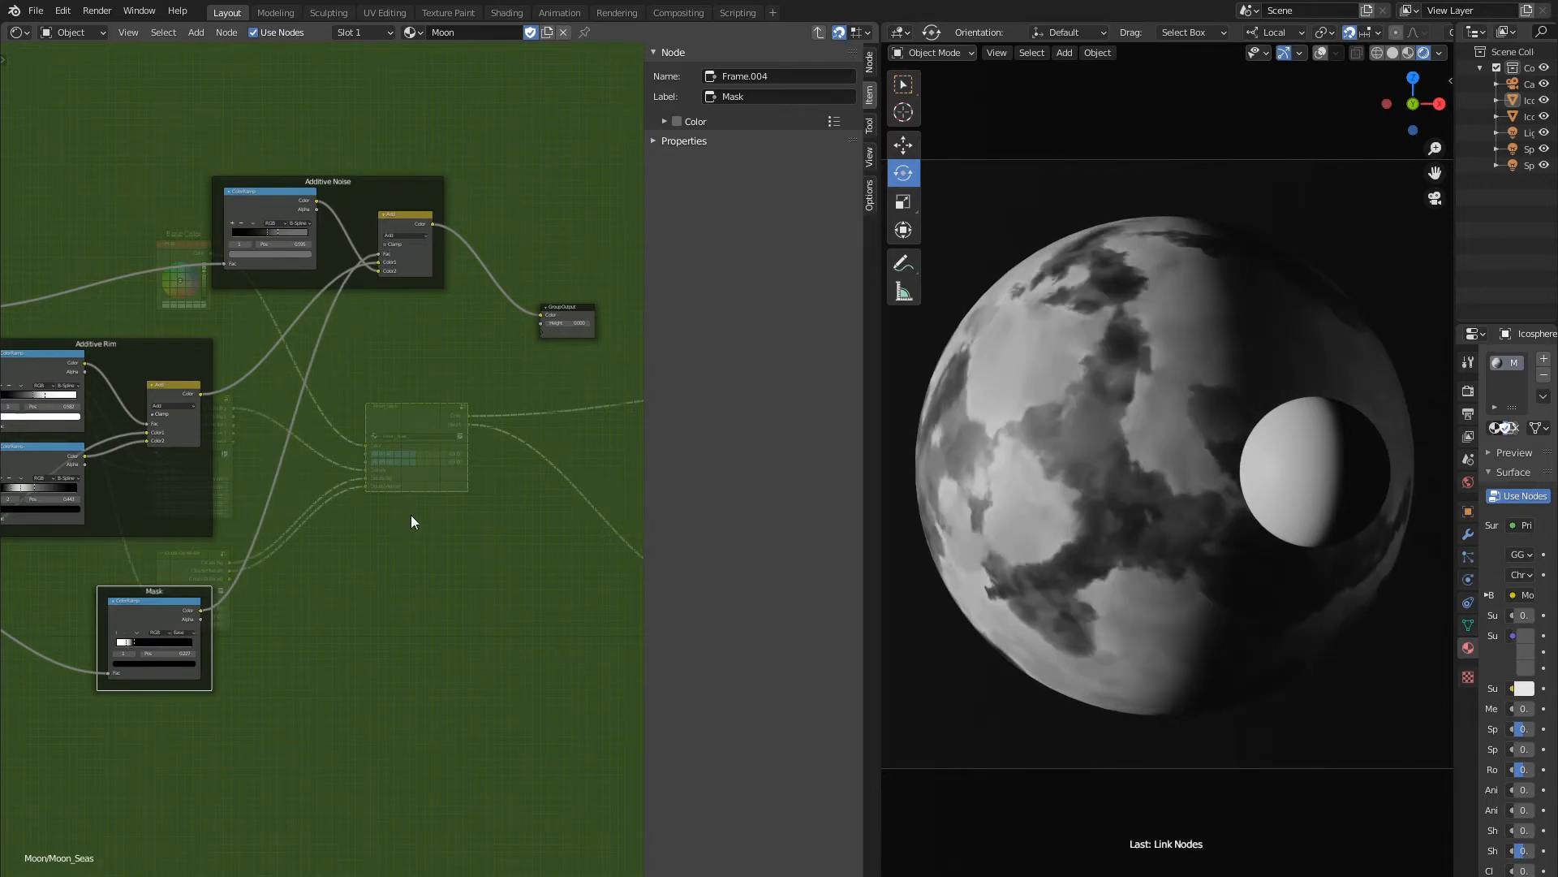
pyautogui.moveTo(510, 438); pyautogui.dragTo(375, 425, button='middle')
pyautogui.scroll(-3, 375, 425)
pyautogui.click(401, 333)
pyautogui.press('g')
pyautogui.click(570, 389)
pyautogui.press('g')
pyautogui.click(474, 460)
# Add an Invert node to the right of the Mask frame and feed the Mask ramp's color into its Color input.
pyautogui.moveTo(265, 514); pyautogui.dragTo(359, 455, button='middle')
pyautogui.scroll(4, 359, 454)
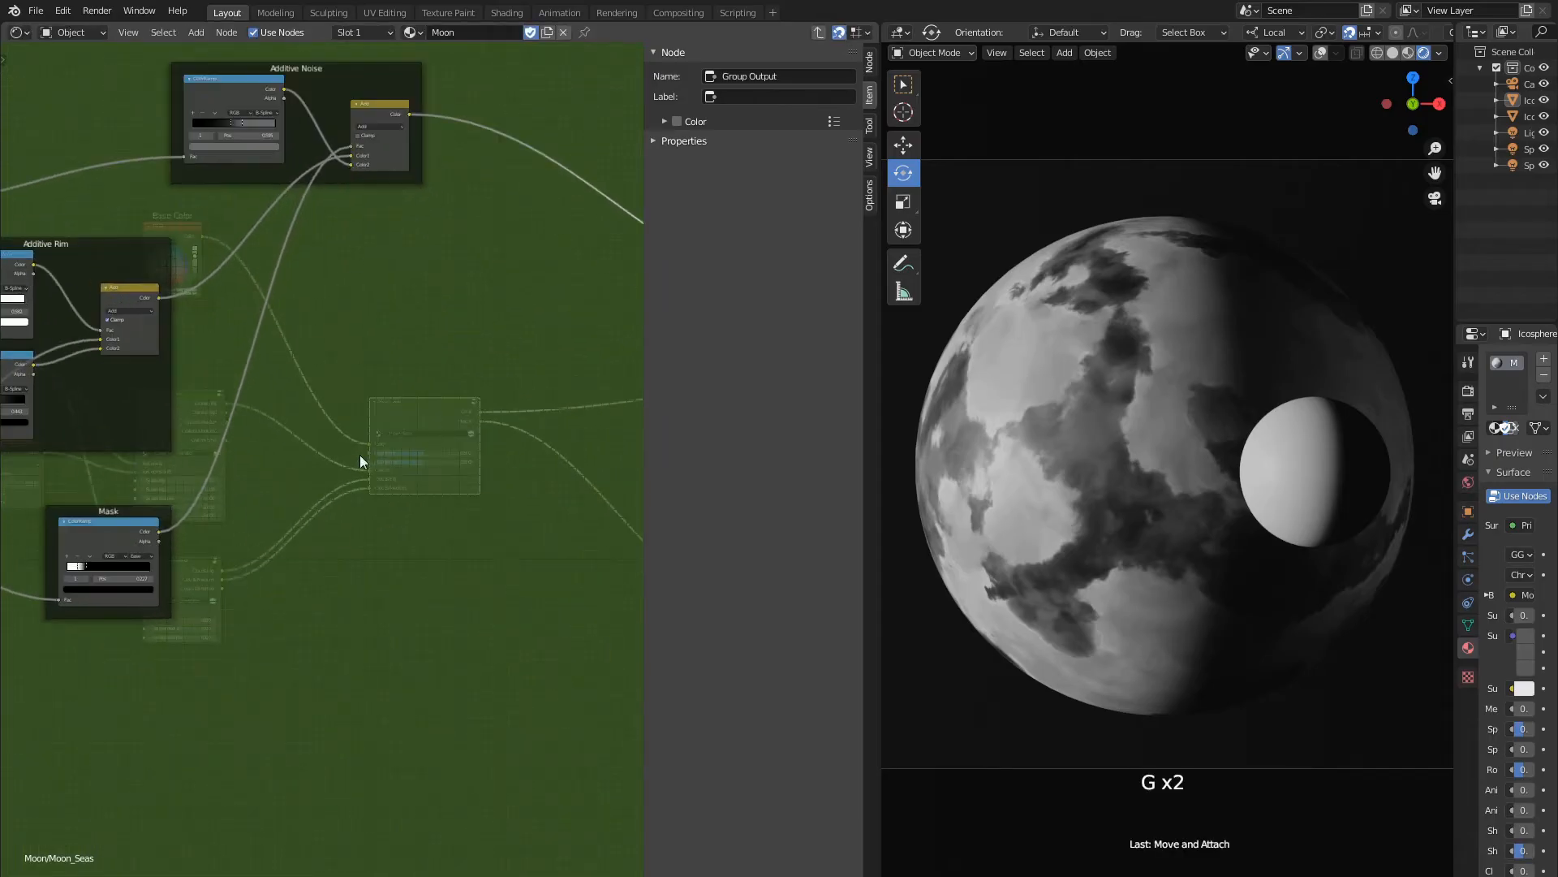
pyautogui.hotkey('shift', 'a')
pyautogui.moveTo(242, 370)
pyautogui.click(340, 417)
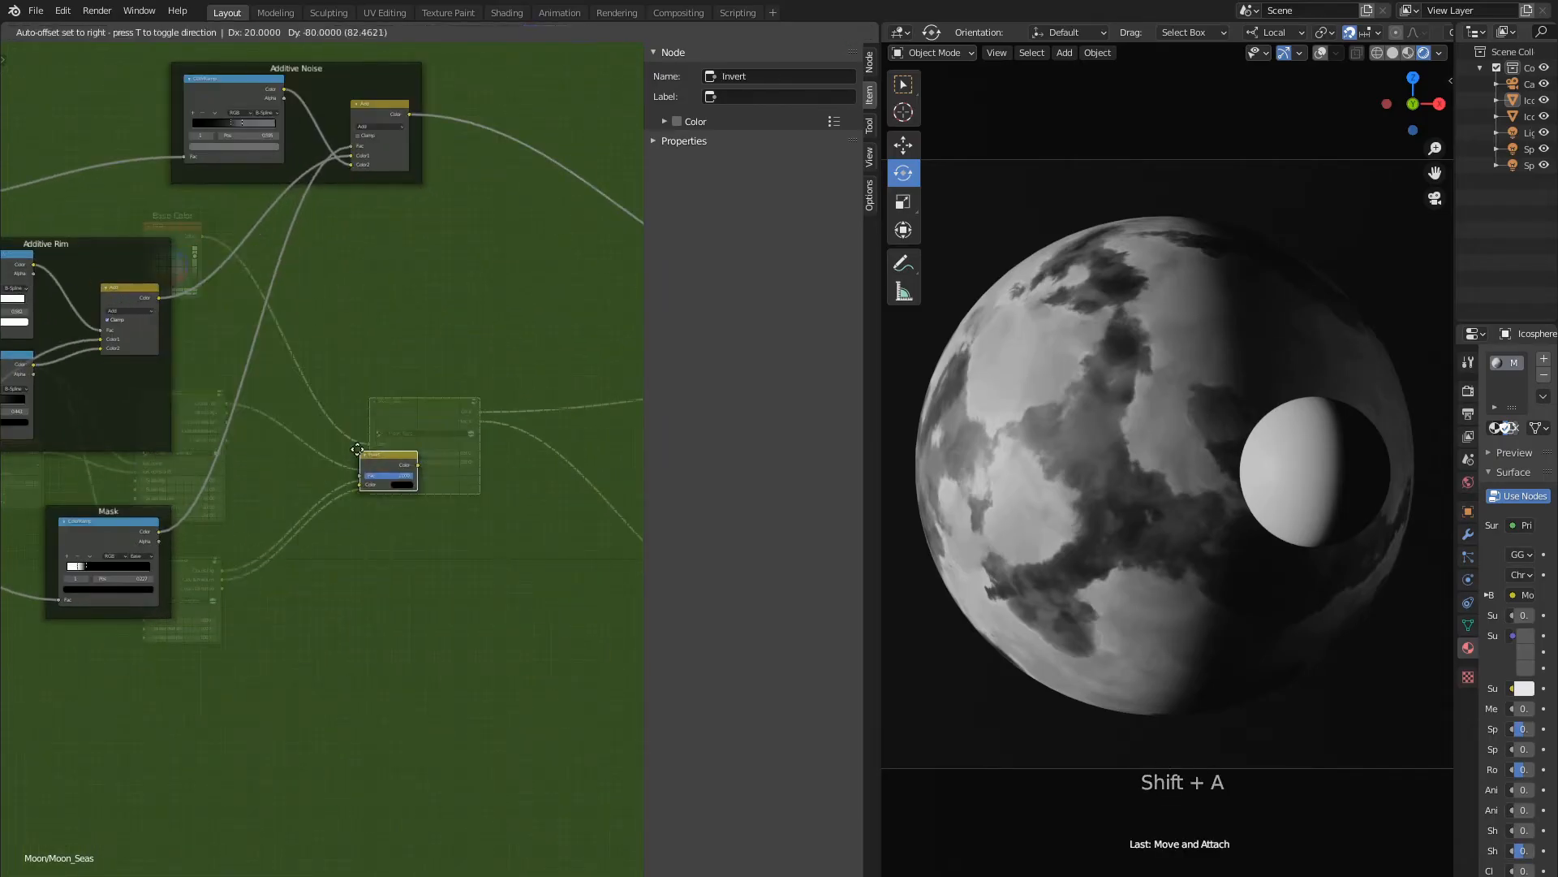
pyautogui.click(359, 452)
pyautogui.moveTo(159, 532); pyautogui.dragTo(358, 487)
# Connect the Invert output to a new Group Output socket and rename that output "Sea Mask".
pyautogui.scroll(-1, 351, 518)
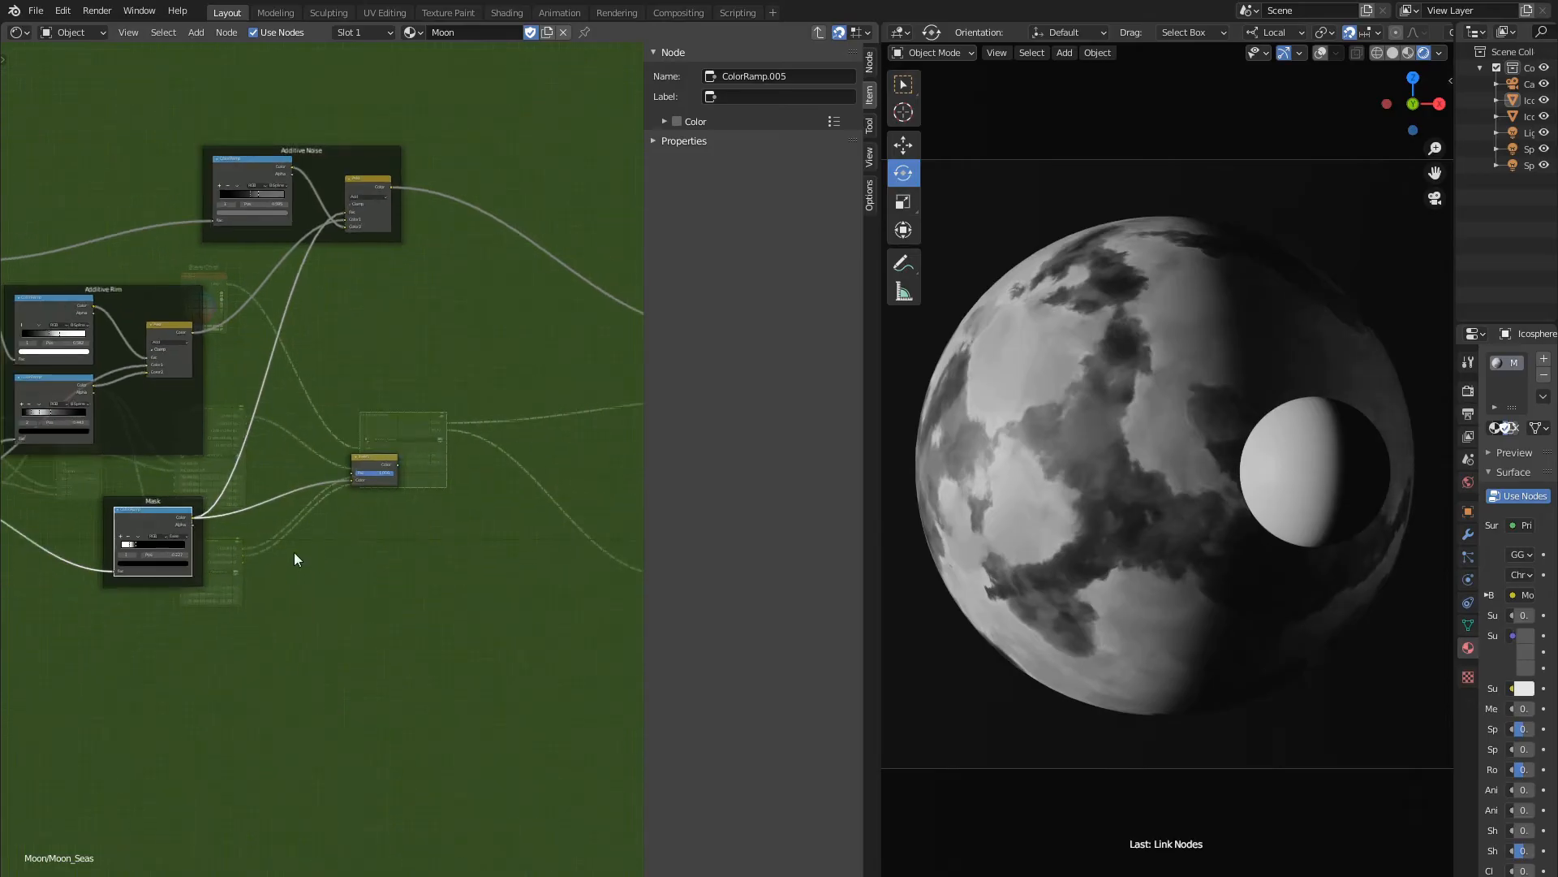
pyautogui.moveTo(294, 554); pyautogui.dragTo(95, 562, button='middle')
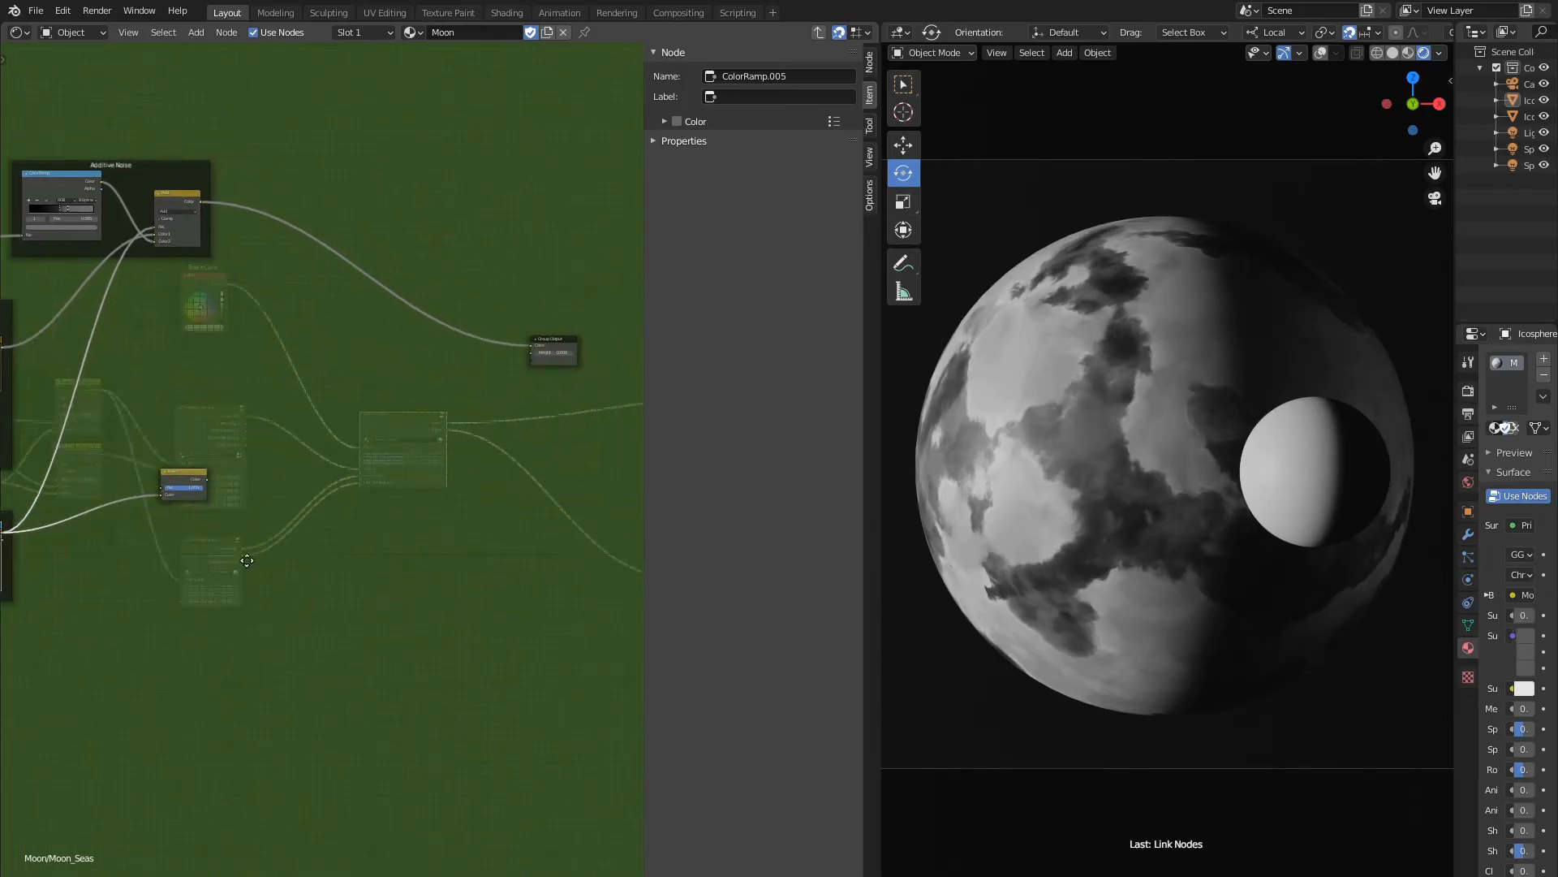
pyautogui.scroll(2, 146, 519)
pyautogui.moveTo(178, 481); pyautogui.dragTo(602, 339)
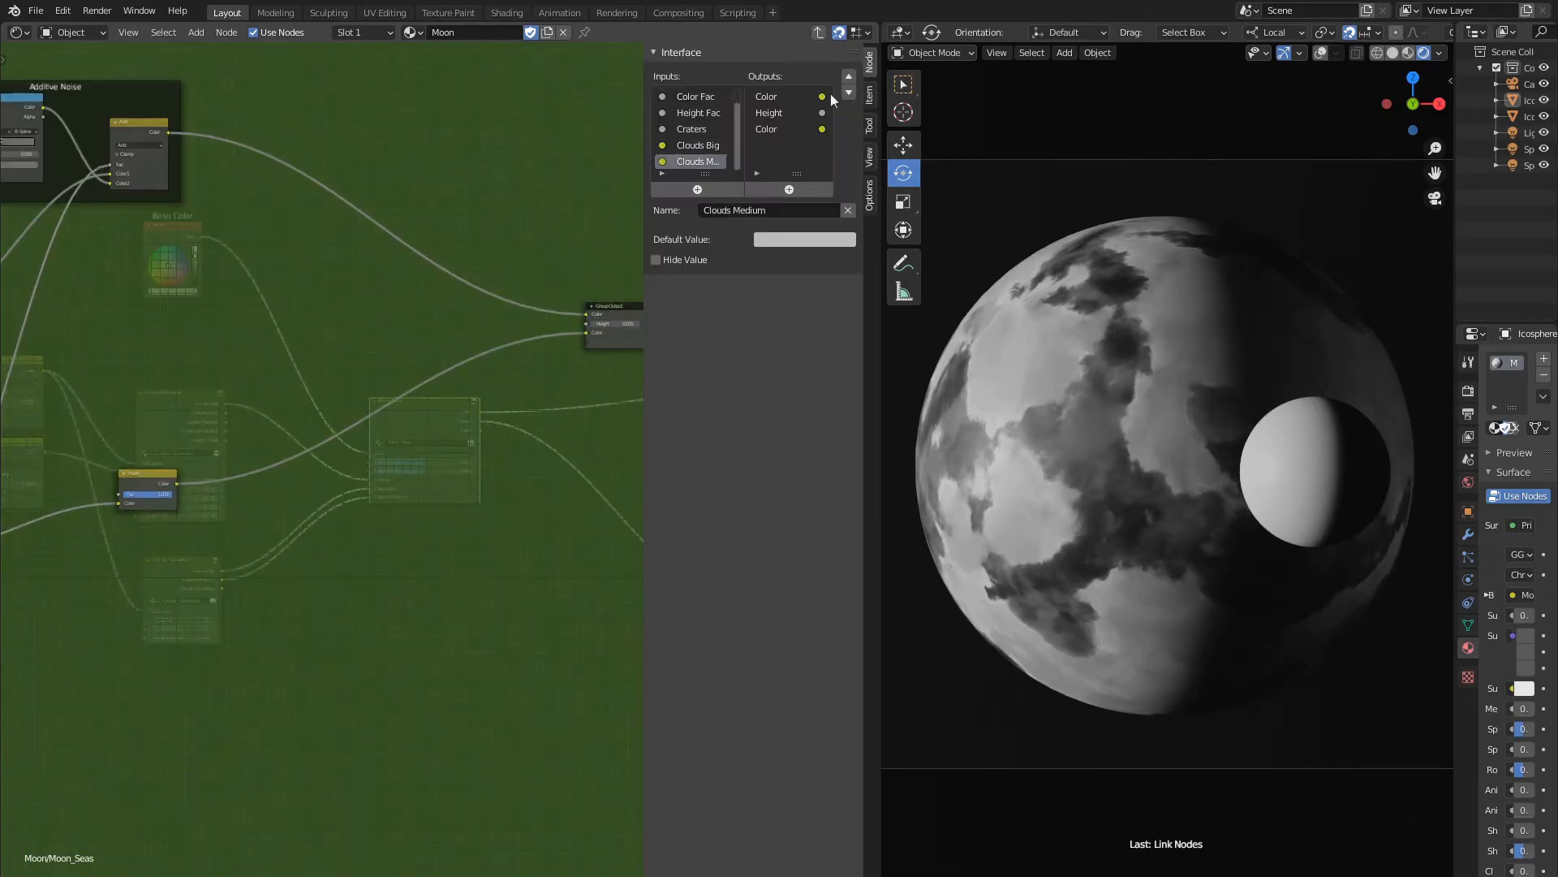
pyautogui.click(255, 417)
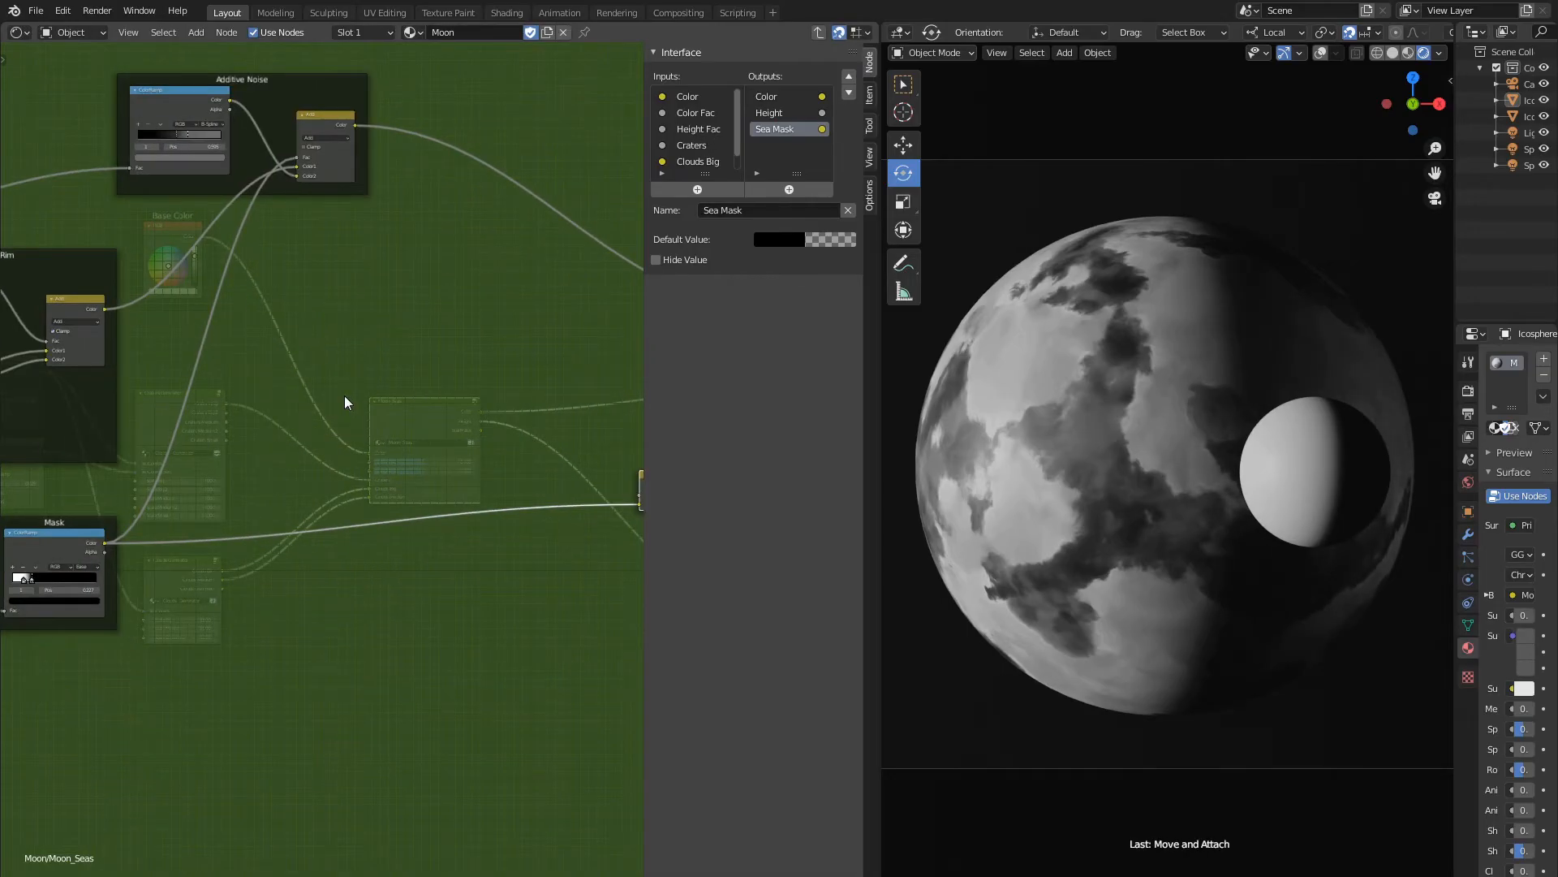
# Copy the Group Input node and paste it between the Additive Noise frame and the Group Output.
pyautogui.hotkey('shift', 'a')
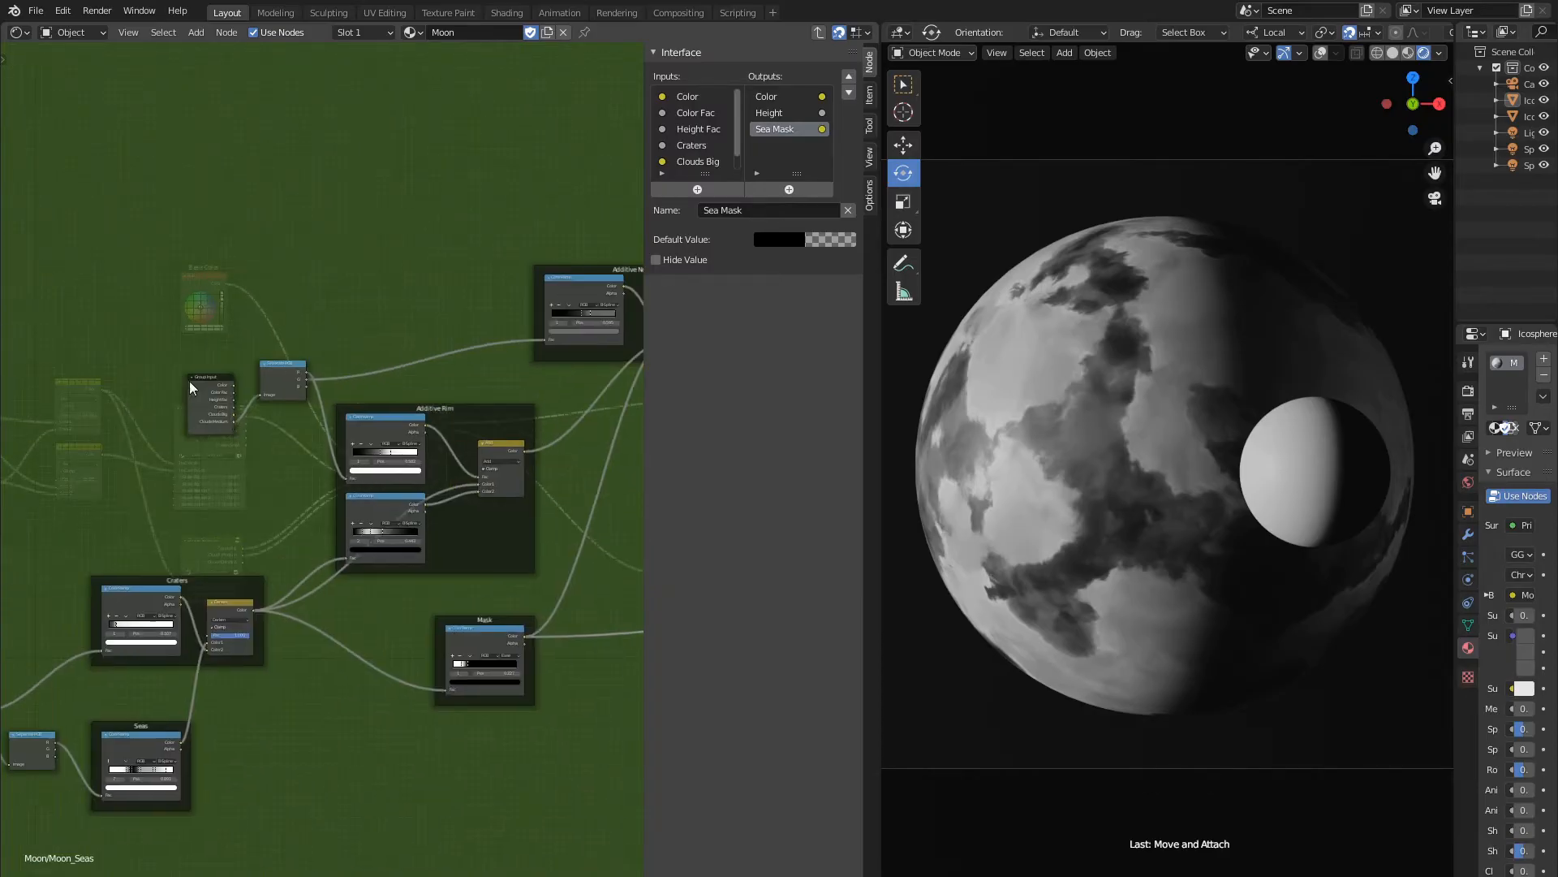
pyautogui.hotkey('ctrl', 'c')
pyautogui.hotkey('ctrl', 'v')
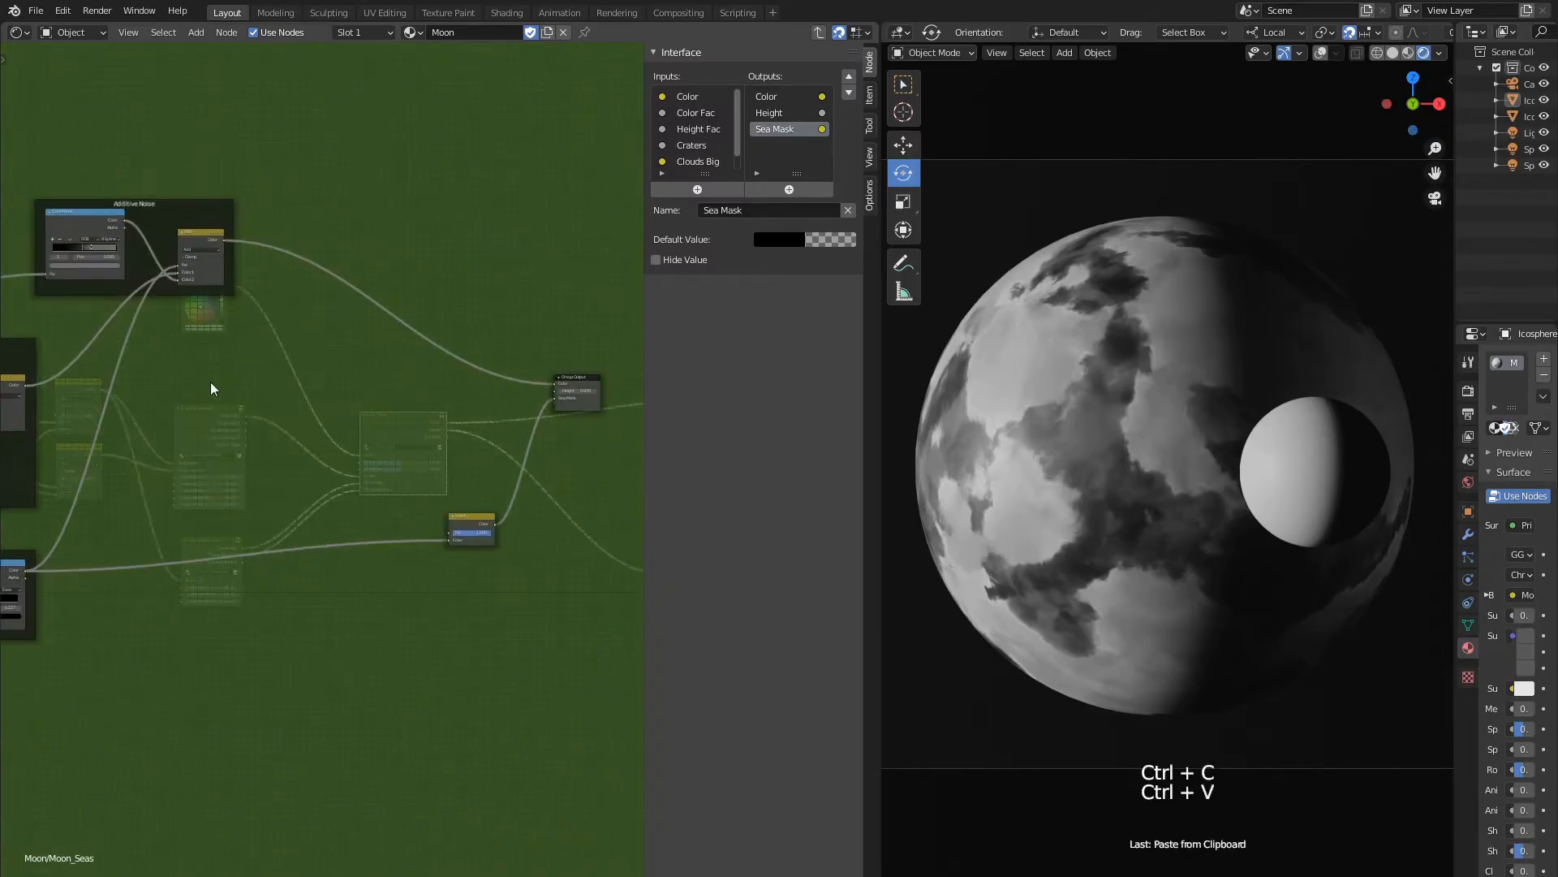
pyautogui.scroll(-9, 211, 389)
pyautogui.press('g')
pyautogui.click(207, 443)
# Add a MixRGB node to the right of the copied Group Input.
pyautogui.scroll(13, 207, 445)
pyautogui.moveTo(207, 446)
pyautogui.mouseDown(button='middle')
pyautogui.moveTo(278, 443)
pyautogui.moveTo(211, 442)
pyautogui.mouseUp(button='middle')
pyautogui.hotkey('shift', 'a')
pyautogui.moveTo(170, 398)
pyautogui.click(251, 484)
pyautogui.click(366, 284)
# Link Color Fac to the Mix node's Fac, Color to Color1, and the Additive Noise Add output to Color2.
pyautogui.moveTo(279, 254); pyautogui.dragTo(279, 372, button='middle')
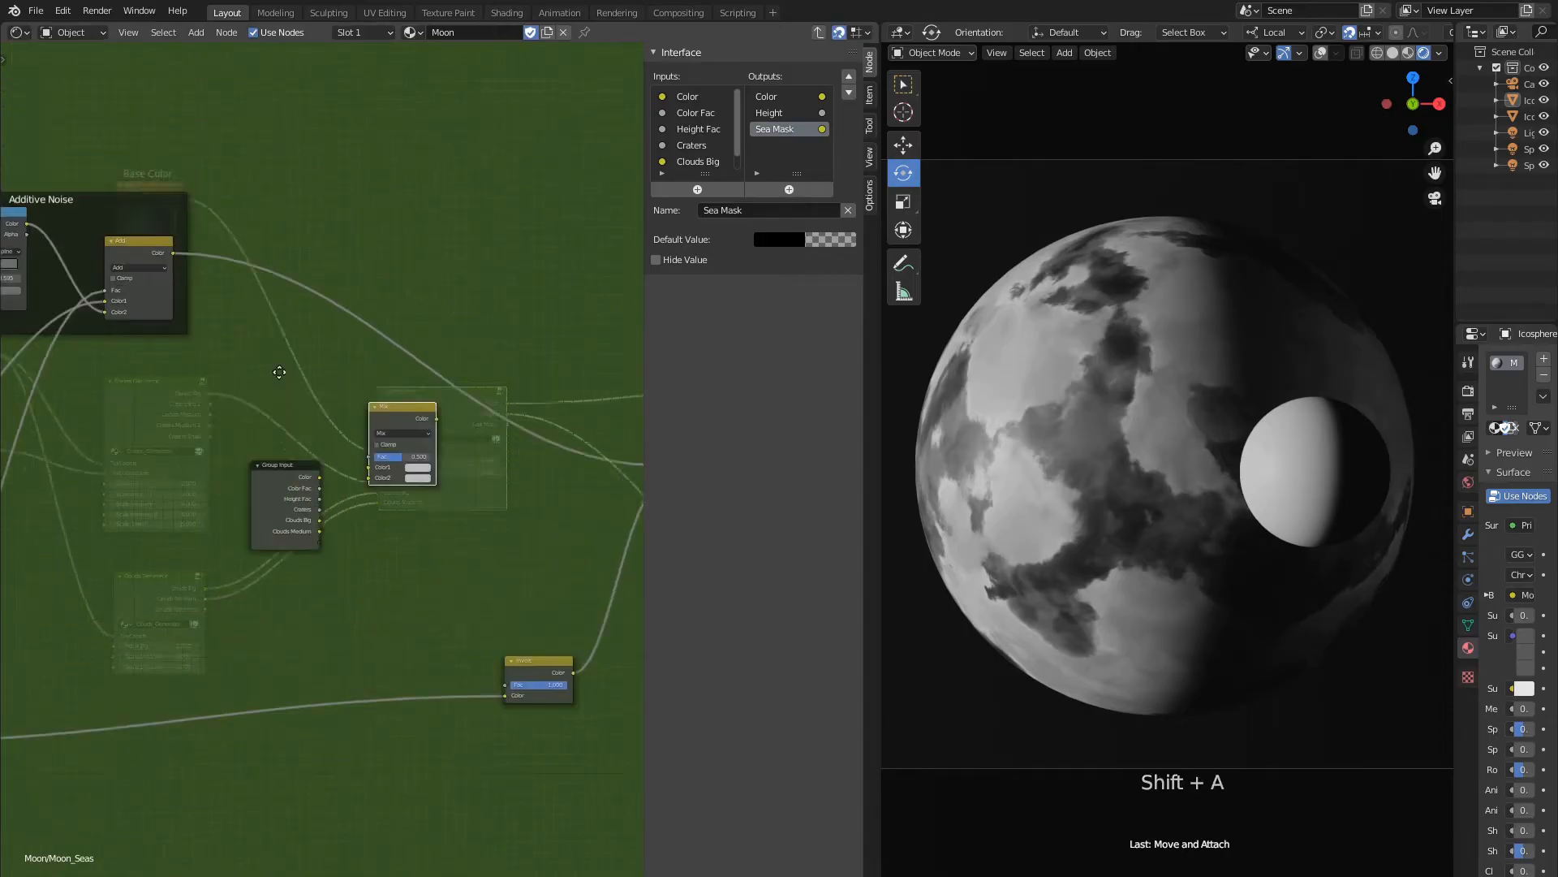
pyautogui.scroll(1, 280, 372)
pyautogui.moveTo(319, 514); pyautogui.dragTo(380, 474)
pyautogui.moveTo(301, 423); pyautogui.dragTo(302, 457, button='middle')
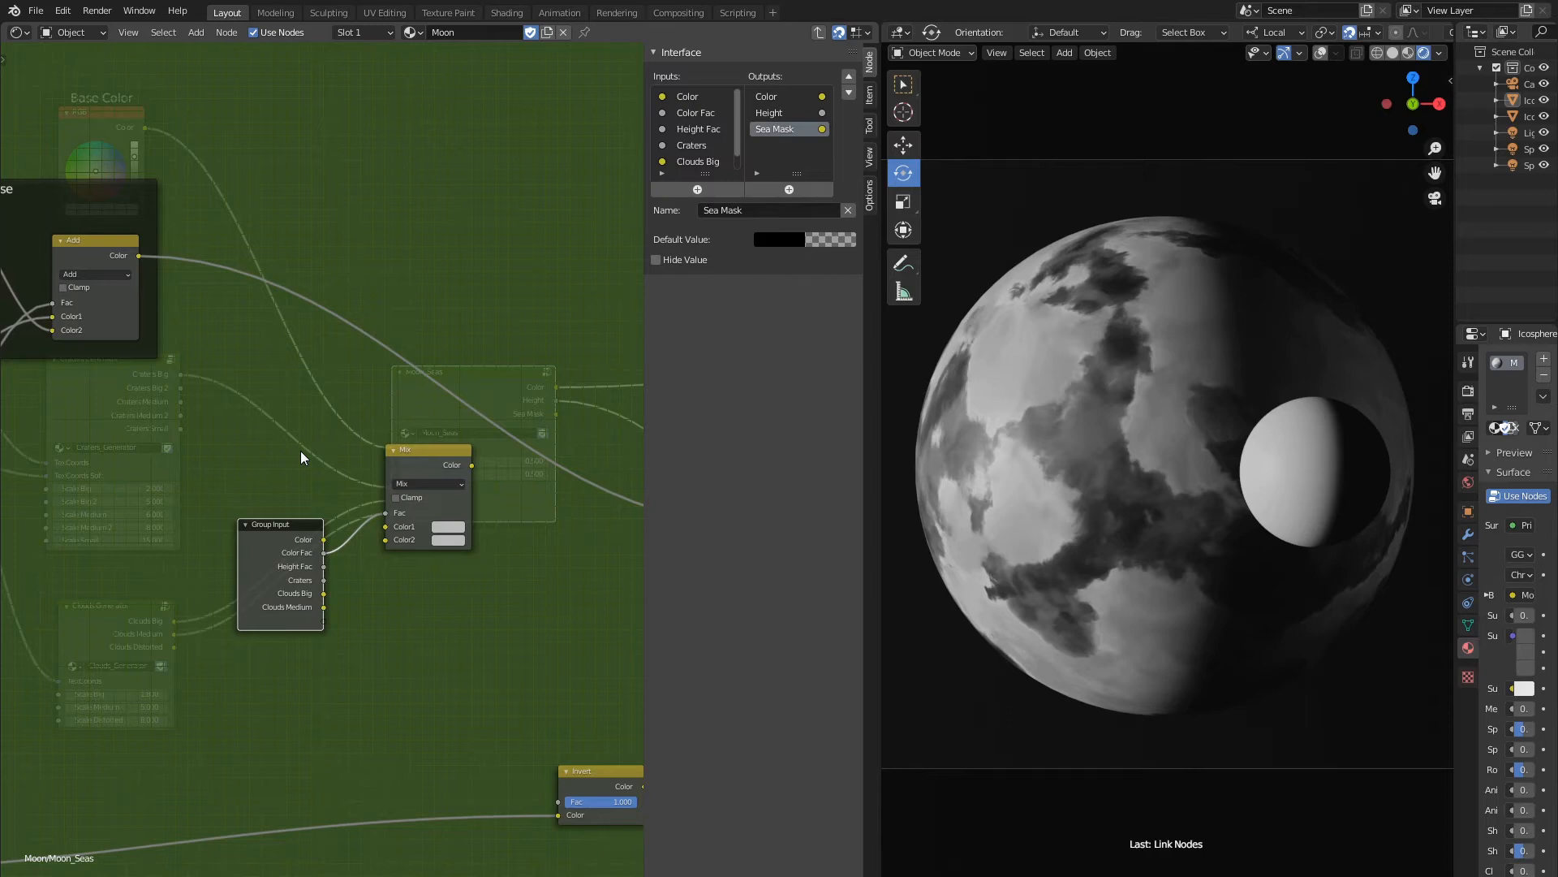
pyautogui.moveTo(323, 539); pyautogui.dragTo(385, 526)
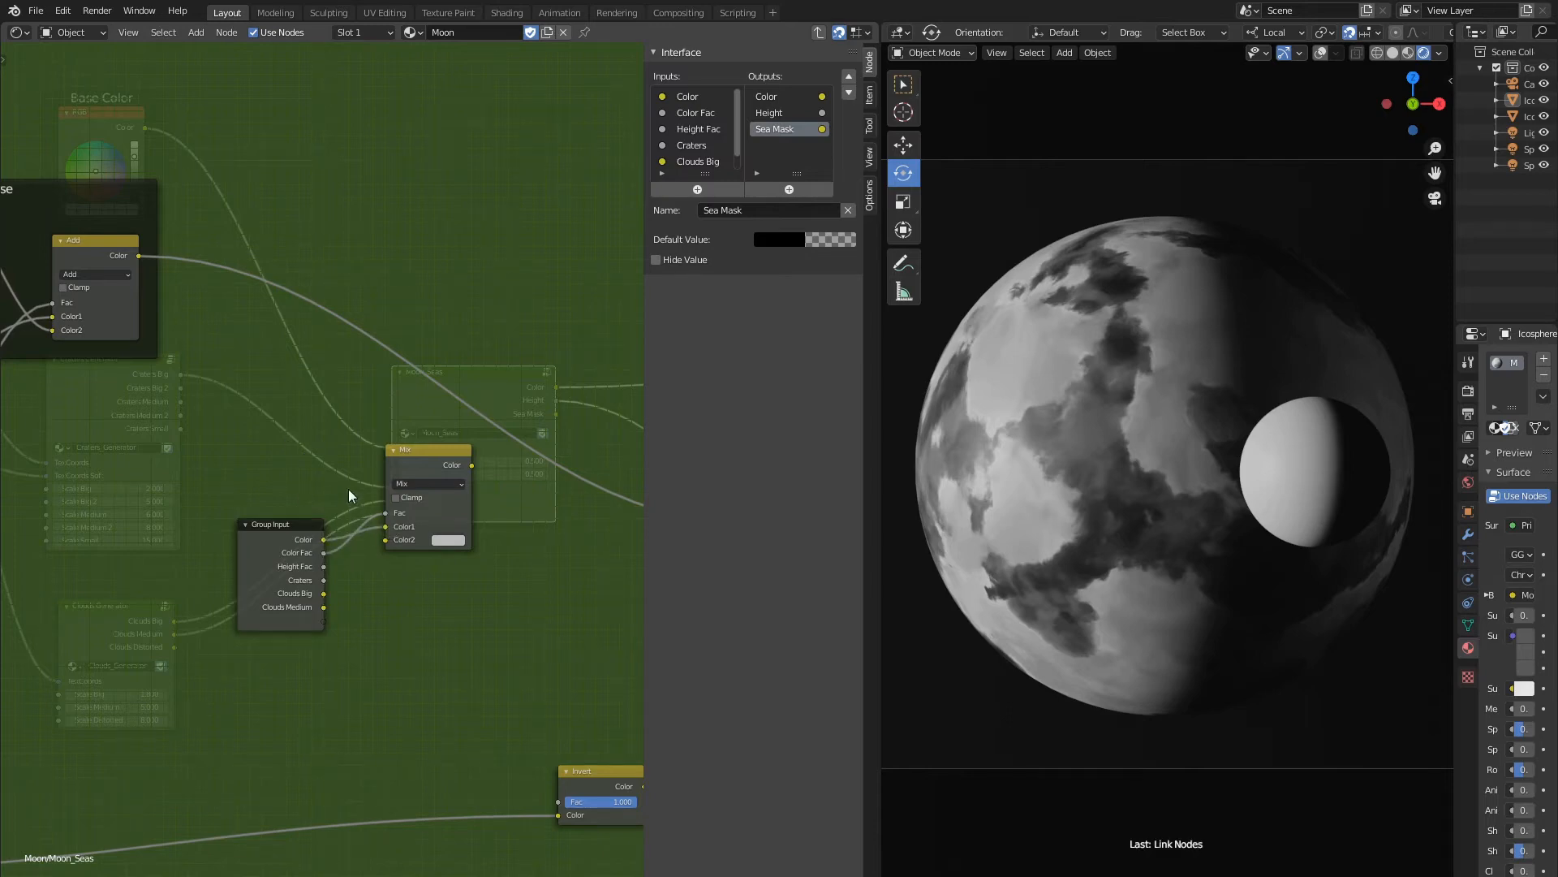
pyautogui.moveTo(140, 256); pyautogui.dragTo(386, 540)
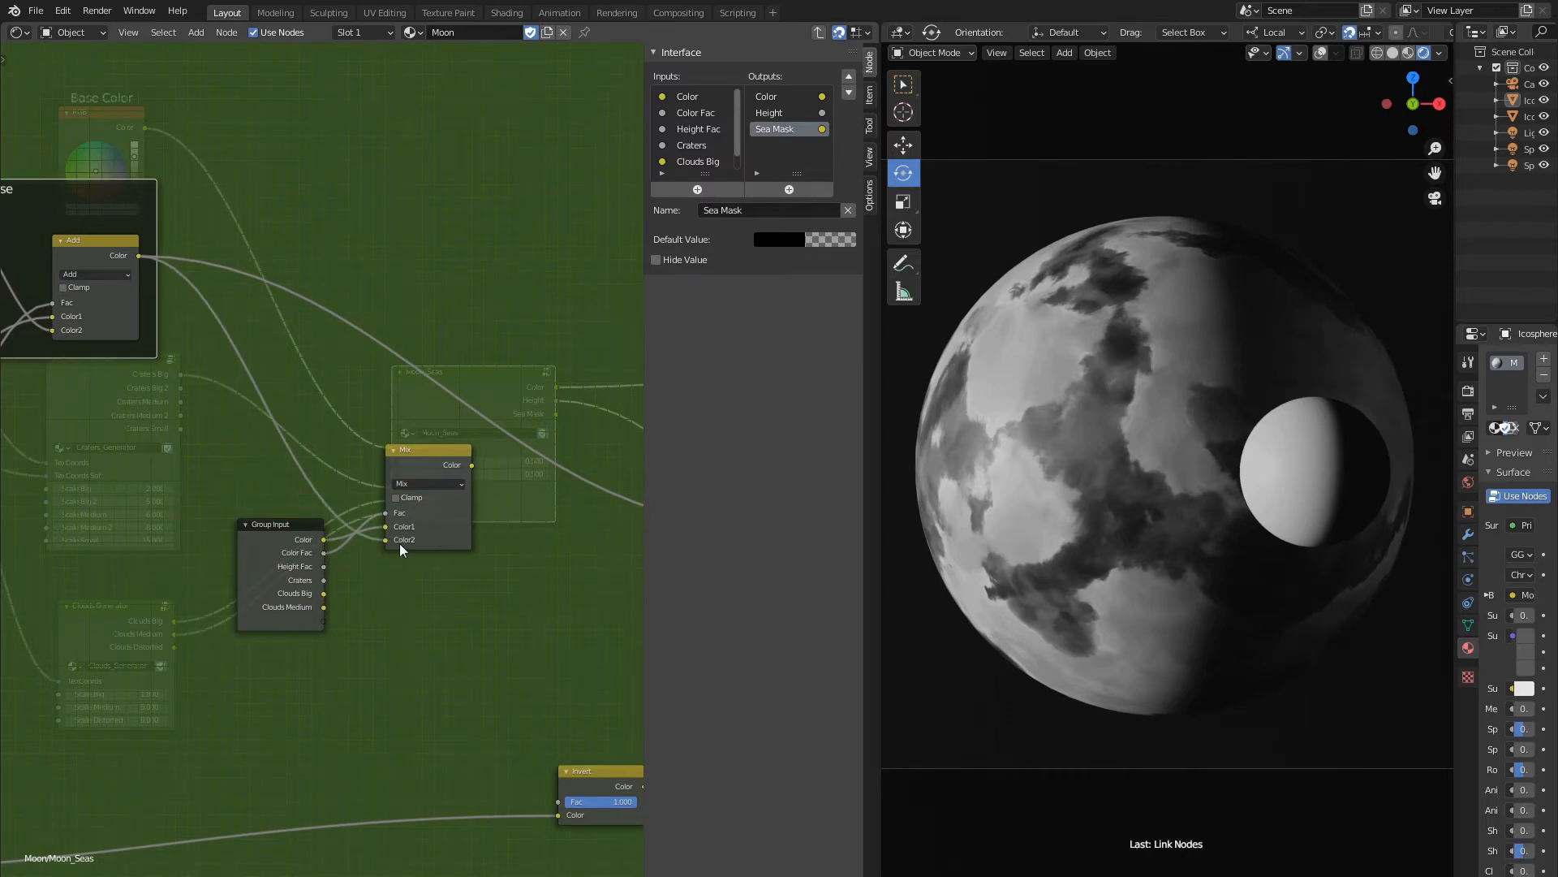
# Switch this Mix node to Overlay and connect its result to the Group Output's Color.
pyautogui.click(429, 484)
pyautogui.click(443, 625)
pyautogui.moveTo(517, 585); pyautogui.dragTo(368, 561, button='middle')
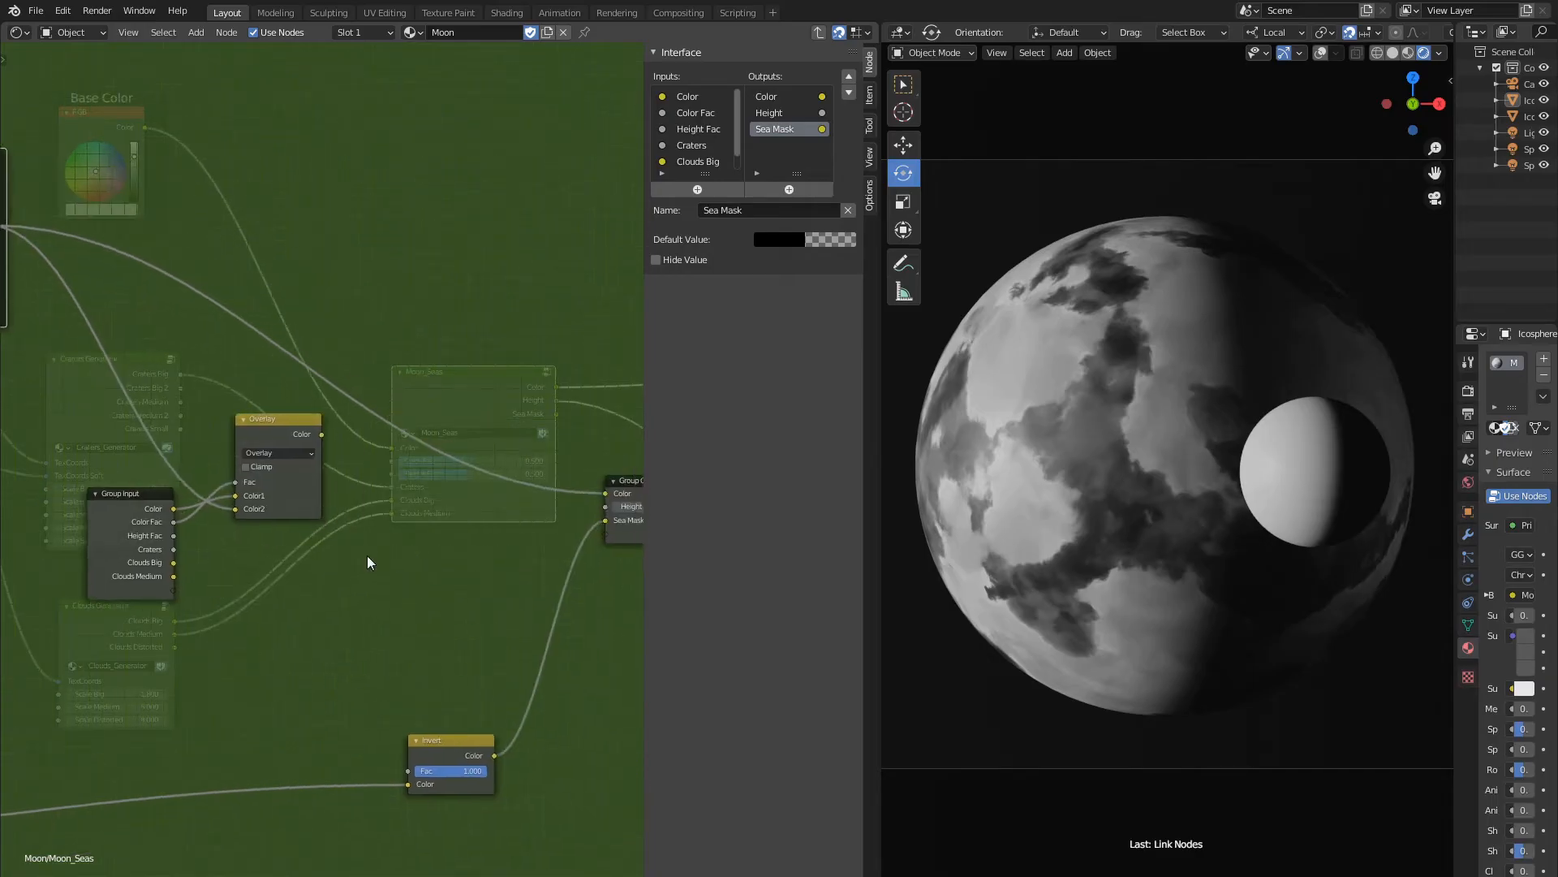
pyautogui.scroll(-1, 369, 560)
pyautogui.moveTo(320, 435); pyautogui.dragTo(589, 496)
pyautogui.moveTo(289, 579); pyautogui.dragTo(390, 577, button='middle')
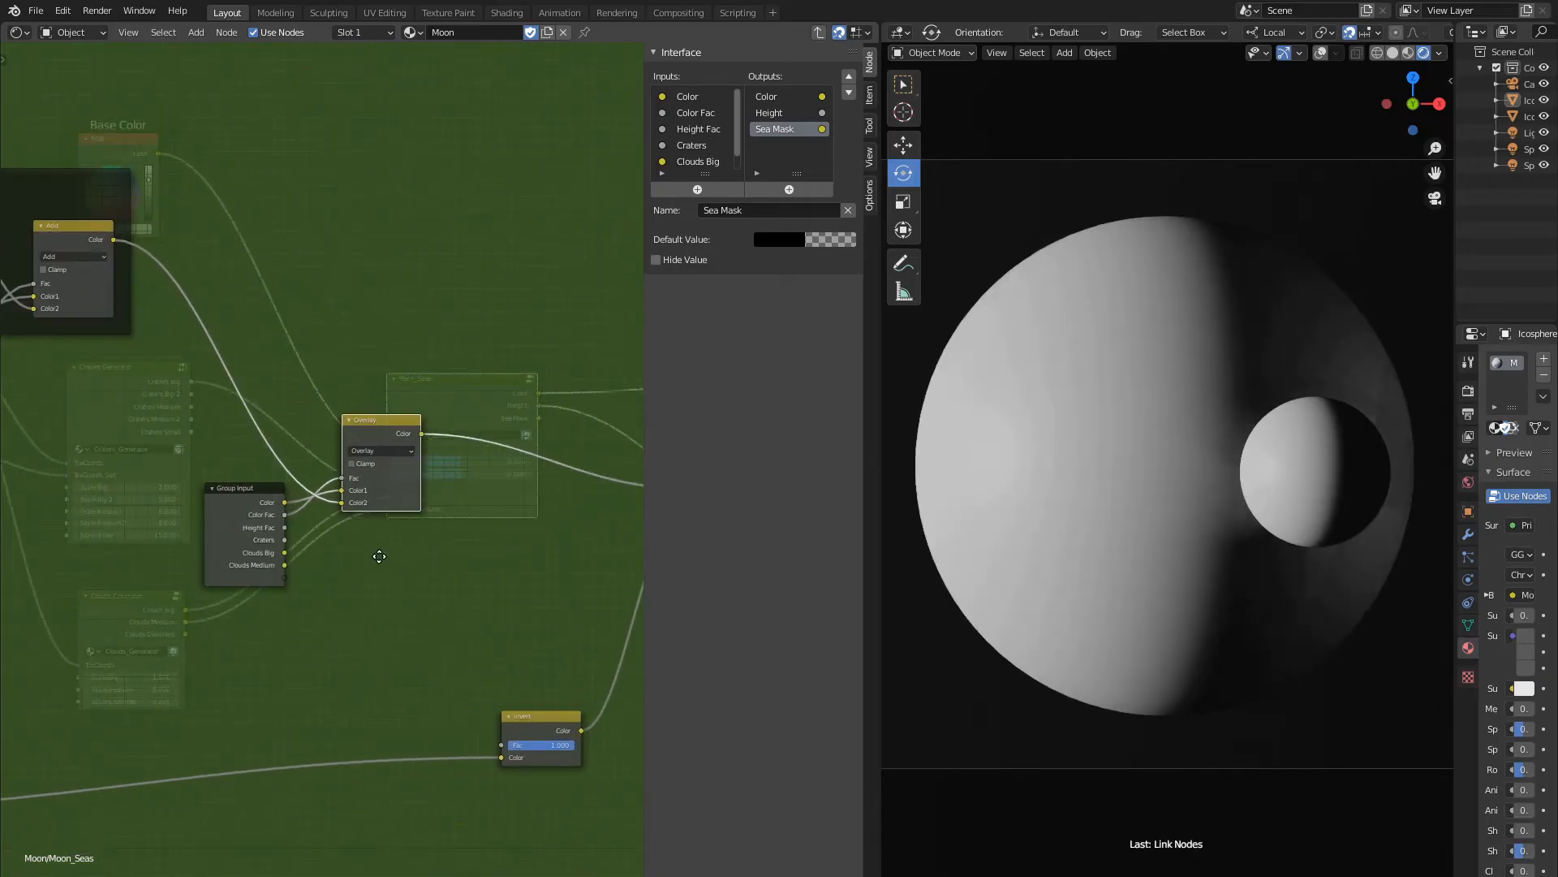
# Add a second MixRGB node directly below the Overlay node.
pyautogui.moveTo(379, 556); pyautogui.dragTo(357, 467, button='middle')
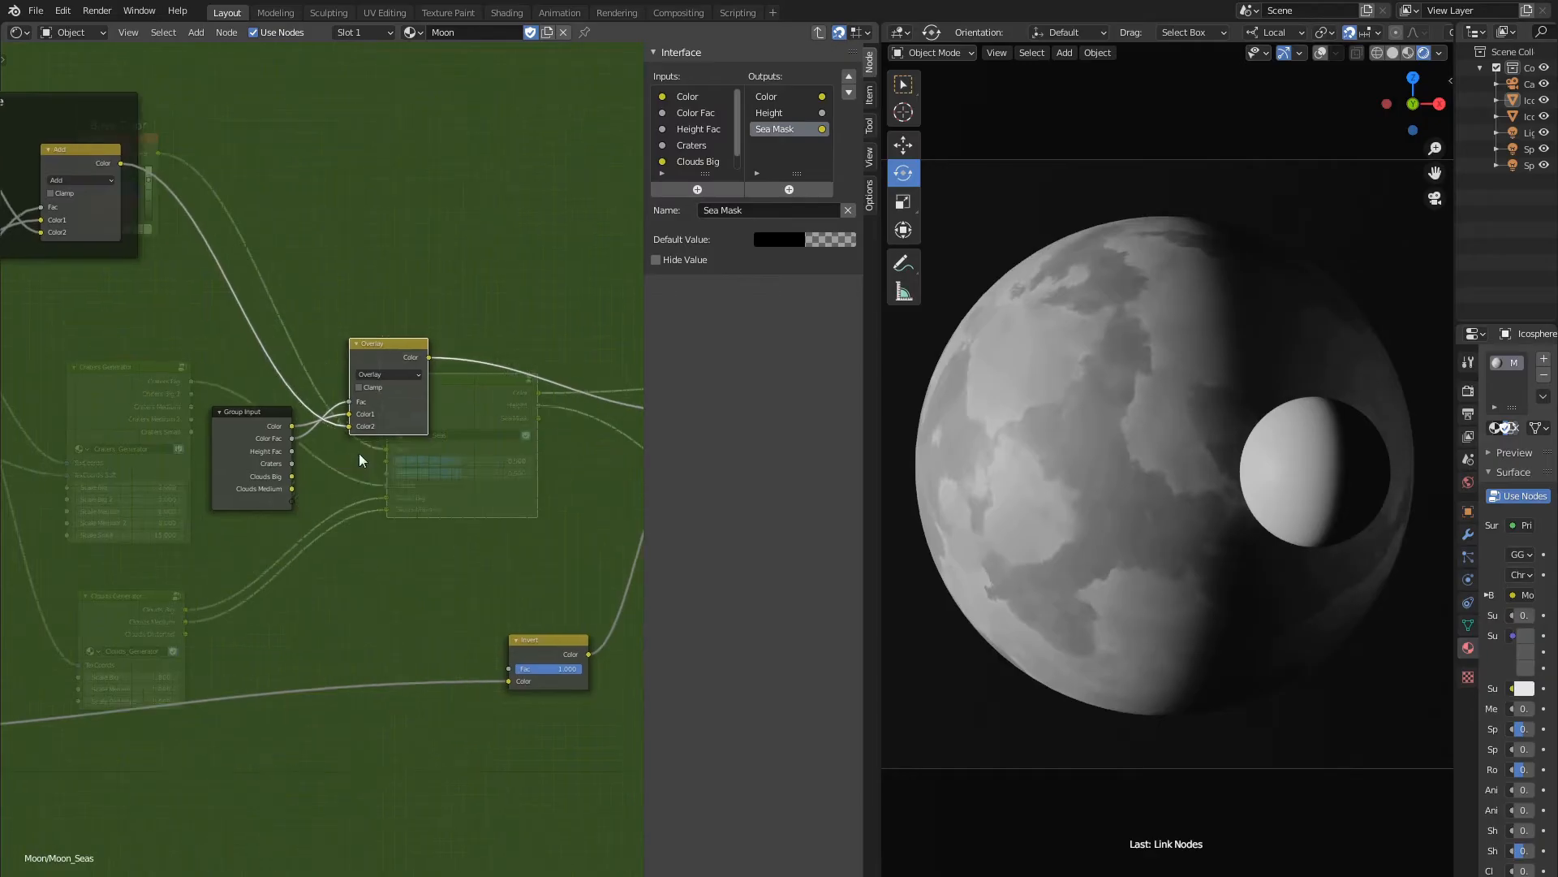
pyautogui.hotkey('shift', 'a')
pyautogui.moveTo(278, 452)
pyautogui.click(448, 534)
pyautogui.click(346, 479)
pyautogui.scroll(1, 301, 459)
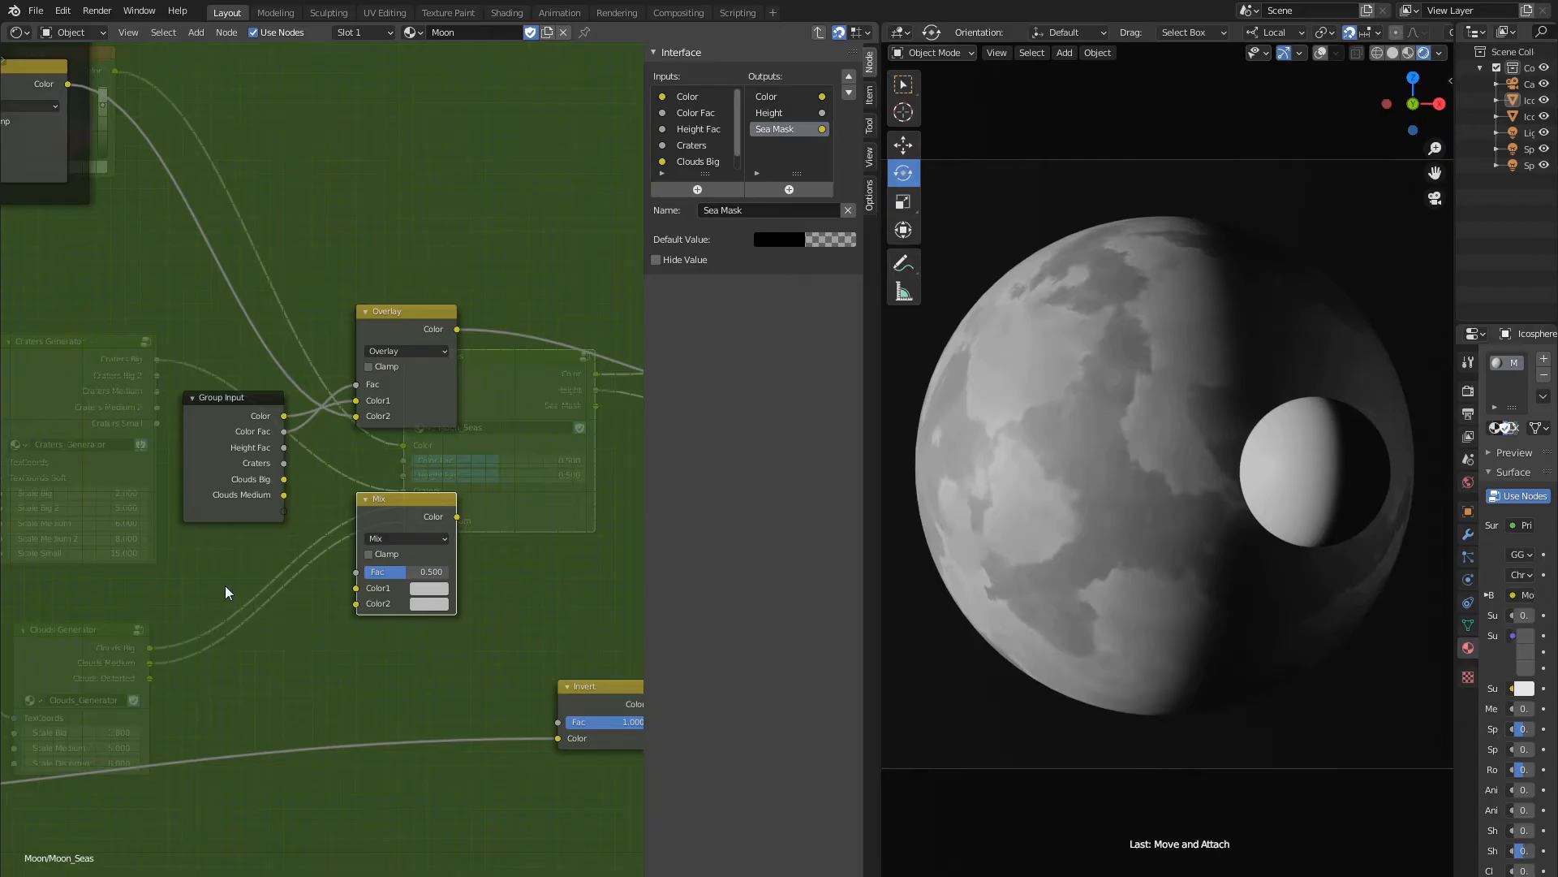
# Set the lower Mix node's Color1 to hex 7f7f7f and link the Craters frame's Darken output to its Color2.
pyautogui.click(429, 587)
pyautogui.click(472, 523)
pyautogui.write('7f7f7f')
pyautogui.press('Return')
pyautogui.moveTo(287, 640); pyautogui.dragTo(338, 609, button='middle')
pyautogui.scroll(-8, 338, 609)
pyautogui.moveTo(187, 605); pyautogui.dragTo(285, 527, button='middle')
pyautogui.moveTo(27, 563); pyautogui.dragTo(584, 504)
pyautogui.scroll(4, 306, 546)
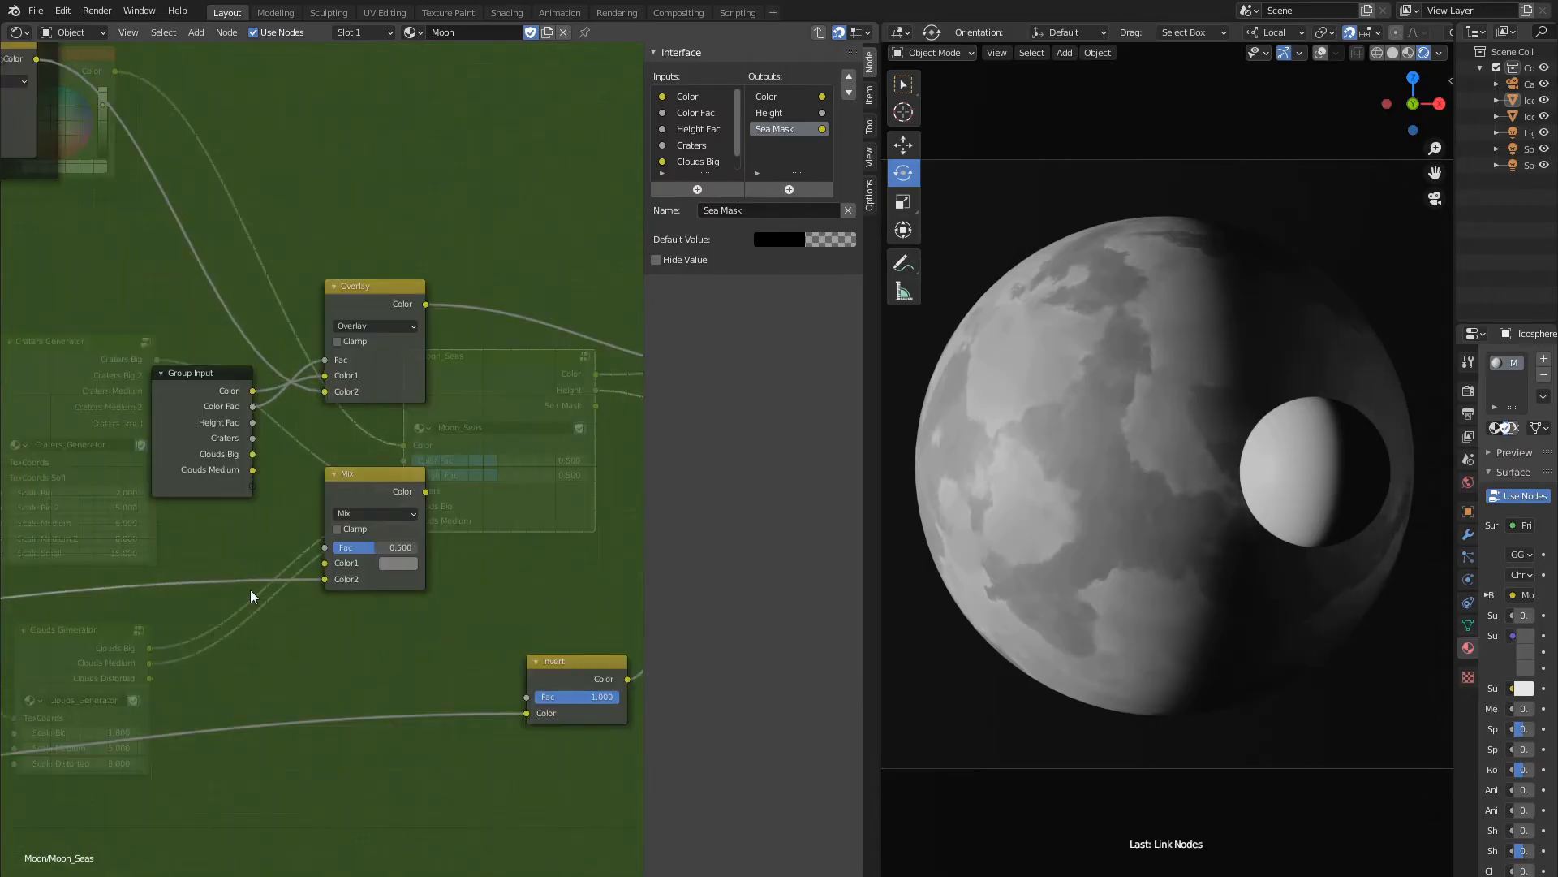
# Link Height Fac to the lower Mix node's Fac and switch its blending mode to Overlay.
pyautogui.moveTo(252, 422); pyautogui.dragTo(325, 548)
pyautogui.click(352, 518)
pyautogui.click(364, 675)
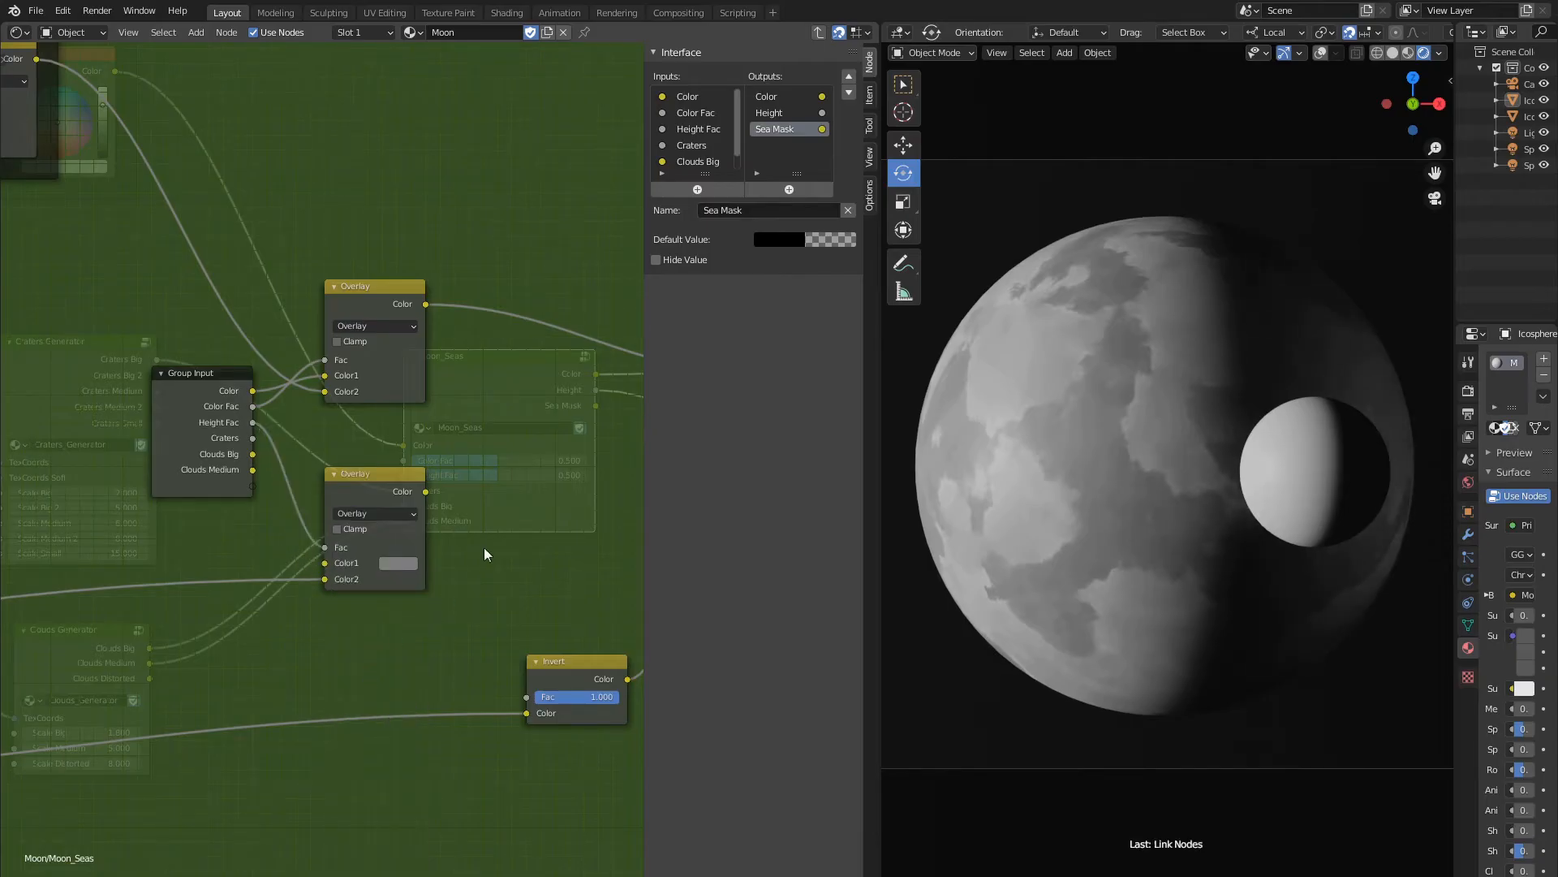
# Connect the lower Overlay node to the Group Output's Height and exit the Moon_Seas group.
pyautogui.moveTo(482, 550); pyautogui.dragTo(237, 525, button='middle')
pyautogui.scroll(-1, 223, 507)
pyautogui.moveTo(185, 470); pyautogui.dragTo(499, 379)
pyautogui.press('Tab')
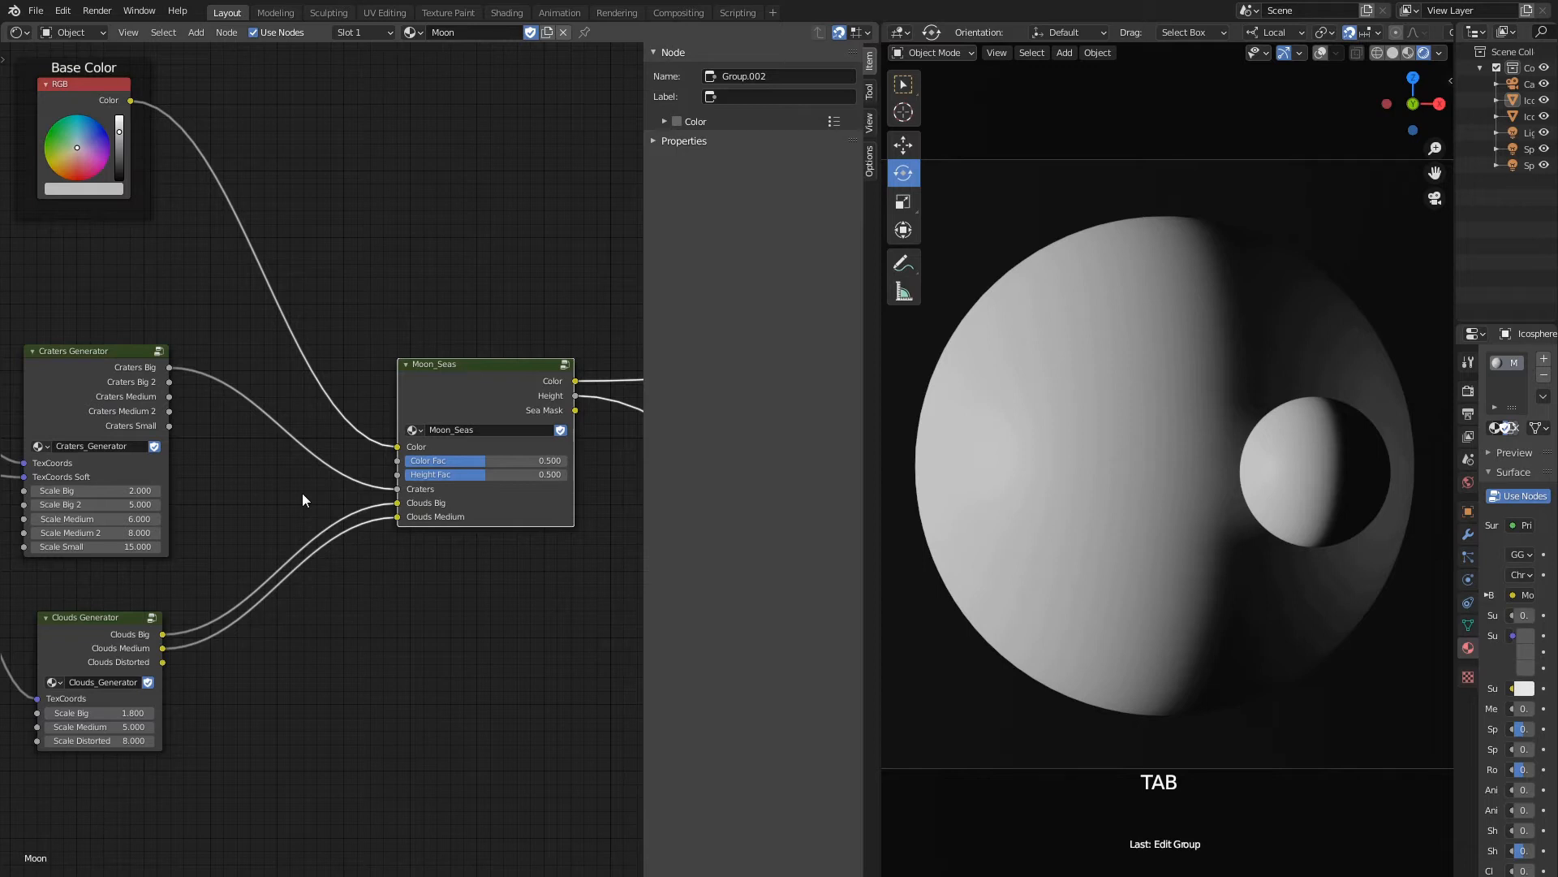
# Set Color Fac to 0.690 and Height Fac to 0.327 on the Moon_Seas group, and save the file.
pyautogui.scroll(-3, 203, 549)
pyautogui.moveTo(609, 613); pyautogui.dragTo(511, 618, button='middle')
pyautogui.scroll(8, 325, 612)
pyautogui.moveTo(325, 495)
pyautogui.mouseDown()
pyautogui.moveTo(408, 516)
pyautogui.moveTo(258, 517)
pyautogui.moveTo(309, 516)
pyautogui.moveTo(324, 495)
pyautogui.mouseUp()
pyautogui.scroll(-2, 381, 585)
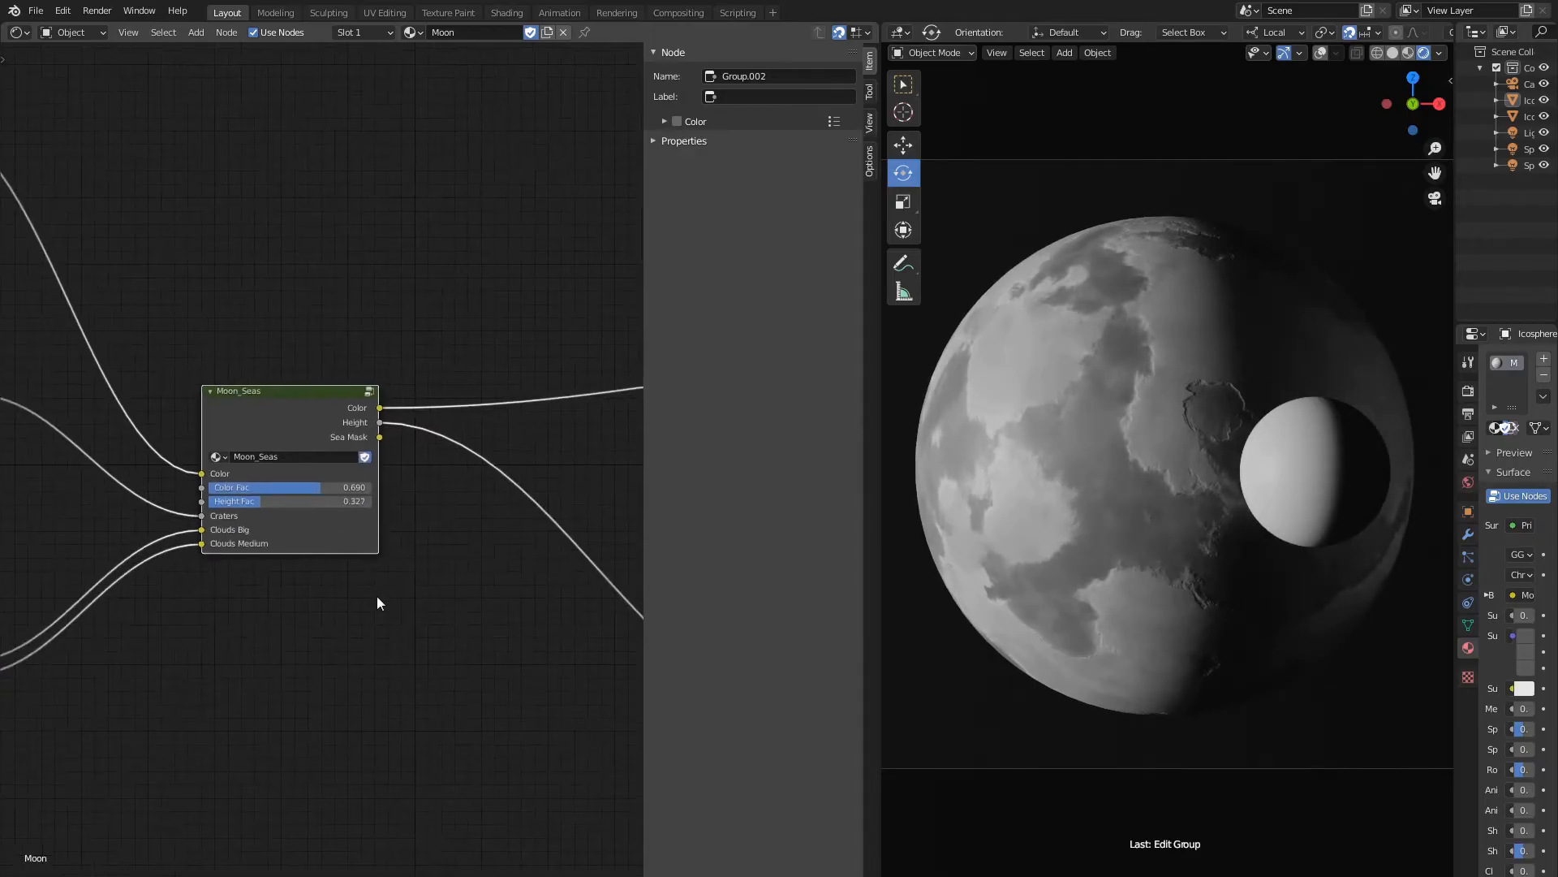
pyautogui.hotkey('ctrl', 's')
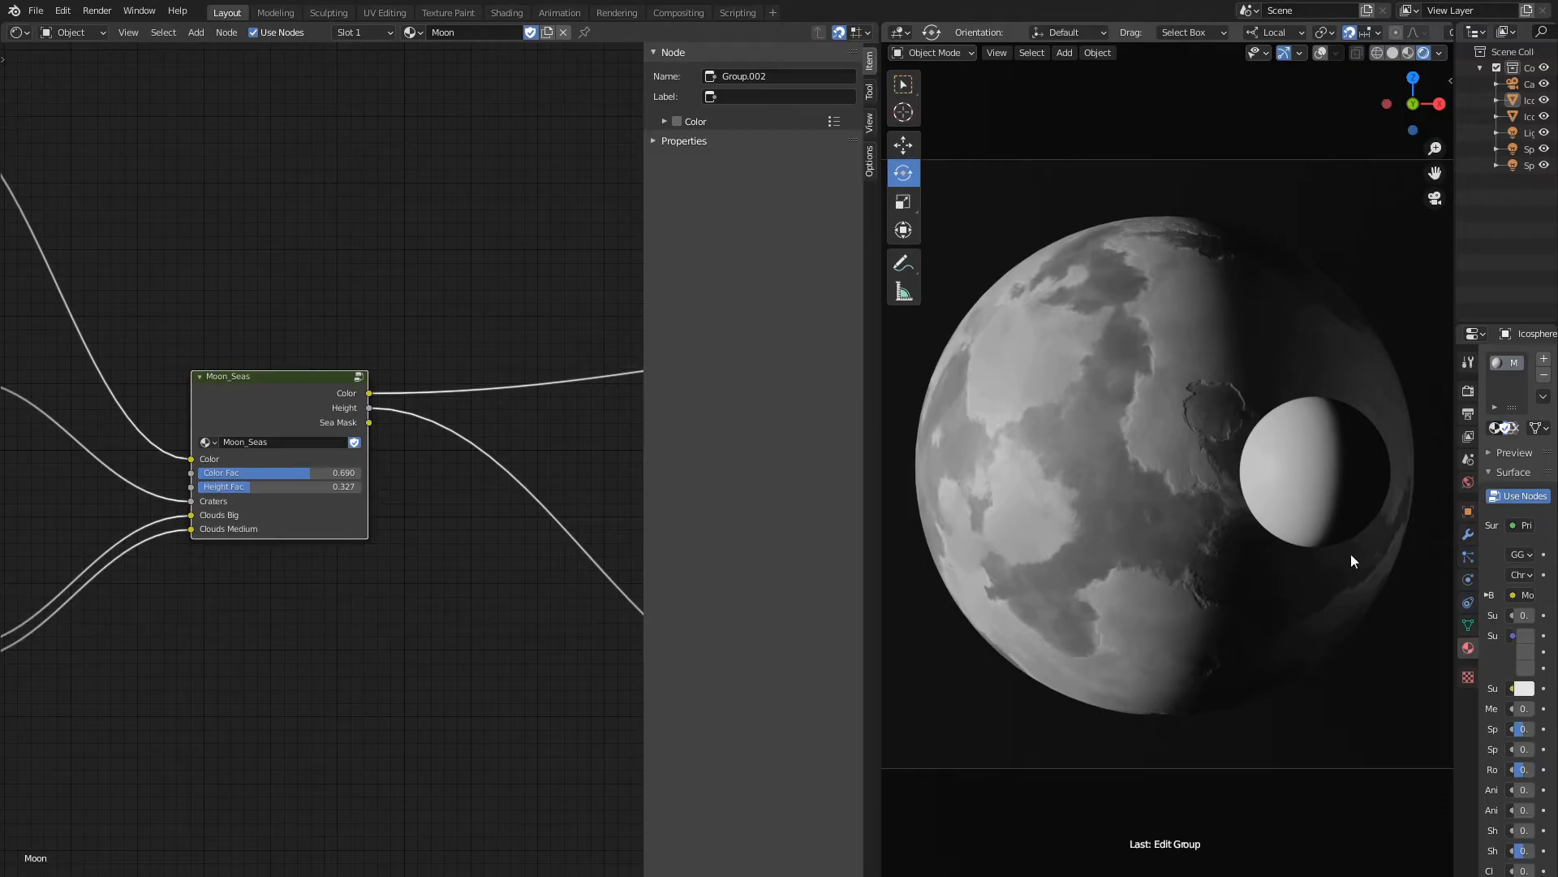
# Add a MixRGB node between the Moon_Seas group and the Bump node.
pyautogui.keyDown('ctrl'); pyautogui.scroll(-4, 382, 487); pyautogui.keyUp('ctrl')
pyautogui.hotkey('shift', 'a')
pyautogui.moveTo(309, 412)
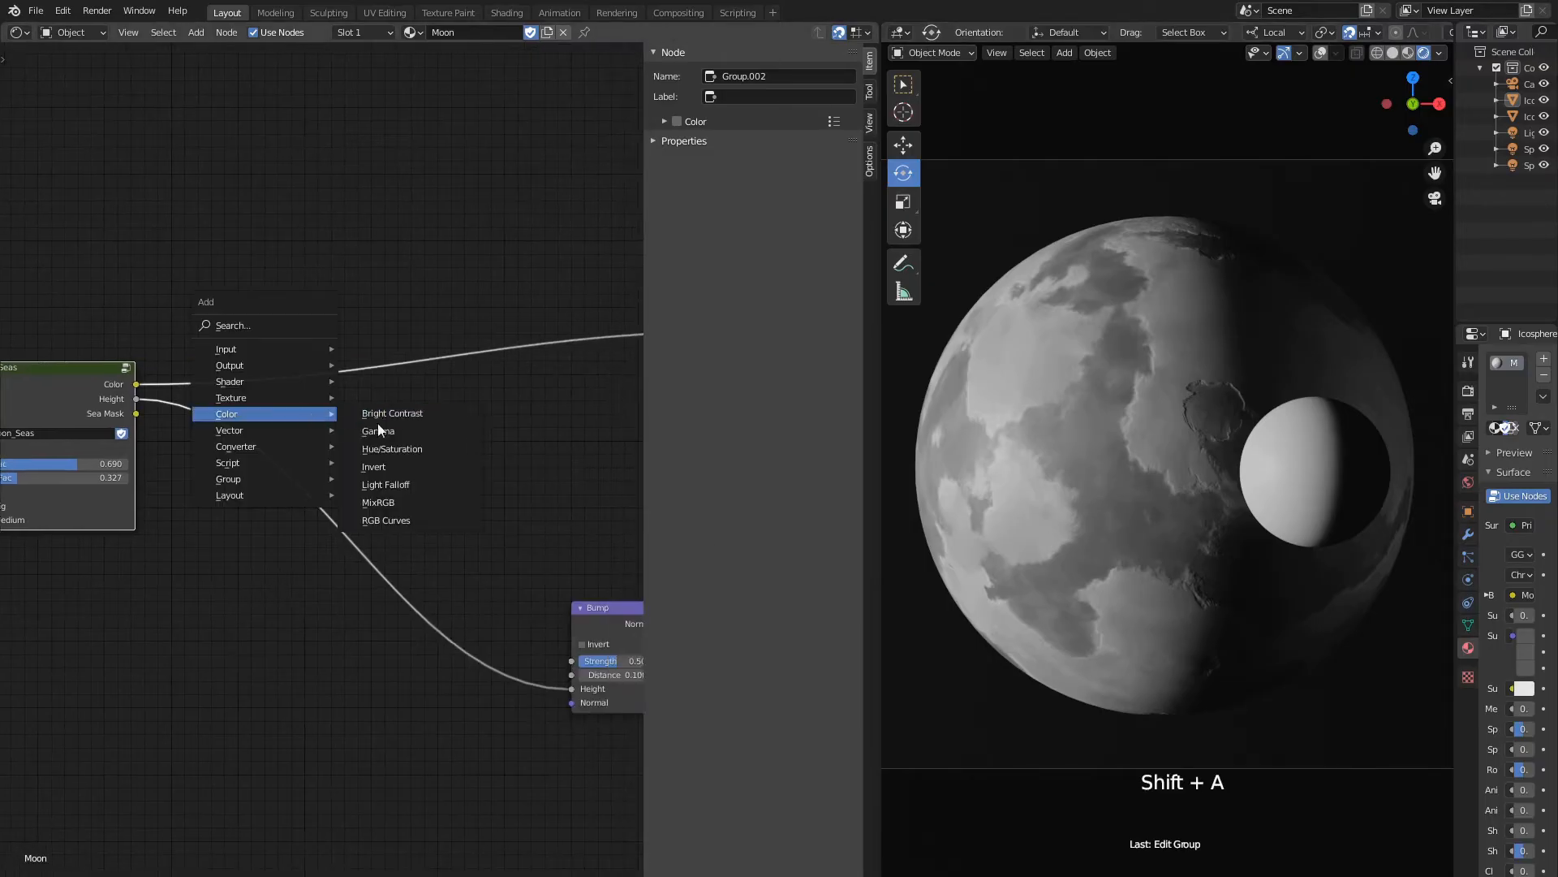
pyautogui.click(399, 499)
pyautogui.click(263, 622)
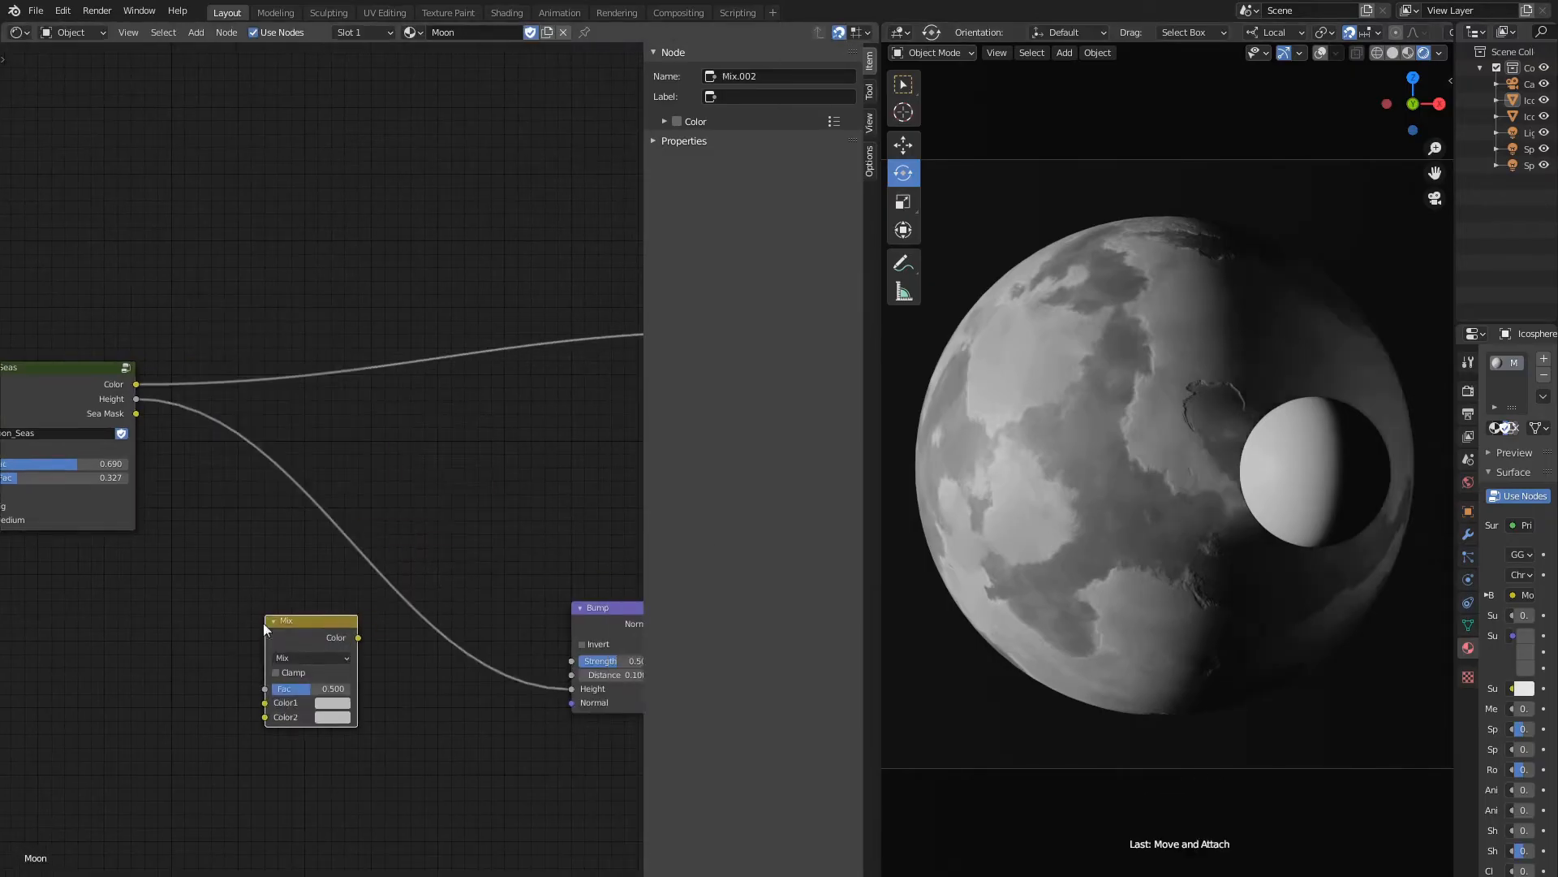
# Move the Principled BSDF, Material Output and Bump nodes together farther right to make room.
pyautogui.scroll(-5, 422, 462)
pyautogui.moveTo(471, 454); pyautogui.dragTo(272, 433, button='middle')
pyautogui.click(469, 310)
pyautogui.keyDown('shift'); pyautogui.click(573, 311); pyautogui.keyUp('shift')
pyautogui.keyDown('shift'); pyautogui.click(354, 531); pyautogui.keyUp('shift')
pyautogui.scroll(-7, 354, 530)
pyautogui.press('g')
pyautogui.click(507, 502)
# Move the new Mix node above the Moon_Seas output links.
pyautogui.scroll(10, 296, 591)
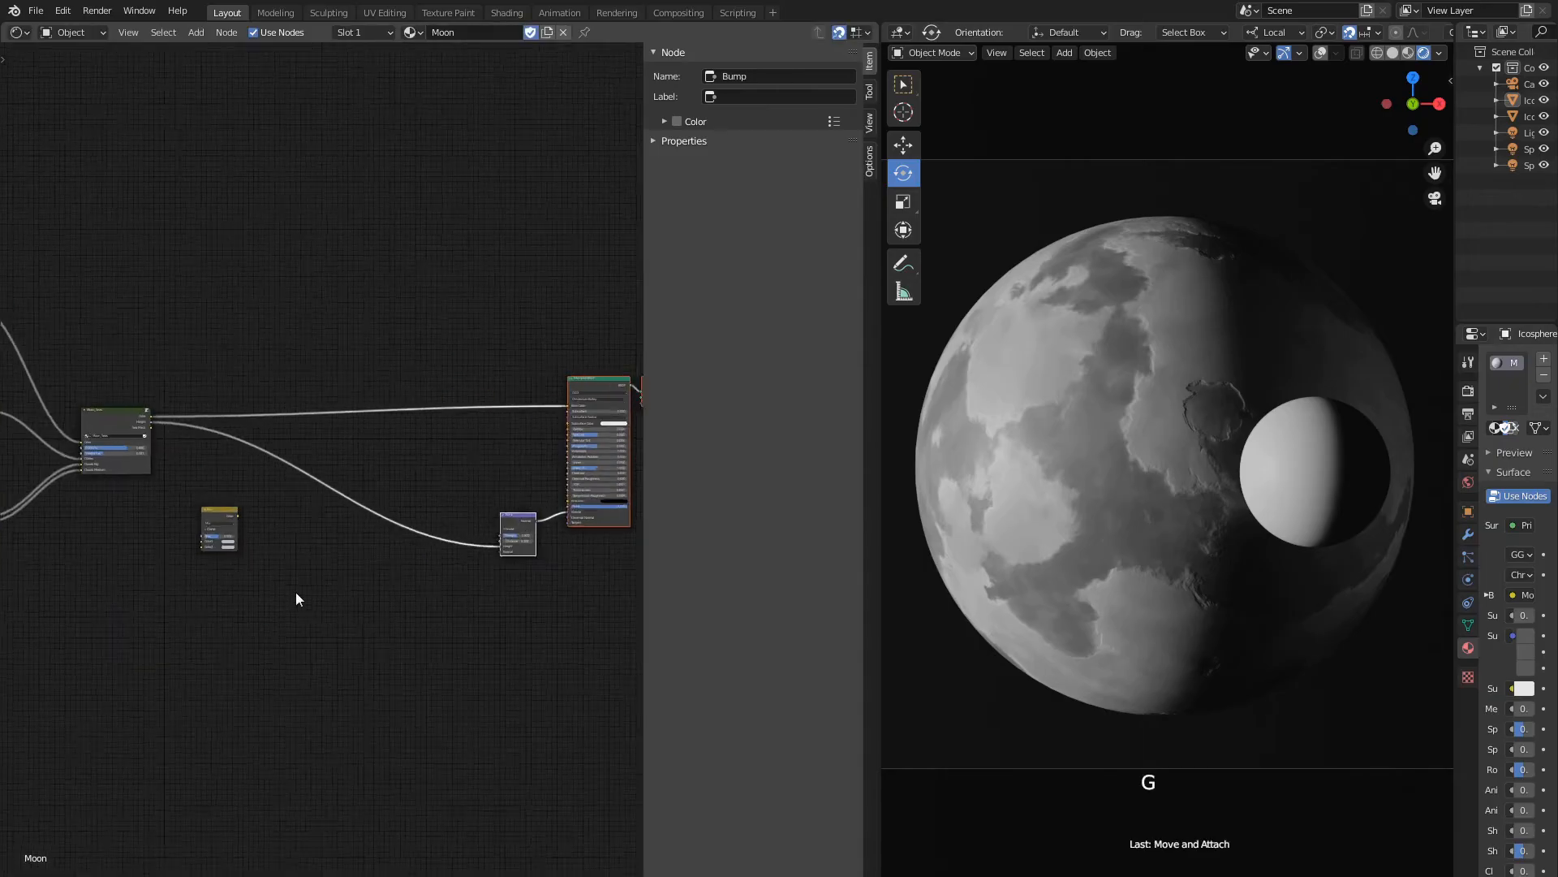
pyautogui.moveTo(217, 588); pyautogui.dragTo(299, 661, button='middle')
pyautogui.click(197, 630)
pyautogui.press('g')
pyautogui.click(365, 313)
# Add a ColorRamp to the left of the Mix node and link its color to the Mix node's Color2.
pyautogui.hotkey('shift', 'a')
pyautogui.moveTo(118, 306)
pyautogui.click(198, 336)
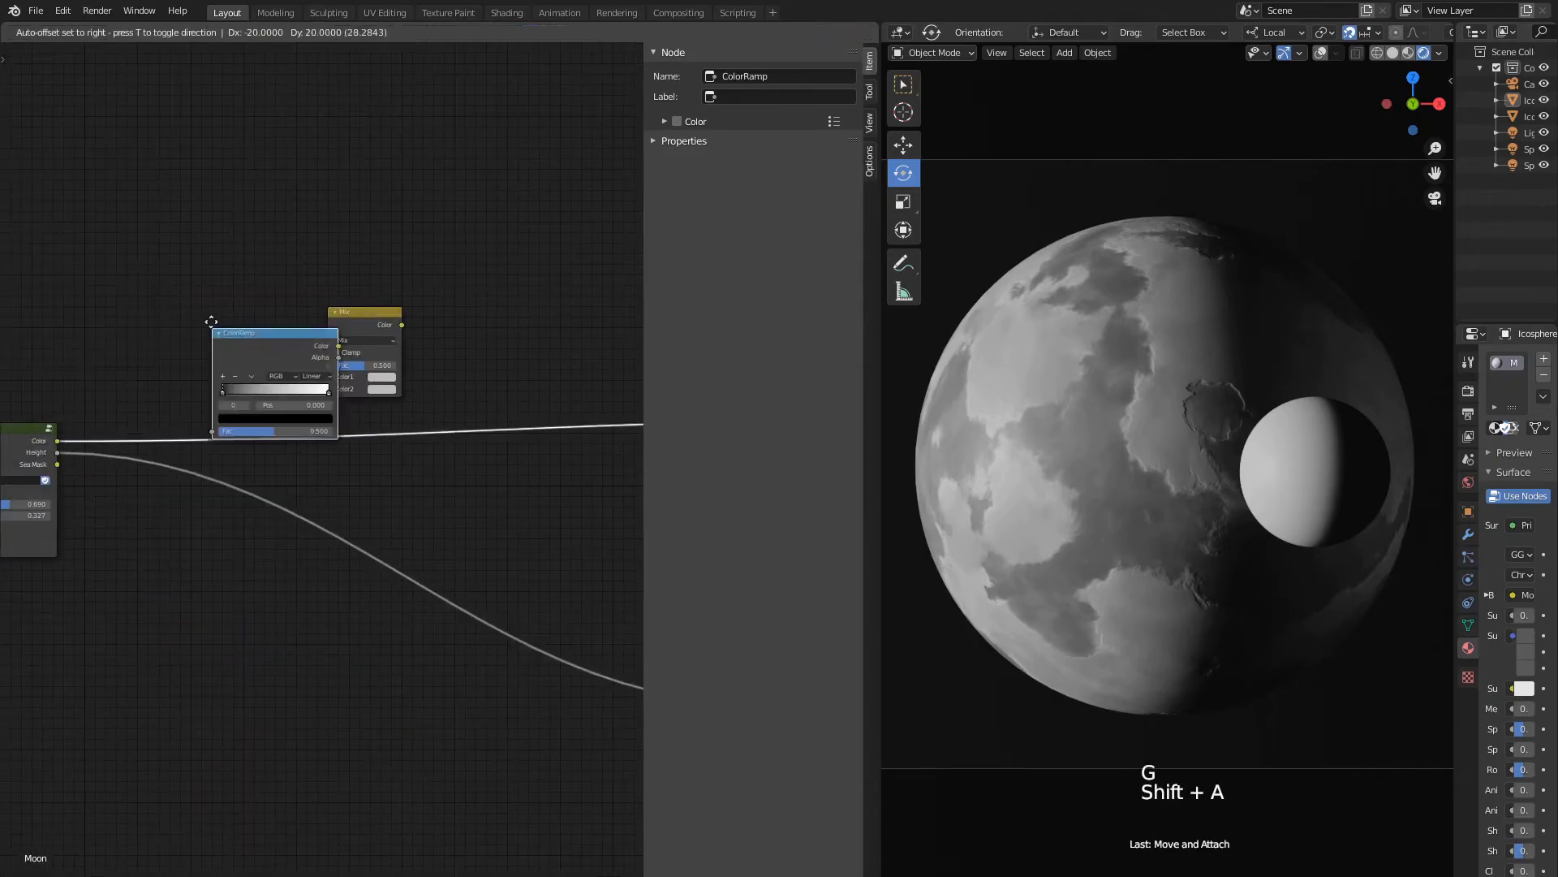
pyautogui.click(146, 262)
pyautogui.moveTo(276, 283); pyautogui.dragTo(328, 388)
# Set the Mix node to Overlay and link the Moon_Seas Height output to its Color1.
pyautogui.click(366, 340)
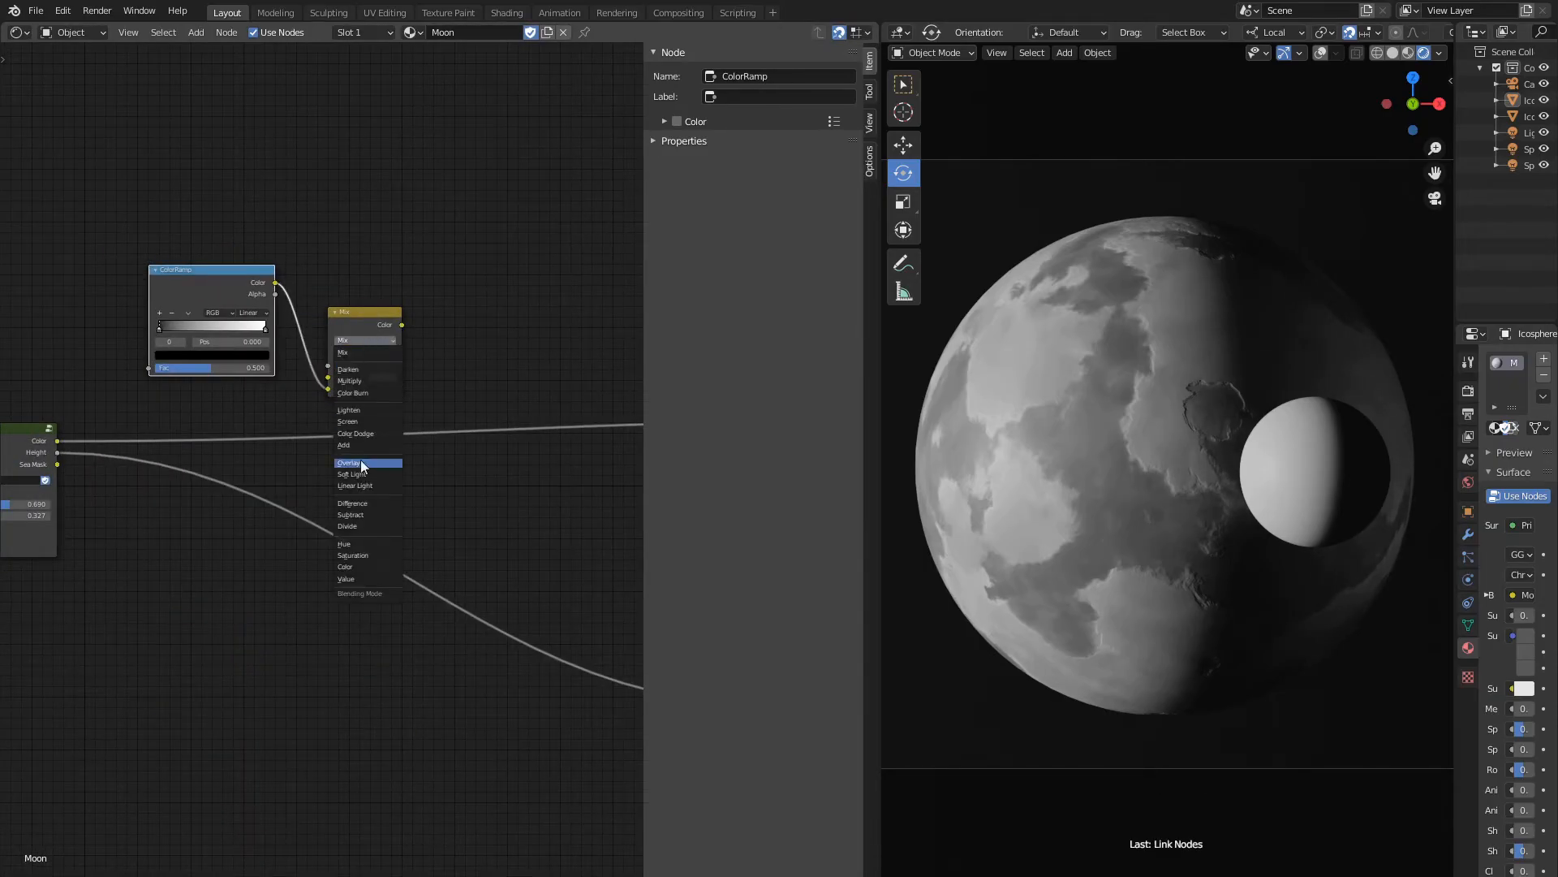
pyautogui.click(360, 459)
pyautogui.moveTo(136, 401); pyautogui.dragTo(190, 405, button='middle')
pyautogui.moveTo(111, 456); pyautogui.dragTo(382, 381)
pyautogui.moveTo(414, 403); pyautogui.dragTo(497, 421, button='middle')
pyautogui.click(489, 336)
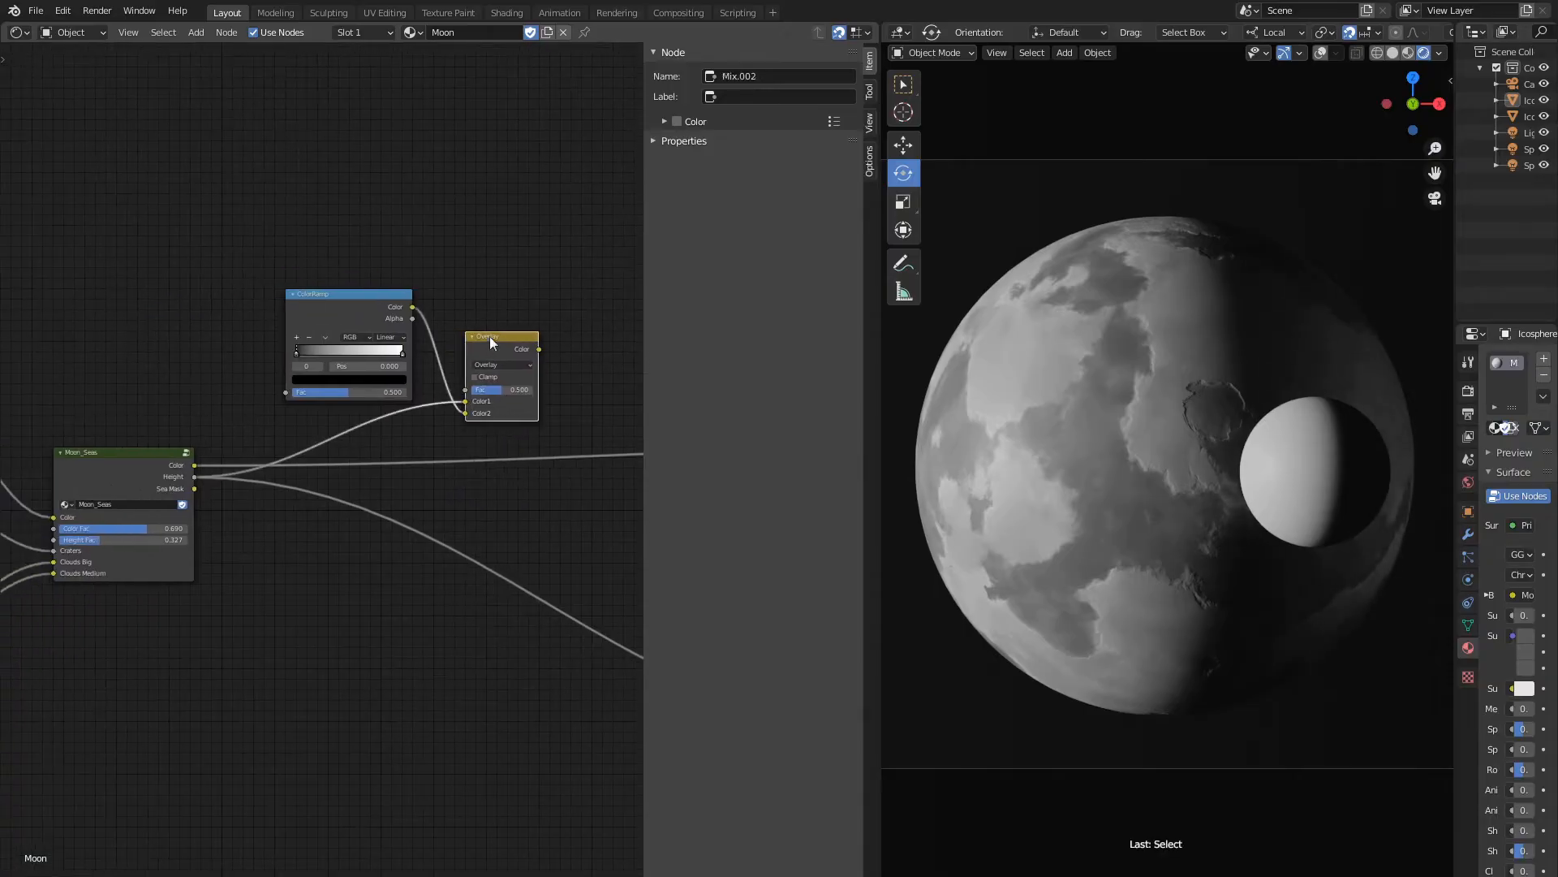
pyautogui.click(345, 300)
pyautogui.moveTo(177, 391); pyautogui.dragTo(487, 359, button='middle')
pyautogui.scroll(-3, 297, 467)
pyautogui.scroll(2, 248, 469)
pyautogui.moveTo(243, 402); pyautogui.dragTo(184, 432, button='middle')
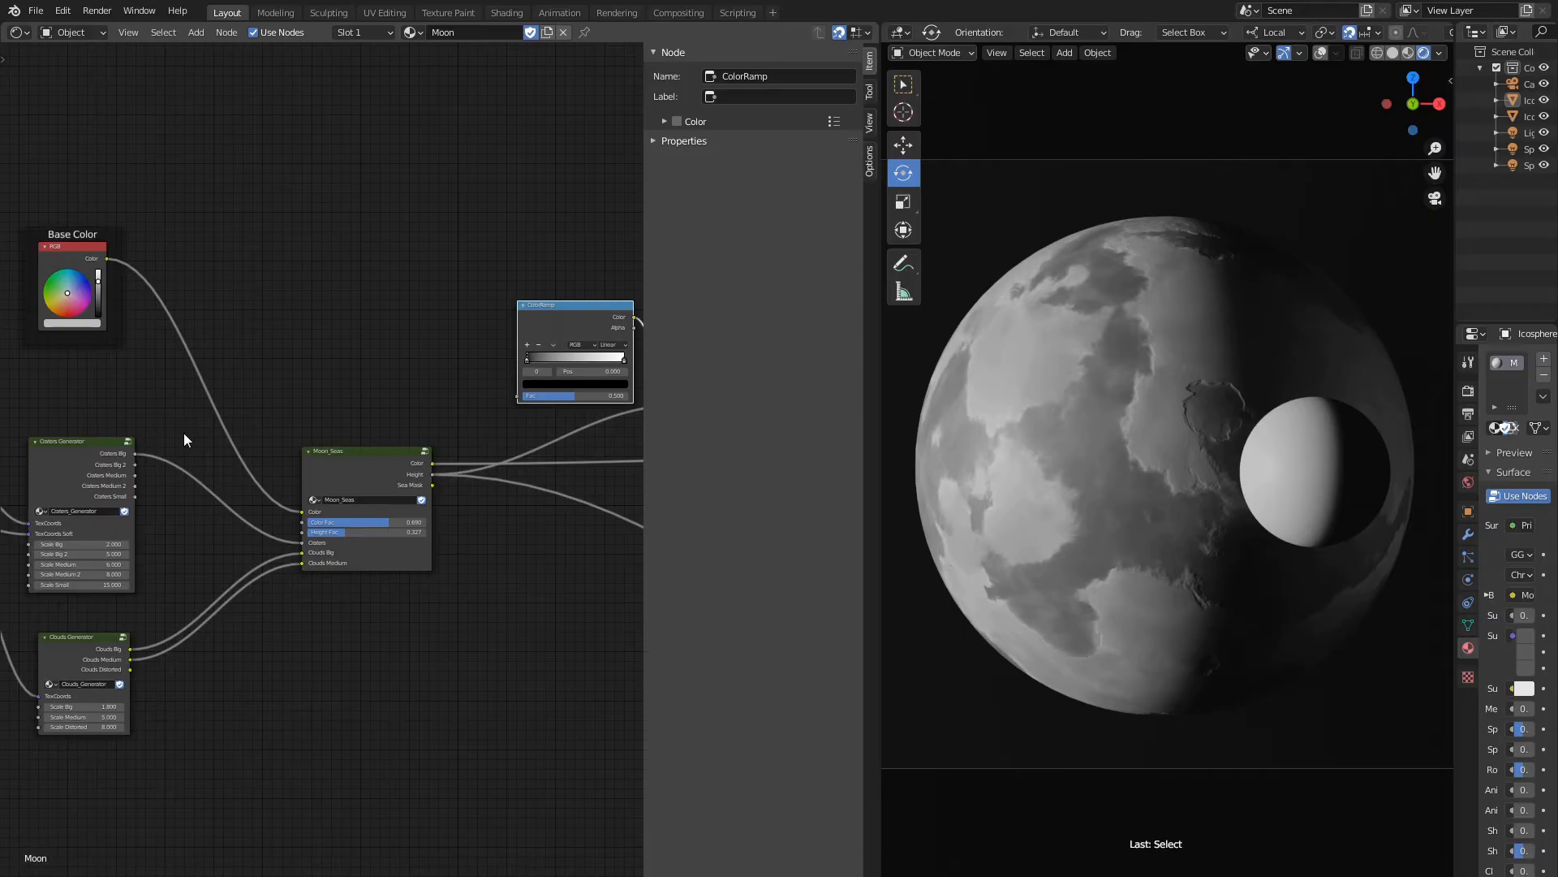
# Link the Craters Generator's Craters Medium output to the ColorRamp's Fac, and space the ColorRamp and Overlay nodes farther apart.
pyautogui.moveTo(135, 475); pyautogui.dragTo(516, 396)
pyautogui.scroll(2, 318, 476)
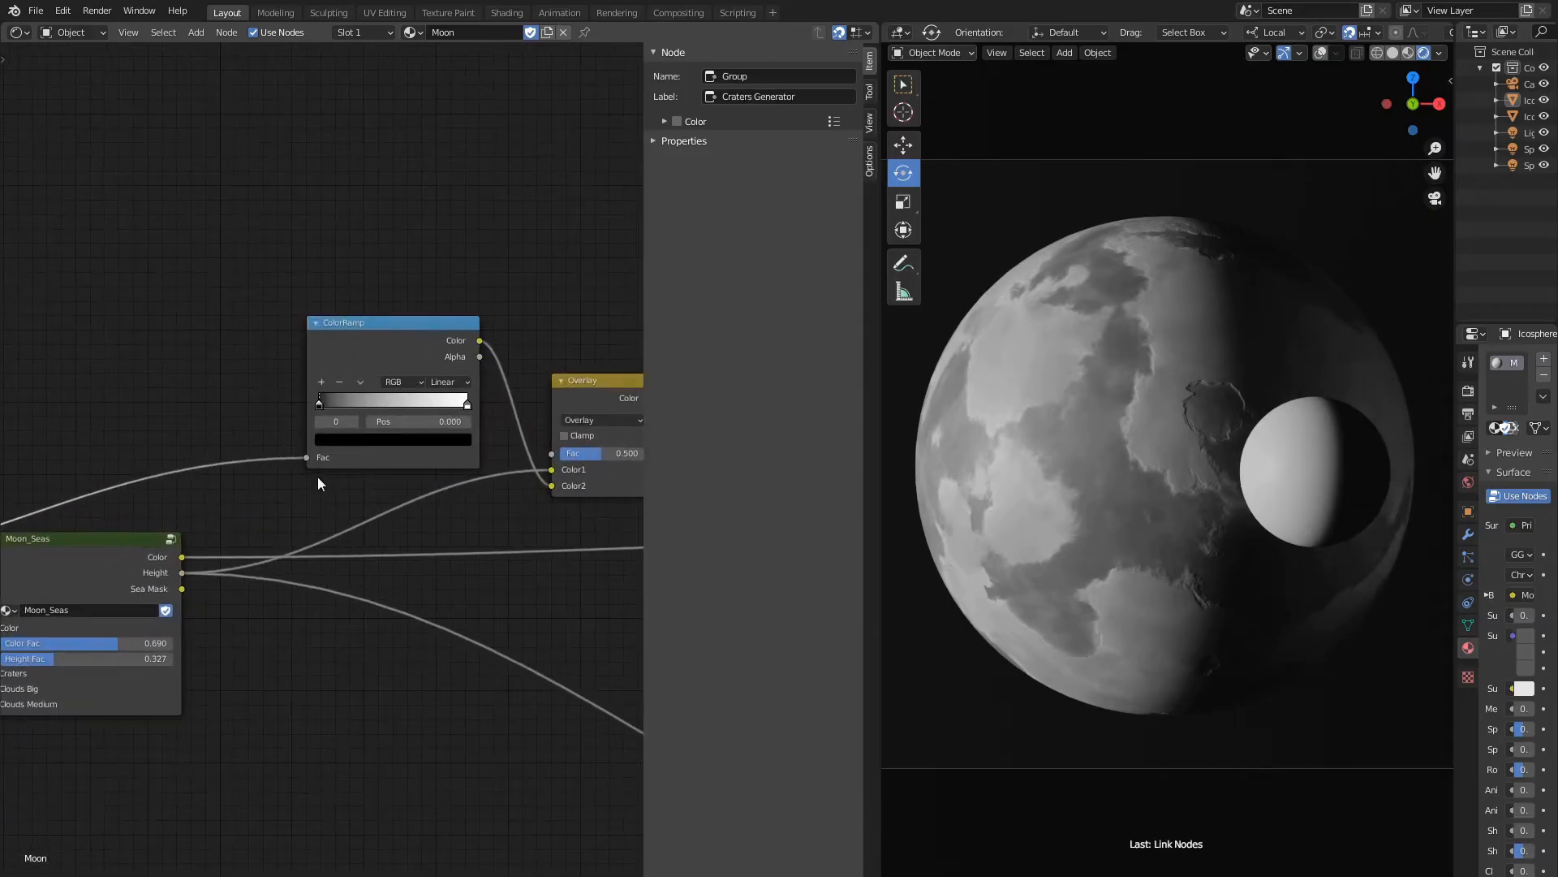
pyautogui.moveTo(319, 469); pyautogui.dragTo(189, 522, button='middle')
pyautogui.click(256, 394)
pyautogui.press('g')
pyautogui.click(256, 321)
pyautogui.click(472, 432)
pyautogui.press('g')
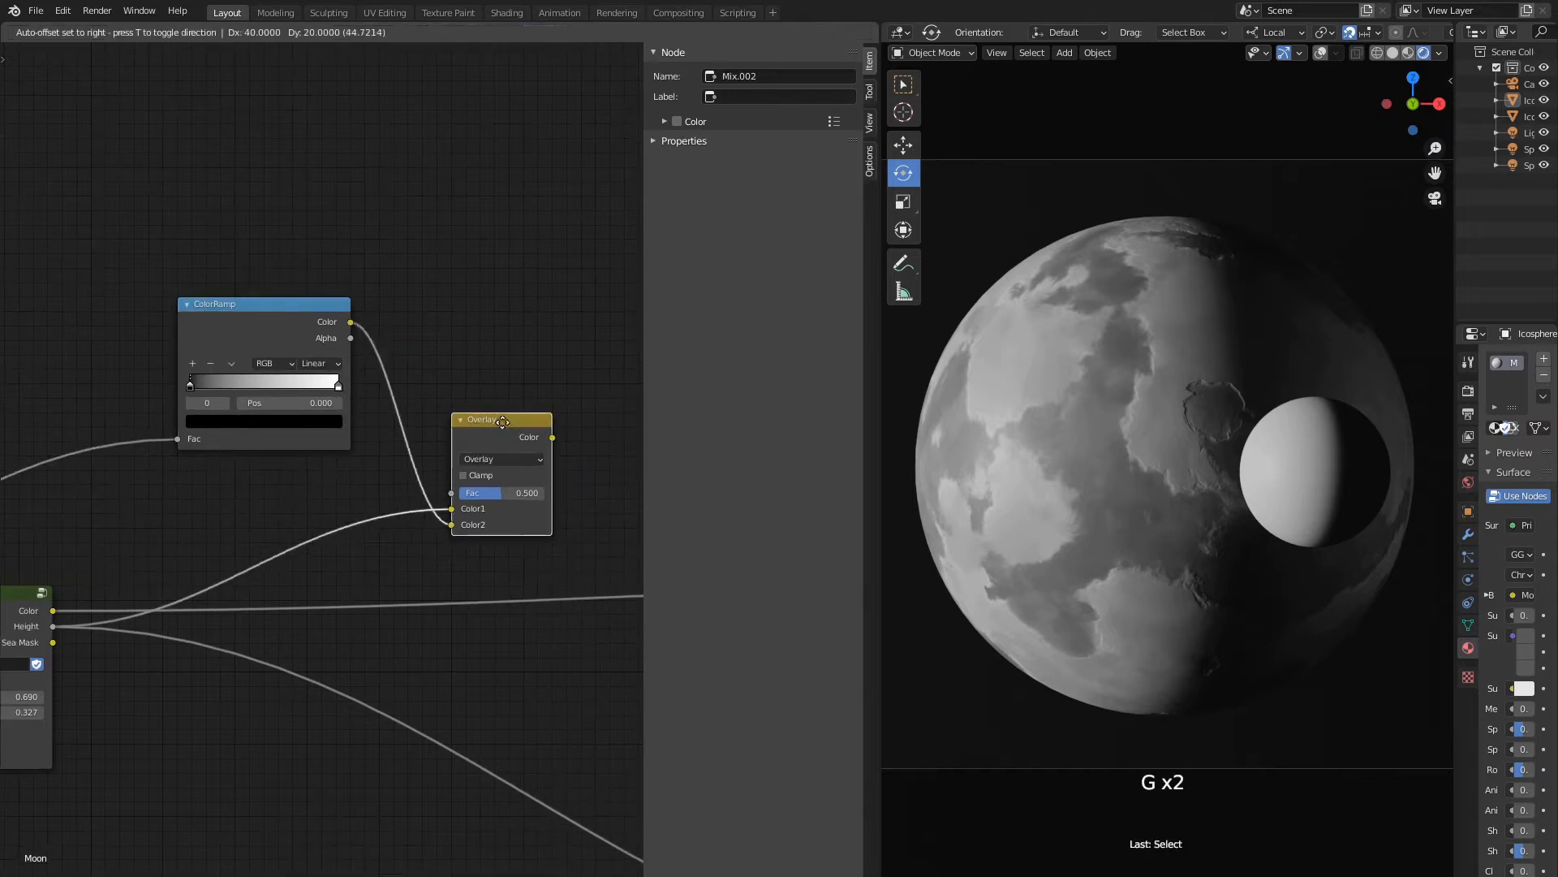
pyautogui.click(530, 417)
# Insert a Math node set to Multiply on the link between the Craters Generator and the ColorRamp.
pyautogui.hotkey('shift', 'a')
pyautogui.click(249, 483)
pyautogui.click(276, 487)
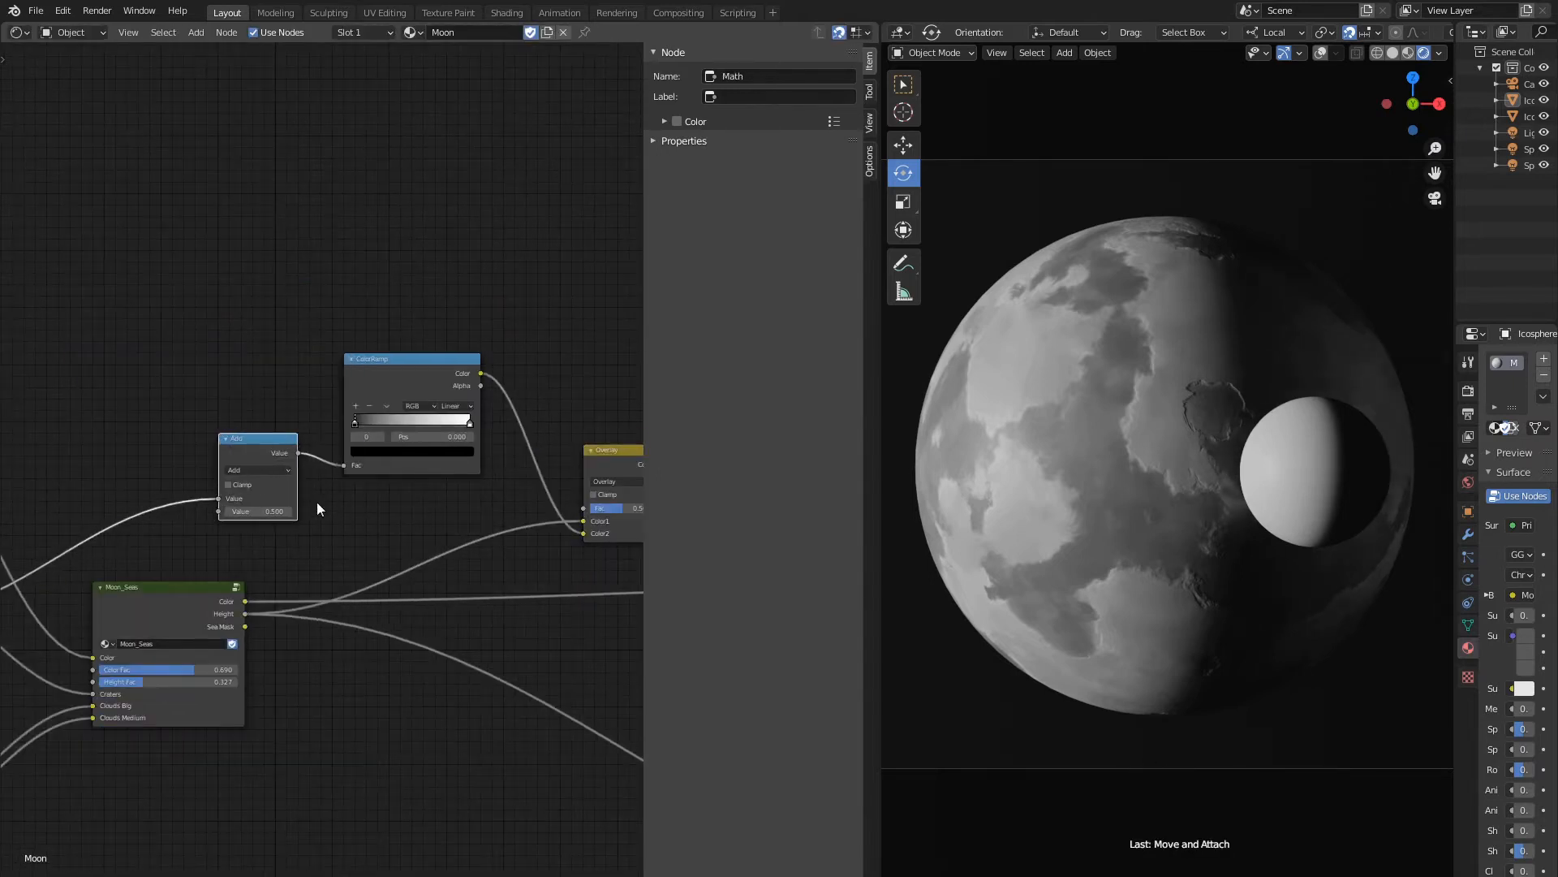
pyautogui.scroll(1, 316, 501)
pyautogui.click(305, 451)
pyautogui.click(288, 526)
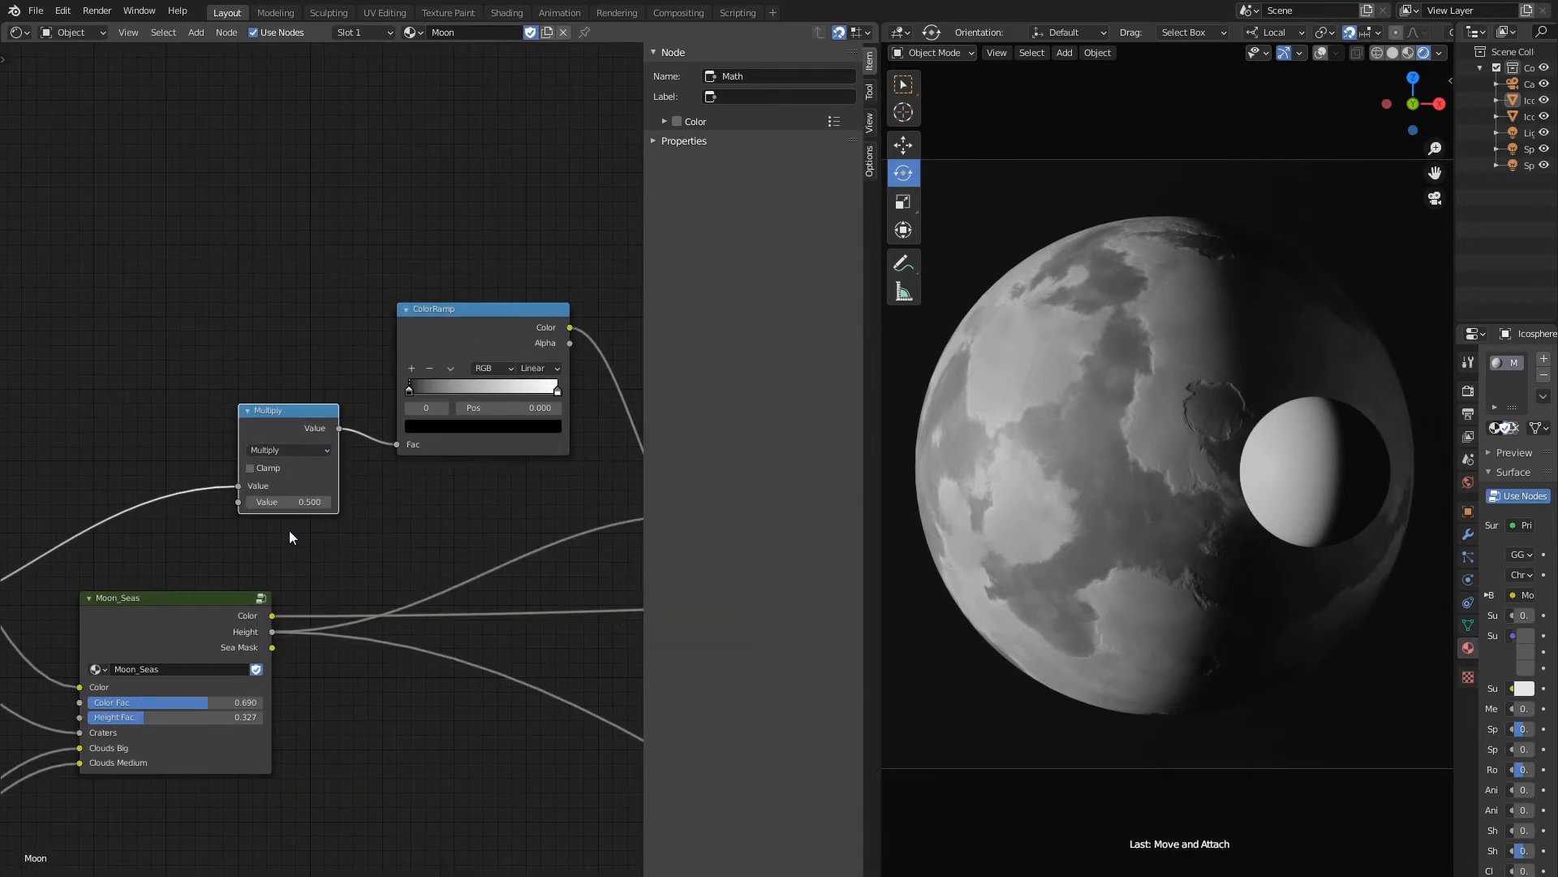
# Shift the ColorRamp and Multiply nodes closer to the Overlay node, with Multiply tucked close beside the ColorRamp.
pyautogui.scroll(-1, 287, 530)
pyautogui.click(310, 357)
pyautogui.keyDown('shift'); pyautogui.click(192, 435); pyautogui.keyUp('shift')
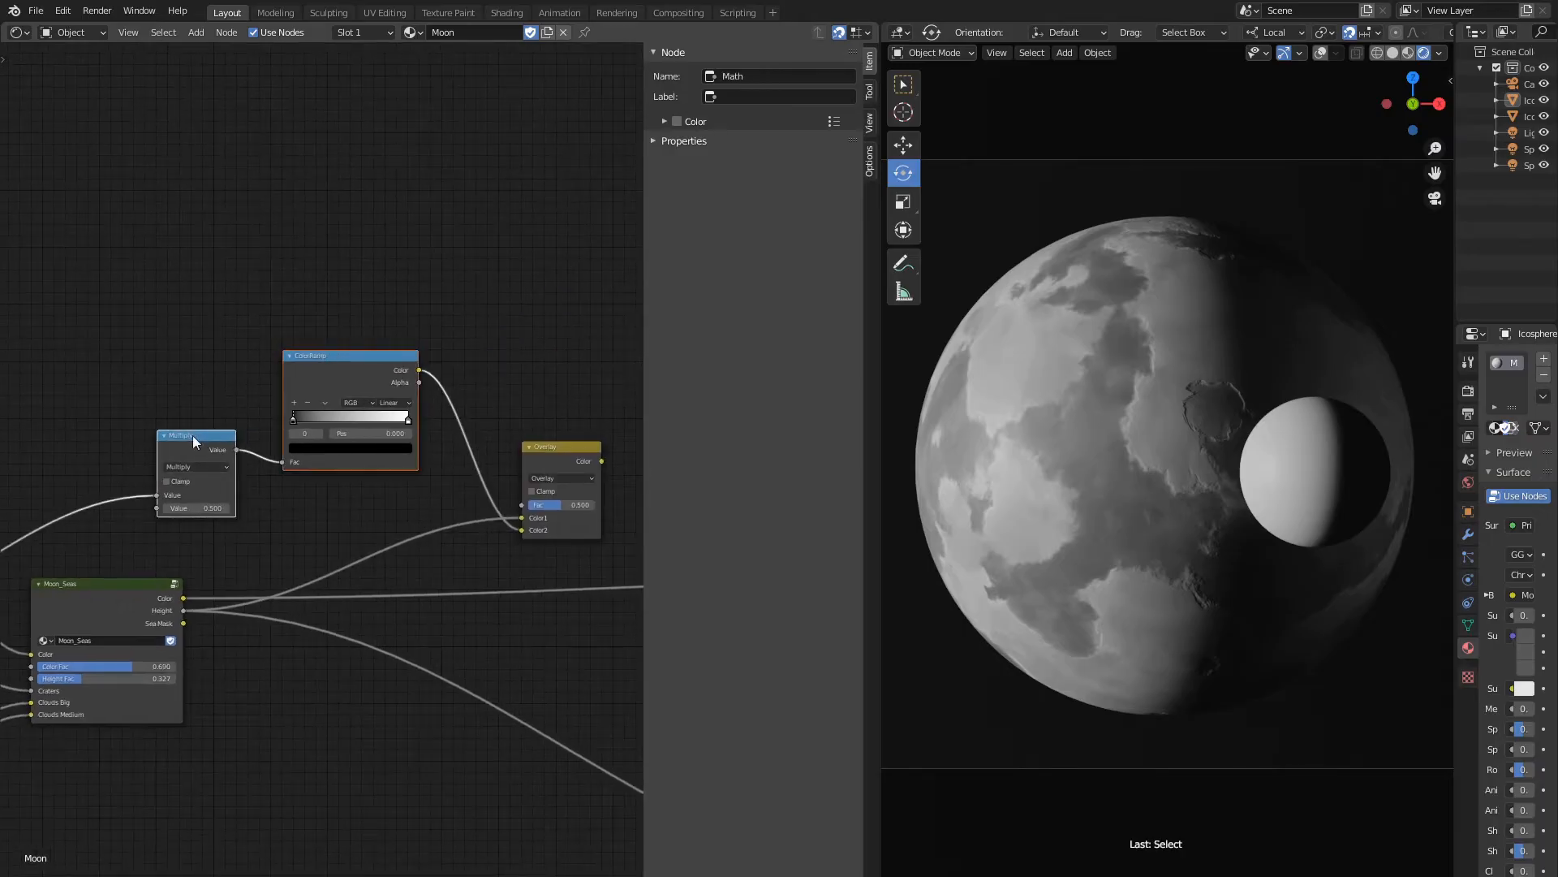
pyautogui.press('g')
pyautogui.click(260, 441)
pyautogui.click(260, 442)
pyautogui.press('g')
pyautogui.click(284, 441)
# Link the Overlay node's Color output to the Bump node's Height input, replacing the direct Moon_Seas Height link.
pyautogui.keyDown('shift'); pyautogui.click(394, 365); pyautogui.keyUp('shift')
pyautogui.keyDown('shift'); pyautogui.click(543, 452); pyautogui.keyUp('shift')
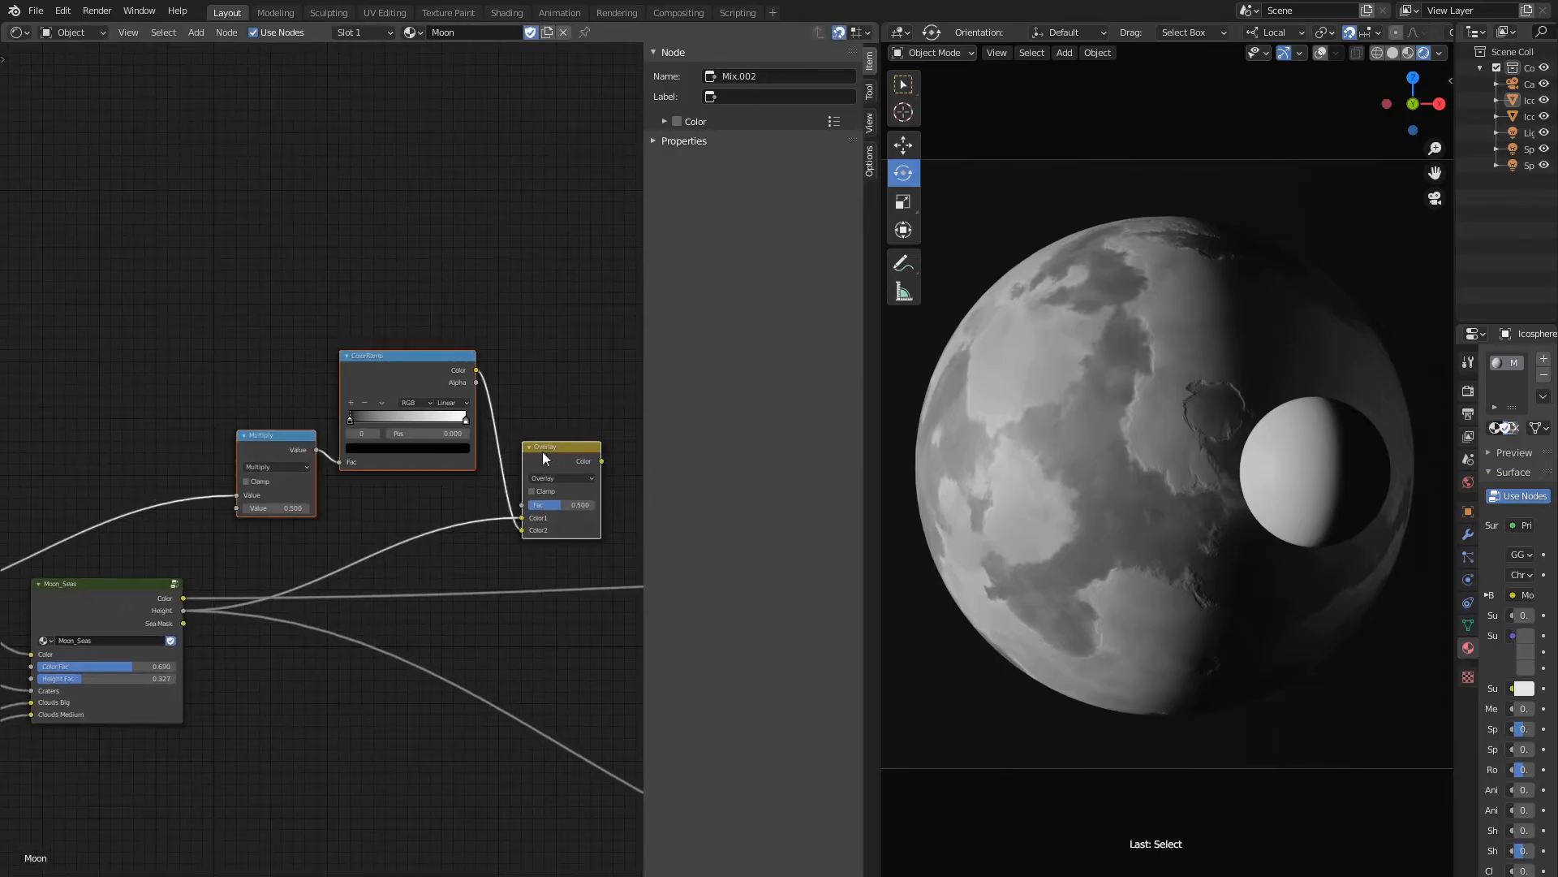
pyautogui.scroll(-5, 617, 495)
pyautogui.moveTo(625, 503); pyautogui.dragTo(377, 430, button='middle')
pyautogui.moveTo(350, 395); pyautogui.dragTo(582, 680)
pyautogui.scroll(1, 401, 586)
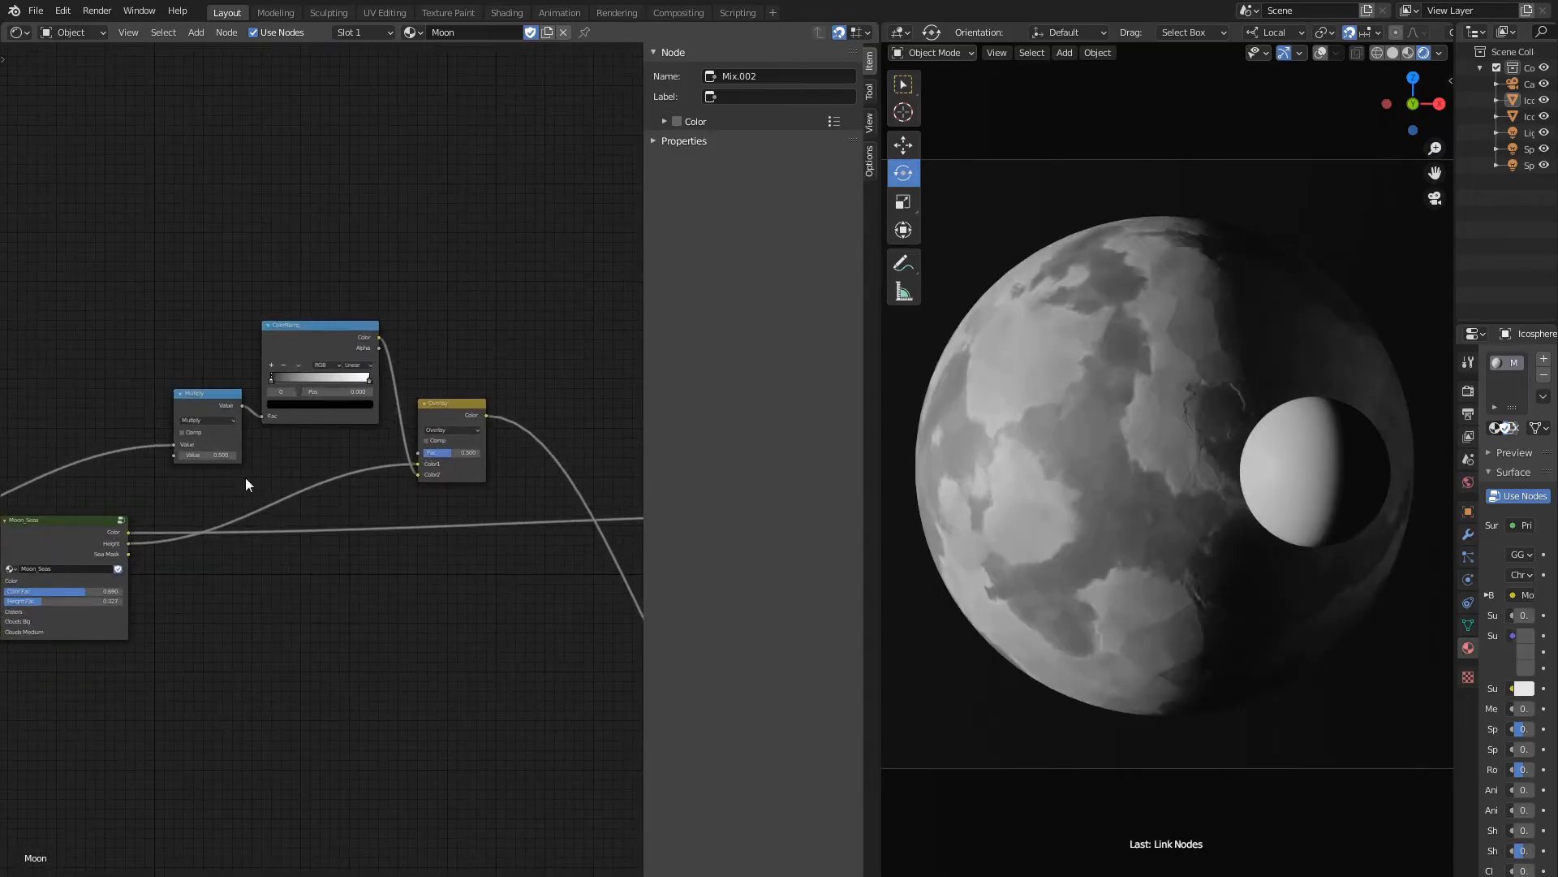
# Combine the Multiply, ColorRamp and Overlay nodes into a new node group.
pyautogui.click(207, 393)
pyautogui.keyDown('shift'); pyautogui.click(290, 326); pyautogui.keyUp('shift')
pyautogui.keyDown('shift'); pyautogui.click(427, 403); pyautogui.keyUp('shift')
pyautogui.hotkey('ctrl', 'g')
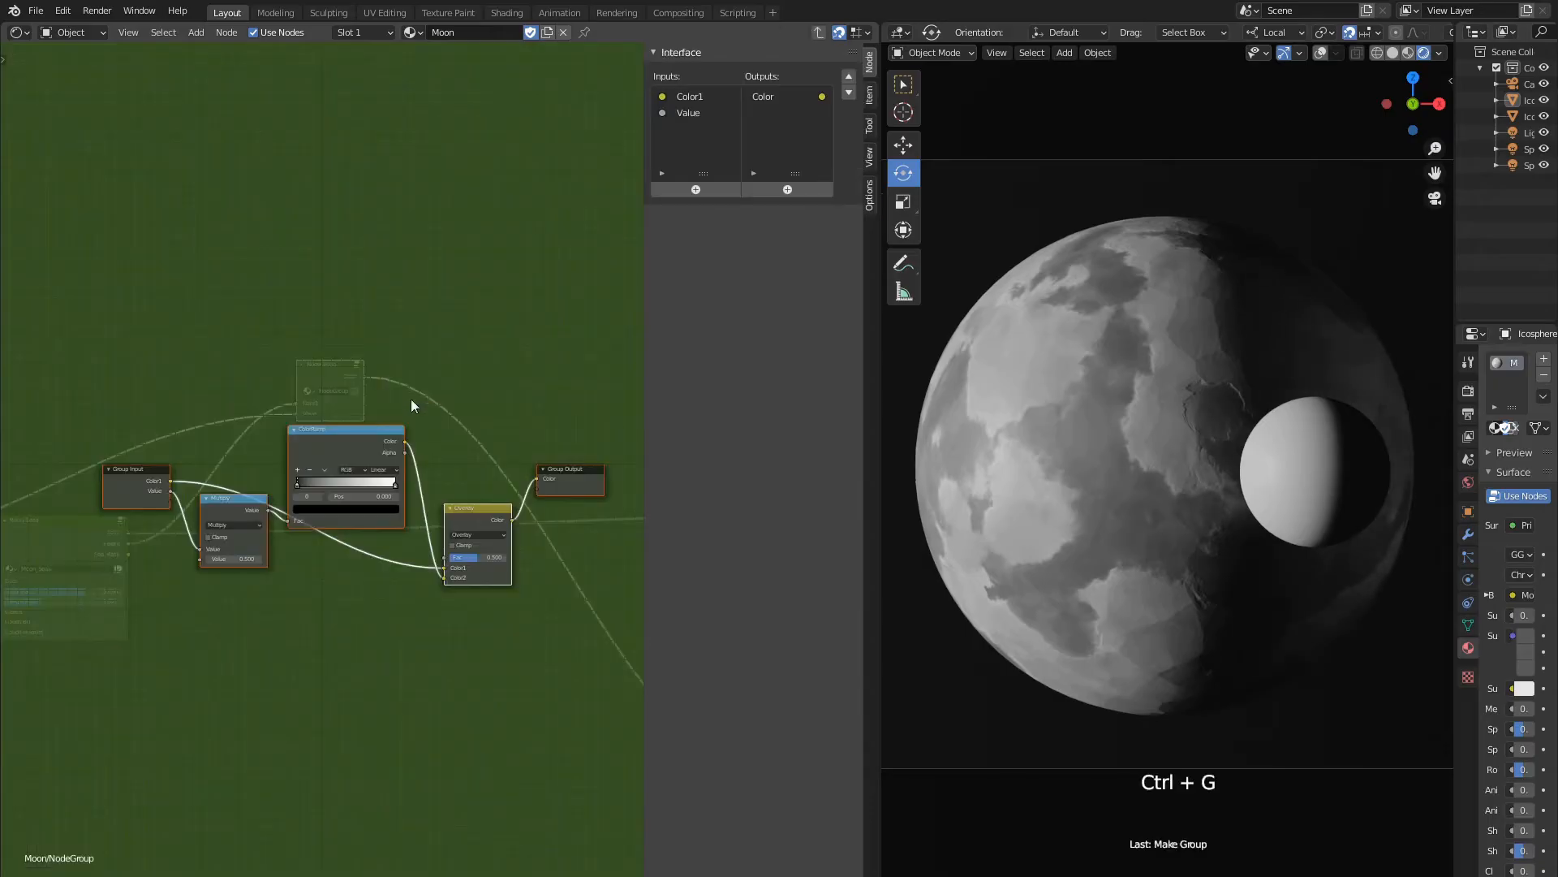
# Move the Multiply node lower inside the group, clear of the ColorRamp node.
pyautogui.click(241, 502)
pyautogui.press('g')
pyautogui.click(237, 541)
# Move the group's Value input above Color1 and rename it "Craters".
pyautogui.click(149, 479)
pyautogui.scroll(3, 148, 479)
pyautogui.moveTo(149, 479); pyautogui.dragTo(230, 461, button='middle')
pyautogui.click(183, 476)
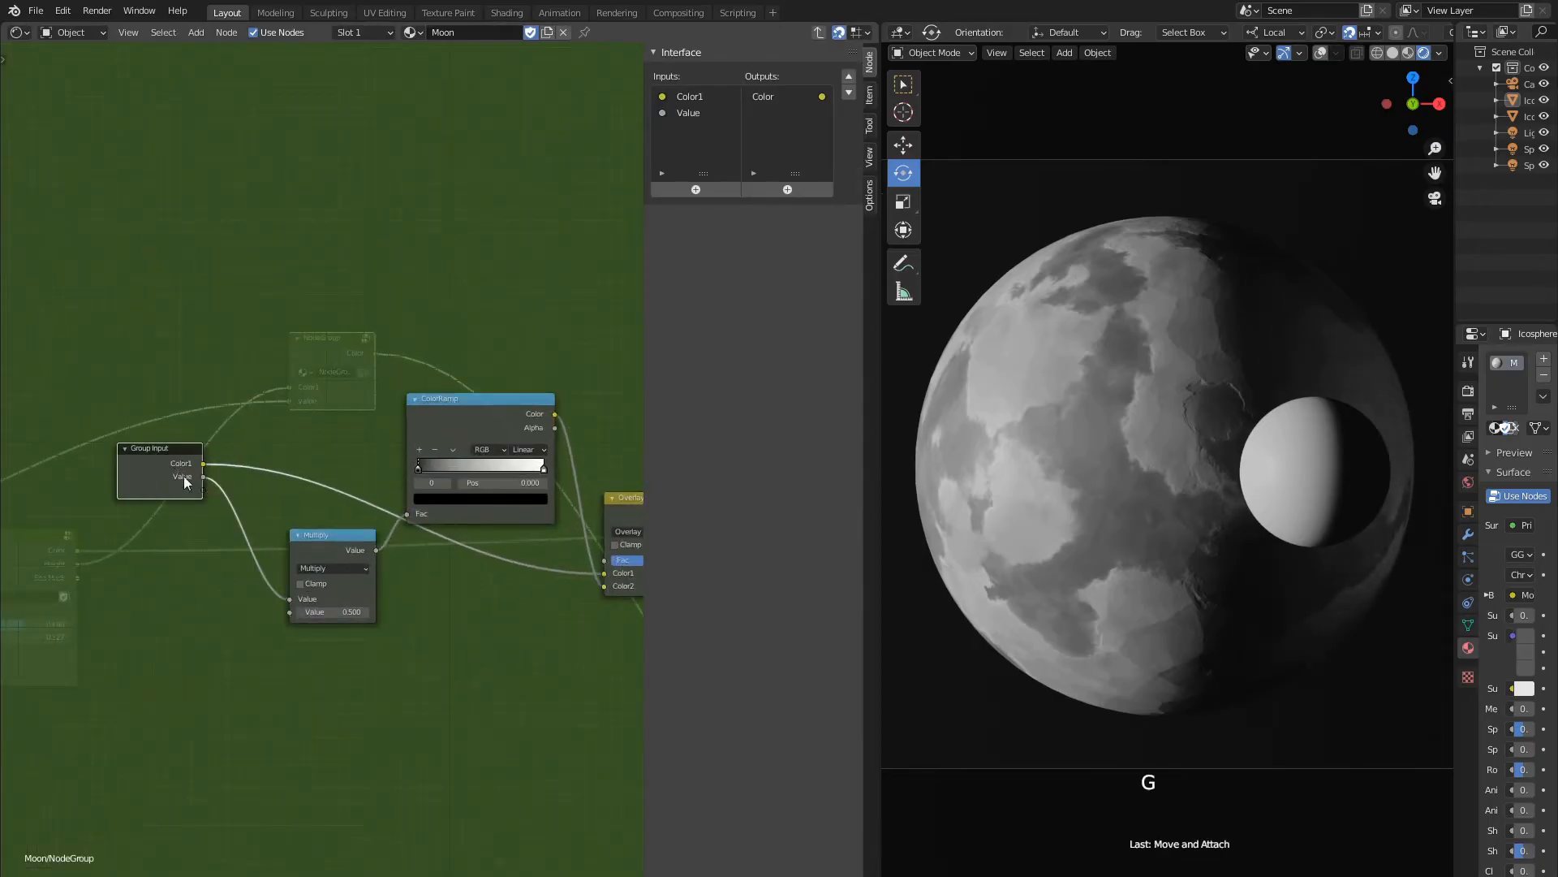
pyautogui.click(688, 112)
pyautogui.click(849, 76)
pyautogui.click(692, 97)
pyautogui.write('Craters')
pyautogui.press('Return')
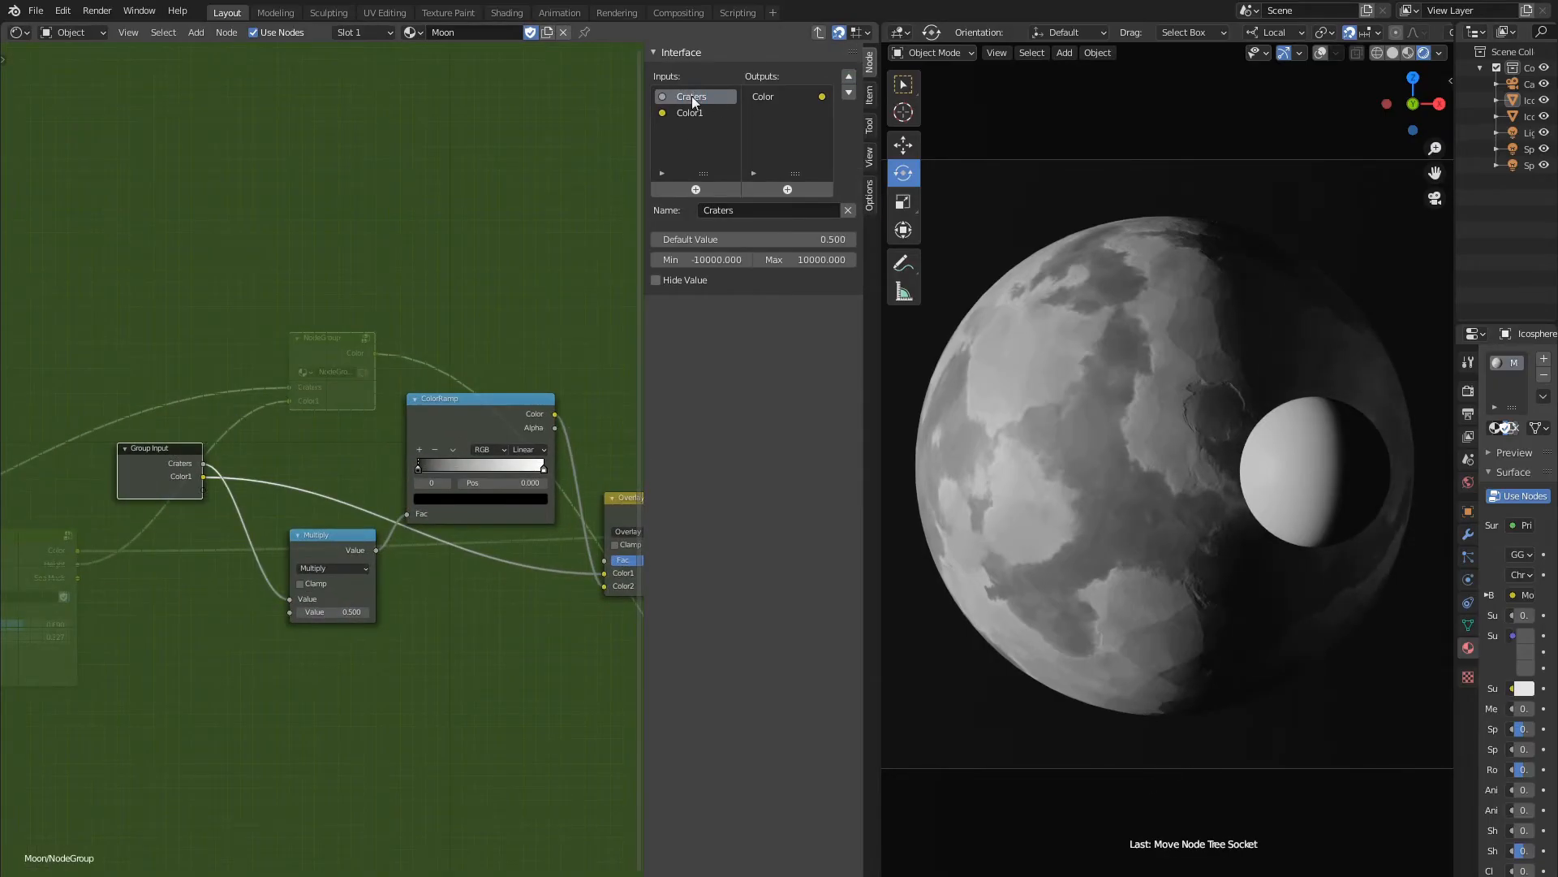
# Expose the Multiply node's second value as a group input, place it second in the list and name it "Craters Mult".
pyautogui.moveTo(290, 611); pyautogui.dragTo(201, 491)
pyautogui.click(688, 129)
pyautogui.click(849, 76)
pyautogui.doubleClick(698, 110)
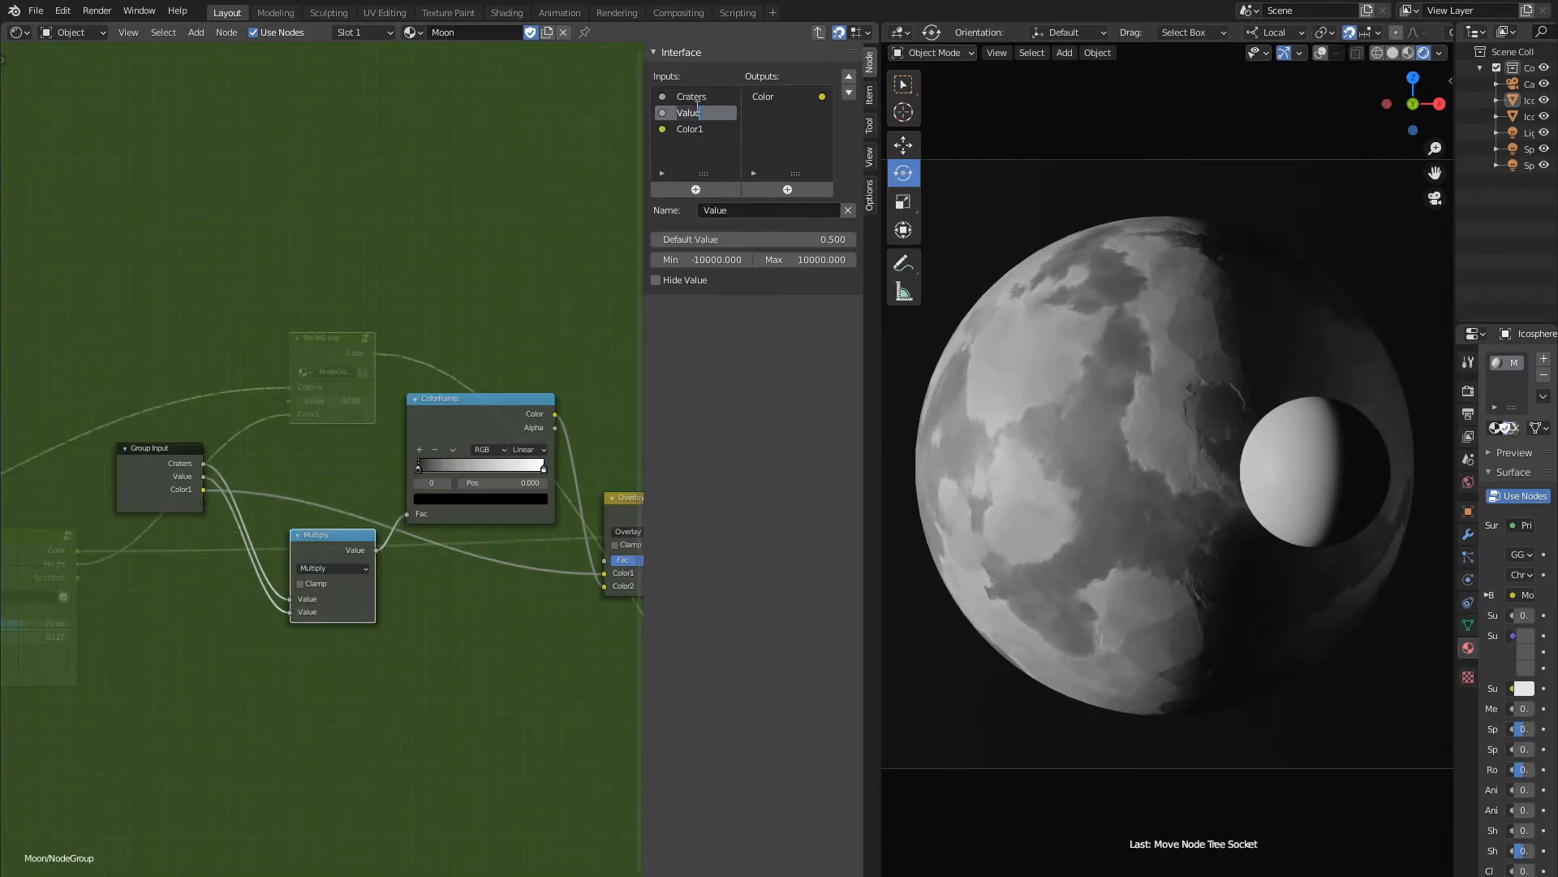
pyautogui.write('Craters Mult')
pyautogui.press('Return')
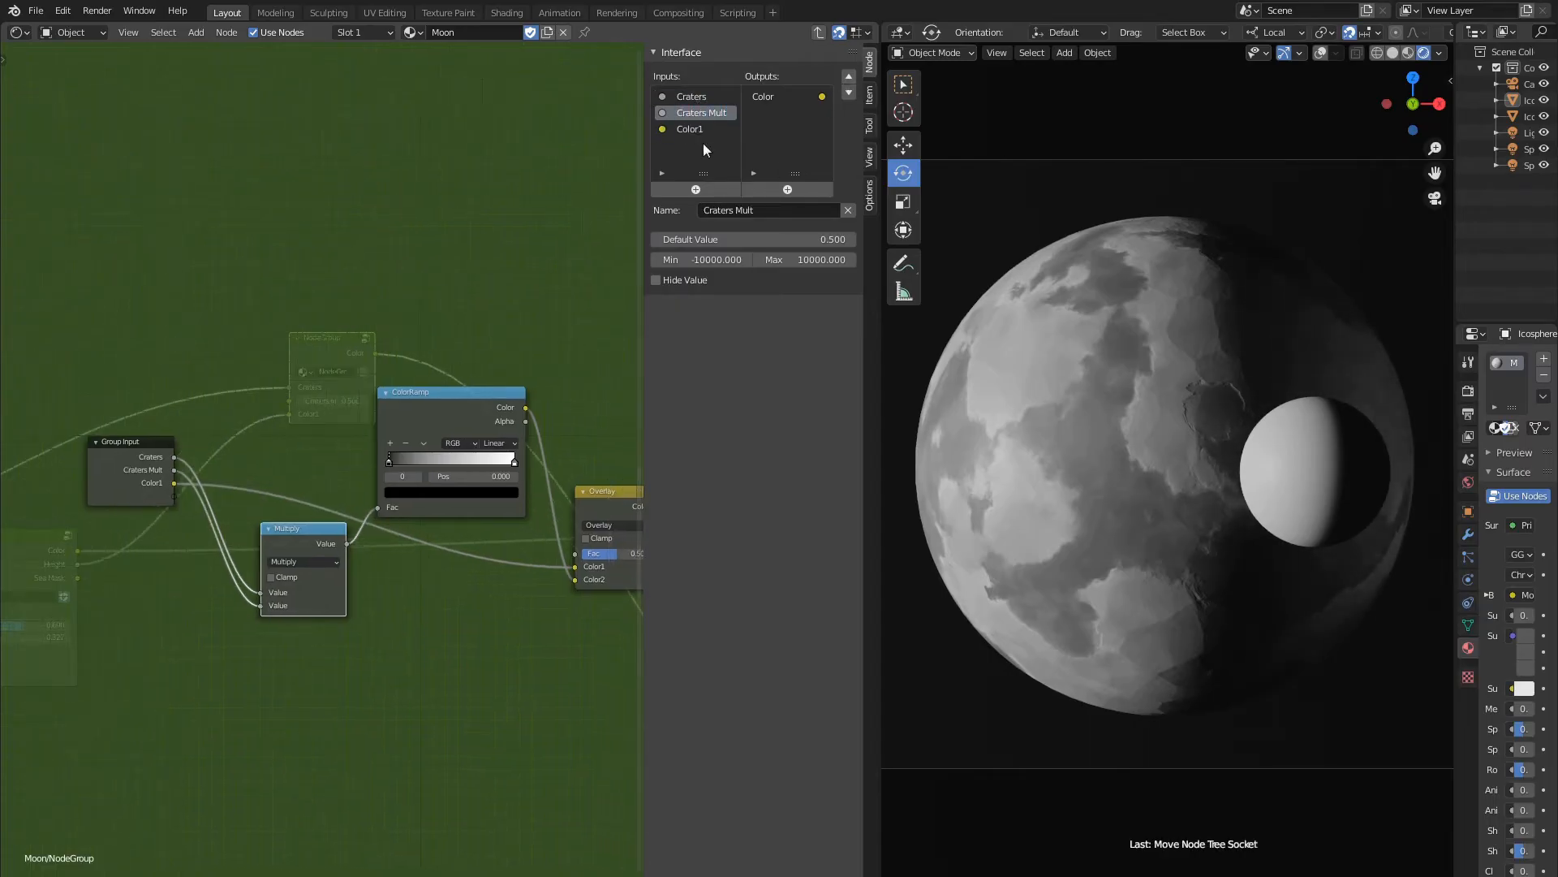
# Rename the Color1 group input "Height" and expose the Overlay node's Fac as another group input.
pyautogui.doubleClick(689, 128)
pyautogui.write('Height')
pyautogui.press('Return')
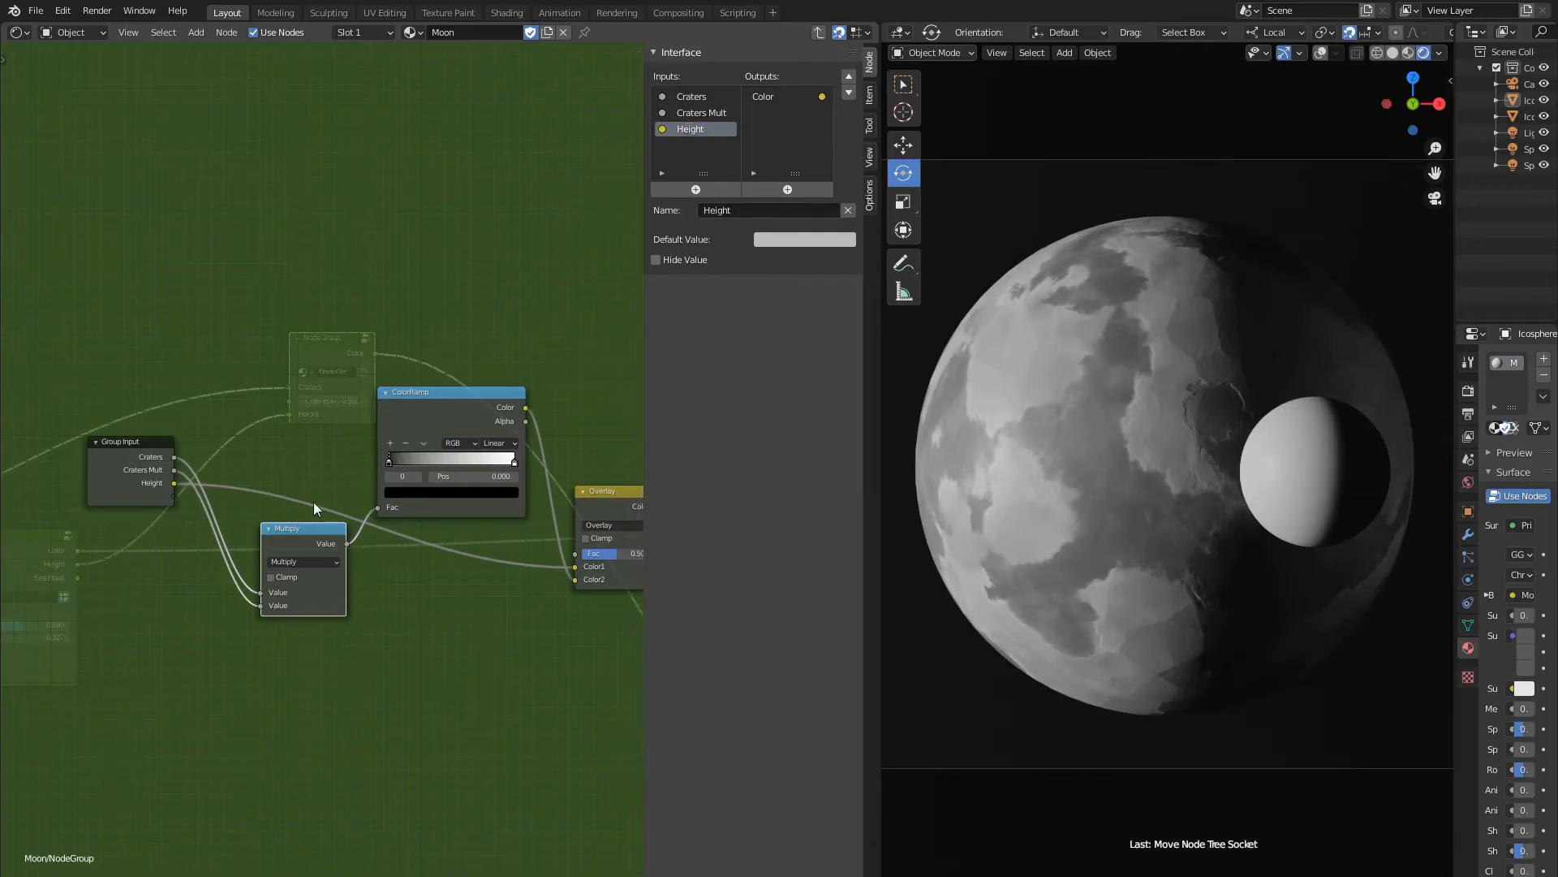
pyautogui.moveTo(313, 502); pyautogui.dragTo(290, 479, button='middle')
pyautogui.moveTo(552, 531); pyautogui.dragTo(152, 473)
# Spread out the Group Input and Multiply nodes by moving them up and away from the ColorRamp.
pyautogui.moveTo(333, 665); pyautogui.dragTo(487, 584, button='middle')
pyautogui.scroll(-2, 328, 550)
pyautogui.click(331, 416)
pyautogui.press('g')
pyautogui.click(215, 345)
pyautogui.moveTo(540, 450); pyautogui.dragTo(260, 436, button='middle')
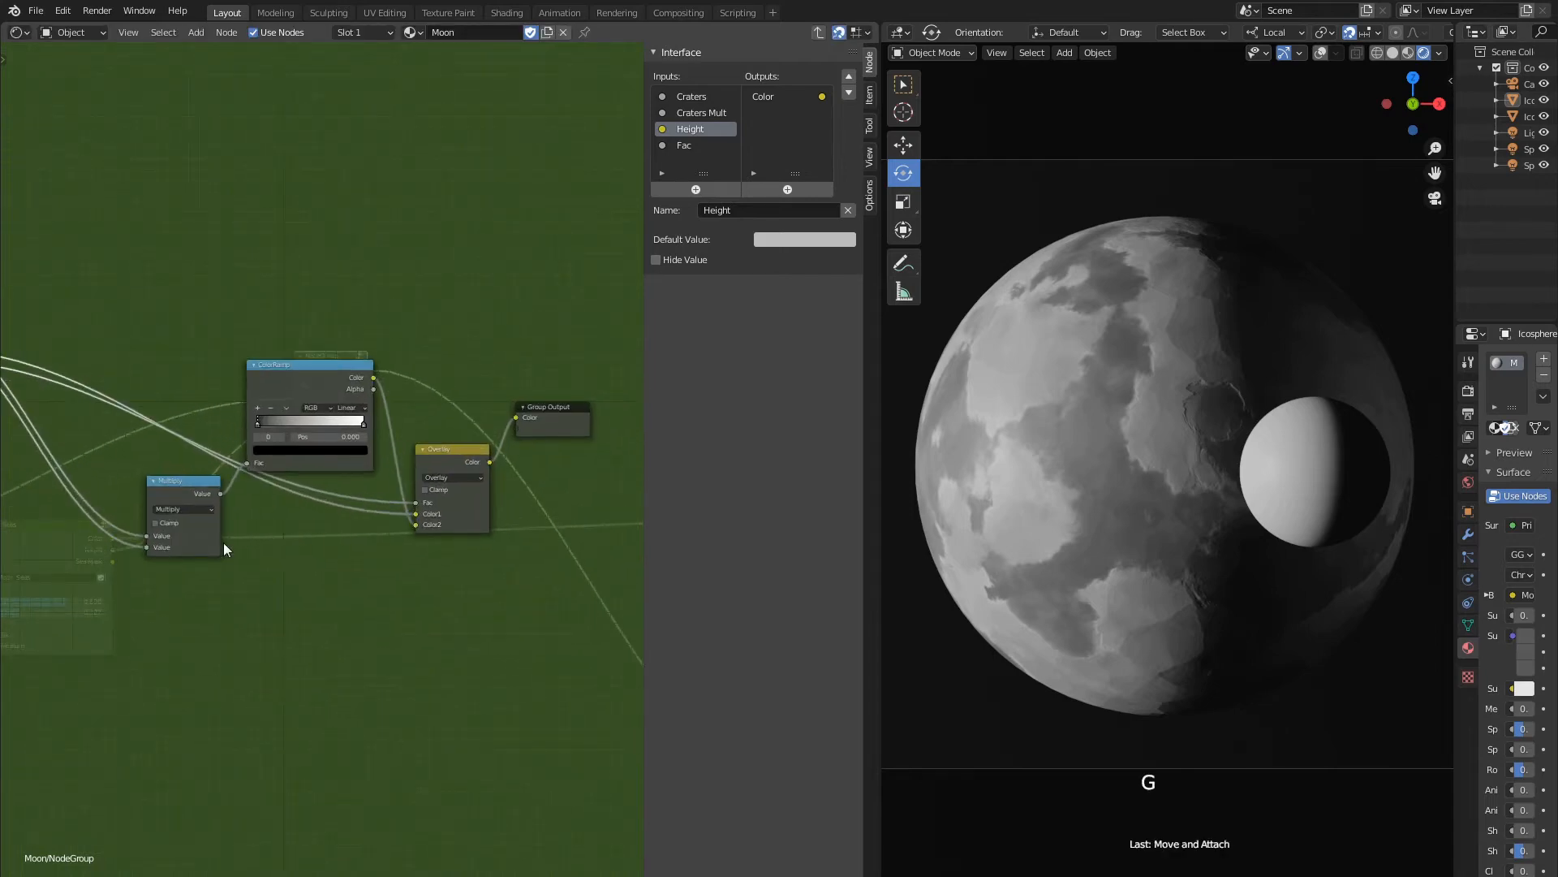
pyautogui.click(213, 537)
pyautogui.press('g')
pyautogui.click(148, 294)
# Rename the group's output "Height" and place the Group Output node lower, to the right of the Overlay node.
pyautogui.scroll(-4, 324, 463)
pyautogui.click(469, 433)
pyautogui.press('g')
pyautogui.click(420, 542)
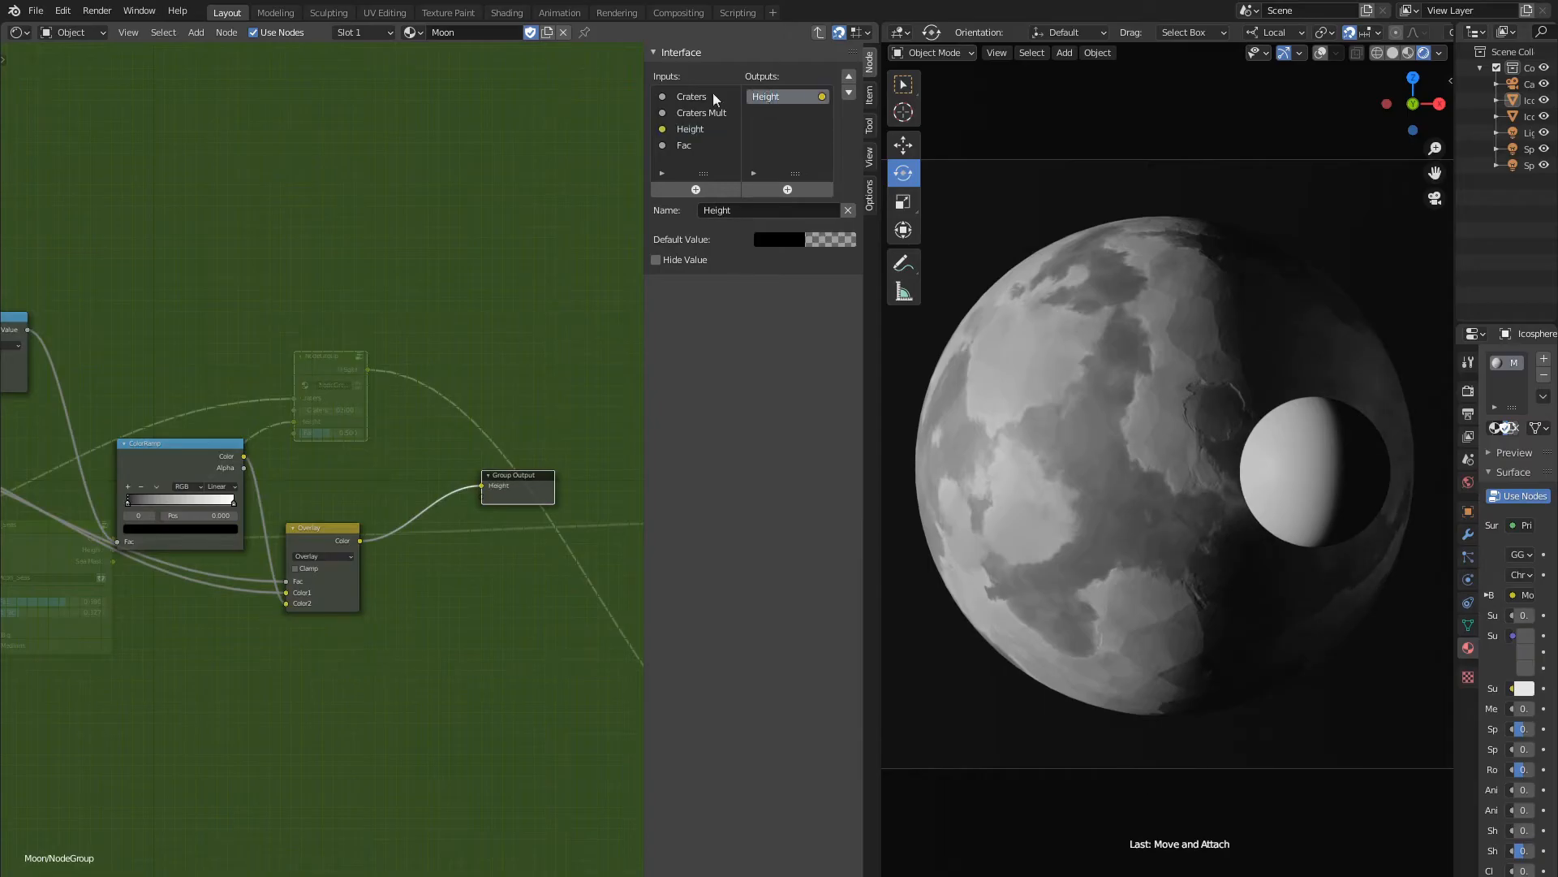
pyautogui.scroll(2, 582, 585)
pyautogui.press('g')
pyautogui.click(585, 637)
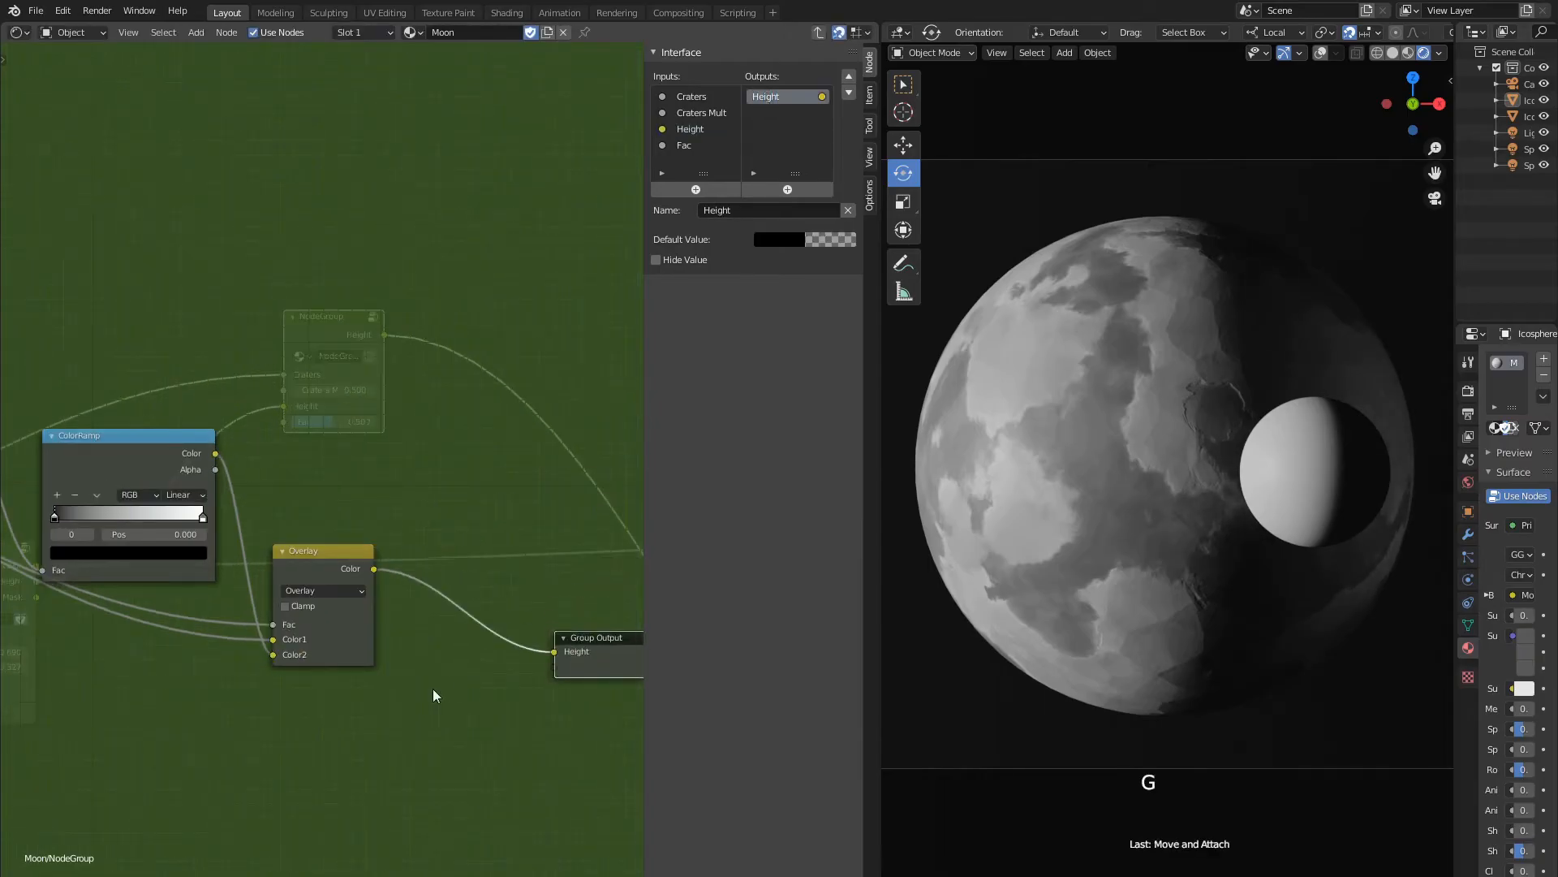
# Raise the ColorRamp node further above the Overlay node.
pyautogui.moveTo(356, 687); pyautogui.dragTo(530, 675, button='middle')
pyautogui.click(293, 430)
pyautogui.press('g')
pyautogui.click(286, 372)
# Duplicate the Group Input node below the ColorRamp and connect its Height socket to the Overlay node's Color1.
pyautogui.moveTo(153, 689); pyautogui.dragTo(311, 611, button='middle')
pyautogui.scroll(-2, 313, 615)
pyautogui.click(36, 333)
pyautogui.hotkey('shift', 'd')
pyautogui.click(282, 506)
pyautogui.scroll(2, 318, 541)
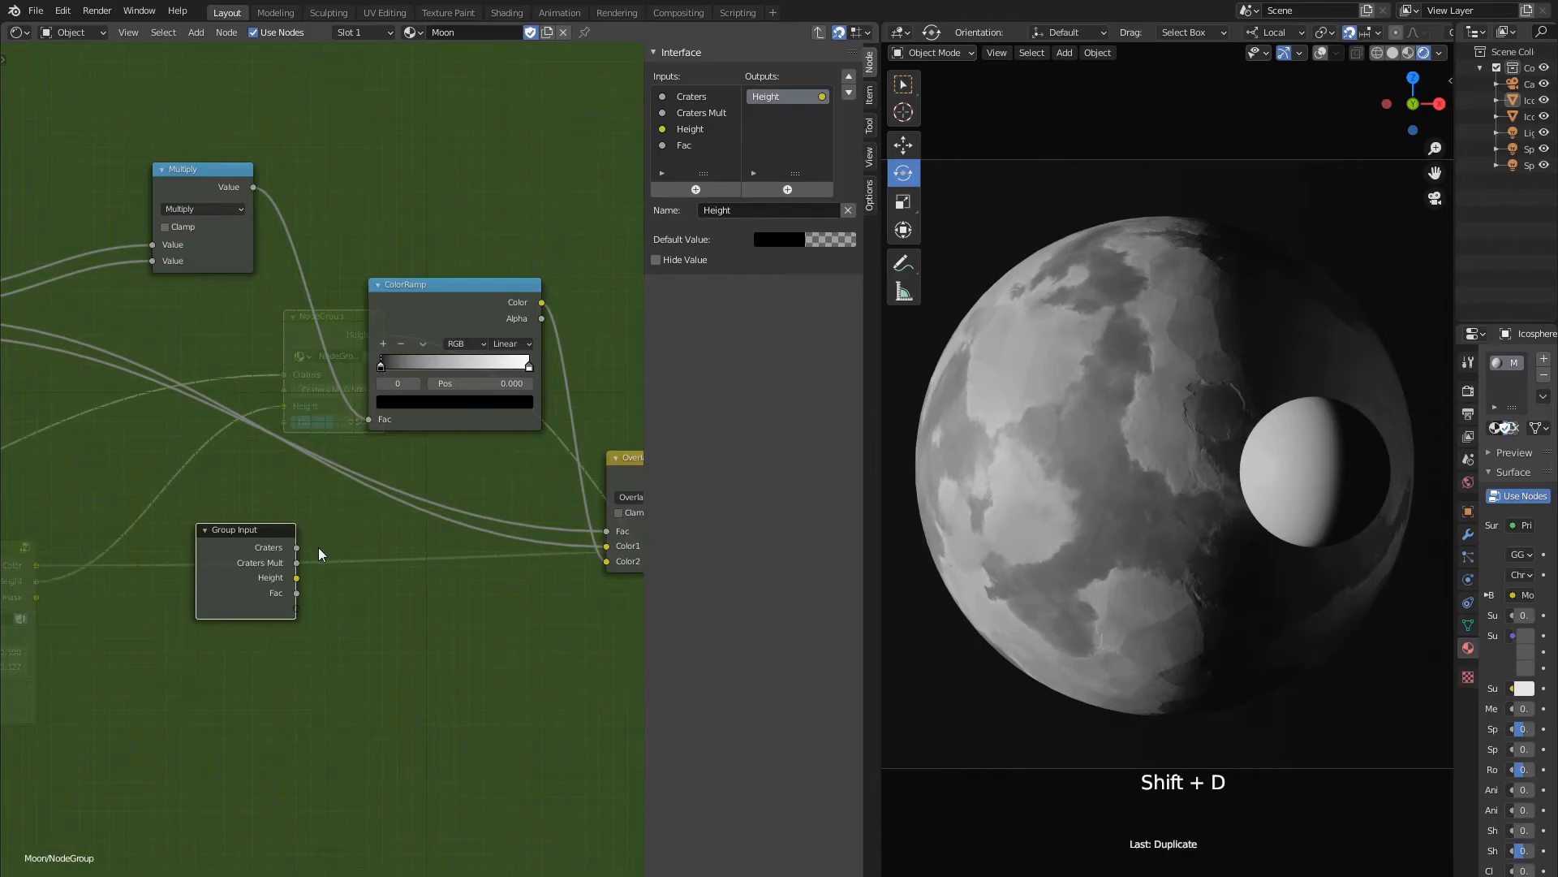
pyautogui.moveTo(313, 547); pyautogui.dragTo(276, 517, button='middle')
pyautogui.moveTo(258, 548); pyautogui.dragTo(568, 517)
# Nudge the ColorRamp down and move the original Group Input node closer to the Multiply node.
pyautogui.scroll(-3, 475, 553)
pyautogui.click(358, 320)
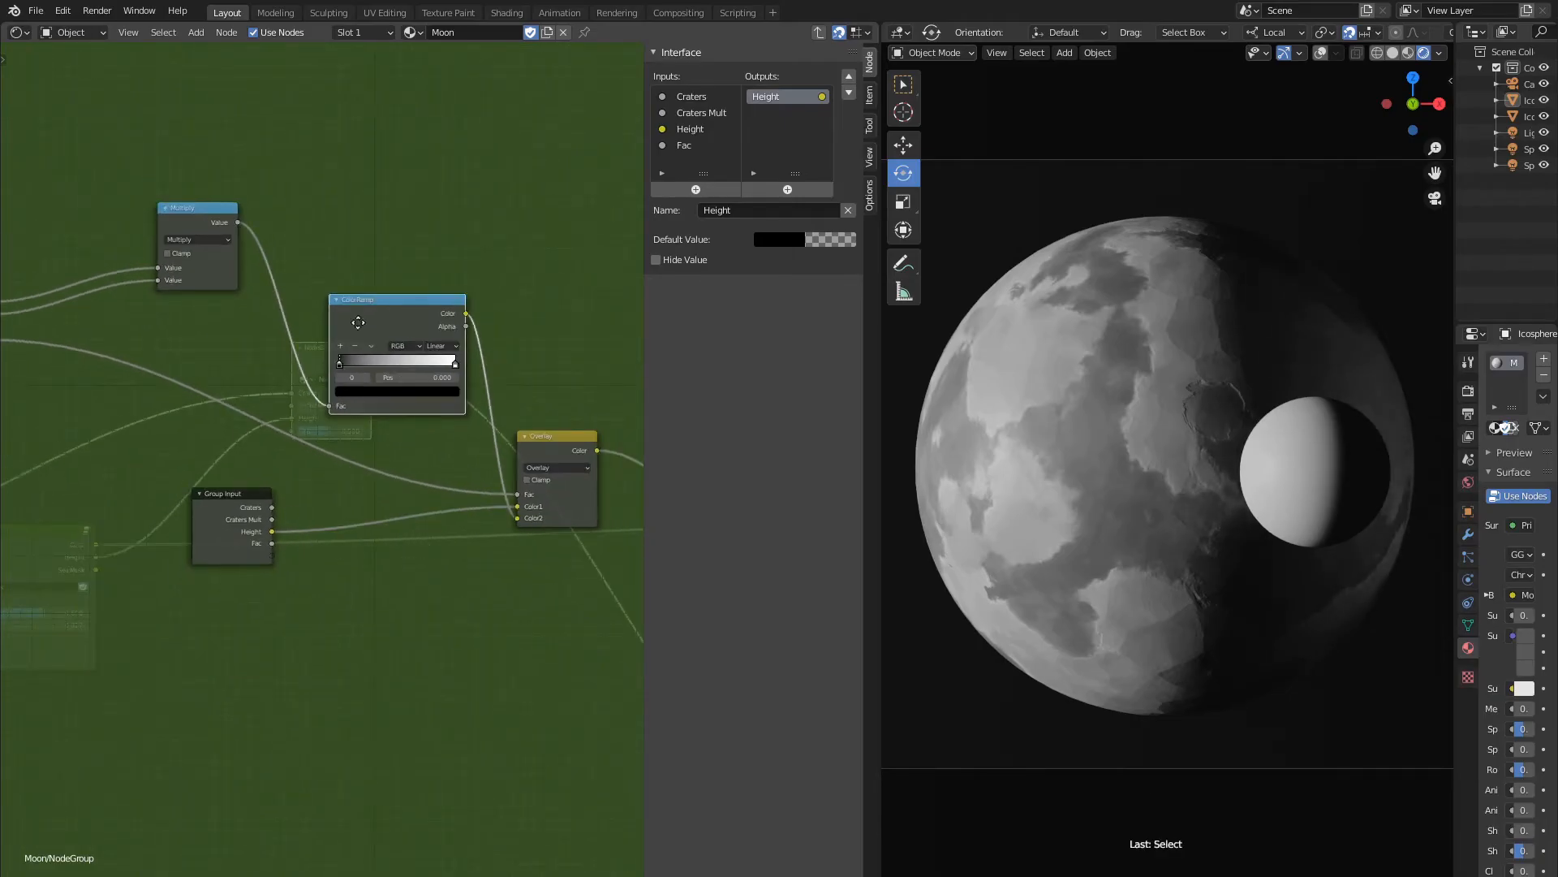
pyautogui.press('g')
pyautogui.click(357, 331)
pyautogui.scroll(-5, 341, 337)
pyautogui.moveTo(243, 361); pyautogui.dragTo(212, 354, button='middle')
pyautogui.click(36, 341)
pyautogui.press('g')
pyautogui.click(94, 294)
pyautogui.scroll(2, 279, 338)
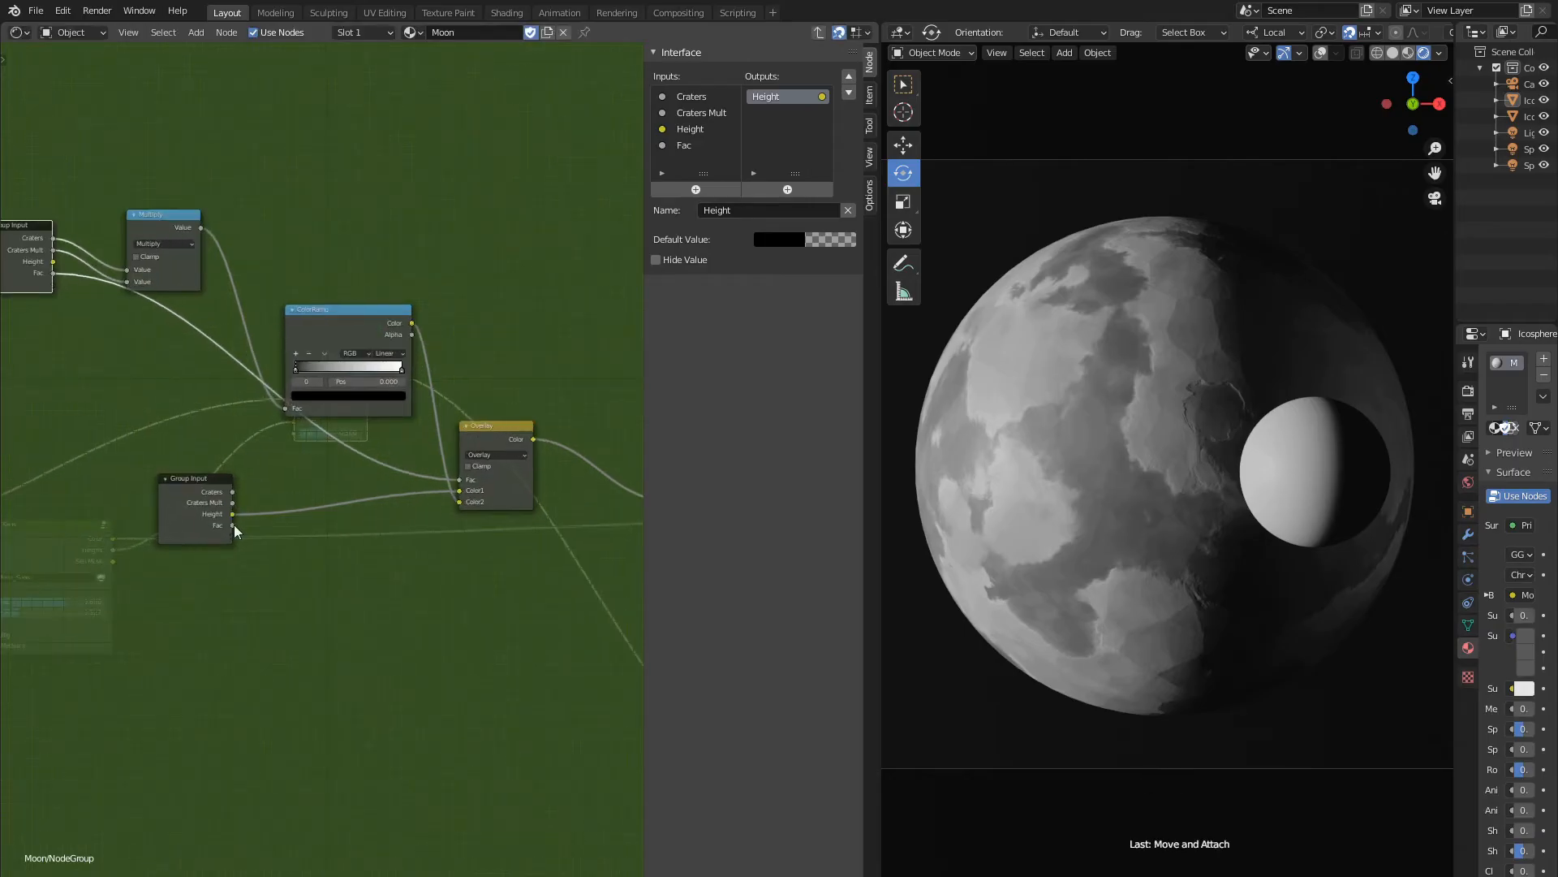
# Add a layout frame and place the ColorRamp, the duplicated Group Input and the Overlay node inside it.
pyautogui.click(349, 310)
pyautogui.keyDown('shift'); pyautogui.click(179, 519); pyautogui.keyUp('shift')
pyautogui.keyDown('shift'); pyautogui.click(477, 431); pyautogui.keyUp('shift')
pyautogui.hotkey('shift', 'a')
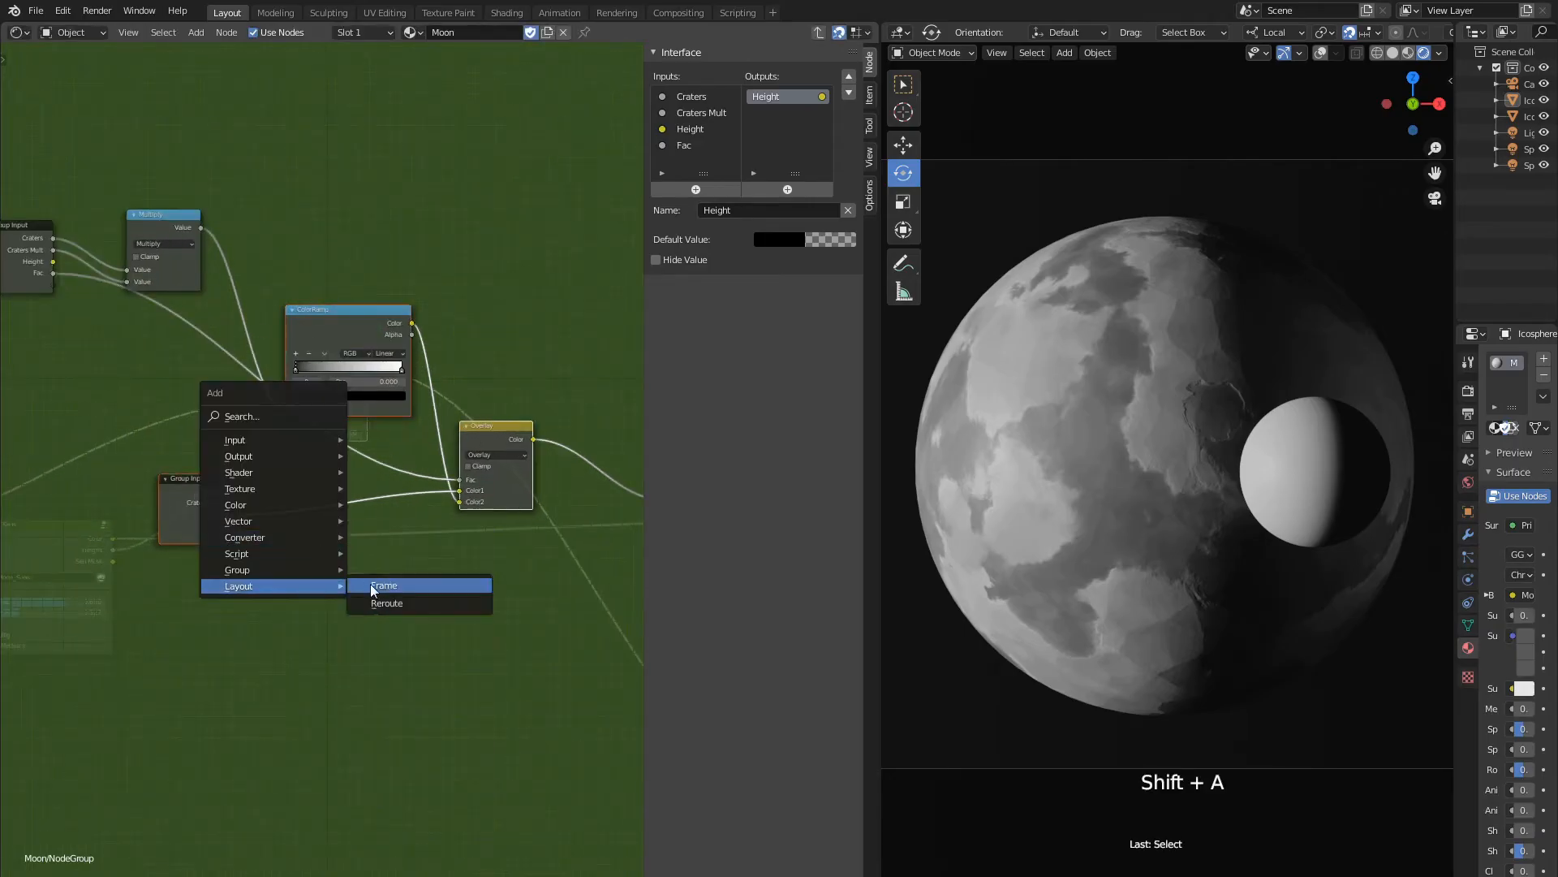
pyautogui.click(373, 585)
pyautogui.click(290, 561)
pyautogui.click(199, 481)
pyautogui.keyDown('shift'); pyautogui.click(341, 329); pyautogui.keyUp('shift')
pyautogui.keyDown('shift'); pyautogui.click(479, 439); pyautogui.keyUp('shift')
pyautogui.press('g')
pyautogui.click(306, 566)
# Shift the frame to the left and tuck the duplicated Group Input node closer beneath the ColorRamp.
pyautogui.click(484, 375)
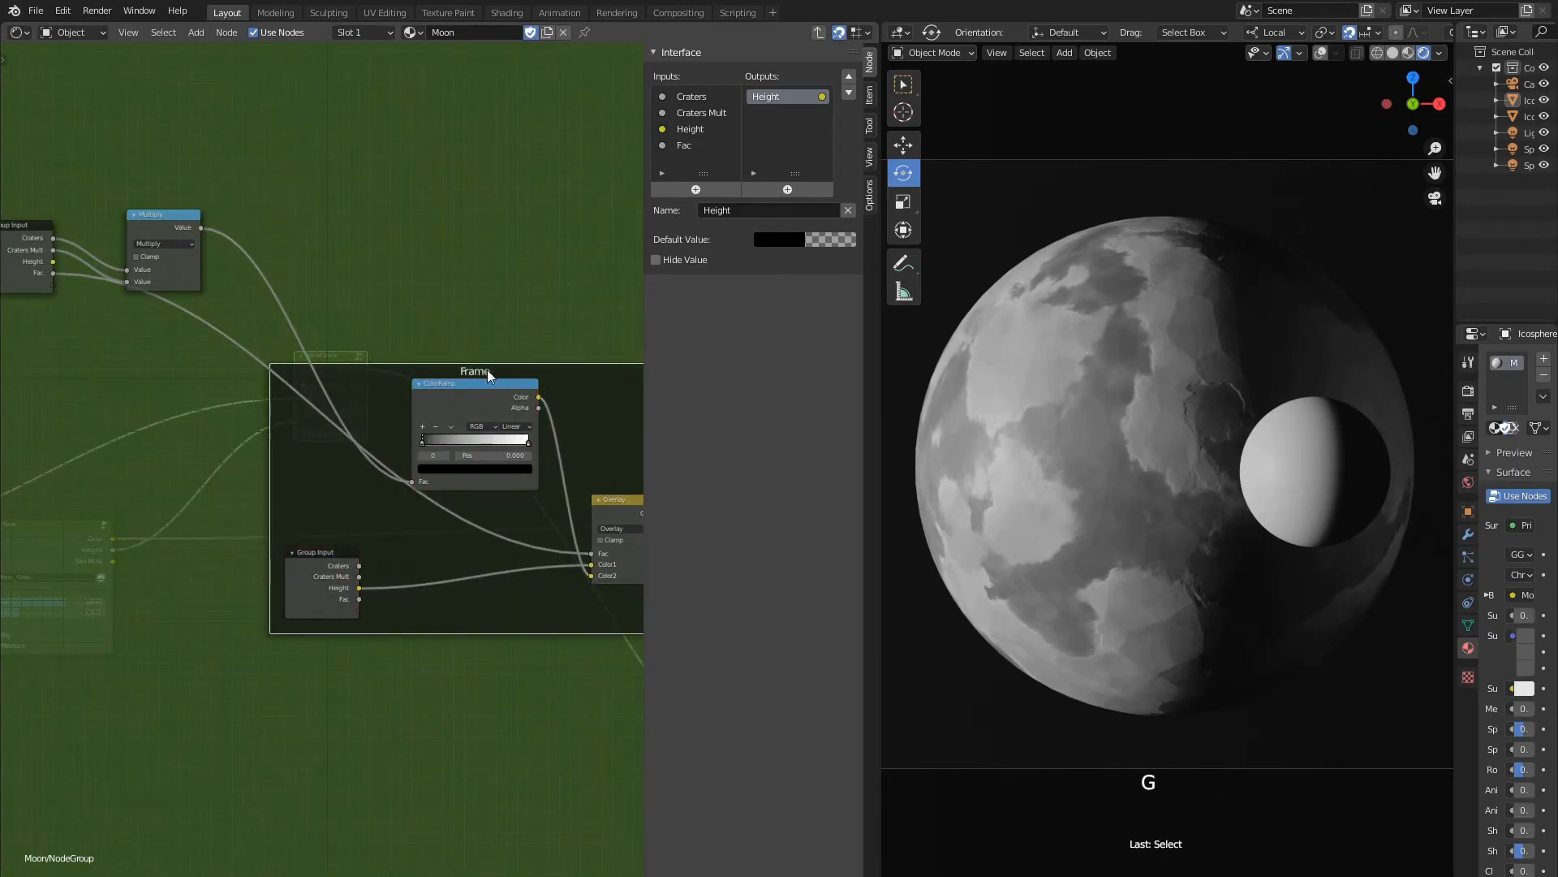
pyautogui.press('g')
pyautogui.click(380, 376)
pyautogui.click(213, 550)
pyautogui.press('g')
pyautogui.click(255, 518)
# Label the frame "Height".
pyautogui.click(337, 388)
pyautogui.click(429, 373)
pyautogui.click(868, 101)
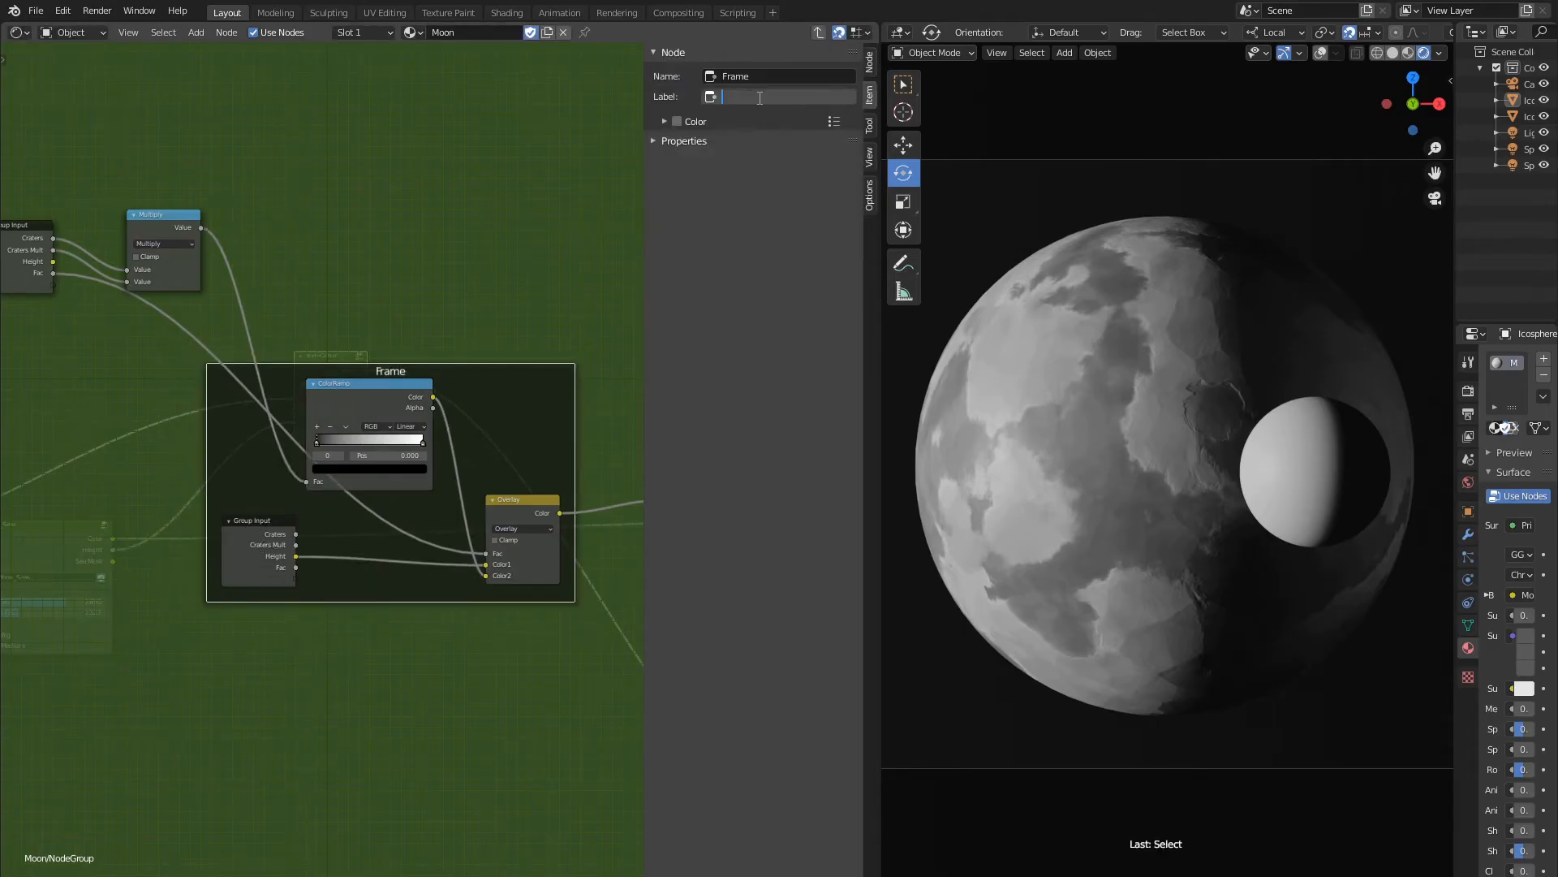
pyautogui.write('Height')
# Set the interpolation of the ColorRamp in the Height frame to B-Spline.
pyautogui.scroll(3, 341, 438)
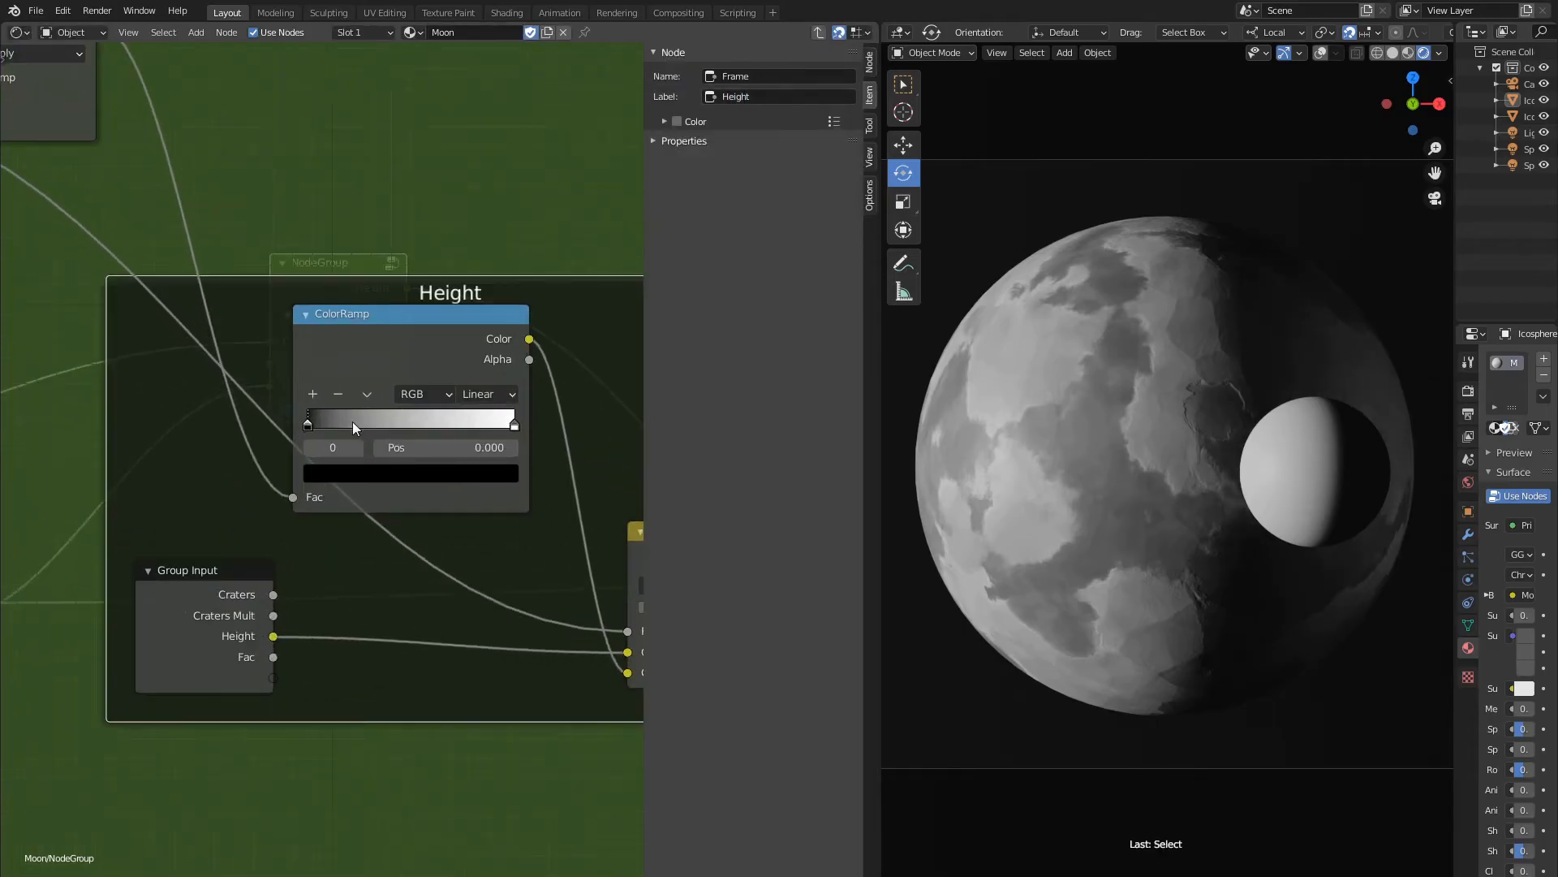
pyautogui.click(487, 393)
pyautogui.click(482, 474)
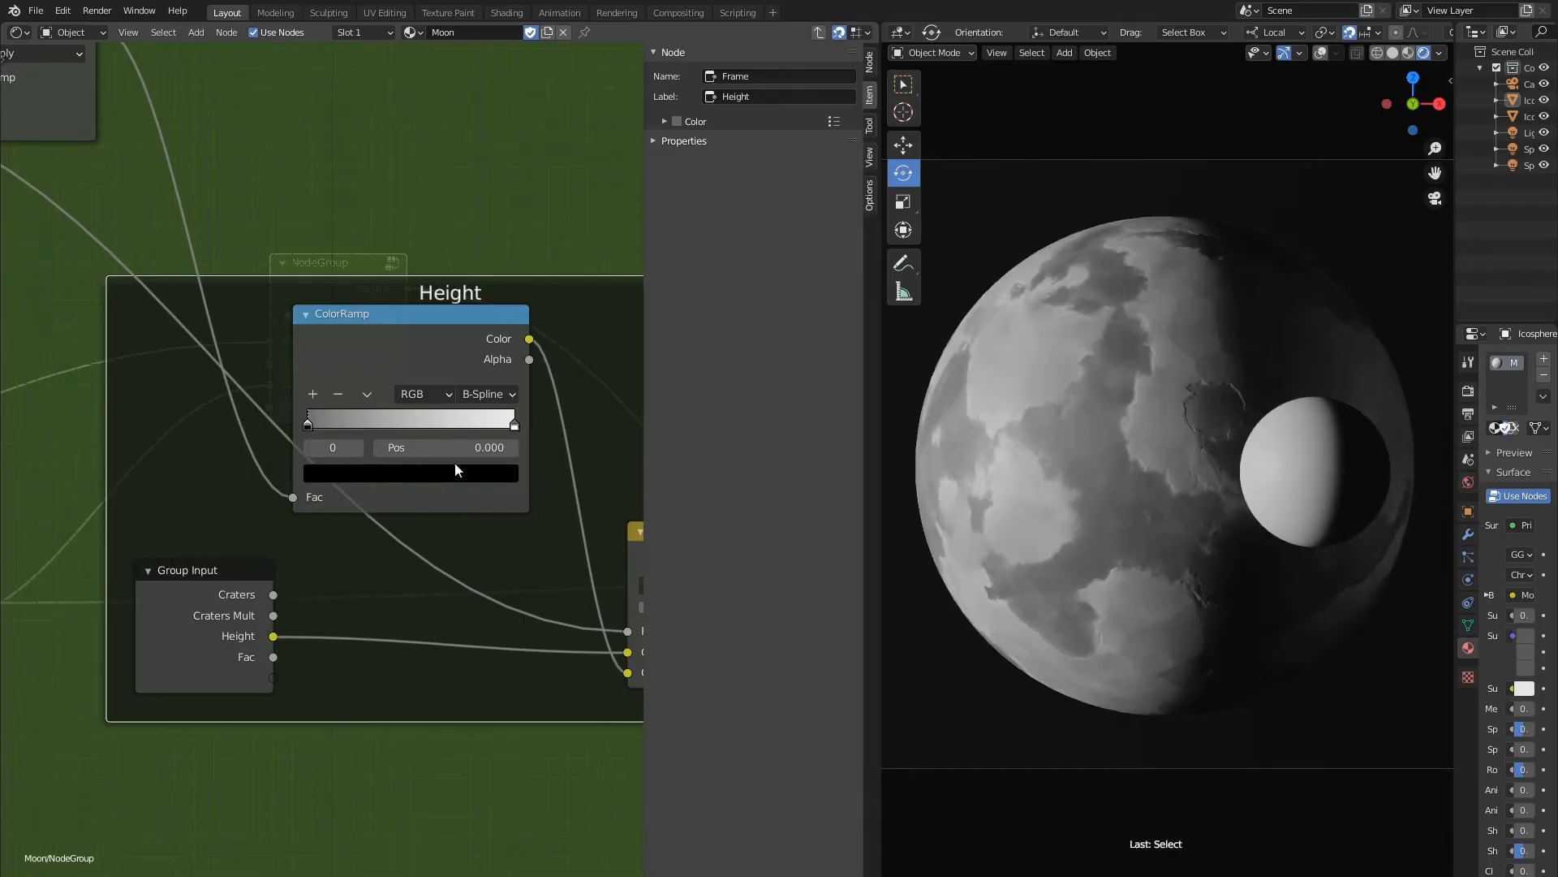
# Add a color stop to the Height ColorRamp at position 0.15 and make it black (hex 000000).
pyautogui.click(515, 425)
pyautogui.click(312, 396)
pyautogui.write('0.15')
pyautogui.press('Return')
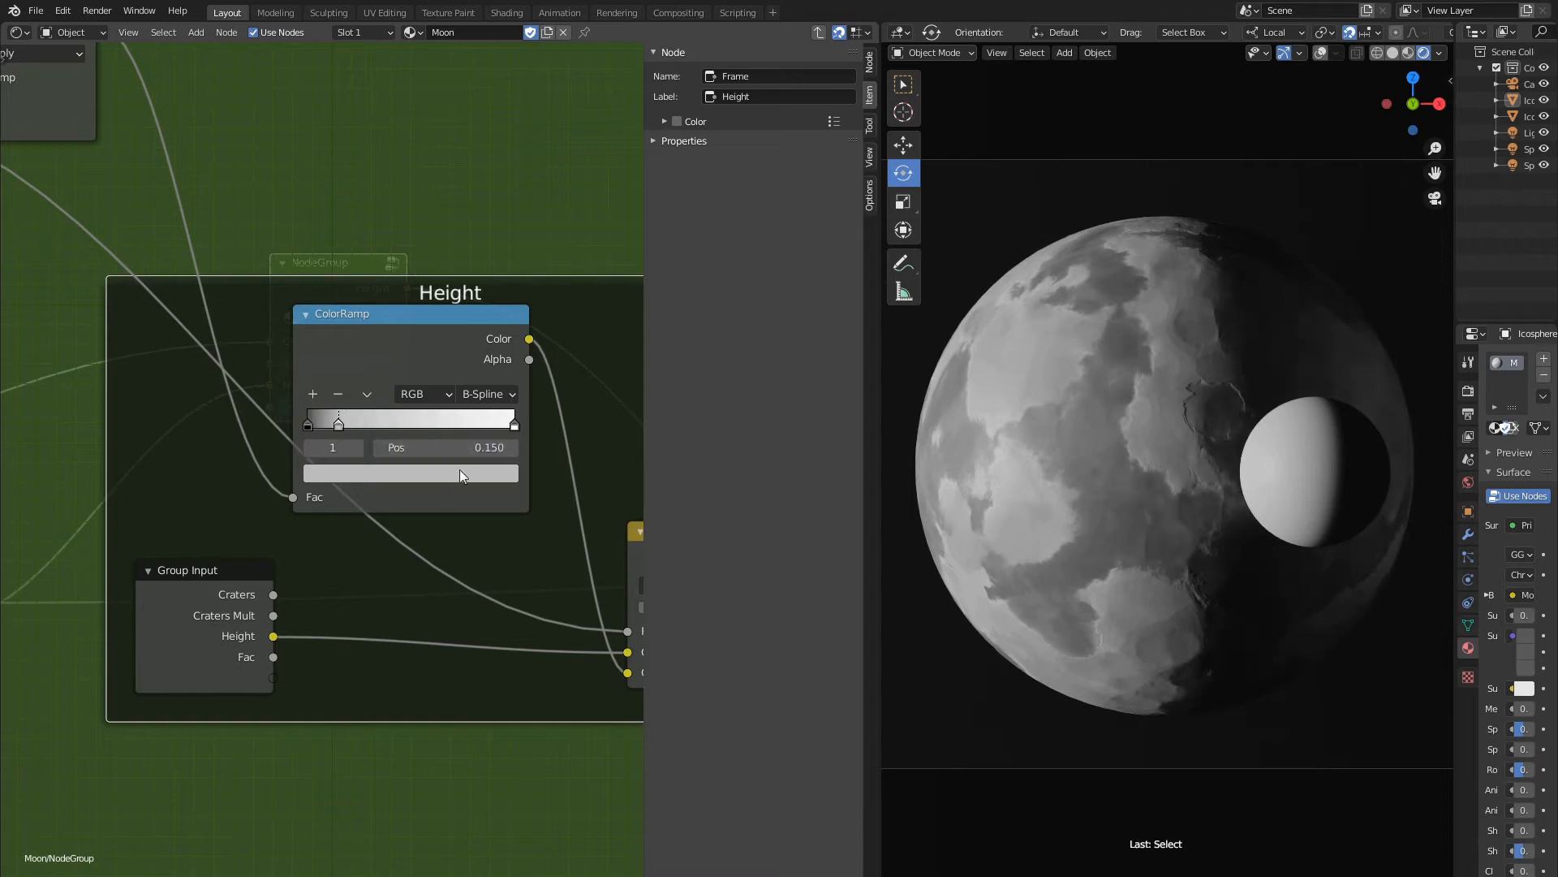
pyautogui.click(459, 471)
pyautogui.click(397, 386)
pyautogui.write('0')
pyautogui.press('Return')
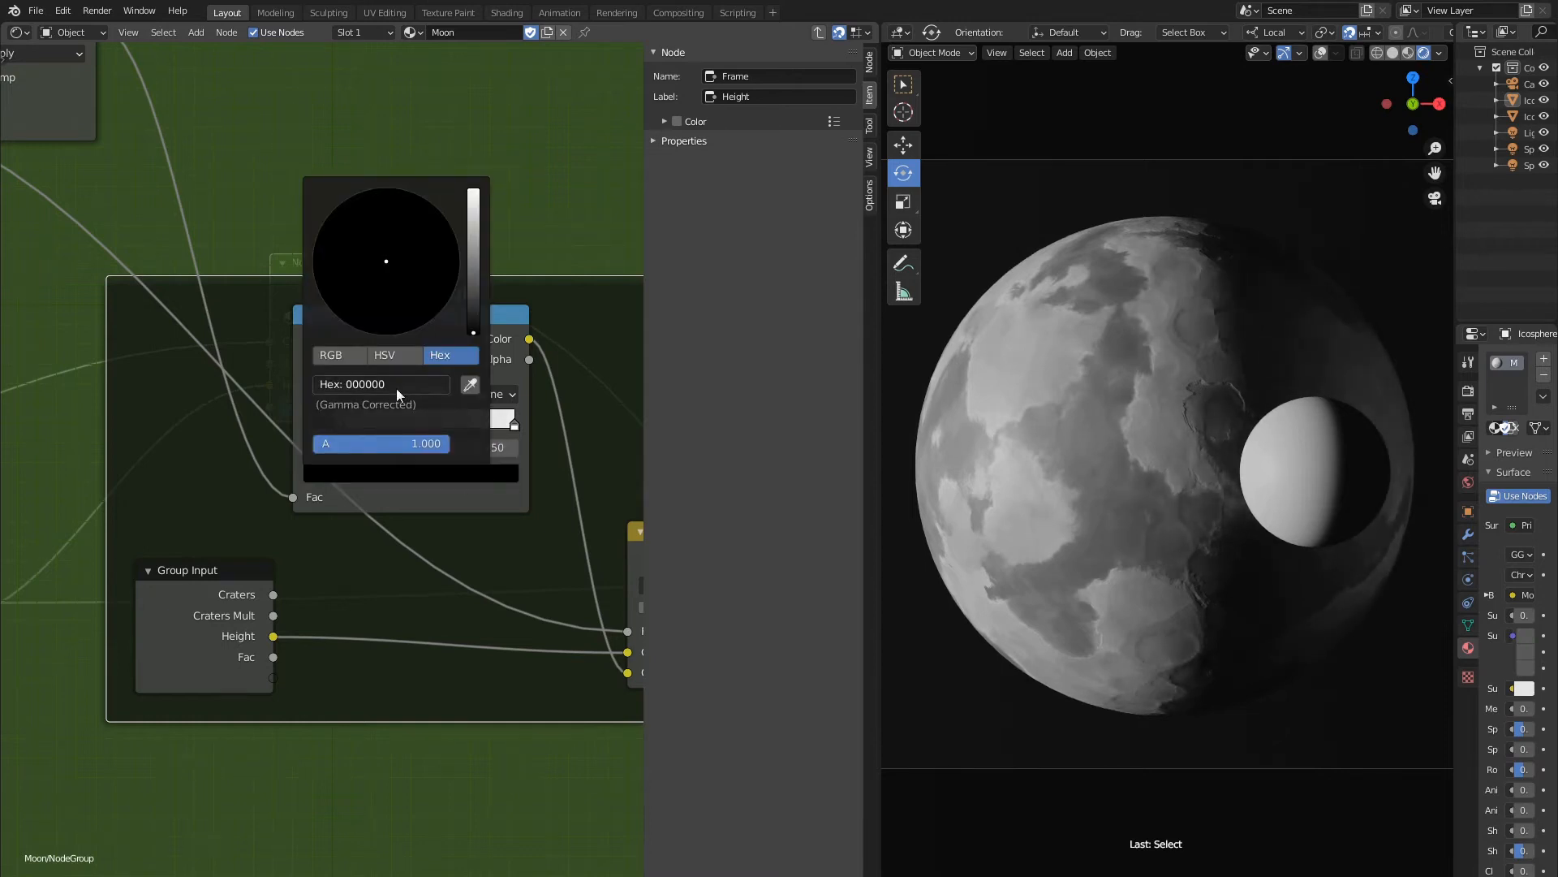
# Add another color stop to the Height ColorRamp at position 0.209.
pyautogui.click(312, 395)
pyautogui.click(488, 445)
pyautogui.write('0.209')
pyautogui.press('Return')
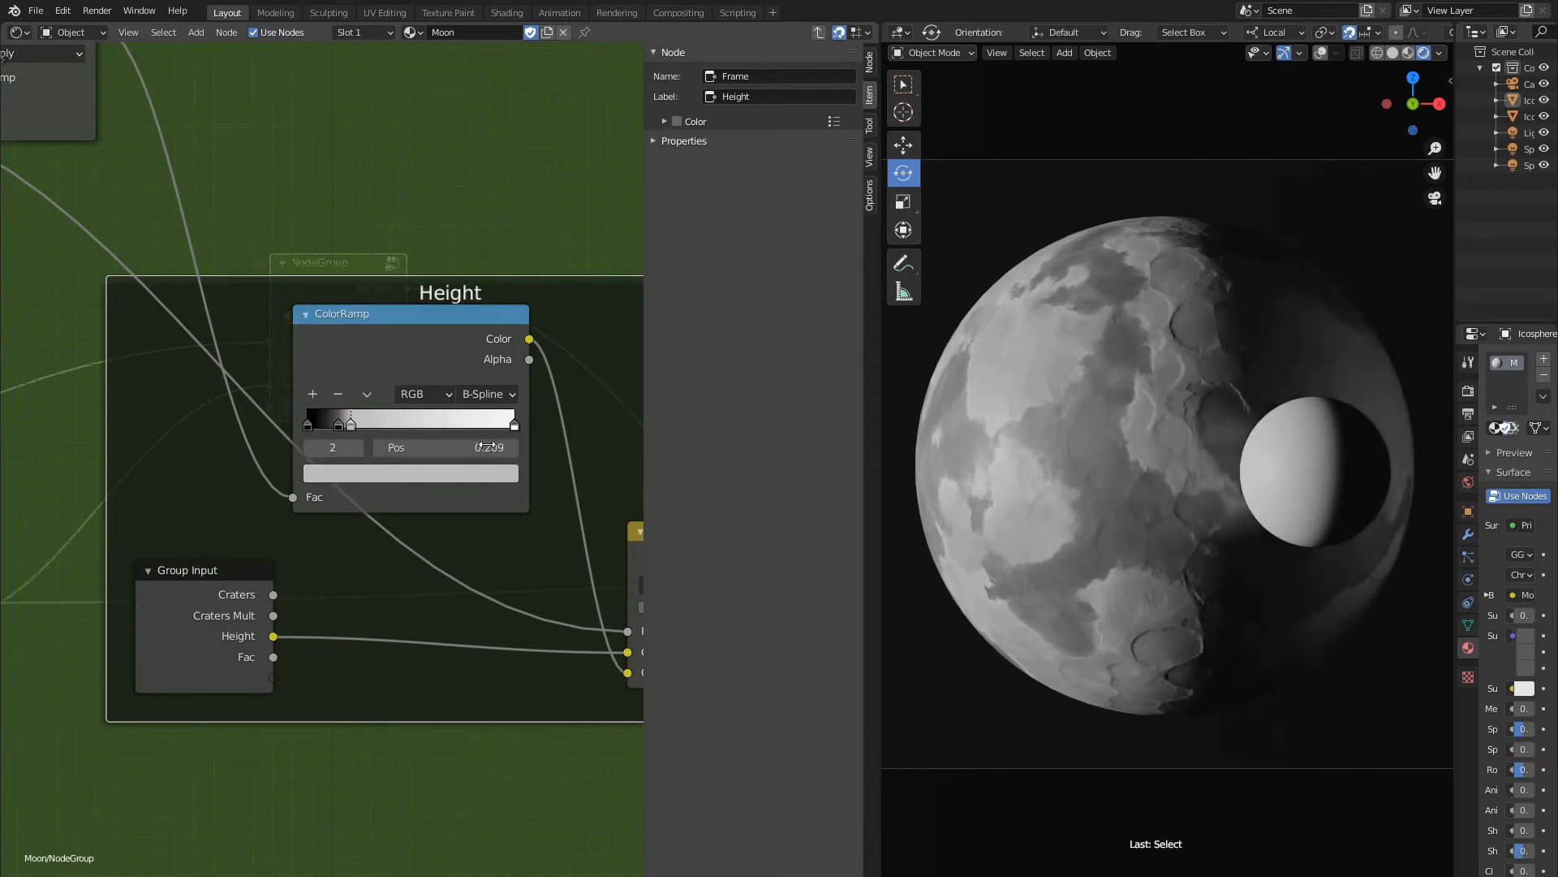
# Set the color of the stop at 0.209 to black using hex value 0.
pyautogui.click(473, 473)
pyautogui.doubleClick(395, 387)
pyautogui.press('BackSpace')
pyautogui.press('BackSpace')
pyautogui.press('BackSpace')
pyautogui.press('BackSpace')
pyautogui.press('BackSpace')
pyautogui.press('BackSpace')
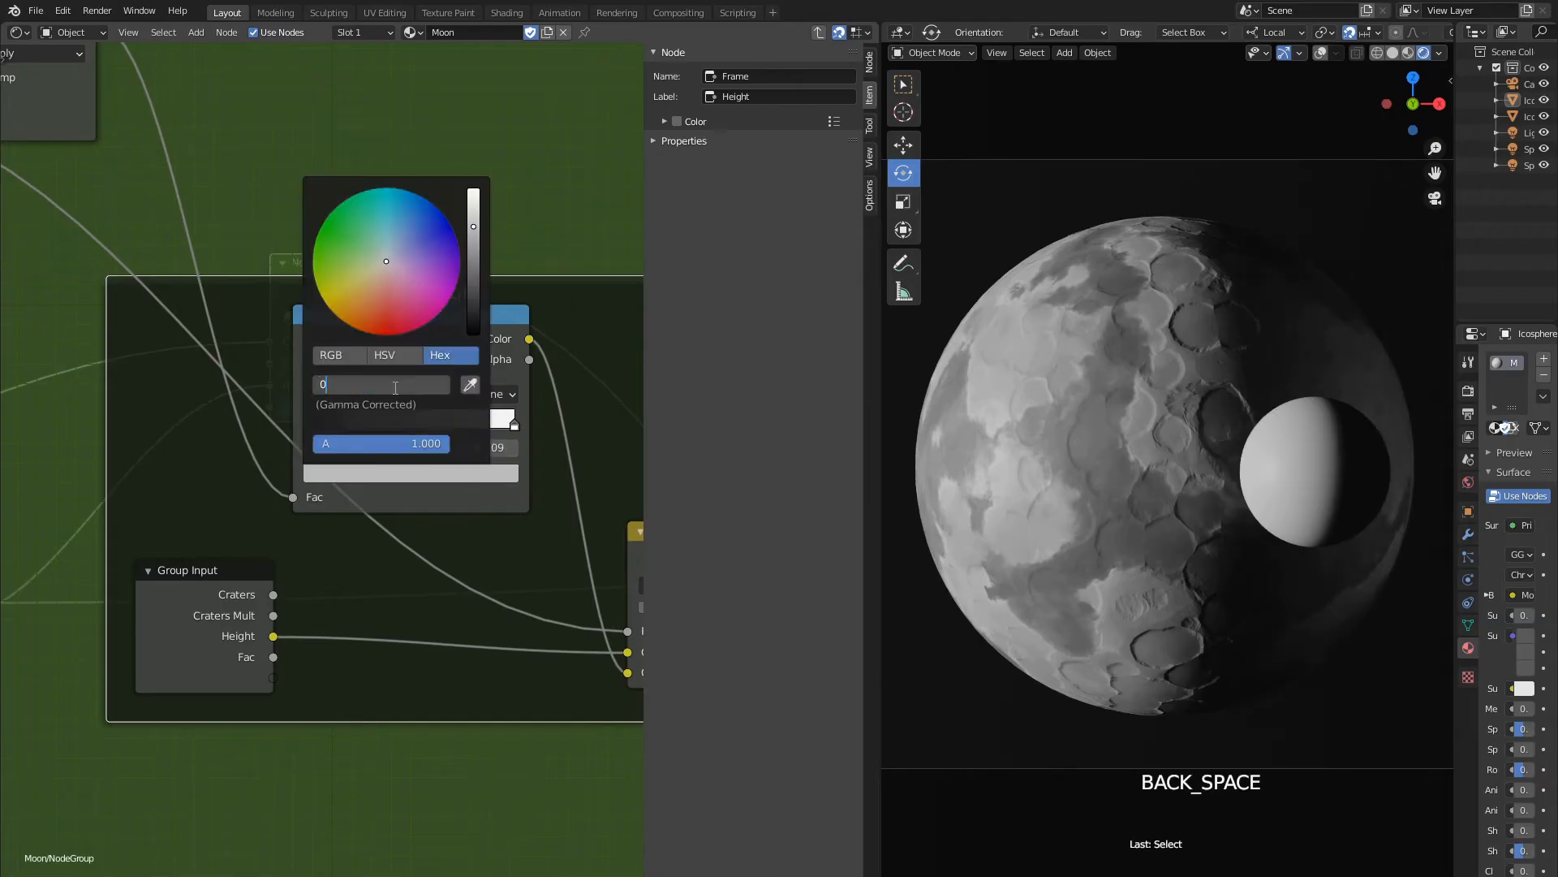
pyautogui.write('0')
pyautogui.press('Return')
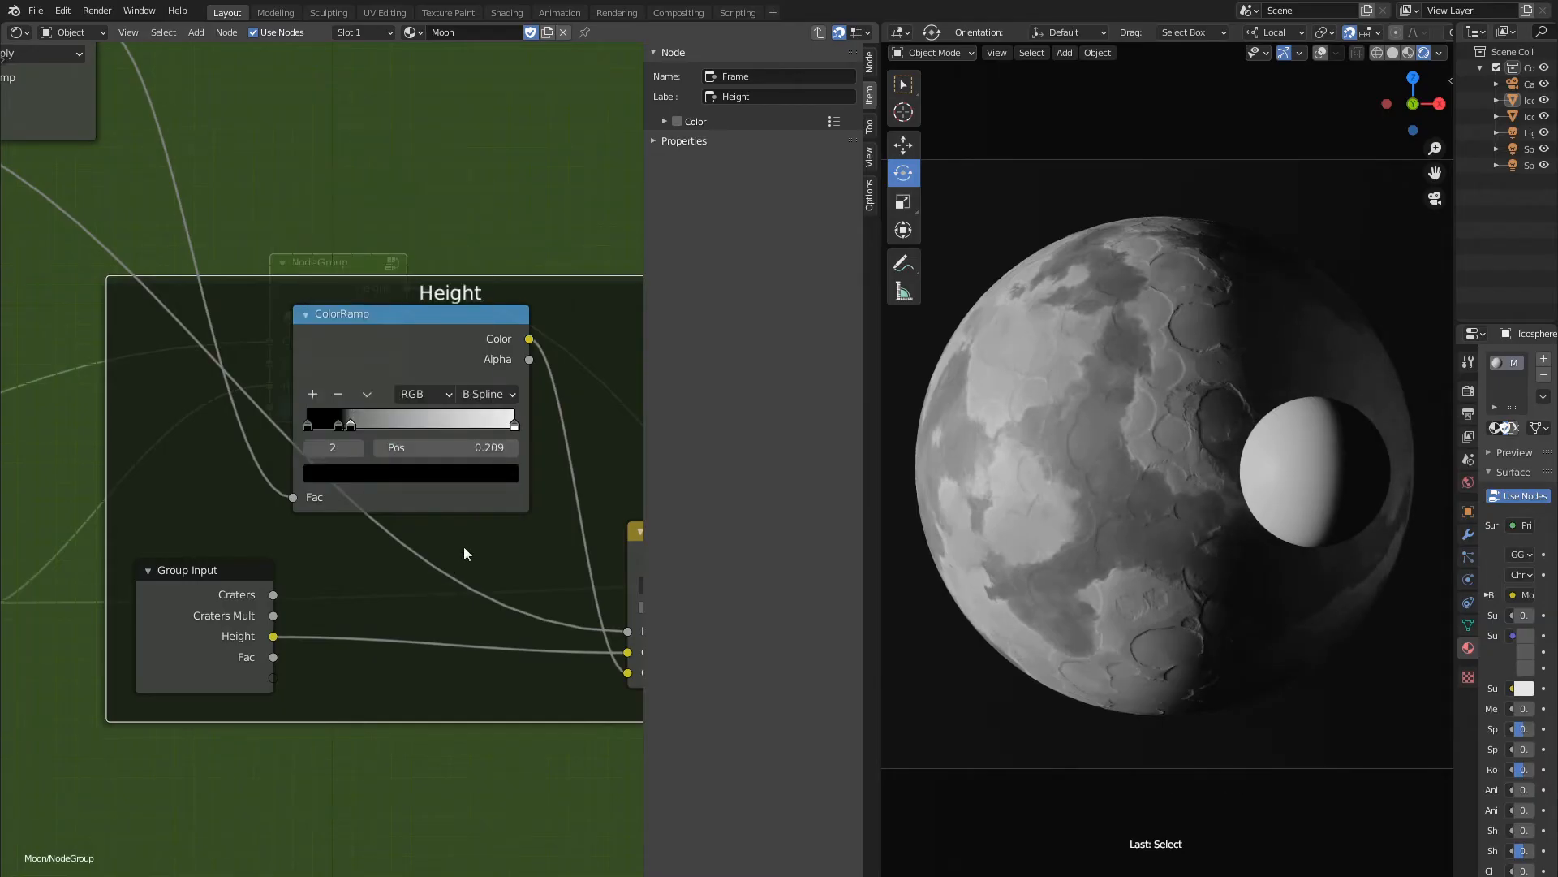
# Move the white stop of the Height ColorRamp to position 0.250 and add a further stop at 0.375.
pyautogui.moveTo(515, 423); pyautogui.dragTo(360, 423)
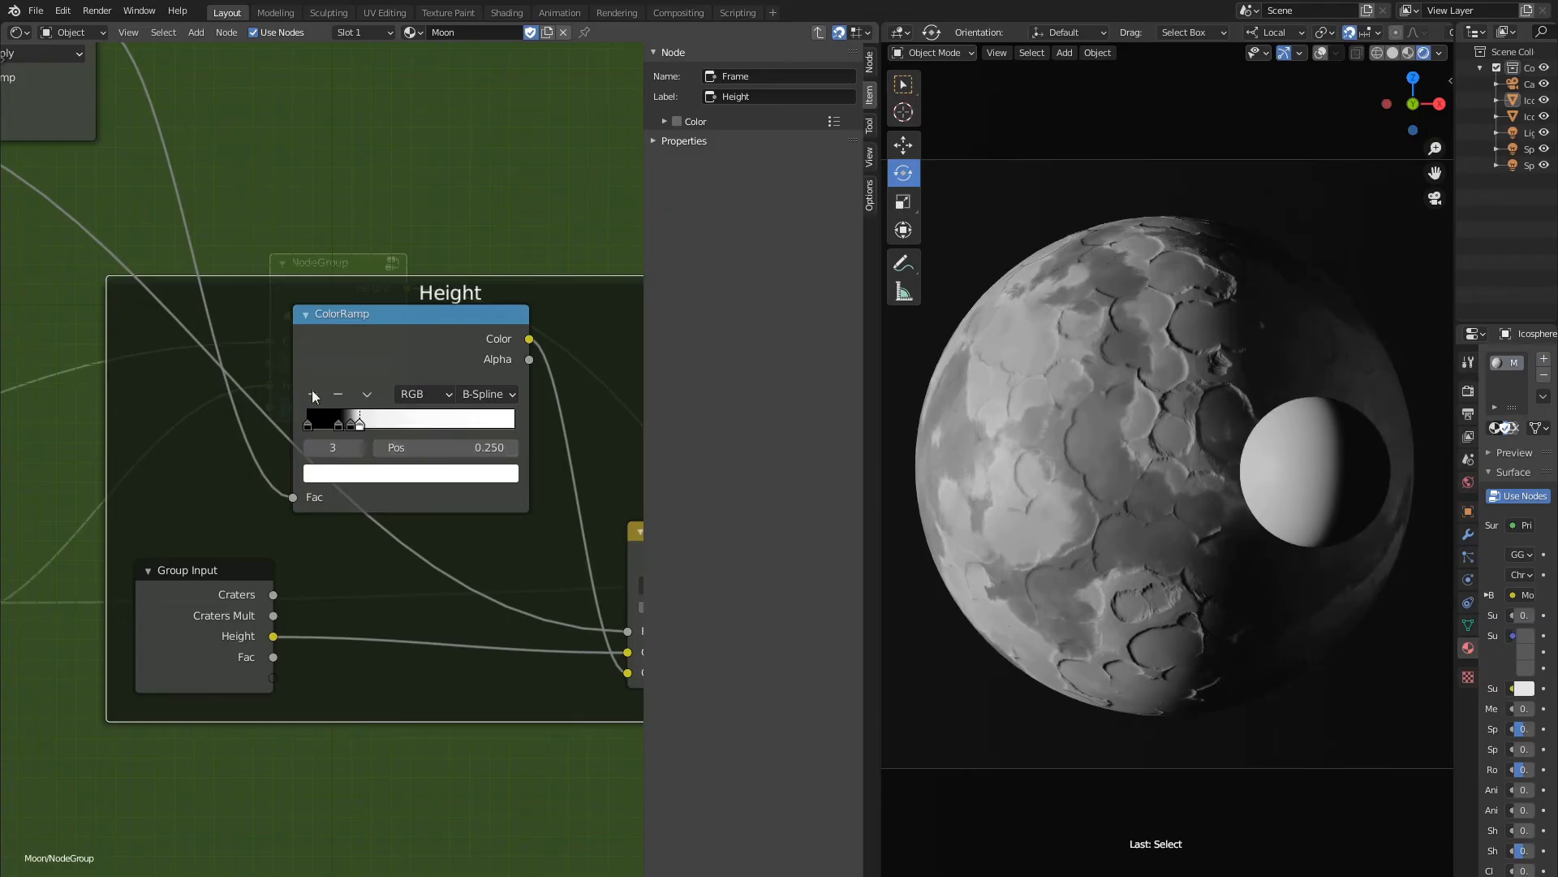
pyautogui.click(313, 396)
pyautogui.click(486, 450)
pyautogui.write('0.75')
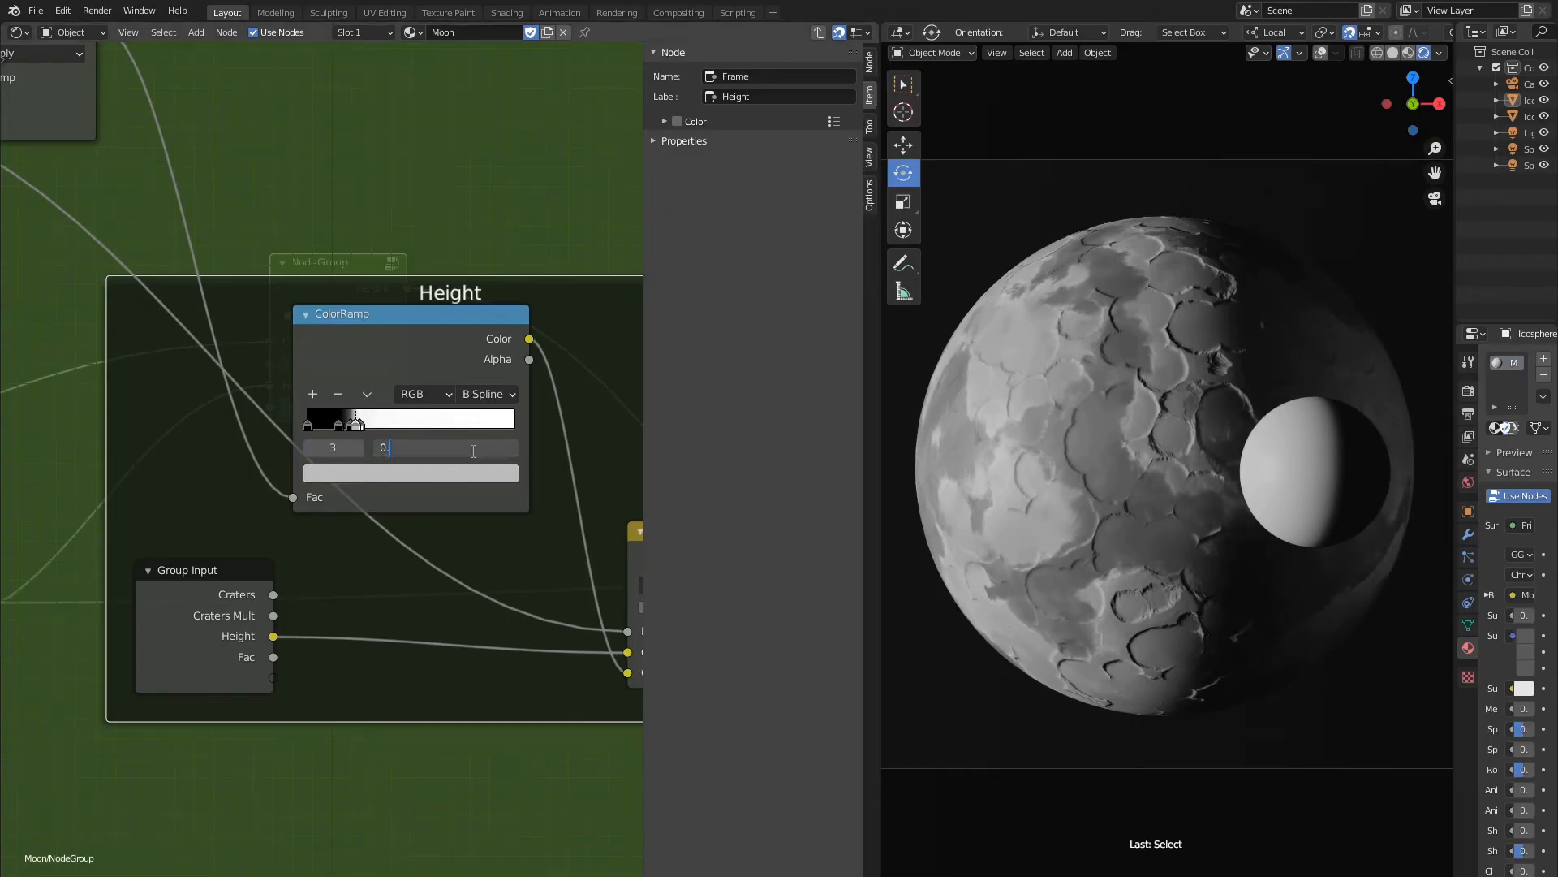
pyautogui.press('Return')
pyautogui.click(486, 450)
pyautogui.write('0.375')
pyautogui.press('Return')
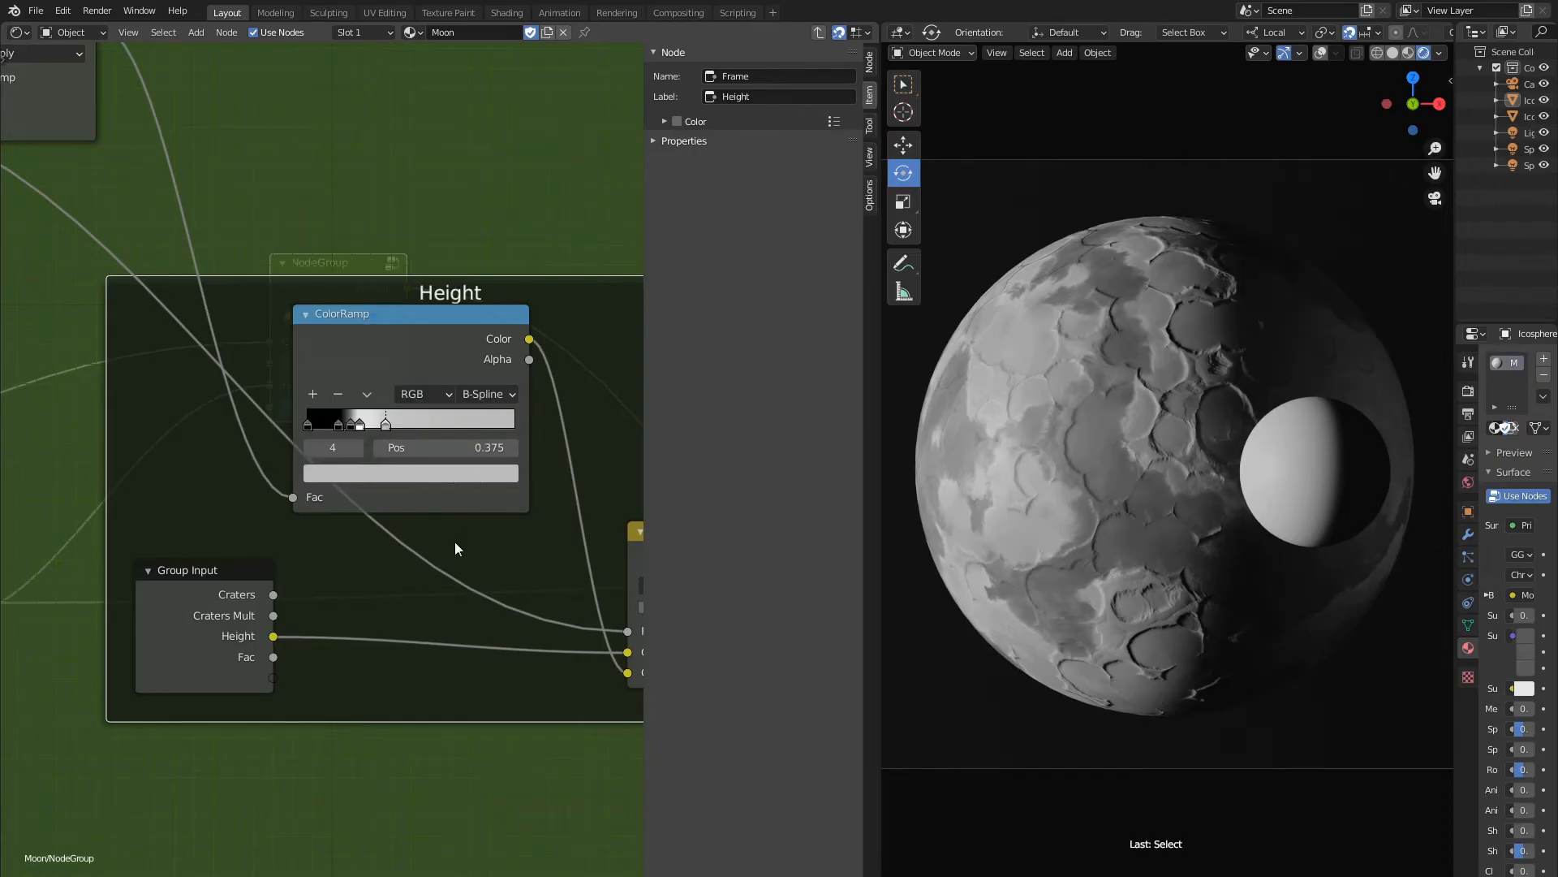
# Move the Group Output node up and away from the Height frame and adjust the ColorRamp's position inside the frame.
pyautogui.scroll(-12, 333, 572)
pyautogui.moveTo(459, 590); pyautogui.dragTo(271, 514, button='middle')
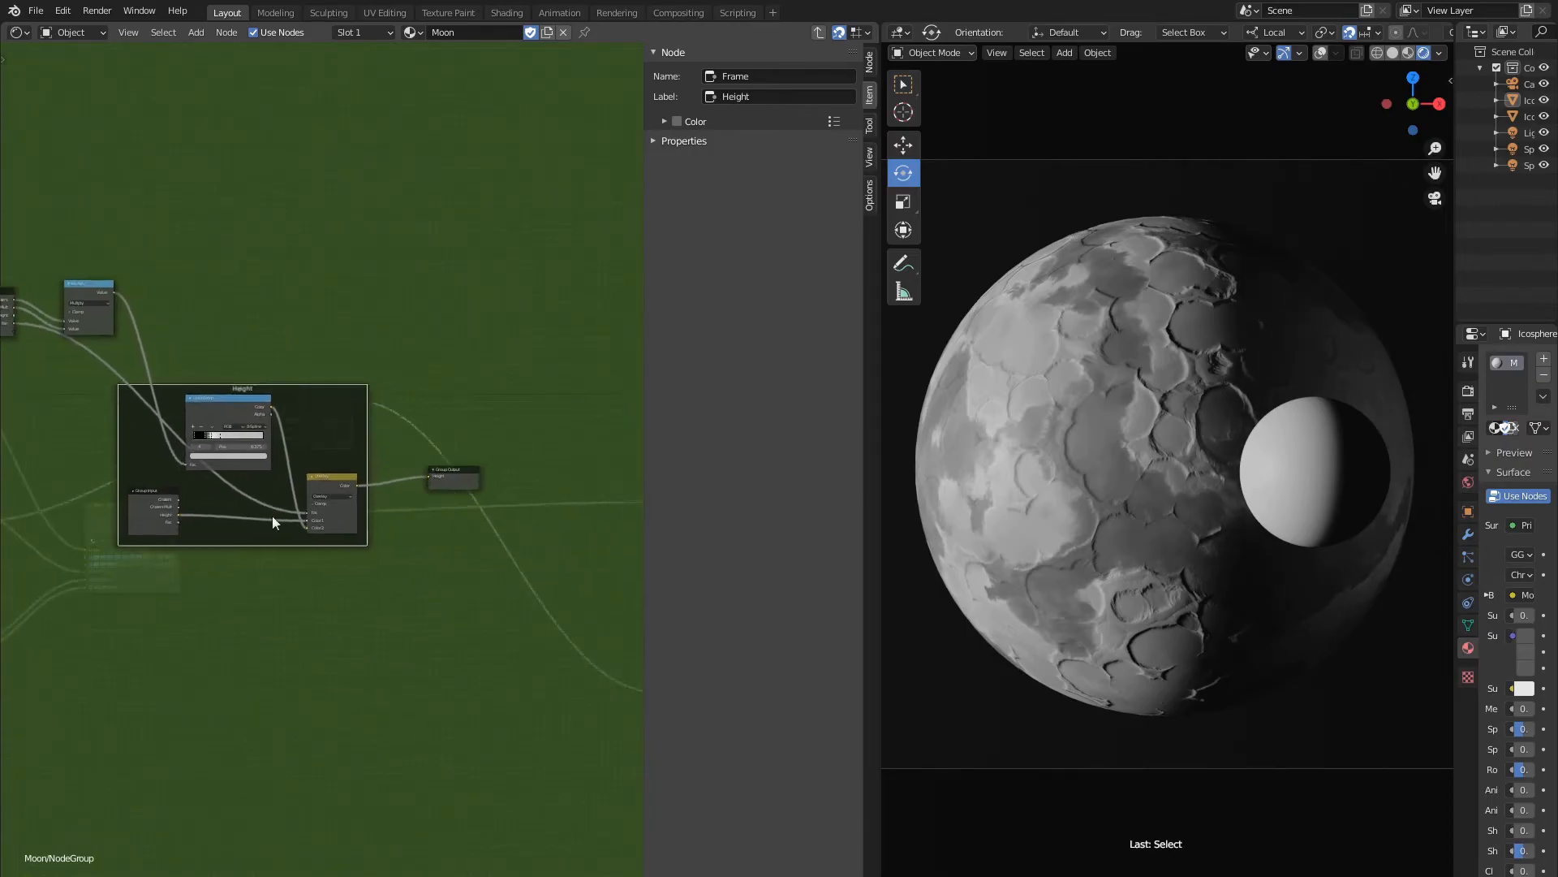
pyautogui.scroll(4, 314, 479)
pyautogui.click(492, 464)
pyautogui.press('g')
pyautogui.click(581, 331)
pyautogui.moveTo(195, 373); pyautogui.dragTo(219, 444, button='middle')
pyautogui.scroll(4, 220, 445)
pyautogui.click(221, 445)
pyautogui.press('g')
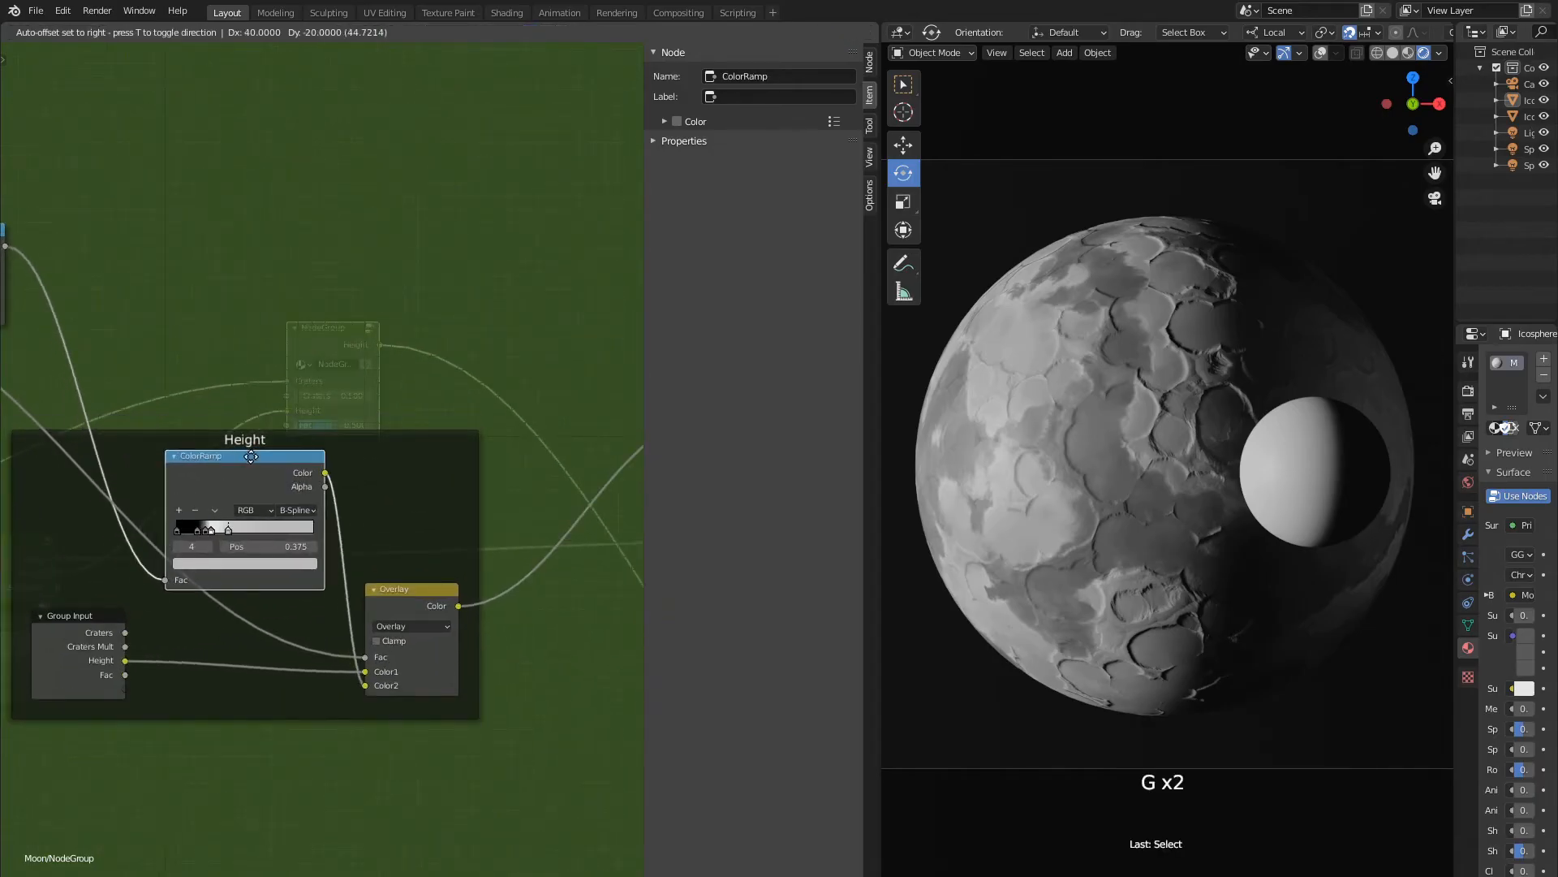
pyautogui.click(237, 457)
# Add a second ColorRamp node above the Height frame and feed the first ColorRamp's Color into its Fac.
pyautogui.moveTo(313, 328); pyautogui.dragTo(246, 328, button='middle')
pyautogui.hotkey('shift', 'a')
pyautogui.moveTo(242, 238)
pyautogui.click(307, 270)
pyautogui.click(435, 257)
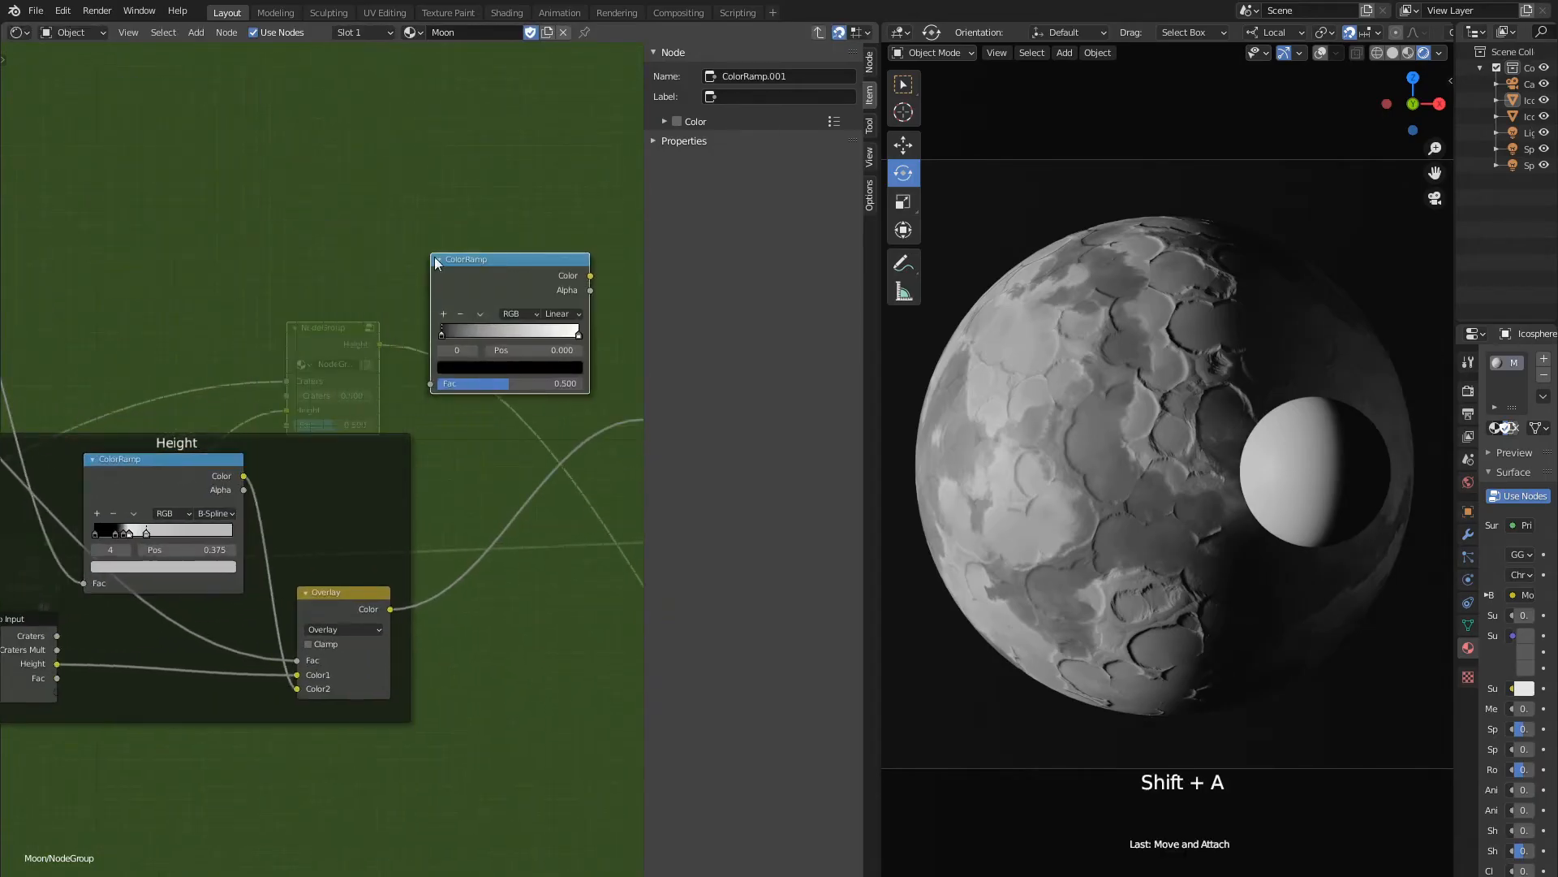
pyautogui.moveTo(245, 477); pyautogui.dragTo(431, 383)
# Set the second ColorRamp's black stop to position 0.173 and its white stop to 0.445.
pyautogui.moveTo(444, 414); pyautogui.dragTo(377, 442, button='middle')
pyautogui.scroll(2, 377, 441)
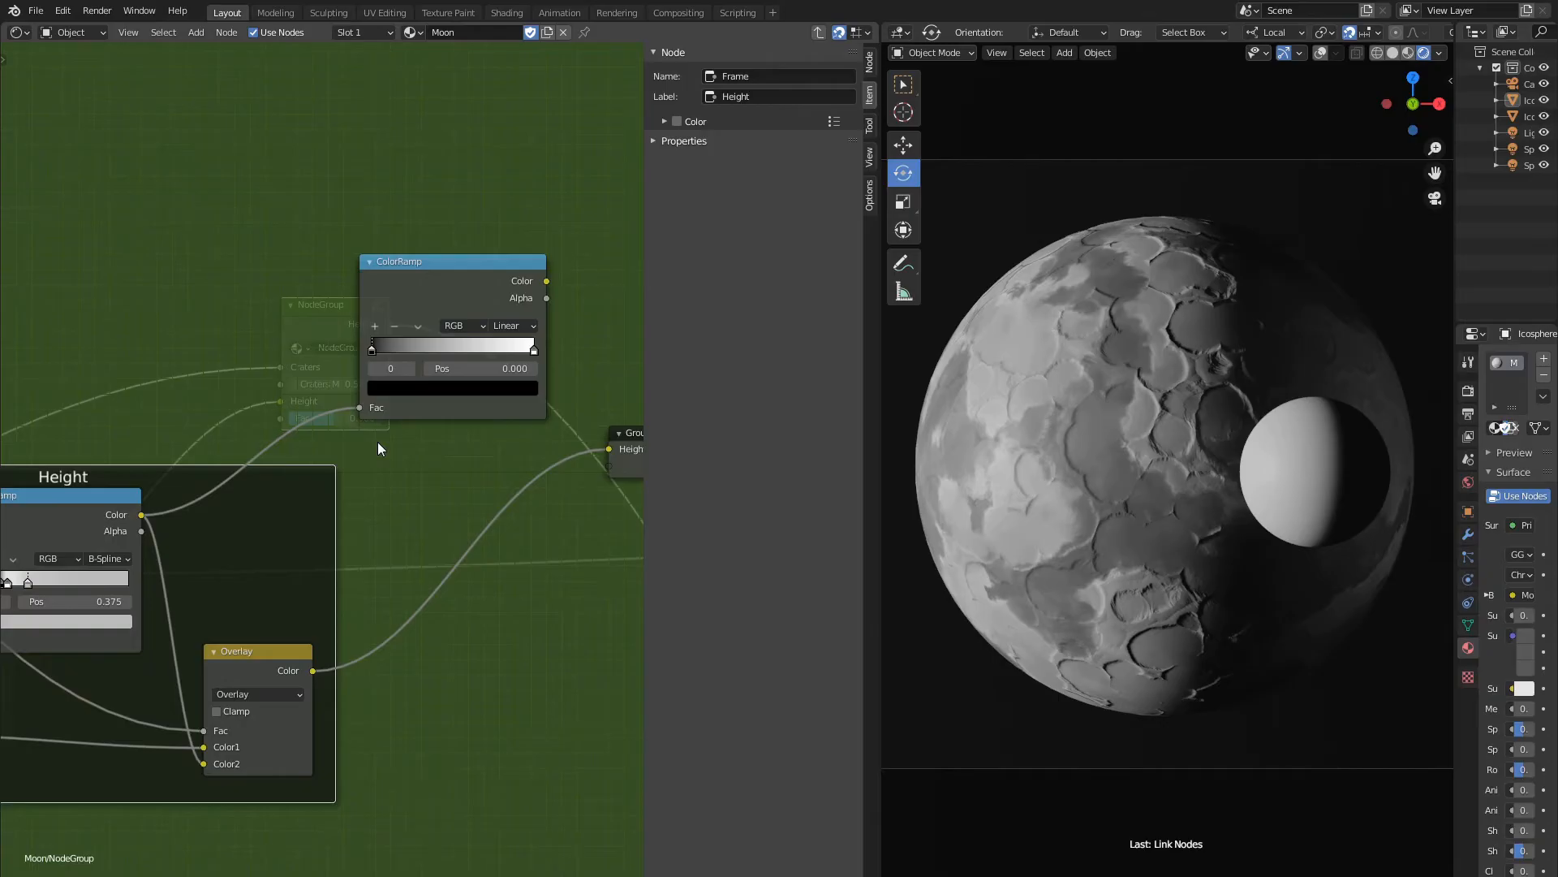
pyautogui.click(445, 366)
pyautogui.write('0.173')
pyautogui.press('Return')
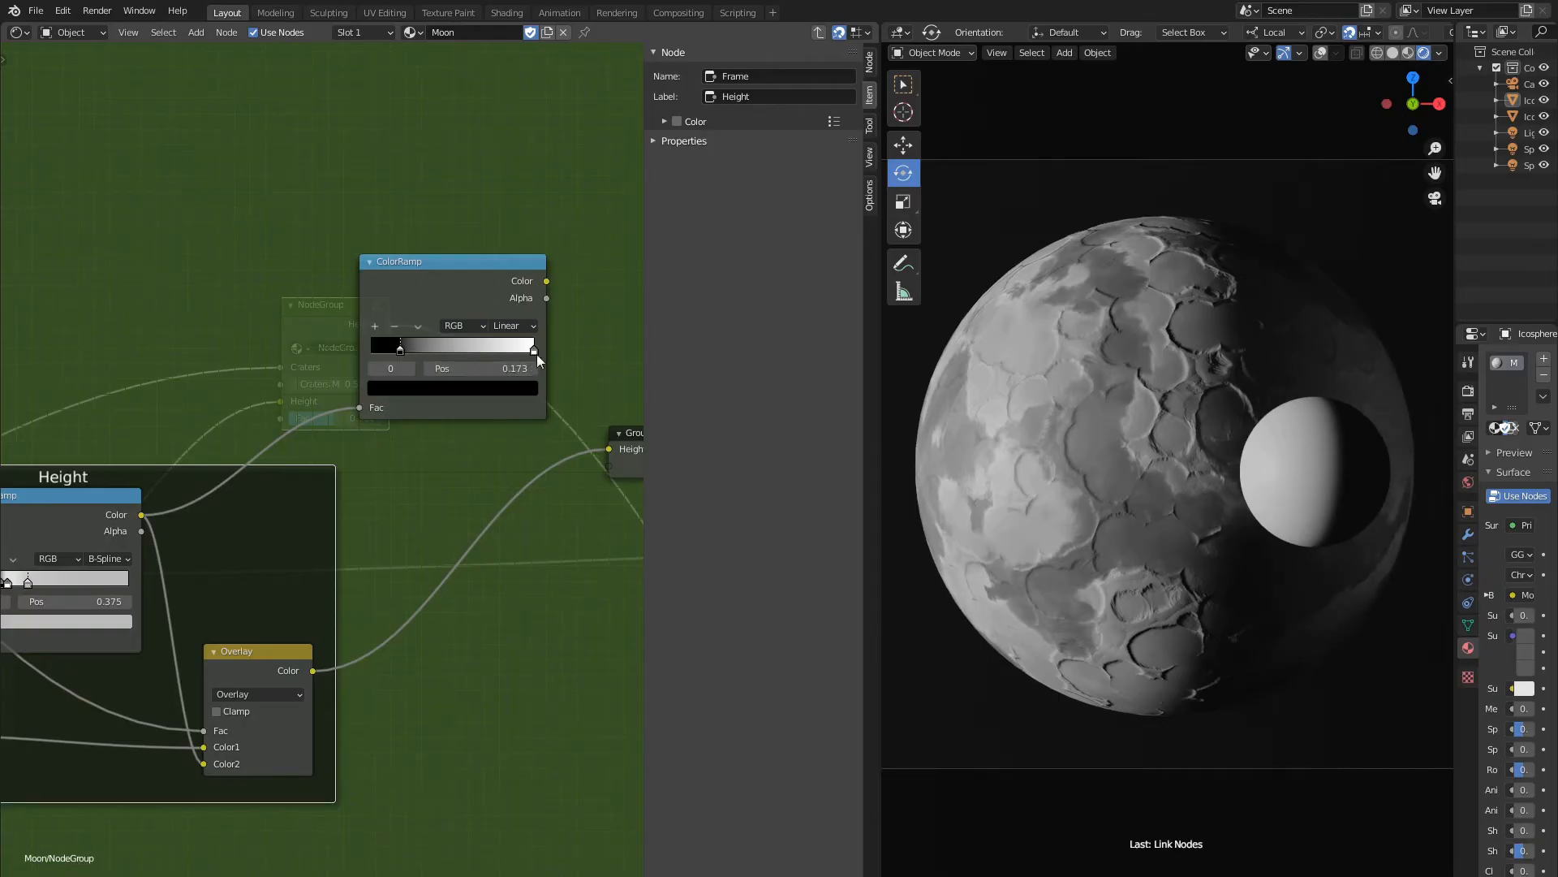
pyautogui.click(534, 351)
pyautogui.click(479, 367)
pyautogui.write('0.445')
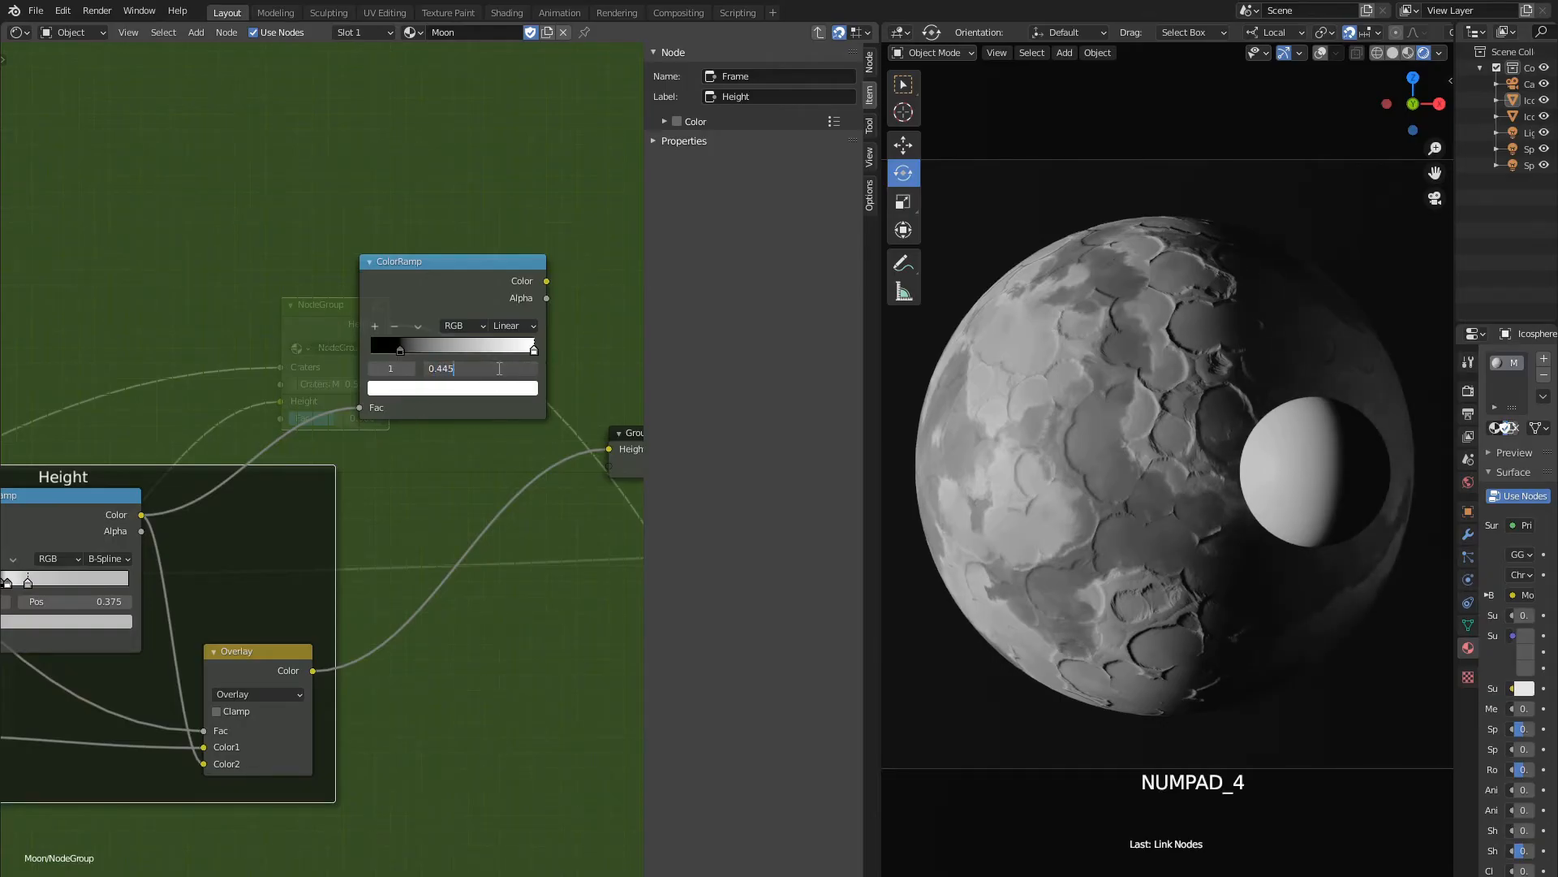
pyautogui.press('Return')
# Connect the second ColorRamp's Color to a new group output socket and raise the Group Output node beside it.
pyautogui.moveTo(519, 505); pyautogui.dragTo(388, 503, button='middle')
pyautogui.moveTo(416, 287); pyautogui.dragTo(478, 471)
pyautogui.click(522, 441)
pyautogui.press('g')
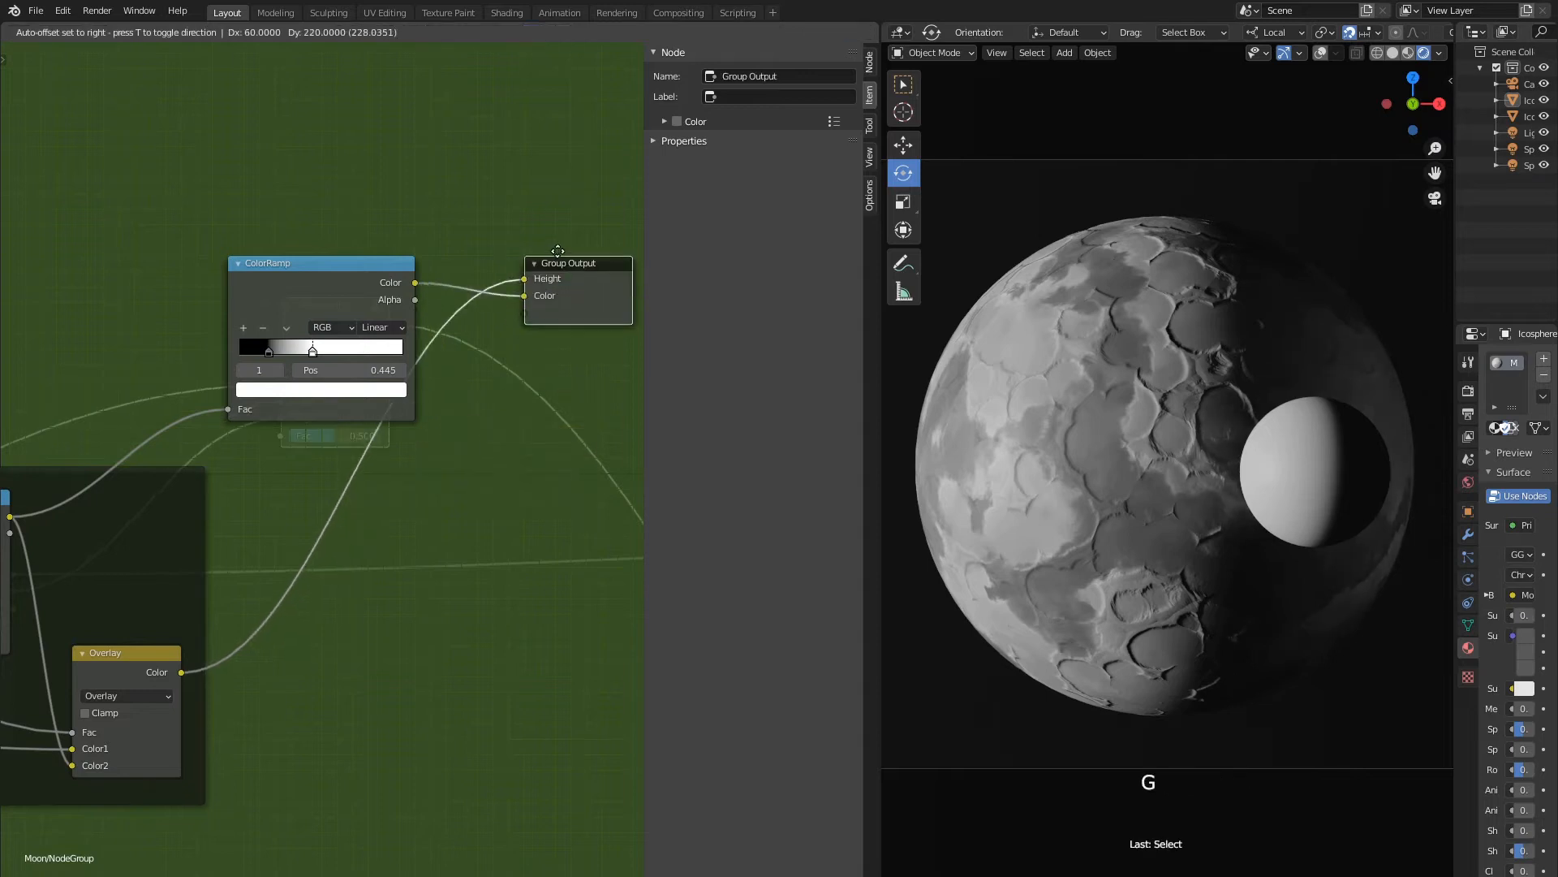
pyautogui.click(568, 269)
# Lower the second ColorRamp slightly and place the Group Output node above and to the right of it.
pyautogui.click(326, 273)
pyautogui.press('g')
pyautogui.click(341, 305)
pyautogui.click(553, 264)
pyautogui.scroll(-6, 554, 264)
pyautogui.moveTo(553, 265); pyautogui.dragTo(418, 377, button='middle')
pyautogui.press('g')
pyautogui.press('g')
pyautogui.click(498, 366)
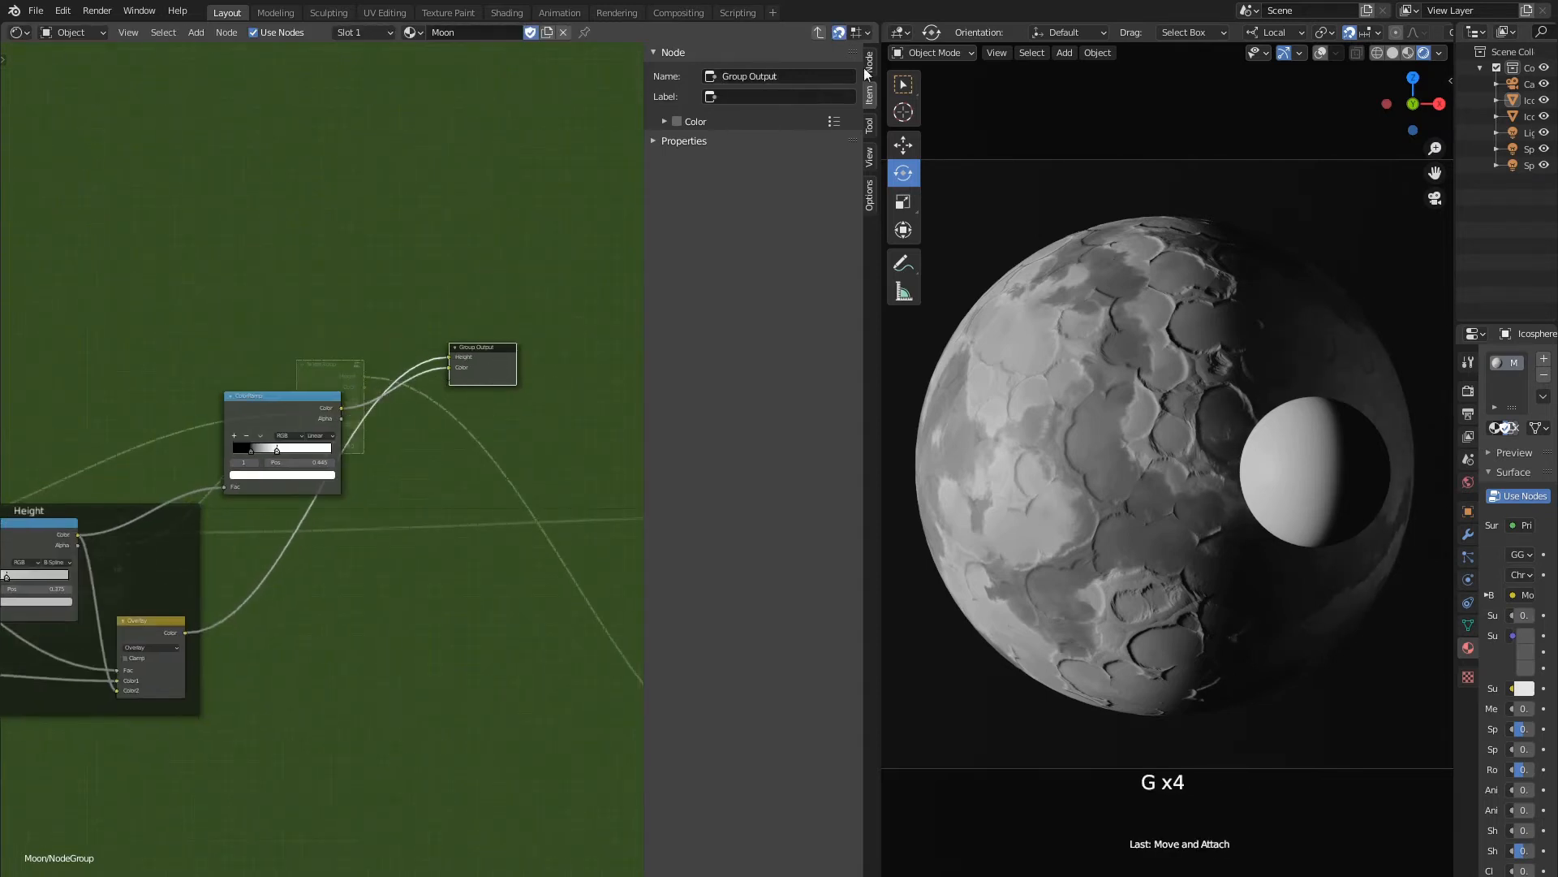
# Rename the node group's new Color output to Mask.
pyautogui.click(868, 65)
pyautogui.doubleClick(769, 111)
# Move the upper Group Input node and the Multiply node higher above the Height frame.
pyautogui.moveTo(38, 367); pyautogui.dragTo(357, 369, button='middle')
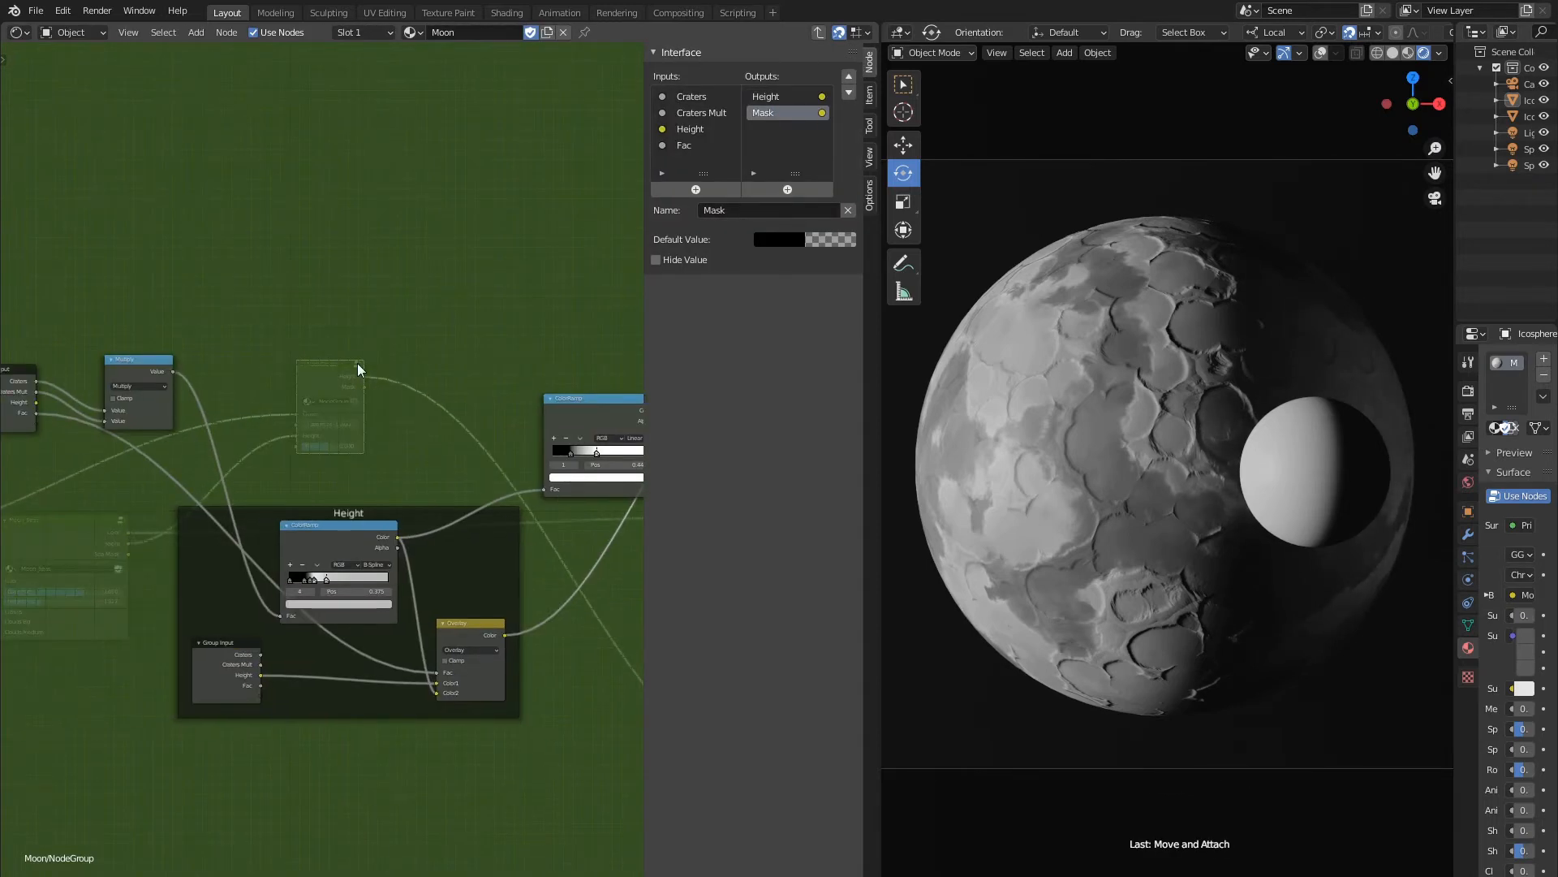
pyautogui.scroll(-1, 357, 370)
pyautogui.moveTo(170, 300); pyautogui.dragTo(304, 403, button='middle')
pyautogui.click(166, 471)
pyautogui.press('g')
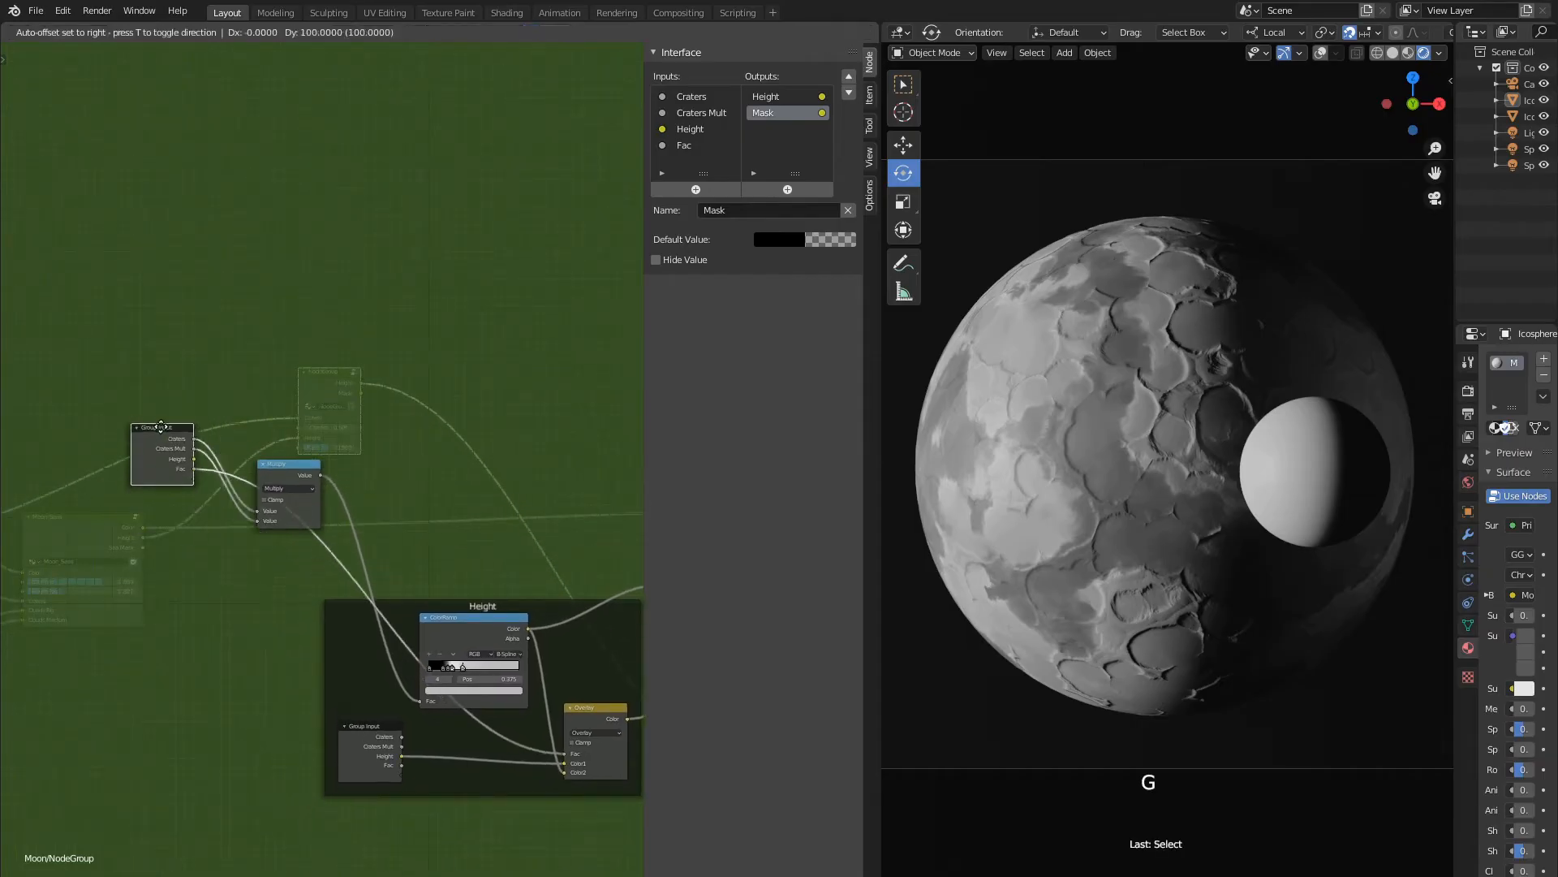
pyautogui.click(166, 399)
pyautogui.press('g')
pyautogui.click(180, 359)
pyautogui.click(272, 477)
pyautogui.press('g')
pyautogui.click(266, 395)
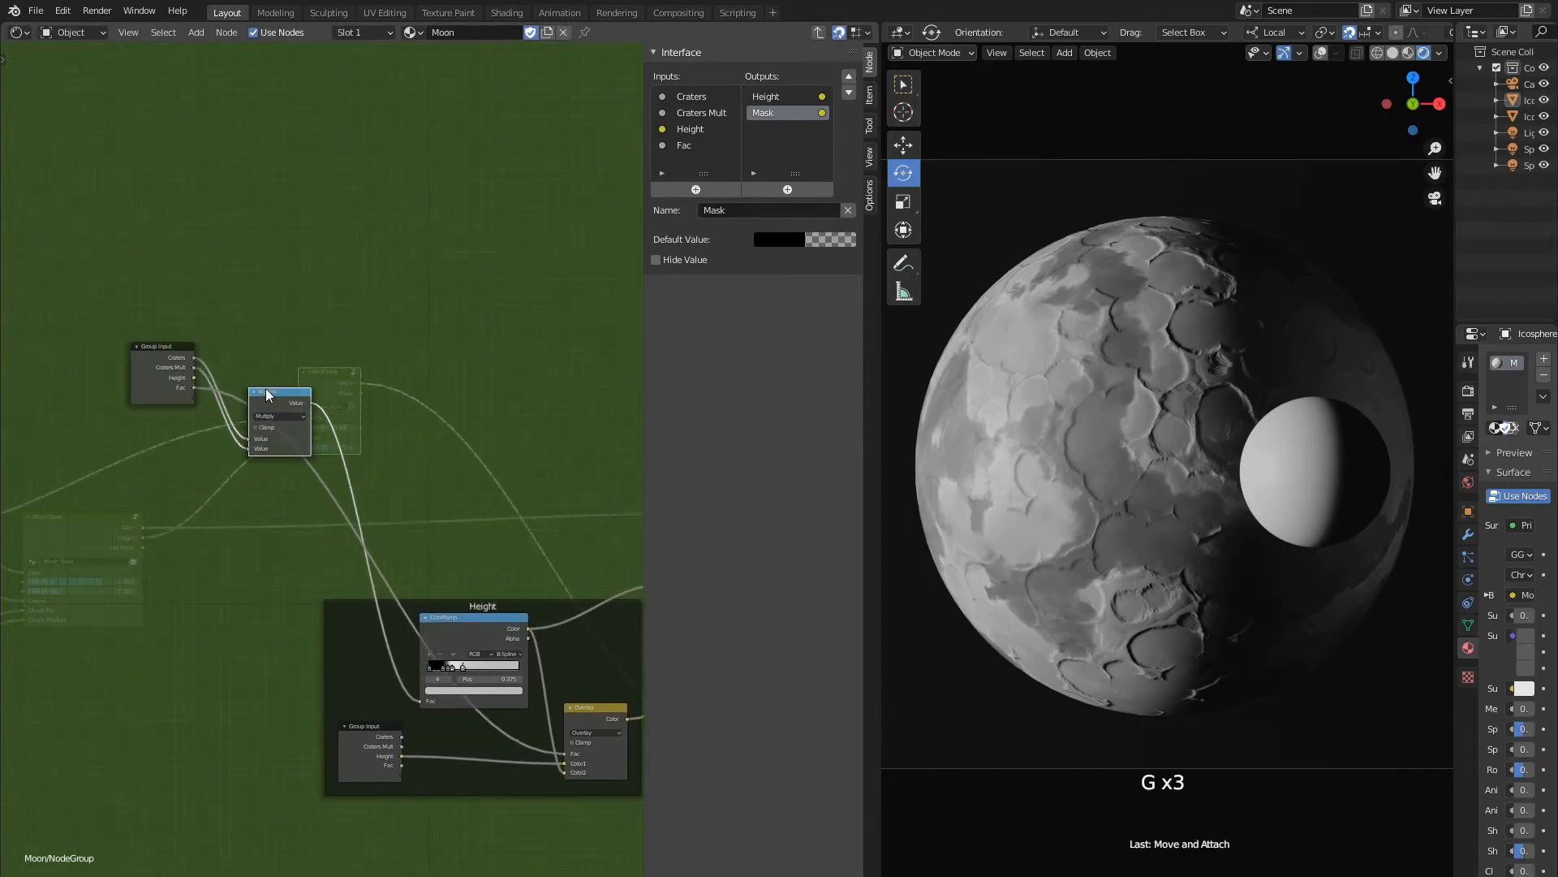
# Duplicate the Height frame's ColorRamp beside the Multiply node and feed the Multiply value into its Fac.
pyautogui.scroll(2, 357, 302)
pyautogui.moveTo(357, 302); pyautogui.dragTo(265, 278, button='middle')
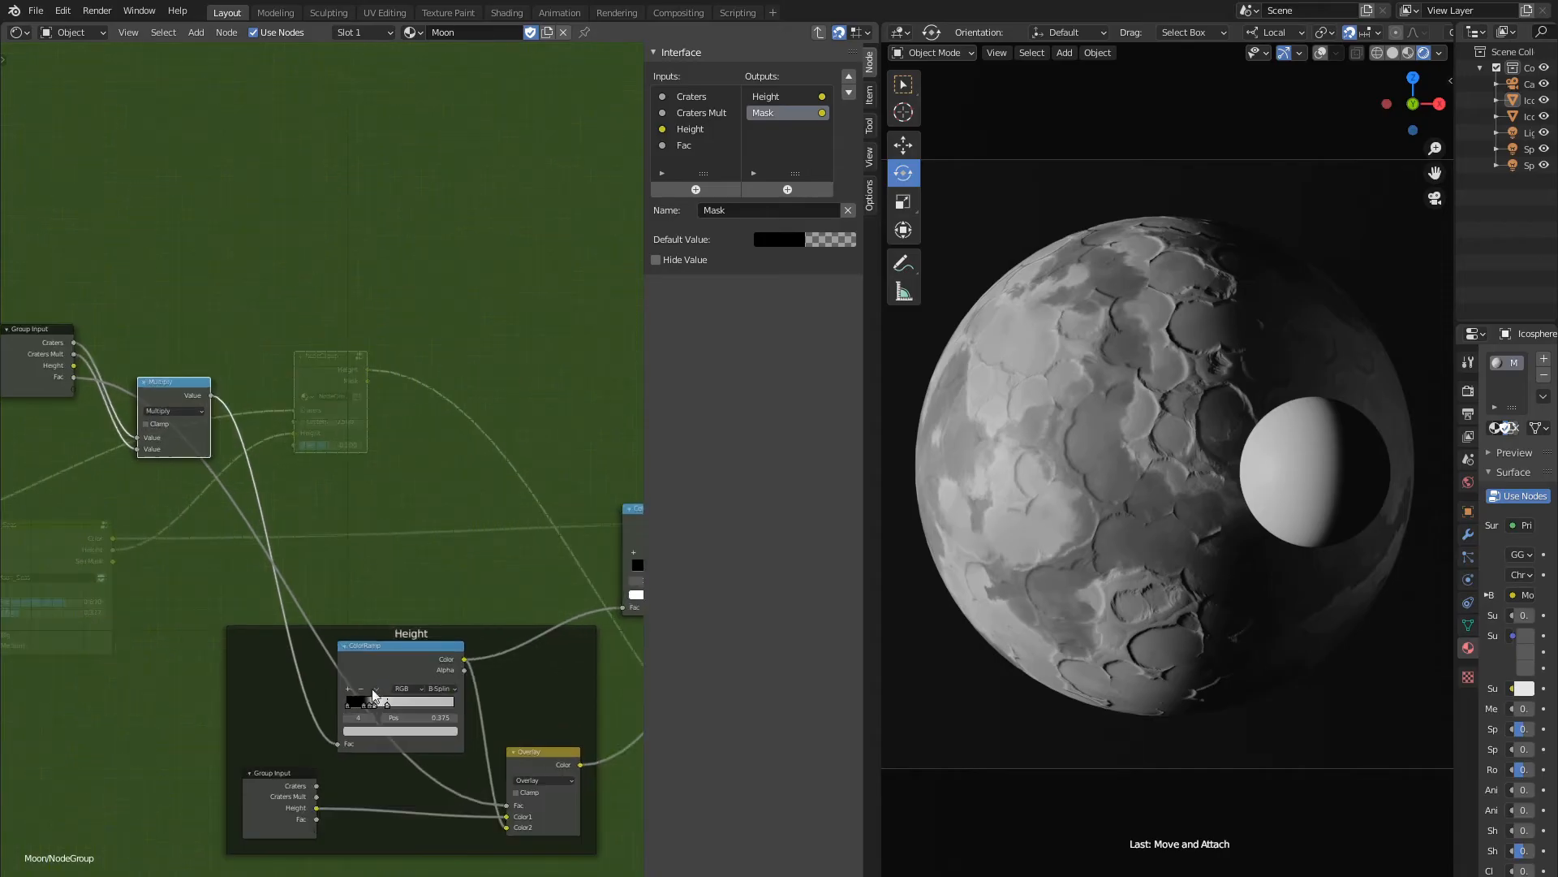
pyautogui.click(374, 647)
pyautogui.hotkey('ctrl', 'c')
pyautogui.hotkey('ctrl', 'v')
pyautogui.press('g')
pyautogui.click(338, 347)
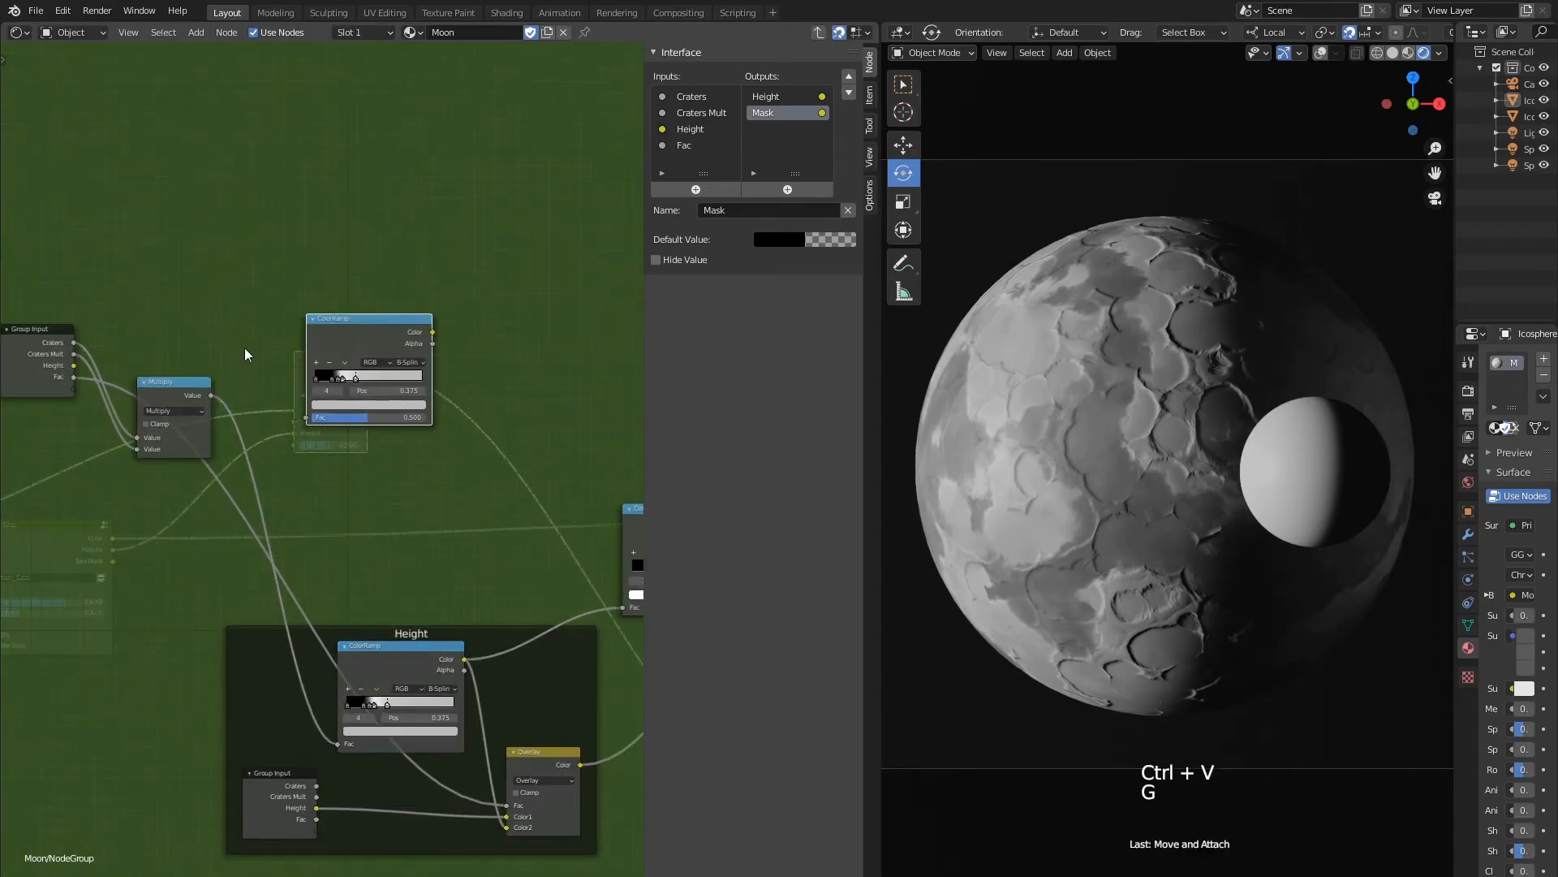
pyautogui.moveTo(211, 396); pyautogui.dragTo(307, 418)
# Add a MixRGB node after the duplicated ColorRamp, link the ramp's Color to its Color2, and set it to Overlay.
pyautogui.moveTo(361, 460); pyautogui.dragTo(224, 461, button='middle')
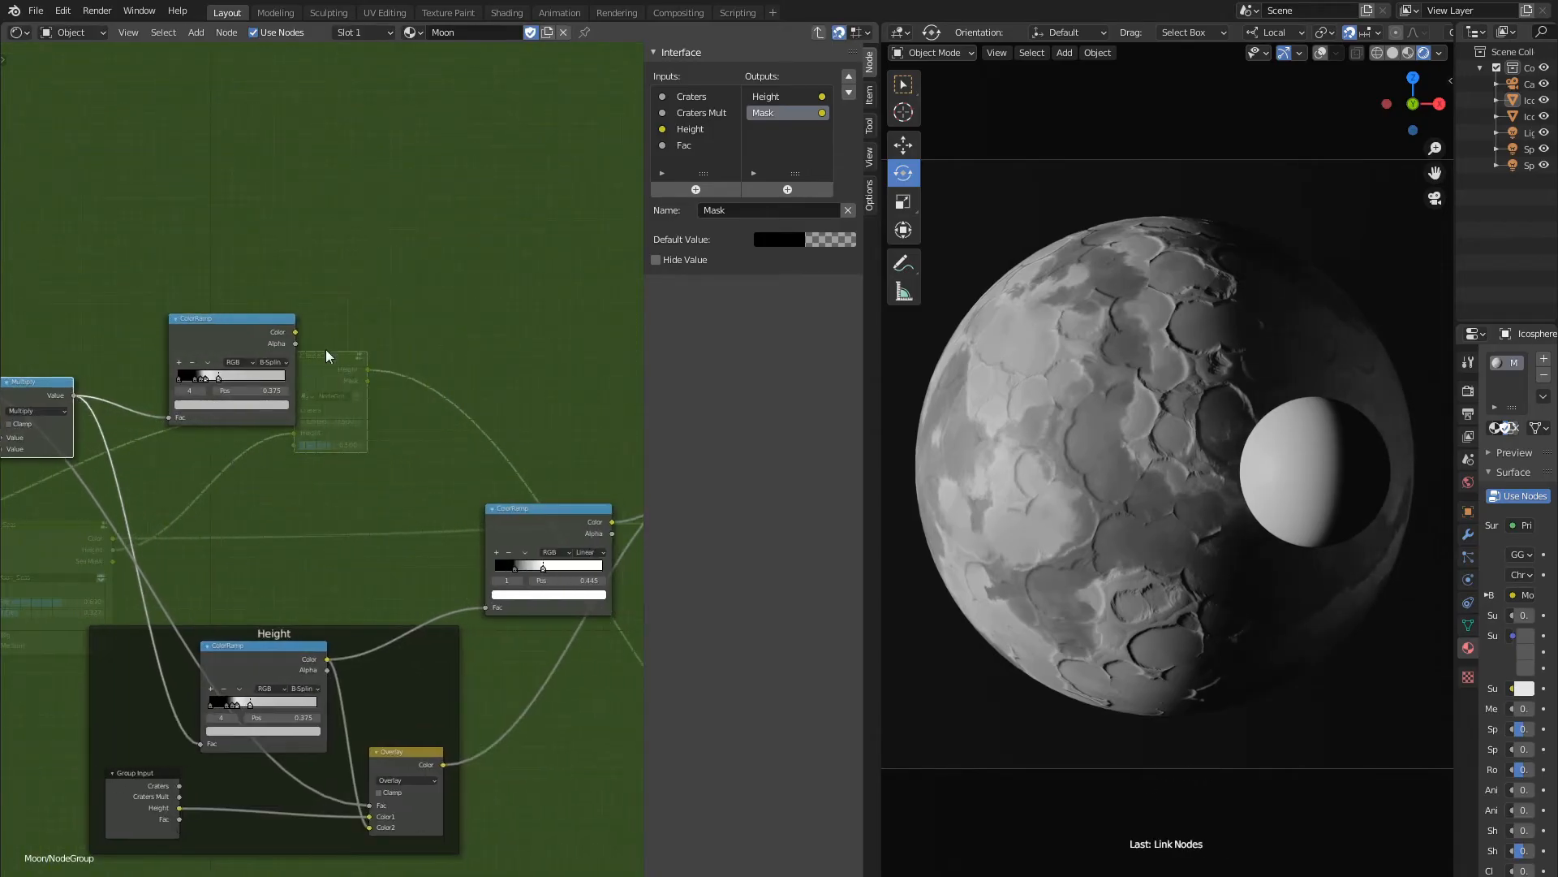
pyautogui.moveTo(308, 430); pyautogui.dragTo(393, 430, button='middle')
pyautogui.hotkey('shift', 'a')
pyautogui.moveTo(270, 447)
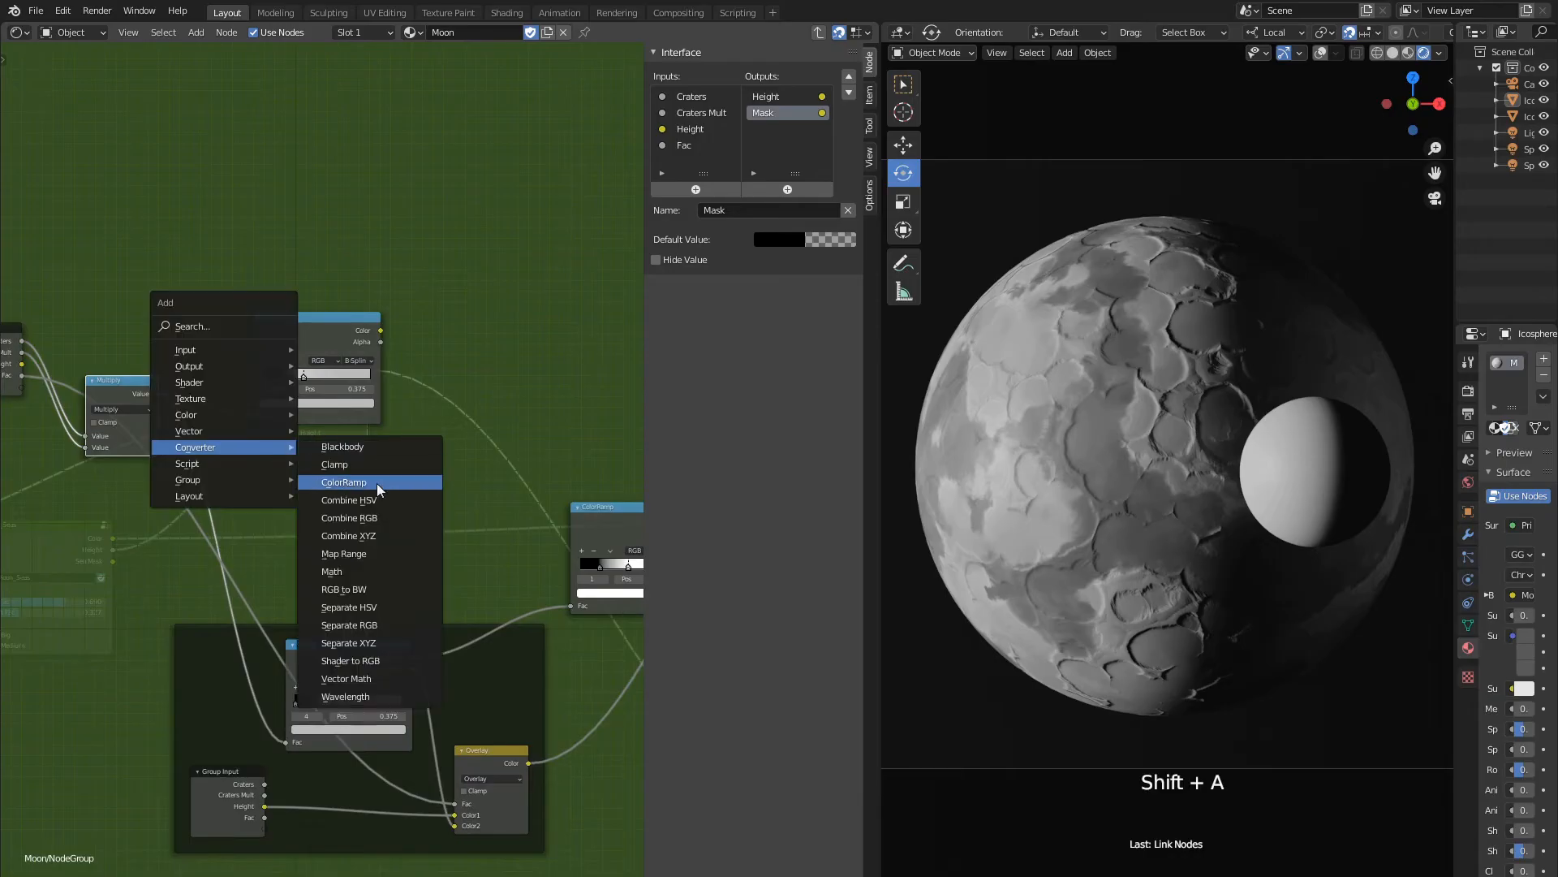
pyautogui.moveTo(216, 416)
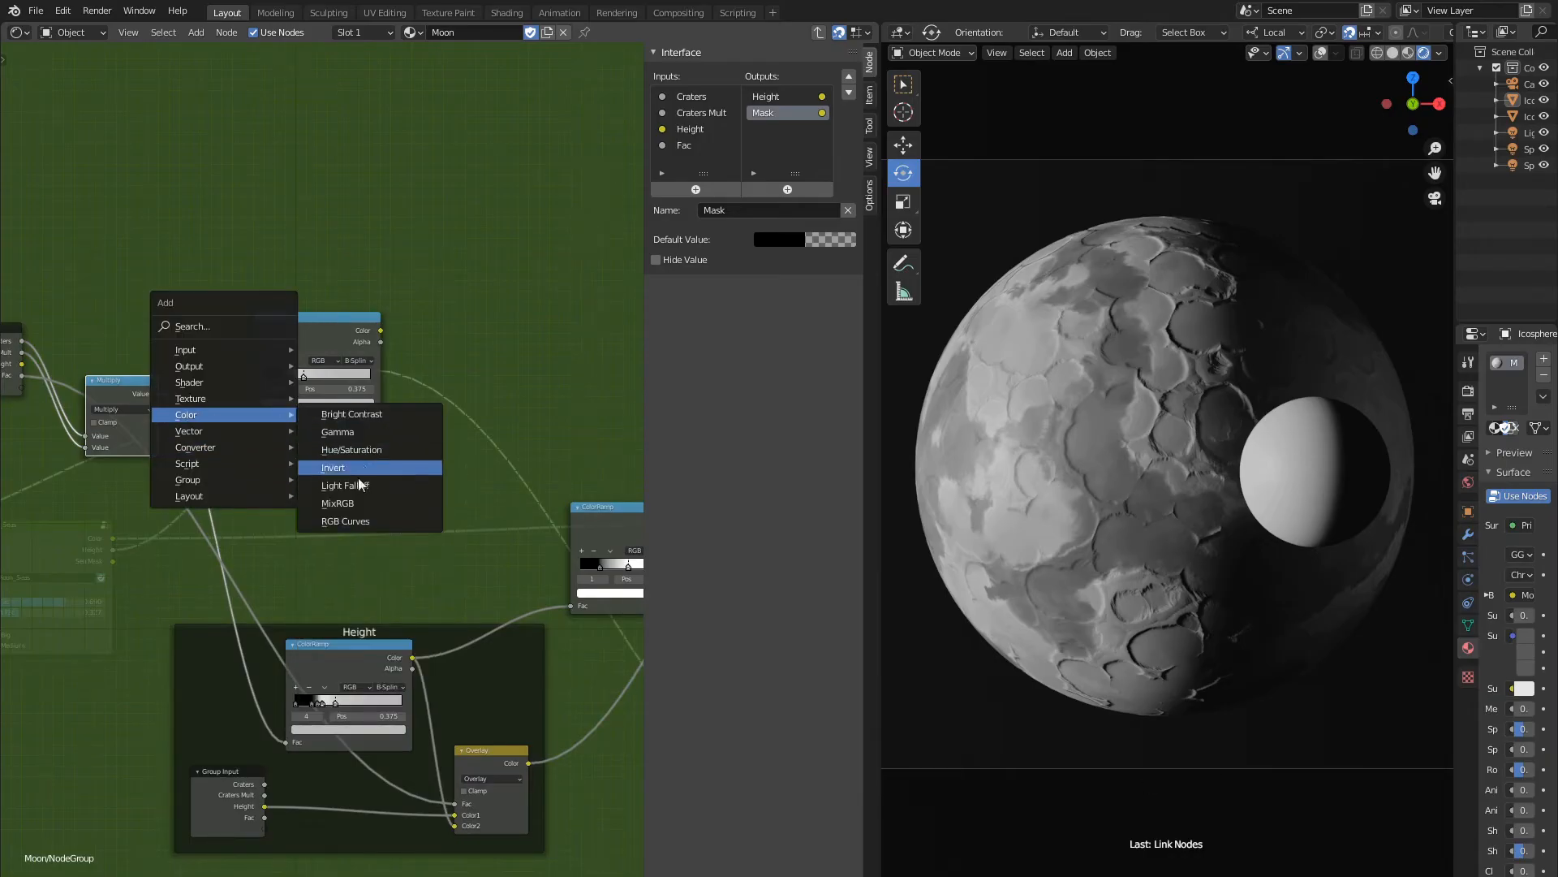
pyautogui.click(361, 503)
pyautogui.click(434, 367)
pyautogui.moveTo(381, 331); pyautogui.dragTo(434, 447)
pyautogui.click(464, 398)
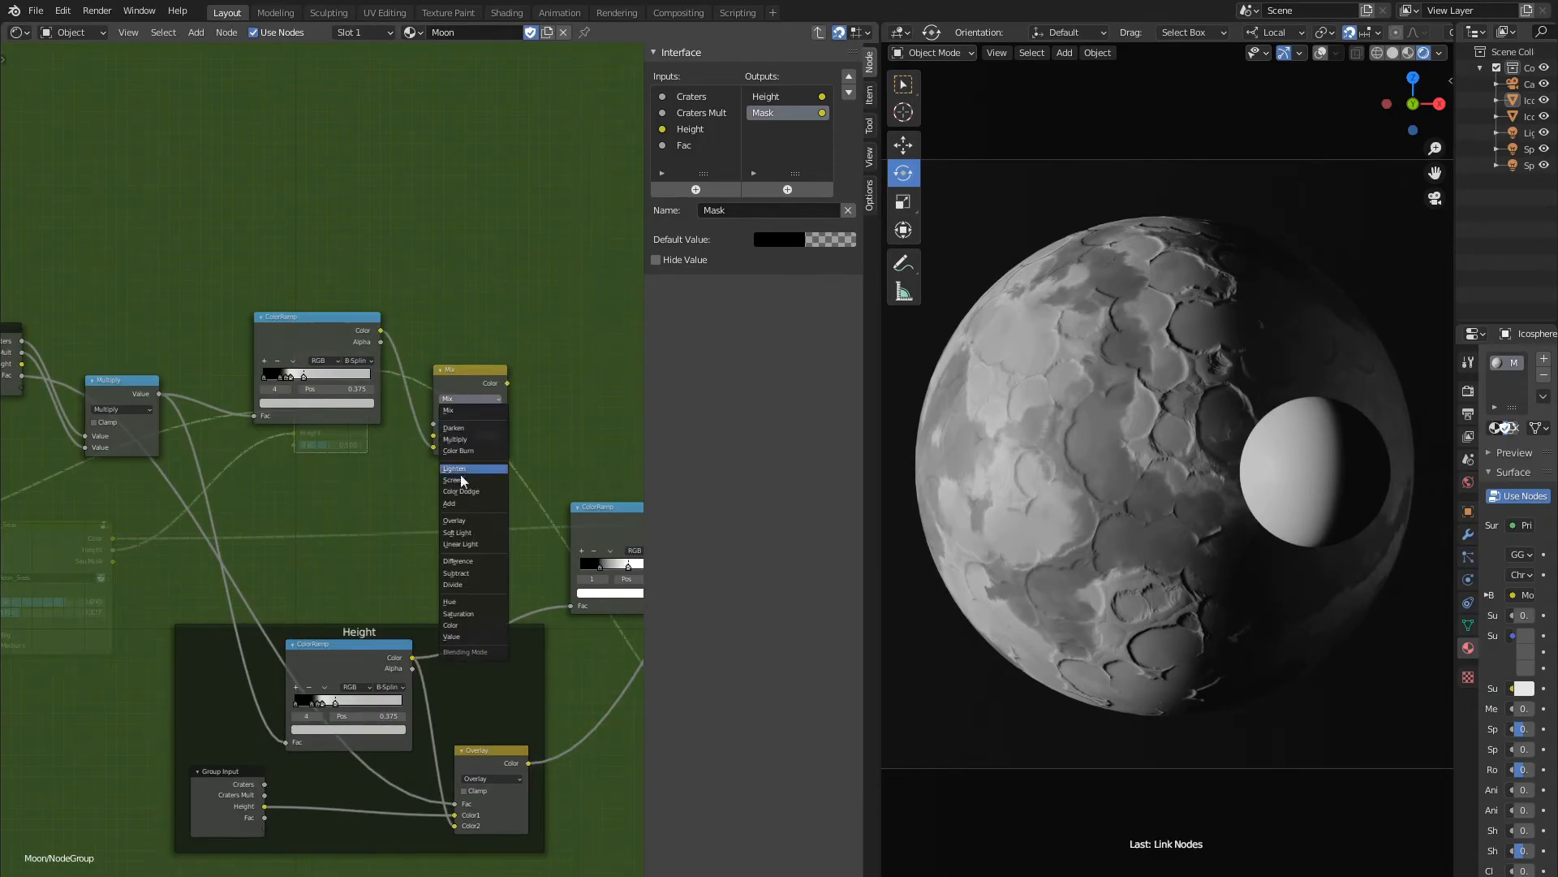
pyautogui.click(454, 520)
# Expose the new Overlay node's Color1 as a group input and move that Color input above Height.
pyautogui.moveTo(215, 490); pyautogui.dragTo(288, 495, button='middle')
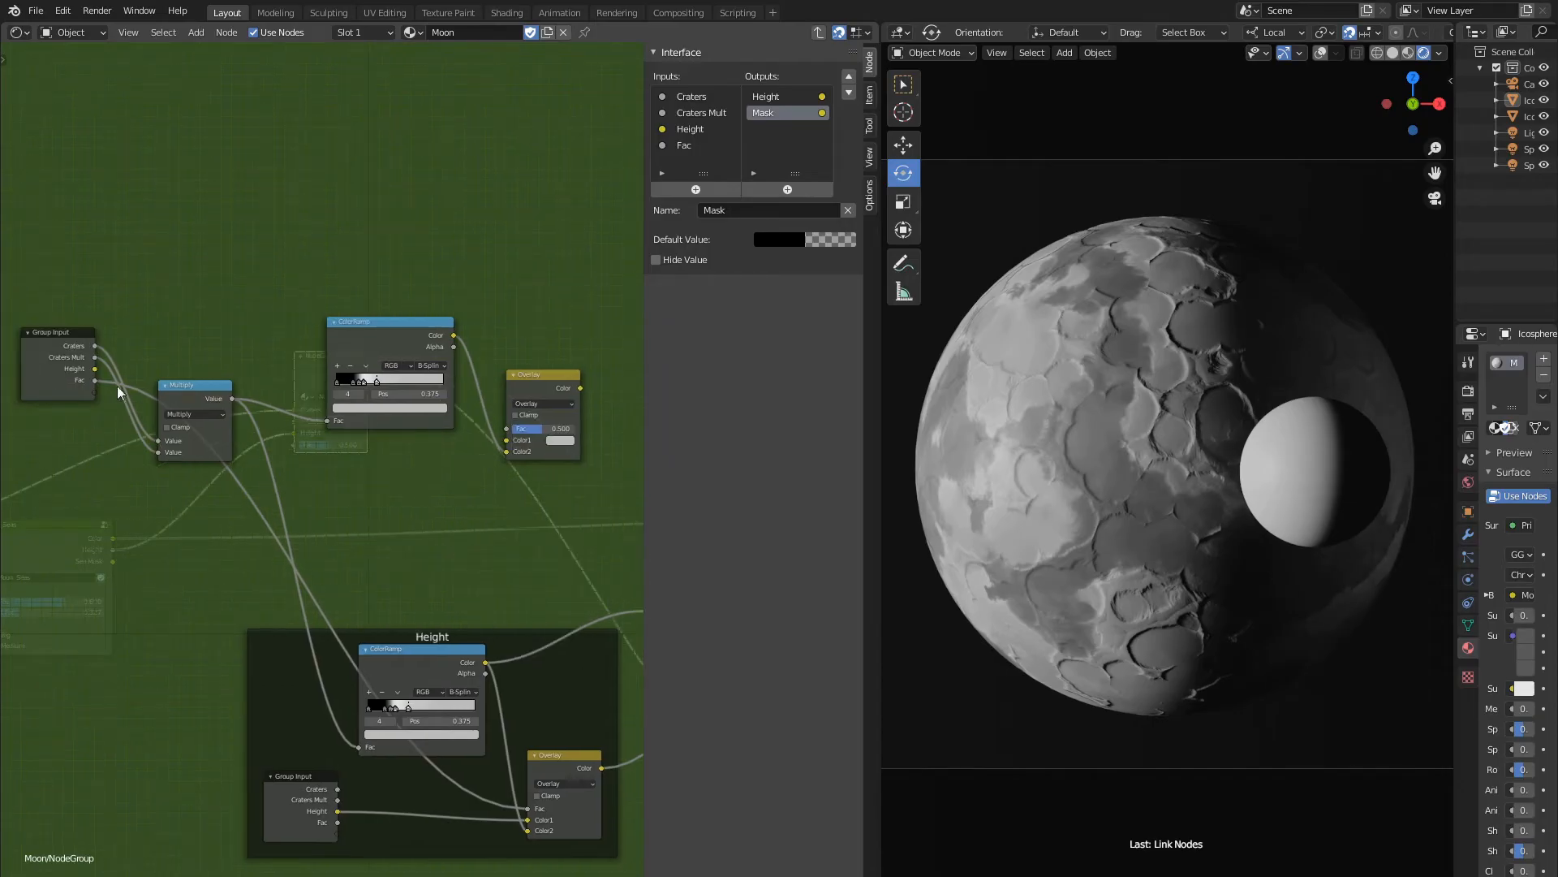
pyautogui.moveTo(509, 443); pyautogui.dragTo(95, 391)
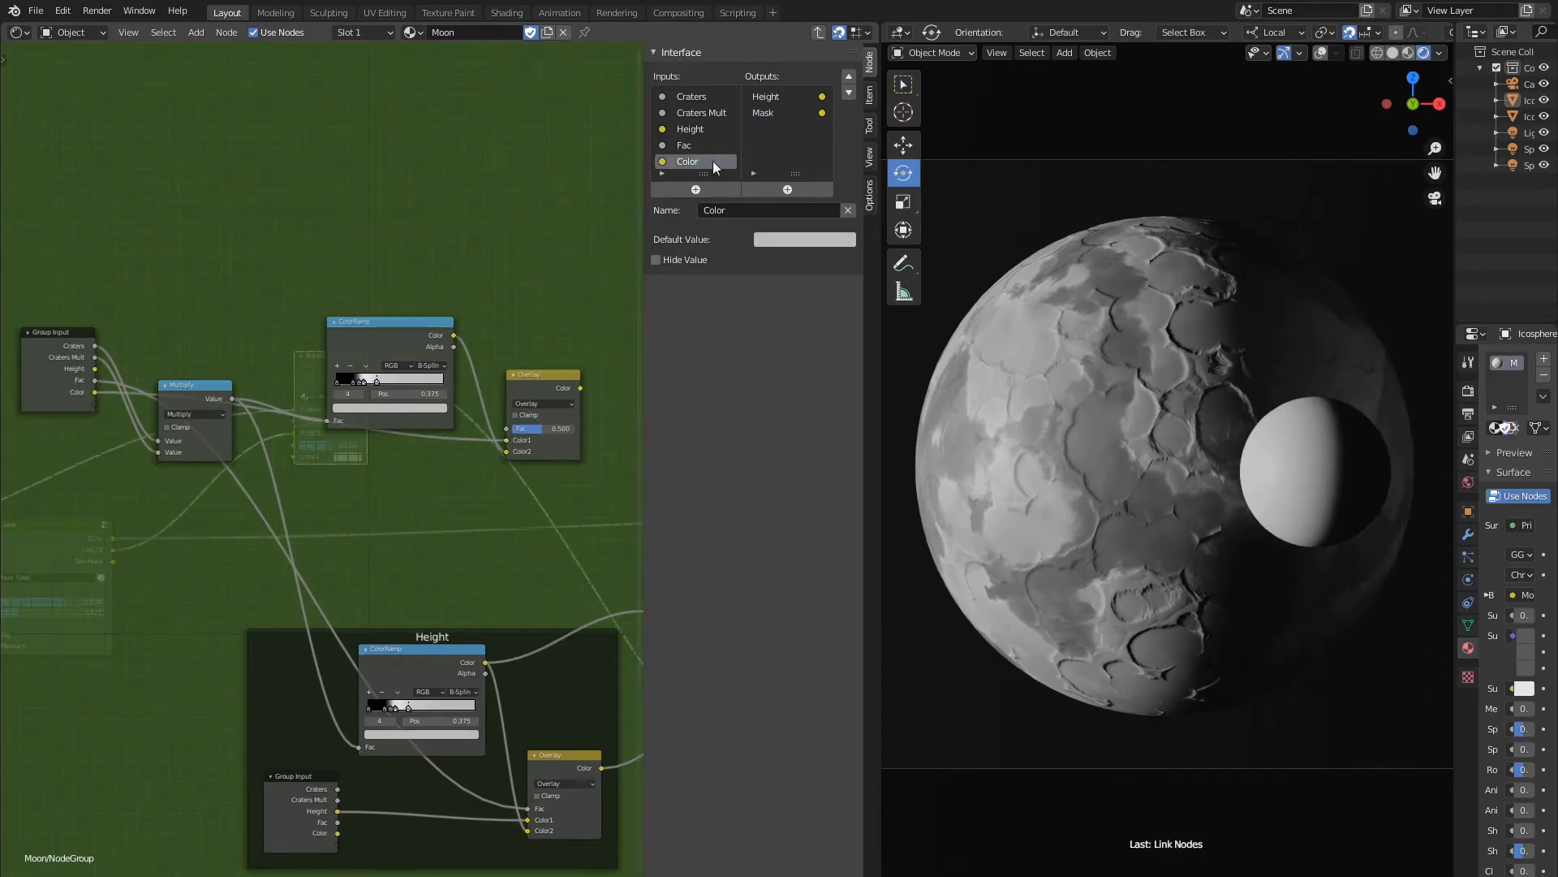
pyautogui.click(847, 79)
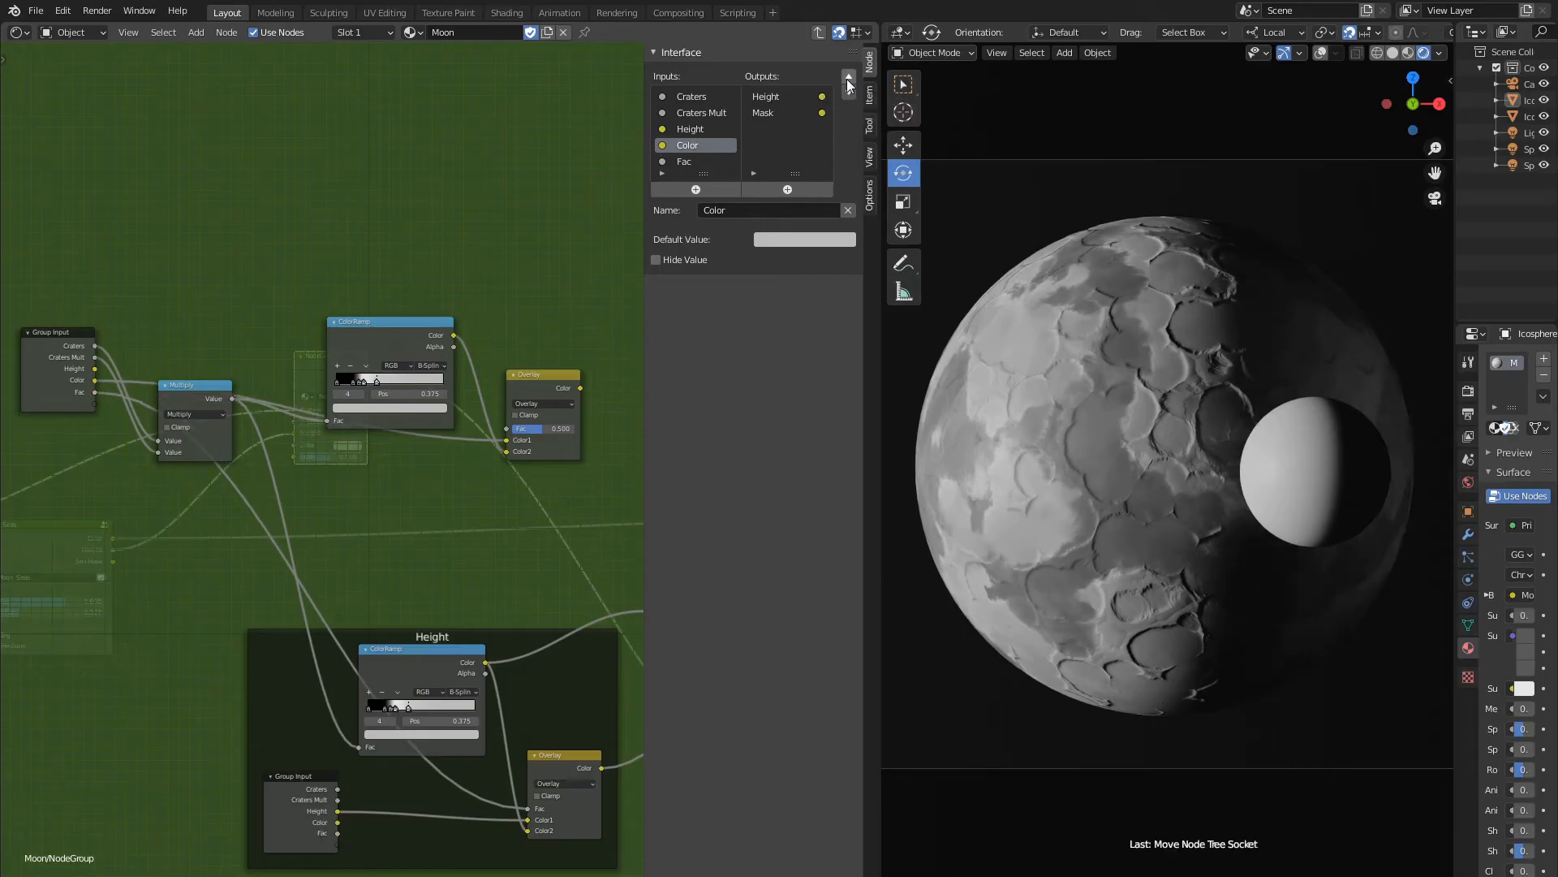
pyautogui.click(846, 78)
# Expose the new Overlay node's Fac as a group input named Color Fac below Color, and rename the other Fac input Height Fac.
pyautogui.moveTo(506, 428); pyautogui.dragTo(84, 412)
pyautogui.doubleClick(688, 160)
pyautogui.write('Color Fa')
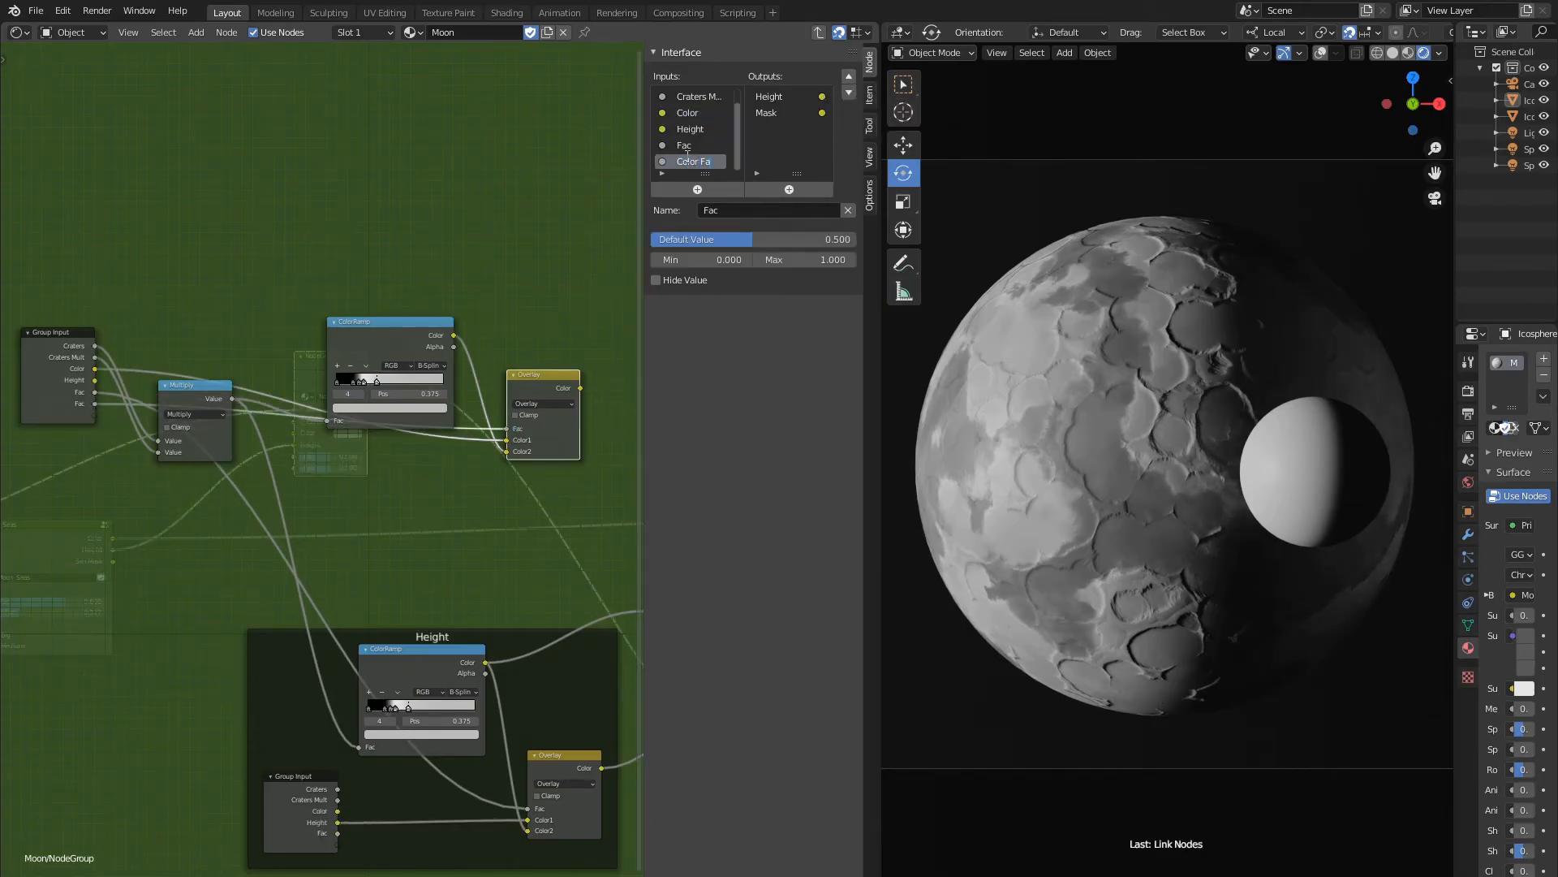
pyautogui.write('c')
pyautogui.press('Return')
pyautogui.click(848, 76)
pyautogui.click(848, 76)
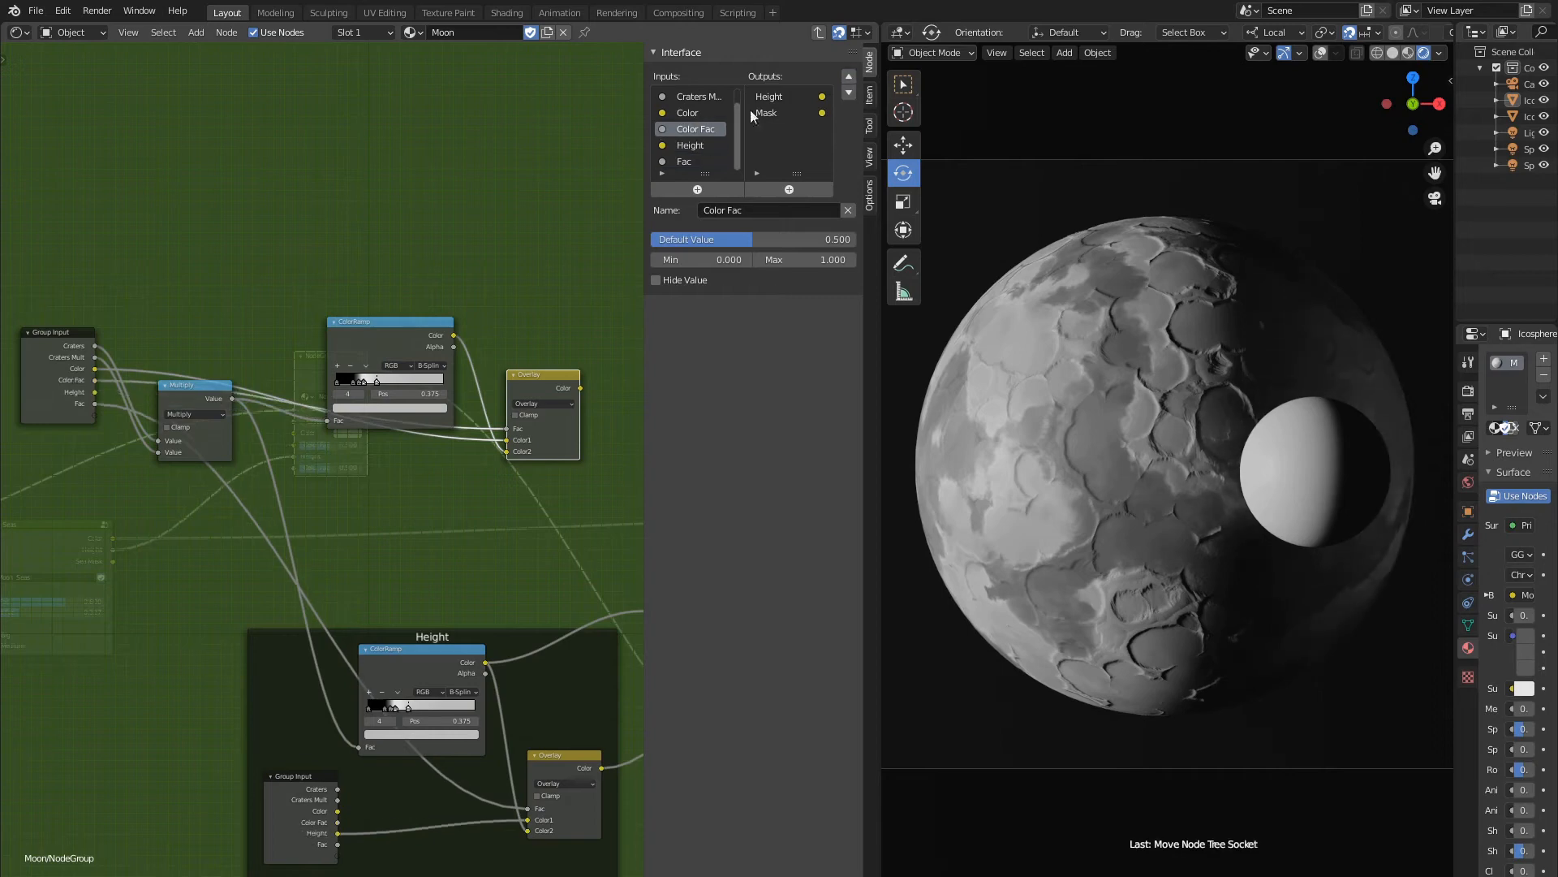
pyautogui.doubleClick(700, 162)
pyautogui.press('Return')
# Lower the new Overlay node slightly to the right of the duplicated ColorRamp.
pyautogui.moveTo(352, 522); pyautogui.dragTo(297, 500, button='middle')
pyautogui.click(546, 414)
pyautogui.press('g')
pyautogui.click(577, 446)
# Add a Frame, place the duplicated ColorRamp and its Overlay node inside it, and position it above the Height frame.
pyautogui.hotkey('shift', 'a')
pyautogui.moveTo(253, 533)
pyautogui.click(324, 533)
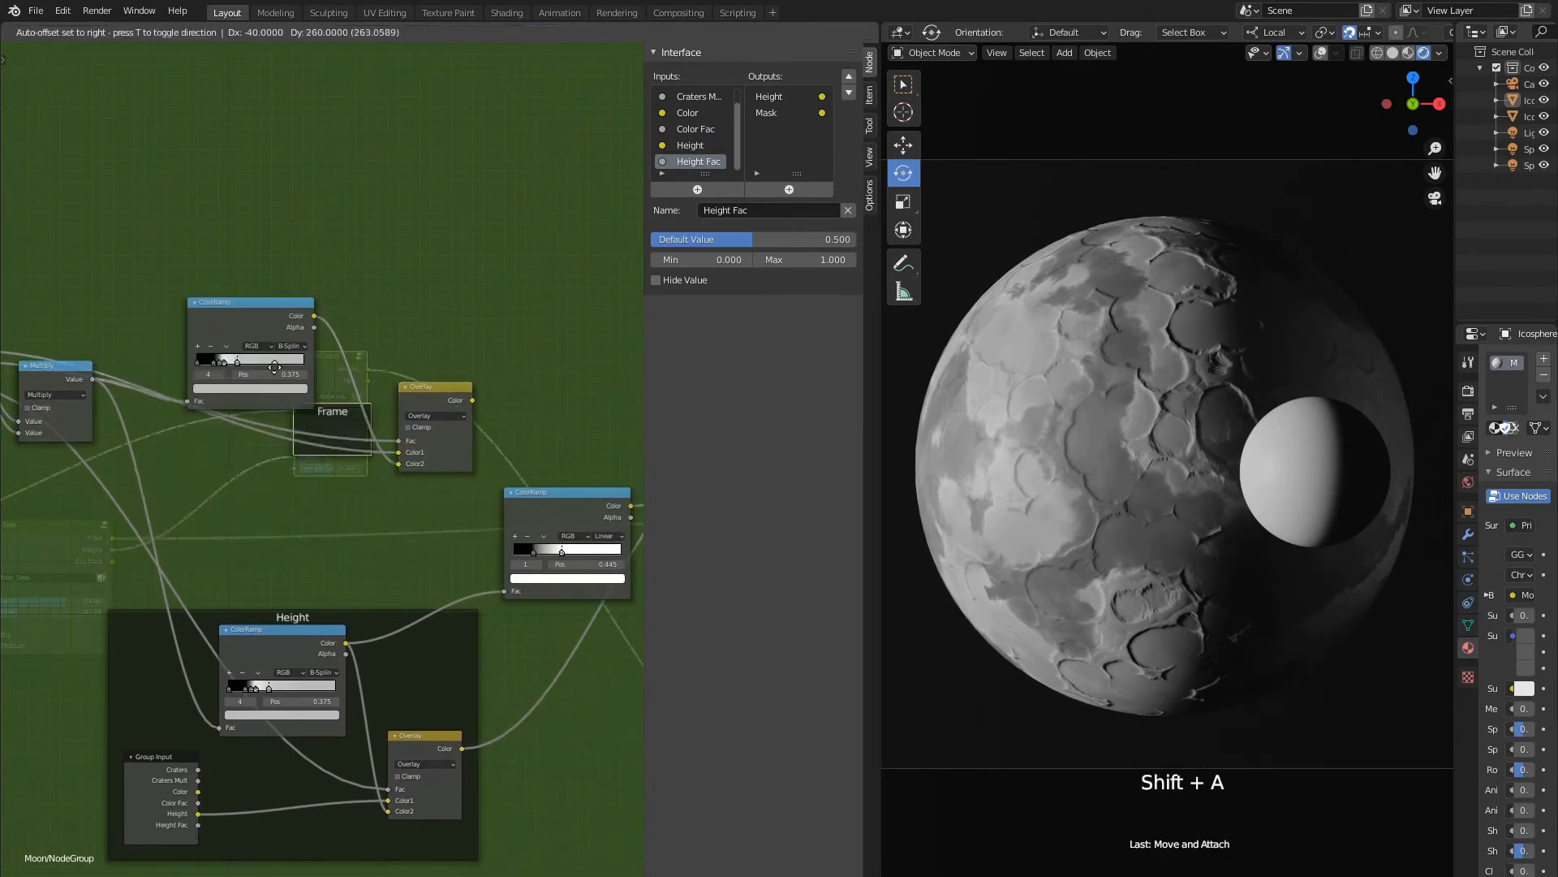
pyautogui.click(153, 252)
pyautogui.click(240, 302)
pyautogui.keyDown('shift'); pyautogui.click(412, 387); pyautogui.keyUp('shift')
pyautogui.press('g')
pyautogui.click(172, 273)
pyautogui.click(327, 280)
pyautogui.press('g')
pyautogui.click(358, 327)
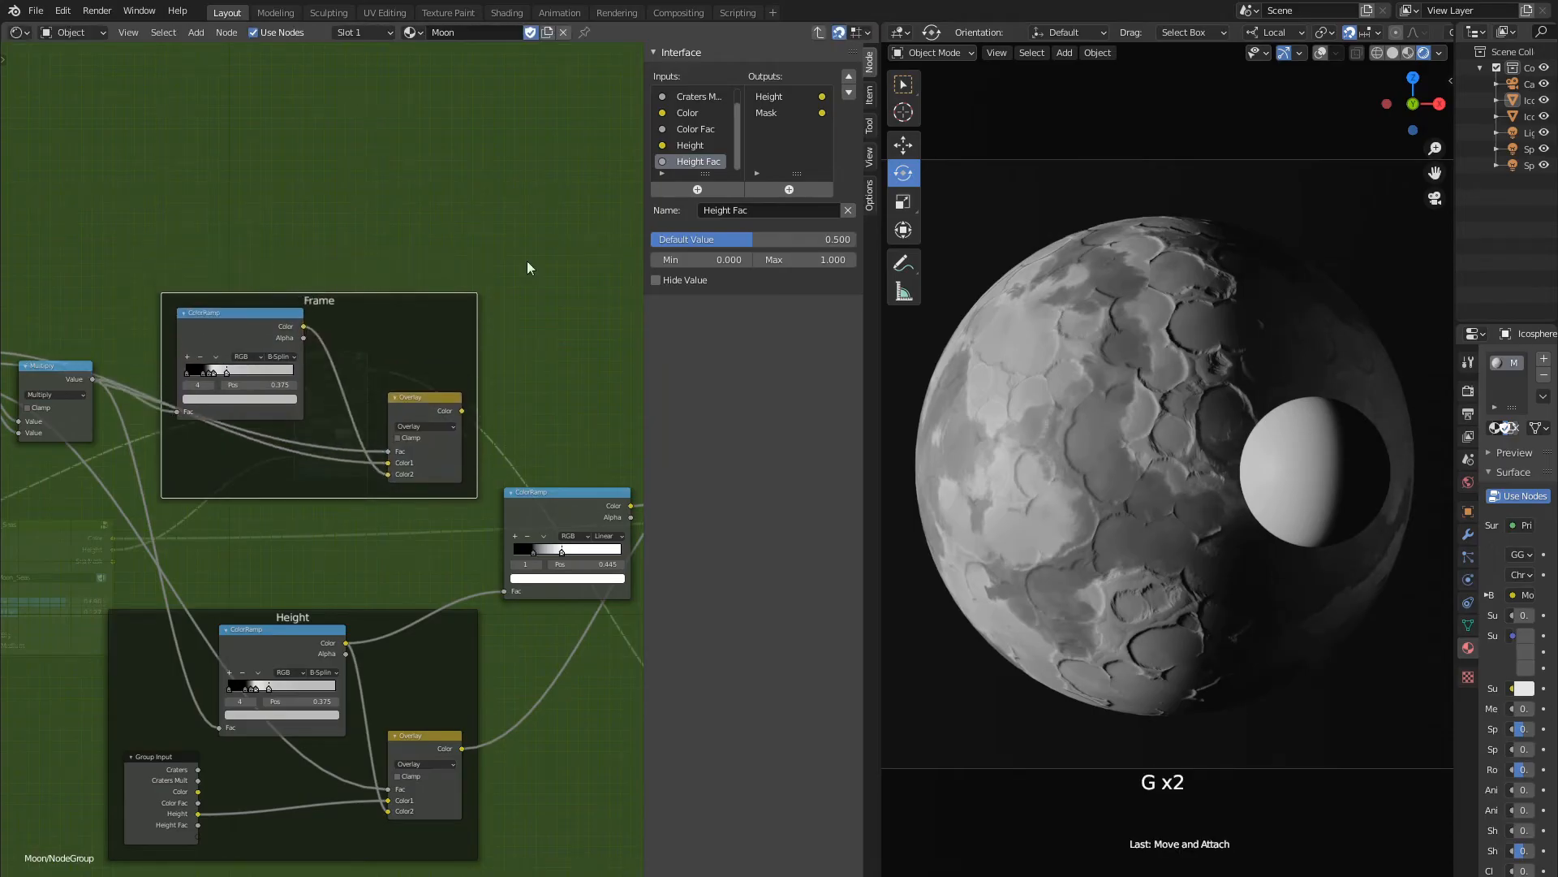
# Label the new frame Color.
pyautogui.click(871, 99)
pyautogui.click(757, 94)
pyautogui.write('Color')
pyautogui.press('Return')
# Connect the Color frame's Overlay result to a new group output and move that Color output to the top of the outputs.
pyautogui.moveTo(487, 406); pyautogui.dragTo(296, 294, button='middle')
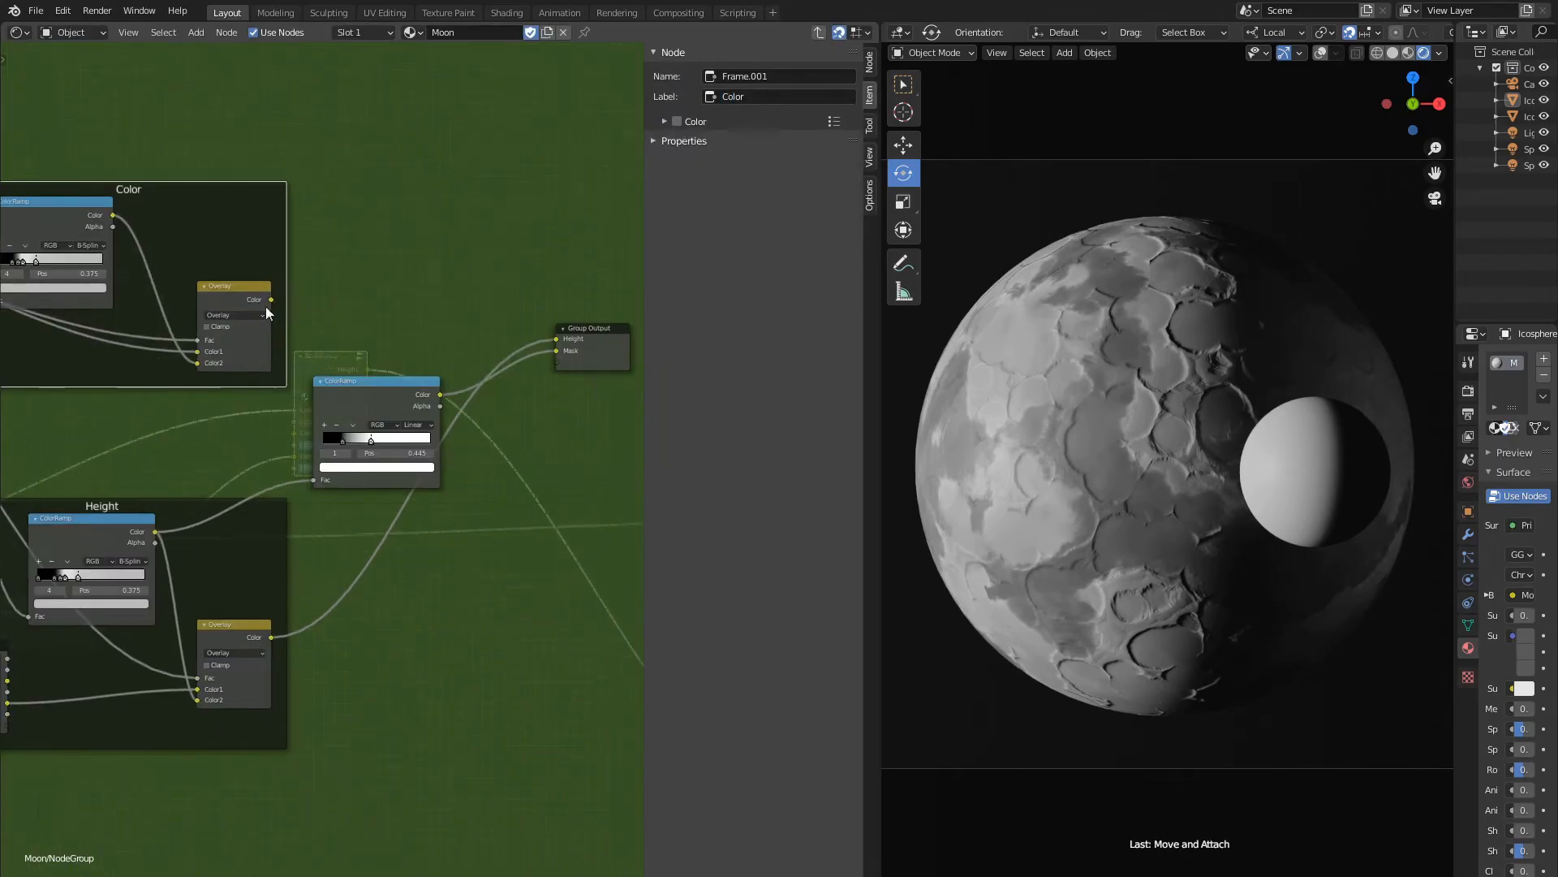
pyautogui.moveTo(271, 299); pyautogui.dragTo(556, 362)
pyautogui.click(602, 363)
pyautogui.click(869, 63)
pyautogui.click(781, 129)
pyautogui.click(848, 78)
pyautogui.click(848, 78)
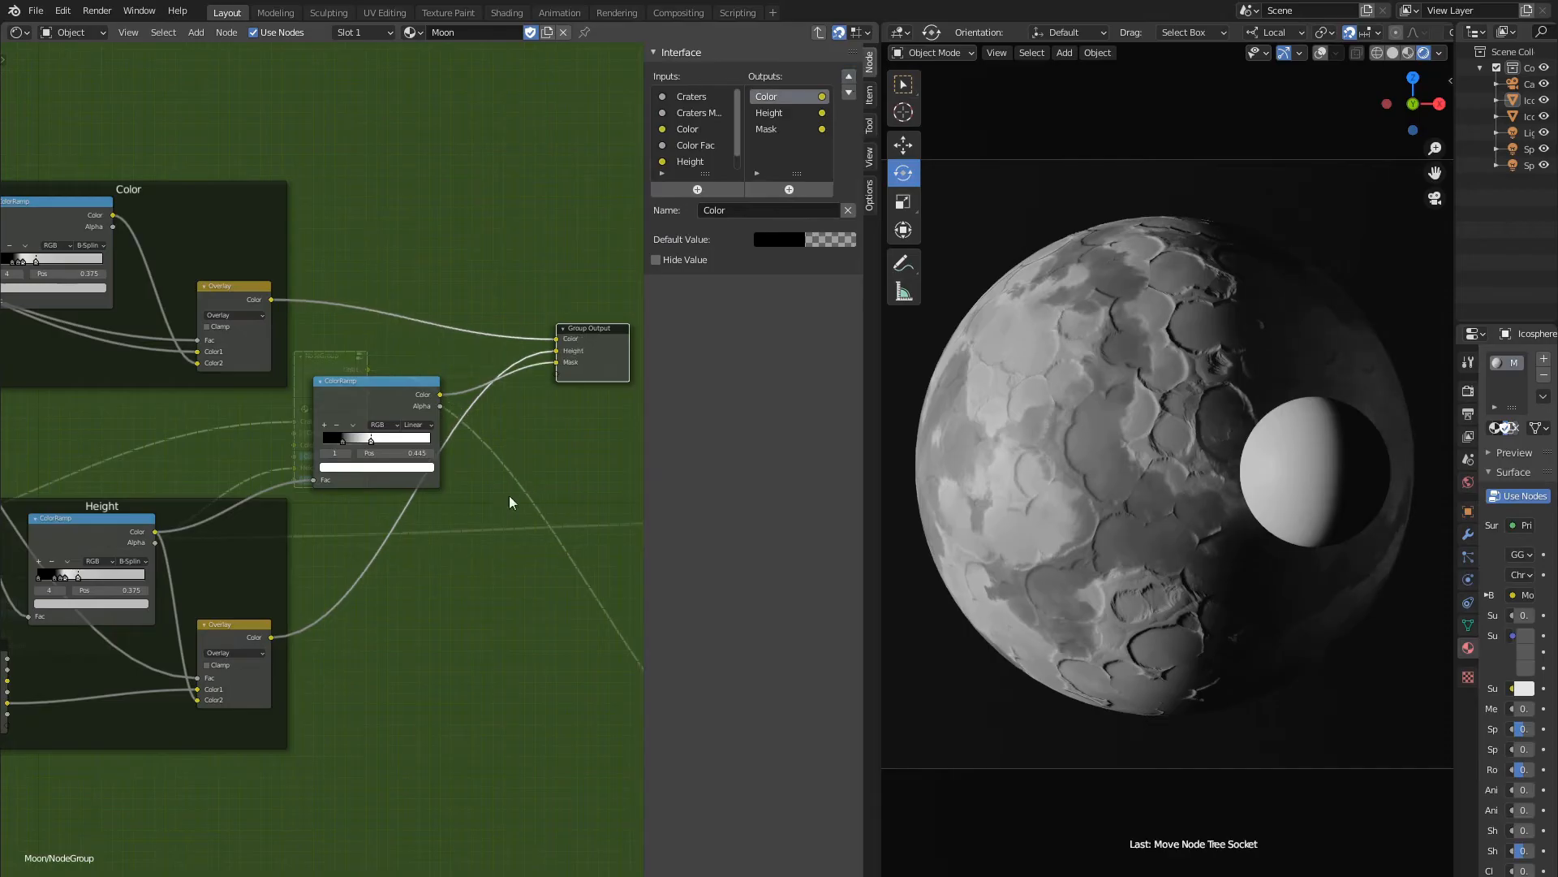
# Set the position of the first stop (index 0) on the Color frame's ColorRamp to 0.141.
pyautogui.scroll(6, 107, 386)
pyautogui.moveTo(107, 386); pyautogui.dragTo(425, 596, button='middle')
pyautogui.scroll(8, 383, 514)
pyautogui.scroll(-5, 414, 539)
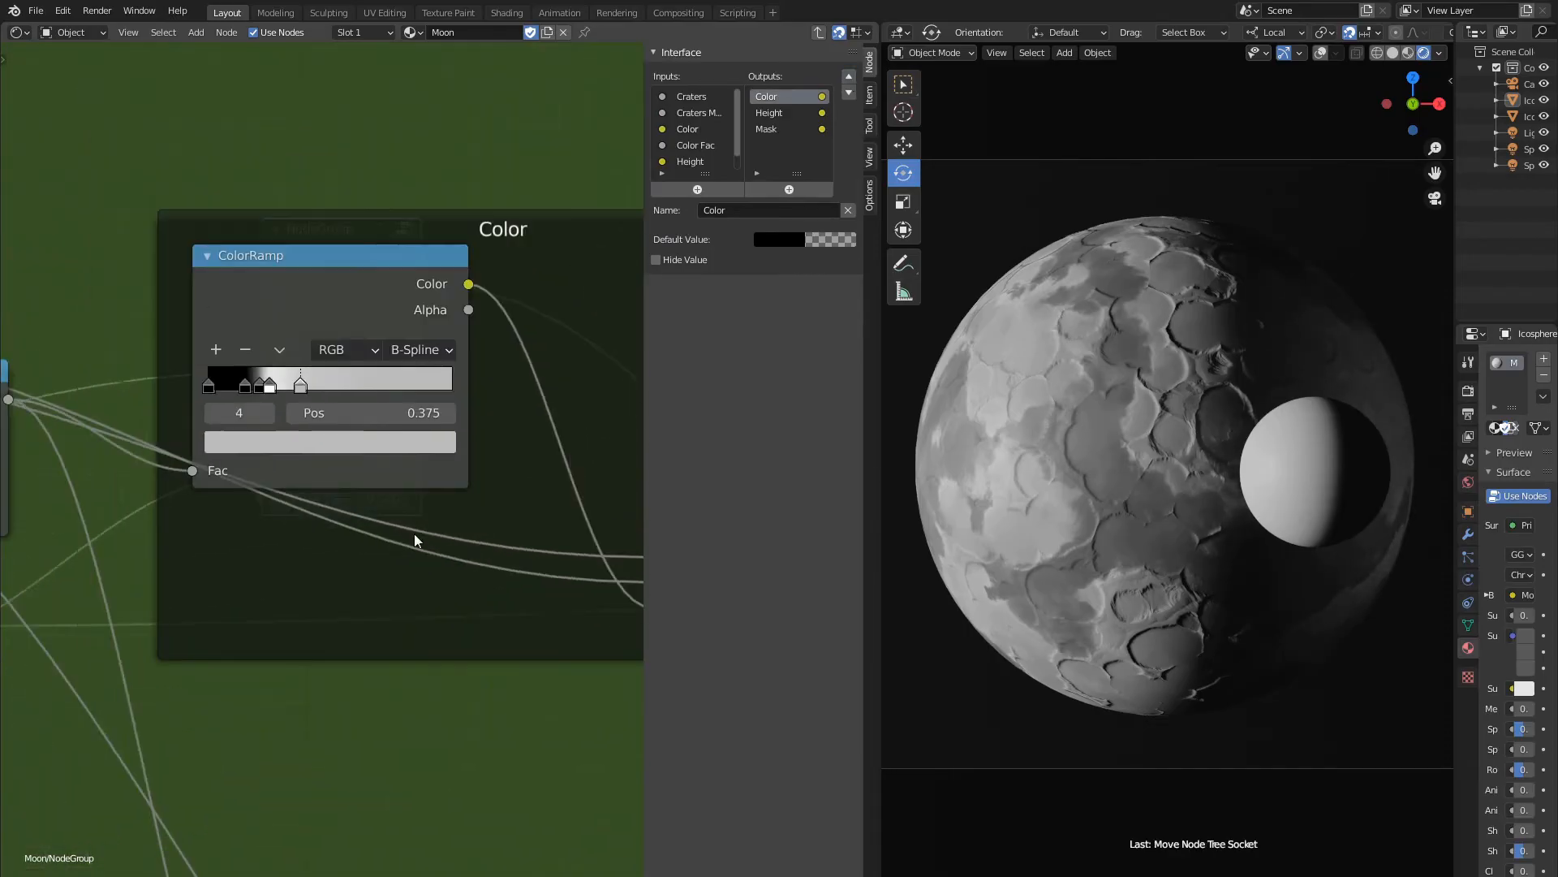
pyautogui.click(211, 415)
pyautogui.click(211, 416)
pyautogui.click(211, 415)
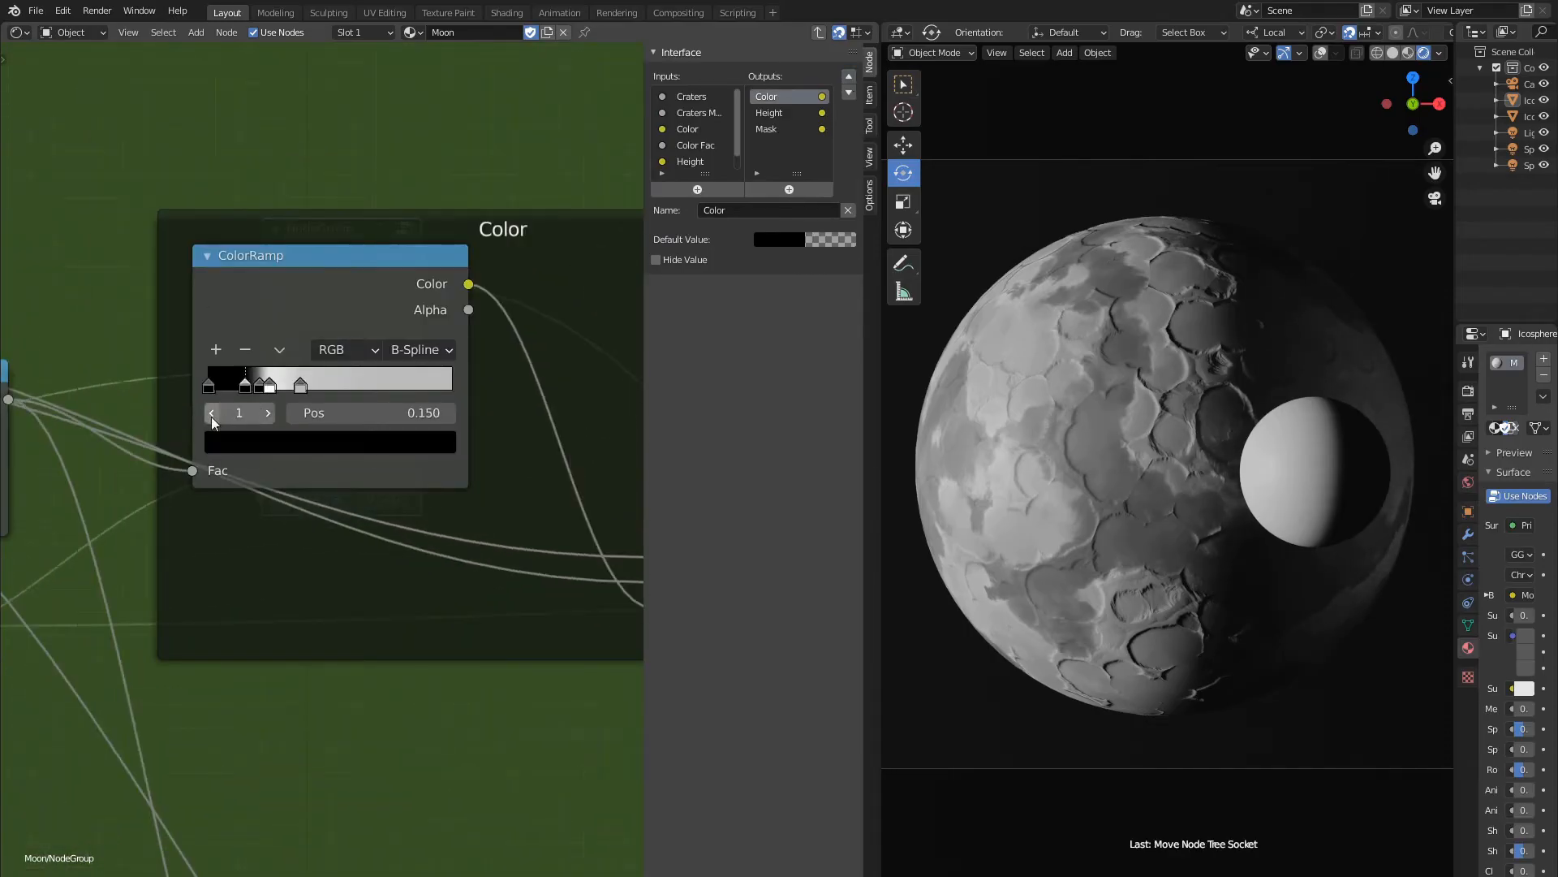
pyautogui.click(211, 415)
pyautogui.scroll(-2, 319, 430)
pyautogui.click(391, 420)
pyautogui.write('0.141')
pyautogui.press('Return')
# Set the color of the ColorRamp's first stop to hex B3B3B3.
pyautogui.click(361, 453)
pyautogui.click(314, 357)
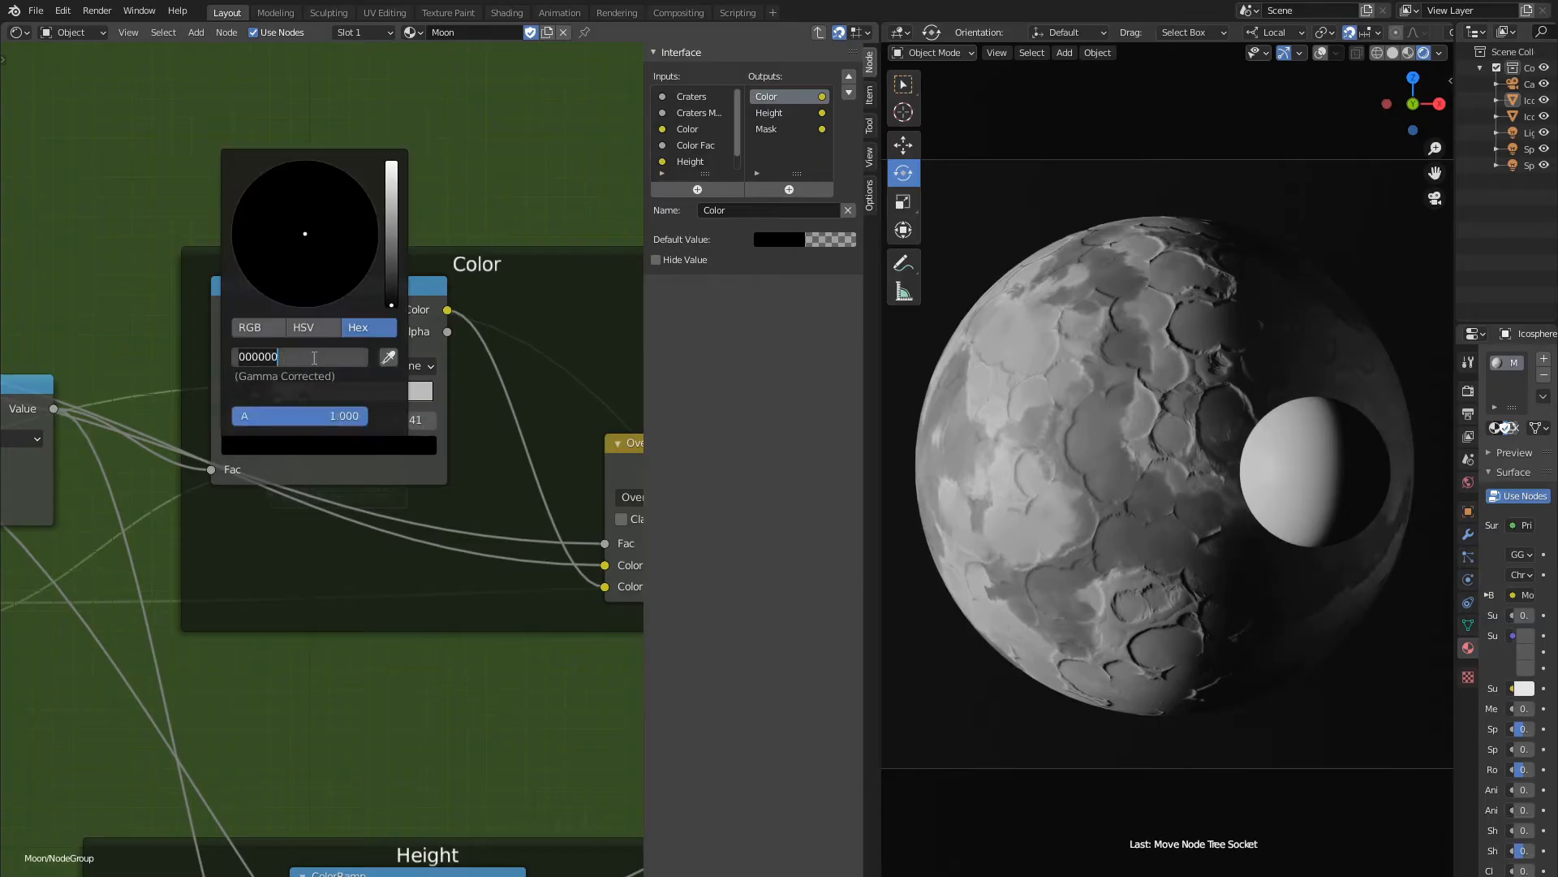
pyautogui.write('b3b3b3')
pyautogui.press('Return')
# Set the ColorRamp's second stop (index 1) to position 0.191 and color hex A8A8A8.
pyautogui.click(276, 420)
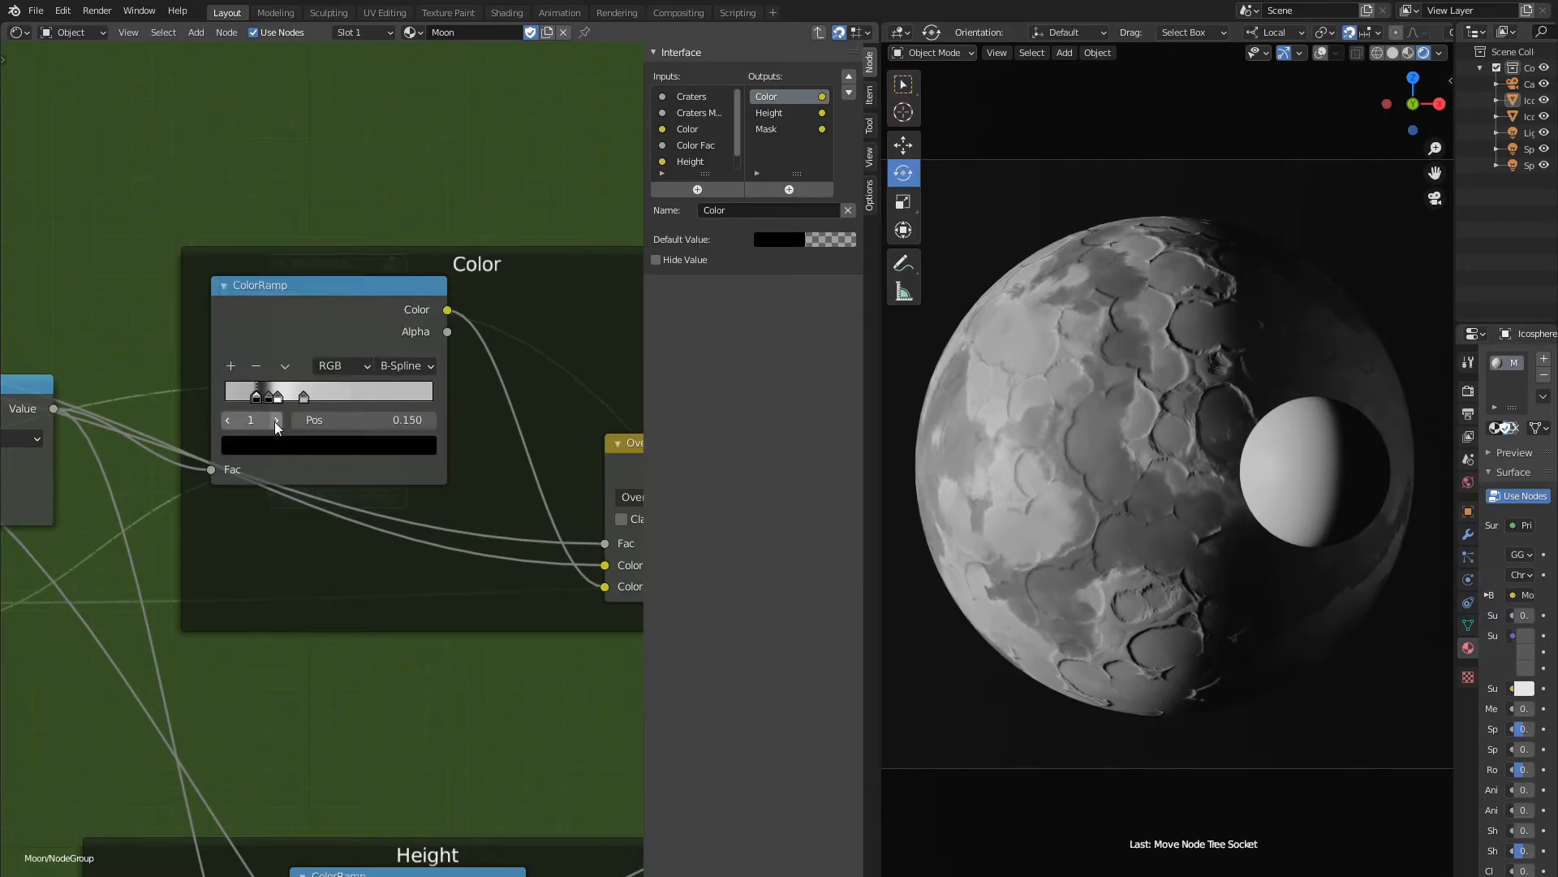
pyautogui.click(418, 421)
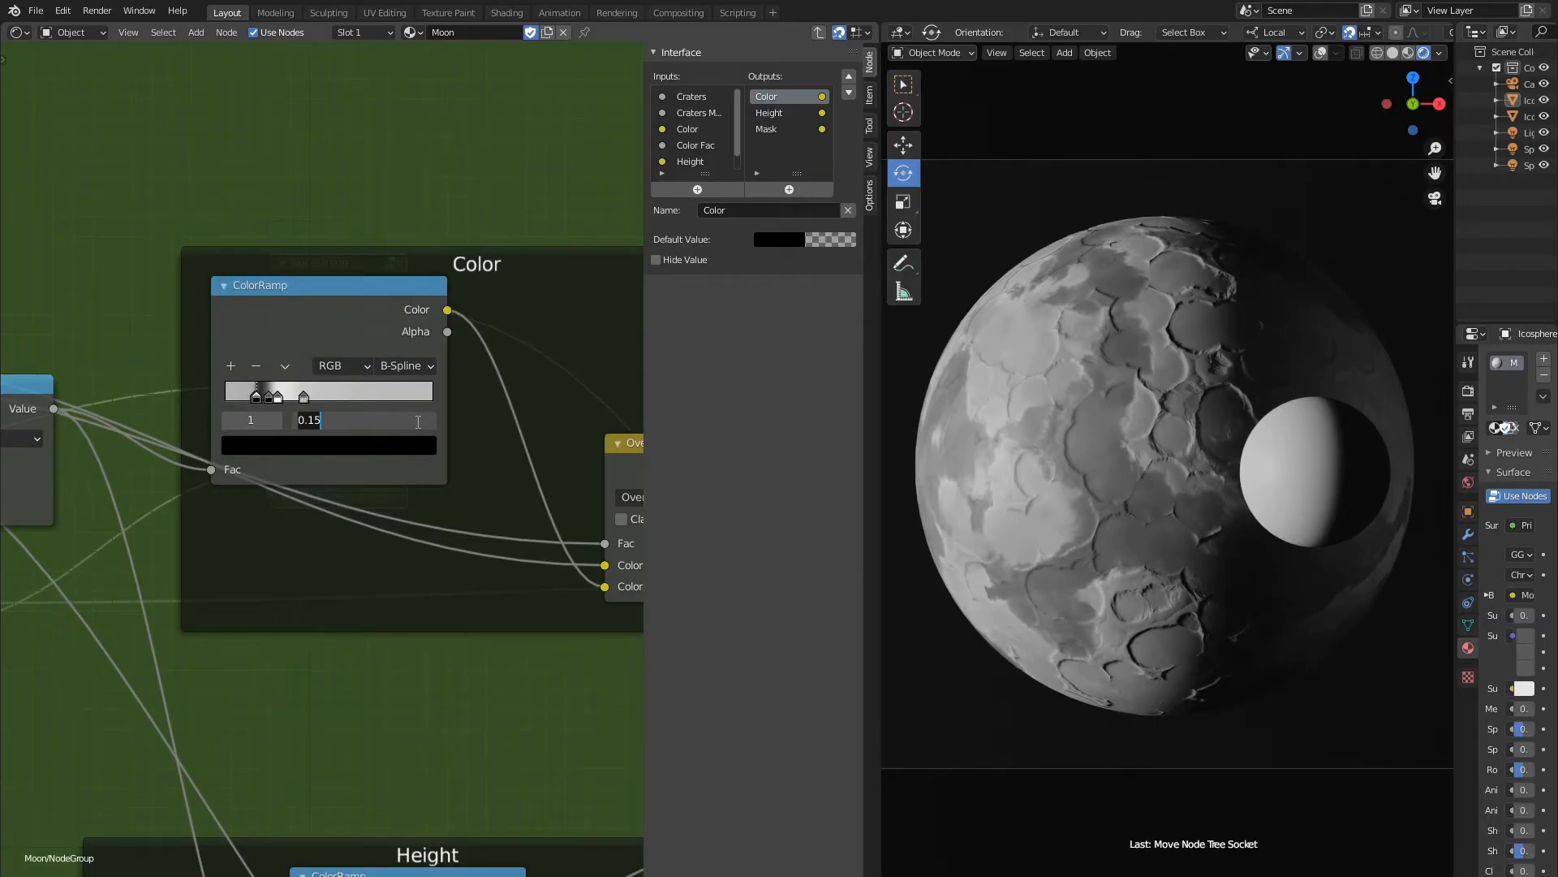
pyautogui.press('Return')
pyautogui.click(398, 446)
pyautogui.click(319, 359)
pyautogui.write('a8a8a')
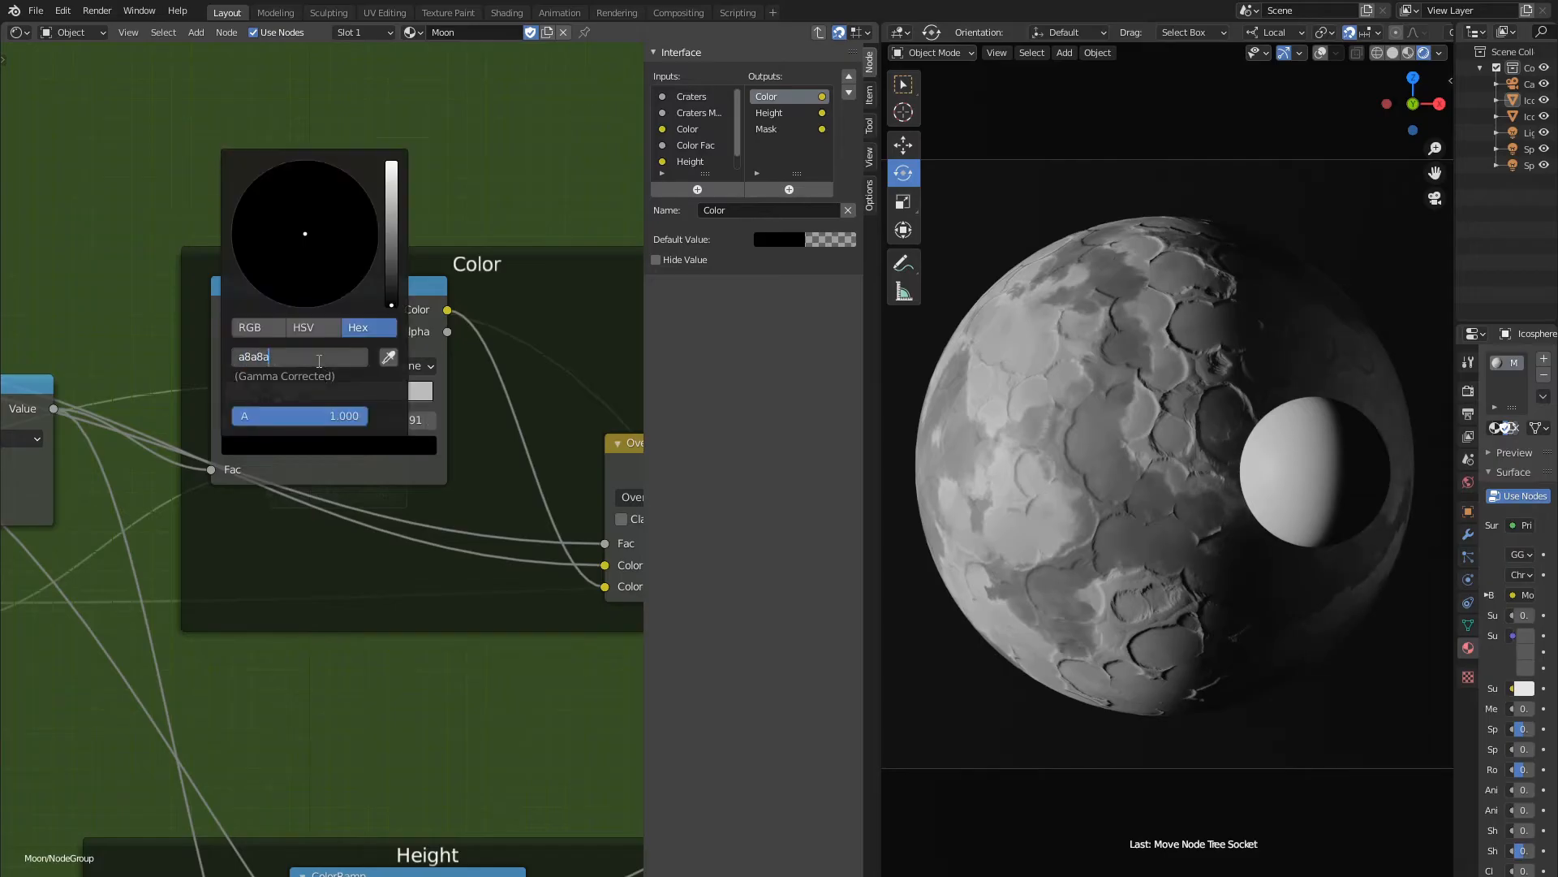
pyautogui.write('8')
pyautogui.press('Return')
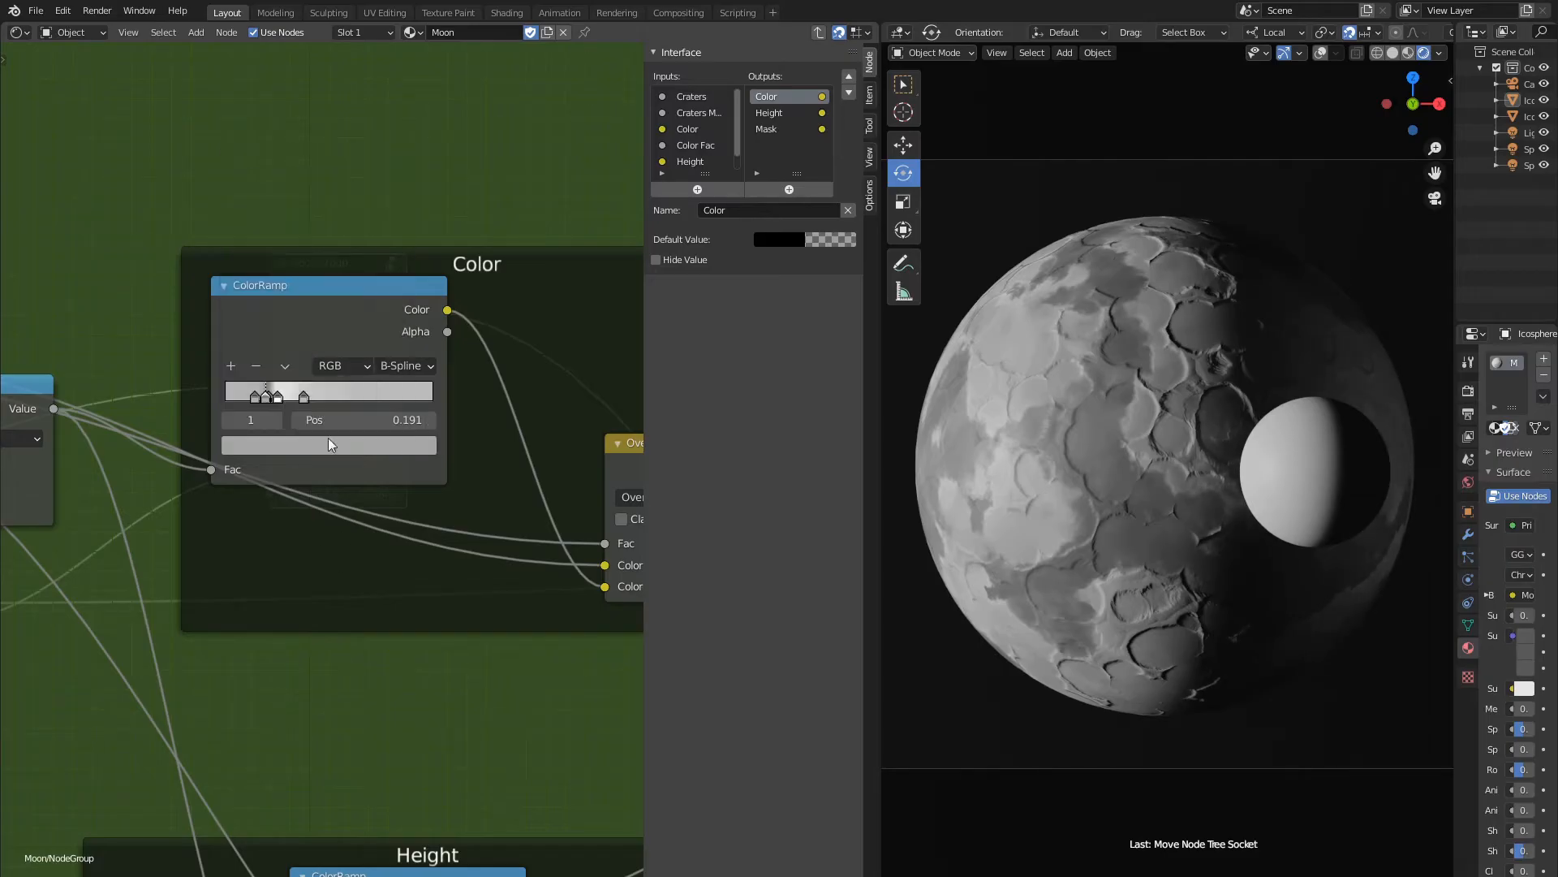
# Set the ColorRamp's black third stop to position 0.264 and color hex FFFFFF.
pyautogui.click(277, 419)
pyautogui.click(398, 419)
pyautogui.write('0.264')
pyautogui.press('Return')
pyautogui.click(417, 445)
pyautogui.click(329, 358)
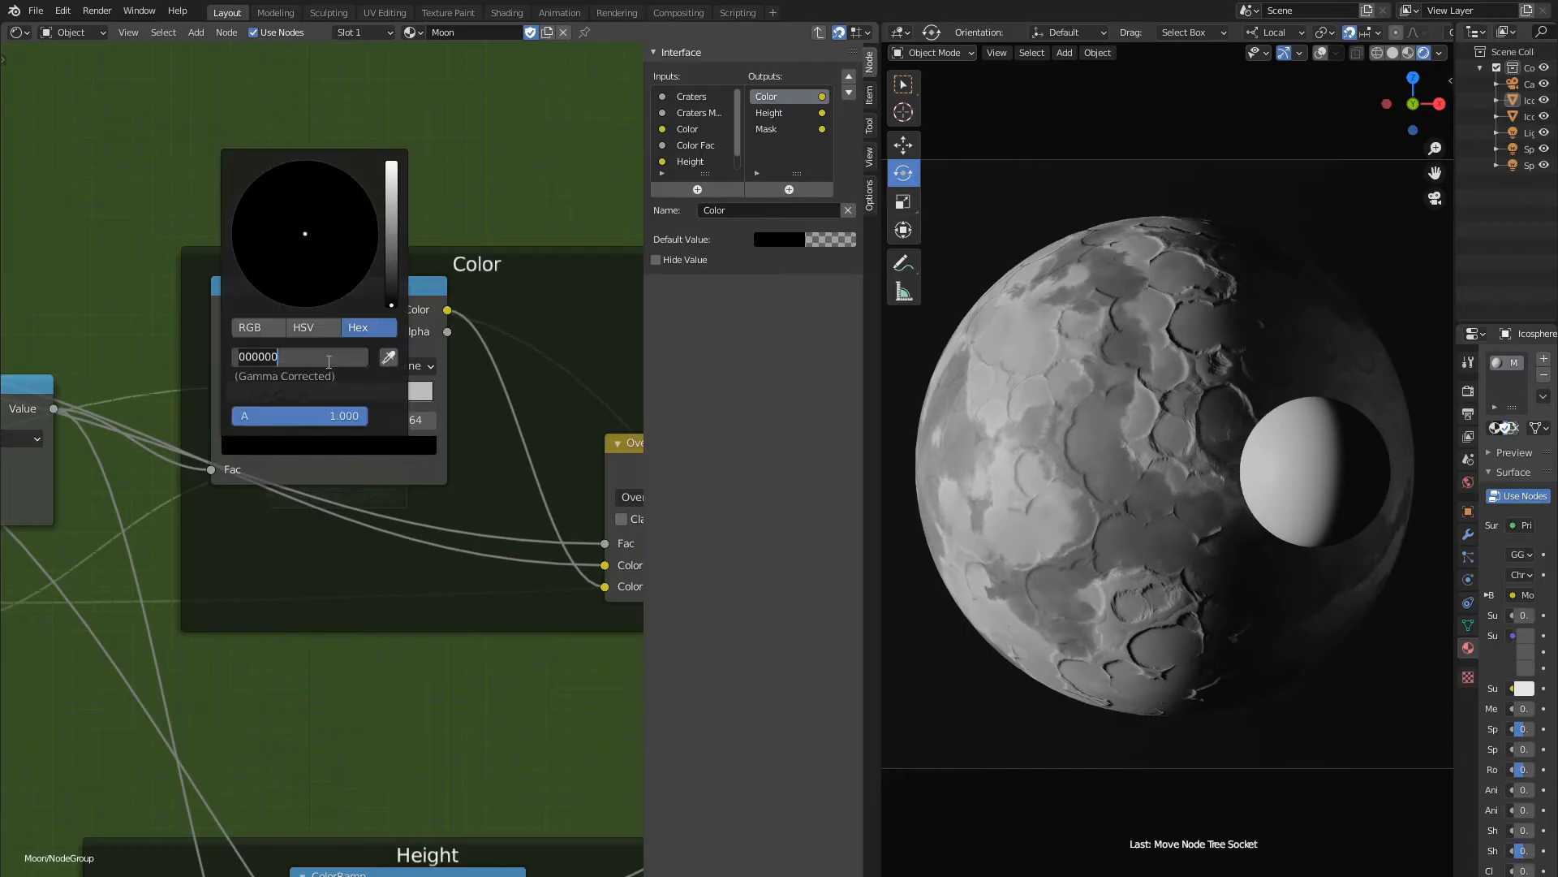
pyautogui.write('ffffff')
pyautogui.press('Return')
# Set the position of the ColorRamp's white stop at index 2 to 0.264.
pyautogui.click(277, 421)
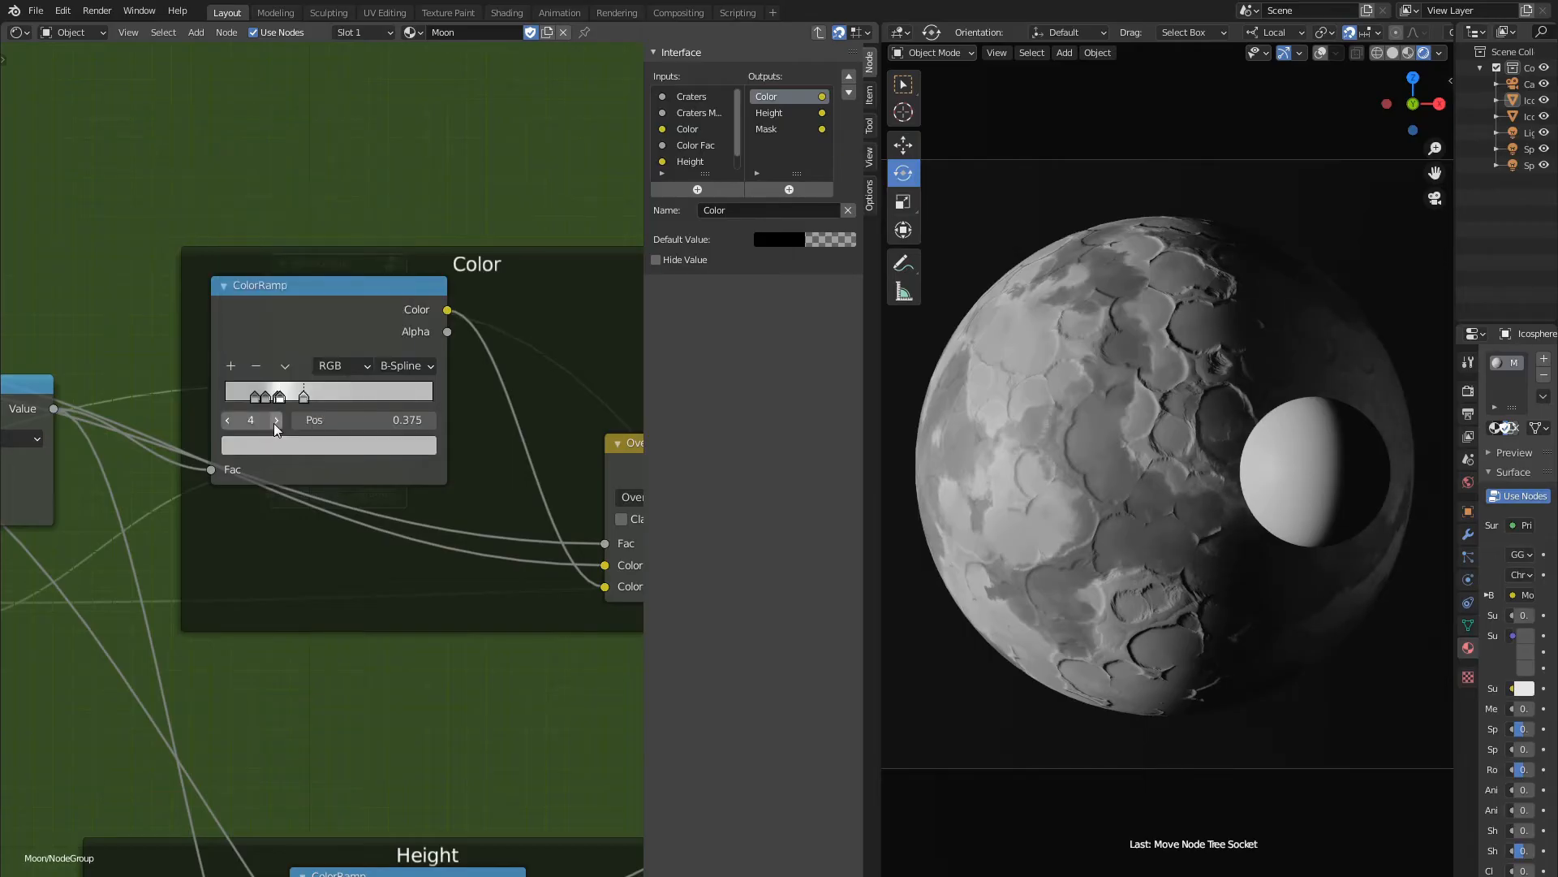
pyautogui.click(228, 421)
pyautogui.click(228, 421)
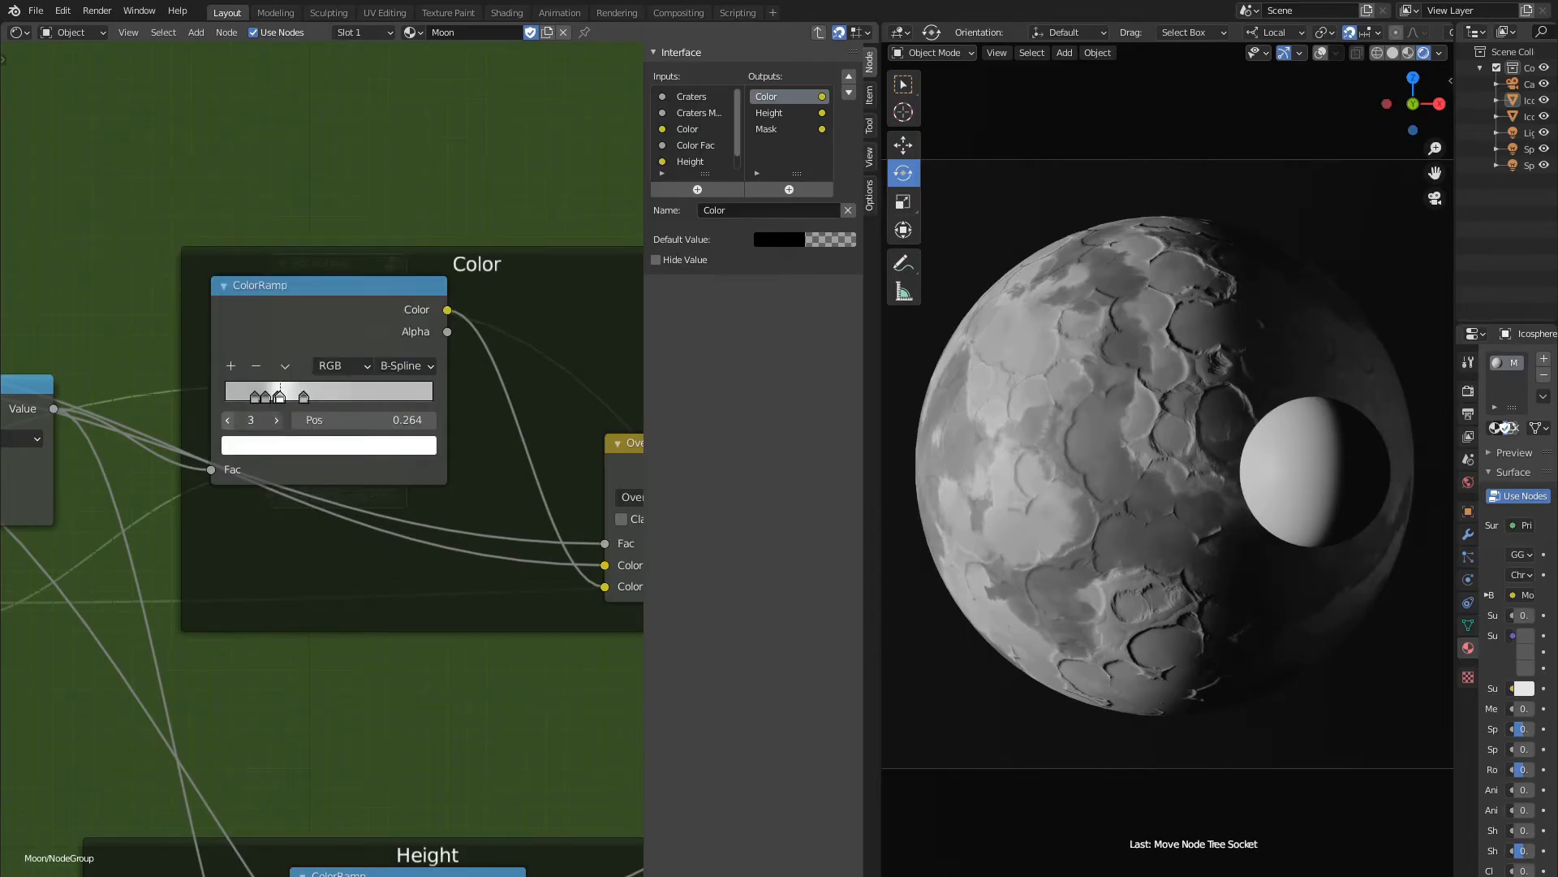
pyautogui.click(228, 421)
pyautogui.click(228, 421)
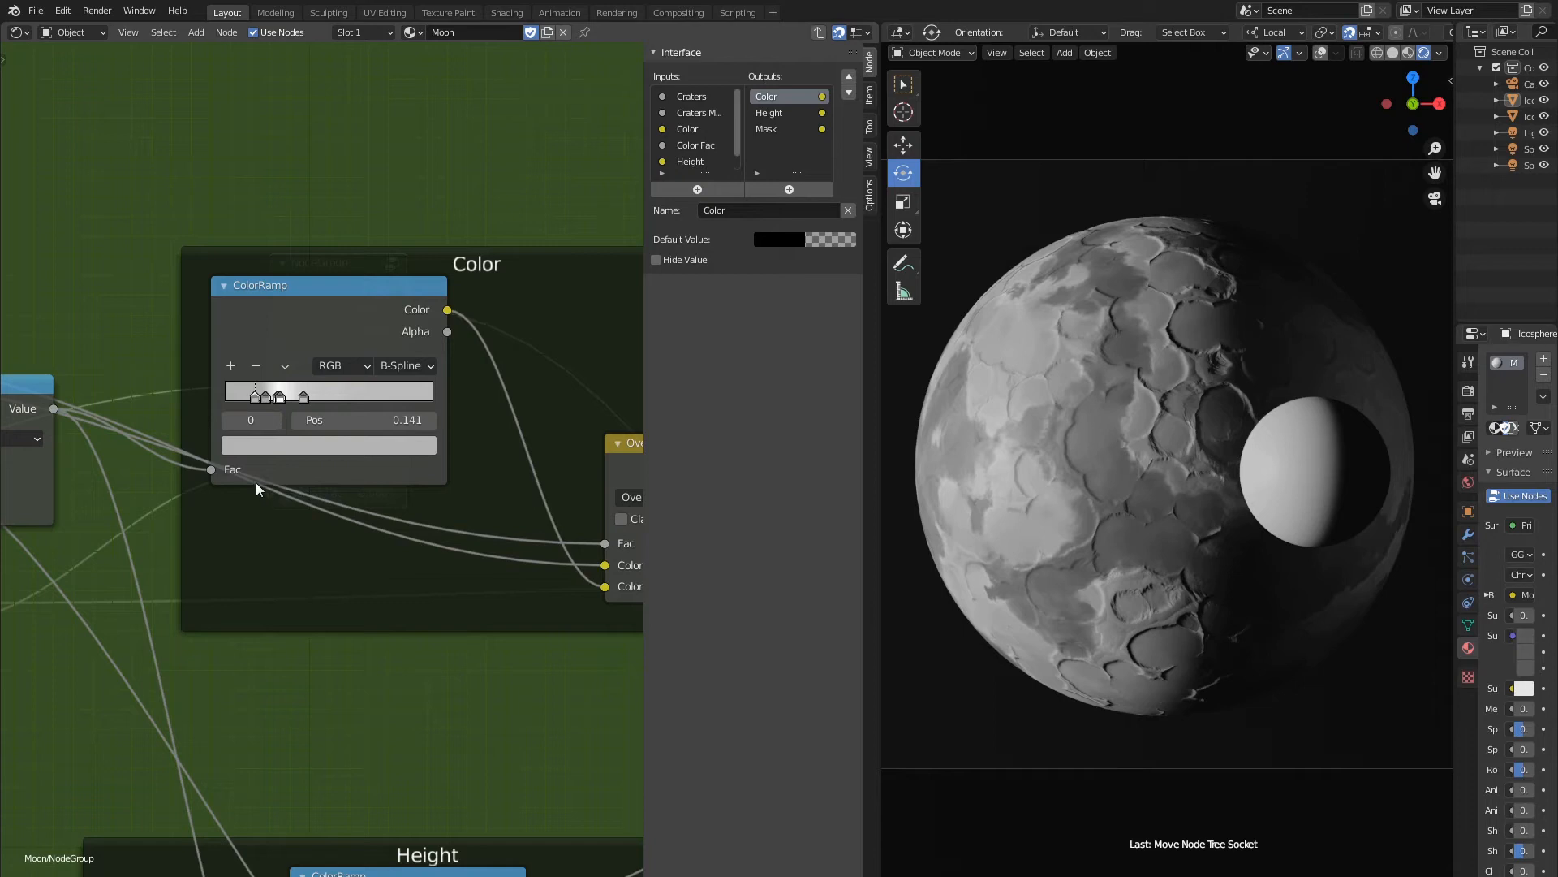
pyautogui.click(277, 421)
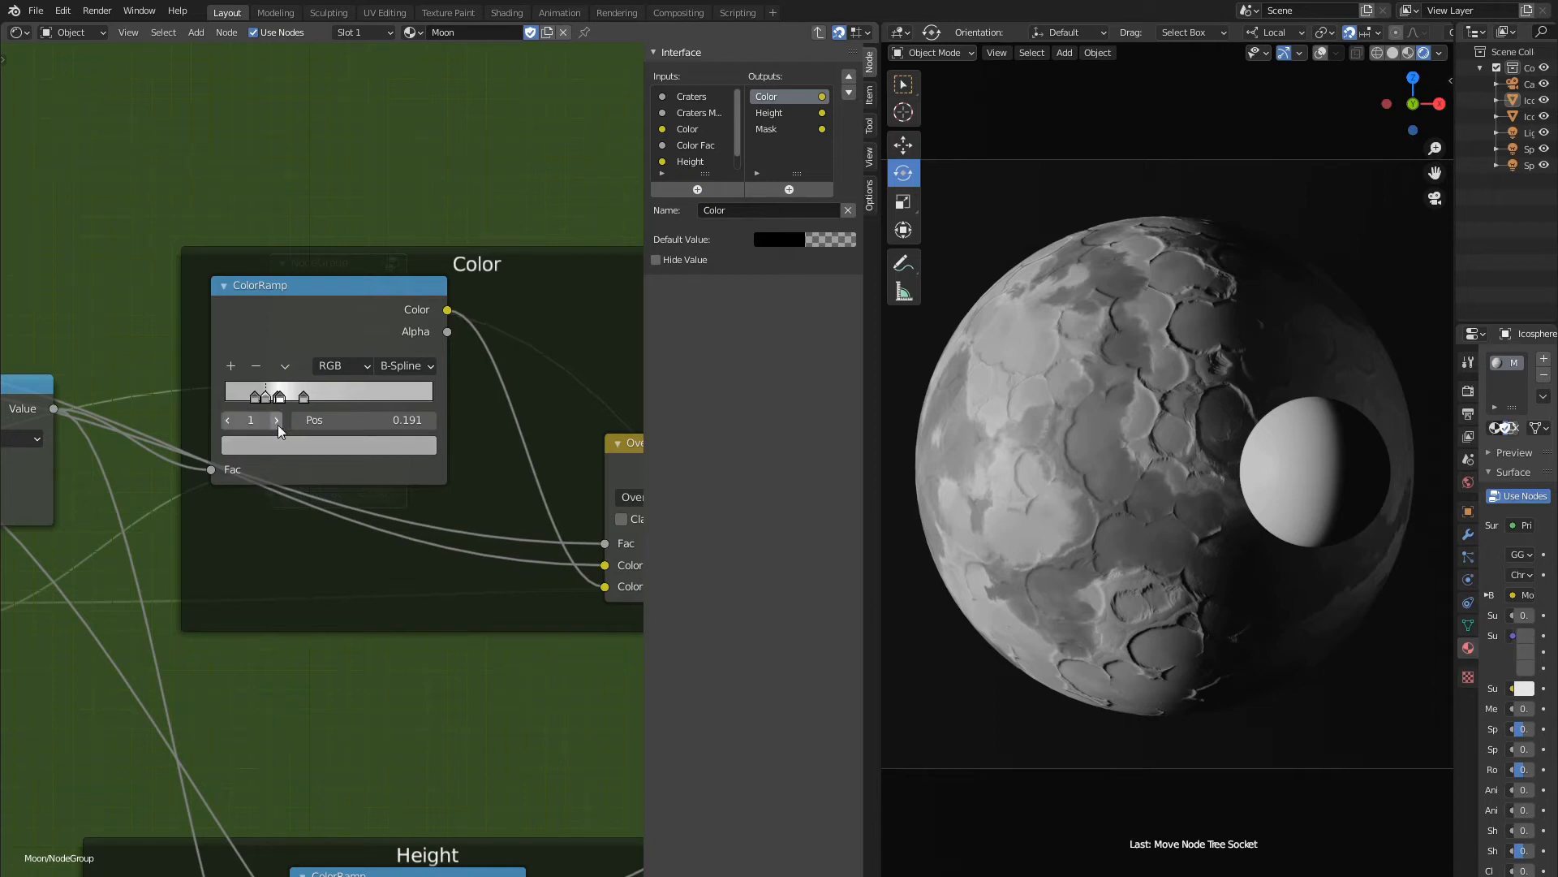
pyautogui.click(277, 421)
pyautogui.click(395, 421)
pyautogui.write('0264')
pyautogui.press('BackSpace')
pyautogui.press('BackSpace')
pyautogui.press('BackSpace')
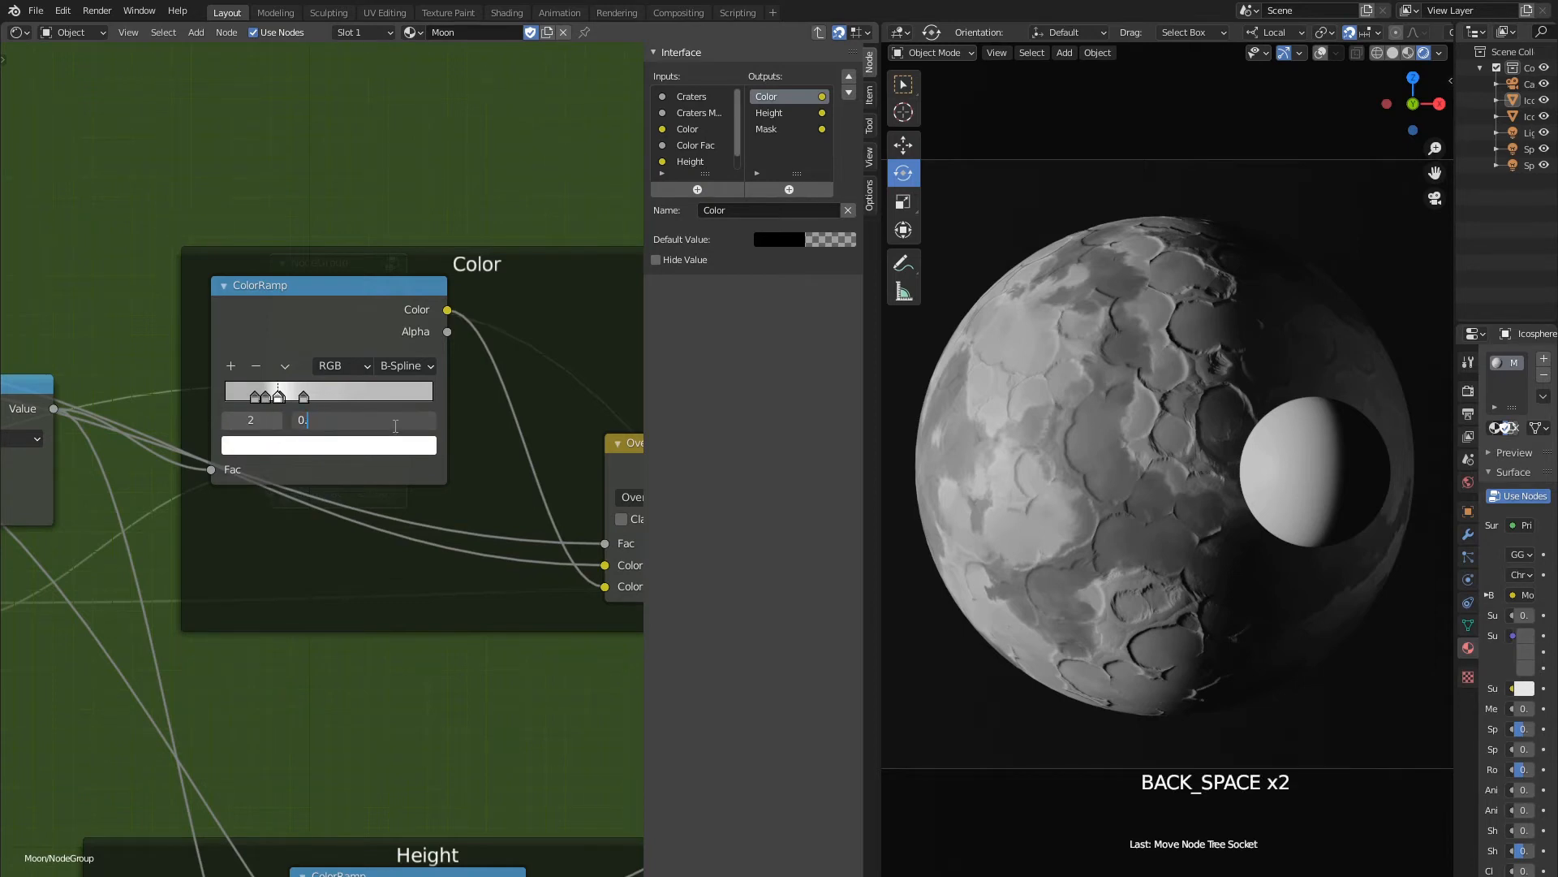
pyautogui.write('.264')
pyautogui.press('Return')
# Set the ColorRamp's fourth stop (index 3) to position 0.301 and color hex E0E0E0.
pyautogui.click(277, 421)
pyautogui.click(278, 420)
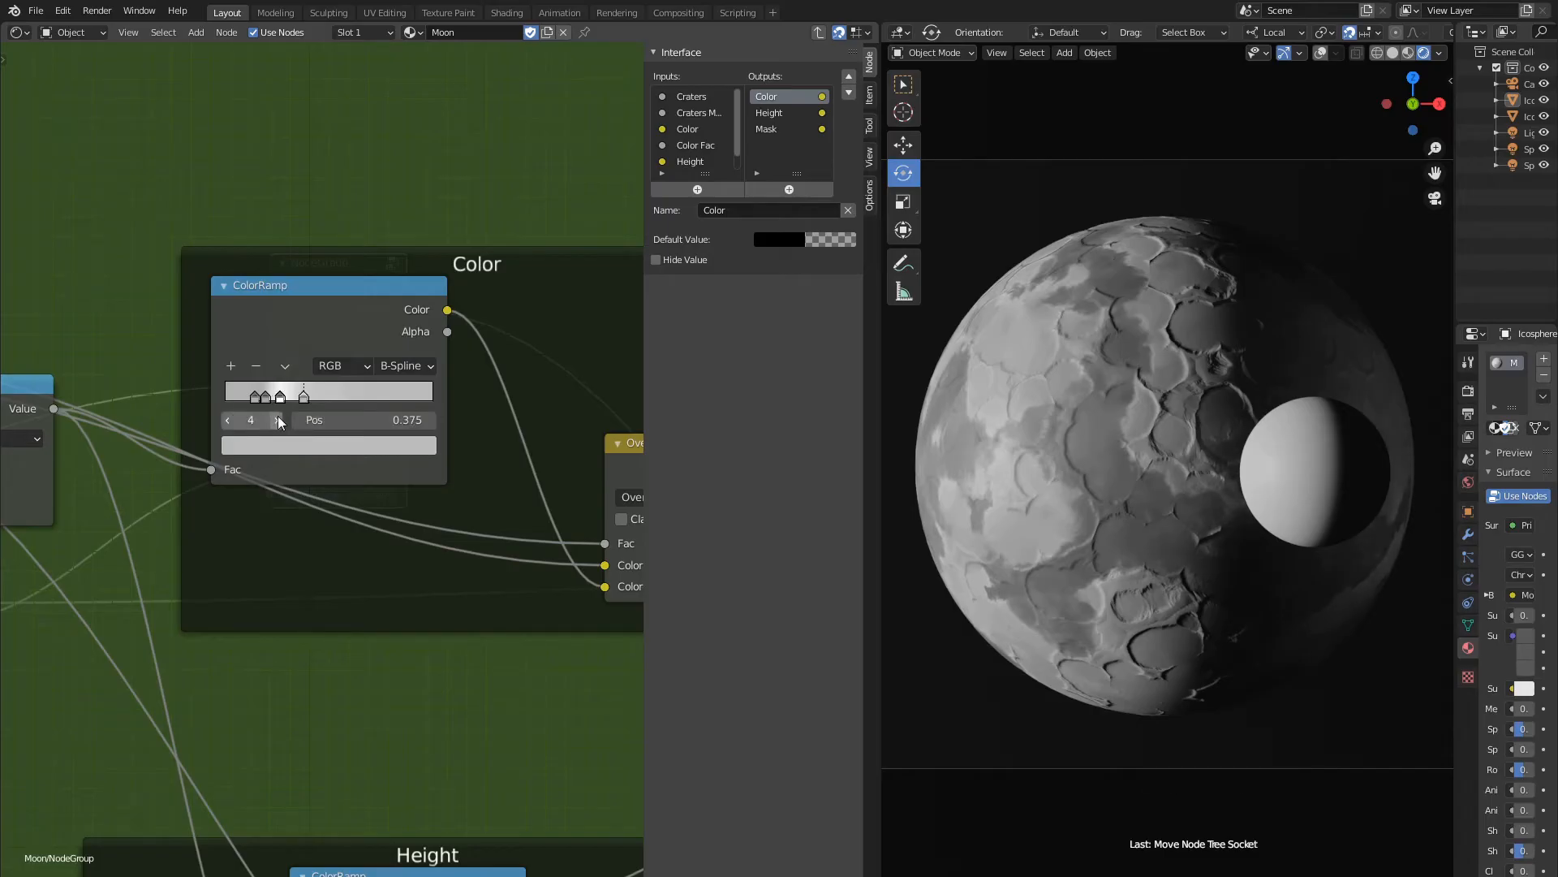
pyautogui.click(228, 419)
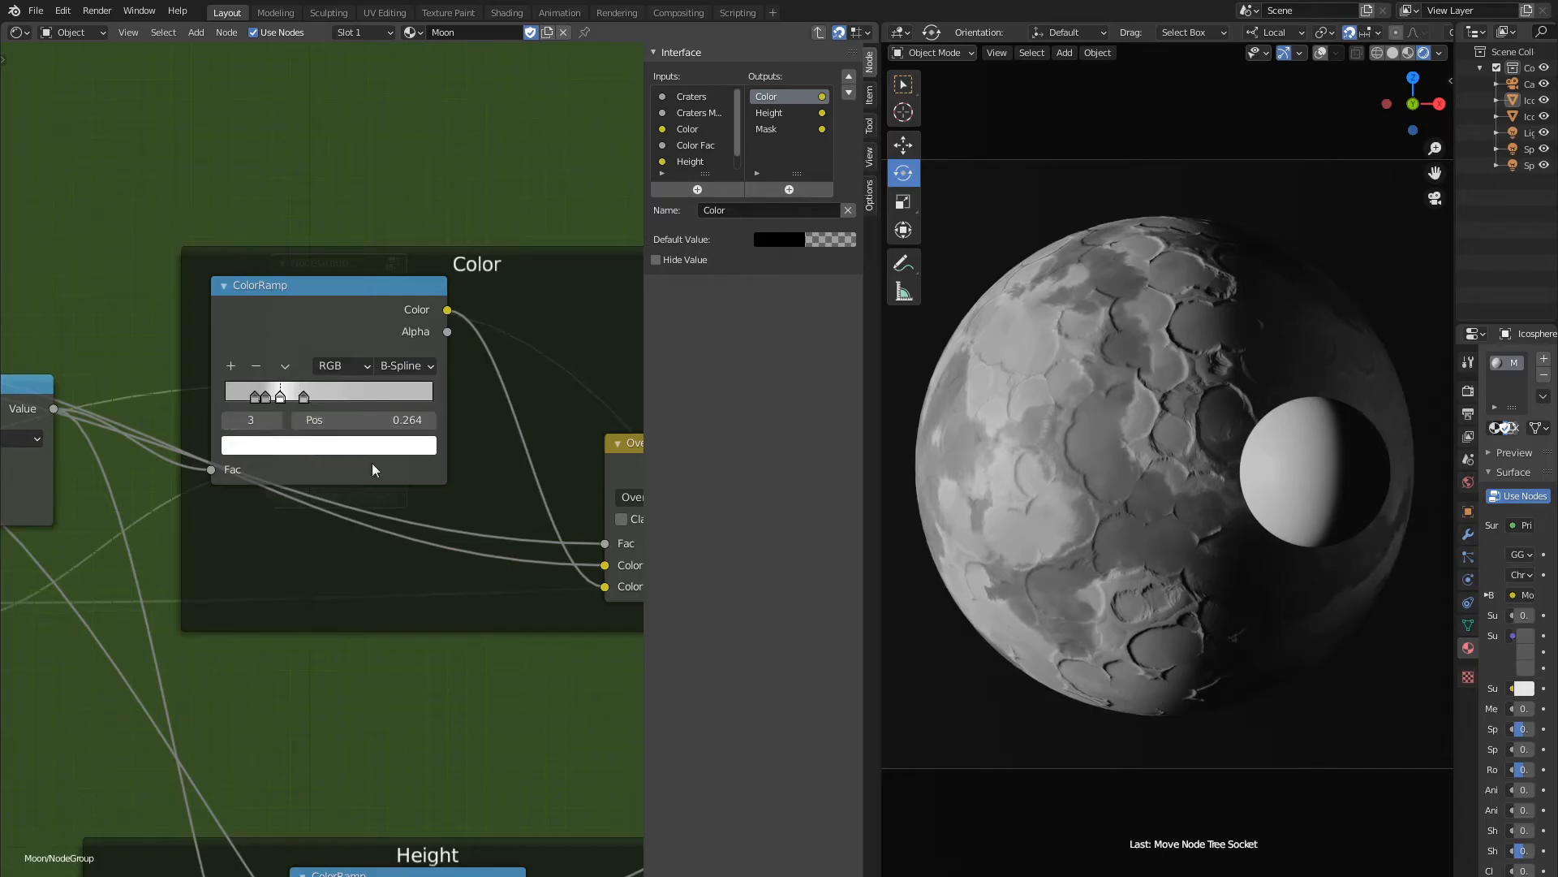
pyautogui.click(397, 421)
pyautogui.write('0.301')
pyautogui.press('Return')
pyautogui.click(399, 443)
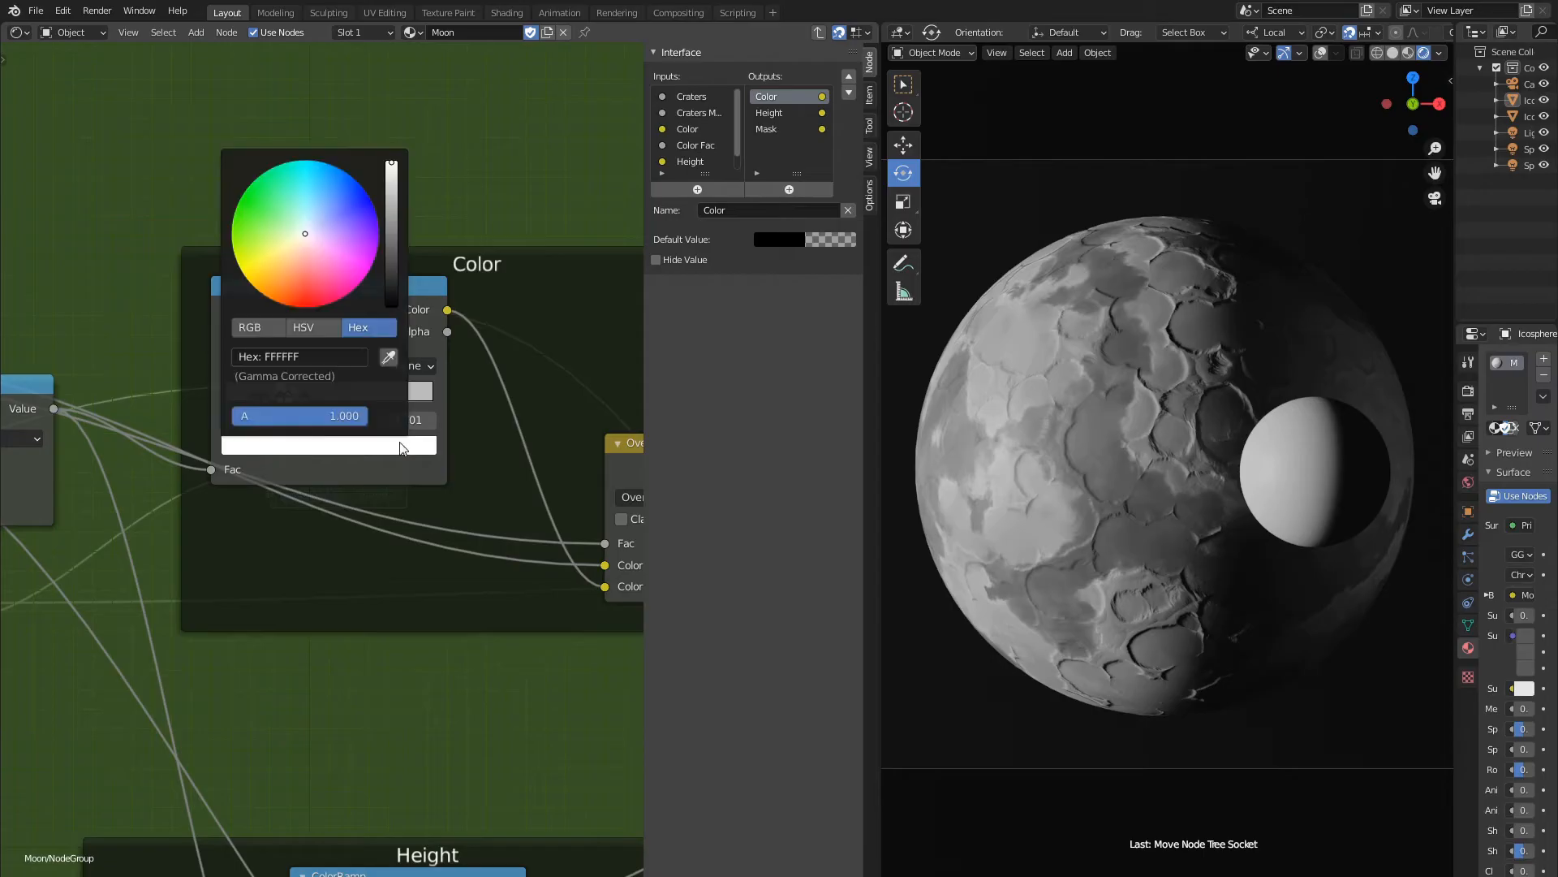
pyautogui.click(323, 357)
pyautogui.write('e0e0e0')
pyautogui.press('Return')
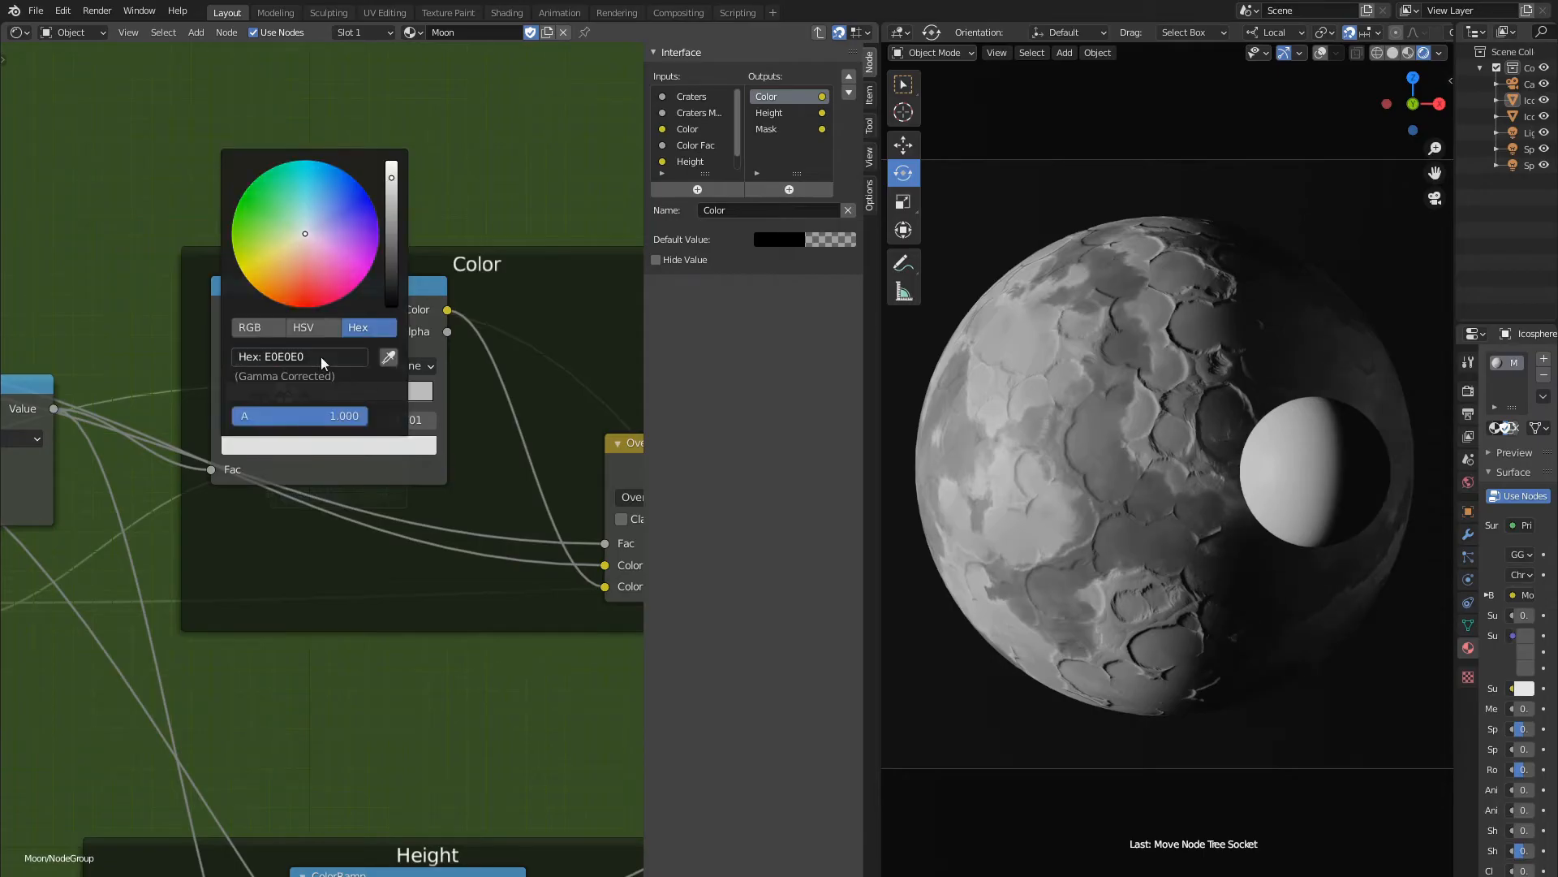
# Set the position of the Color frame ColorRamp's fifth stop (index 4) to 0.416.
pyautogui.click(278, 420)
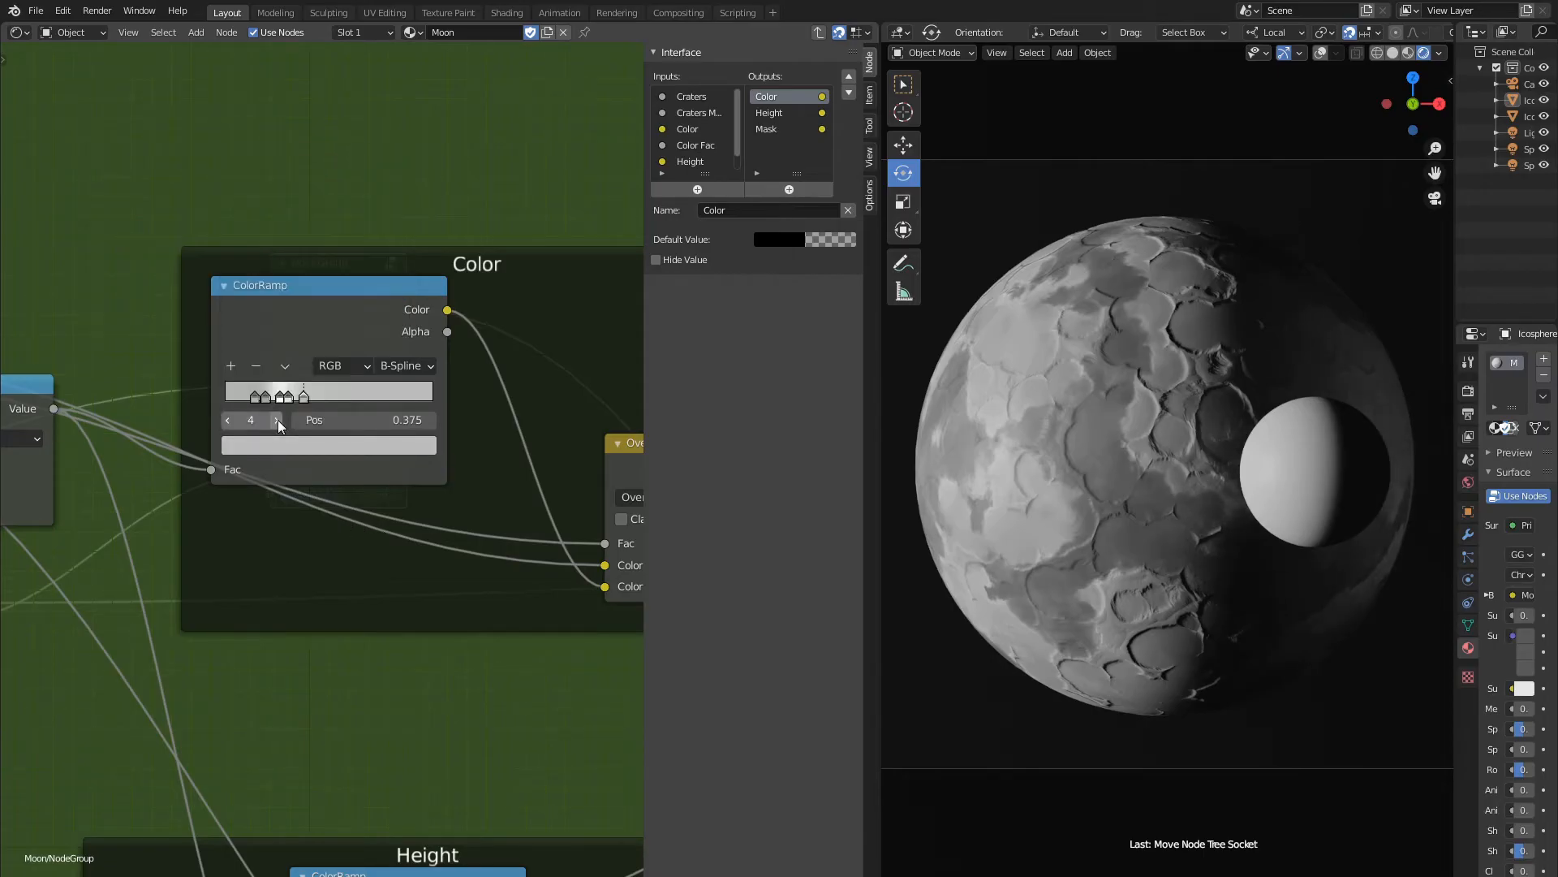
pyautogui.click(398, 420)
pyautogui.write('0.416')
pyautogui.press('Return')
pyautogui.click(379, 444)
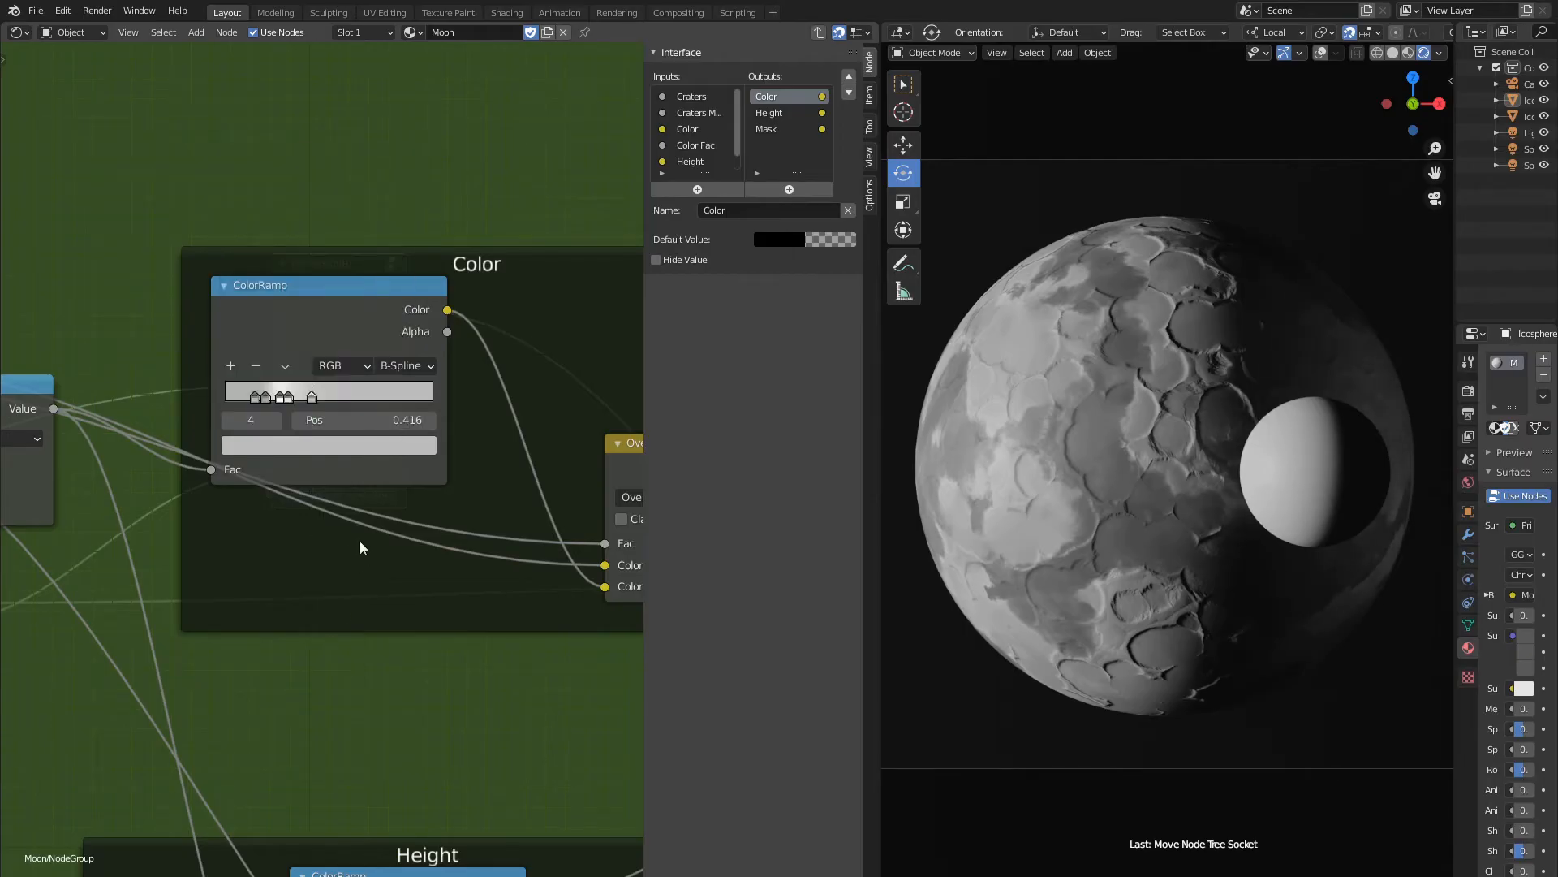
# Reposition the Multiply node beside the Group Input node, clear of the Color frame.
pyautogui.scroll(-10, 364, 546)
pyautogui.moveTo(467, 563); pyautogui.dragTo(621, 560, button='middle')
pyautogui.scroll(2, 301, 539)
pyautogui.press('g')
pyautogui.click(239, 338)
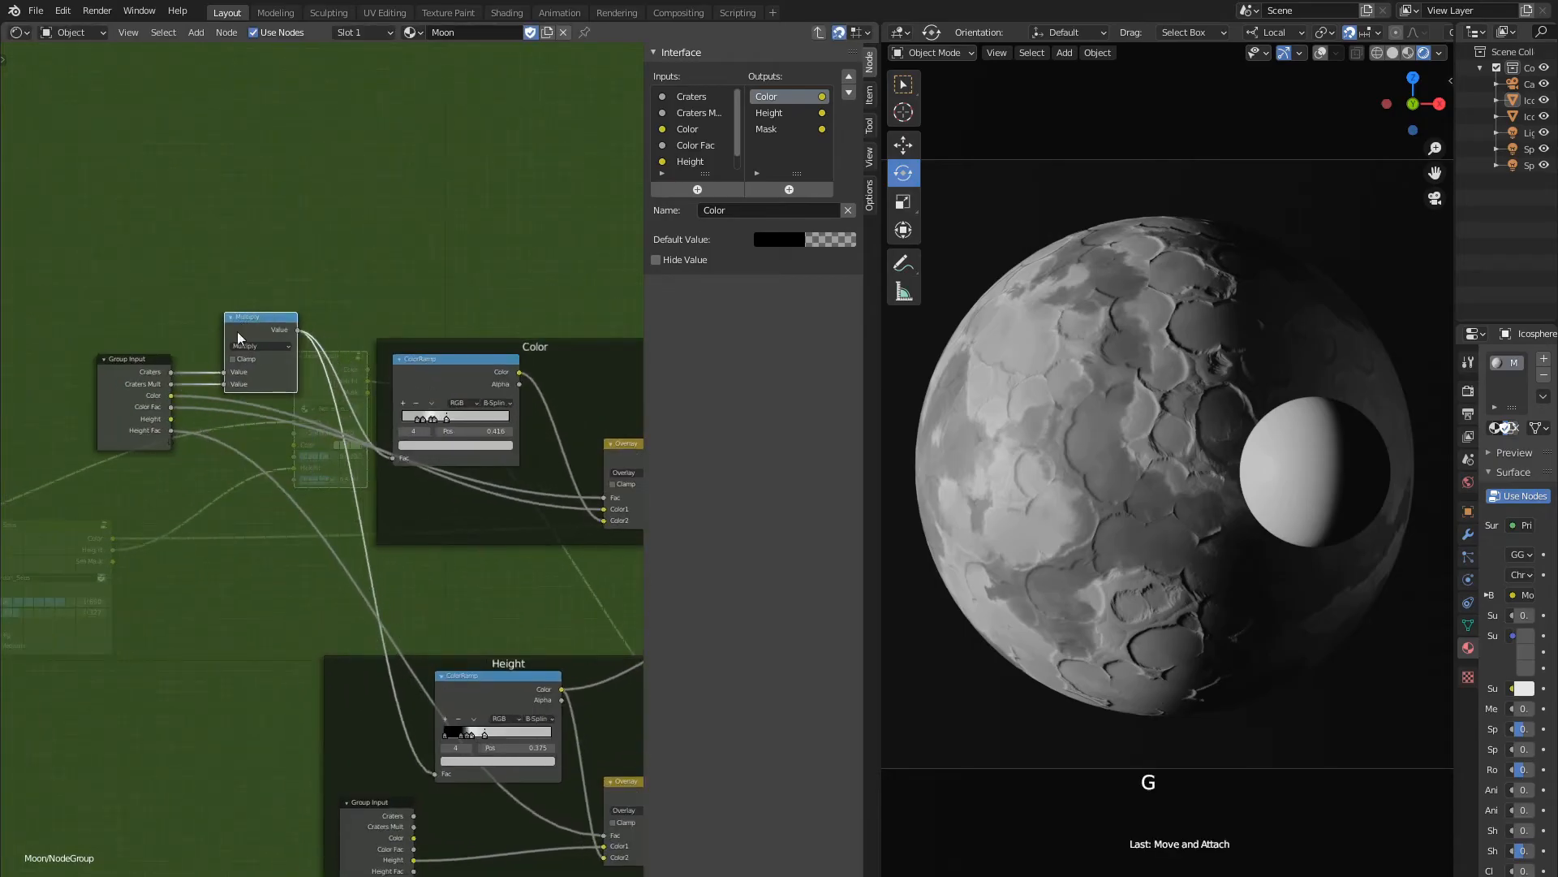
# Duplicate the Group Input node and place the copy in the empty area to the lower left of the original.
pyautogui.moveTo(179, 569); pyautogui.dragTo(286, 437, button='middle')
pyautogui.scroll(-1, 327, 475)
pyautogui.click(304, 299)
pyautogui.hotkey('shift', 'd')
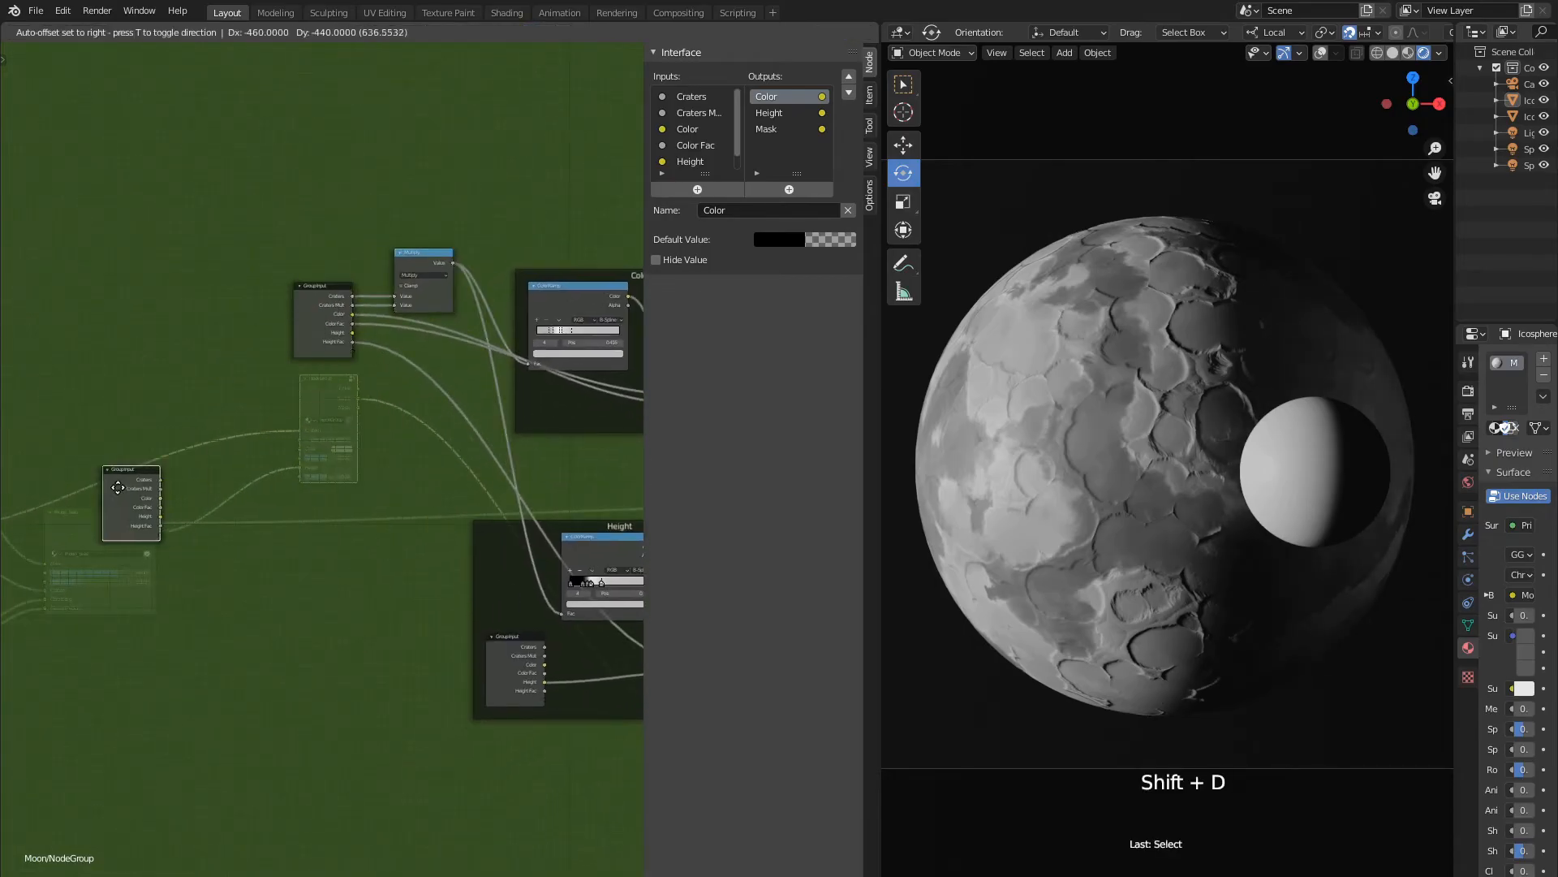
pyautogui.click(120, 514)
pyautogui.scroll(2, 219, 536)
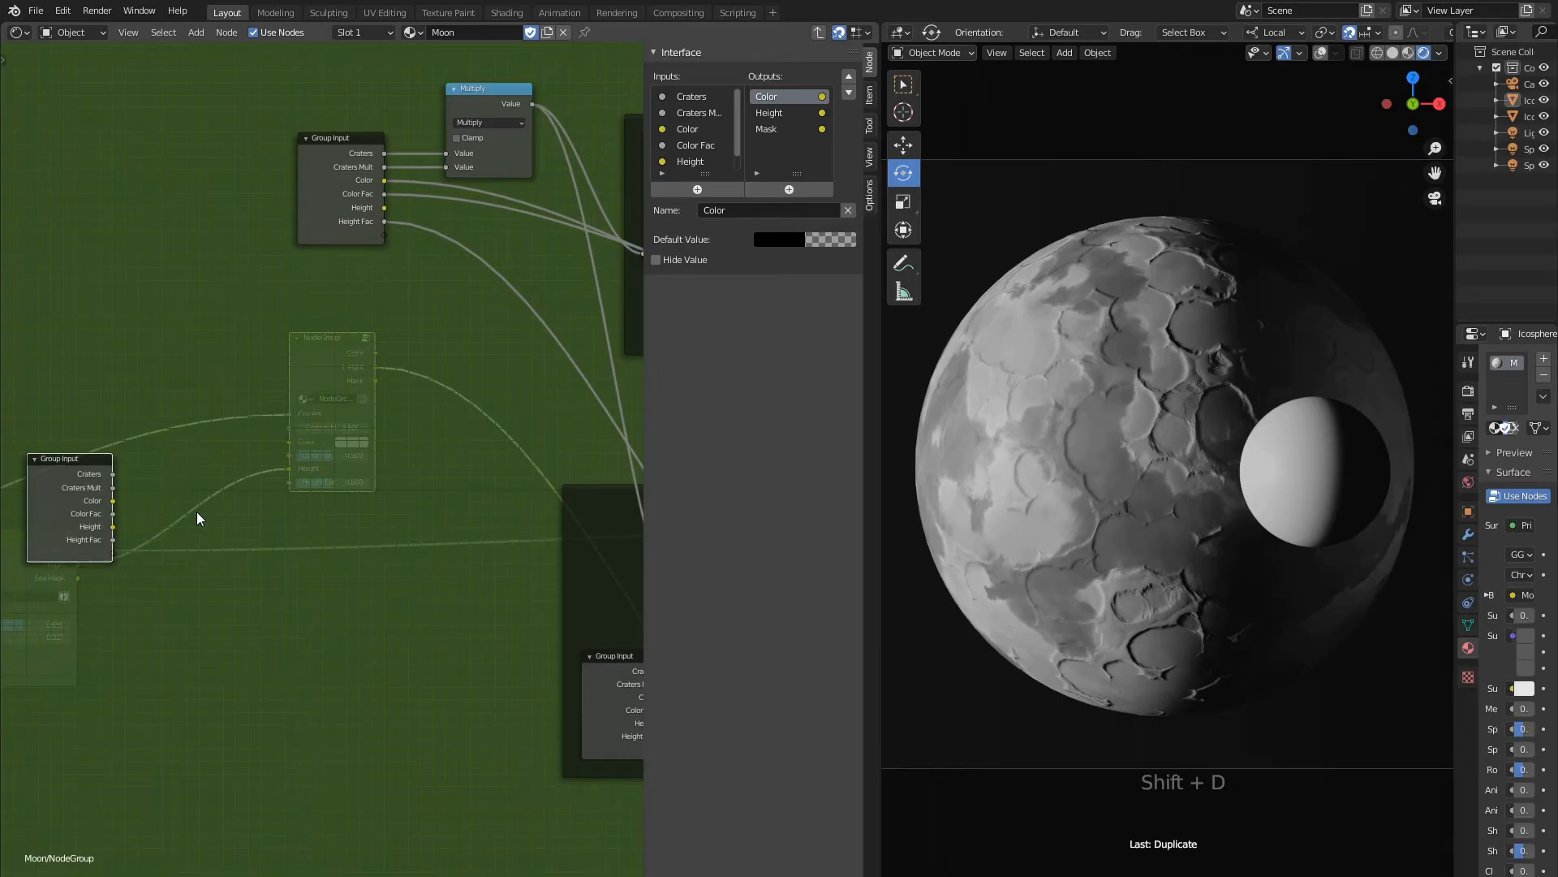
pyautogui.moveTo(197, 517); pyautogui.dragTo(327, 591, button='middle')
pyautogui.press('g')
pyautogui.click(252, 542)
# Add a Separate RGB node beside the duplicated Group Input and expose its Image input as a new group input.
pyautogui.hotkey('shift', 'a')
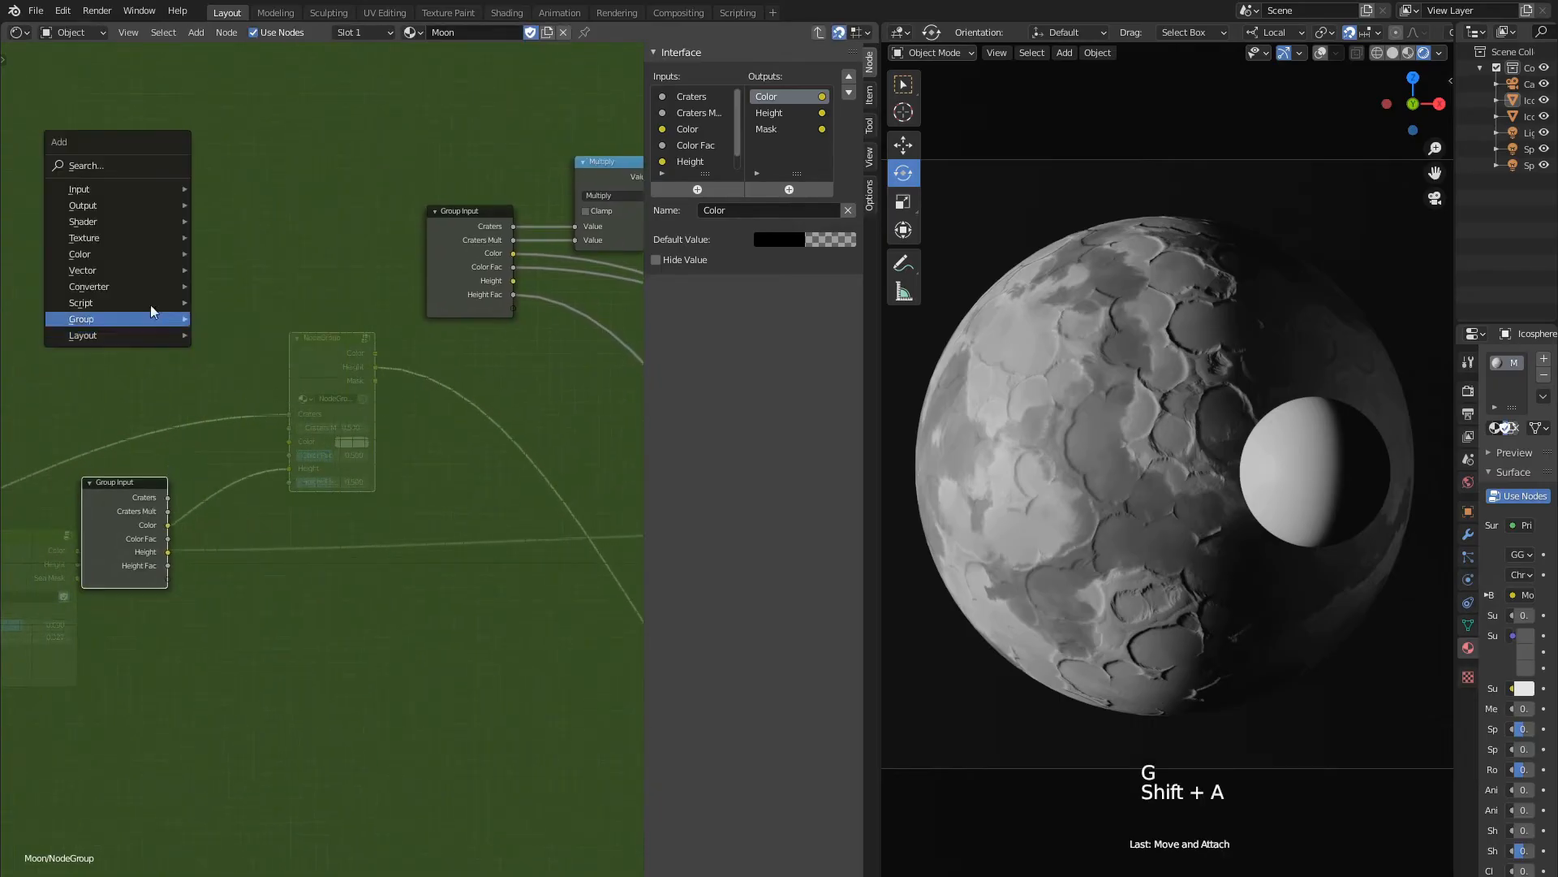
pyautogui.moveTo(154, 286)
pyautogui.click(243, 455)
pyautogui.moveTo(242, 441); pyautogui.dragTo(165, 582)
pyautogui.scroll(-2, 685, 161)
# Rename the new Image group input to Clouds and reorder it directly above the Color input.
pyautogui.doubleClick(688, 160)
pyautogui.write('C')
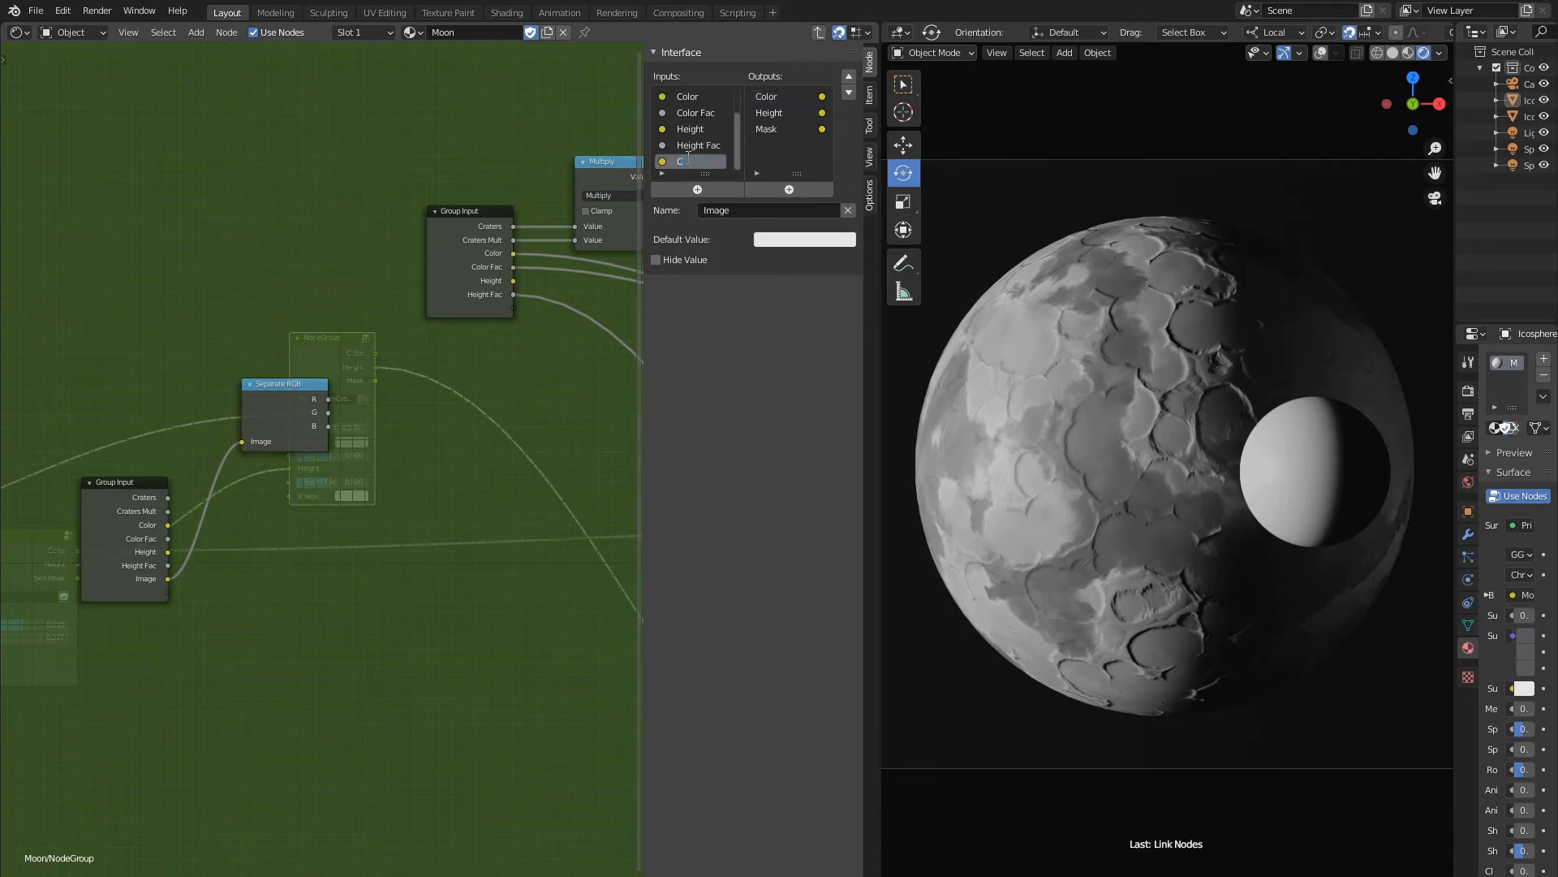
pyautogui.write('louds')
pyautogui.press('Return')
pyautogui.click(849, 77)
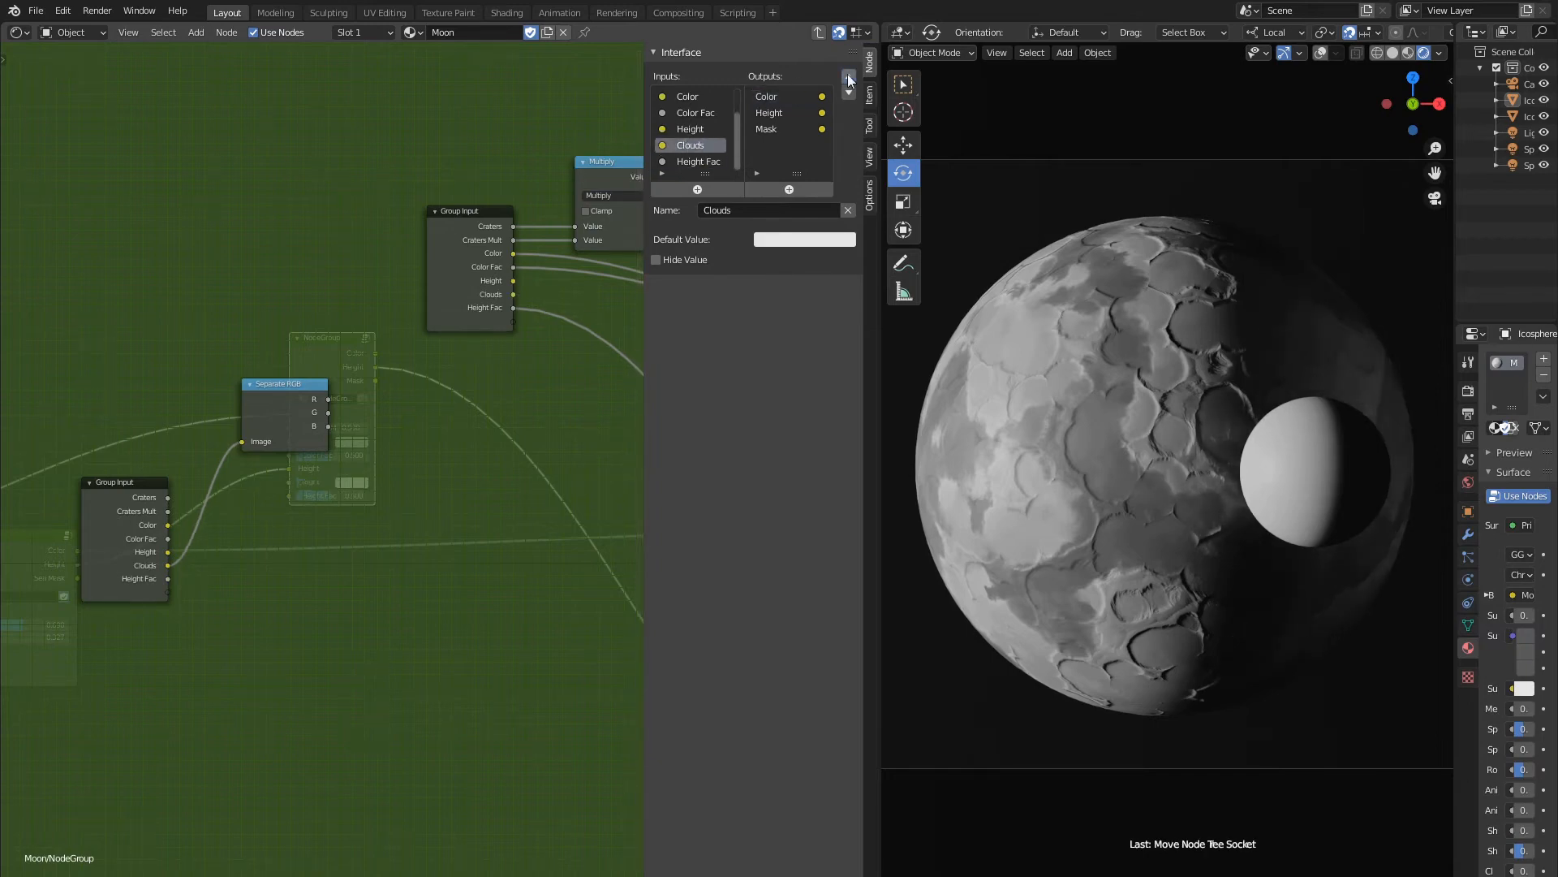
pyautogui.click(849, 77)
pyautogui.click(849, 77)
pyautogui.click(849, 77)
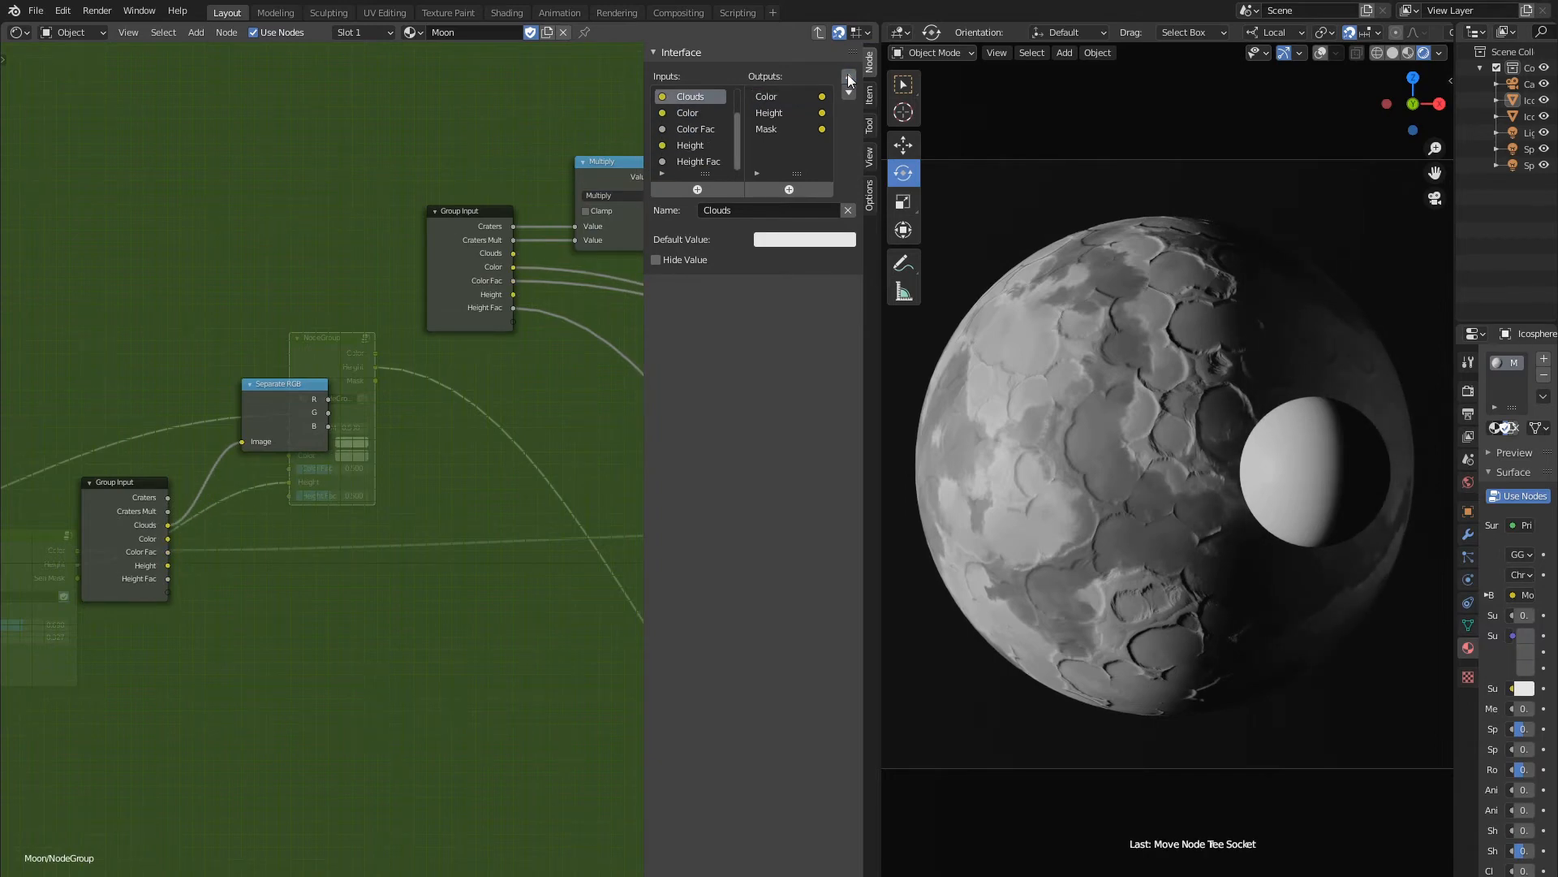
# Create another group input named Mask and reconnect the Clouds socket to the Separate RGB node's Image input.
pyautogui.moveTo(242, 441); pyautogui.dragTo(173, 591)
pyautogui.doubleClick(689, 161)
pyautogui.write('Mask')
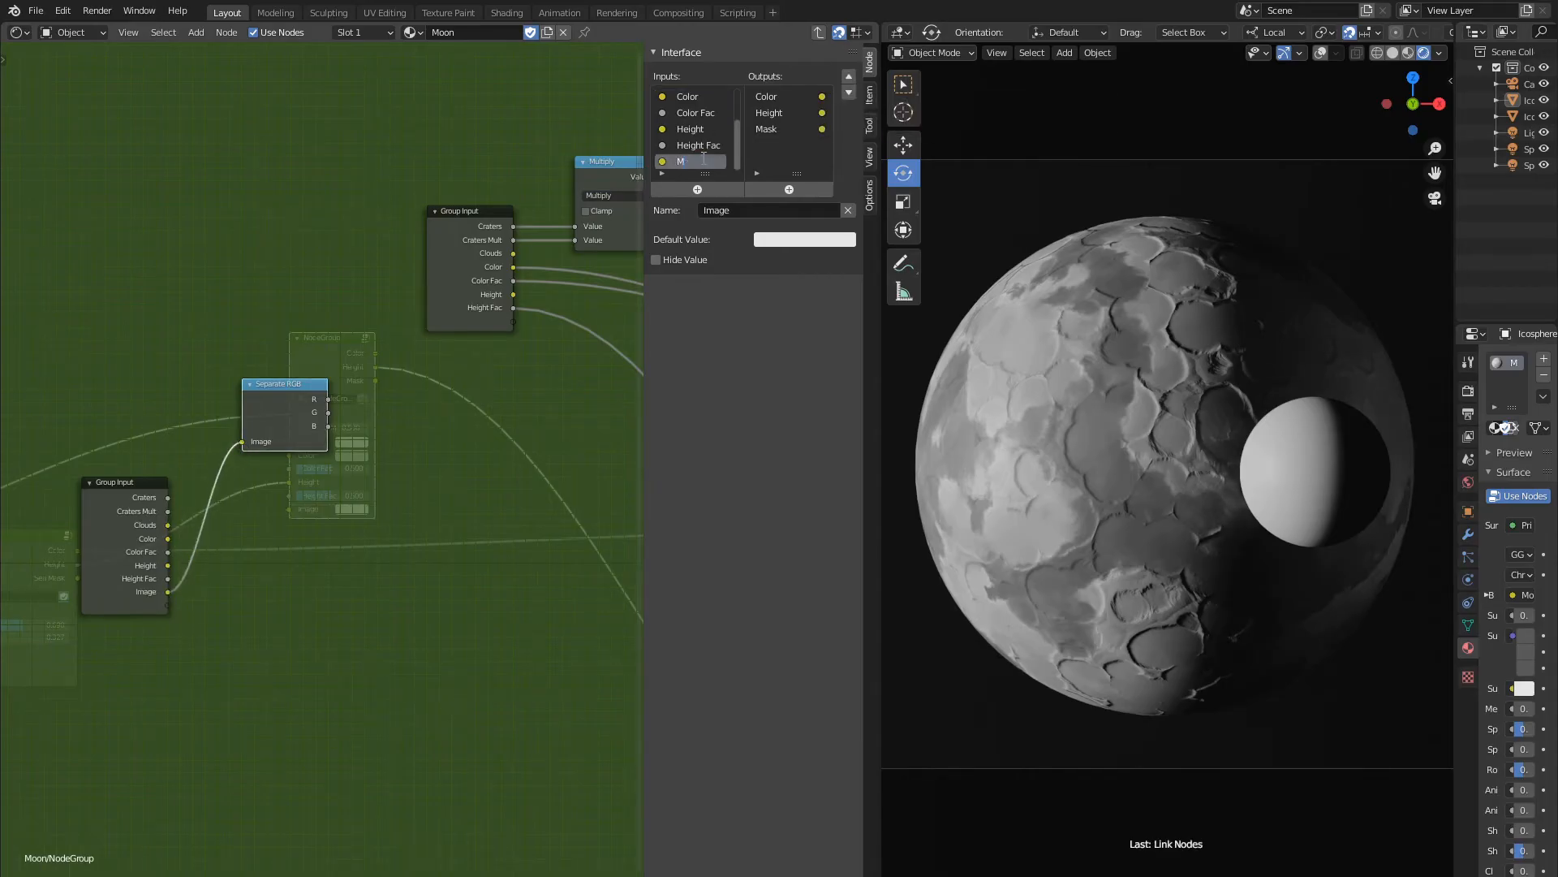
pyautogui.press('Return')
pyautogui.moveTo(167, 526); pyautogui.dragTo(241, 443)
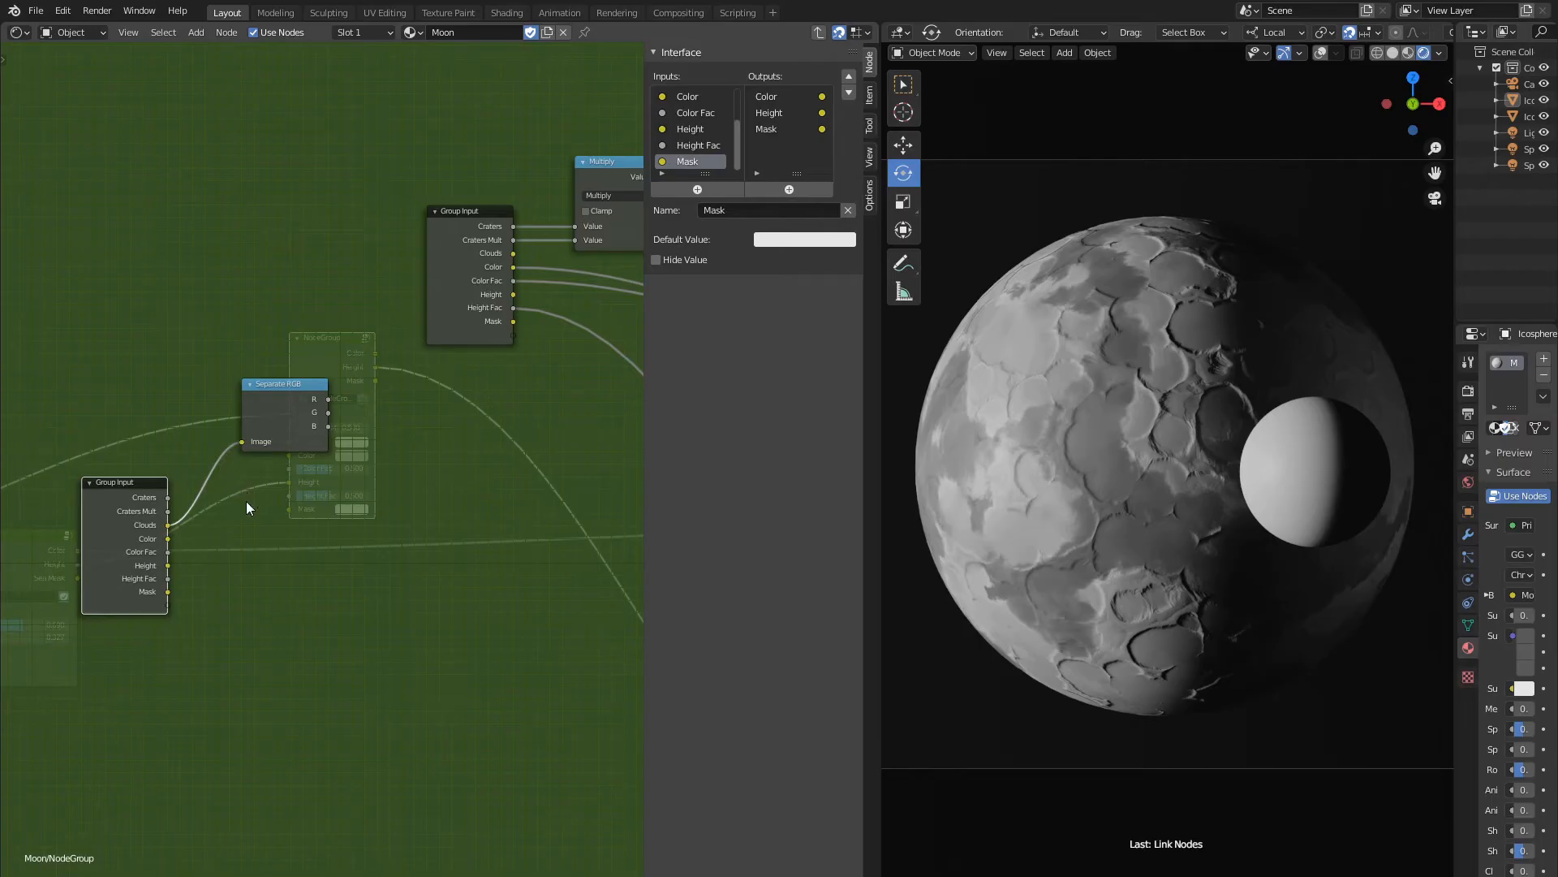
# Move the duplicated Group Input and the Separate RGB node farther left to make room for more nodes.
pyautogui.moveTo(246, 500); pyautogui.dragTo(359, 506, button='middle')
pyautogui.click(231, 489)
pyautogui.press('g')
pyautogui.click(131, 485)
pyautogui.click(386, 391)
pyautogui.press('g')
pyautogui.click(249, 415)
pyautogui.keyDown('shift'); pyautogui.click(139, 489); pyautogui.keyUp('shift')
pyautogui.press('g')
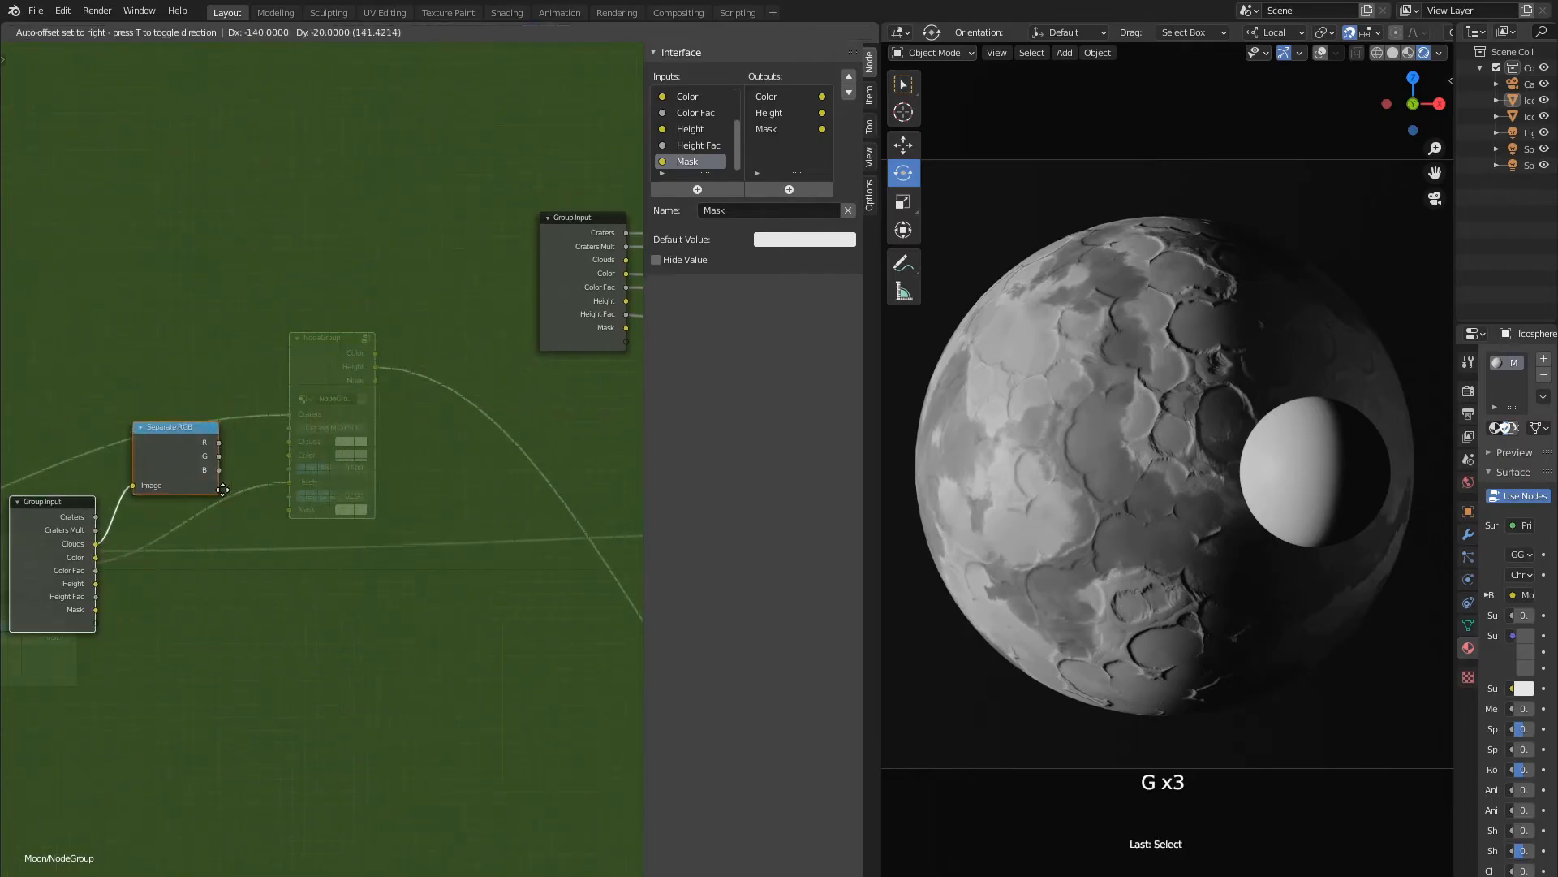
pyautogui.click(54, 501)
pyautogui.click(186, 436)
pyautogui.press('g')
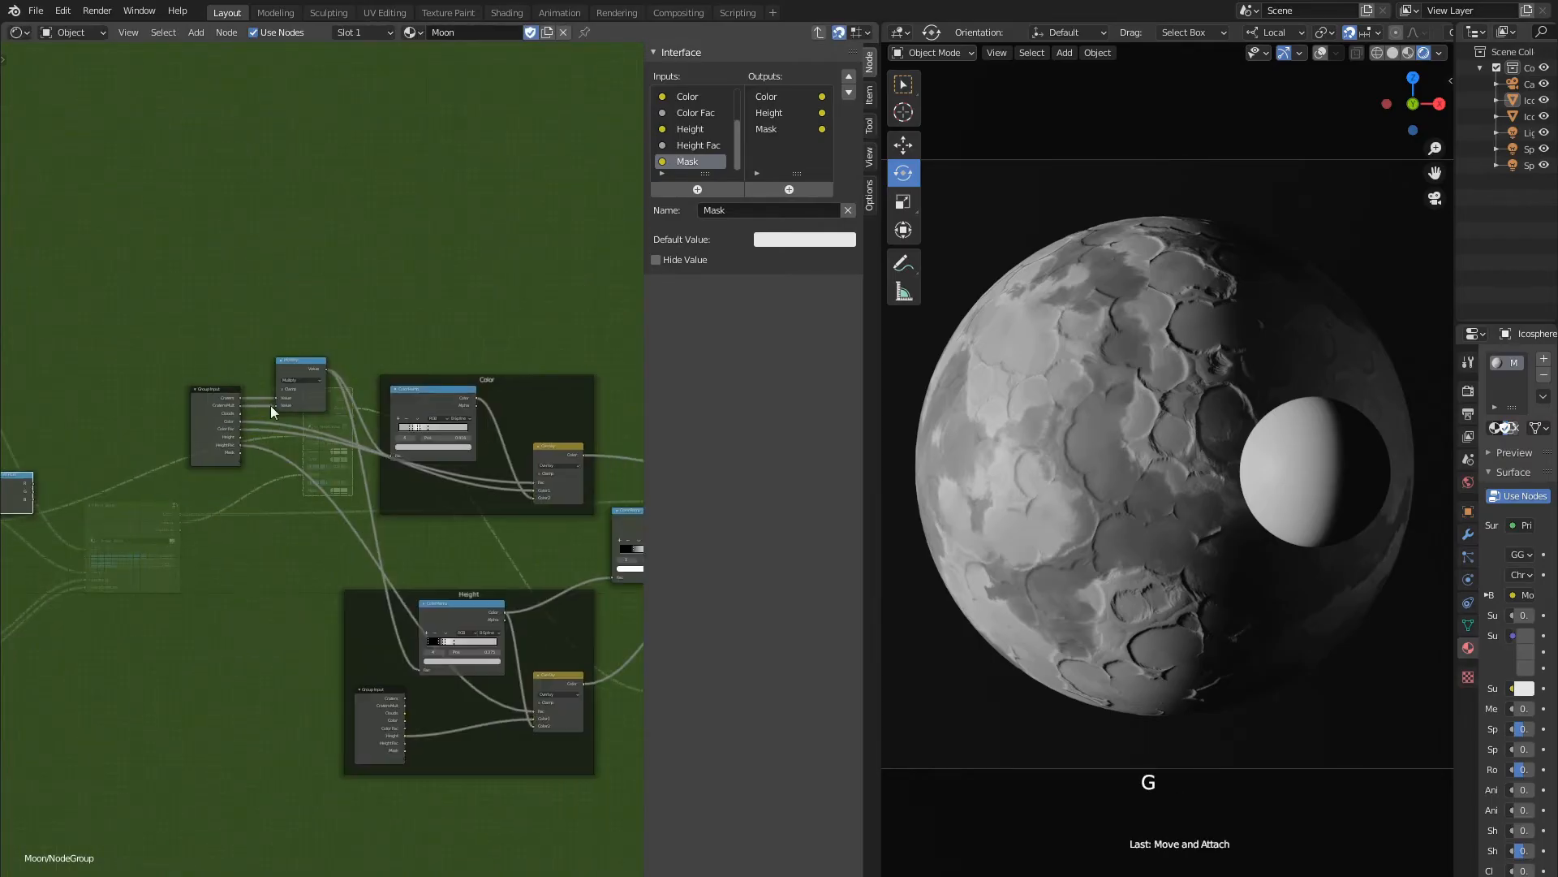
# Paste a copy of the black-to-white ColorRamp beside the Separate RGB node and connect the R output to its Fac.
pyautogui.hotkey('ctrl', 'c')
pyautogui.scroll(-5, 430, 476)
pyautogui.moveTo(130, 456); pyautogui.dragTo(326, 428, button='middle')
pyautogui.hotkey('ctrl', 'v')
pyautogui.press('g')
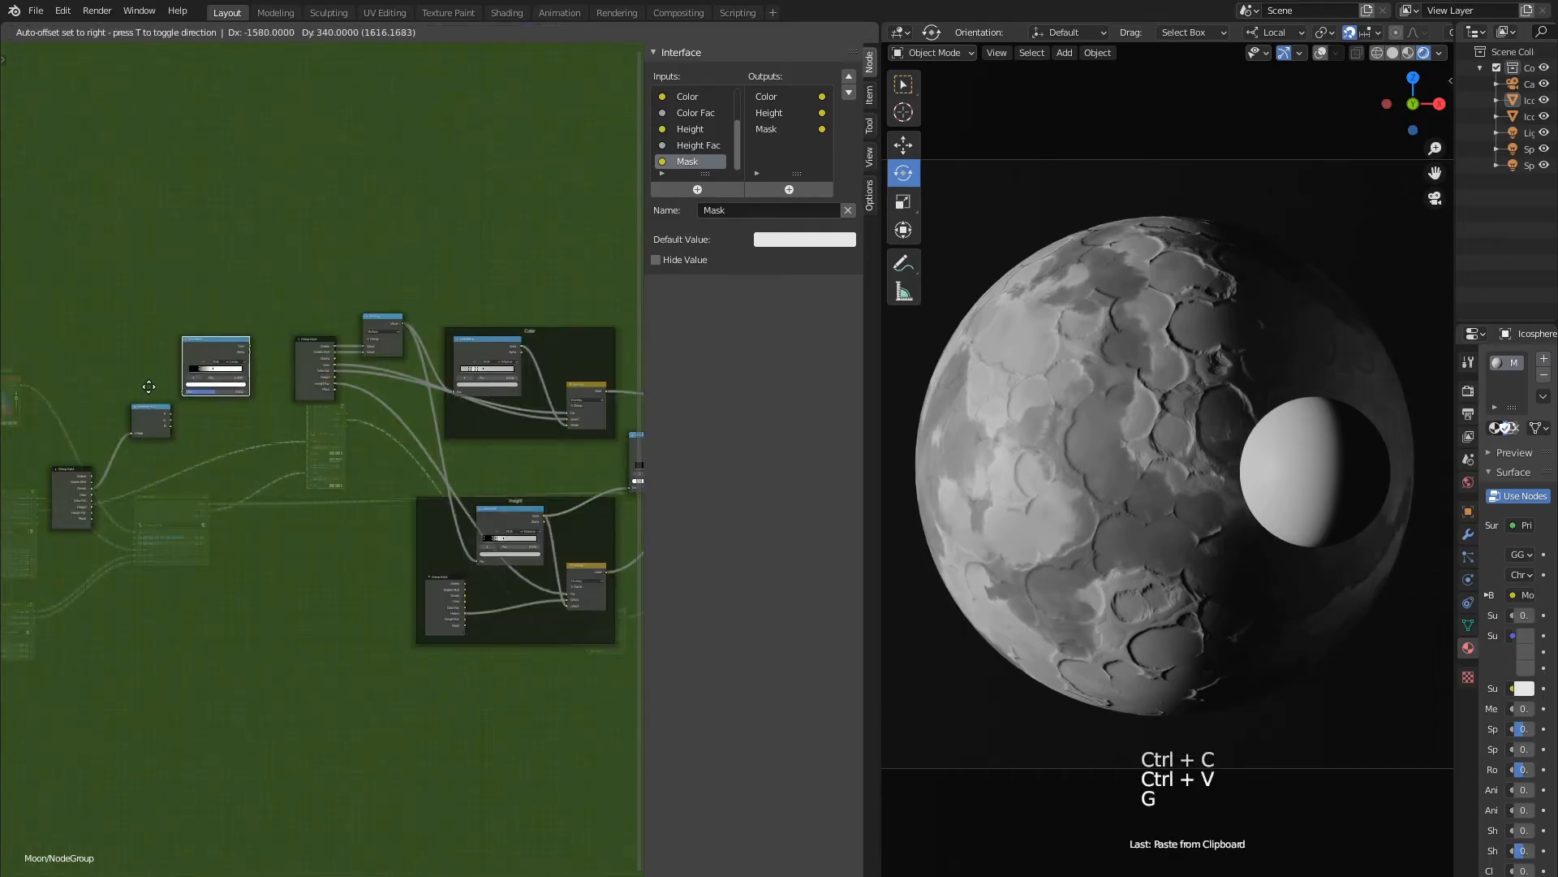
pyautogui.click(163, 353)
pyautogui.scroll(10, 159, 356)
pyautogui.click(139, 490)
pyautogui.press('g')
pyautogui.click(123, 537)
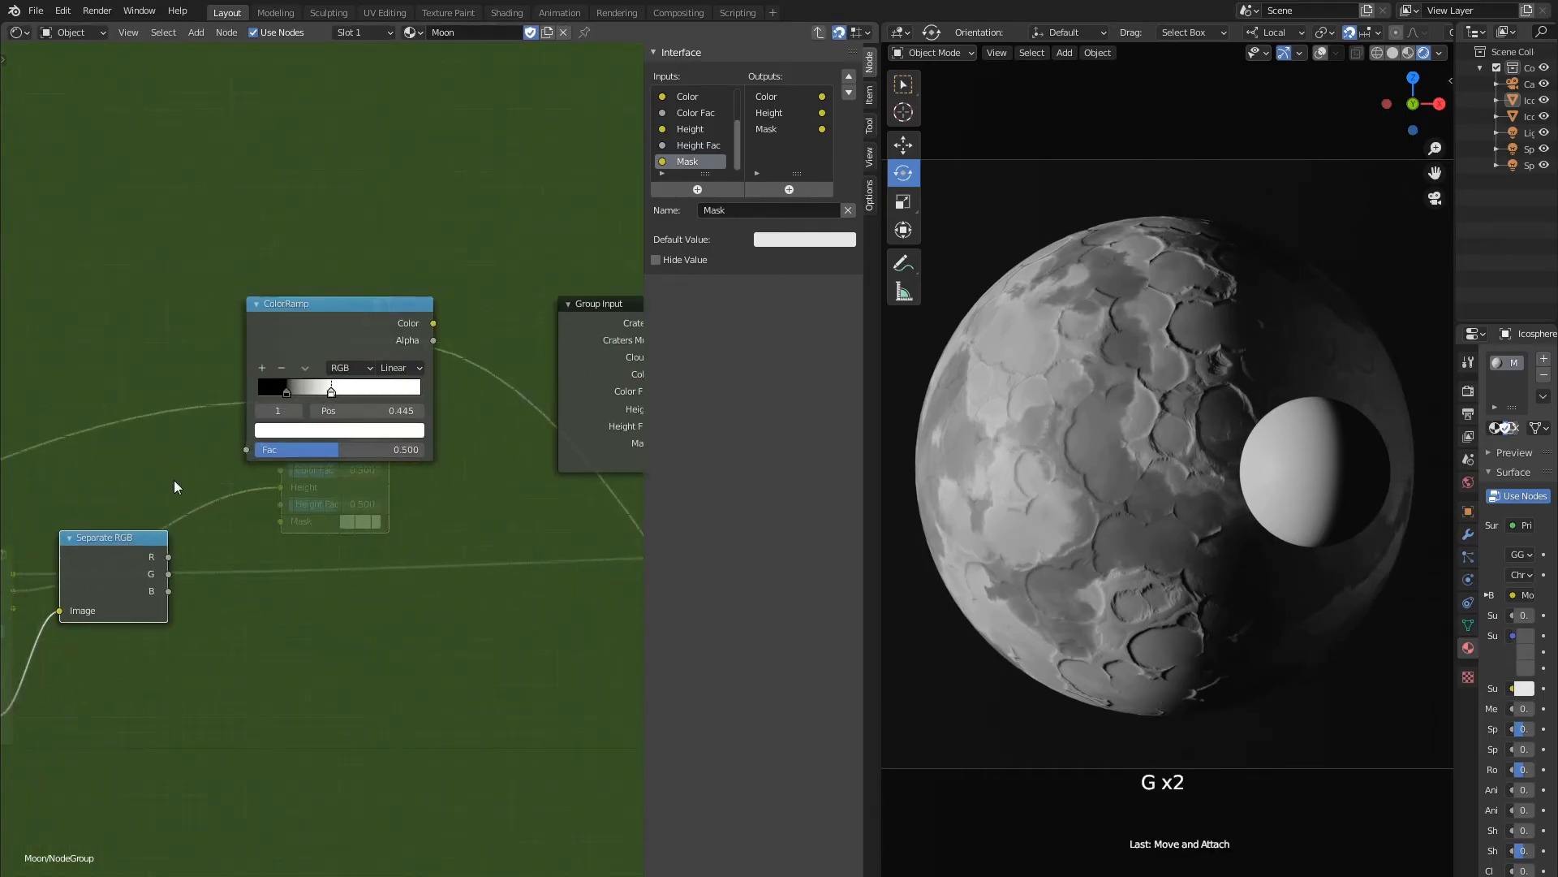
pyautogui.moveTo(168, 557); pyautogui.dragTo(246, 450)
# Configure the pasted ColorRamp with three stops: black at position 0.455, white at 0.627 and black at 0.805.
pyautogui.click(261, 411)
pyautogui.moveTo(379, 411)
pyautogui.mouseDown()
pyautogui.moveTo(398, 411)
pyautogui.moveTo(378, 411)
pyautogui.mouseUp()
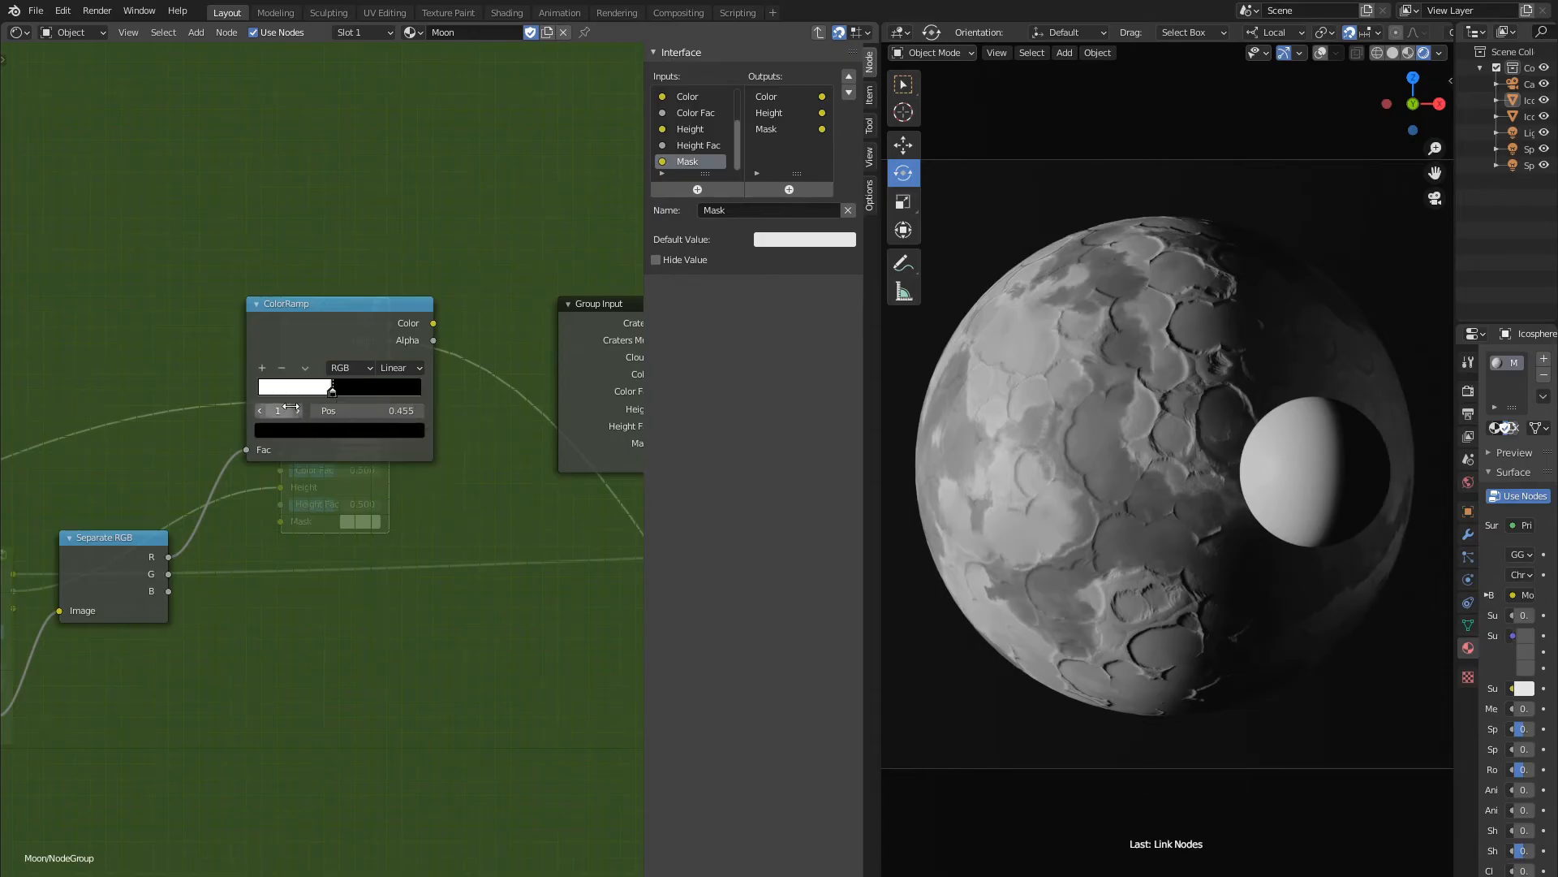
pyautogui.click(260, 411)
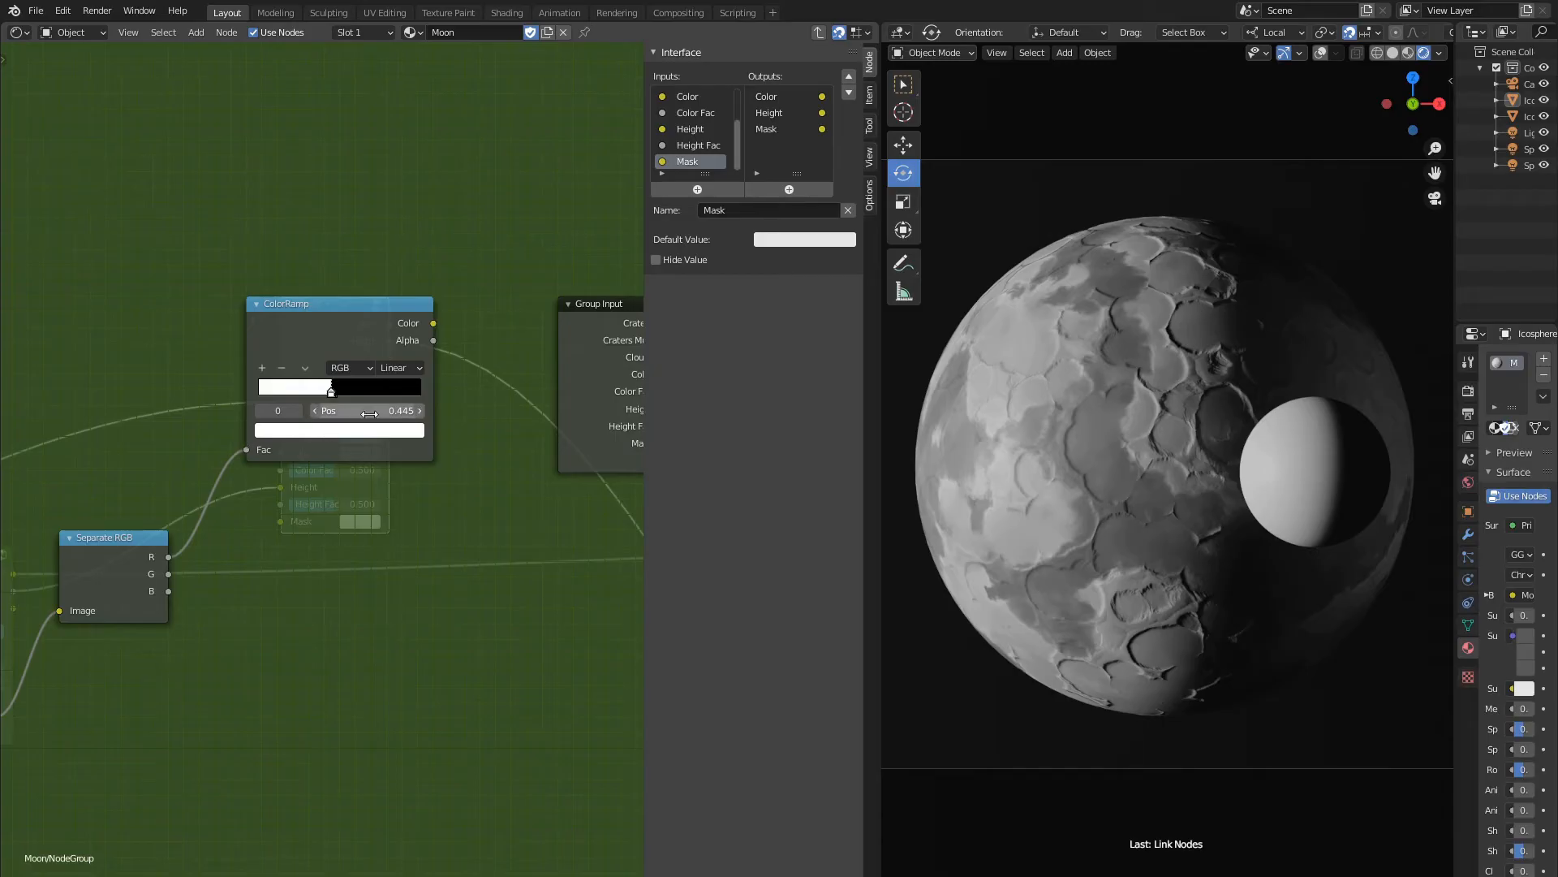
pyautogui.moveTo(376, 412); pyautogui.dragTo(398, 412)
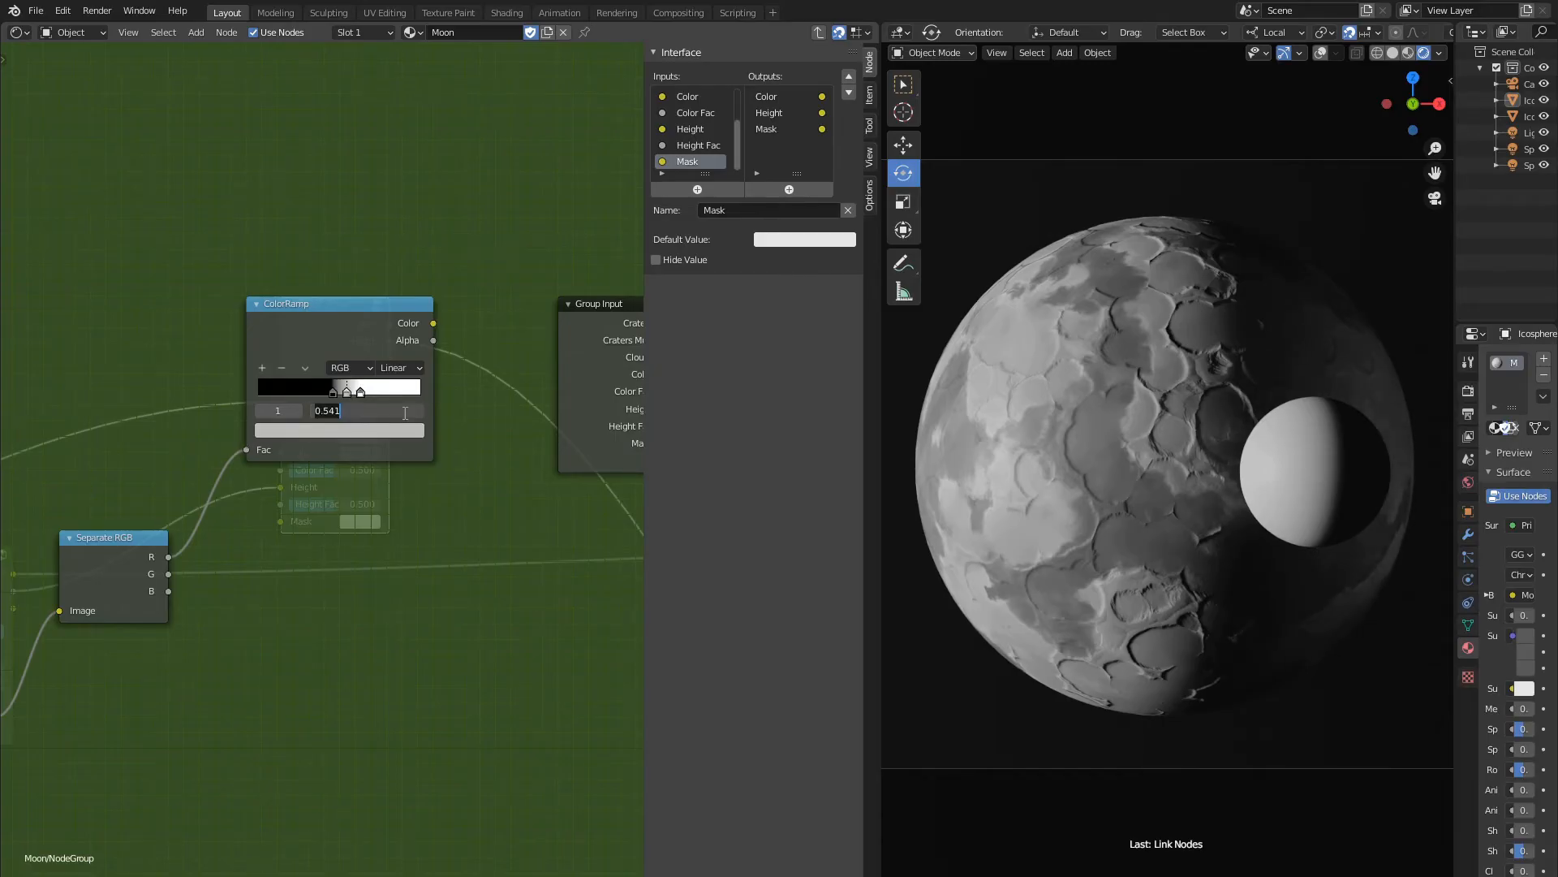
pyautogui.click(357, 429)
pyautogui.press('Return')
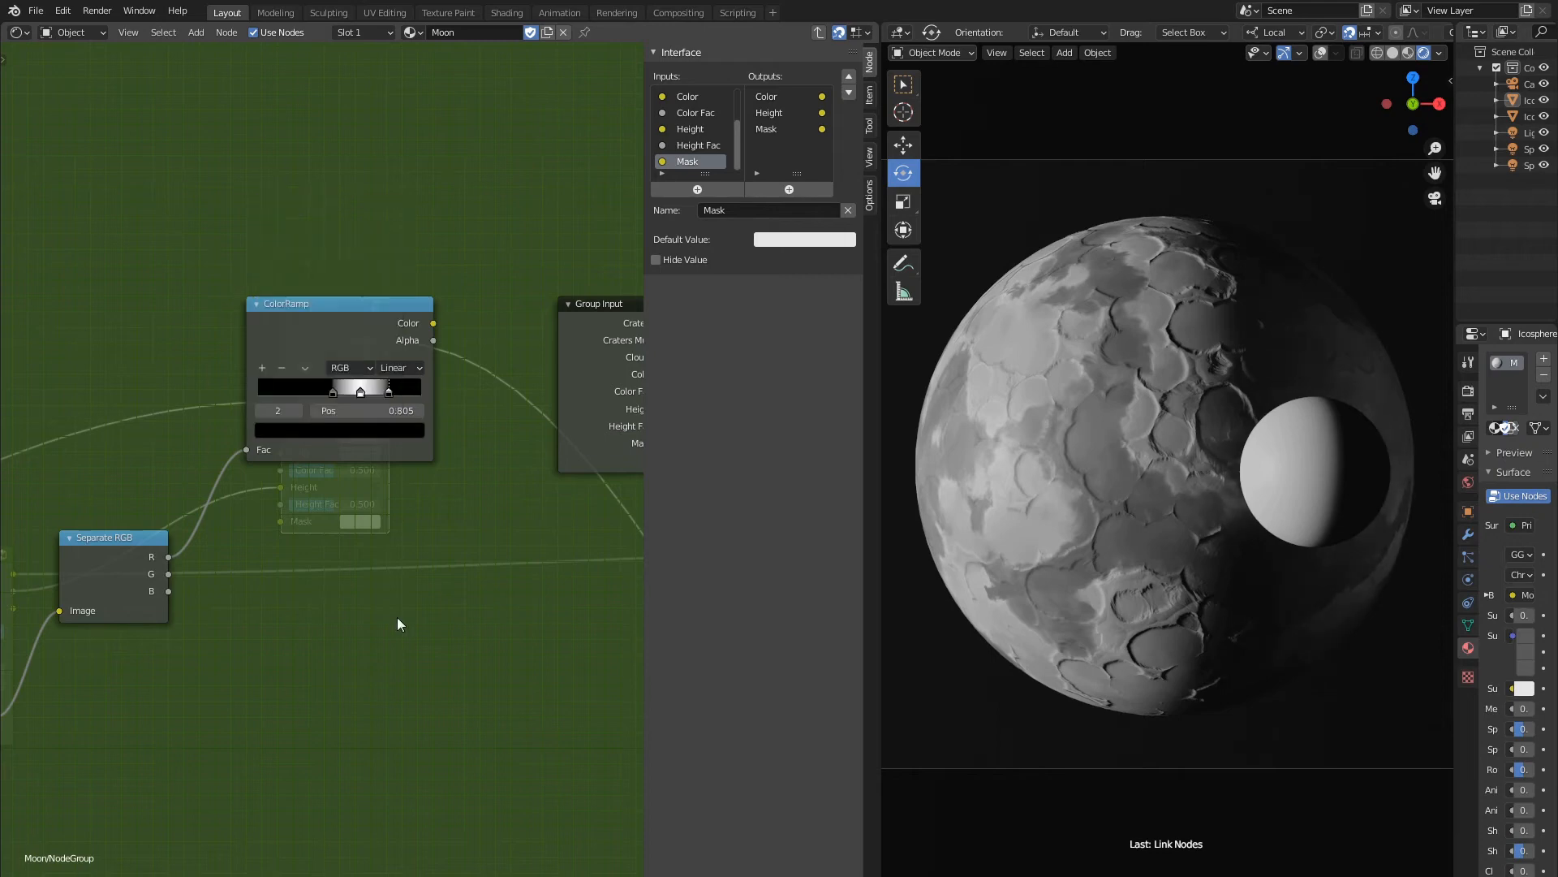
# Duplicate the ColorRamp, stack the copy below the original, and connect the Separate RGB node's G output to the copy's Fac.
pyautogui.moveTo(397, 617); pyautogui.dragTo(428, 559, button='middle')
pyautogui.click(348, 250)
pyautogui.hotkey('shift', 'd')
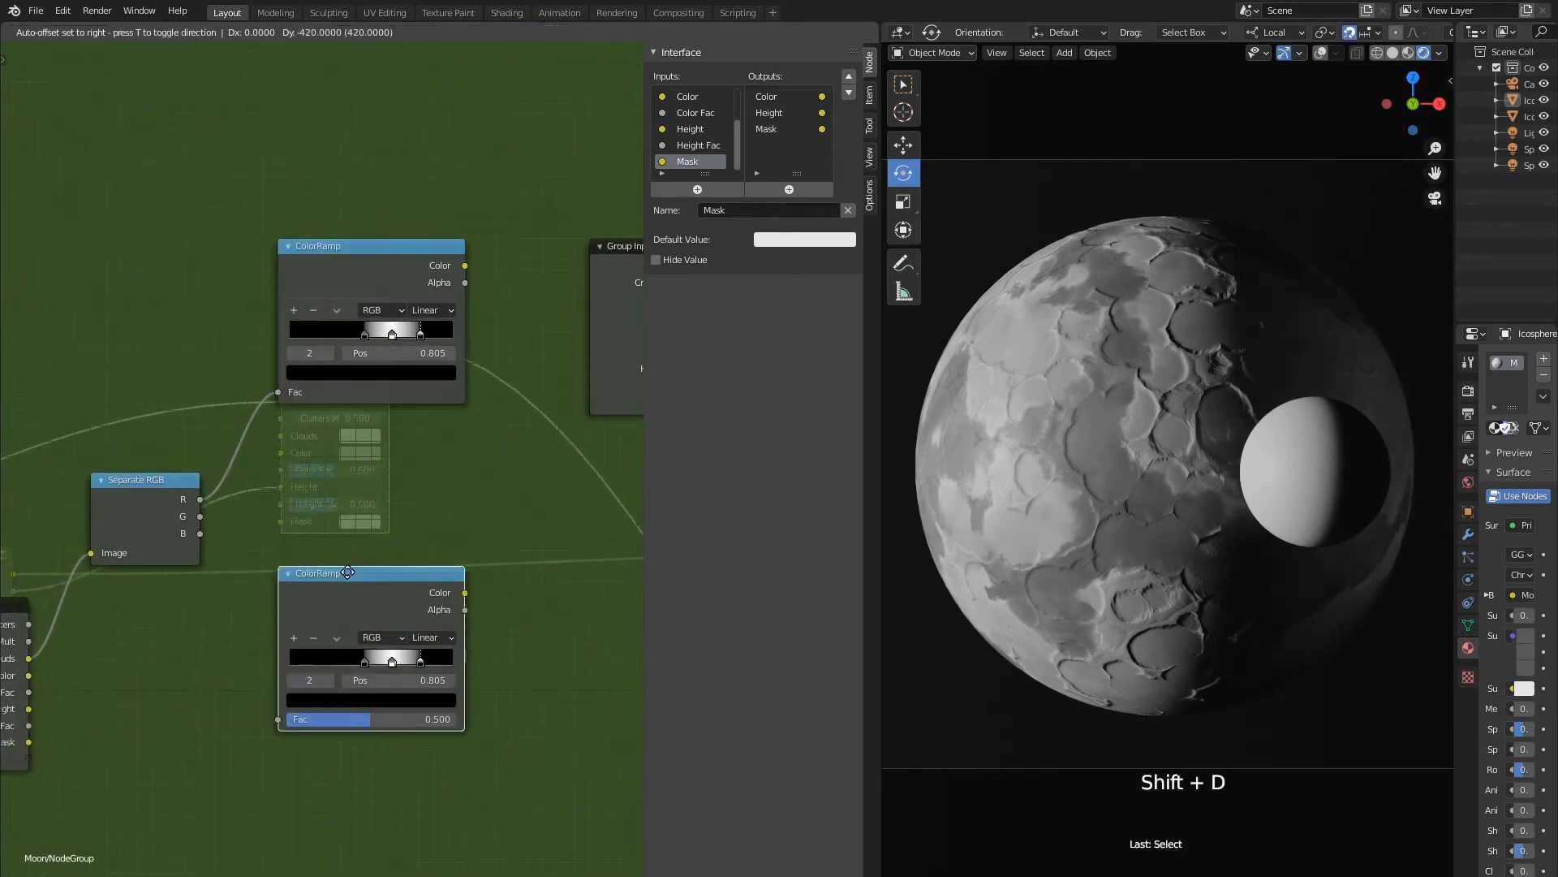
pyautogui.click(348, 658)
pyautogui.click(308, 382)
pyautogui.press('g')
pyautogui.click(305, 609)
pyautogui.click(310, 655)
pyautogui.press('g')
pyautogui.click(306, 622)
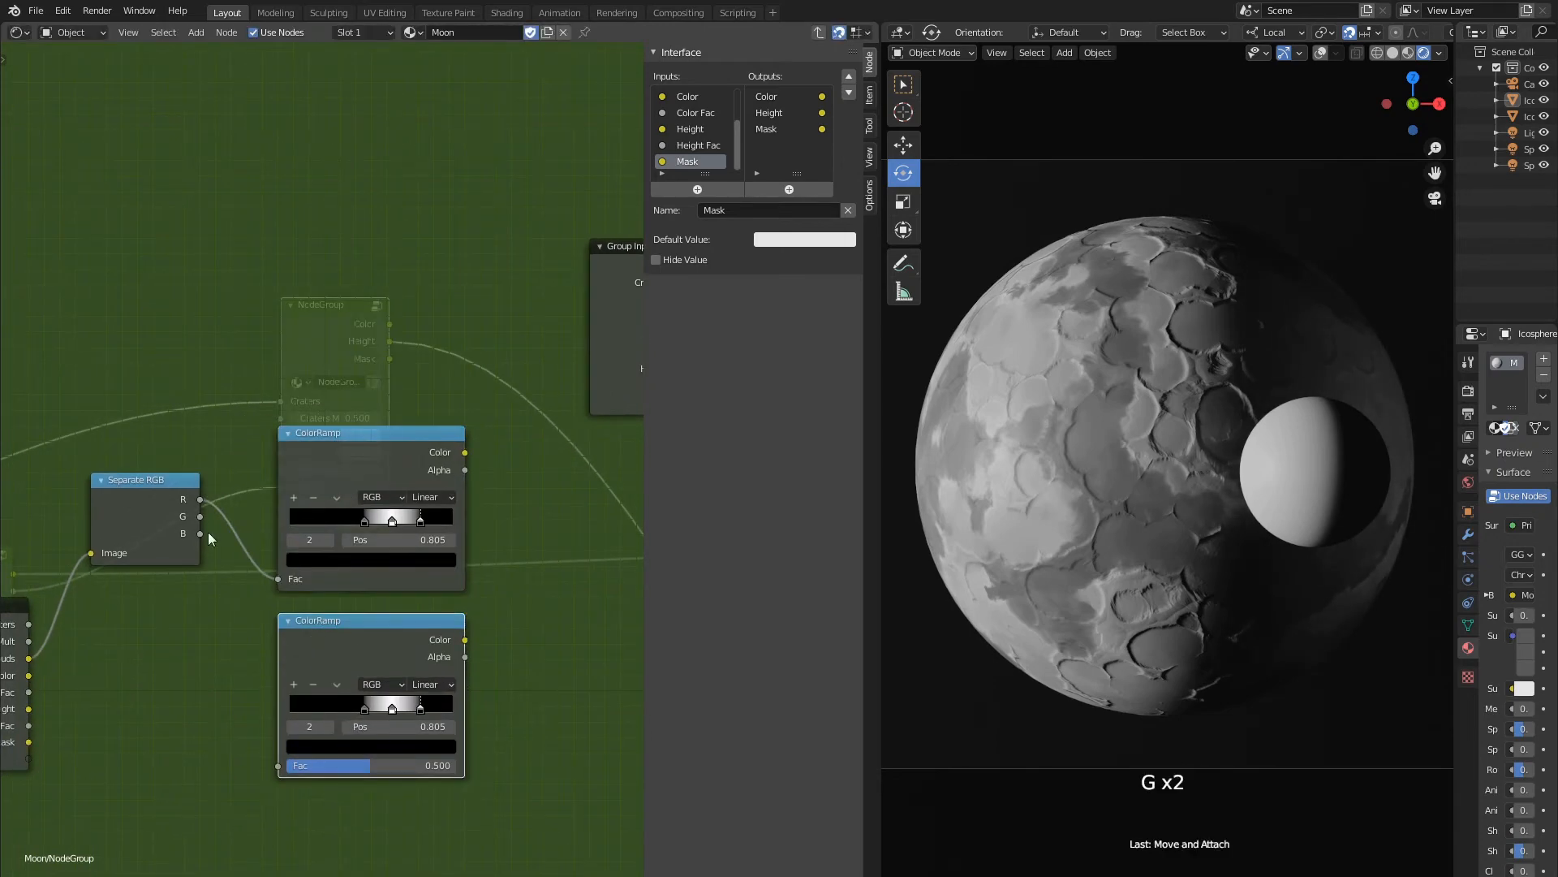
pyautogui.moveTo(200, 517); pyautogui.dragTo(277, 765)
# Reduce the lower ColorRamp to two stops: hex 777777 at position 0.201 and white at position 0.686.
pyautogui.click(315, 684)
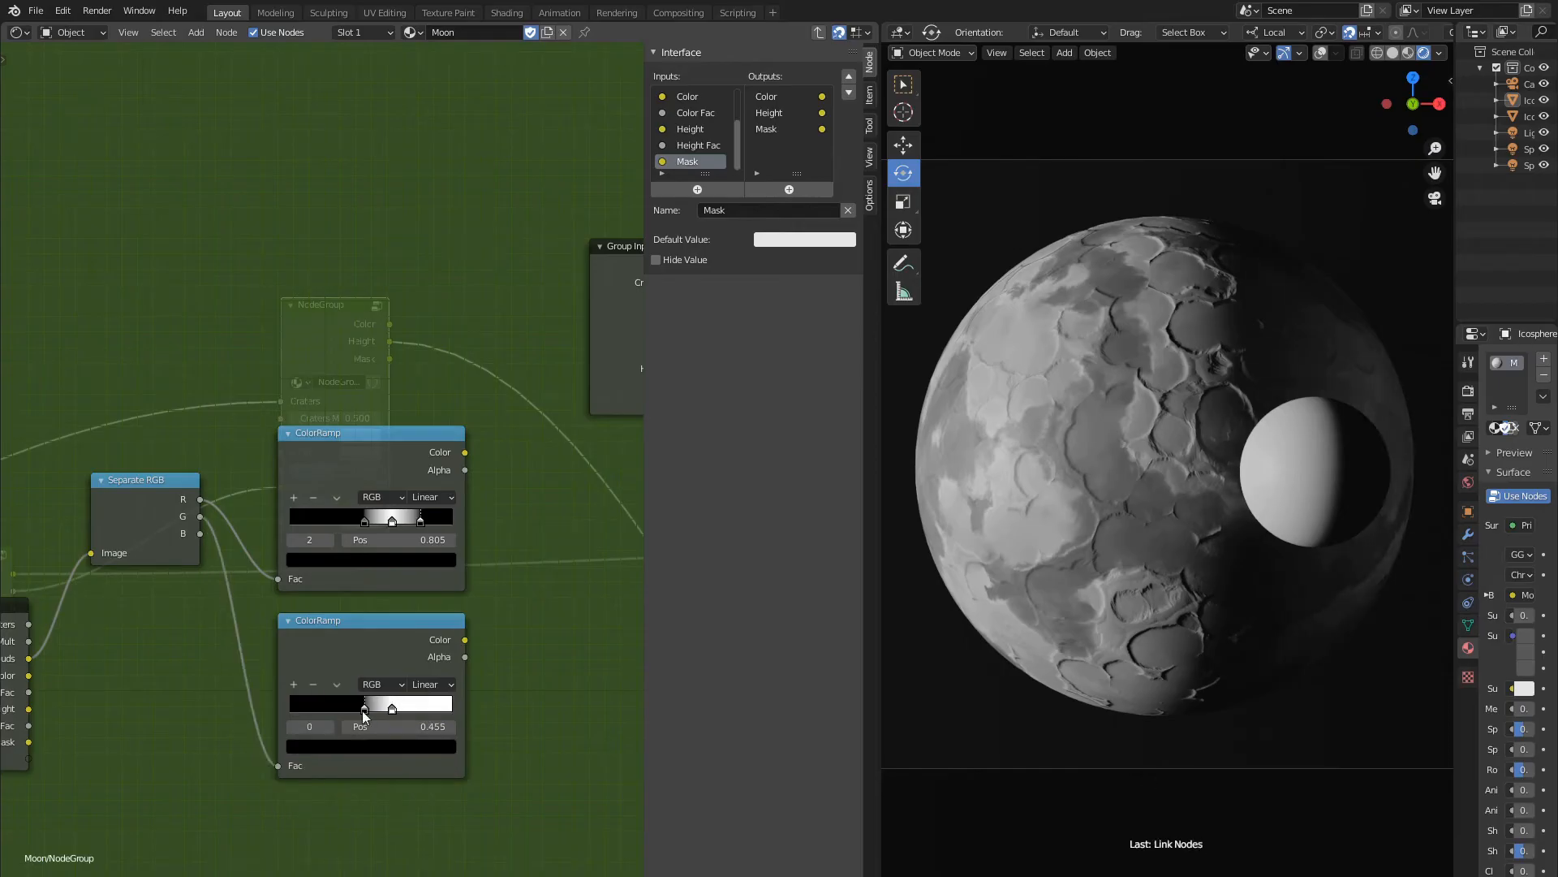
pyautogui.click(430, 726)
pyautogui.write('0.201')
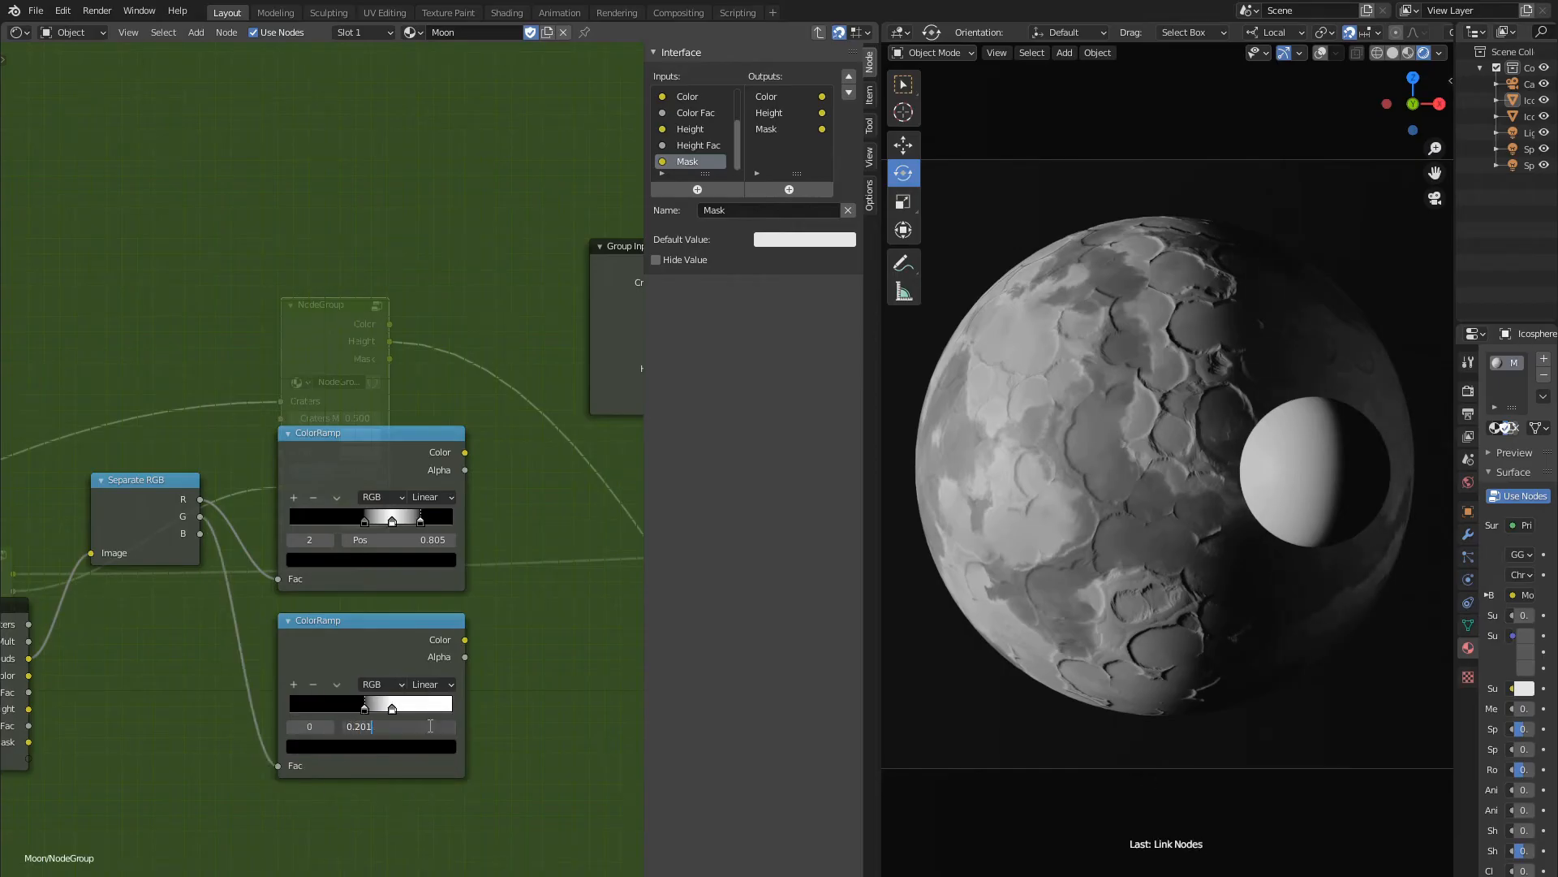
pyautogui.press('Return')
pyautogui.click(410, 745)
pyautogui.click(366, 676)
pyautogui.write('777777')
pyautogui.press('Return')
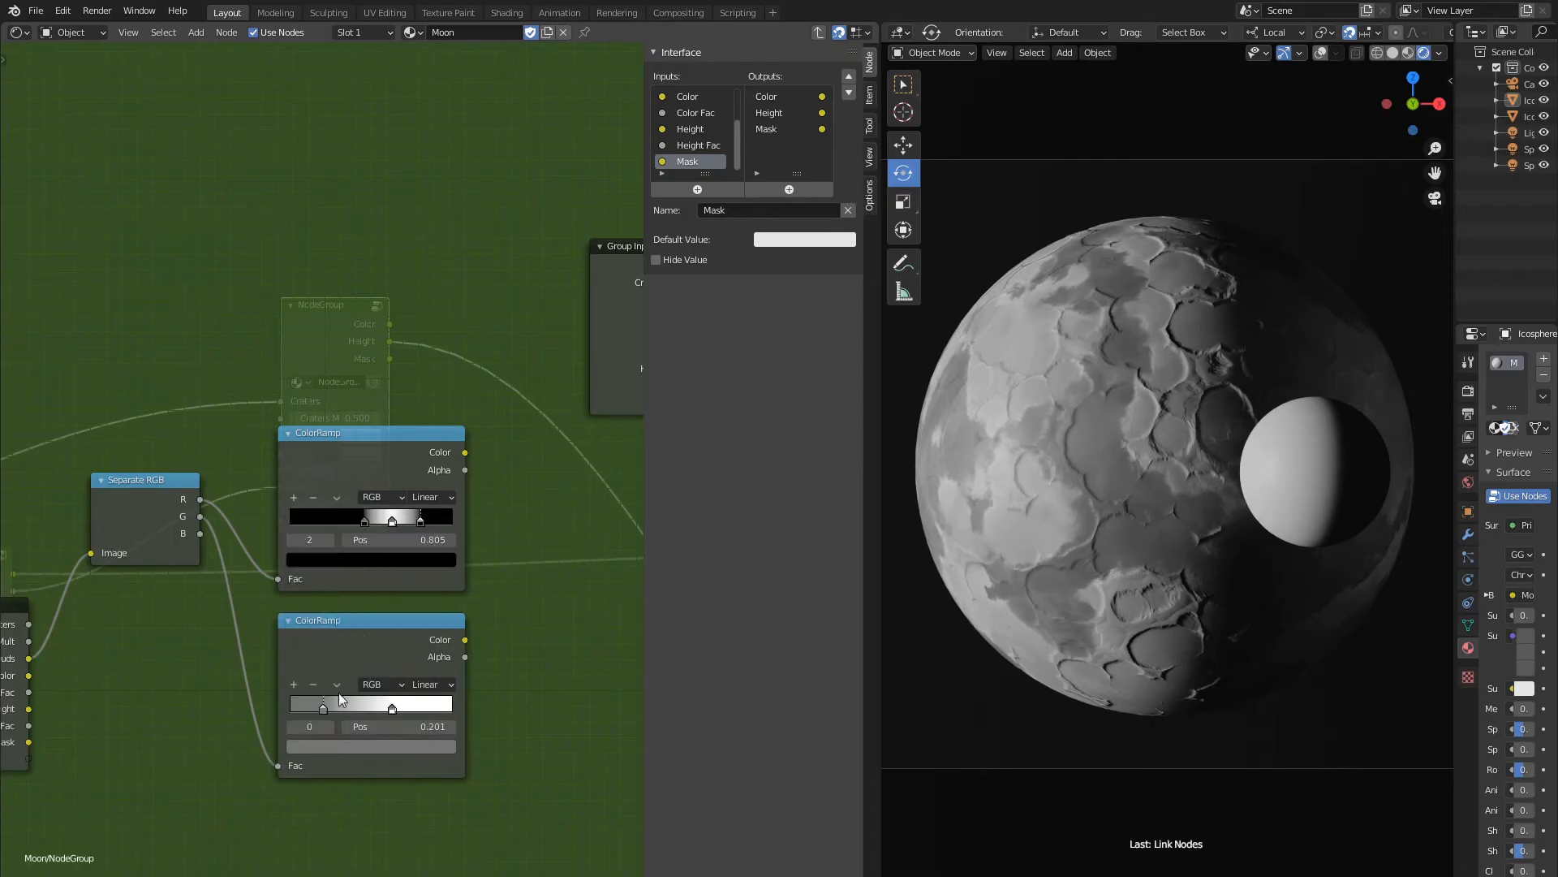
pyautogui.click(330, 728)
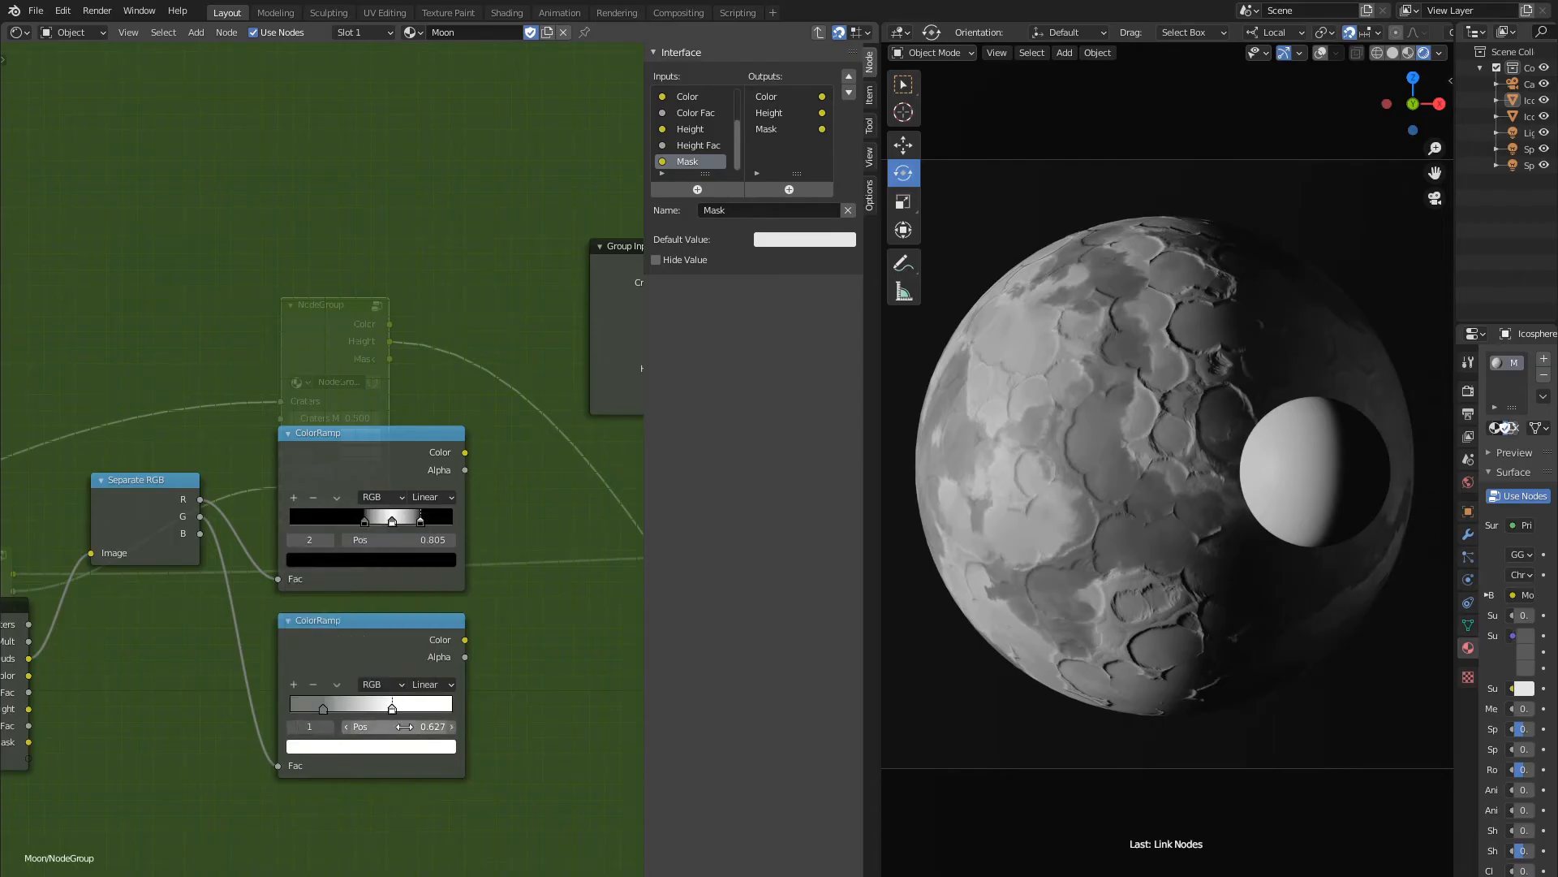
pyautogui.moveTo(382, 726); pyautogui.dragTo(404, 727)
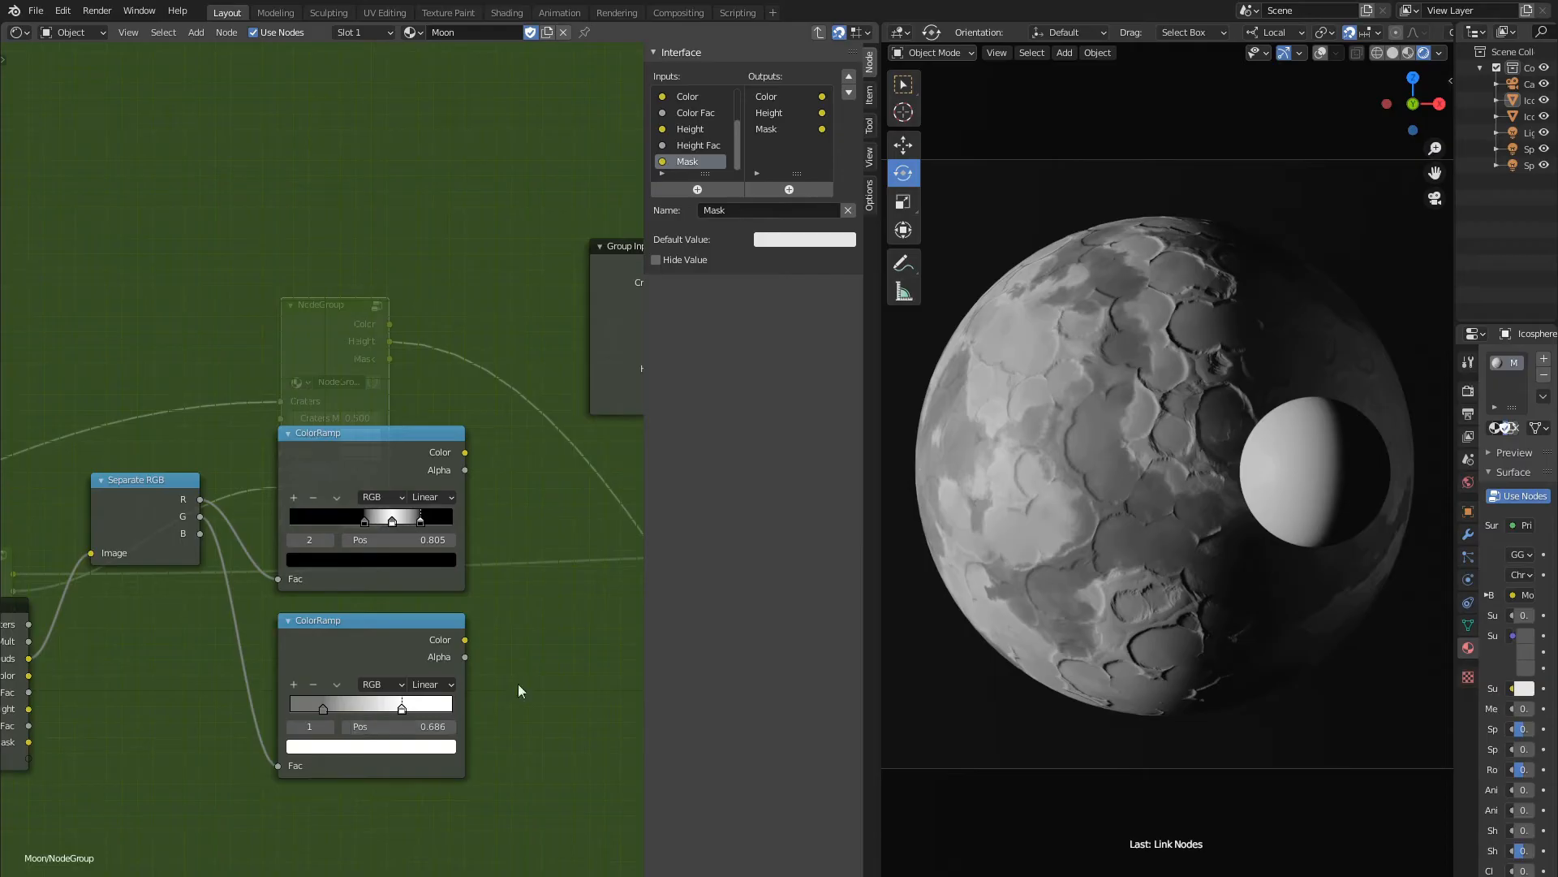
# Add a Frame node above the Separate RGB and ColorRamp nodes.
pyautogui.moveTo(518, 683); pyautogui.dragTo(498, 548, button='middle')
pyautogui.scroll(-4, 499, 549)
pyautogui.hotkey('shift', 'a')
pyautogui.moveTo(250, 318)
pyautogui.click(323, 320)
pyautogui.click(233, 301)
# Place the Separate RGB node and both ColorRamps inside the new frame and reposition the frame.
pyautogui.click(235, 406)
pyautogui.keyDown('shift'); pyautogui.click(365, 369); pyautogui.keyUp('shift')
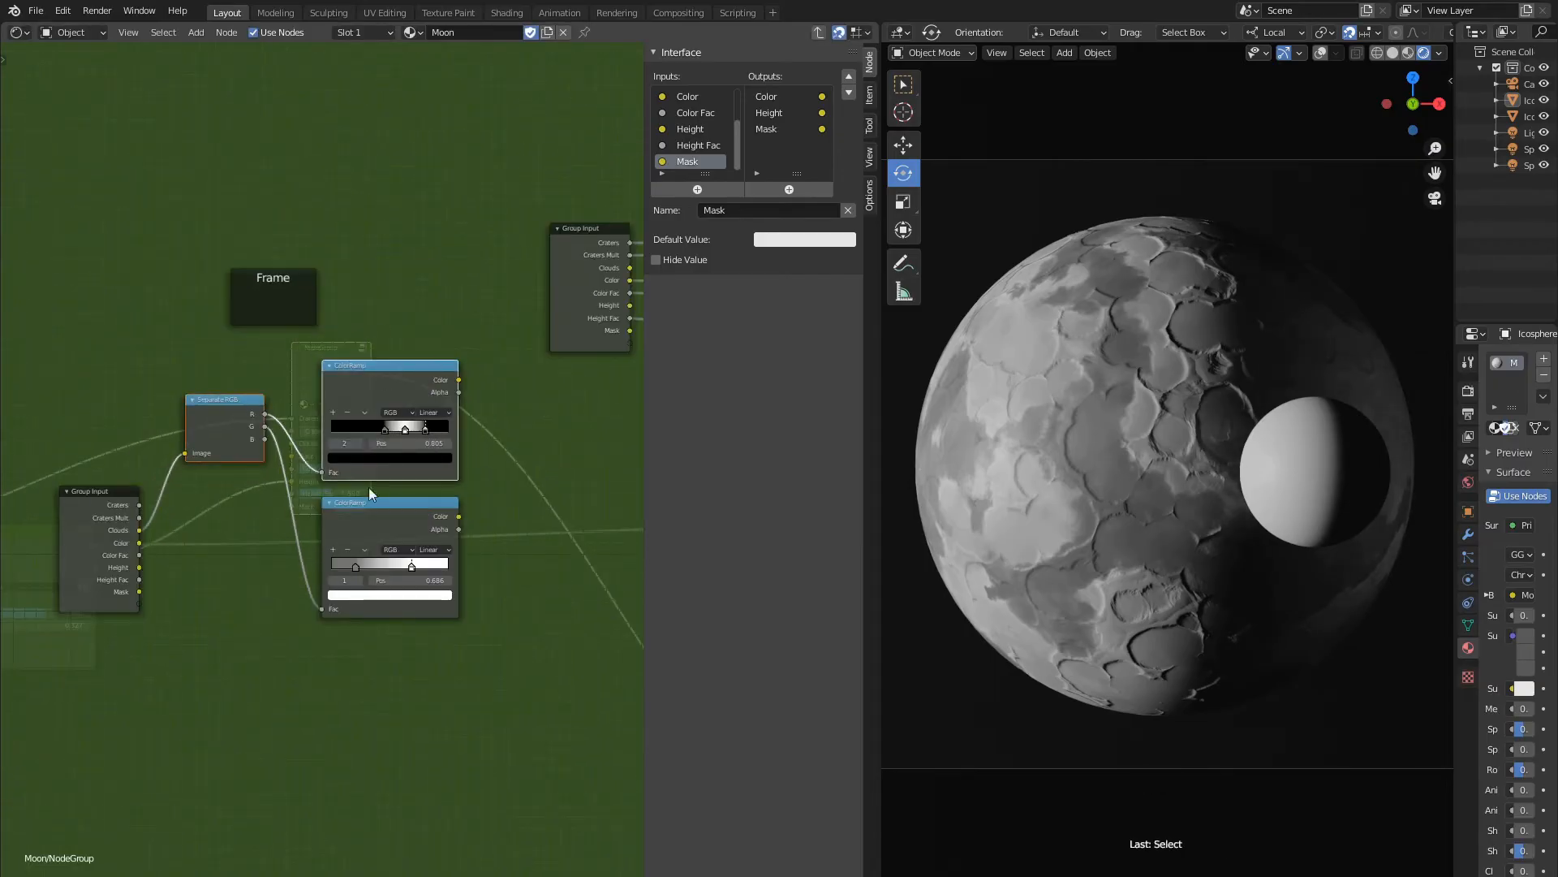
pyautogui.keyDown('shift'); pyautogui.click(369, 502); pyautogui.keyUp('shift')
pyautogui.press('g')
pyautogui.click(300, 309)
pyautogui.click(336, 266)
pyautogui.press('g')
pyautogui.click(315, 335)
# Label the frame Clouds Mask.
pyautogui.click(869, 95)
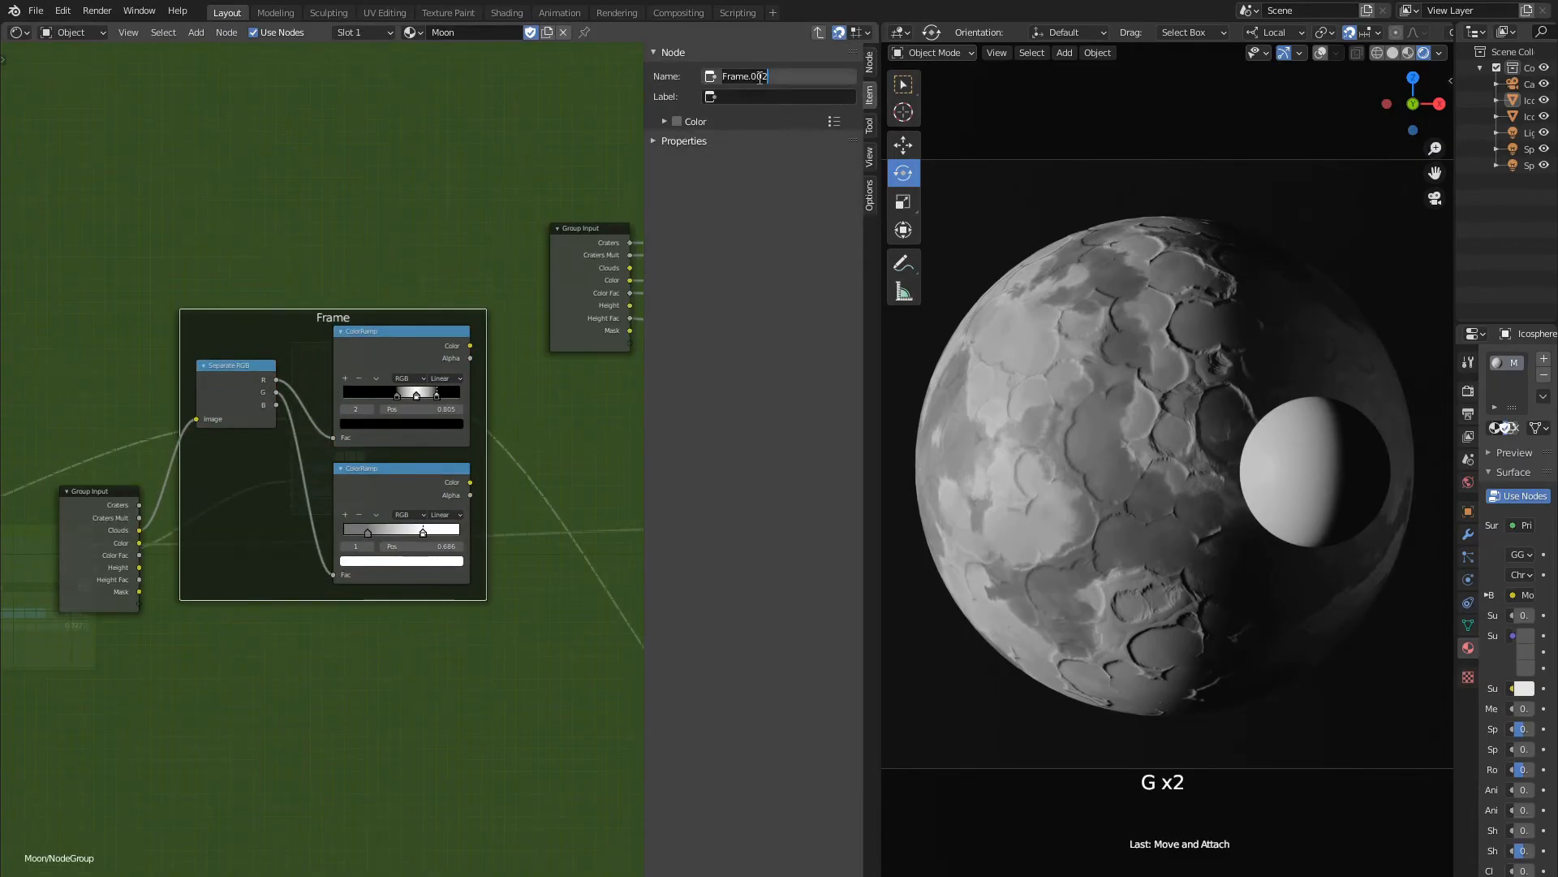
pyautogui.click(768, 96)
pyautogui.write('Clouds Mask')
pyautogui.press('Return')
# Move the Group Input node feeding the Clouds Mask frame farther down and to the left.
pyautogui.moveTo(208, 467); pyautogui.dragTo(279, 428, button='middle')
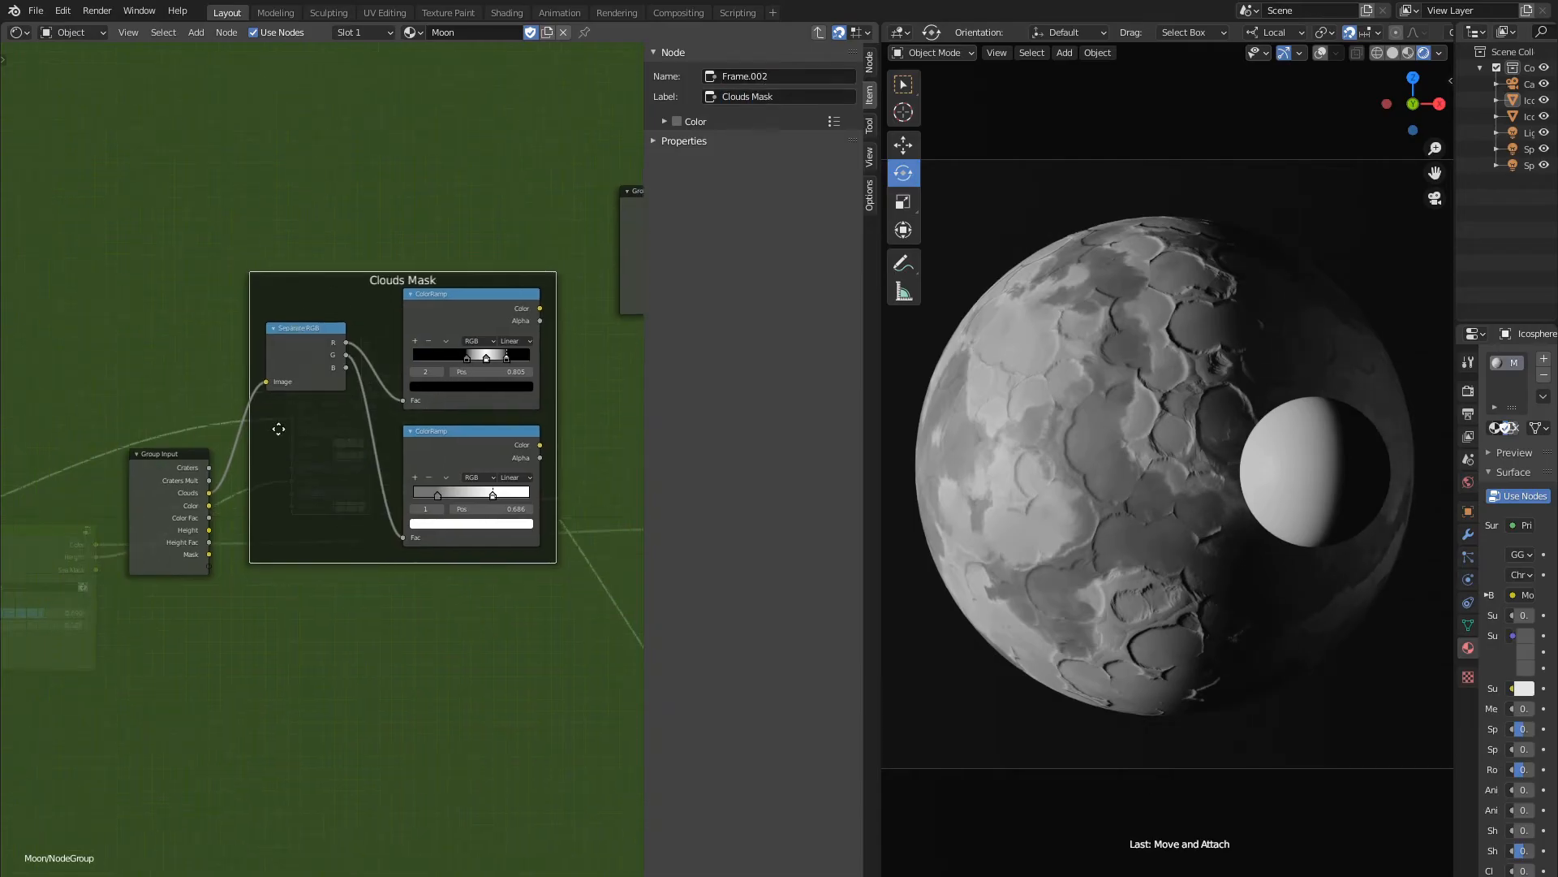
pyautogui.click(189, 469)
pyautogui.press('g')
pyautogui.click(101, 627)
# Add a MixRGB node below the Clouds Mask frame and connect the Group Input's Color Fac socket to its Color1.
pyautogui.moveTo(402, 619); pyautogui.dragTo(370, 510, button='middle')
pyautogui.scroll(-3, 370, 508)
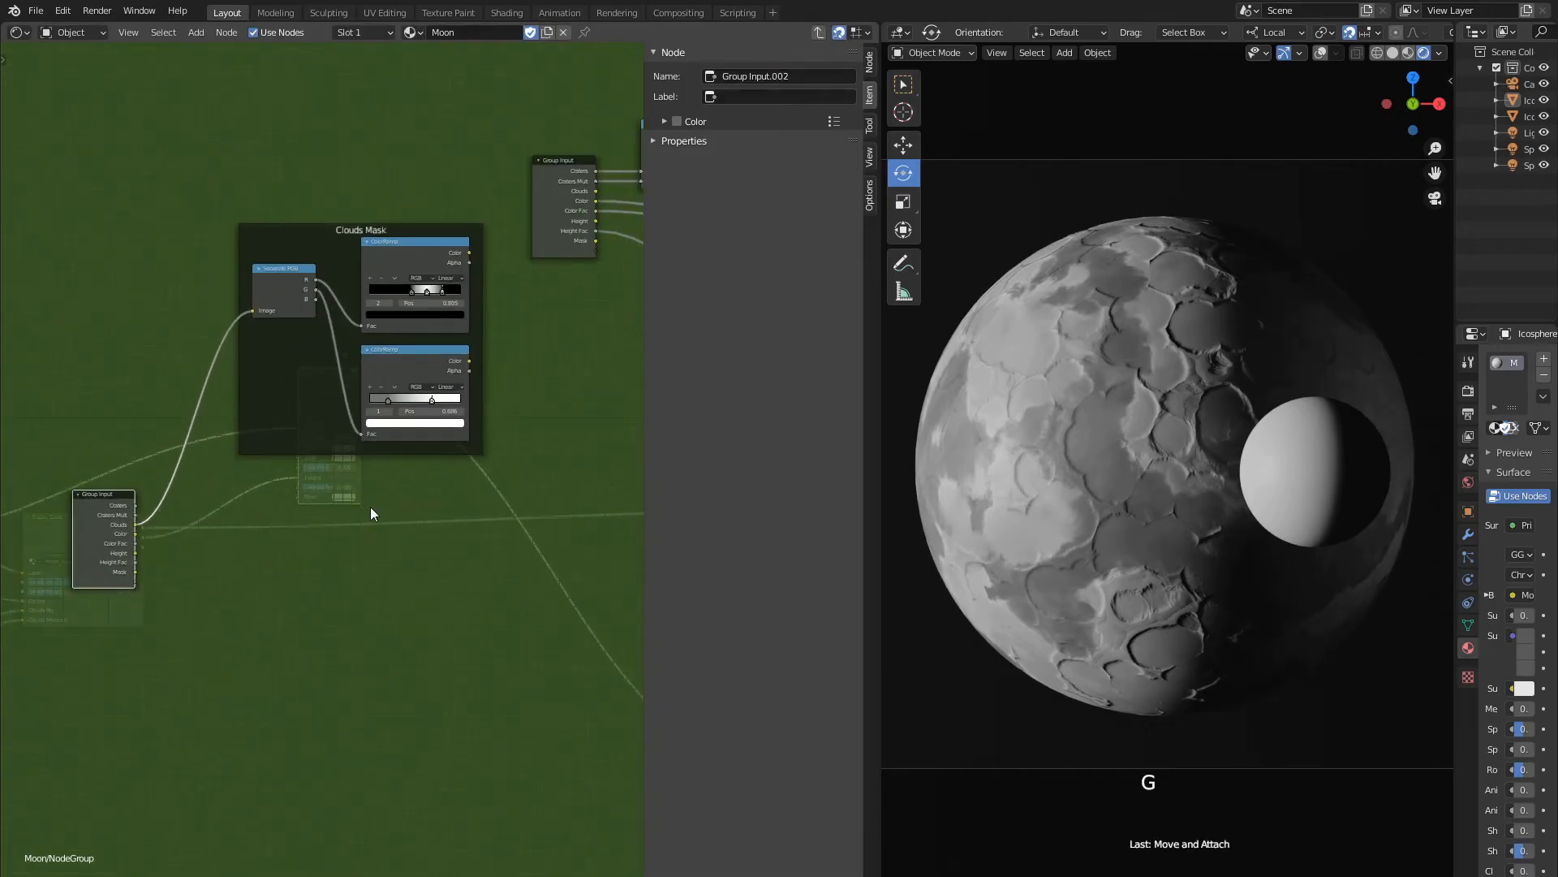
pyautogui.hotkey('shift', 'a')
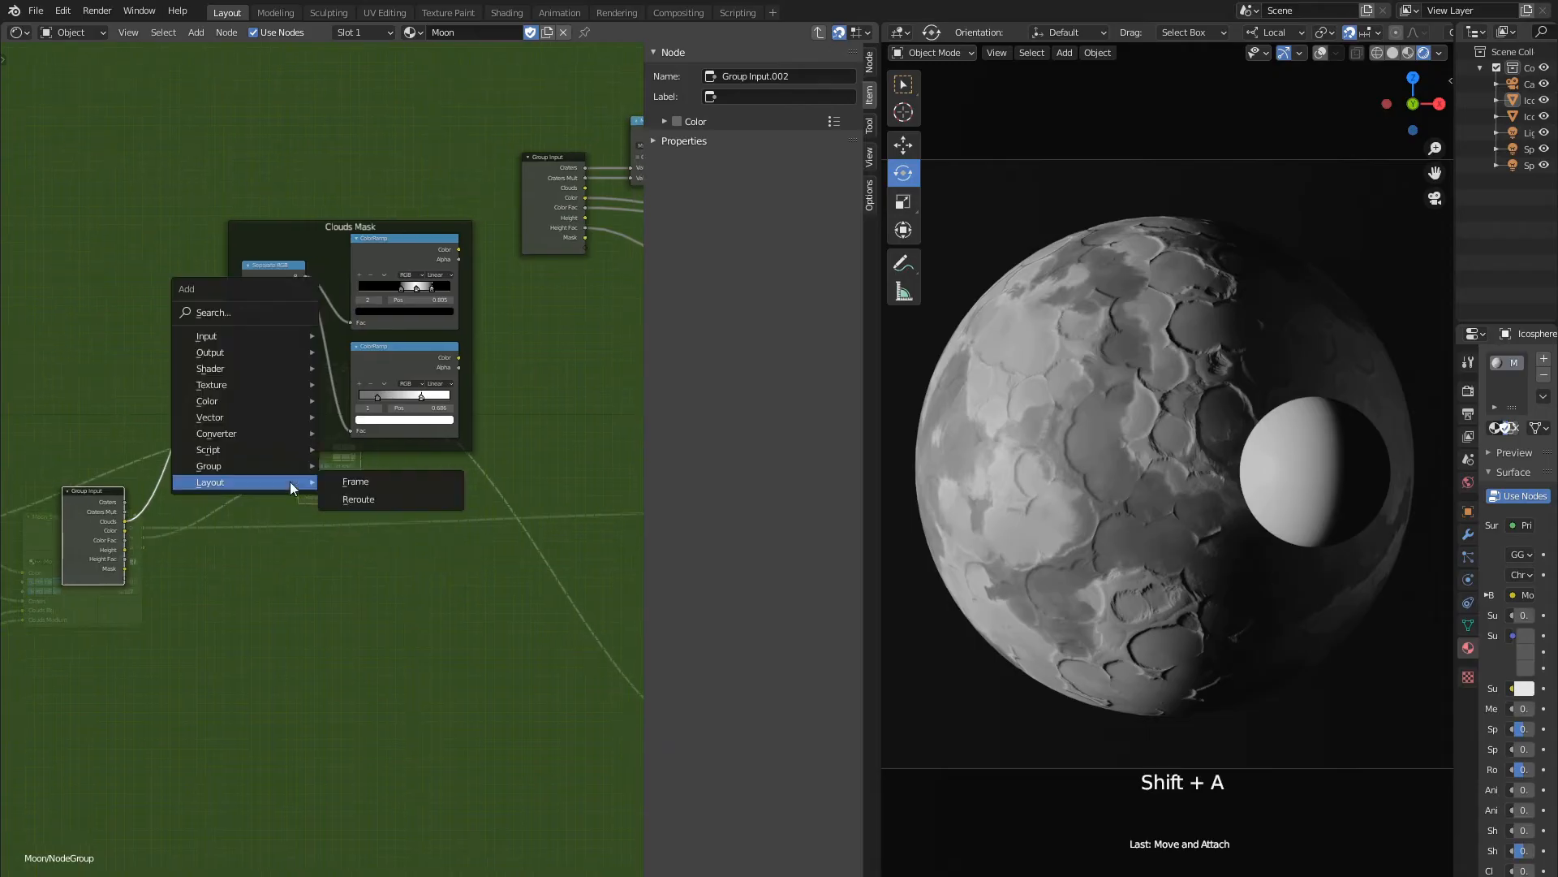
pyautogui.moveTo(308, 401)
pyautogui.click(350, 489)
pyautogui.click(340, 496)
pyautogui.scroll(4, 122, 532)
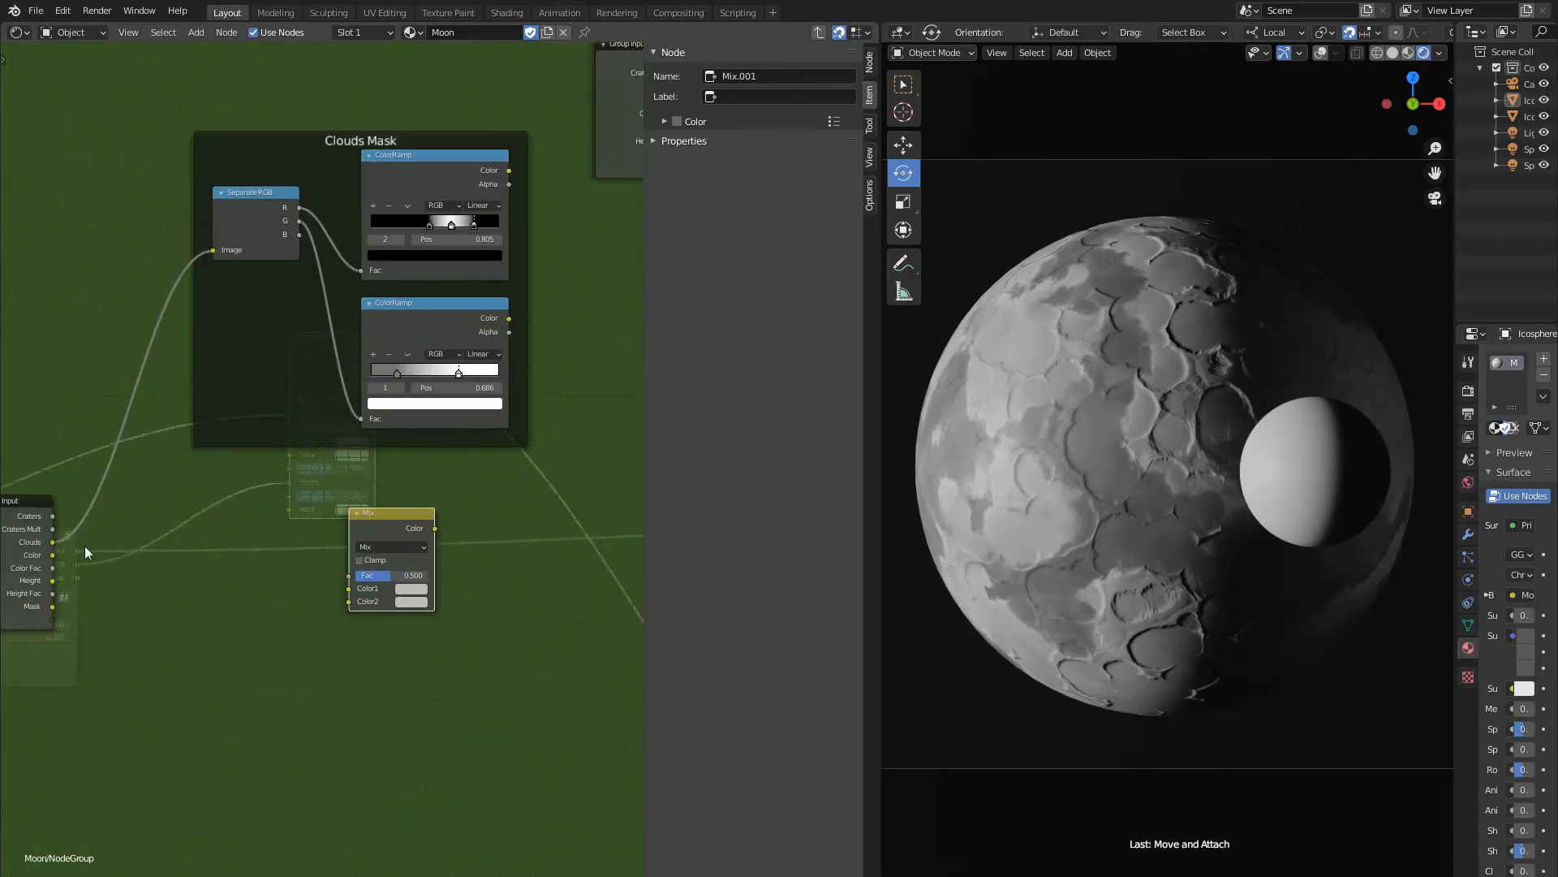
pyautogui.moveTo(85, 546); pyautogui.dragTo(126, 547, button='middle')
pyautogui.click(84, 566)
pyautogui.moveTo(386, 591); pyautogui.dragTo(389, 588)
# Set the mix node to Multiply with a factor of 1.000 and connect the Group Input's Mask socket to Color2.
pyautogui.moveTo(422, 574); pyautogui.dragTo(467, 574)
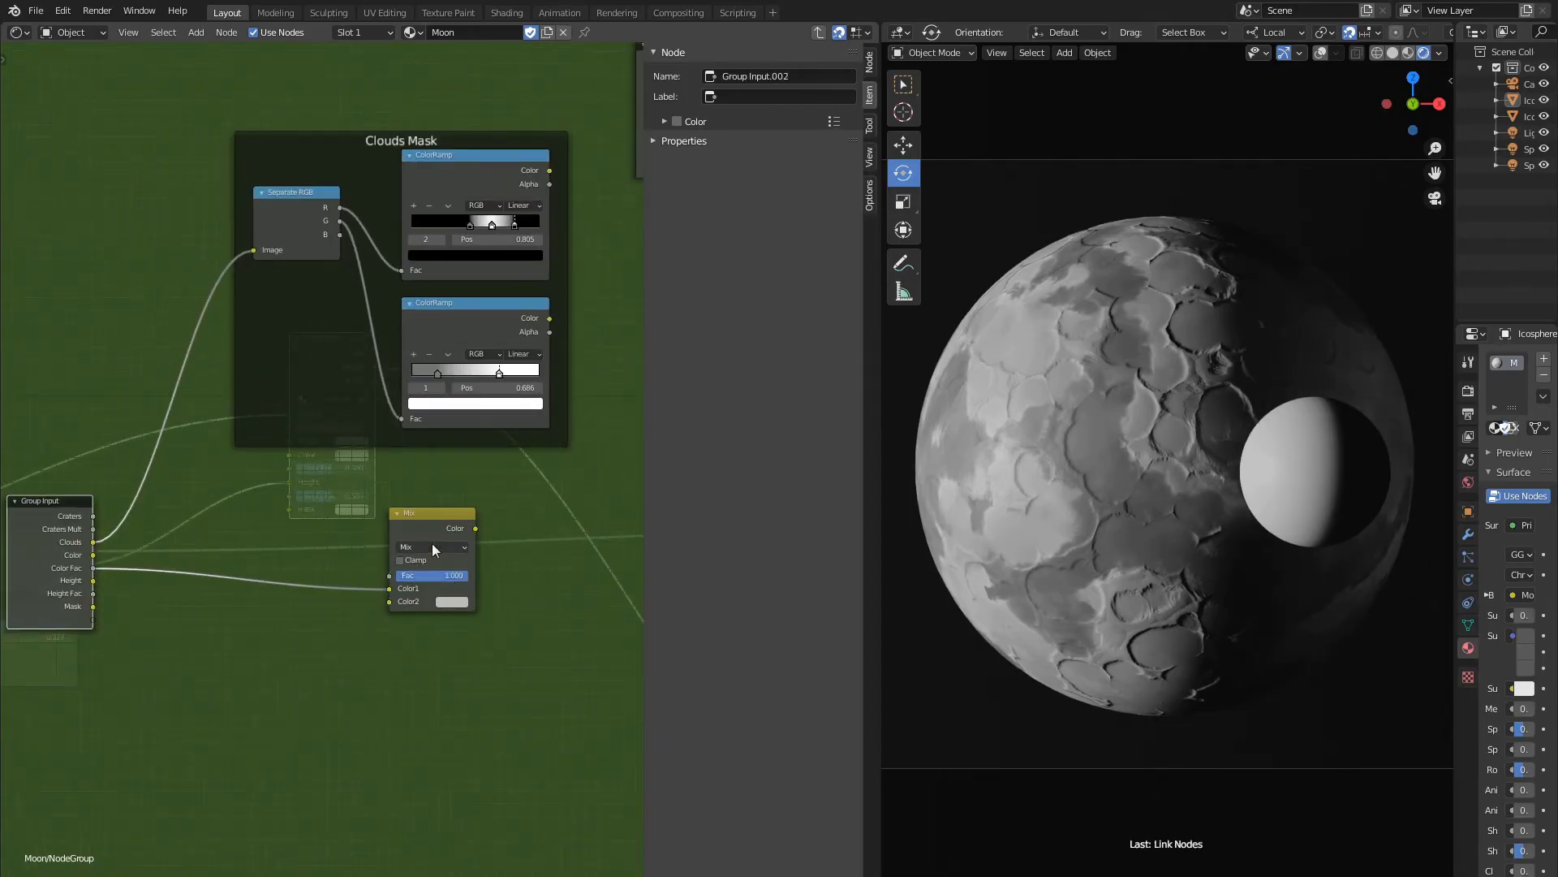
pyautogui.click(431, 544)
pyautogui.click(432, 591)
pyautogui.moveTo(93, 606); pyautogui.dragTo(390, 603)
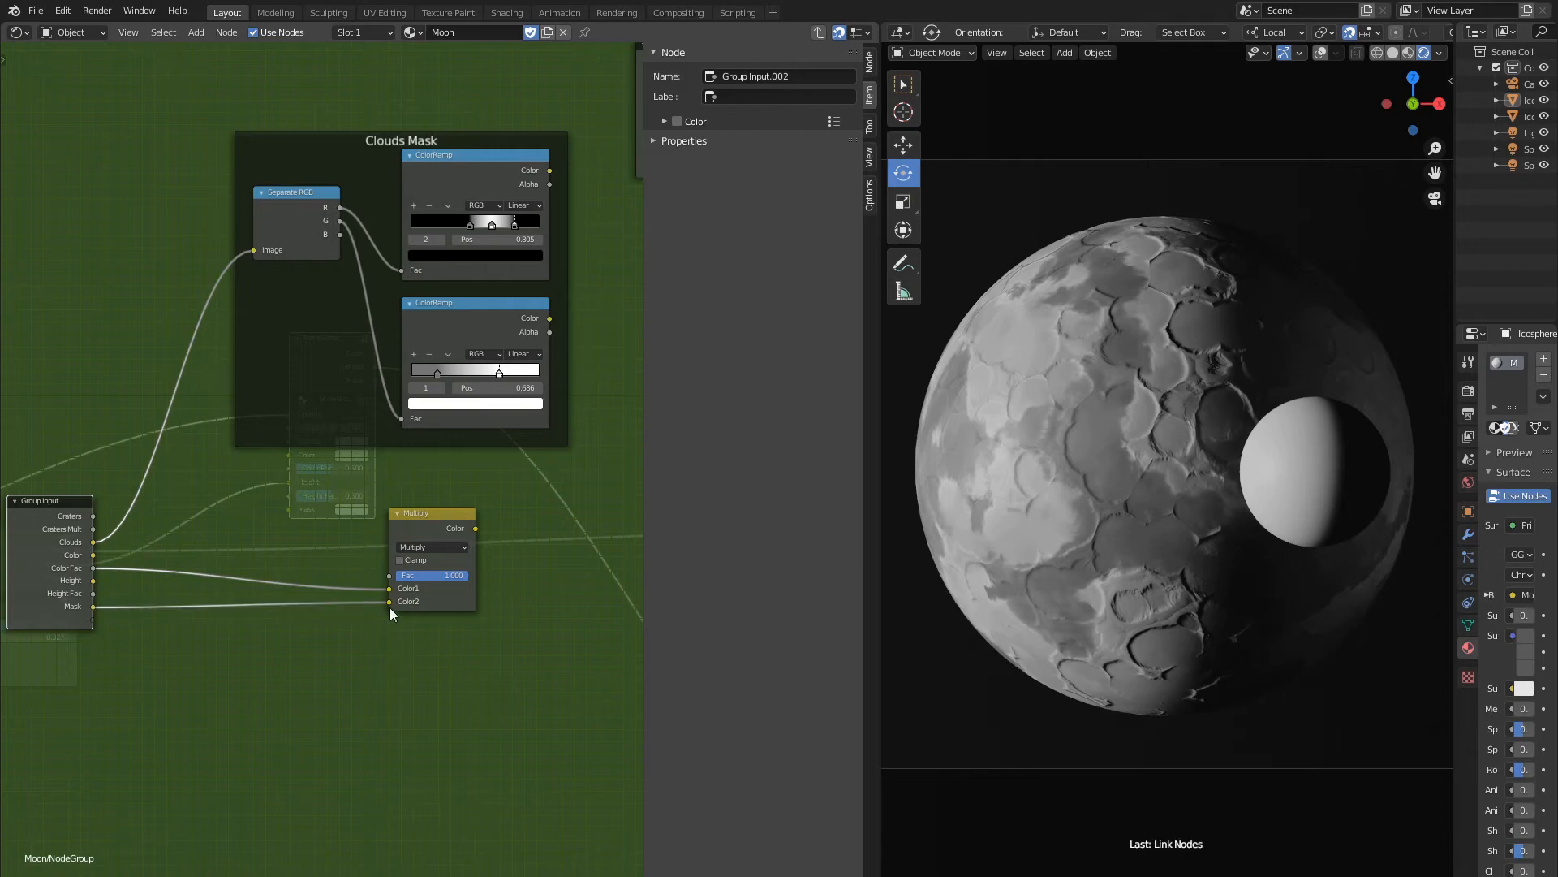
pyautogui.moveTo(377, 690); pyautogui.dragTo(375, 635, button='middle')
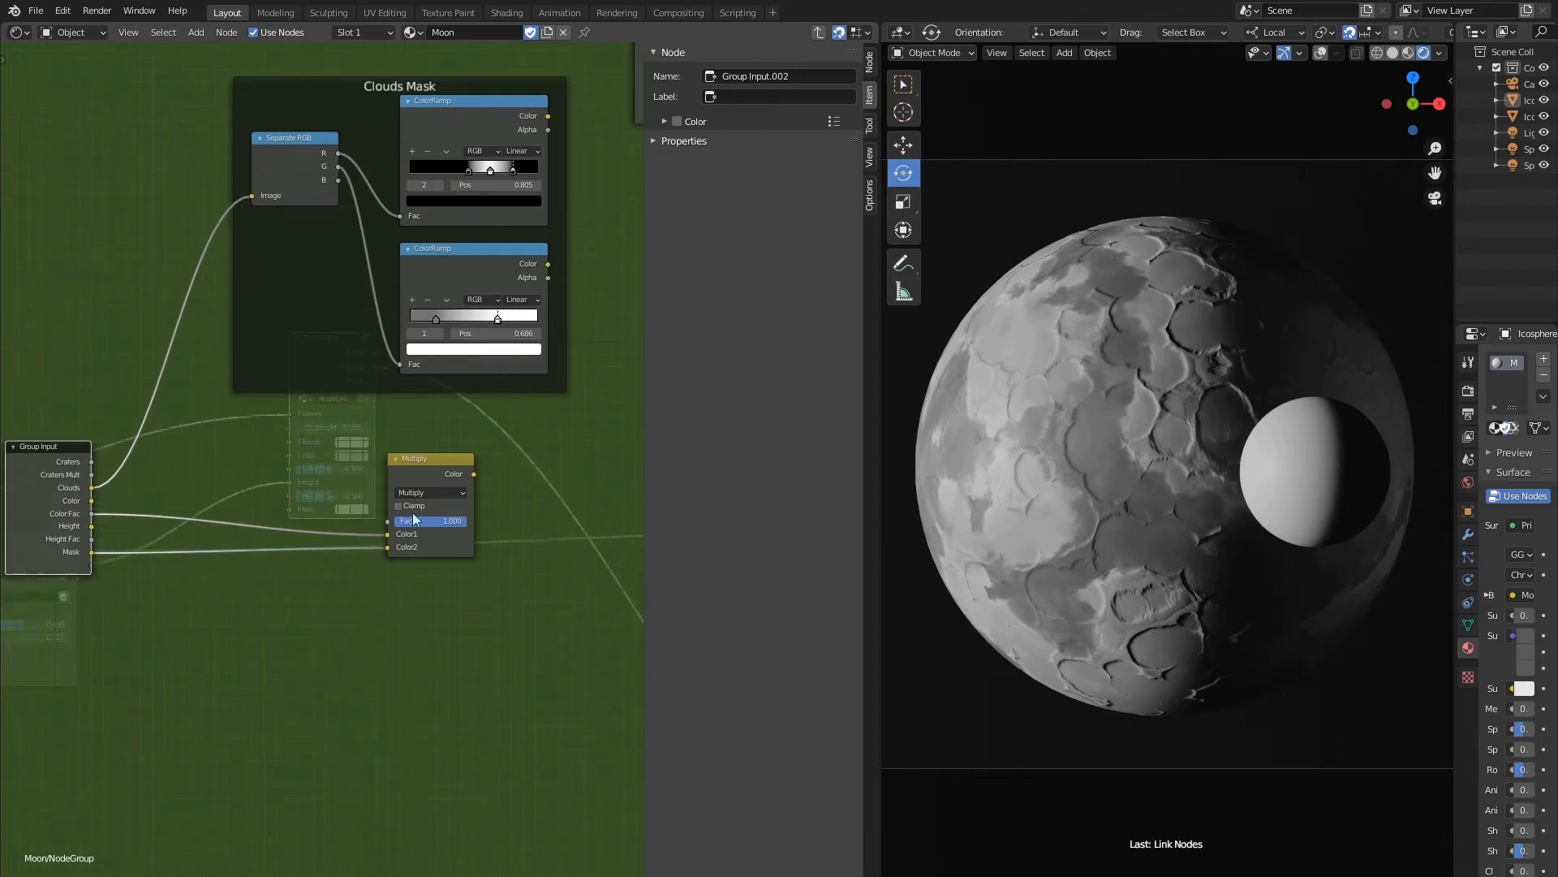
# Duplicate the Multiply node below the original, linking the Group Input's Height Fac to Color1 and its empty socket to Color2.
pyautogui.click(431, 481)
pyautogui.hotkey('ctrl', 'c')
pyautogui.hotkey('ctrl', 'v')
pyautogui.press('g')
pyautogui.click(433, 655)
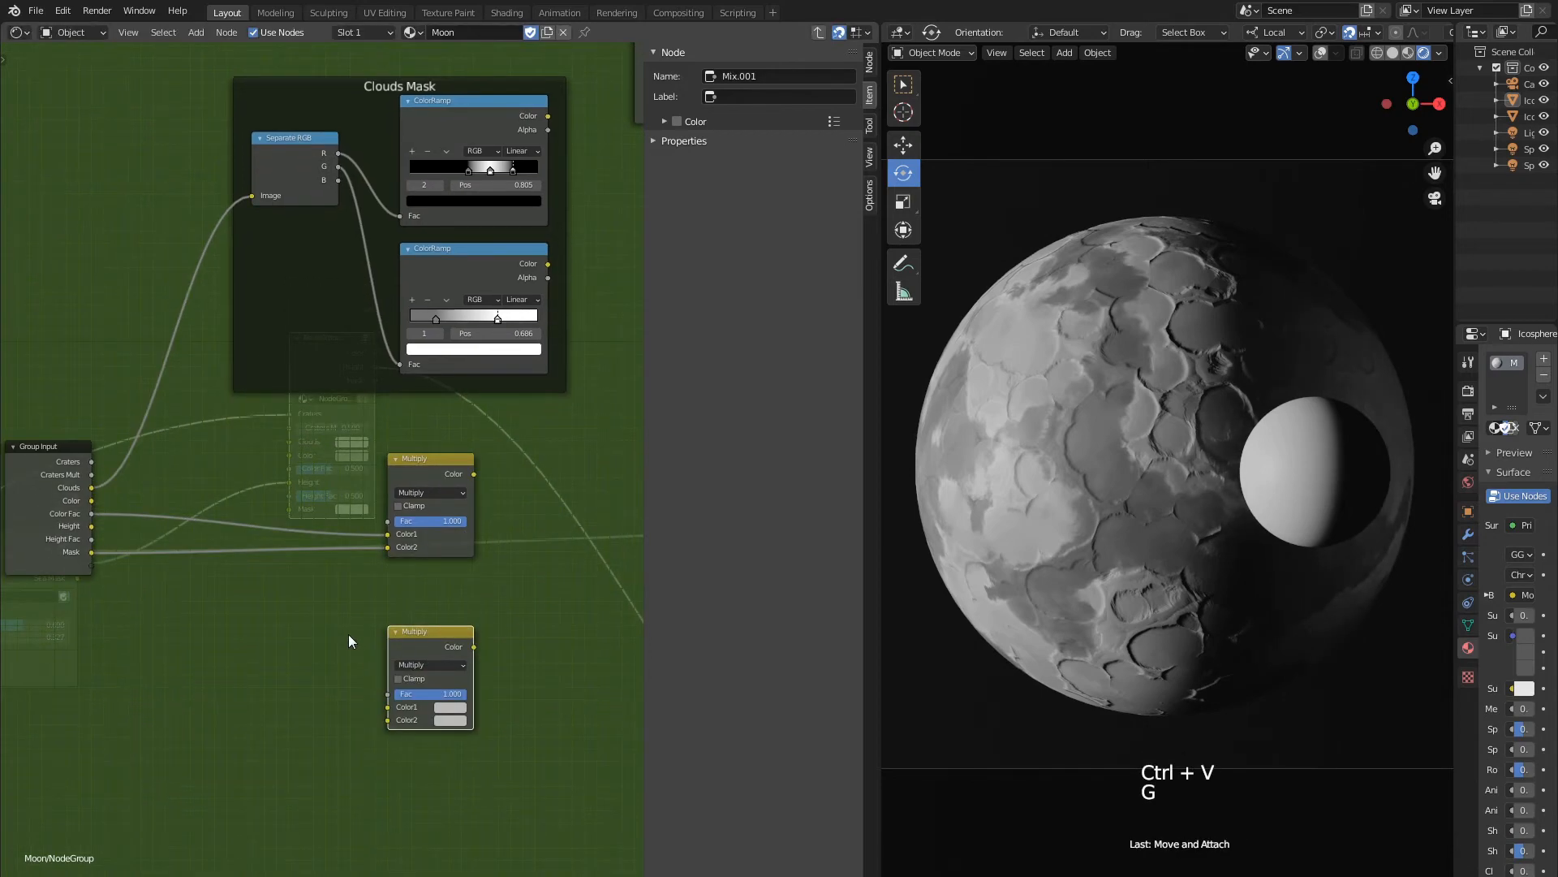
pyautogui.moveTo(92, 554); pyautogui.dragTo(384, 719)
# Move the Clouds Mask frame, its Group Input and both Multiply nodes together, clear of the Color and Height frames.
pyautogui.scroll(-4, 474, 578)
pyautogui.moveTo(474, 578); pyautogui.dragTo(349, 629, button='middle')
pyautogui.scroll(-5, 341, 503)
pyautogui.press('a')
pyautogui.press('a')
pyautogui.press('a')
pyautogui.press('b')
pyautogui.moveTo(36, 256); pyautogui.dragTo(362, 696)
pyautogui.press('g')
pyautogui.click(433, 759)
pyautogui.moveTo(456, 605); pyautogui.dragTo(364, 626, button='middle')
pyautogui.scroll(3, 363, 626)
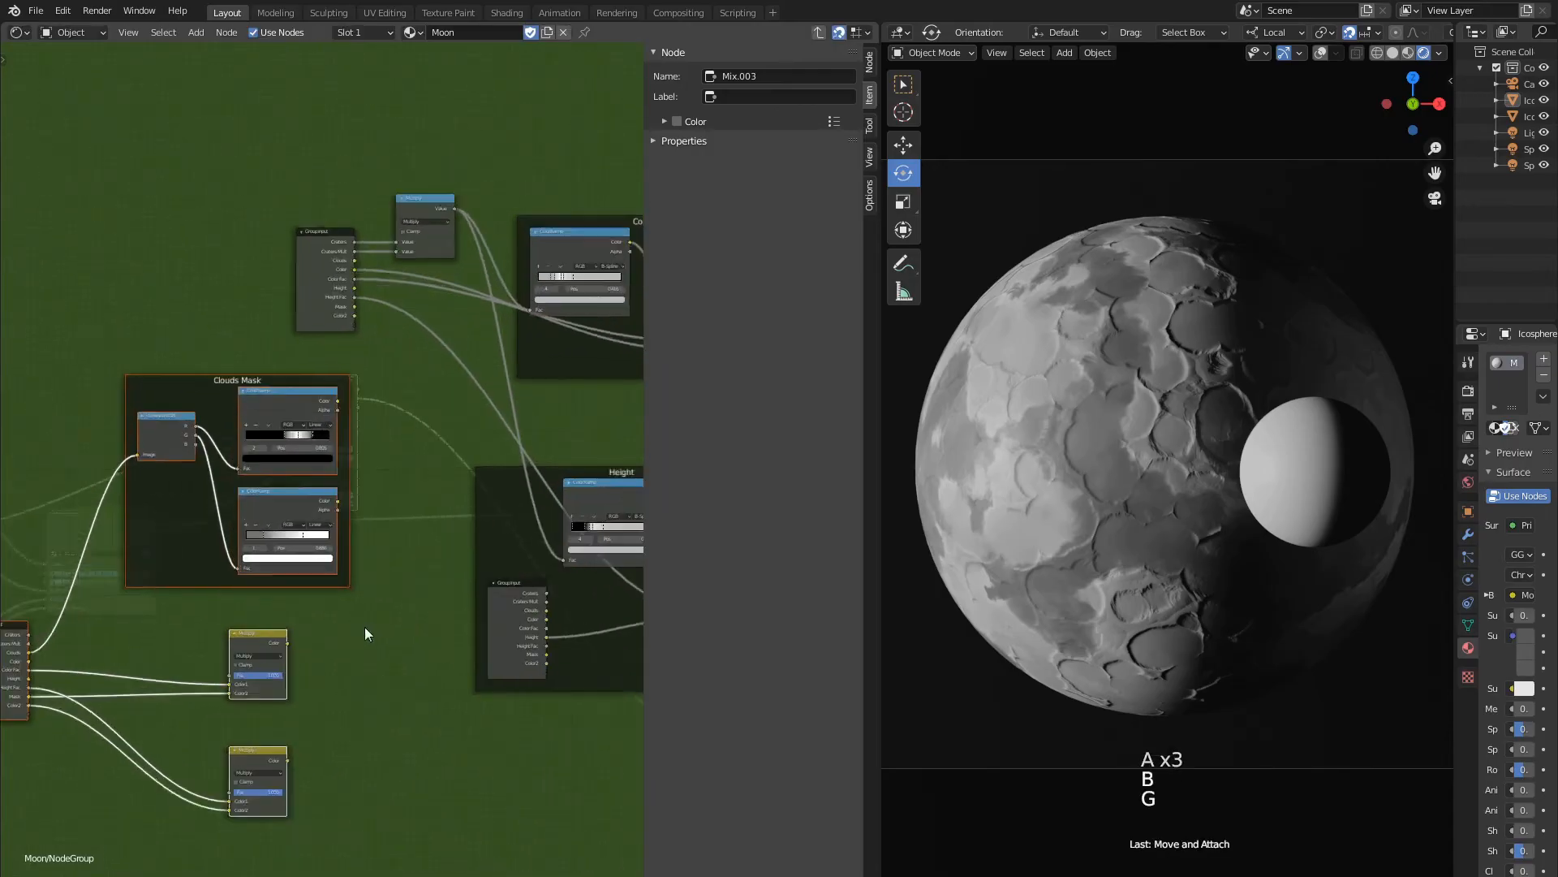
pyautogui.click(373, 621)
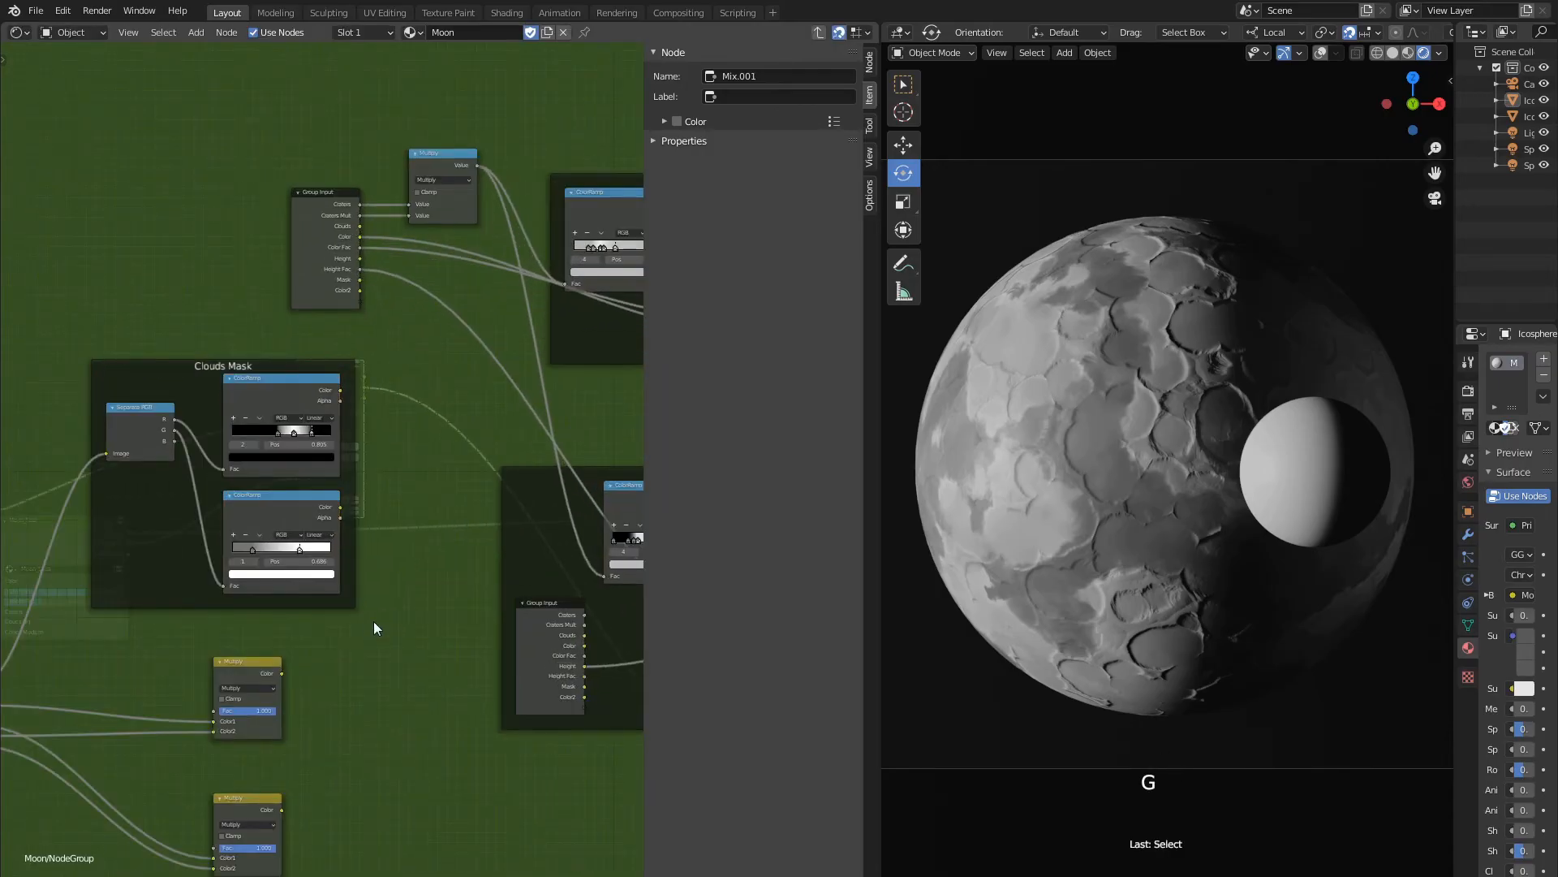
# Place a Multiply copy beside the Clouds Mask frame, linking the frame's upper ColorRamp to Color2 and the upper Multiply to Color1.
pyautogui.click(241, 669)
pyautogui.hotkey('ctrl', 'c')
pyautogui.hotkey('ctrl', 'v')
pyautogui.press('g')
pyautogui.click(405, 398)
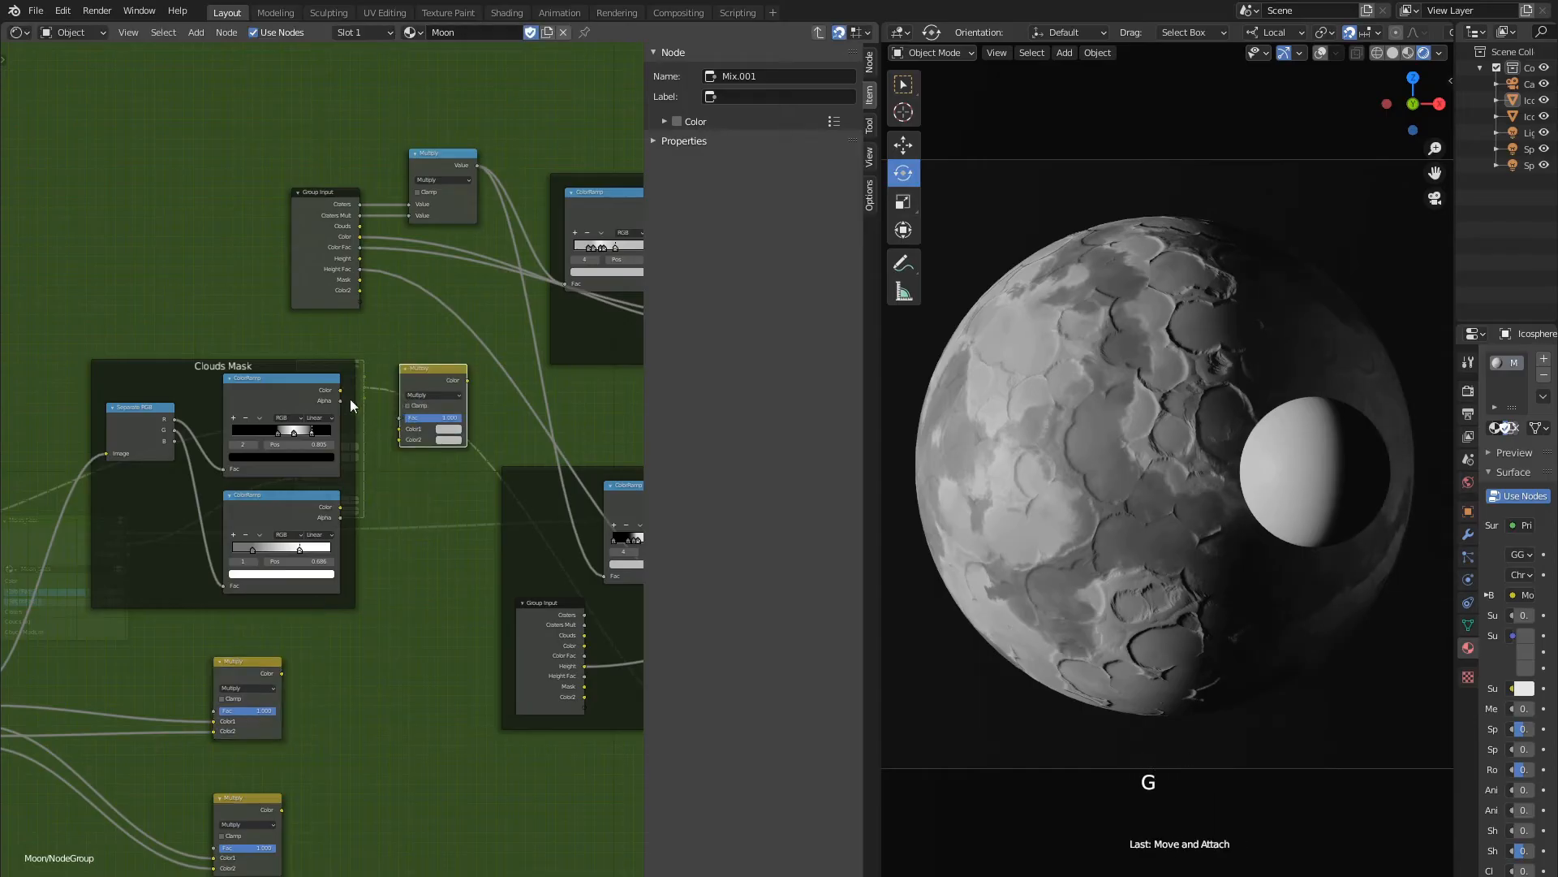
pyautogui.moveTo(341, 390); pyautogui.dragTo(399, 439)
pyautogui.press('g')
pyautogui.click(415, 402)
pyautogui.click(312, 645)
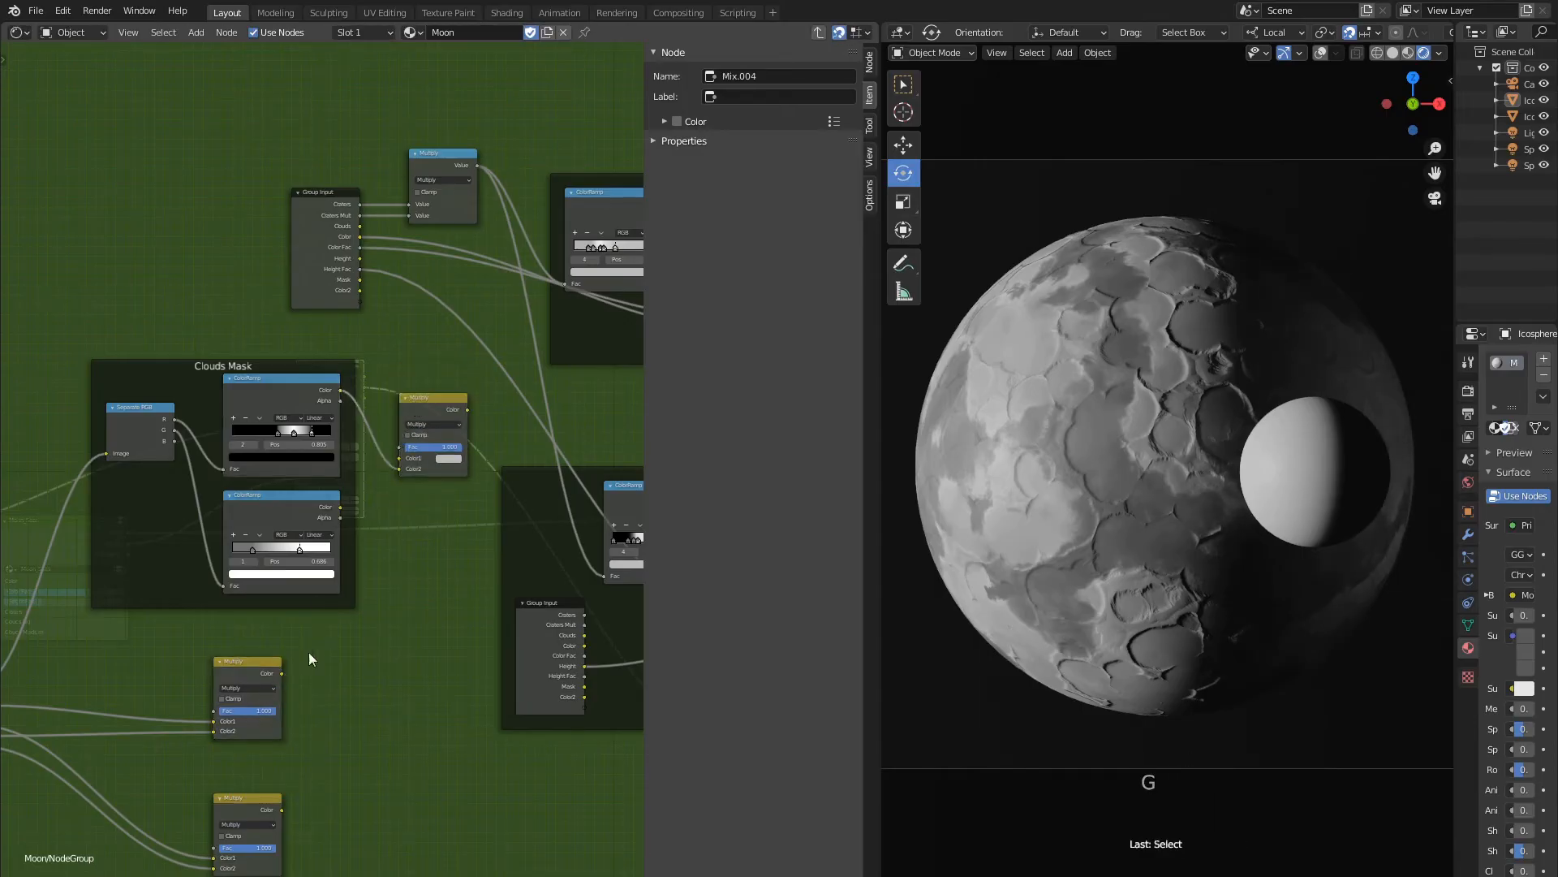
pyautogui.moveTo(282, 673); pyautogui.dragTo(399, 458)
# Add a frame around the two stacked Multiply nodes below the Clouds Mask frame and arrange them closer together.
pyautogui.moveTo(211, 597)
pyautogui.mouseDown(button='middle')
pyautogui.moveTo(266, 485)
pyautogui.moveTo(212, 571)
pyautogui.mouseUp(button='middle')
pyautogui.hotkey('shift', 'a')
pyautogui.click(284, 577)
pyautogui.click(386, 561)
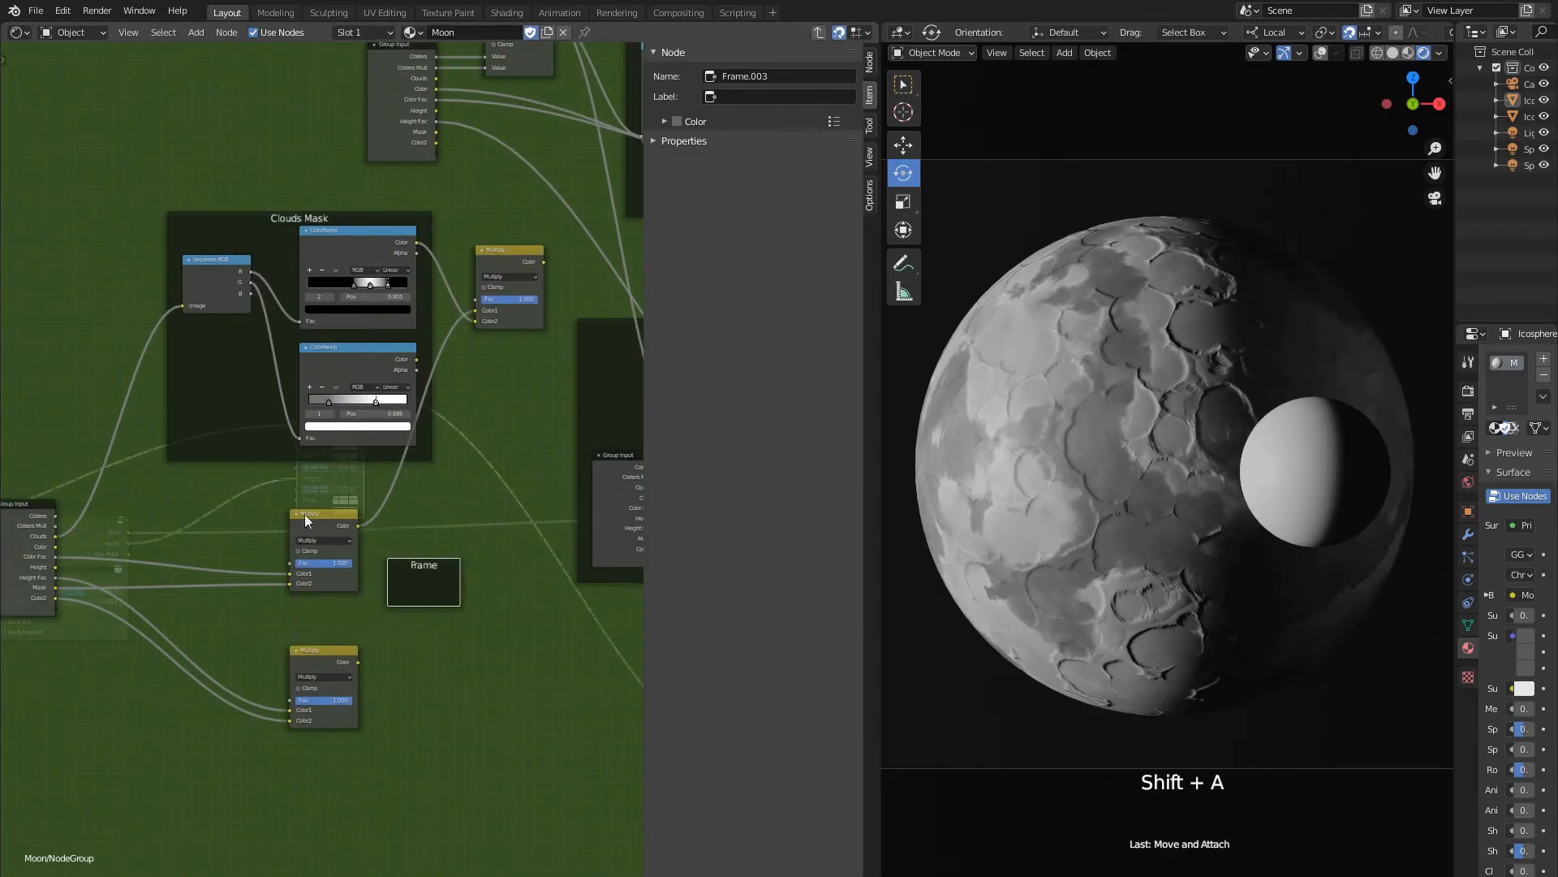
pyautogui.click(304, 514)
pyautogui.keyDown('shift'); pyautogui.click(317, 647); pyautogui.keyUp('shift')
pyautogui.press('g')
pyautogui.click(397, 704)
pyautogui.click(397, 688)
pyautogui.press('g')
pyautogui.click(309, 662)
pyautogui.press('g')
pyautogui.click(310, 622)
# Label the frame around the two Multiply nodes Mask.
pyautogui.click(311, 512)
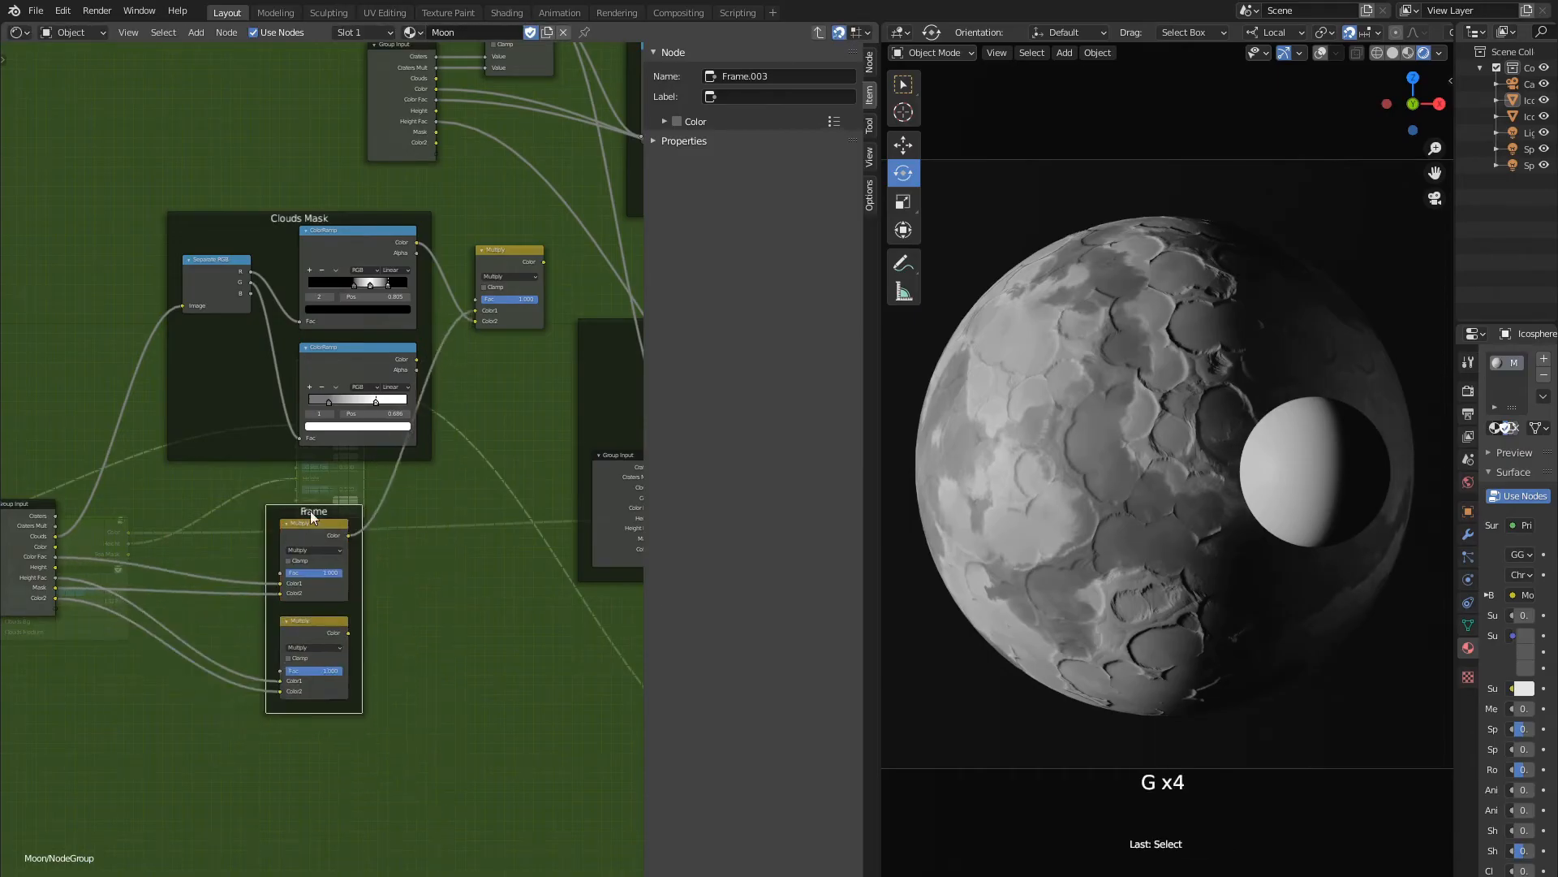
pyautogui.click(747, 96)
pyautogui.press('Return')
# Connect the Color output of the Multiply beside the Clouds Mask frame to the Fac of the Color frame's Overlay node.
pyautogui.moveTo(426, 455); pyautogui.dragTo(299, 508, button='middle')
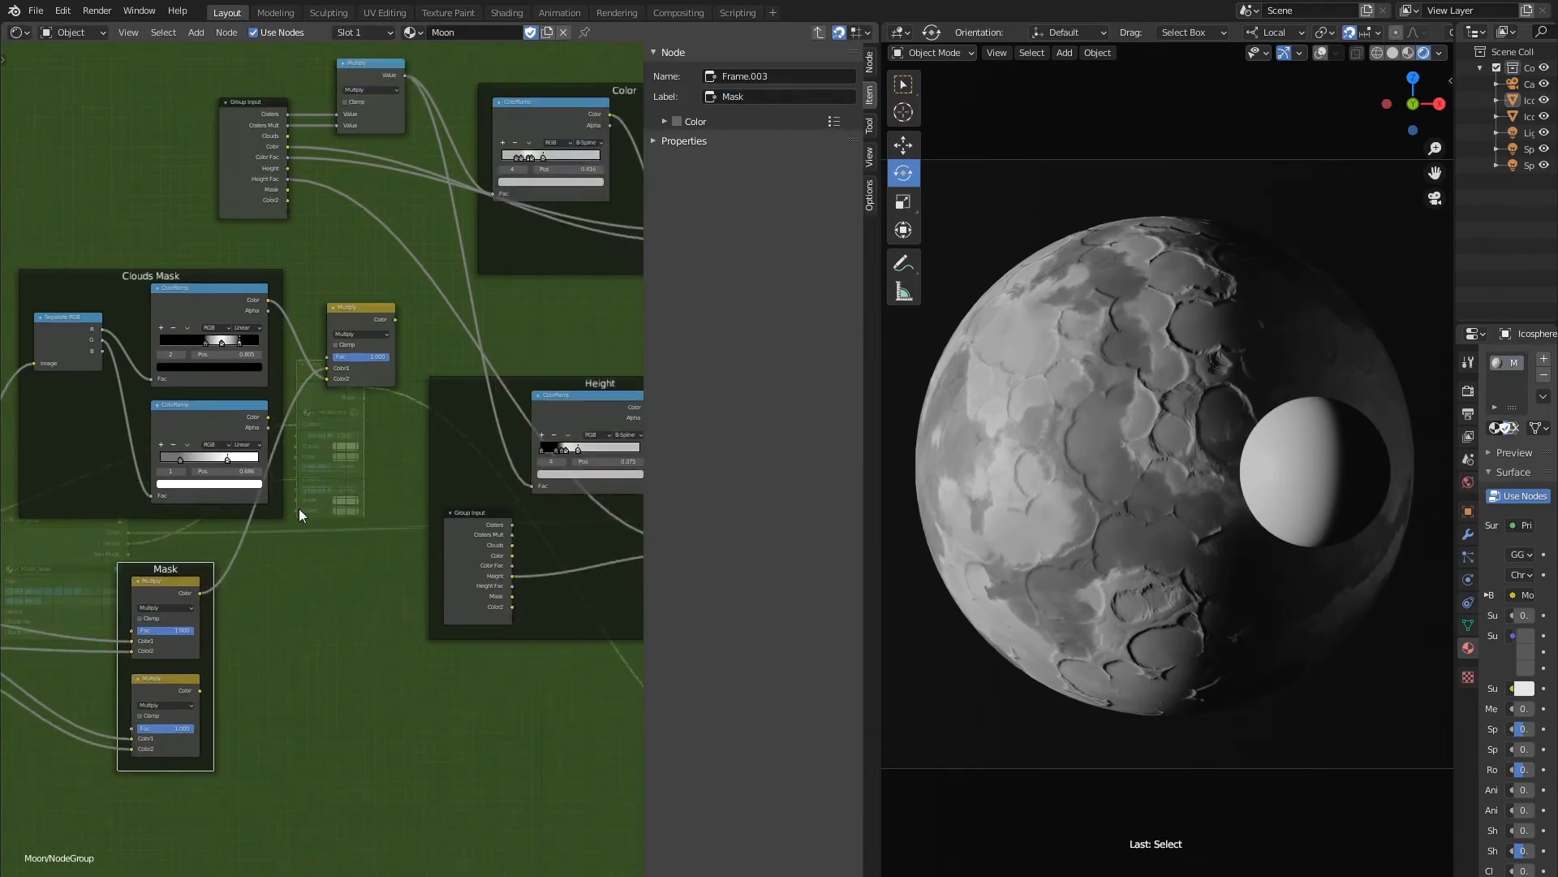
pyautogui.moveTo(468, 328); pyautogui.dragTo(205, 416, button='middle')
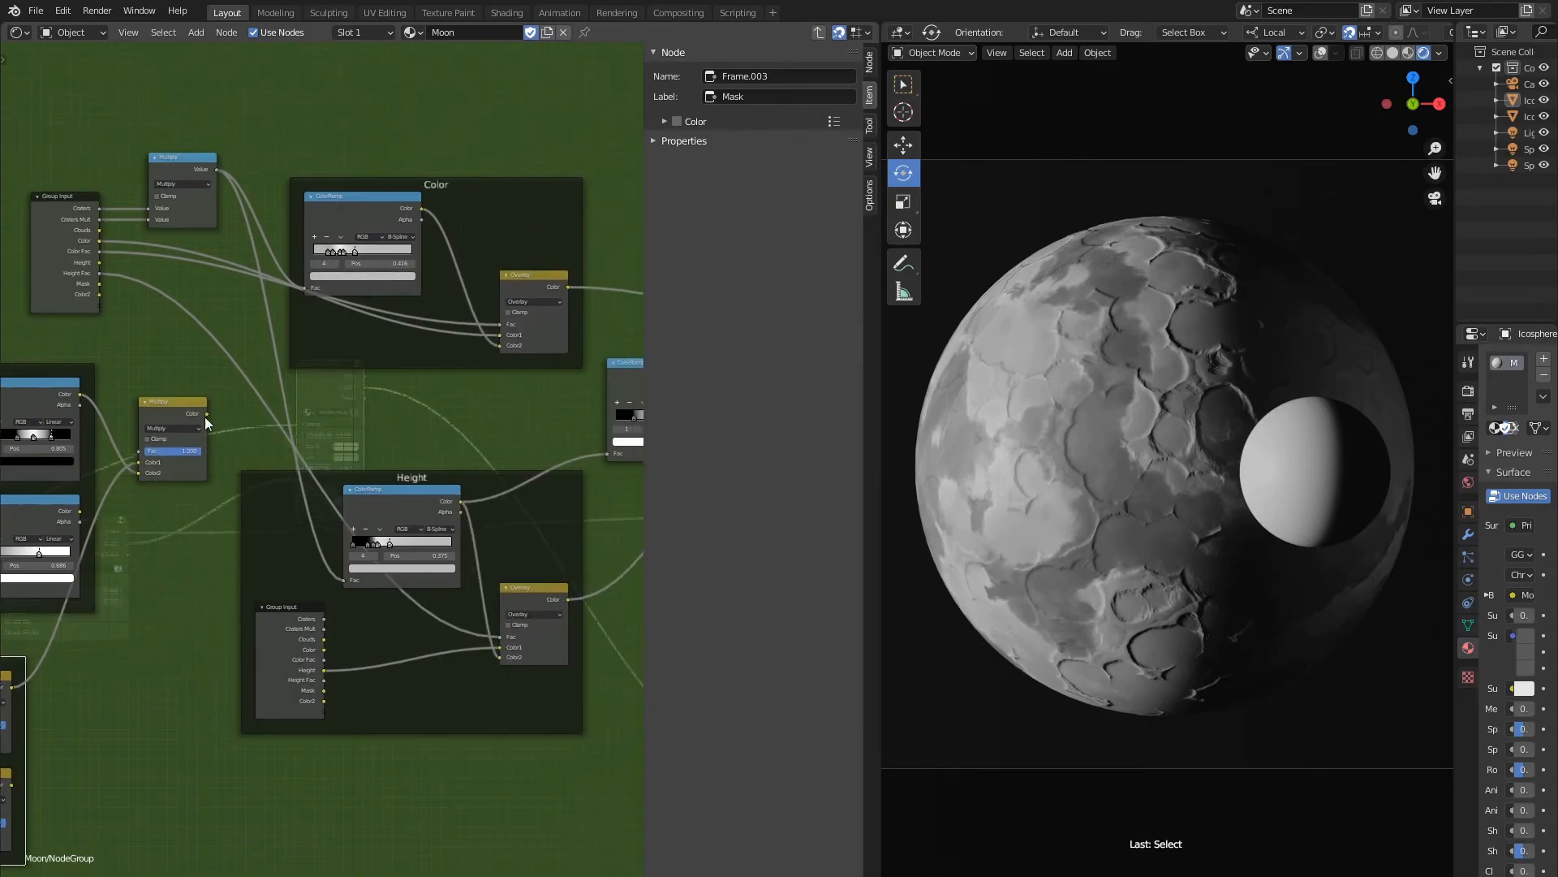
pyautogui.moveTo(206, 412); pyautogui.dragTo(499, 334)
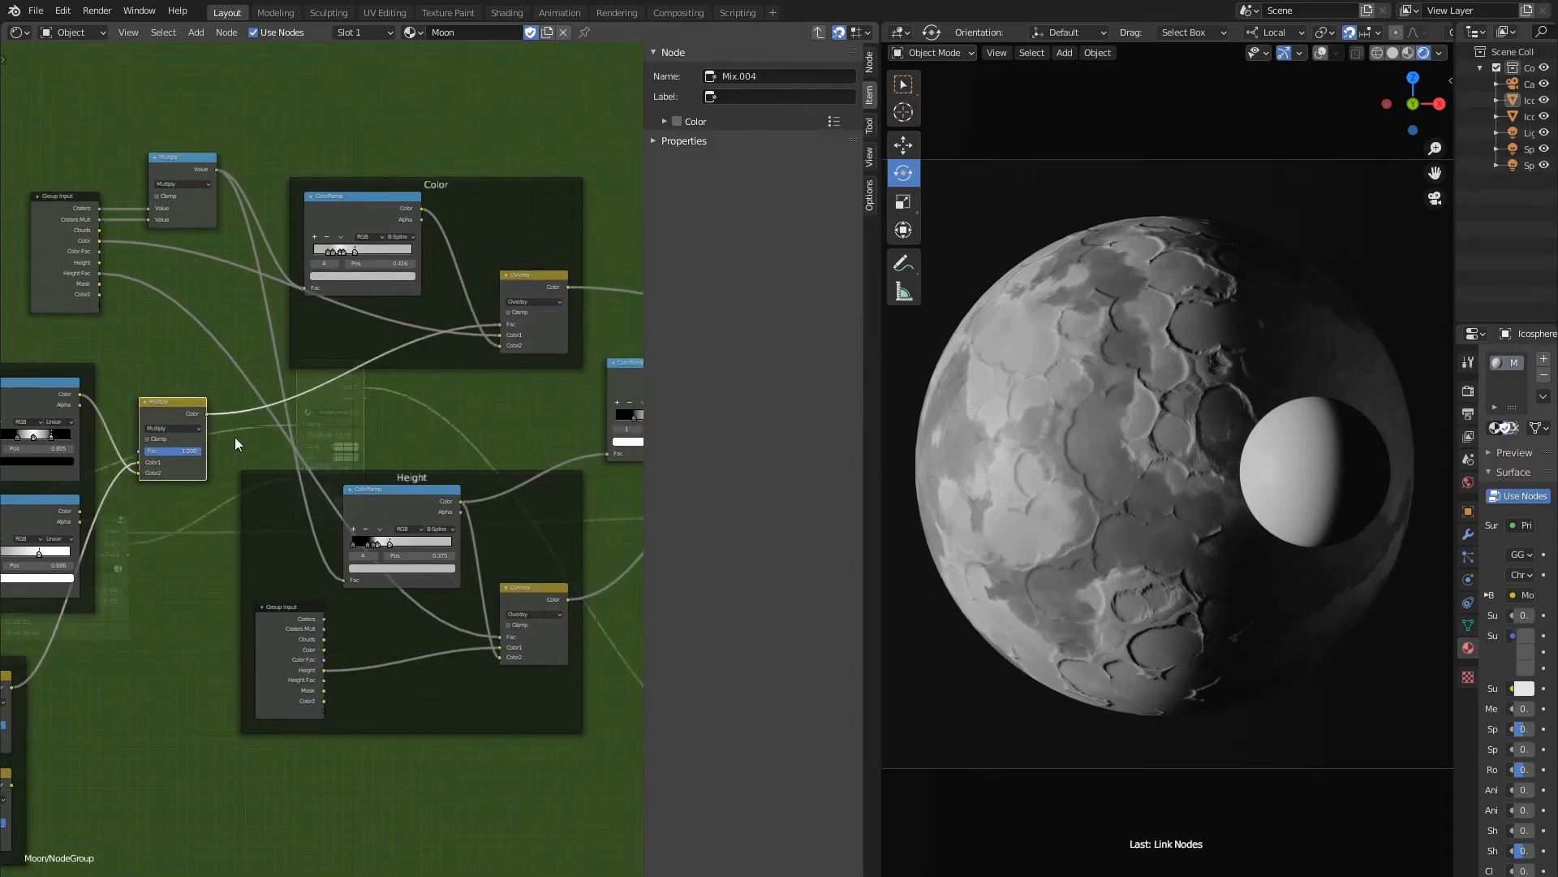
# Place another Multiply copy beside the Mask frame, linking the frame's lower Multiply to Color1 and the lower clouds ColorRamp to Color2.
pyautogui.moveTo(235, 437); pyautogui.dragTo(352, 426, button='middle')
pyautogui.click(279, 397)
pyautogui.hotkey('ctrl', 'c')
pyautogui.hotkey('ctrl', 'v')
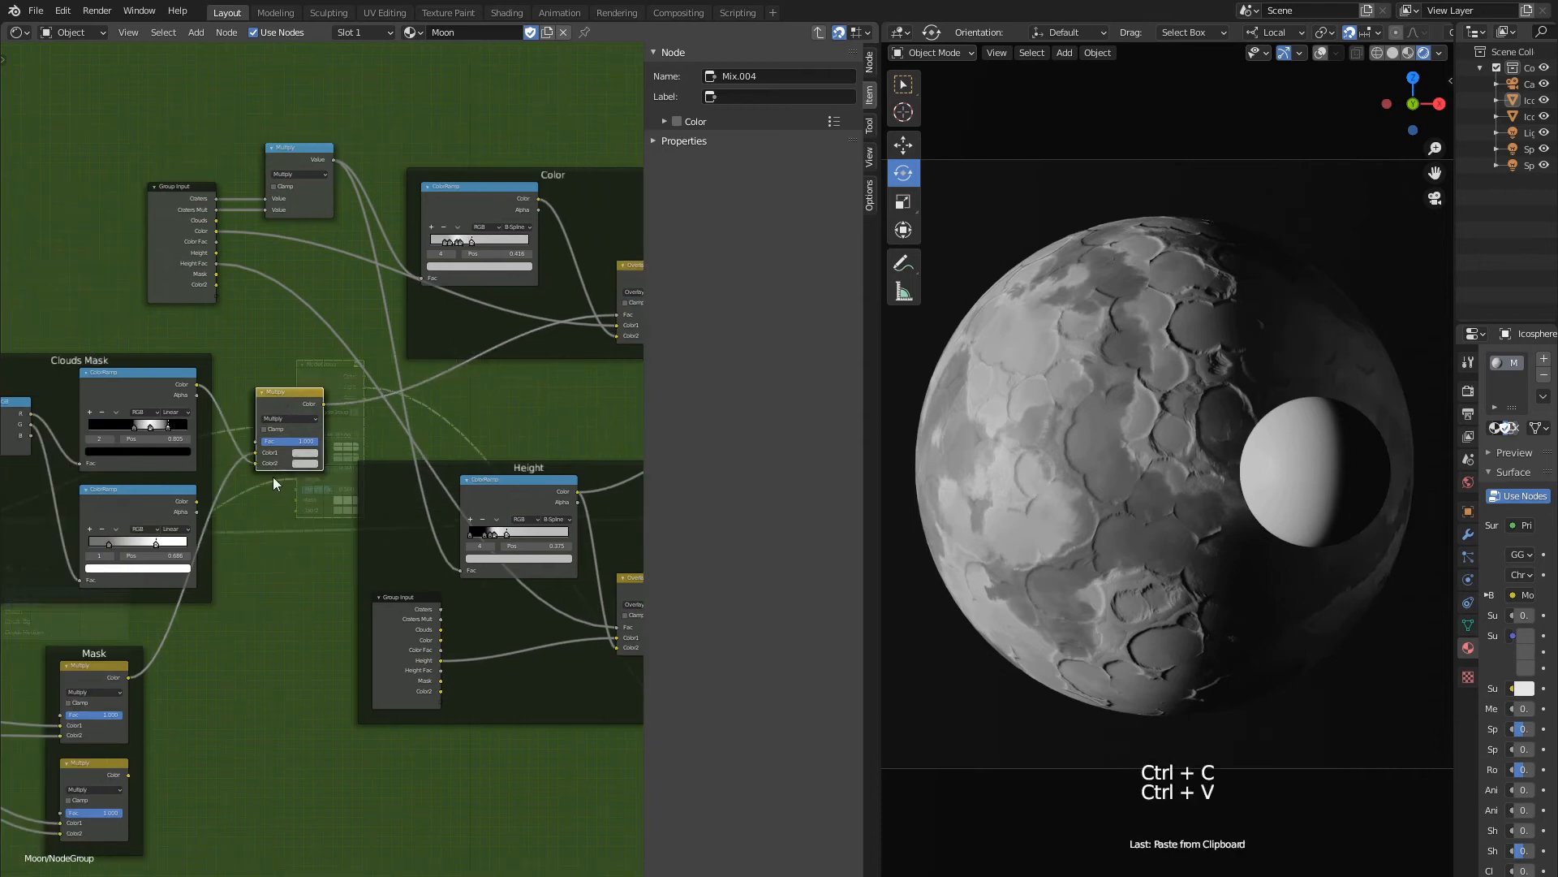
pyautogui.press('g')
pyautogui.click(263, 719)
pyautogui.moveTo(128, 774); pyautogui.dragTo(245, 696)
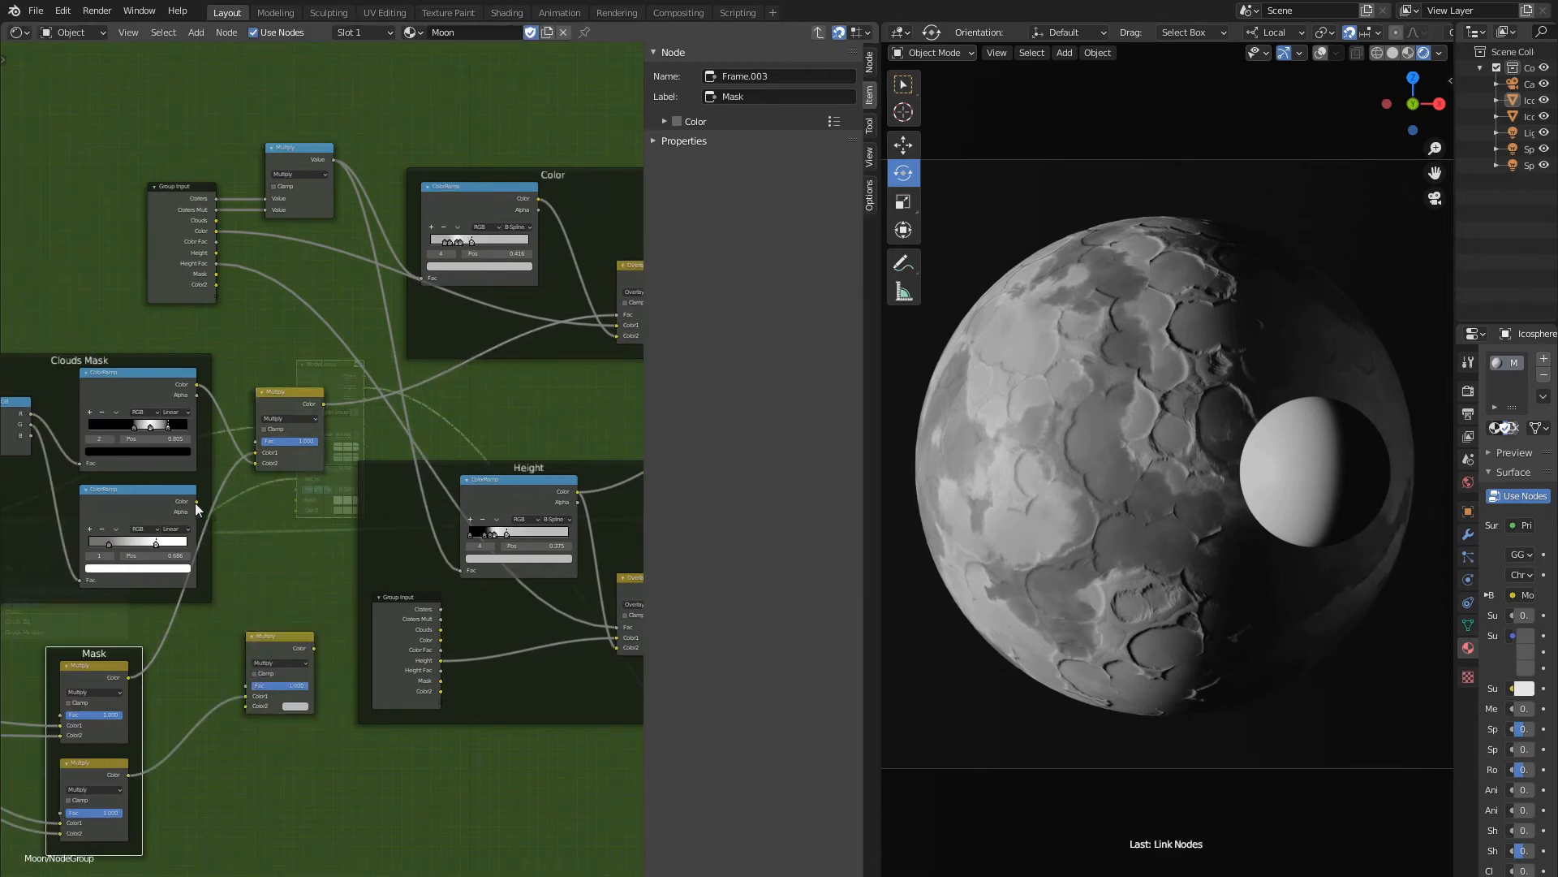
pyautogui.moveTo(196, 501); pyautogui.dragTo(245, 686)
# Connect the Multiply beside the Mask frame to the Fac of the Height frame's Overlay node and leave the group.
pyautogui.moveTo(313, 648); pyautogui.dragTo(128, 620, button='middle')
pyautogui.moveTo(129, 620); pyautogui.dragTo(430, 601)
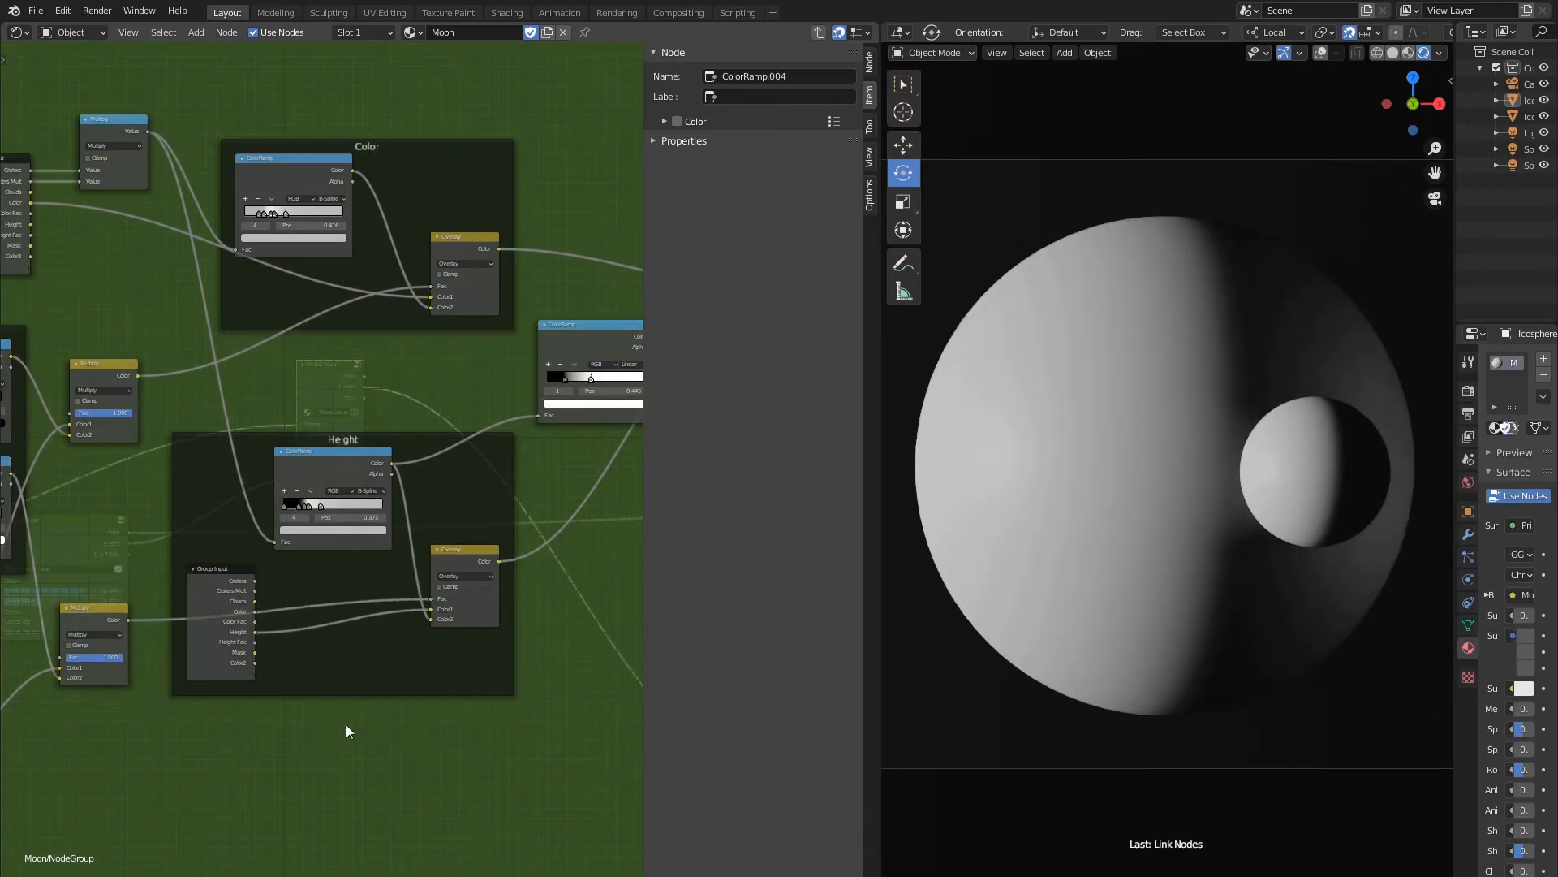
pyautogui.press('Tab')
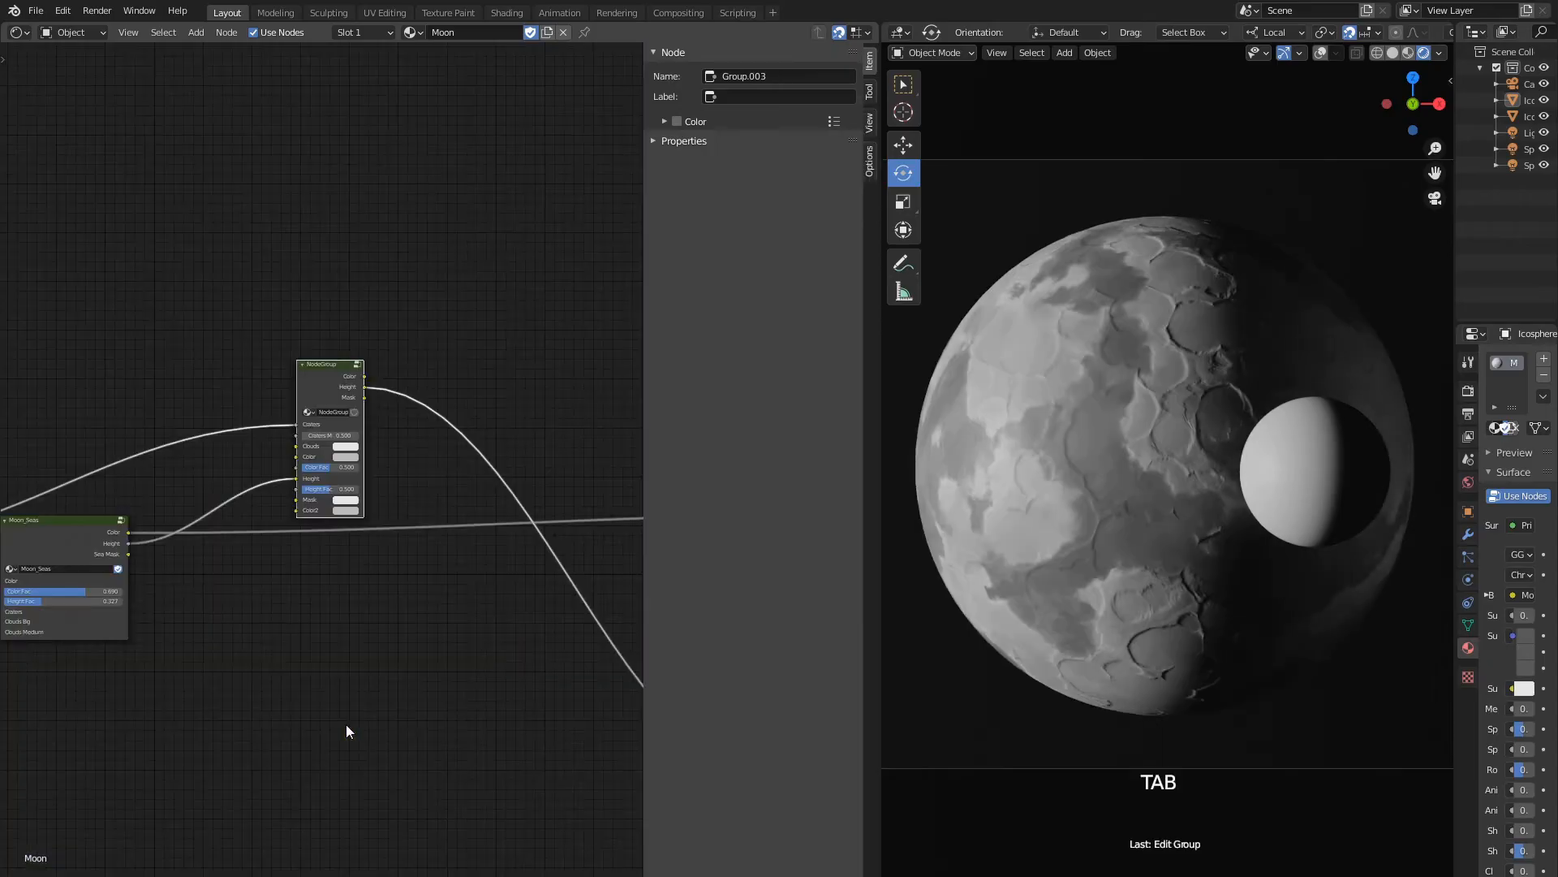
# Rename the node group Craters and set its Craters Mult to 0.800.
pyautogui.scroll(3, 336, 674)
pyautogui.moveTo(355, 550); pyautogui.dragTo(446, 537)
pyautogui.doubleClick(365, 512)
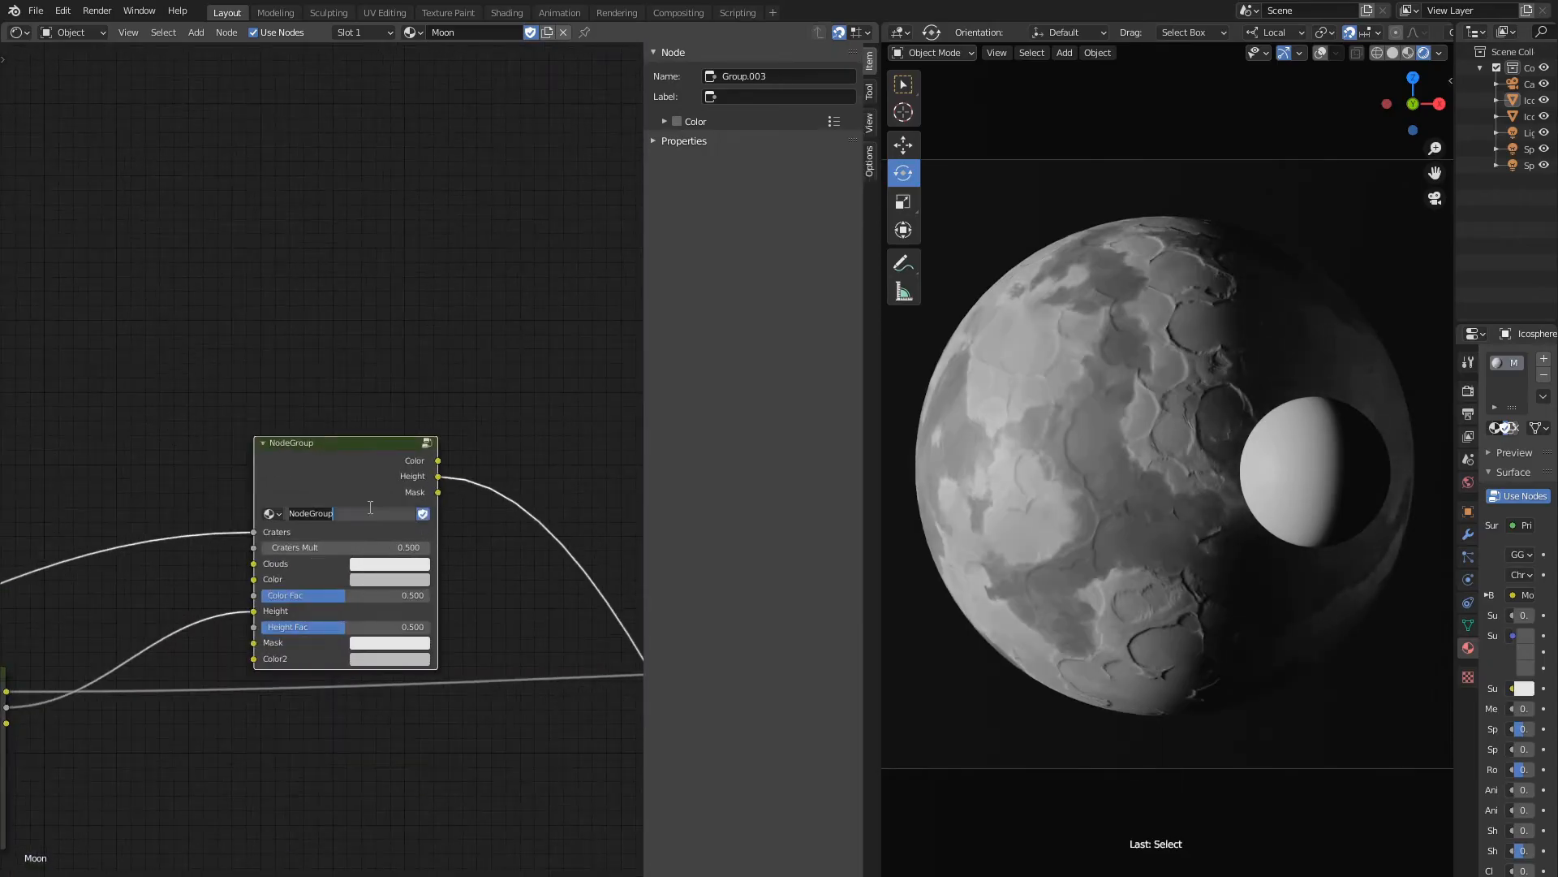
pyautogui.write('Craters')
pyautogui.press('Return')
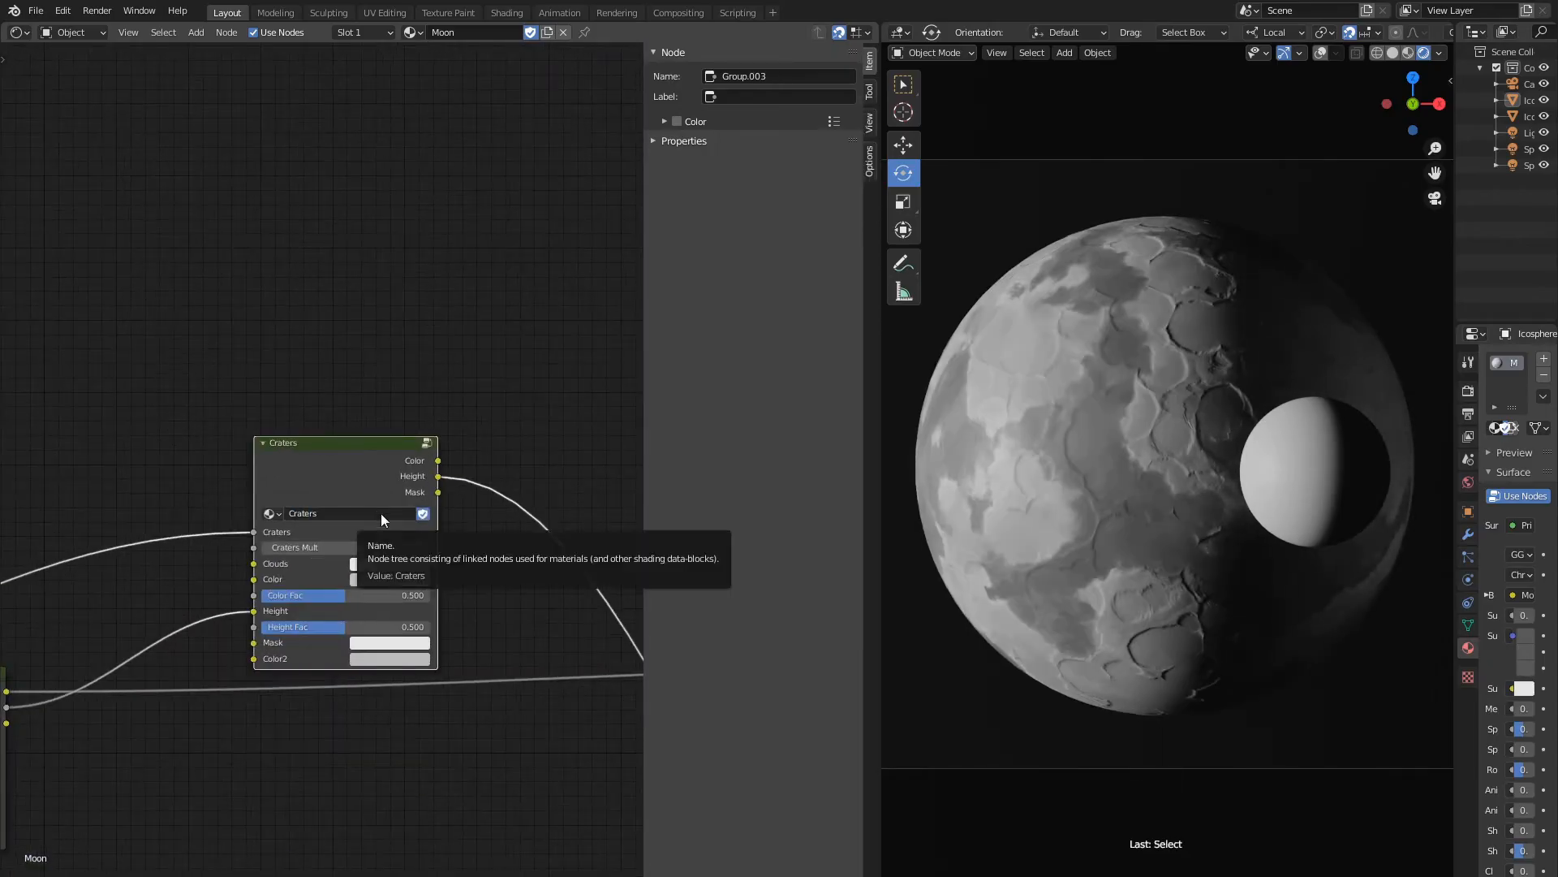
pyautogui.moveTo(397, 403); pyautogui.dragTo(401, 376, button='middle')
pyautogui.moveTo(382, 520); pyautogui.dragTo(401, 515)
# Connect the Clouds Generator's Clouds Medium output to the Craters group's Clouds input.
pyautogui.scroll(-2, 402, 514)
pyautogui.moveTo(132, 728); pyautogui.dragTo(402, 554, button='middle')
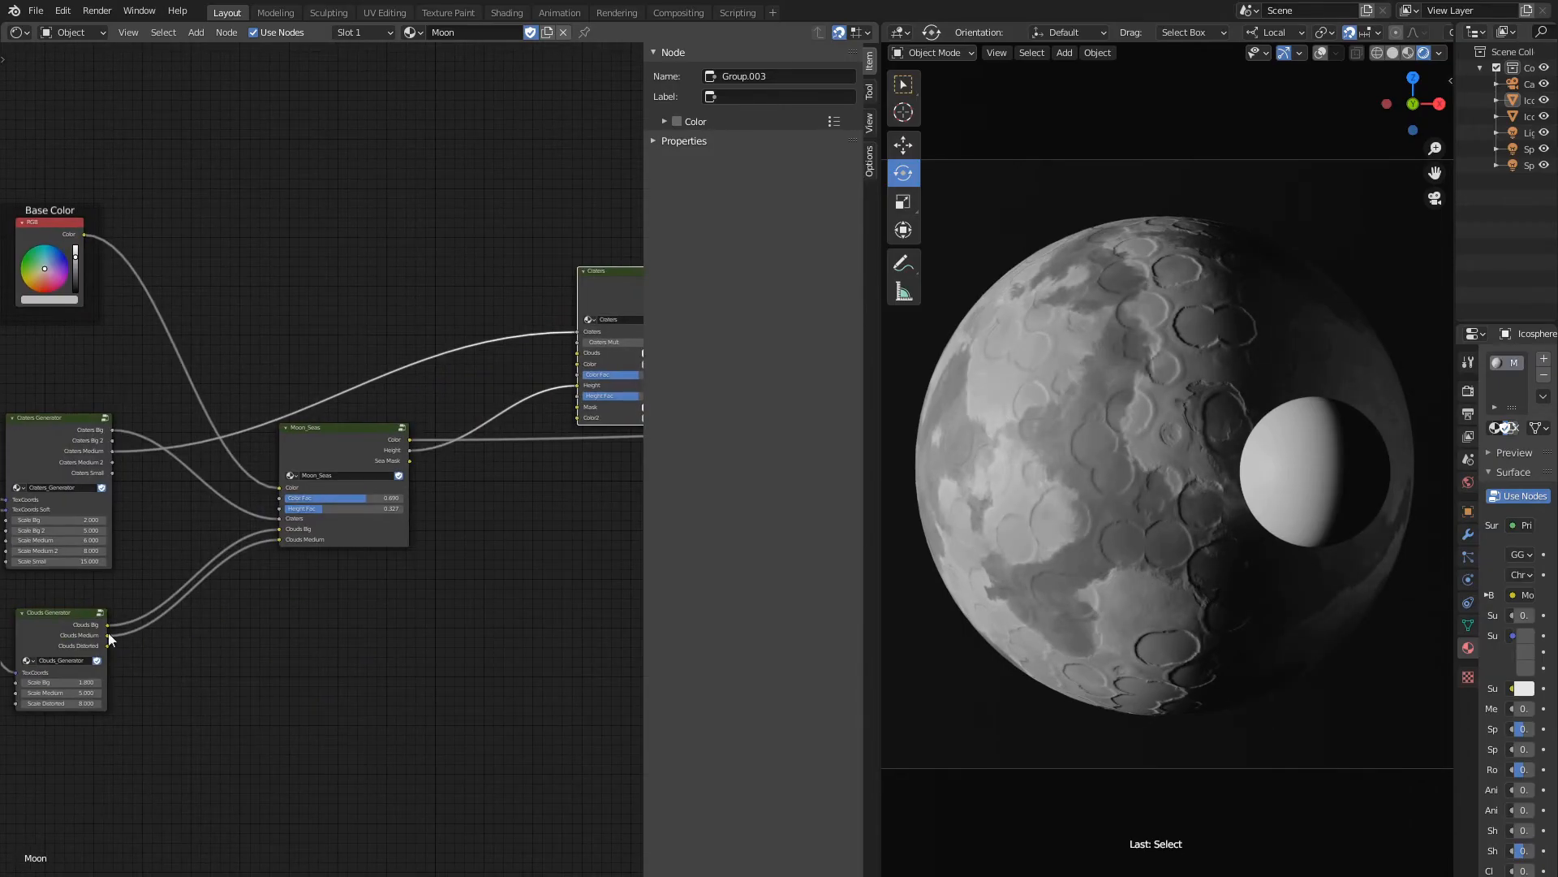
pyautogui.moveTo(107, 635); pyautogui.dragTo(577, 352)
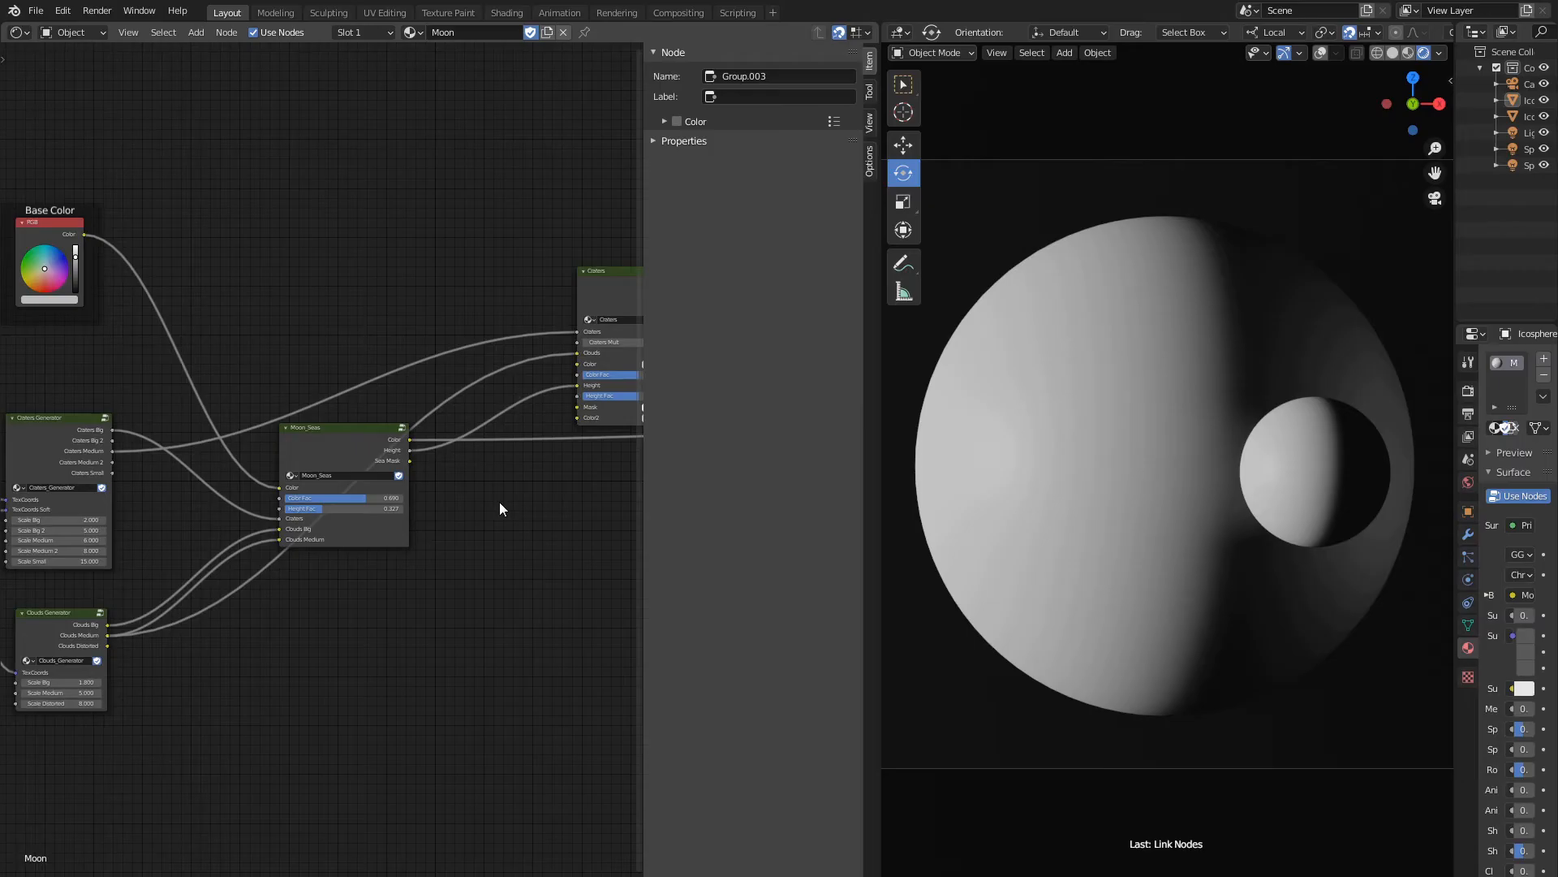
# Move the Moon_Seas node higher up and connect its Color output to the Color input of the Craters group.
pyautogui.scroll(3, 499, 501)
pyautogui.moveTo(499, 503); pyautogui.dragTo(428, 602, button='middle')
pyautogui.click(252, 513)
pyautogui.press('g')
pyautogui.click(265, 259)
pyautogui.moveTo(343, 321); pyautogui.dragTo(259, 339, button='middle')
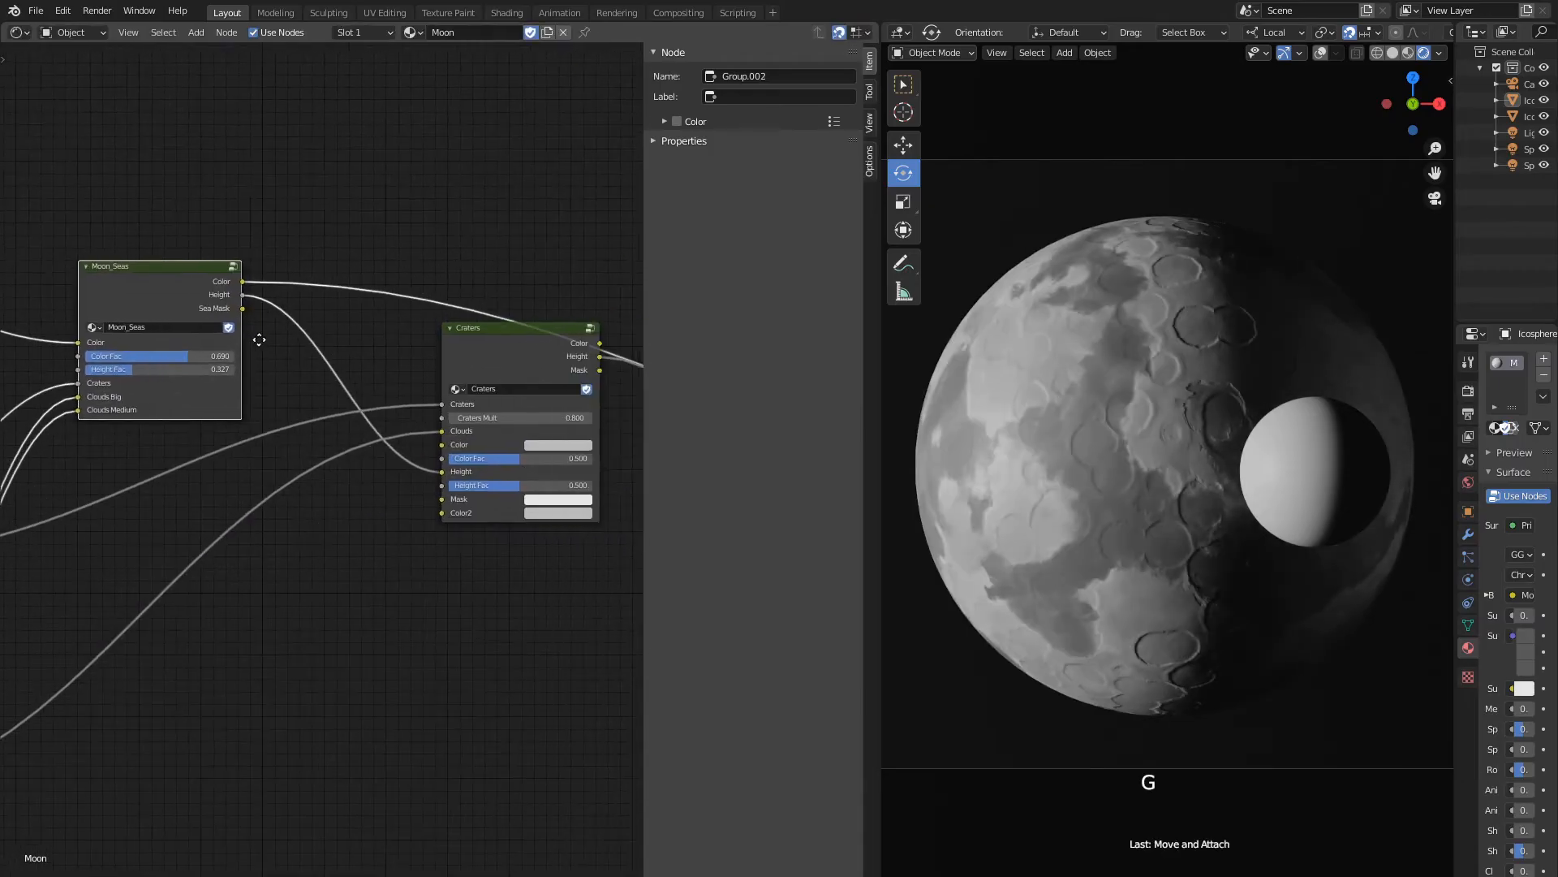
pyautogui.moveTo(243, 282); pyautogui.dragTo(442, 445)
# Connect the Craters group's Color output to the Principled shader's Base Color.
pyautogui.scroll(-1, 568, 537)
pyautogui.moveTo(605, 545); pyautogui.dragTo(239, 471, button='middle')
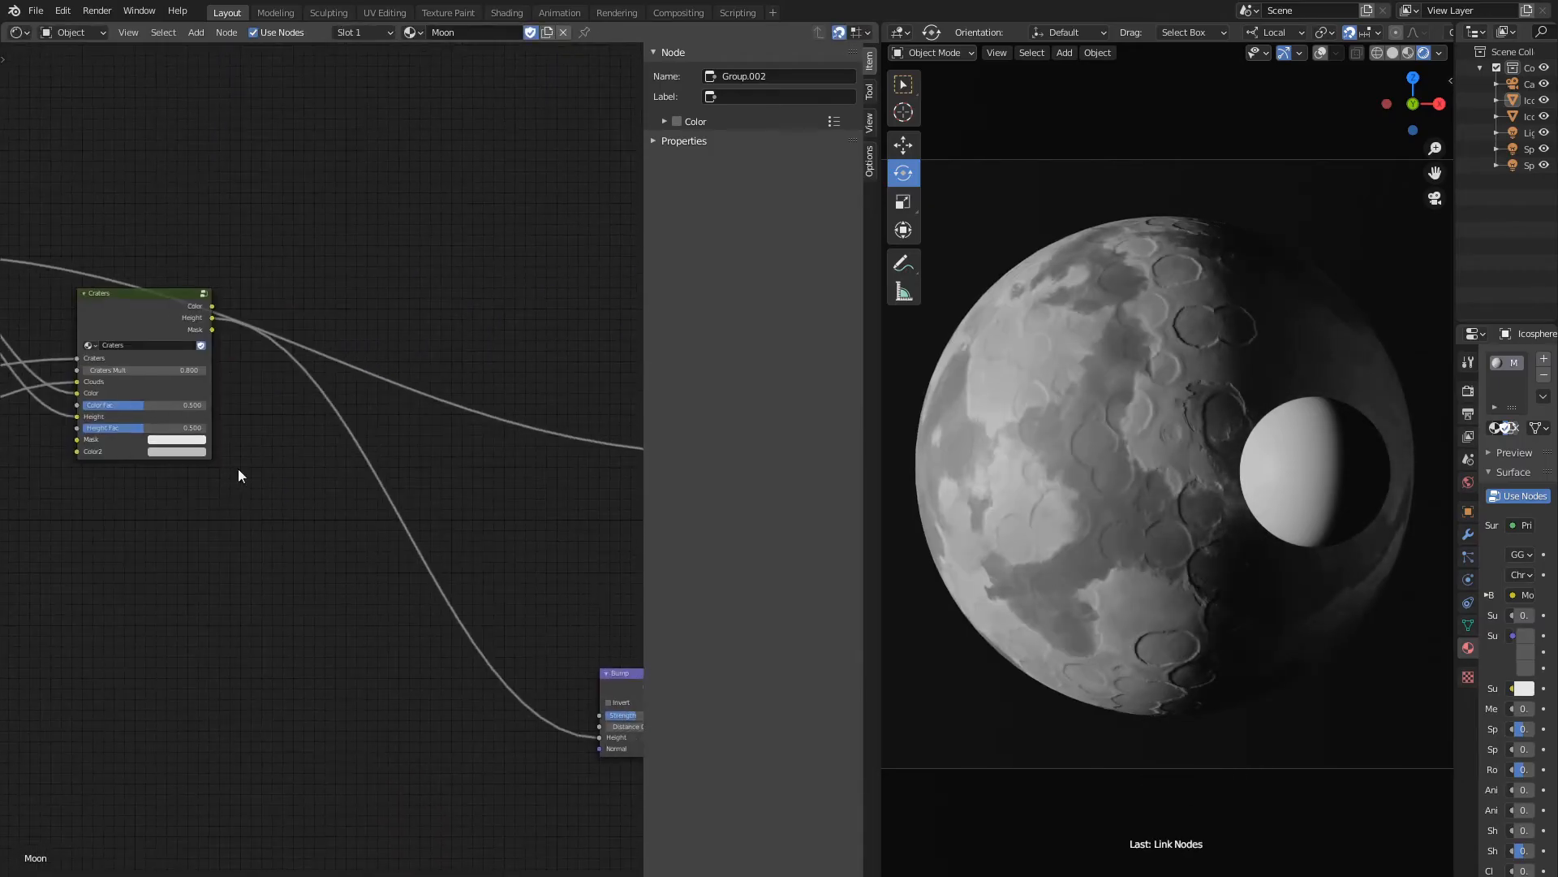
pyautogui.scroll(-2, 239, 469)
pyautogui.moveTo(247, 355); pyautogui.dragTo(607, 460)
# Connect the Sea Mask output of Moon_Seas to the Mask input of the Craters group.
pyautogui.moveTo(289, 452); pyautogui.dragTo(417, 526, button='middle')
pyautogui.scroll(2, 309, 561)
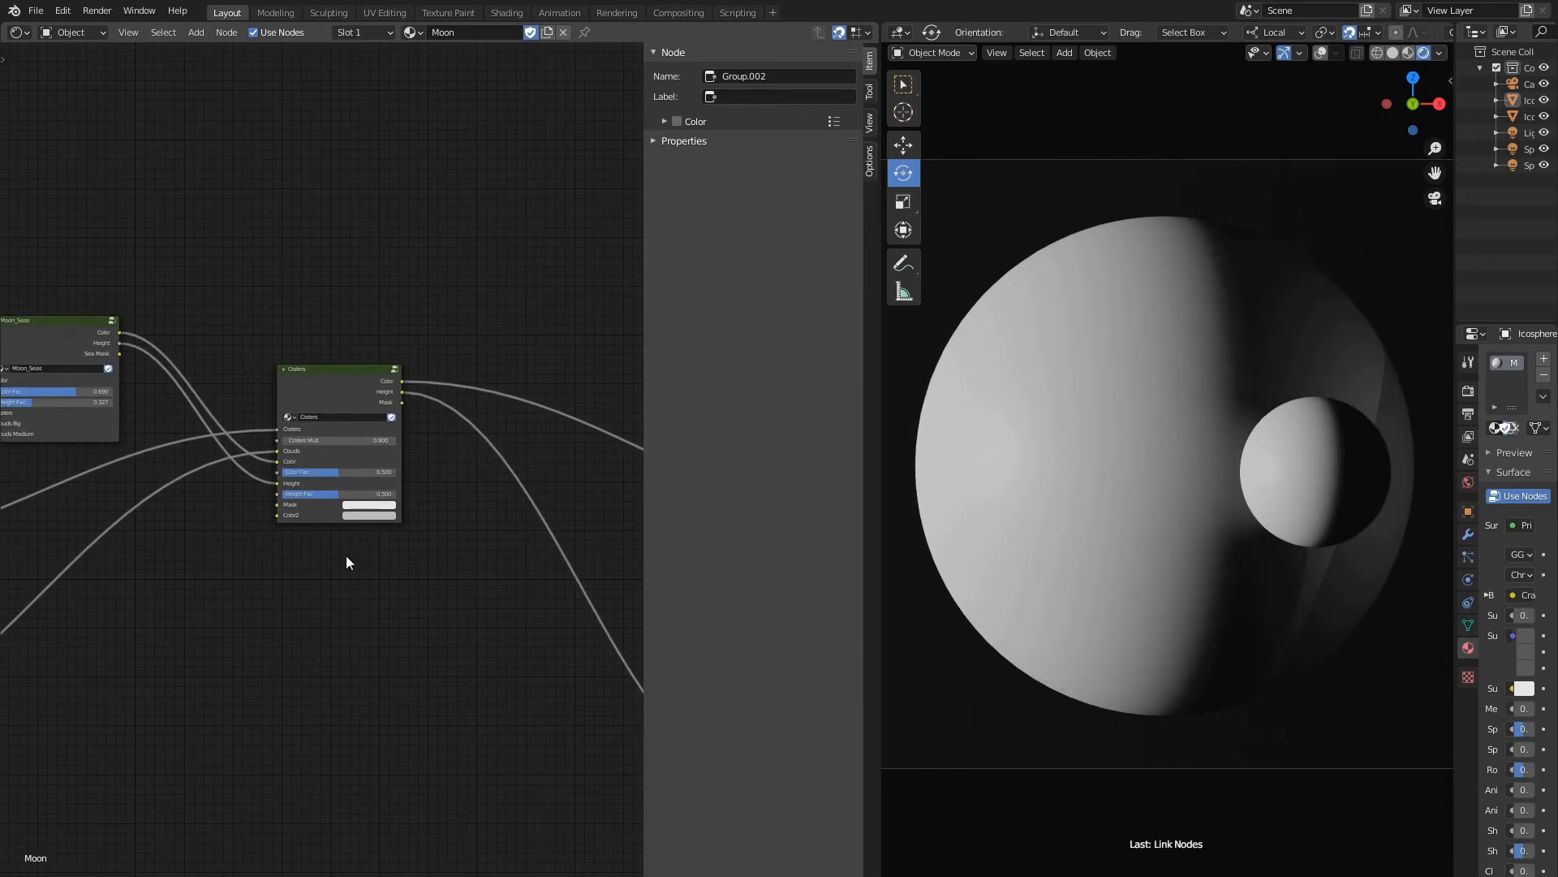
pyautogui.scroll(3, 345, 556)
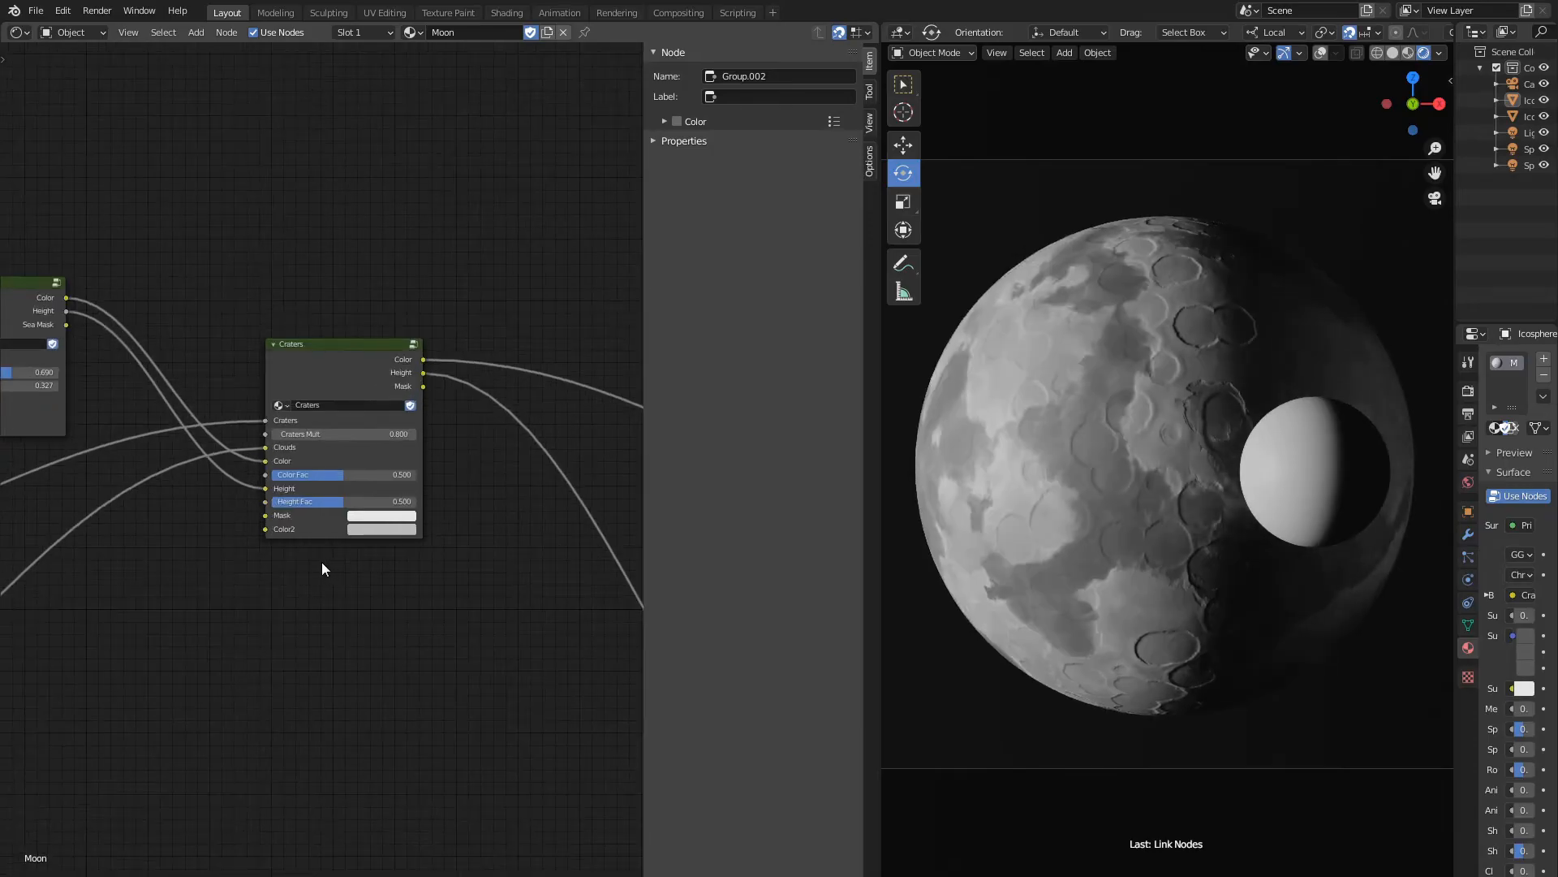
pyautogui.moveTo(210, 466); pyautogui.dragTo(252, 489, button='middle')
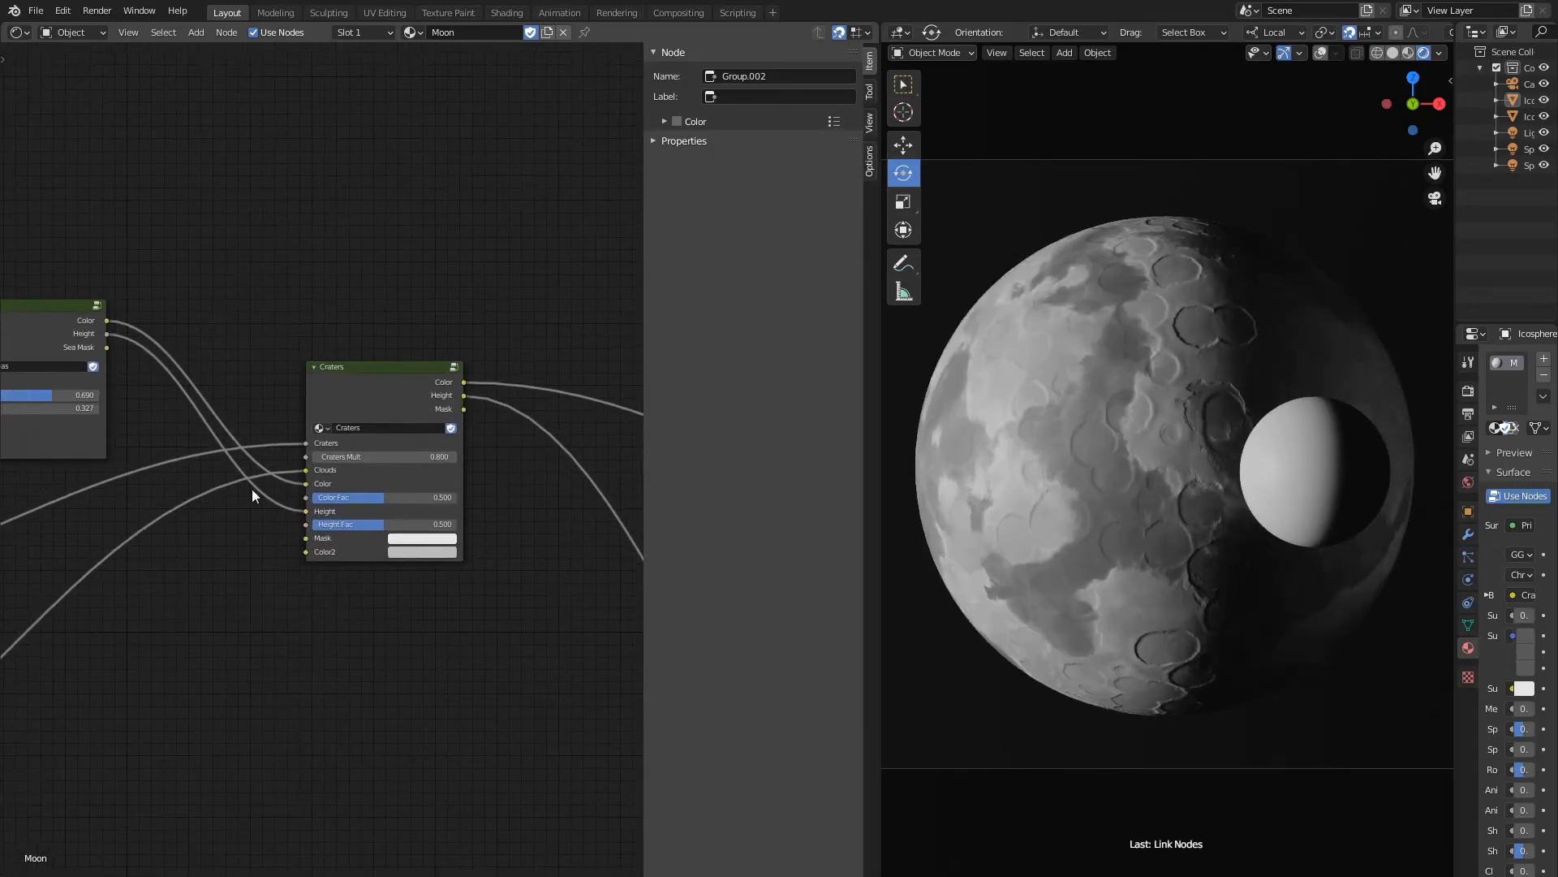
pyautogui.click(105, 348)
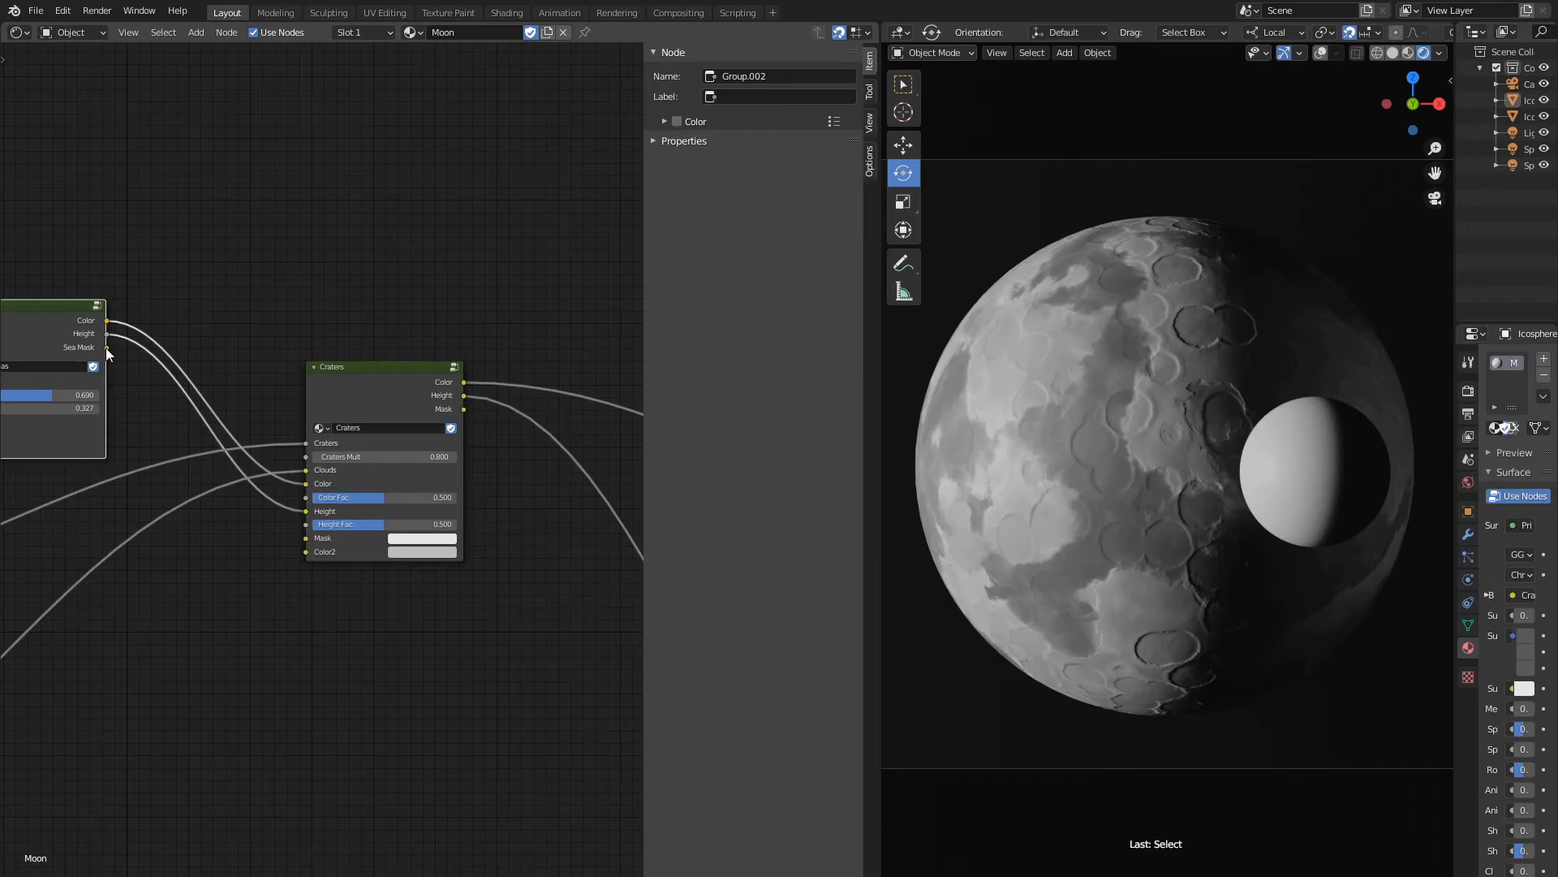
pyautogui.moveTo(105, 348); pyautogui.dragTo(305, 539)
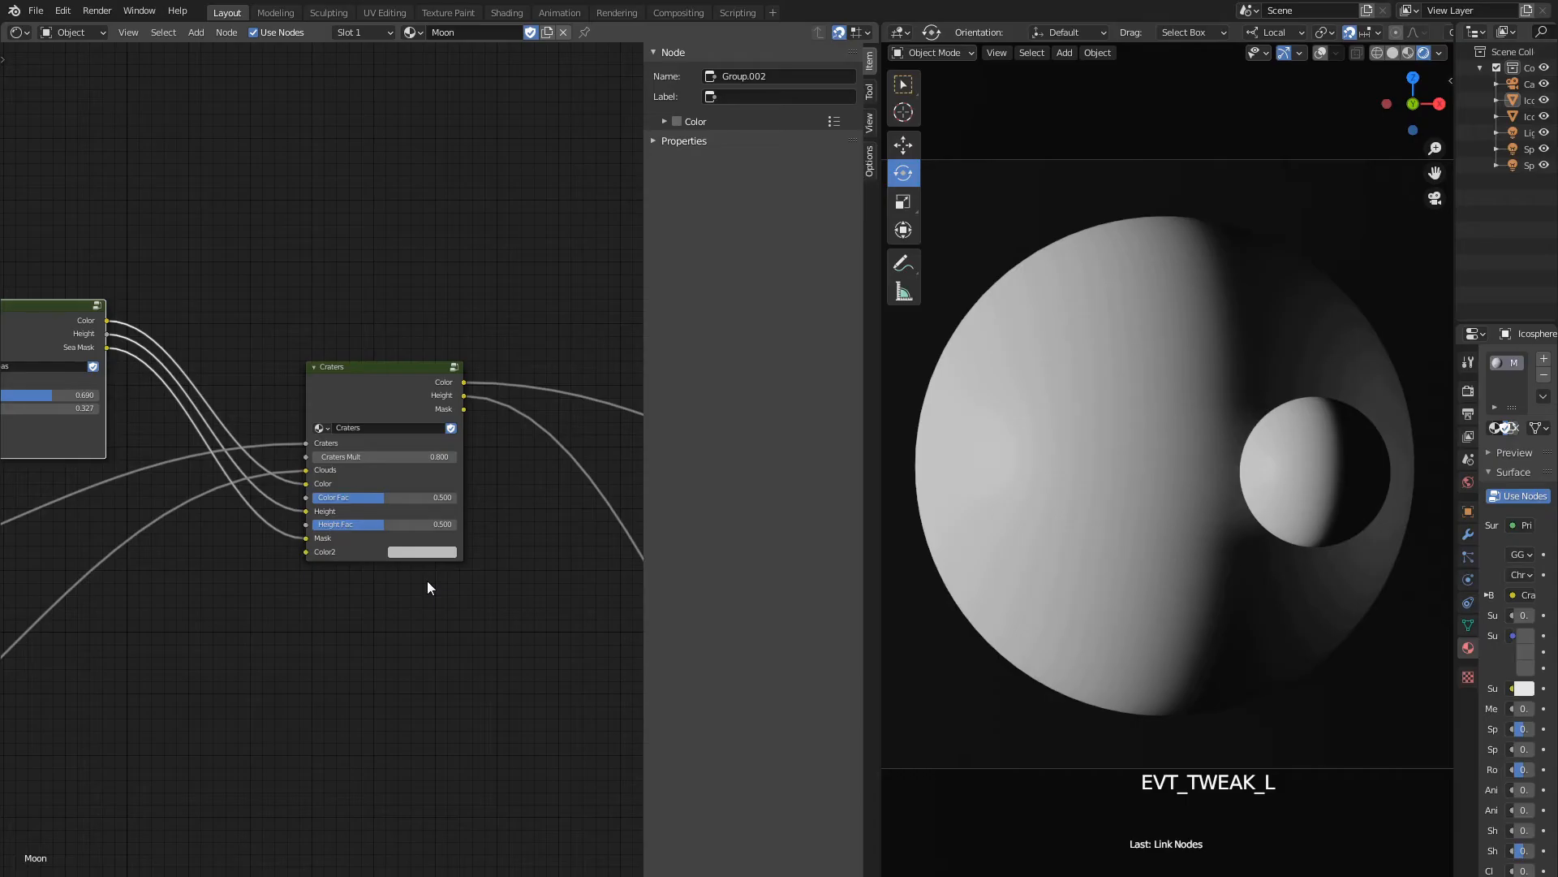
# Enter the Craters group and connect the Group Input's Mask socket to Color2 of the lower Multiply in the Mask frame.
pyautogui.click(393, 427)
pyautogui.press('Tab')
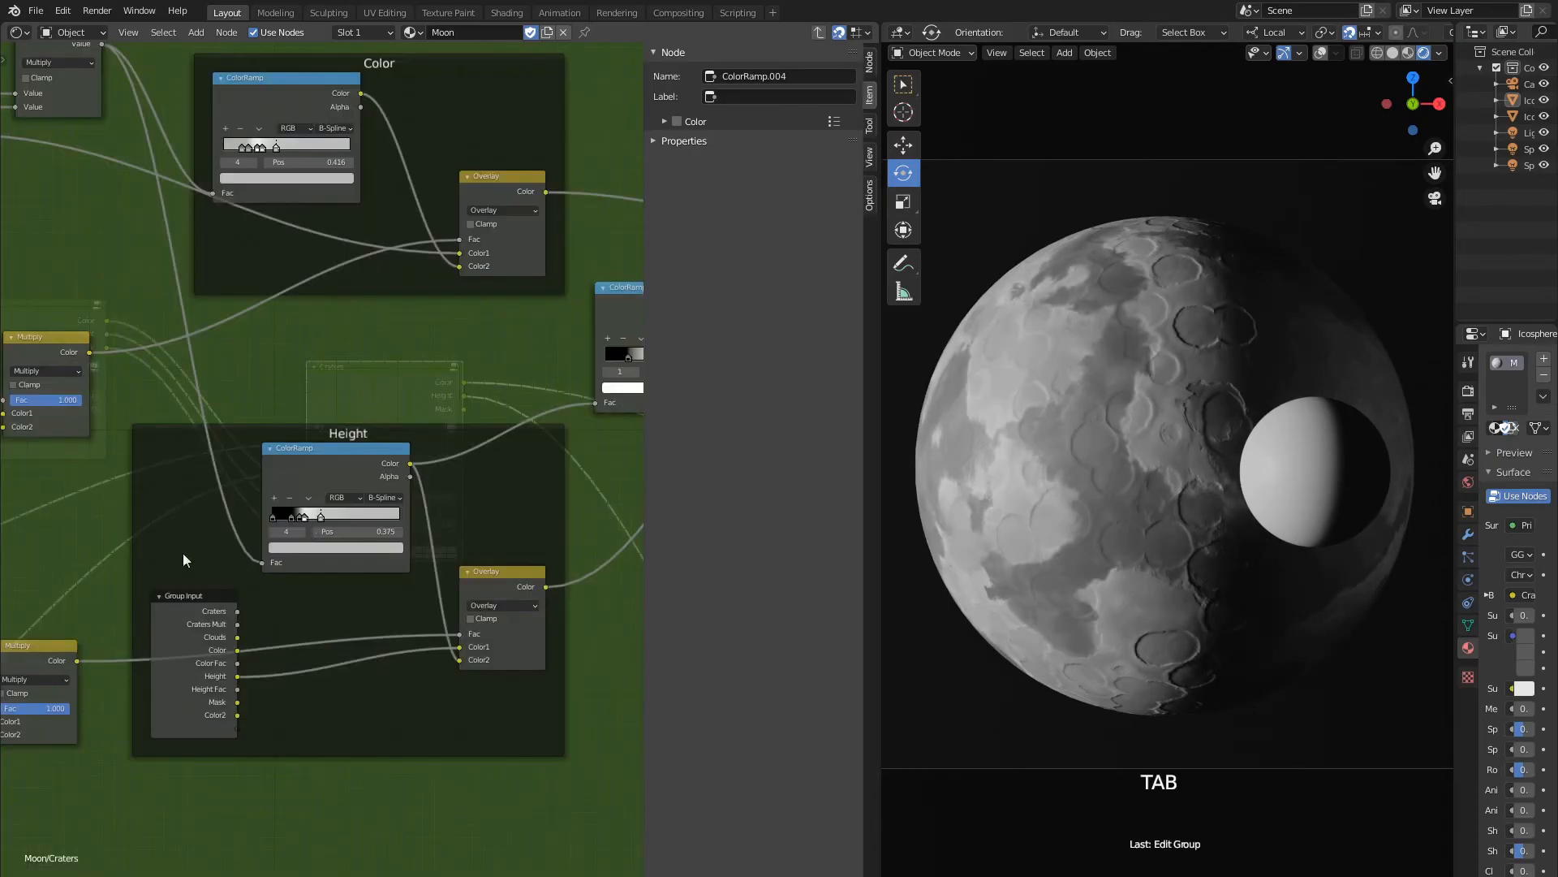
pyautogui.moveTo(182, 553); pyautogui.dragTo(604, 462, button='middle')
pyautogui.scroll(-1, 193, 578)
pyautogui.moveTo(51, 641); pyautogui.dragTo(255, 572, button='middle')
pyautogui.scroll(2, 255, 572)
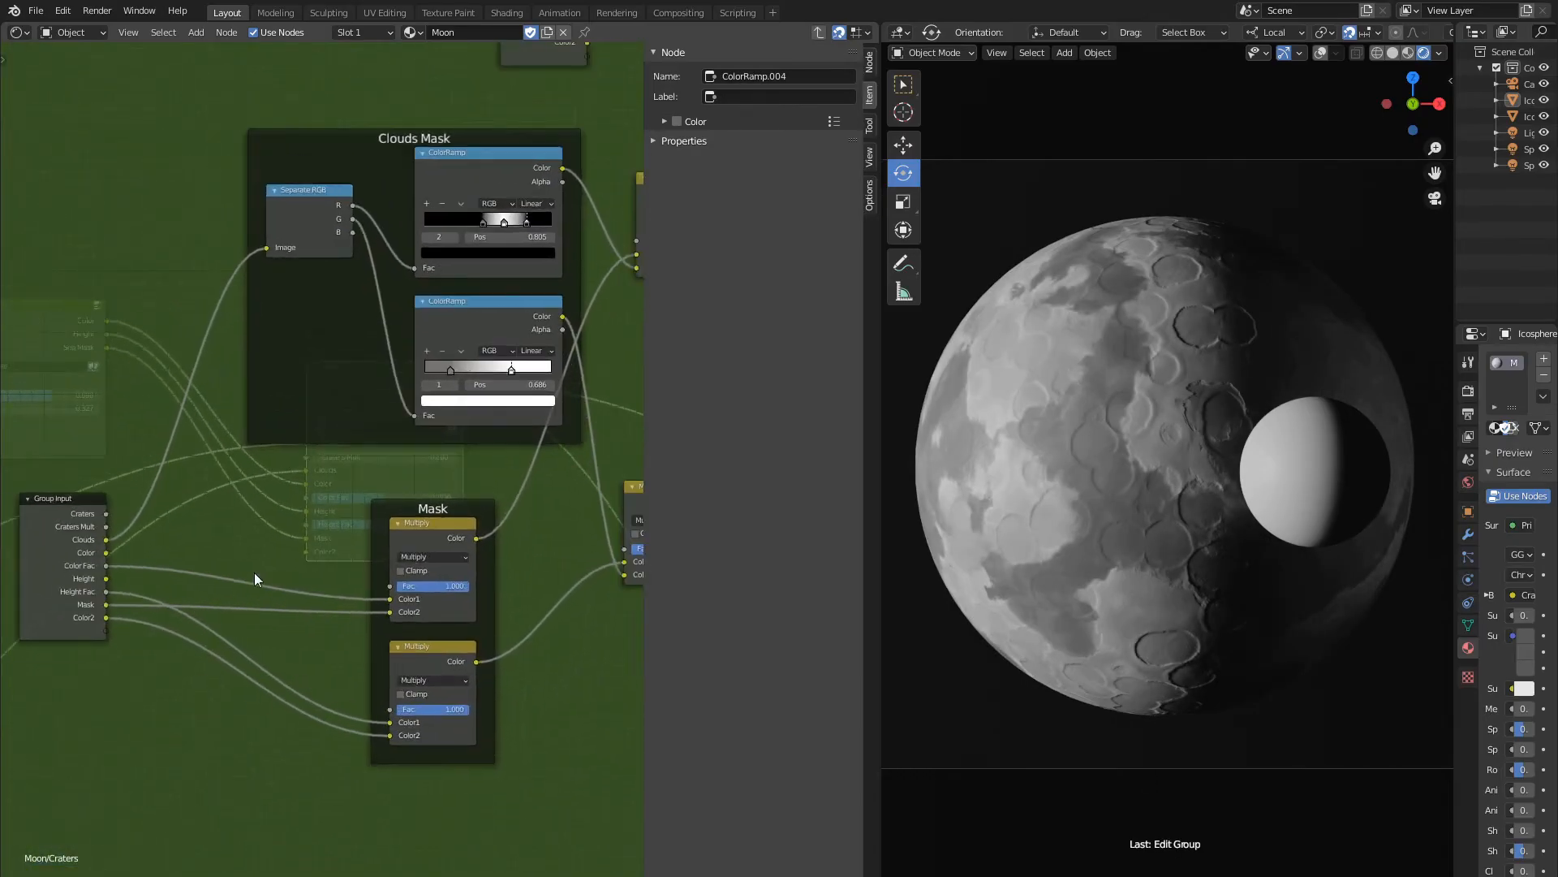
pyautogui.moveTo(107, 605); pyautogui.dragTo(390, 735)
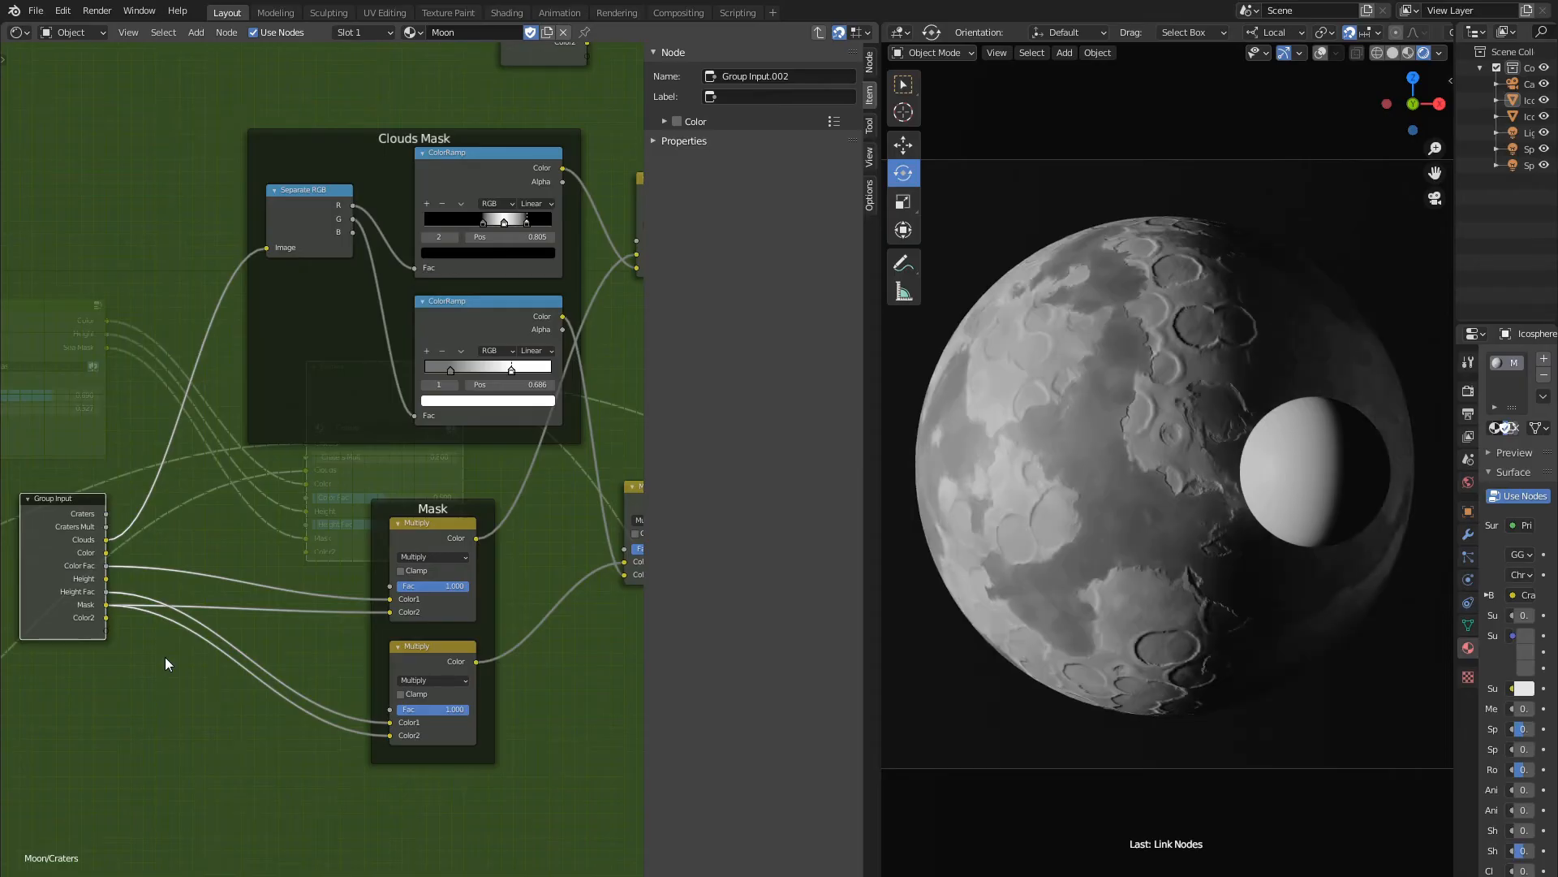
# Remove the unused Color2 input from the Craters group's interface and leave the group.
pyautogui.click(867, 60)
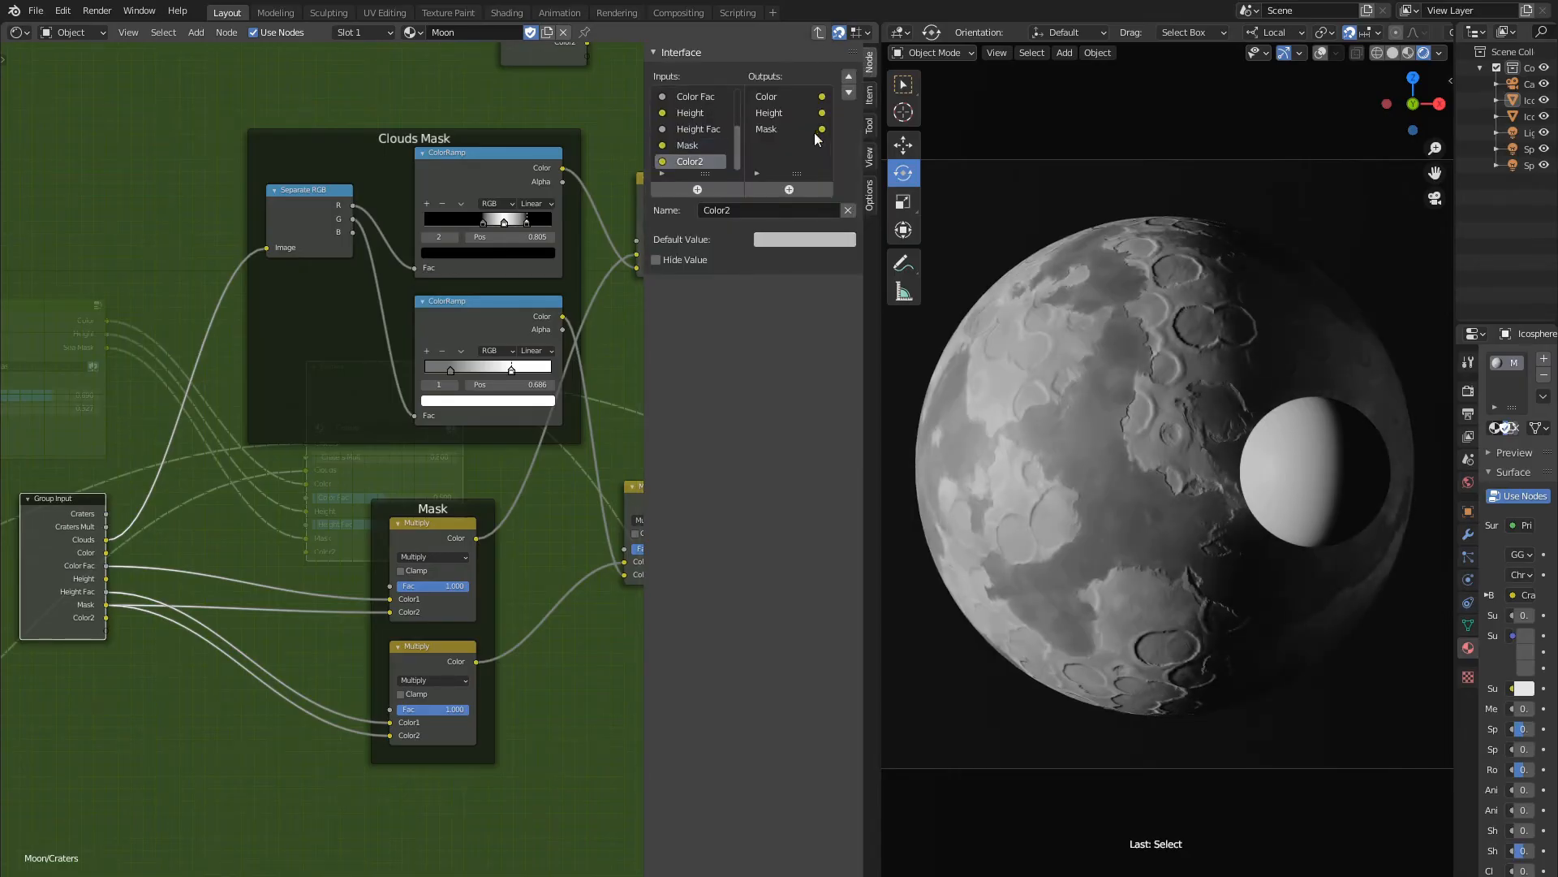
pyautogui.click(848, 210)
pyautogui.scroll(-4, 374, 474)
pyautogui.press('Tab')
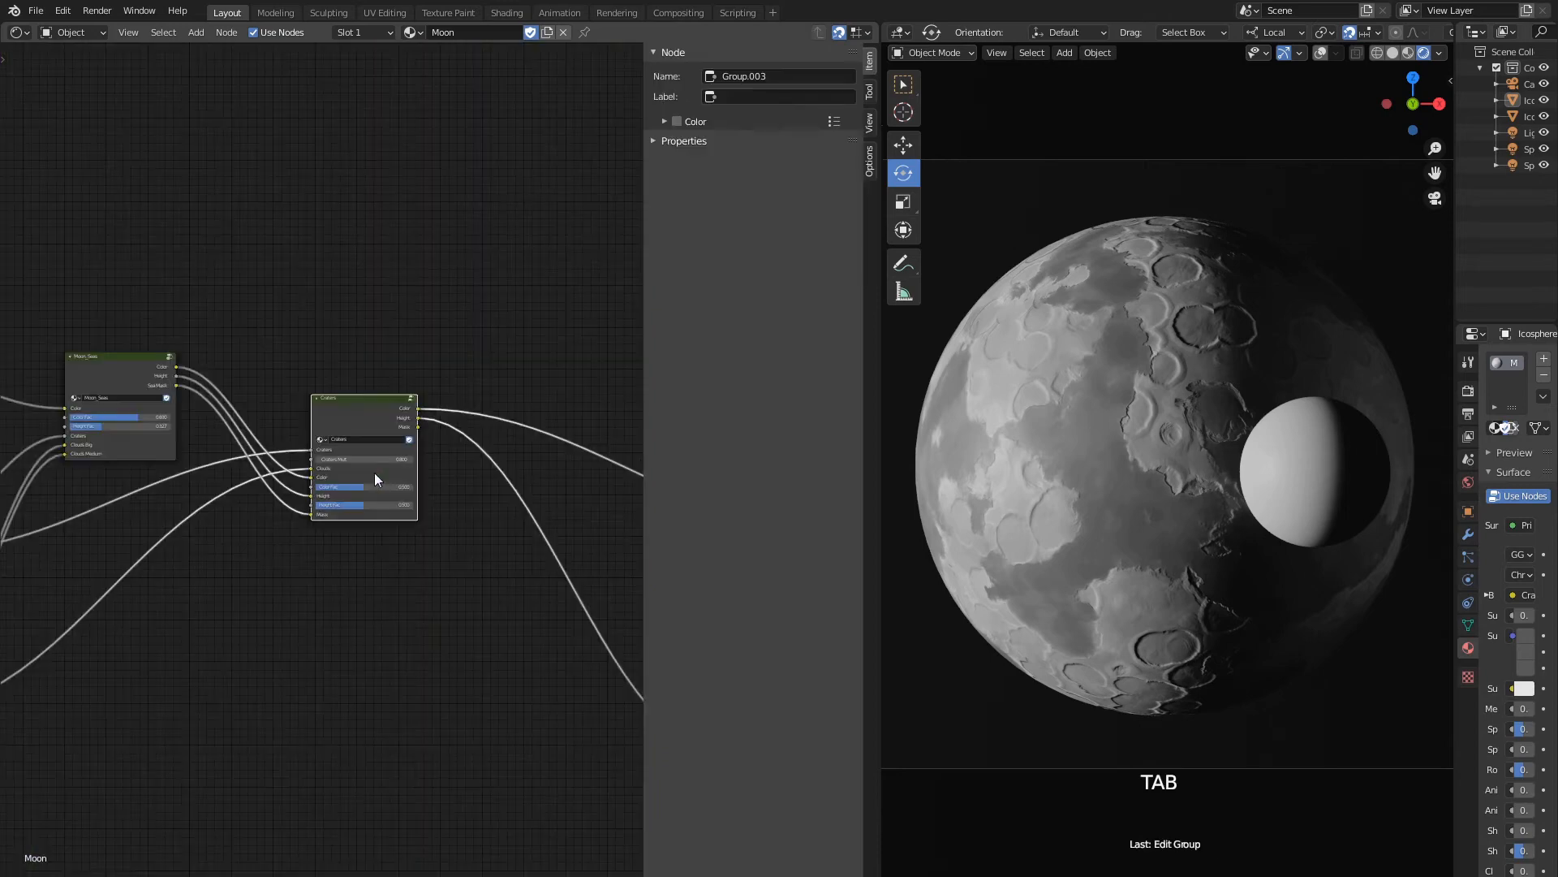
# Widen the Outliner and Properties areas and narrow the node editor, keeping the Craters node in close view.
pyautogui.moveTo(1453, 260); pyautogui.dragTo(1400, 261)
pyautogui.moveTo(883, 452); pyautogui.dragTo(810, 452)
pyautogui.scroll(2, 453, 558)
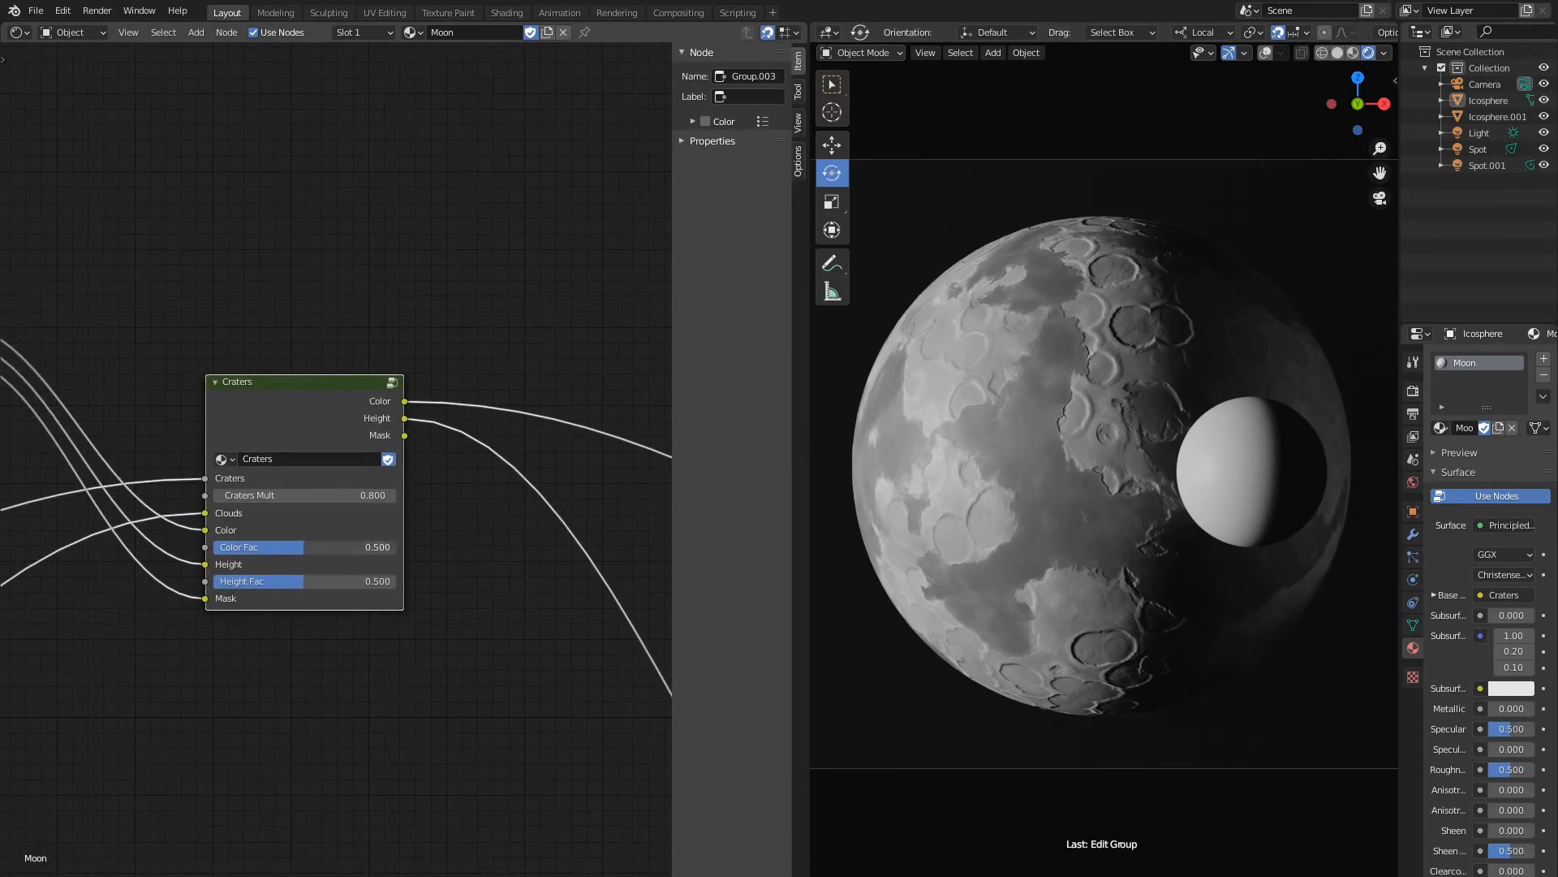
# Try a different Color Fac on the Craters node and restore it to 0.5.
pyautogui.moveTo(324, 546)
pyautogui.mouseDown()
pyautogui.moveTo(353, 546)
pyautogui.moveTo(215, 546)
pyautogui.moveTo(396, 547)
pyautogui.mouseUp()
pyautogui.click(346, 548)
pyautogui.write('0.5')
pyautogui.press('Return')
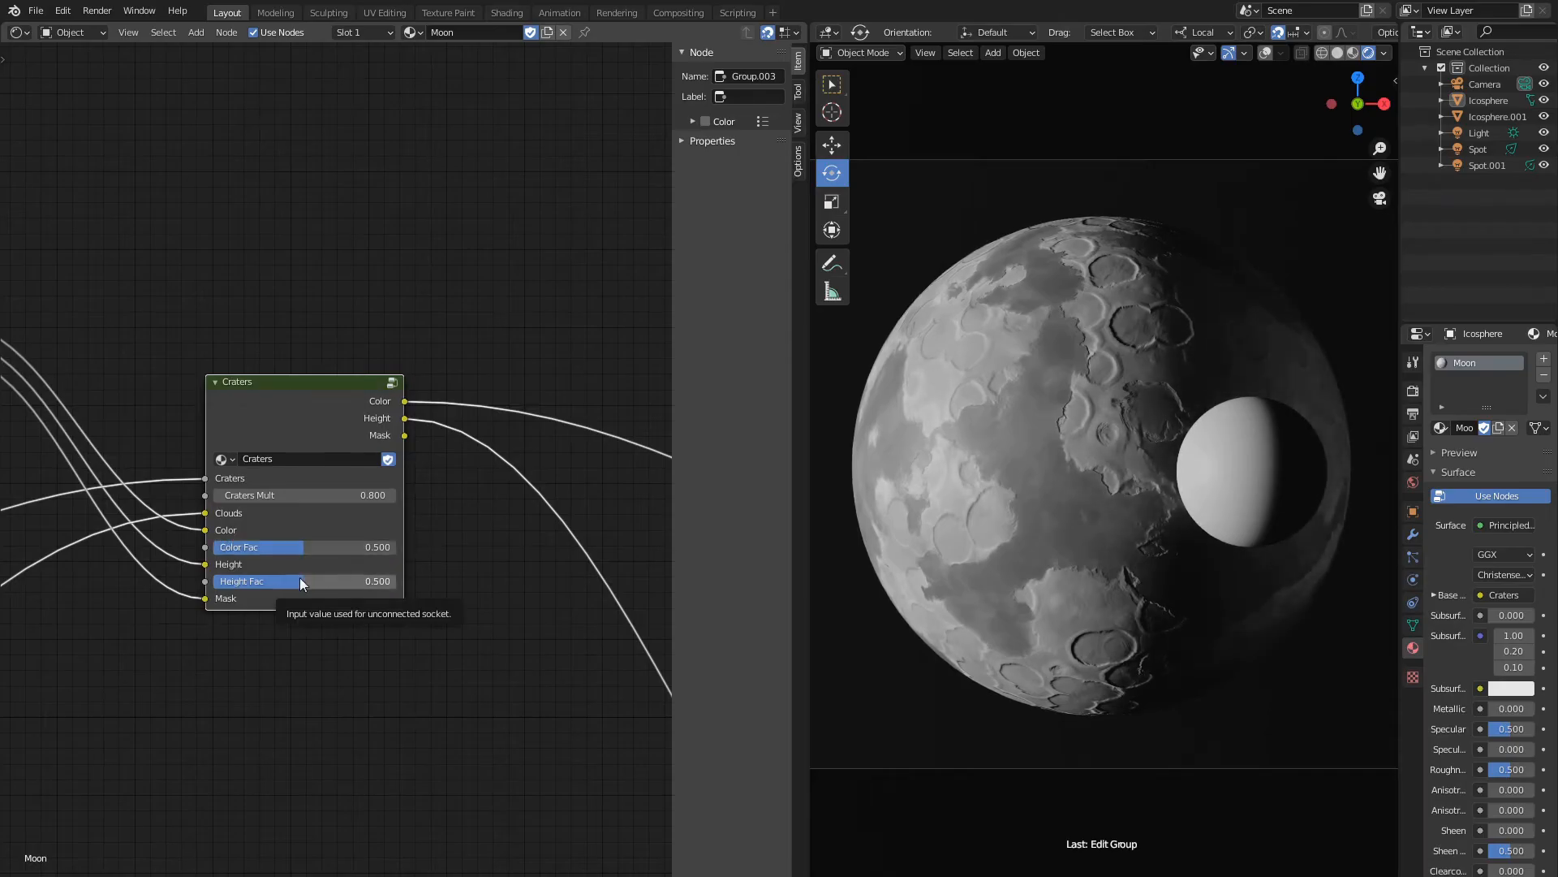
# Set the Craters node's Height Fac to 0.200.
pyautogui.moveTo(299, 580); pyautogui.dragTo(248, 581)
pyautogui.keyDown('ctrl'); pyautogui.scroll(-2, 398, 617); pyautogui.keyUp('ctrl')
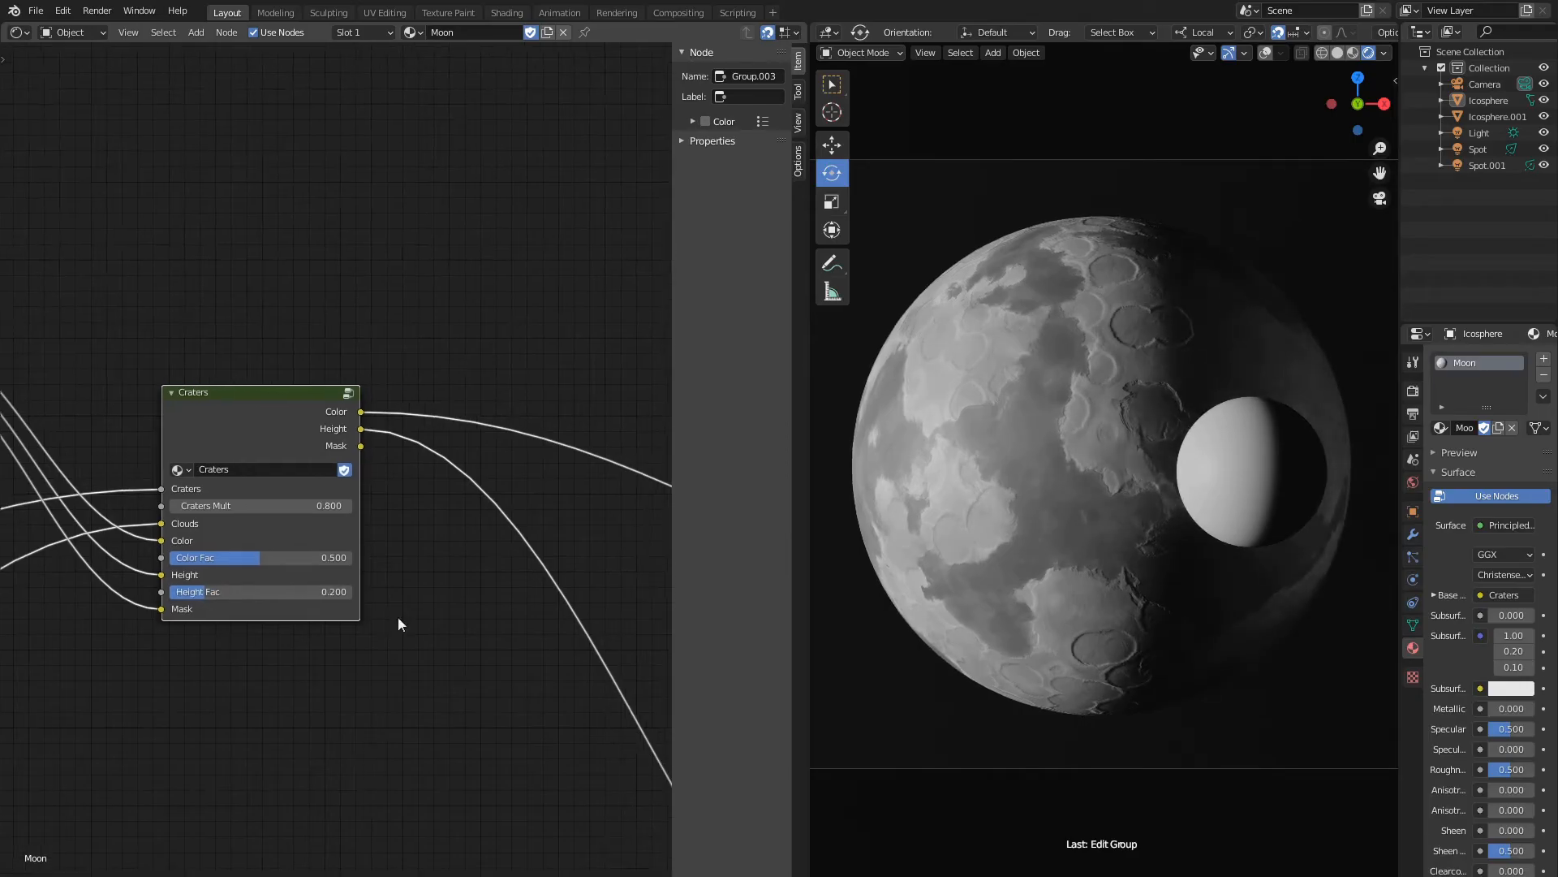
# Look over the nodes inside the Craters group, return to the Moon material and save the file.
pyautogui.scroll(-2, 398, 615)
pyautogui.press('Tab')
pyautogui.moveTo(568, 599); pyautogui.dragTo(395, 664, button='middle')
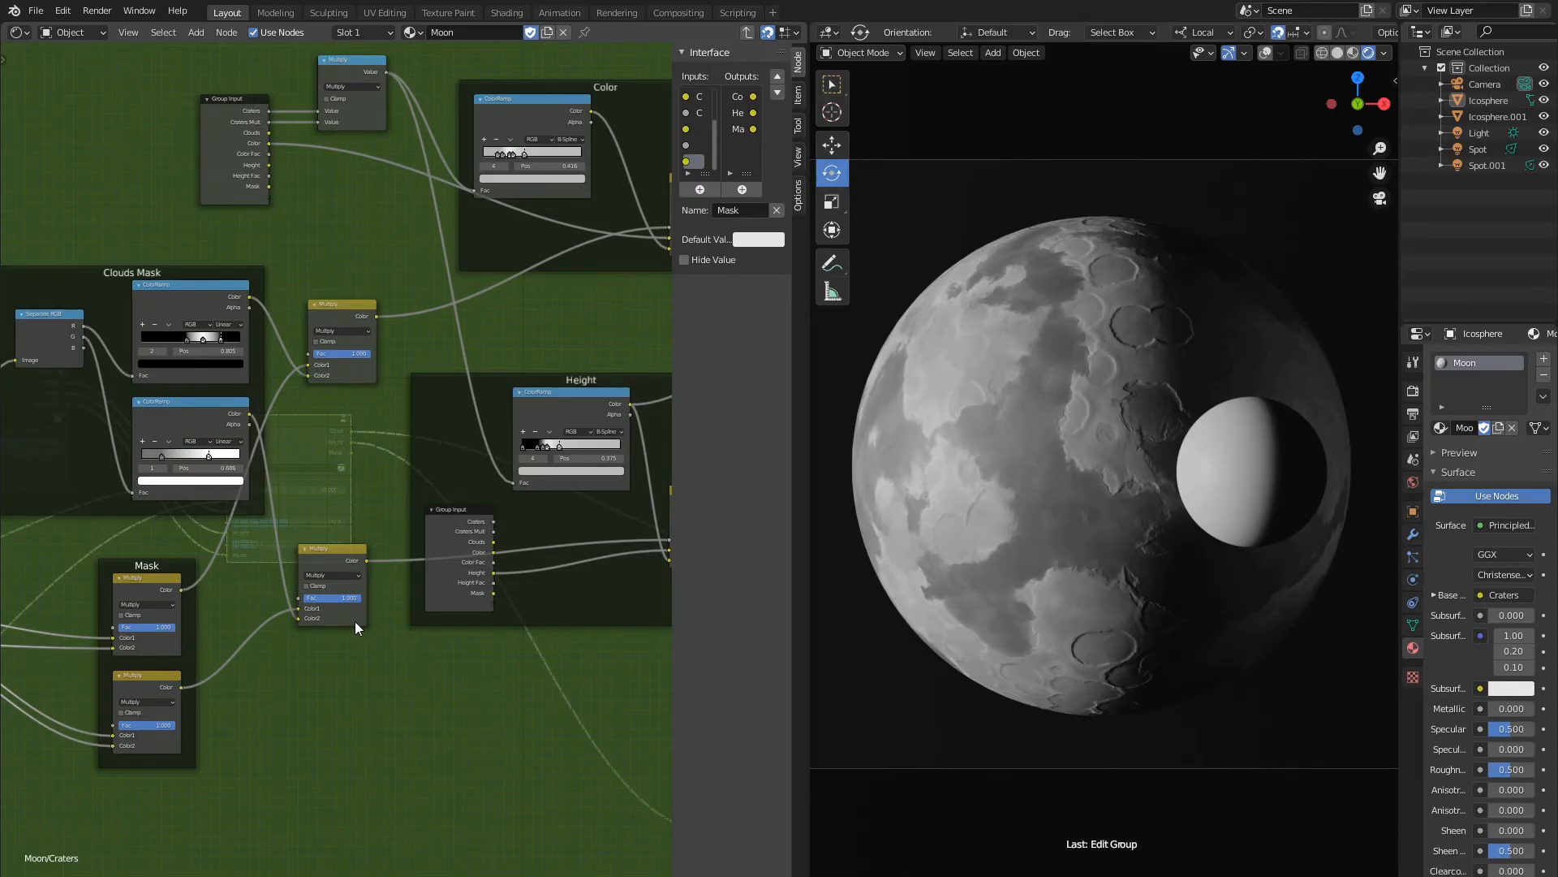
pyautogui.press('Tab')
pyautogui.hotkey('ctrl', 's')
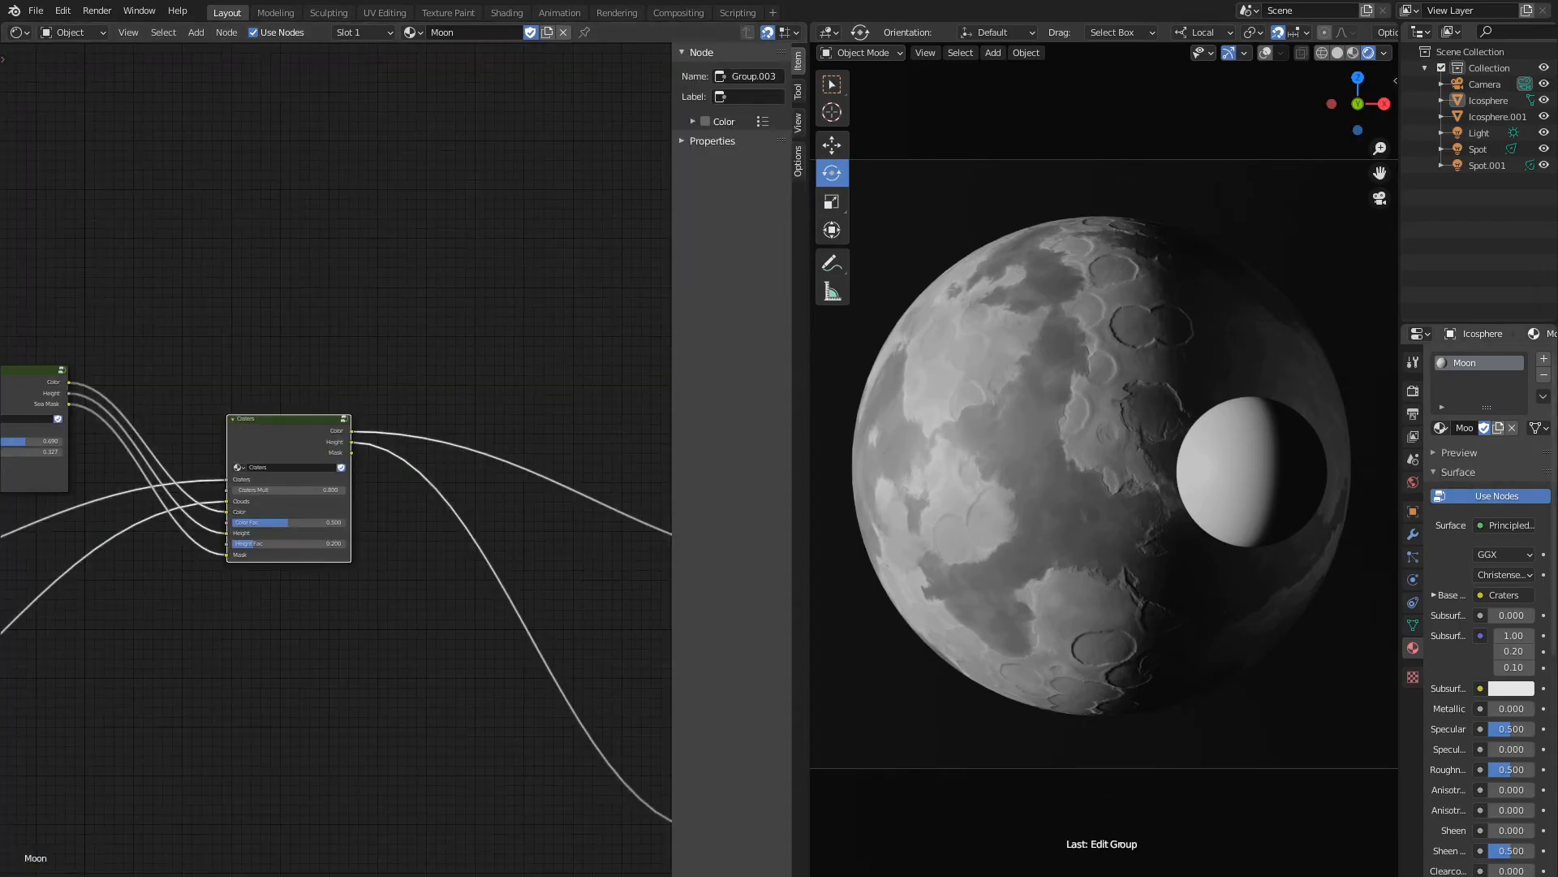
# Label the Craters node "Craters Medium".
pyautogui.scroll(4, 309, 521)
pyautogui.click(747, 97)
pyautogui.write('Craters Medium')
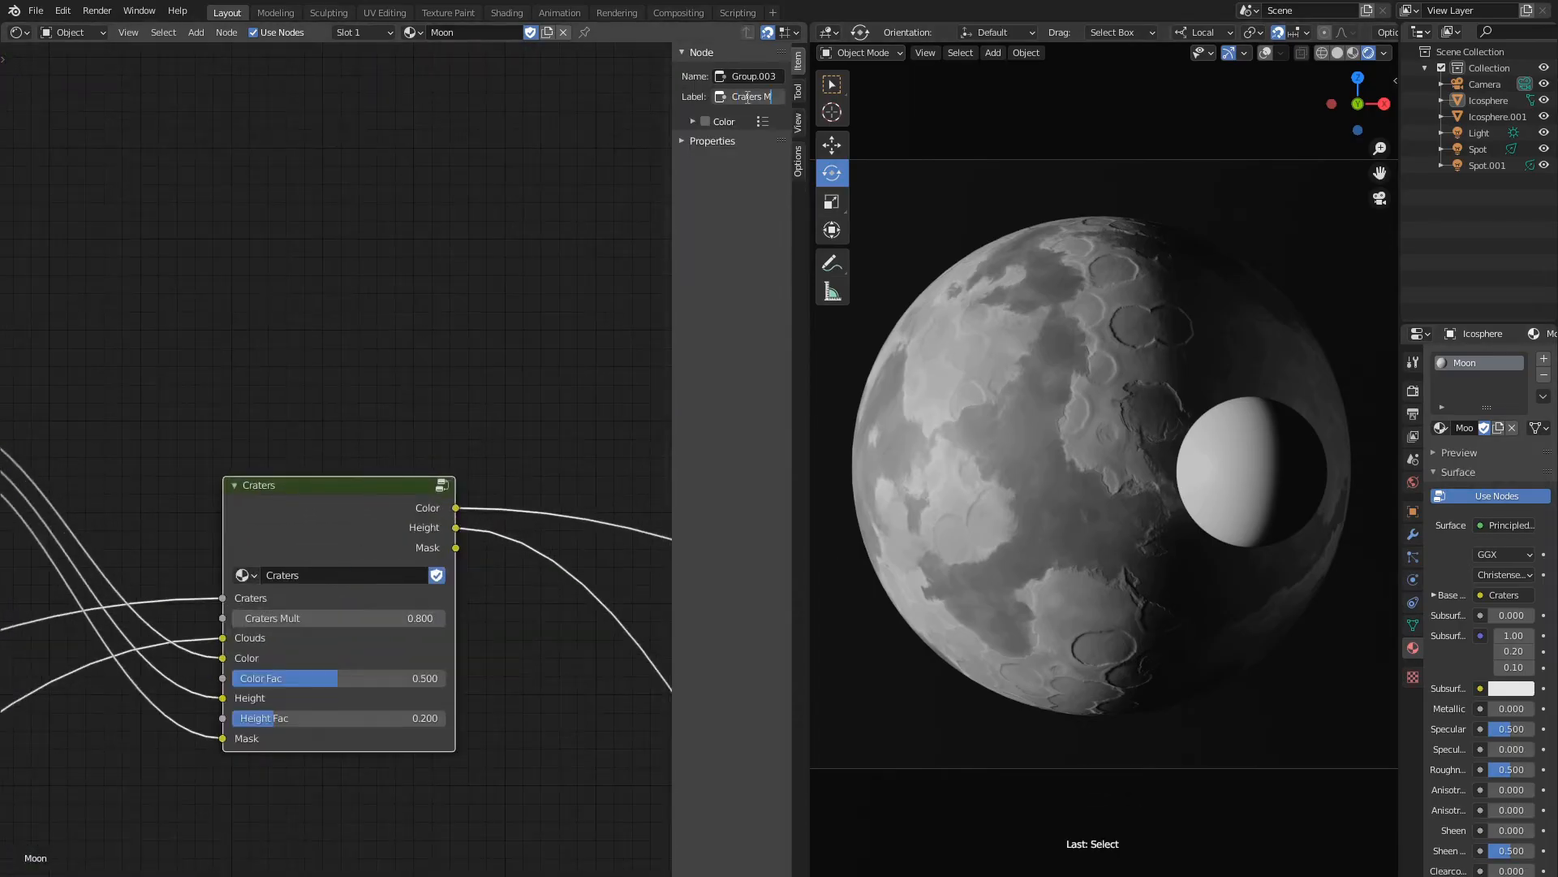
pyautogui.press('Return')
# Duplicate the Craters Medium node and label the copy "Craters Medium 2".
pyautogui.scroll(-3, 209, 382)
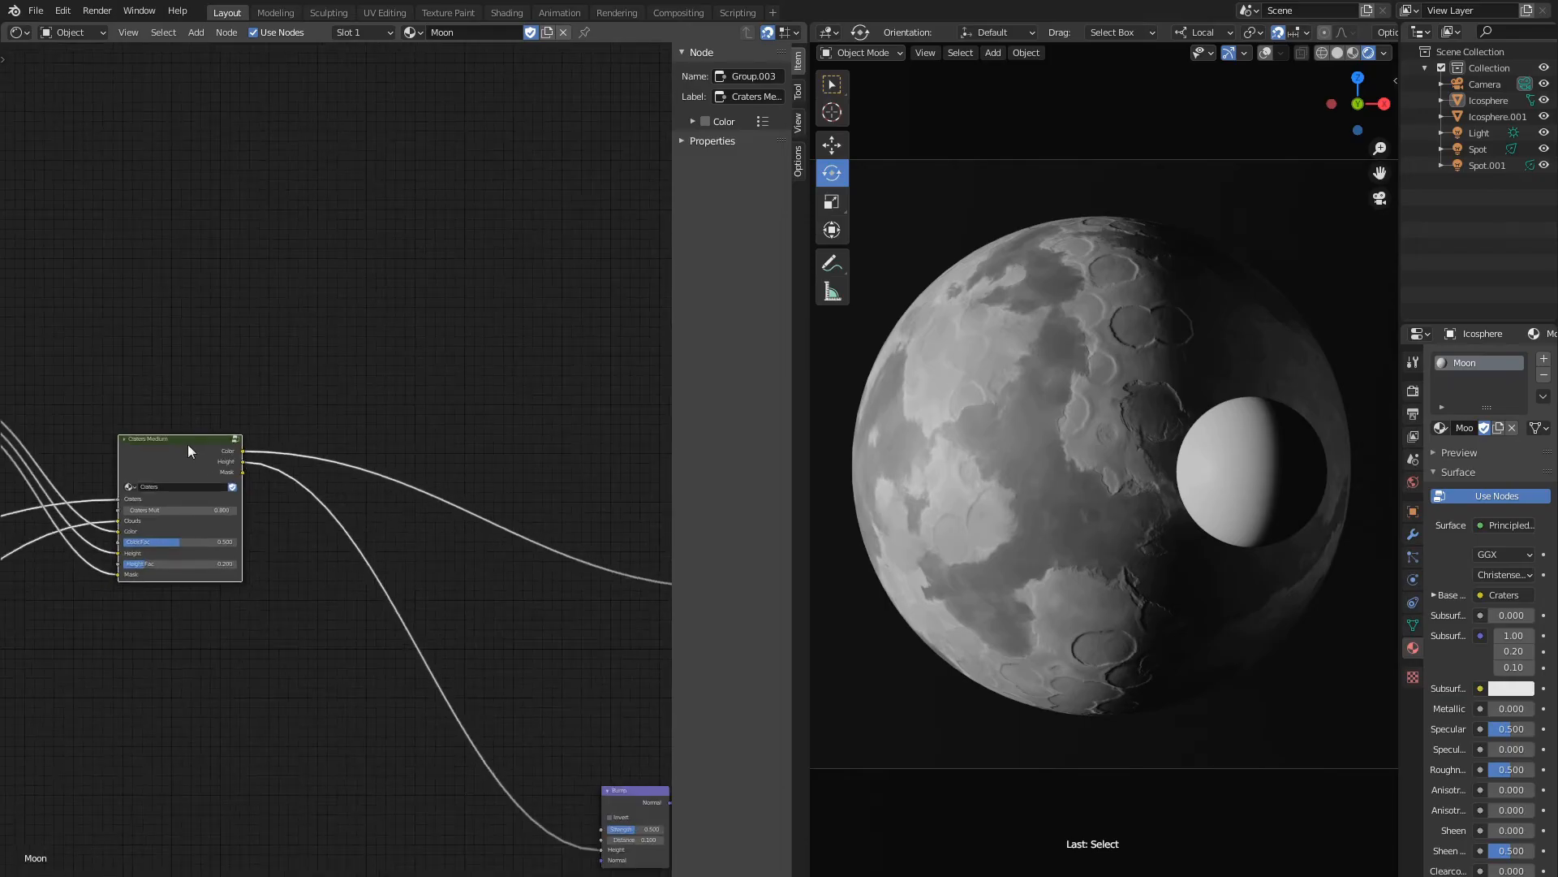
pyautogui.hotkey('shift', 'd')
pyautogui.write('2')
pyautogui.press('Return')
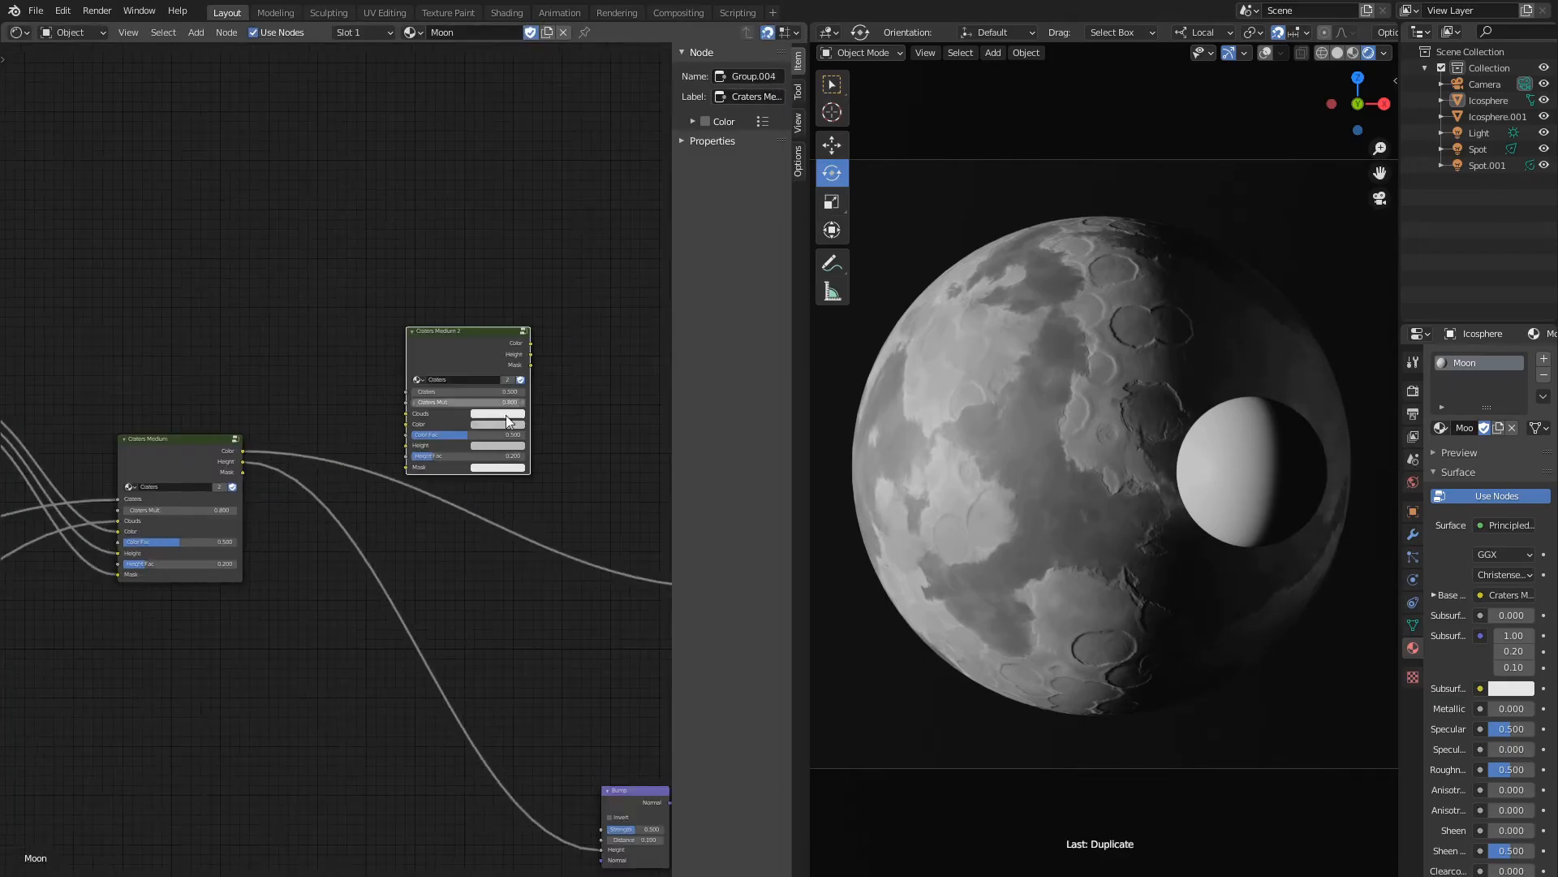
pyautogui.scroll(2, 505, 415)
# Link Craters Medium's Color and Height outputs to the Color and Height inputs of Craters Medium 2.
pyautogui.moveTo(205, 440); pyautogui.dragTo(424, 404)
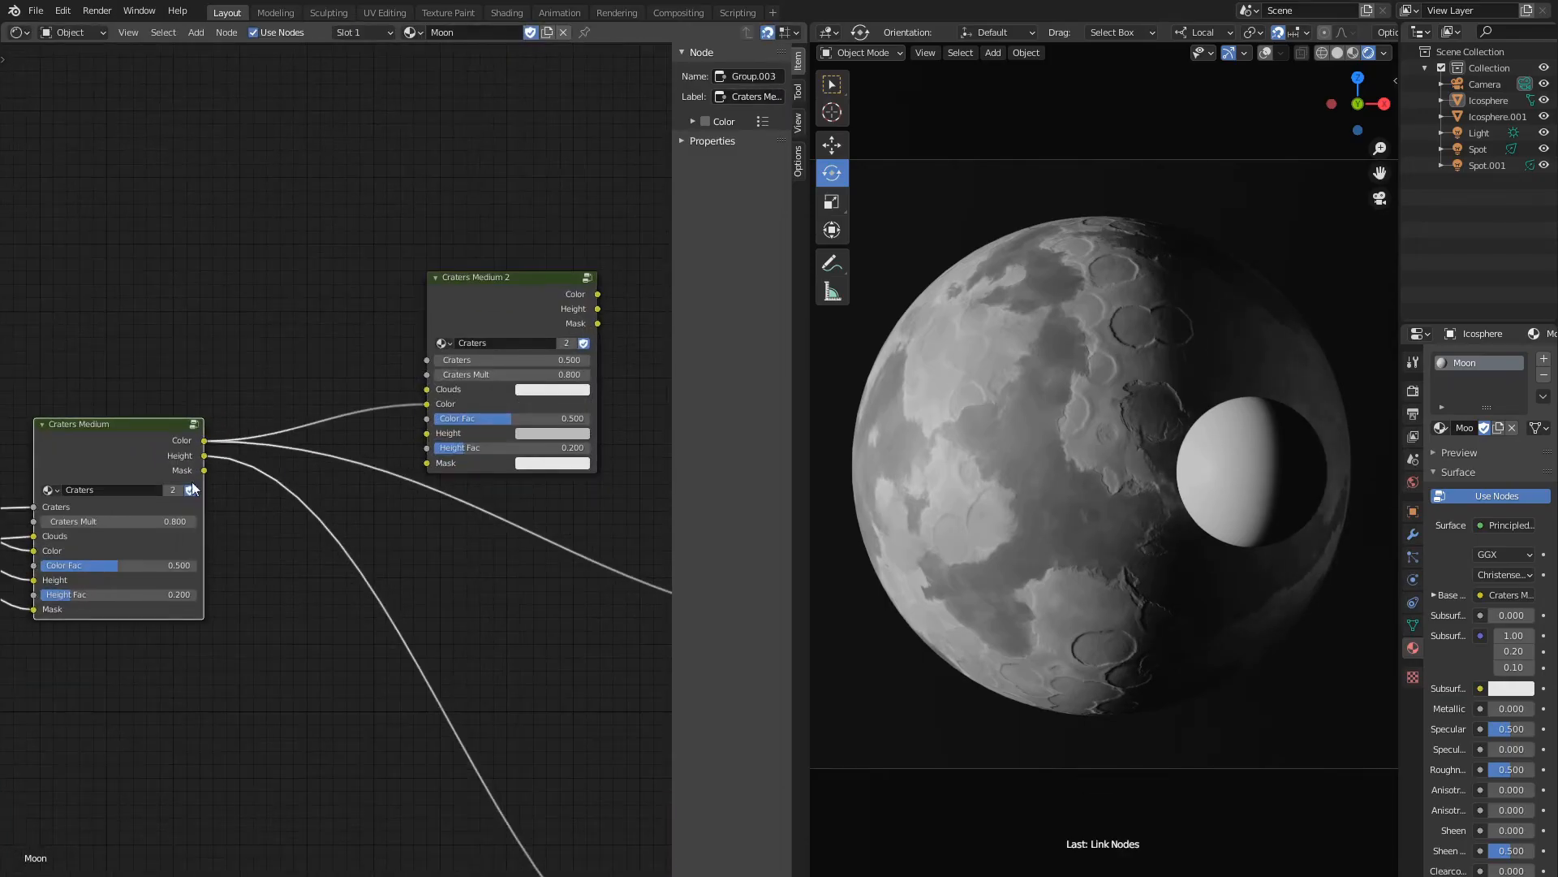
pyautogui.click(203, 457)
pyautogui.scroll(-2, 219, 459)
pyautogui.moveTo(223, 457); pyautogui.dragTo(412, 438)
pyautogui.scroll(-5, 548, 572)
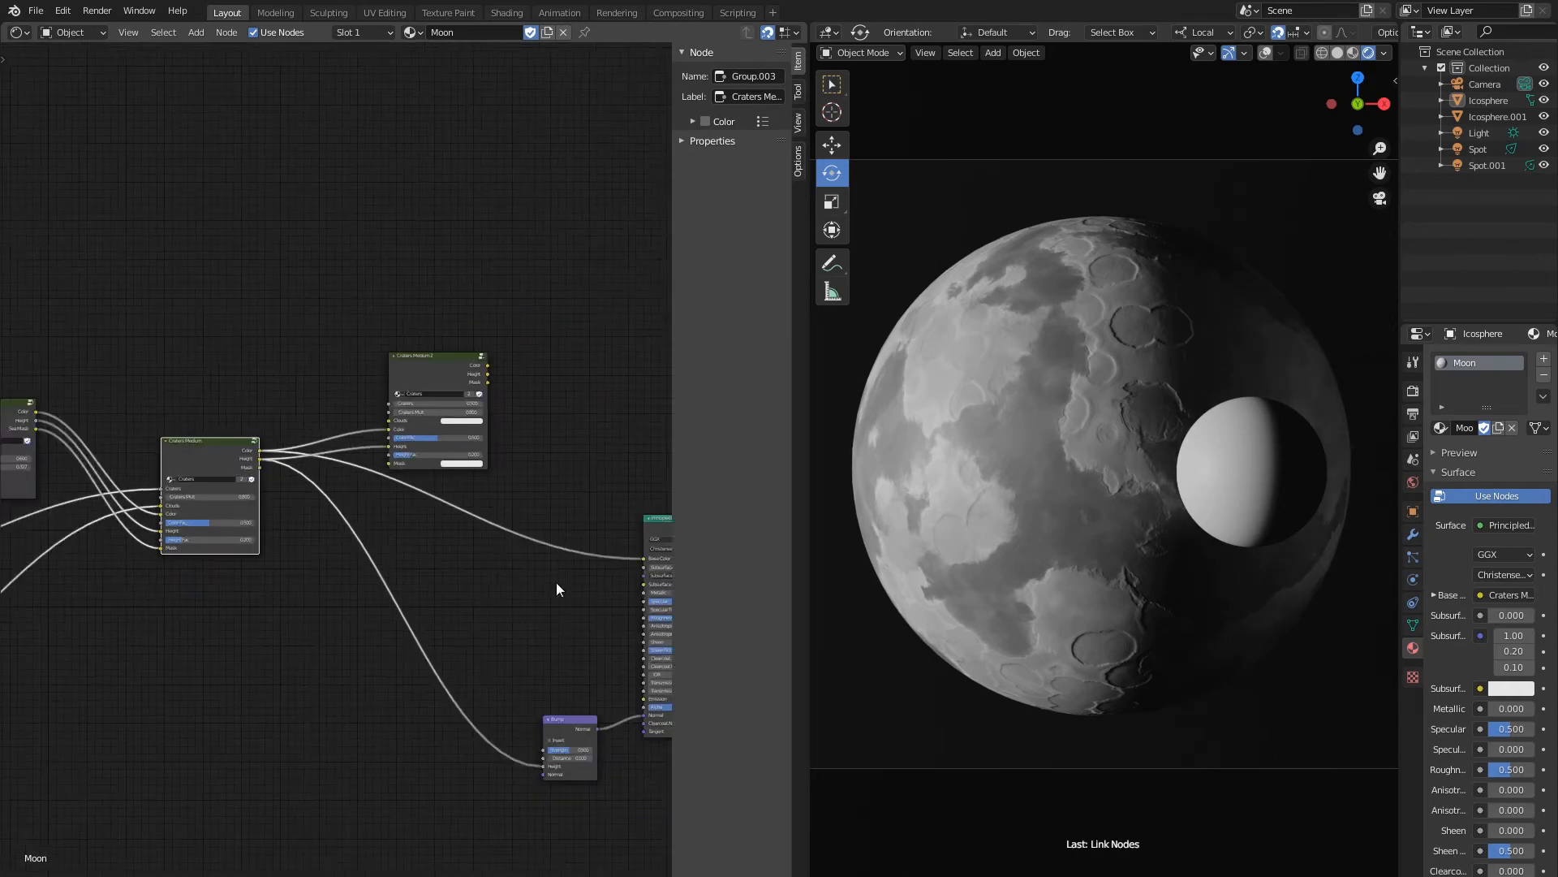
# Disconnect Craters Medium's Color from the Principled BSDF and move the Craters Medium 2 node lower beside Craters Medium.
pyautogui.scroll(4, 557, 568)
pyautogui.moveTo(549, 341); pyautogui.dragTo(430, 350, button='middle')
pyautogui.moveTo(558, 565); pyautogui.dragTo(475, 544)
pyautogui.scroll(2, 325, 389)
pyautogui.moveTo(276, 313); pyautogui.dragTo(418, 304, button='middle')
pyautogui.click(405, 292)
pyautogui.press('g')
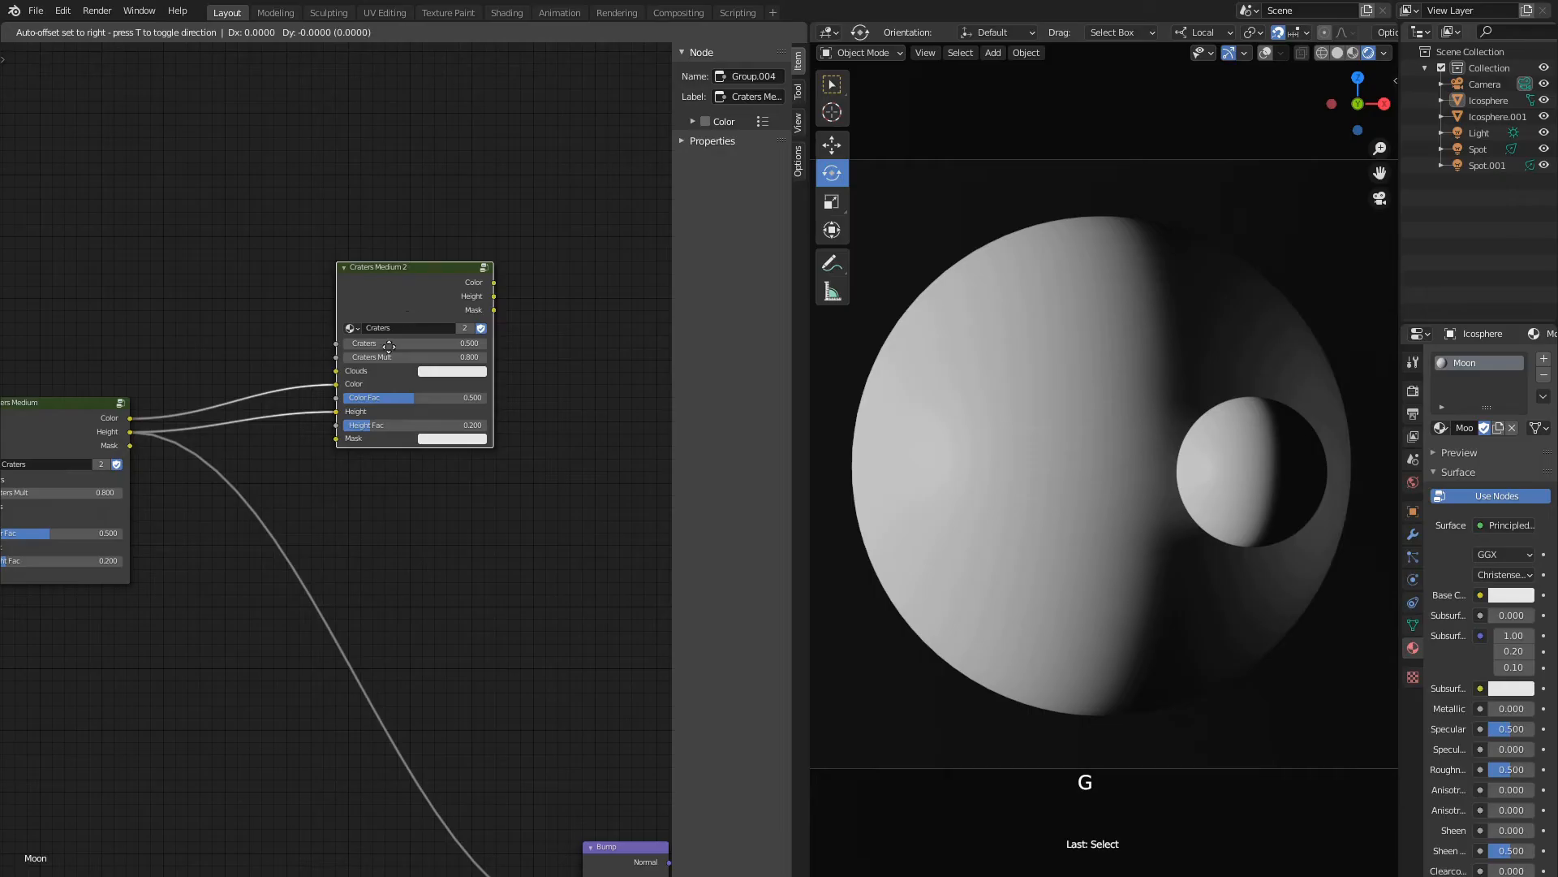
pyautogui.click(422, 283)
pyautogui.press('g')
pyautogui.click(397, 393)
# Link Craters Medium 2's Height output to the Bump node's Height and shift the Craters Medium 2 node slightly down.
pyautogui.moveTo(466, 677); pyautogui.dragTo(482, 524, button='middle')
pyautogui.moveTo(497, 267); pyautogui.dragTo(597, 772)
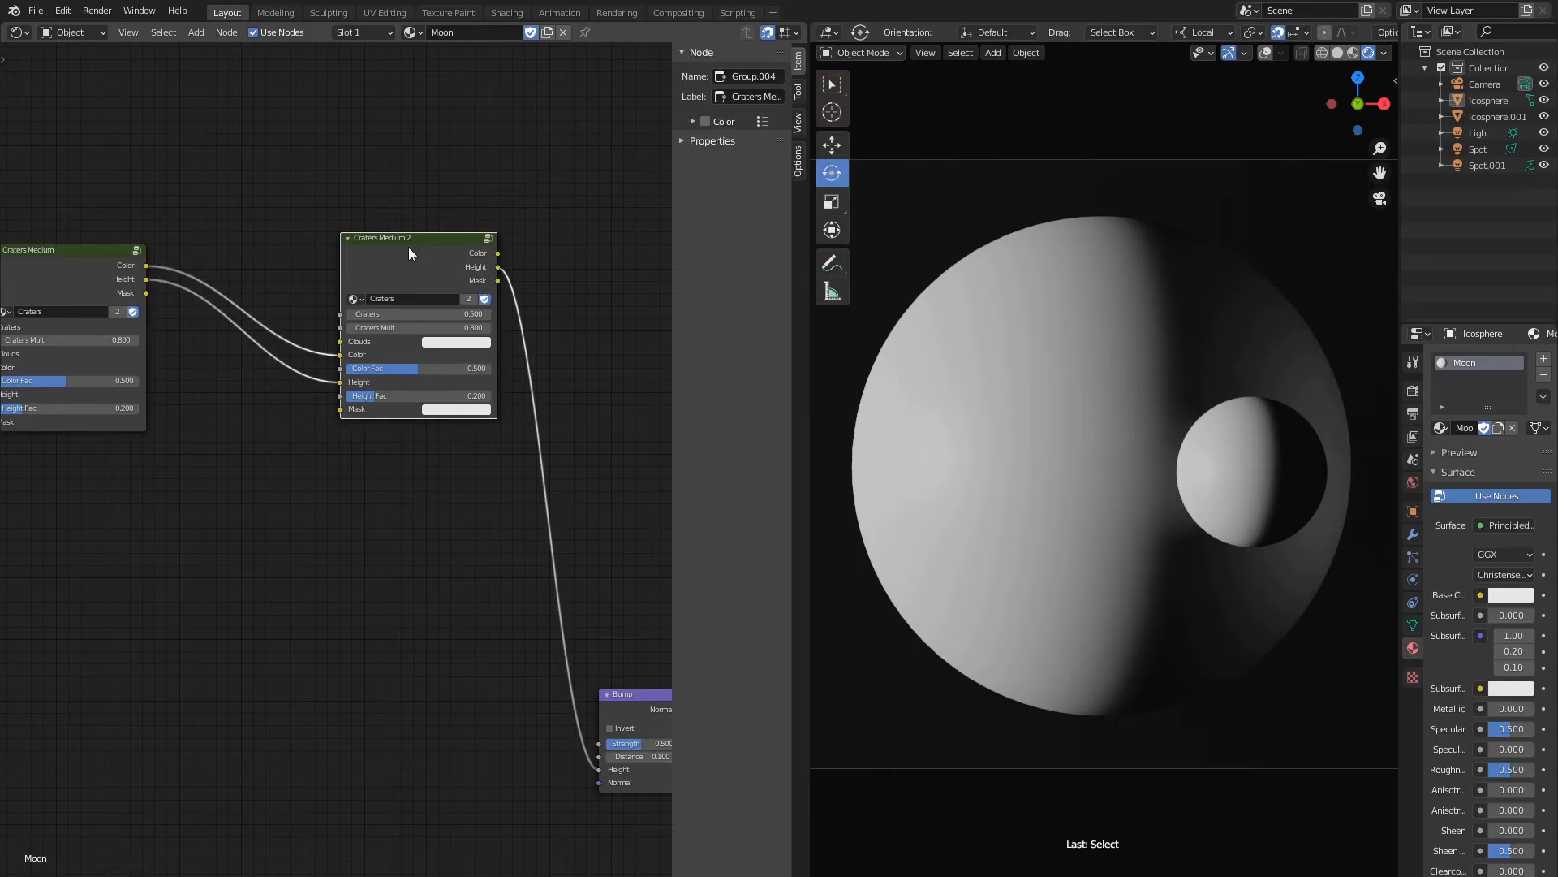
pyautogui.press('g')
pyautogui.click(367, 287)
# Add a MixRGB node below the gap between Craters Medium and Craters Medium 2.
pyautogui.moveTo(109, 474); pyautogui.dragTo(269, 478, button='middle')
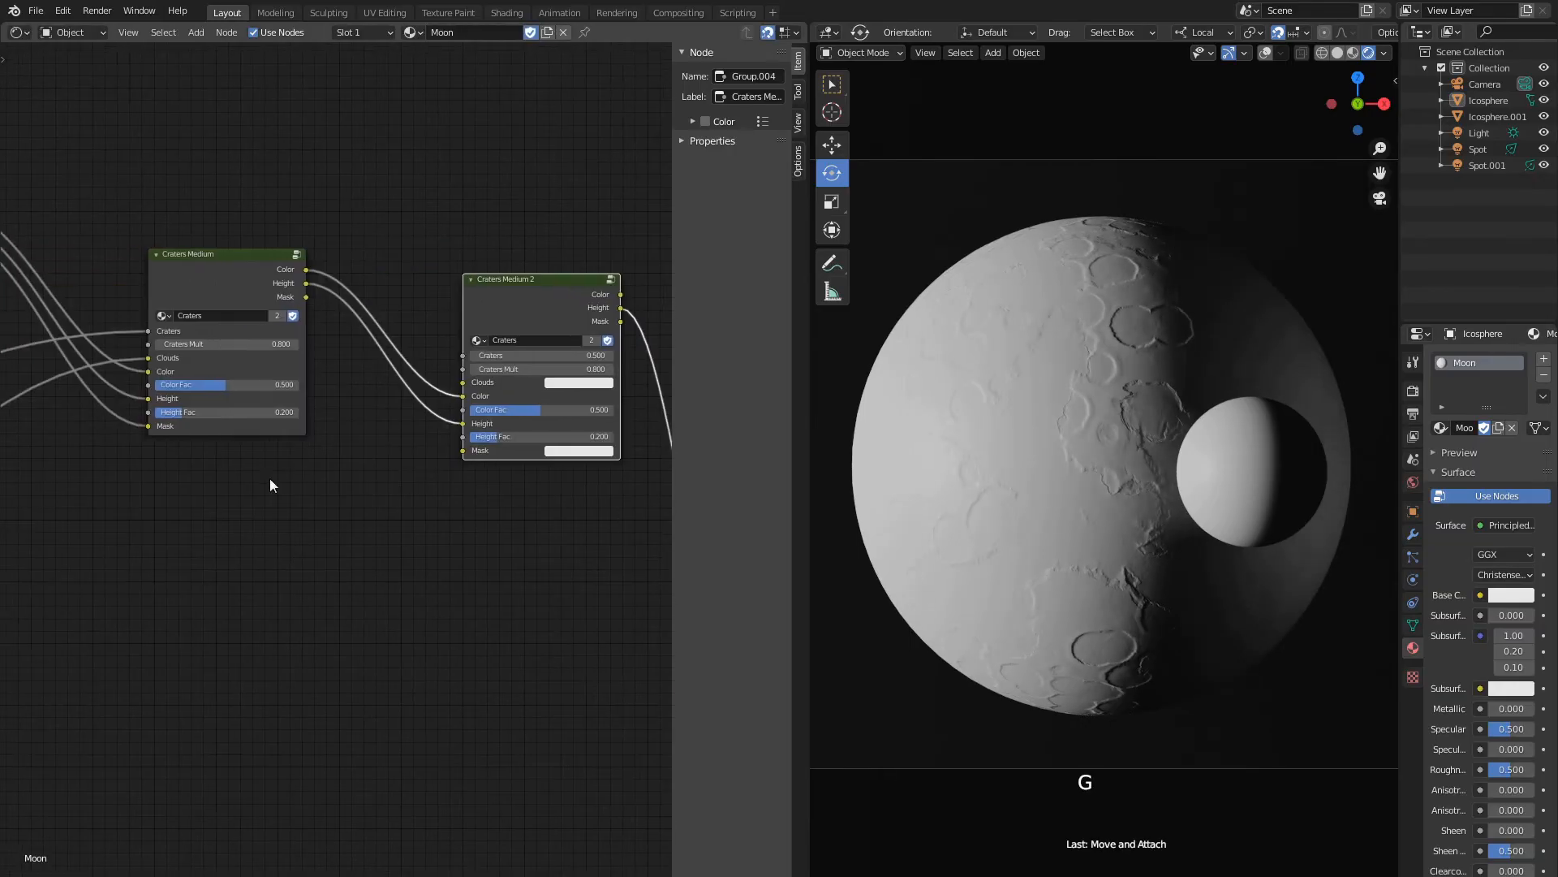
pyautogui.hotkey('shift', 'a')
pyautogui.moveTo(243, 400)
pyautogui.click(336, 484)
pyautogui.click(353, 465)
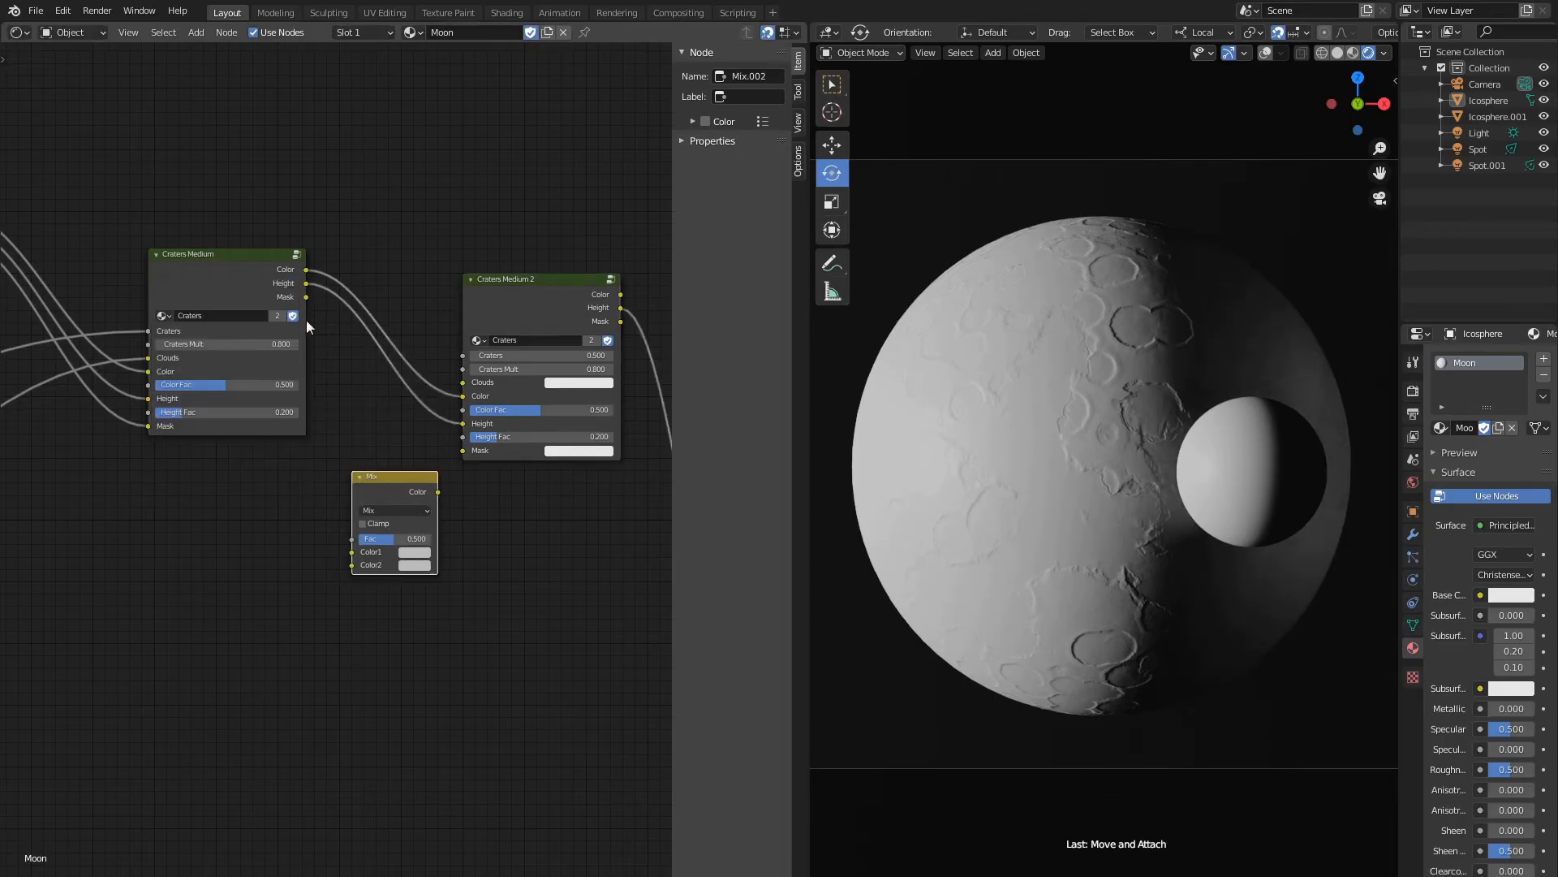
# Link Moon_Seas' Sea Mask to the mix node's Color1 and Craters Medium's Mask to Color2, and set blending to Multiply.
pyautogui.moveTo(306, 297); pyautogui.dragTo(353, 567)
pyautogui.moveTo(173, 543); pyautogui.dragTo(272, 550, button='middle')
pyautogui.moveTo(47, 241); pyautogui.dragTo(448, 558)
pyautogui.moveTo(388, 586); pyautogui.dragTo(290, 593, button='middle')
pyautogui.click(372, 514)
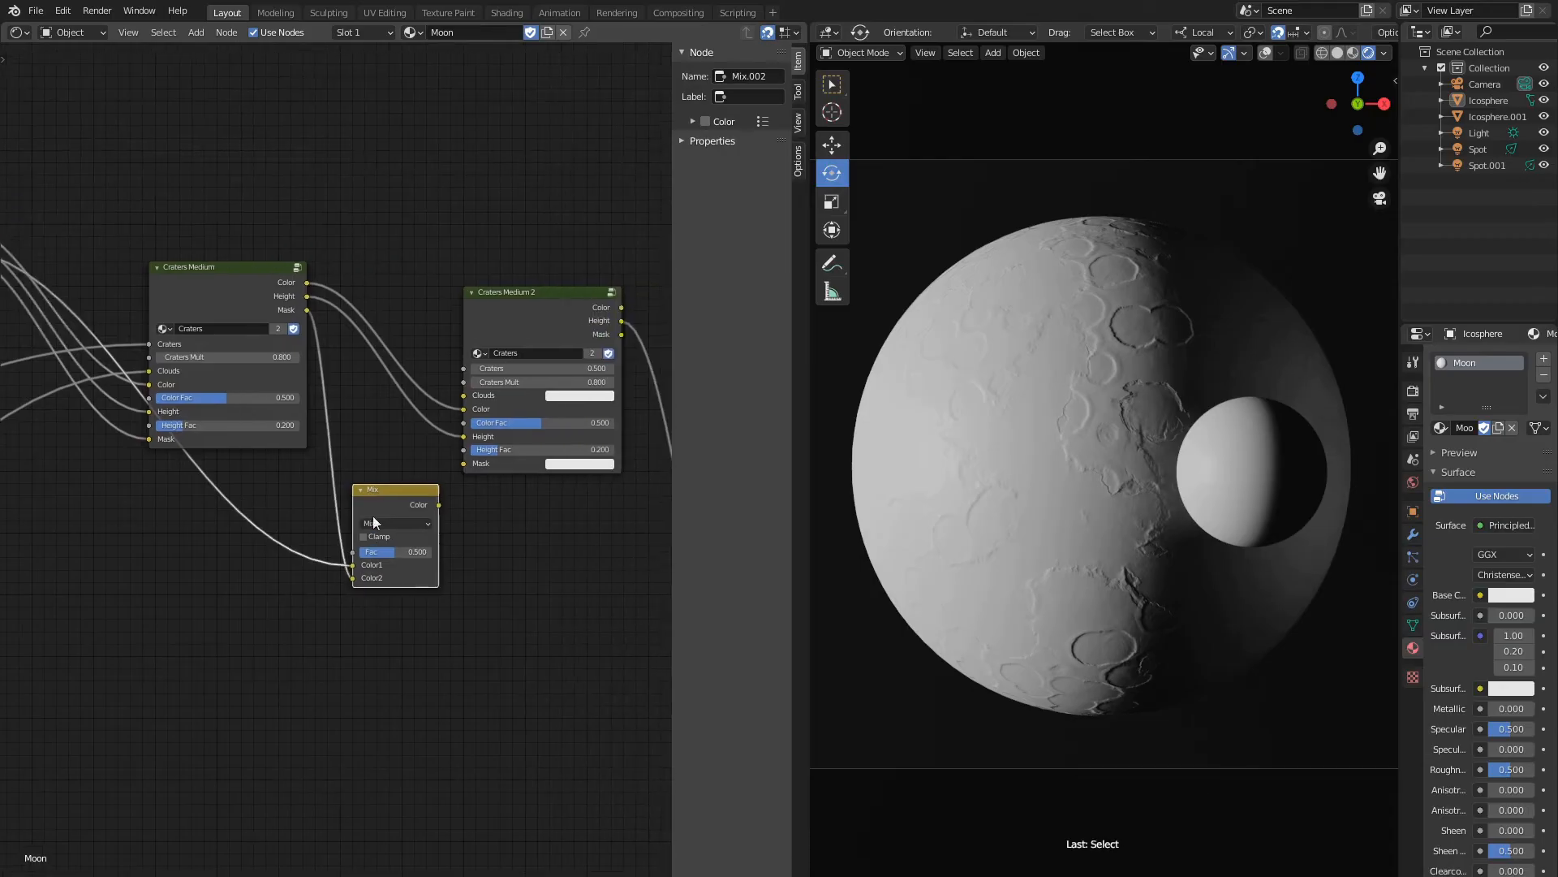
pyautogui.click(376, 522)
pyautogui.click(438, 562)
# Move Craters Medium 2 together with the Bump, Principled BSDF and Material Output nodes further right to make room.
pyautogui.moveTo(487, 398); pyautogui.dragTo(276, 390, button='middle')
pyautogui.scroll(-4, 276, 374)
pyautogui.click(465, 649)
pyautogui.scroll(-9, 474, 624)
pyautogui.press('b')
pyautogui.moveTo(487, 613); pyautogui.dragTo(280, 430)
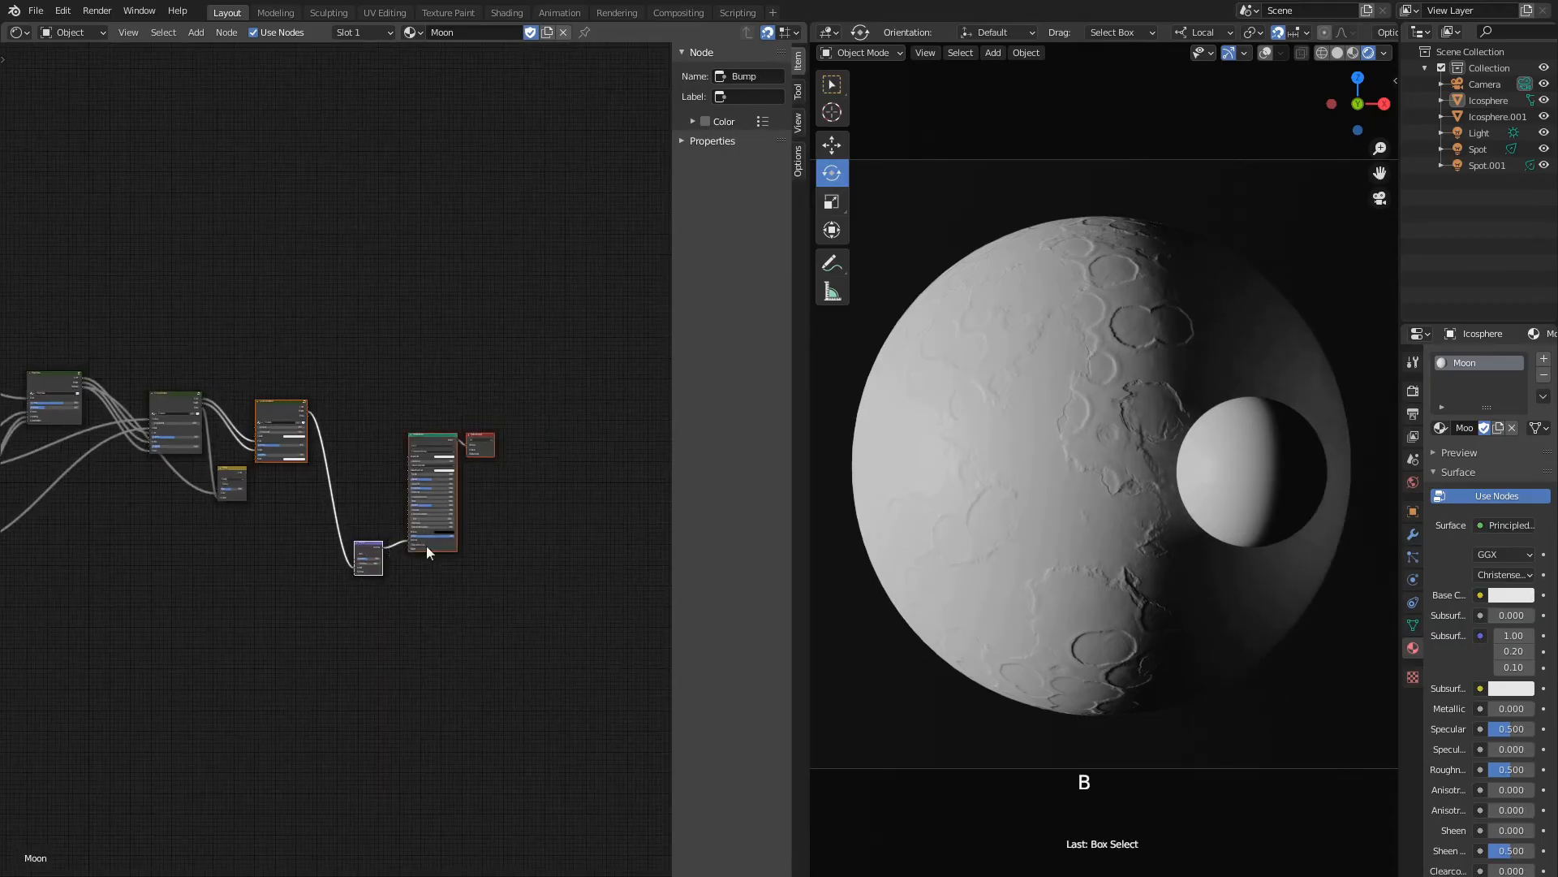
pyautogui.press('g')
pyautogui.click(476, 539)
# Reposition the Multiply node between the two Craters nodes and link its Color output to Craters Medium 2's Mask input.
pyautogui.scroll(5, 183, 475)
pyautogui.moveTo(182, 475); pyautogui.dragTo(283, 501, button='middle')
pyautogui.click(282, 500)
pyautogui.press('g')
pyautogui.click(318, 491)
pyautogui.scroll(4, 335, 480)
pyautogui.moveTo(354, 519); pyautogui.dragTo(475, 465)
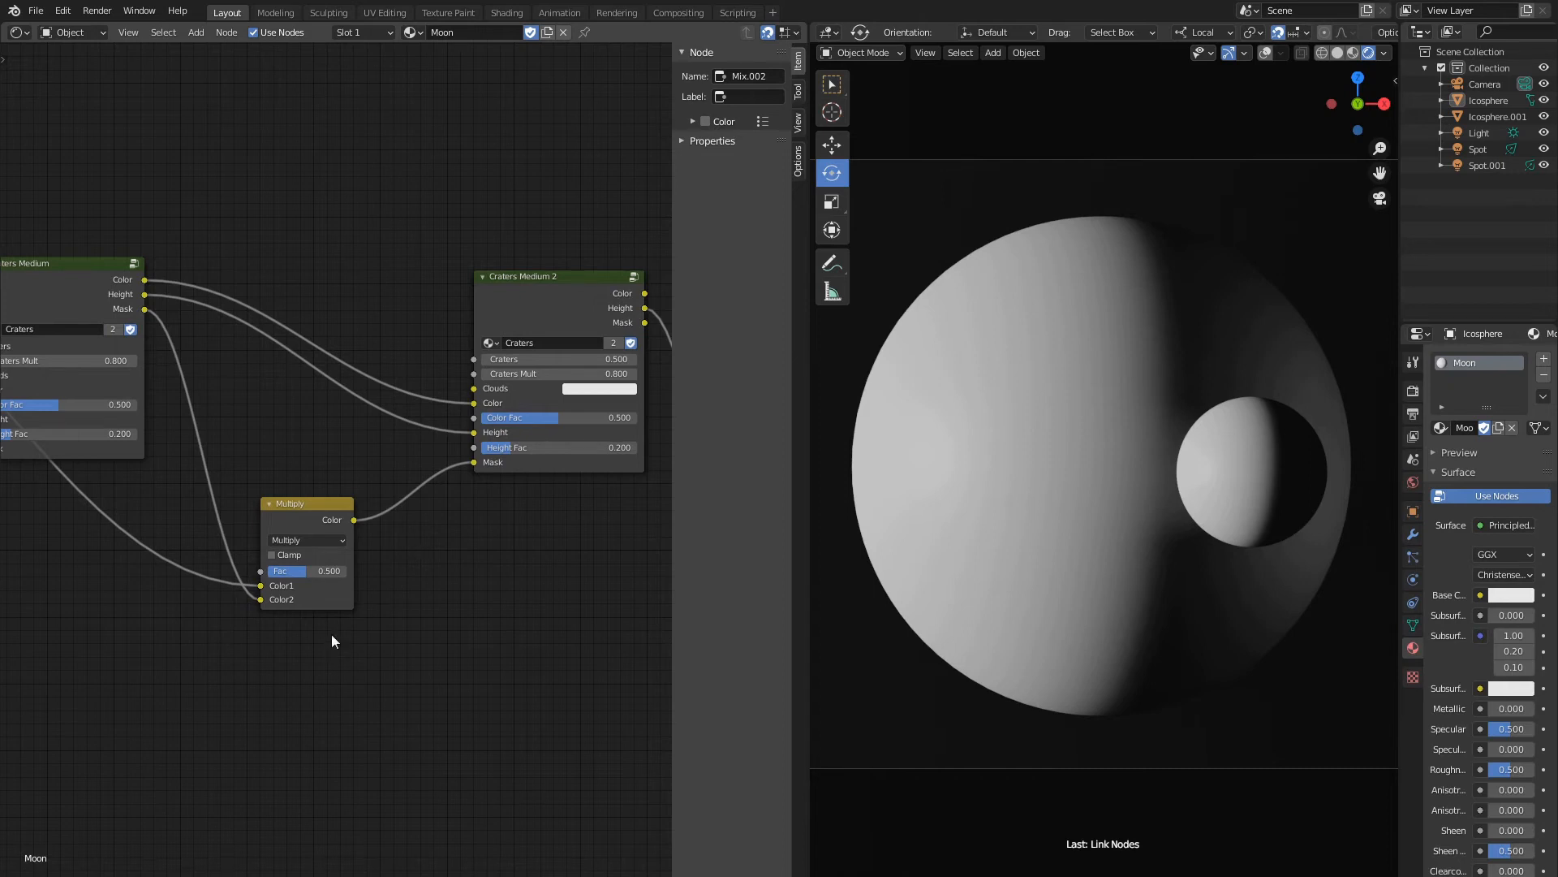
# Add a Separate RGB node and link the Clouds Generator's Clouds Medium output to its Image input.
pyautogui.scroll(-6, 331, 633)
pyautogui.moveTo(310, 696); pyautogui.dragTo(665, 481, button='middle')
pyautogui.scroll(-2, 323, 480)
pyautogui.hotkey('shift', 'a')
pyautogui.moveTo(309, 514)
pyautogui.click(403, 692)
pyautogui.click(511, 426)
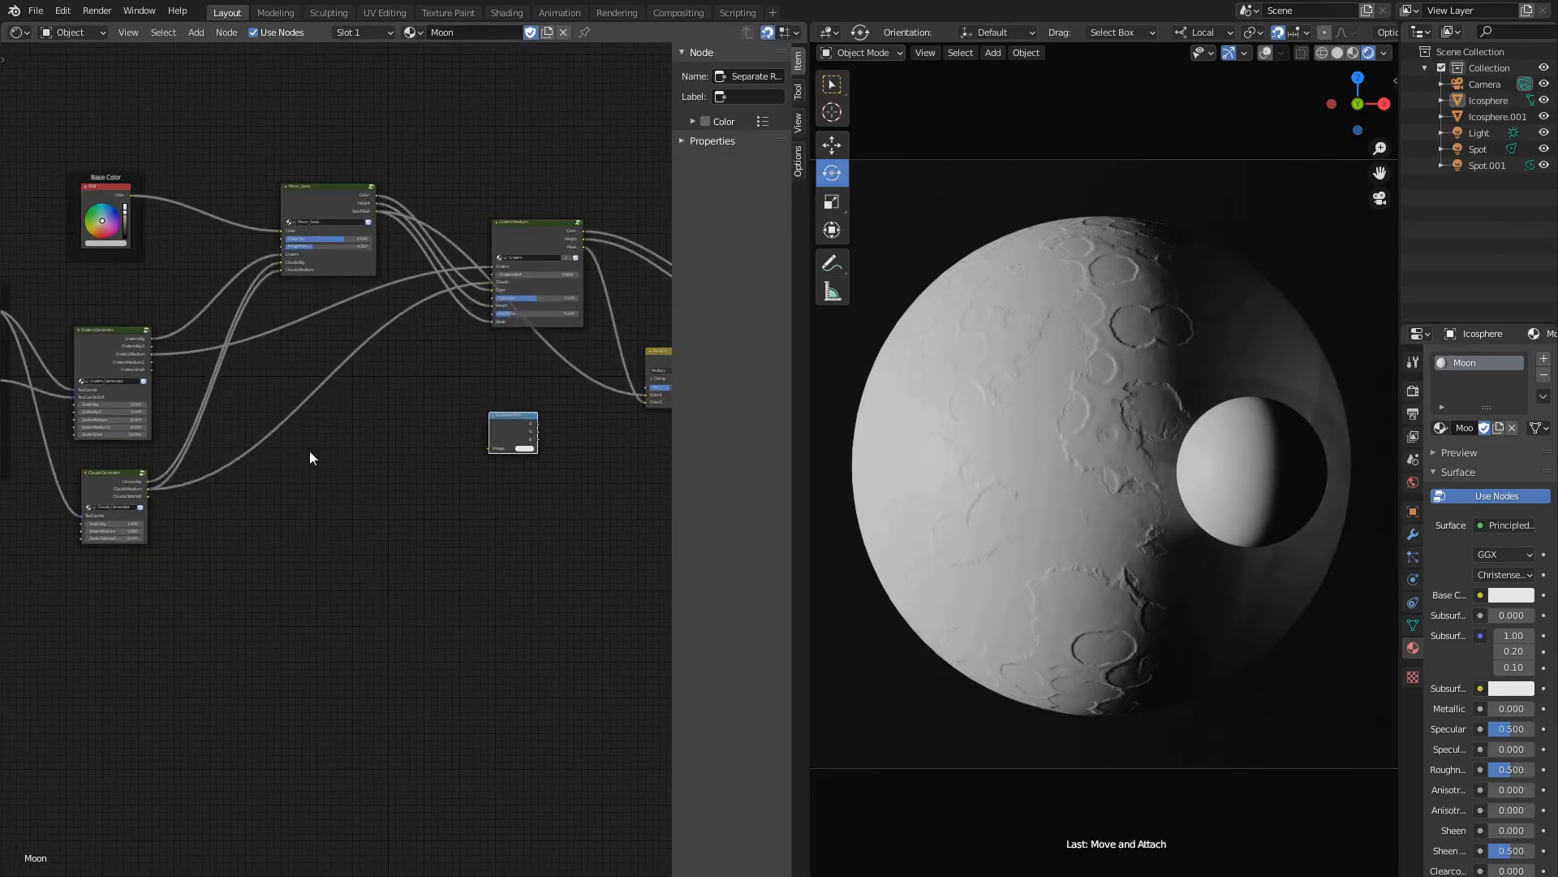
pyautogui.scroll(2, 324, 467)
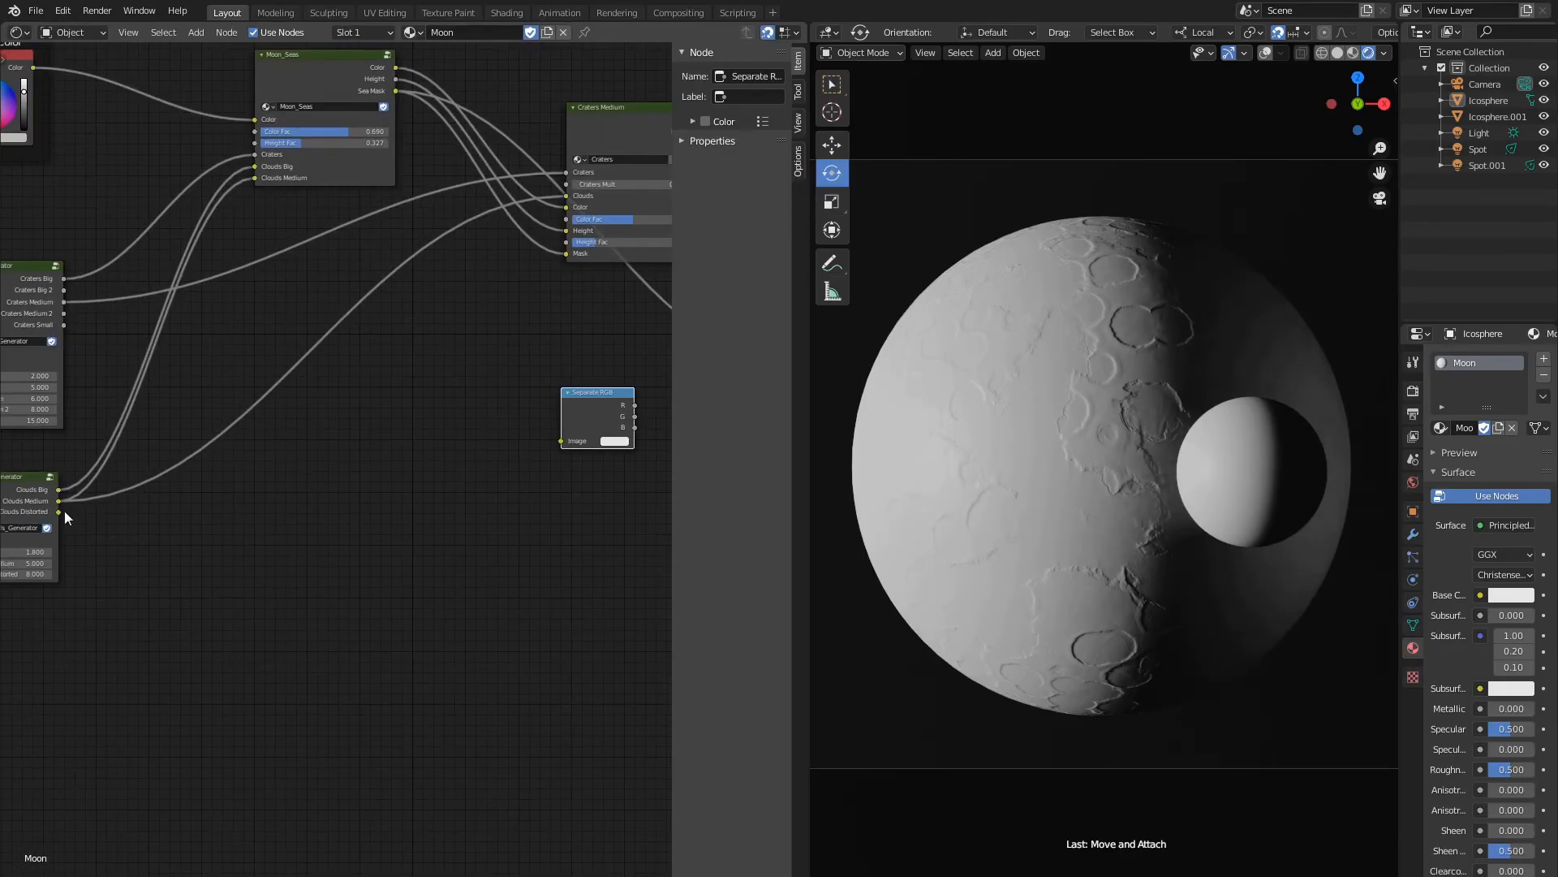
pyautogui.moveTo(61, 502); pyautogui.dragTo(560, 441)
# Place Separate RGB to the lower left of the Multiply node and link its B output to Craters Medium 2's Clouds input.
pyautogui.moveTo(581, 484); pyautogui.dragTo(150, 633, button='middle')
pyautogui.scroll(4, 150, 633)
pyautogui.click(186, 513)
pyautogui.press('g')
pyautogui.click(288, 538)
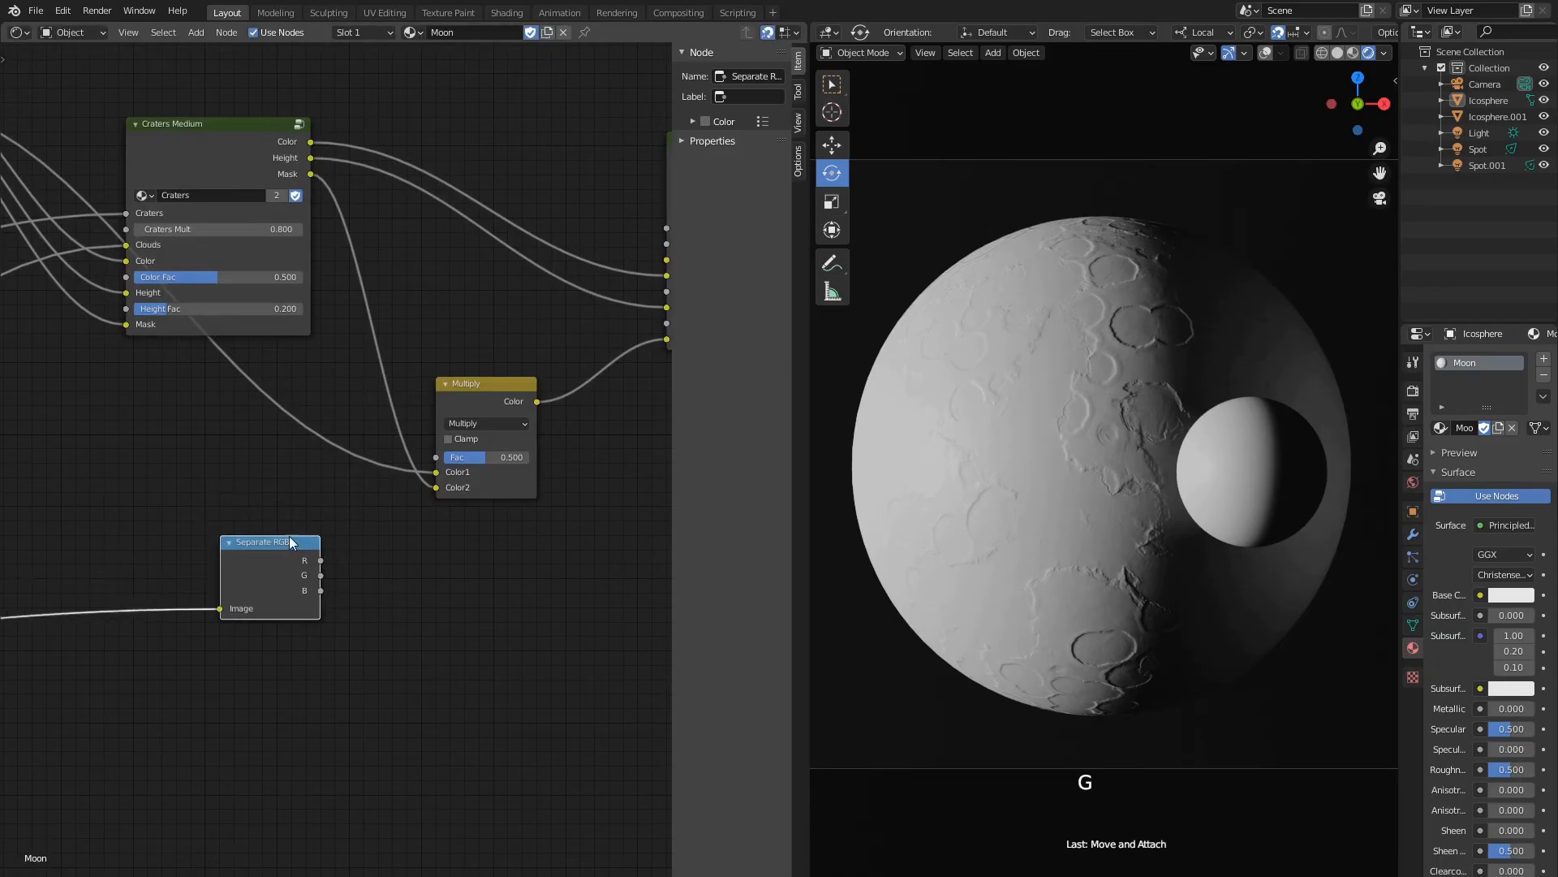
pyautogui.moveTo(289, 535); pyautogui.dragTo(110, 587, button='middle')
pyautogui.moveTo(141, 642)
pyautogui.mouseDown()
pyautogui.moveTo(302, 469)
pyautogui.moveTo(487, 313)
pyautogui.mouseUp()
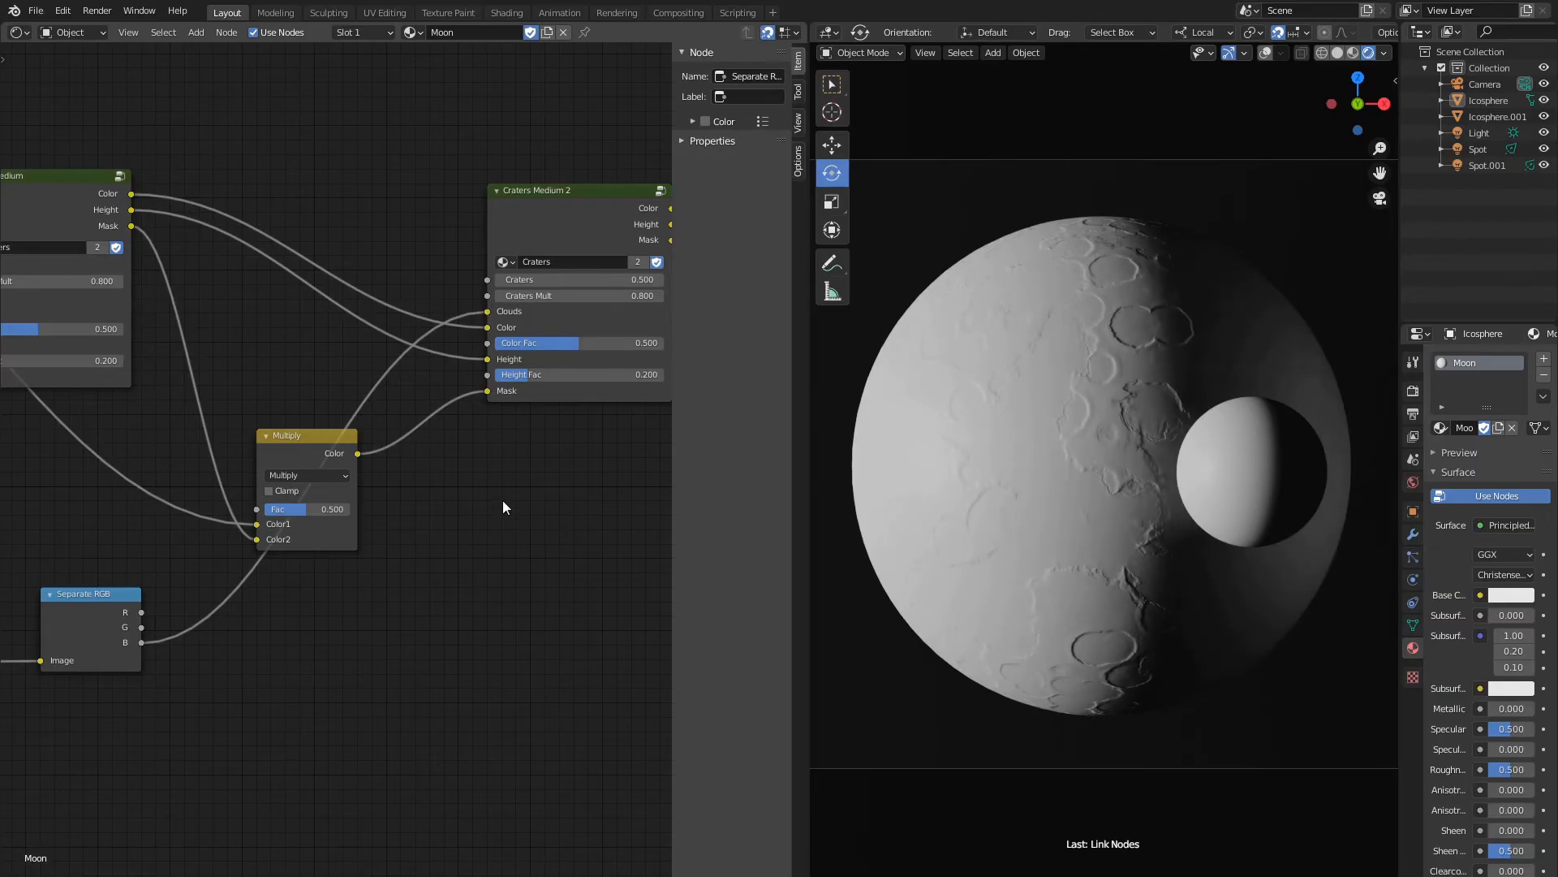
# Link the Craters Generator's Craters Medium 2 output to the Craters input of the Craters Medium 2 node.
pyautogui.scroll(-5, 424, 606)
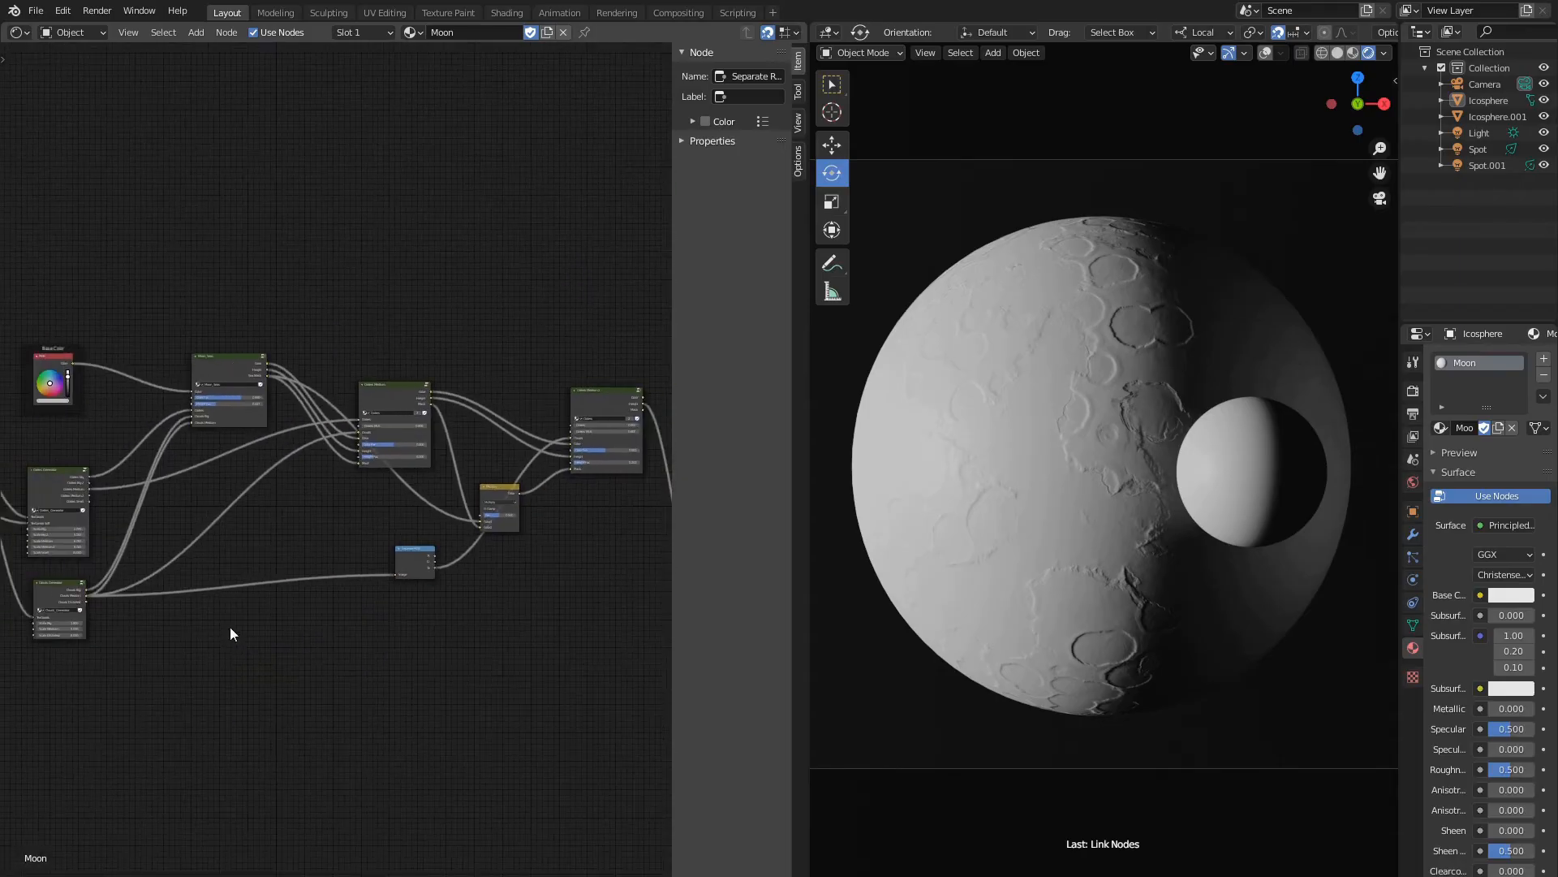
pyautogui.scroll(3, 112, 517)
pyautogui.moveTo(36, 508); pyautogui.dragTo(546, 435)
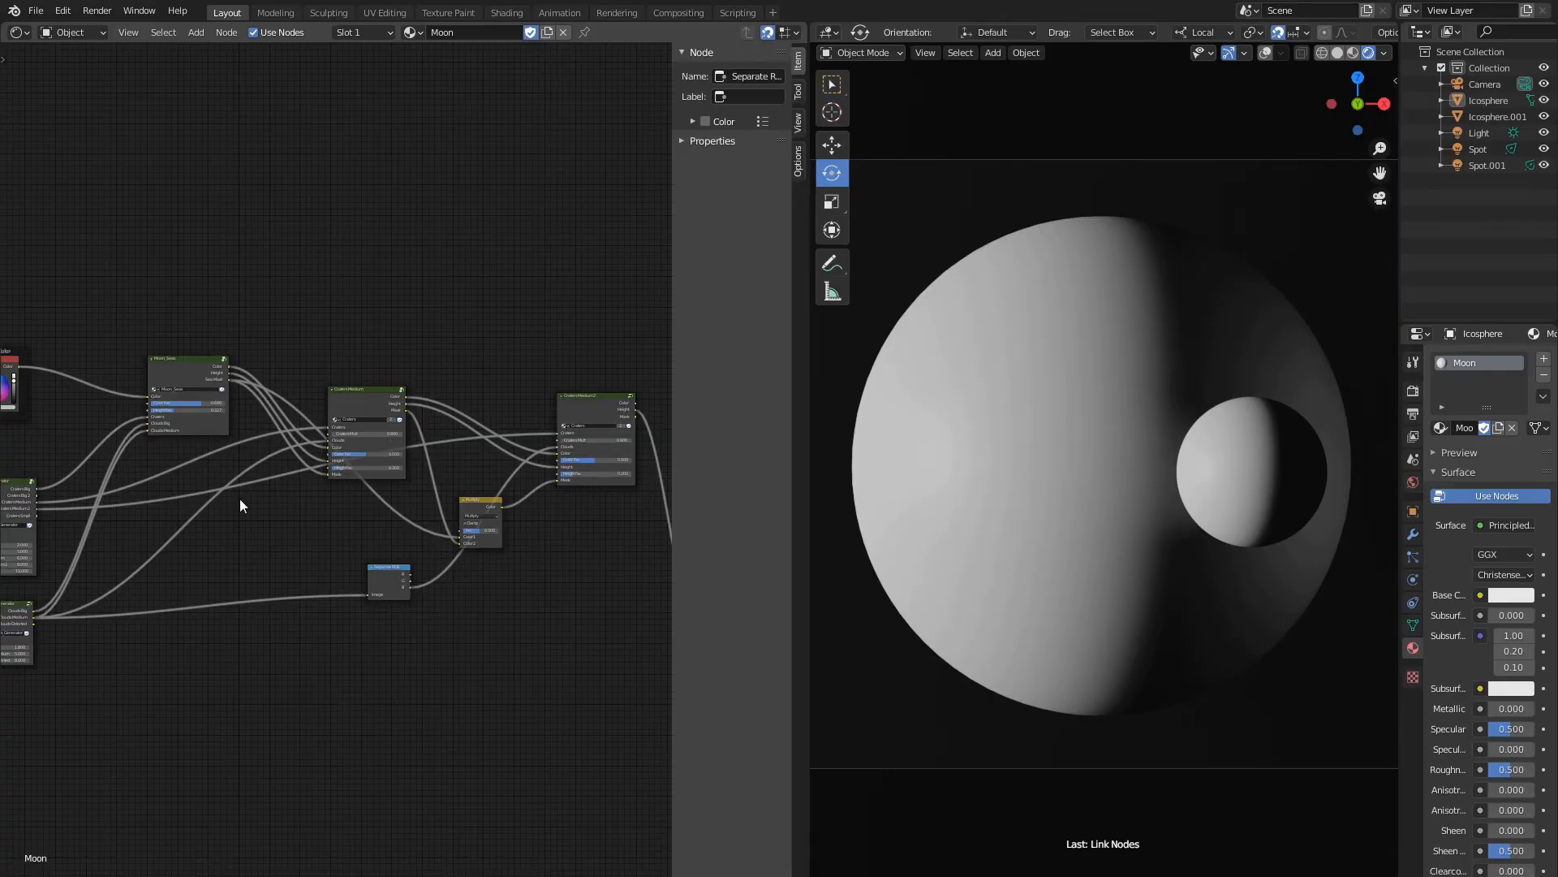
# Rearrange the Moon_Seas, Craters Medium, Multiply and Craters Medium 2 nodes into a tighter row.
pyautogui.click(192, 372)
pyautogui.press('g')
pyautogui.click(152, 414)
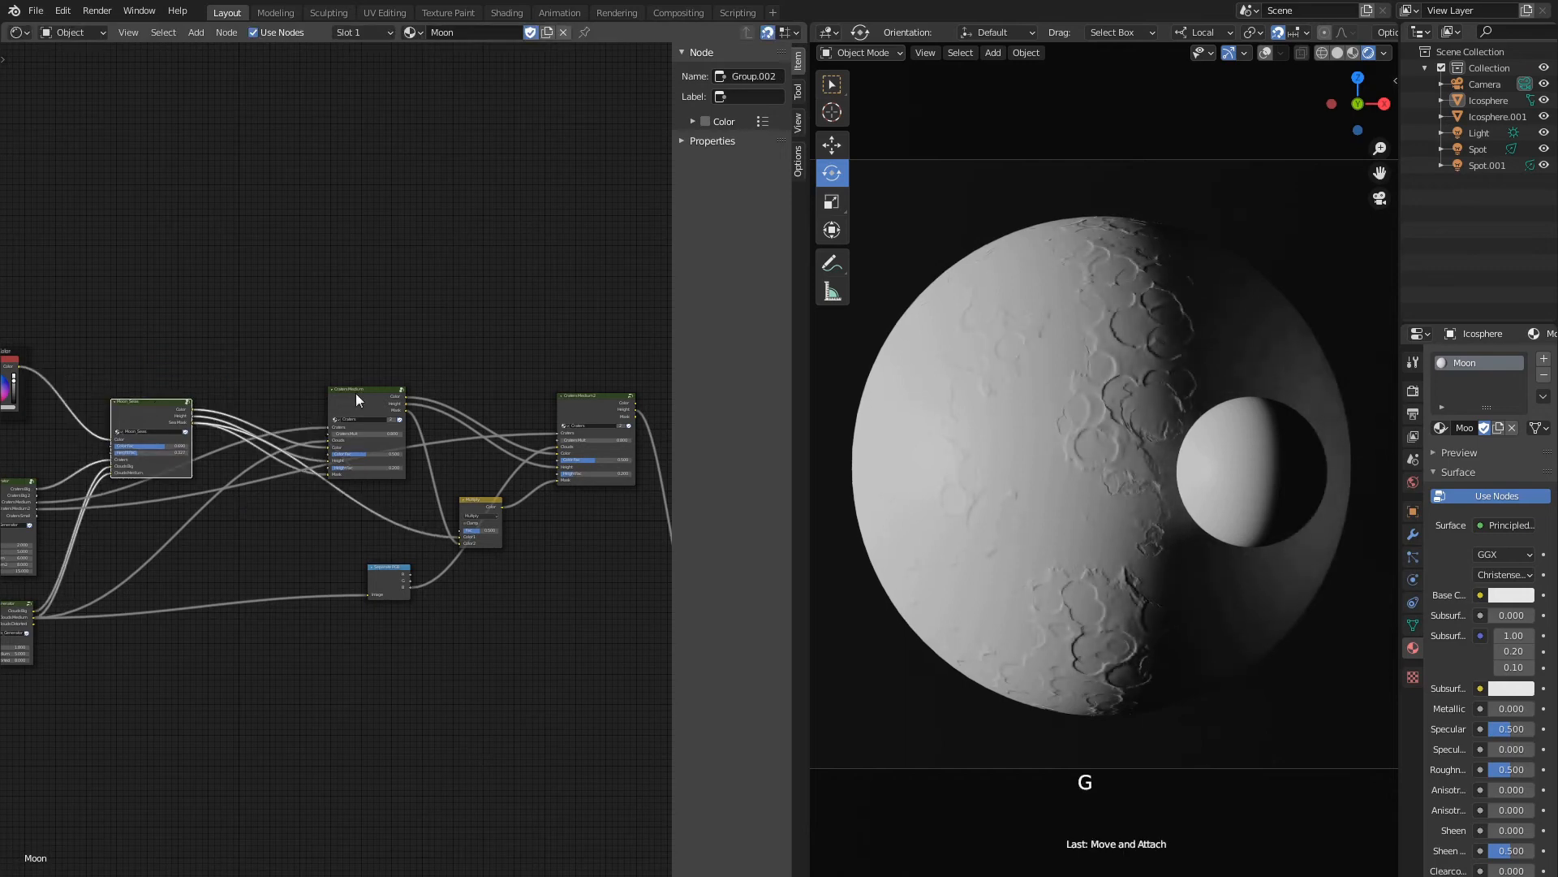
pyautogui.click(355, 393)
pyautogui.press('g')
pyautogui.click(278, 422)
pyautogui.moveTo(454, 431); pyautogui.dragTo(377, 401, button='middle')
pyautogui.click(408, 480)
pyautogui.press('g')
pyautogui.click(320, 523)
pyautogui.click(530, 355)
pyautogui.press('g')
pyautogui.click(401, 382)
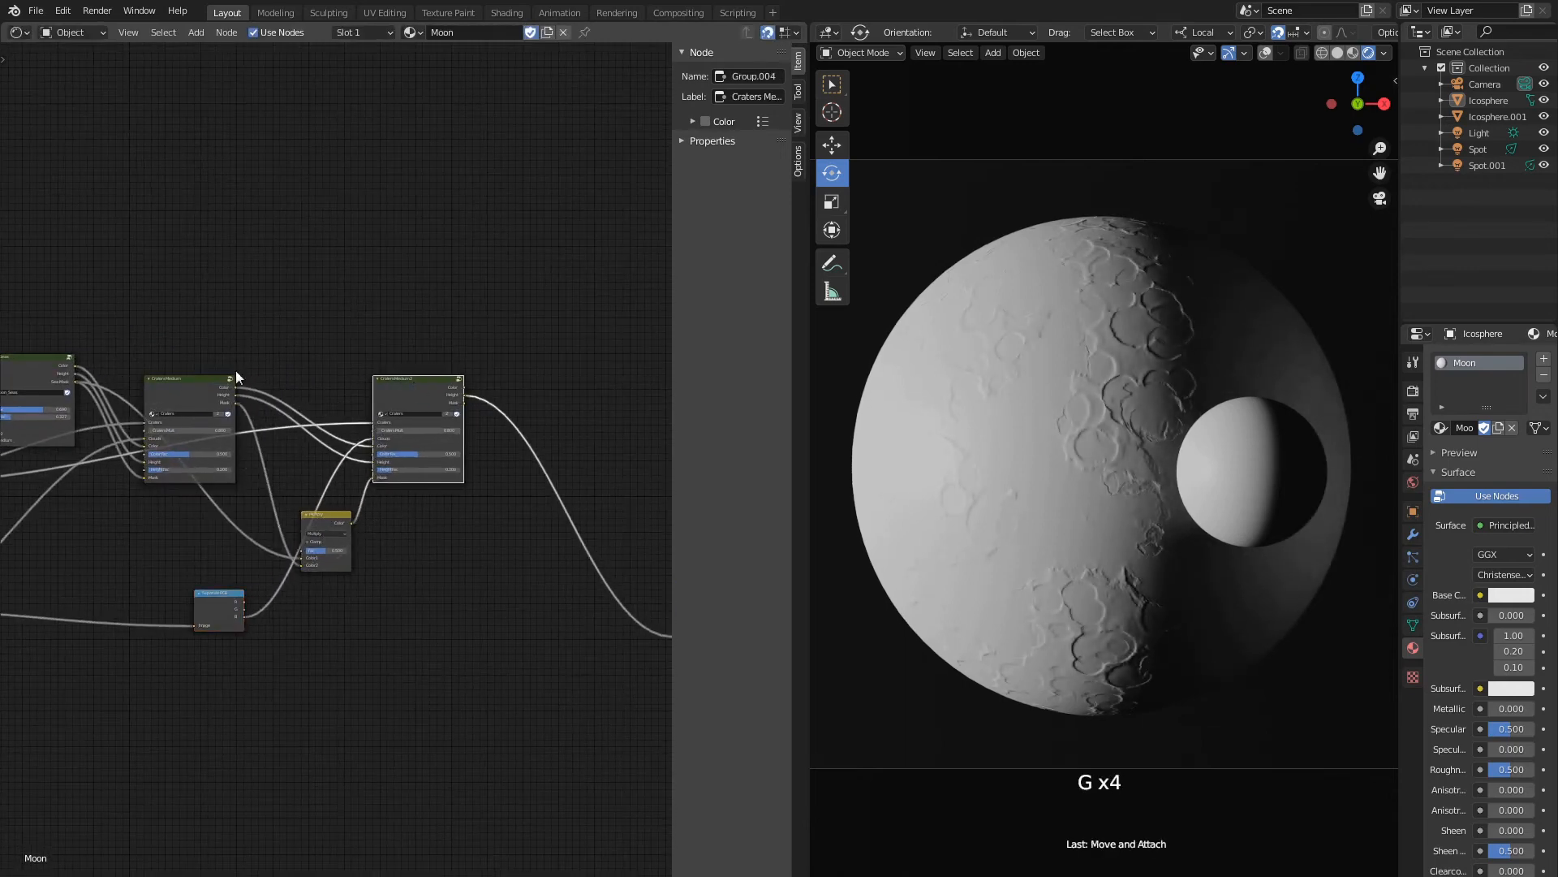
pyautogui.click(210, 379)
pyautogui.press('g')
pyautogui.scroll(8, 463, 458)
pyautogui.scroll(3, 484, 562)
pyautogui.moveTo(530, 549); pyautogui.dragTo(586, 531, button='middle')
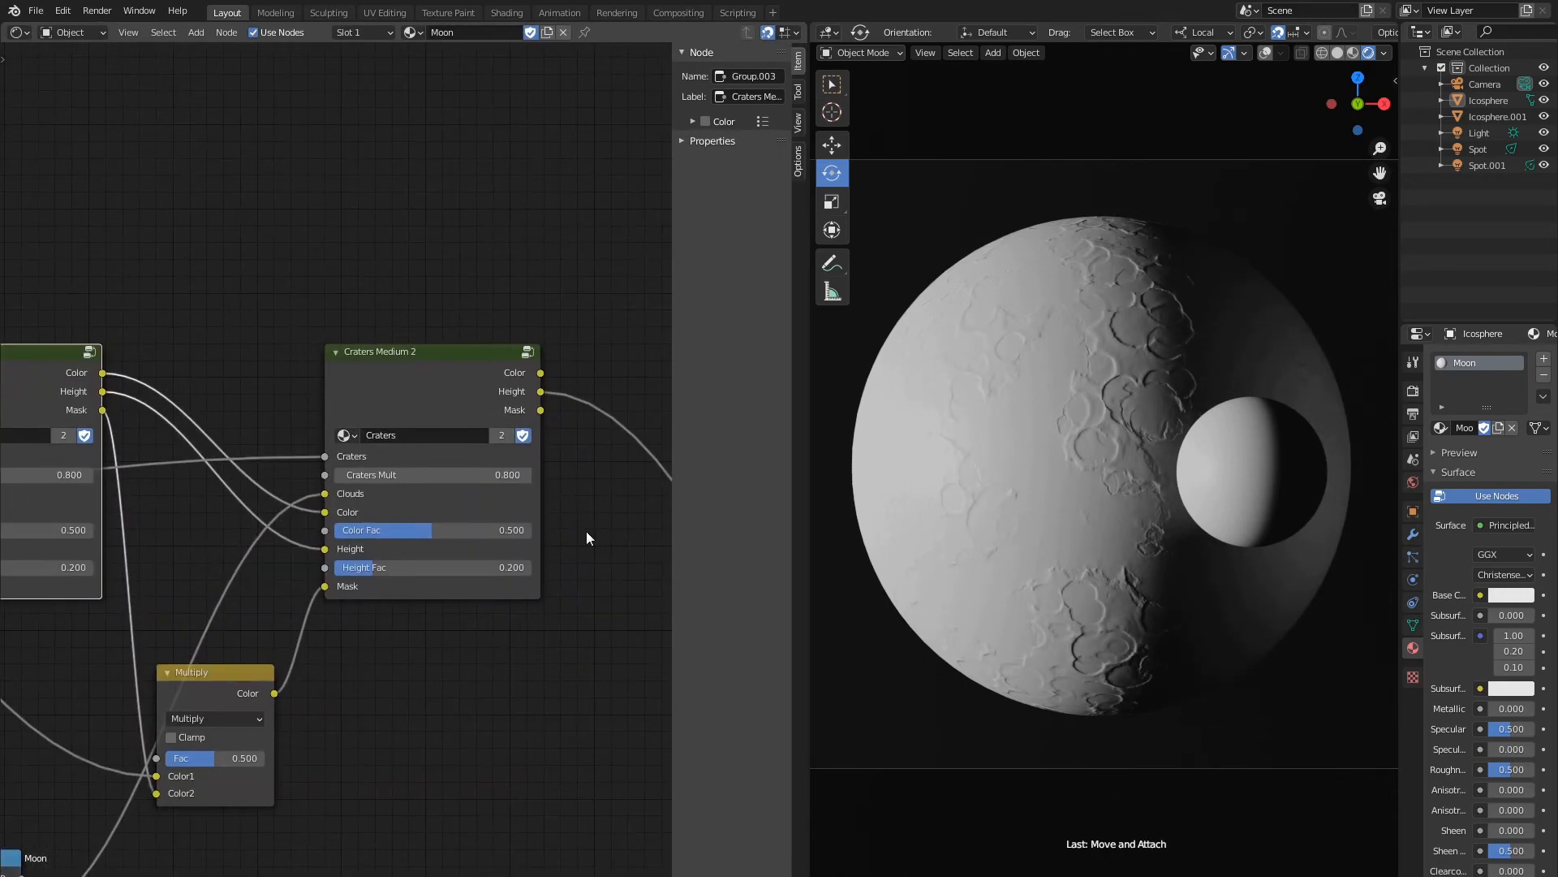
# Check the Craters Generator's scale values and raise the Craters Medium 2 node slightly above Craters Medium.
pyautogui.scroll(-4, 586, 530)
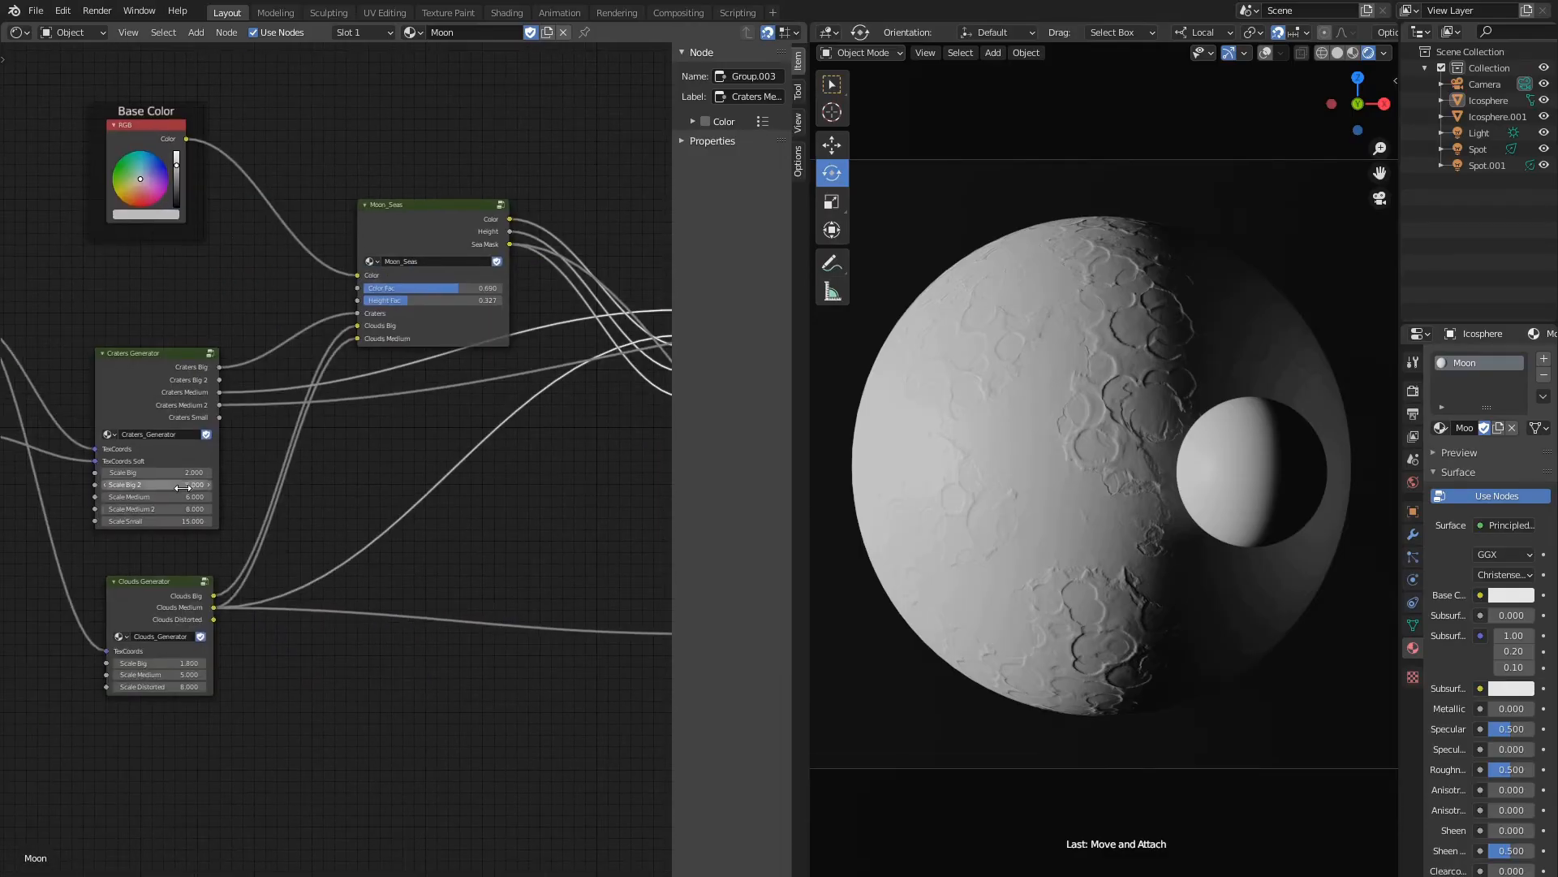
pyautogui.moveTo(313, 424); pyautogui.dragTo(284, 476, button='middle')
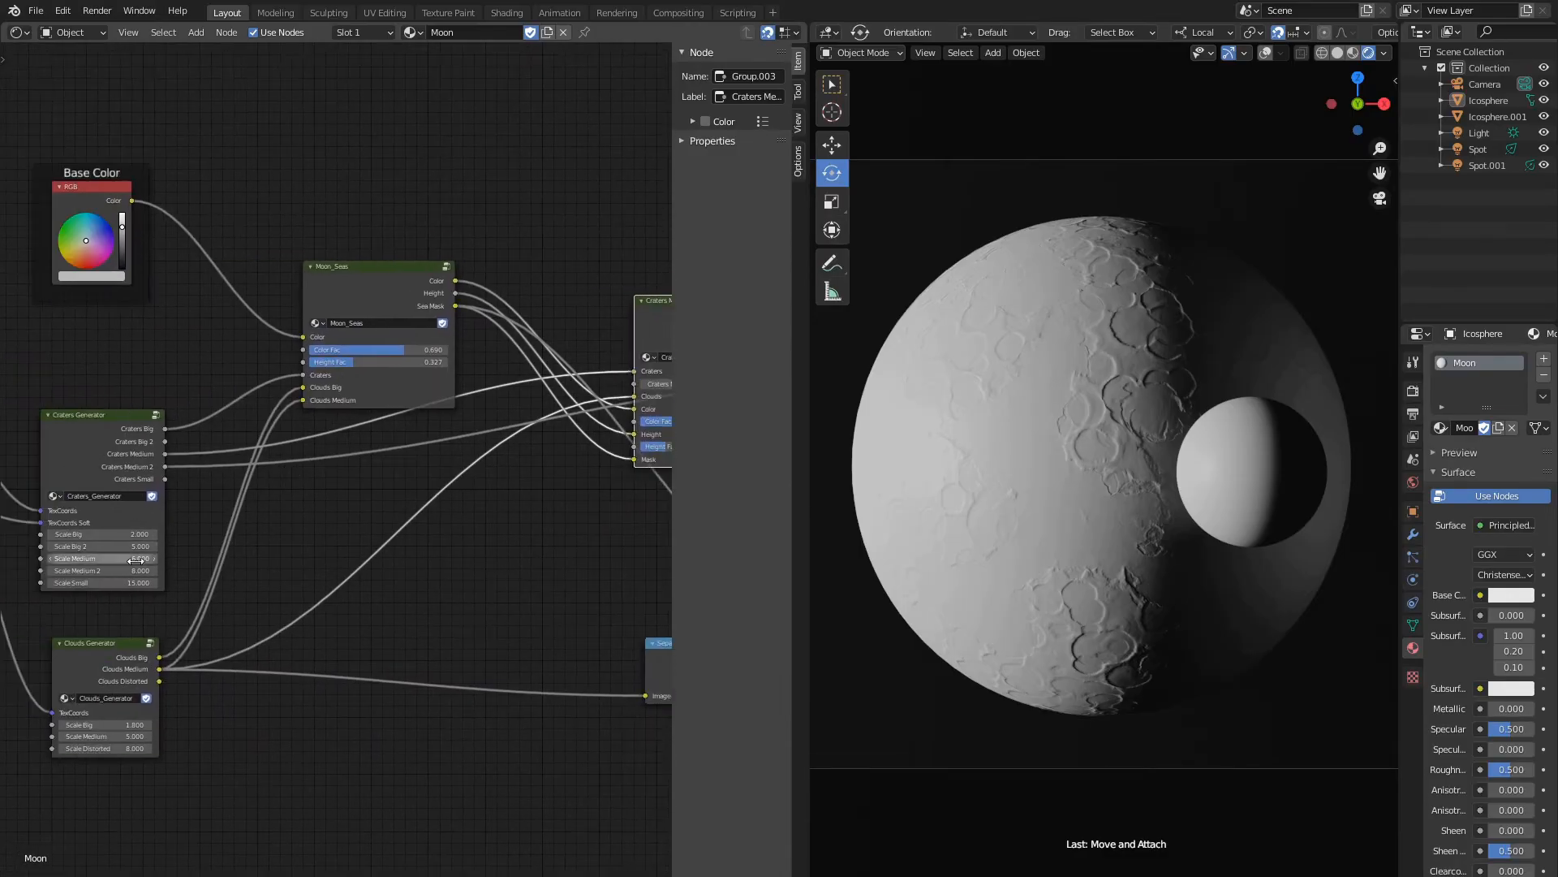
pyautogui.moveTo(418, 537); pyautogui.dragTo(41, 573, button='middle')
pyautogui.scroll(-3, 316, 556)
pyautogui.click(436, 528)
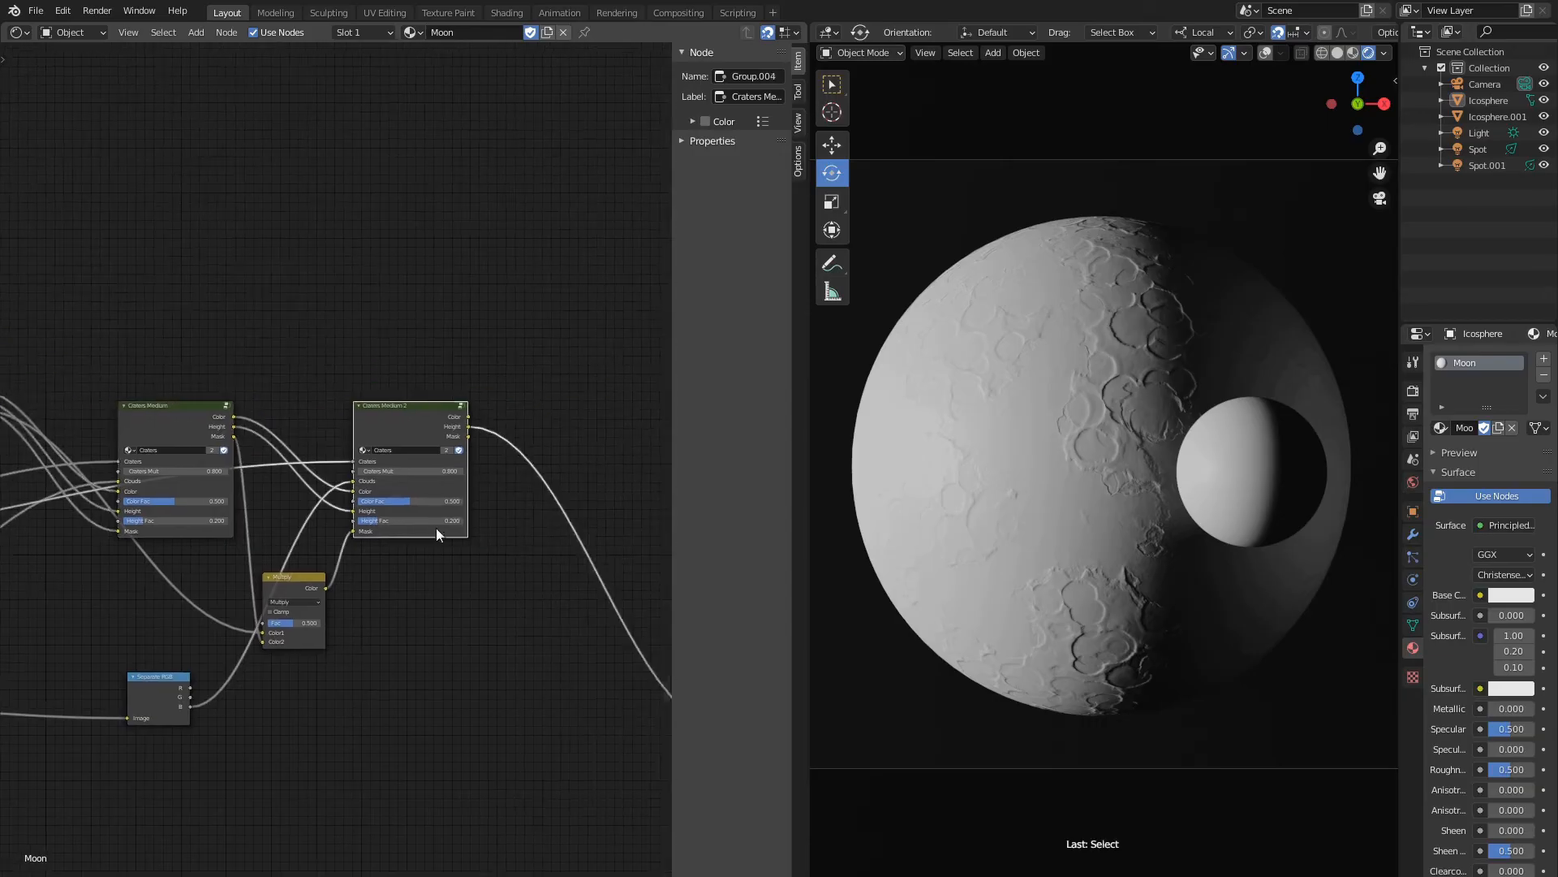
pyautogui.scroll(5, 438, 519)
pyautogui.press('g')
pyautogui.click(455, 366)
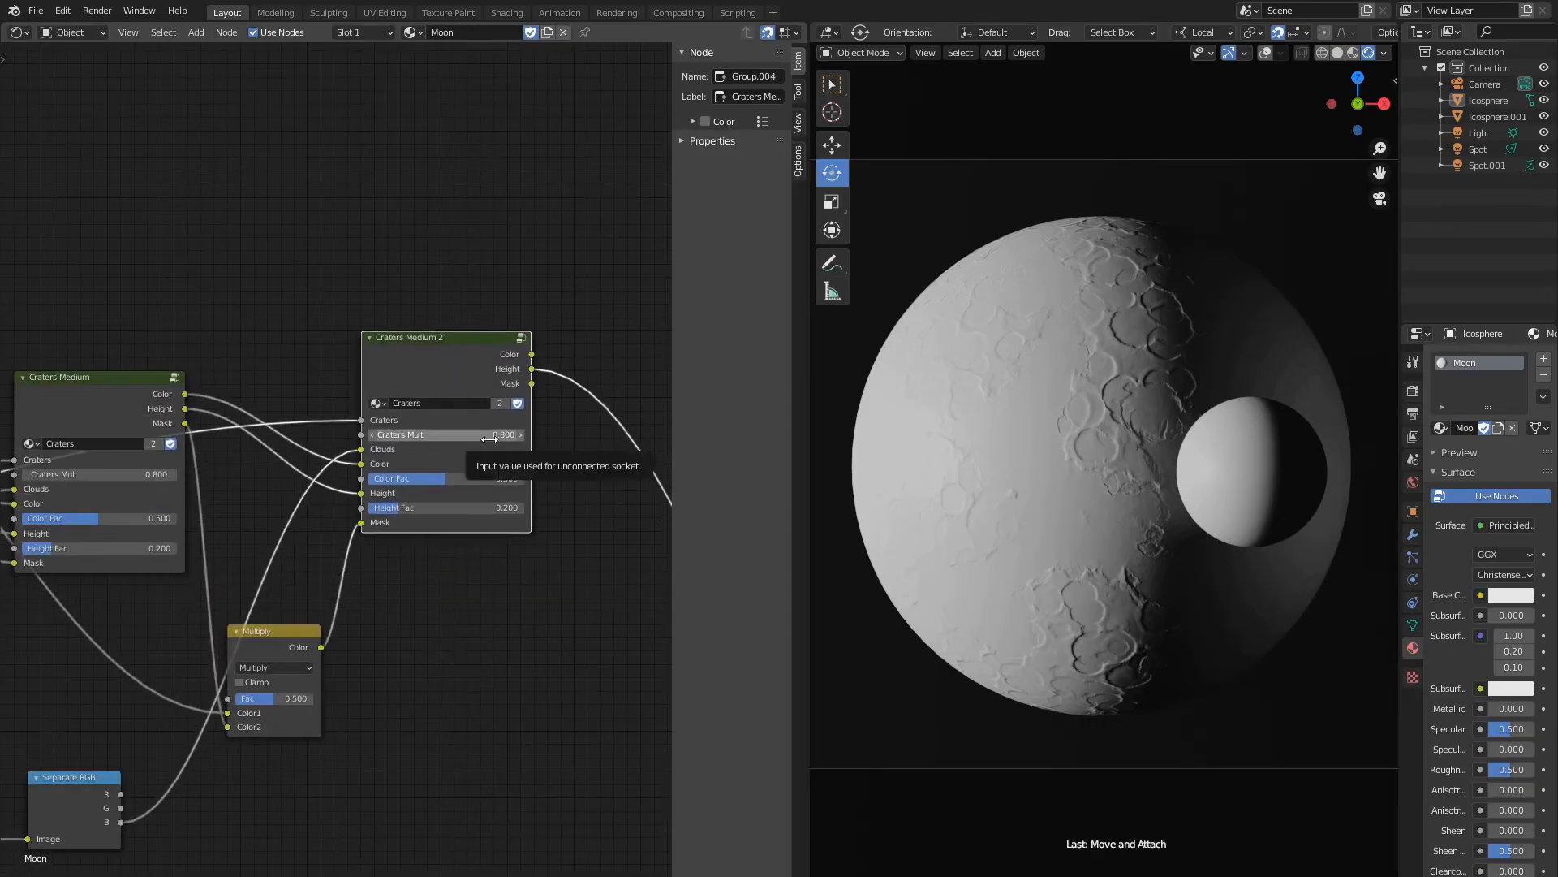
# Set Craters Medium 2's Height Fac to 0.1.
pyautogui.click(431, 506)
pyautogui.write('.1')
pyautogui.press('Return')
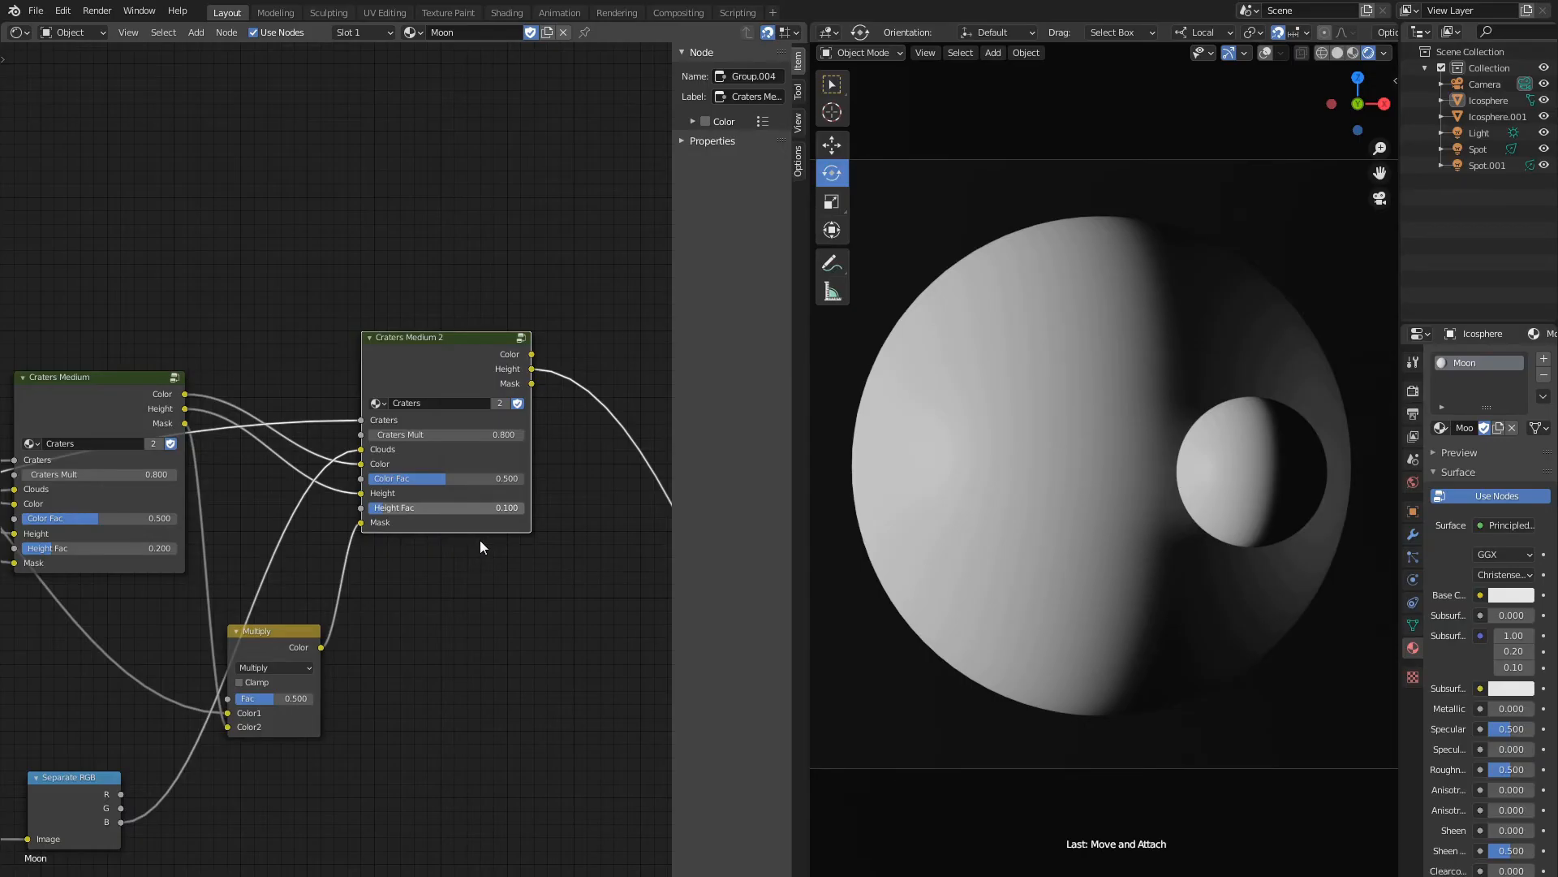
pyautogui.scroll(-1, 480, 539)
pyautogui.moveTo(422, 501)
pyautogui.mouseDown()
pyautogui.moveTo(479, 502)
pyautogui.moveTo(435, 502)
pyautogui.mouseUp()
pyautogui.click(435, 501)
pyautogui.write('.1')
pyautogui.press('Return')
# Link Craters Medium 2's Color output to the Principled BSDF's Base Color.
pyautogui.moveTo(556, 451); pyautogui.dragTo(310, 344, button='middle')
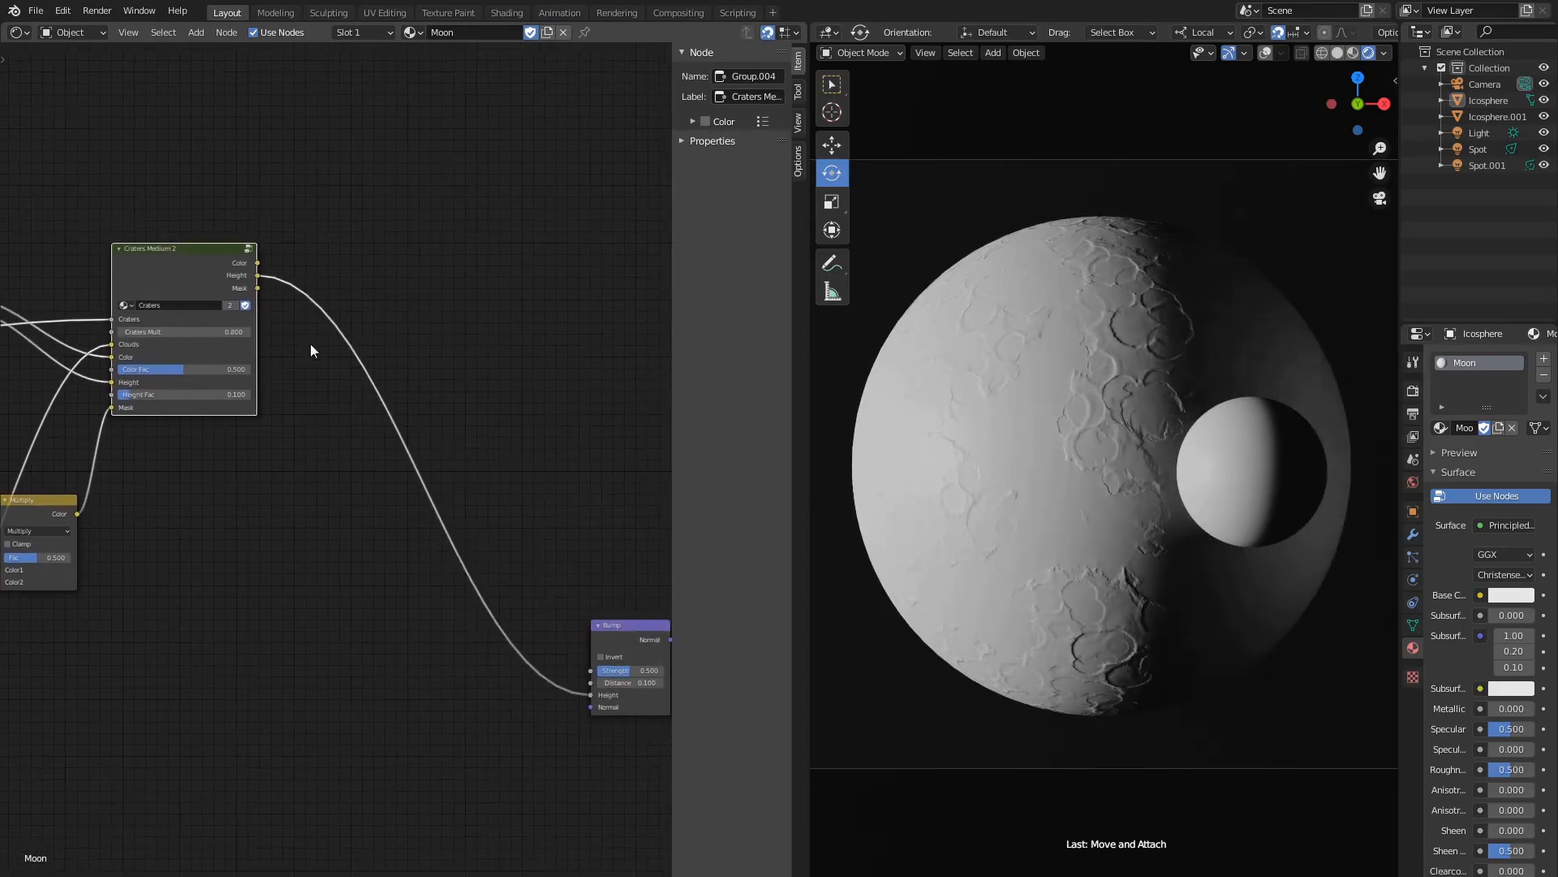
pyautogui.scroll(-1, 244, 325)
pyautogui.moveTo(194, 313); pyautogui.dragTo(576, 412)
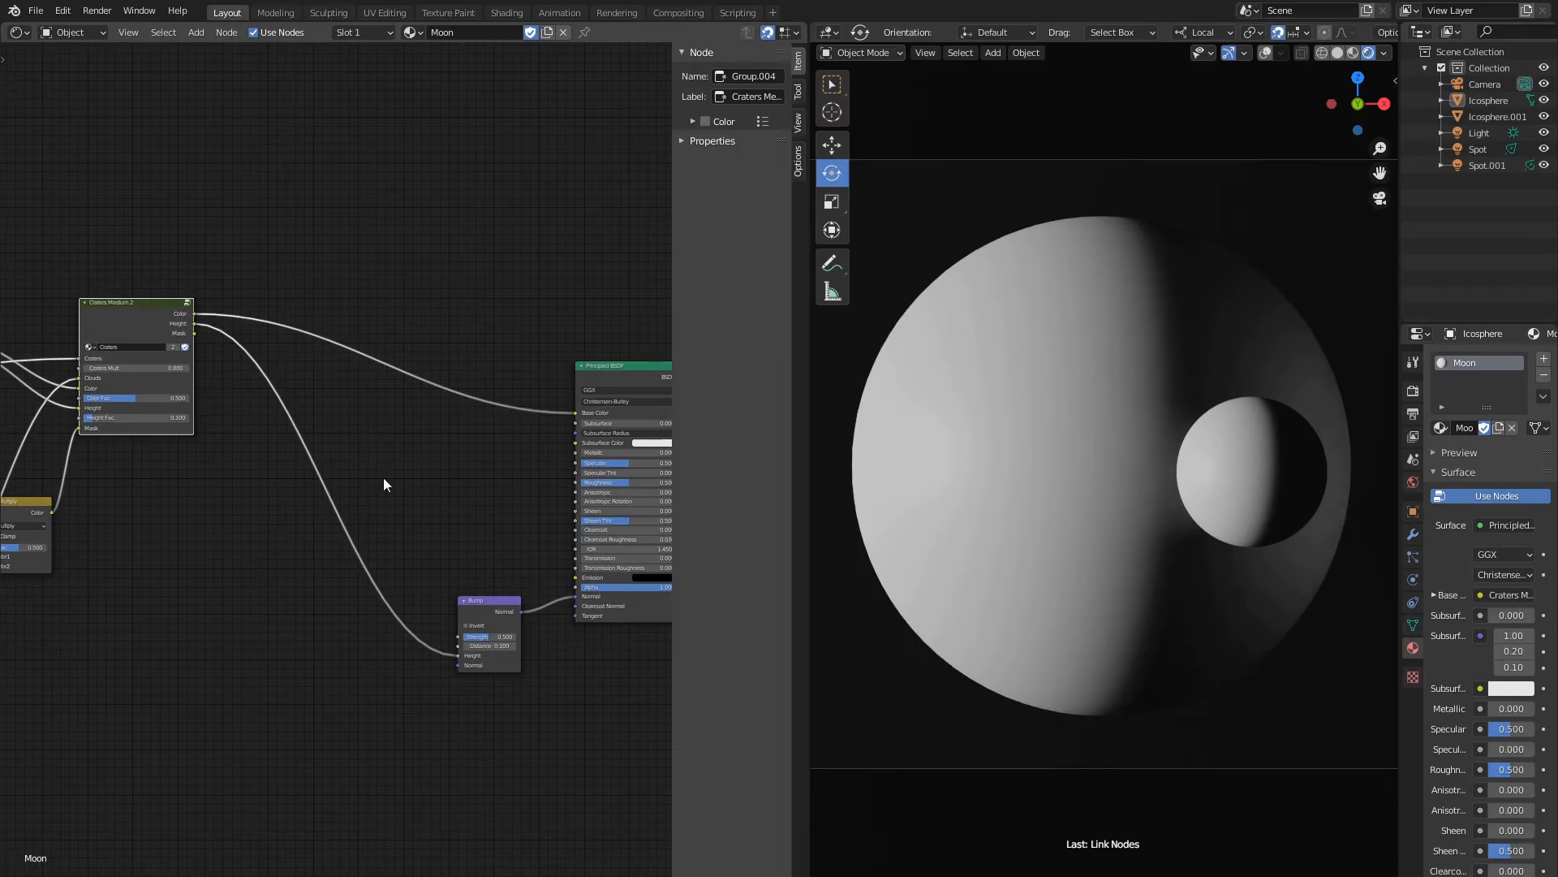
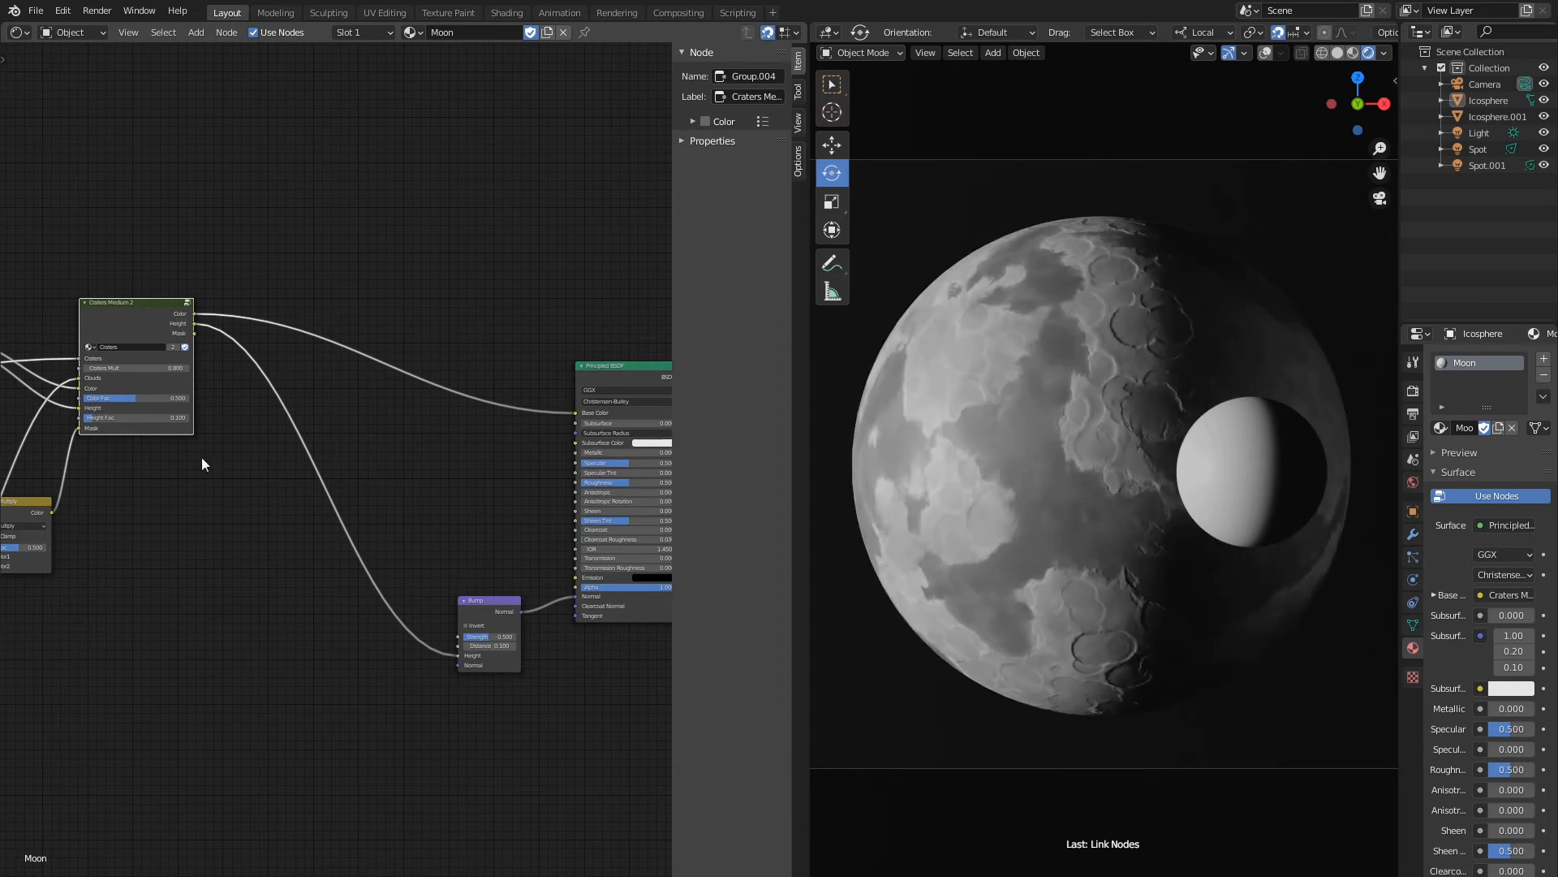
# Duplicate the Craters Medium 2 node, place the copy up and to the right, and label it "Craters Big 2".
pyautogui.moveTo(202, 457); pyautogui.dragTo(124, 479, button='middle')
pyautogui.scroll(3, 331, 456)
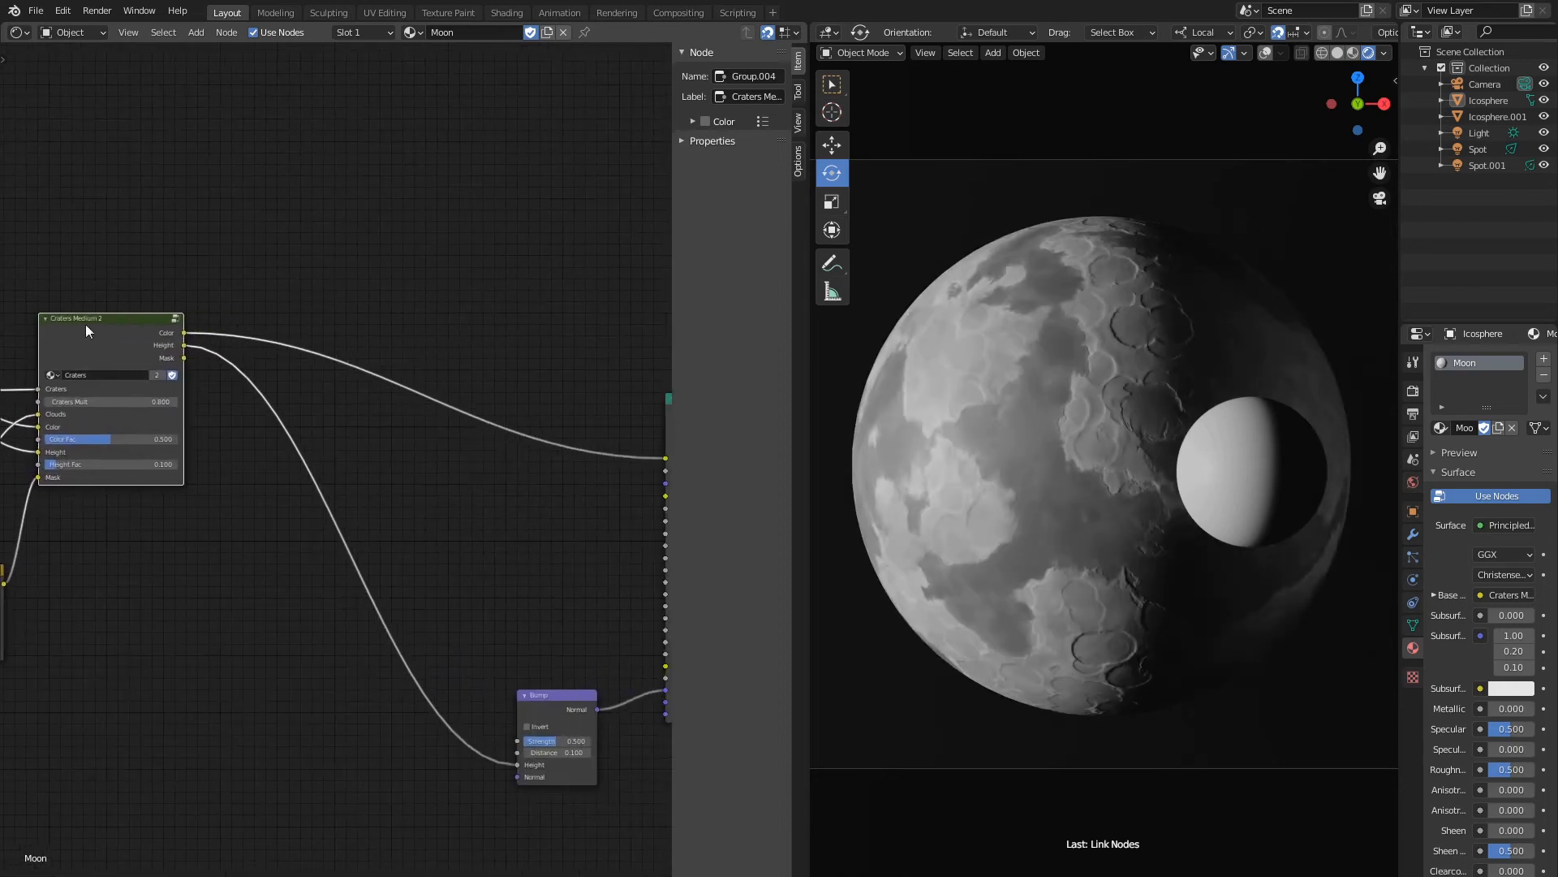
pyautogui.hotkey('shift', 'd')
pyautogui.click(346, 152)
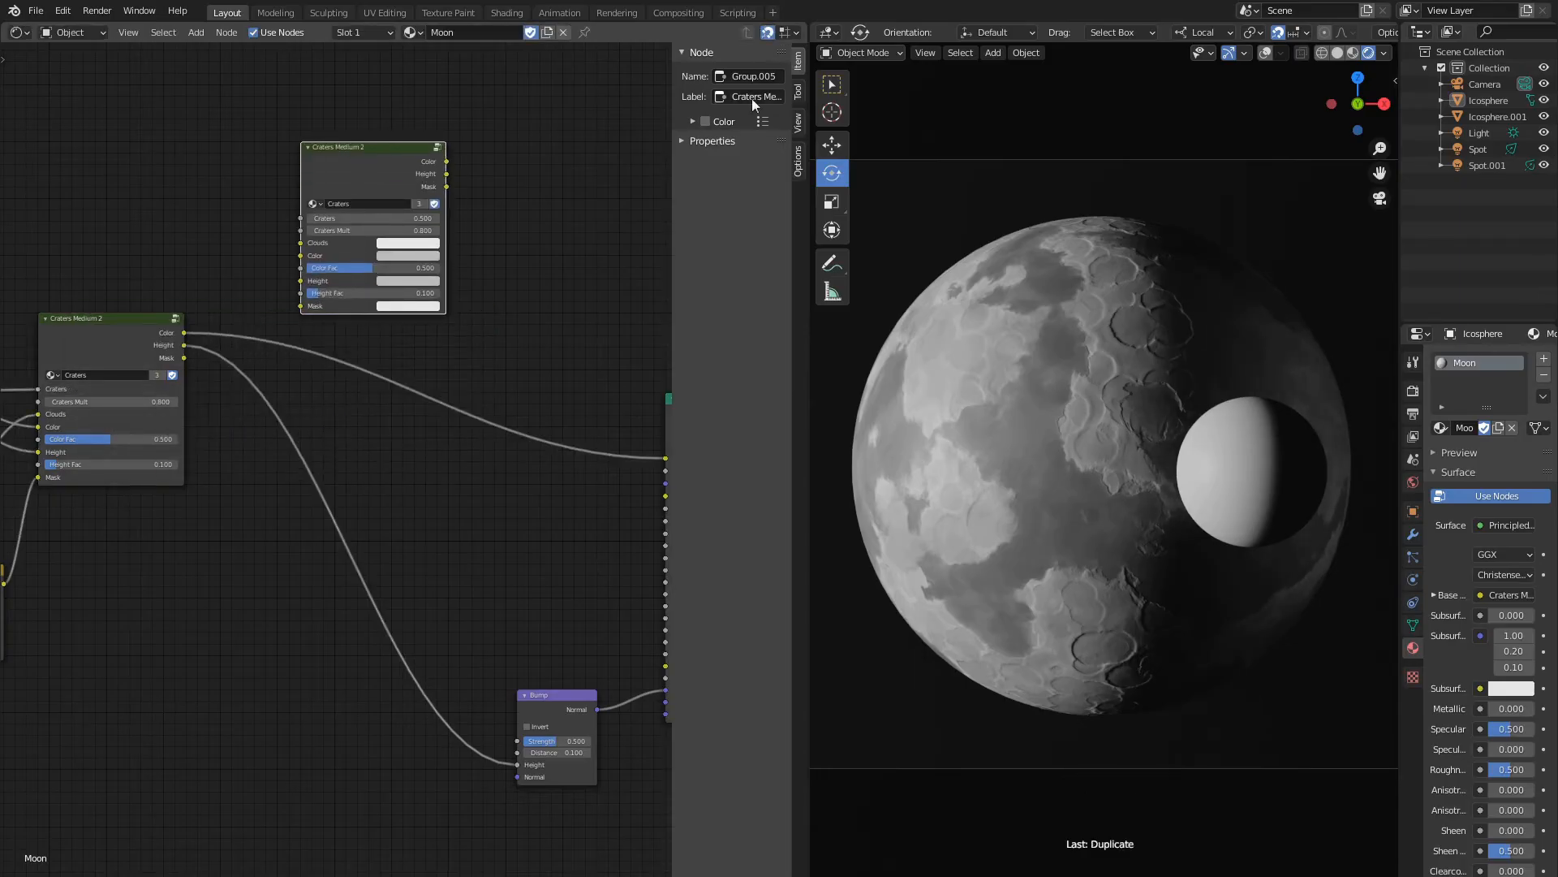
pyautogui.click(751, 96)
pyautogui.press('BackSpace')
pyautogui.press('Return')
# Maximize the node editor and link the Craters Generator's Craters Big 2 output to the Craters Big 2 node's Craters input.
pyautogui.scroll(-5, 174, 461)
pyautogui.hotkey('ctrl', 'space')
pyautogui.scroll(7, 535, 443)
pyautogui.moveTo(543, 438); pyautogui.dragTo(225, 569, button='middle')
pyautogui.scroll(1, 300, 549)
pyautogui.moveTo(147, 570); pyautogui.dragTo(1104, 315)
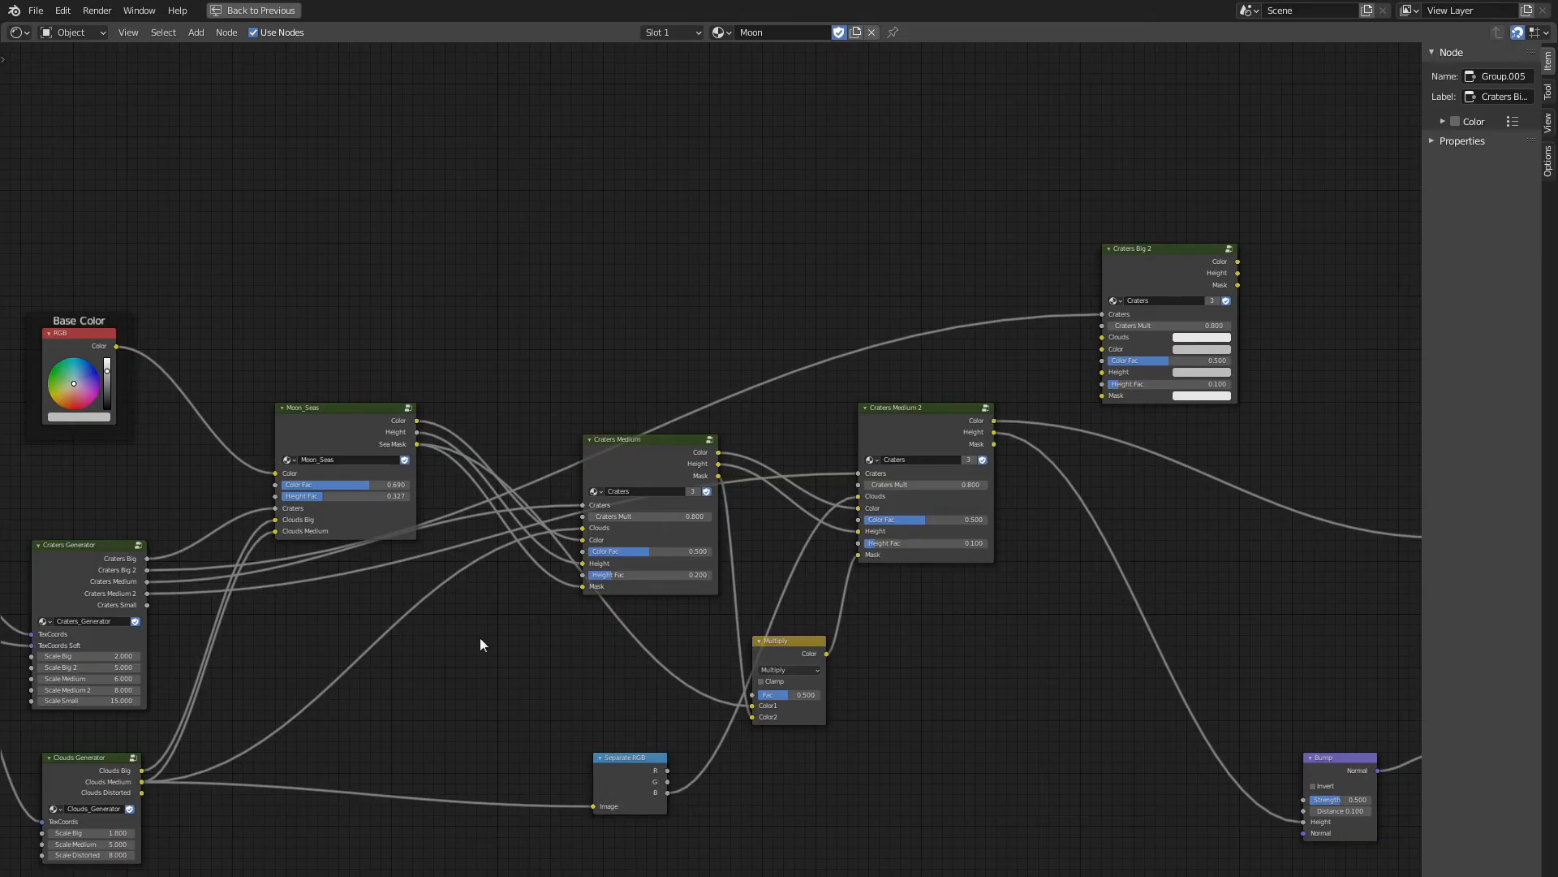
# Link Separate RGB's G output to Craters Big 2's Clouds, and Craters Medium 2's Color and Height to its matching inputs.
pyautogui.moveTo(480, 636); pyautogui.dragTo(258, 642, button='middle')
pyautogui.moveTo(446, 788); pyautogui.dragTo(879, 344)
pyautogui.scroll(2, 820, 397)
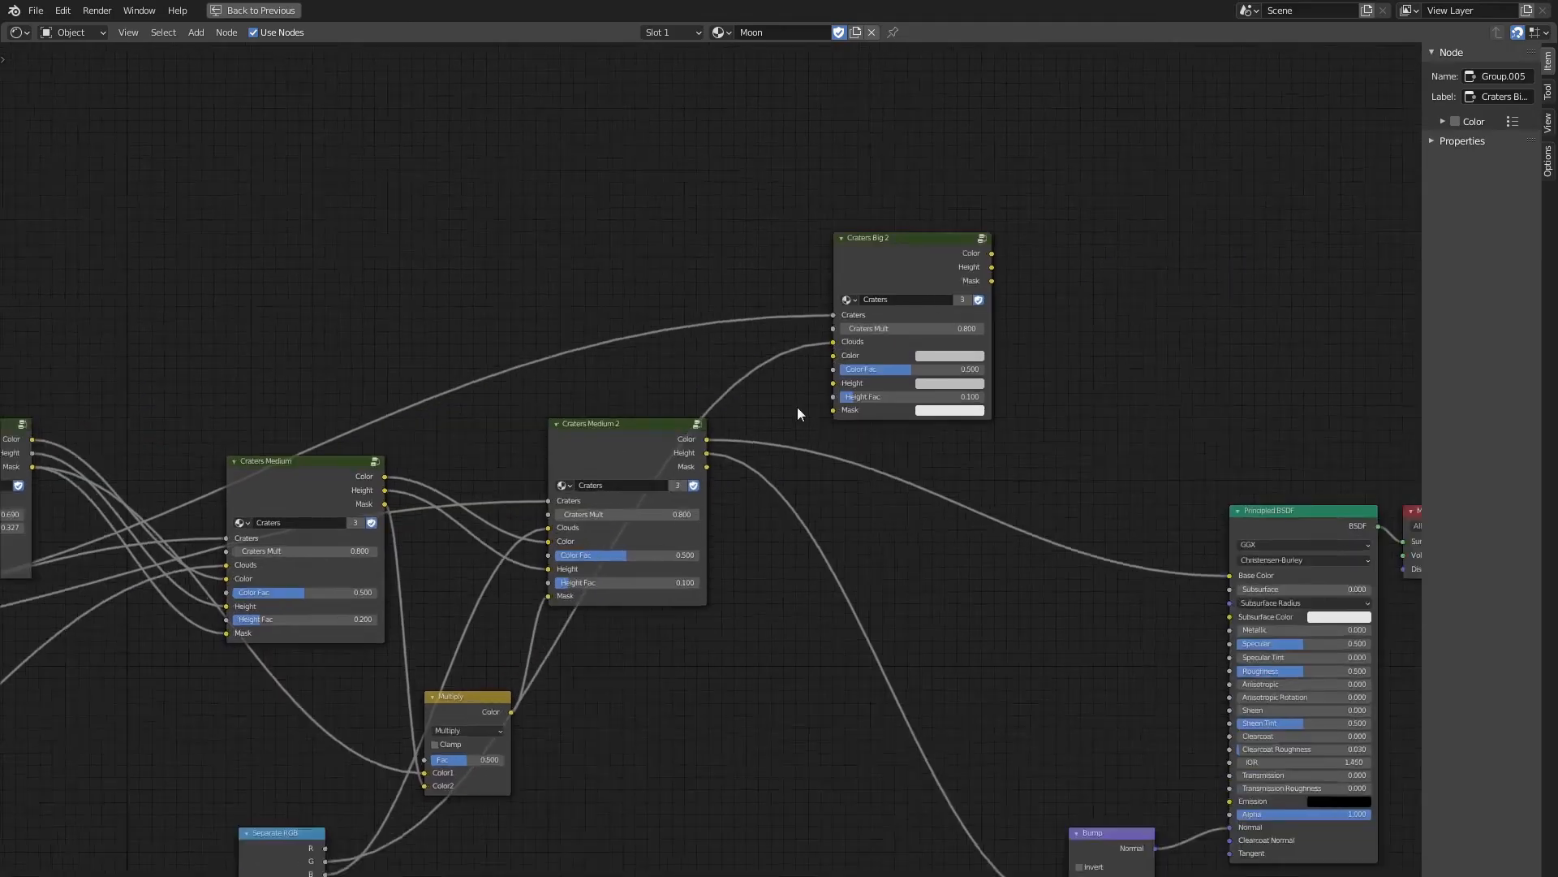
pyautogui.moveTo(706, 429); pyautogui.dragTo(851, 331)
pyautogui.moveTo(708, 445); pyautogui.dragTo(854, 363)
pyautogui.scroll(-2, 778, 583)
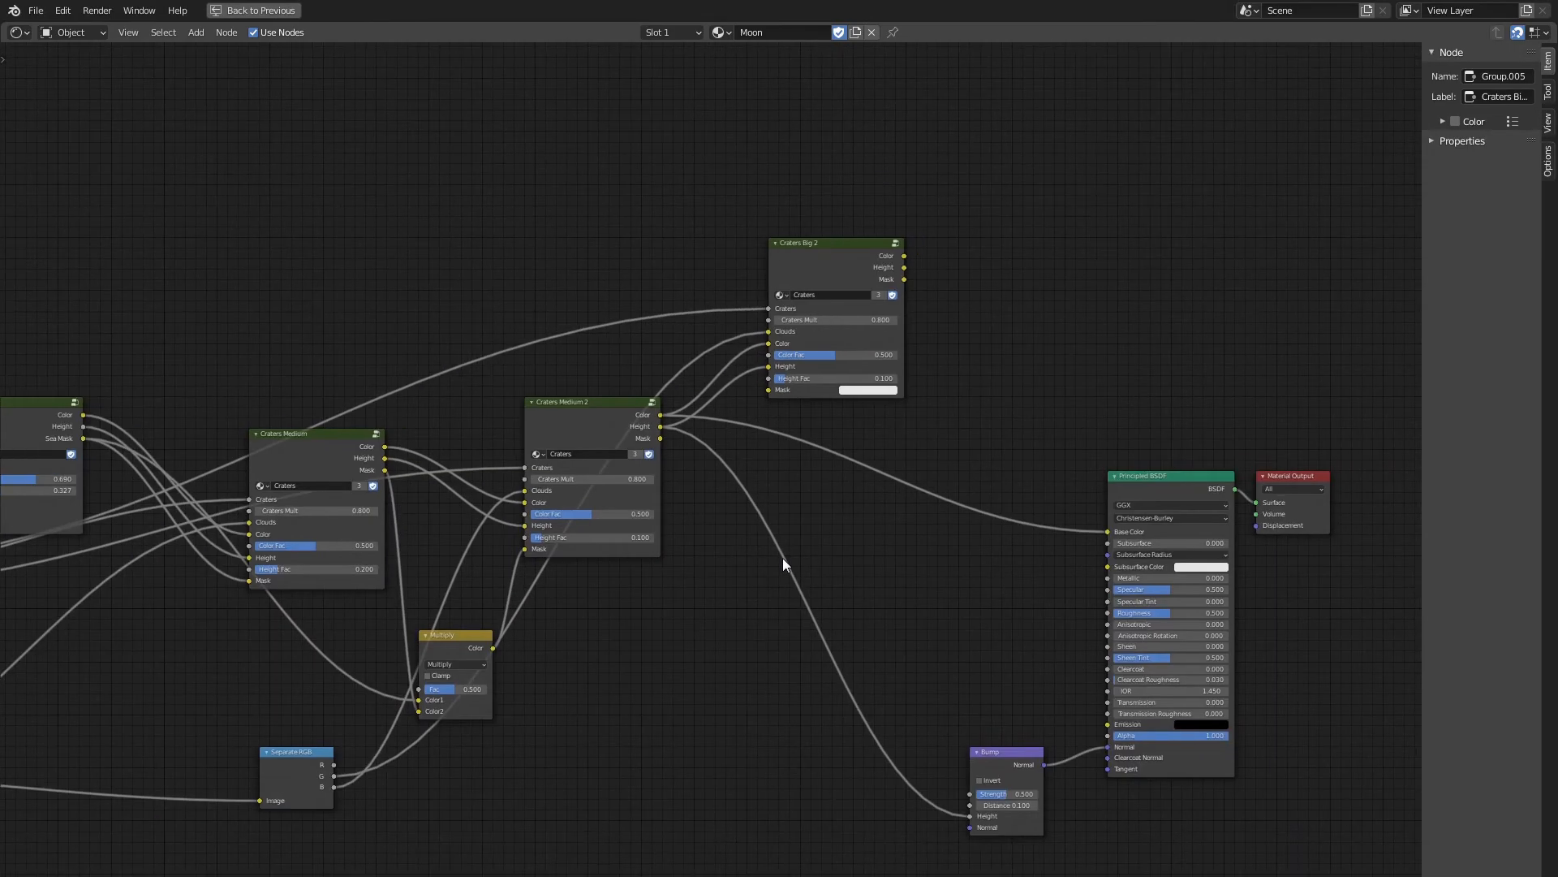
# Duplicate the Multiply node to the lower left of Craters Big 2, and move the original Multiply and Craters Medium 2 nodes up.
pyautogui.moveTo(455, 637); pyautogui.dragTo(455, 584)
pyautogui.hotkey('shift', 'd')
pyautogui.click(699, 584)
pyautogui.moveTo(573, 408); pyautogui.dragTo(573, 375)
pyautogui.scroll(1, 522, 549)
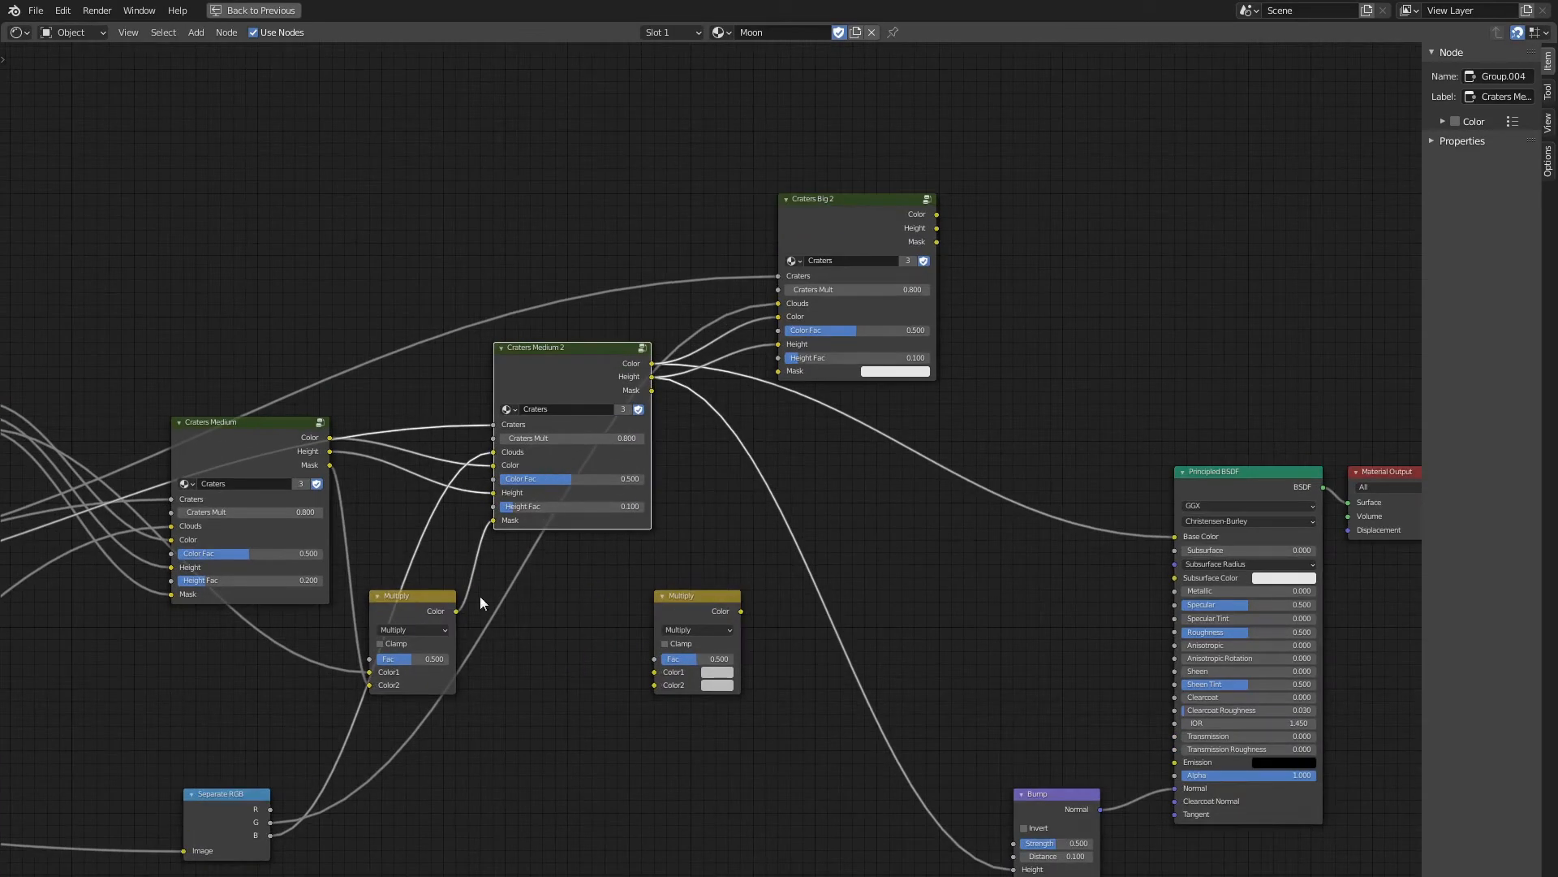
# Link the first Multiply's Color to the second's Color1, Craters Medium 2's Mask to its Color2, and enable Clamp on both Multiply nodes.
pyautogui.moveTo(458, 610); pyautogui.dragTo(490, 608)
pyautogui.moveTo(650, 674); pyautogui.dragTo(654, 672)
pyautogui.click(445, 637)
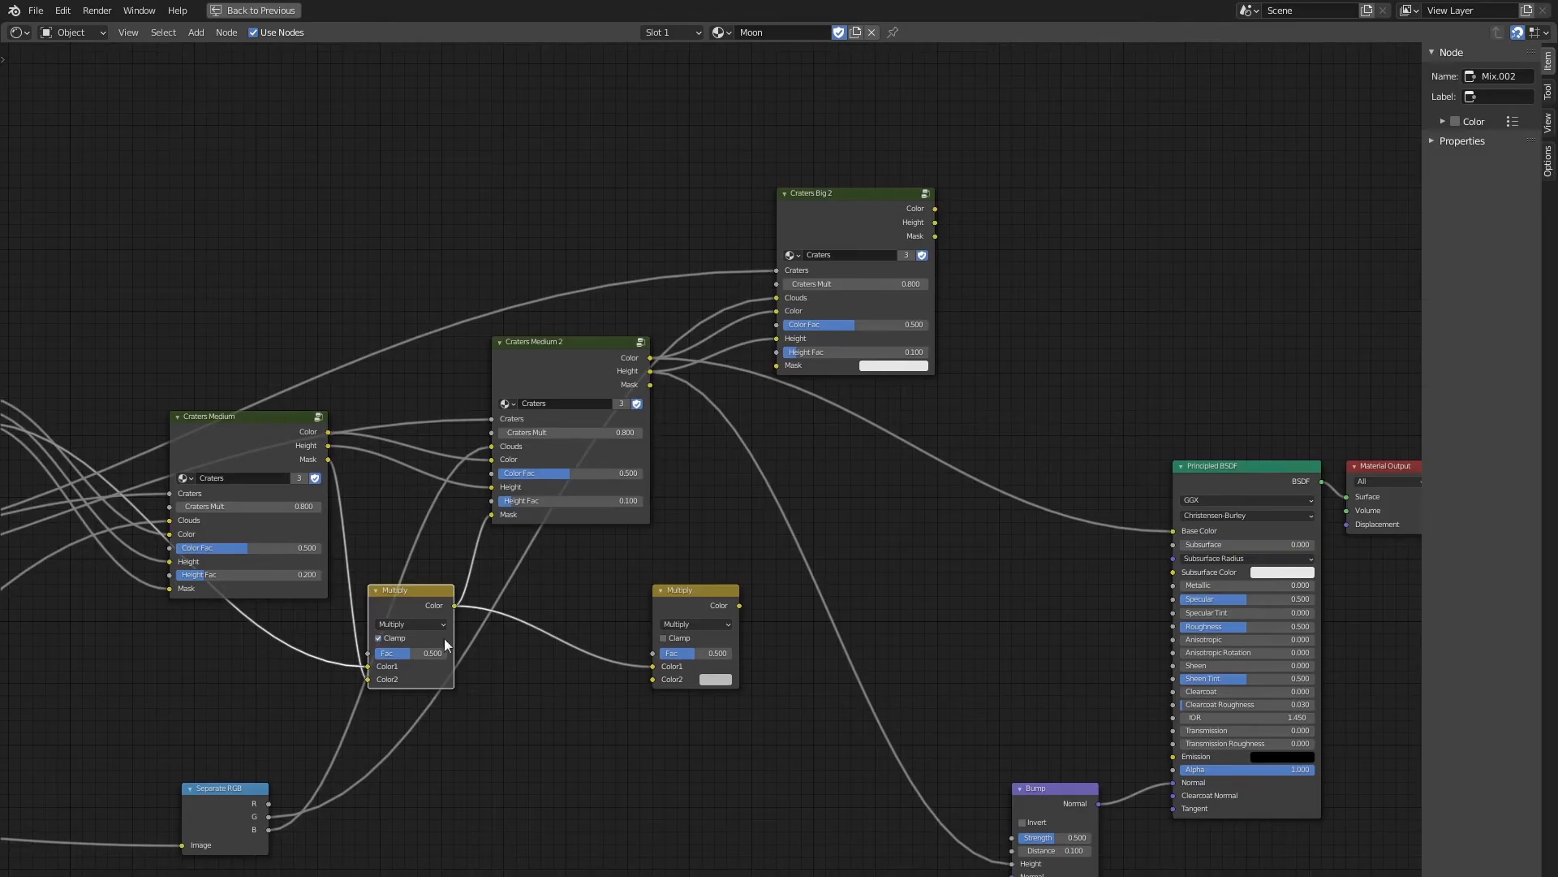
pyautogui.moveTo(647, 736); pyautogui.dragTo(429, 738, button='middle')
pyautogui.moveTo(471, 598); pyautogui.dragTo(496, 597)
pyautogui.moveTo(434, 390); pyautogui.dragTo(458, 683)
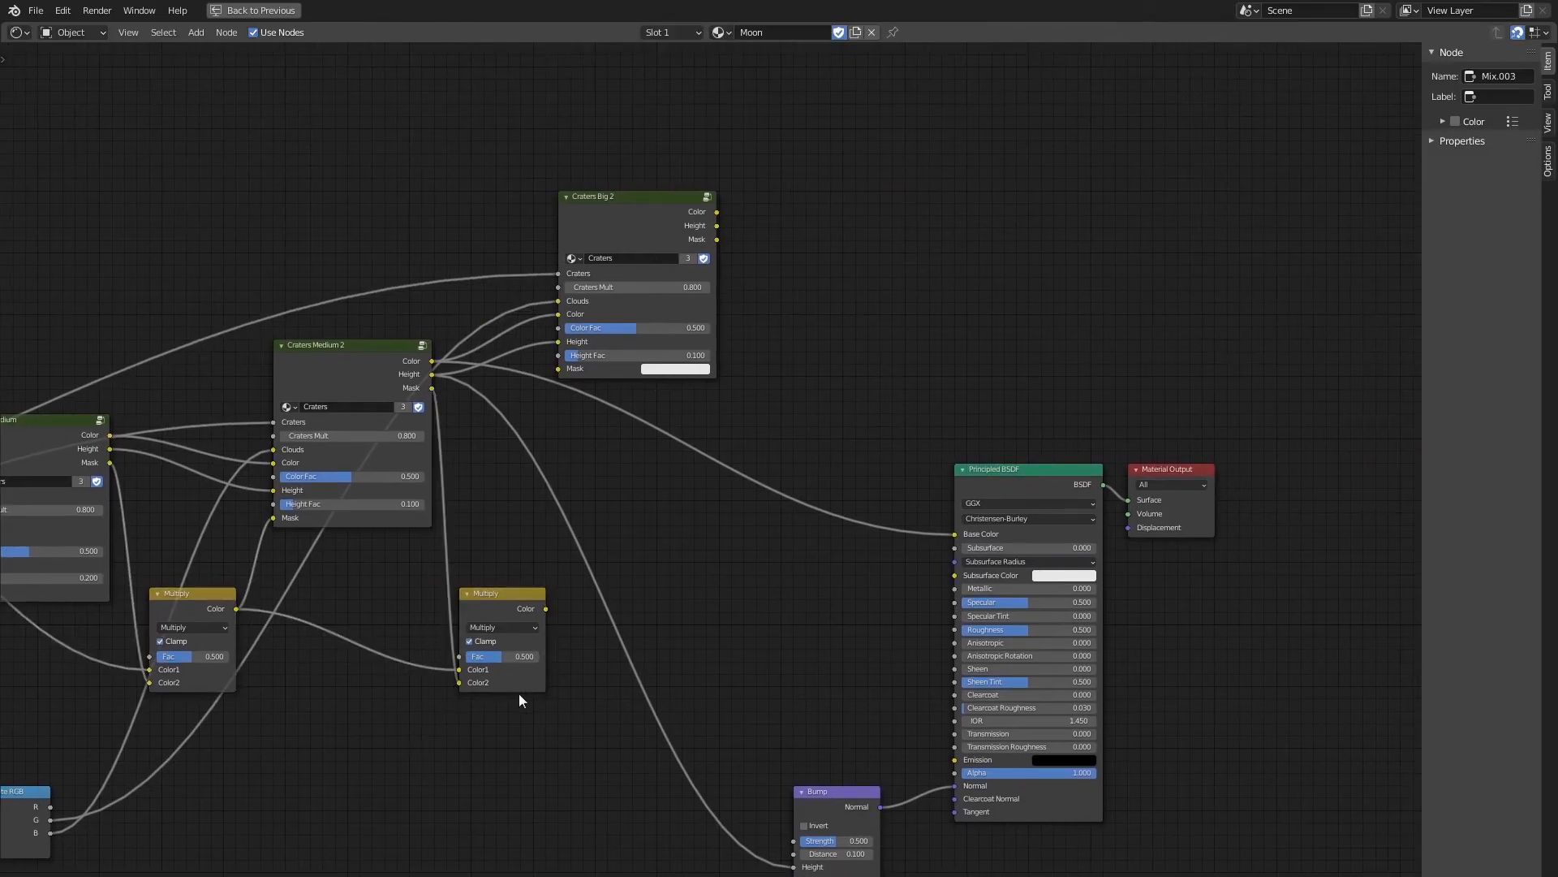
# Link the Moon_Seas Sea Mask output to Craters Big 2's Mask and move Craters Big 2 closer to Craters Medium 2.
pyautogui.moveTo(519, 693); pyautogui.dragTo(467, 749, button='middle')
pyautogui.moveTo(444, 647); pyautogui.dragTo(455, 645)
pyautogui.moveTo(555, 265); pyautogui.dragTo(591, 266)
pyautogui.moveTo(450, 578); pyautogui.dragTo(446, 617, button='middle')
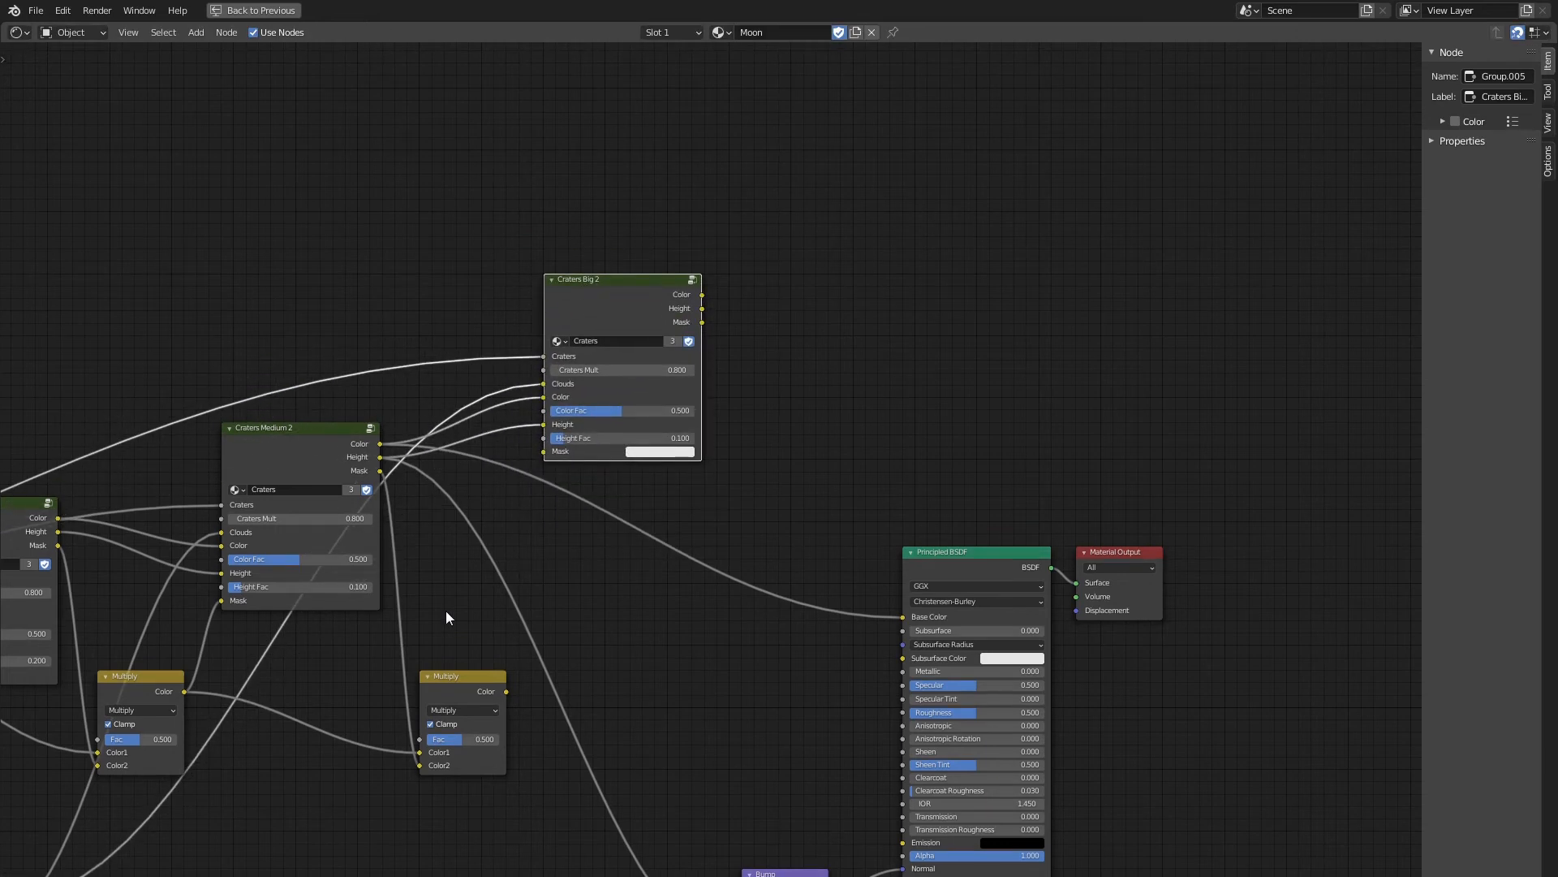
pyautogui.scroll(-2, 258, 560)
pyautogui.scroll(1, 257, 560)
pyautogui.moveTo(257, 560); pyautogui.dragTo(343, 563, button='middle')
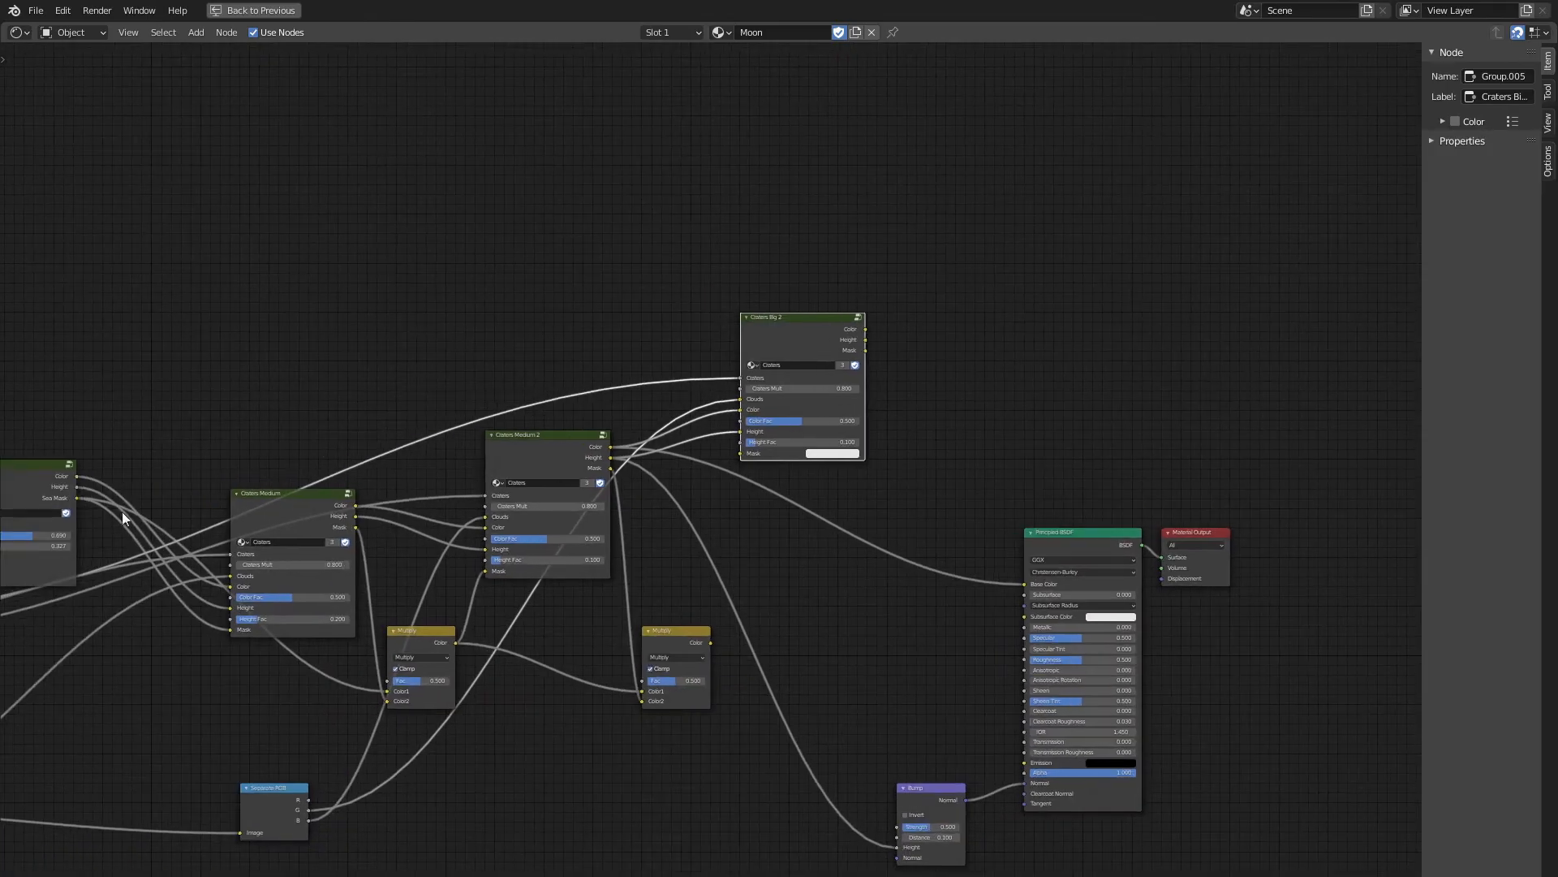
pyautogui.moveTo(77, 497); pyautogui.dragTo(739, 454)
pyautogui.moveTo(786, 317); pyautogui.dragTo(750, 352)
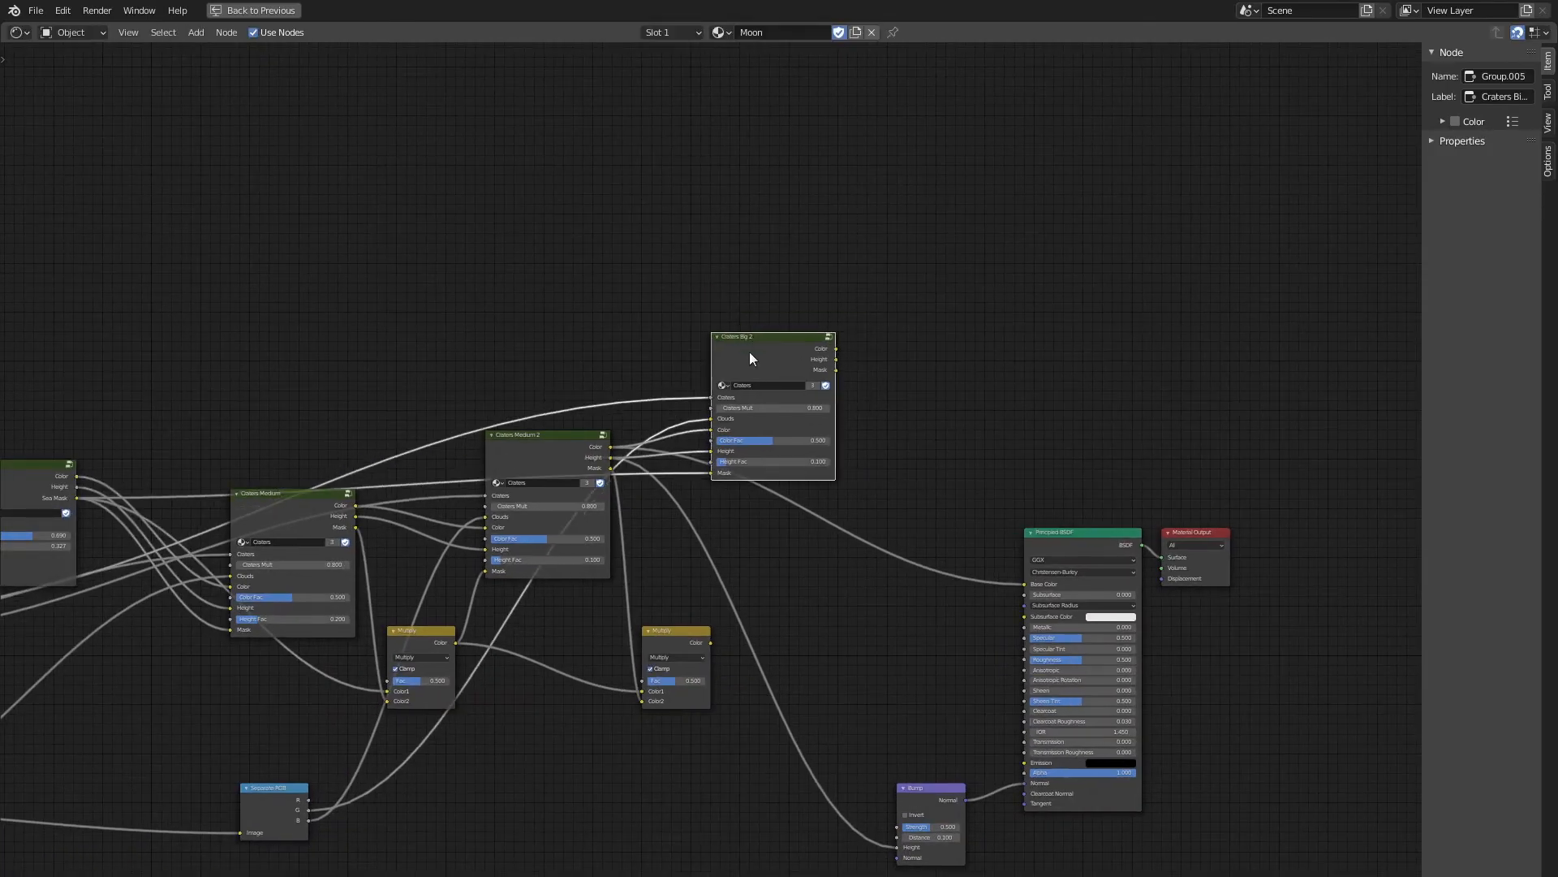
pyautogui.moveTo(755, 368); pyautogui.dragTo(577, 346, button='middle')
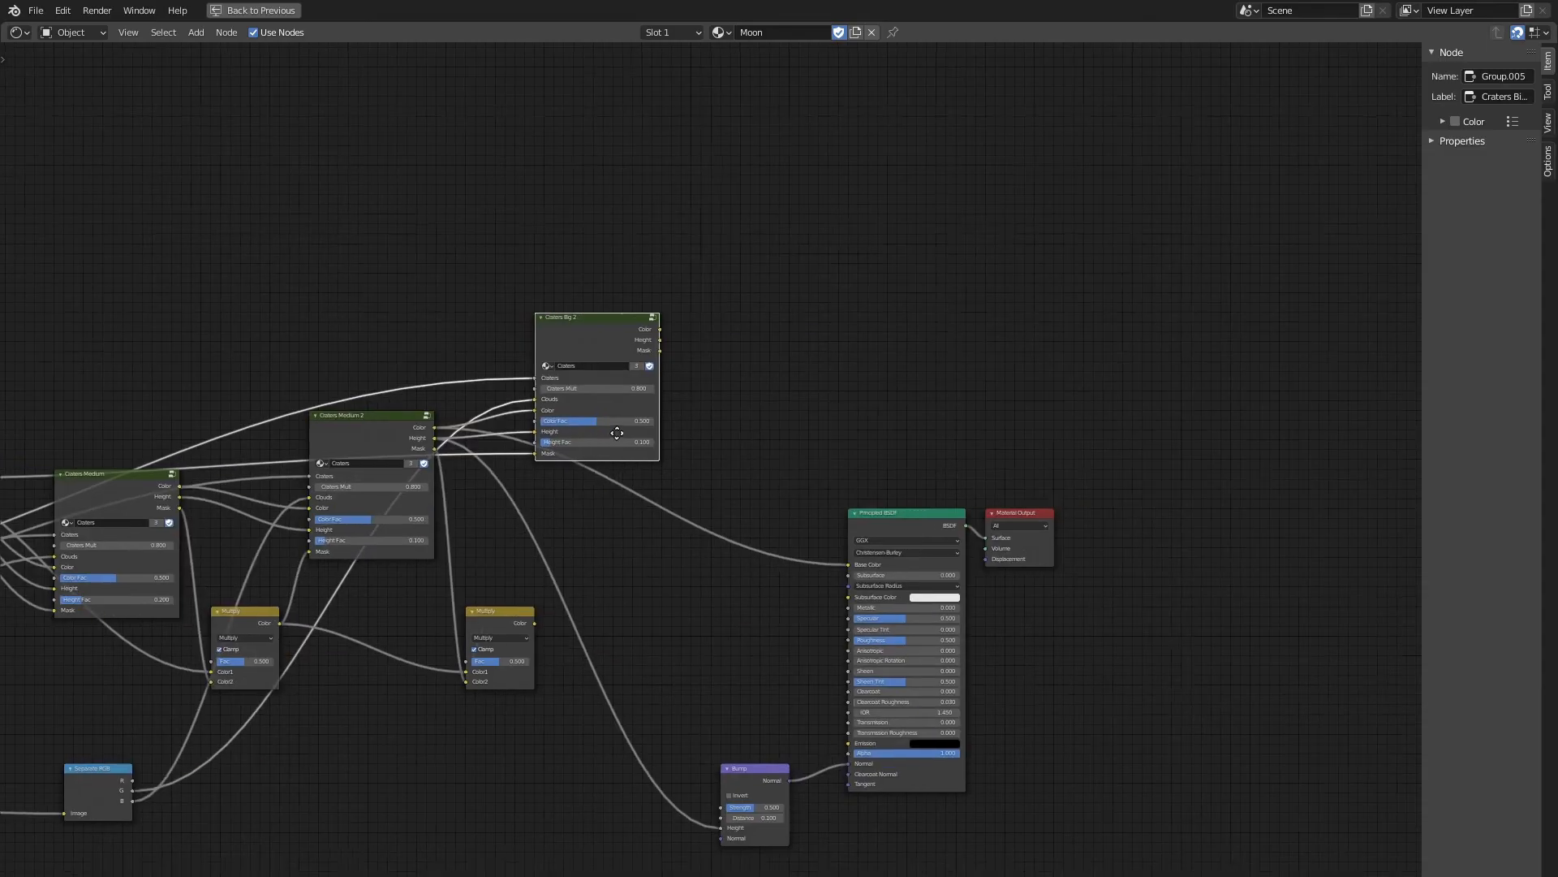
# Move the Principled BSDF, Material Output and Bump nodes right, and link Craters Big 2's Color to Base Color and Height to Bump's Height.
pyautogui.scroll(1, 577, 347)
pyautogui.moveTo(650, 298); pyautogui.dragTo(869, 572)
pyautogui.moveTo(887, 505); pyautogui.dragTo(727, 421, button='middle')
pyautogui.click(730, 426)
pyautogui.keyDown('shift'); pyautogui.click(897, 428); pyautogui.keyUp('shift')
pyautogui.keyDown('shift'); pyautogui.click(607, 731); pyautogui.keyUp('shift')
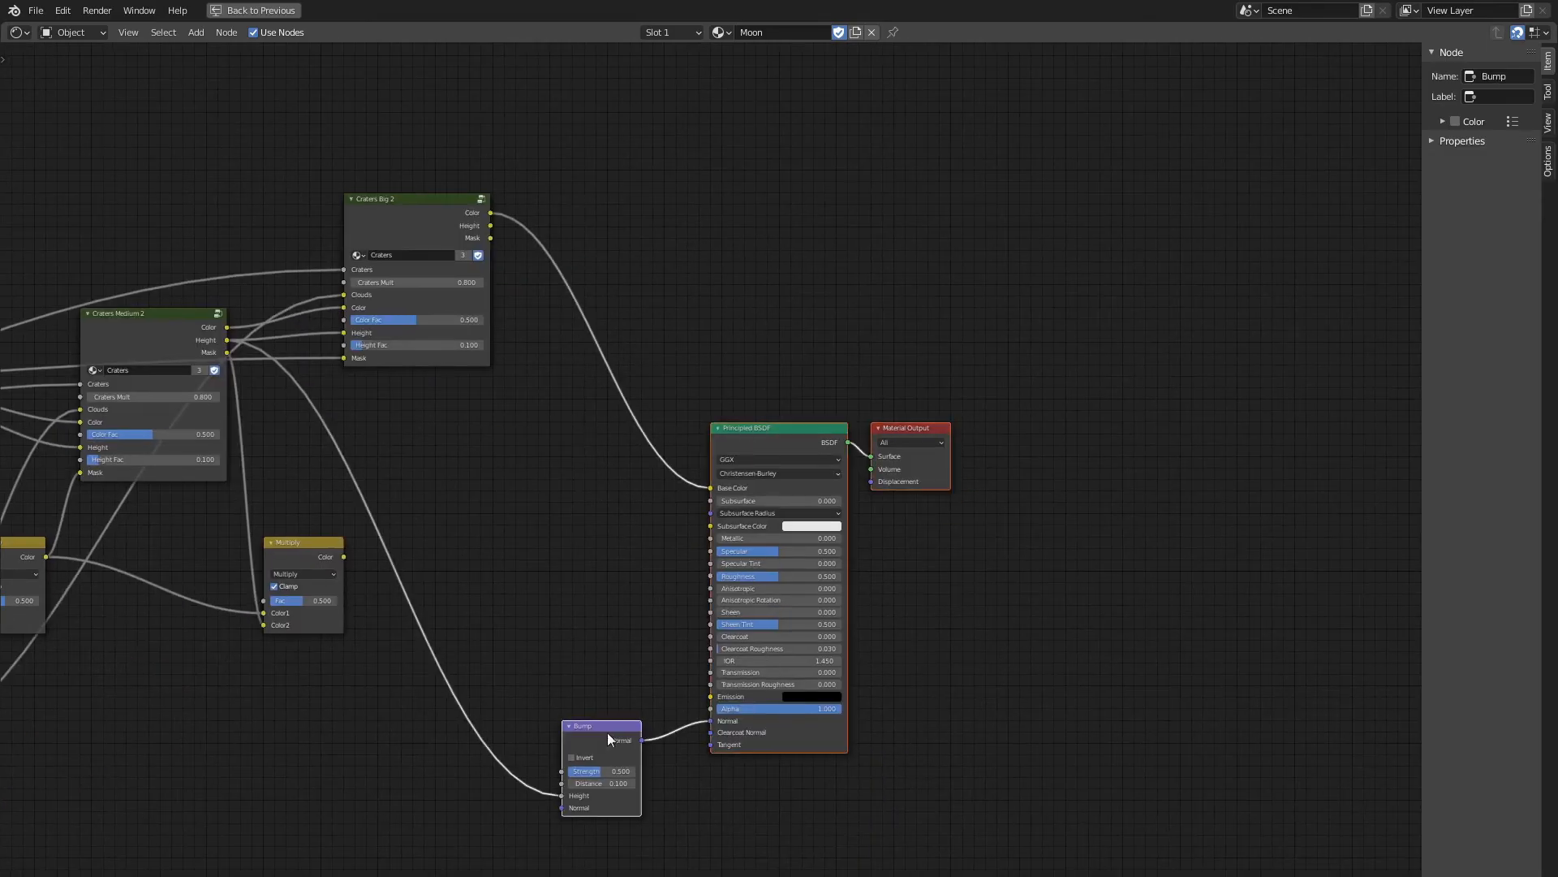
pyautogui.moveTo(607, 730); pyautogui.dragTo(848, 696)
pyautogui.moveTo(490, 226); pyautogui.dragTo(802, 761)
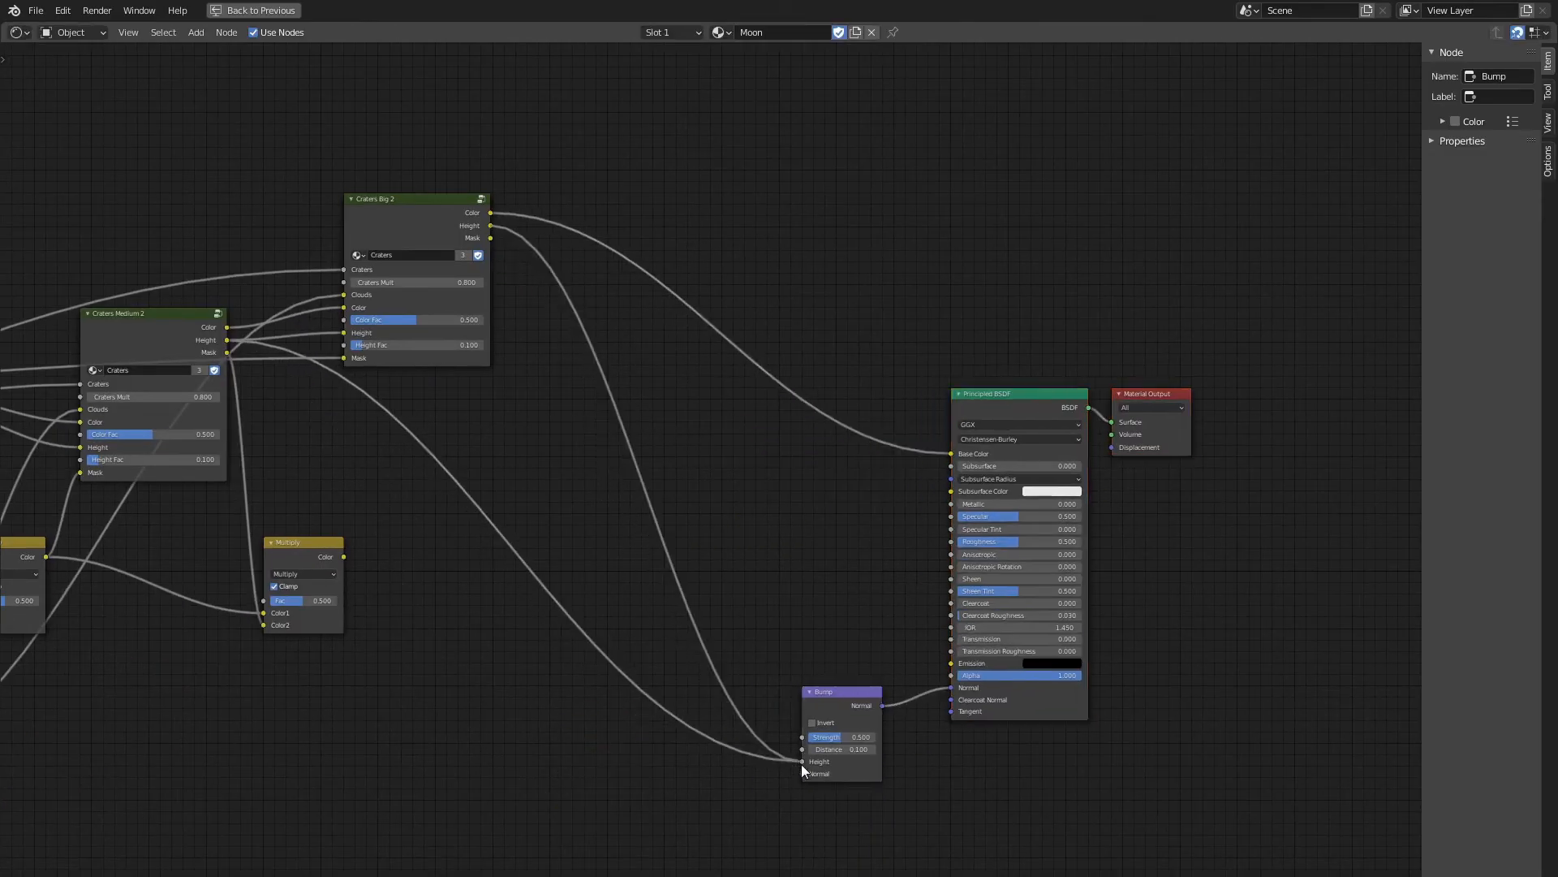
# Restore the split layout and set the first Multiply node's Fac to 0.9 while checking the craters up close.
pyautogui.hotkey('ctrl', 'space')
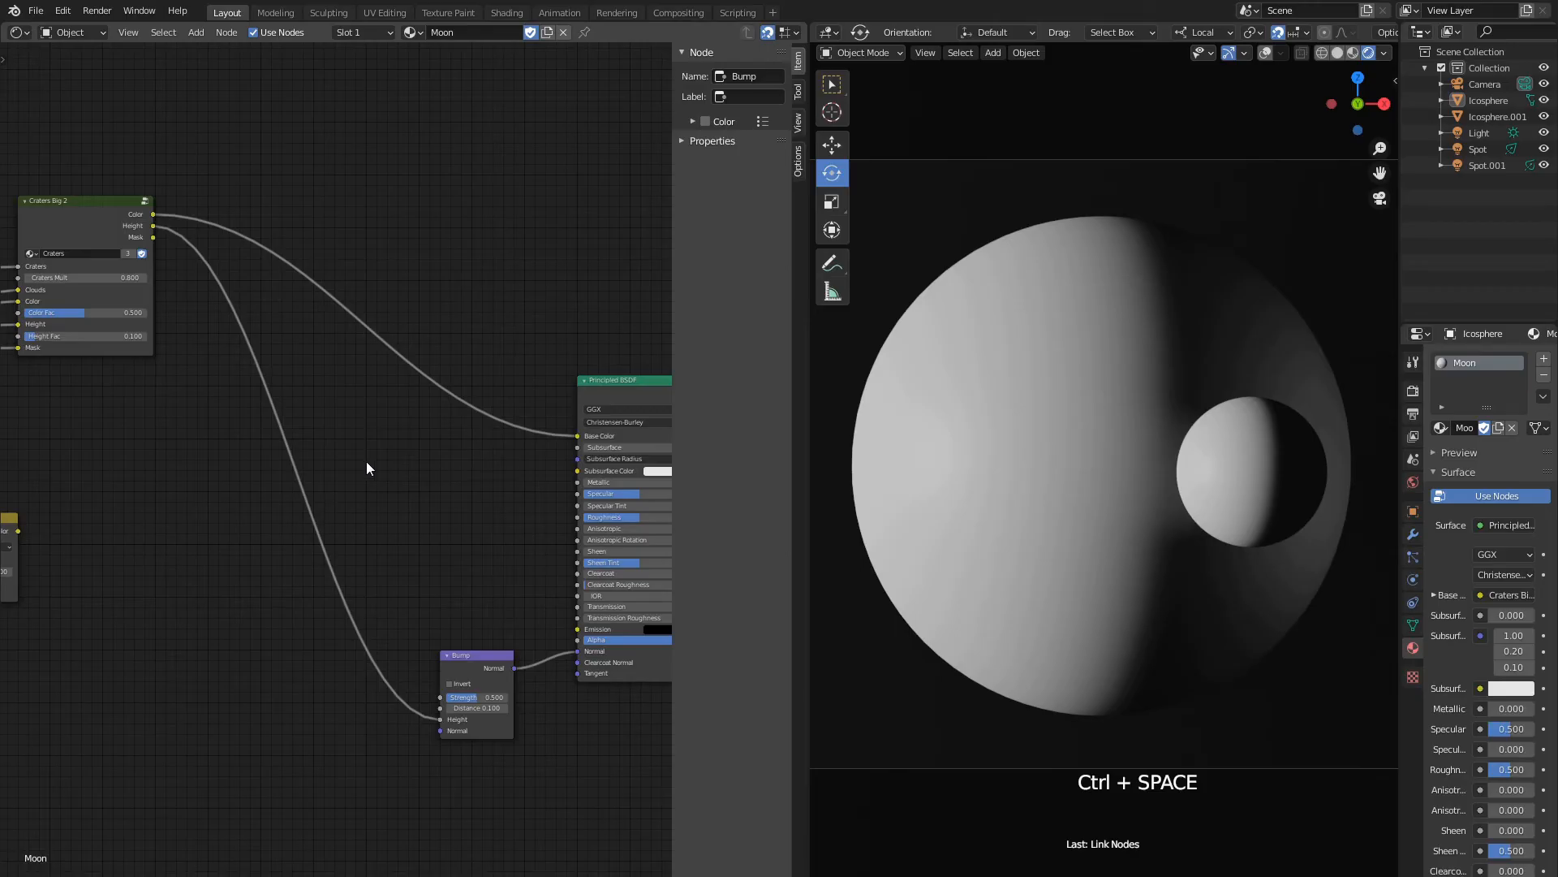
pyautogui.moveTo(129, 488); pyautogui.dragTo(463, 479, button='middle')
pyautogui.moveTo(239, 479); pyautogui.dragTo(429, 505, button='middle')
pyautogui.scroll(5, 227, 594)
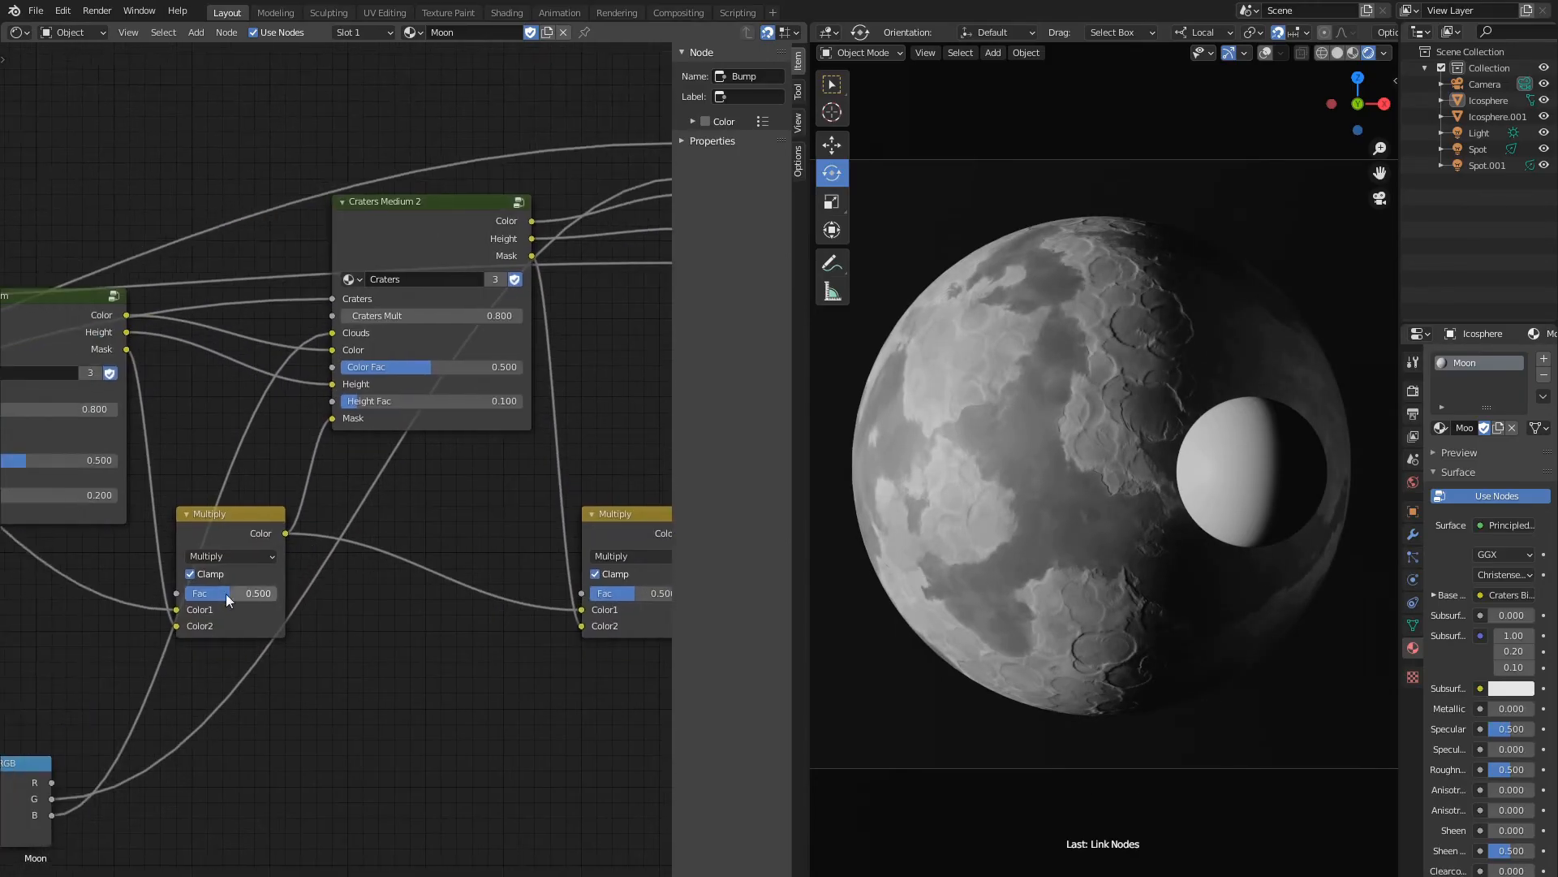
pyautogui.moveTo(225, 593)
pyautogui.mouseDown()
pyautogui.moveTo(185, 592)
pyautogui.moveTo(232, 592)
pyautogui.mouseUp()
pyautogui.scroll(7, 1137, 690)
pyautogui.keyDown('shift'); pyautogui.moveTo(1138, 663); pyautogui.dragTo(1133, 353, button='middle'); pyautogui.keyUp('shift')
pyautogui.scroll(5, 1153, 650)
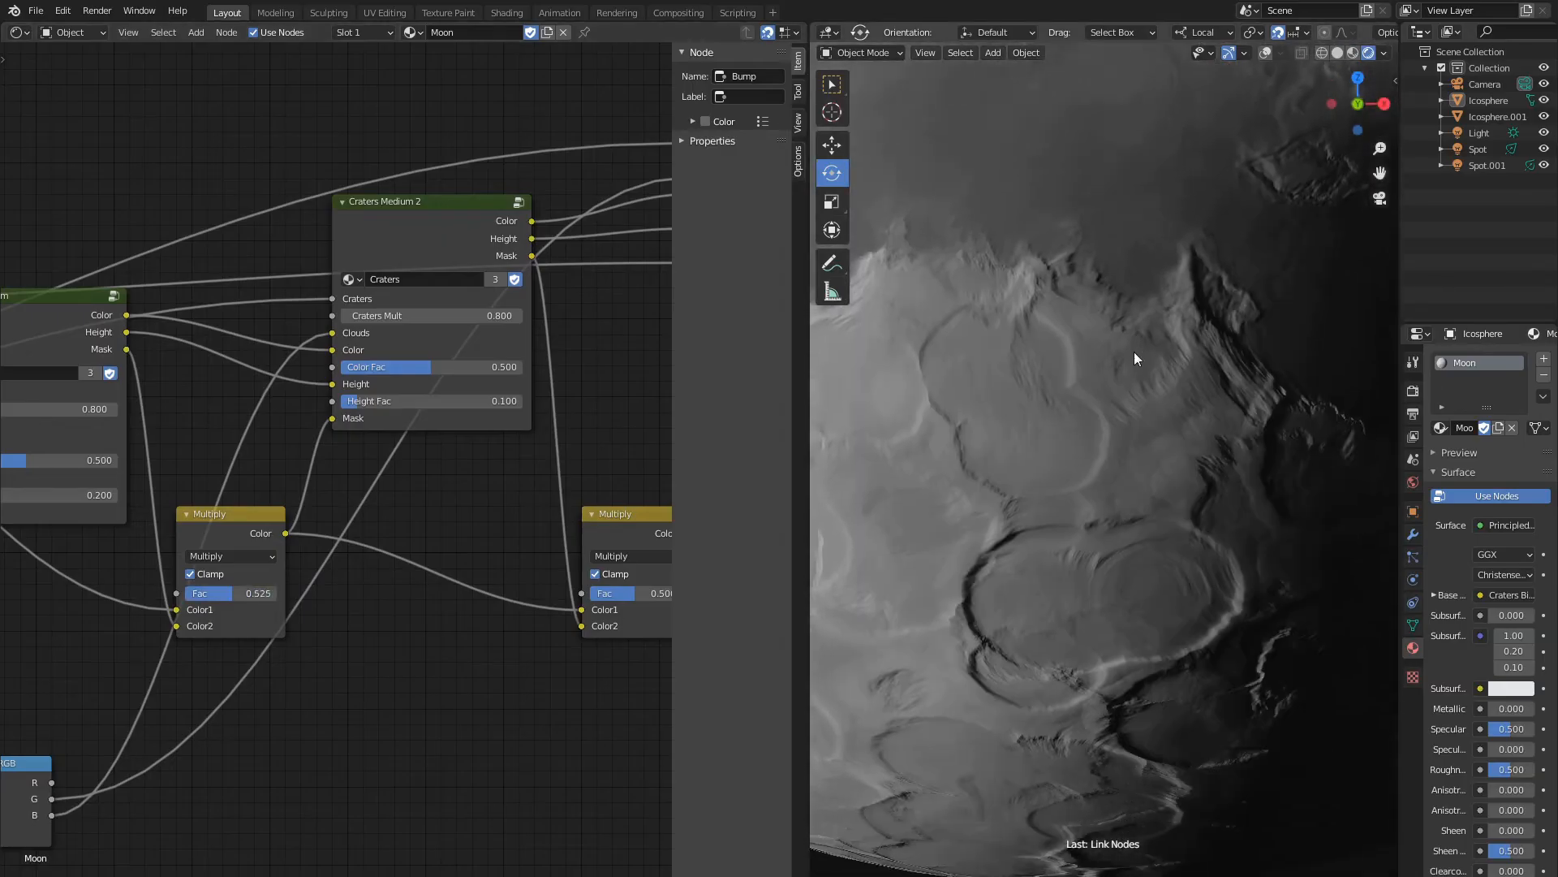
pyautogui.moveTo(244, 592); pyautogui.dragTo(195, 592)
pyautogui.click(249, 599)
pyautogui.press('Return')
pyautogui.scroll(-6, 343, 487)
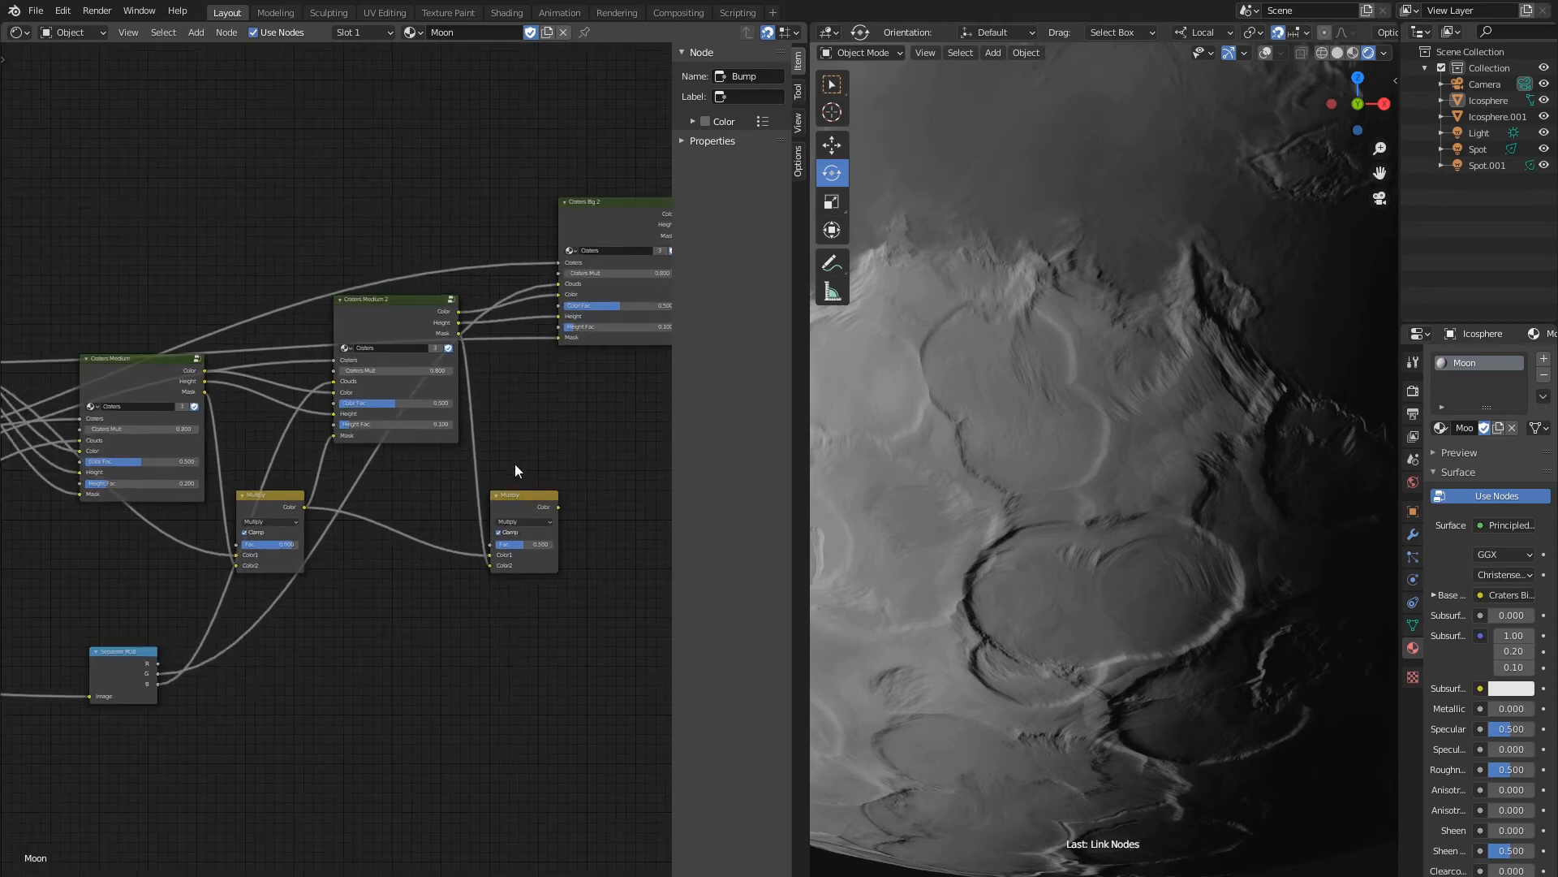
# Assign the existing Moon material to the small sphere Icosphere.001.
pyautogui.moveTo(515, 465)
pyautogui.mouseDown(button='middle')
pyautogui.moveTo(277, 484)
pyautogui.moveTo(219, 574)
pyautogui.mouseUp(button='middle')
pyautogui.scroll(-4, 282, 563)
pyautogui.scroll(-10, 1039, 504)
pyautogui.keyDown('shift'); pyautogui.moveTo(1039, 504); pyautogui.dragTo(1023, 637, button='middle'); pyautogui.keyUp('shift')
pyautogui.scroll(3, 1136, 528)
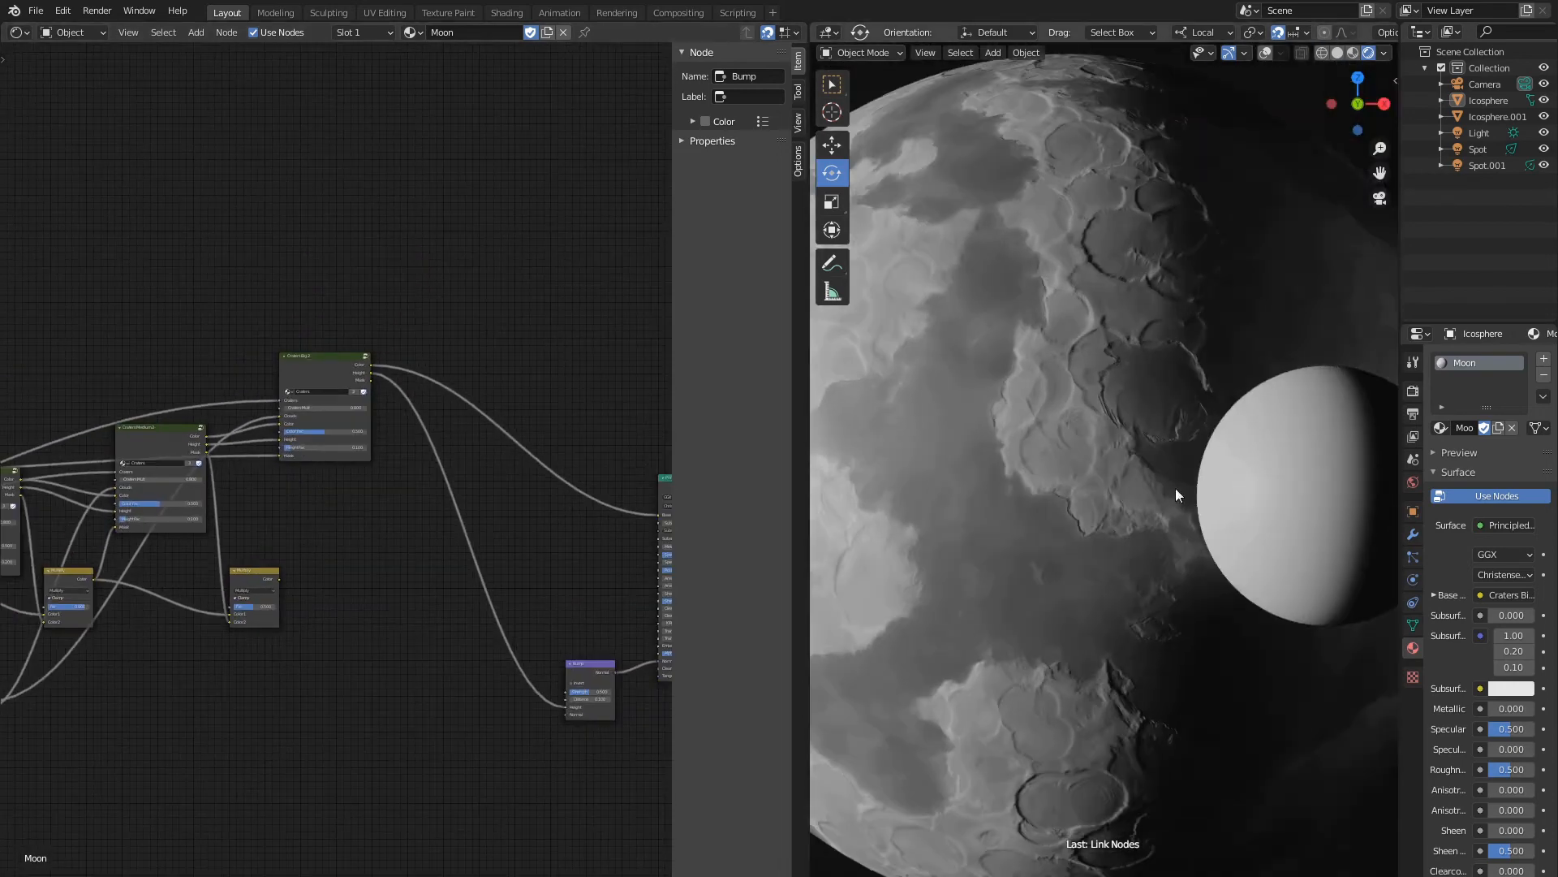
pyautogui.click(1246, 487)
pyautogui.click(1443, 428)
pyautogui.click(1291, 468)
# Frame both spheres in the viewport, deselect everything and save the file.
pyautogui.scroll(-2, 1113, 529)
pyautogui.press('a')
pyautogui.press('a')
pyautogui.press('a')
pyautogui.keyDown('shift'); pyautogui.moveTo(1031, 513); pyautogui.dragTo(1055, 539, button='middle'); pyautogui.keyUp('shift')
pyautogui.click(1276, 499)
pyautogui.moveTo(1285, 462); pyautogui.dragTo(1315, 595)
pyautogui.moveTo(1326, 500); pyautogui.dragTo(1315, 725)
pyautogui.press('a')
pyautogui.press('a')
pyautogui.press('a')
pyautogui.keyDown('shift'); pyautogui.moveTo(1144, 562); pyautogui.dragTo(1152, 531, button='middle'); pyautogui.keyUp('shift')
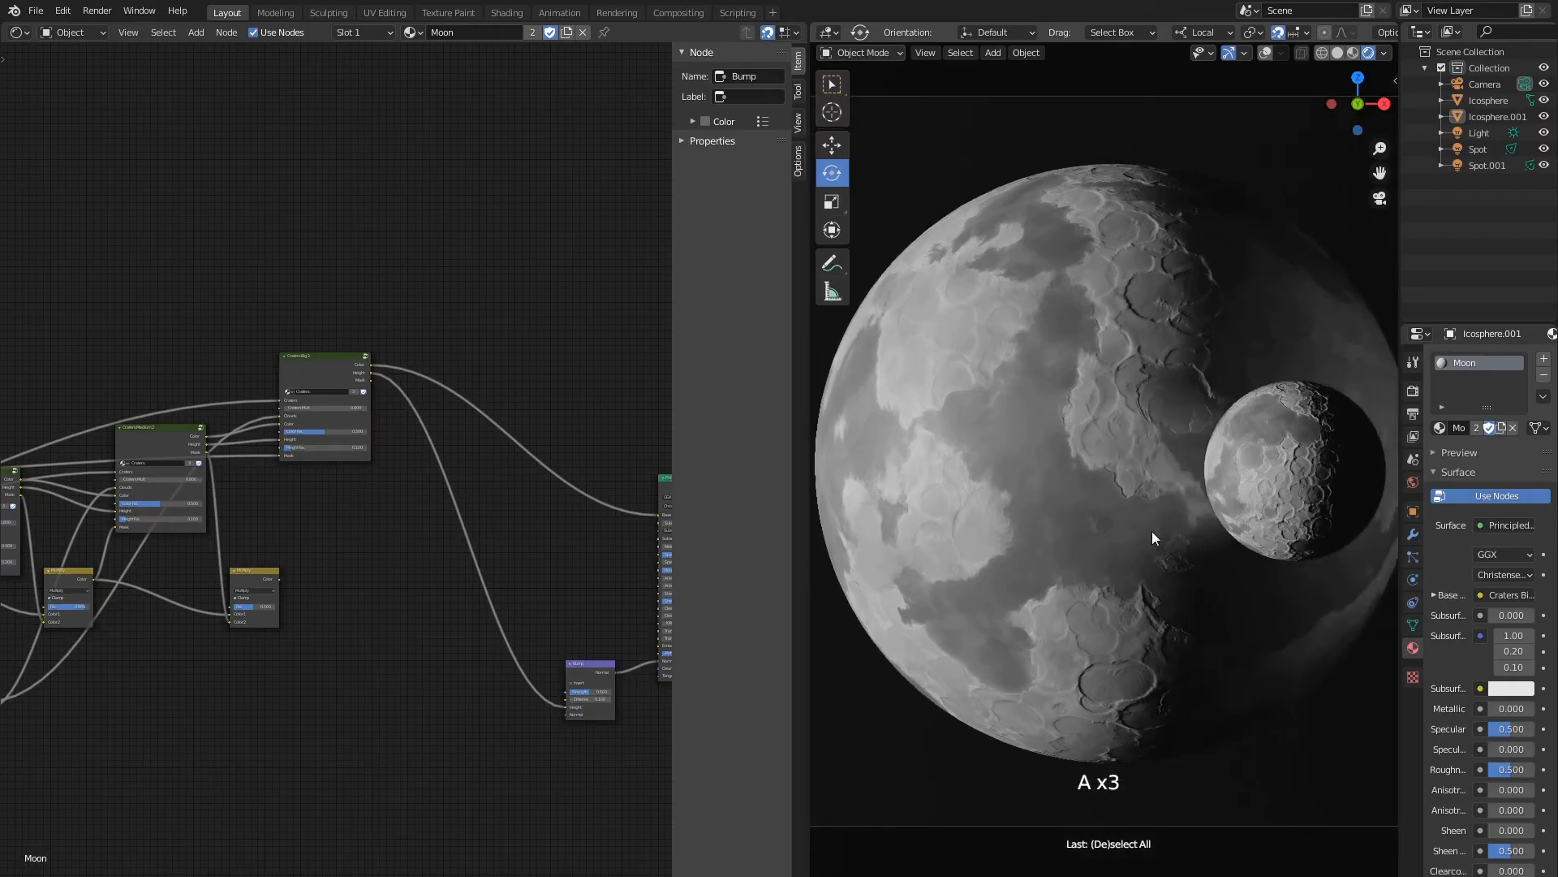
pyautogui.moveTo(553, 533); pyautogui.dragTo(456, 536, button='middle')
pyautogui.hotkey('ctrl', 's')
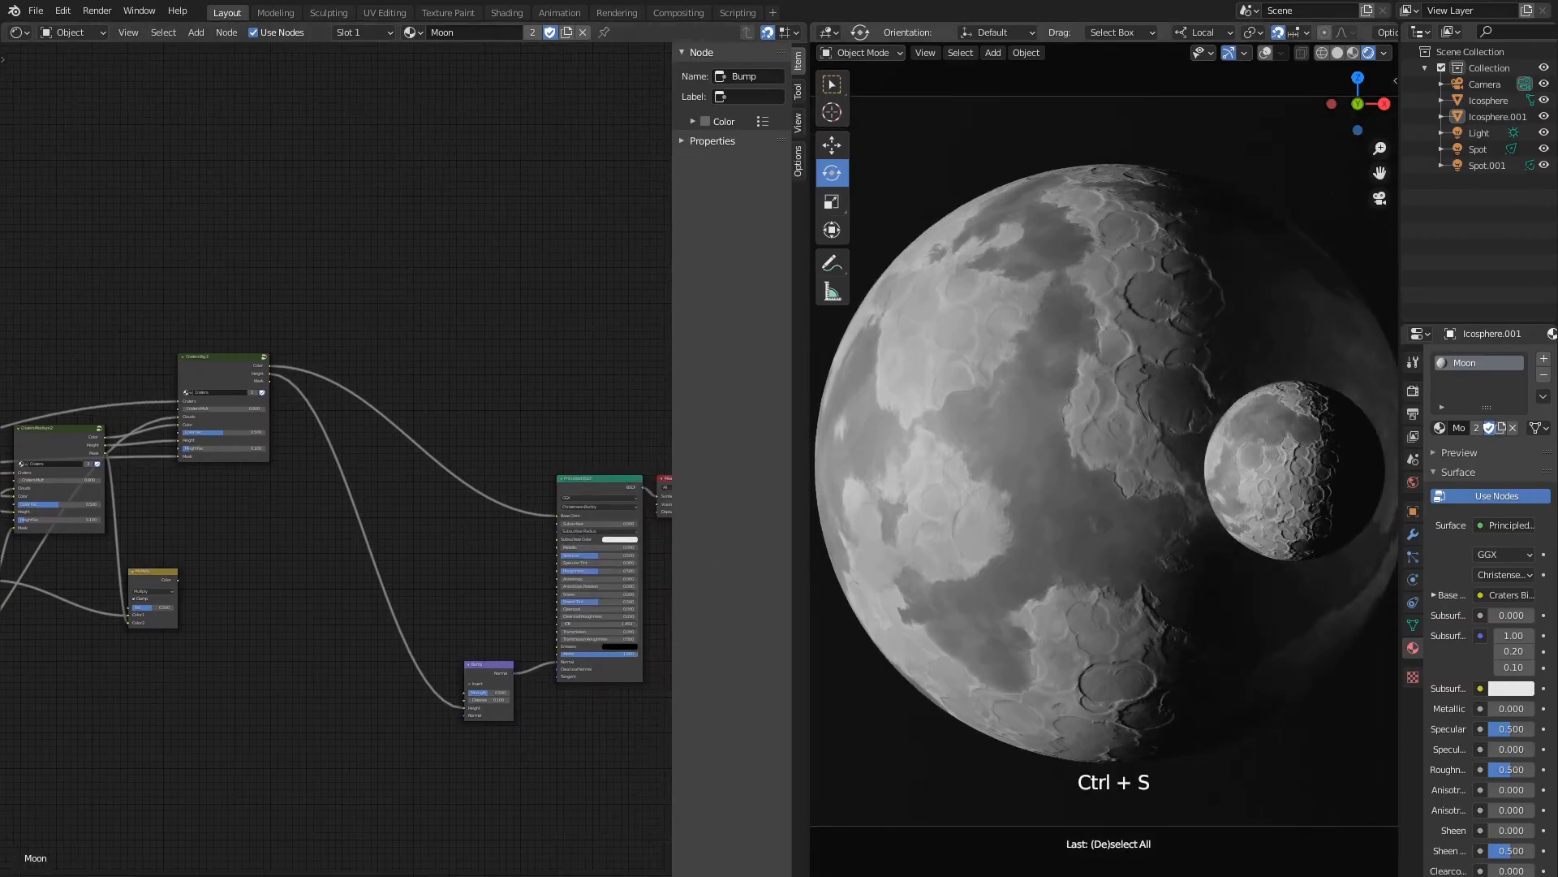
# Duplicate the Craters Big 2 node to its upper right, make its group single-user, and rename the group "Craters_Small".
pyautogui.scroll(3, 410, 487)
pyautogui.click(147, 430)
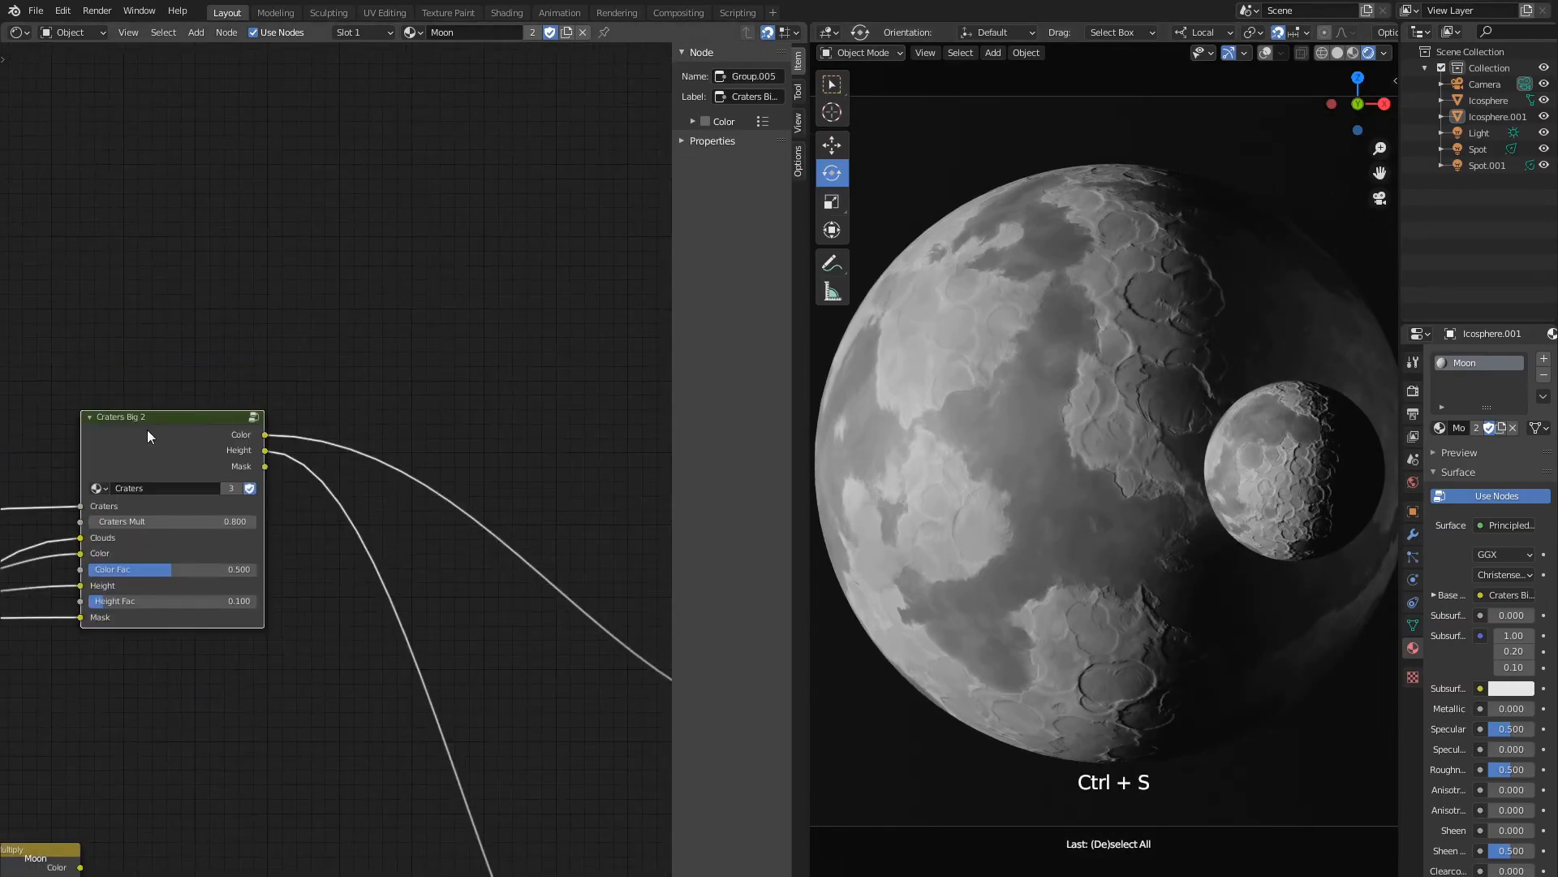
pyautogui.hotkey('shift', 'd')
pyautogui.click(468, 219)
pyautogui.click(548, 271)
pyautogui.doubleClick(509, 272)
pyautogui.click(509, 272)
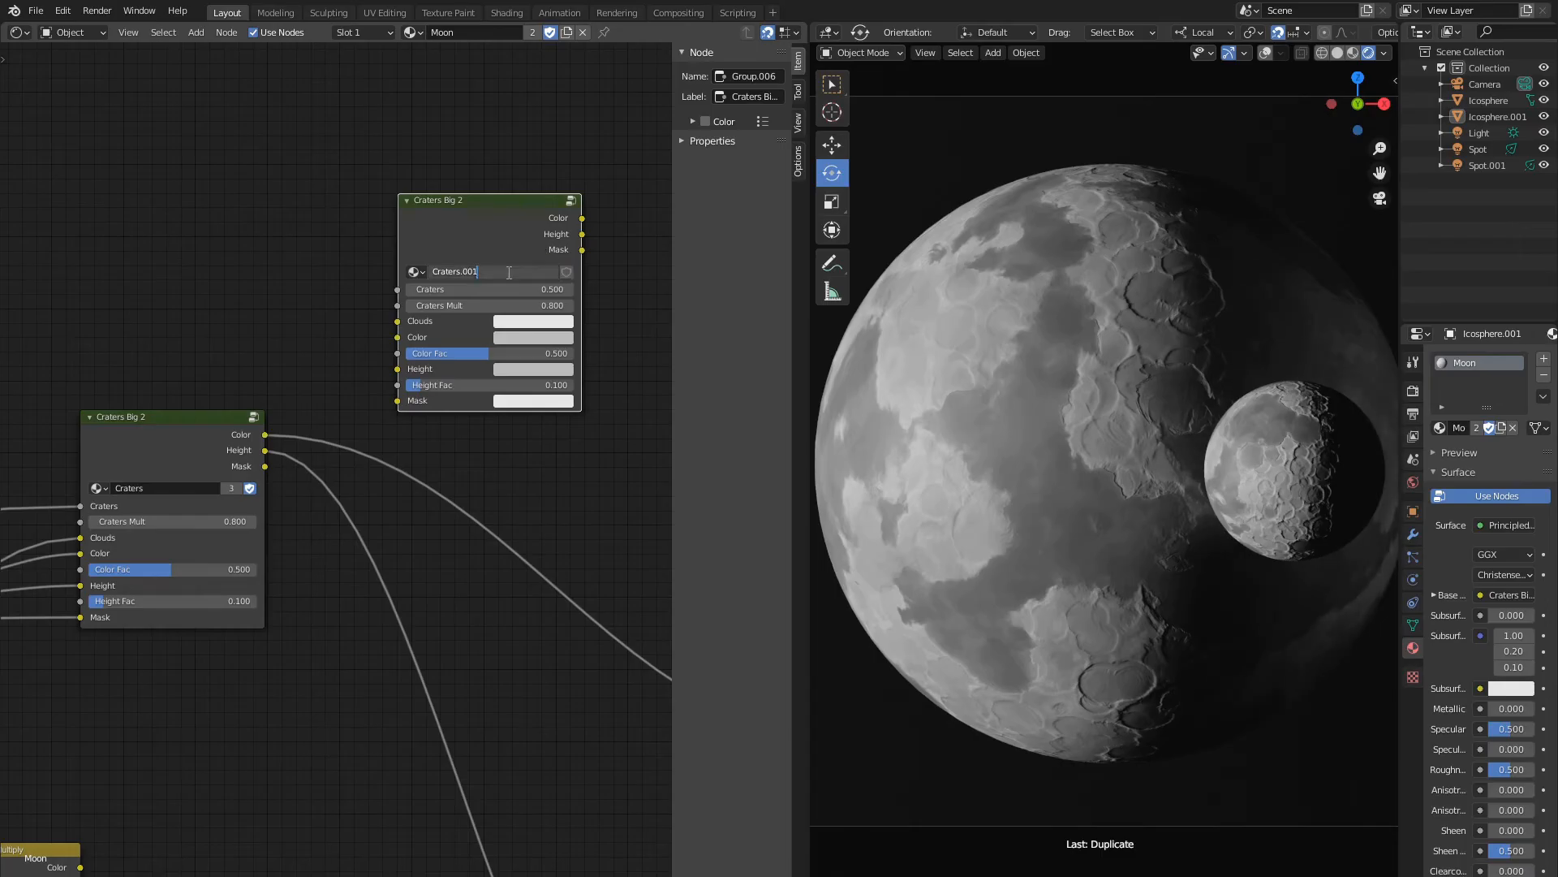
pyautogui.press('BackSpace')
pyautogui.press('BackSpace')
pyautogui.press('BackSpace')
pyautogui.write('Small')
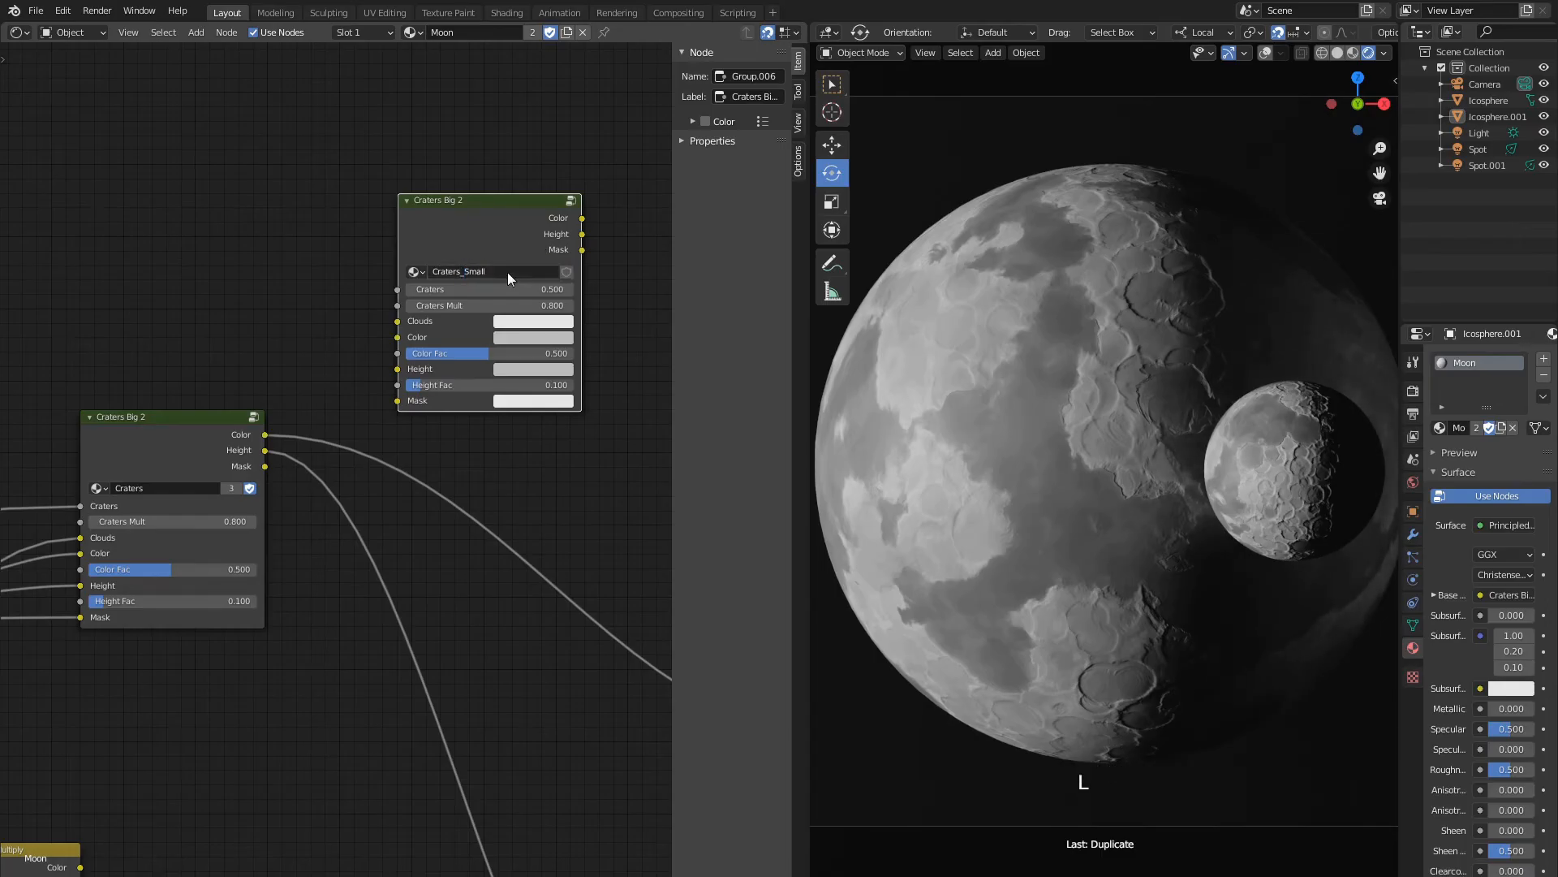
# Enable the fake user on the Craters_Small group and label the new node "Craters Small".
pyautogui.click(566, 271)
pyautogui.write('Craters Small')
pyautogui.press('Return')
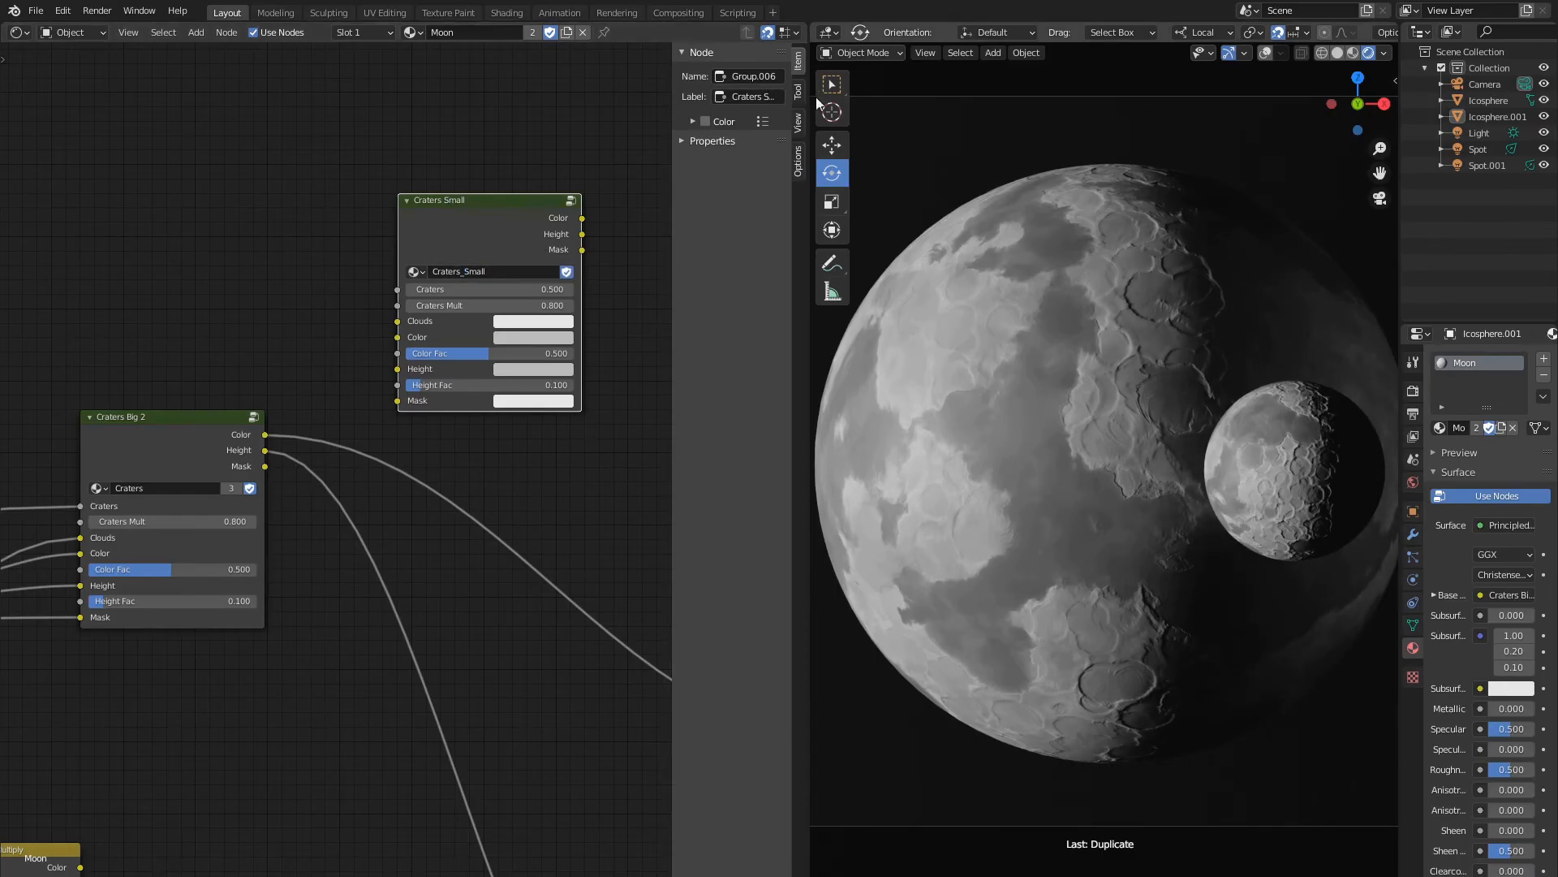
# Link Craters Big 2's Color and Height into Craters Small, and Craters Small's Color to Base Color and Height to Bump's Height.
pyautogui.moveTo(265, 434); pyautogui.dragTo(389, 369)
pyautogui.scroll(-6, 389, 371)
pyautogui.moveTo(486, 427); pyautogui.dragTo(219, 396, button='middle')
pyautogui.moveTo(243, 247)
pyautogui.mouseDown()
pyautogui.moveTo(338, 474)
pyautogui.moveTo(406, 571)
pyautogui.mouseUp()
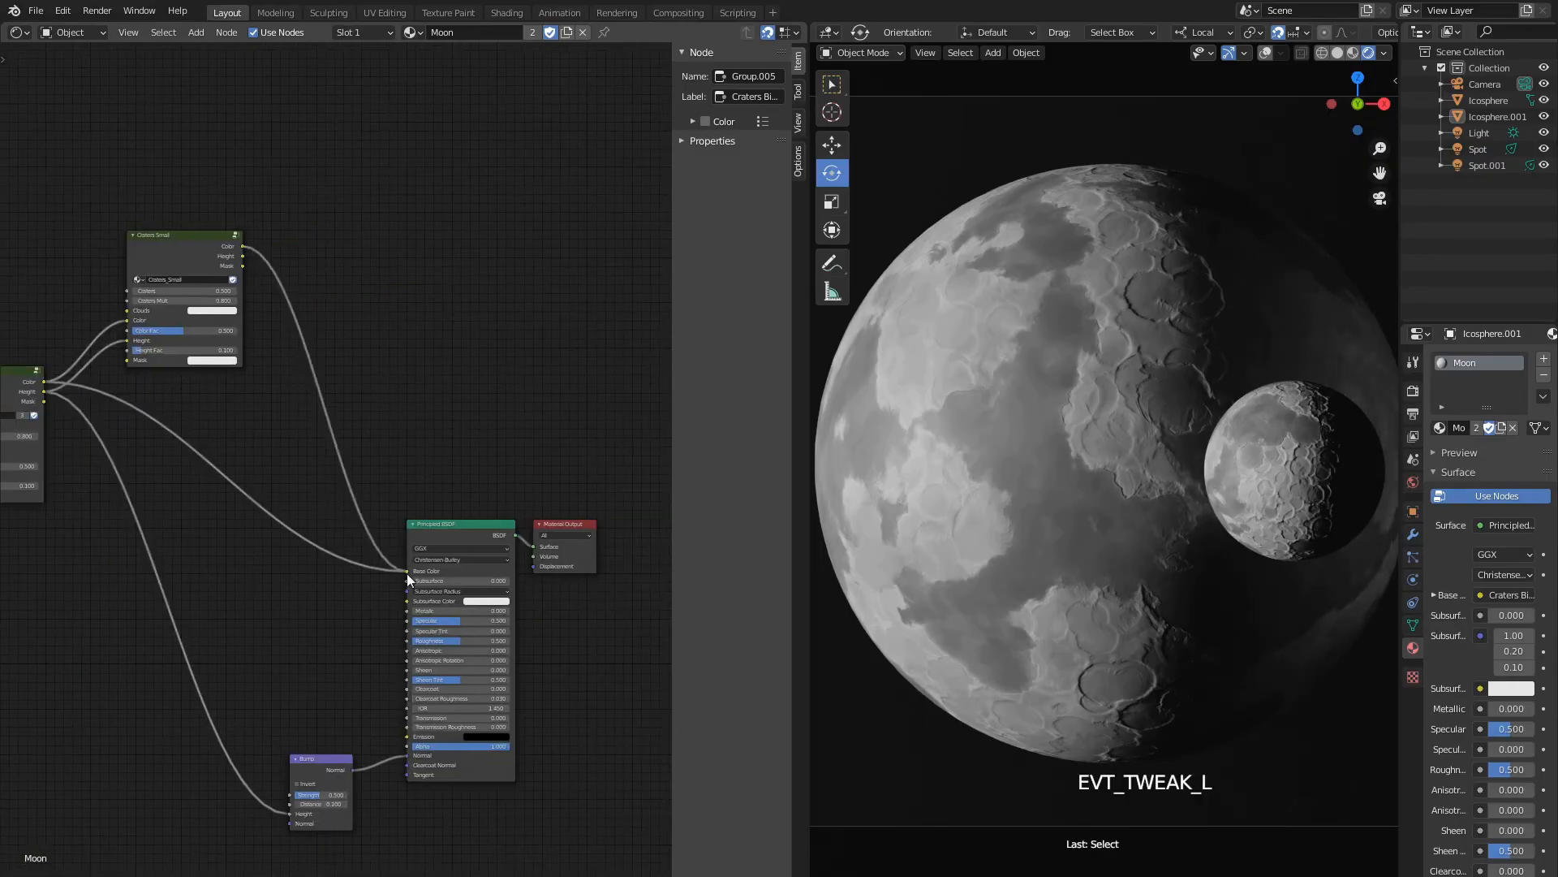
pyautogui.moveTo(277, 584); pyautogui.dragTo(339, 581, button='middle')
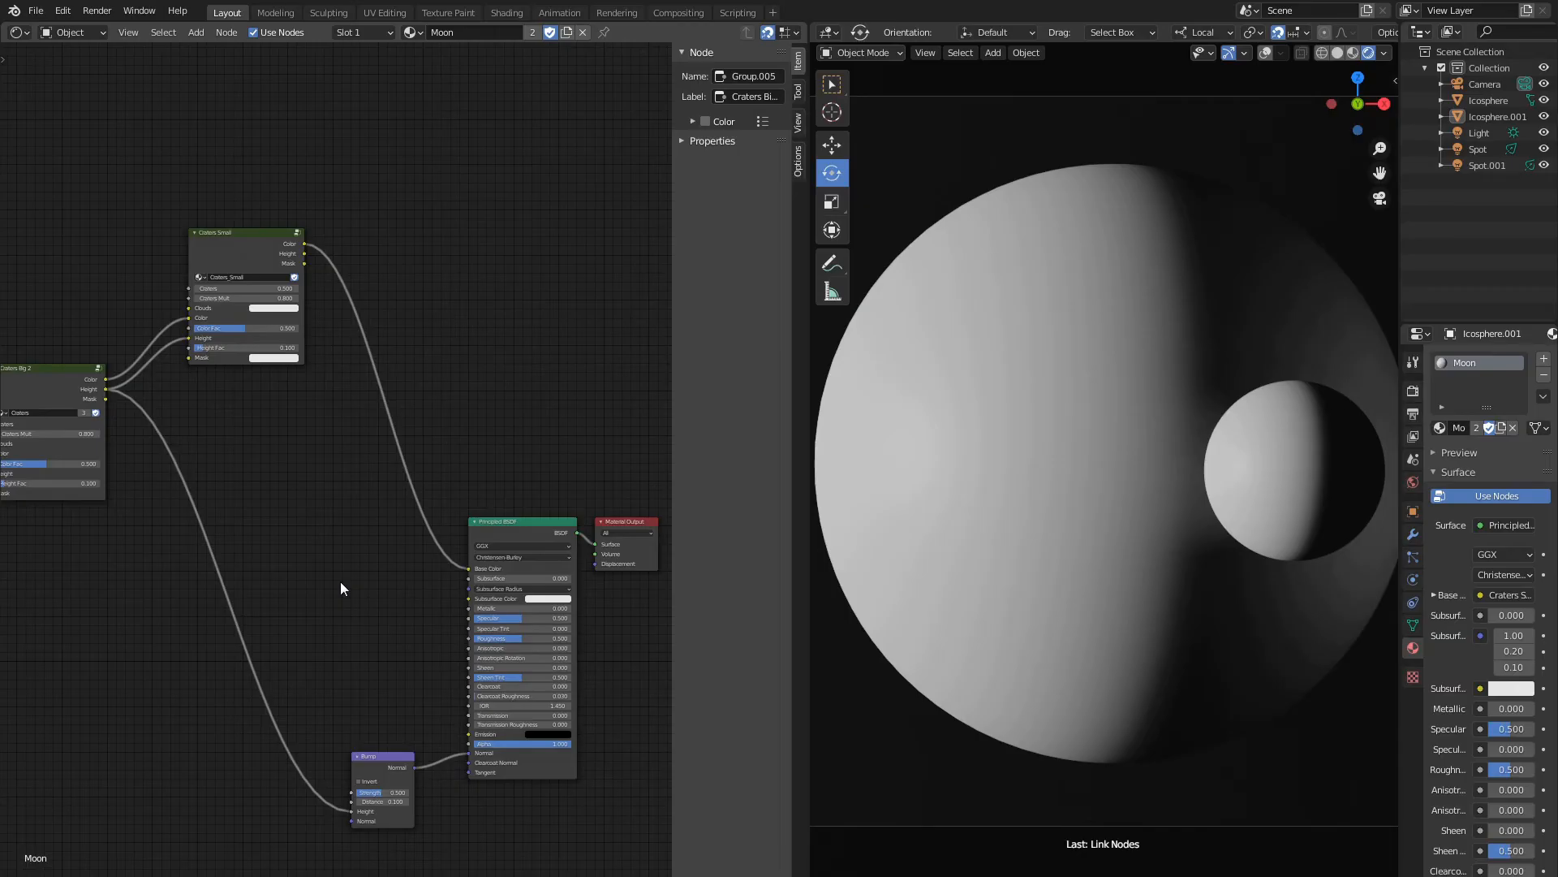
pyautogui.moveTo(213, 467); pyautogui.dragTo(272, 473, button='middle')
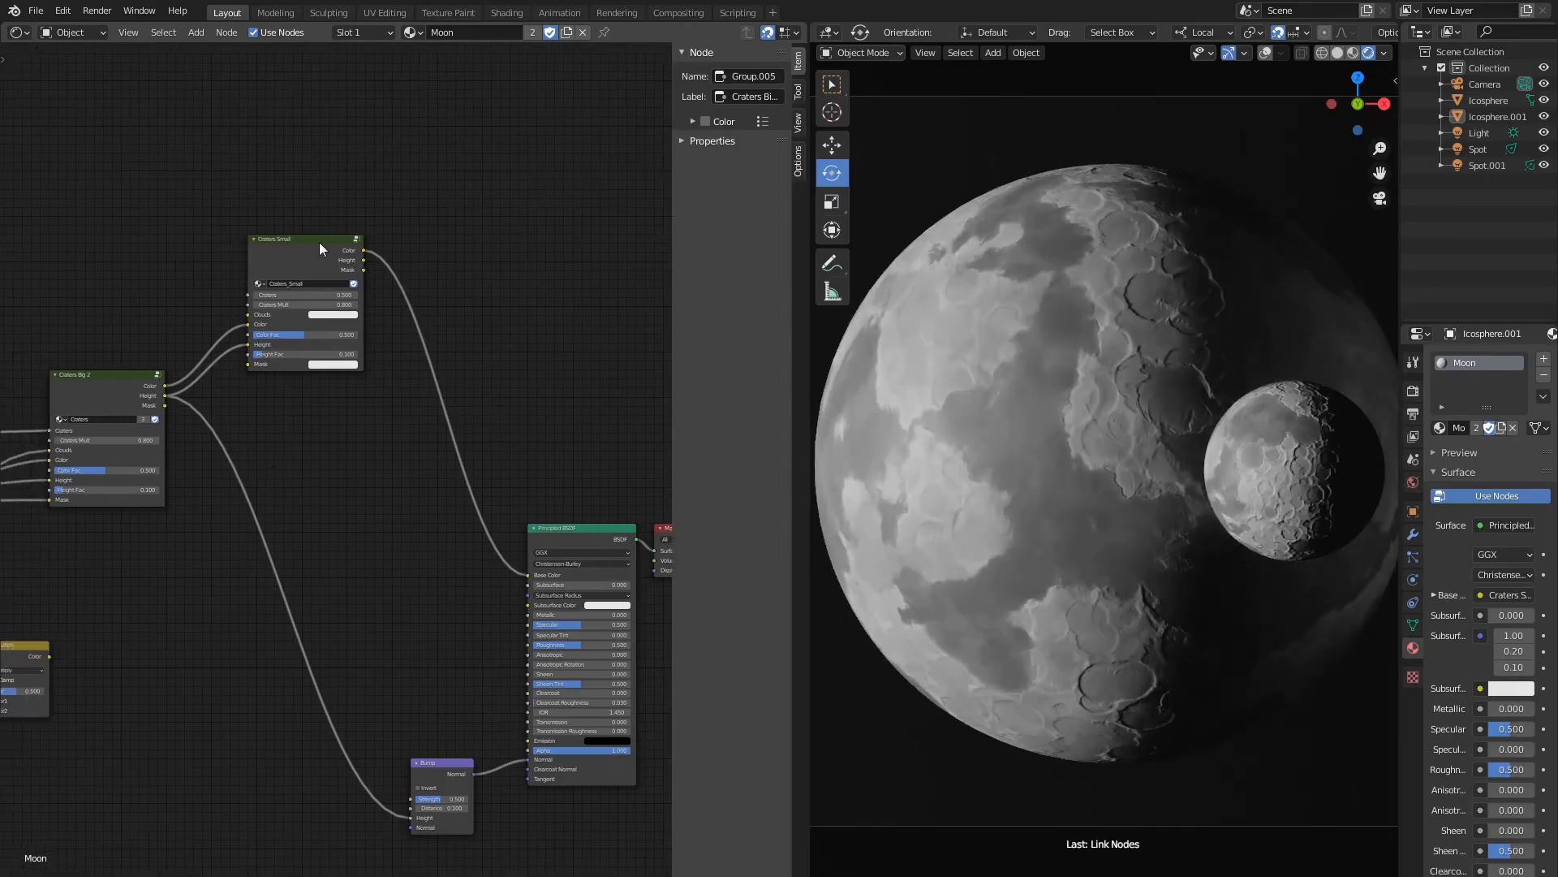
pyautogui.click(319, 242)
pyautogui.moveTo(319, 241); pyautogui.dragTo(411, 817)
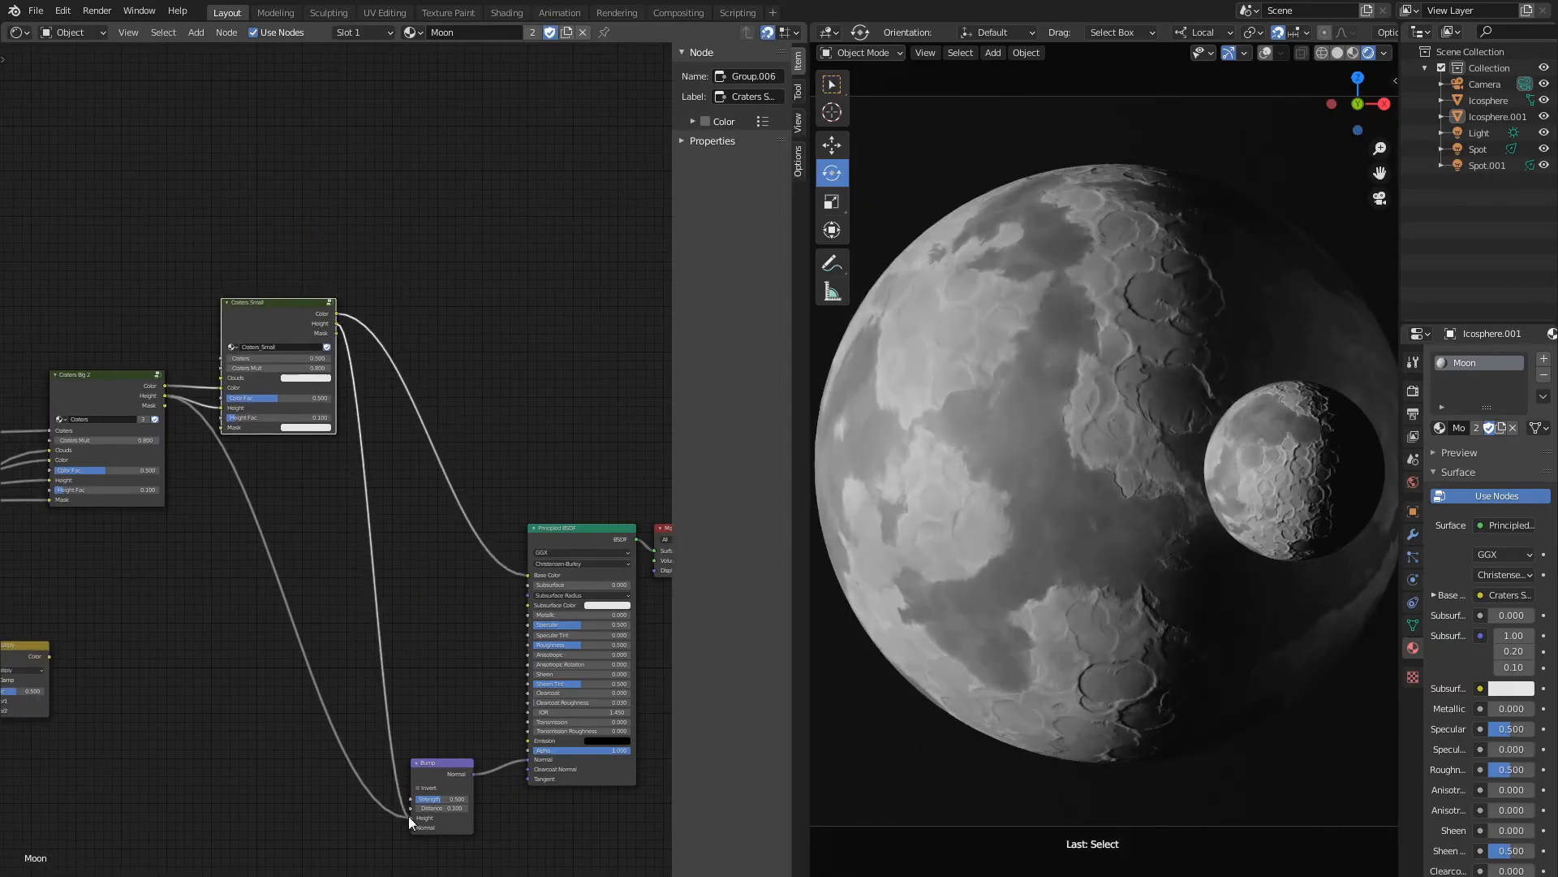
# Move Craters Big 2 up and left toward Craters Medium 2, and shift Craters Small left and down beside it.
pyautogui.moveTo(107, 378); pyautogui.dragTo(318, 382, button='middle')
pyautogui.click(316, 381)
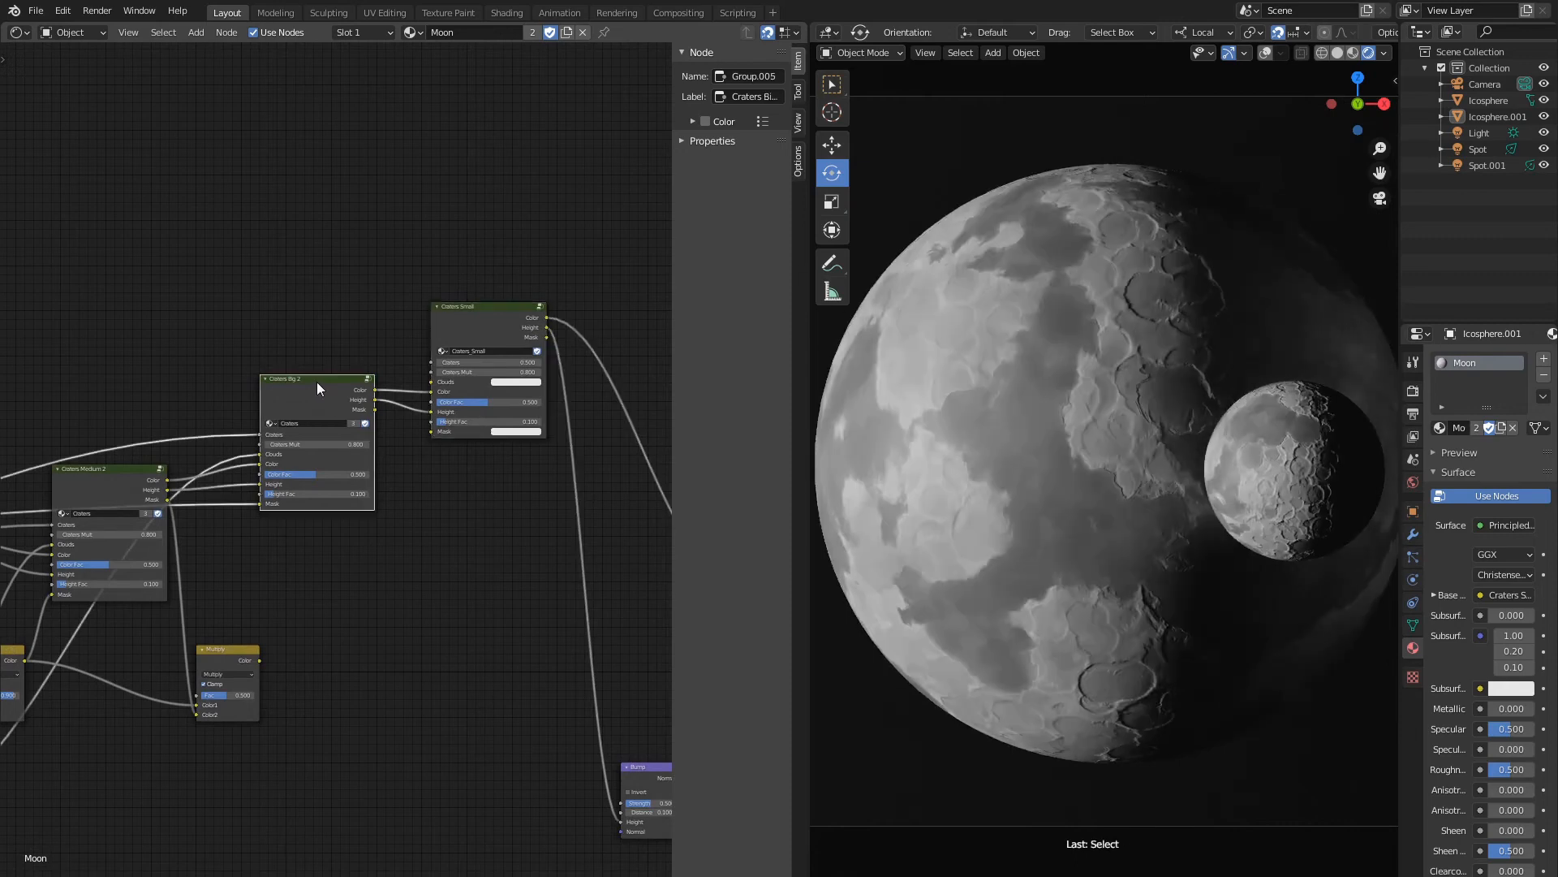
pyautogui.press('g')
pyautogui.click(272, 354)
pyautogui.click(473, 313)
pyautogui.press('g')
pyautogui.click(457, 341)
pyautogui.moveTo(319, 552); pyautogui.dragTo(560, 511, button='middle')
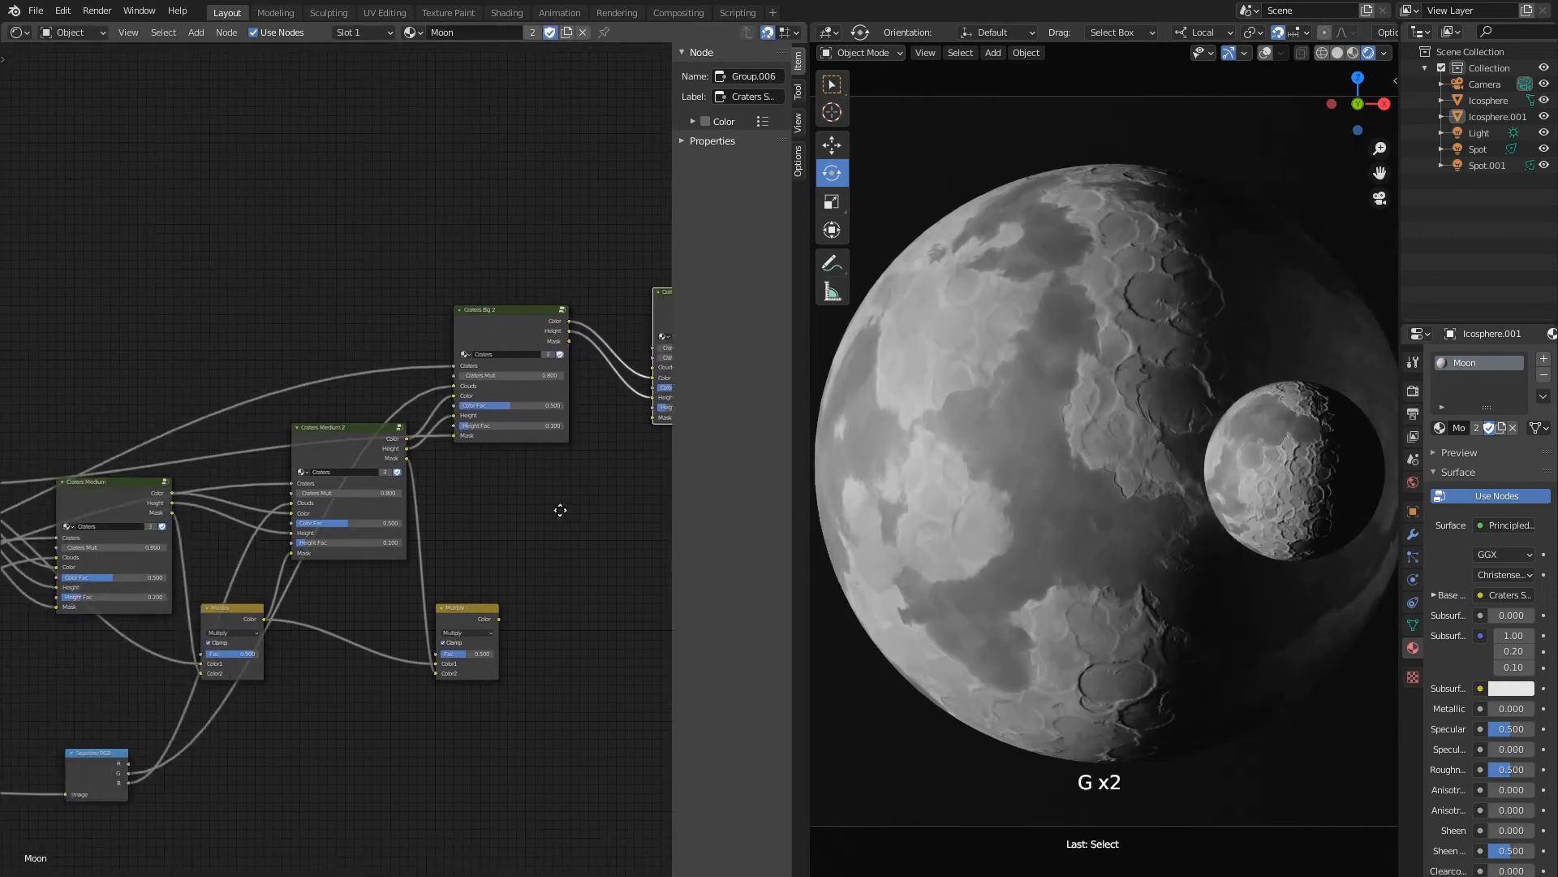
# Maximize the node editor and link Craters Generator's Craters Small output to Craters Small's Craters and Clouds Generator's Clouds Medium to its Clouds.
pyautogui.scroll(-2, 560, 511)
pyautogui.hotkey('ctrl', 'space')
pyautogui.scroll(4, 155, 645)
pyautogui.moveTo(150, 633); pyautogui.dragTo(66, 656, button='middle')
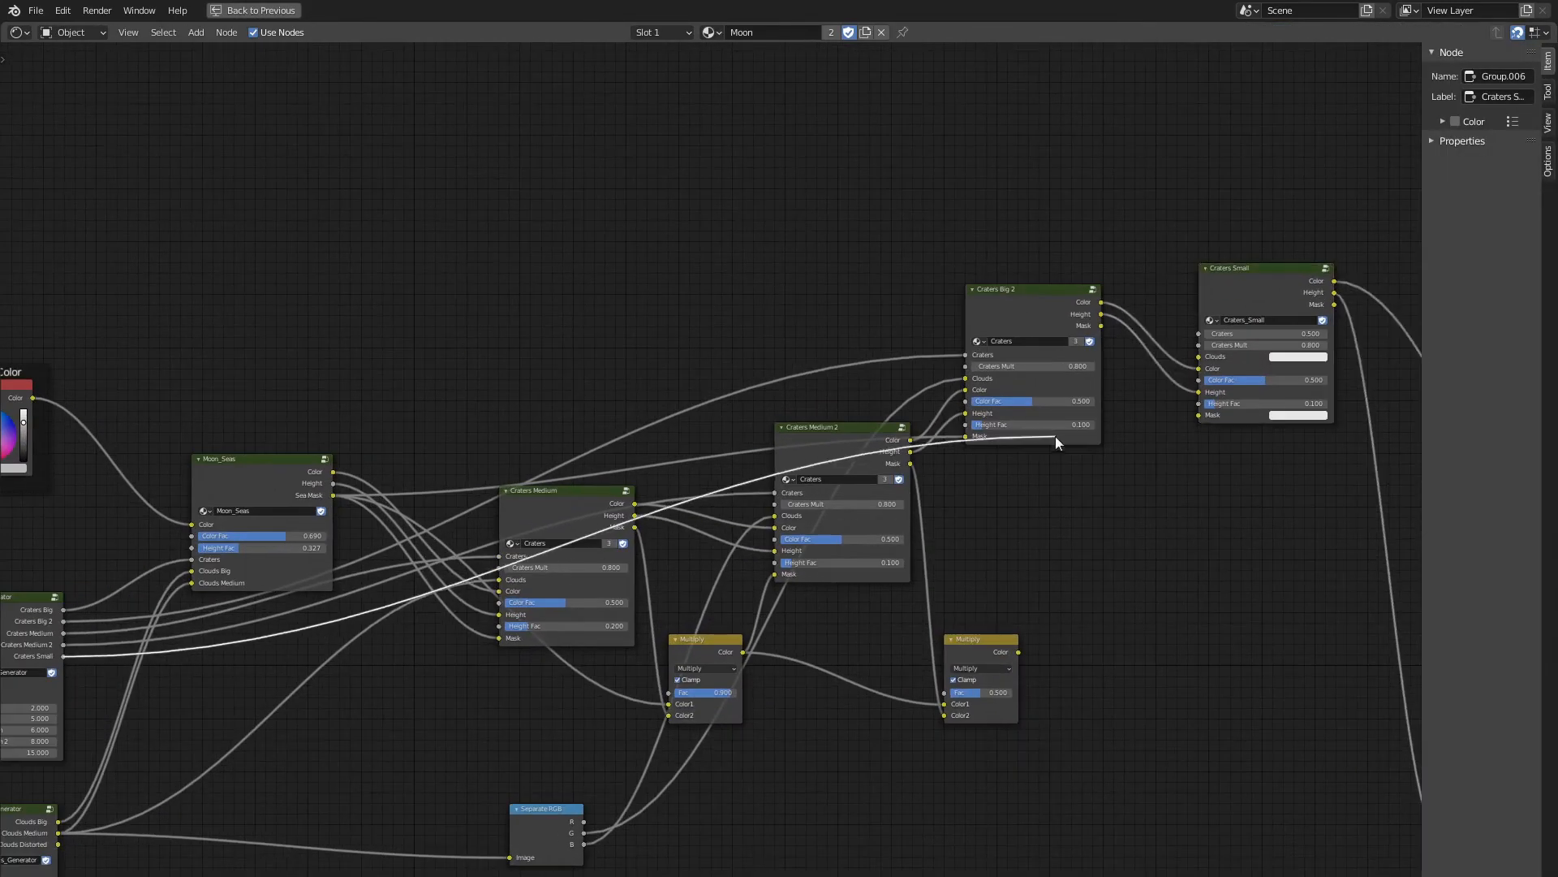
pyautogui.moveTo(1049, 548); pyautogui.dragTo(1137, 491, button='middle')
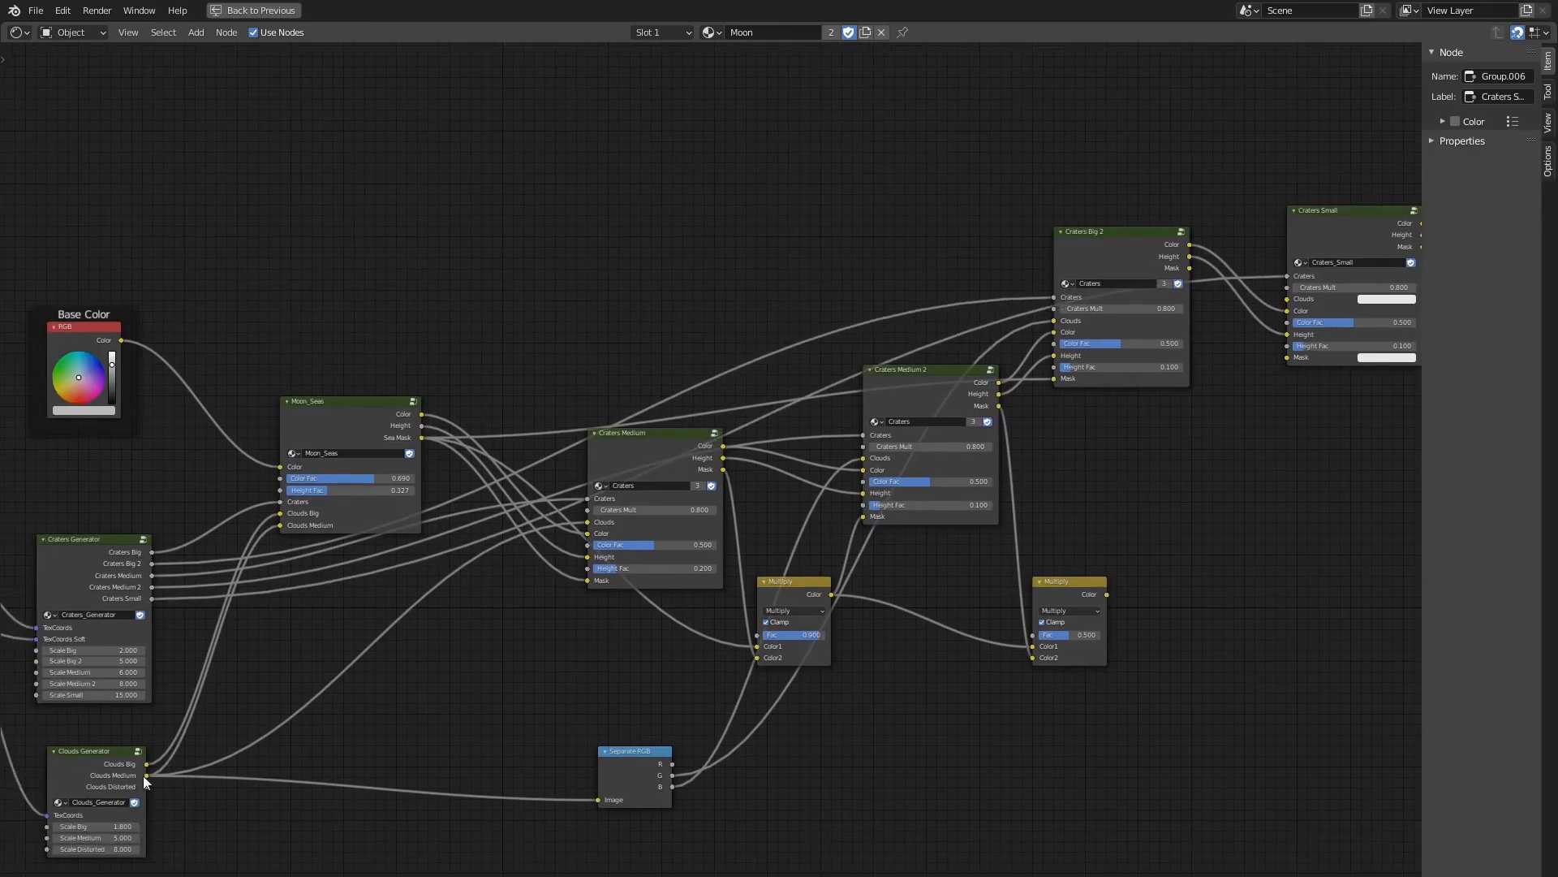
pyautogui.moveTo(1286, 451); pyautogui.dragTo(665, 508, button='middle')
# Move the second Multiply below Craters Big 2, lower Craters Big 2 slightly, and shift Craters Small with the shader nodes to the right.
pyautogui.click(435, 641)
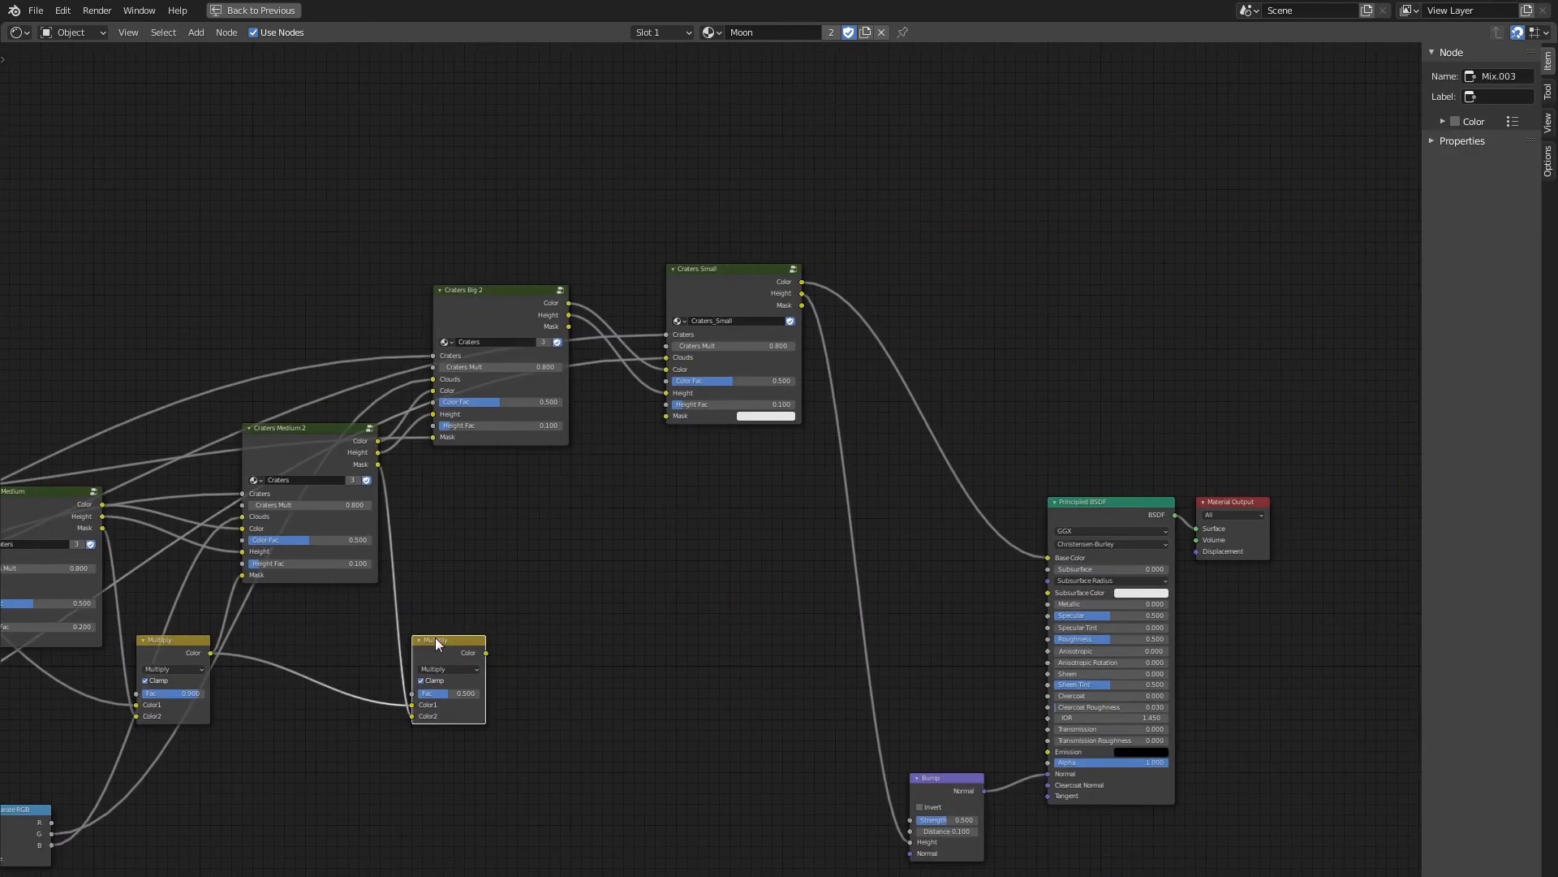
pyautogui.moveTo(435, 641); pyautogui.dragTo(530, 608)
pyautogui.moveTo(498, 294); pyautogui.dragTo(509, 315)
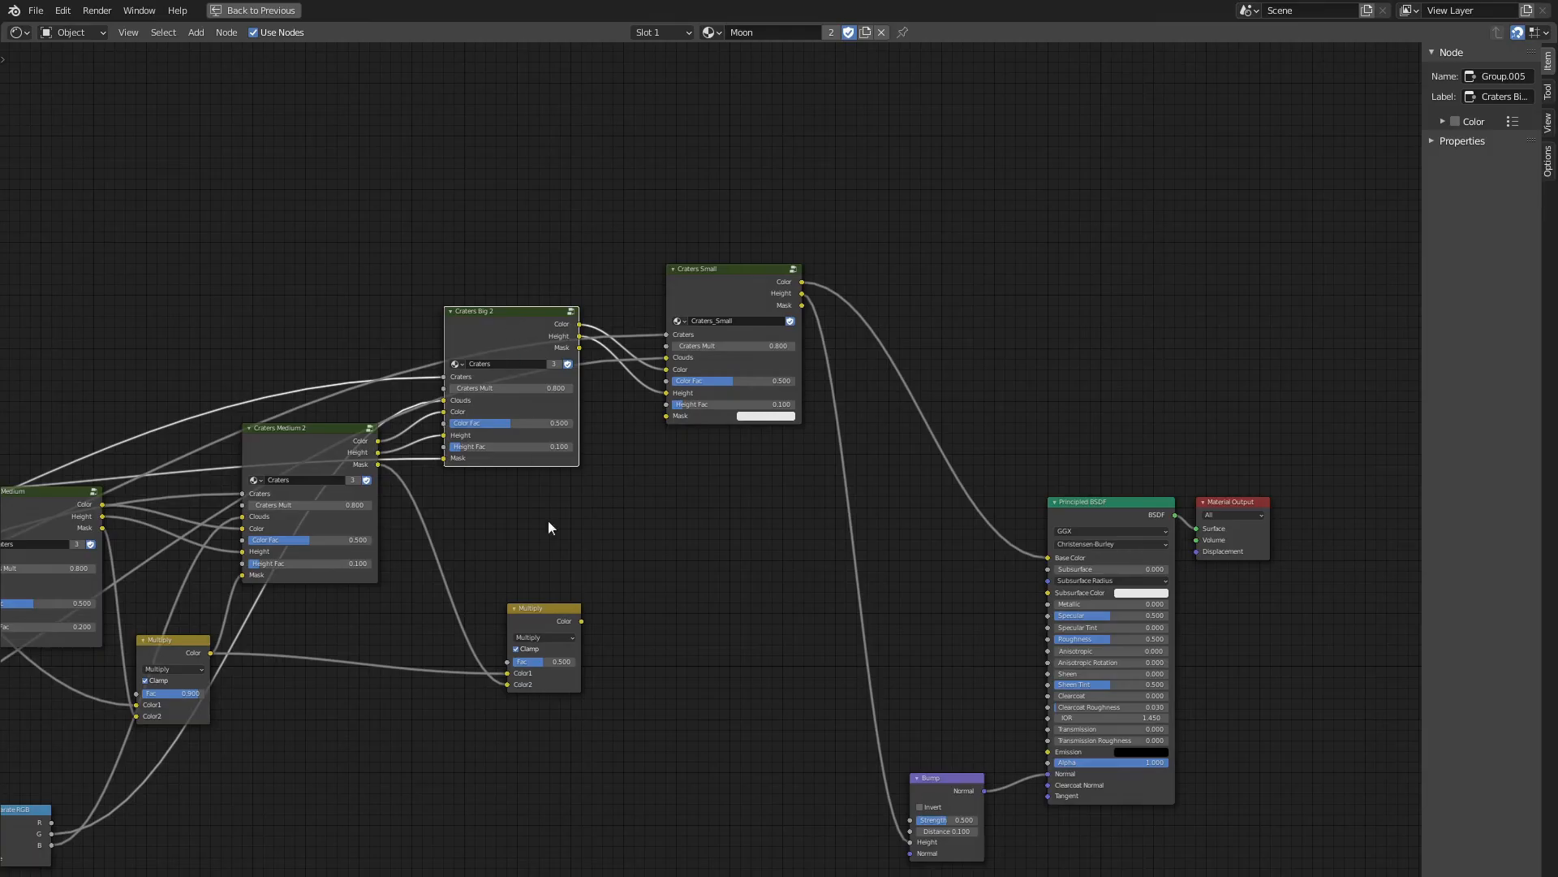
pyautogui.moveTo(630, 518); pyautogui.dragTo(490, 495, button='middle')
pyautogui.scroll(-5, 495, 494)
pyautogui.moveTo(477, 282); pyautogui.dragTo(897, 698)
pyautogui.press('g')
pyautogui.click(711, 566)
pyautogui.scroll(6, 707, 544)
pyautogui.moveTo(387, 491); pyautogui.dragTo(451, 532, button='middle')
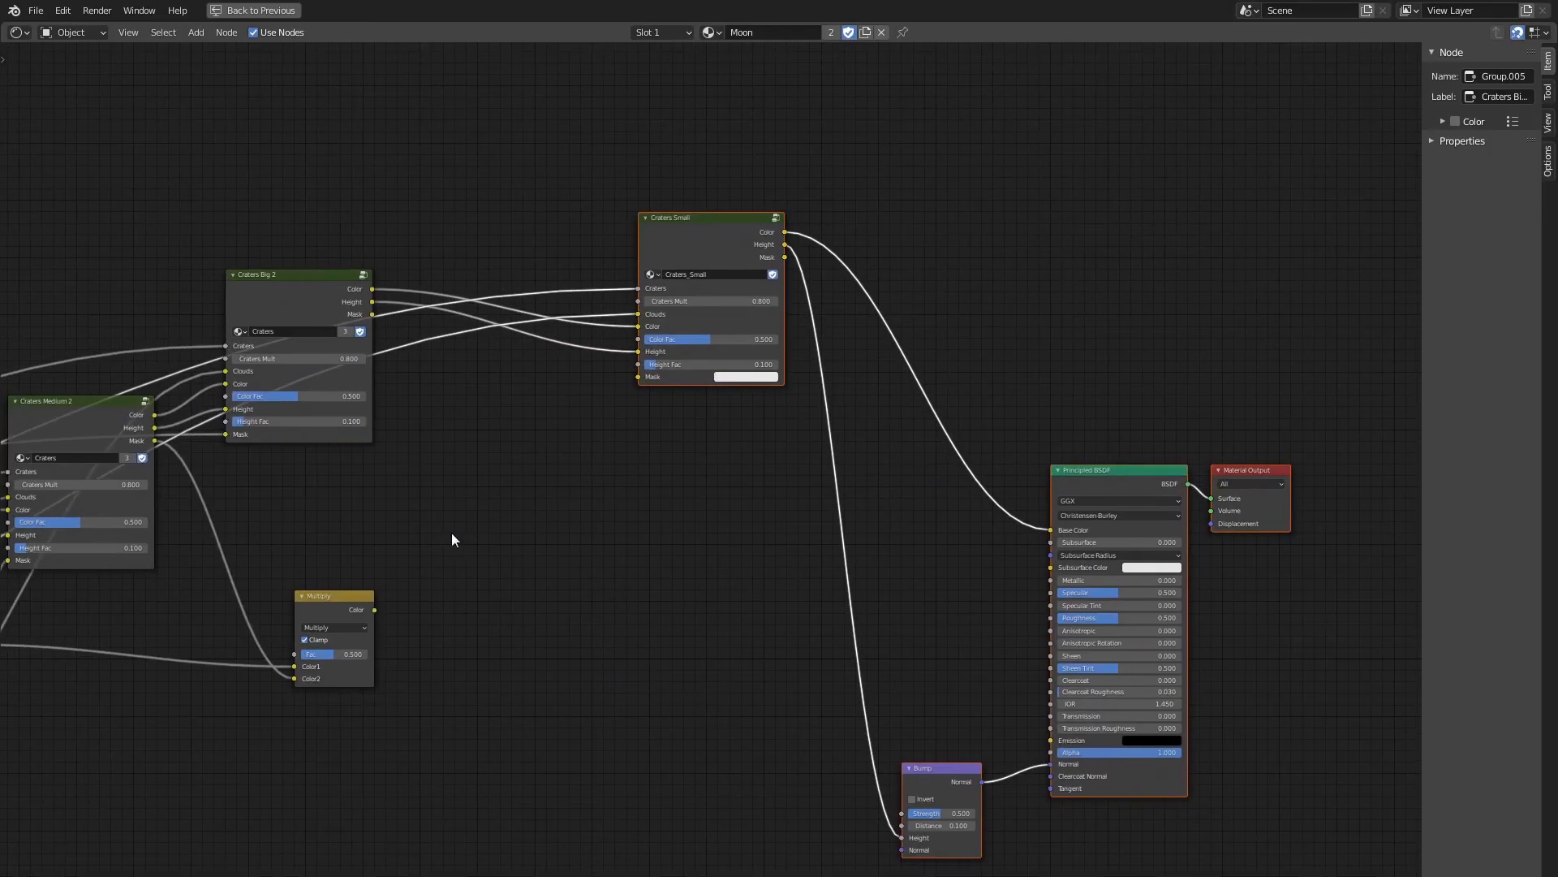
# Duplicate the second Multiply to its upper right, and link Craters Big 2's Mask to the copy's Color2 and the original's Color to Color1.
pyautogui.click(318, 602)
pyautogui.hotkey('shift', 'd')
pyautogui.click(524, 496)
pyautogui.moveTo(372, 314); pyautogui.dragTo(501, 575)
pyautogui.moveTo(355, 609); pyautogui.dragTo(352, 527)
# Move the newest Multiply node up and left and link its Color output to Craters Small's Mask.
pyautogui.moveTo(584, 513); pyautogui.dragTo(428, 573, button='middle')
pyautogui.scroll(2, 428, 572)
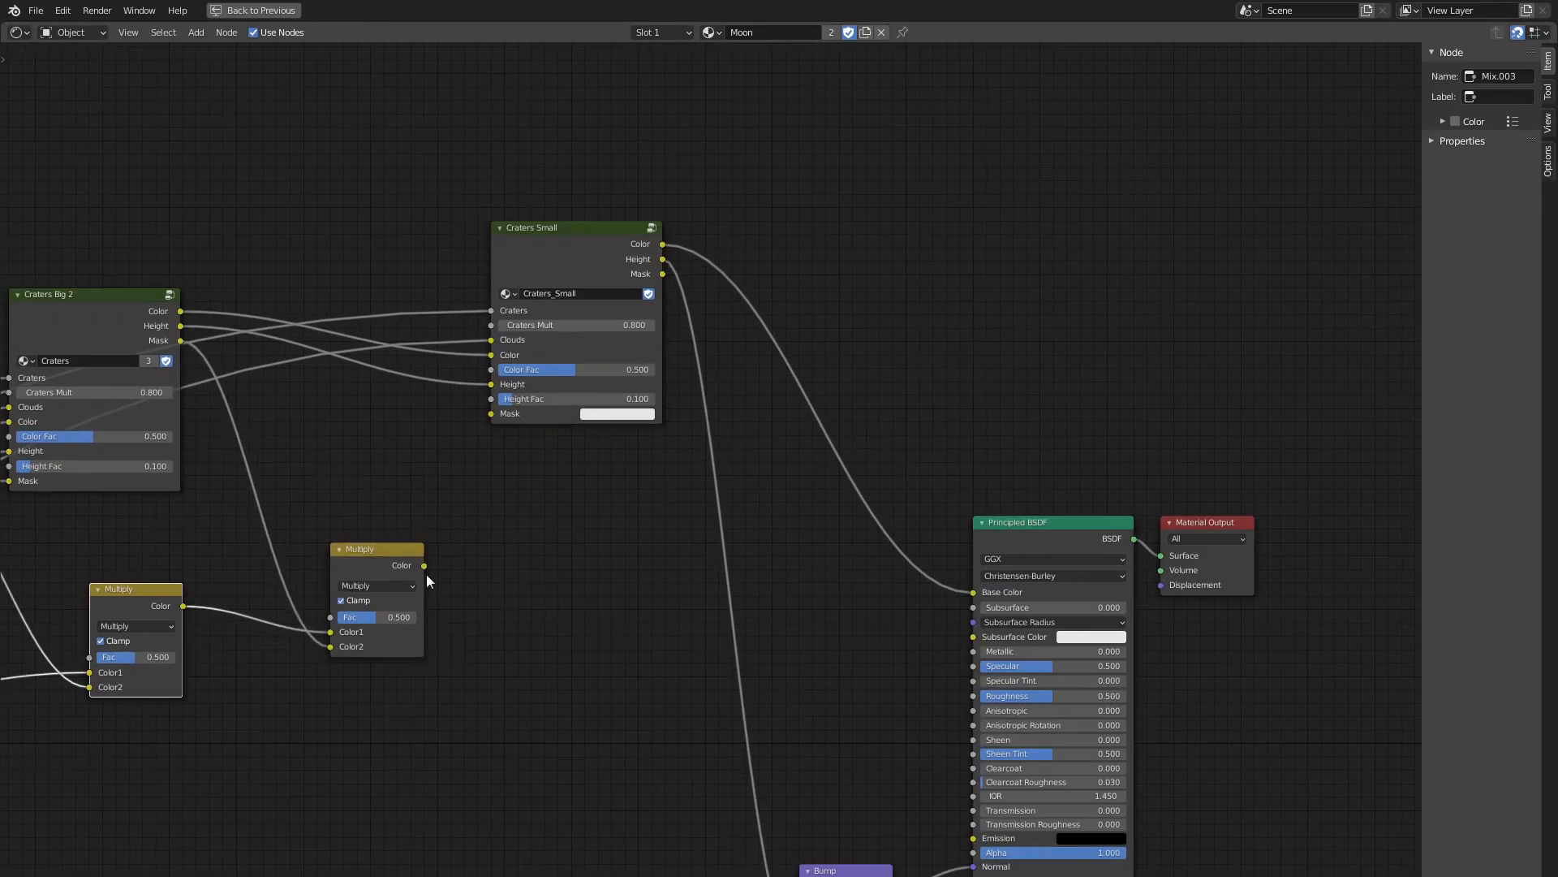
pyautogui.moveTo(413, 562); pyautogui.dragTo(373, 520)
pyautogui.moveTo(384, 525); pyautogui.dragTo(392, 514)
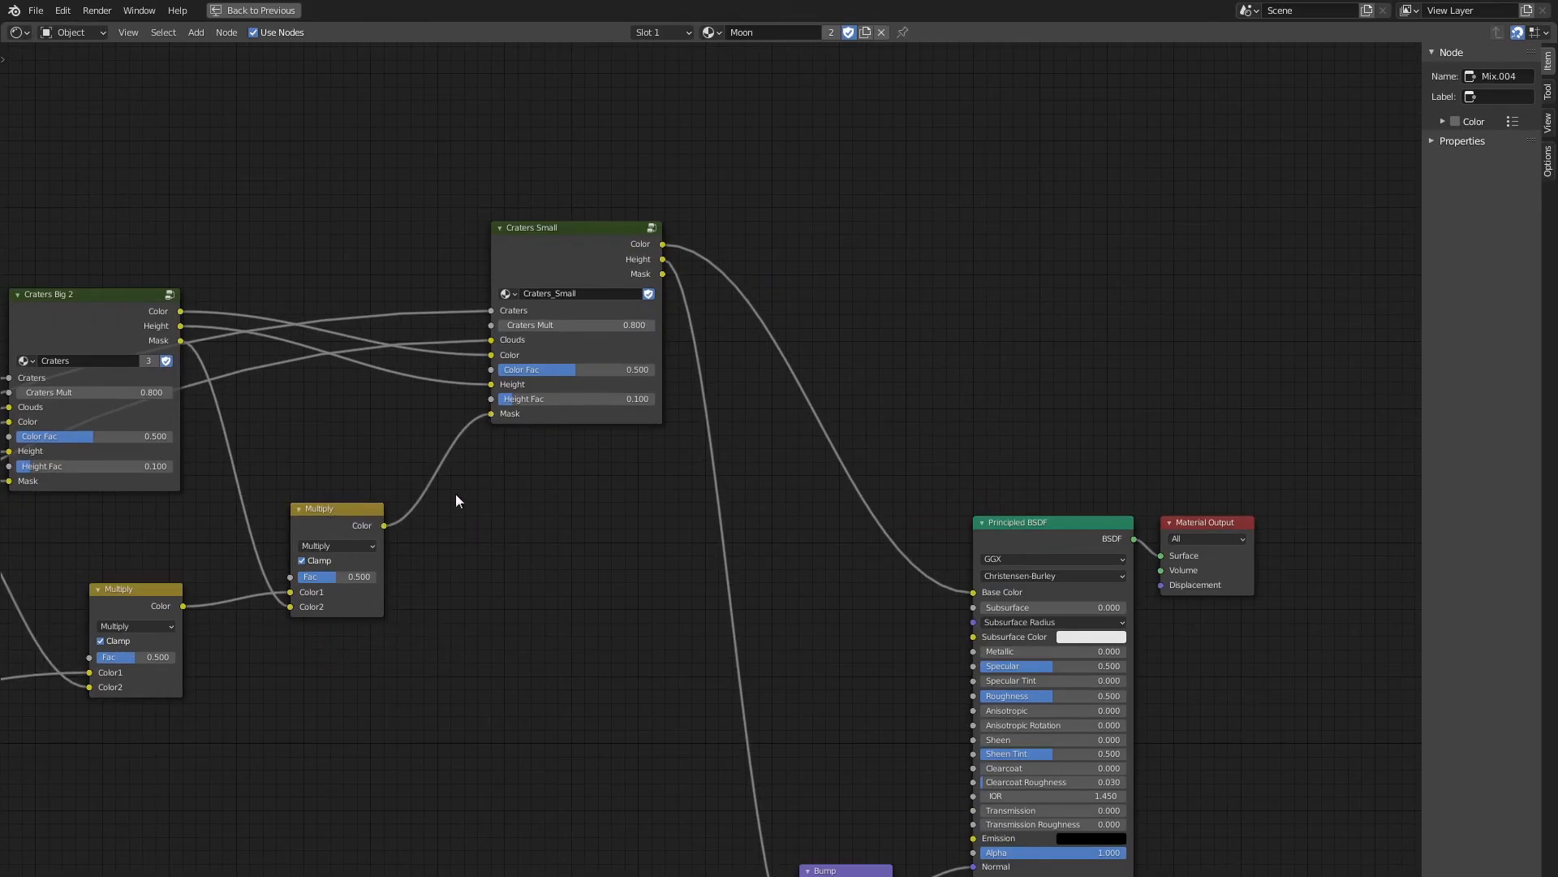
# Restore the split layout and examine the craters on the large moon's surface up close.
pyautogui.moveTo(455, 493); pyautogui.dragTo(382, 547, button='middle')
pyautogui.hotkey('ctrl', 'space')
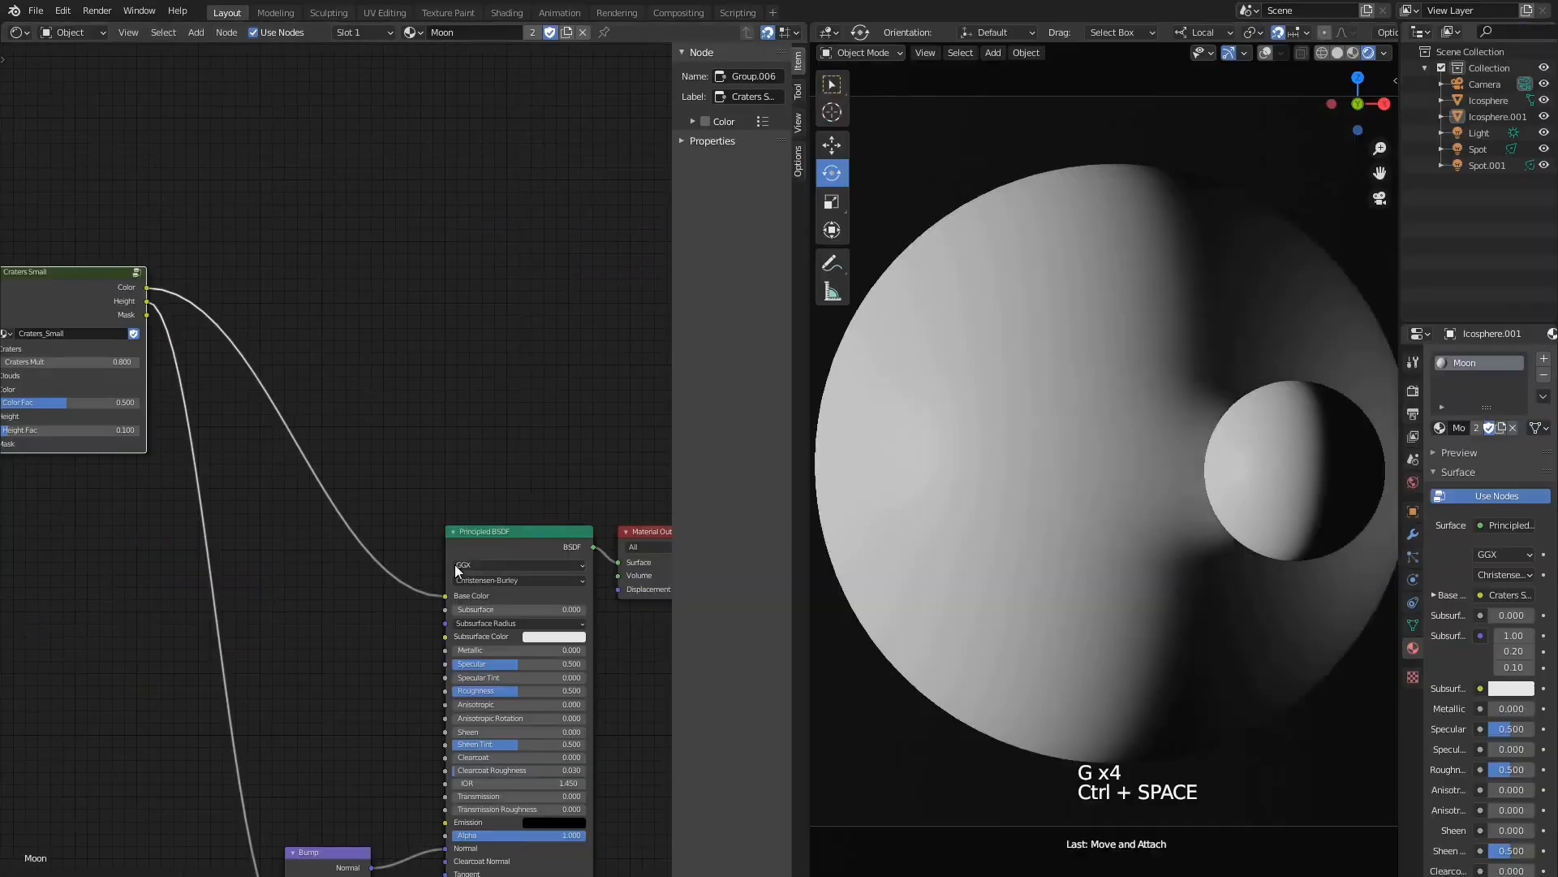
pyautogui.scroll(2, 406, 548)
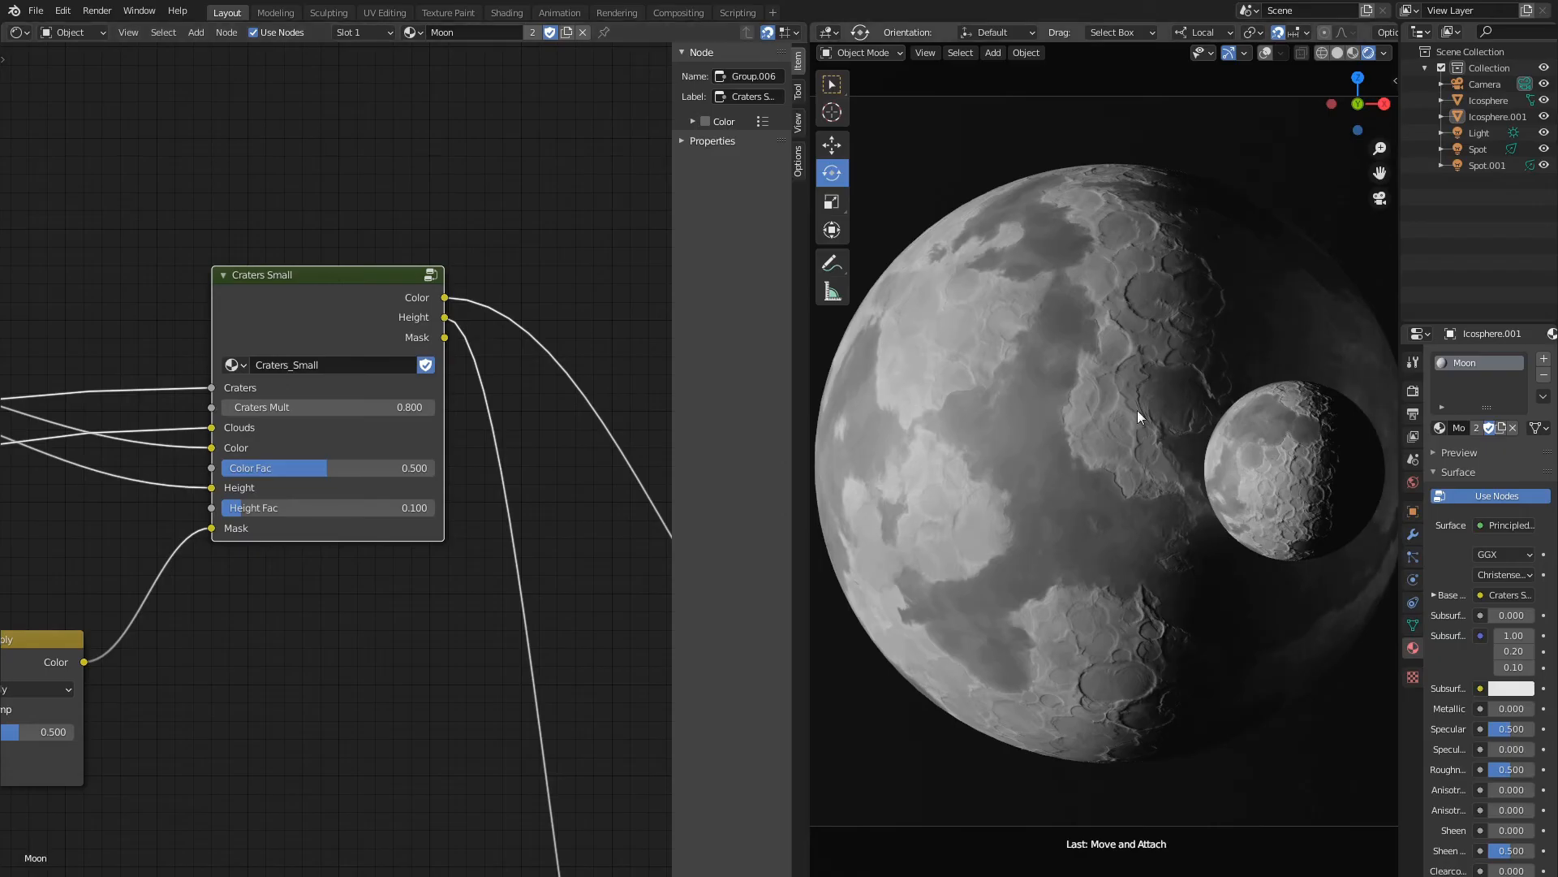
pyautogui.scroll(8, 1123, 413)
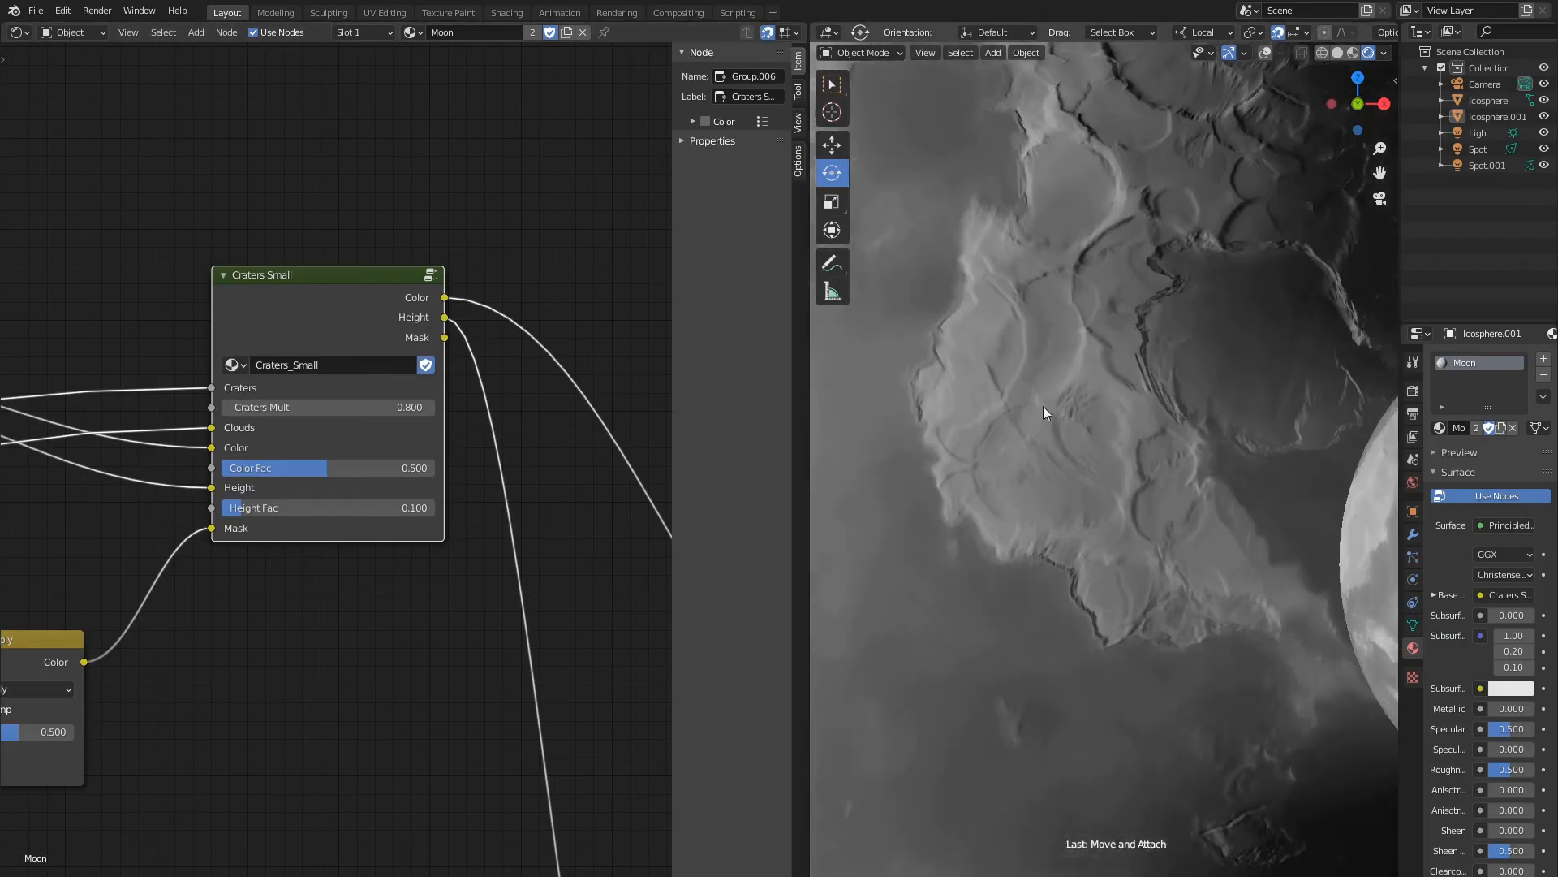
# Set Craters Small's Craters Mult to 4, Color Fac to 0.48 and Height Fac to 0.1.
pyautogui.click(379, 407)
pyautogui.write('4')
pyautogui.press('Return')
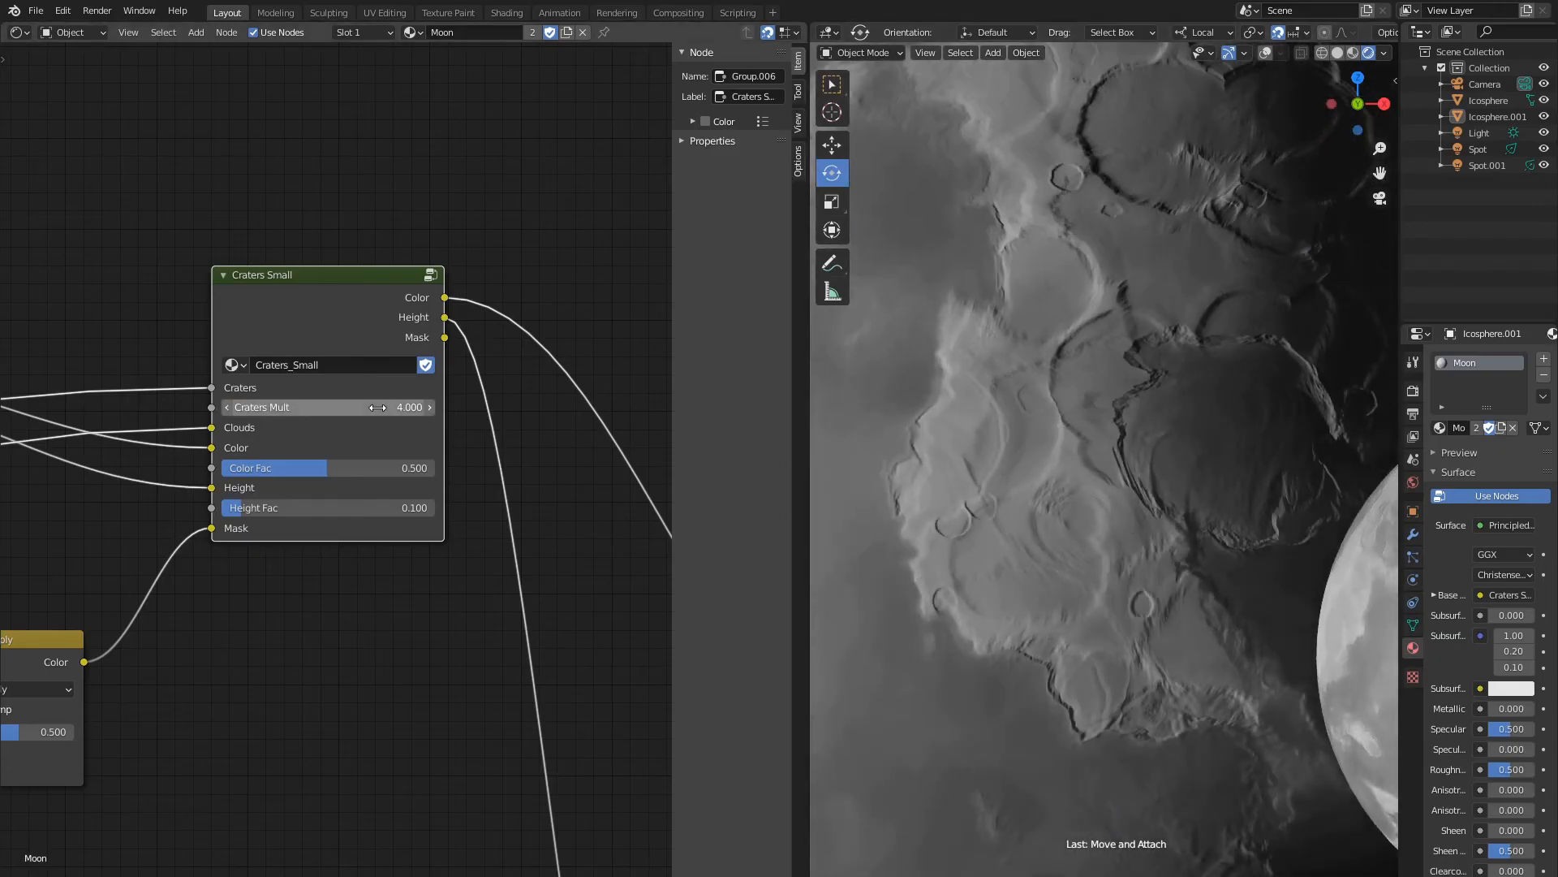
pyautogui.click(365, 467)
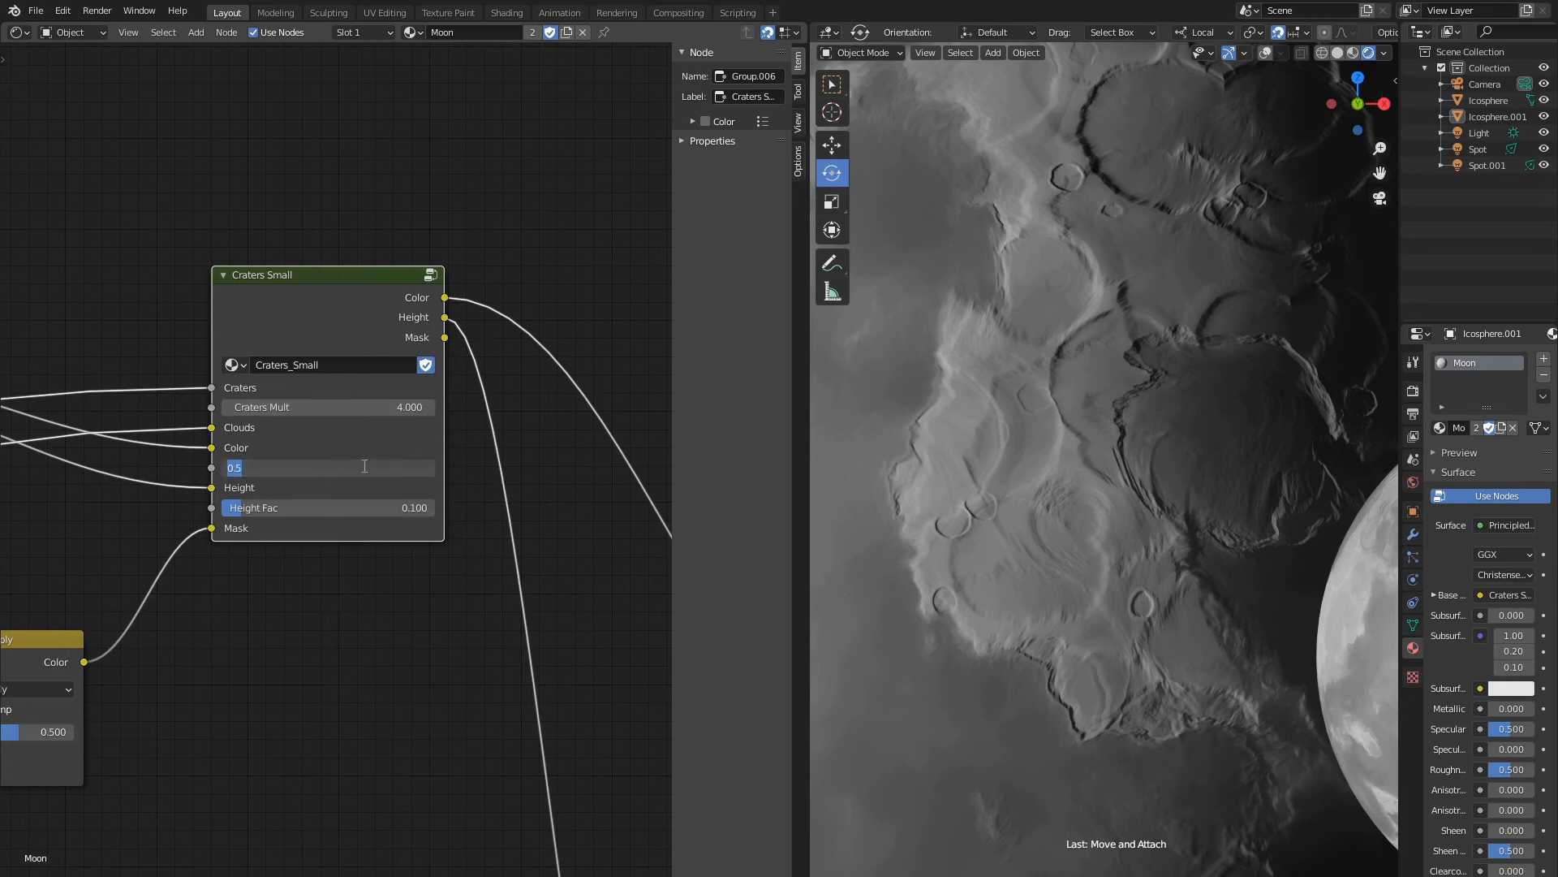
pyautogui.write('0.48')
pyautogui.press('Return')
pyautogui.moveTo(363, 507); pyautogui.dragTo(493, 508)
pyautogui.click(365, 511)
pyautogui.write('0.1')
pyautogui.press('Return')
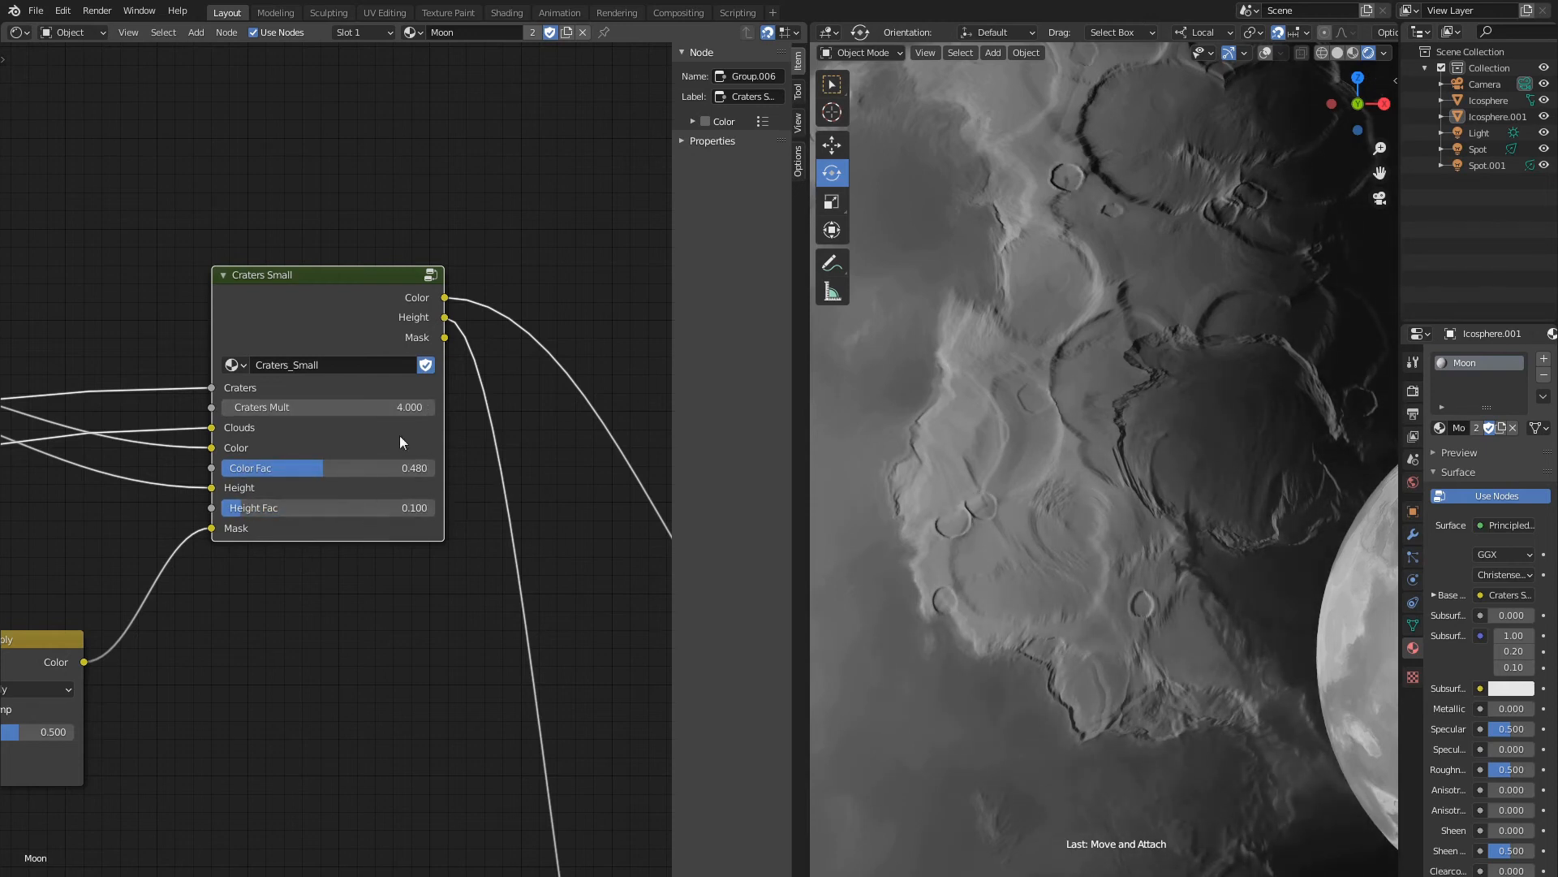
# Move the Craters Small node slightly lower and open its node group for editing.
pyautogui.scroll(-8, 387, 421)
pyautogui.moveTo(387, 421); pyautogui.dragTo(445, 440, button='middle')
pyautogui.scroll(3, 445, 441)
pyautogui.click(406, 347)
pyautogui.press('g')
pyautogui.click(395, 386)
pyautogui.press('Tab')
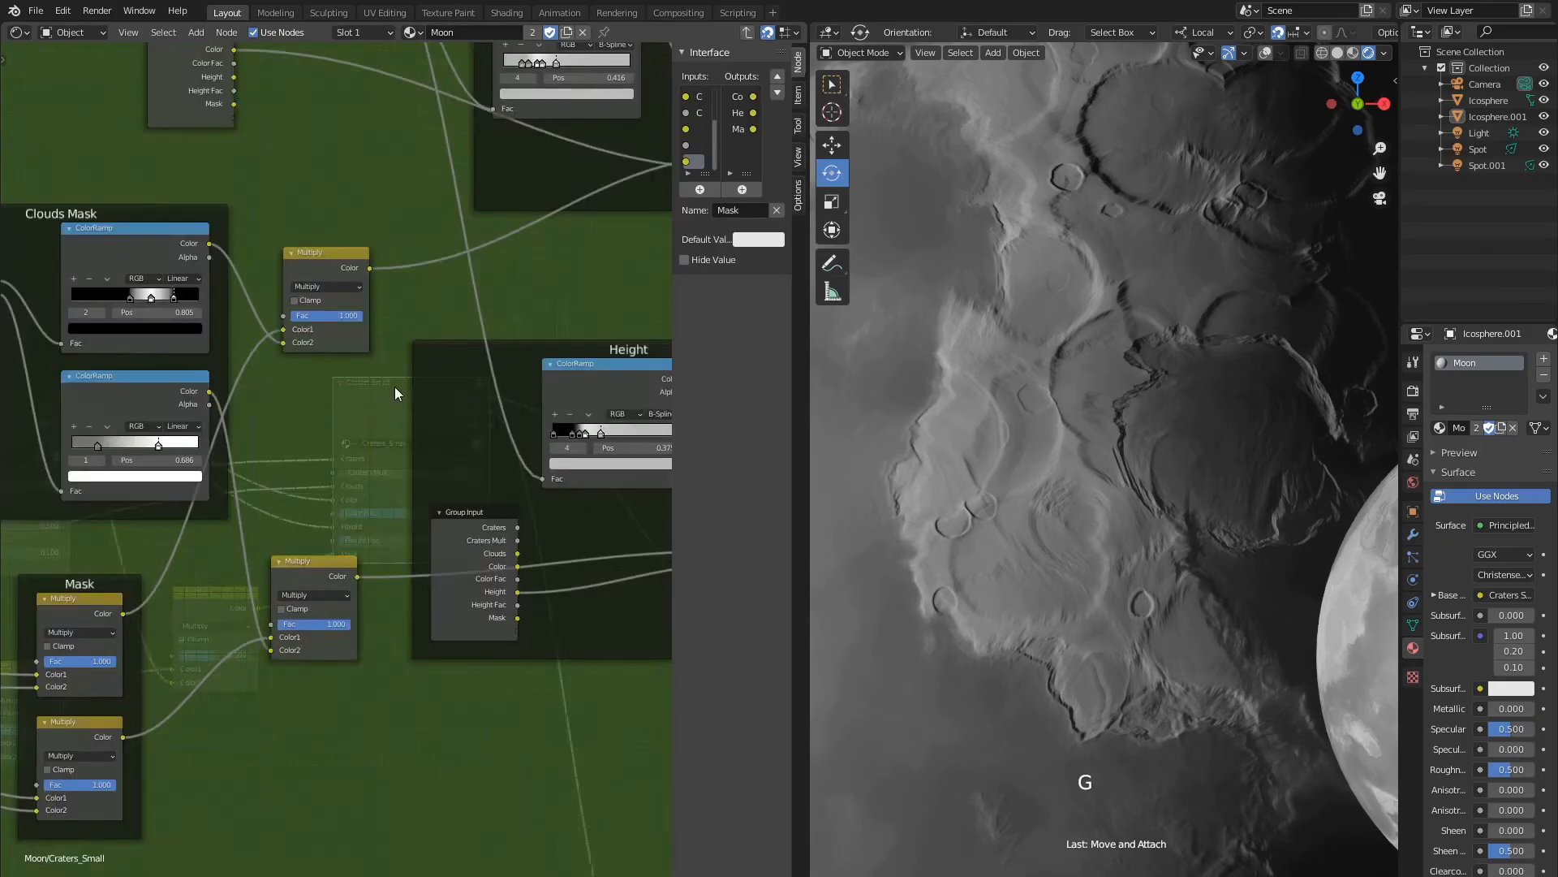
# Delete the lower ColorRamp in the Clouds Mask frame and link the remaining ramp's Color to the lower Multiply's Color1.
pyautogui.scroll(-6, 357, 378)
pyautogui.moveTo(227, 356); pyautogui.dragTo(265, 444, button='middle')
pyautogui.scroll(2, 266, 444)
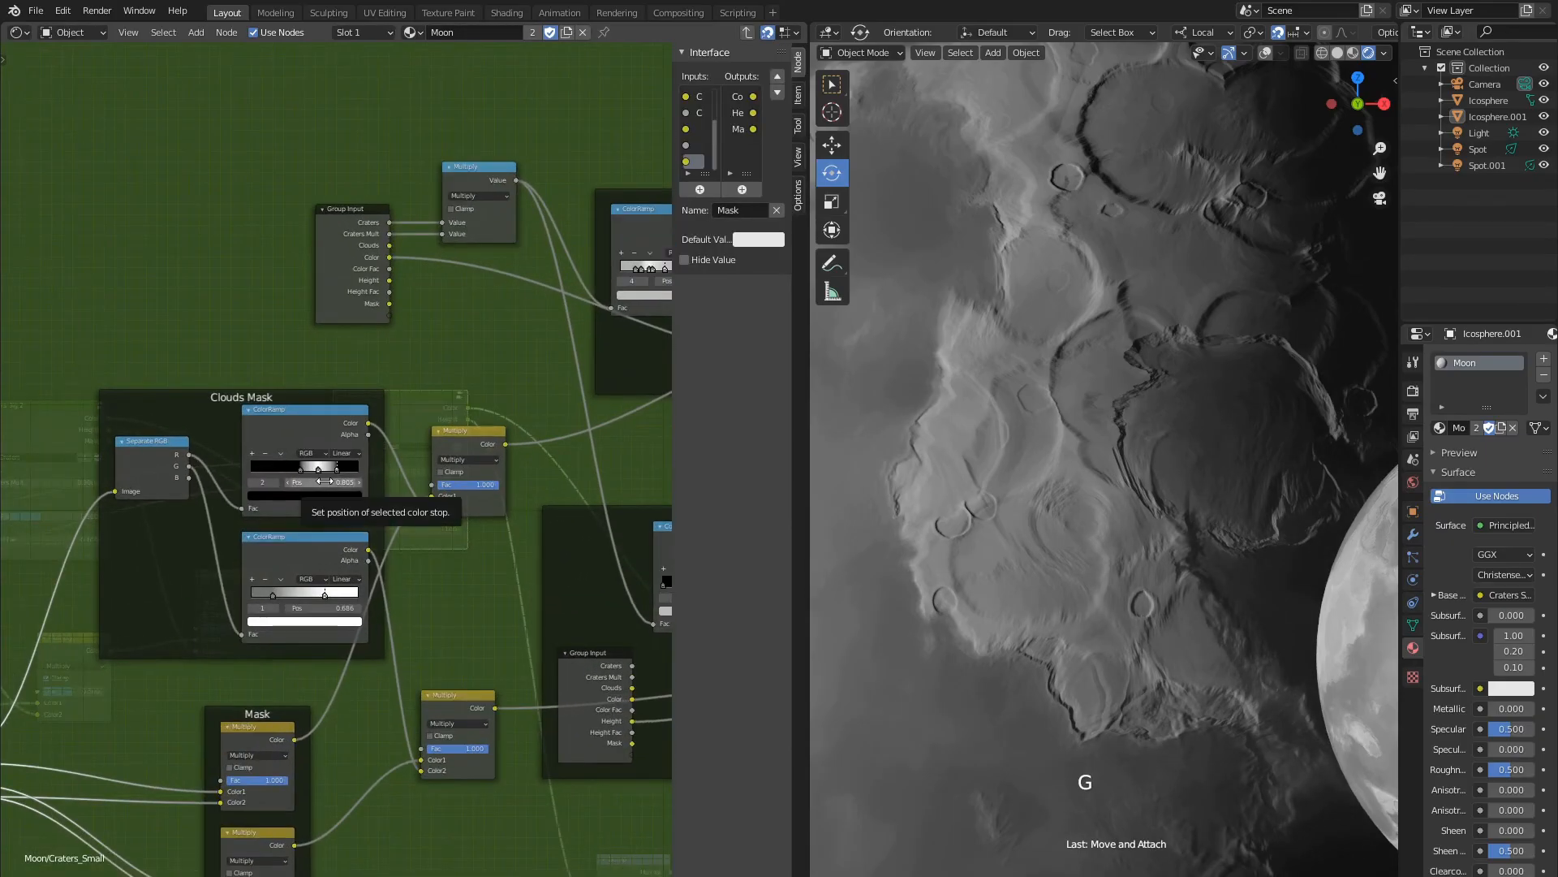
pyautogui.scroll(2, 318, 571)
pyautogui.moveTo(283, 548); pyautogui.dragTo(326, 483, button='middle')
pyautogui.click(318, 572)
pyautogui.scroll(-1, 318, 574)
pyautogui.press('Delete')
pyautogui.moveTo(427, 320); pyautogui.dragTo(490, 726)
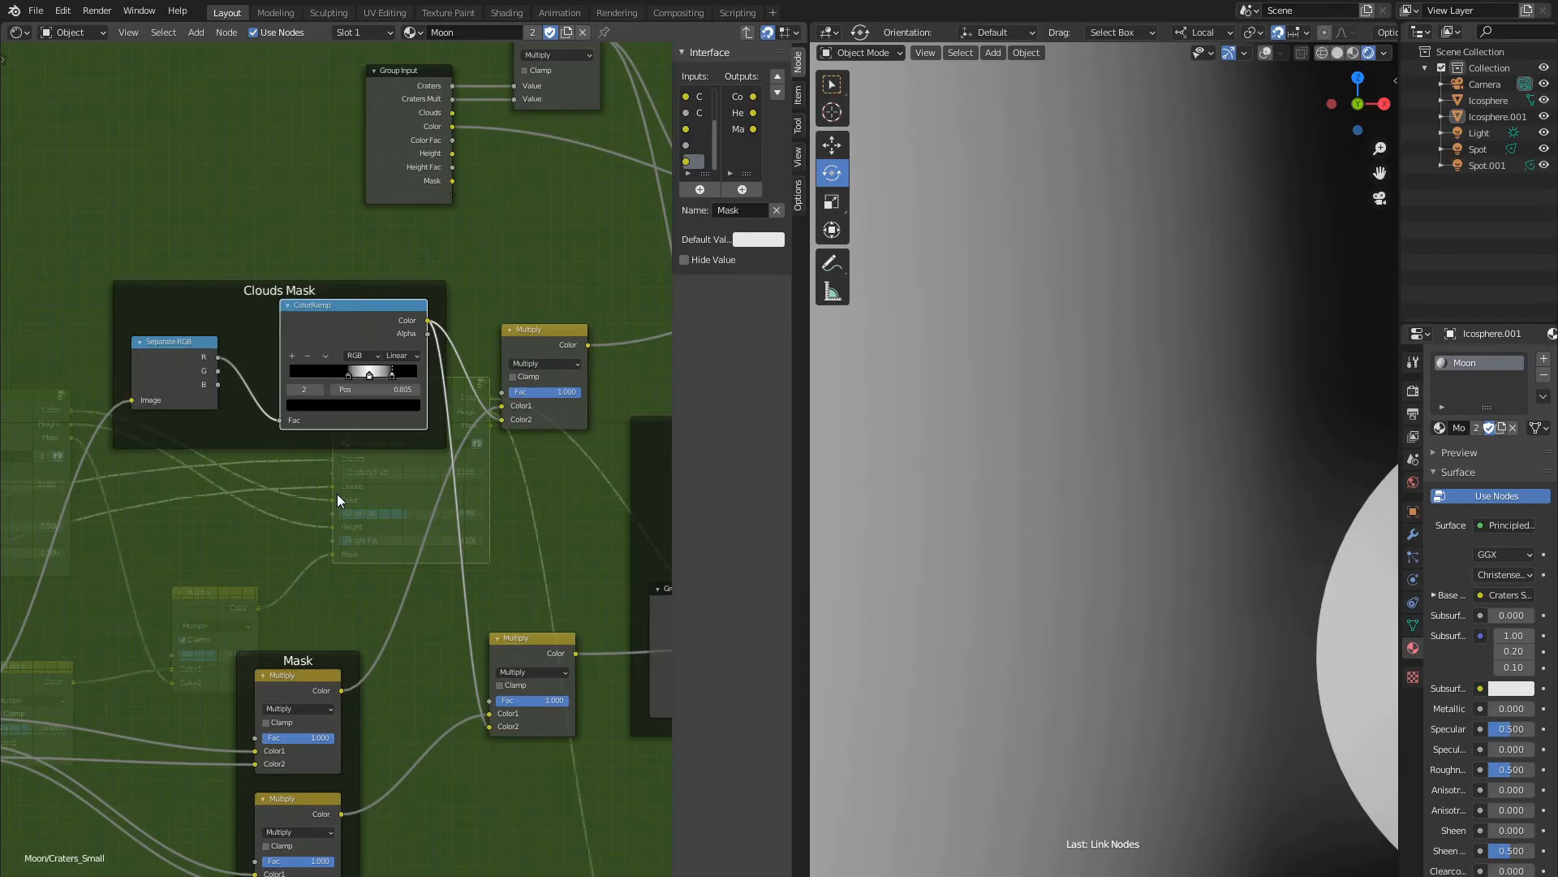
# Maximize the node editor and set the Clouds Mask ColorRamp's interpolation to Ease.
pyautogui.hotkey('ctrl', 'space')
pyautogui.scroll(4, 607, 542)
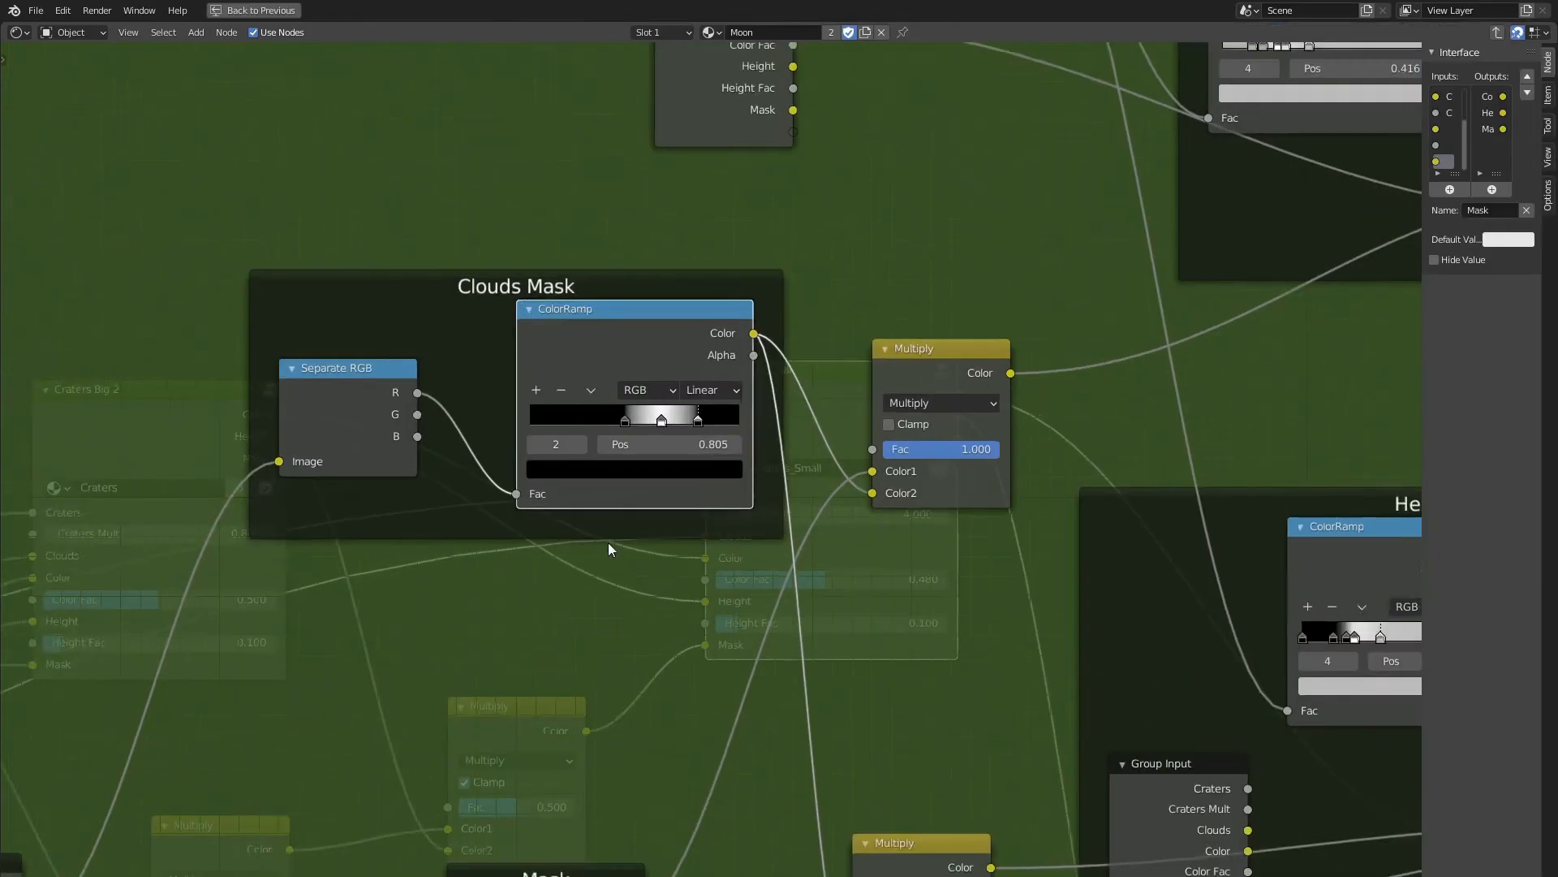
pyautogui.click(713, 381)
pyautogui.click(713, 410)
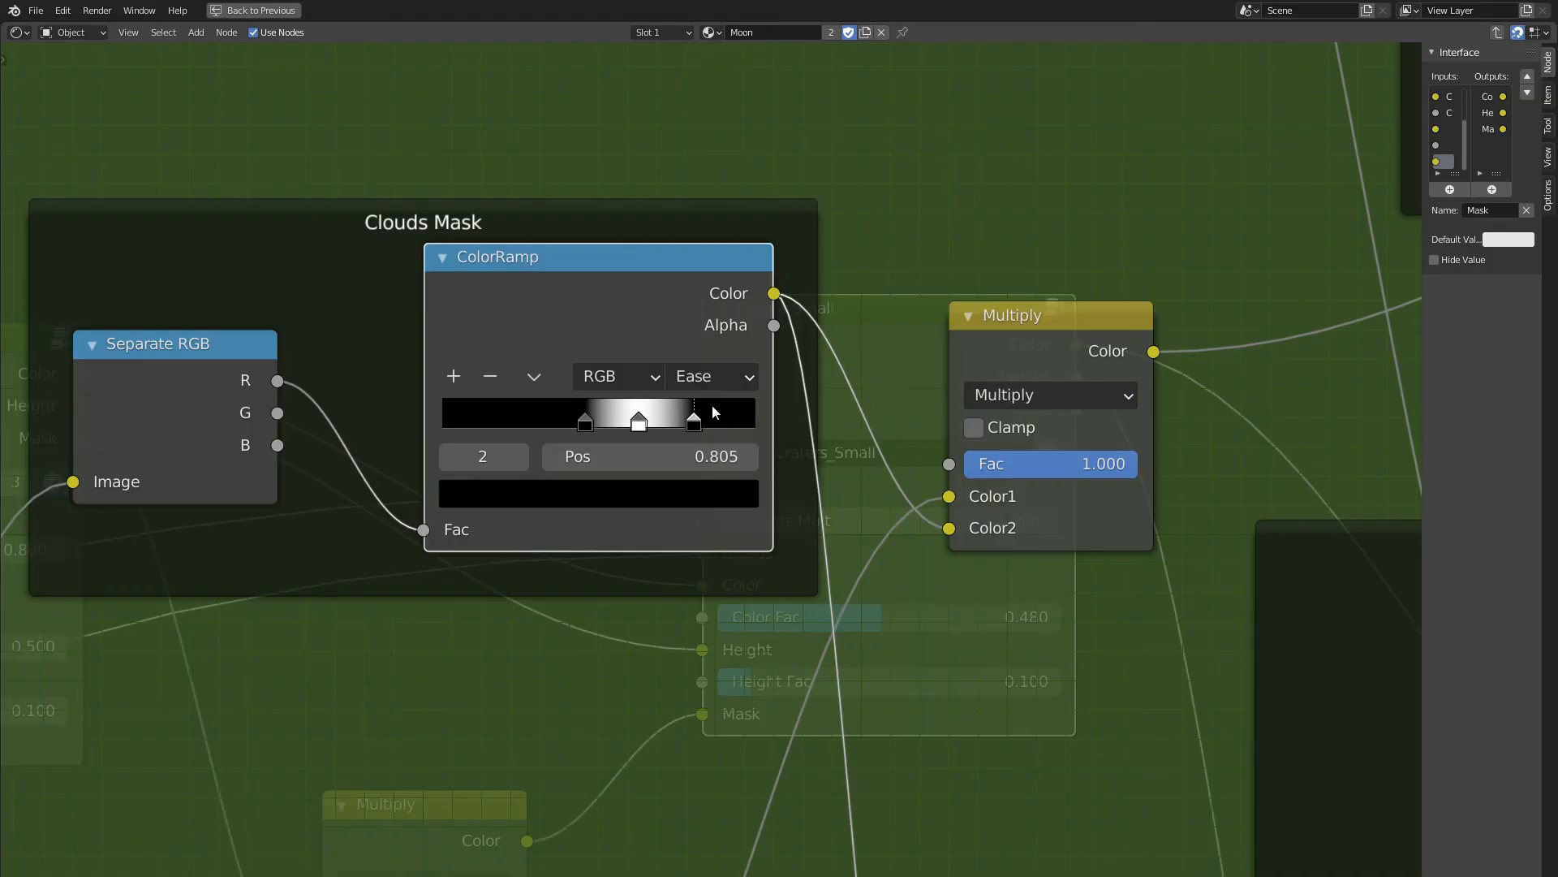
# Shift the Clouds Mask ramp's first two stops toward its start and set the last stop's position to 0.55.
pyautogui.click(449, 457)
pyautogui.click(449, 457)
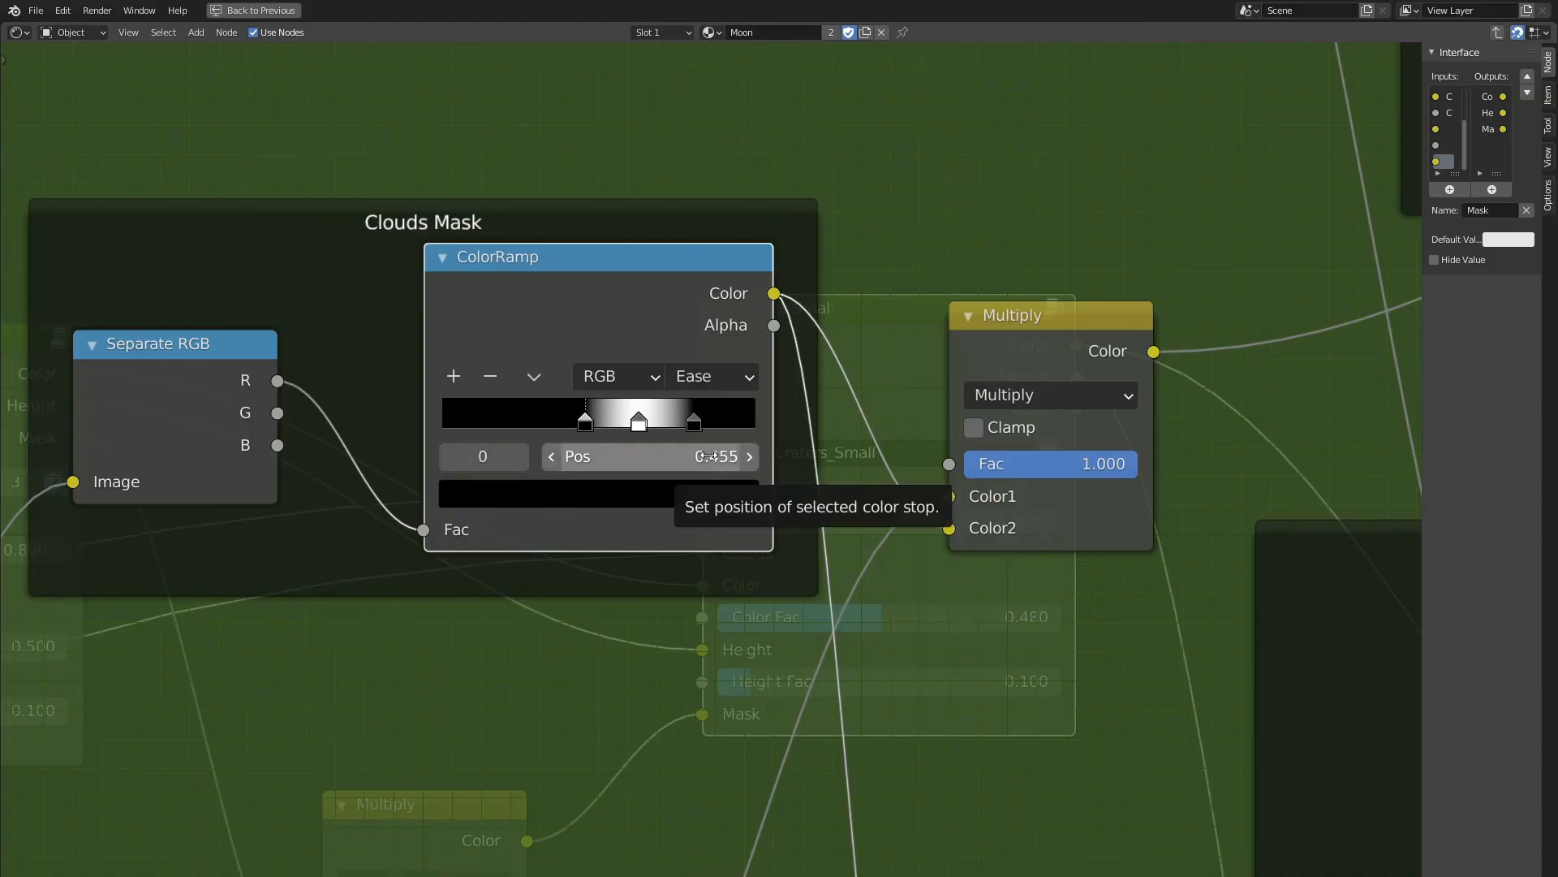
pyautogui.moveTo(708, 456); pyautogui.dragTo(532, 418)
pyautogui.click(638, 419)
pyautogui.click(694, 421)
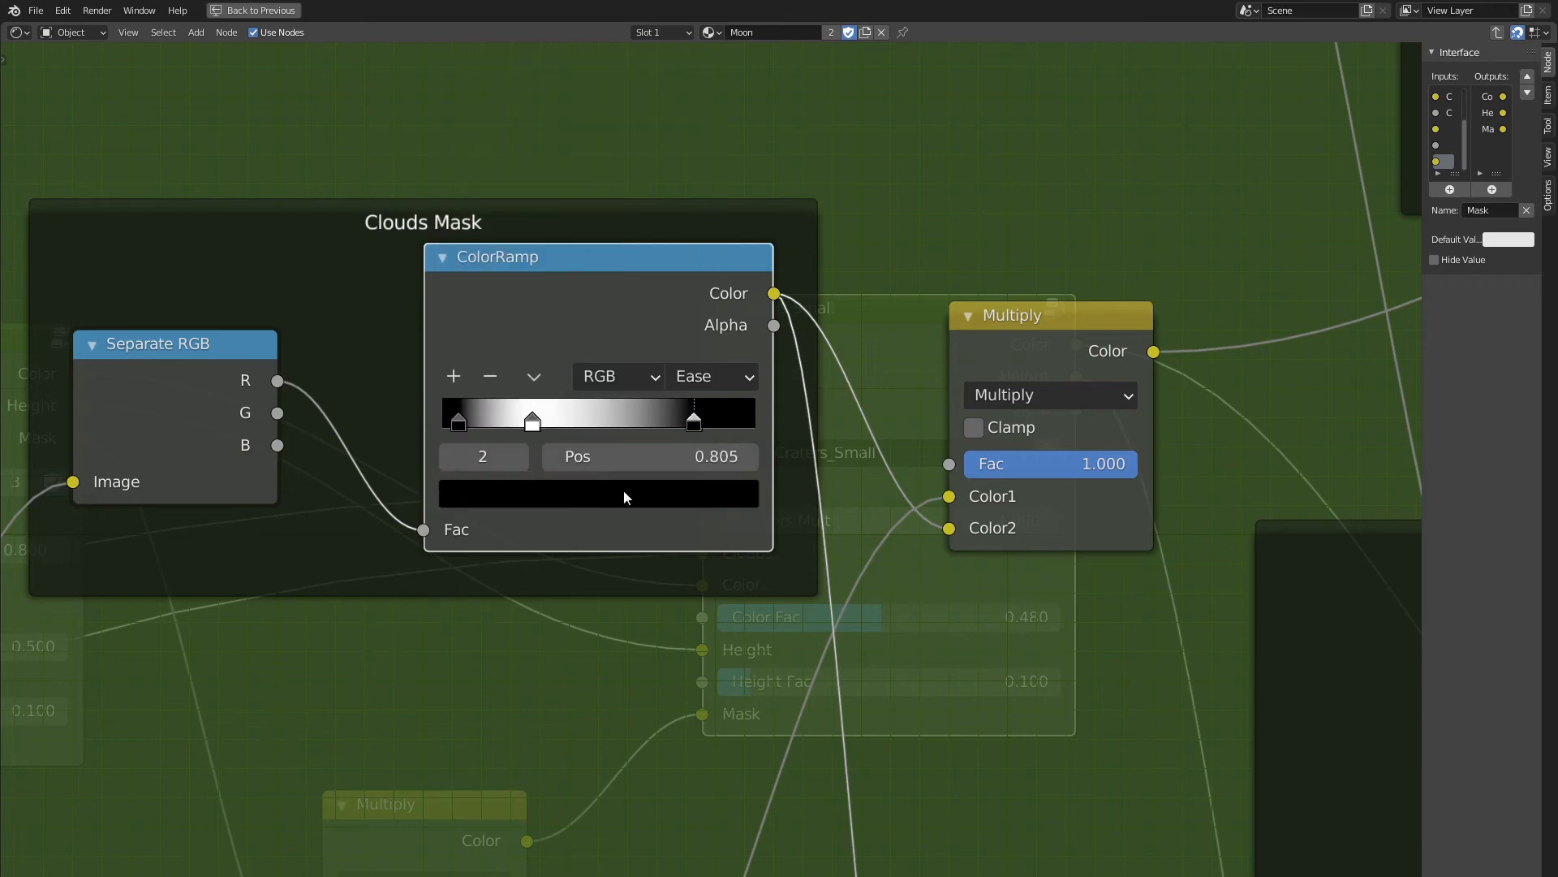
pyautogui.doubleClick(705, 460)
pyautogui.write('0.55')
pyautogui.press('Return')
pyautogui.scroll(-5, 718, 532)
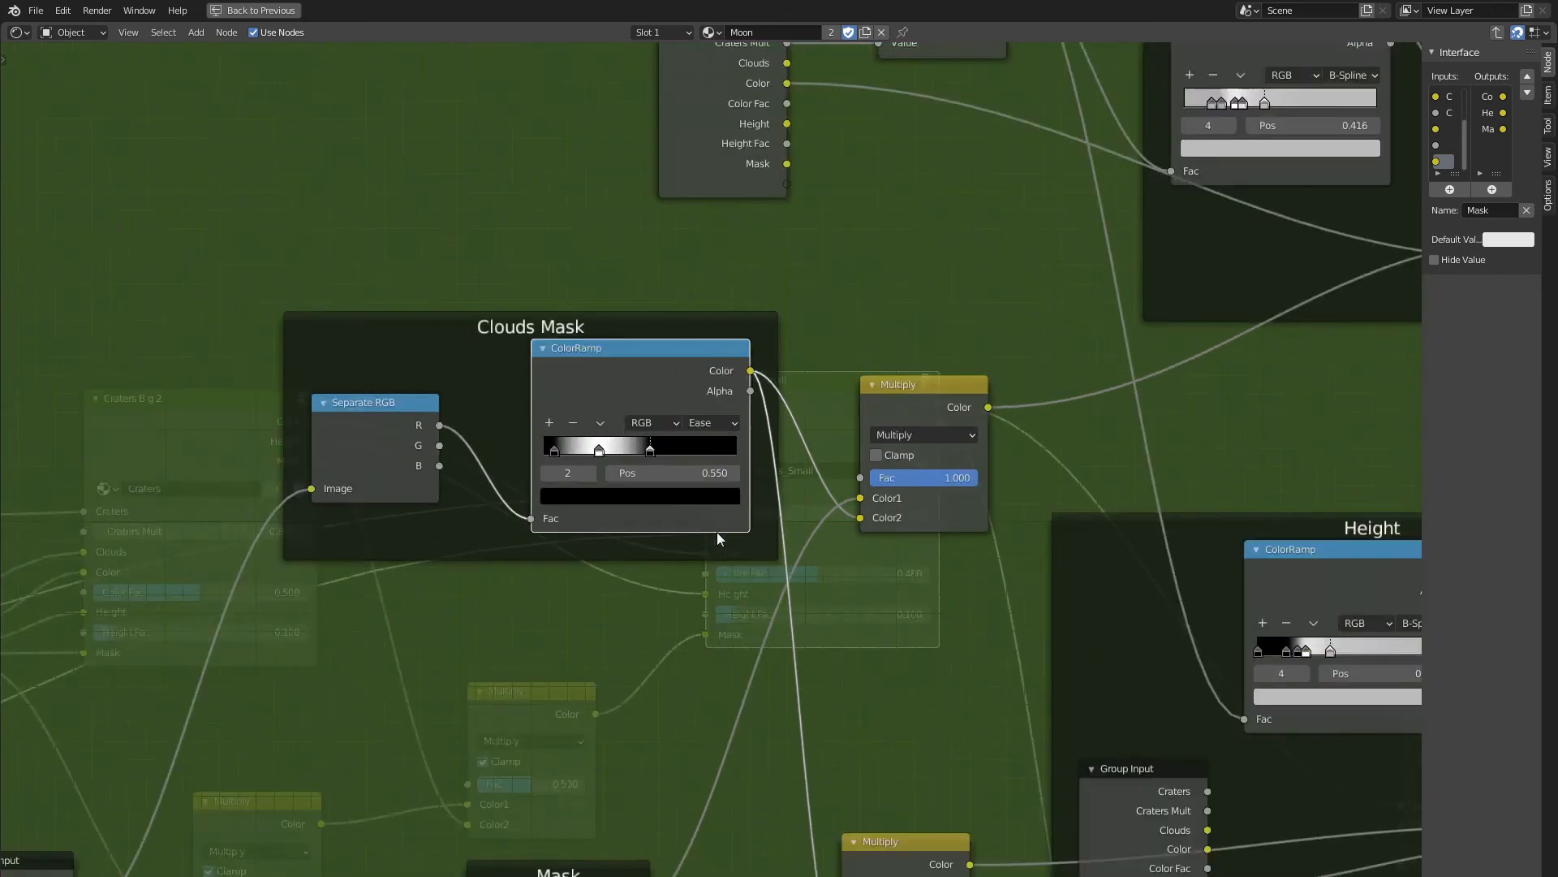
# Set the Height frame's ColorRamp interpolation to Ease and remove two of its dark stops.
pyautogui.scroll(1, 665, 601)
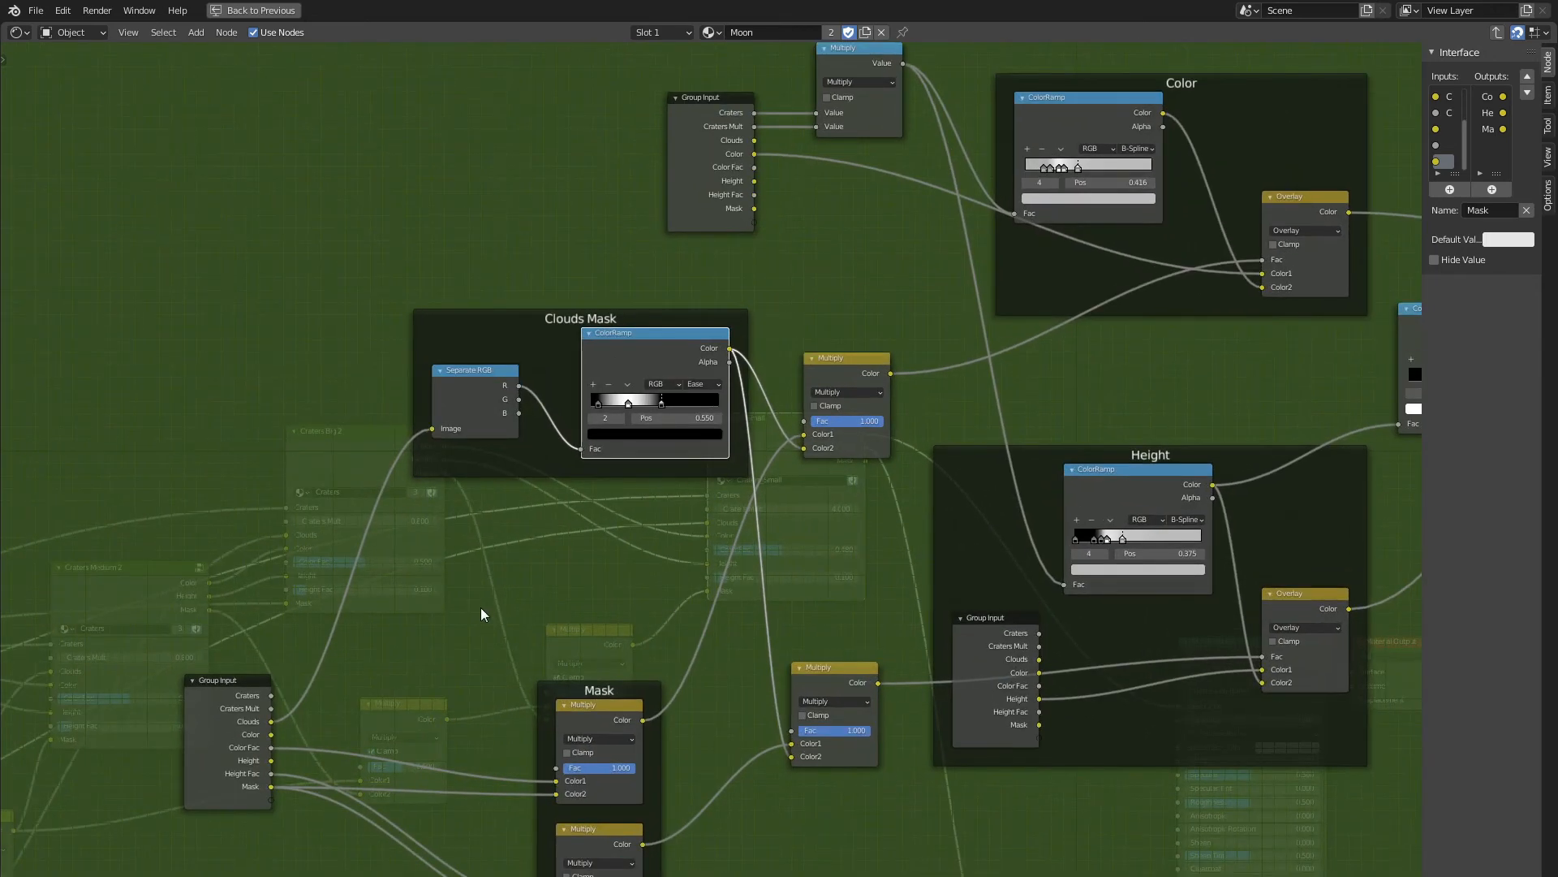
pyautogui.scroll(-1, 480, 607)
pyautogui.moveTo(489, 613); pyautogui.dragTo(521, 538, button='middle')
pyautogui.moveTo(628, 505); pyautogui.dragTo(76, 644, button='middle')
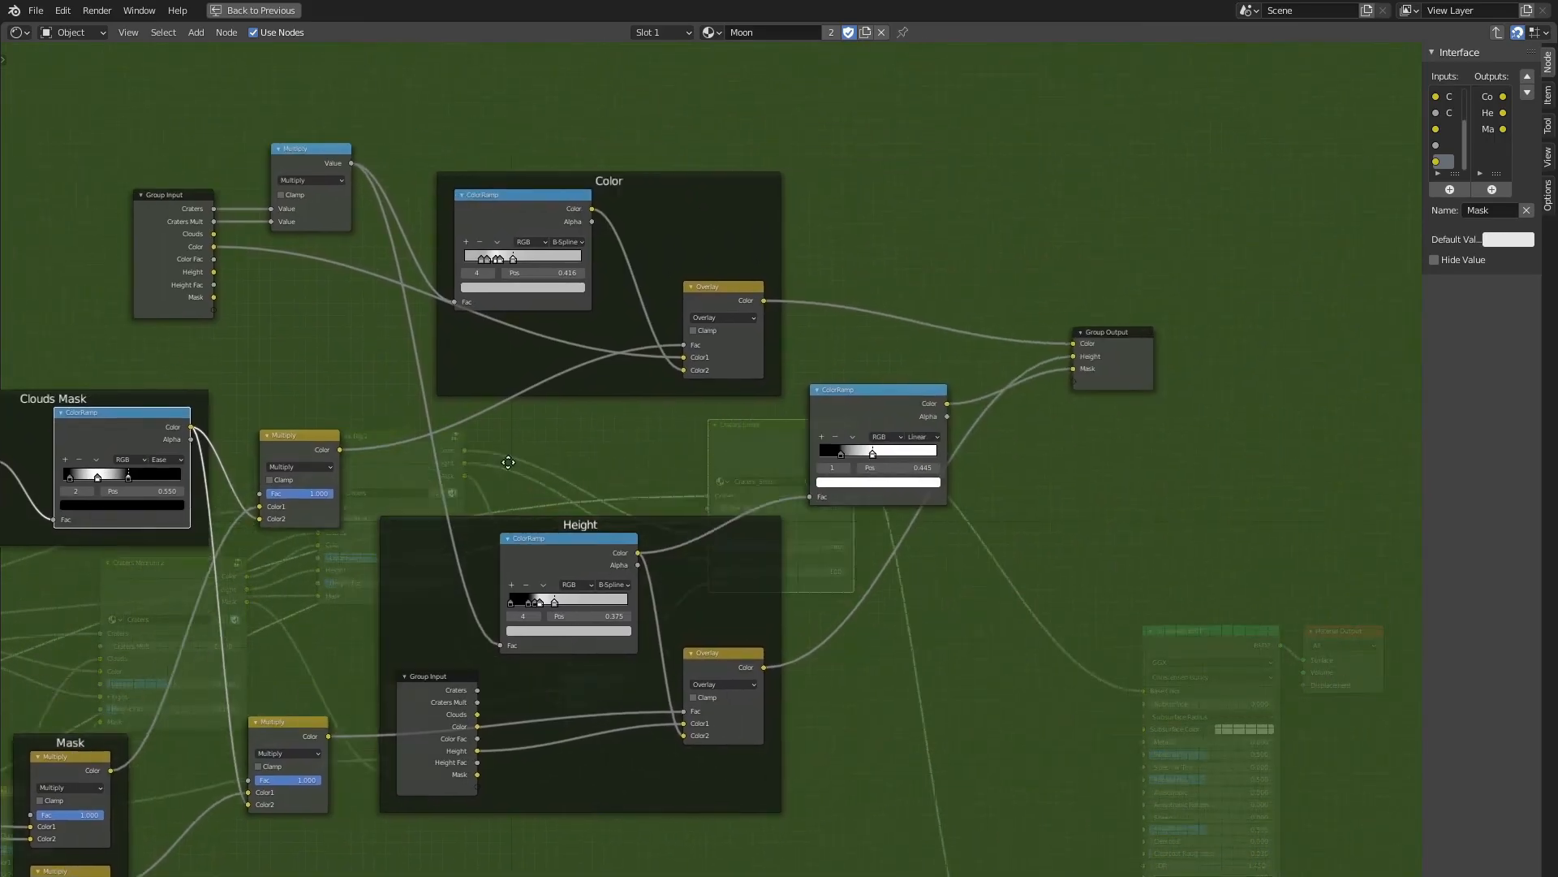
pyautogui.scroll(3, 509, 492)
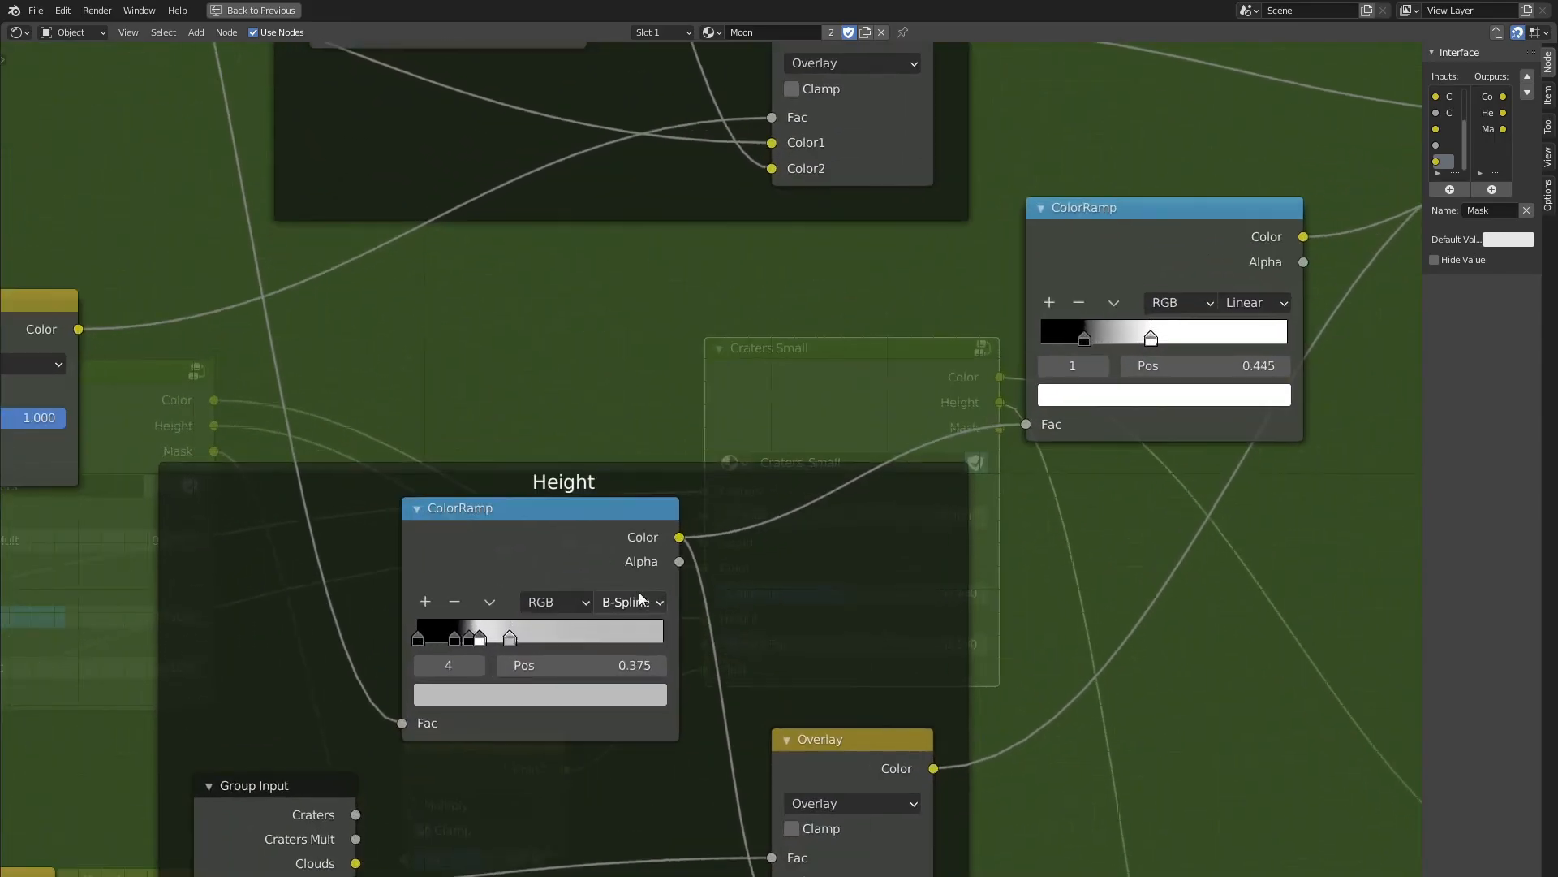
pyautogui.click(640, 601)
pyautogui.click(629, 625)
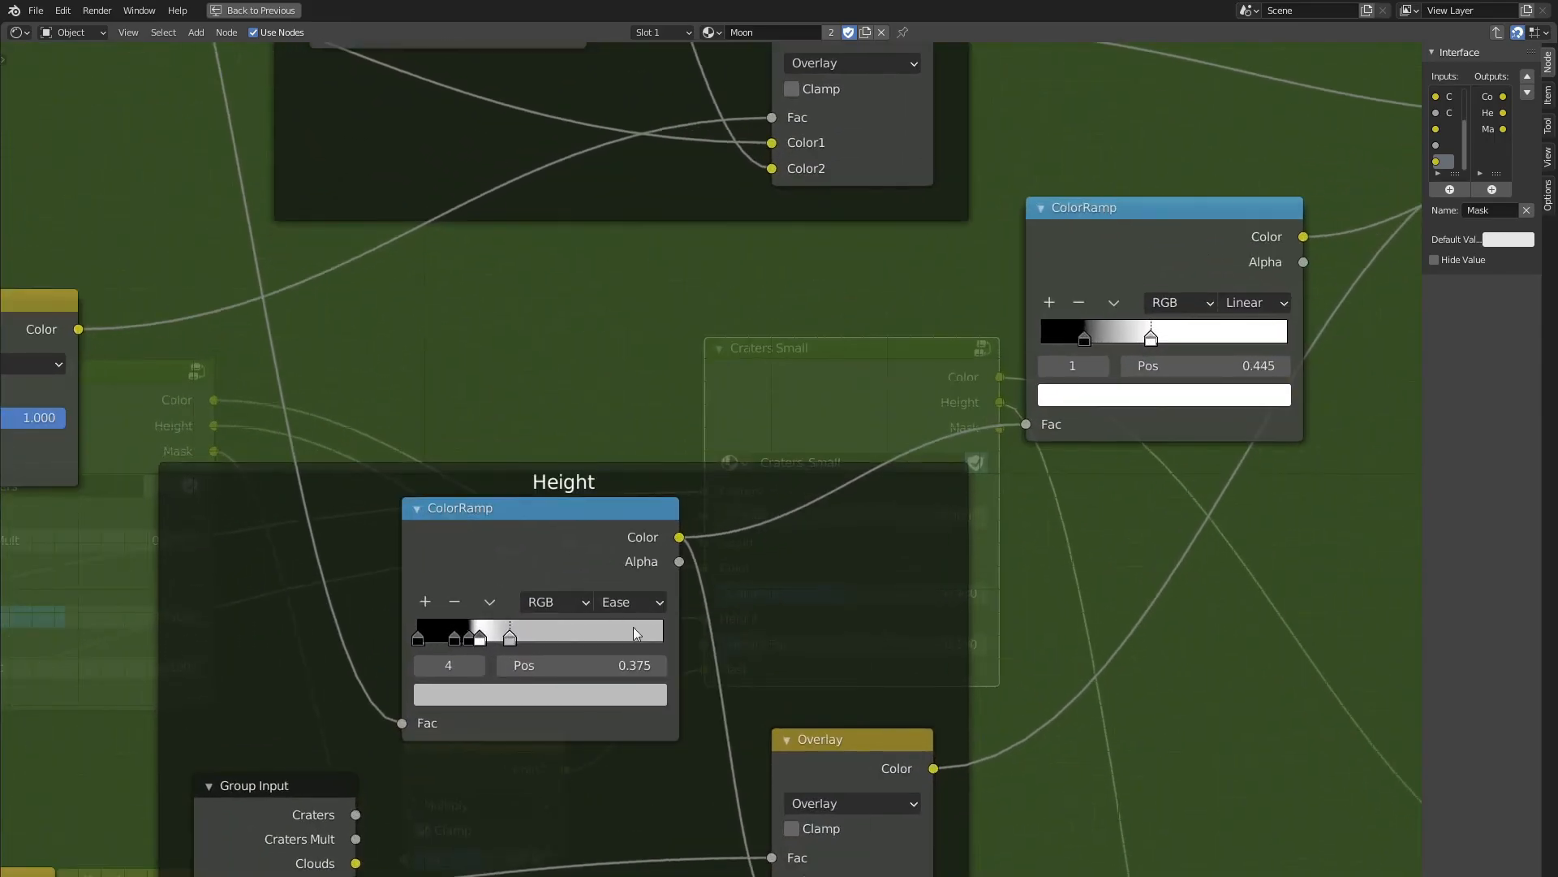
pyautogui.moveTo(455, 626); pyautogui.dragTo(452, 622)
pyautogui.click(454, 602)
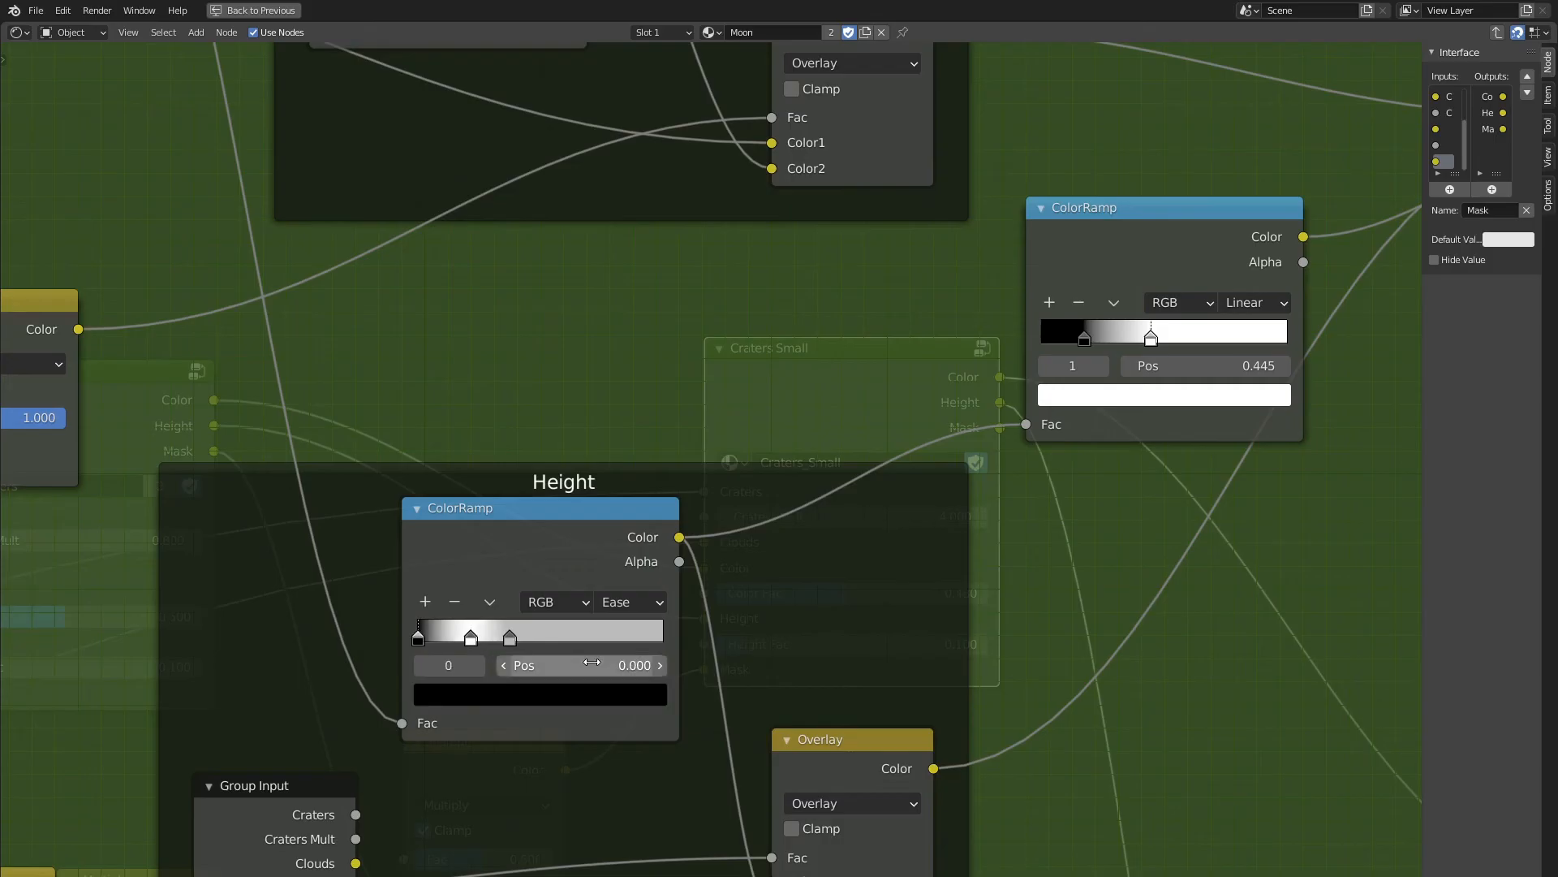
# Place the Height ramp's middle stop at position 0.032 and give it hex color BFBFBF.
pyautogui.click(472, 644)
pyautogui.doubleClick(594, 660)
pyautogui.write('0.032')
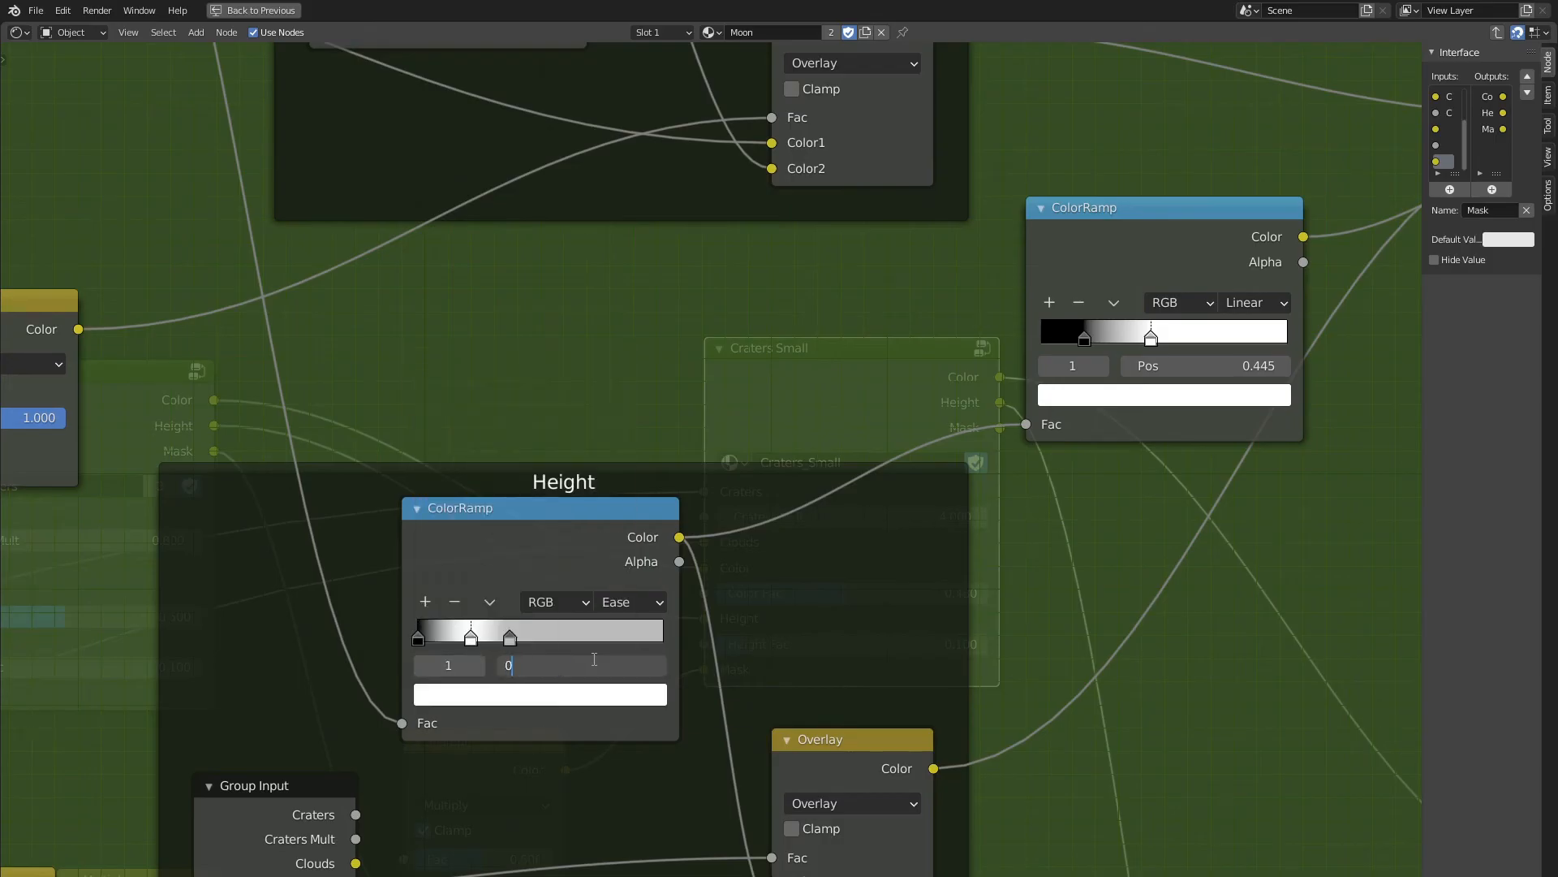
pyautogui.press('Return')
pyautogui.click(571, 700)
pyautogui.click(532, 590)
pyautogui.write('bf')
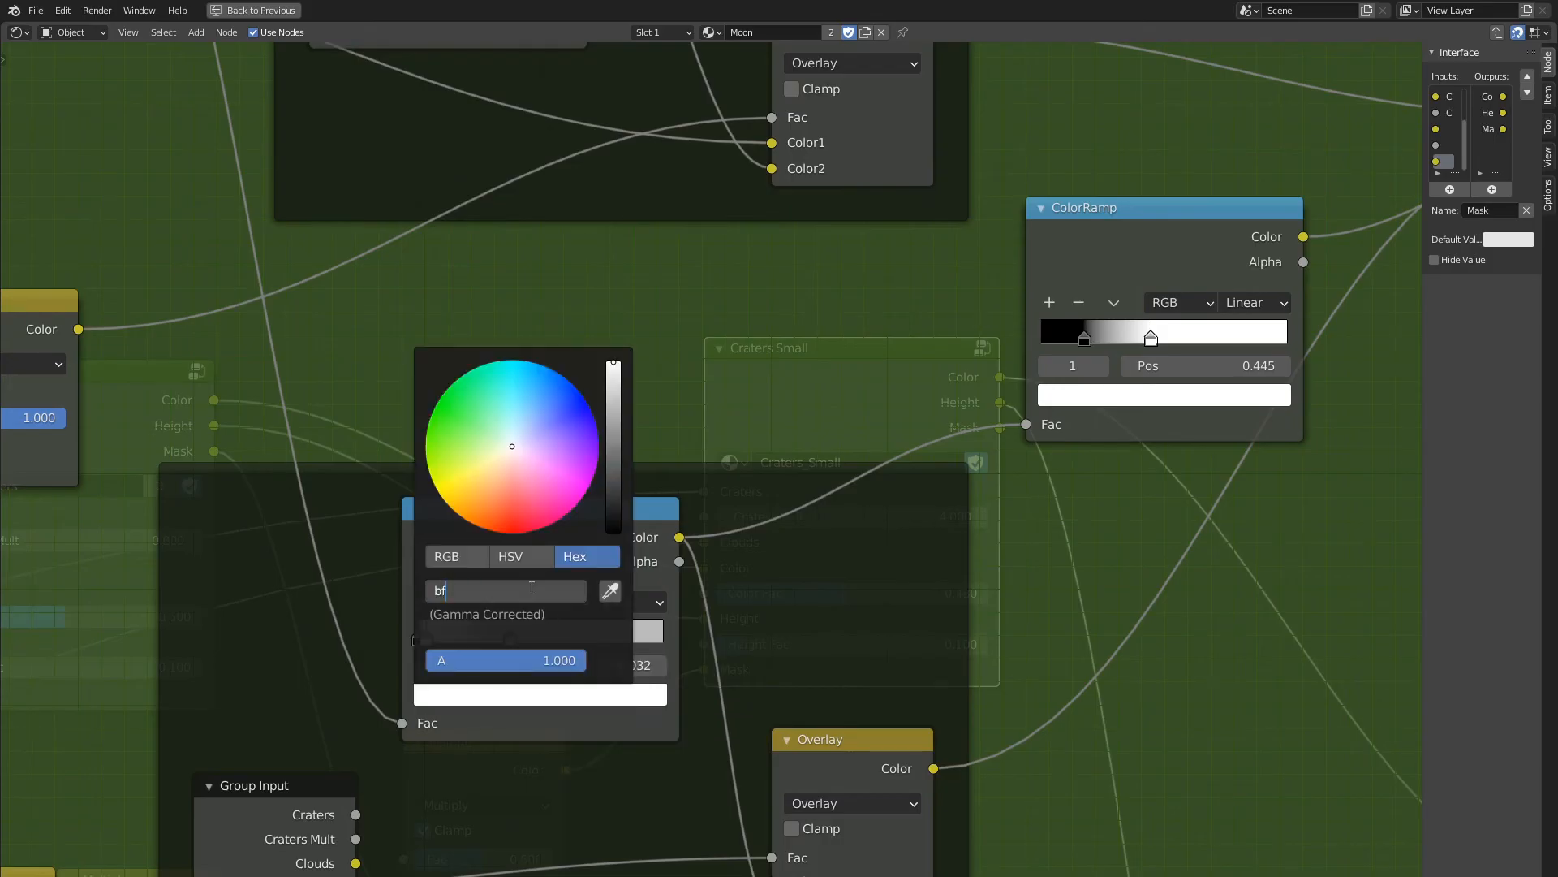
pyautogui.write('bfbf')
pyautogui.press('Return')
# Set the position of the Height ramp's last stop to 0.211.
pyautogui.click(479, 667)
pyautogui.doubleClick(633, 668)
pyautogui.write('0.')
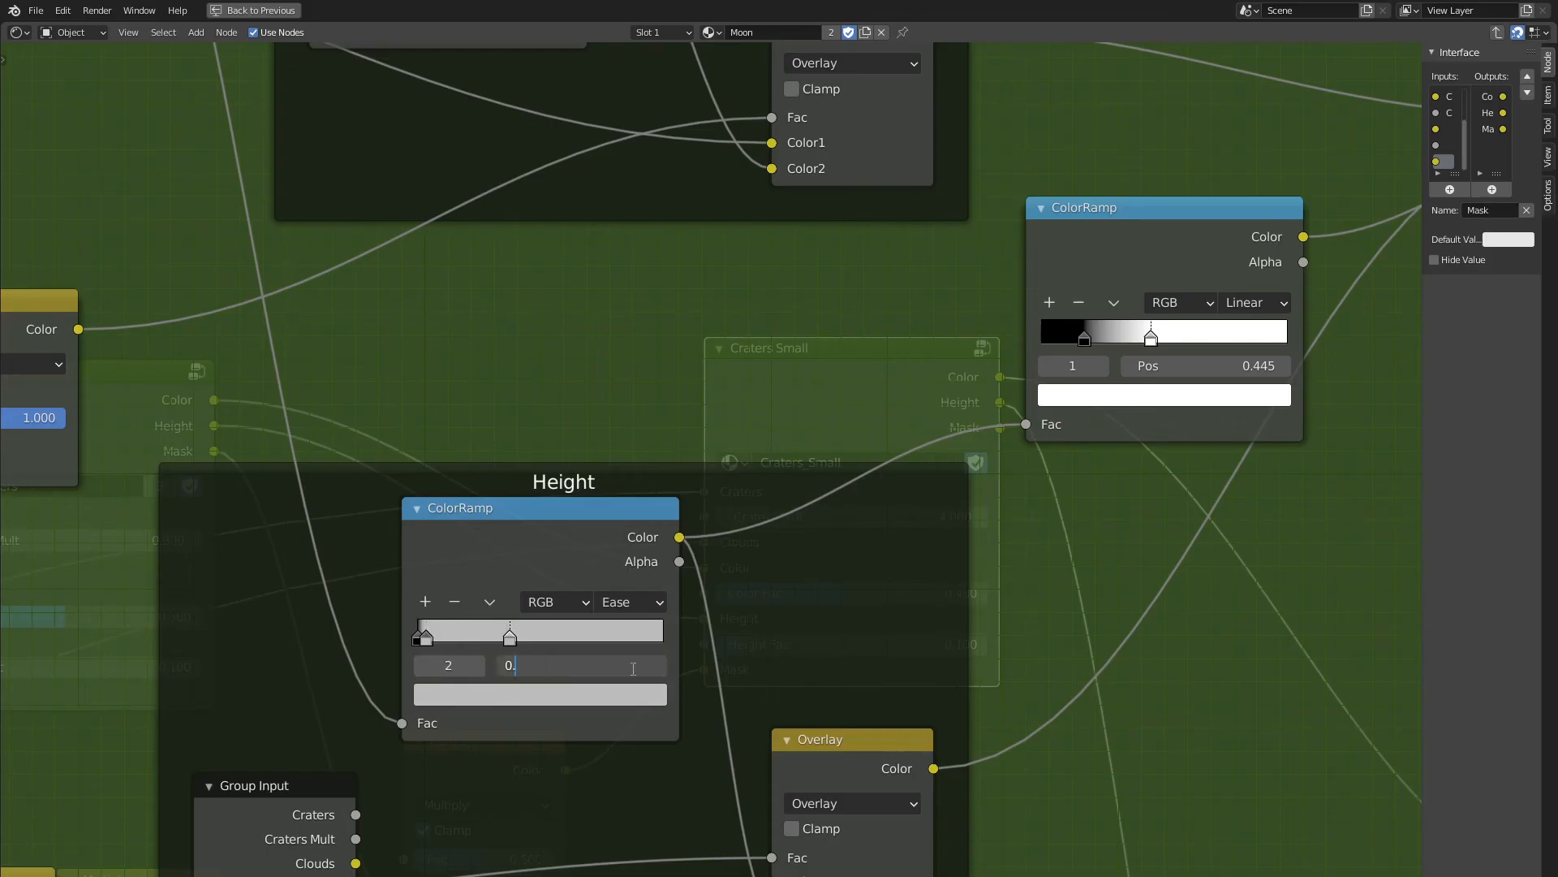
pyautogui.write('211')
pyautogui.press('Return')
pyautogui.click(617, 694)
# Remove the two brightest inner stops from the Color frame's ColorRamp.
pyautogui.moveTo(613, 768); pyautogui.dragTo(588, 708, button='middle')
pyautogui.scroll(-6, 587, 696)
pyautogui.moveTo(643, 382); pyautogui.dragTo(581, 686, button='middle')
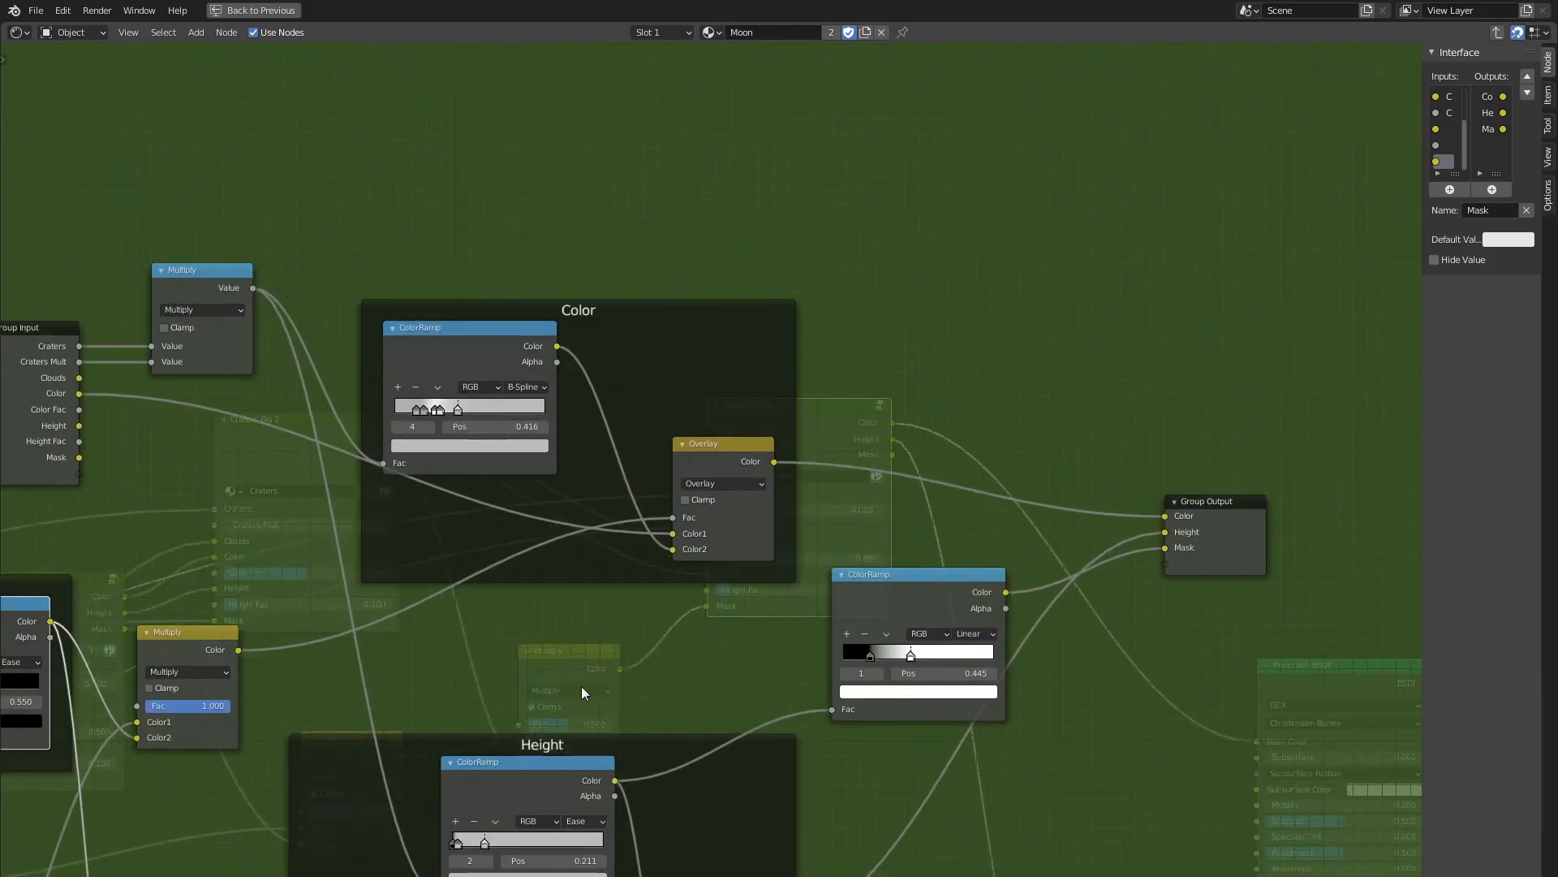
pyautogui.moveTo(594, 418); pyautogui.dragTo(572, 514, button='middle')
pyautogui.scroll(9, 572, 514)
pyautogui.moveTo(380, 545); pyautogui.dragTo(492, 573, button='middle')
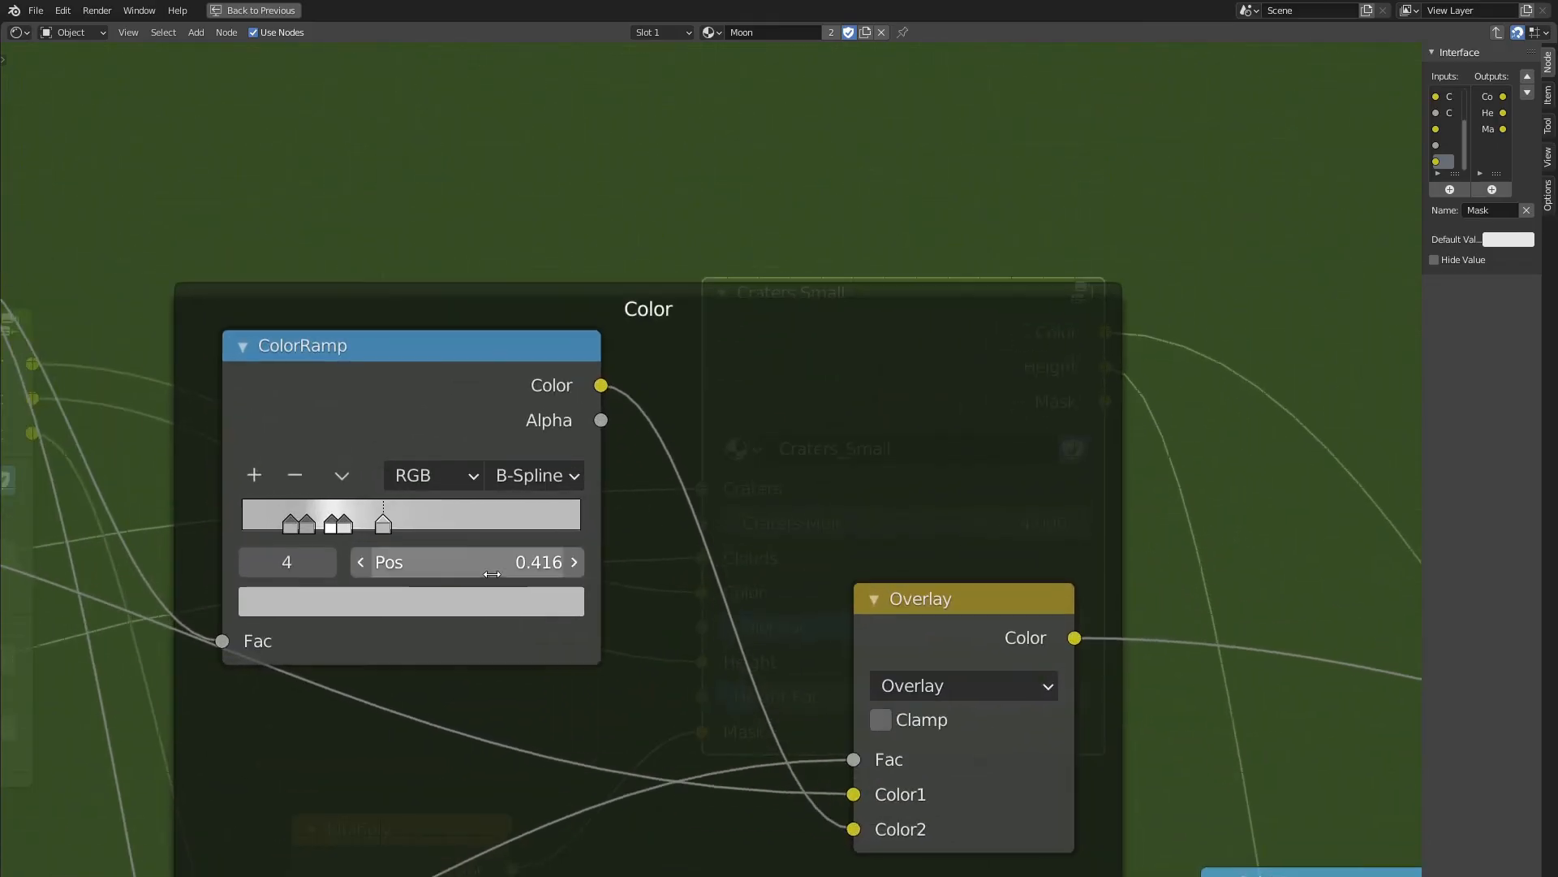
pyautogui.click(345, 523)
pyautogui.click(294, 474)
pyautogui.click(295, 474)
# Place the Color ramp's first stop at position 0.018 and give it hex color FFFFFF.
pyautogui.click(290, 523)
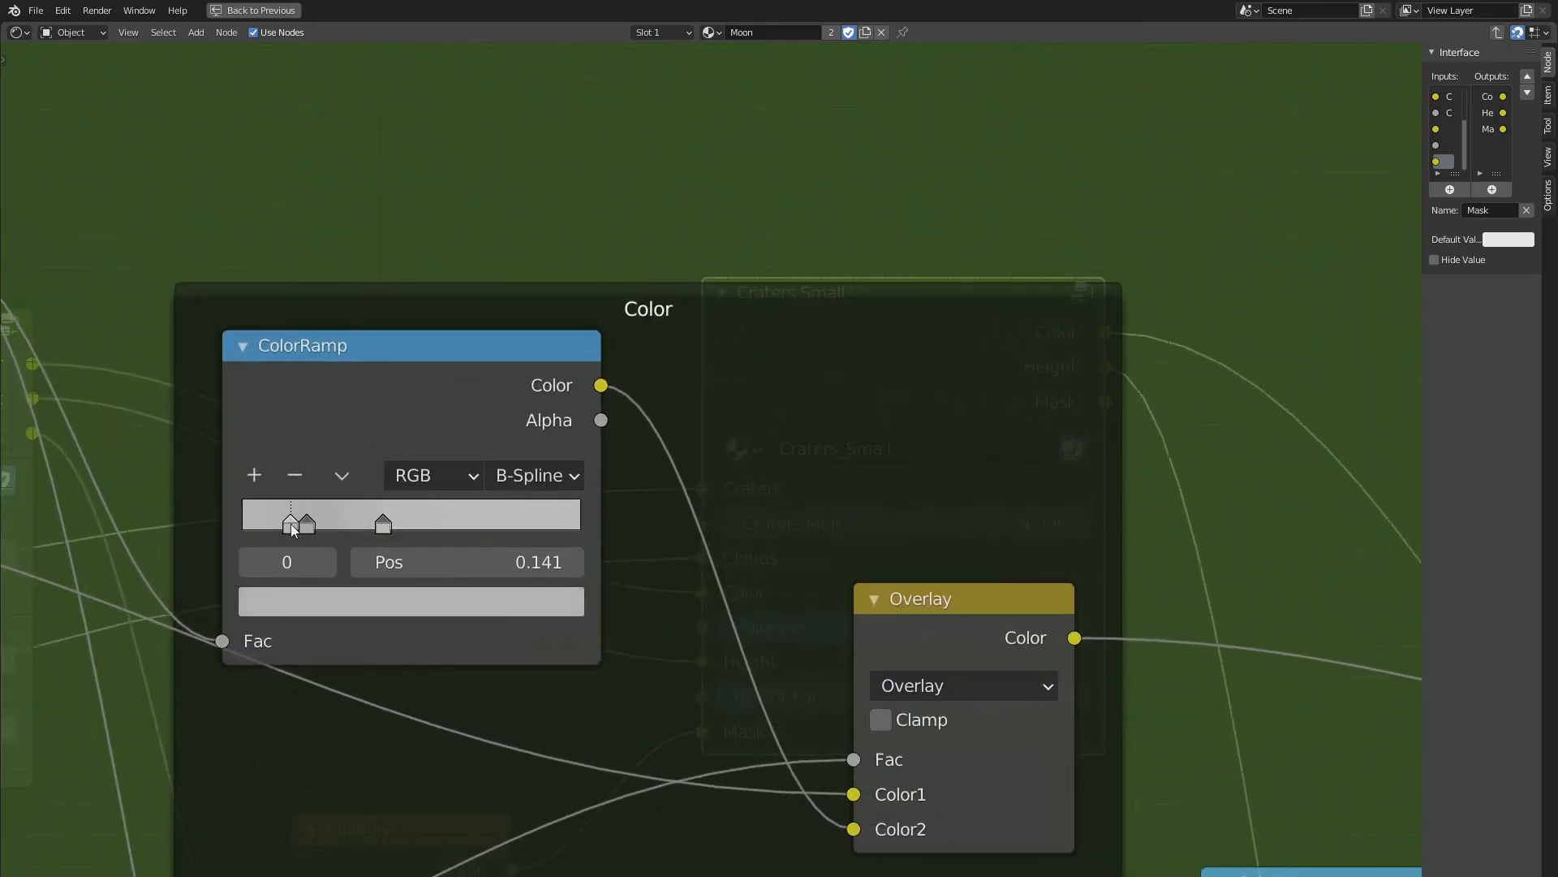
pyautogui.click(478, 560)
pyautogui.write('0.018')
pyautogui.press('Return')
pyautogui.click(446, 601)
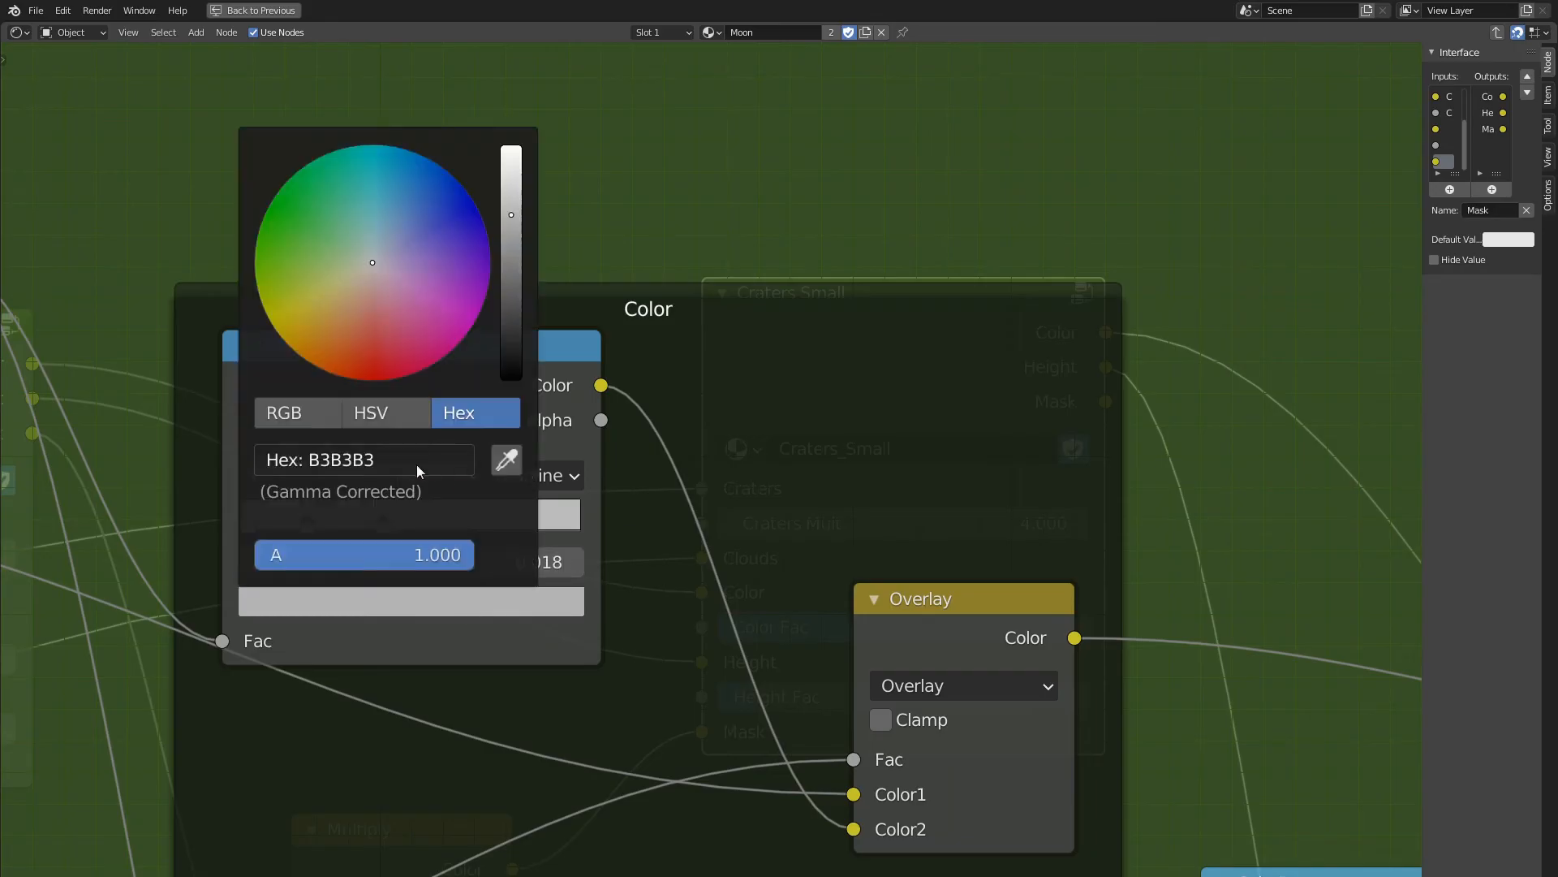
pyautogui.click(415, 461)
pyautogui.write('ffffff')
pyautogui.press('Return')
# Give the Color ramp's middle stop hex color BABABA and place it at position 0.066.
pyautogui.click(326, 561)
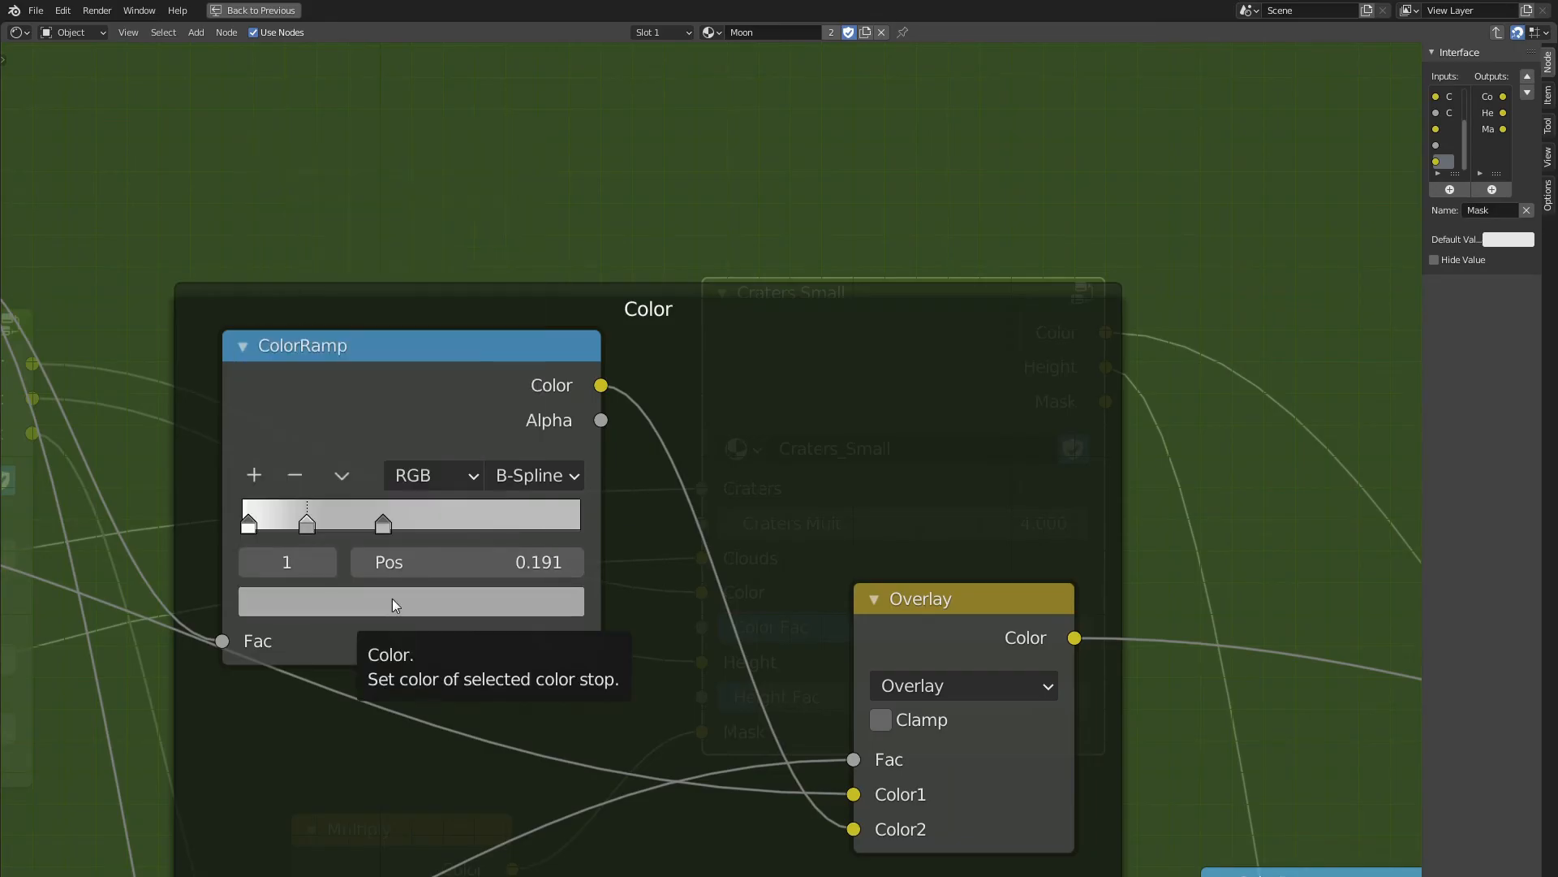
pyautogui.click(392, 598)
pyautogui.click(369, 461)
pyautogui.write('bababa')
pyautogui.press('Return')
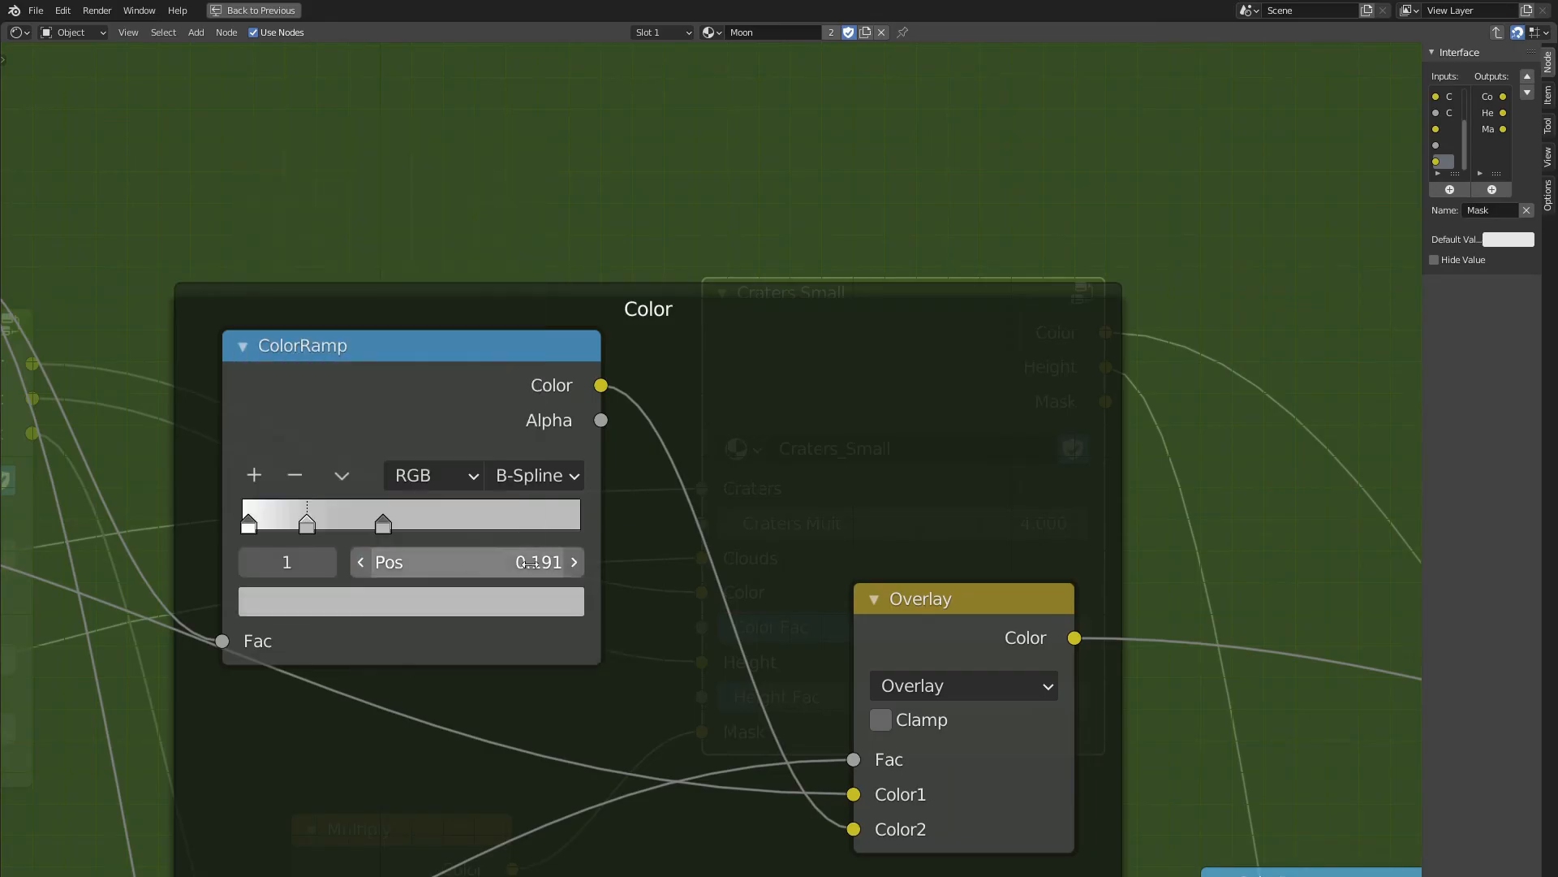
pyautogui.click(532, 564)
pyautogui.write('0.066')
pyautogui.press('Return')
# Place the Color ramp's last stop at position 0.253 and give it hex color 000000.
pyautogui.click(329, 563)
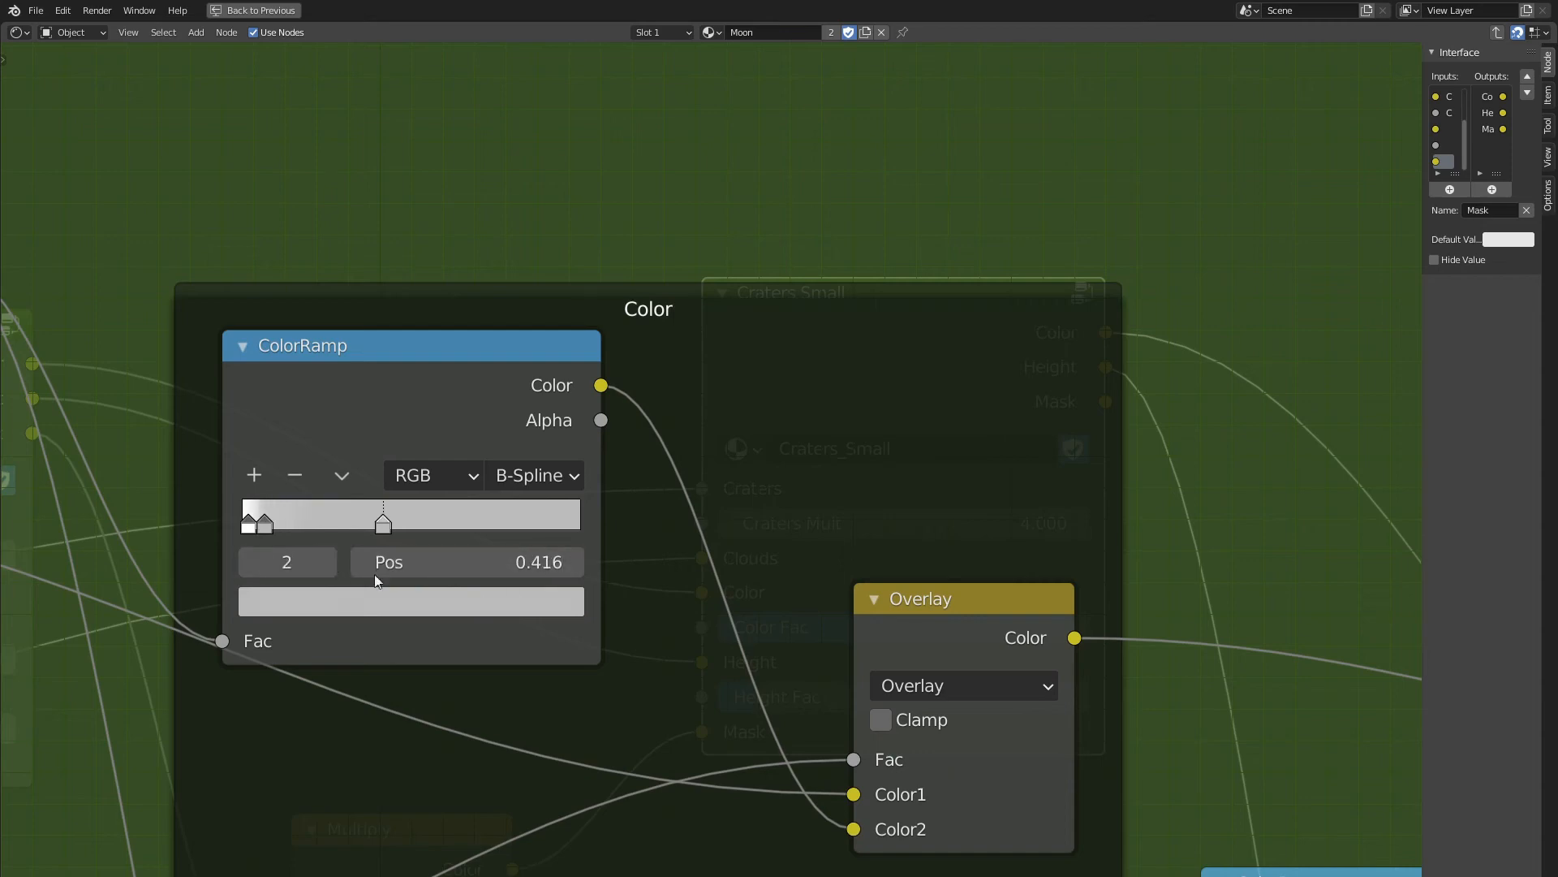
pyautogui.click(533, 562)
pyautogui.write('0.253')
pyautogui.press('Return')
pyautogui.click(388, 599)
pyautogui.click(387, 460)
pyautogui.write('000000')
pyautogui.press('Return')
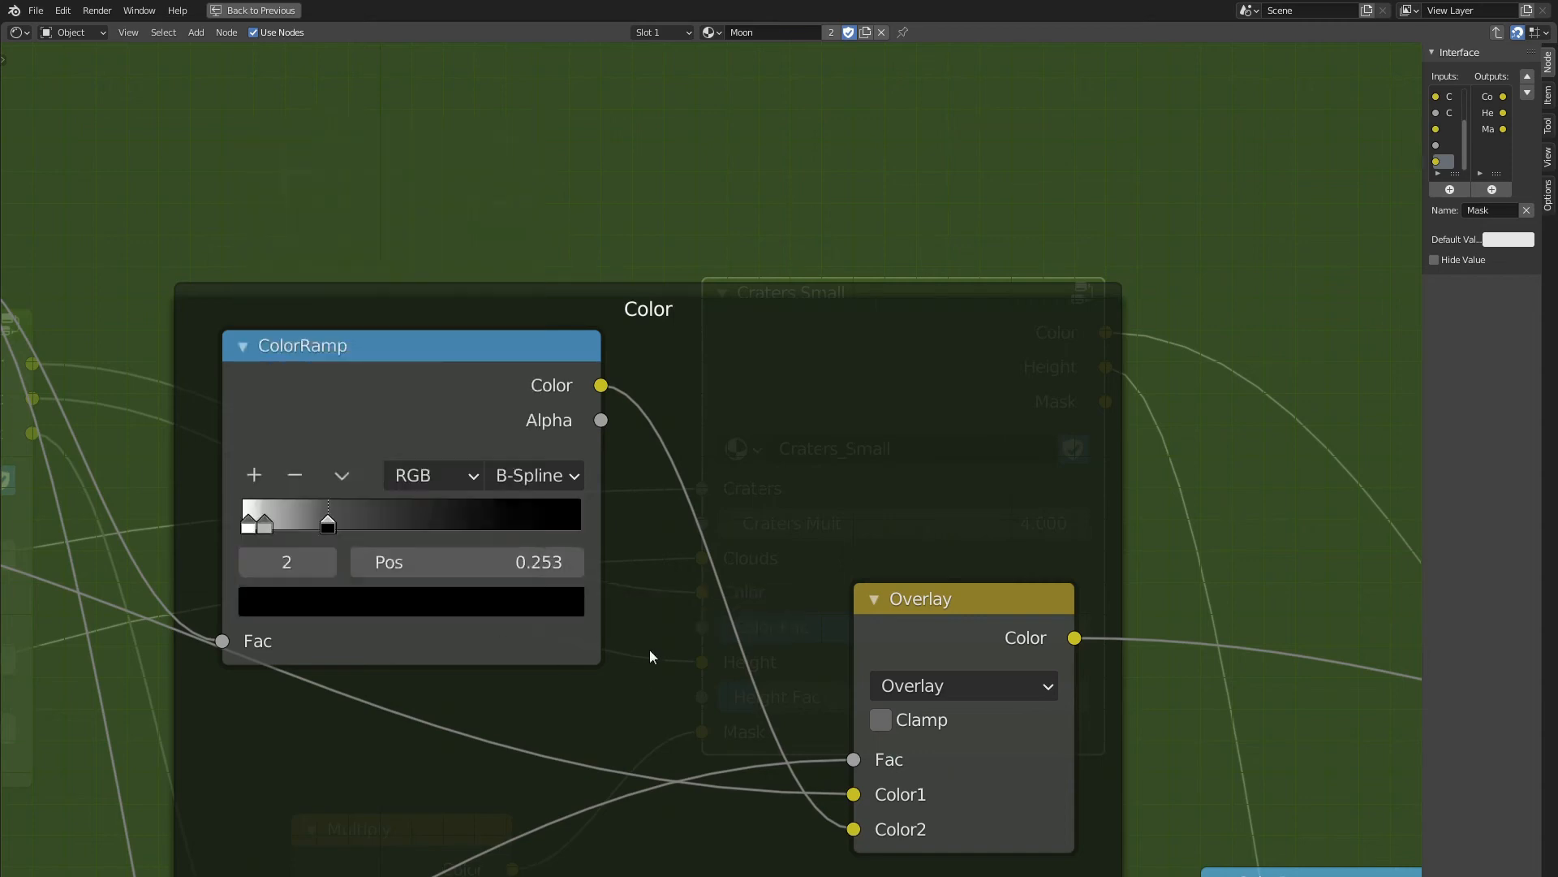
# Switch the Color frame's Overlay node to Add blending and restore the split layout.
pyautogui.scroll(-6, 652, 650)
pyautogui.click(818, 584)
pyautogui.click(786, 396)
pyautogui.scroll(-4, 792, 615)
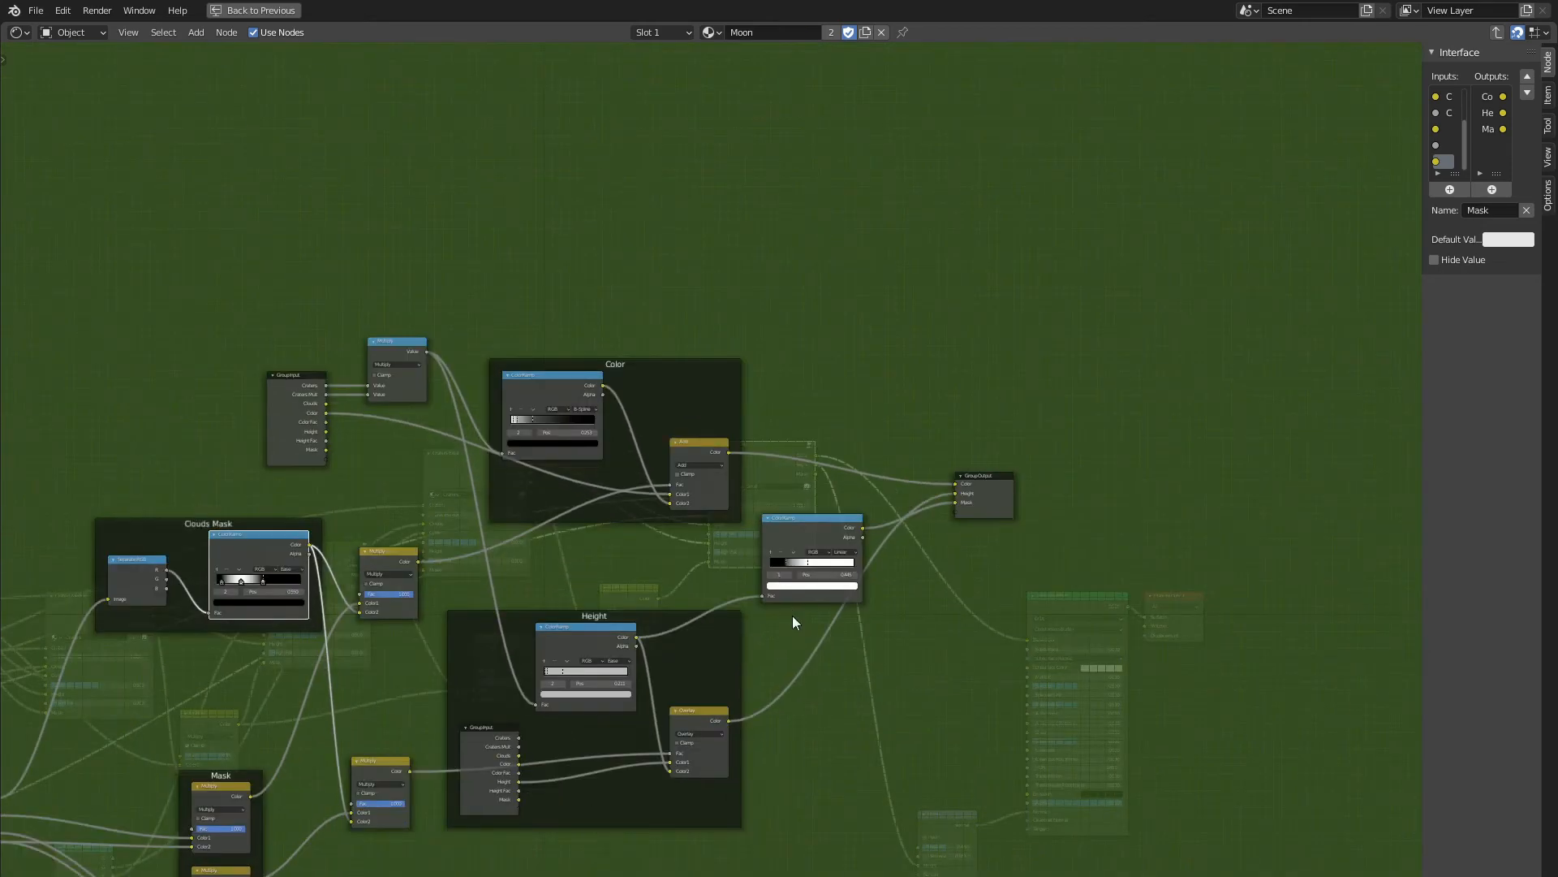
pyautogui.hotkey('ctrl', 'space')
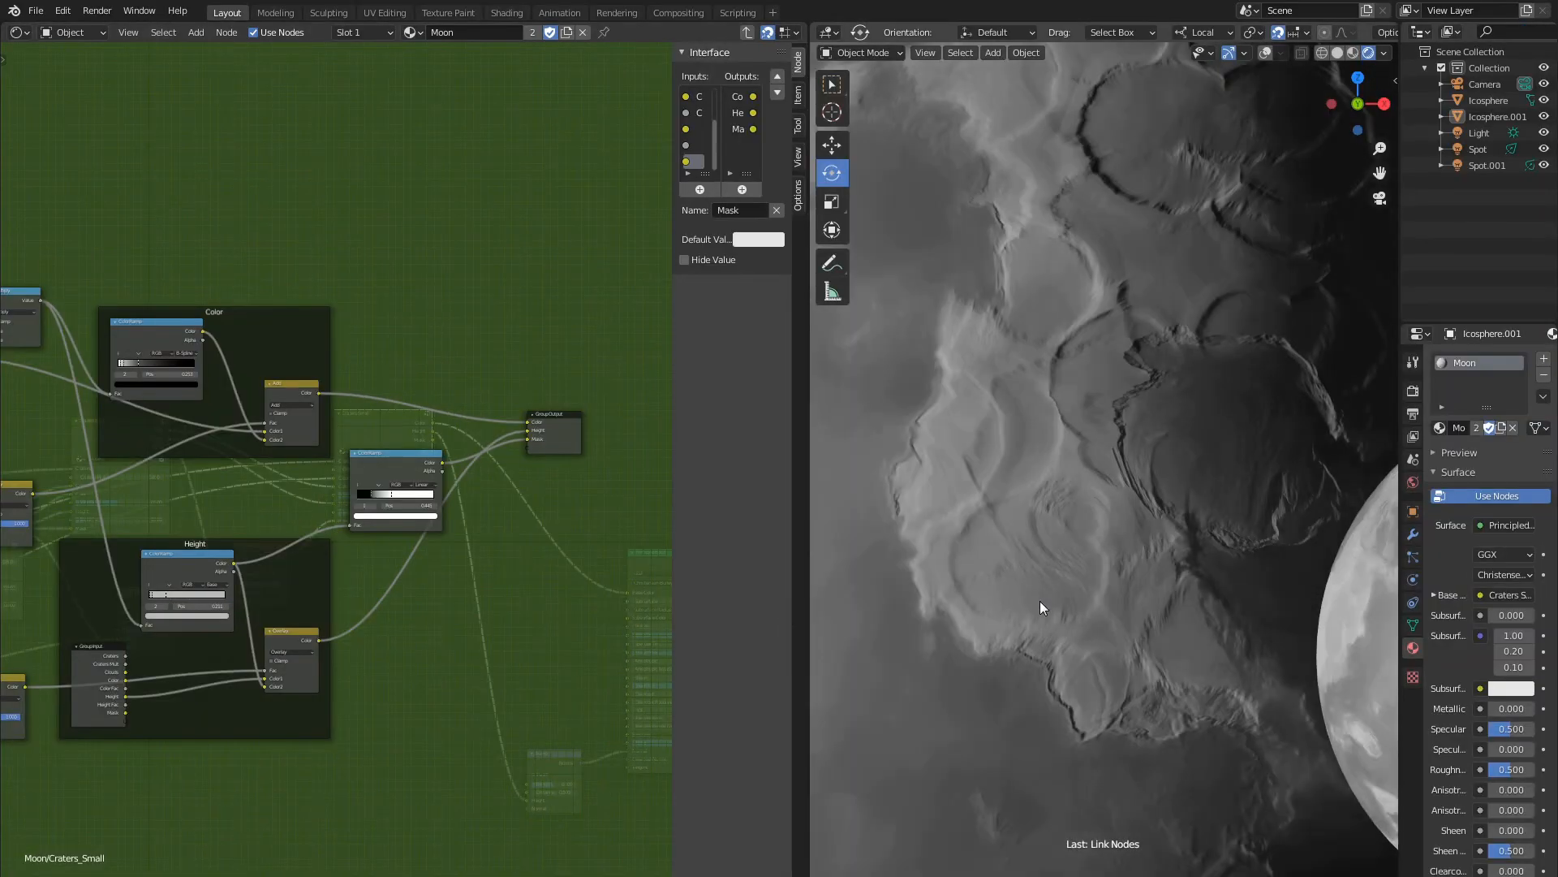
# Examine the small craters on the large moon's surface up close and from farther away.
pyautogui.scroll(-8, 1029, 596)
pyautogui.scroll(10, 1058, 494)
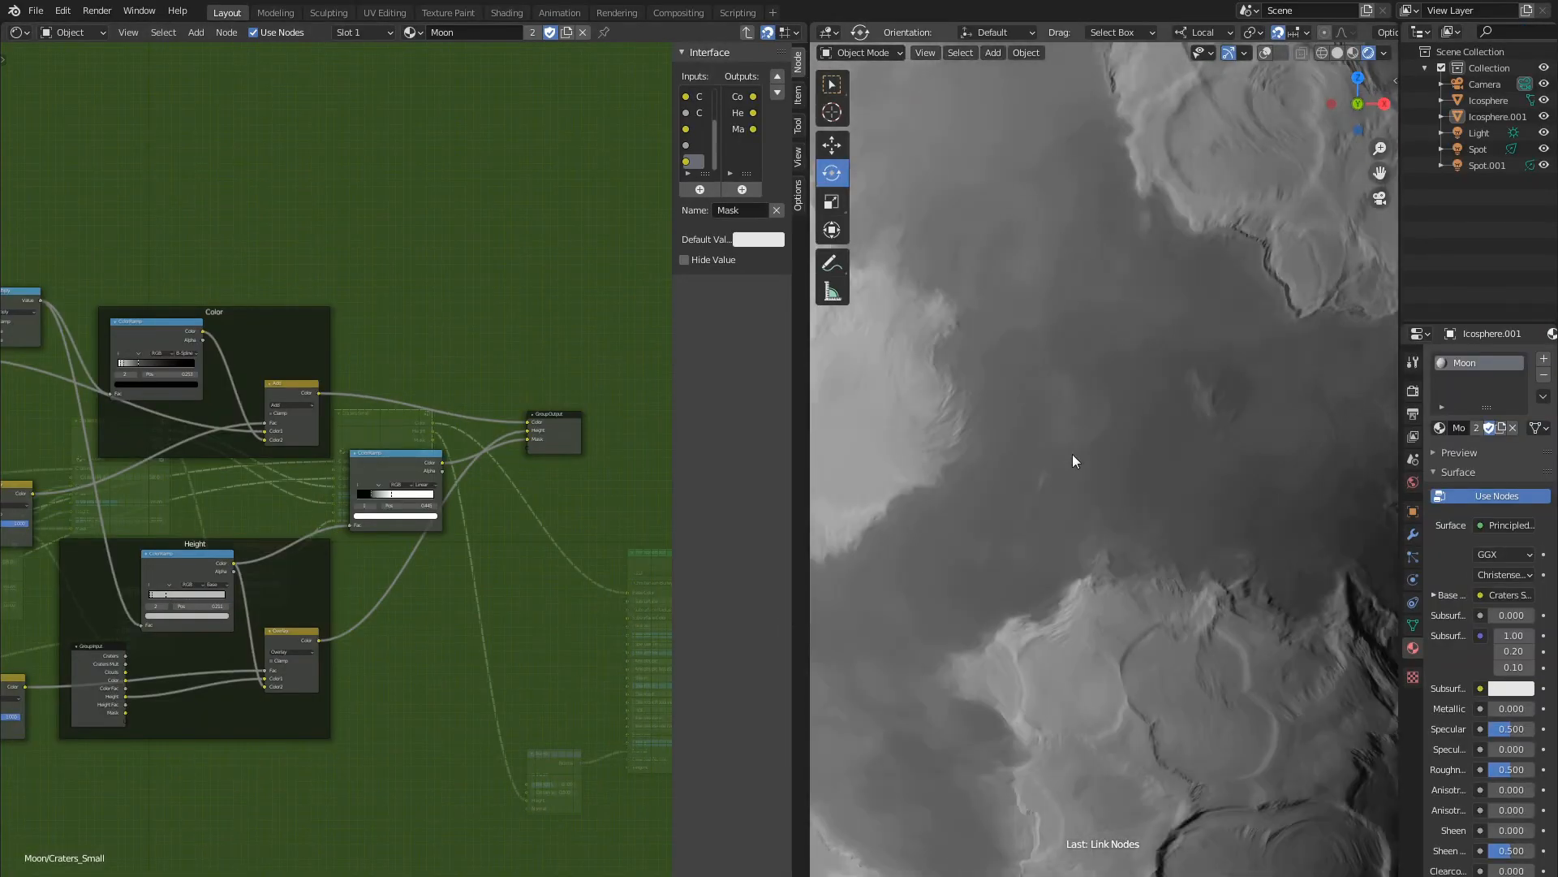
pyautogui.scroll(-3, 1073, 459)
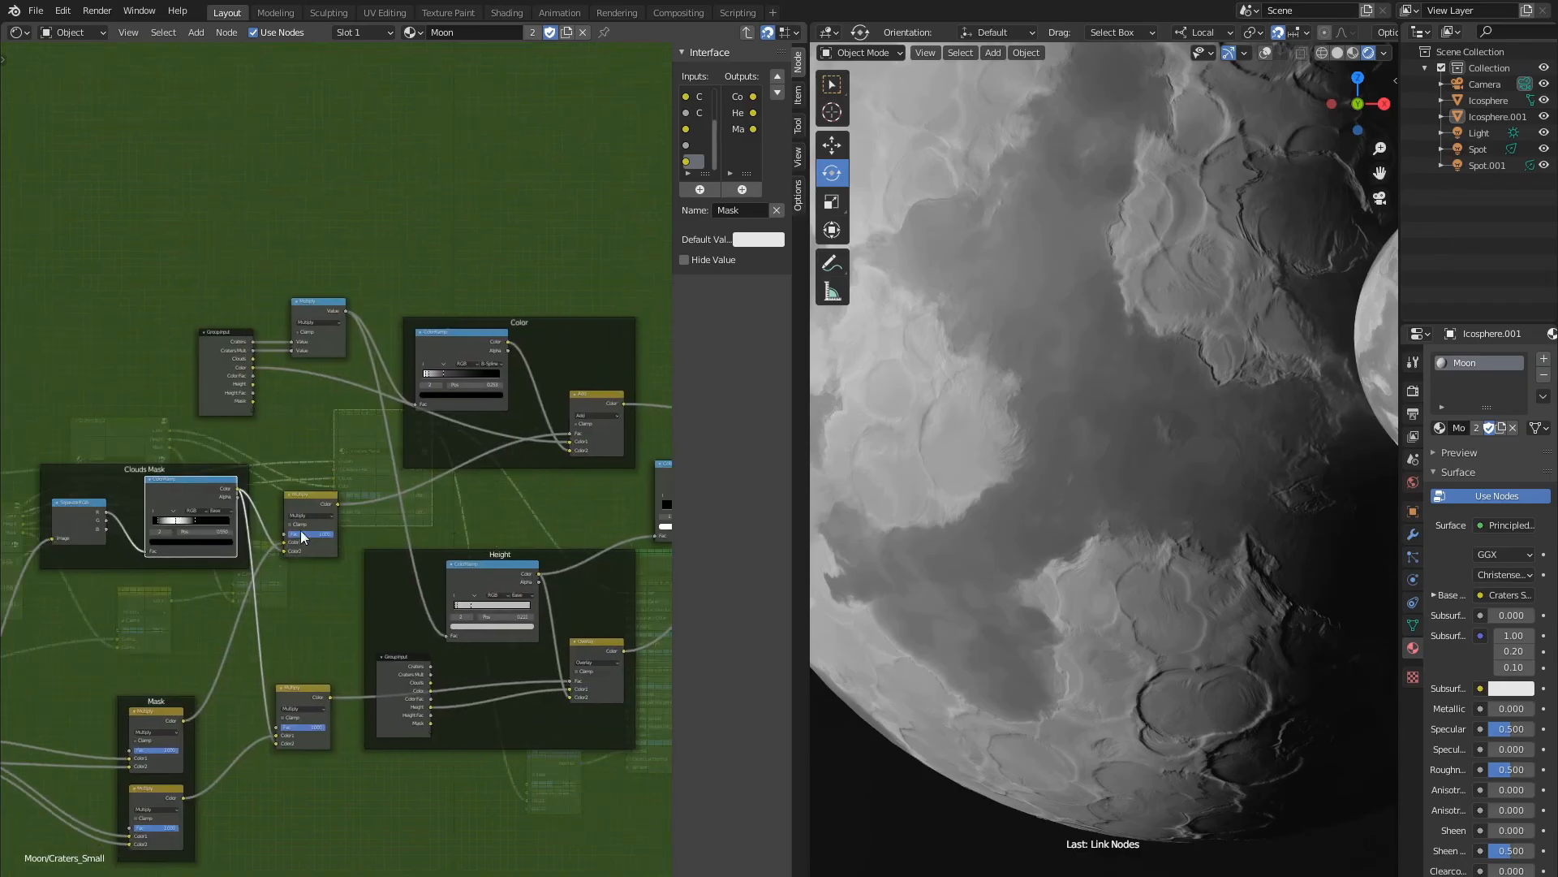
# Leave the Craters_Small group and try a Height Fac of 1.000 on its node before returning it to 0.100.
pyautogui.press('Tab')
pyautogui.moveTo(362, 601); pyautogui.dragTo(394, 601)
pyautogui.scroll(5, 1138, 717)
pyautogui.keyDown('shift'); pyautogui.moveTo(1137, 717); pyautogui.dragTo(1143, 563, button='middle'); pyautogui.keyUp('shift')
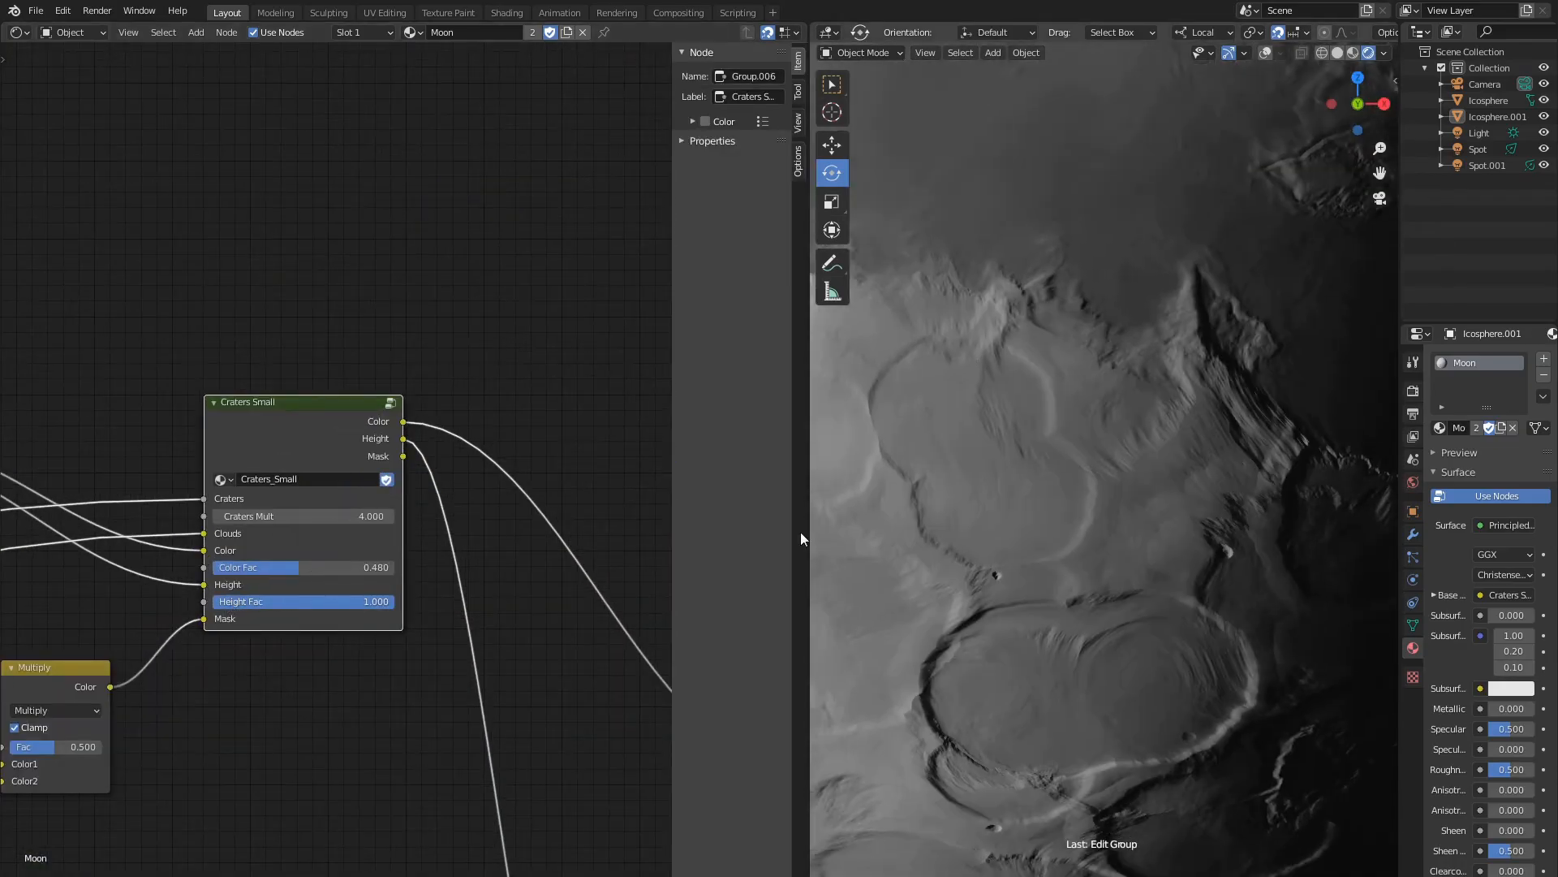
pyautogui.moveTo(350, 602); pyautogui.dragTo(186, 601)
# Examine the overall look of both moons from a distance.
pyautogui.scroll(-8, 1115, 487)
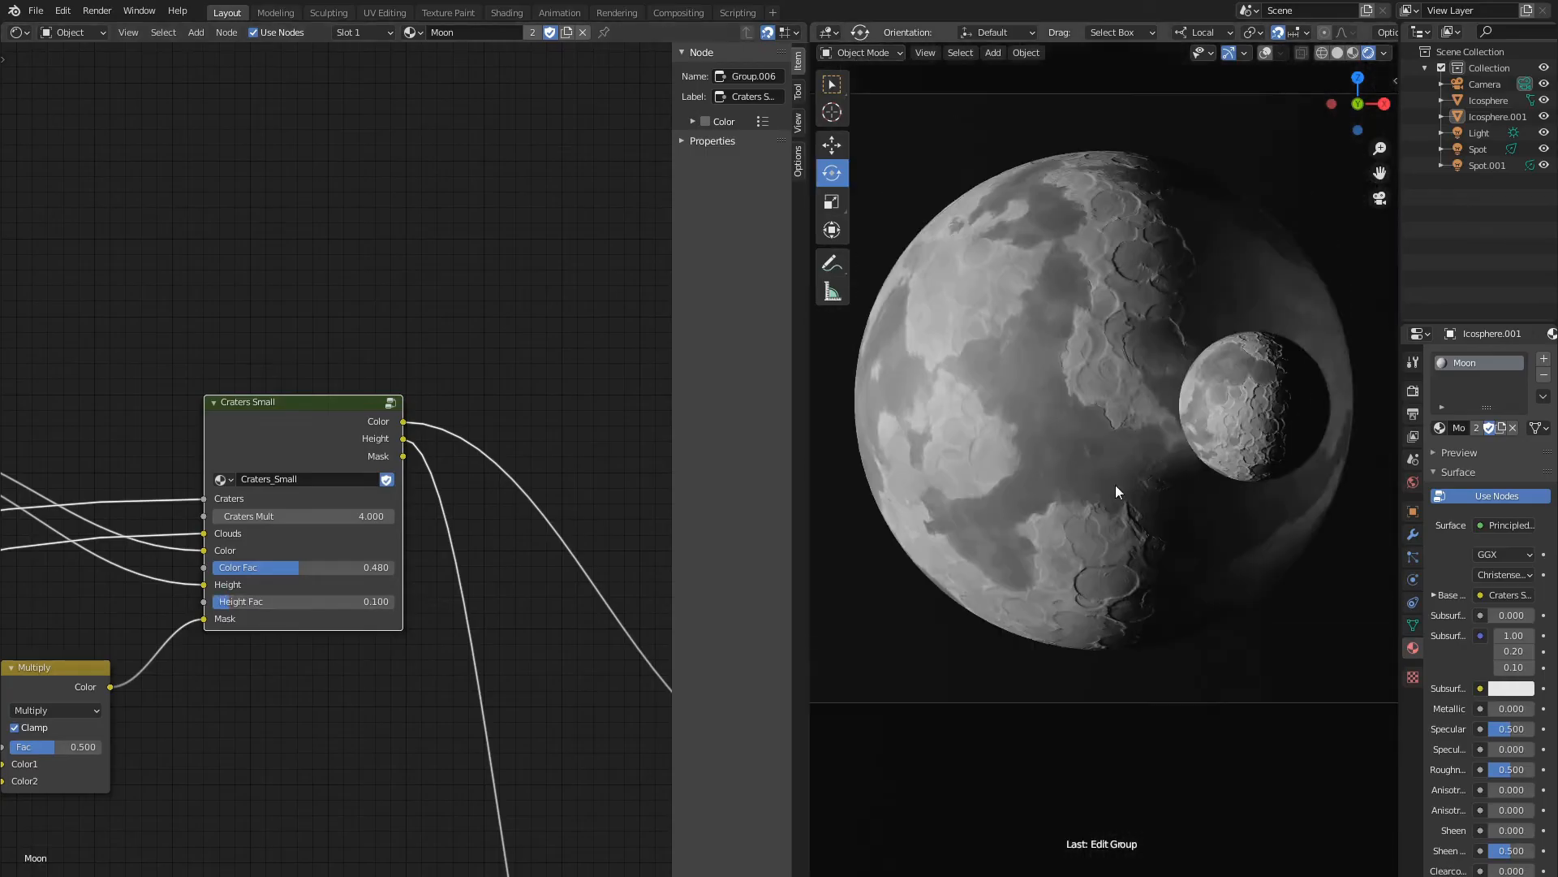
pyautogui.keyDown('shift'); pyautogui.moveTo(1115, 487); pyautogui.dragTo(1117, 528, button='middle'); pyautogui.keyUp('shift')
pyautogui.scroll(3, 1117, 528)
pyautogui.scroll(-3, 218, 649)
# Open the Craters_Small group and place an Invert node beside the Multiply nodes of the Mask frame.
pyautogui.moveTo(217, 649); pyautogui.dragTo(514, 603, button='middle')
pyautogui.press('Tab')
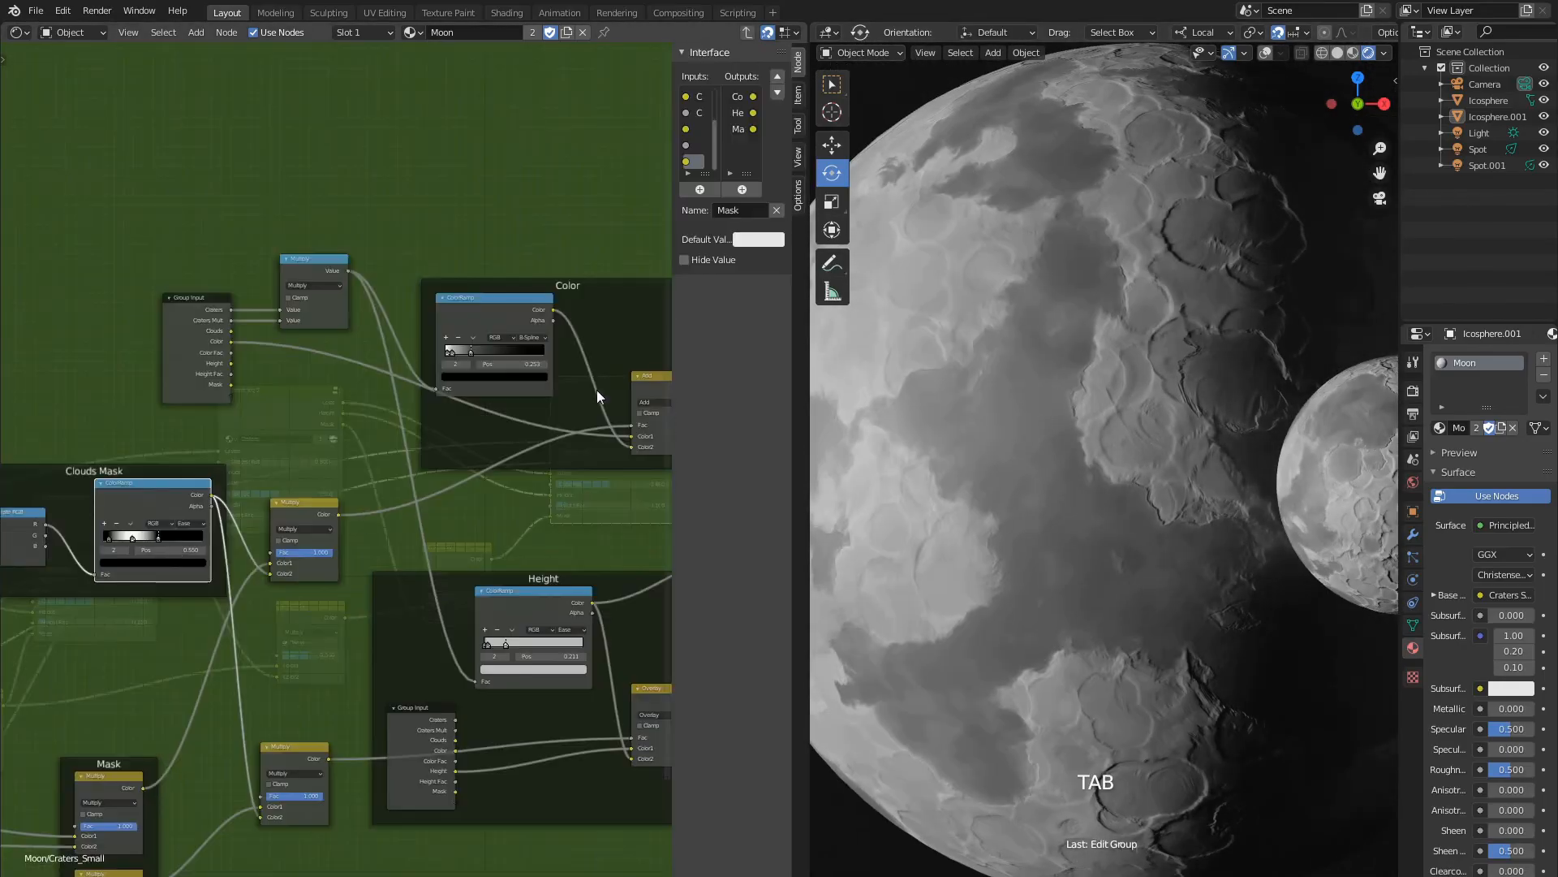
pyautogui.moveTo(243, 564); pyautogui.dragTo(549, 395, button='middle')
pyautogui.moveTo(172, 616); pyautogui.dragTo(229, 575, button='middle')
pyautogui.scroll(4, 228, 575)
pyautogui.moveTo(332, 568); pyautogui.dragTo(335, 502, button='middle')
pyautogui.hotkey('shift', 'a')
pyautogui.moveTo(391, 495)
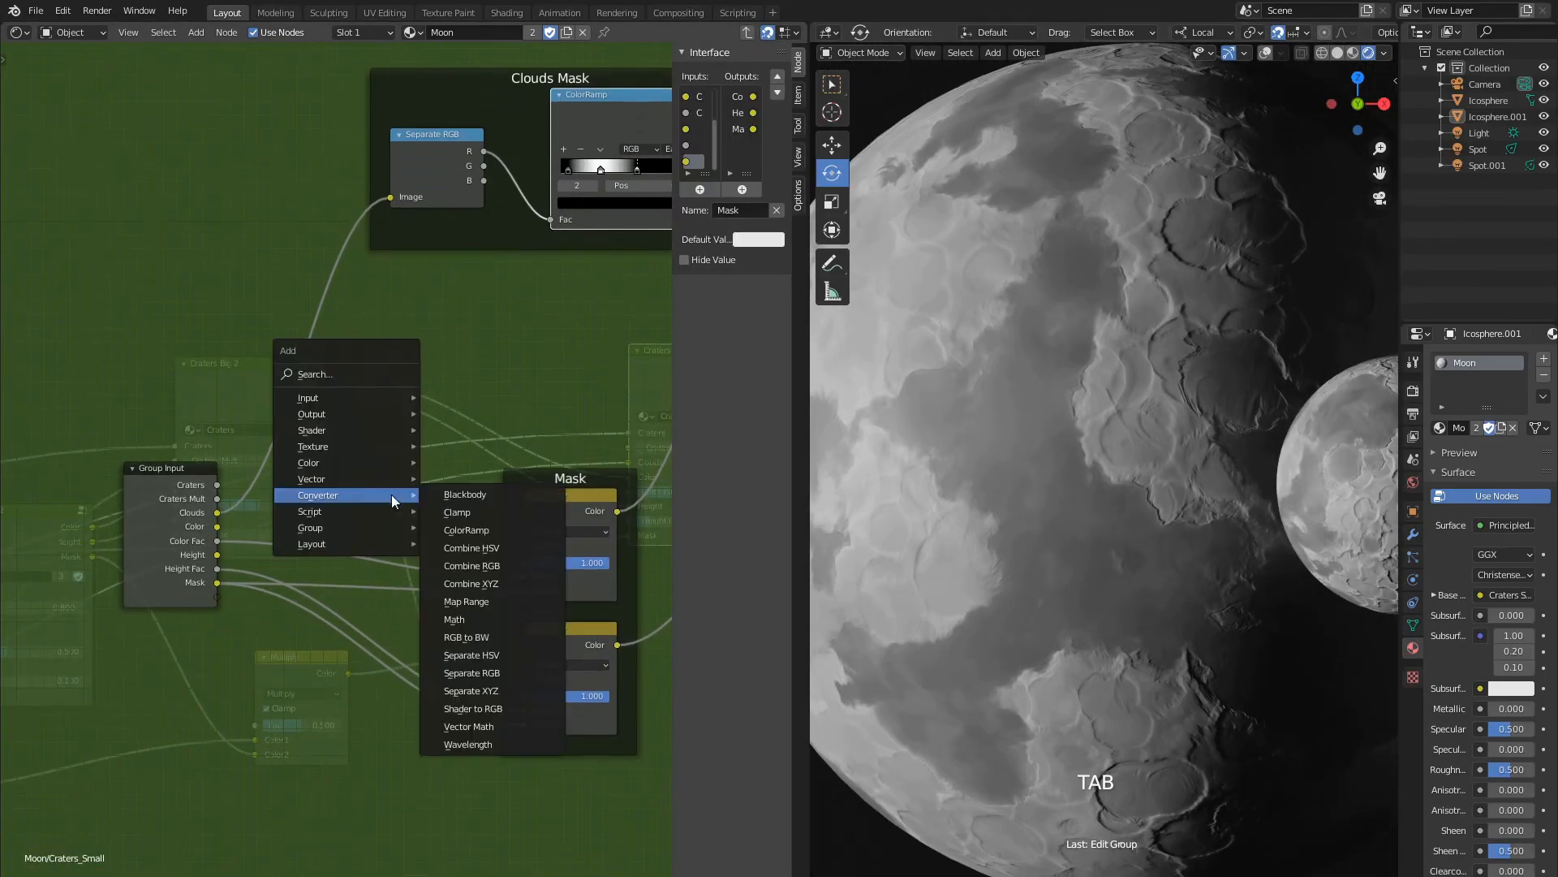
pyautogui.click(445, 485)
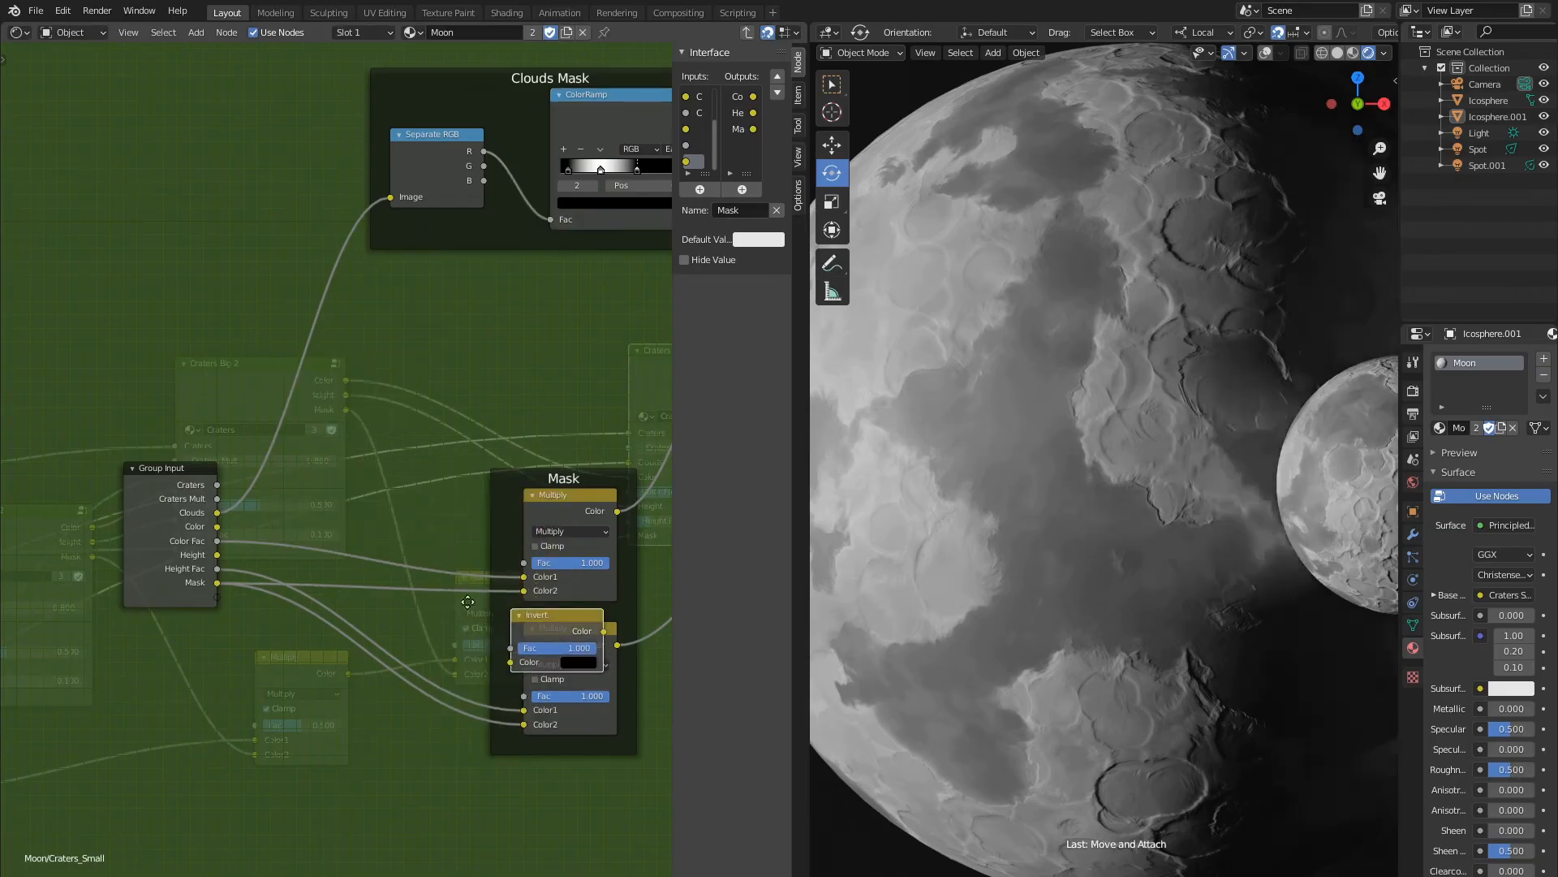
pyautogui.click(406, 588)
# Route the group's Mask input through the Invert node into both Multiply nodes, and leave the group.
pyautogui.moveTo(217, 571); pyautogui.dragTo(403, 636)
pyautogui.moveTo(497, 605); pyautogui.dragTo(516, 700)
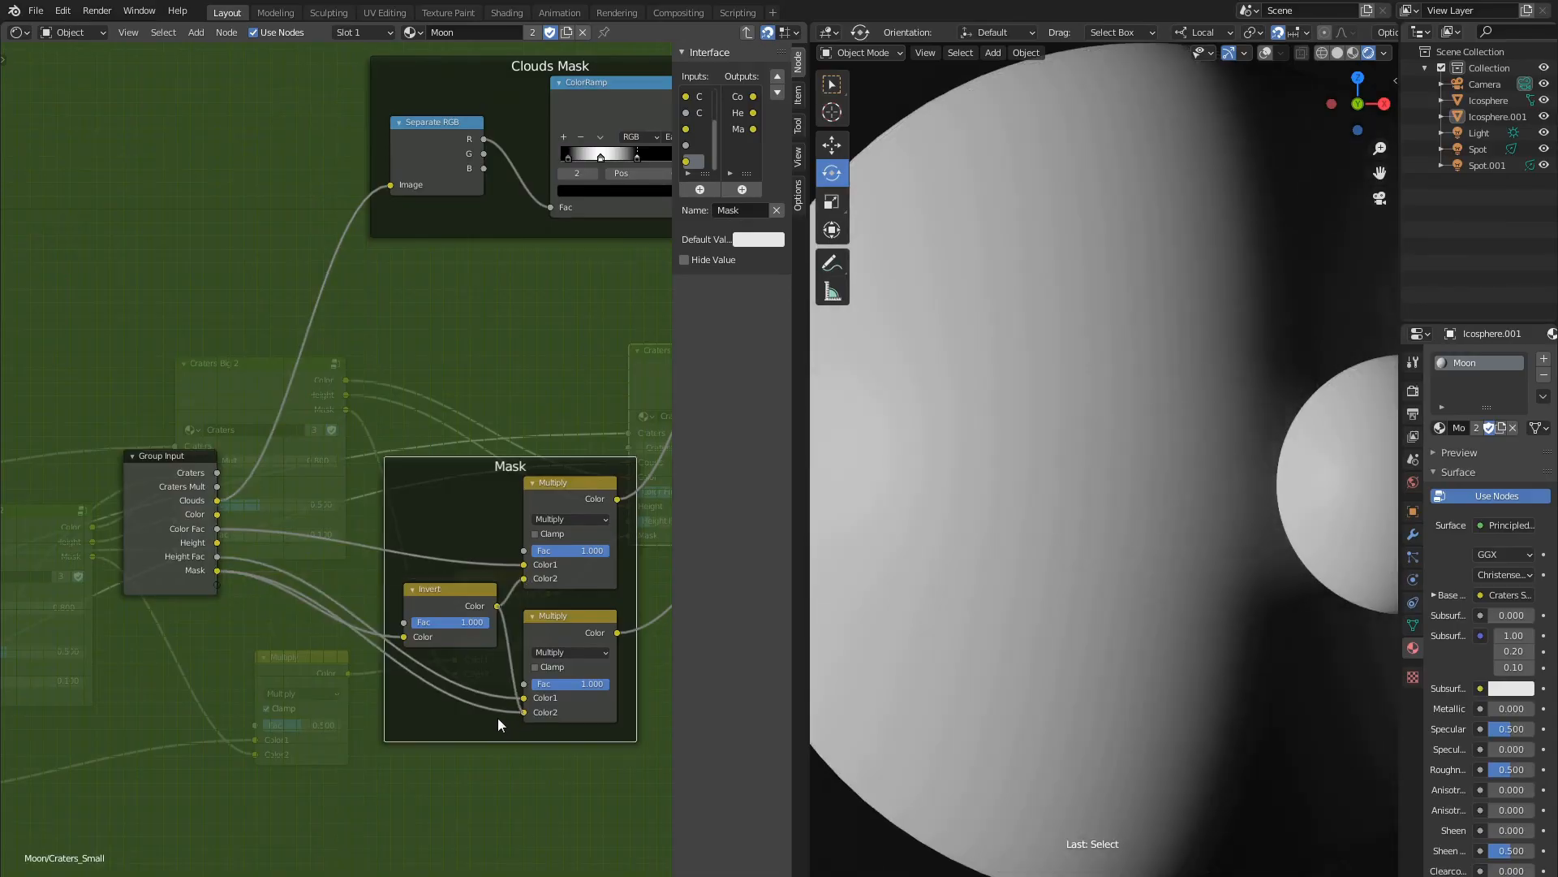
pyautogui.moveTo(479, 688); pyautogui.dragTo(479, 689)
pyautogui.press('Tab')
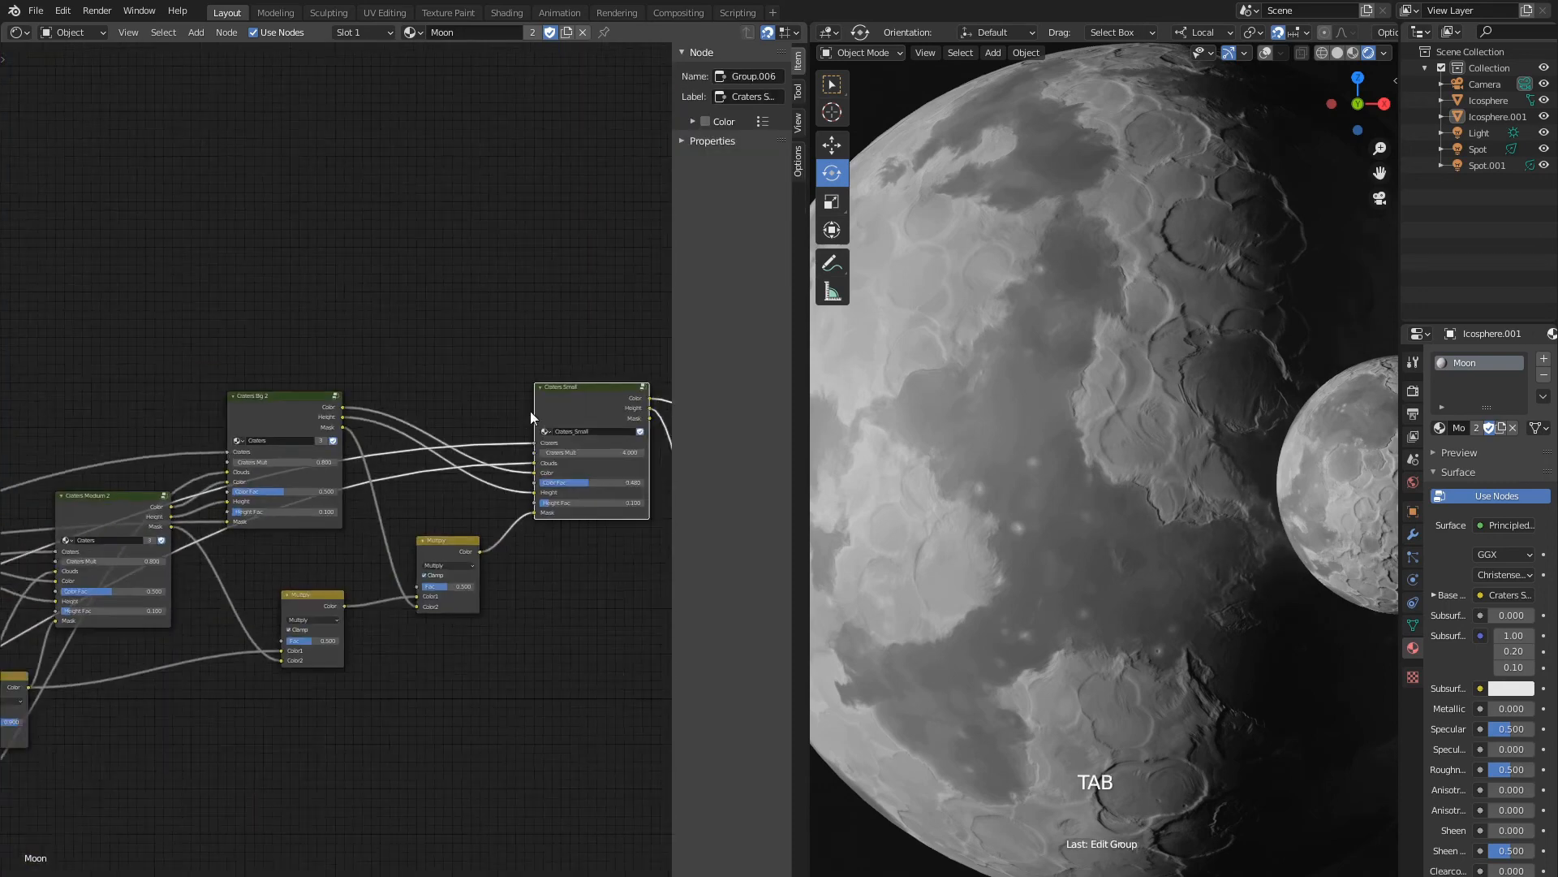
# Try other Color Fac and Craters Mult values on the Craters Small node before returning them to 0.480 and 4.000.
pyautogui.press('KP_Decimal')
pyautogui.moveTo(369, 515); pyautogui.dragTo(495, 515)
pyautogui.click(442, 517)
pyautogui.write('.48')
pyautogui.press('Return')
pyautogui.moveTo(441, 448)
pyautogui.mouseDown()
pyautogui.moveTo(527, 448)
pyautogui.moveTo(352, 447)
pyautogui.mouseUp()
pyautogui.moveTo(257, 446); pyautogui.dragTo(318, 445)
# Examine the small craters in the large moon's dark areas up close and from farther away.
pyautogui.scroll(5, 1112, 662)
pyautogui.keyDown('shift'); pyautogui.moveTo(1113, 662); pyautogui.dragTo(1096, 316, button='middle'); pyautogui.keyUp('shift')
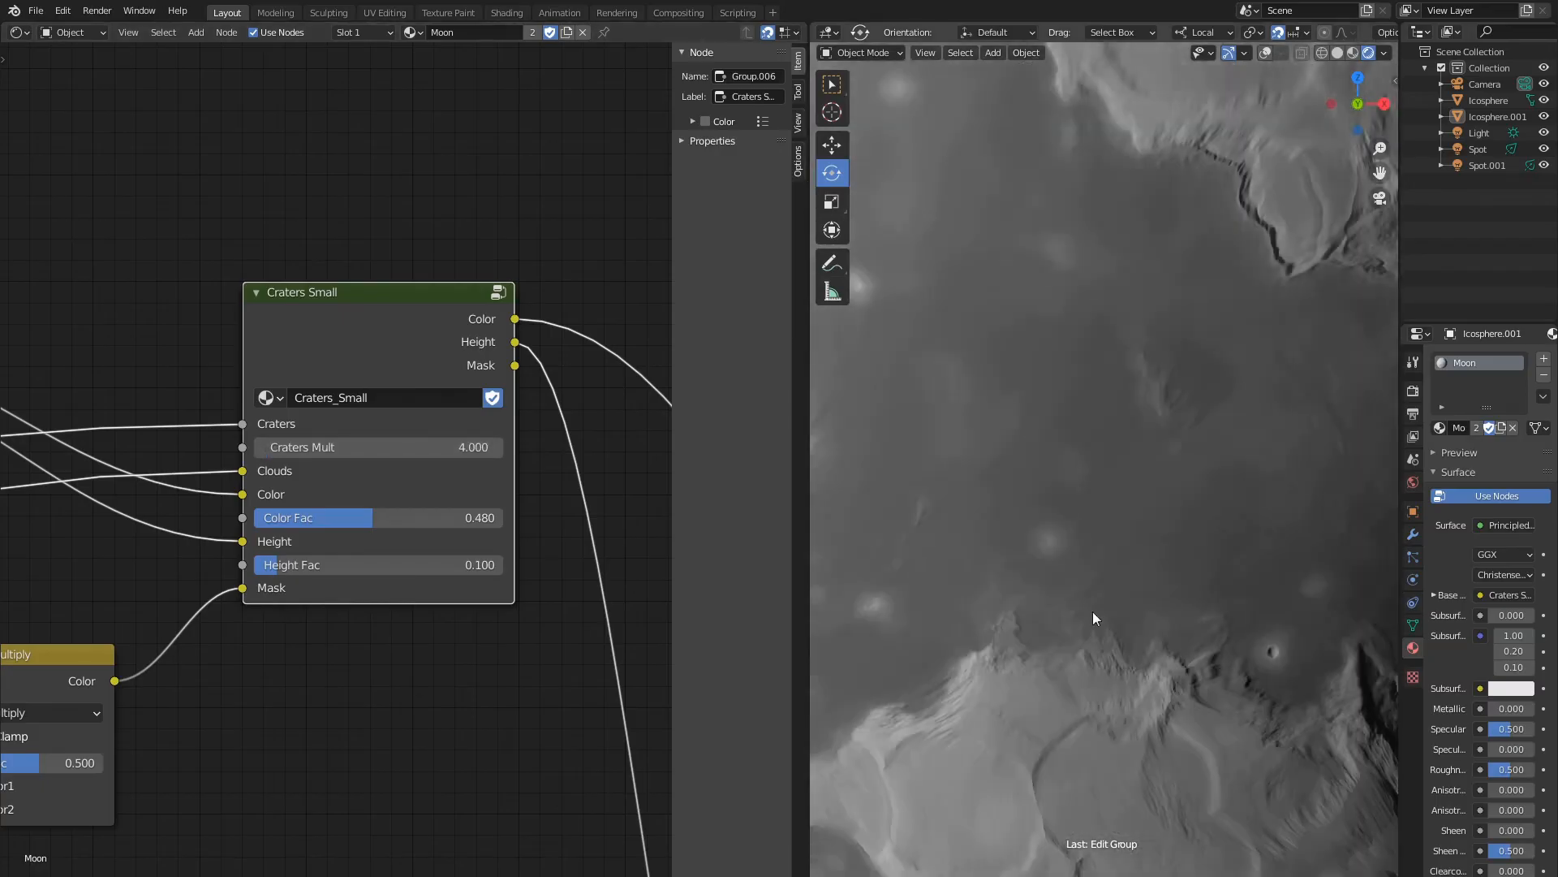
pyautogui.scroll(3, 1241, 659)
pyautogui.keyDown('shift'); pyautogui.moveTo(1240, 659); pyautogui.dragTo(1114, 489, button='middle'); pyautogui.keyUp('shift')
pyautogui.scroll(2, 1114, 490)
pyautogui.scroll(-8, 1128, 529)
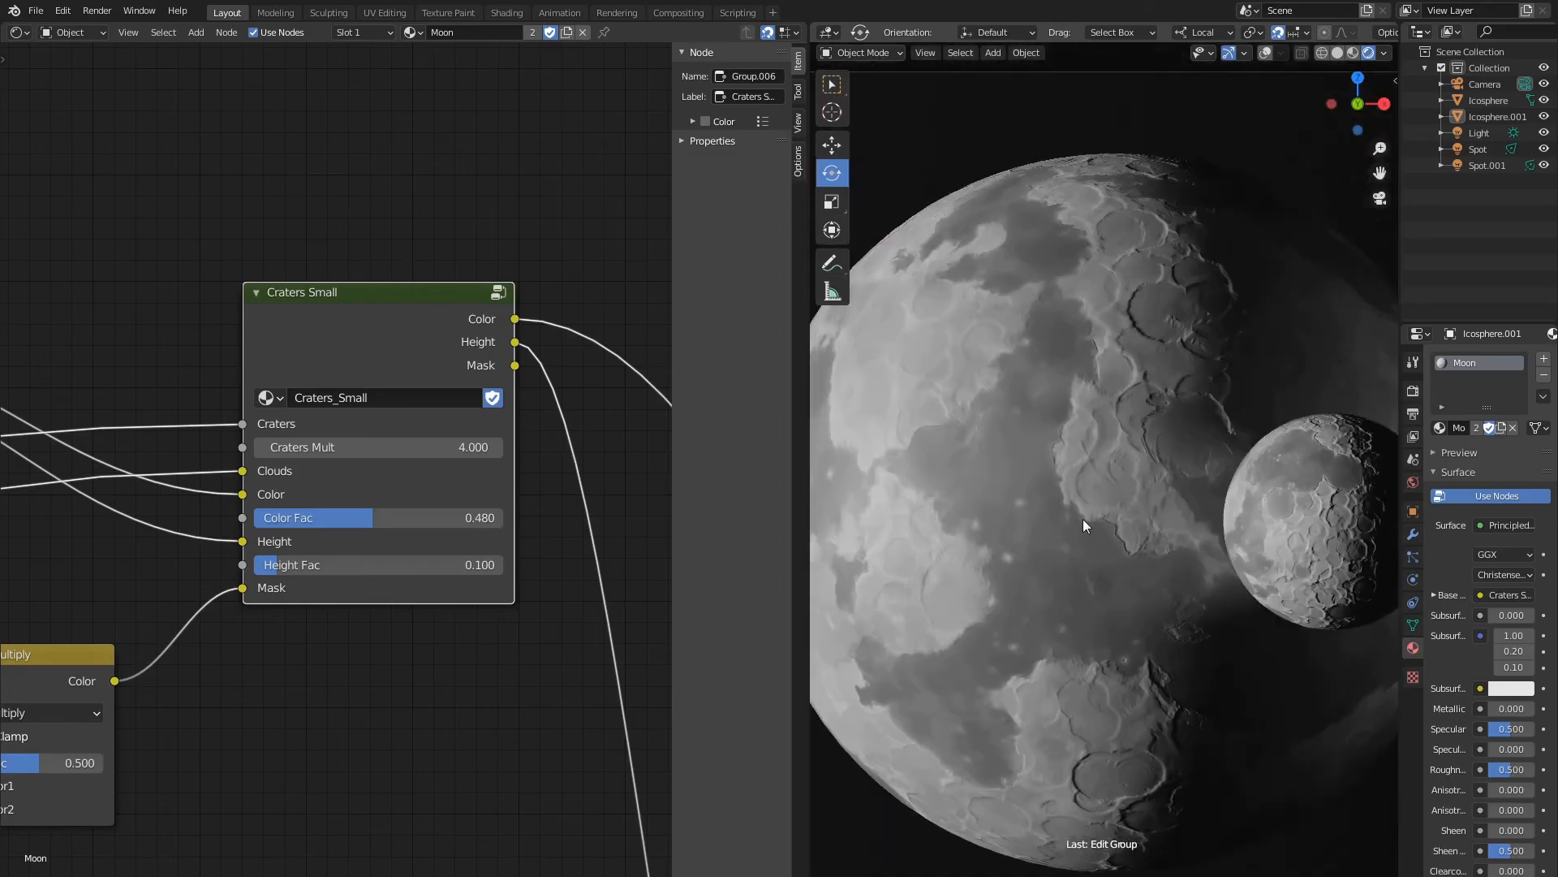
# Move the Bump, Principled BSDF and Material Output nodes farther away from Craters Small to free up space.
pyautogui.moveTo(602, 535); pyautogui.dragTo(484, 492, button='middle')
pyautogui.scroll(-5, 484, 492)
pyautogui.moveTo(527, 541); pyautogui.dragTo(316, 409, button='middle')
pyautogui.scroll(-1, 309, 402)
pyautogui.moveTo(235, 357); pyautogui.dragTo(582, 749)
pyautogui.scroll(1, 342, 571)
pyautogui.scroll(-8, 342, 571)
pyautogui.moveTo(323, 562); pyautogui.dragTo(457, 514)
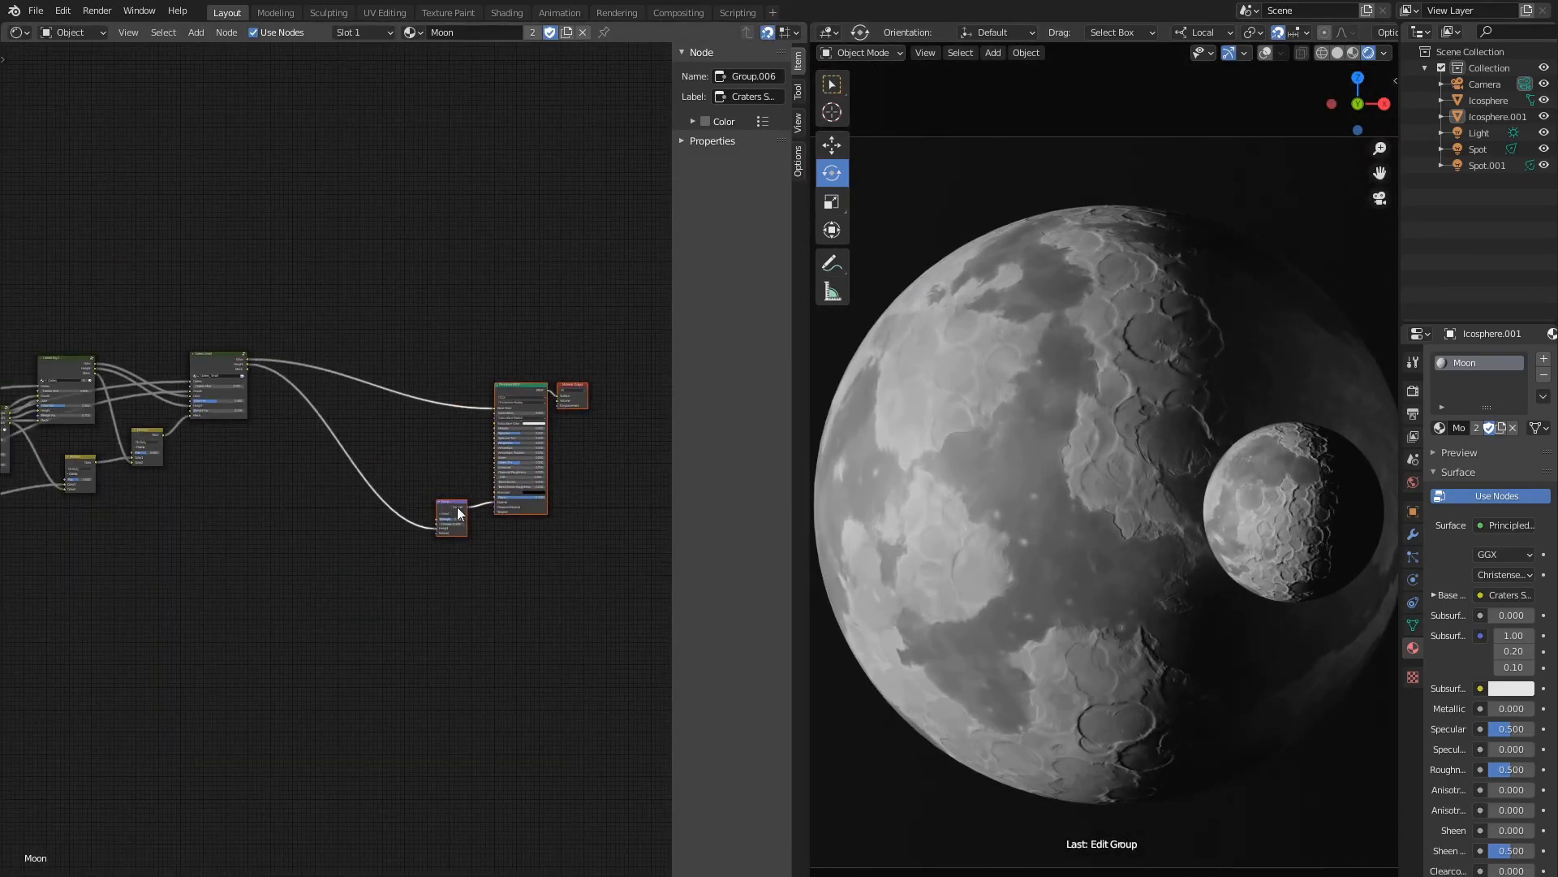
# Add a ColorRamp node in the free space after the Craters Small node.
pyautogui.moveTo(198, 458); pyautogui.dragTo(251, 563, button='middle')
pyautogui.scroll(5, 252, 564)
pyautogui.moveTo(408, 569); pyautogui.dragTo(349, 480, button='middle')
pyautogui.scroll(4, 349, 479)
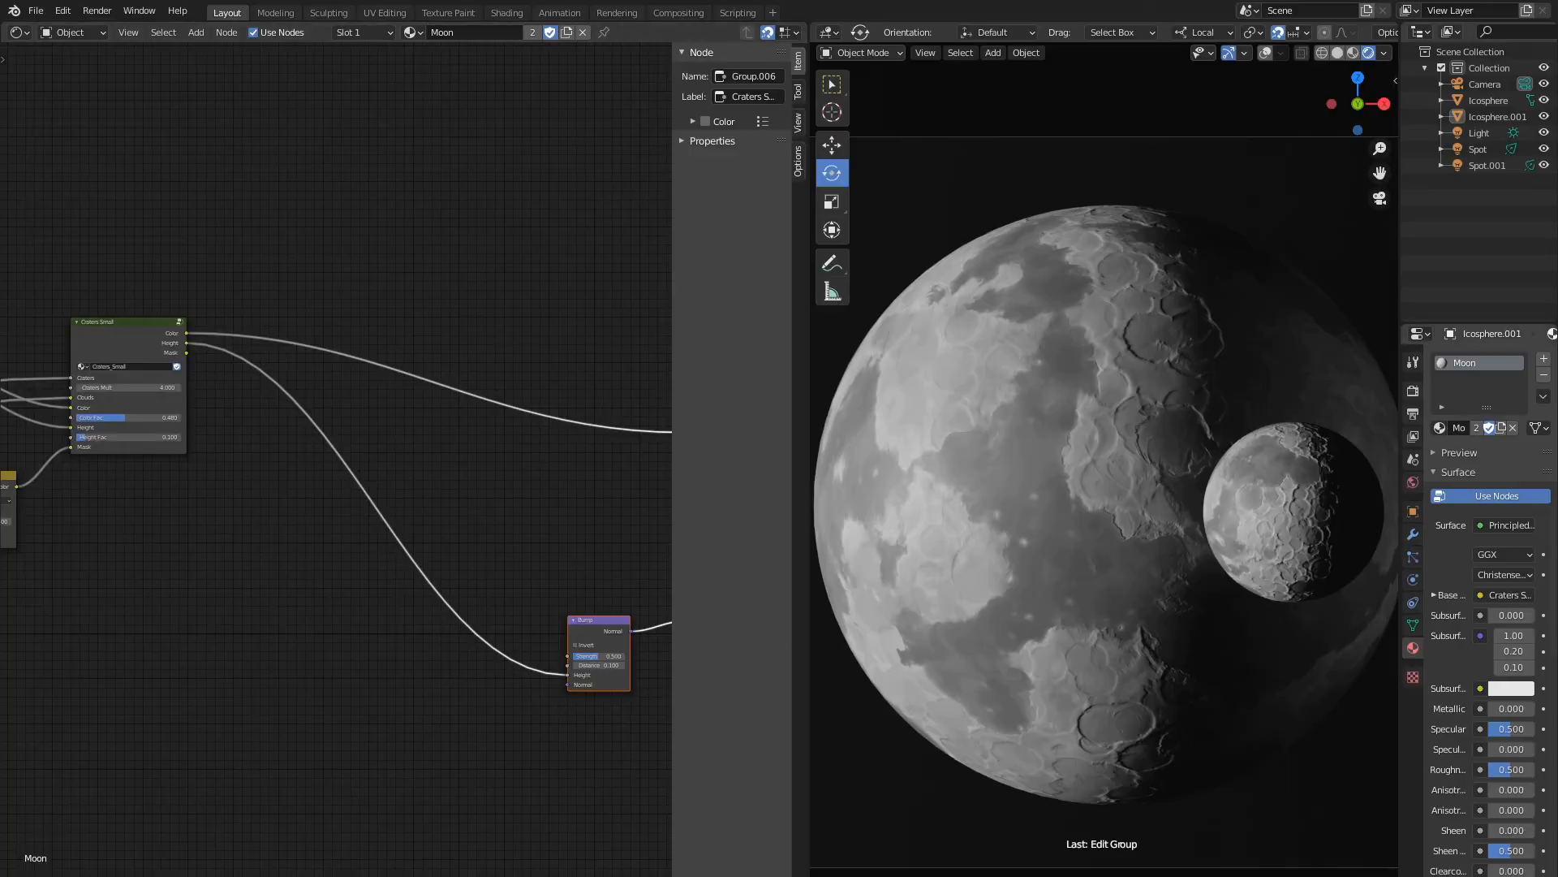
pyautogui.scroll(1, 383, 439)
pyautogui.hotkey('shift', 'a')
pyautogui.moveTo(242, 342)
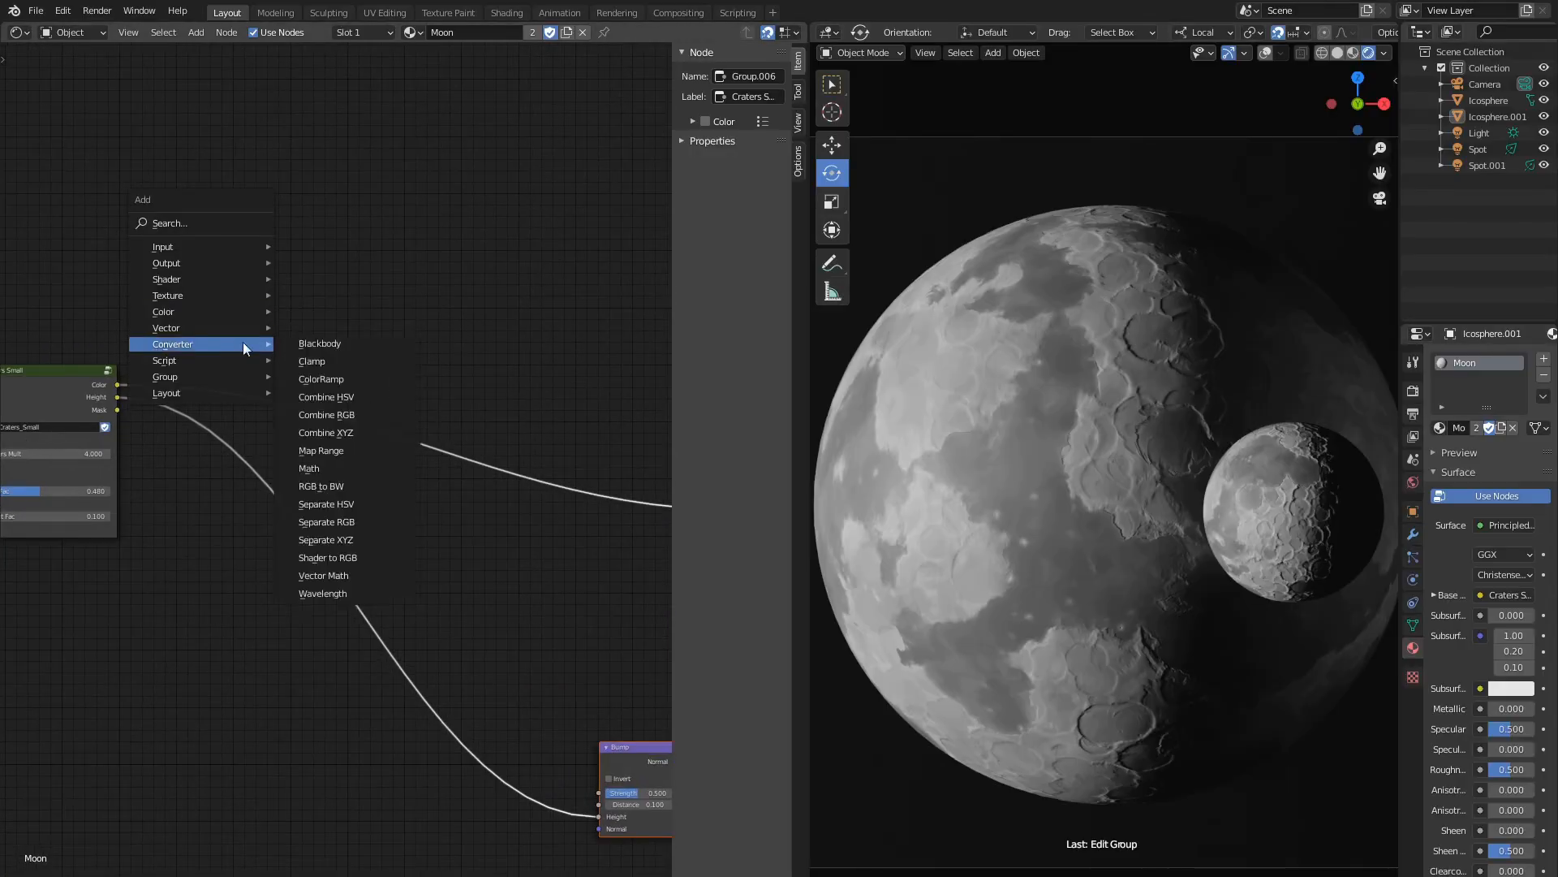
pyautogui.click(321, 379)
pyautogui.click(333, 236)
pyautogui.scroll(-3, 268, 284)
pyautogui.moveTo(226, 318); pyautogui.dragTo(305, 305, button='middle')
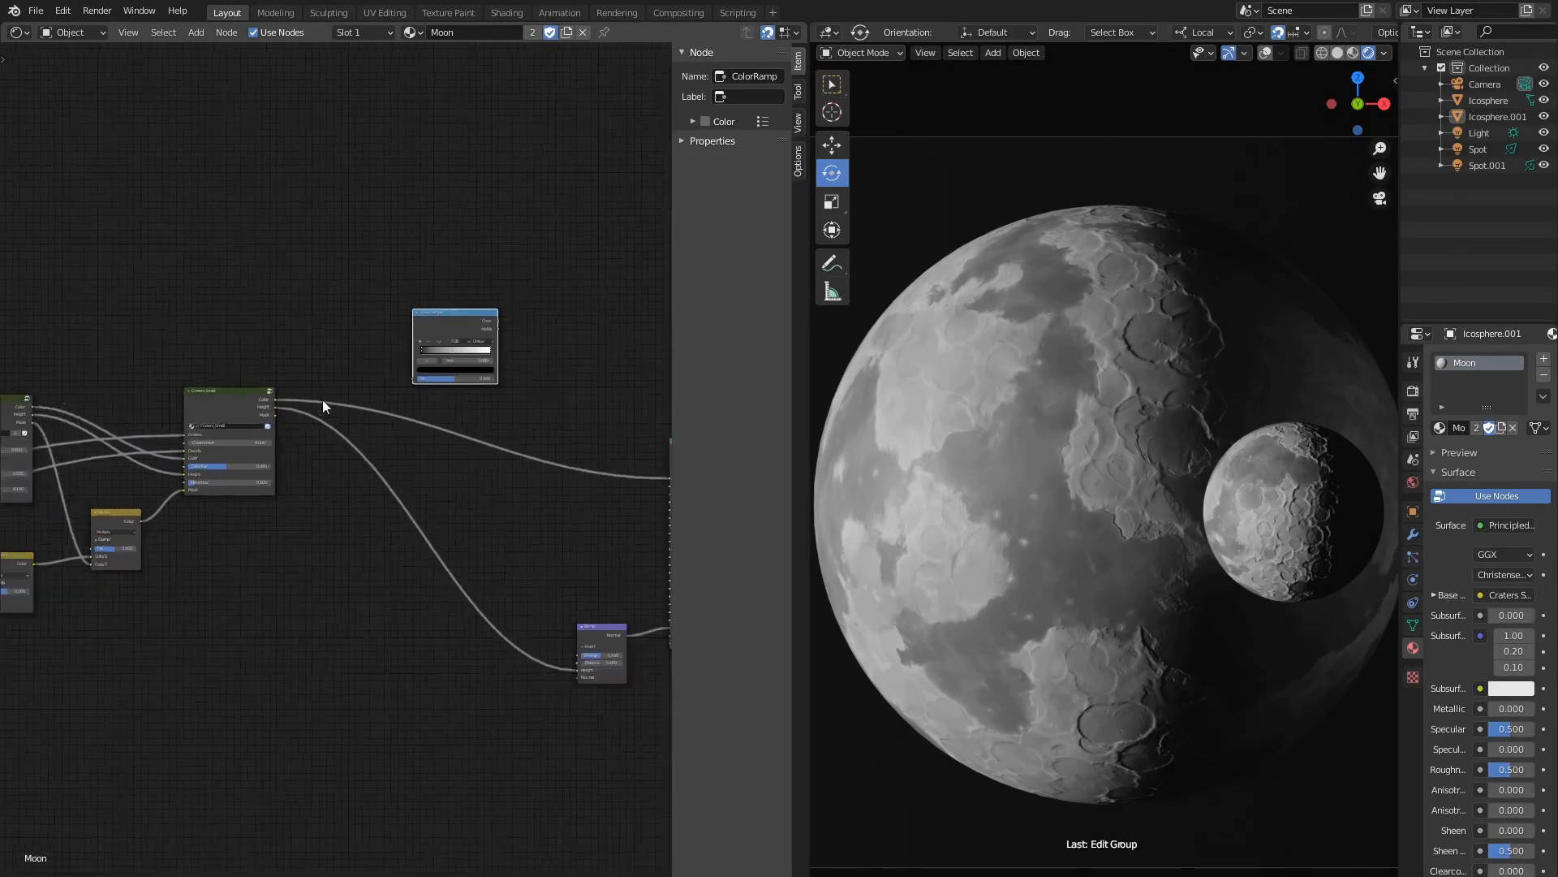
# Maximize the node editor and connect the Clouds Generator's distorted clouds output to the new ColorRamp's Fac input.
pyautogui.moveTo(323, 399); pyautogui.dragTo(584, 357, button='middle')
pyautogui.scroll(-2, 485, 480)
pyautogui.hotkey('ctrl', 'space')
pyautogui.scroll(-3, 495, 480)
pyautogui.moveTo(585, 471); pyautogui.dragTo(701, 477, button='middle')
pyautogui.moveTo(791, 524); pyautogui.dragTo(682, 538, button='middle')
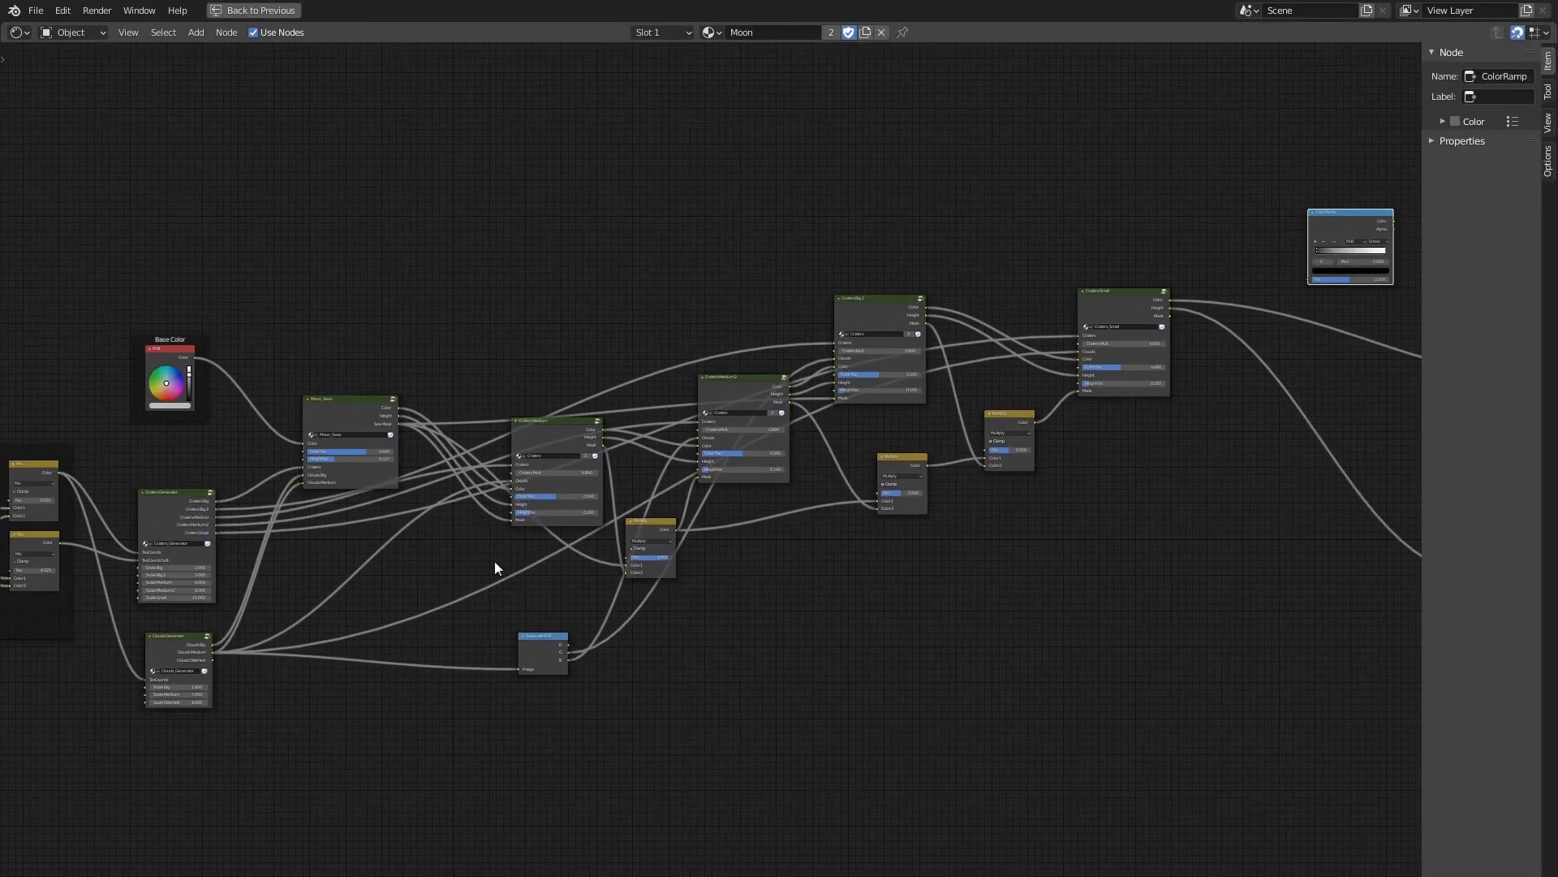
pyautogui.scroll(1, 79, 675)
pyautogui.moveTo(213, 663); pyautogui.dragTo(120, 675, button='middle')
pyautogui.moveTo(81, 673); pyautogui.dragTo(1264, 262)
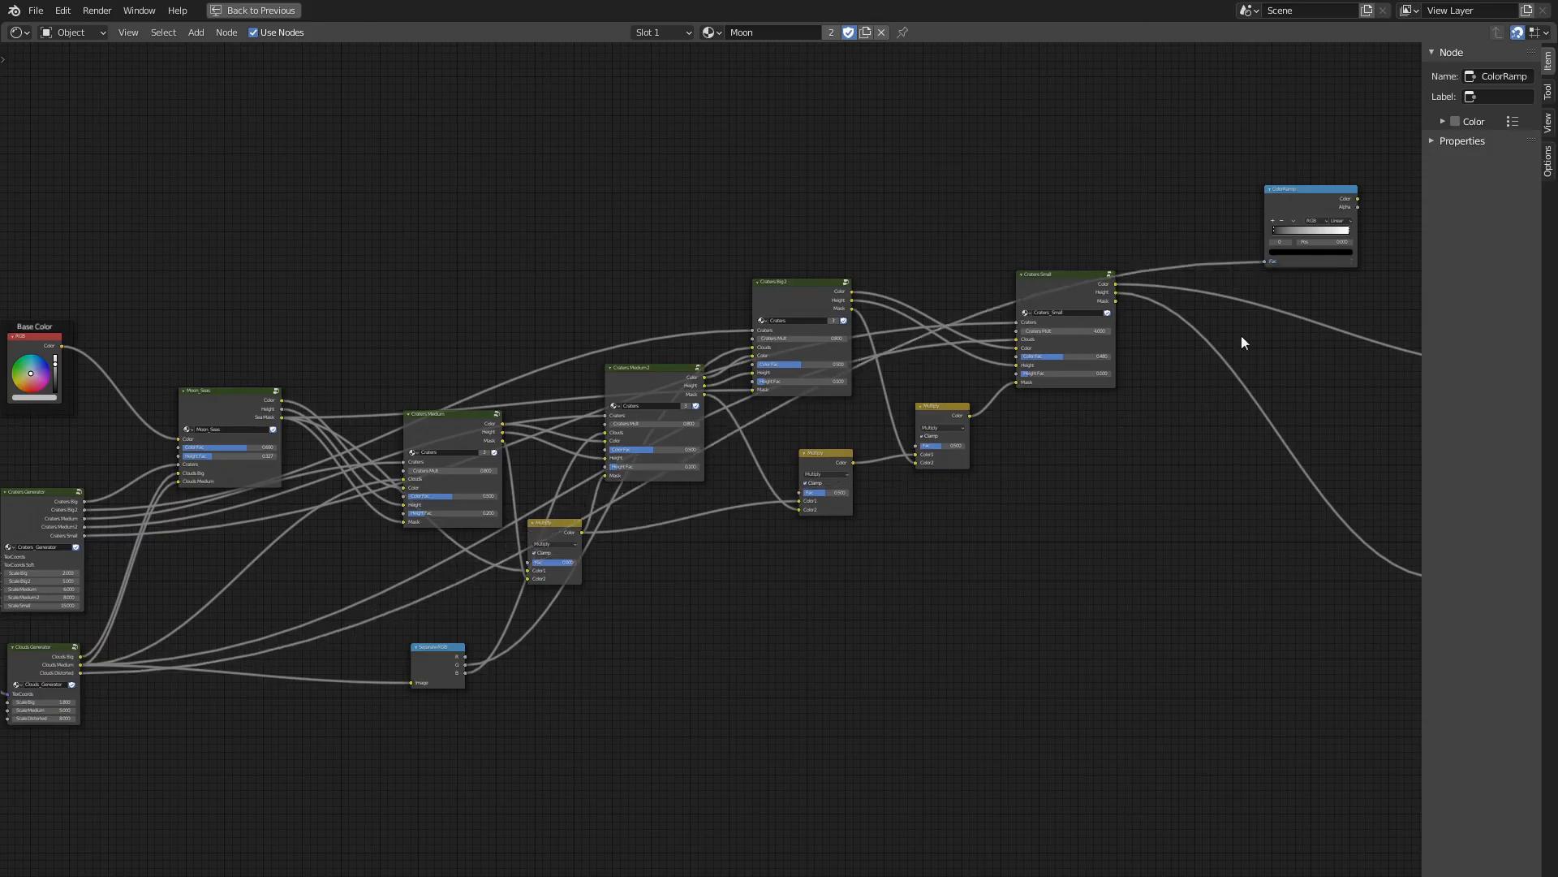
pyautogui.moveTo(1198, 448); pyautogui.dragTo(908, 557, button='middle')
# Add a MixRGB node above the ColorRamp and place a duplicate of it after the ColorRamp.
pyautogui.scroll(3, 953, 257)
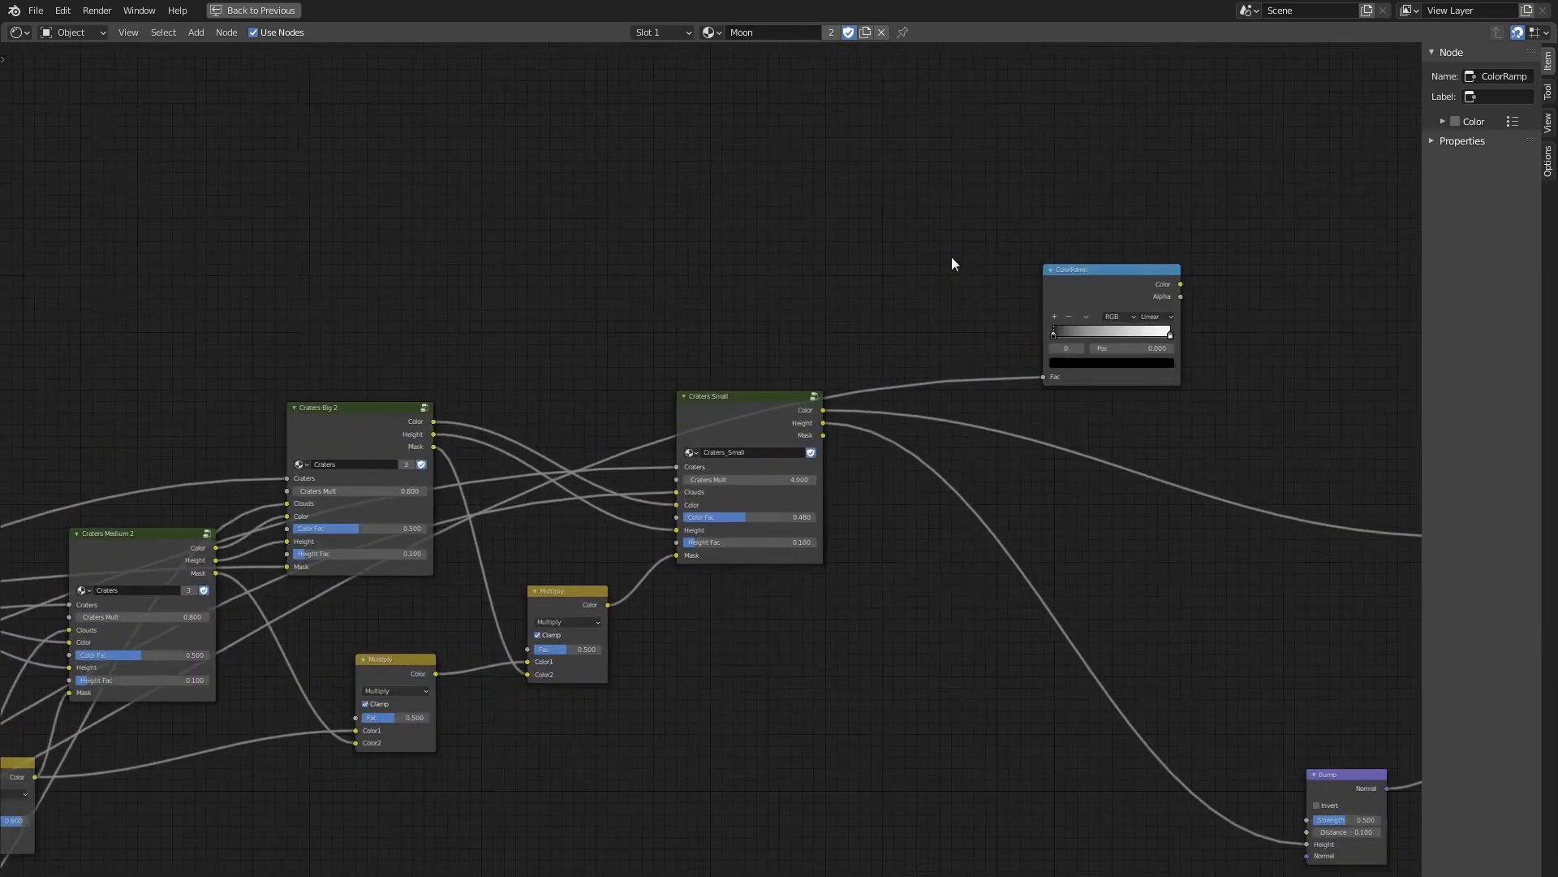
pyautogui.hotkey('shift', 'a')
pyautogui.moveTo(747, 235)
pyautogui.moveTo(688, 198)
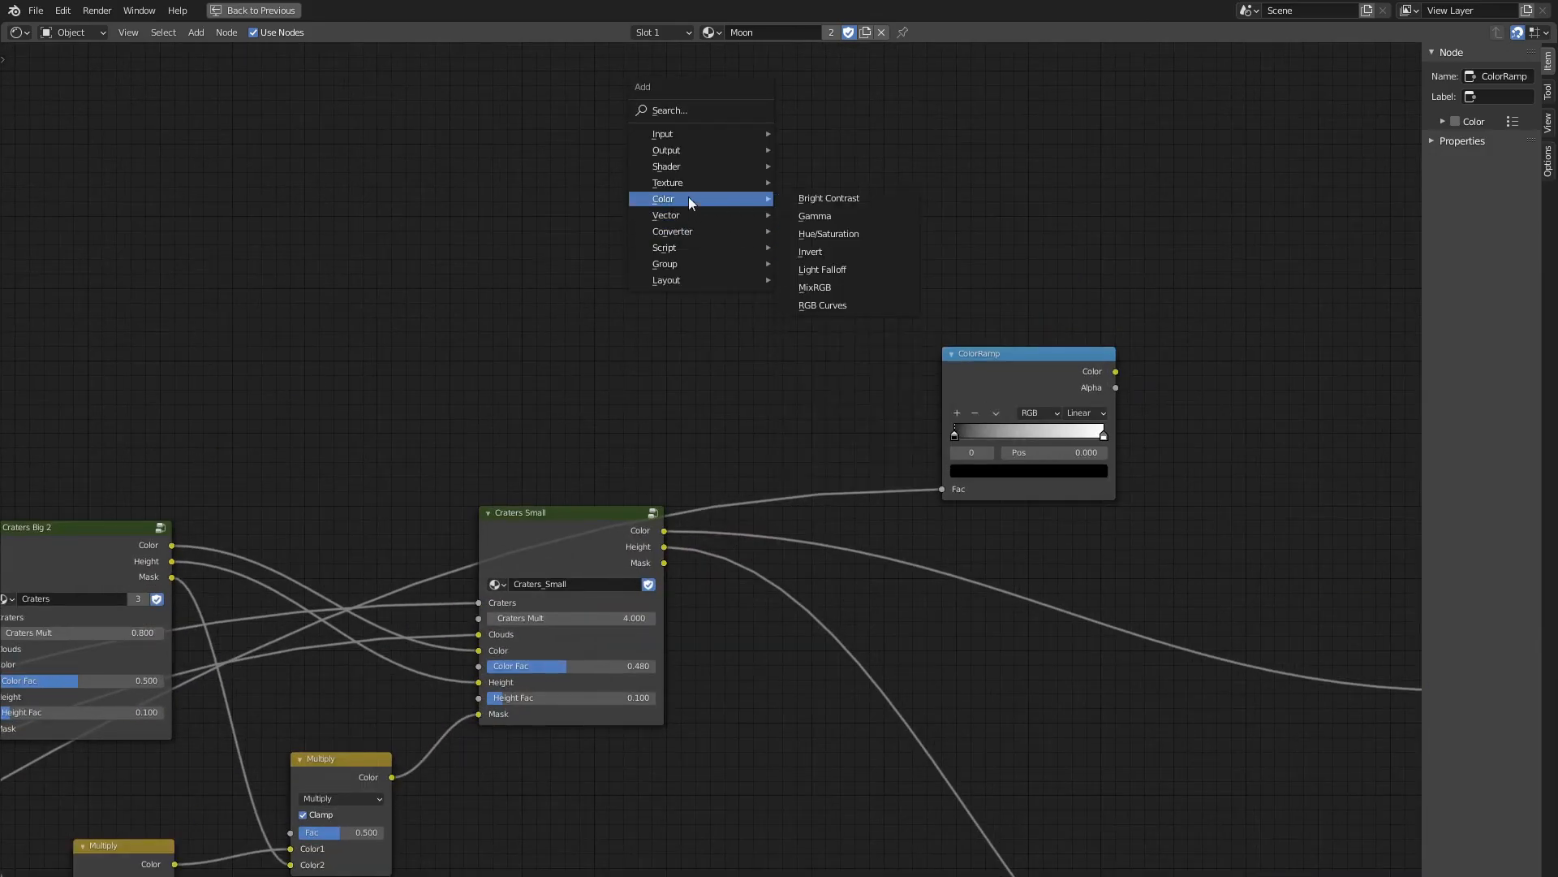
pyautogui.click(846, 286)
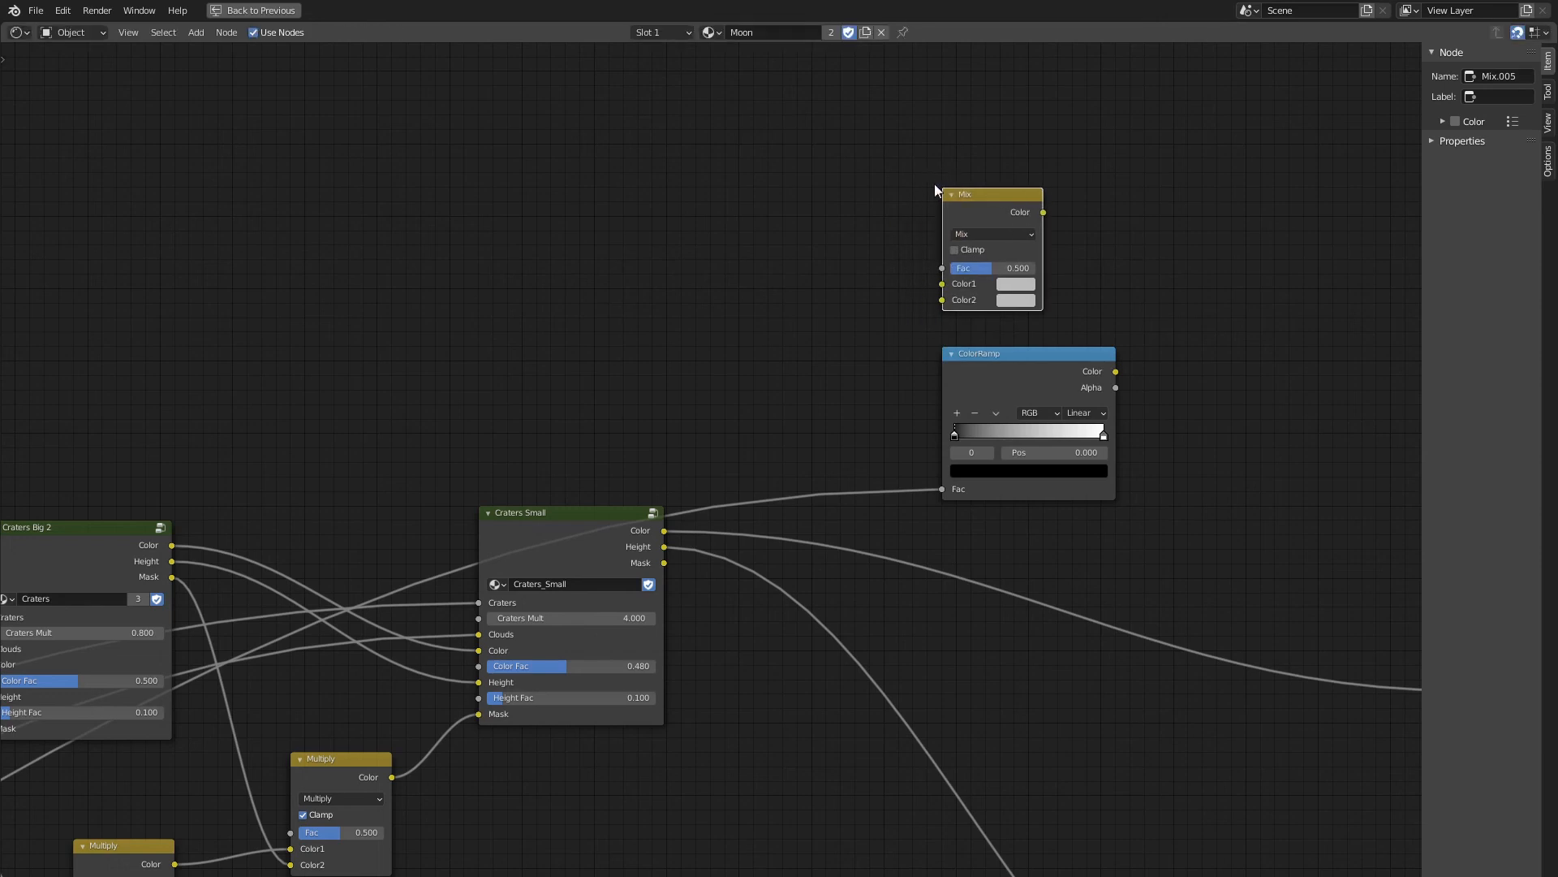
pyautogui.moveTo(933, 183); pyautogui.dragTo(821, 211, button='middle')
pyautogui.hotkey('shift', 'd')
pyautogui.click(1028, 336)
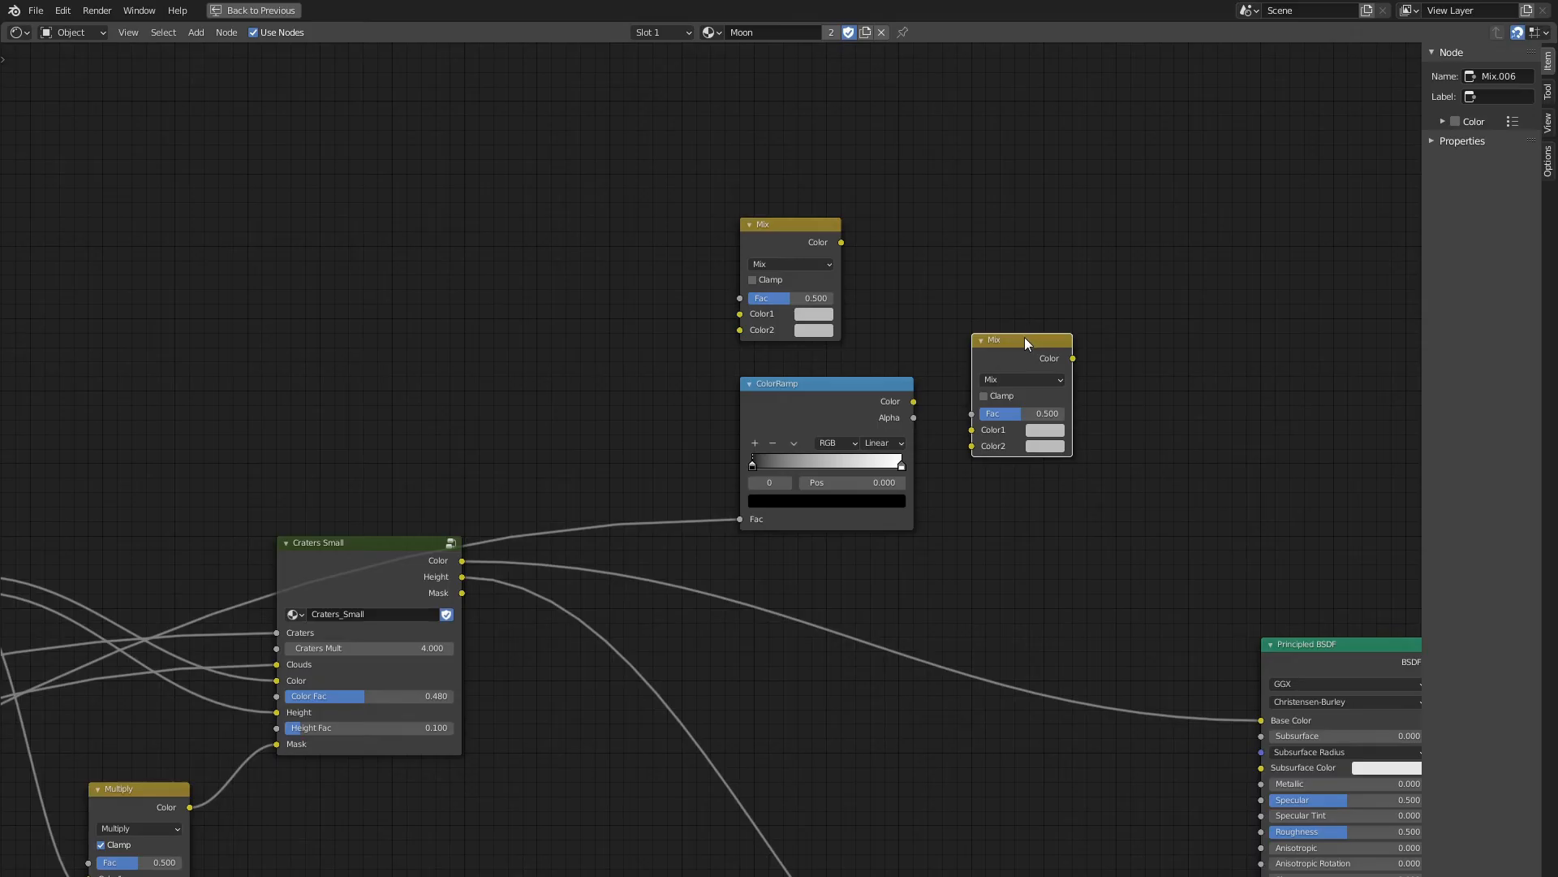
pyautogui.moveTo(822, 258); pyautogui.dragTo(812, 256, button='middle')
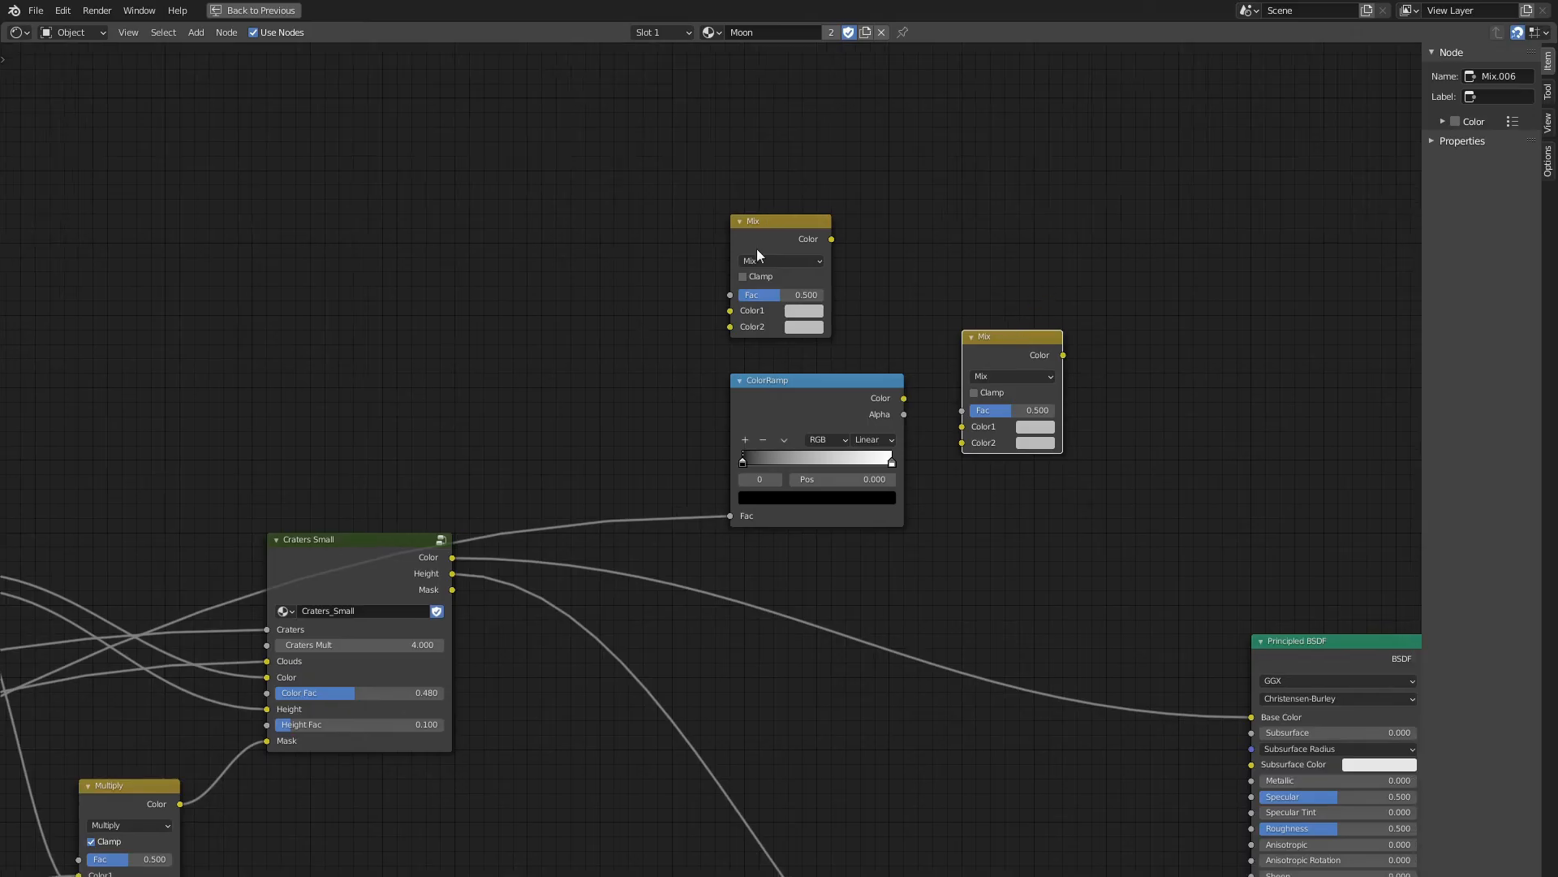
# Group the ColorRamp and both Mix nodes, widen the sidebar, and rename the group's Fac input to Clouds.
pyautogui.click(756, 247)
pyautogui.keyDown('shift'); pyautogui.click(812, 386); pyautogui.keyUp('shift')
pyautogui.keyDown('shift'); pyautogui.click(1006, 337); pyautogui.keyUp('shift')
pyautogui.hotkey('ctrl', 'g')
pyautogui.moveTo(596, 442); pyautogui.dragTo(495, 472)
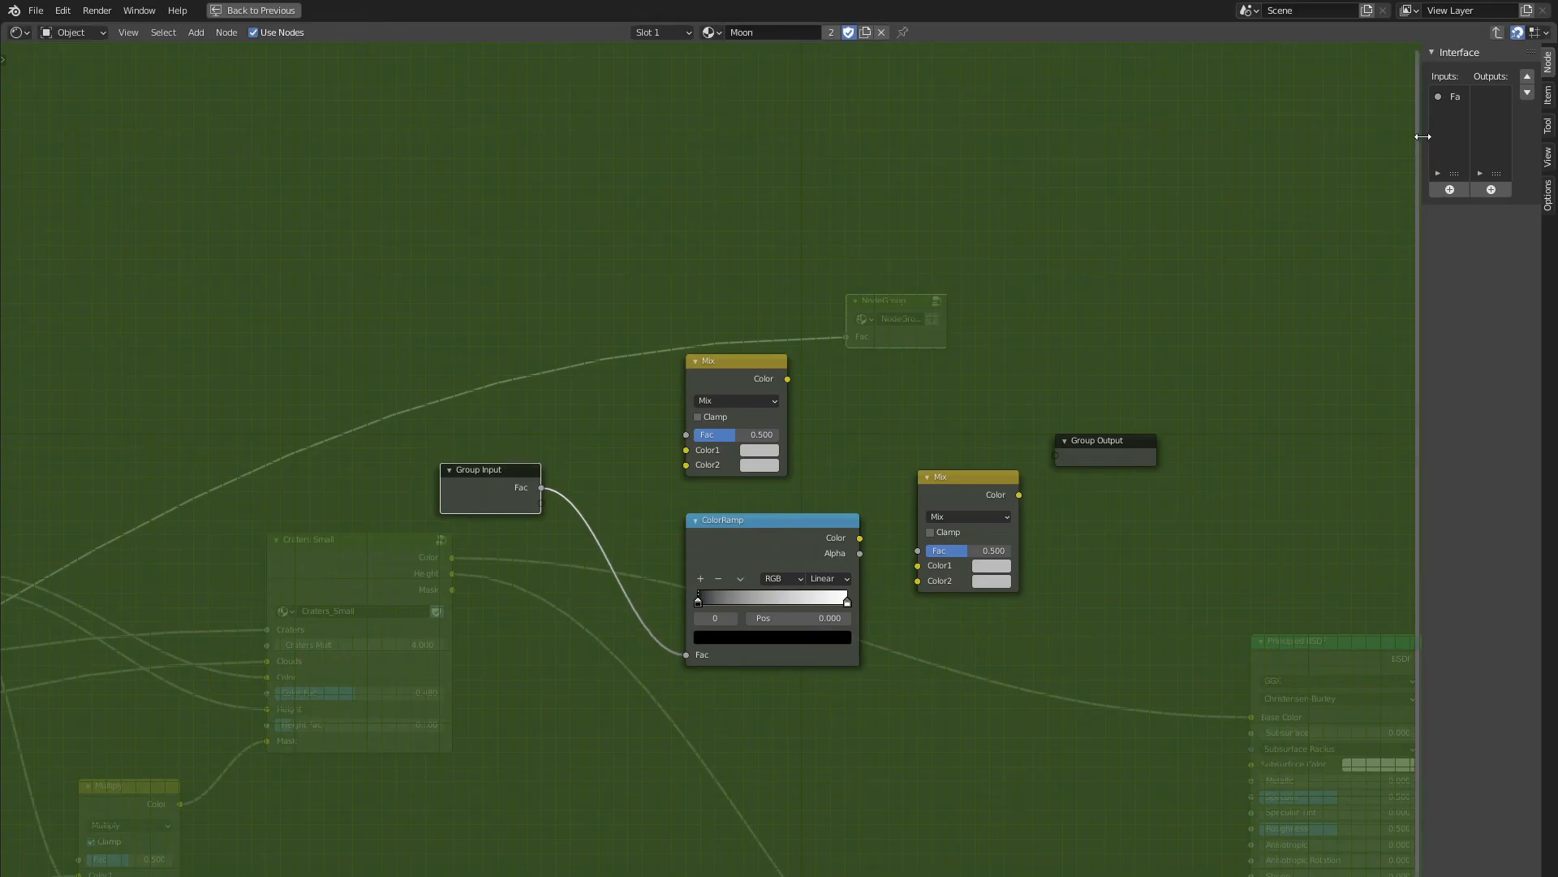
pyautogui.moveTo(1422, 135); pyautogui.dragTo(1326, 121)
pyautogui.doubleClick(1365, 97)
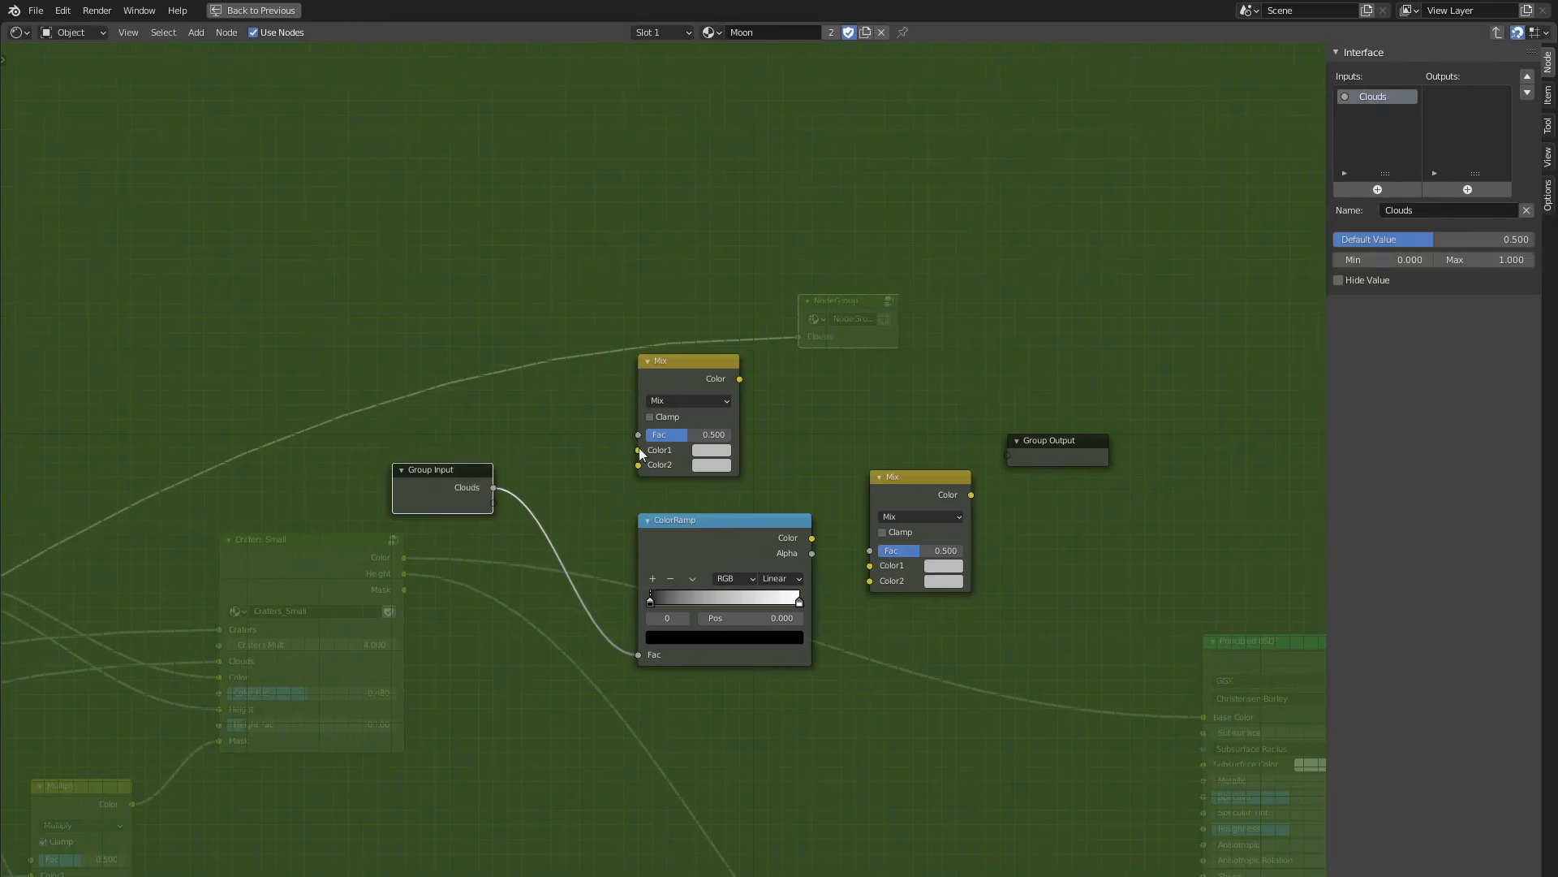
# Expose two group inputs for the upper Mix node's Color1 and Color2, naming the factor Color Fac and ordering it first.
pyautogui.moveTo(639, 451); pyautogui.dragTo(492, 520)
pyautogui.doubleClick(1365, 129)
pyautogui.write('Color Fac')
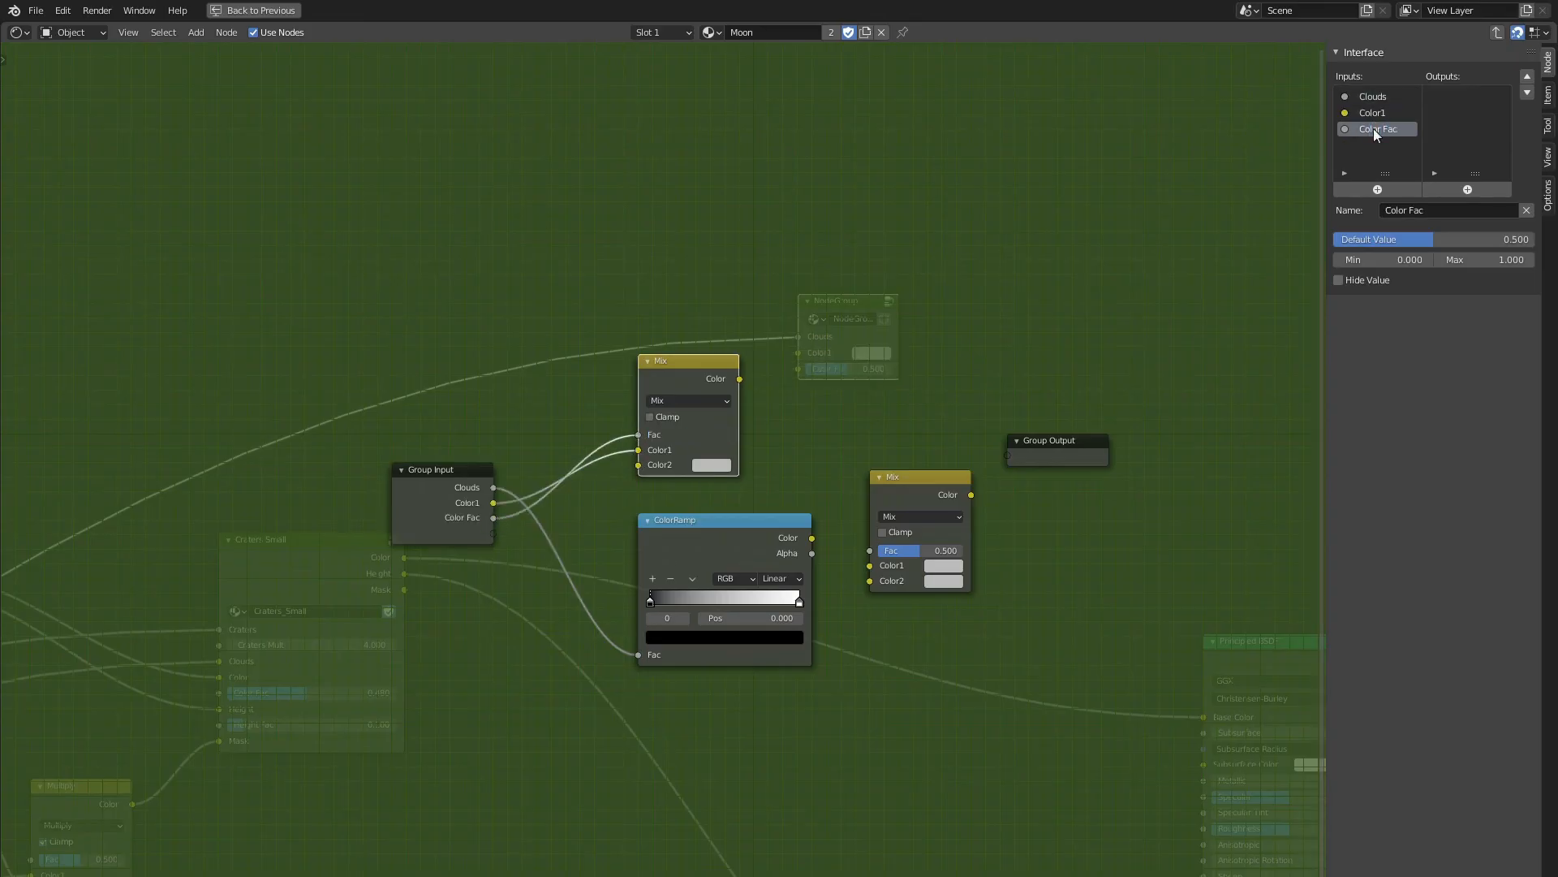
pyautogui.click(1527, 77)
pyautogui.moveTo(639, 436); pyautogui.dragTo(637, 453)
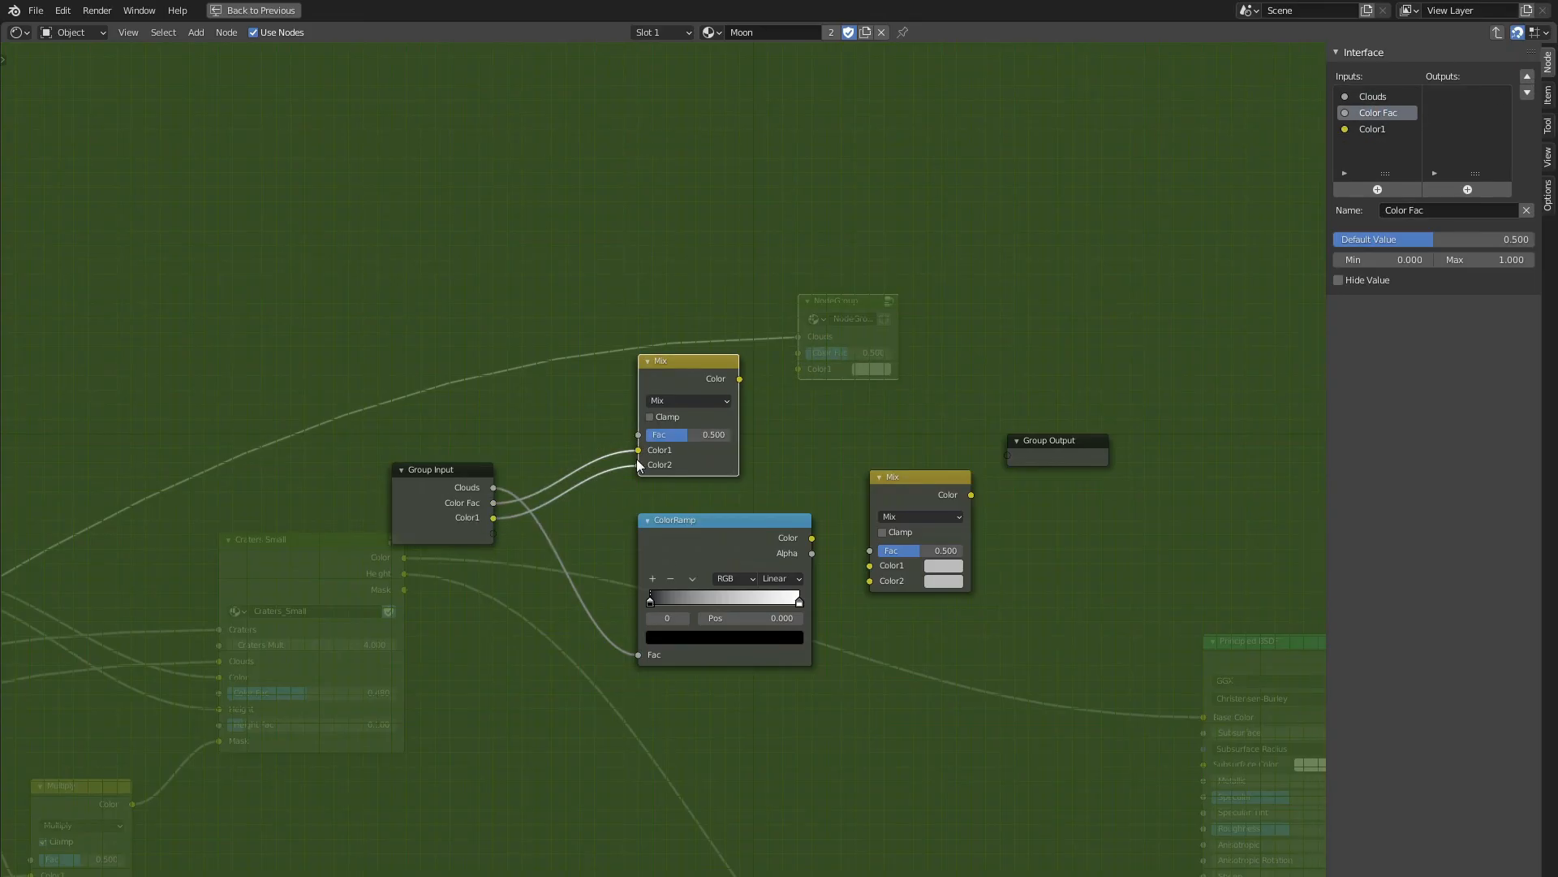
# Set the upper Mix node to Multiply with Fac 1.000 and rename the group's Color1 input to Mask.
pyautogui.click(689, 400)
pyautogui.click(699, 430)
pyautogui.click(1375, 128)
pyautogui.doubleClick(1375, 127)
pyautogui.write('M')
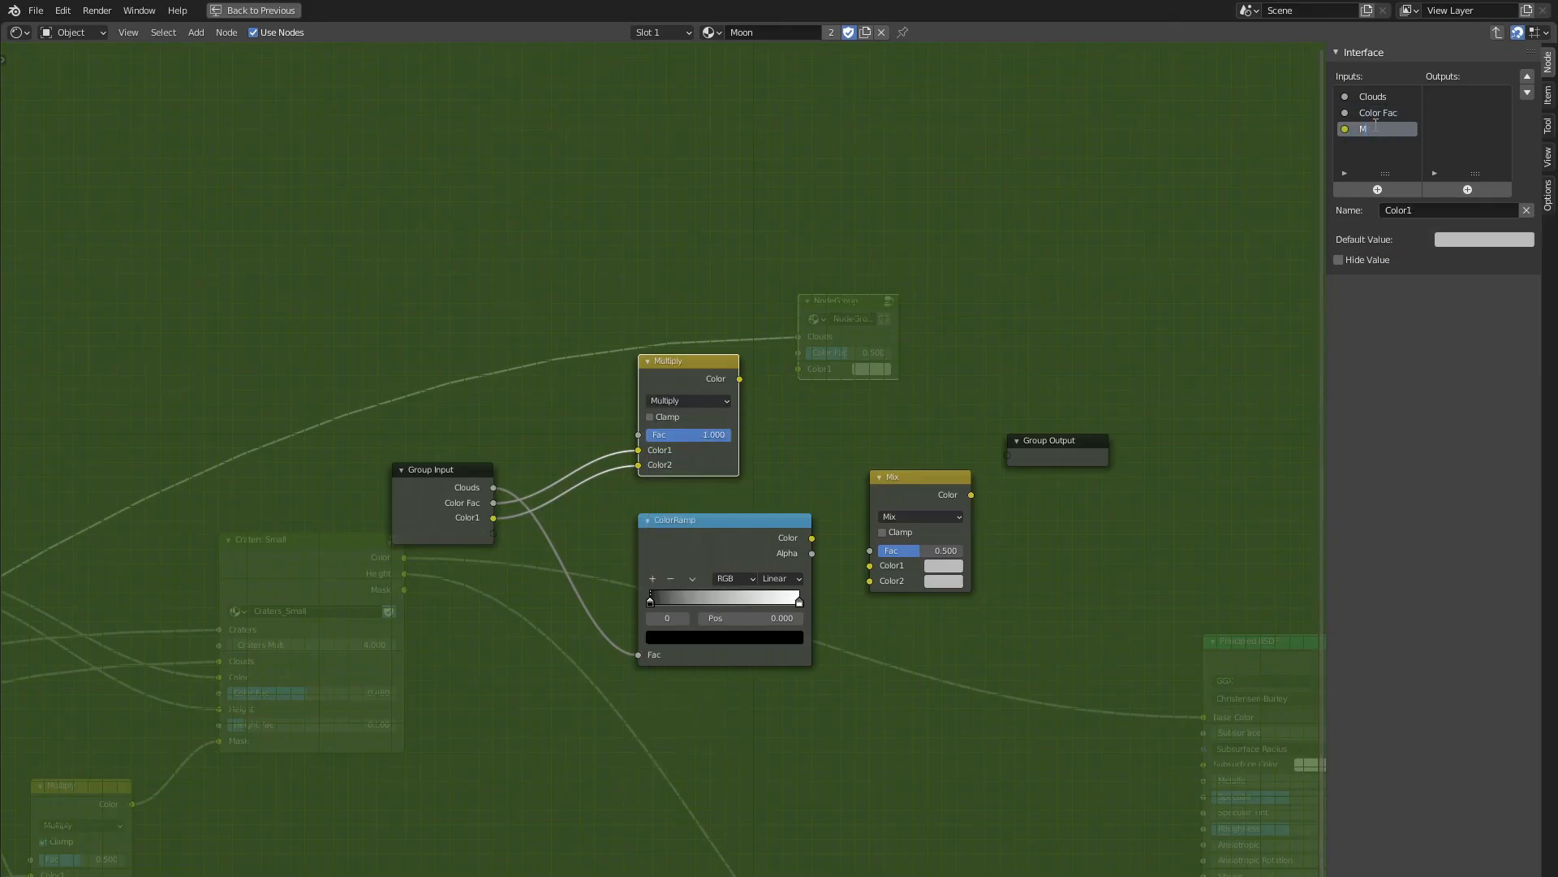
pyautogui.write('ask')
pyautogui.press('Return')
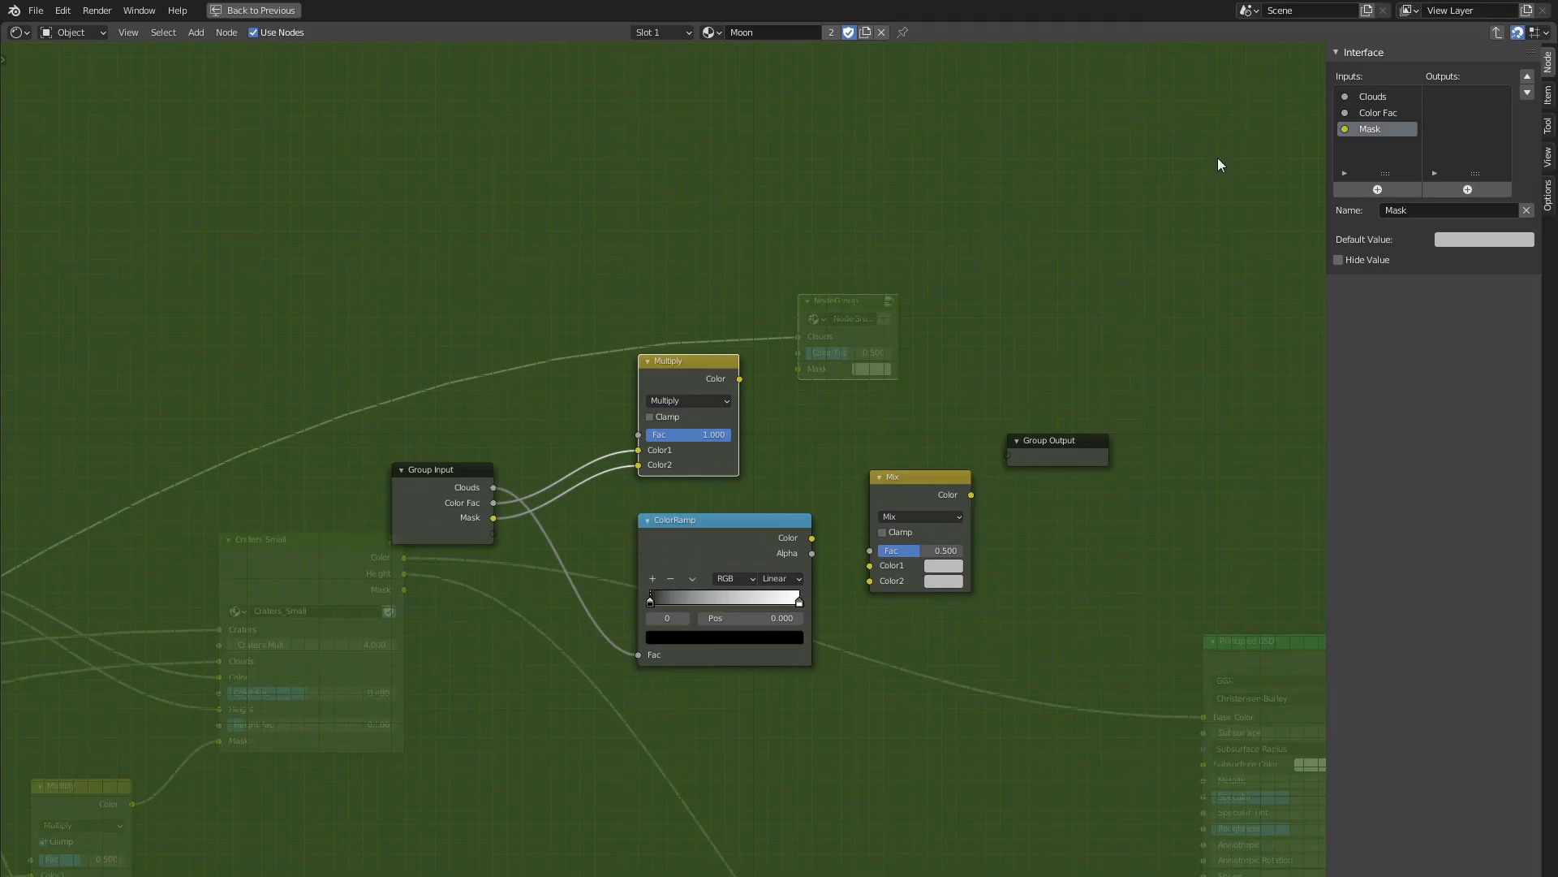
# Feed the Multiply result into the second Mix node's Fac and the ColorRamp into its Color2, using Add blending.
pyautogui.moveTo(1047, 406); pyautogui.dragTo(810, 380, button='middle')
pyautogui.moveTo(811, 416); pyautogui.dragTo(1022, 417)
pyautogui.moveTo(676, 453); pyautogui.dragTo(719, 430)
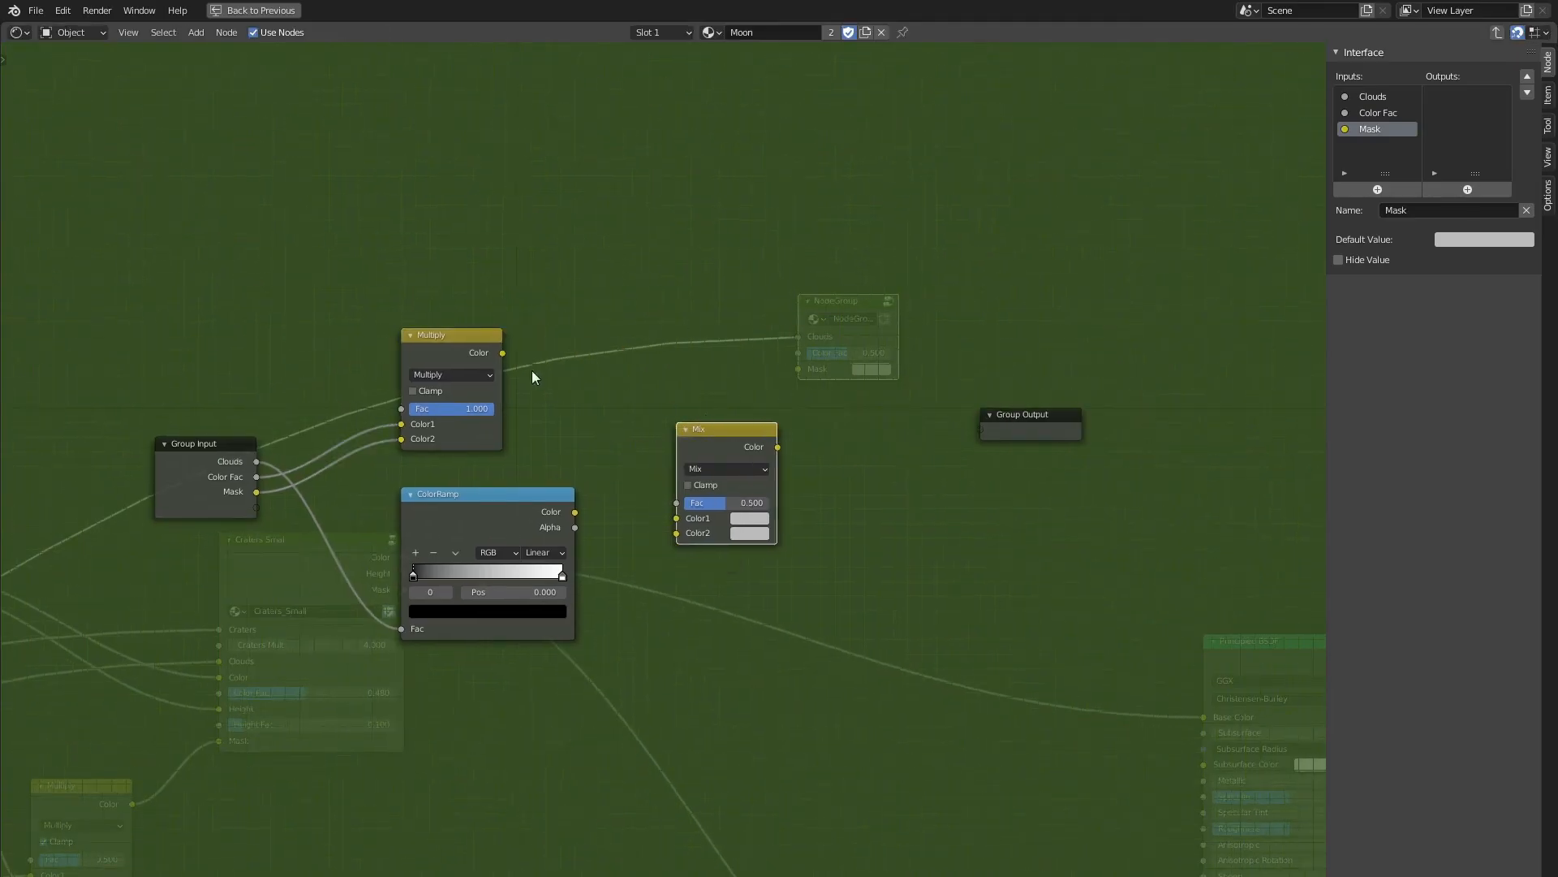
pyautogui.moveTo(502, 353); pyautogui.dragTo(653, 524)
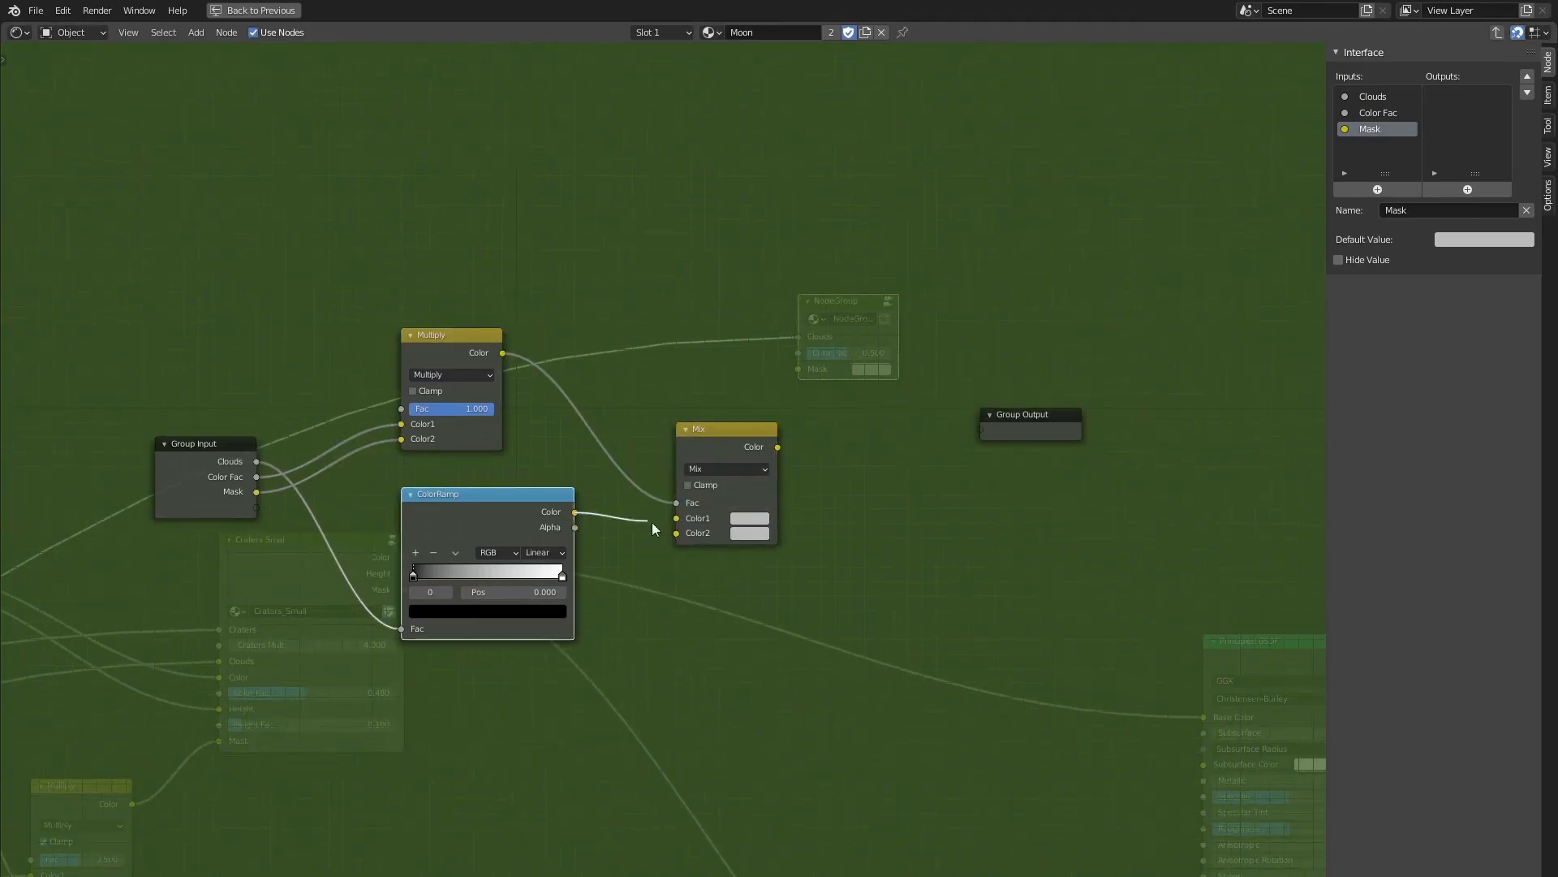
pyautogui.click(716, 470)
pyautogui.click(699, 614)
# Expose the Add node's Color1 as a group input named Color and order it above Color Fac.
pyautogui.moveTo(360, 514); pyautogui.dragTo(422, 513, button='middle')
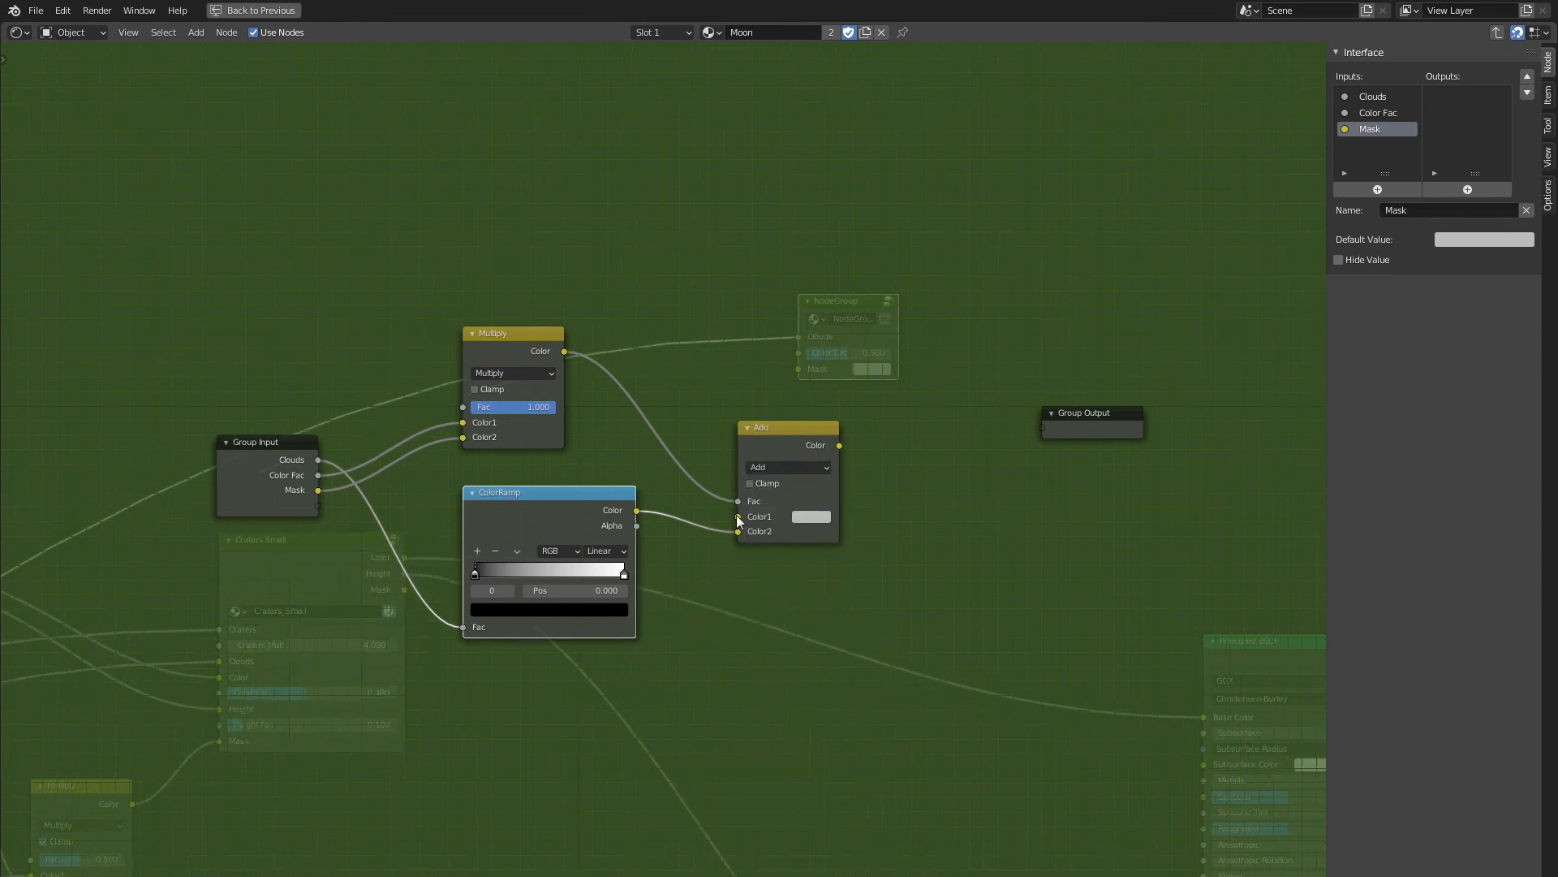
pyautogui.moveTo(737, 516); pyautogui.dragTo(315, 507)
pyautogui.click(1527, 75)
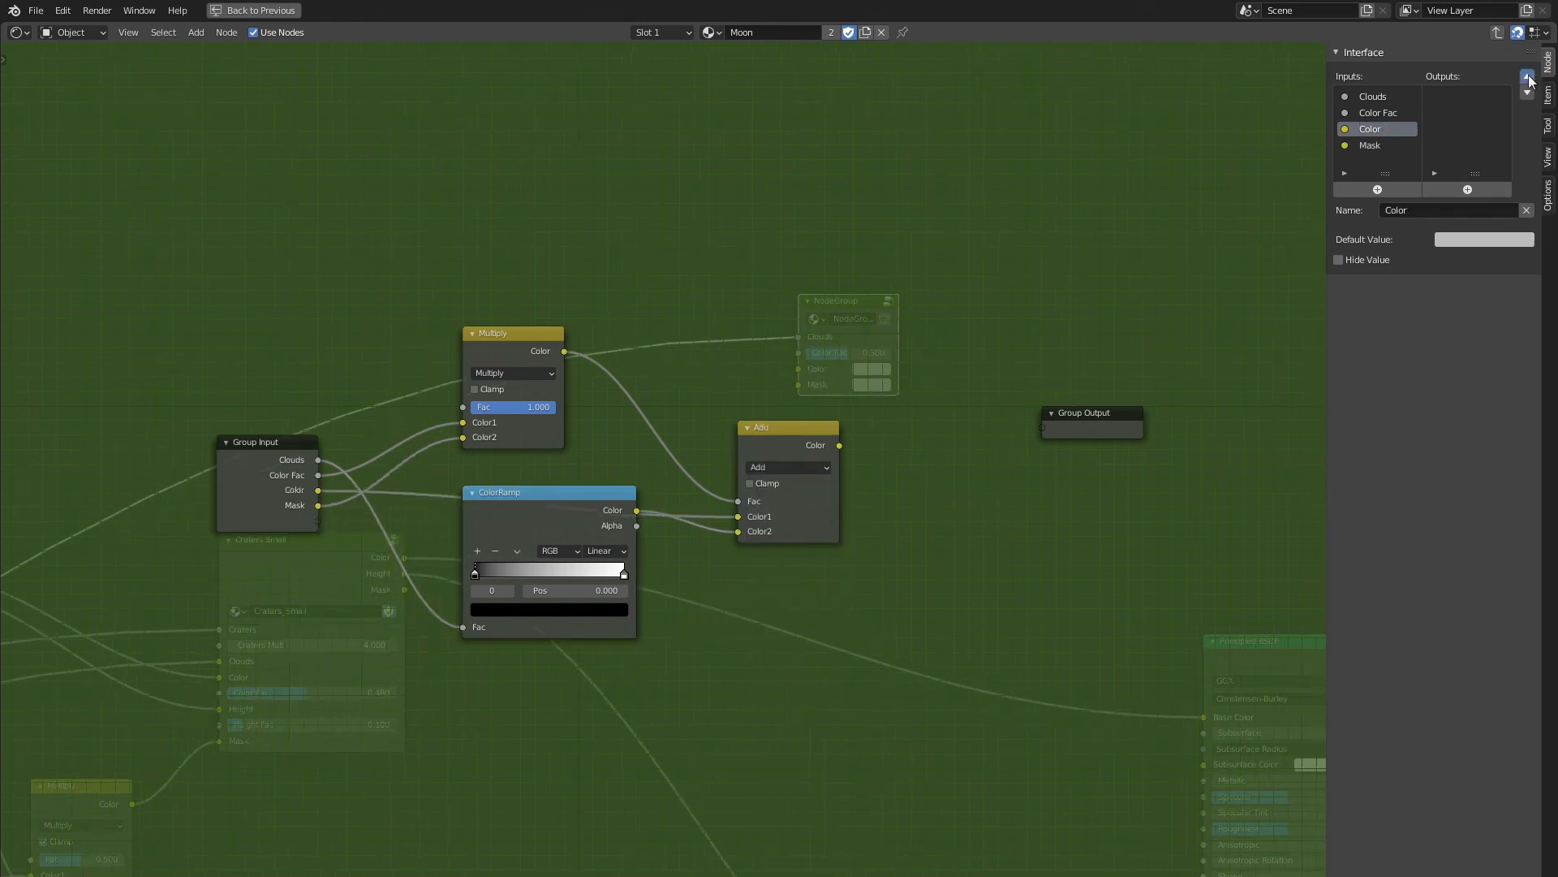
pyautogui.click(1527, 75)
# Add a frame and place the Multiply, ColorRamp and Add nodes inside it.
pyautogui.moveTo(474, 493)
pyautogui.mouseDown()
pyautogui.moveTo(453, 491)
pyautogui.moveTo(474, 473)
pyautogui.mouseUp()
pyautogui.hotkey('shift', 'a')
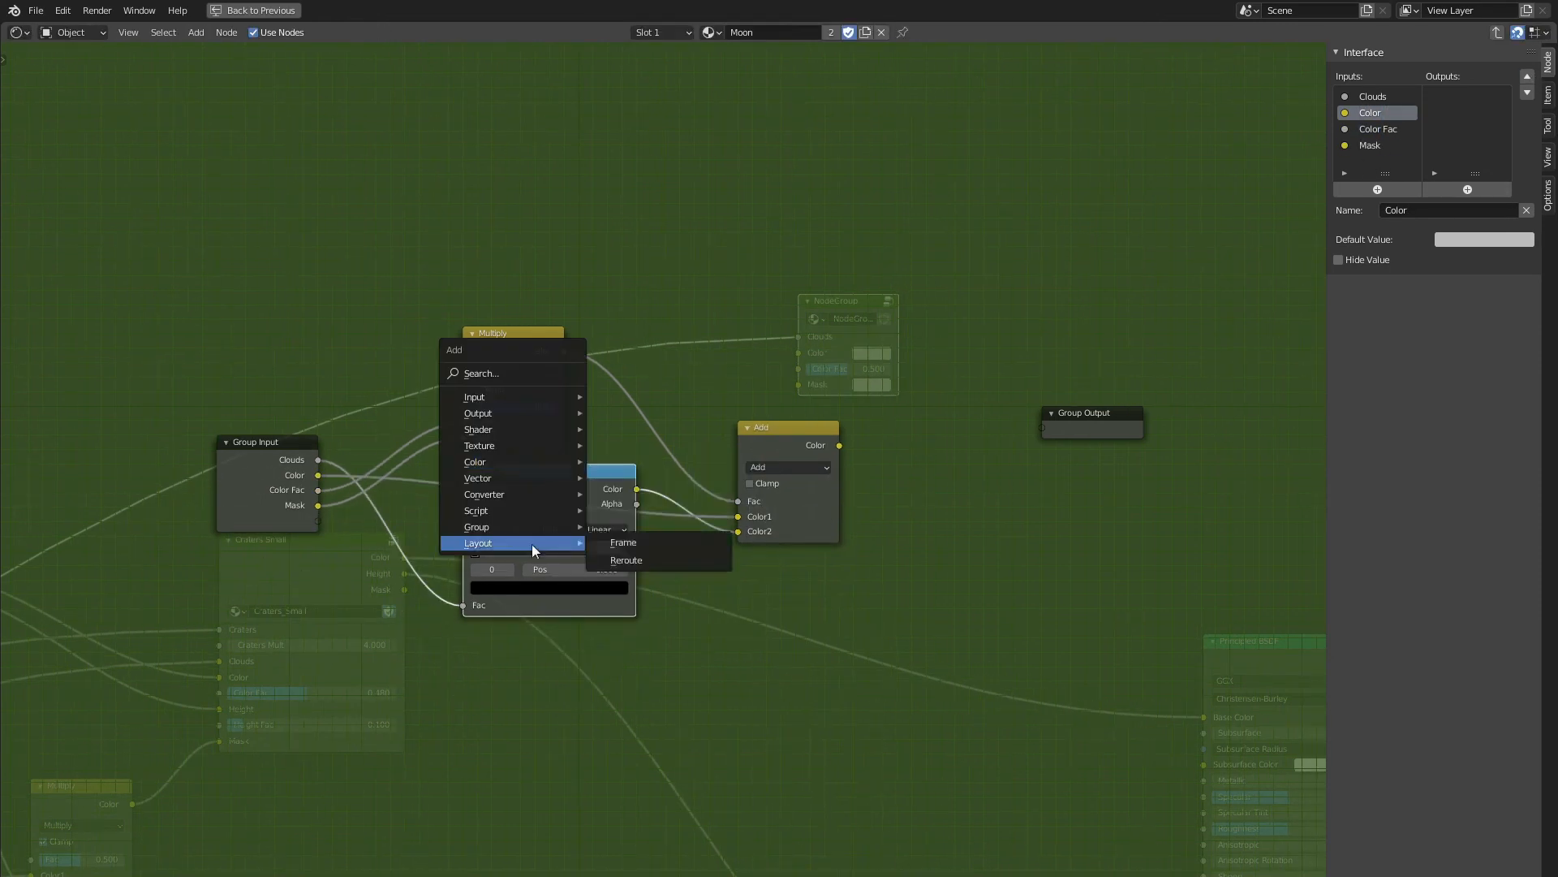
pyautogui.click(623, 543)
pyautogui.click(422, 228)
pyautogui.click(513, 333)
pyautogui.keyDown('shift'); pyautogui.click(536, 472); pyautogui.keyUp('shift')
pyautogui.keyDown('shift'); pyautogui.click(770, 430); pyautogui.keyUp('shift')
pyautogui.press('g')
pyautogui.click(503, 272)
pyautogui.moveTo(655, 255); pyautogui.dragTo(671, 269)
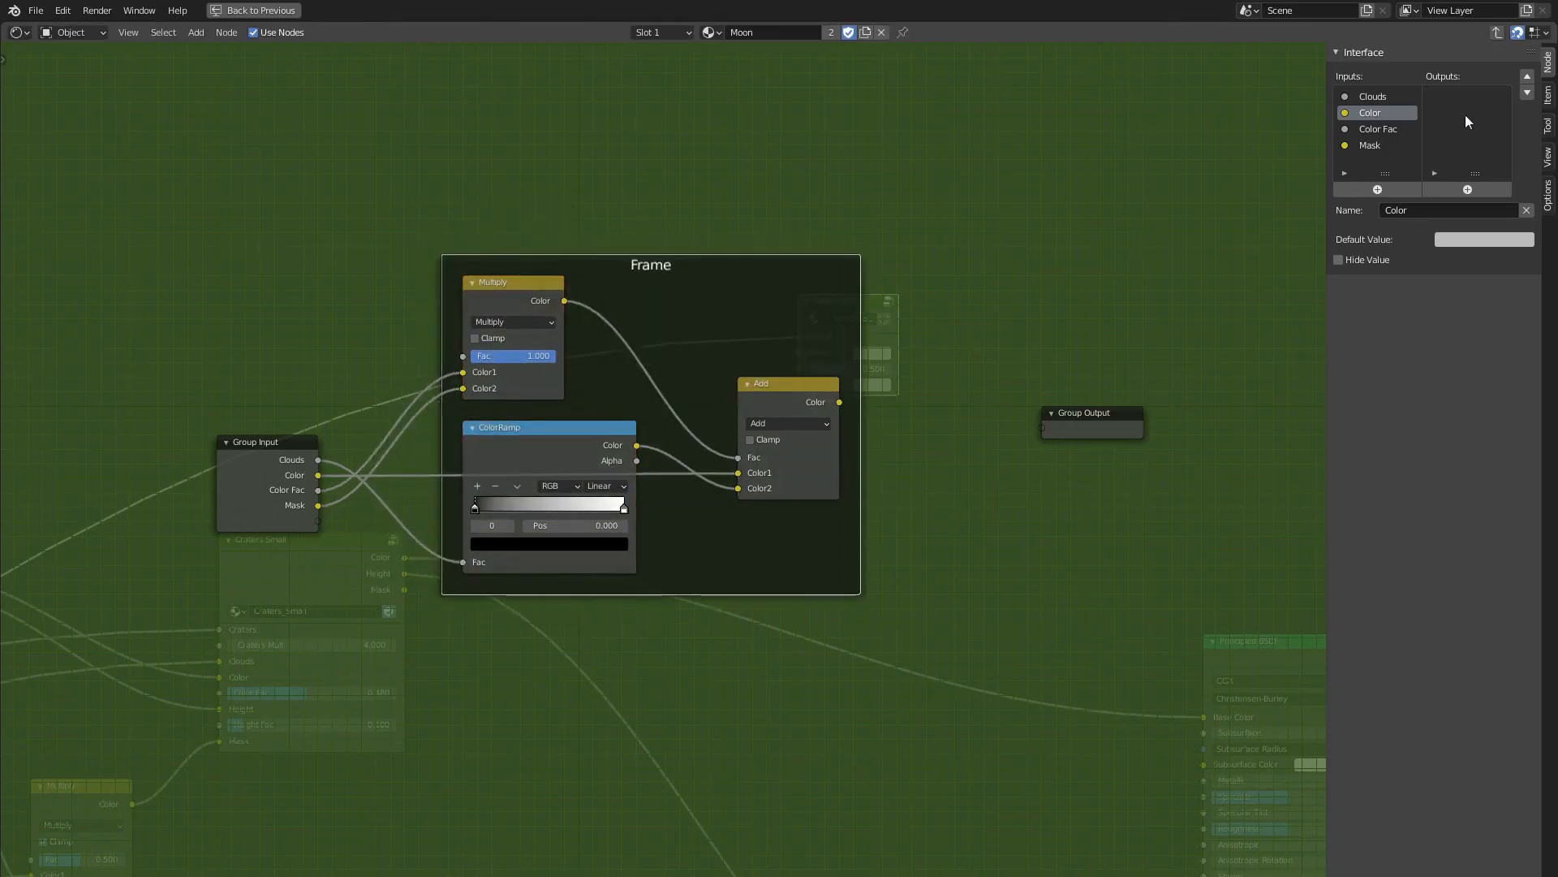
# Label the frame Color and connect the Add node's Color output to the Group Output.
pyautogui.click(1548, 95)
pyautogui.click(1451, 96)
pyautogui.write('Color')
pyautogui.press('Return')
pyautogui.moveTo(839, 402); pyautogui.dragTo(1044, 428)
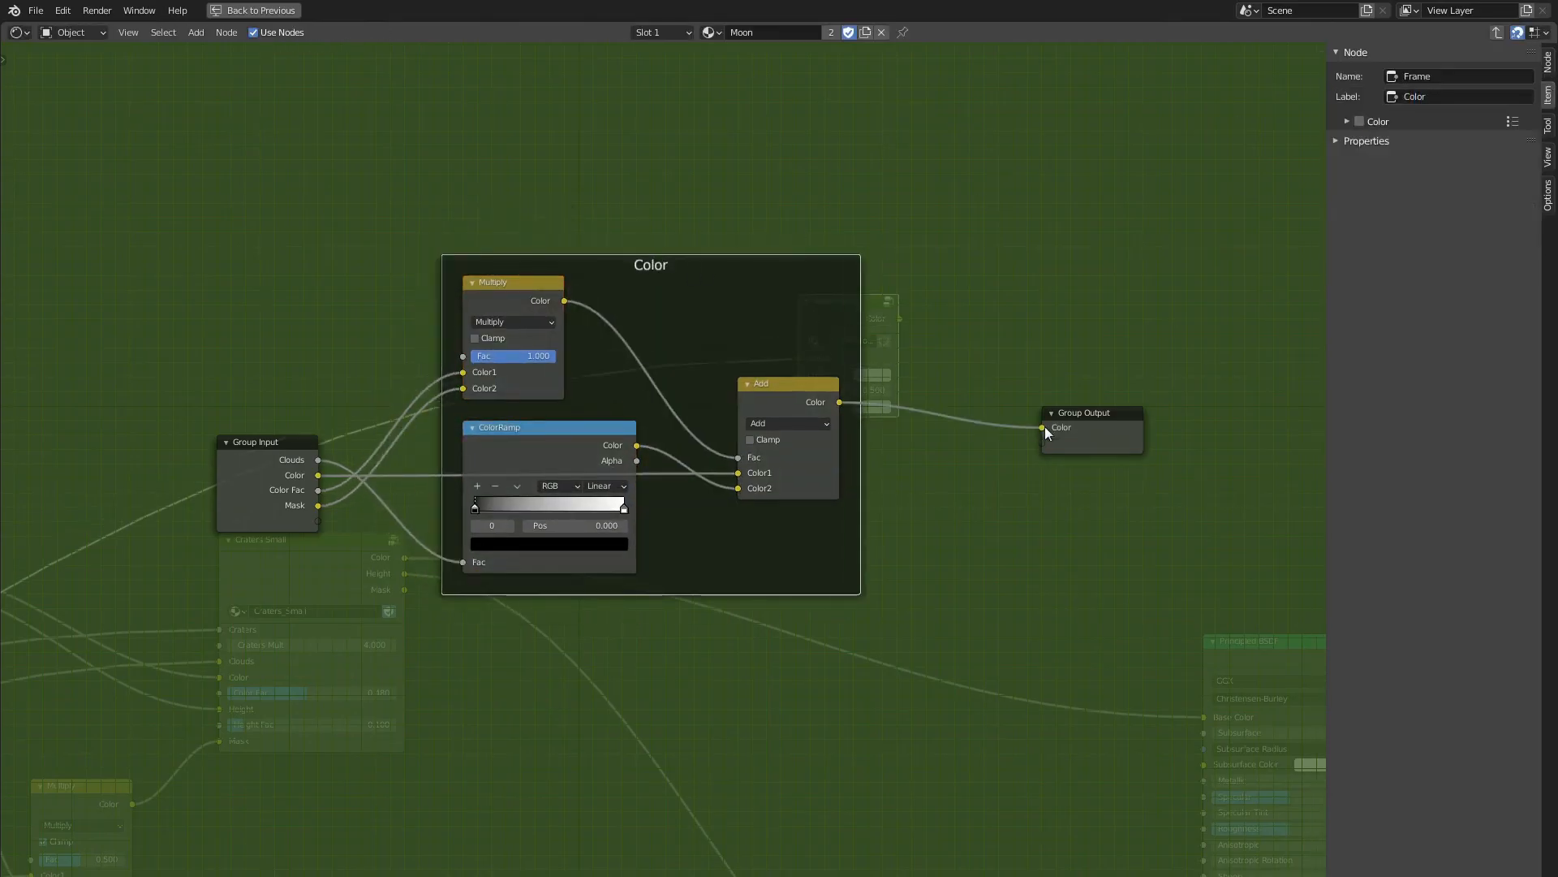
pyautogui.moveTo(681, 265); pyautogui.dragTo(709, 265)
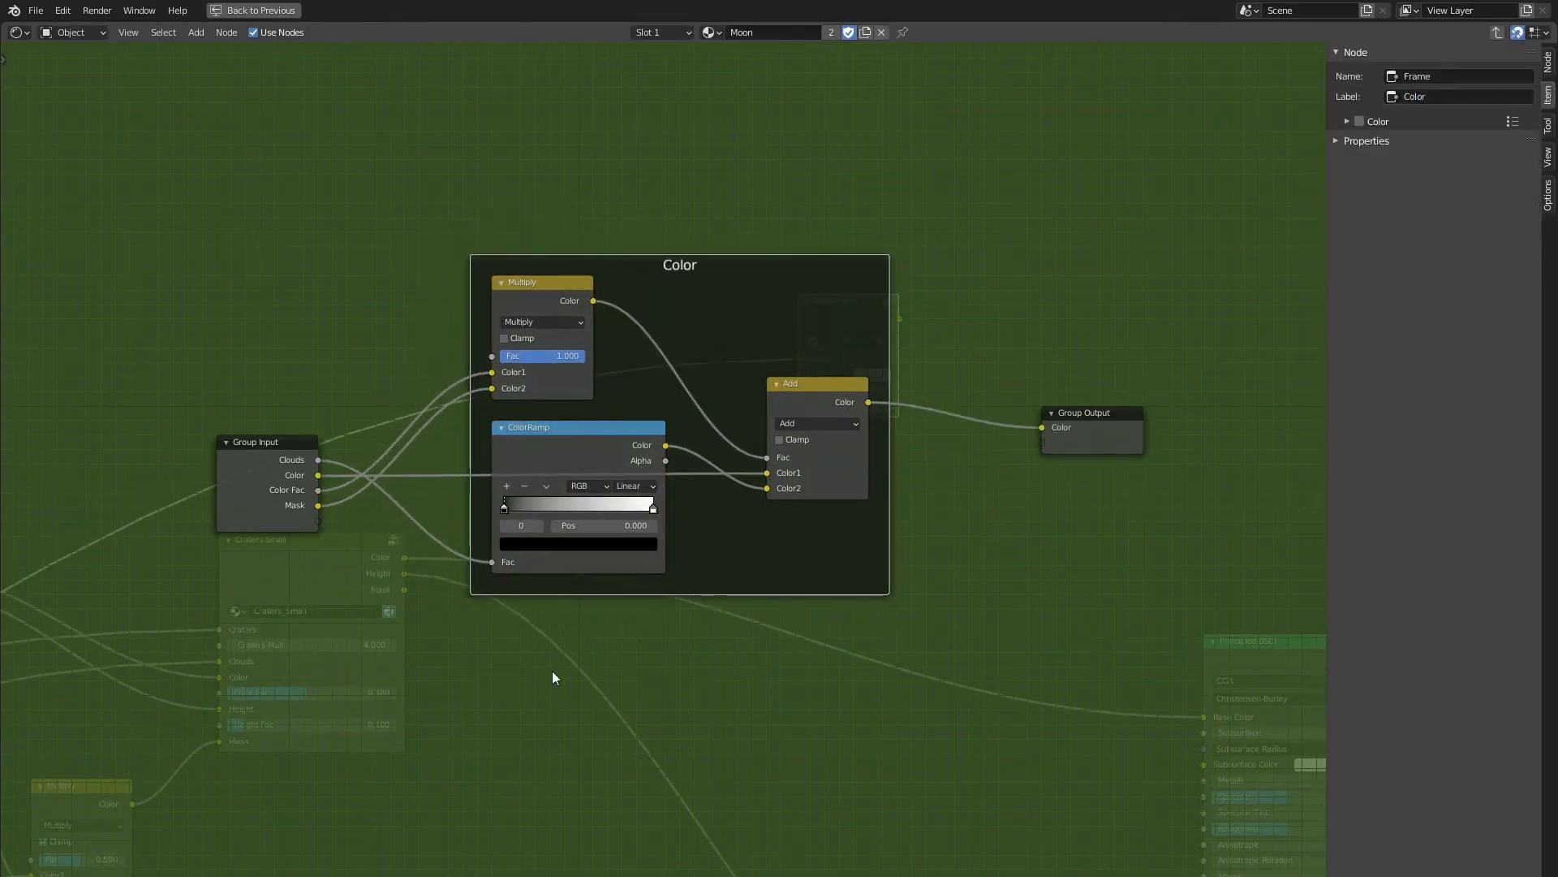
# Move the ColorRamp's black stop to about 0.507, add a stop at 0.568, and use B-Spline interpolation.
pyautogui.click(568, 440)
pyautogui.moveTo(600, 526); pyautogui.dragTo(625, 527)
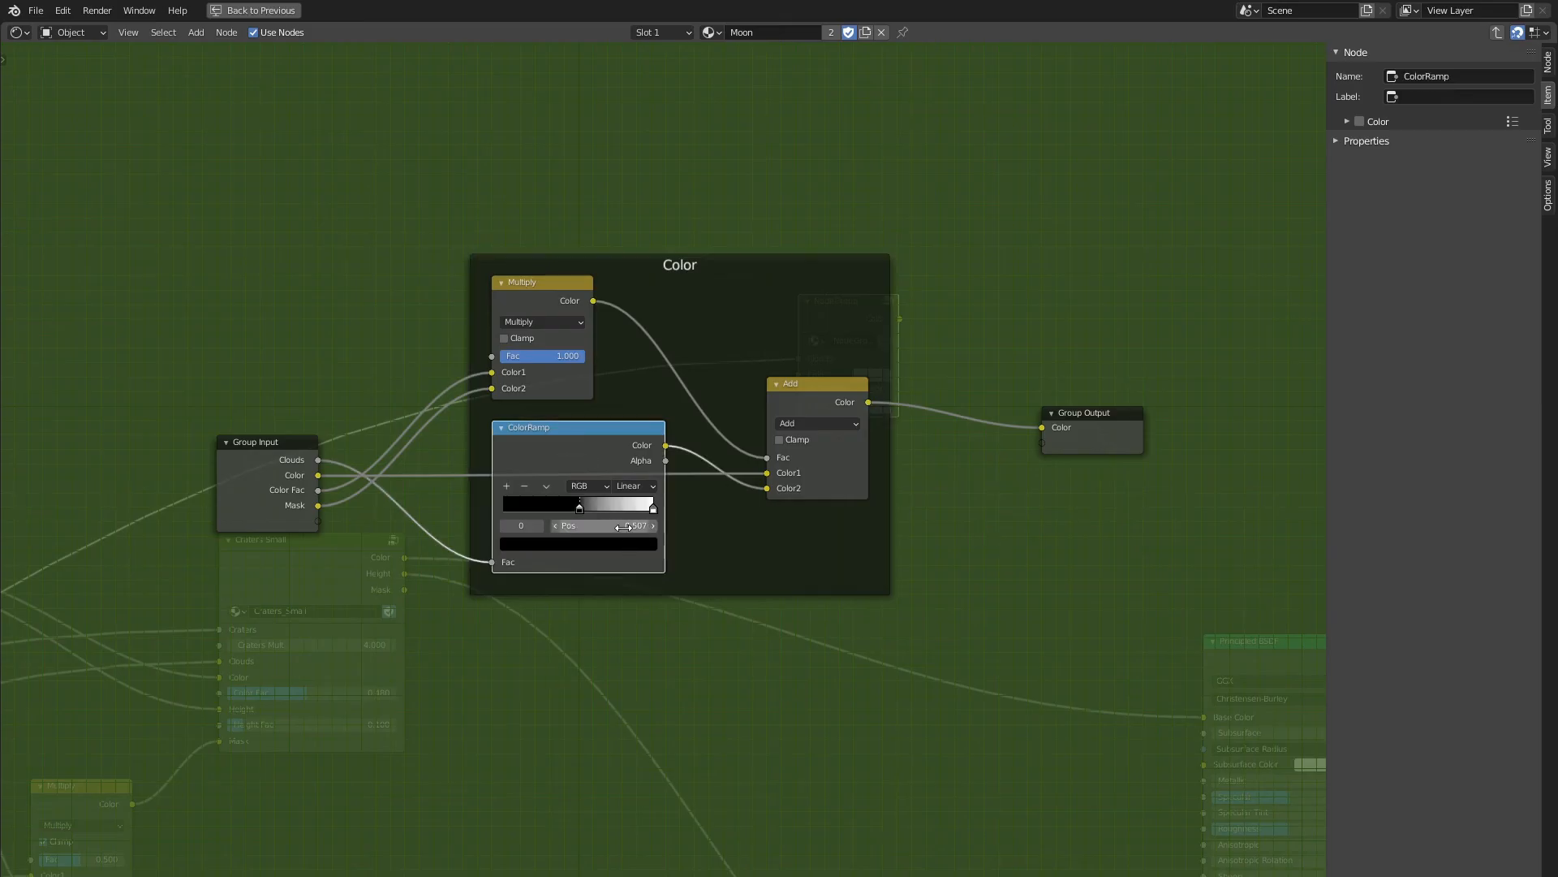
pyautogui.click(507, 485)
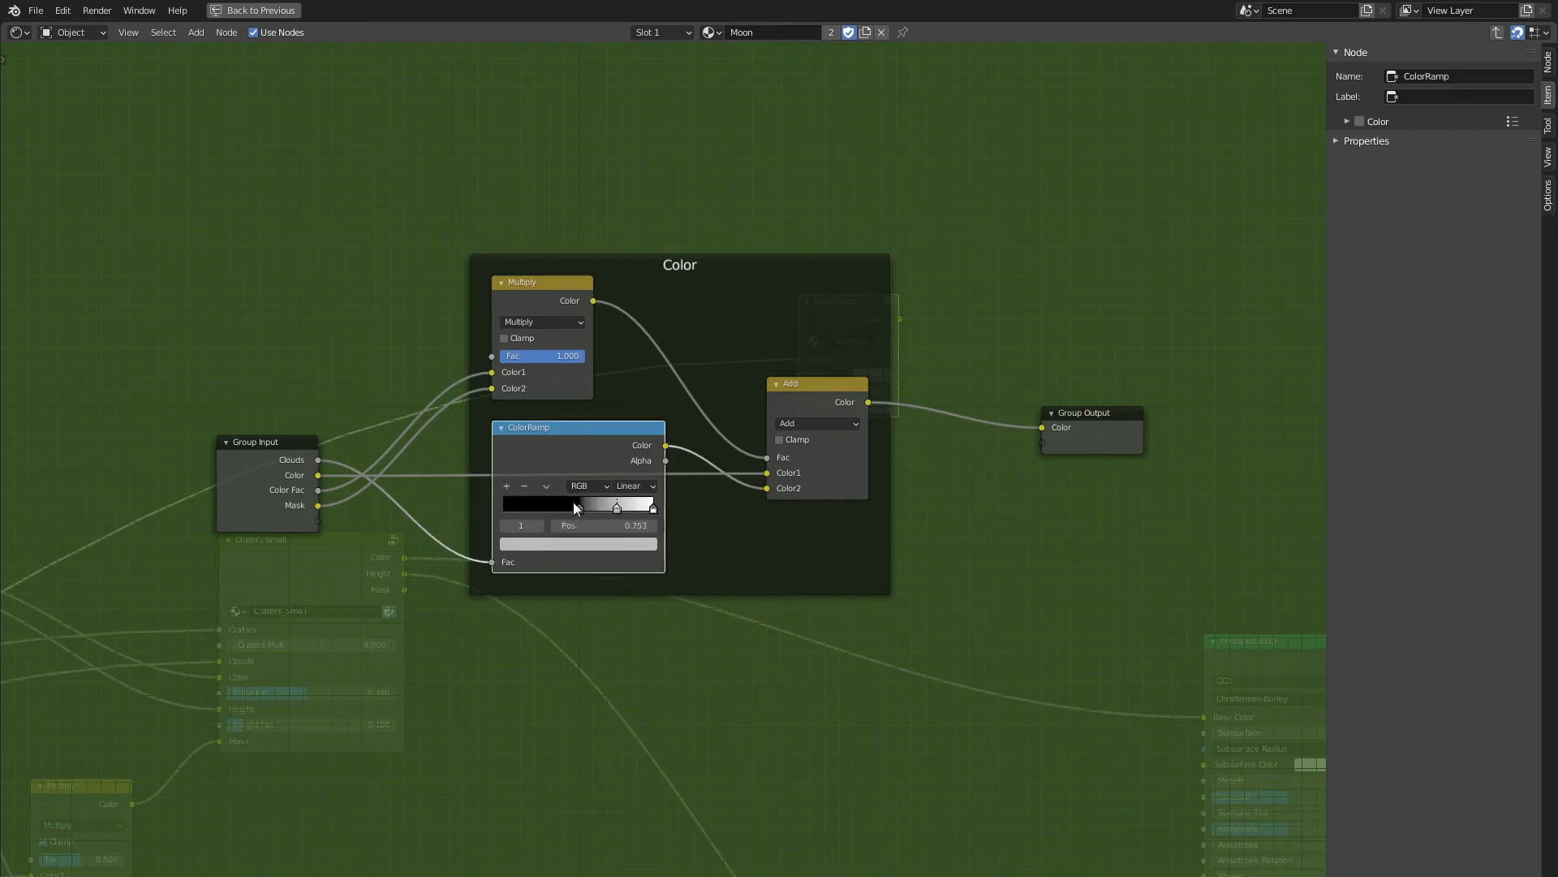
pyautogui.click(636, 485)
pyautogui.click(645, 562)
pyautogui.click(633, 525)
pyautogui.write('0.568')
pyautogui.press('Return')
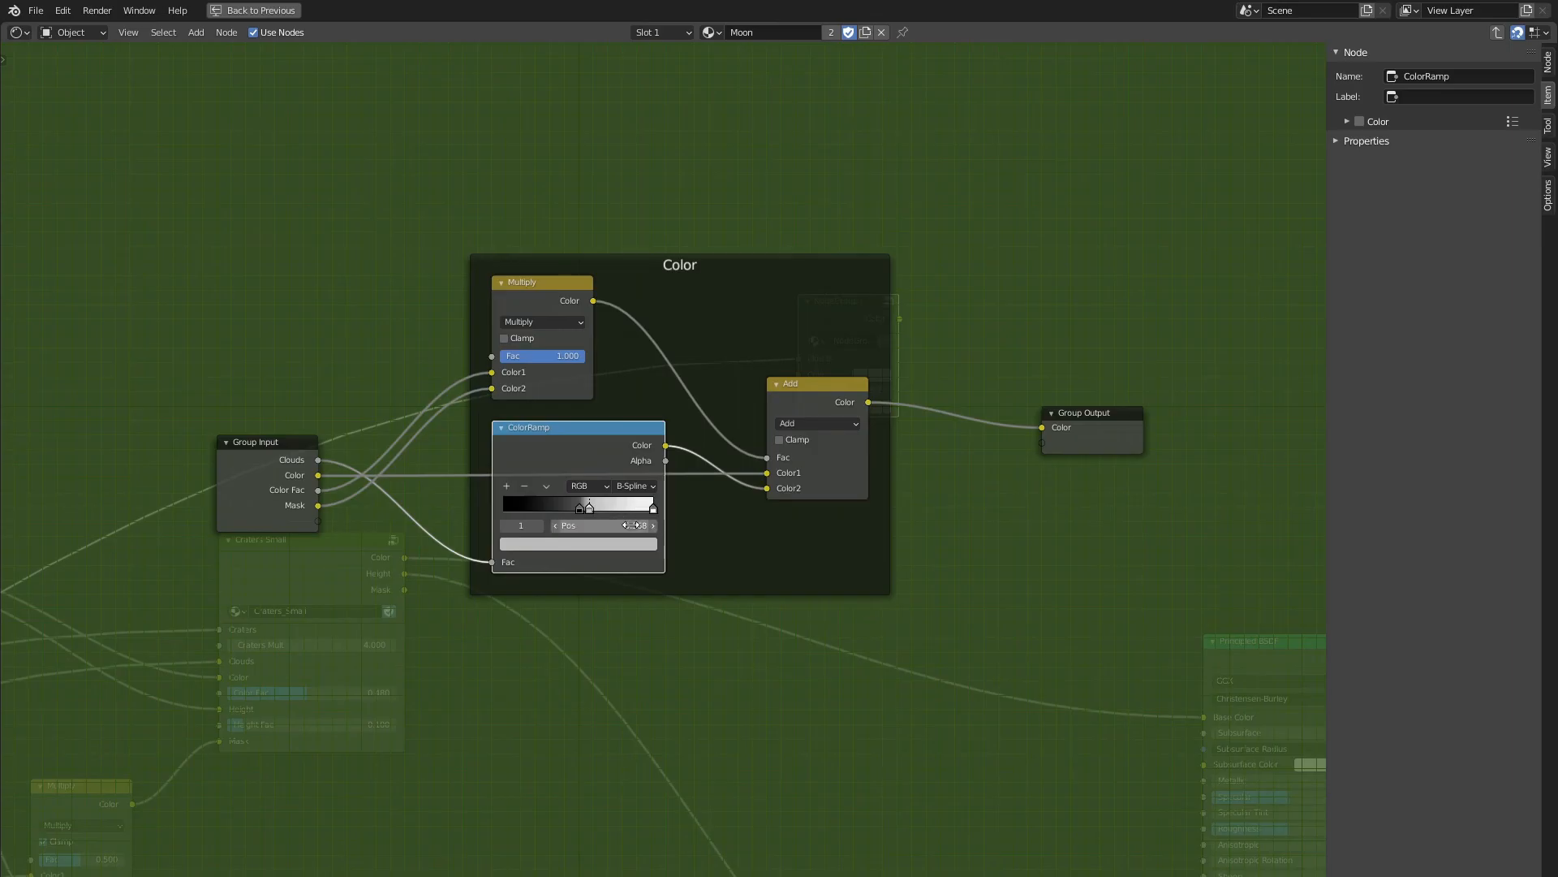
# Add a color stop to the Color frame's ColorRamp at position 0.864 and check that it is FFFFFF.
pyautogui.click(507, 486)
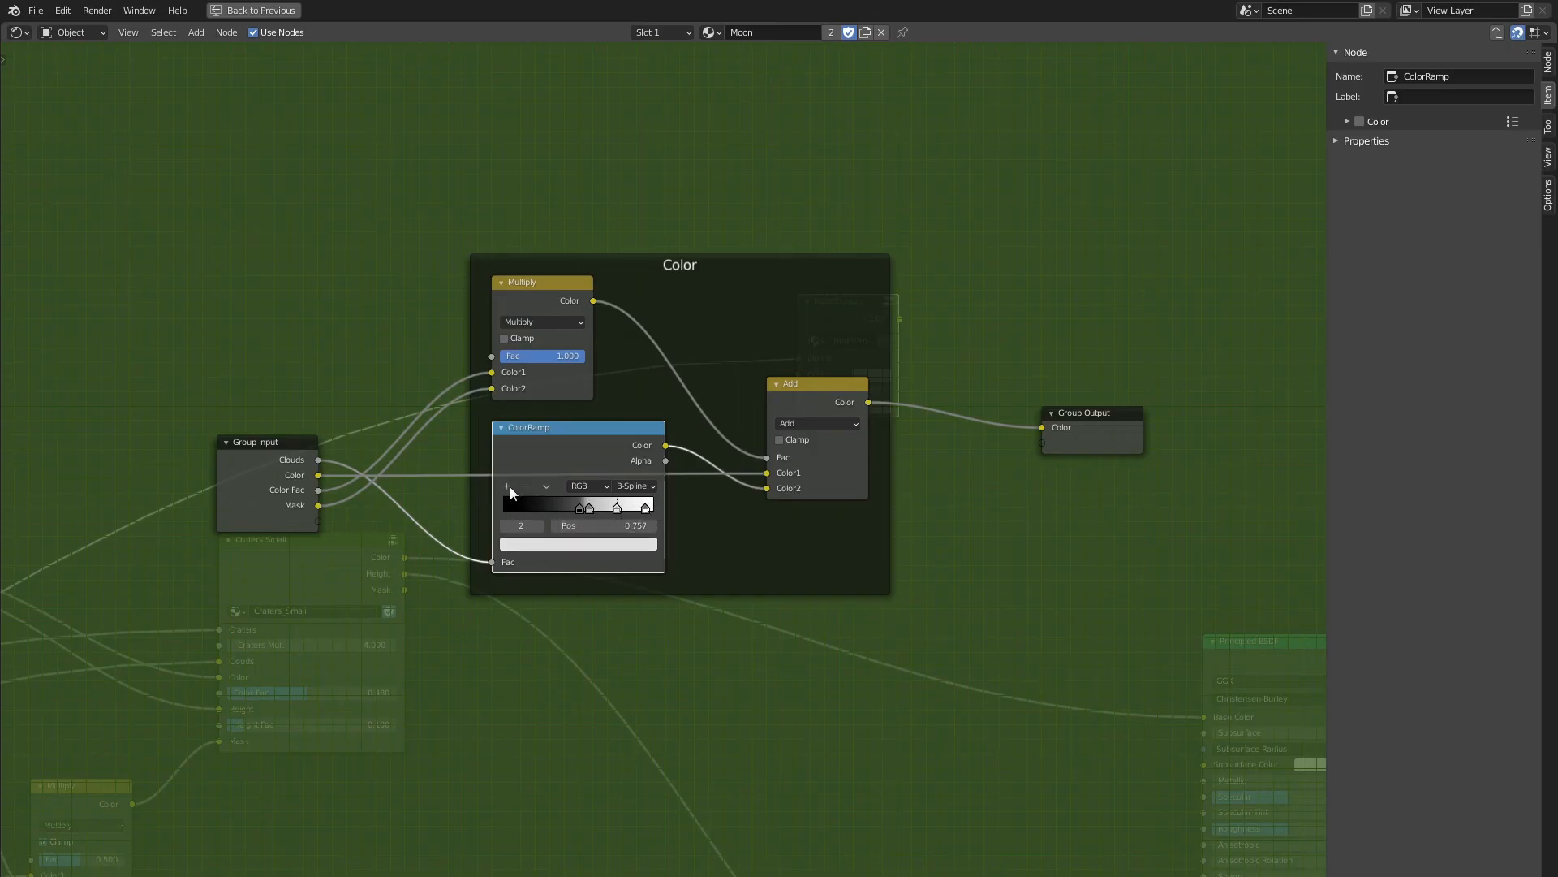
pyautogui.click(619, 525)
pyautogui.write('0.864')
pyautogui.press('Return')
pyautogui.click(564, 543)
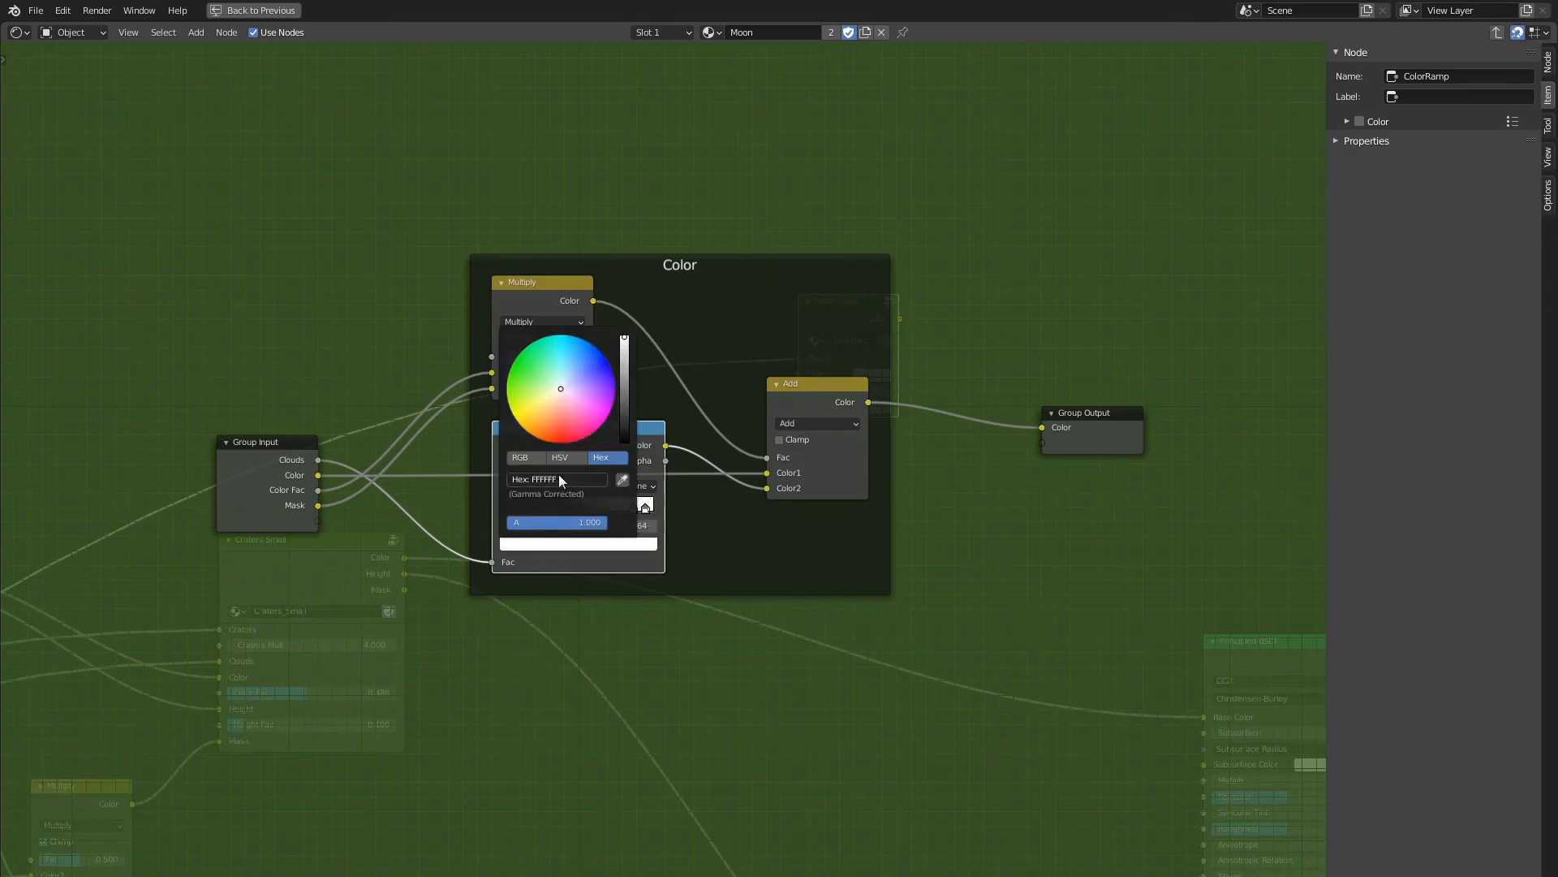
pyautogui.click(653, 508)
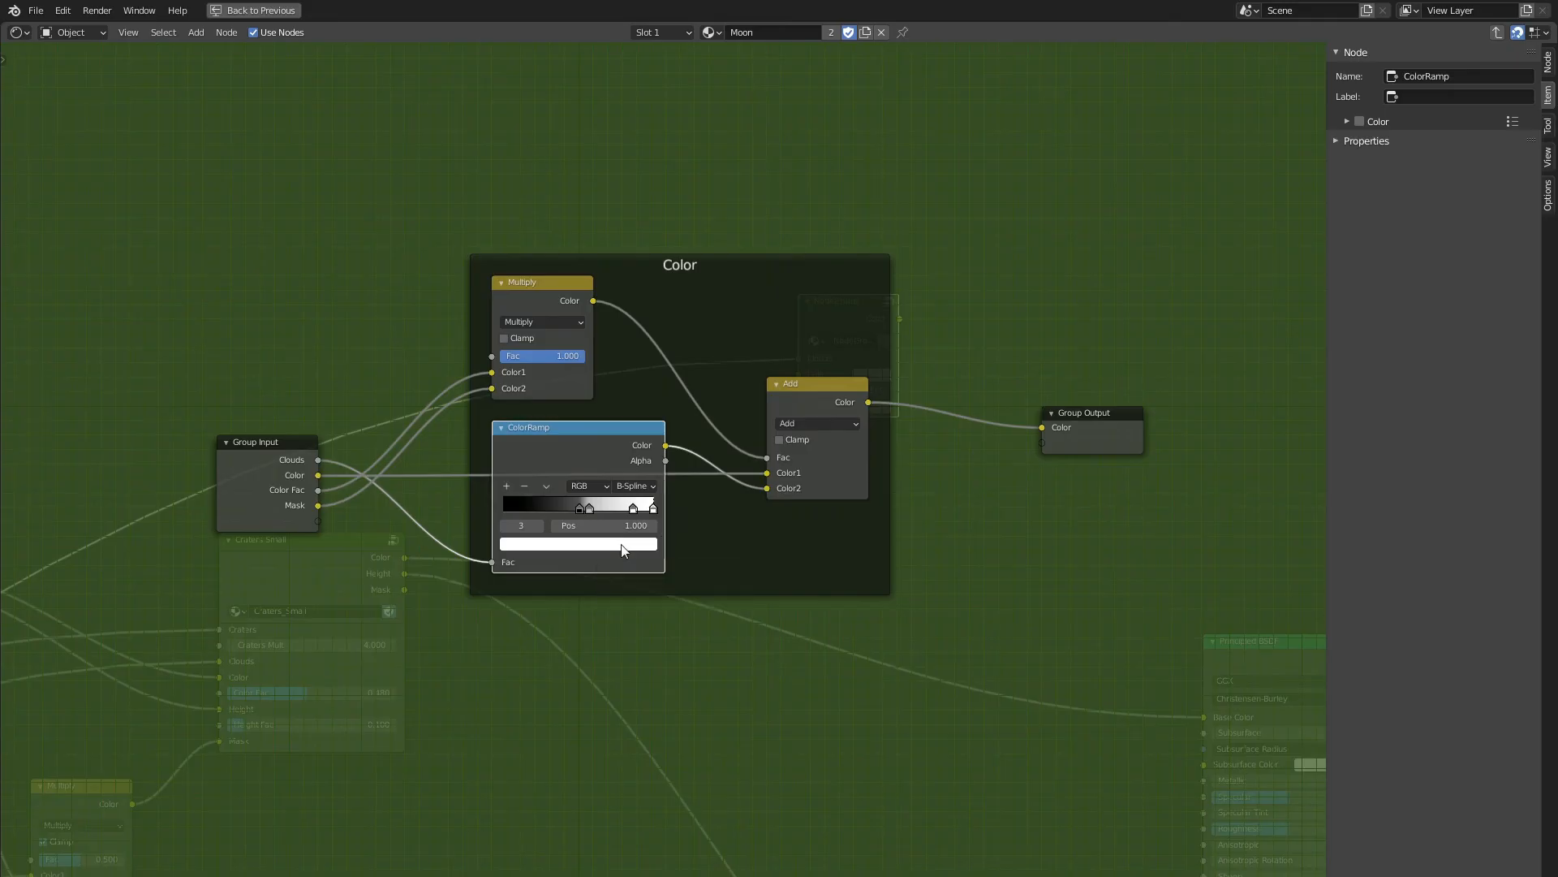
# Duplicate the ColorRamp and Multiply nodes and place the copies below the Color frame.
pyautogui.scroll(-1, 573, 349)
pyautogui.hotkey('shift', 'd')
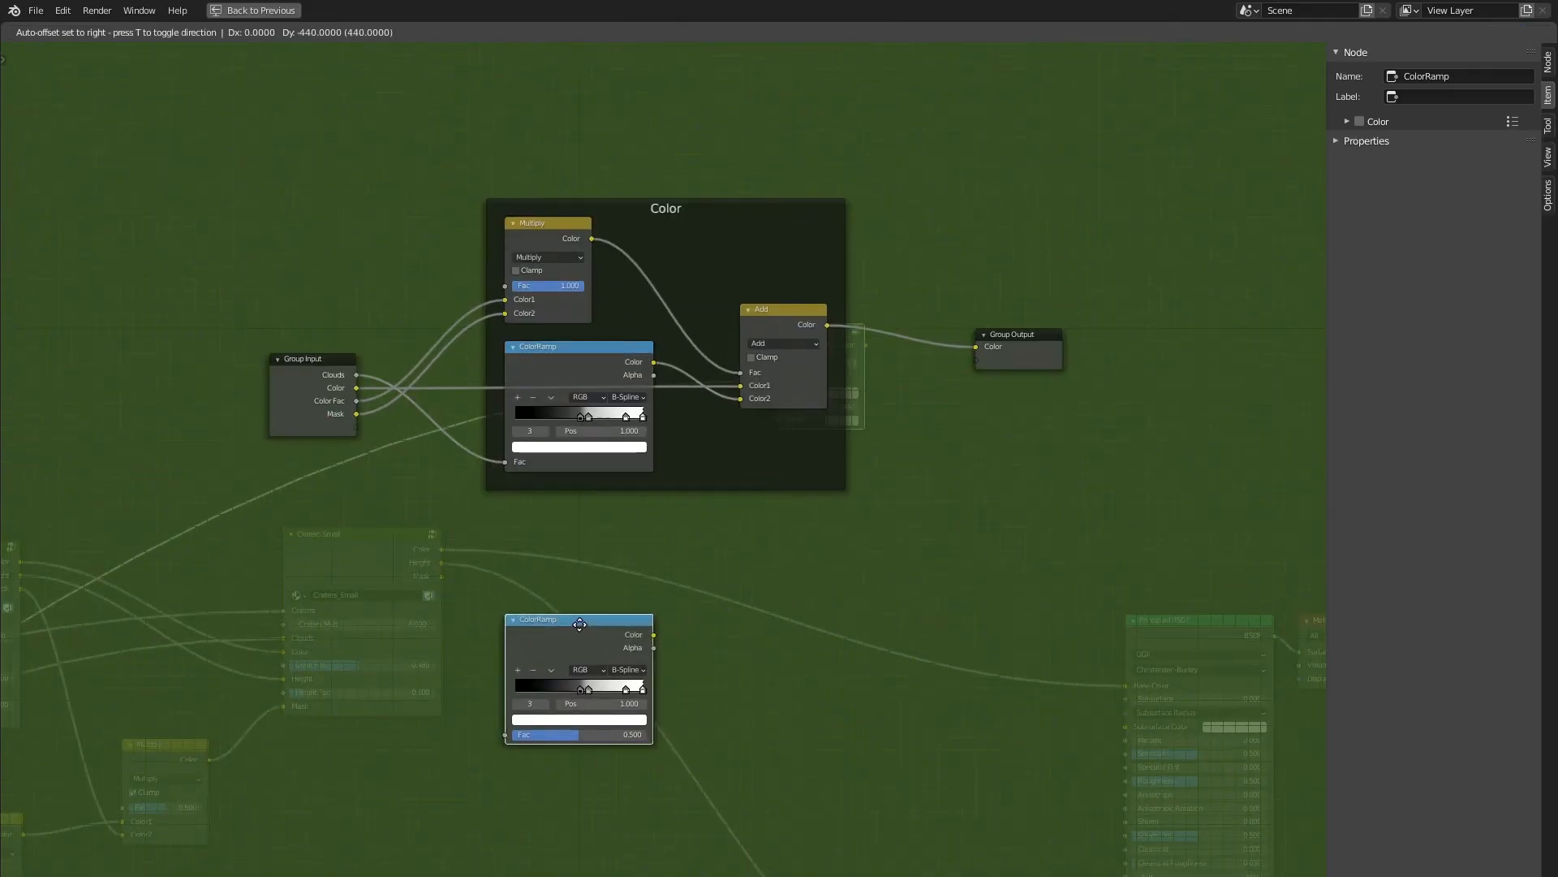
pyautogui.click(580, 623)
pyautogui.click(553, 227)
pyautogui.hotkey('shift', 'd')
pyautogui.click(541, 528)
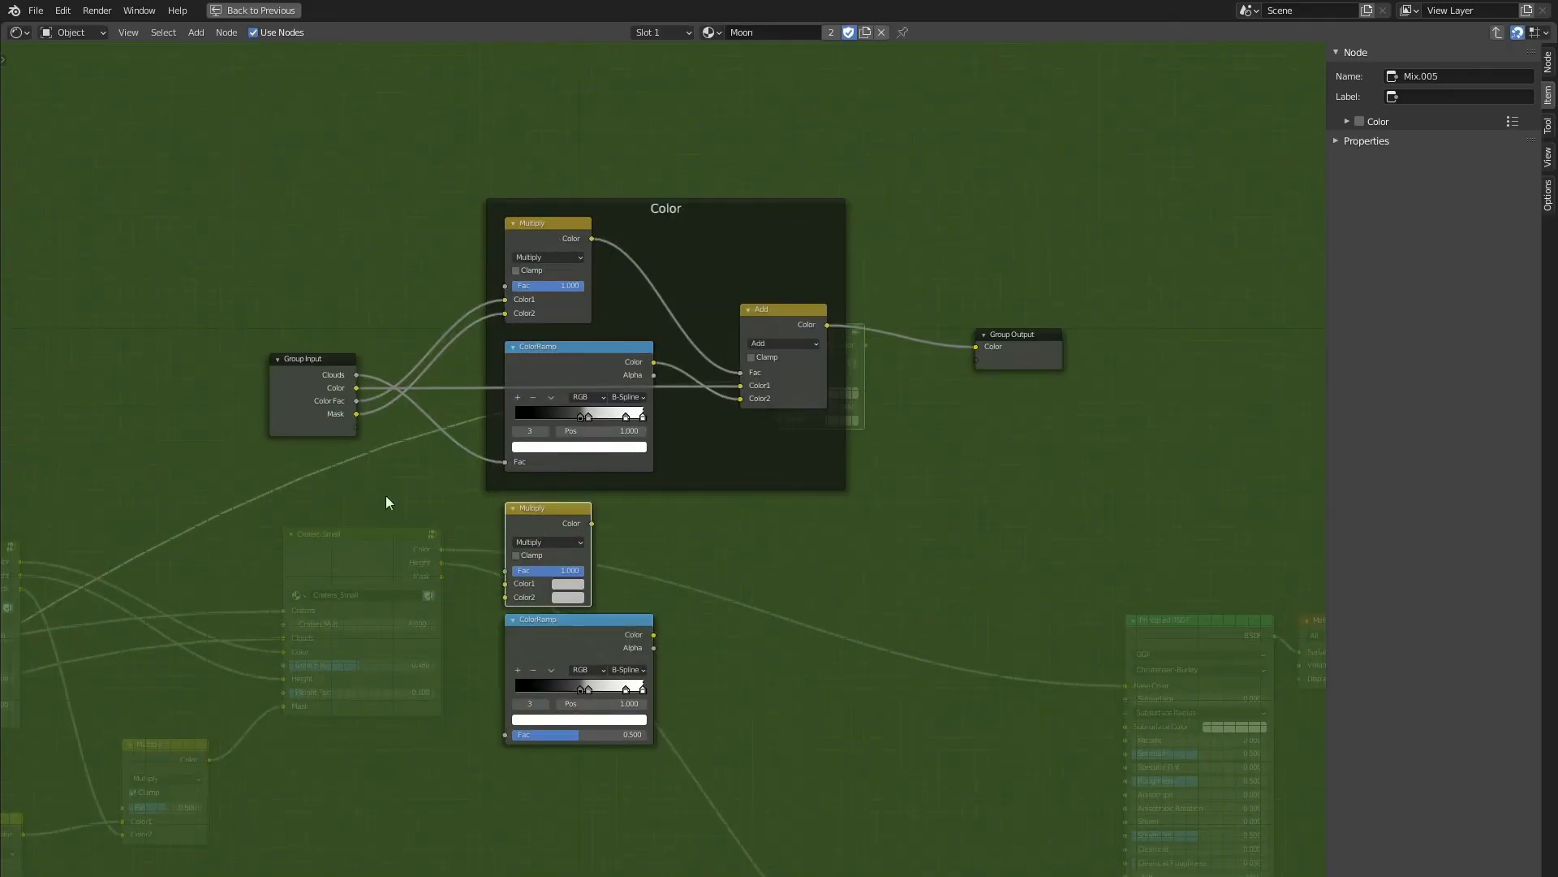
# Expose the copied Multiply node's Fac as a group input named Height Fac.
pyautogui.moveTo(475, 550); pyautogui.dragTo(356, 426)
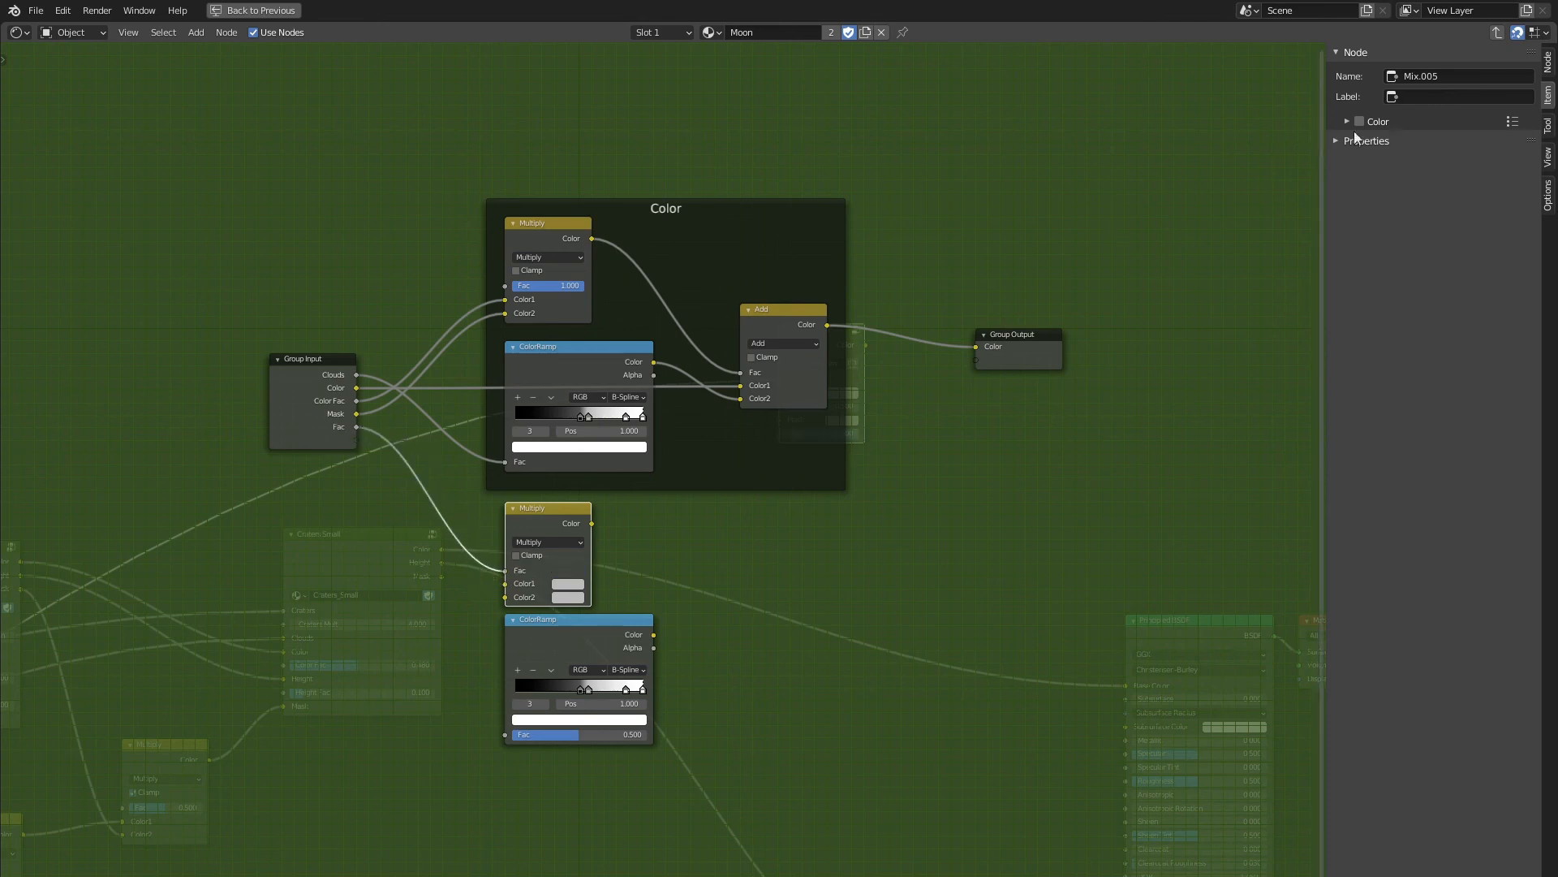
pyautogui.click(1548, 62)
pyautogui.click(1365, 161)
pyautogui.write('Height Fac')
pyautogui.press('Return')
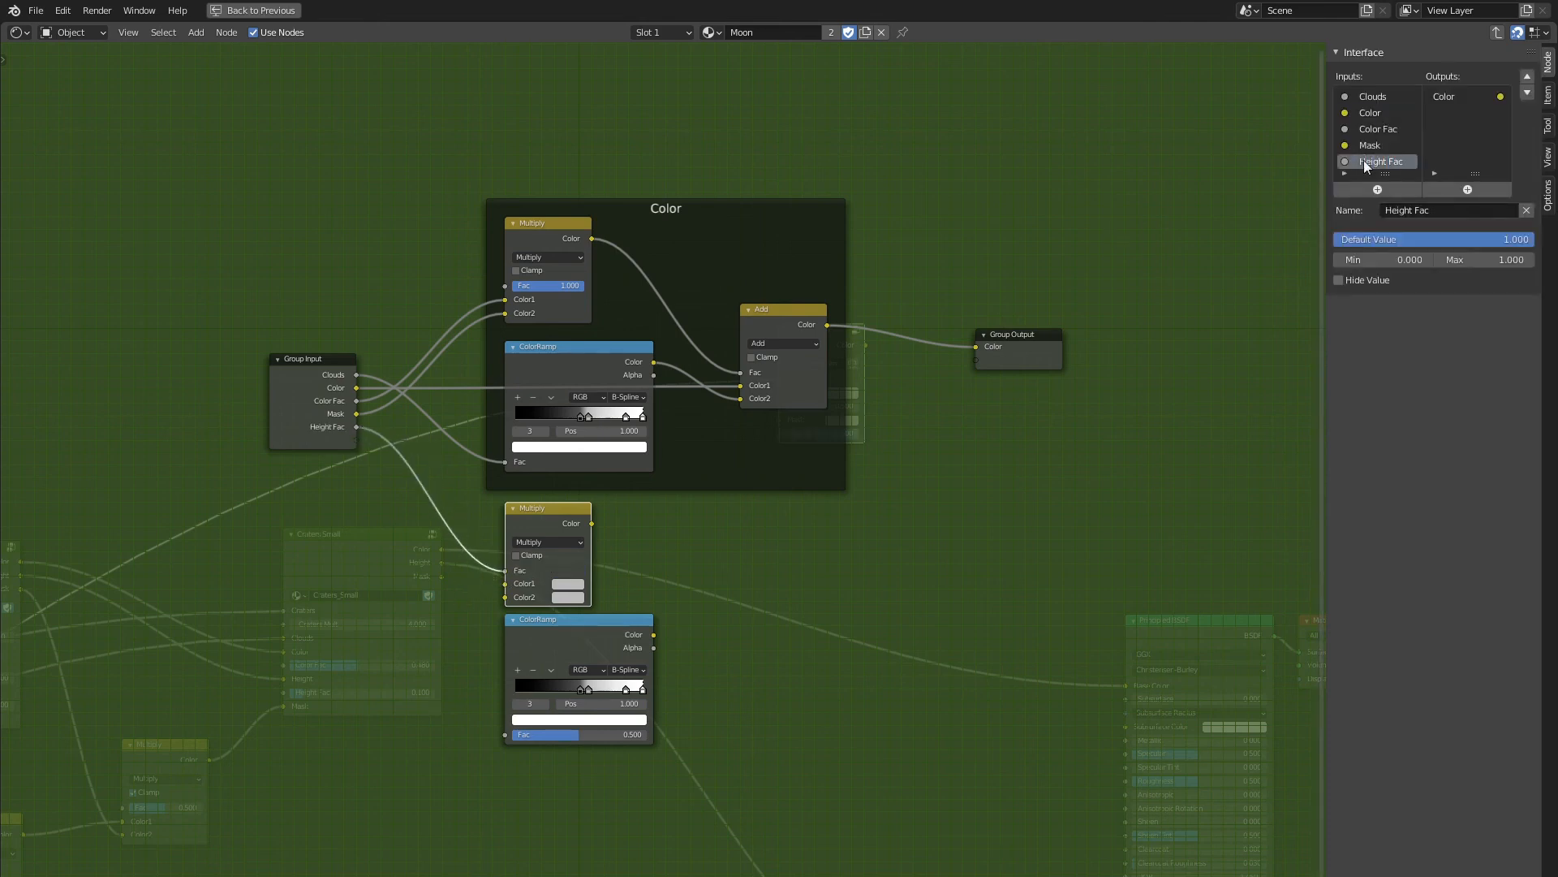
# Rewire Height Fac to Color1 and Mask to Color2 of the copied Multiply, and order Height Fac above Mask.
pyautogui.moveTo(503, 571); pyautogui.dragTo(505, 583)
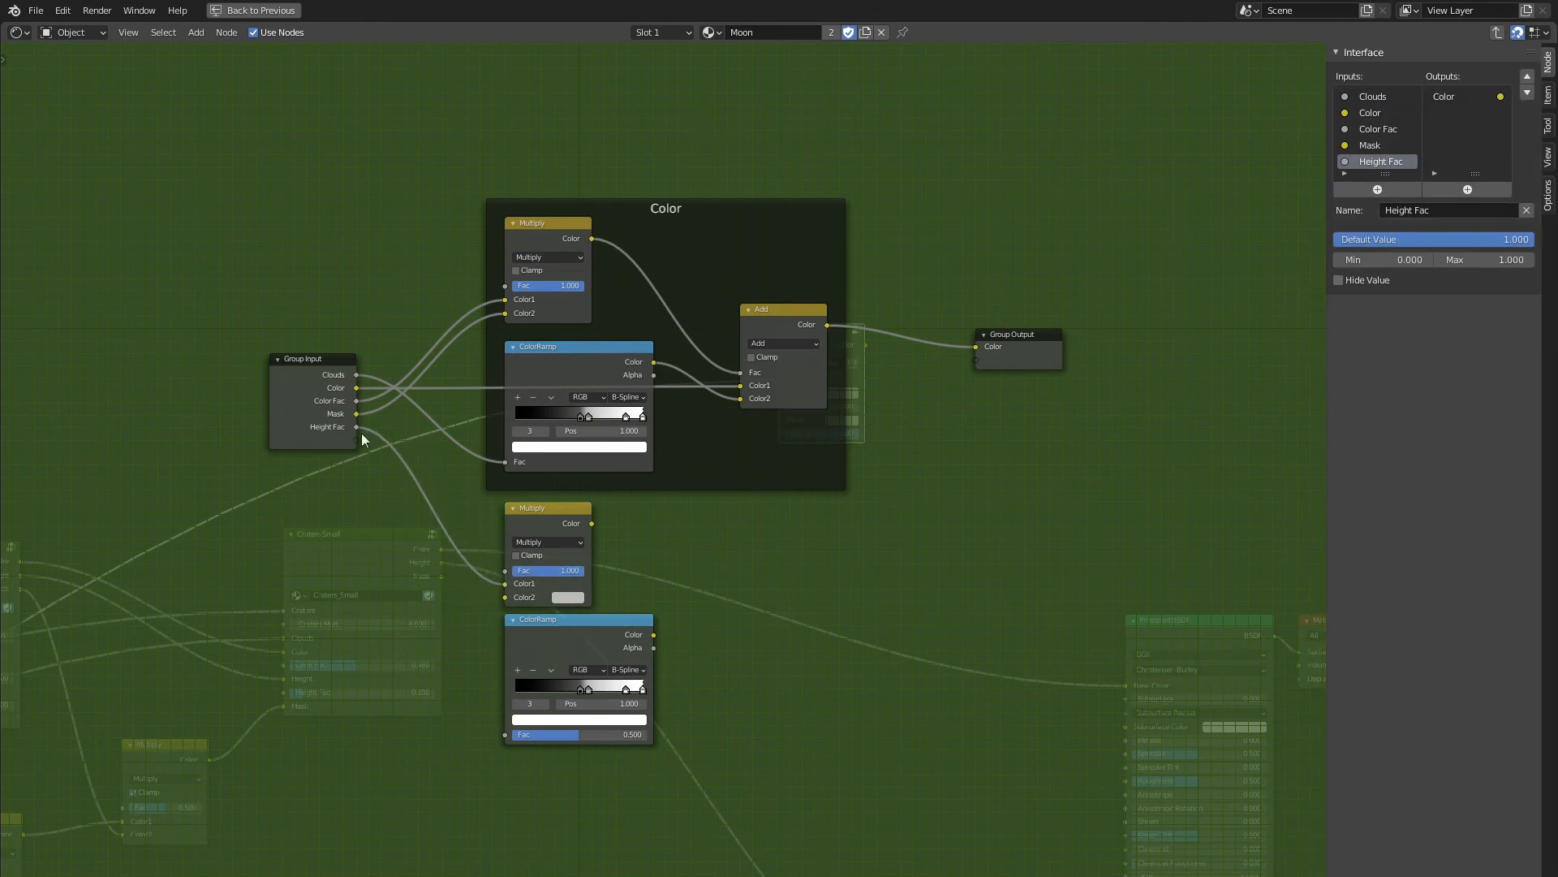
pyautogui.moveTo(356, 413); pyautogui.dragTo(505, 596)
pyautogui.click(1527, 76)
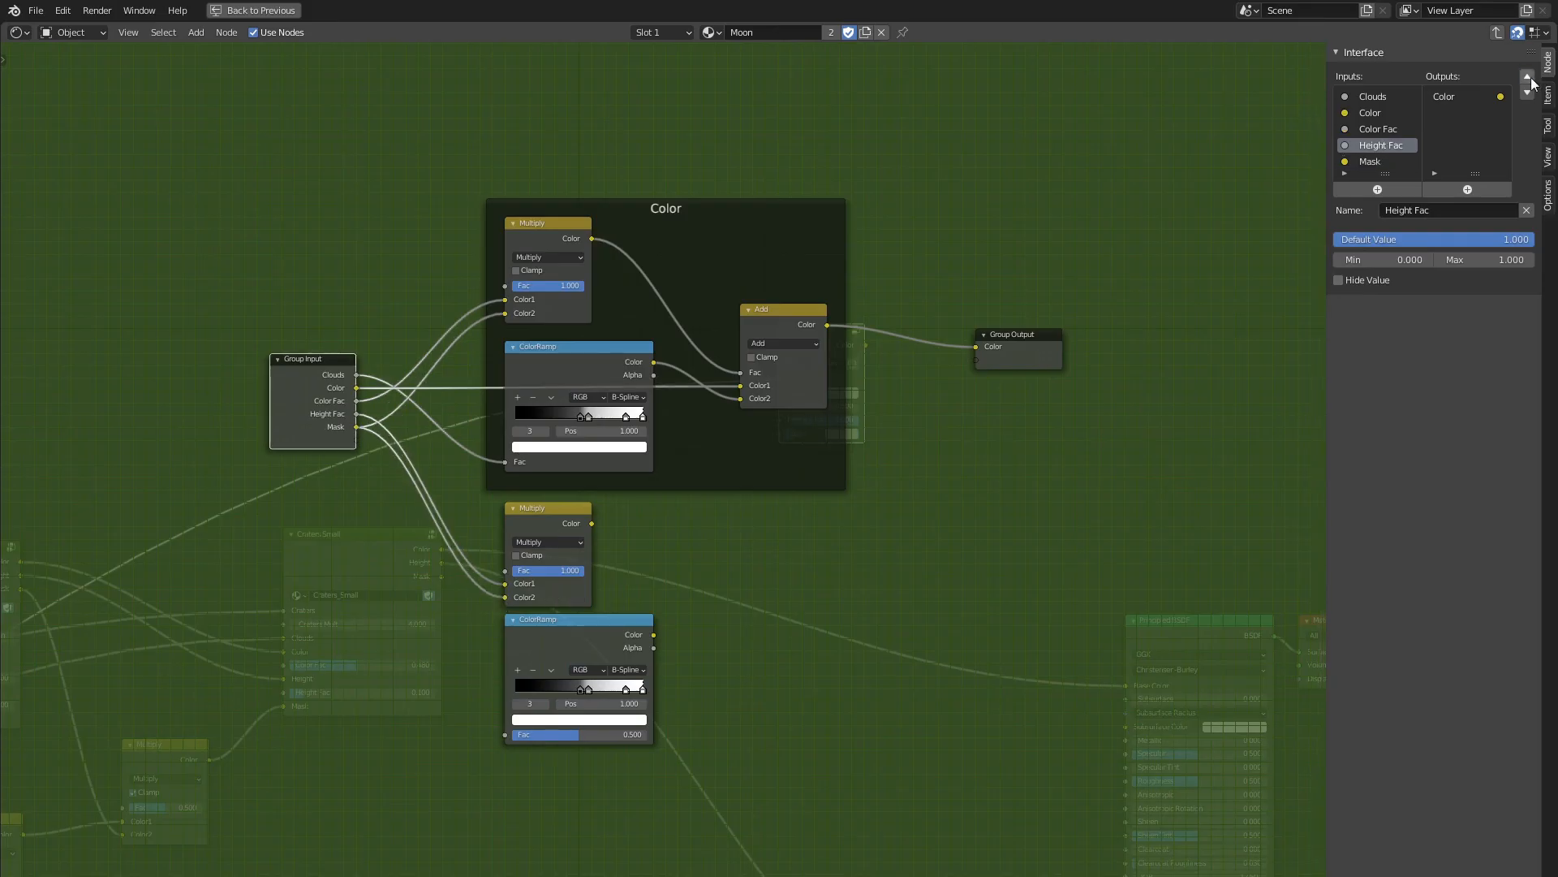
# Lower the copied ColorRamp slightly and duplicate the Add node to the right of the copied Multiply.
pyautogui.moveTo(981, 426); pyautogui.dragTo(974, 400, button='middle')
pyautogui.moveTo(561, 590); pyautogui.dragTo(562, 604)
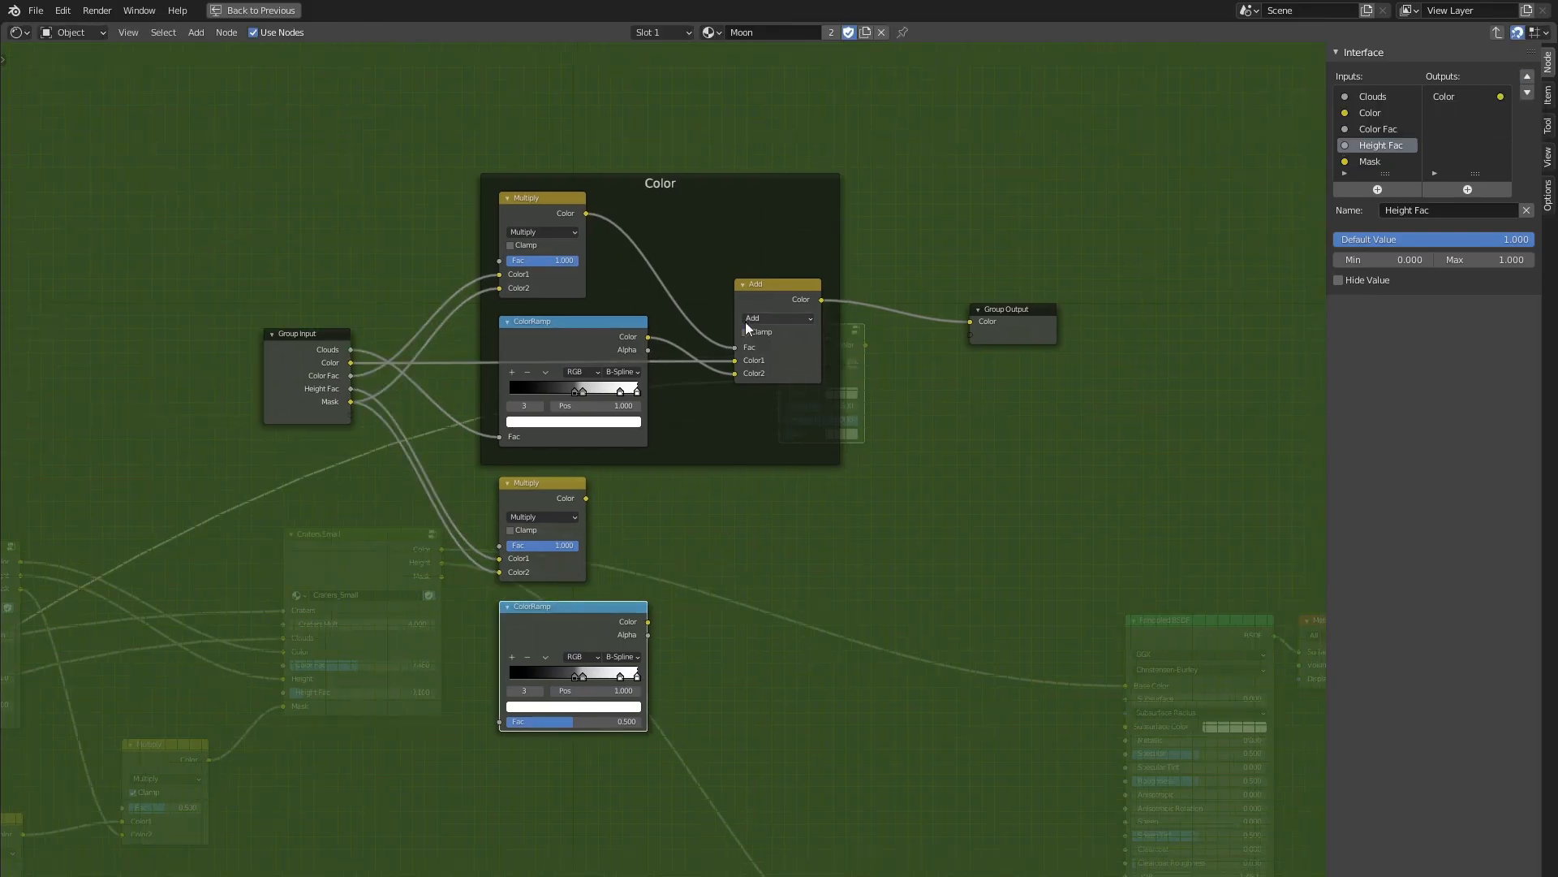
pyautogui.click(776, 284)
pyautogui.hotkey('shift', 'd')
pyautogui.click(789, 508)
# Expose the copied Add node's Color1 as a group input named Height and order it above Height Fac.
pyautogui.moveTo(747, 571); pyautogui.dragTo(351, 415)
pyautogui.scroll(-1, 1376, 155)
pyautogui.doubleClick(1374, 162)
pyautogui.write('Height')
pyautogui.press('Return')
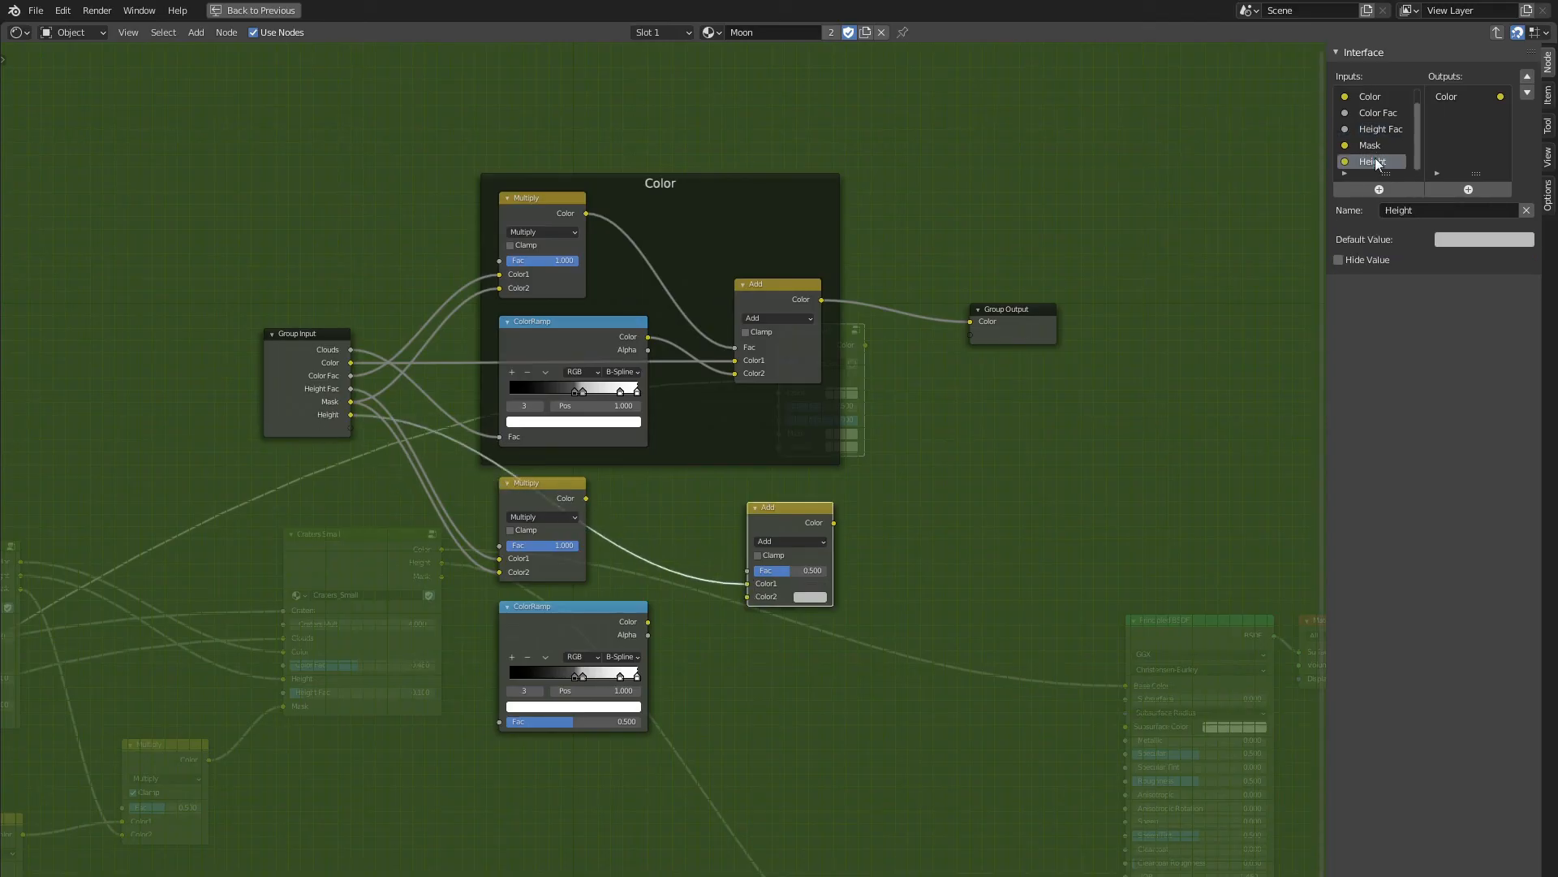
pyautogui.click(1527, 79)
pyautogui.click(1526, 80)
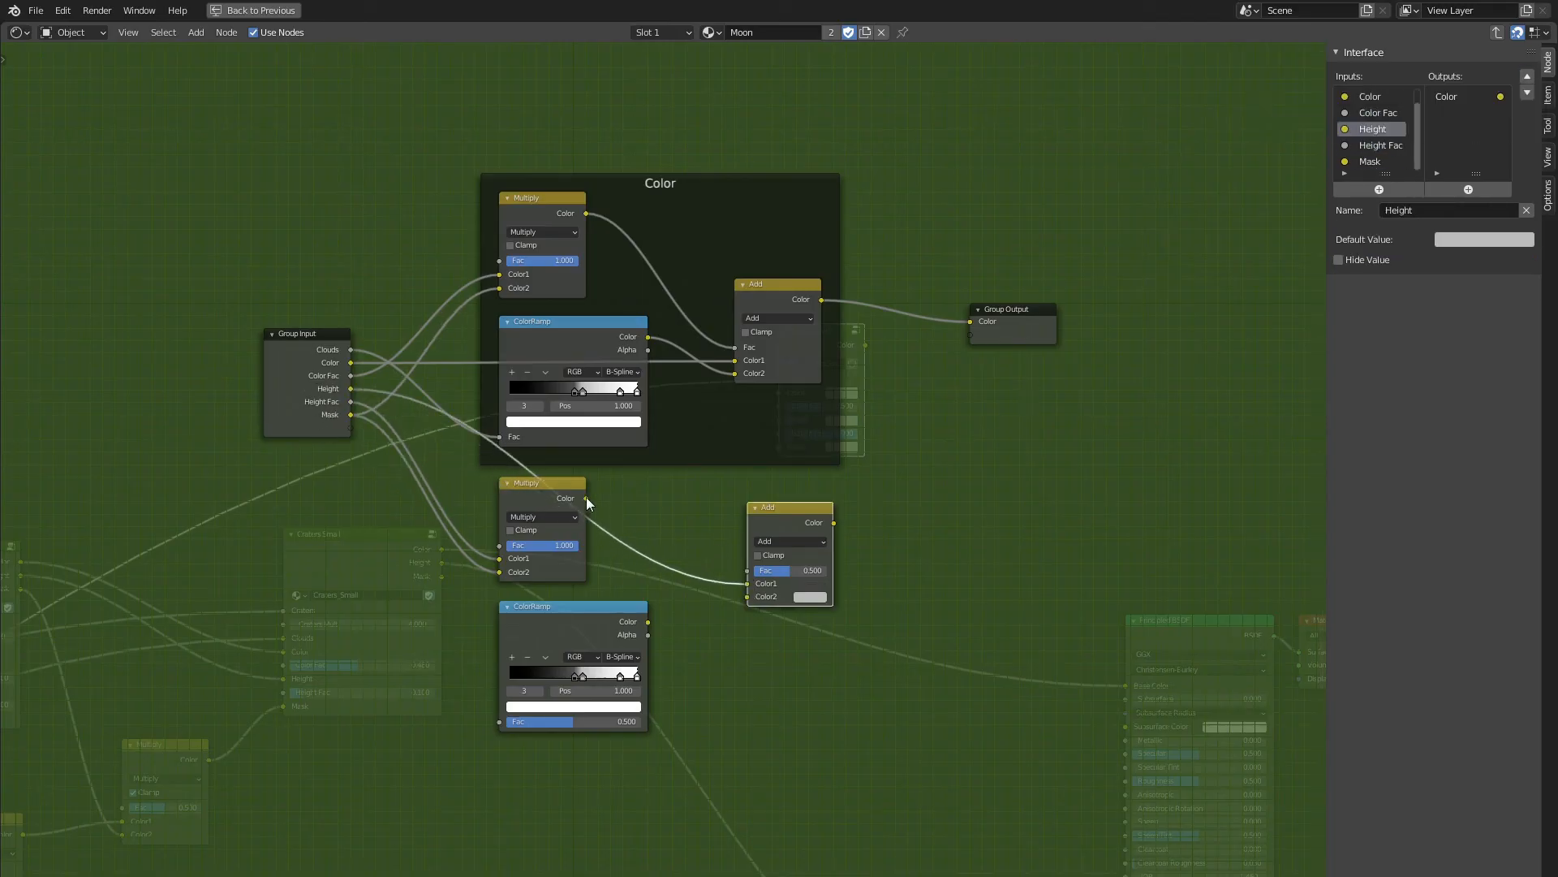
# Connect the copied Multiply and ColorRamp to the new Add's Fac and Color2, and enclose the three nodes in a frame.
pyautogui.moveTo(586, 497); pyautogui.dragTo(747, 571)
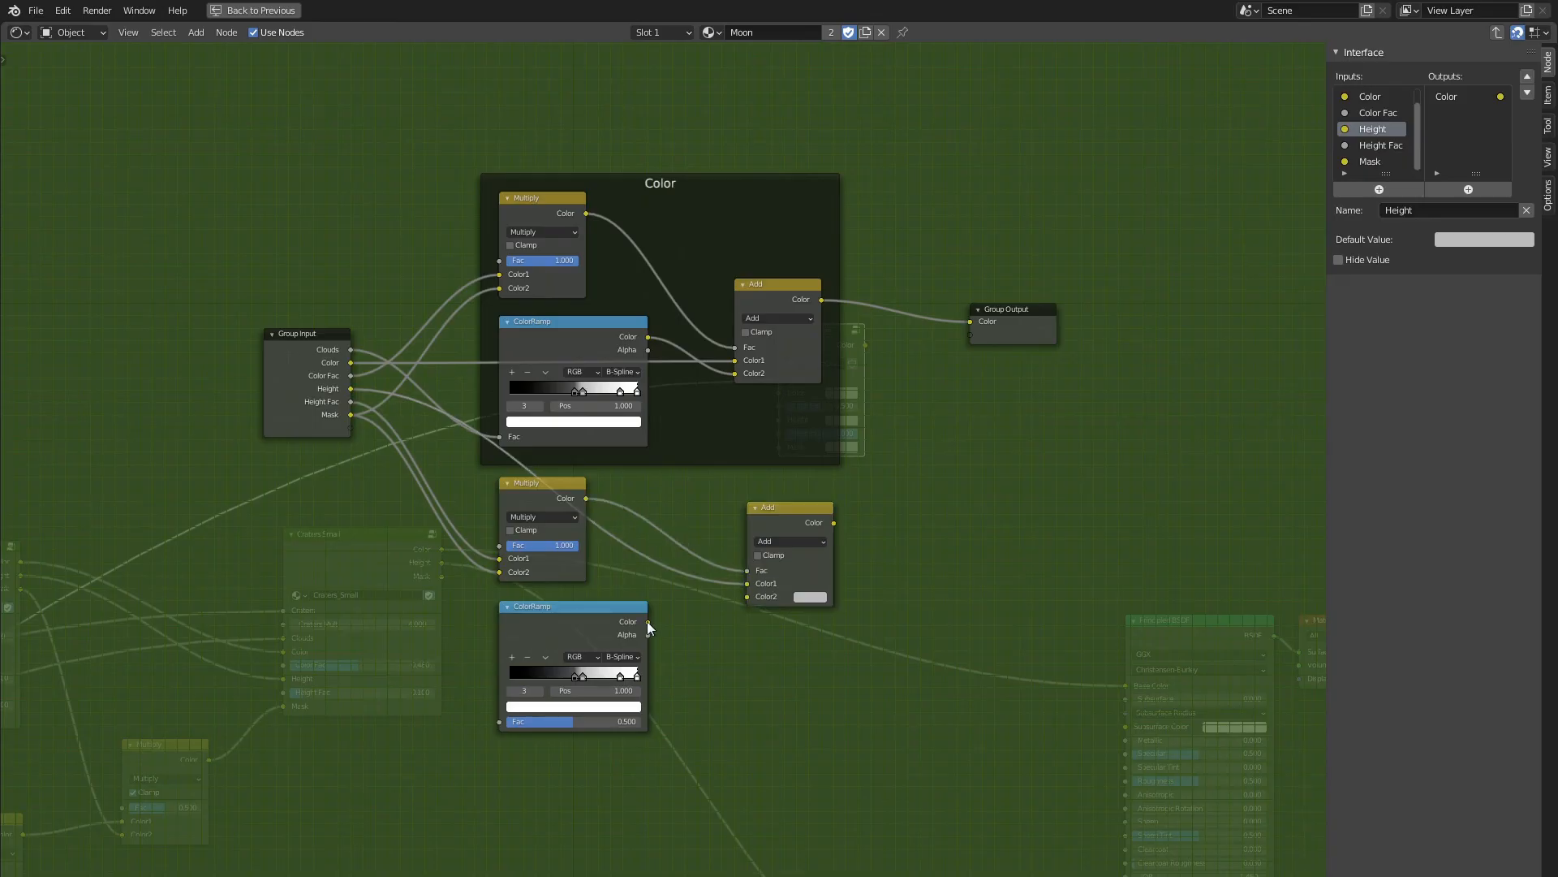
pyautogui.moveTo(647, 621); pyautogui.dragTo(747, 596)
pyautogui.hotkey('shift', 'a')
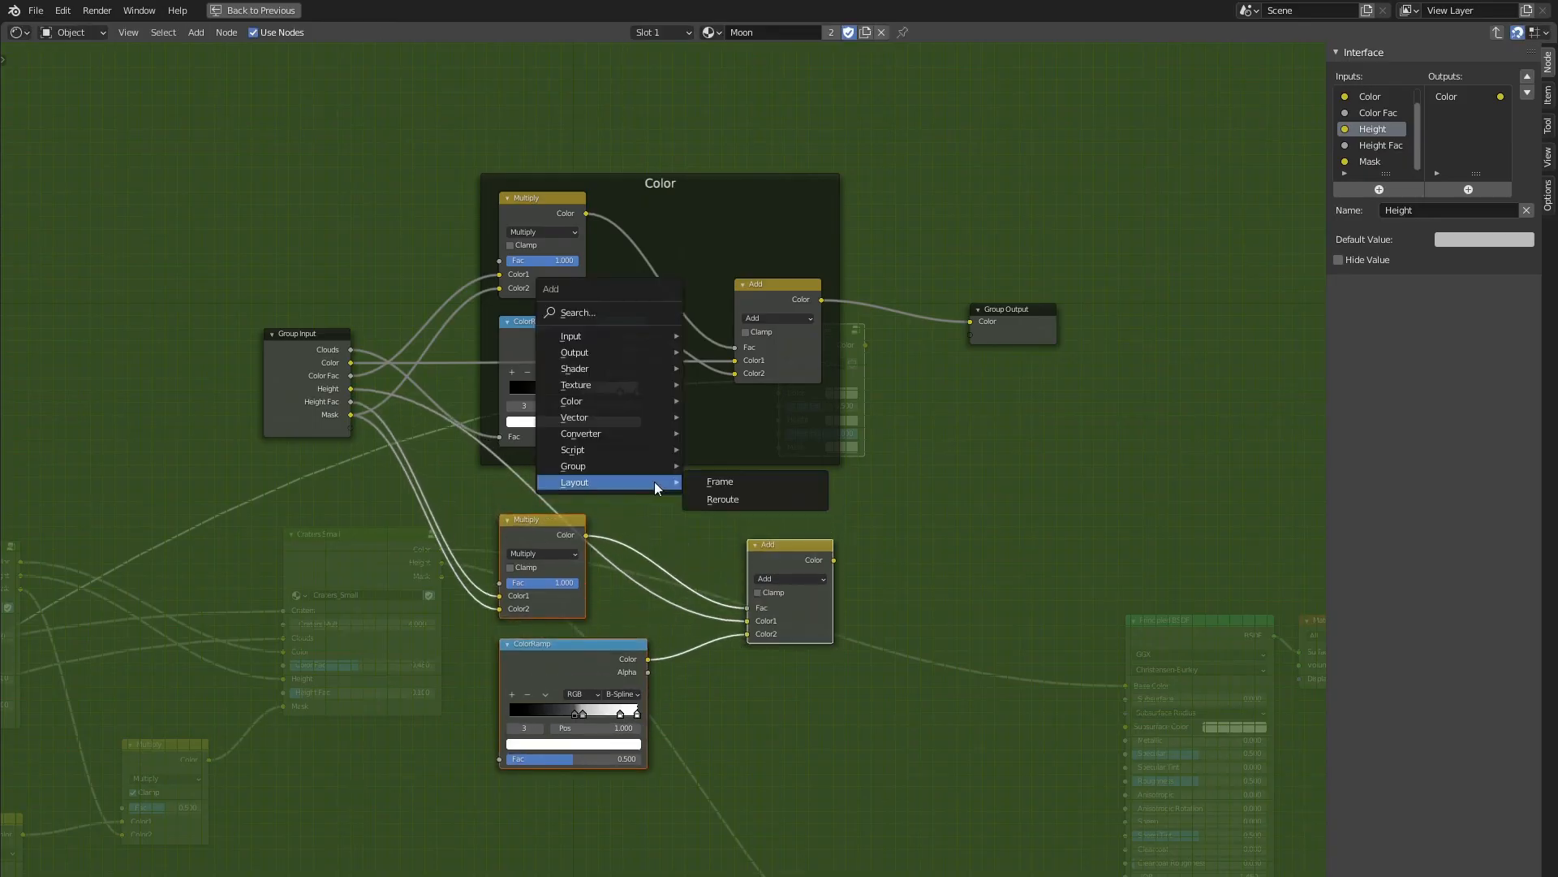
pyautogui.click(731, 479)
pyautogui.click(523, 518)
pyautogui.keyDown('shift'); pyautogui.click(764, 557); pyautogui.keyUp('shift')
pyautogui.keyDown('shift'); pyautogui.click(568, 645); pyautogui.keyUp('shift')
pyautogui.moveTo(524, 519); pyautogui.dragTo(513, 505)
pyautogui.moveTo(635, 492); pyautogui.dragTo(647, 493)
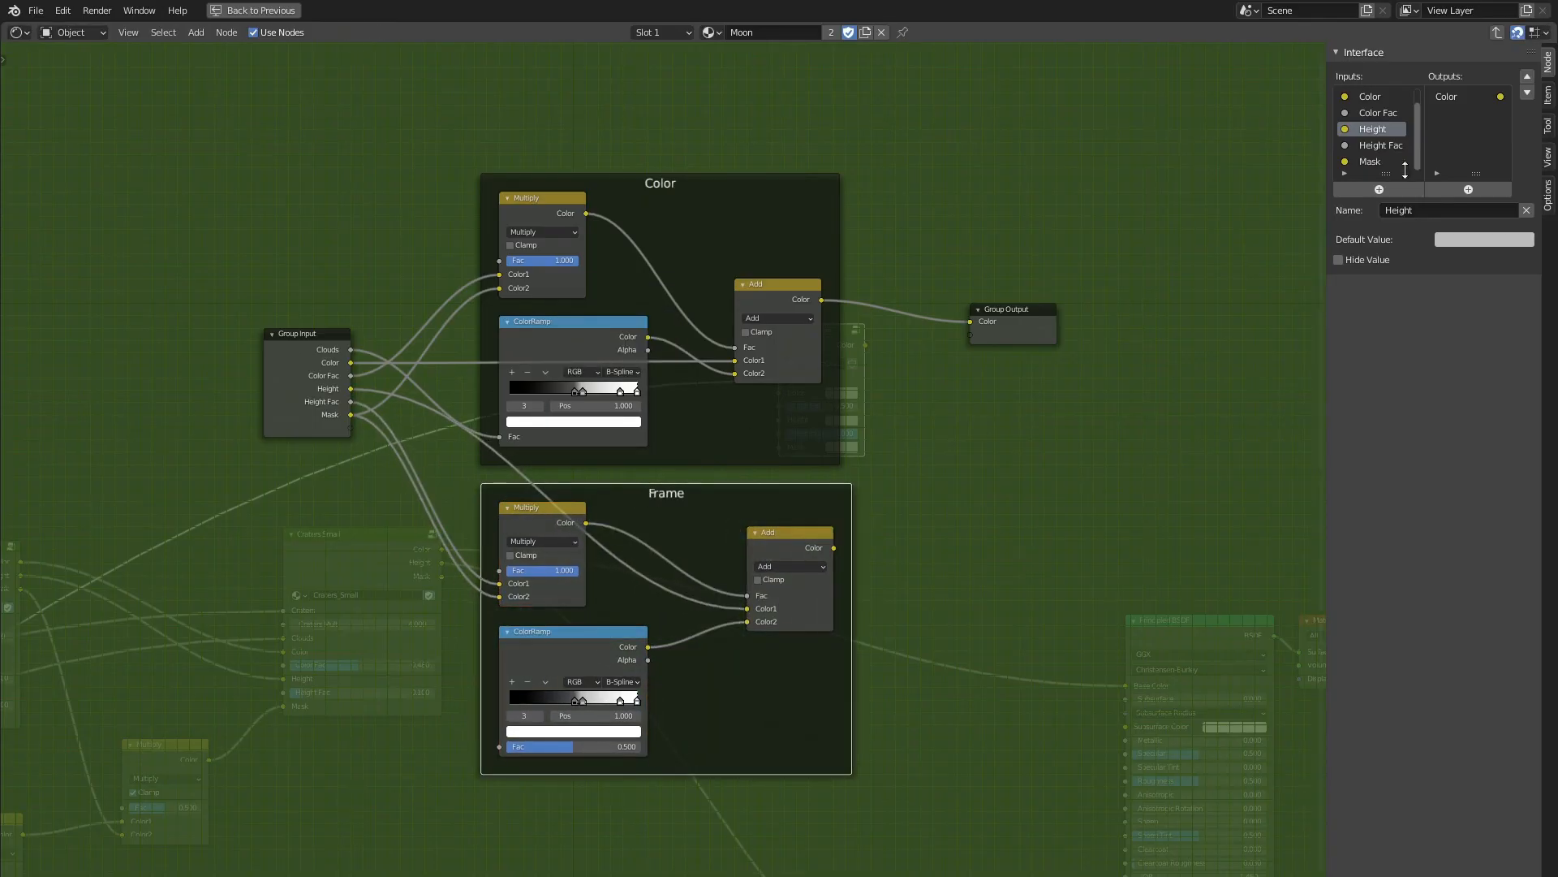
# Label the new frame Height and connect its Add node's Color to a group output named Height.
pyautogui.click(1550, 91)
pyautogui.click(1441, 98)
pyautogui.write('Height')
pyautogui.press('Return')
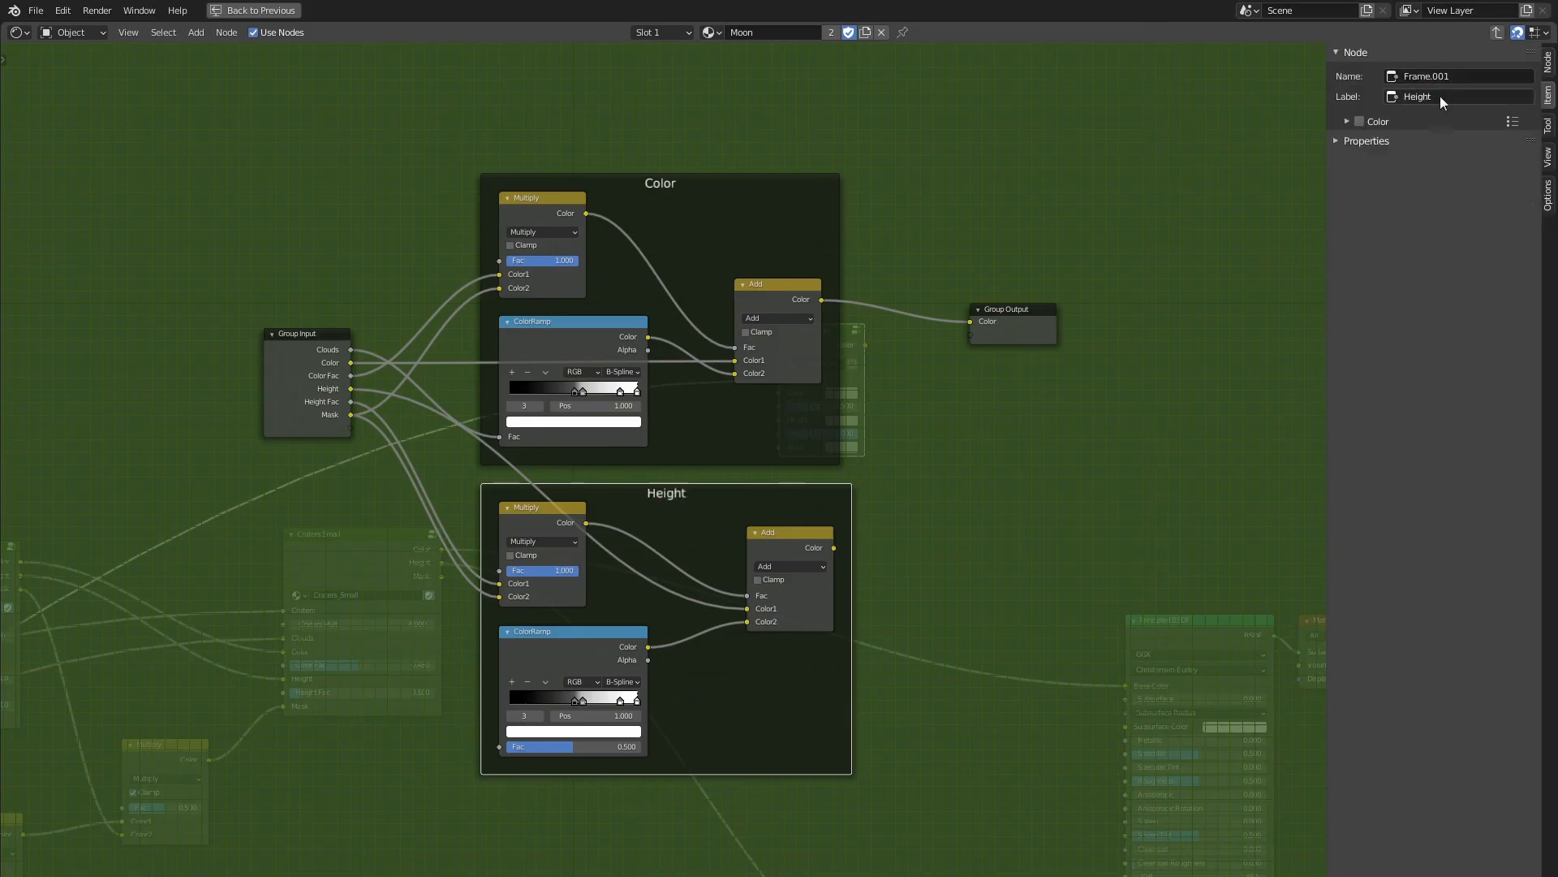
pyautogui.moveTo(834, 548); pyautogui.dragTo(992, 335)
pyautogui.click(1549, 64)
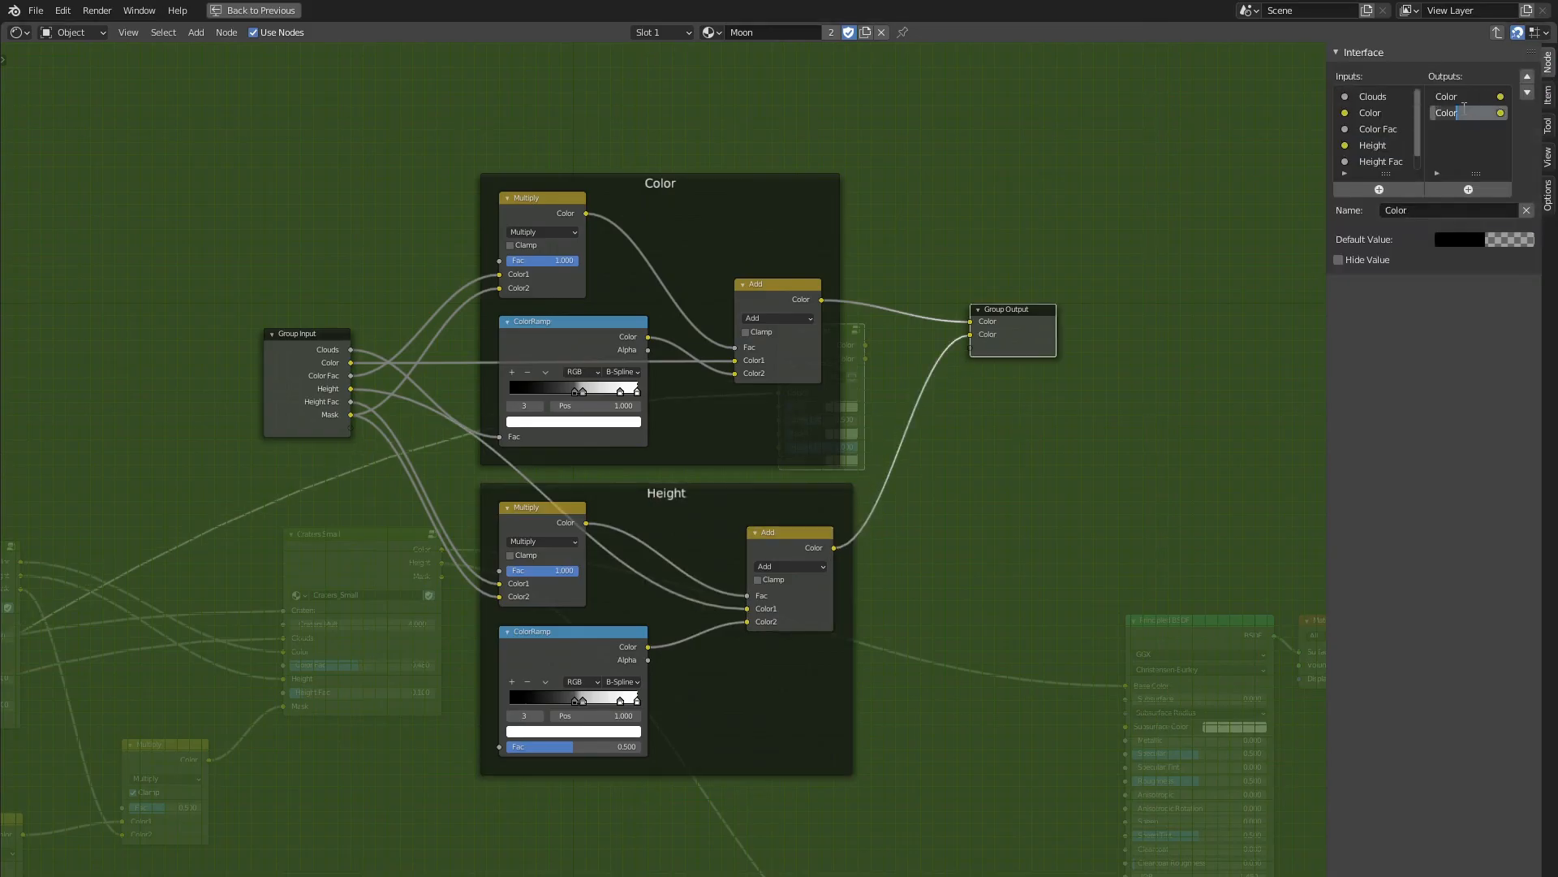
pyautogui.doubleClick(1453, 113)
pyautogui.write('Height')
pyautogui.press('Return')
# Move the first black stop of the Height frame's ColorRamp to position 0.368.
pyautogui.scroll(3, 673, 583)
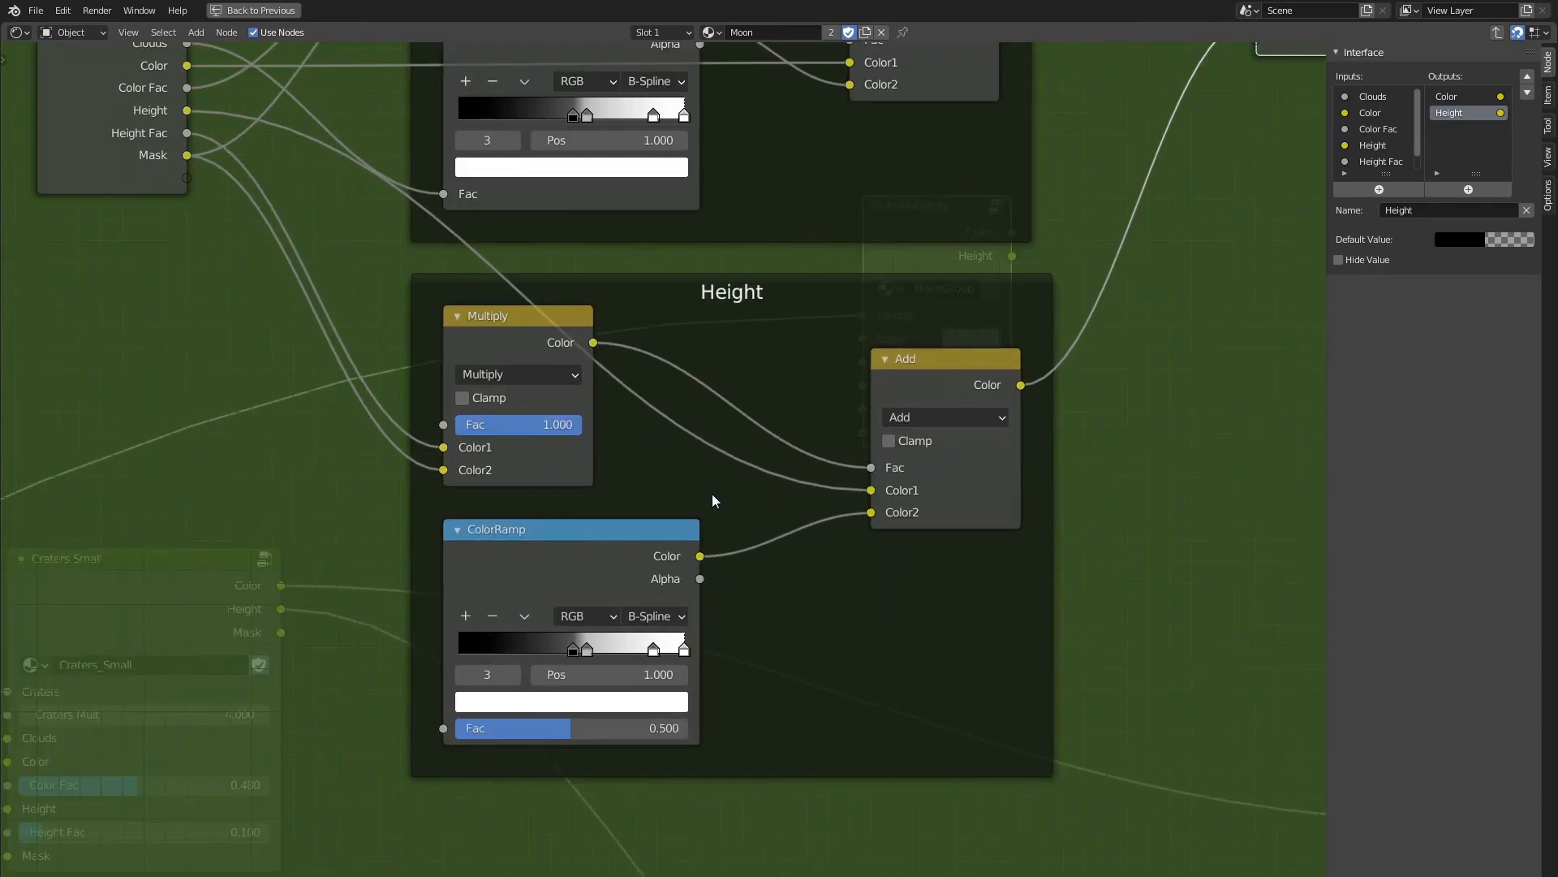
pyautogui.moveTo(486, 675); pyautogui.dragTo(465, 674)
pyautogui.click(661, 674)
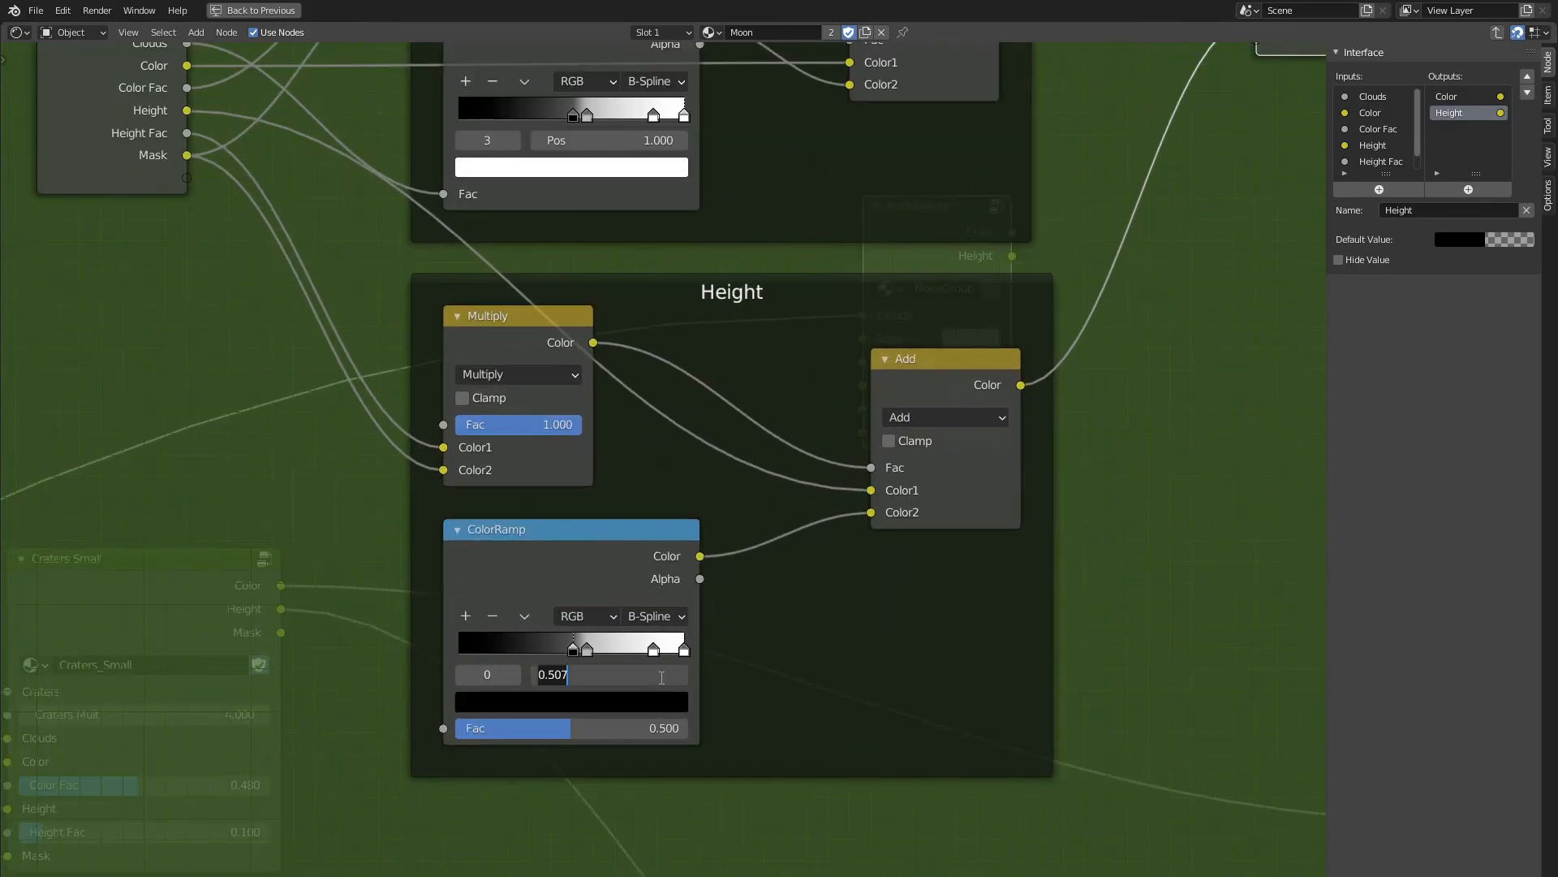
pyautogui.write('0.368')
pyautogui.press('Return')
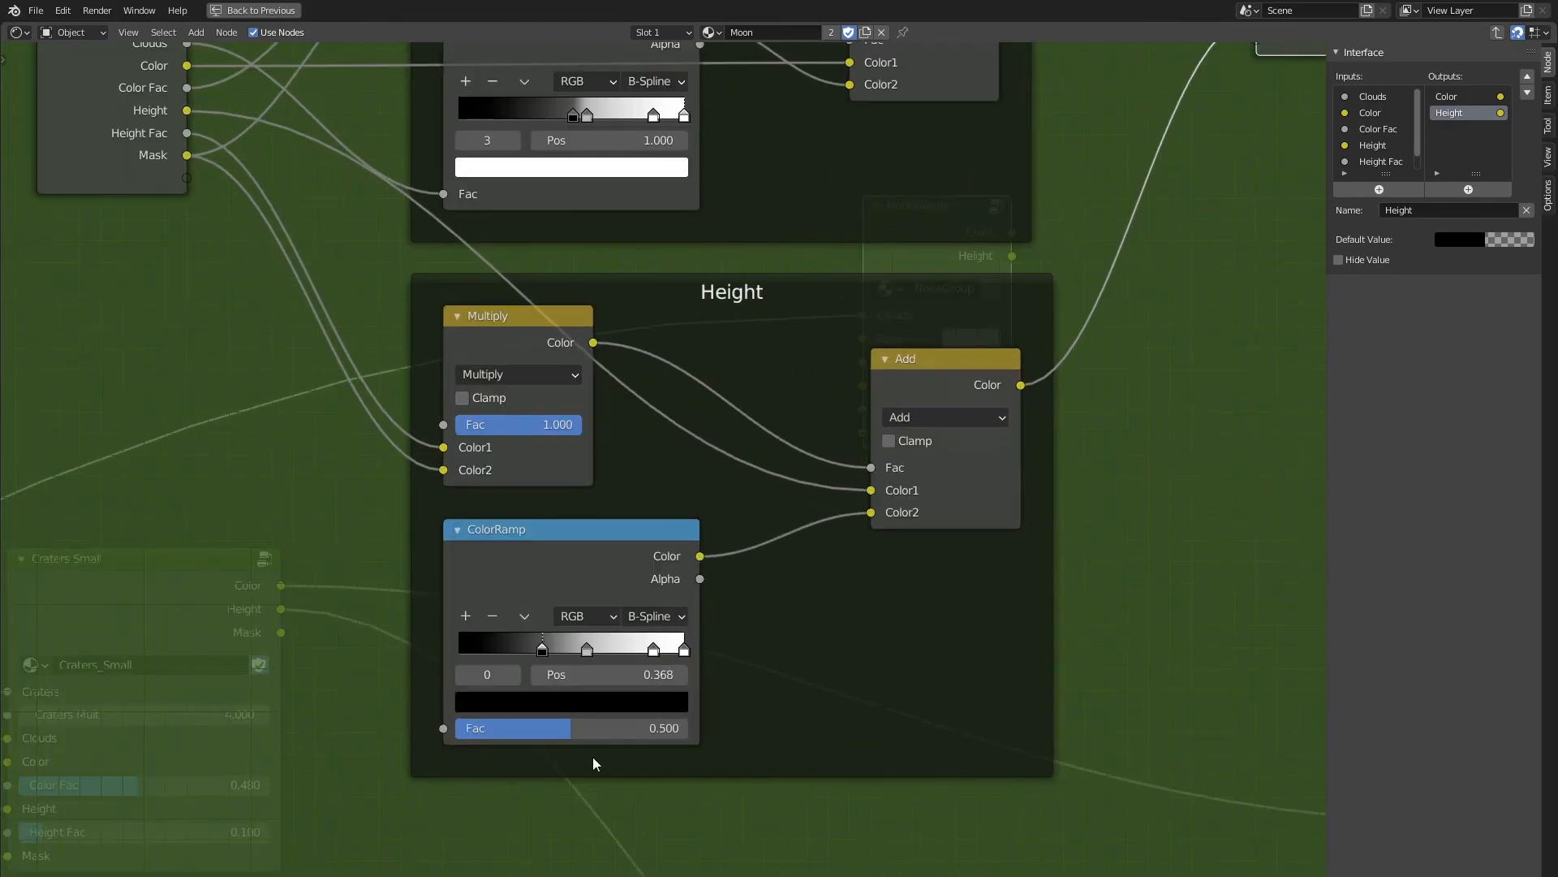
# Make the Height ColorRamp's stop at 0.568 black using hex value 0.
pyautogui.click(514, 676)
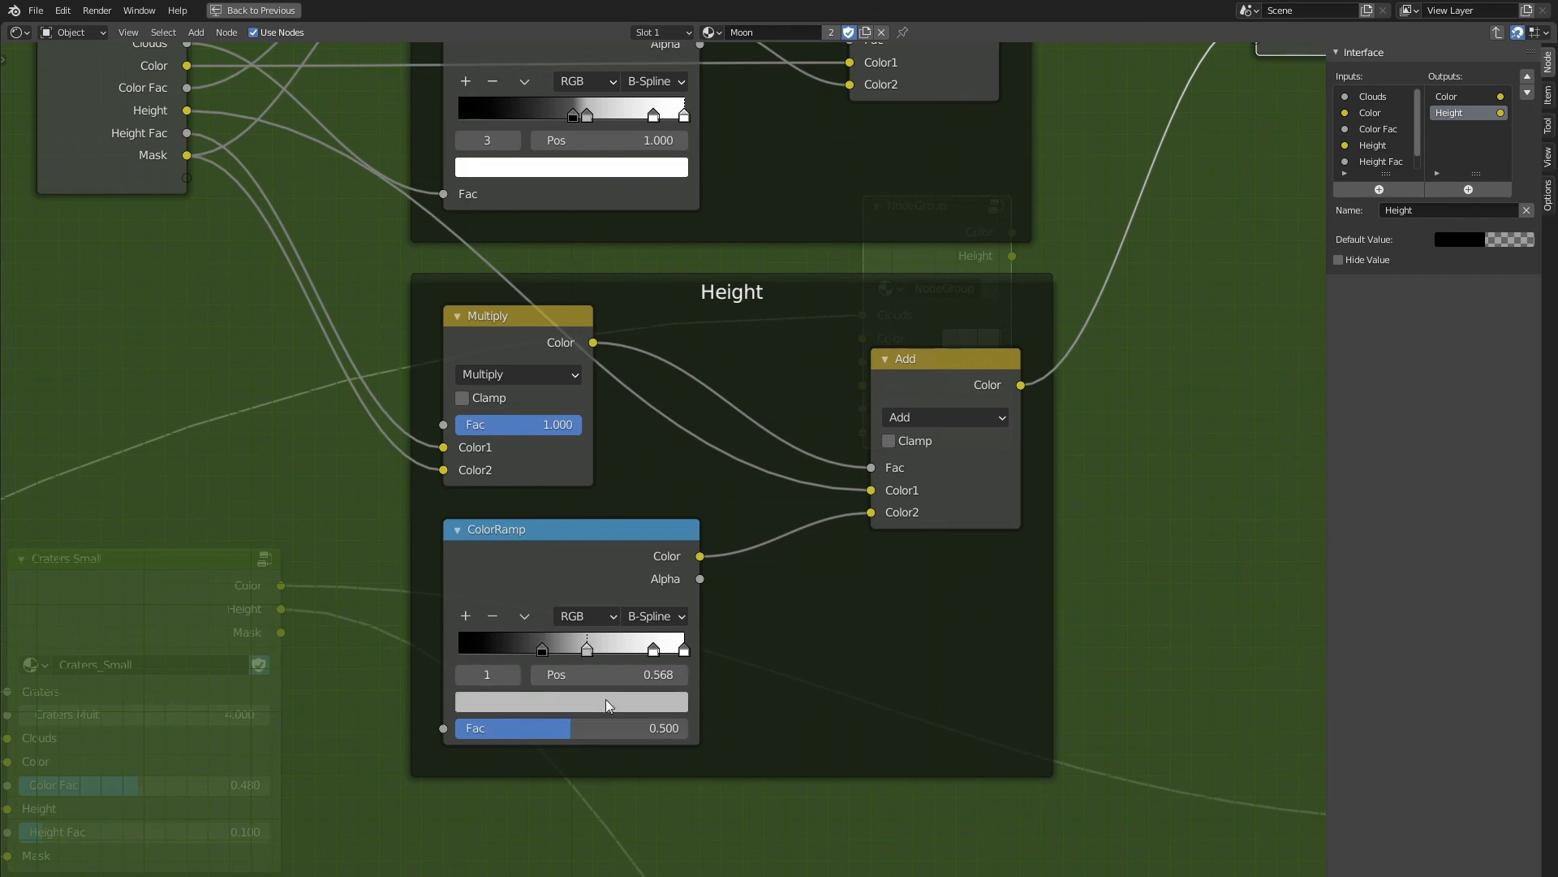
pyautogui.click(607, 703)
pyautogui.click(542, 604)
pyautogui.write('0')
pyautogui.press('Return')
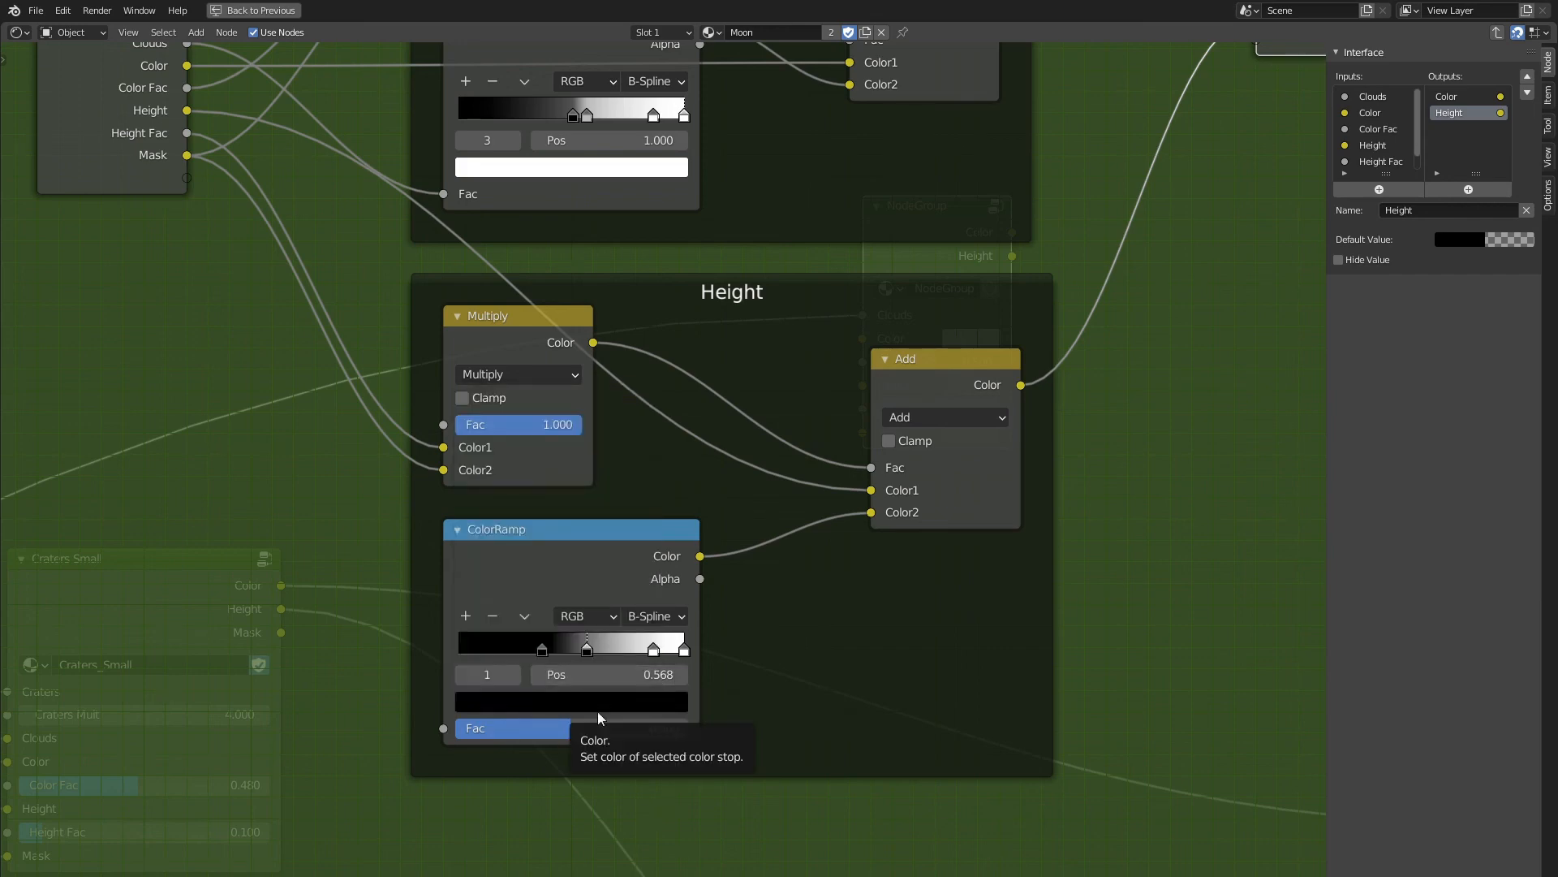
# Set the position of the Height ColorRamp's stop 2 to 0.65.
pyautogui.click(514, 675)
pyautogui.click(654, 673)
pyautogui.write('0.65')
pyautogui.press('Return')
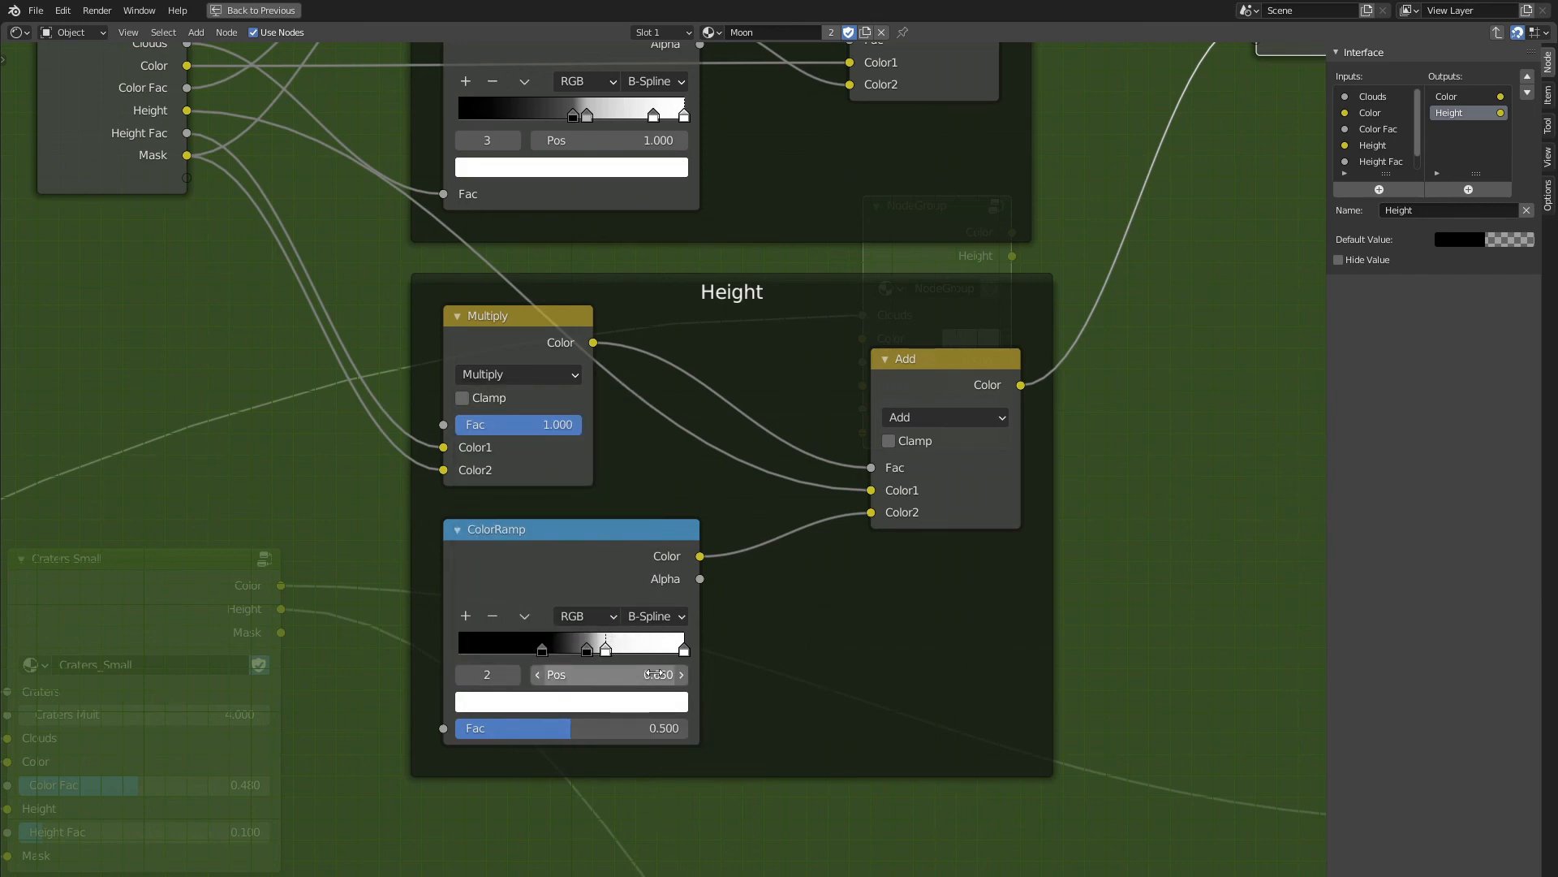
# Move the Height ColorRamp's stop 3 to position 0.725 and set its color to black with hex 0.
pyautogui.click(515, 676)
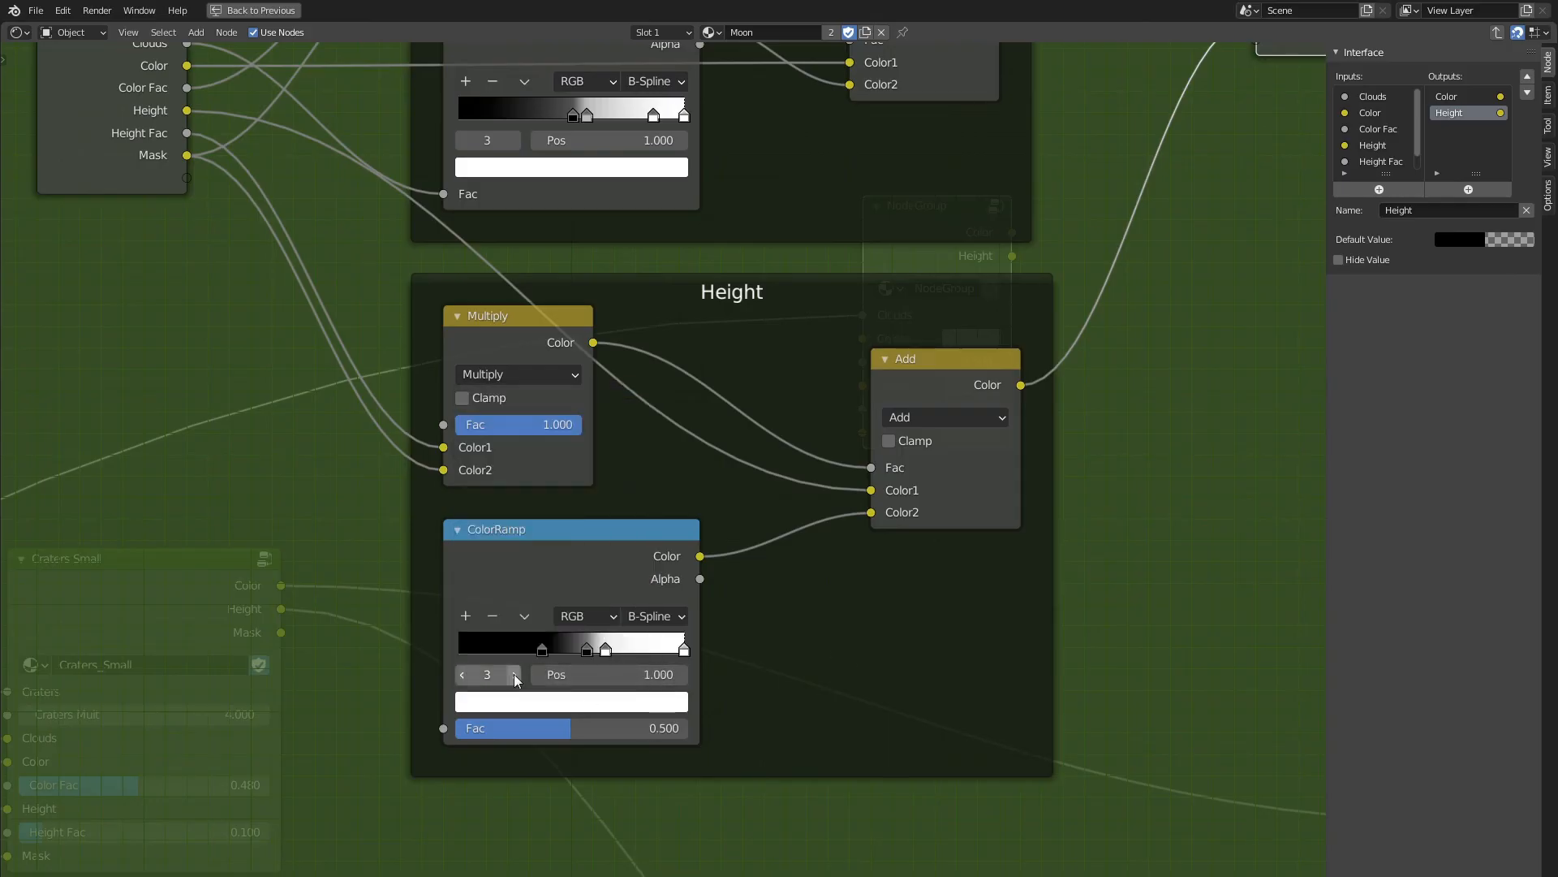
pyautogui.moveTo(619, 675); pyautogui.dragTo(578, 675)
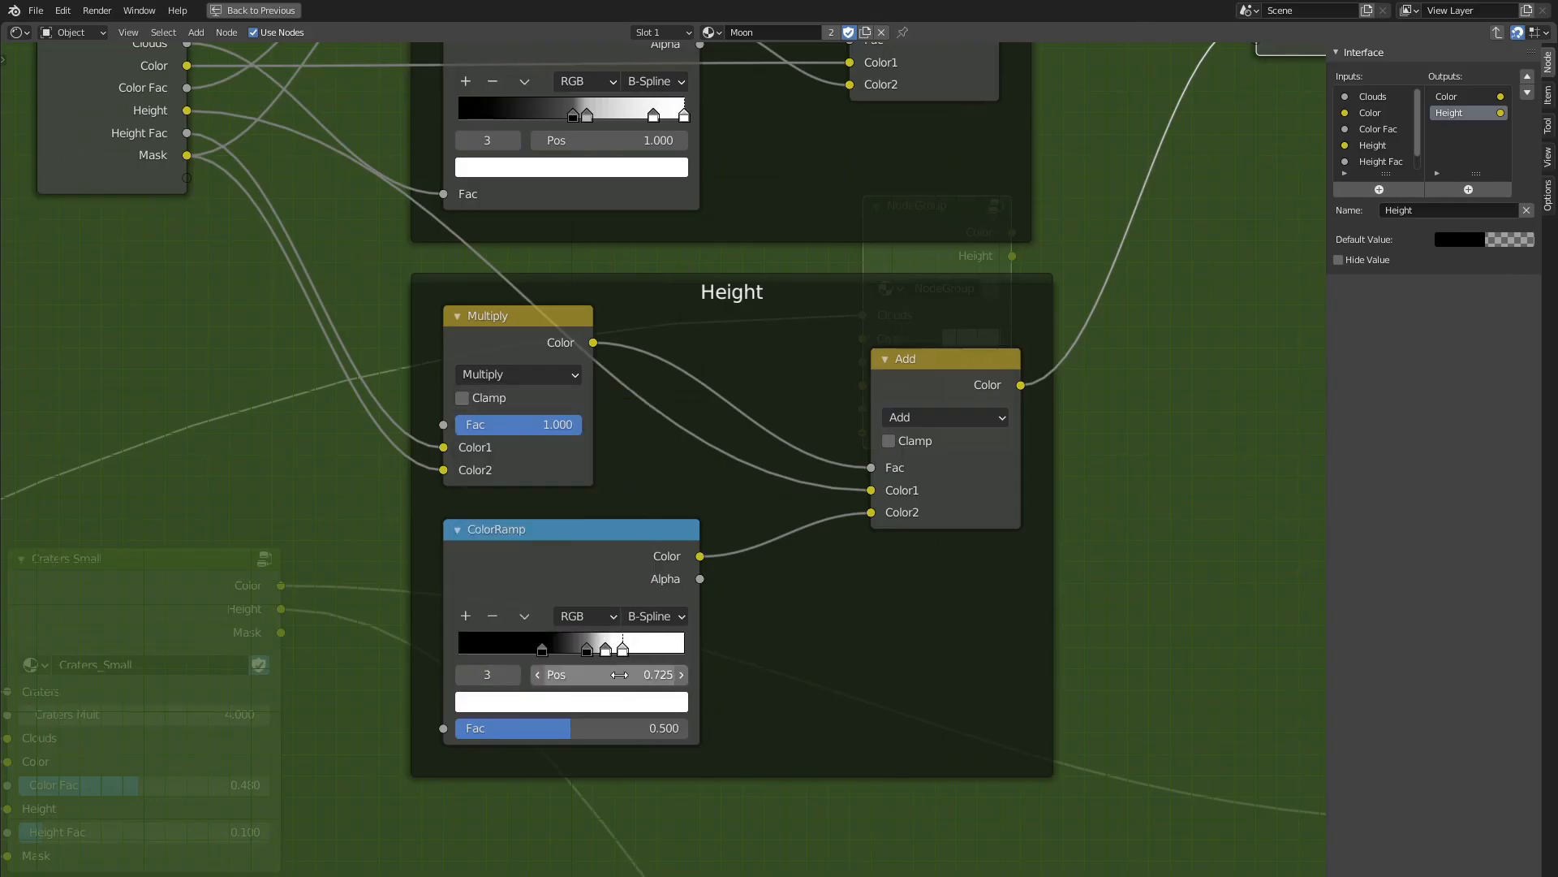
pyautogui.click(647, 696)
pyautogui.click(568, 606)
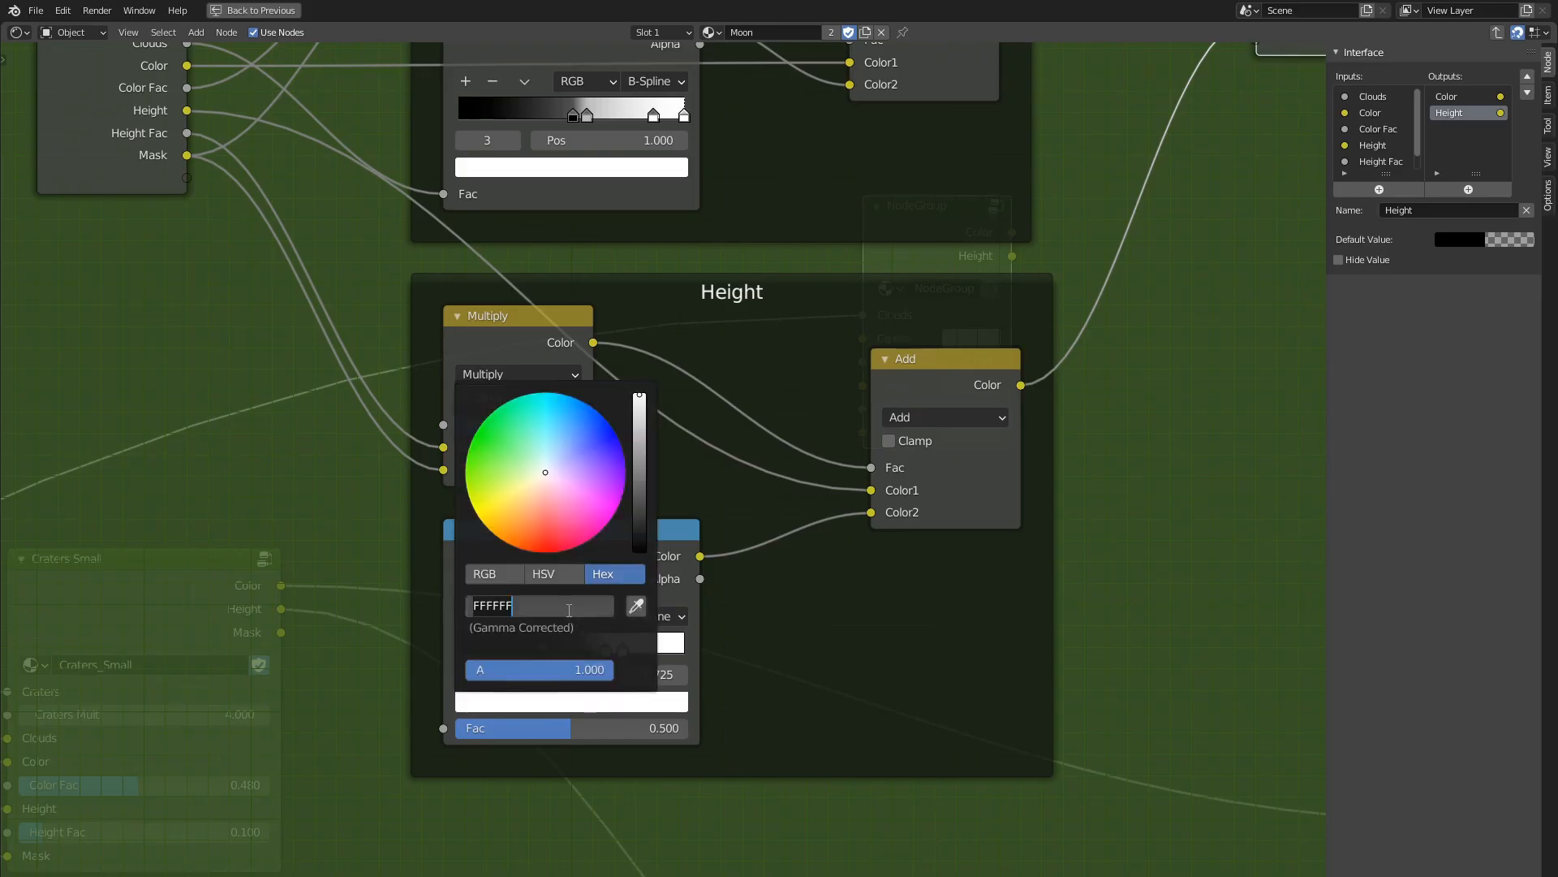
pyautogui.write('0')
pyautogui.press('Return')
# Add a stop at the end of the Height ColorRamp, position 1.000, and set its color to hex ffffff.
pyautogui.click(466, 616)
pyautogui.moveTo(614, 647); pyautogui.dragTo(752, 655)
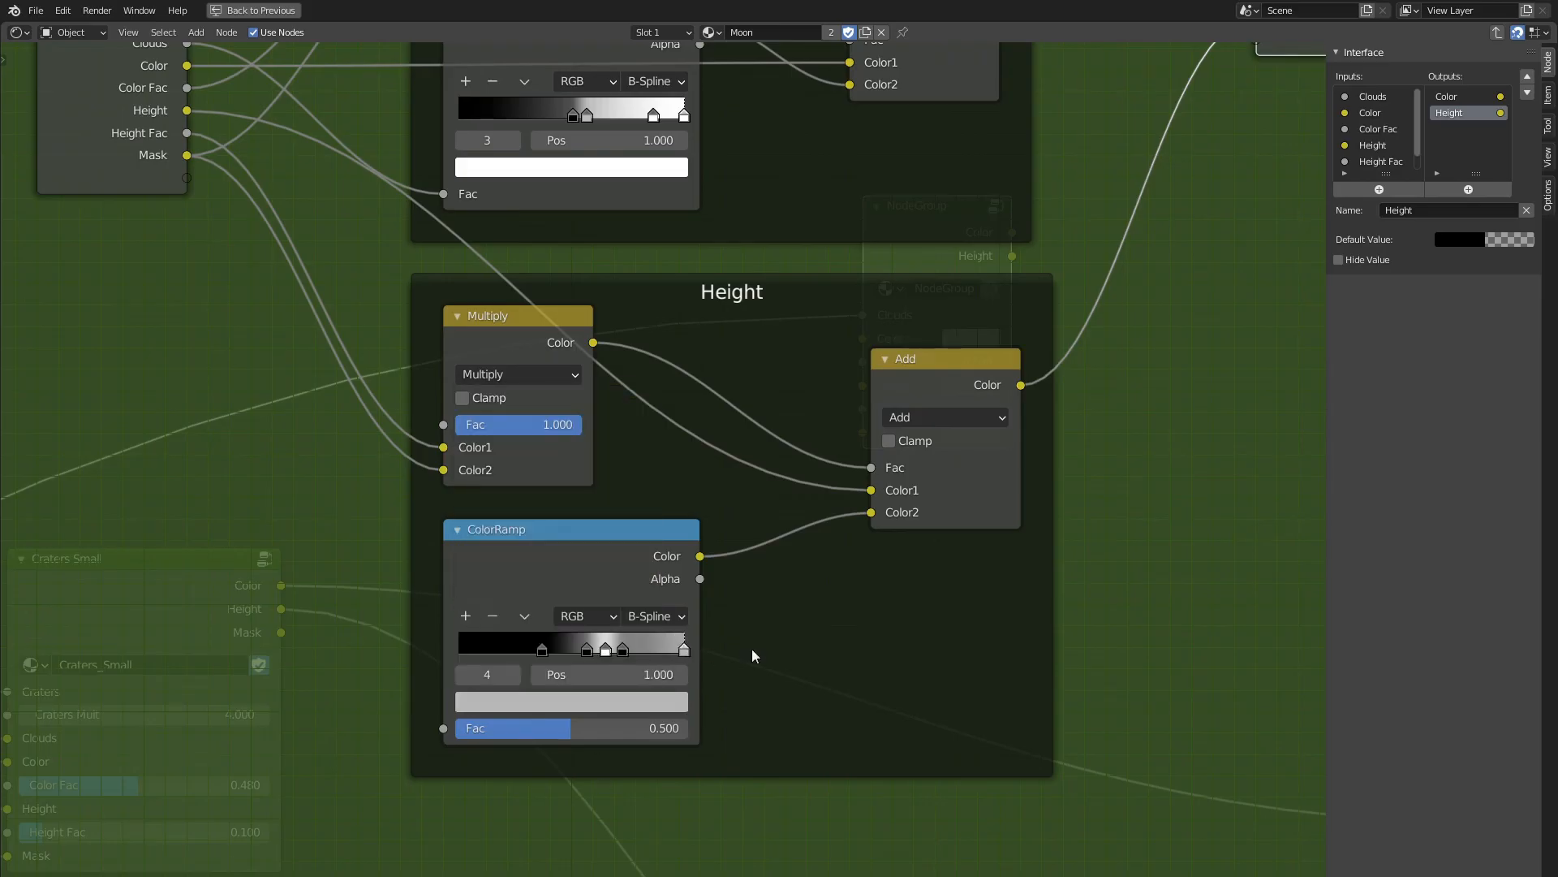
pyautogui.click(641, 701)
pyautogui.click(550, 605)
pyautogui.write('fffff')
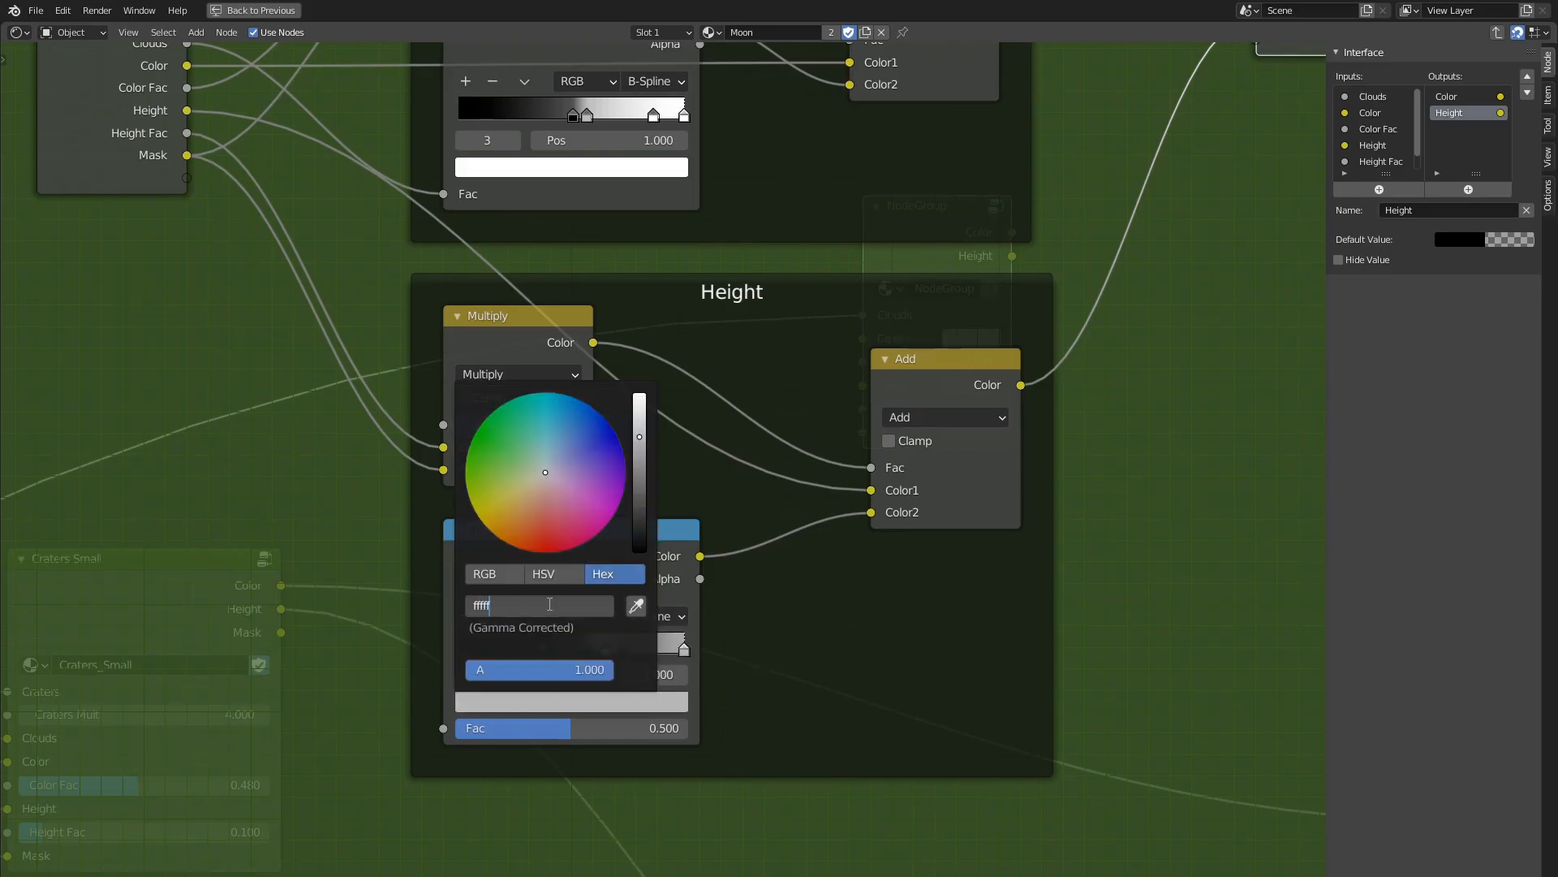
pyautogui.write('f')
pyautogui.press('Return')
# Leave the node group, rename it Mountains, and place it between Craters Small and the Principled BSDF.
pyautogui.scroll(-12, 805, 654)
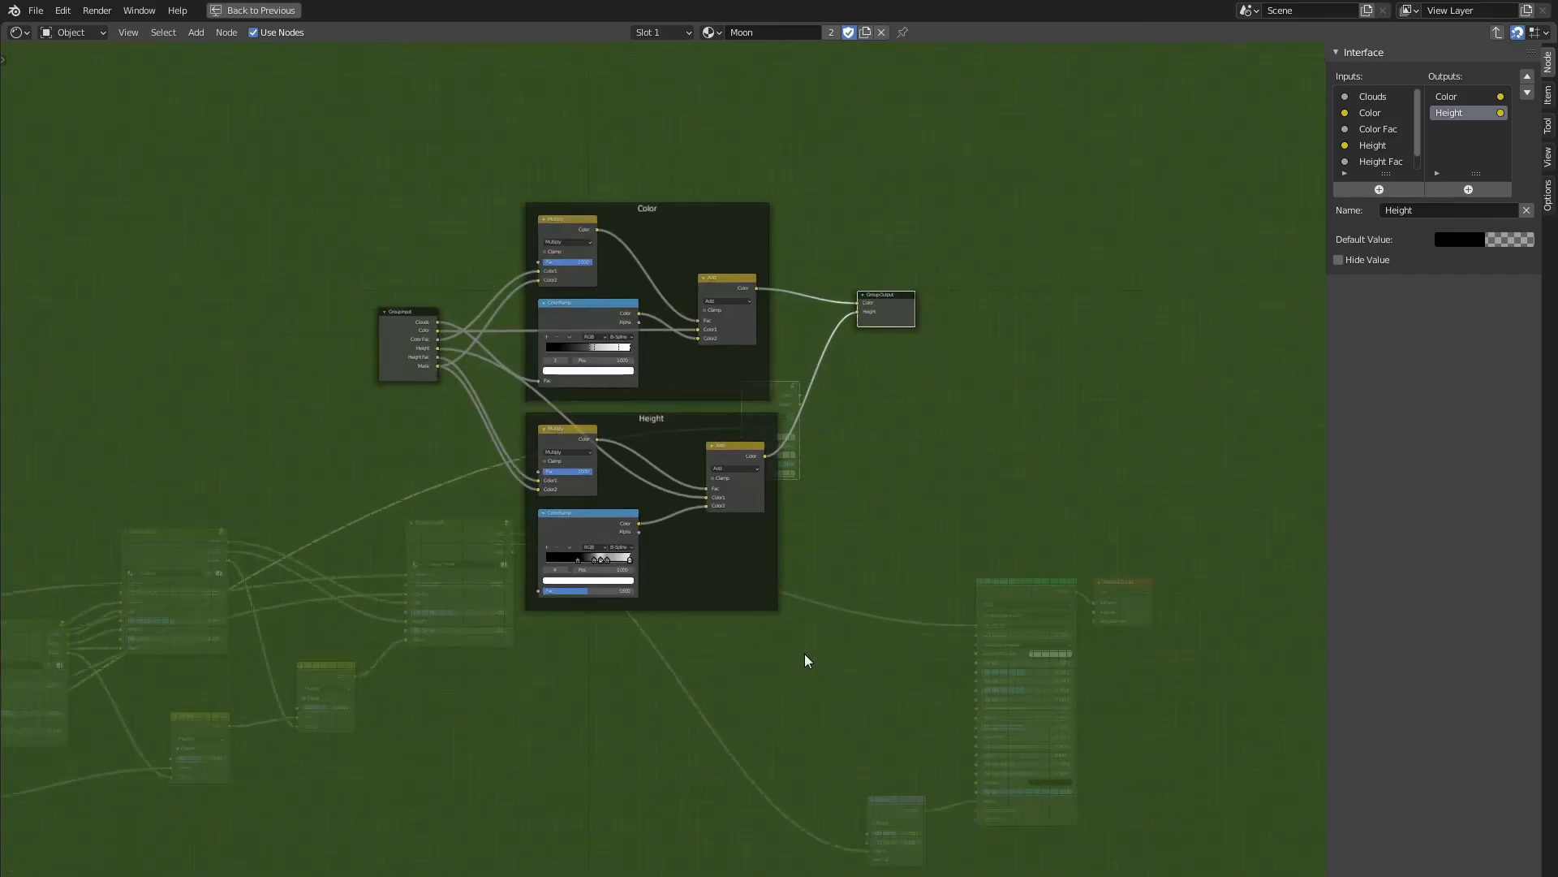
pyautogui.scroll(5, 805, 649)
pyautogui.press('Tab')
pyautogui.moveTo(814, 524); pyautogui.dragTo(808, 547, button='middle')
pyautogui.moveTo(853, 416); pyautogui.dragTo(838, 467)
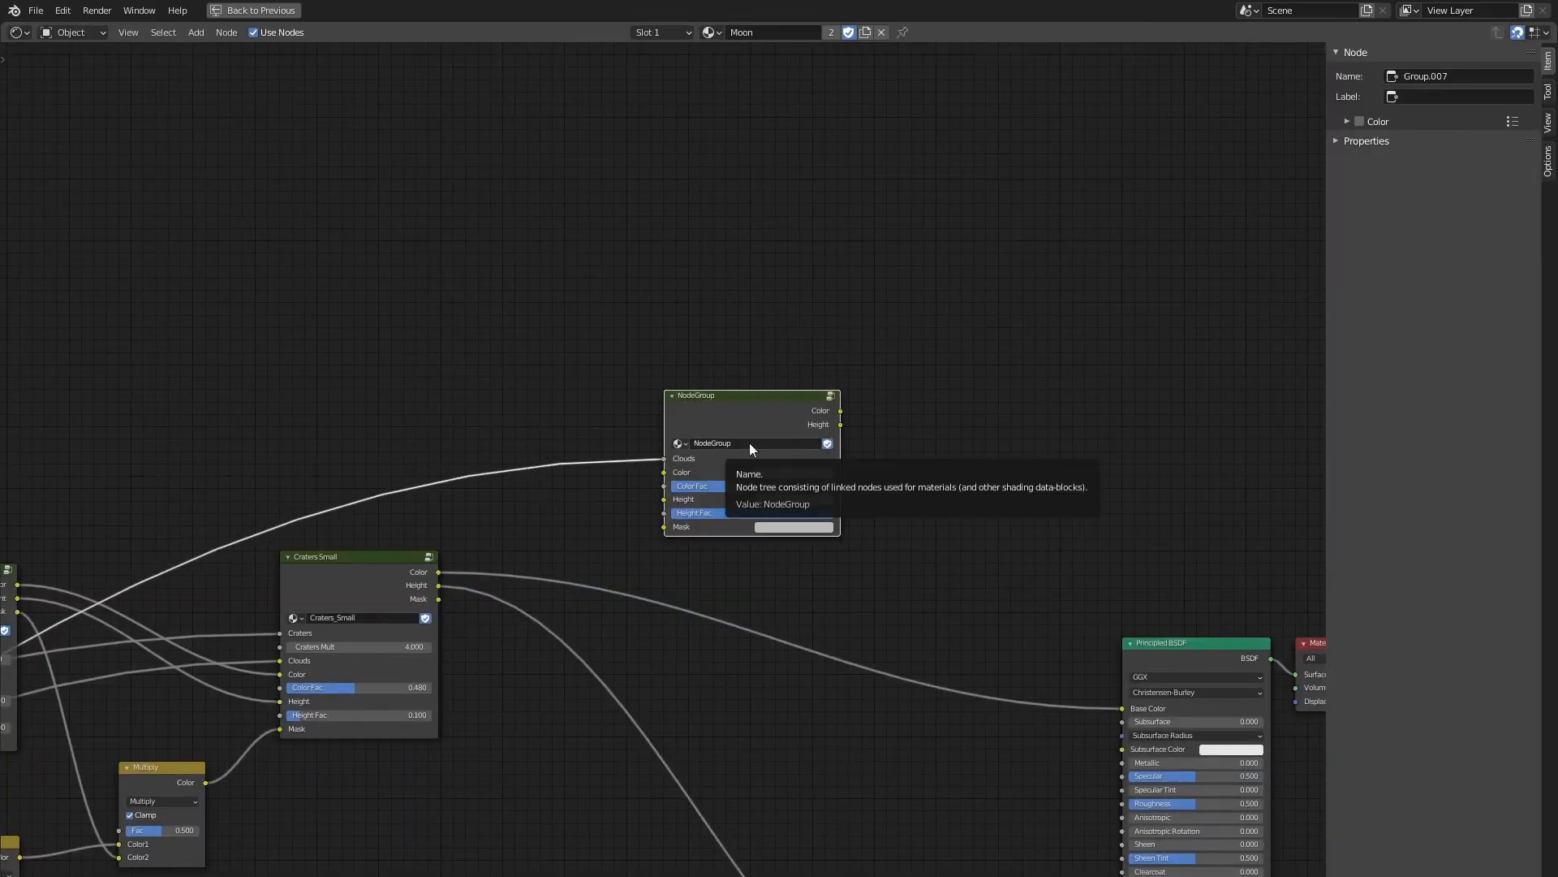
pyautogui.doubleClick(775, 448)
pyautogui.write('Mountains')
pyautogui.press('Return')
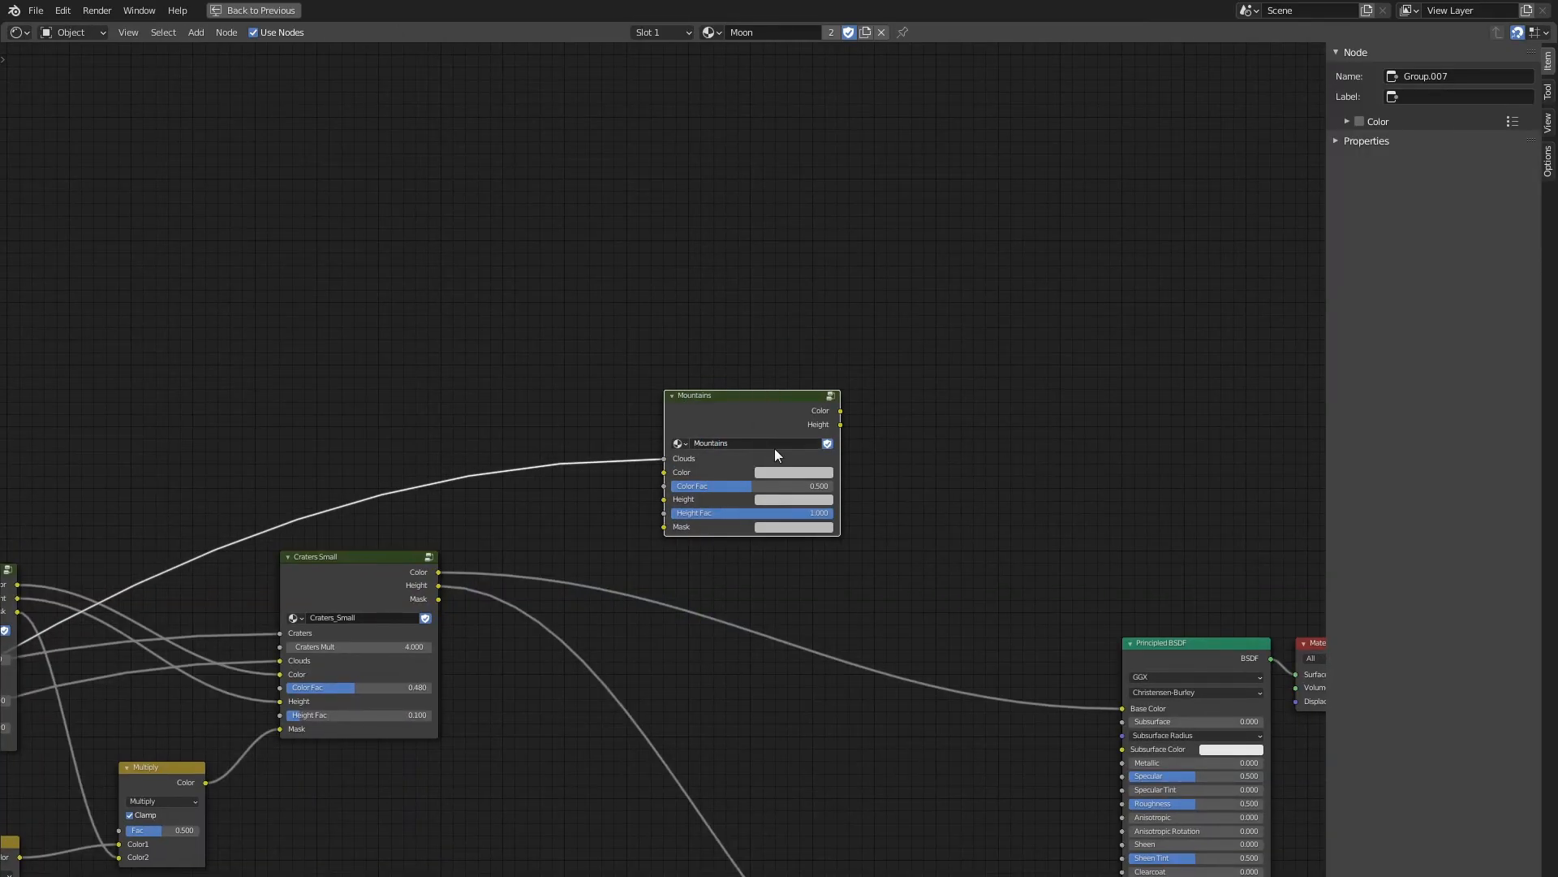
pyautogui.scroll(-4, 664, 497)
pyautogui.moveTo(555, 494); pyautogui.dragTo(661, 435, button='middle')
pyautogui.moveTo(800, 369); pyautogui.dragTo(909, 624)
# Duplicate the Multiply node that feeds Craters Small and place the copy between Craters Small and Mountains.
pyautogui.scroll(2, 597, 616)
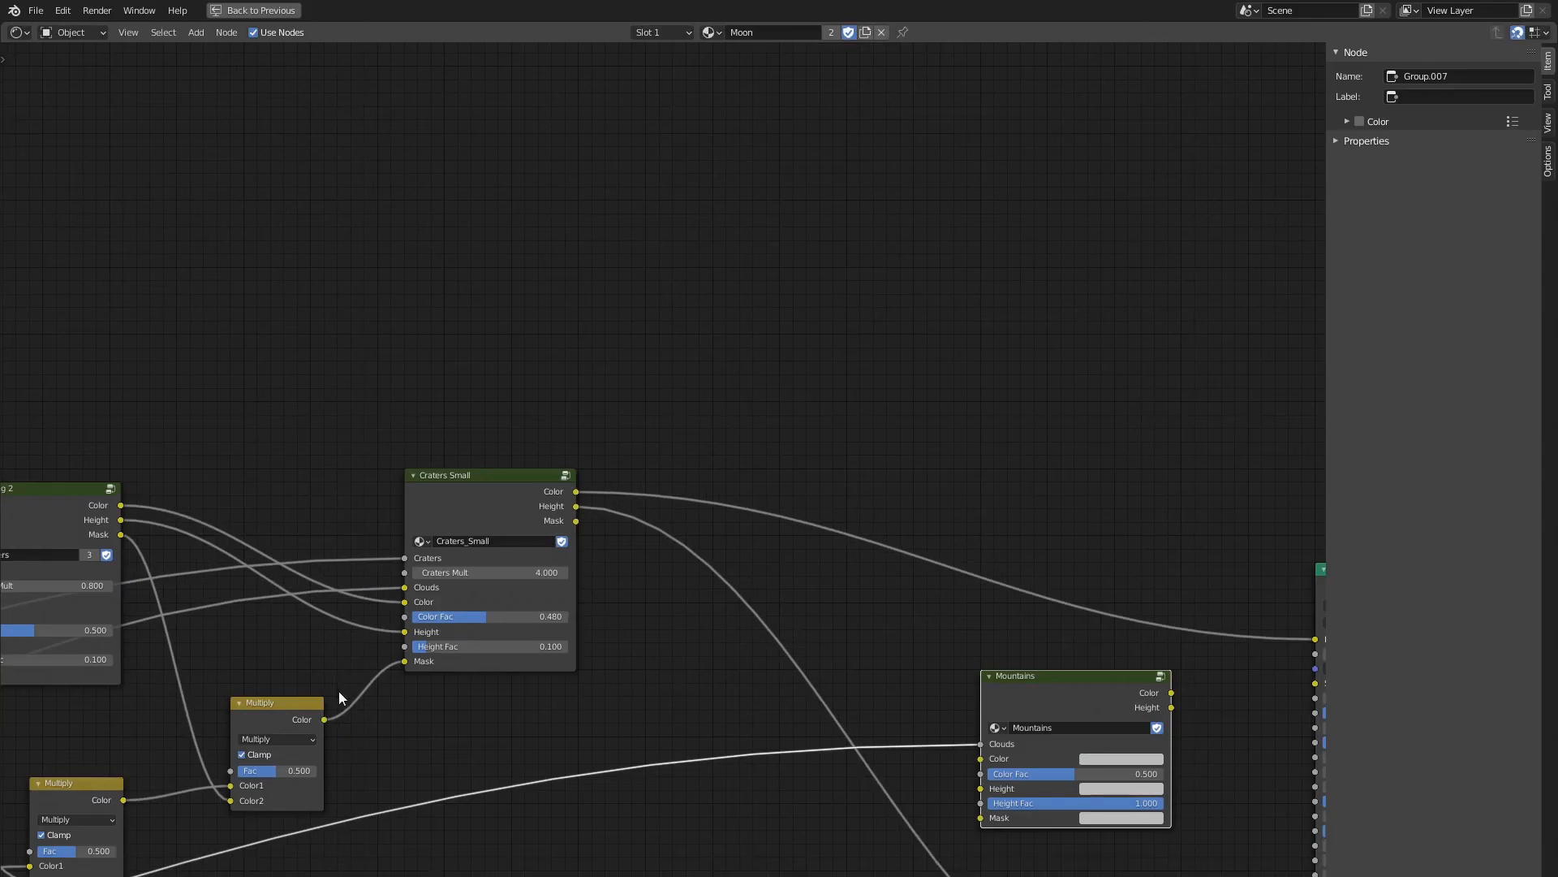
pyautogui.click(283, 723)
pyautogui.scroll(1, 284, 725)
pyautogui.scroll(-2, 285, 725)
pyautogui.hotkey('shift', 'd')
pyautogui.click(664, 659)
# Connect Craters Small's Mask to the new Multiply's Color2 and the previous Multiply's Color to Color1, with Fac at 1.000.
pyautogui.moveTo(583, 518); pyautogui.dragTo(634, 716)
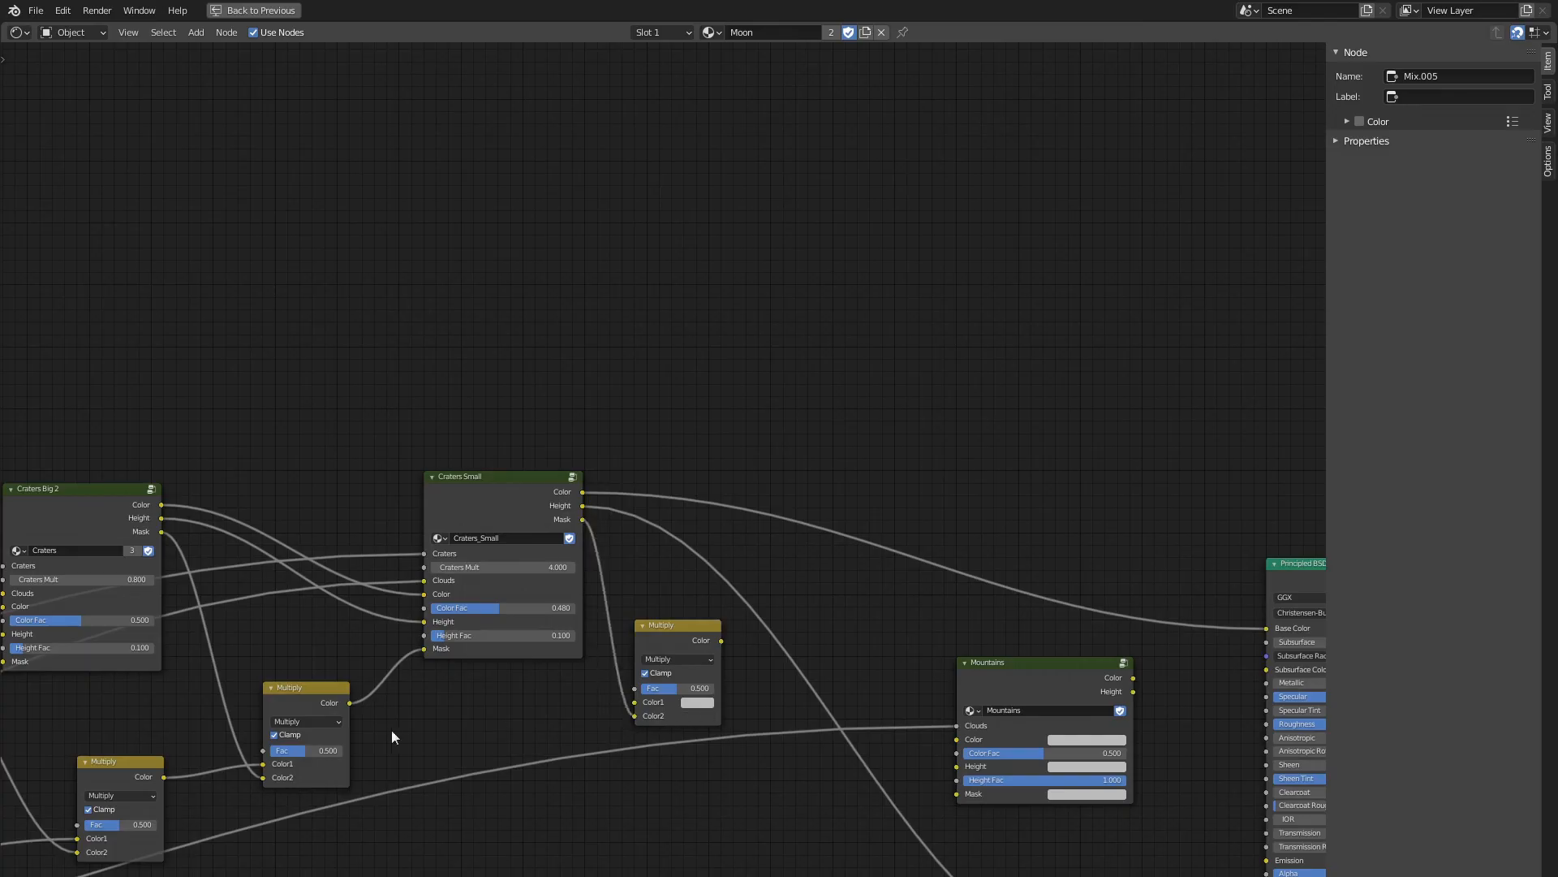
pyautogui.moveTo(349, 703); pyautogui.dragTo(635, 702)
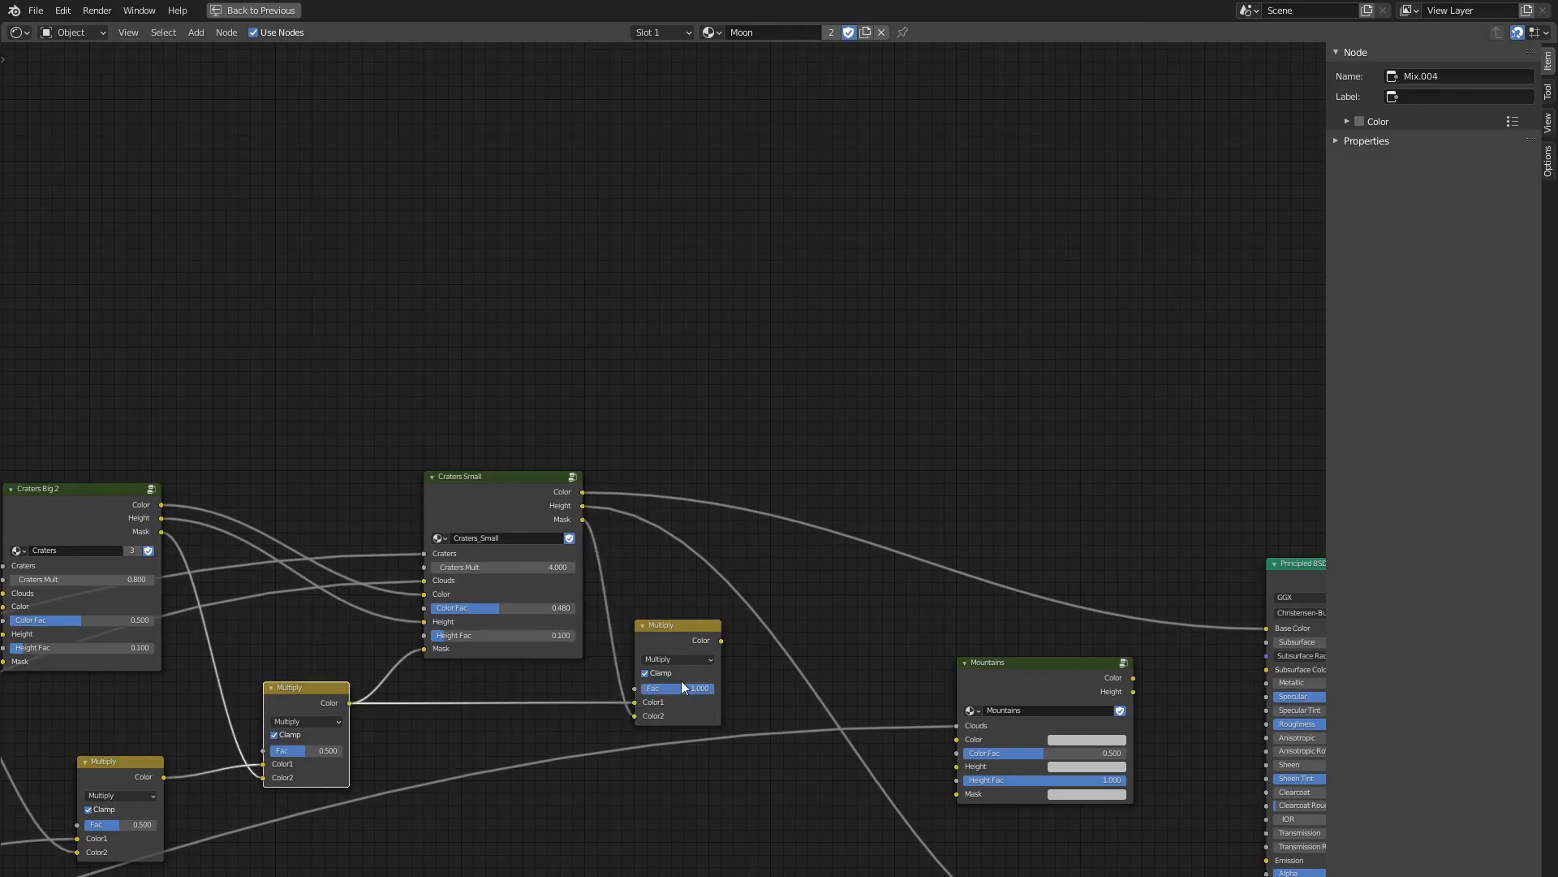
pyautogui.moveTo(833, 685); pyautogui.dragTo(744, 651, button='middle')
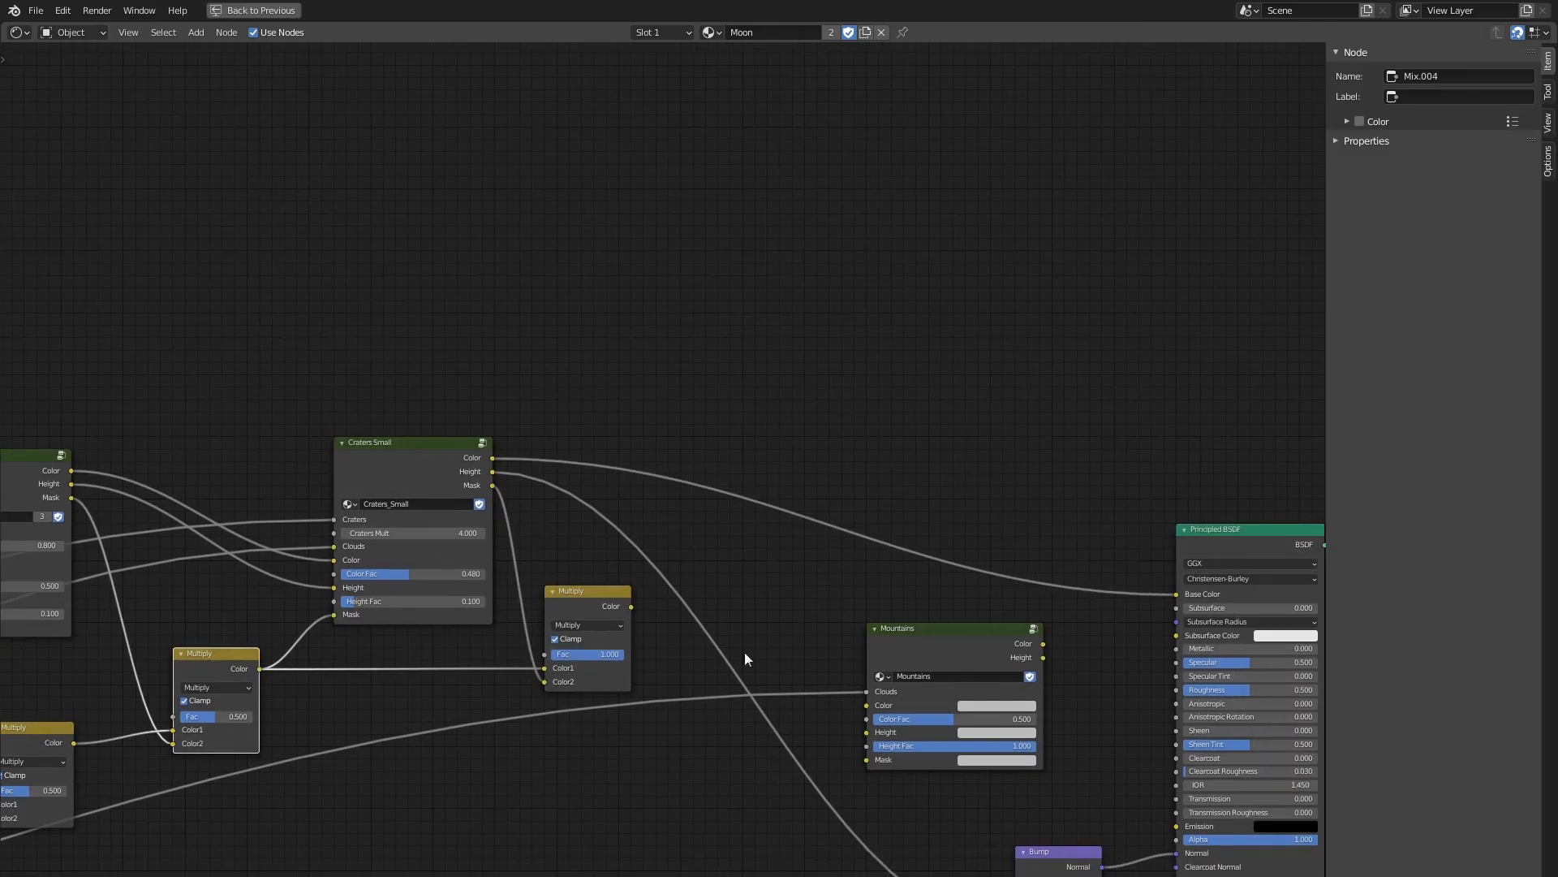
# Connect the new Multiply's Color to the Mountains Mask input and reposition both nodes so the Multiply sits below.
pyautogui.moveTo(631, 606); pyautogui.dragTo(865, 760)
pyautogui.moveTo(904, 629); pyautogui.dragTo(855, 609)
pyautogui.moveTo(590, 590); pyautogui.dragTo(614, 725)
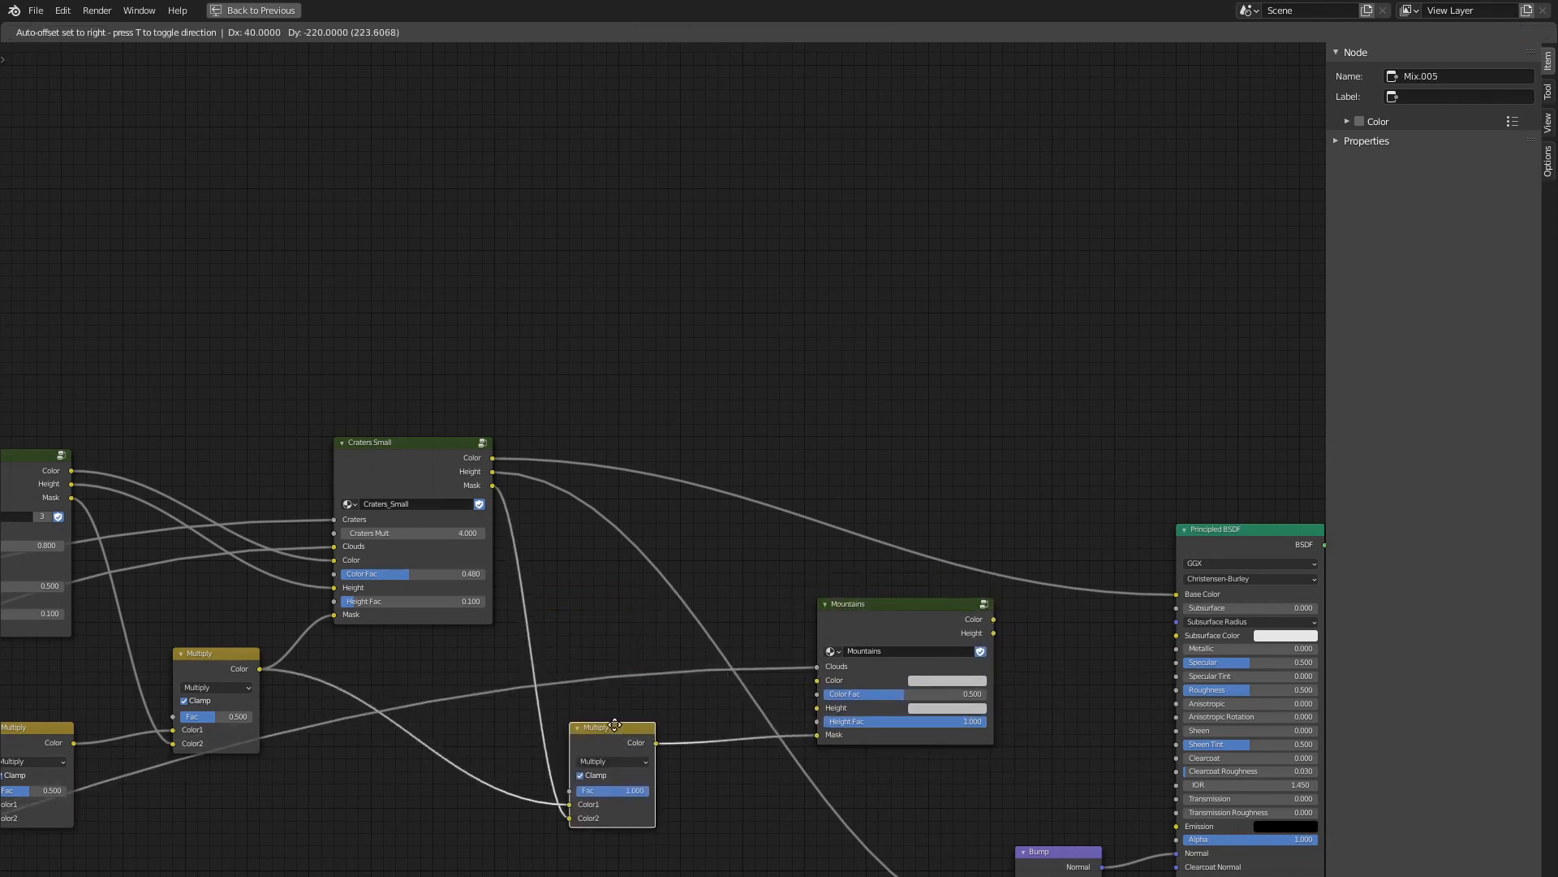
# Wire Craters Small's Color and Height into Mountains, and Mountains' Color to Base Color and Height to the Bump node's Height.
pyautogui.moveTo(493, 459); pyautogui.dragTo(813, 708)
pyautogui.moveTo(812, 618); pyautogui.dragTo(646, 570, button='middle')
pyautogui.click(659, 574)
pyautogui.scroll(-2, 669, 583)
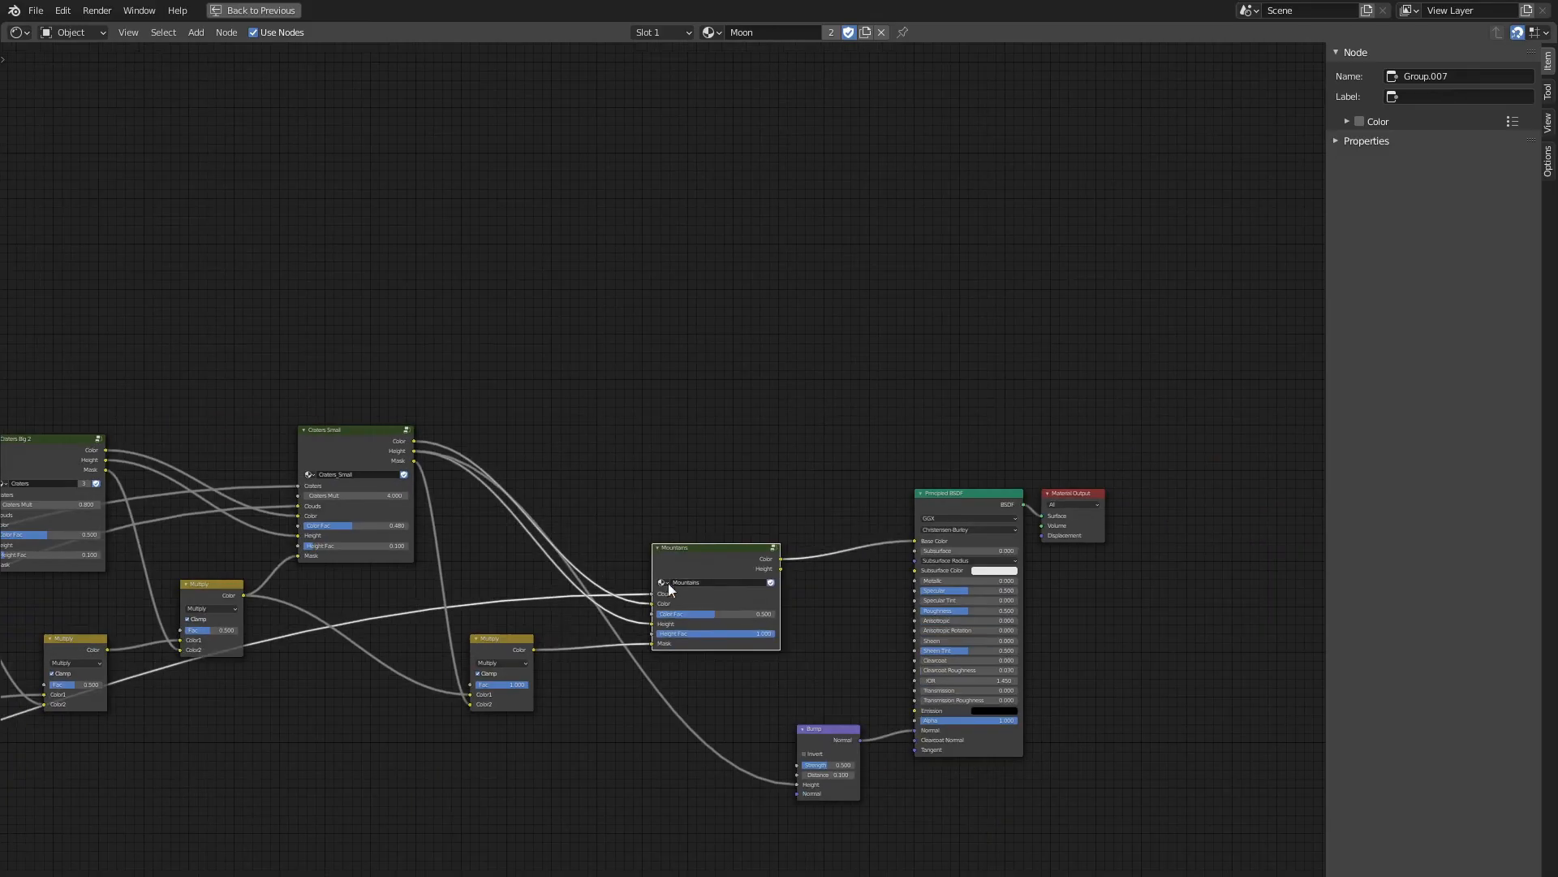
pyautogui.moveTo(685, 562); pyautogui.dragTo(614, 471)
pyautogui.moveTo(709, 478); pyautogui.dragTo(796, 784)
pyautogui.moveTo(653, 461); pyautogui.dragTo(652, 524)
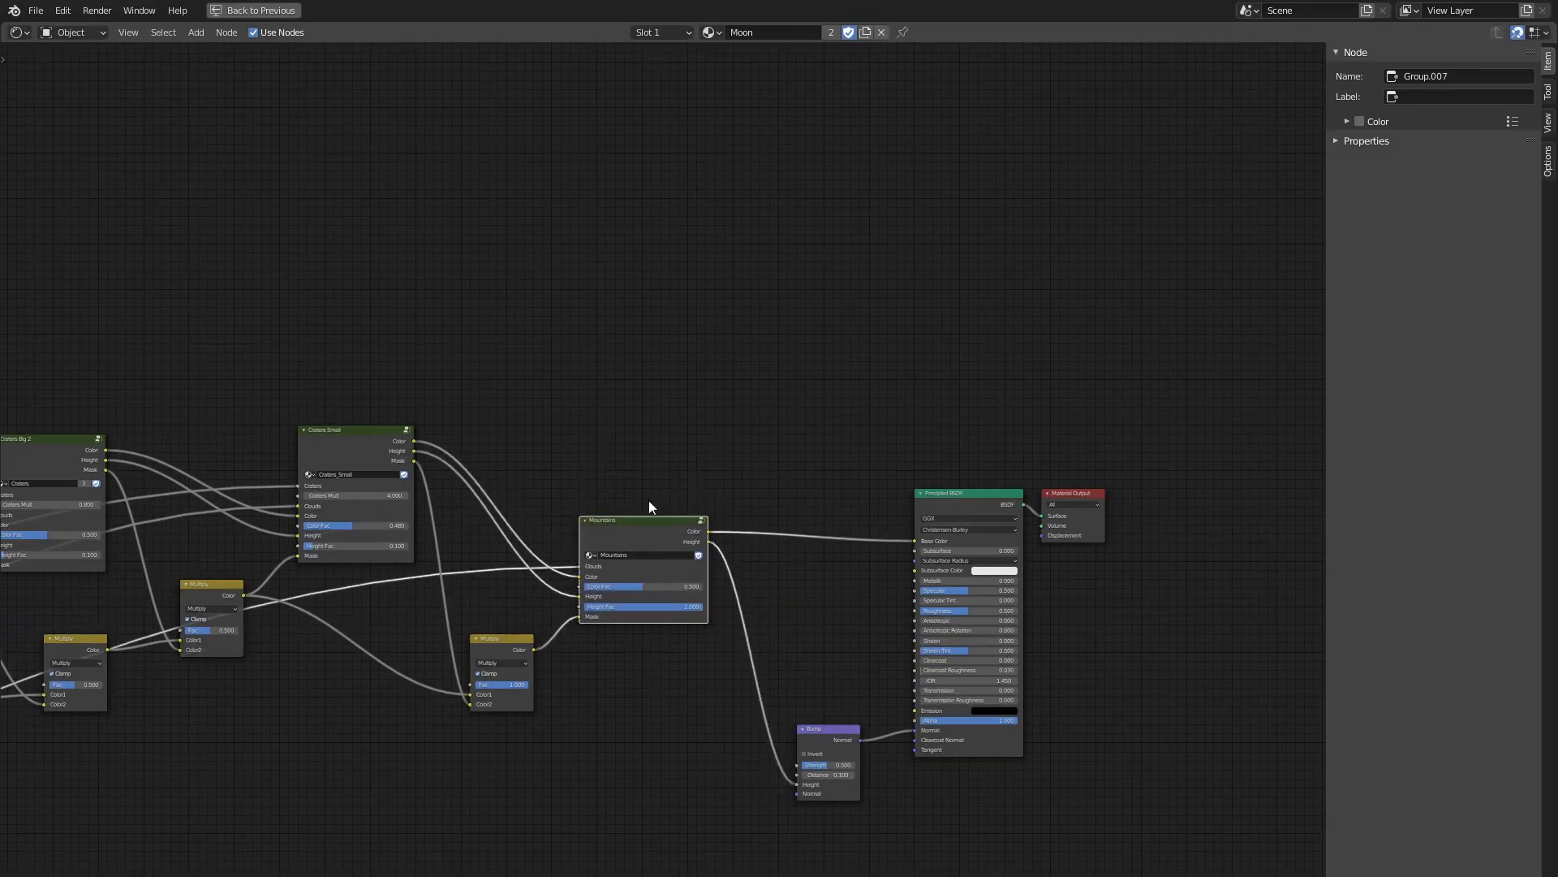
# Restore the split layout and set the Mountains node's Height Fac to 0.040, checking the moon's relief up close.
pyautogui.scroll(3, 649, 500)
pyautogui.scroll(-2, 654, 482)
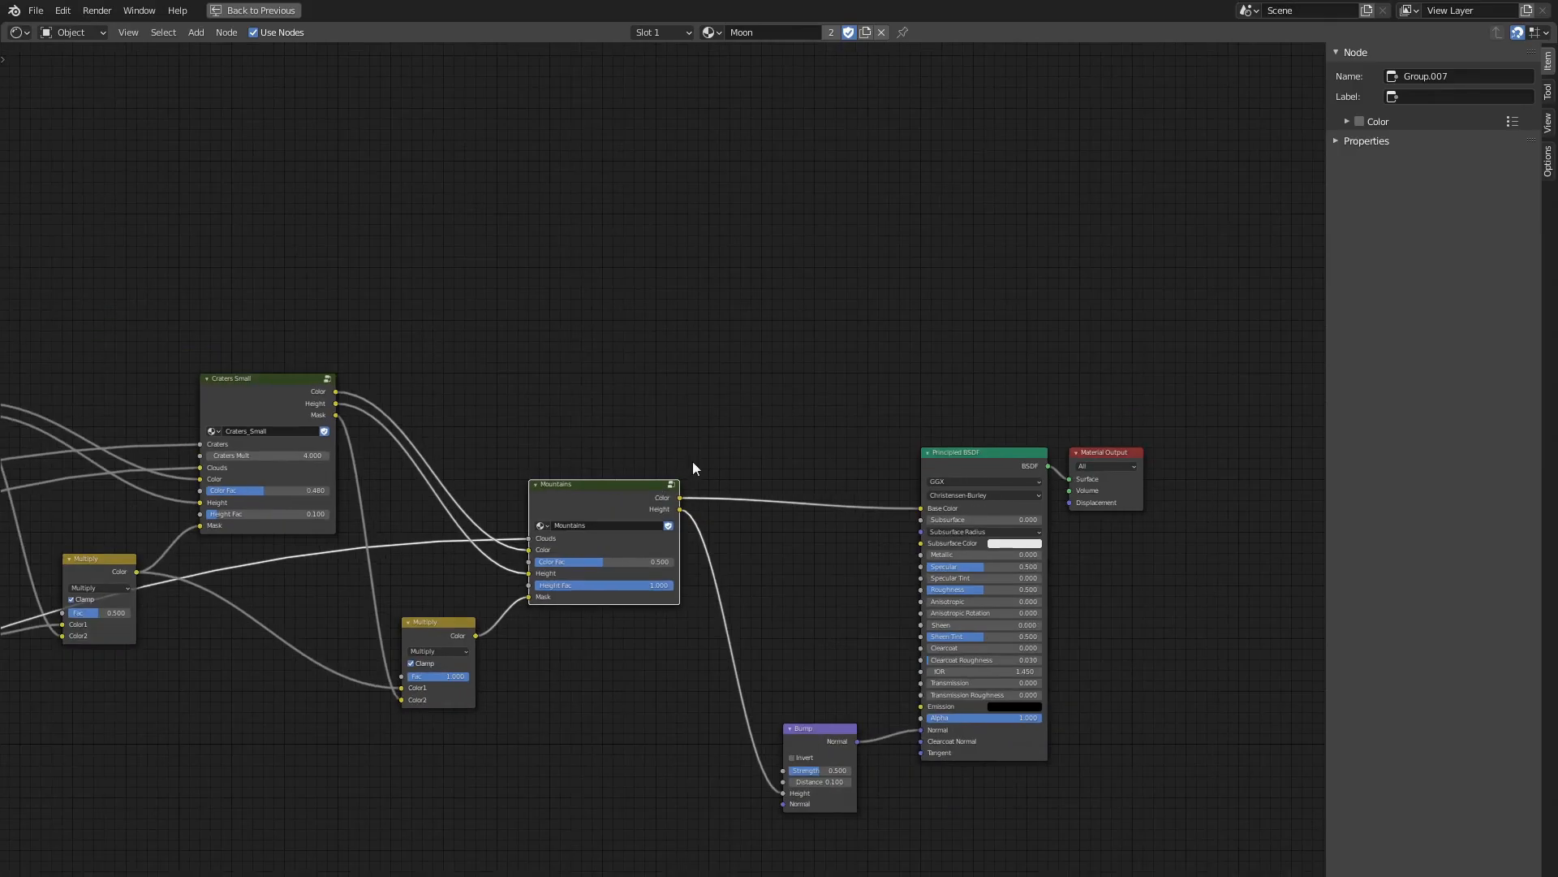
pyautogui.hotkey('ctrl', 'space')
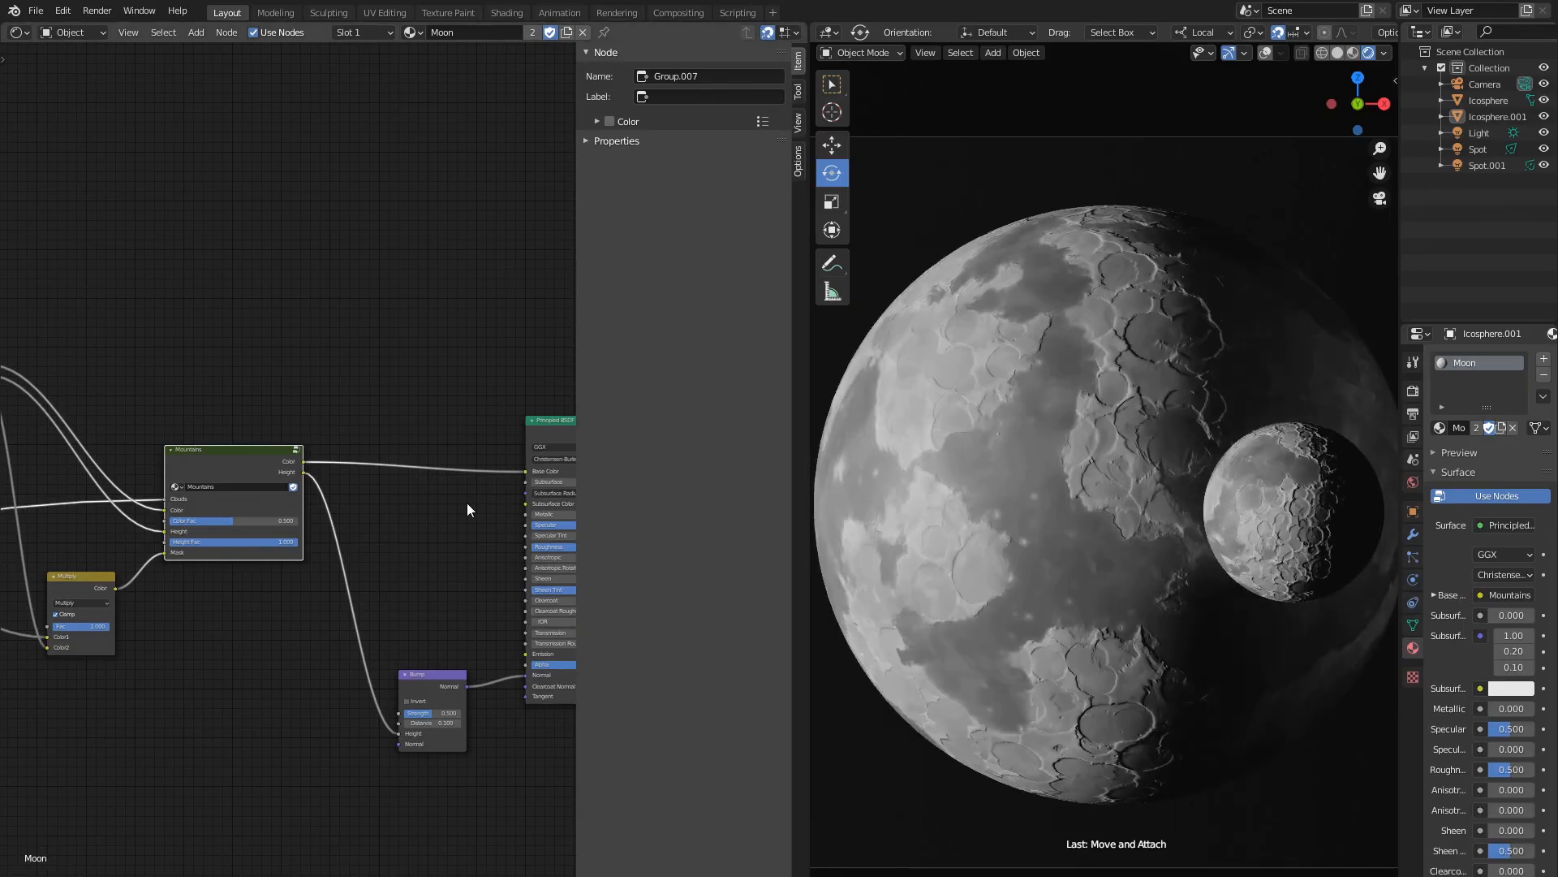
pyautogui.scroll(2, 338, 538)
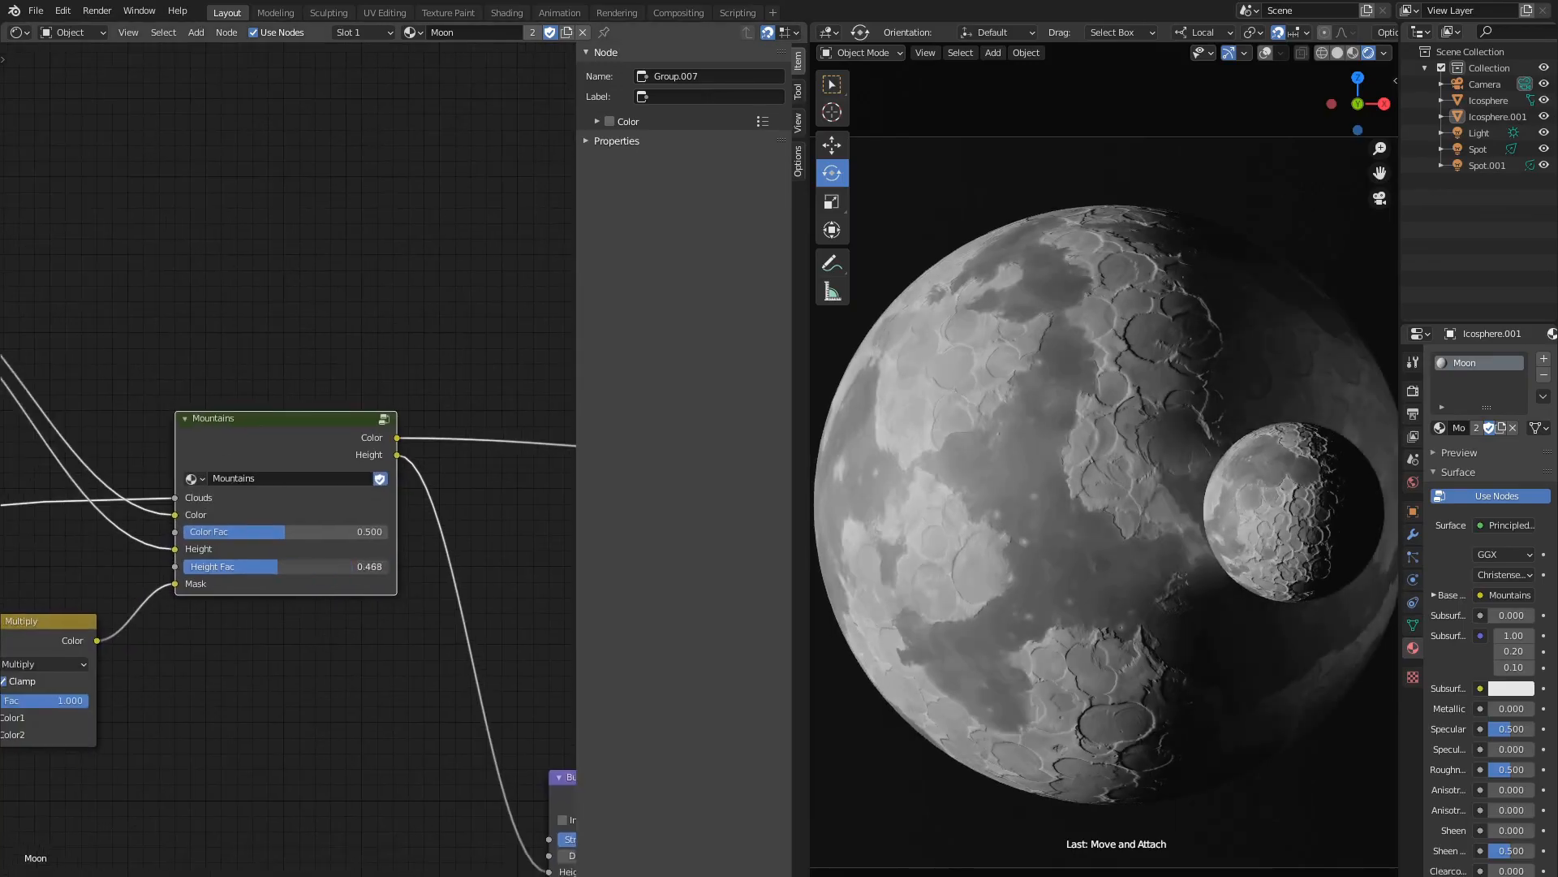
pyautogui.scroll(8, 1166, 714)
pyautogui.keyDown('shift'); pyautogui.moveTo(1166, 708); pyautogui.dragTo(998, 483, button='middle'); pyautogui.keyUp('shift')
pyautogui.scroll(2, 1093, 594)
pyautogui.moveTo(376, 573)
pyautogui.mouseDown()
pyautogui.moveTo(185, 573)
pyautogui.moveTo(388, 573)
pyautogui.mouseUp()
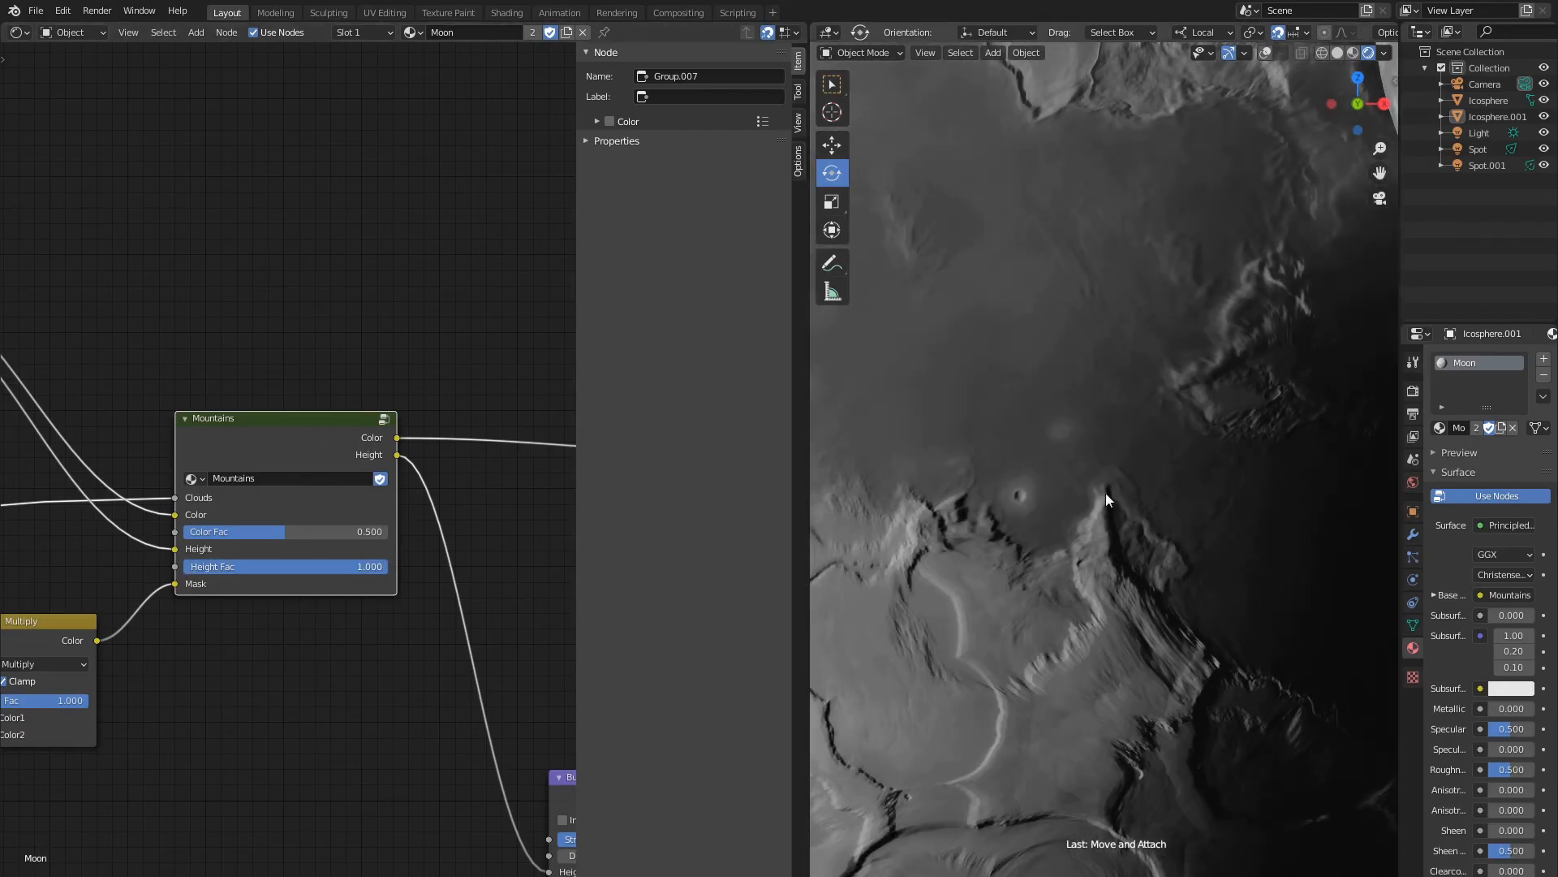
pyautogui.scroll(-8, 1105, 494)
pyautogui.keyDown('shift'); pyautogui.moveTo(1122, 226); pyautogui.dragTo(1109, 548, button='middle'); pyautogui.keyUp('shift')
pyautogui.scroll(4, 1107, 487)
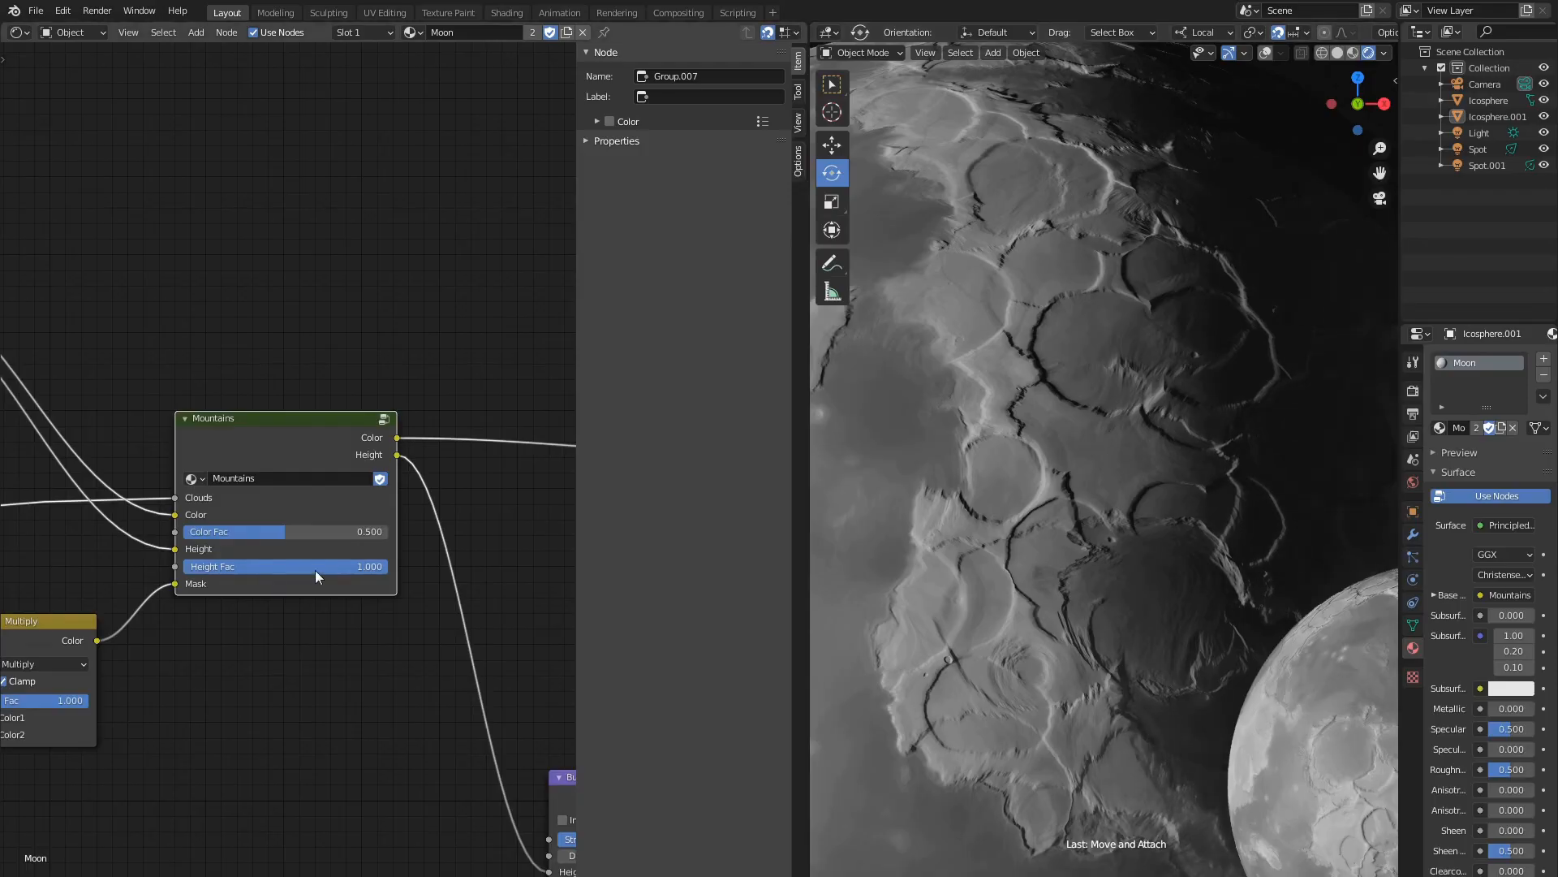
pyautogui.press('Return')
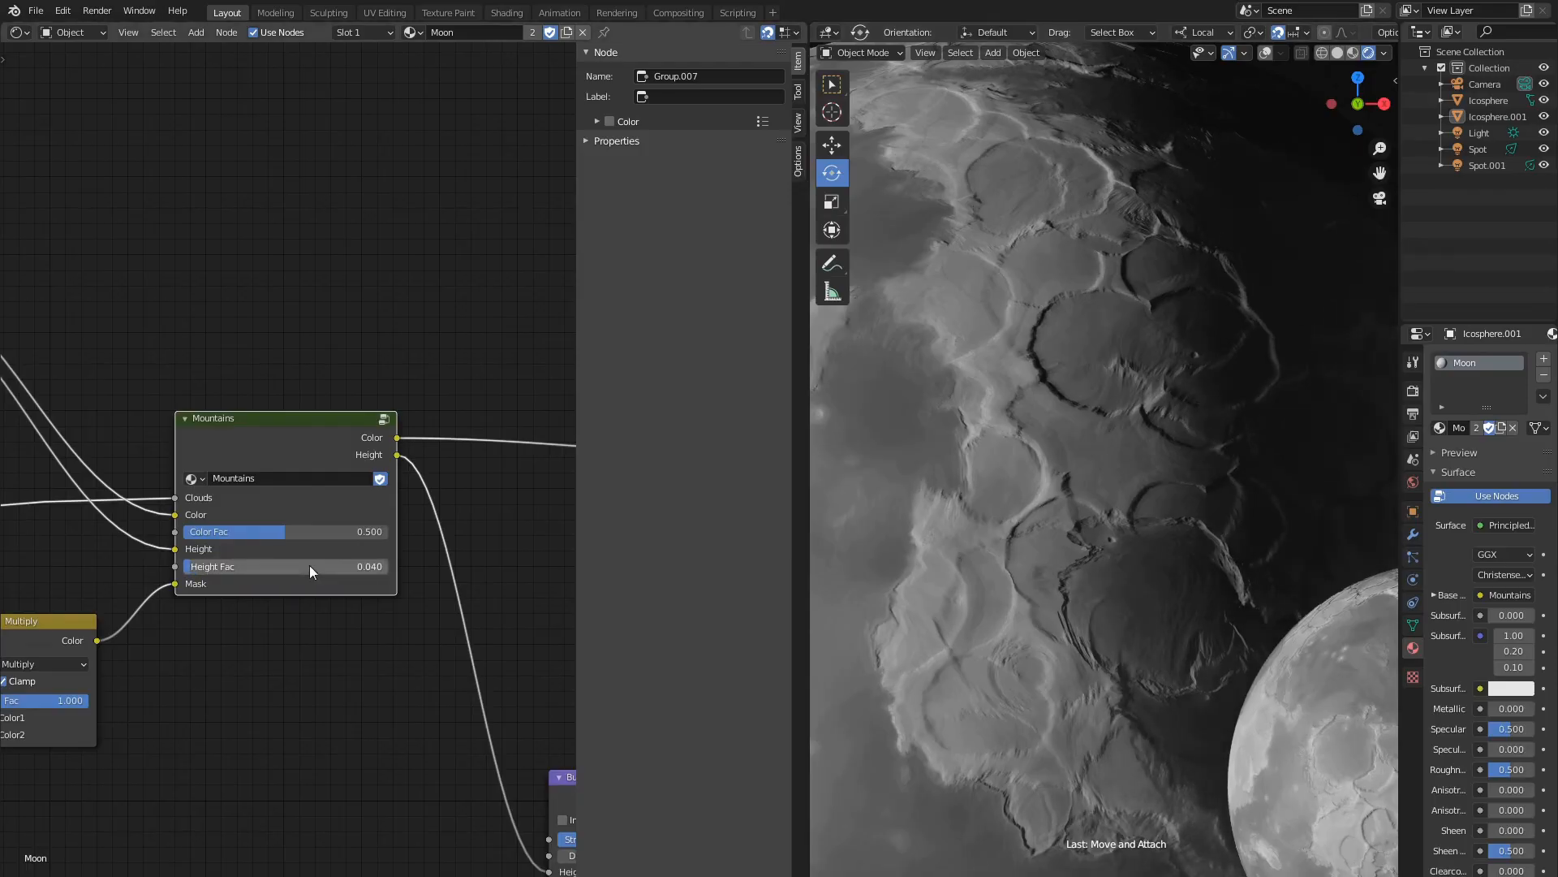
# Set the Mountains node's Color Fac to 1.000 and check the whole moon.
pyautogui.moveTo(291, 529); pyautogui.dragTo(383, 528)
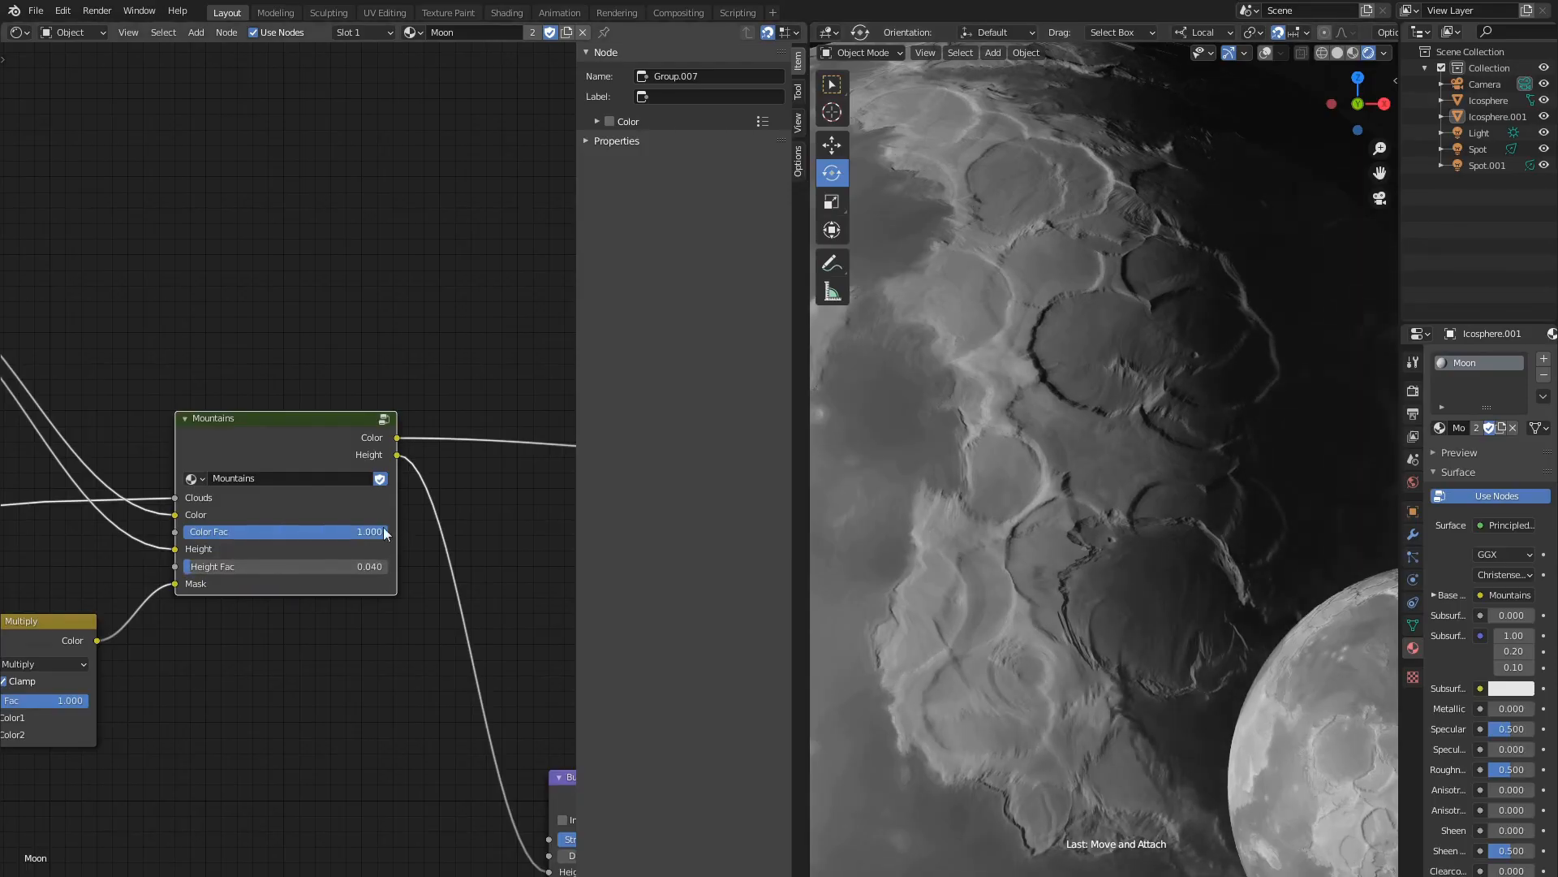
pyautogui.scroll(-3, 295, 380)
pyautogui.scroll(-4, 985, 538)
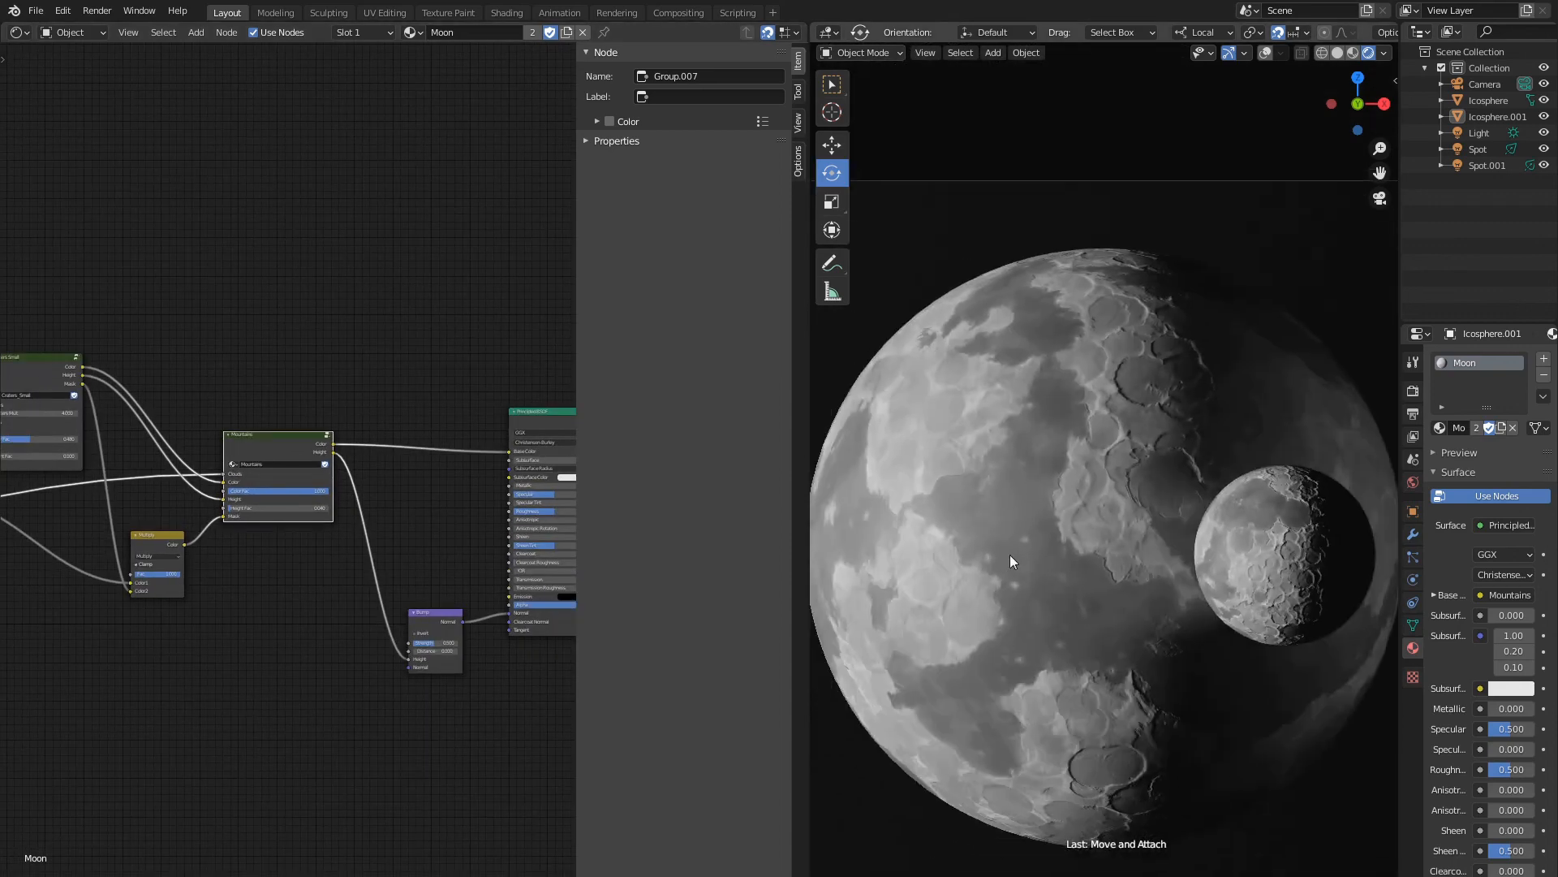
pyautogui.keyDown('shift'); pyautogui.moveTo(1010, 560); pyautogui.dragTo(1030, 518, button='middle'); pyautogui.keyUp('shift')
# Hide the node editor's sidebar and move the Multiply between Craters Medium and Craters Medium 2 below the group nodes.
pyautogui.moveTo(160, 628); pyautogui.dragTo(244, 635, button='middle')
pyautogui.scroll(-1, 264, 655)
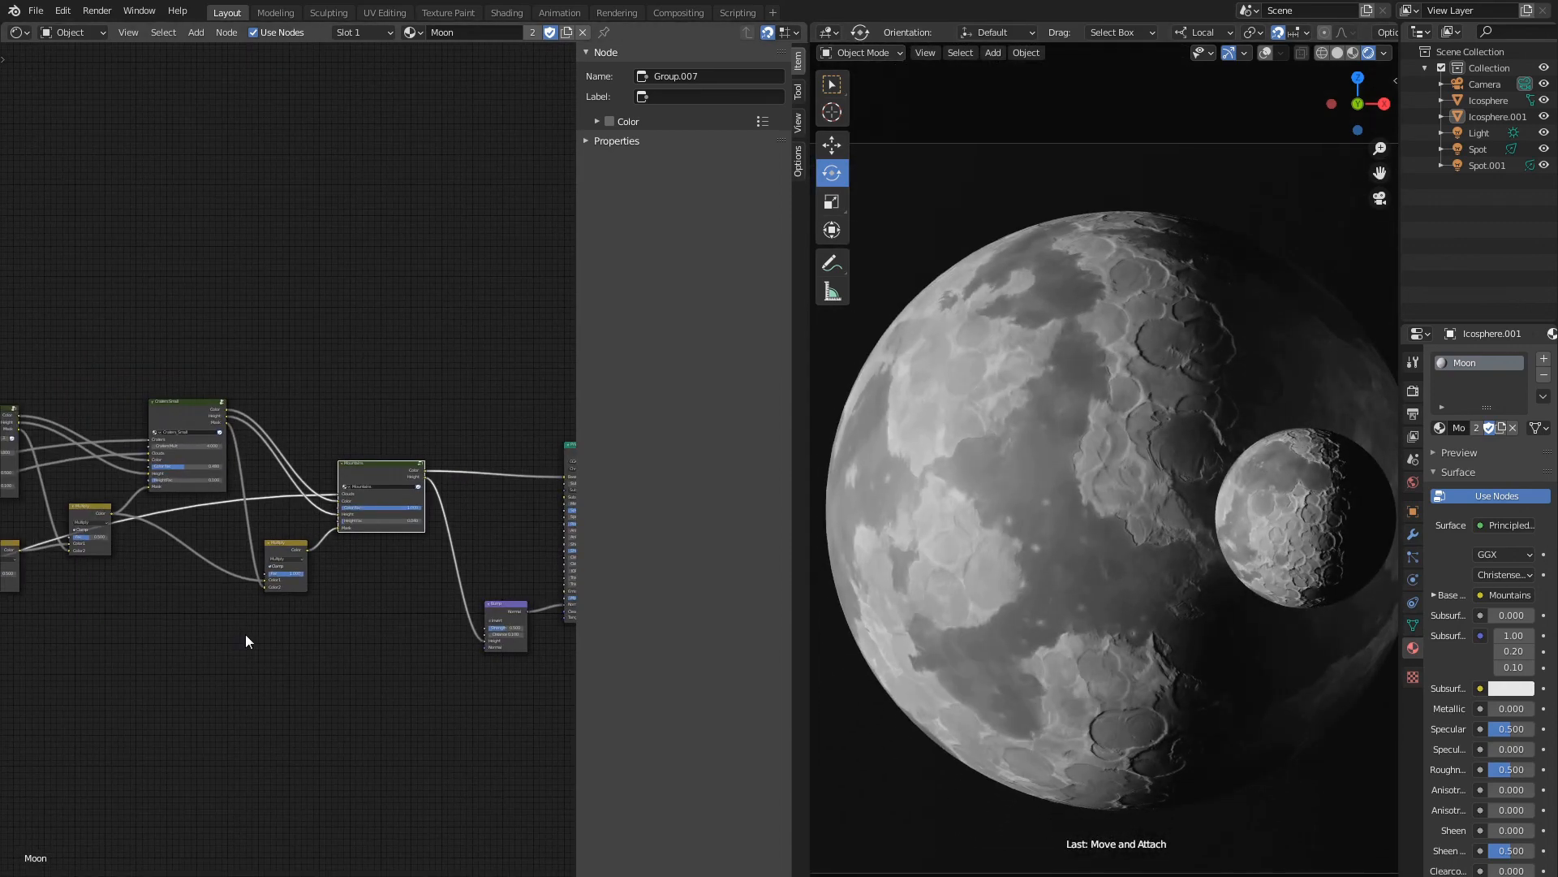
pyautogui.scroll(3, 203, 529)
pyautogui.moveTo(220, 558); pyautogui.dragTo(219, 578, button='middle')
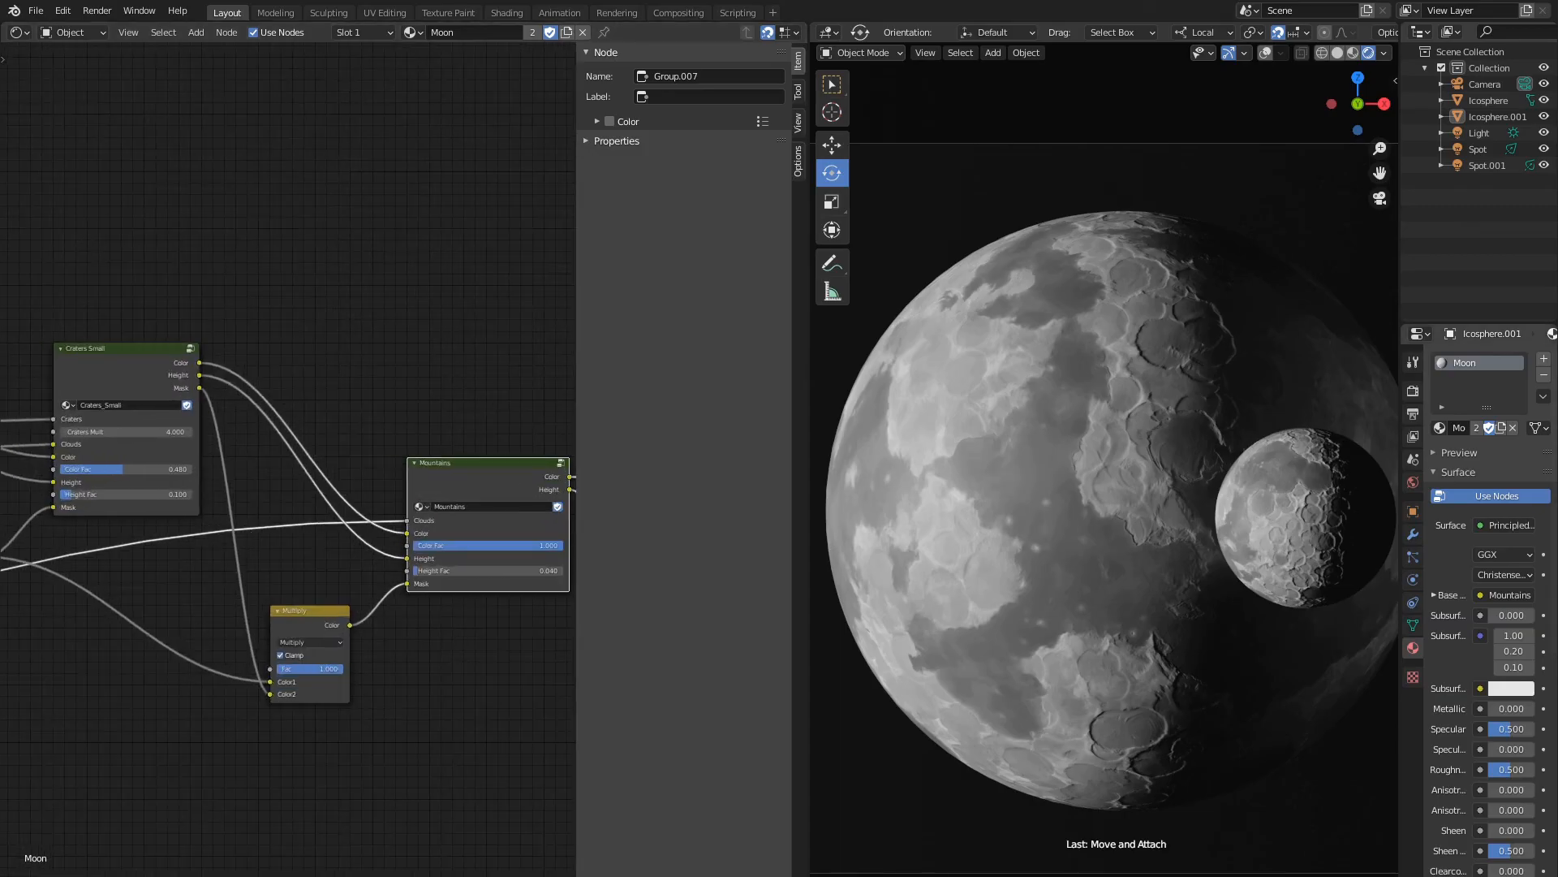
pyautogui.press('n')
pyautogui.scroll(-5, 440, 683)
pyautogui.moveTo(95, 680); pyautogui.dragTo(403, 650, button='middle')
pyautogui.click(310, 369)
pyautogui.moveTo(309, 368); pyautogui.dragTo(543, 338, button='middle')
pyautogui.click(206, 464)
pyautogui.press('g')
pyautogui.click(323, 577)
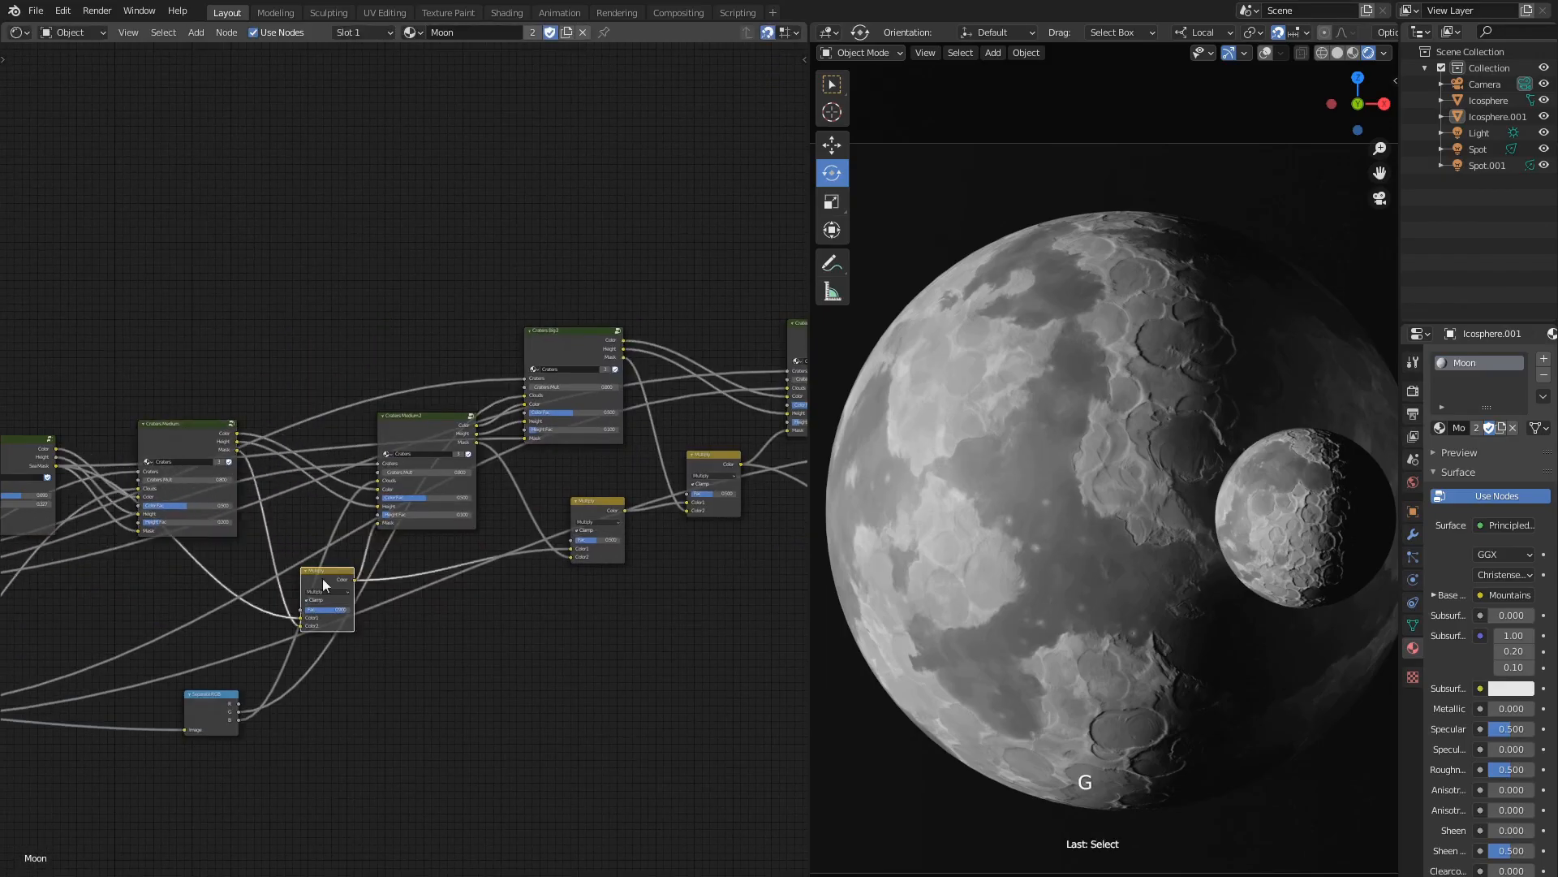
# Line up Craters Medium 2 and Craters Big 2 with Craters Medium, and move the Multiply near Craters Big 2 below the row.
pyautogui.press('g')
pyautogui.click(409, 426)
pyautogui.press('g')
pyautogui.click(565, 400)
pyautogui.moveTo(603, 626); pyautogui.dragTo(525, 582, button='middle')
pyautogui.click(516, 466)
pyautogui.press('g')
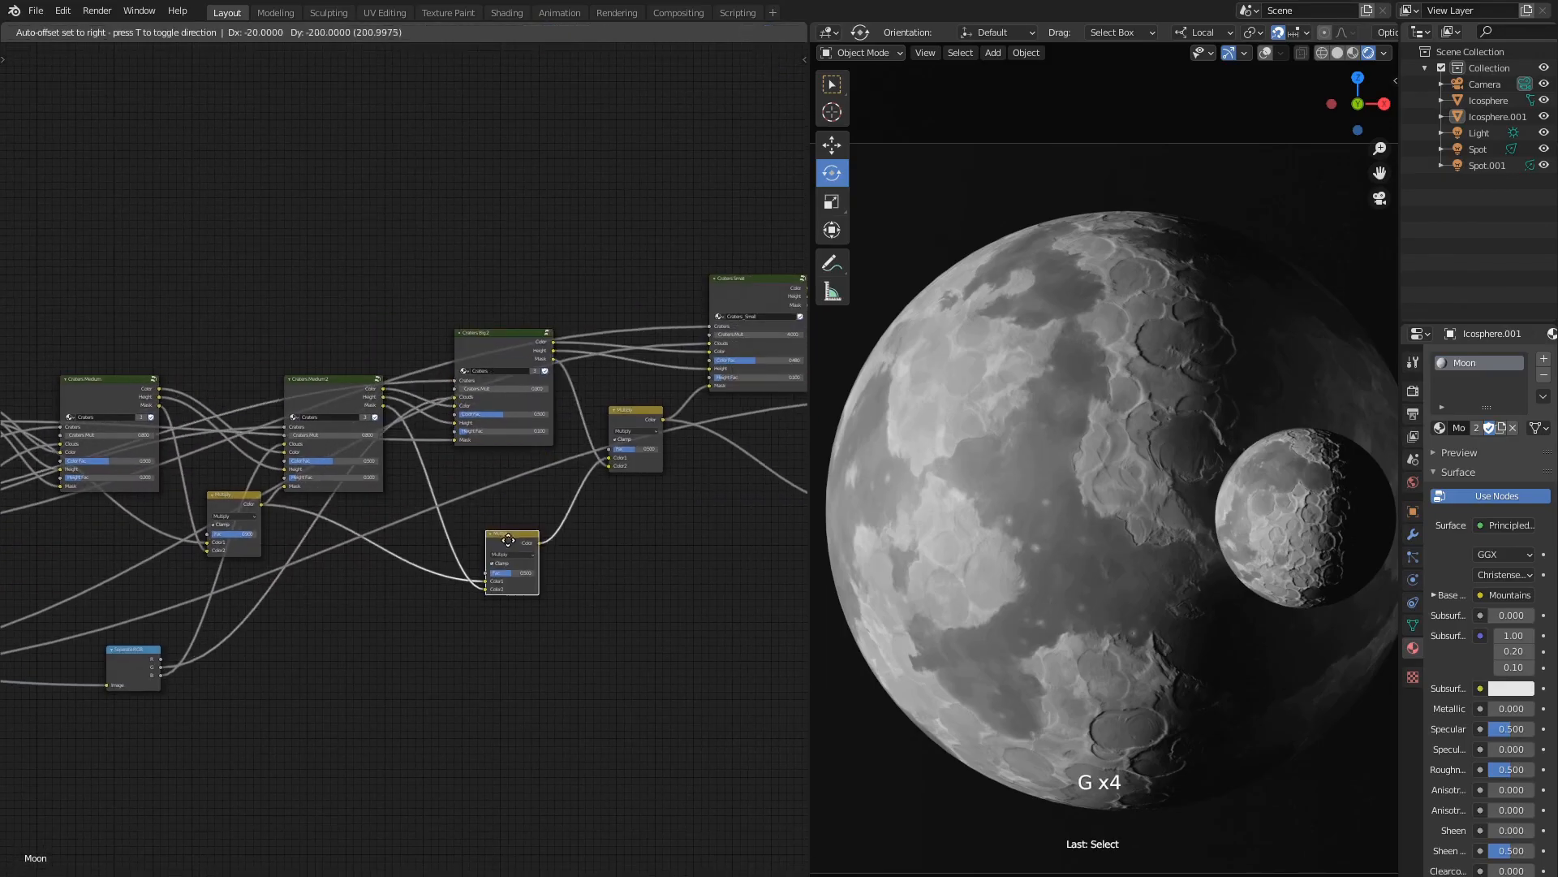
pyautogui.click(492, 355)
pyautogui.press('g')
pyautogui.click(483, 401)
# Move the Multiply feeding Craters Small below the row and line up Craters Small beside Craters Big 2.
pyautogui.moveTo(641, 419); pyautogui.dragTo(455, 431, button='middle')
pyautogui.click(456, 430)
pyautogui.press('g')
pyautogui.click(470, 569)
pyautogui.moveTo(581, 287); pyautogui.dragTo(498, 384)
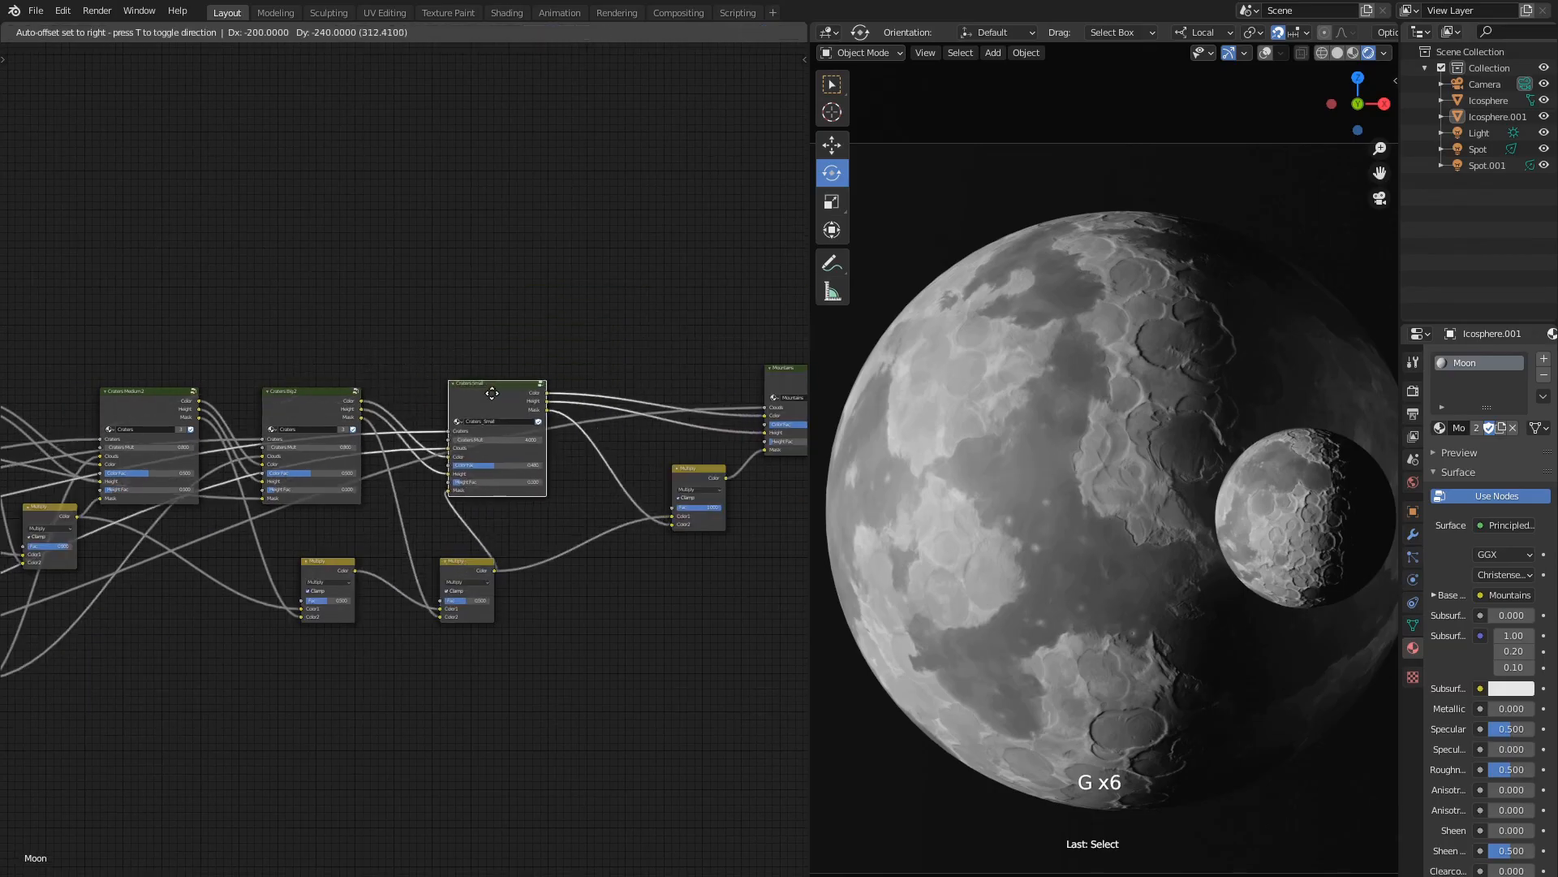
# Shift Craters Medium, its neighbouring Multiply and Moon_Seas slightly to even out the spacing of the node row.
pyautogui.scroll(-5, 403, 446)
pyautogui.scroll(3, 372, 431)
pyautogui.moveTo(373, 431); pyautogui.dragTo(530, 427, button='middle')
pyautogui.moveTo(140, 401); pyautogui.dragTo(168, 402)
pyautogui.click(168, 402)
pyautogui.moveTo(259, 496); pyautogui.dragTo(467, 501, button='middle')
pyautogui.scroll(4, 466, 500)
pyautogui.moveTo(466, 501); pyautogui.dragTo(473, 511)
pyautogui.moveTo(100, 404); pyautogui.dragTo(334, 411, button='middle')
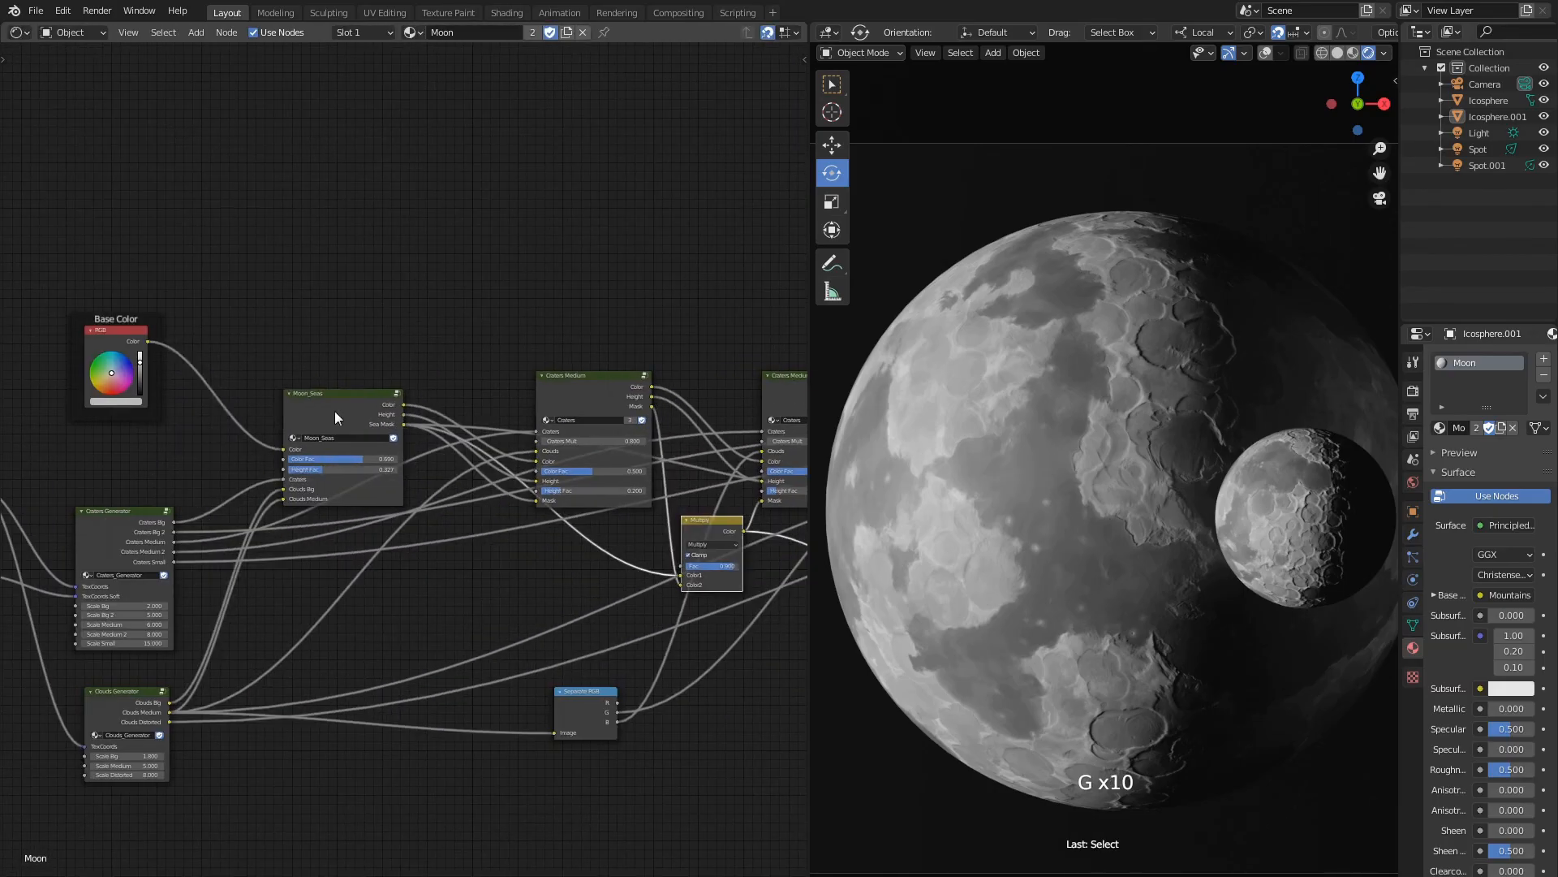
pyautogui.moveTo(335, 409); pyautogui.dragTo(369, 408)
# Try a different Scale Big on the Craters Generator, and restore it to 2.000.
pyautogui.moveTo(239, 564); pyautogui.dragTo(519, 497, button='middle')
pyautogui.scroll(4, 519, 497)
pyautogui.moveTo(566, 560); pyautogui.dragTo(533, 508, button='middle')
pyautogui.scroll(-2, 532, 508)
pyautogui.scroll(2, 412, 477)
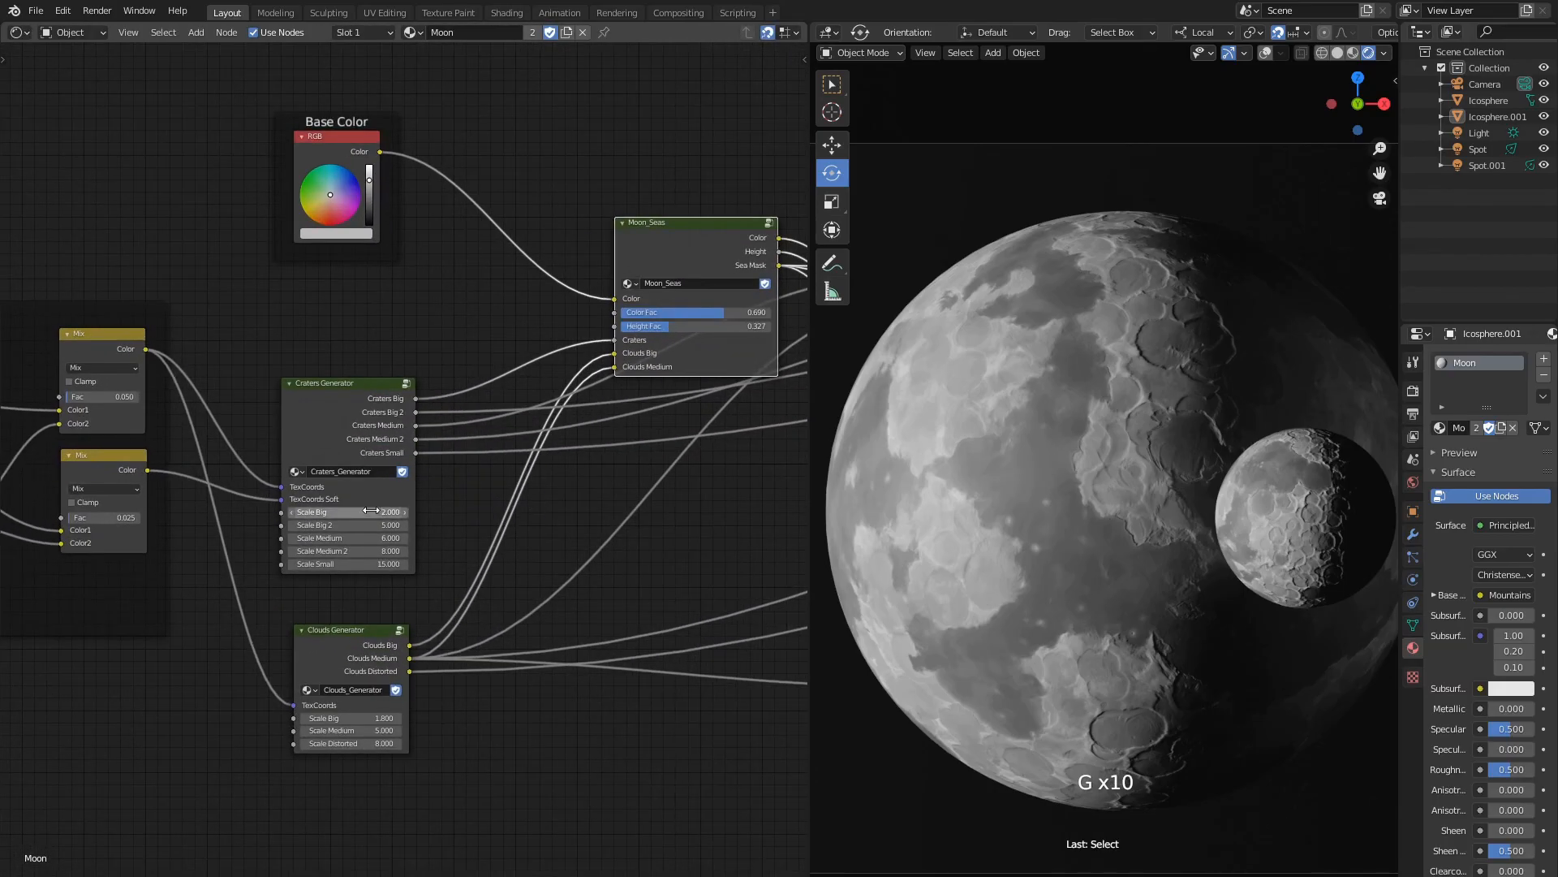
pyautogui.moveTo(371, 511); pyautogui.dragTo(385, 511)
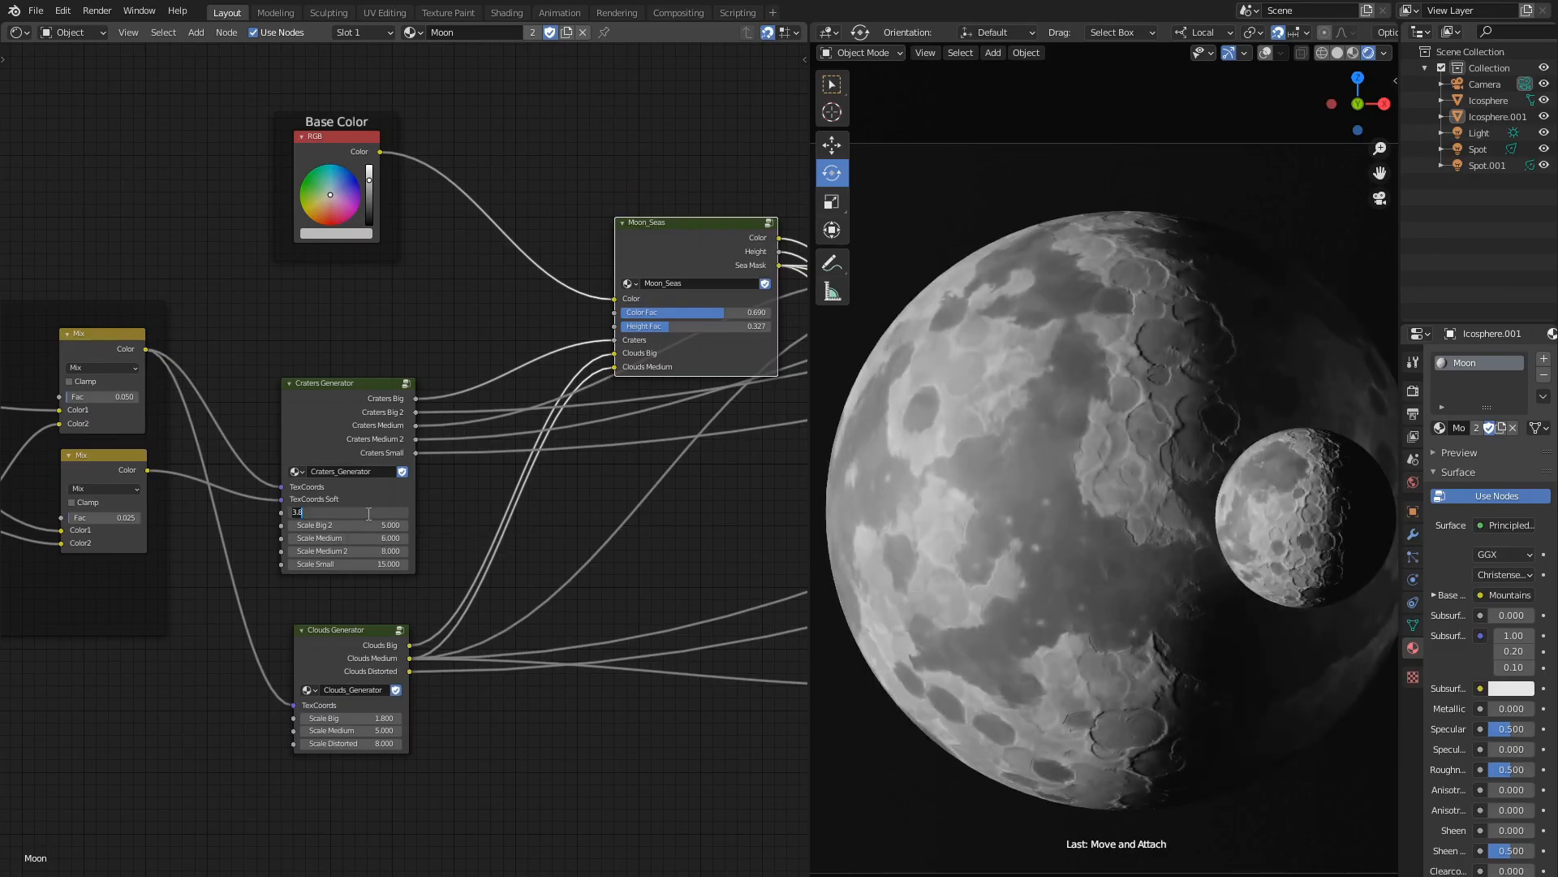
pyautogui.press('Return')
pyautogui.press('Return')
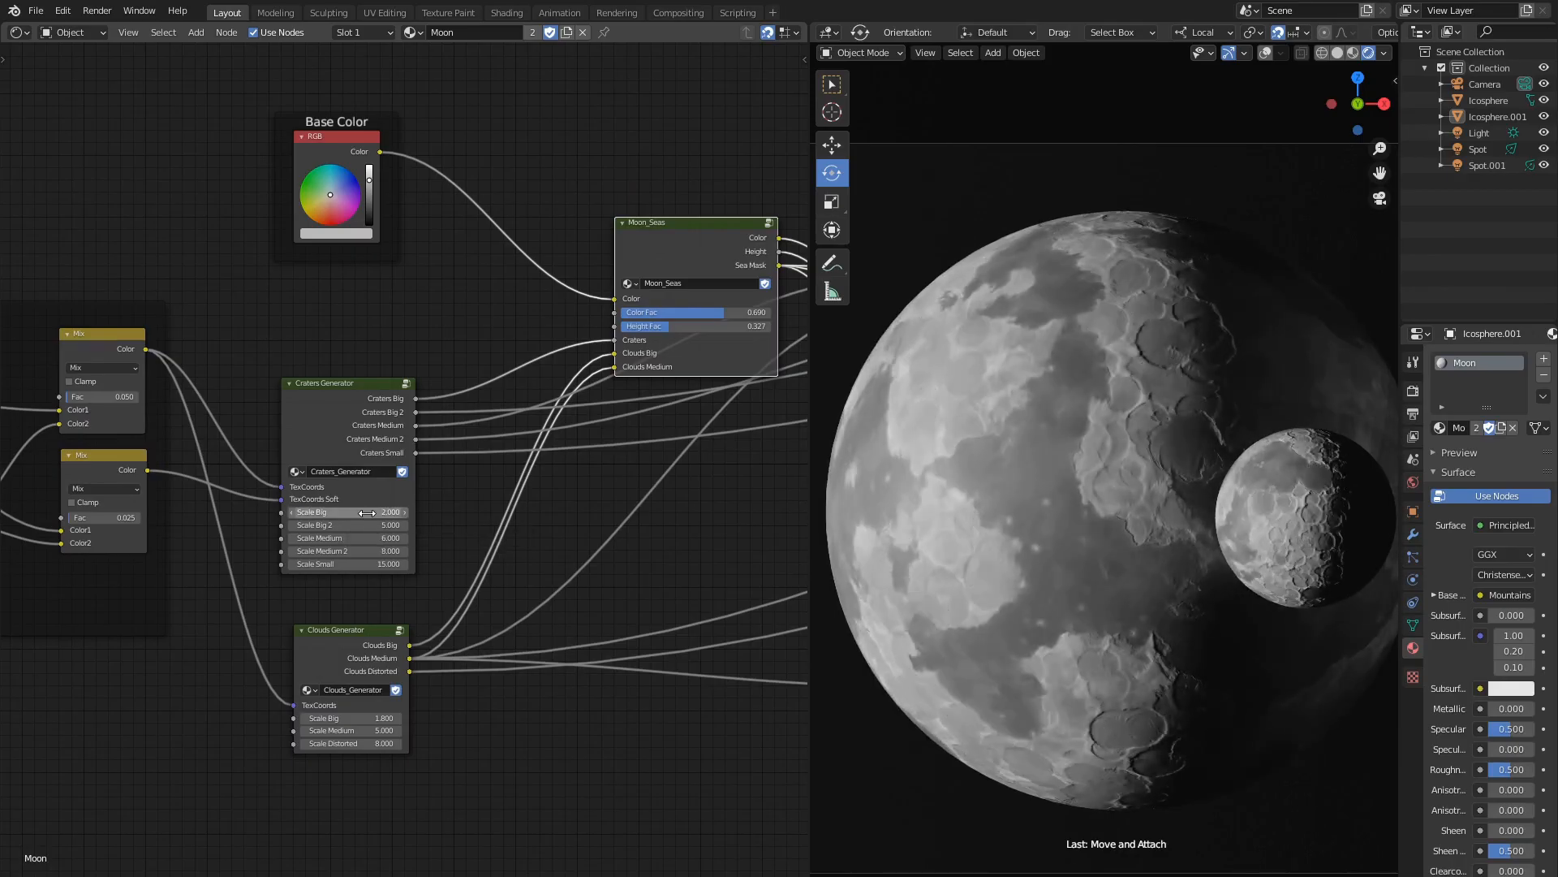
# Try 10 for Scale Big 2 and for Scale Medium 2 on the Craters Generator, restoring the original scales.
pyautogui.write('10')
pyautogui.press('Return')
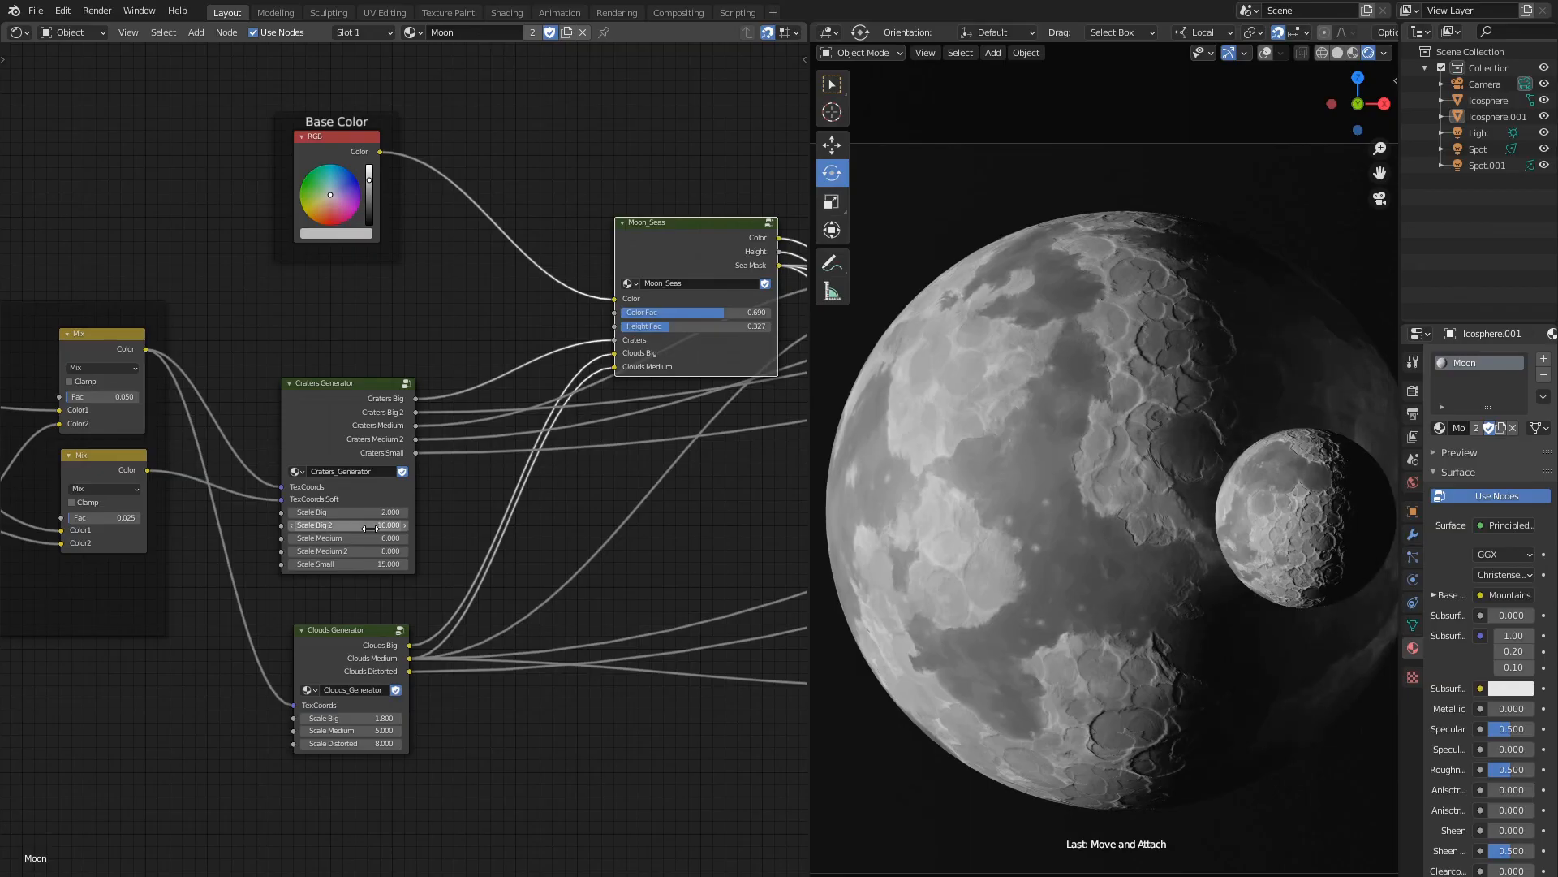
pyautogui.press('Return')
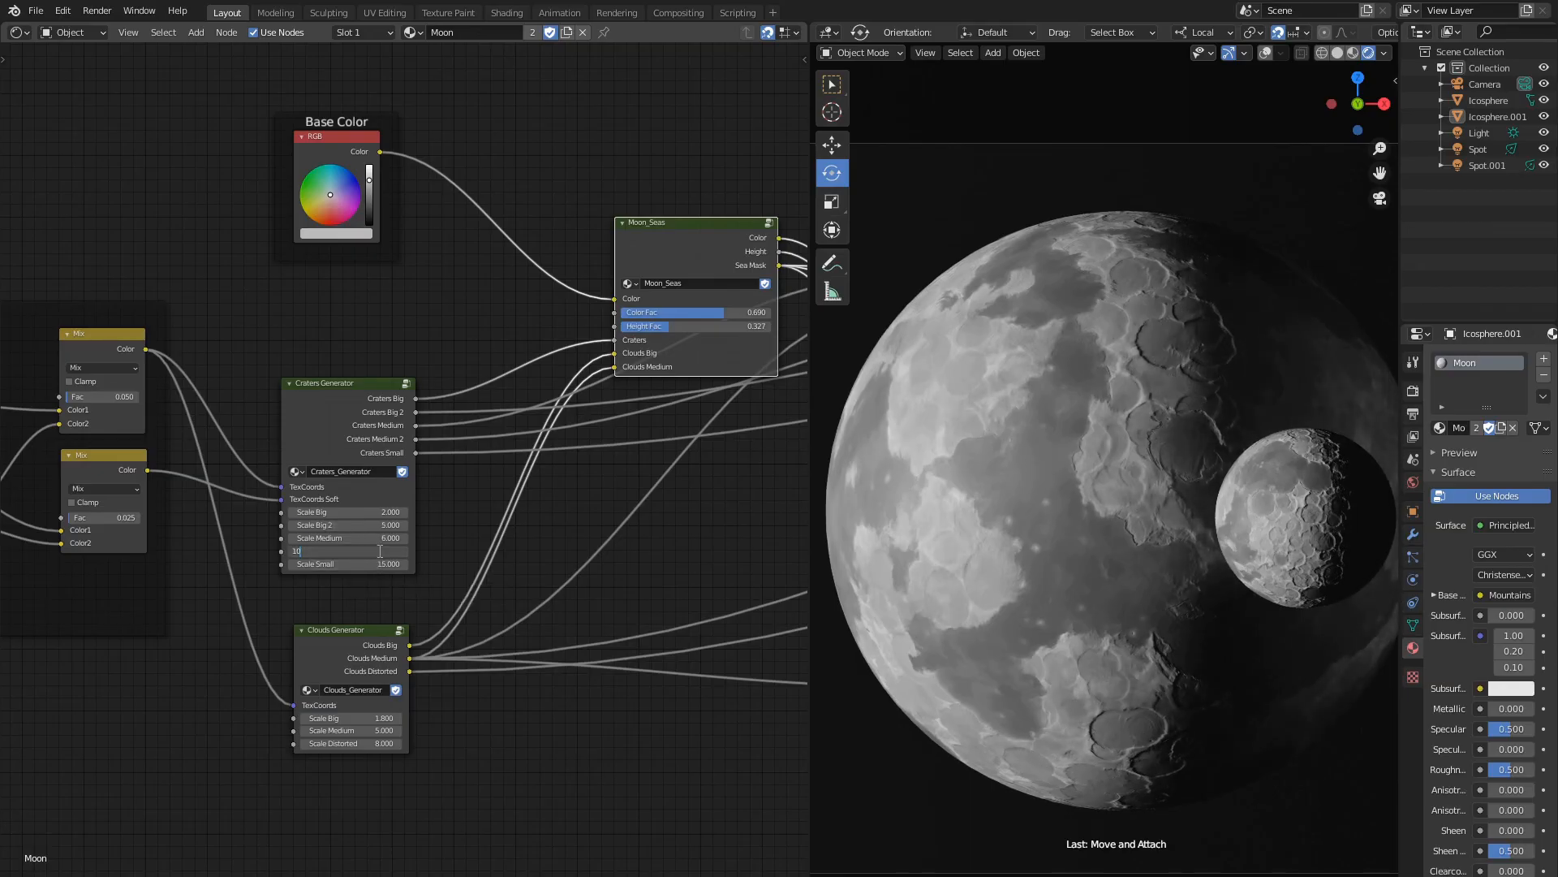
pyautogui.click(380, 551)
pyautogui.write('10')
pyautogui.press('Return')
pyautogui.press('Return')
# Inside the Craters Generator group, disconnect the second Value input of the Multiply nodes for Craters Medium 2, Craters Medium and Craters Big 2.
pyautogui.press('Tab')
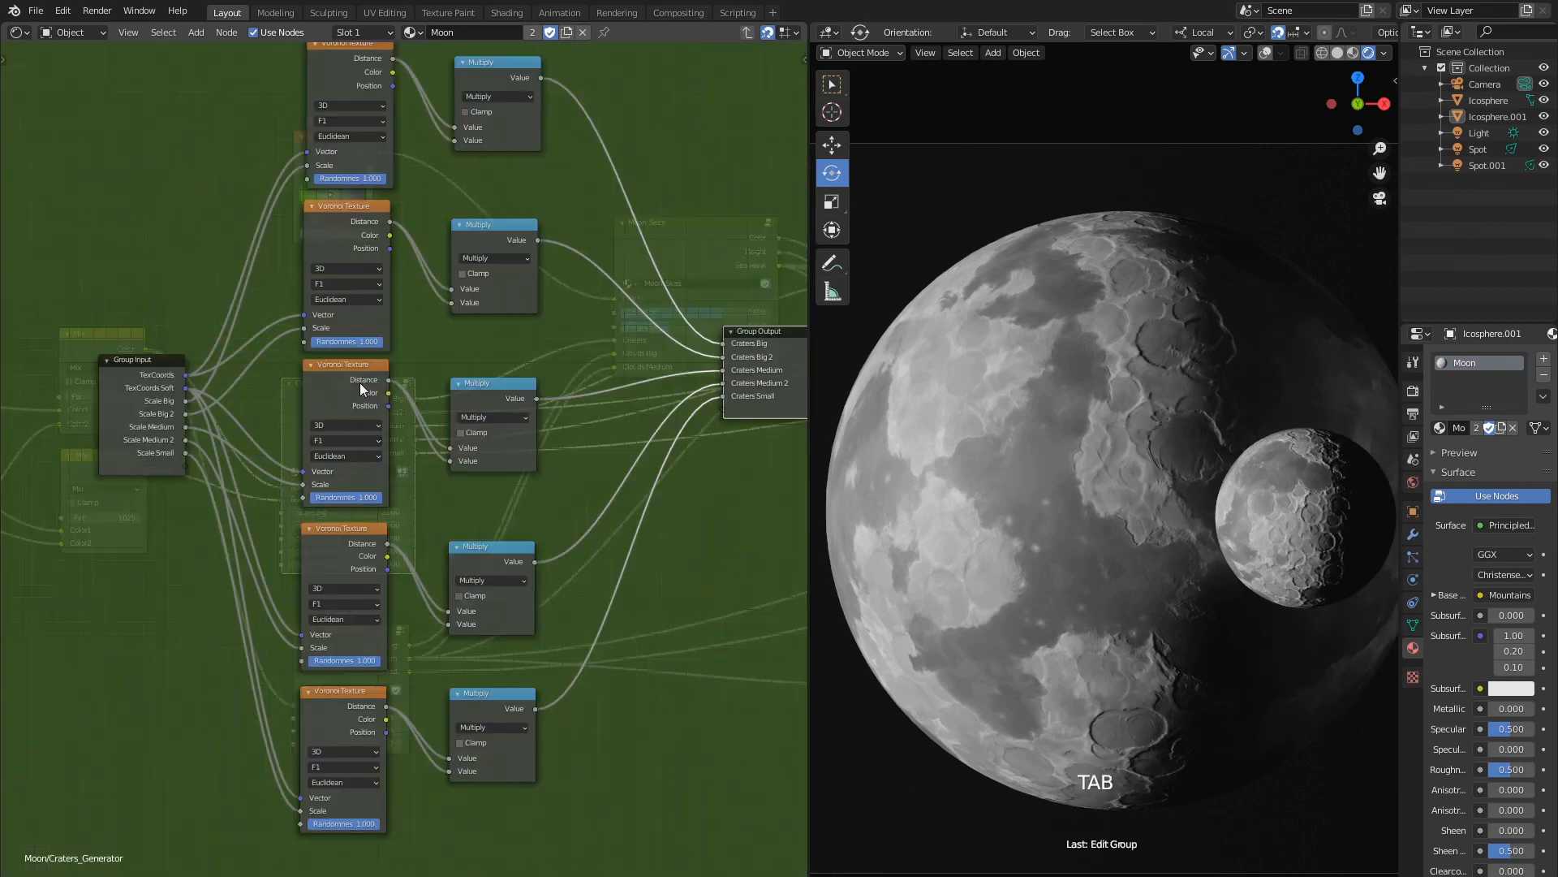
pyautogui.moveTo(618, 394); pyautogui.dragTo(615, 398, button='middle')
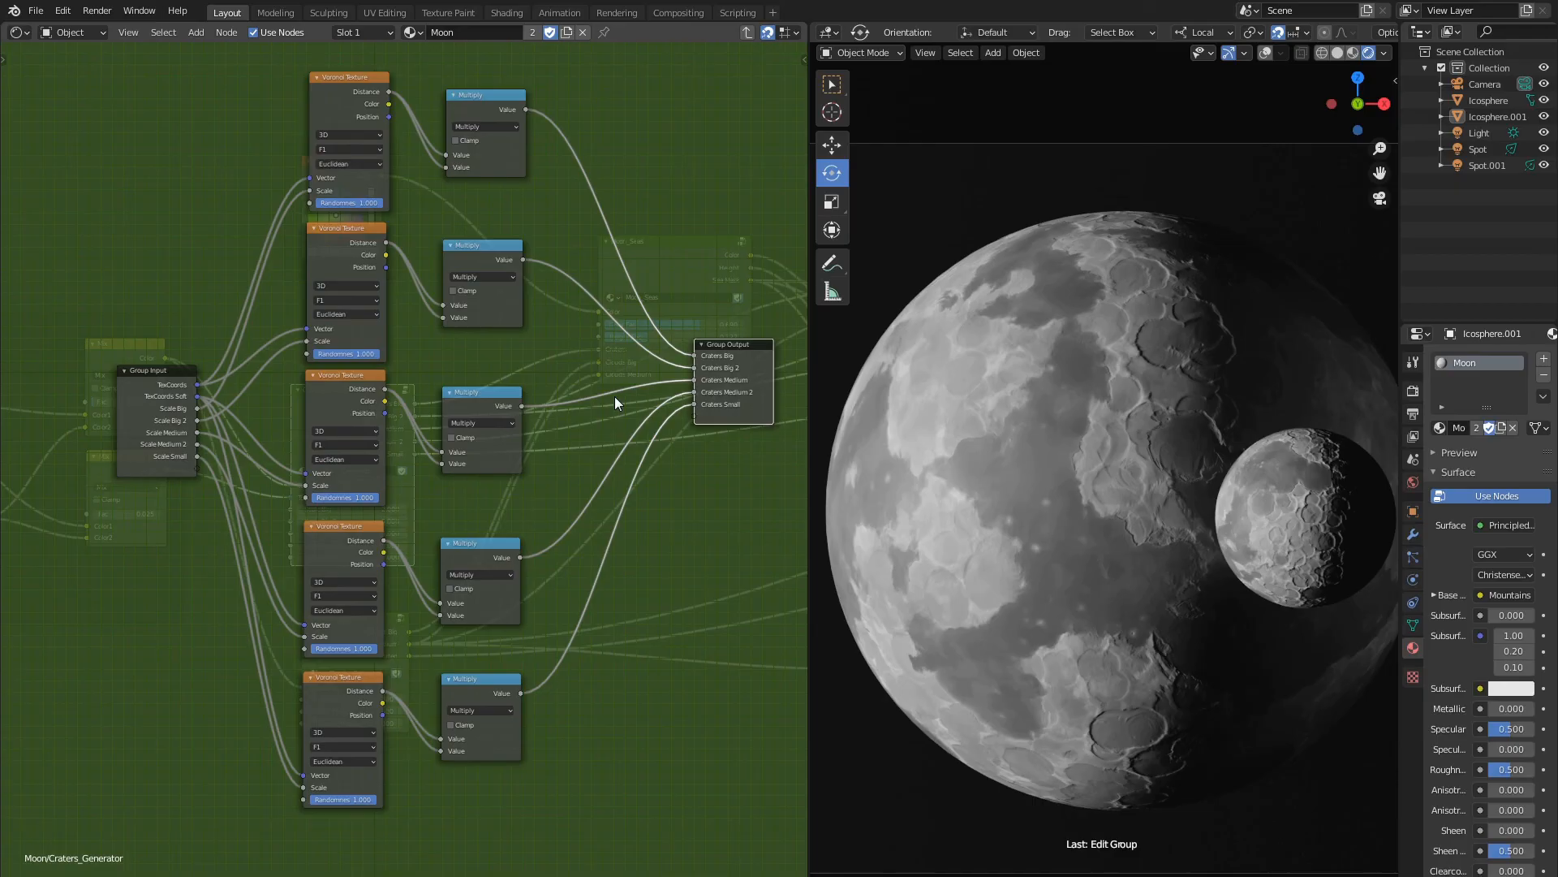
pyautogui.moveTo(442, 614); pyautogui.dragTo(415, 612)
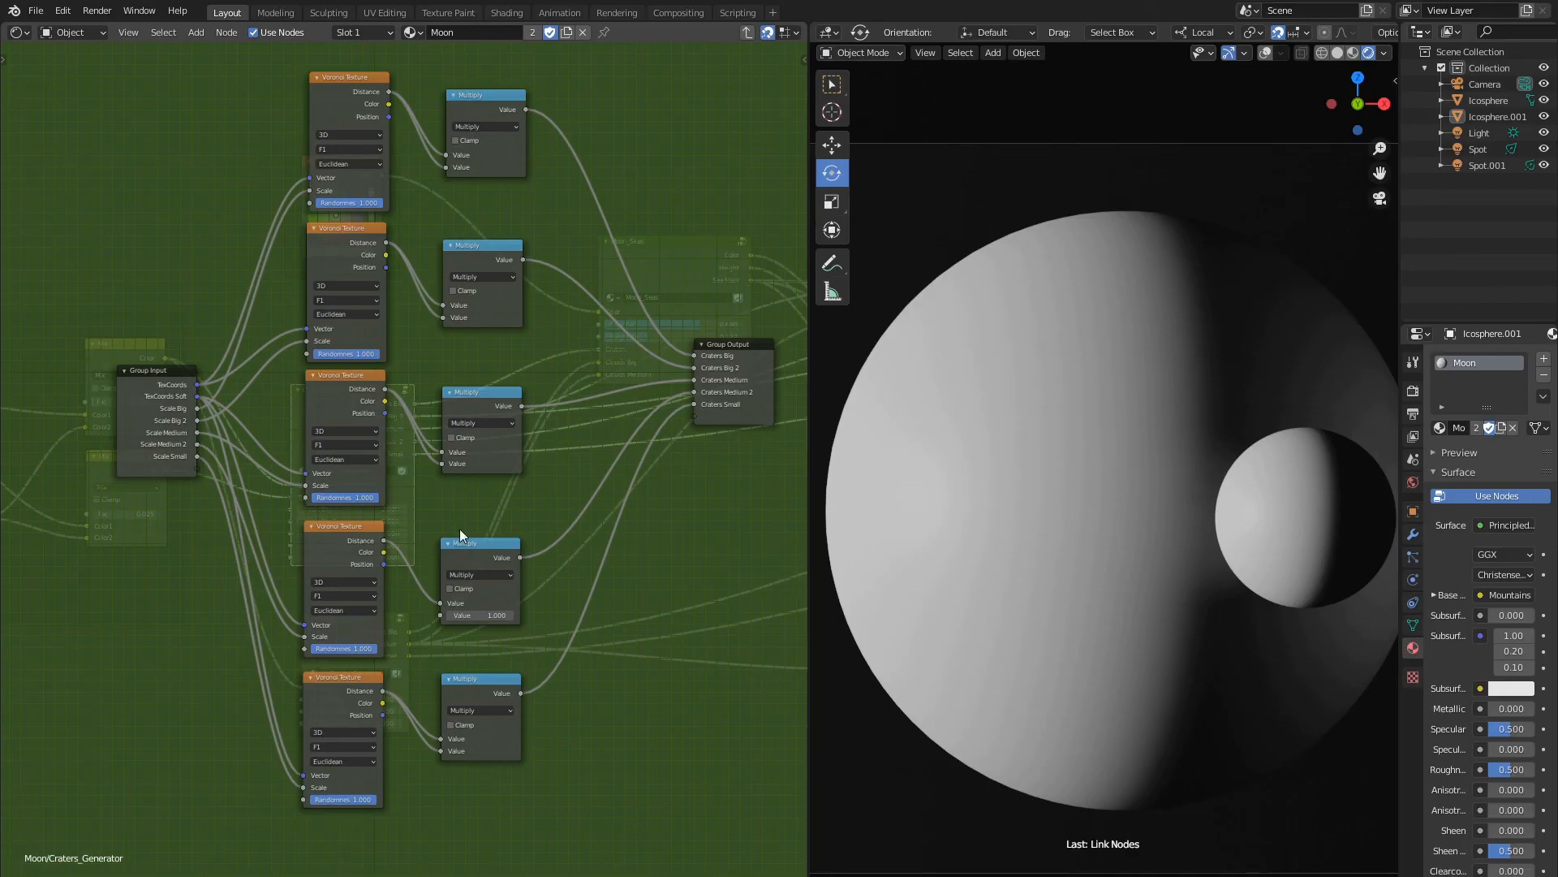
pyautogui.moveTo(443, 463)
pyautogui.mouseDown()
pyautogui.moveTo(424, 460)
pyautogui.moveTo(429, 475)
pyautogui.mouseUp()
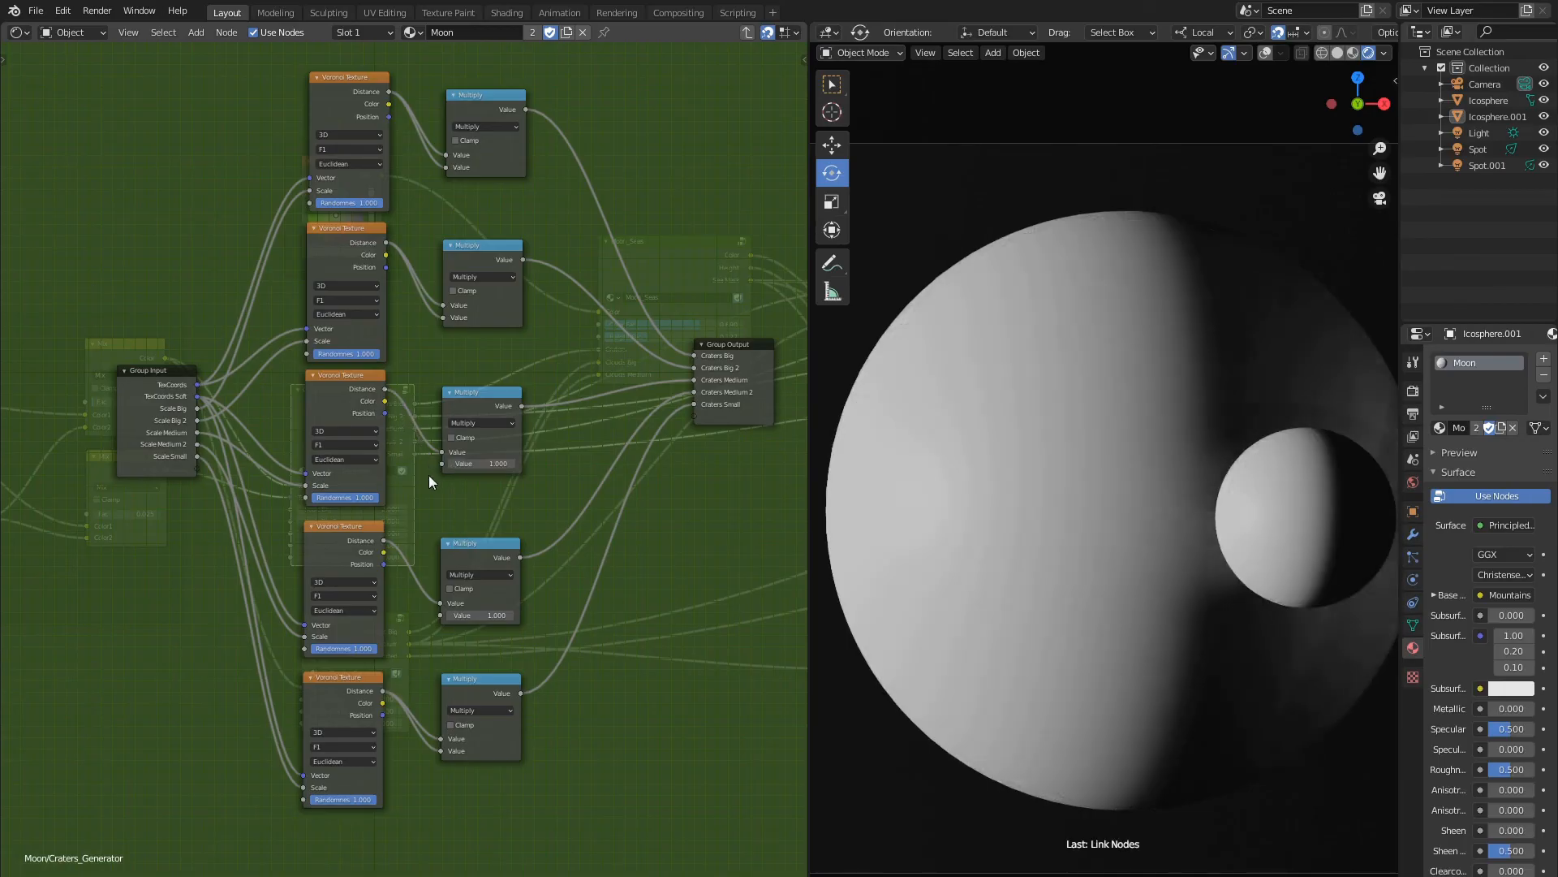
pyautogui.moveTo(442, 317); pyautogui.dragTo(427, 314)
pyautogui.moveTo(430, 384); pyautogui.dragTo(450, 377, button='middle')
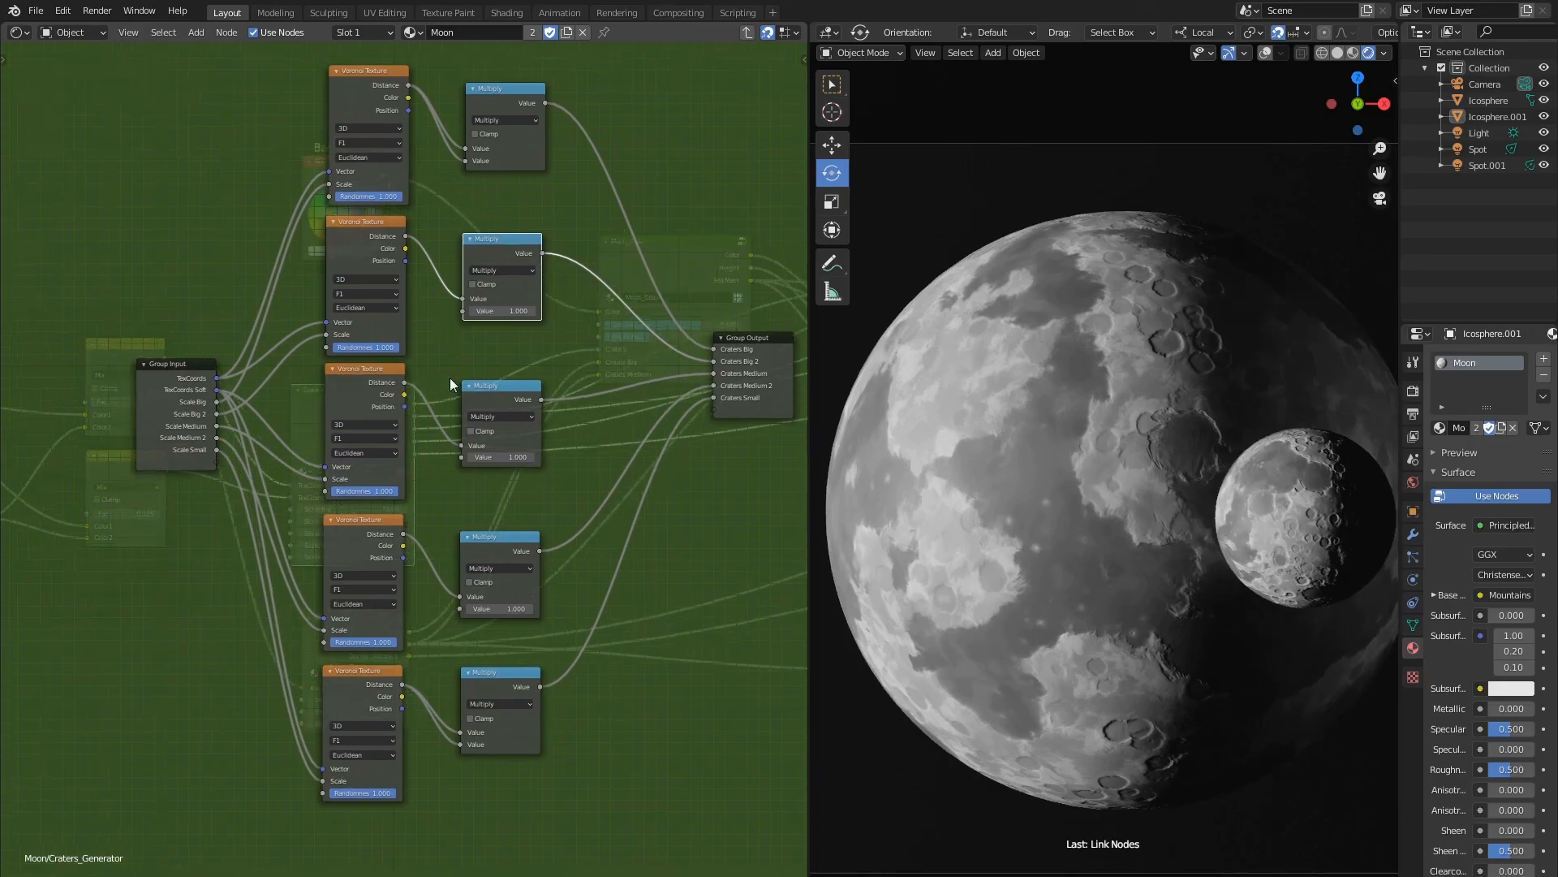
pyautogui.press('Tab')
# Set the UV Noise Mapping node's Location to 2.180, 1.800, 1.770 and its Rotation to 17.2°, 0°, 13.2°.
pyautogui.moveTo(116, 452); pyautogui.dragTo(202, 442, button='middle')
pyautogui.scroll(4, 386, 446)
pyautogui.moveTo(386, 447); pyautogui.dragTo(626, 450, button='middle')
pyautogui.moveTo(38, 456); pyautogui.dragTo(418, 456, button='middle')
pyautogui.moveTo(370, 430); pyautogui.dragTo(406, 525)
pyautogui.moveTo(248, 512); pyautogui.dragTo(420, 509, button='middle')
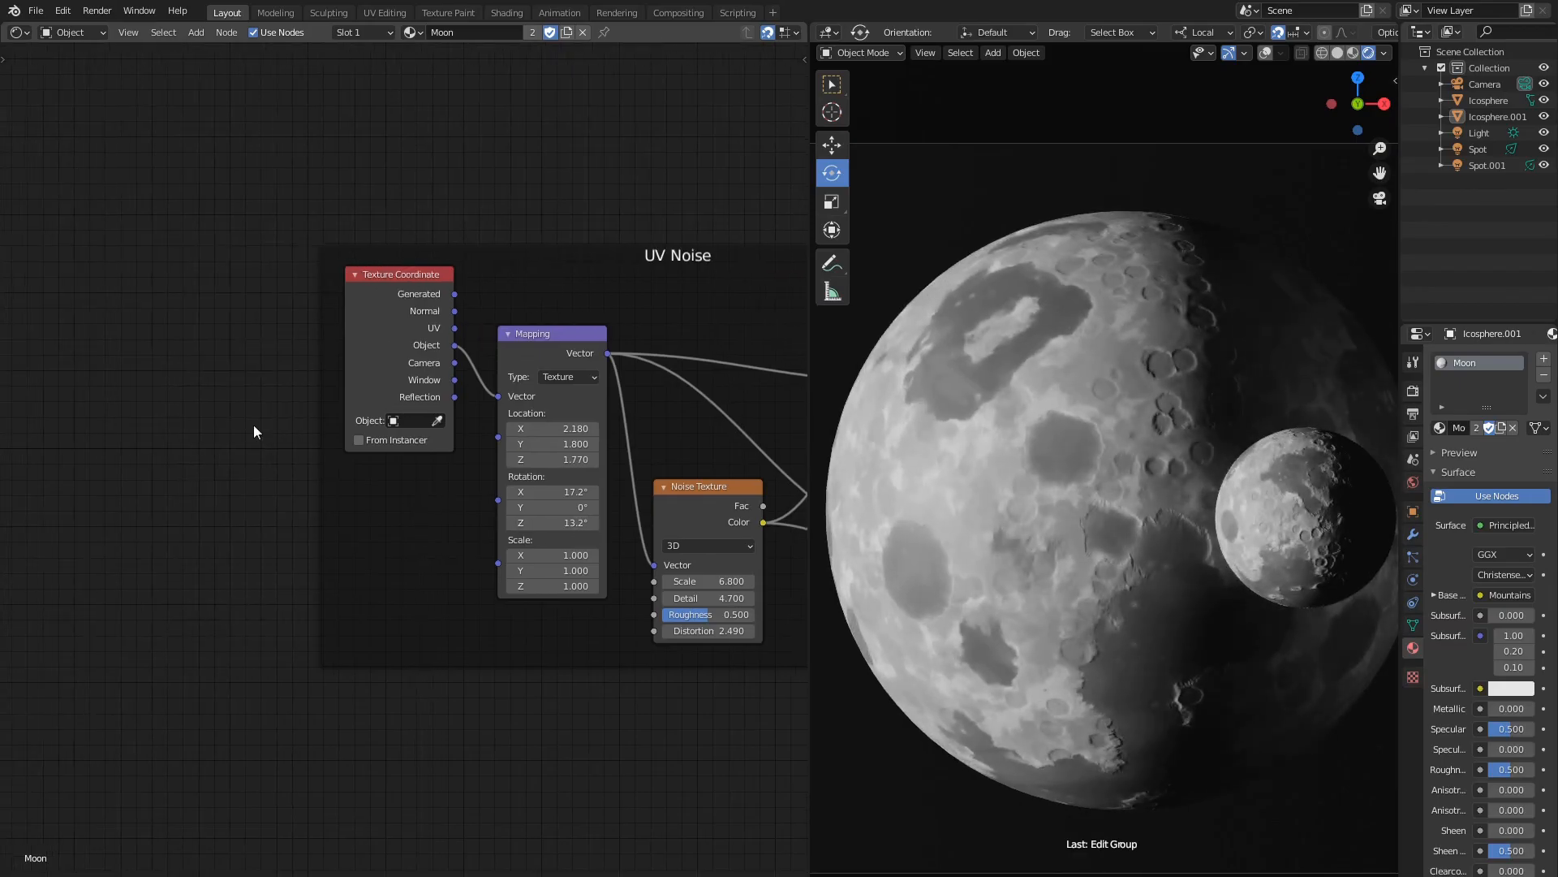
# Add a Value node beside the UV Noise frame and connect it to the Mapping node's Scale.
pyautogui.hotkey('shift', 'a')
pyautogui.moveTo(215, 276)
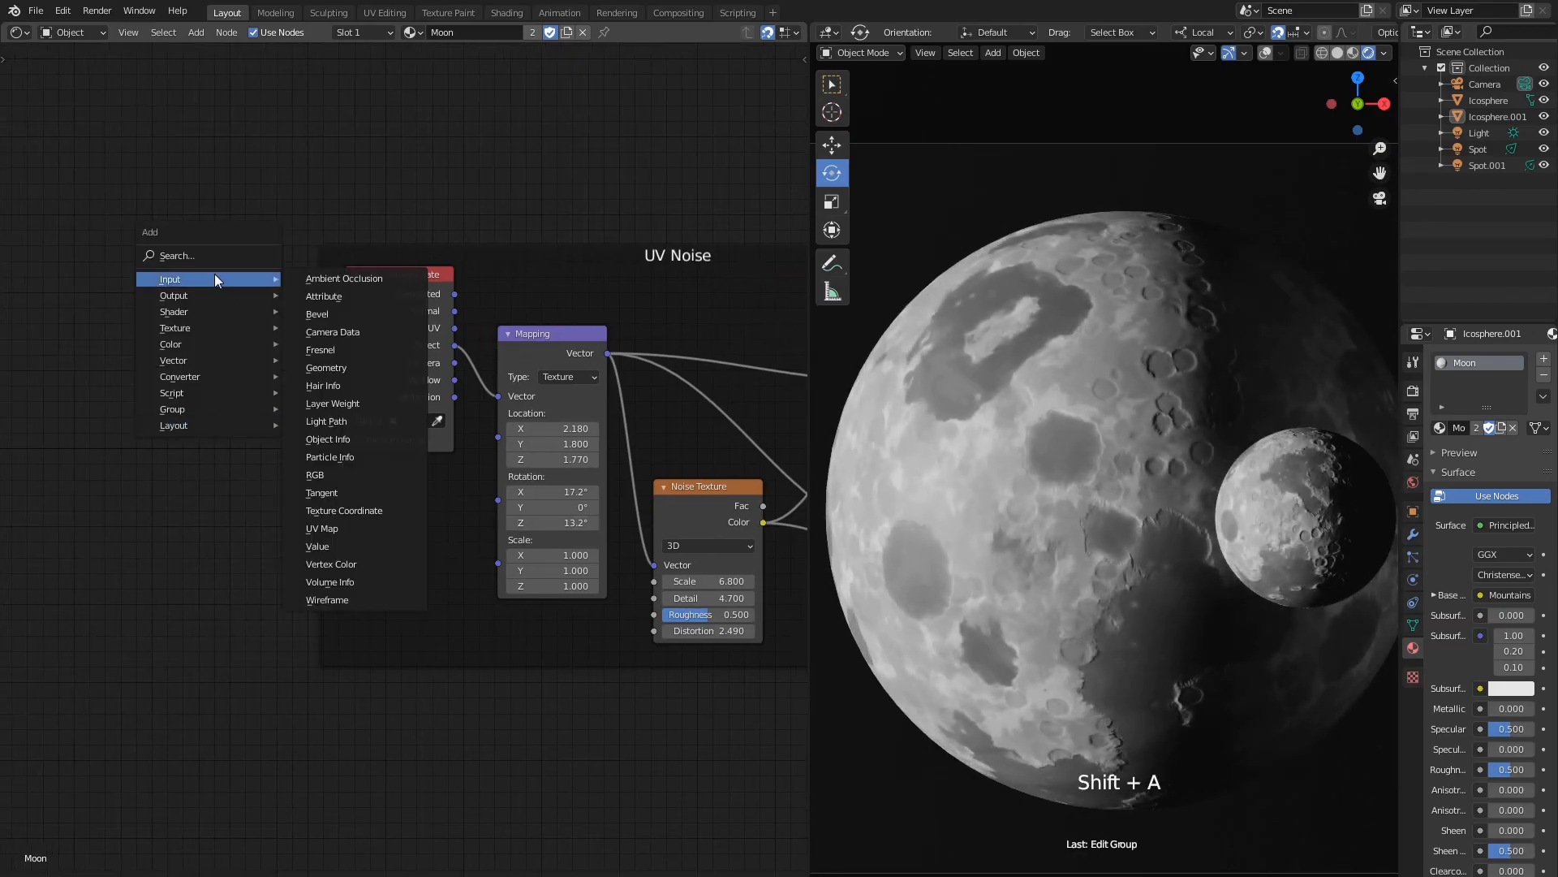
pyautogui.click(318, 545)
pyautogui.click(245, 518)
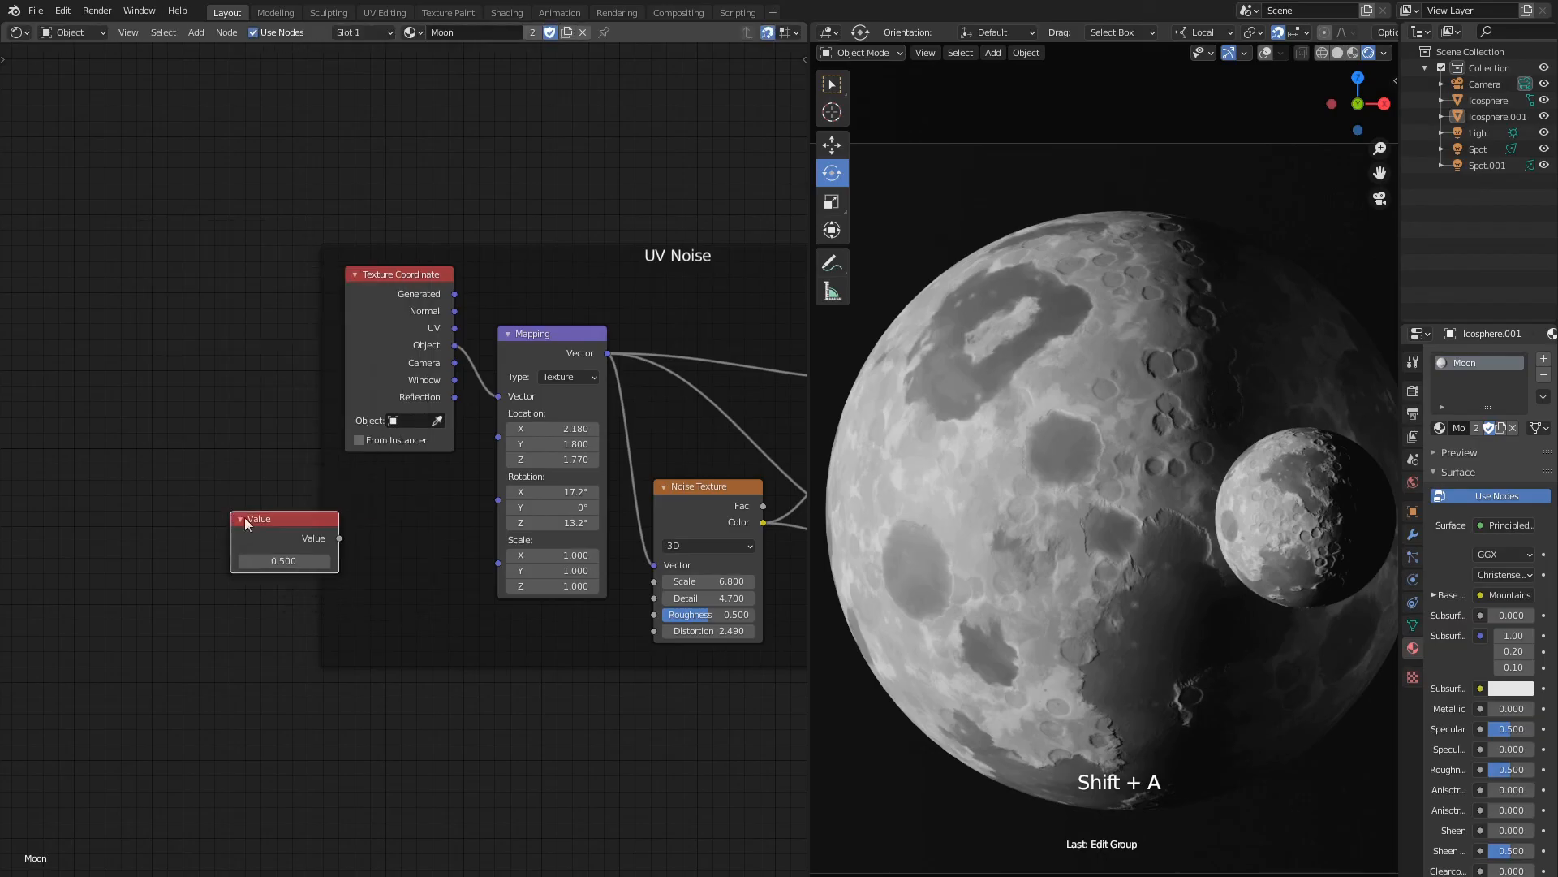
pyautogui.moveTo(339, 538); pyautogui.dragTo(494, 563)
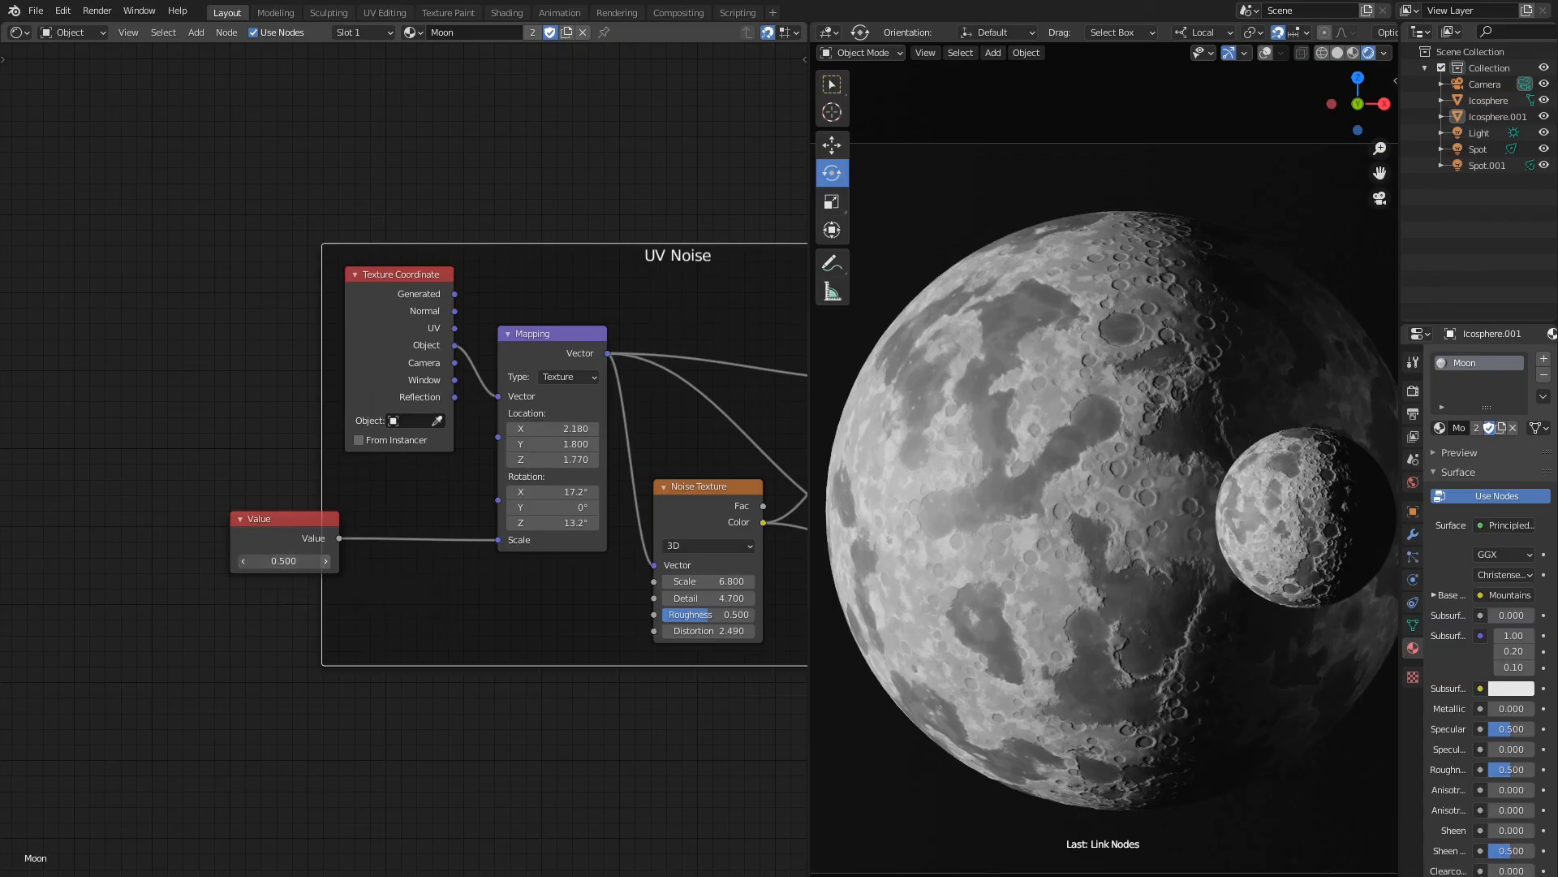
# Try different amounts in the Value node driving the Mapping scale, and set it to 1.000.
pyautogui.moveTo(283, 561); pyautogui.dragTo(345, 561)
pyautogui.click(276, 559)
pyautogui.write('1')
pyautogui.press('Return')
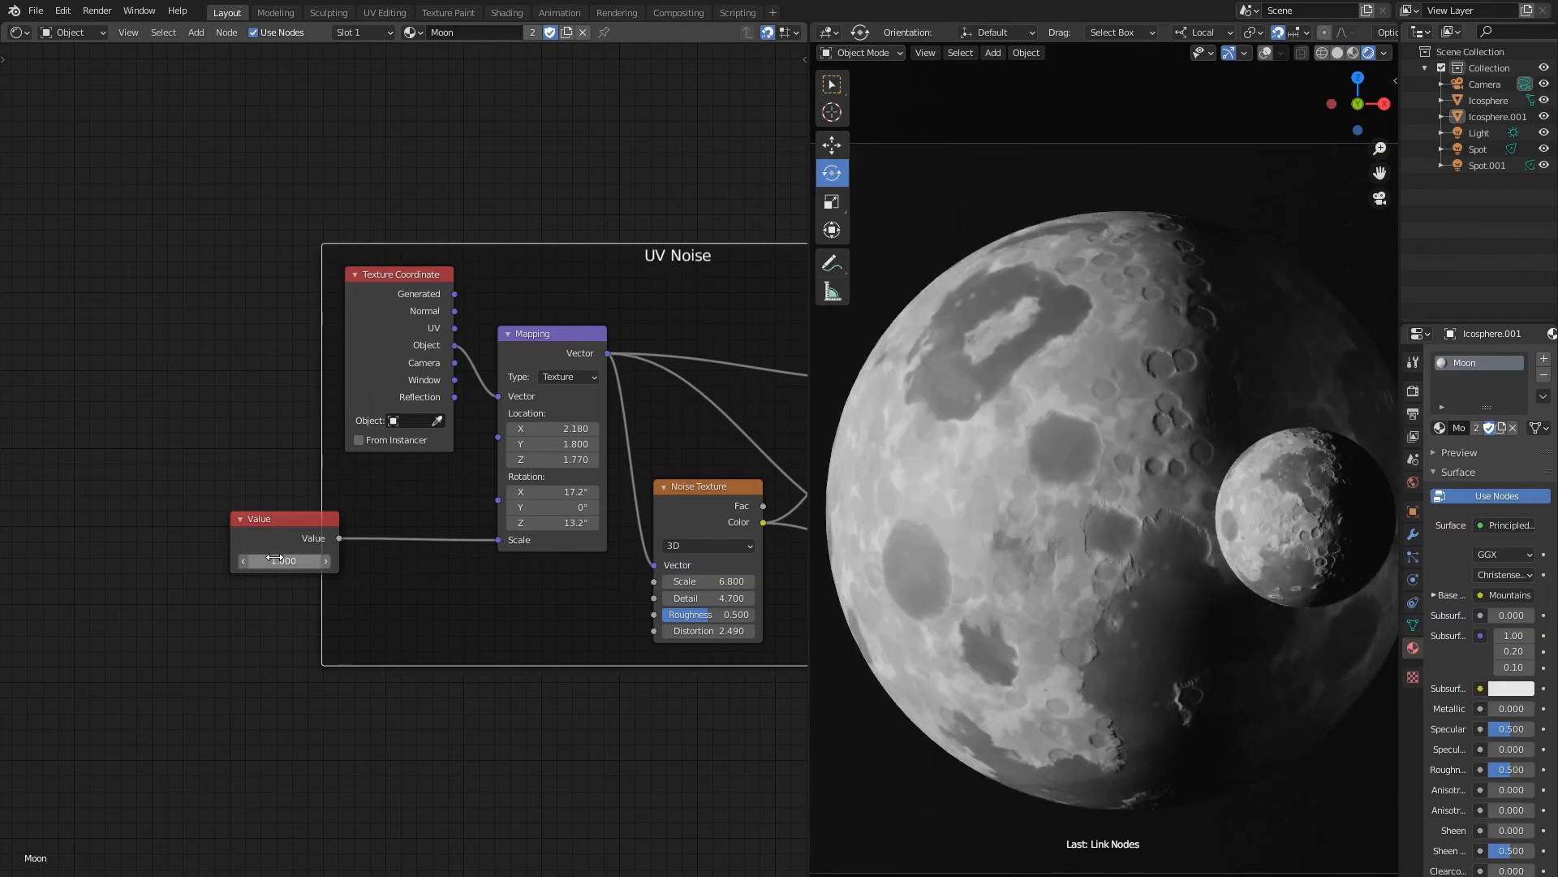
# Maximize the 3D viewport and examine the moon's surface from another angle and up close.
pyautogui.moveTo(670, 719); pyautogui.dragTo(464, 719, button='middle')
pyautogui.scroll(-5, 552, 698)
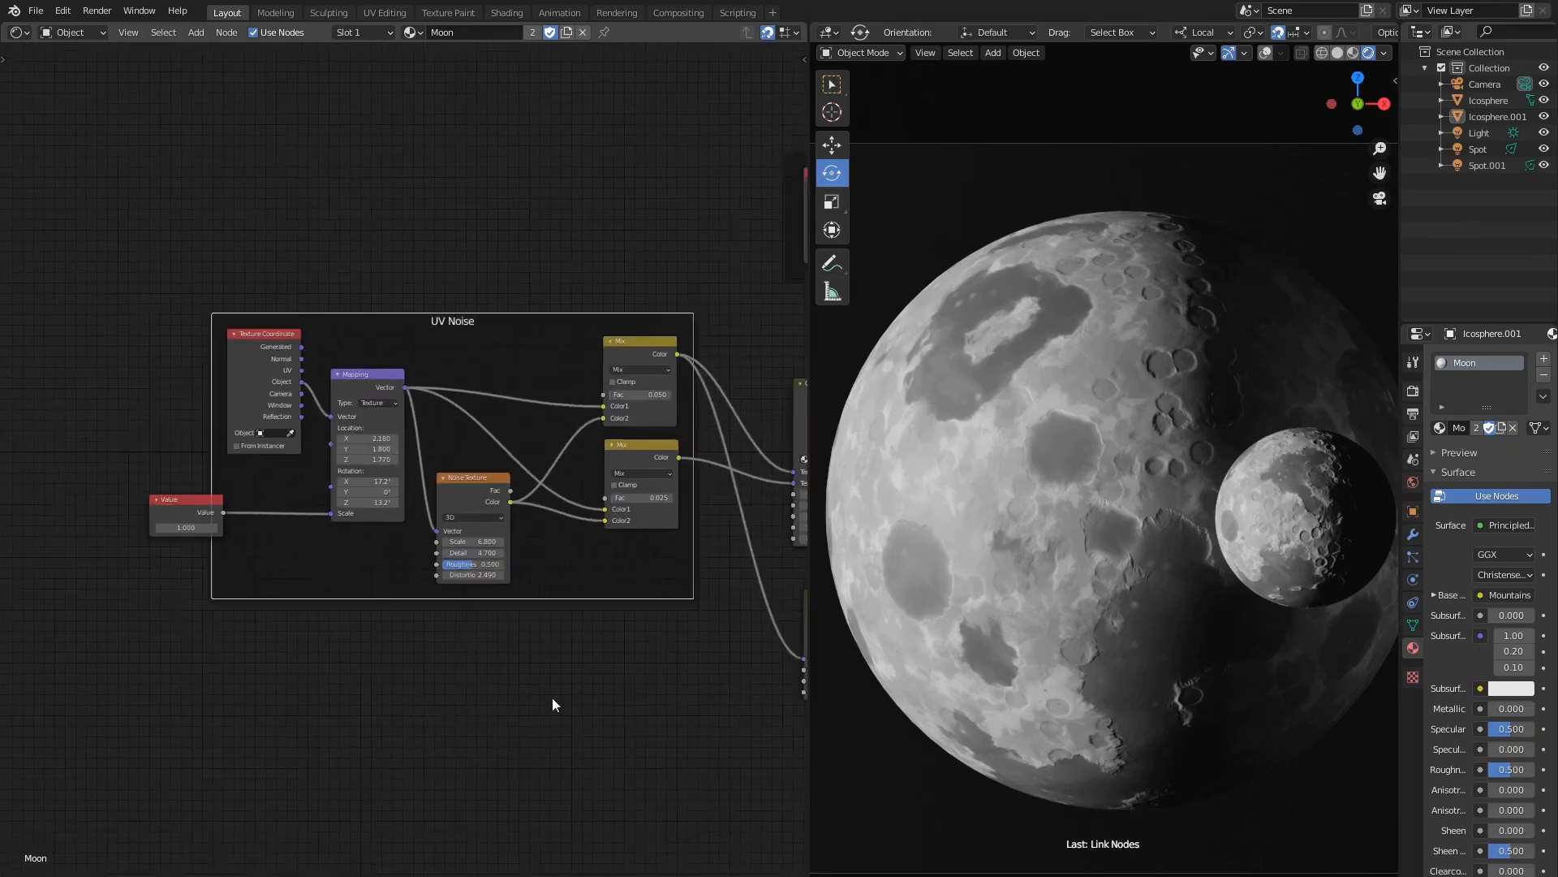
pyautogui.moveTo(597, 680); pyautogui.dragTo(448, 670, button='middle')
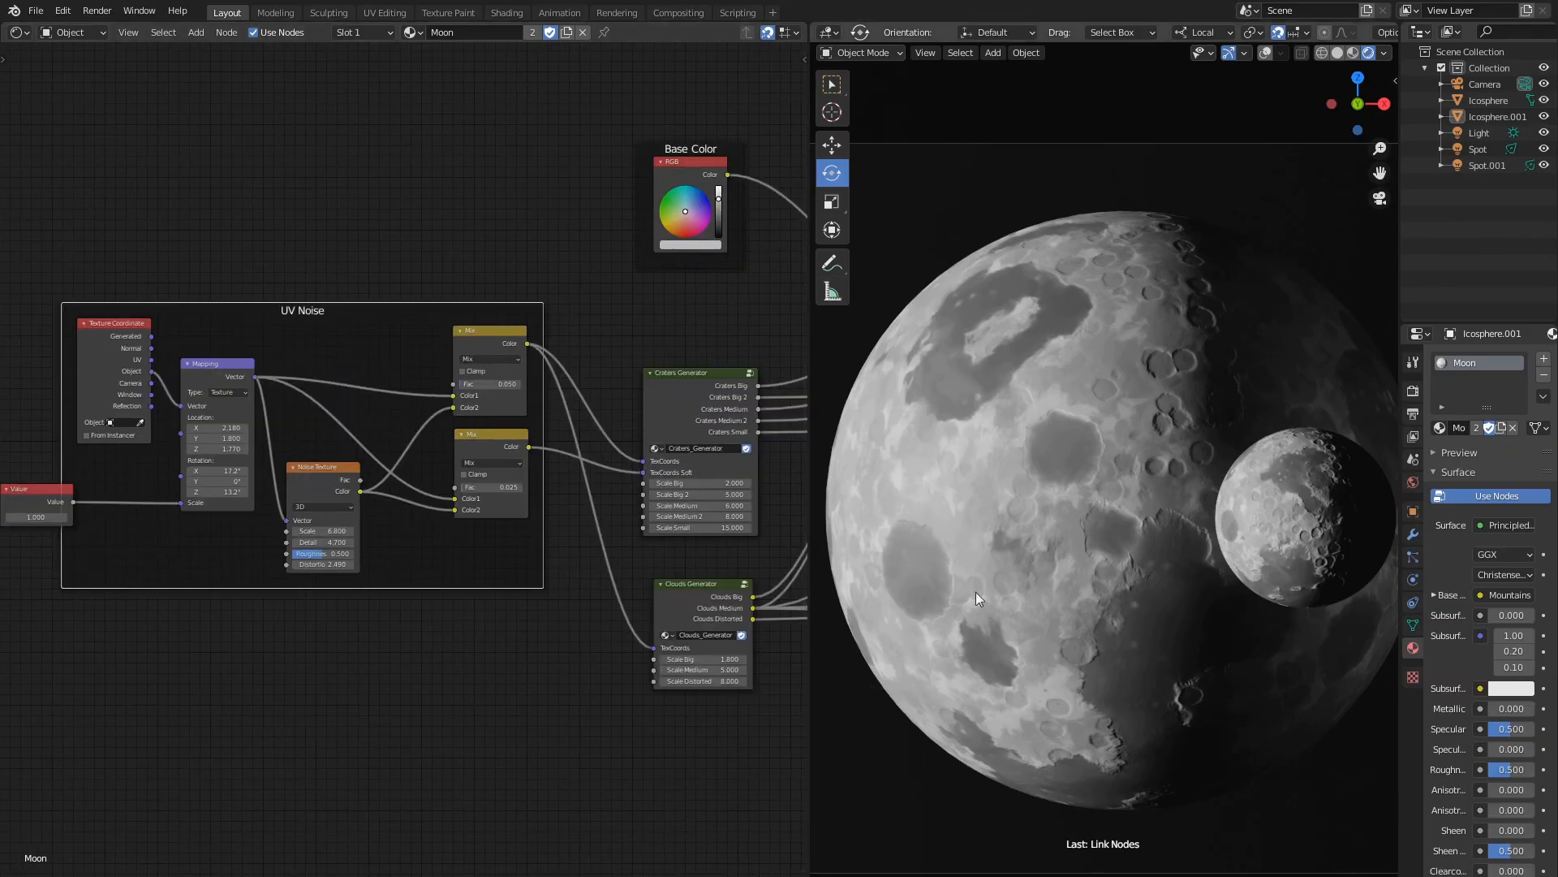
pyautogui.moveTo(977, 575); pyautogui.dragTo(978, 560, button='middle')
pyautogui.hotkey('ctrl', 'space')
pyautogui.moveTo(786, 534); pyautogui.dragTo(875, 539, button='middle')
pyautogui.scroll(7, 875, 539)
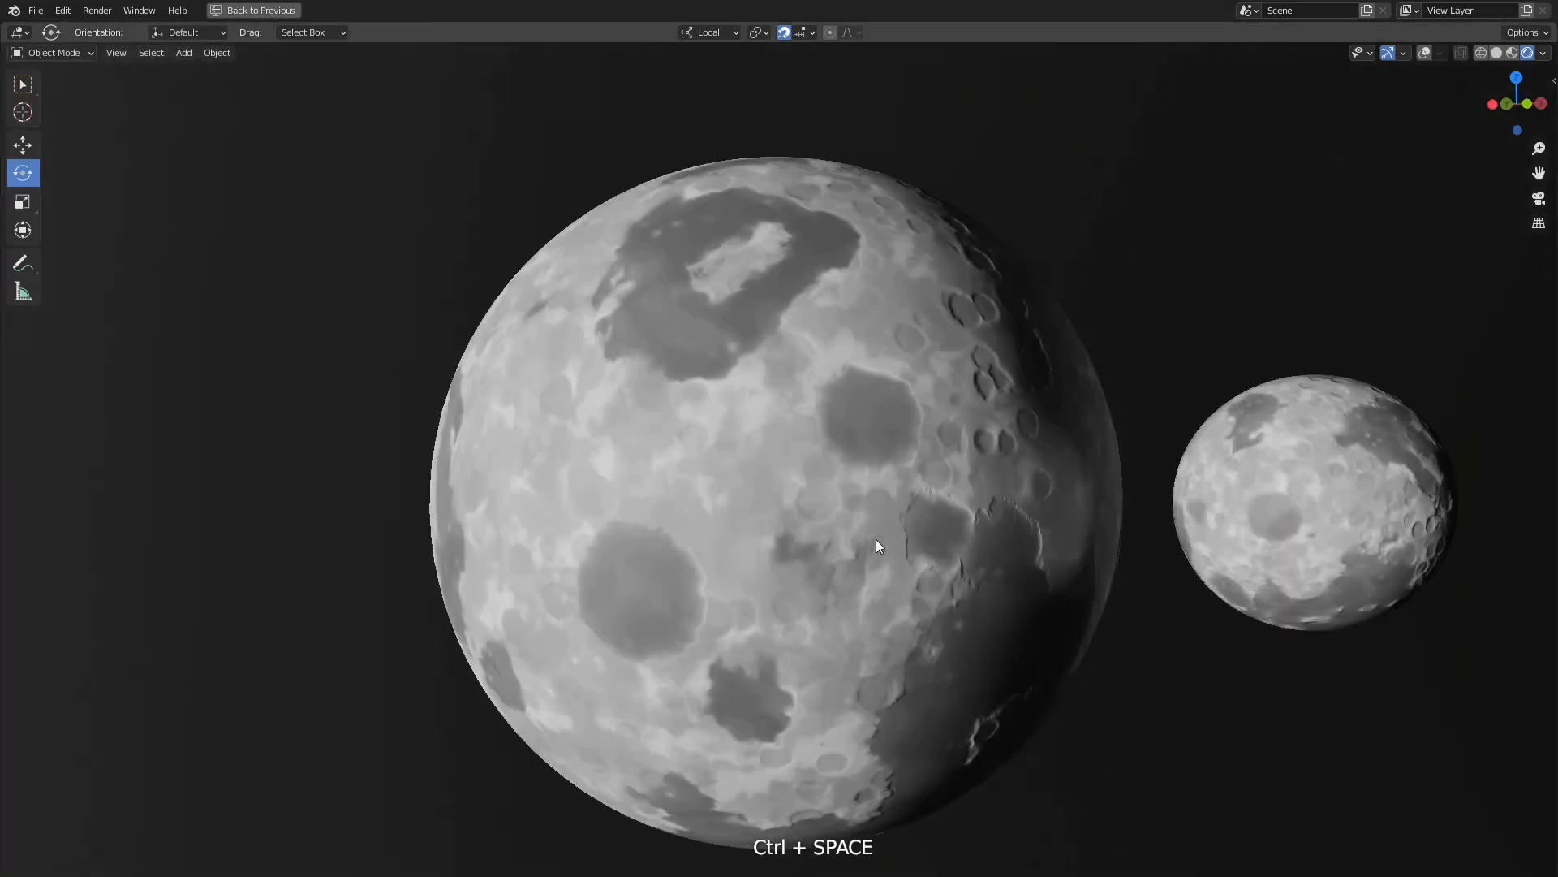
# Examine the two moons from the shaded side and from farther away.
pyautogui.scroll(-3, 877, 539)
pyautogui.moveTo(1151, 554); pyautogui.dragTo(1045, 605, button='middle')
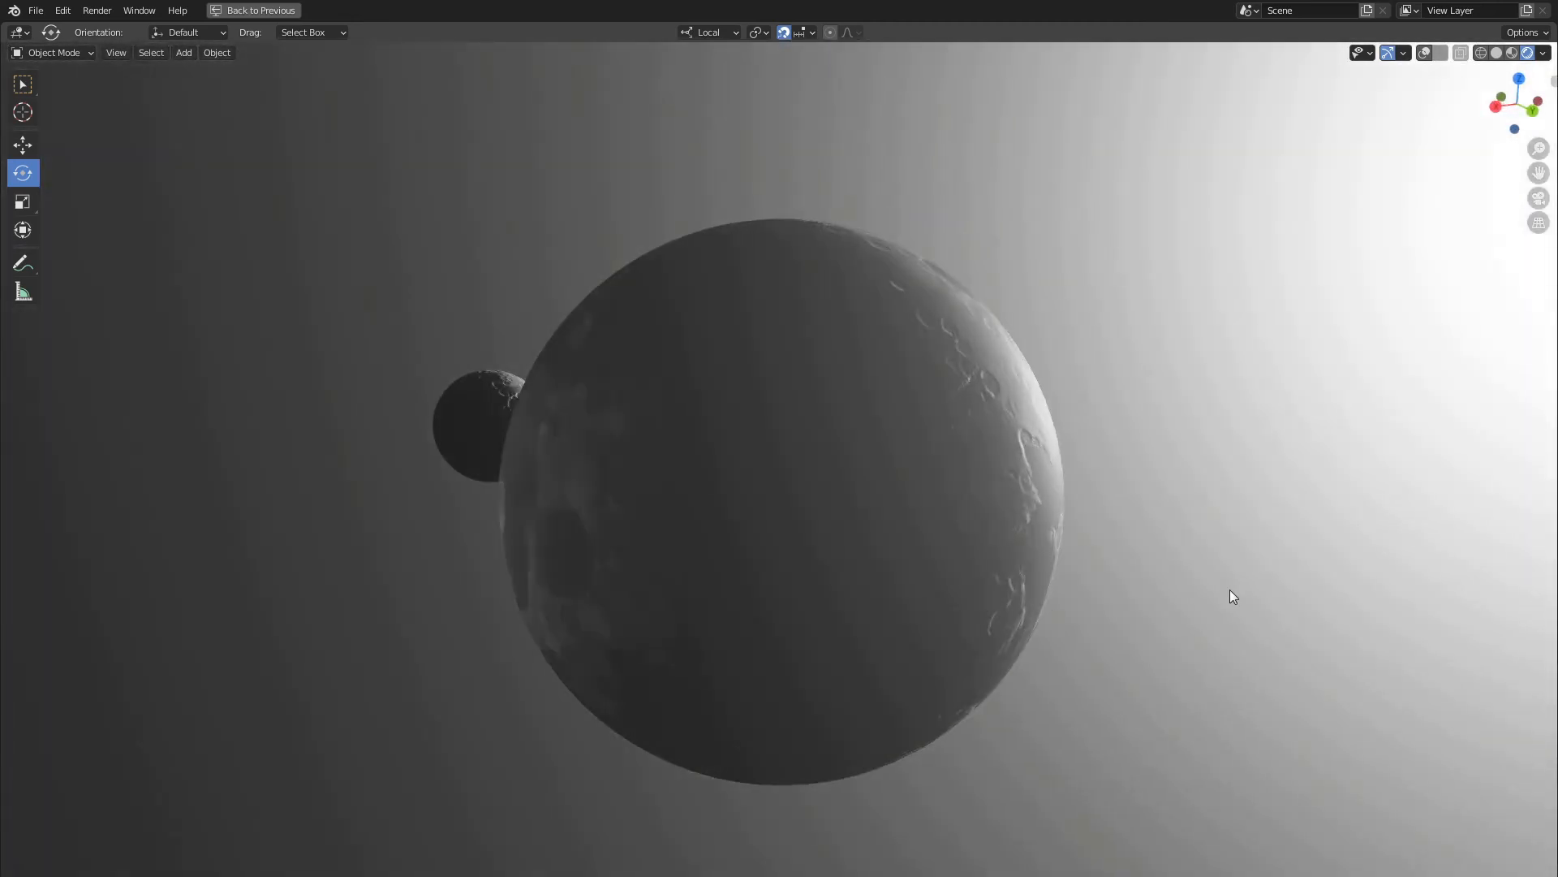
pyautogui.moveTo(1230, 590); pyautogui.dragTo(915, 573, button='middle')
pyautogui.scroll(-4, 918, 601)
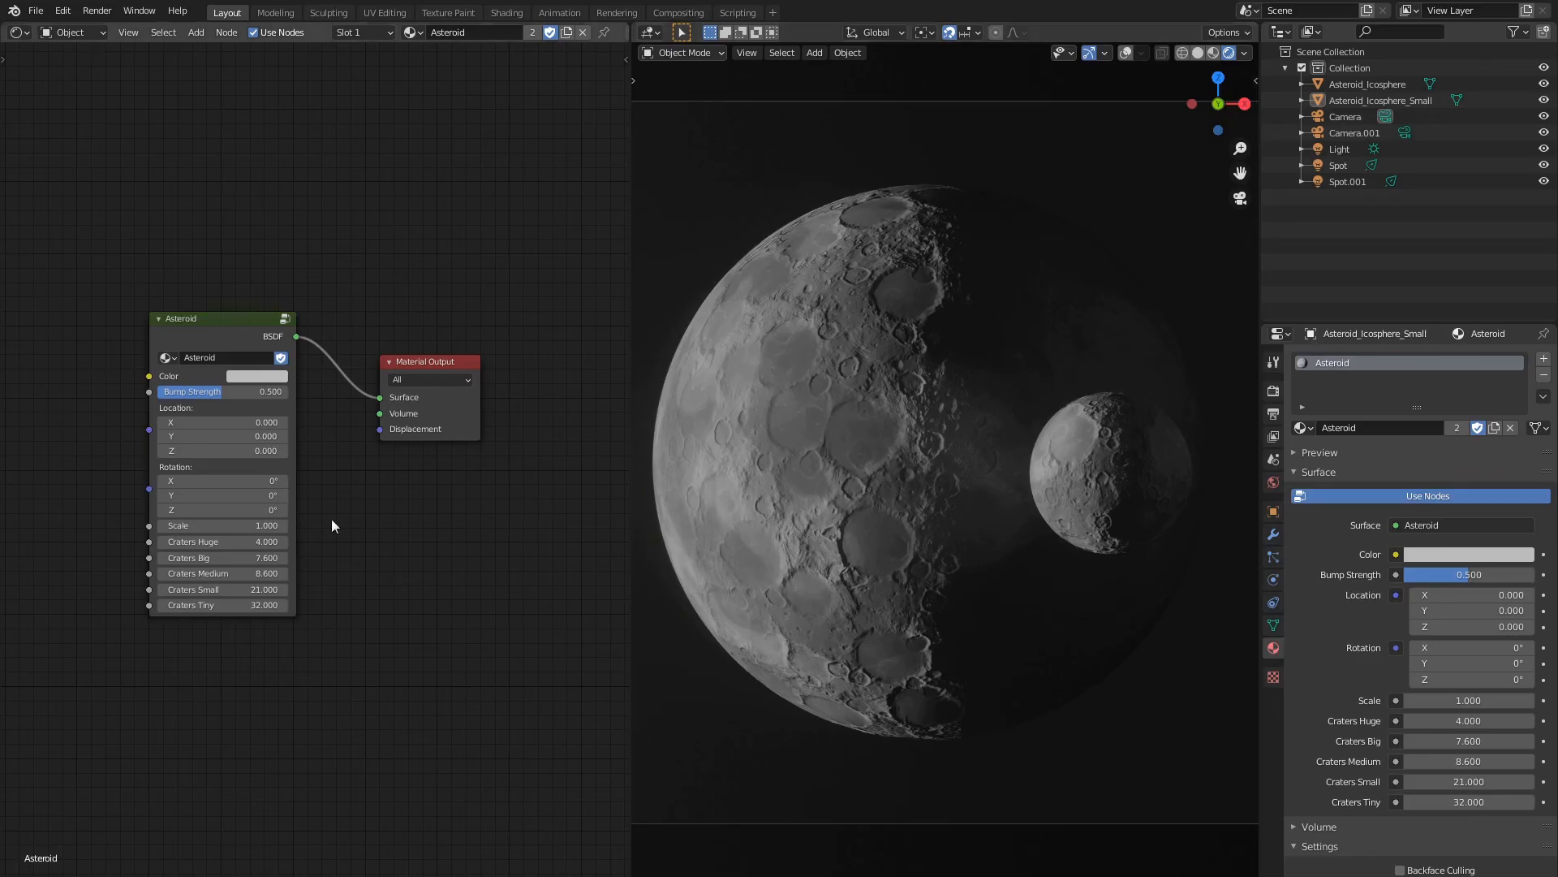
# Set the Asteroid group node's Location X to 3.400 and Z to 1.030, and its Rotation X to 19.2°.
pyautogui.scroll(2, 323, 469)
pyautogui.moveTo(280, 452); pyautogui.dragTo(325, 452)
pyautogui.moveTo(248, 496)
pyautogui.mouseDown()
pyautogui.moveTo(280, 497)
pyautogui.moveTo(244, 539)
pyautogui.moveTo(284, 540)
pyautogui.mouseUp()
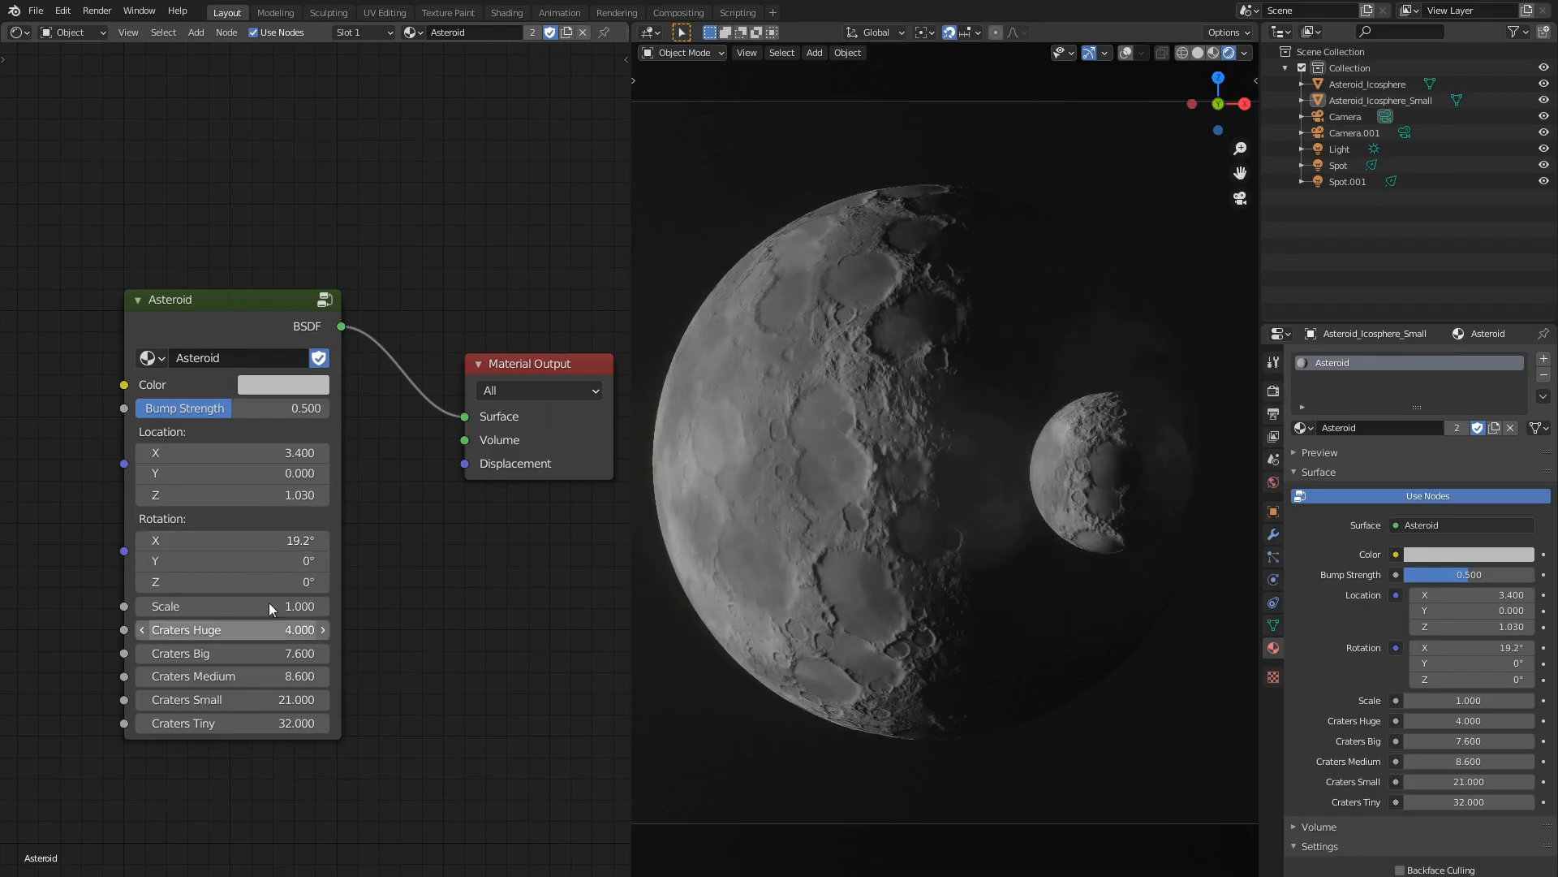
# Try a Scale of 0.510 on the Asteroid node and inspect the crater pattern from several angles in the maximized 3D viewport.
pyautogui.moveTo(270, 607)
pyautogui.mouseDown()
pyautogui.moveTo(298, 606)
pyautogui.moveTo(203, 607)
pyautogui.mouseUp()
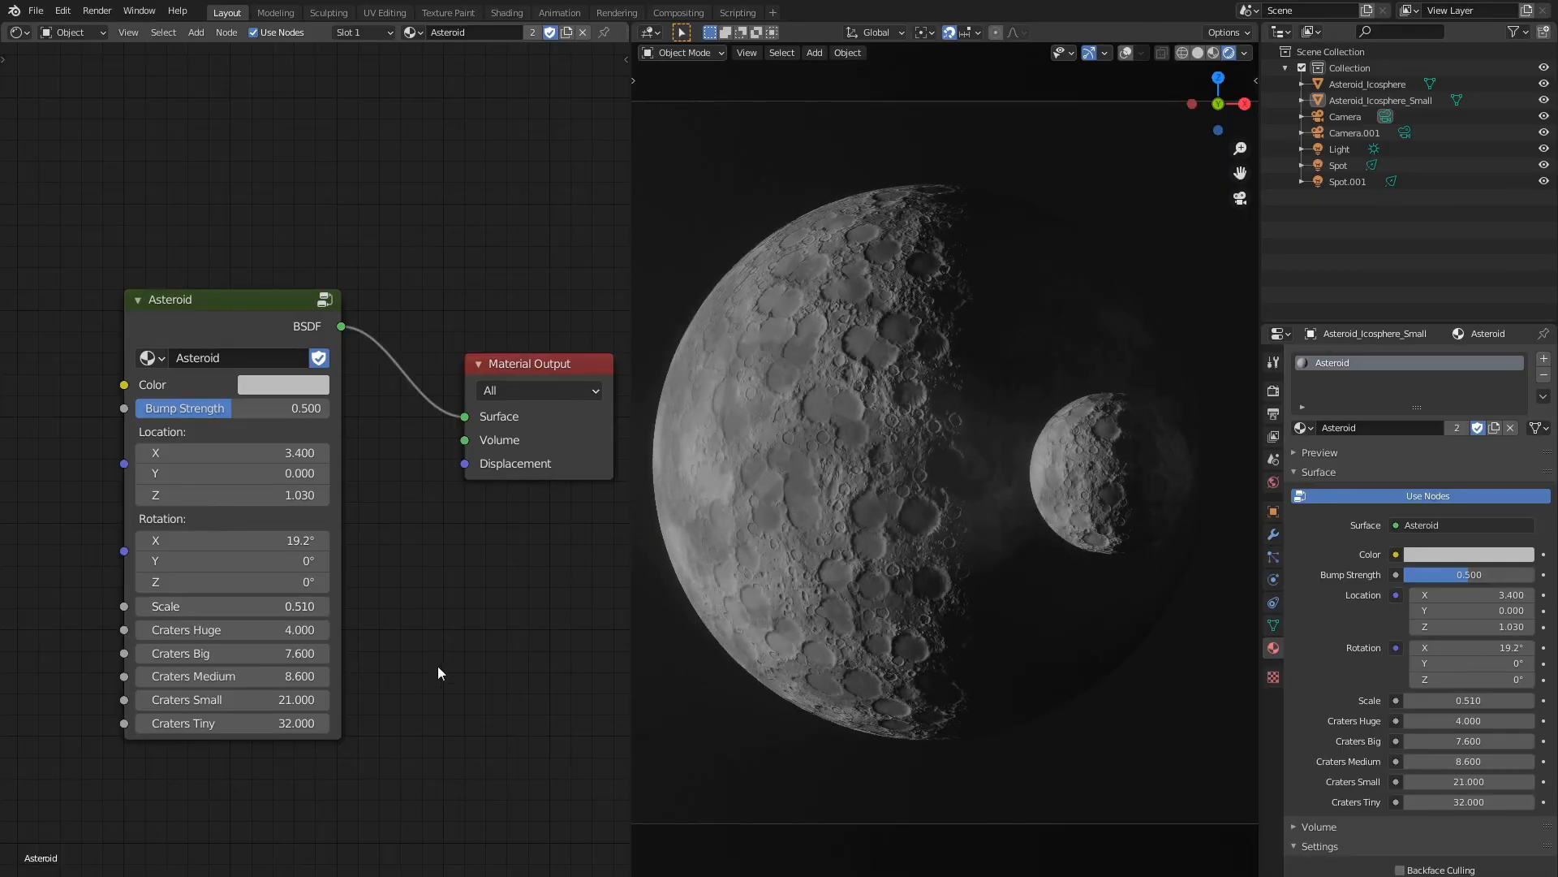
pyautogui.hotkey('ctrl', 'space')
pyautogui.press('Home')
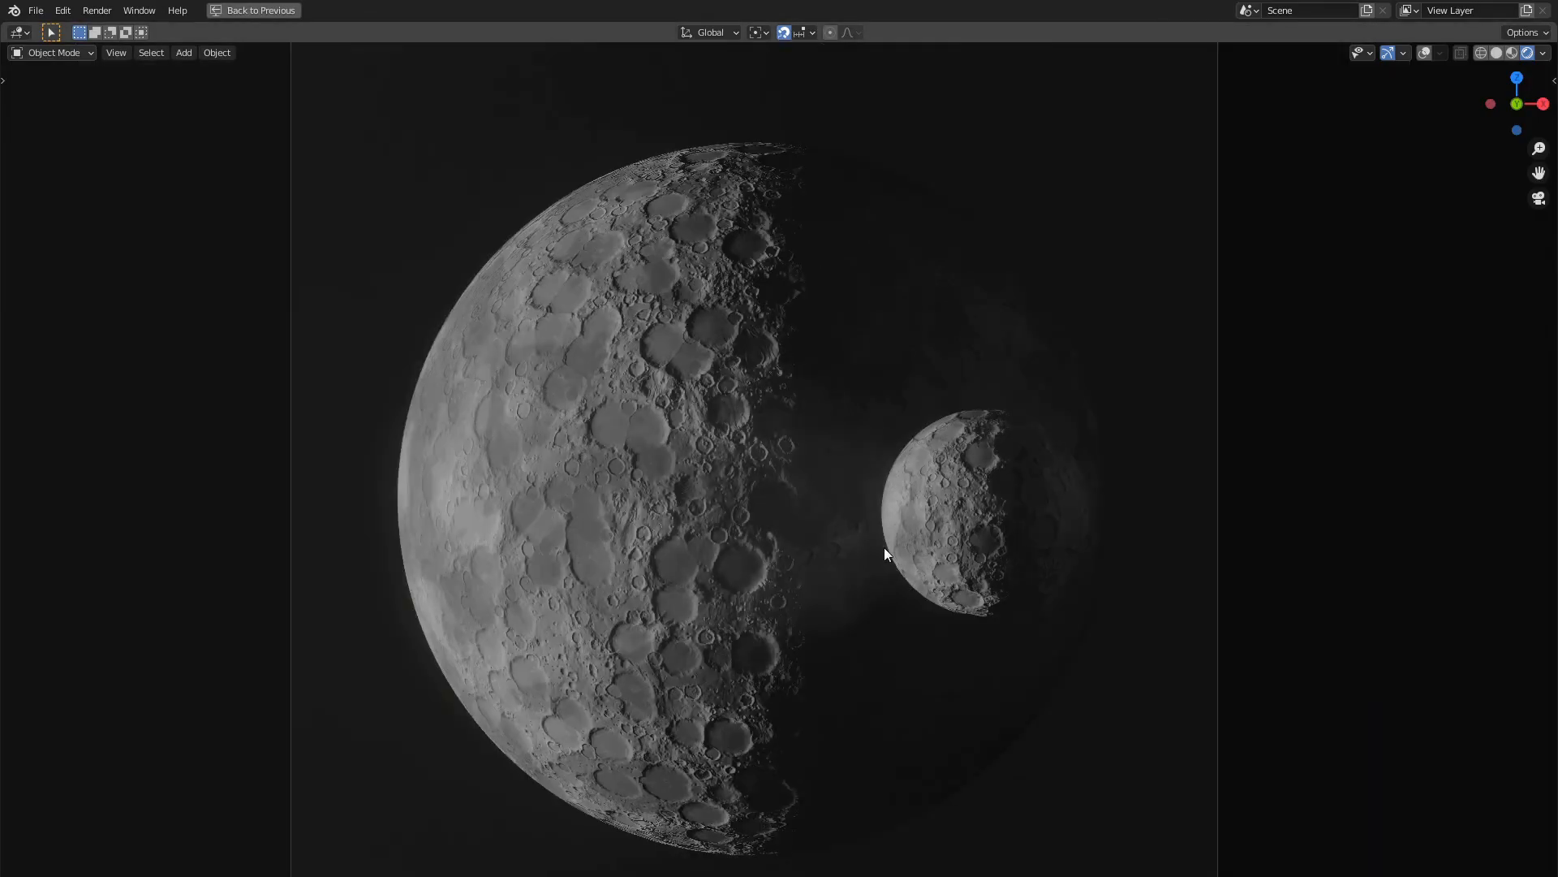
pyautogui.moveTo(601, 521); pyautogui.dragTo(1171, 526, button='middle')
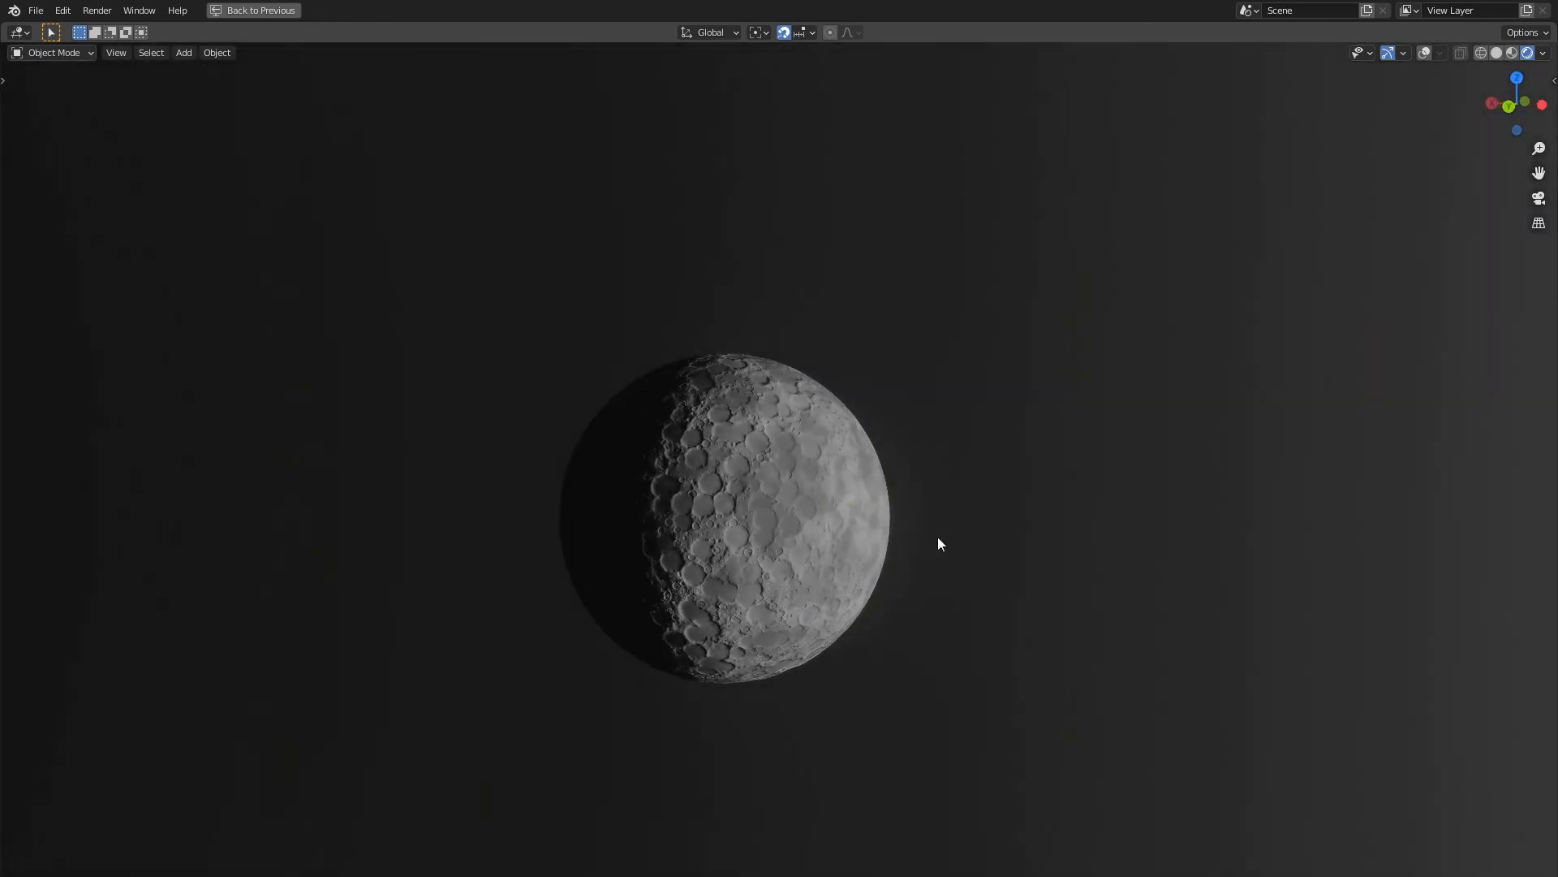
pyautogui.scroll(3, 938, 543)
# Set the Asteroid node's Scale to 1 and show the surface in the maximized 3D viewport.
pyautogui.hotkey('ctrl', 'space')
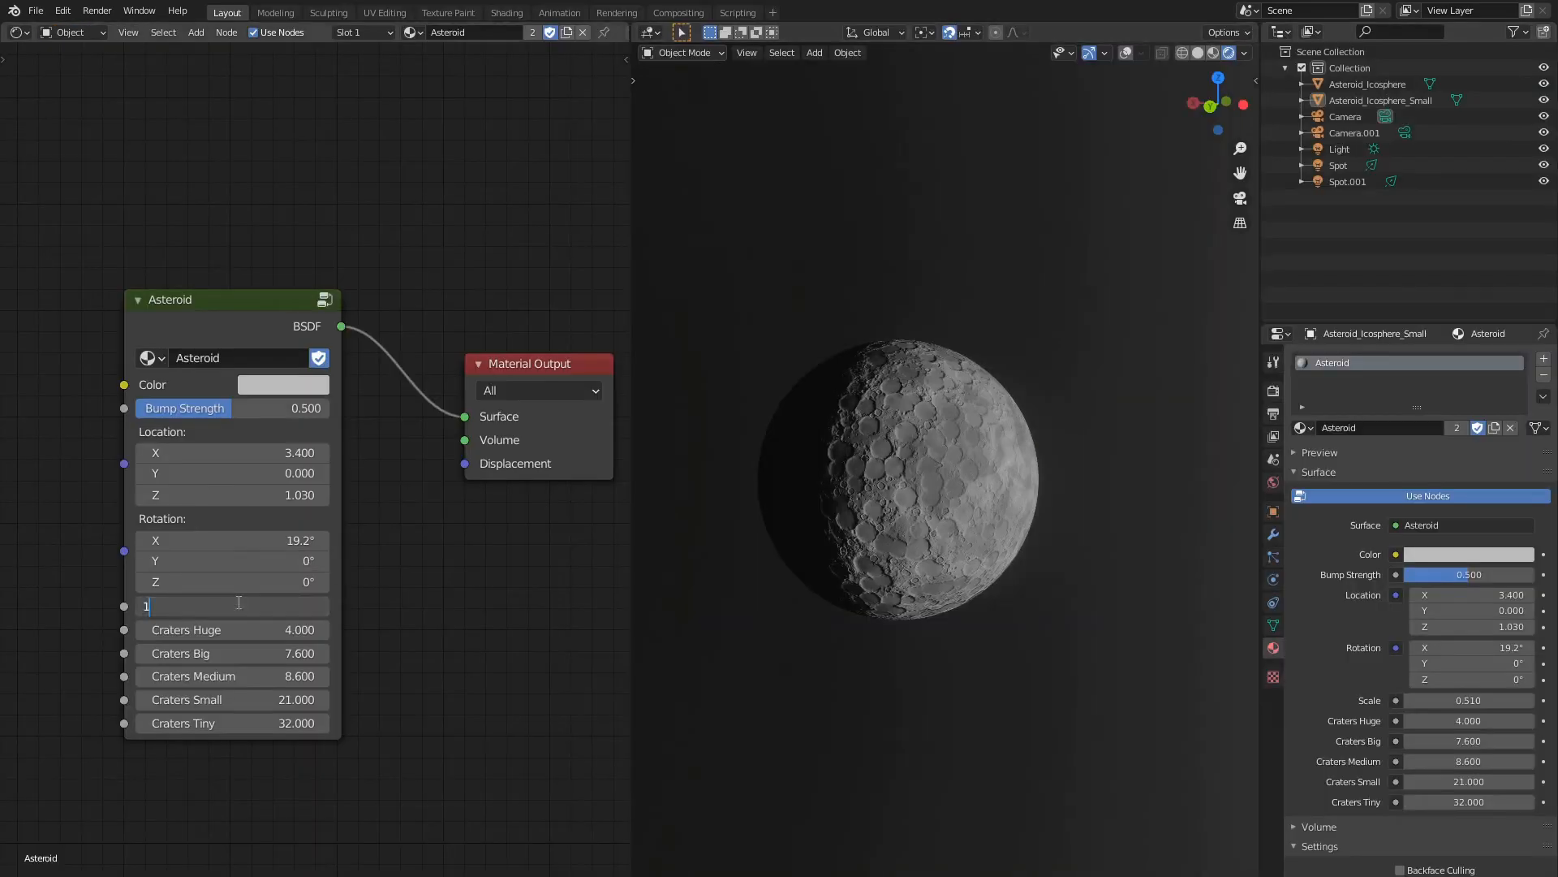
pyautogui.press('Return')
pyautogui.hotkey('ctrl', 'space')
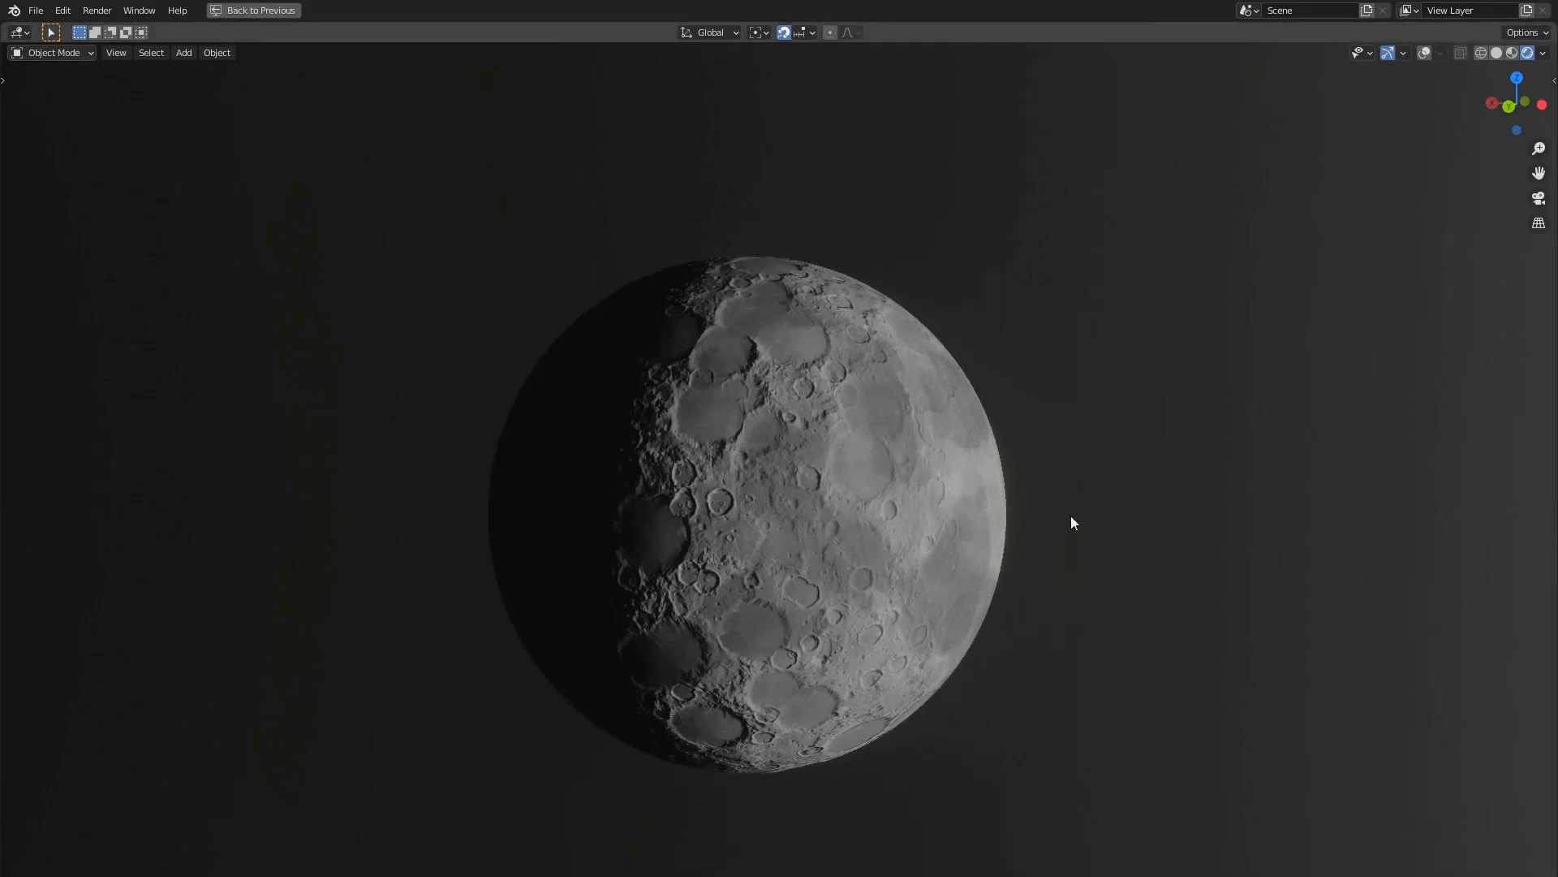